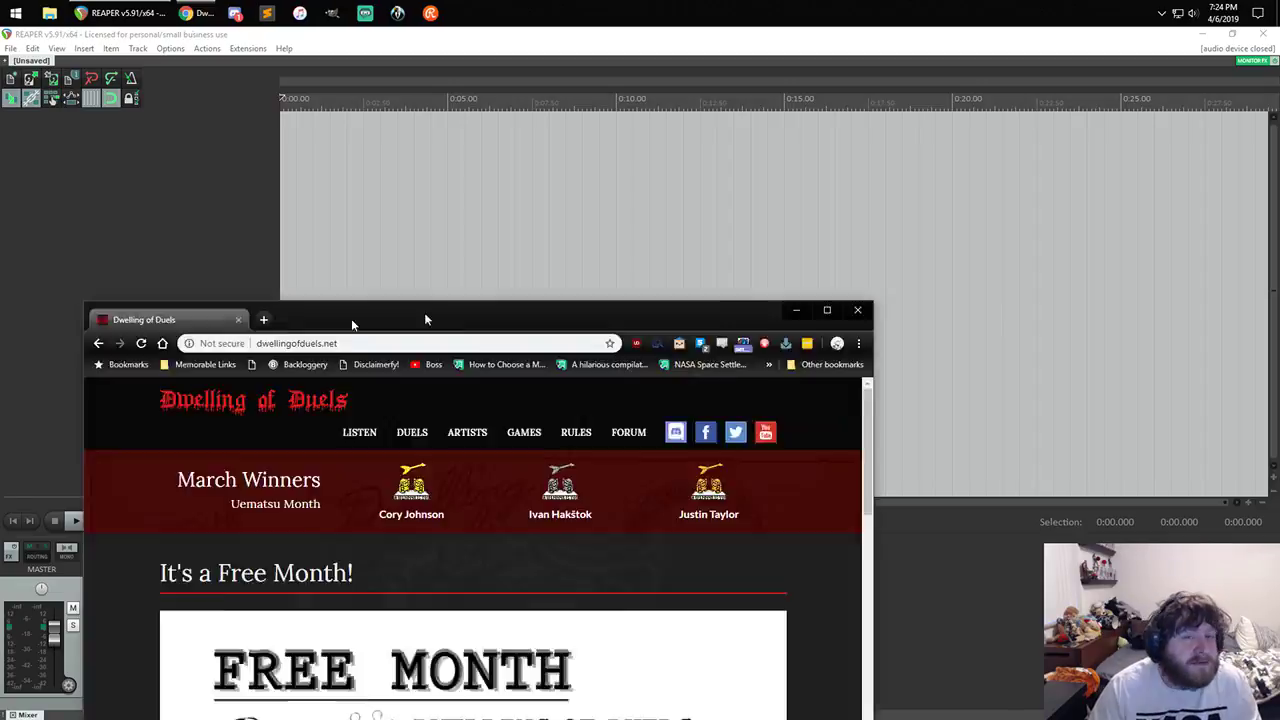
- Maximize the Dwelling of Duels site and read the home page's Free Month announcement and contest rules
double_click(424, 312)
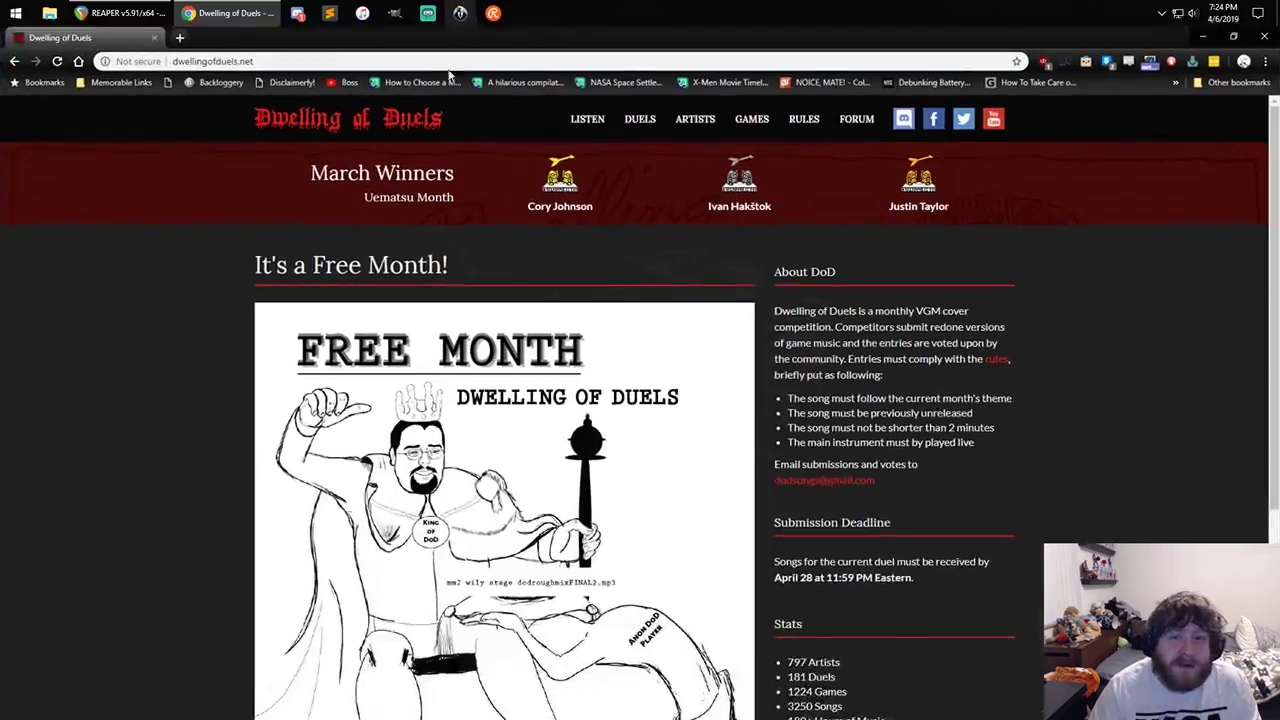
scroll(267, 330, down, 3)
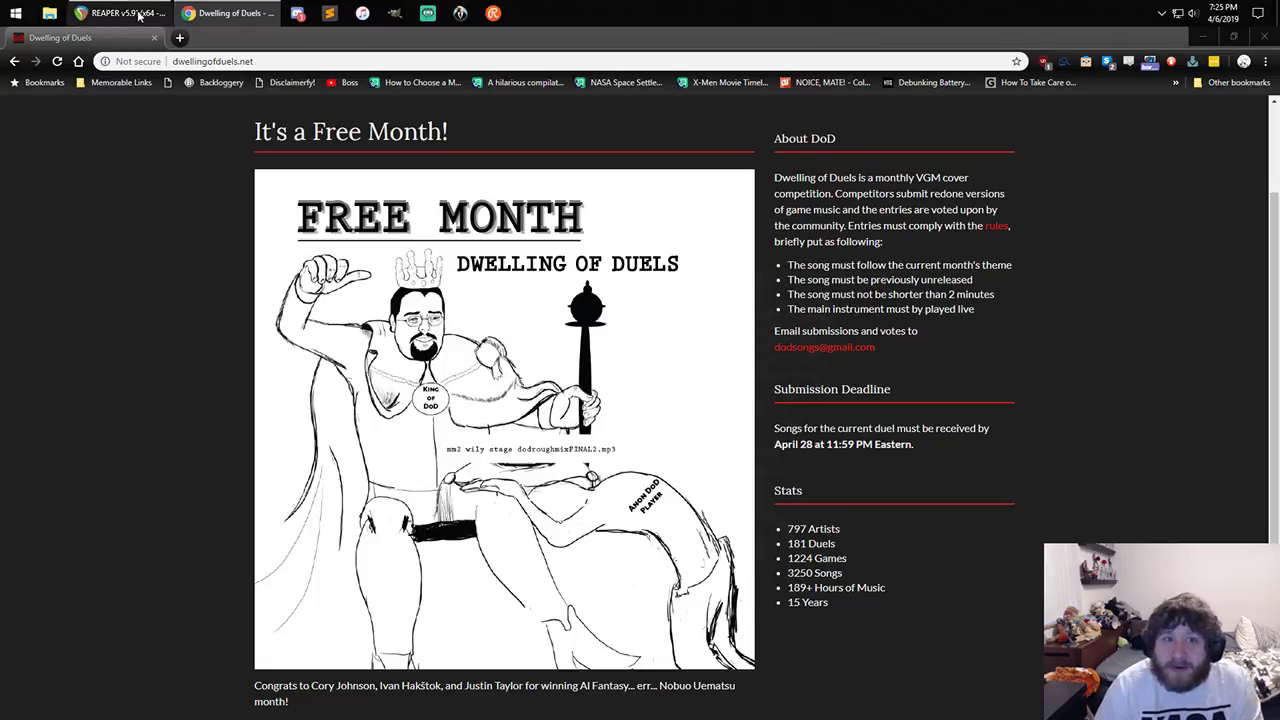
- Search the web in a new tab for "mega man x scp" and look through the results
click(180, 38)
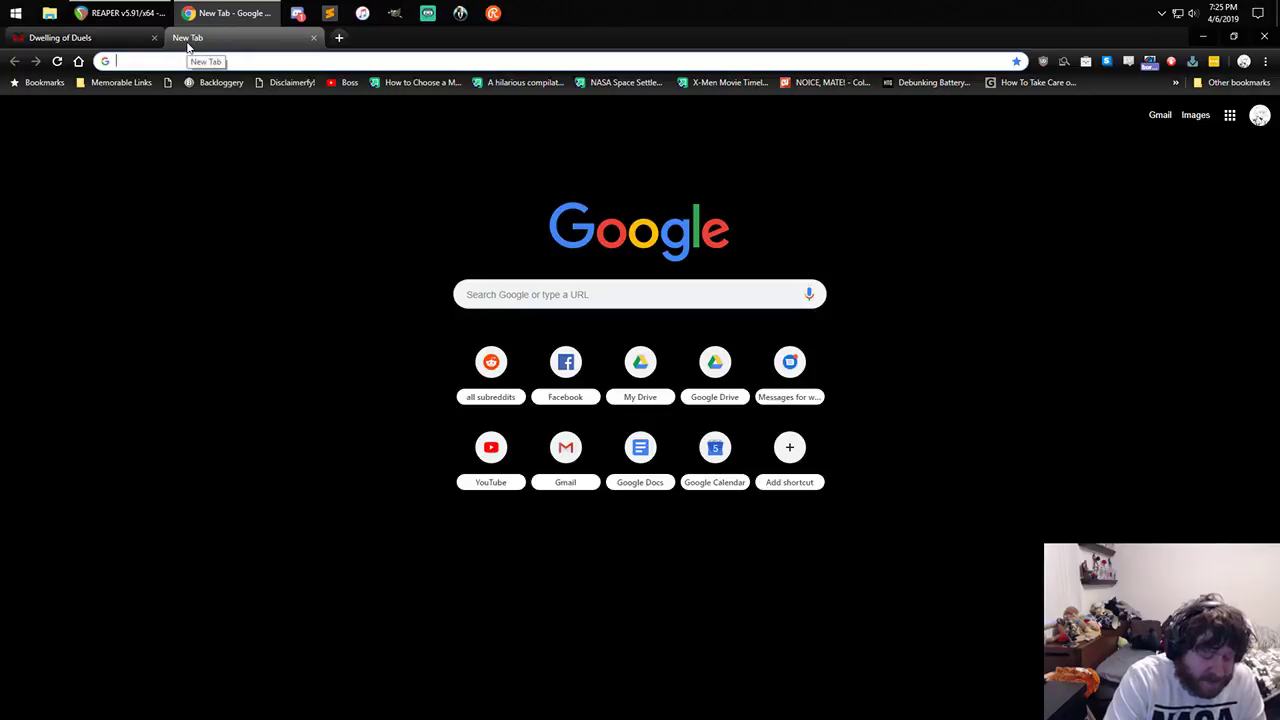
text(meg)
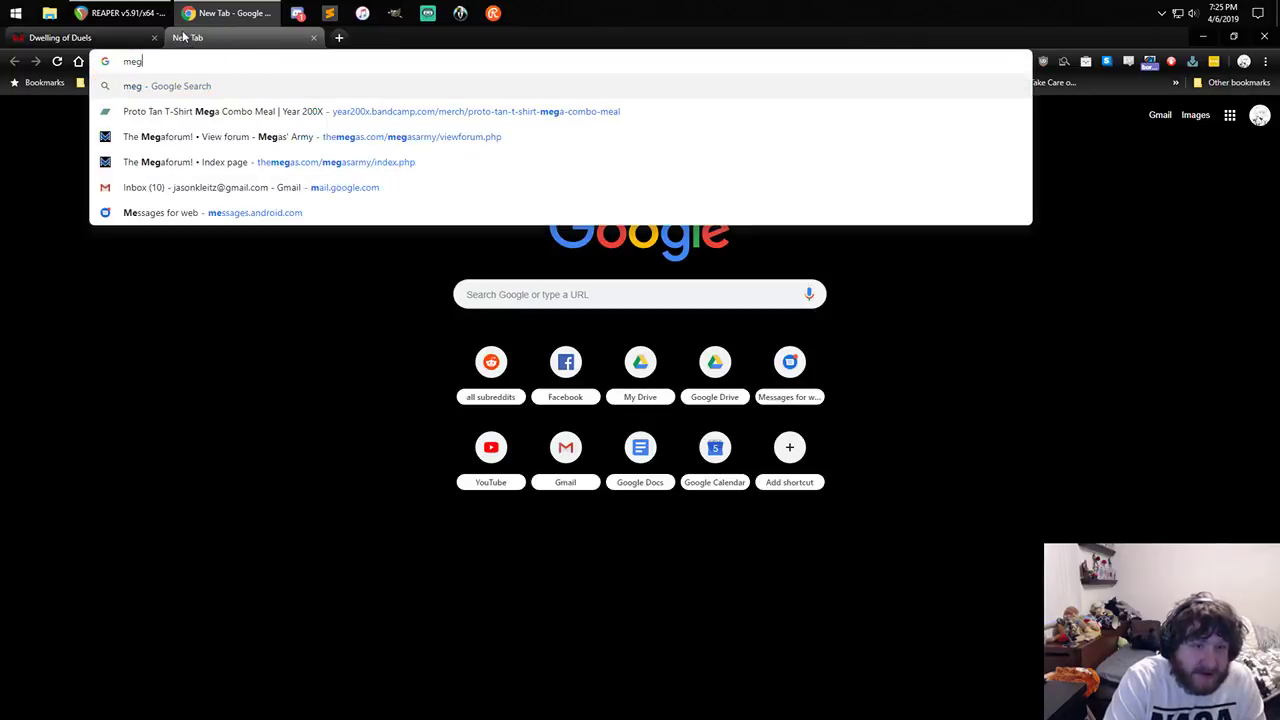
text(a man x scp)
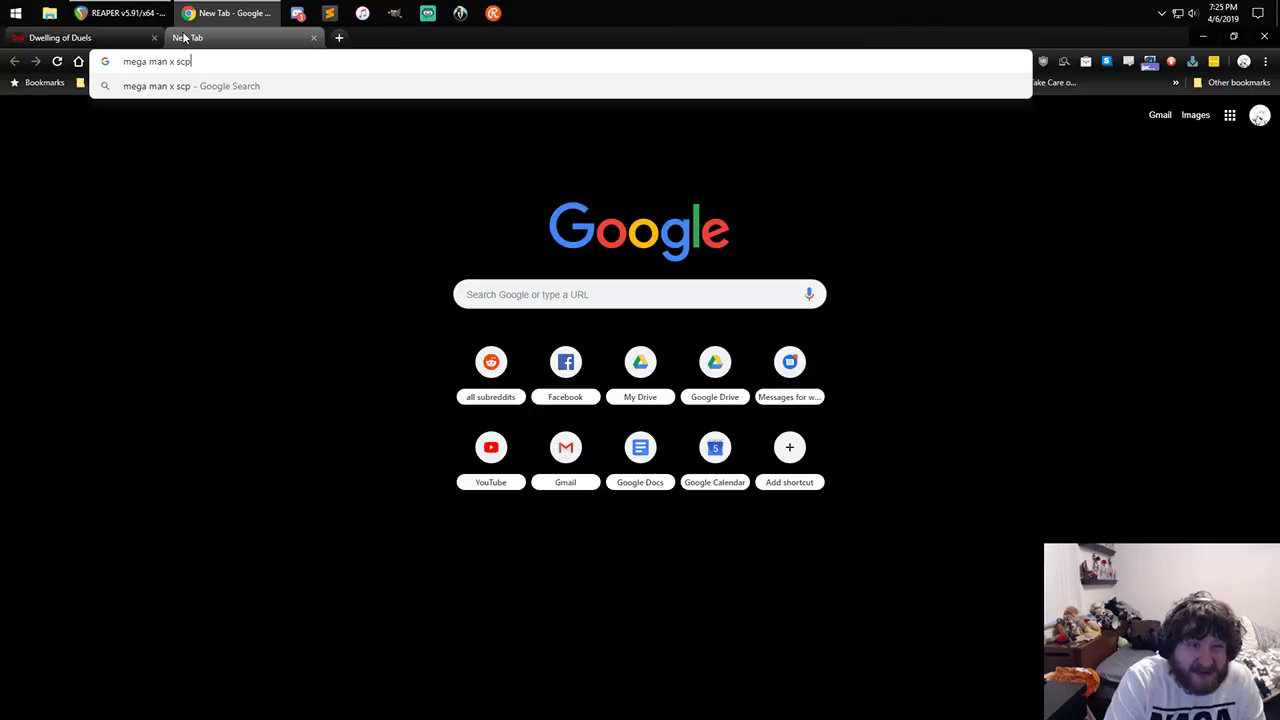
key(Return)
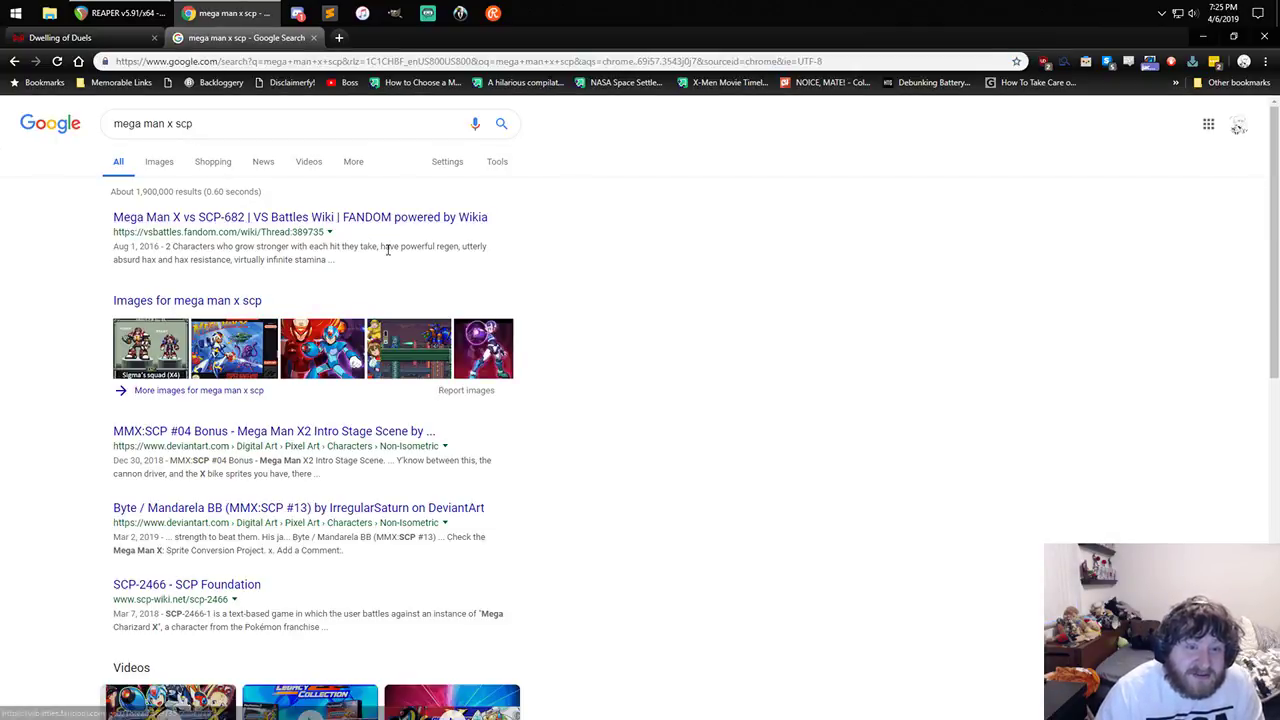
scroll(386, 250, down, 2)
scroll(388, 256, down, 2)
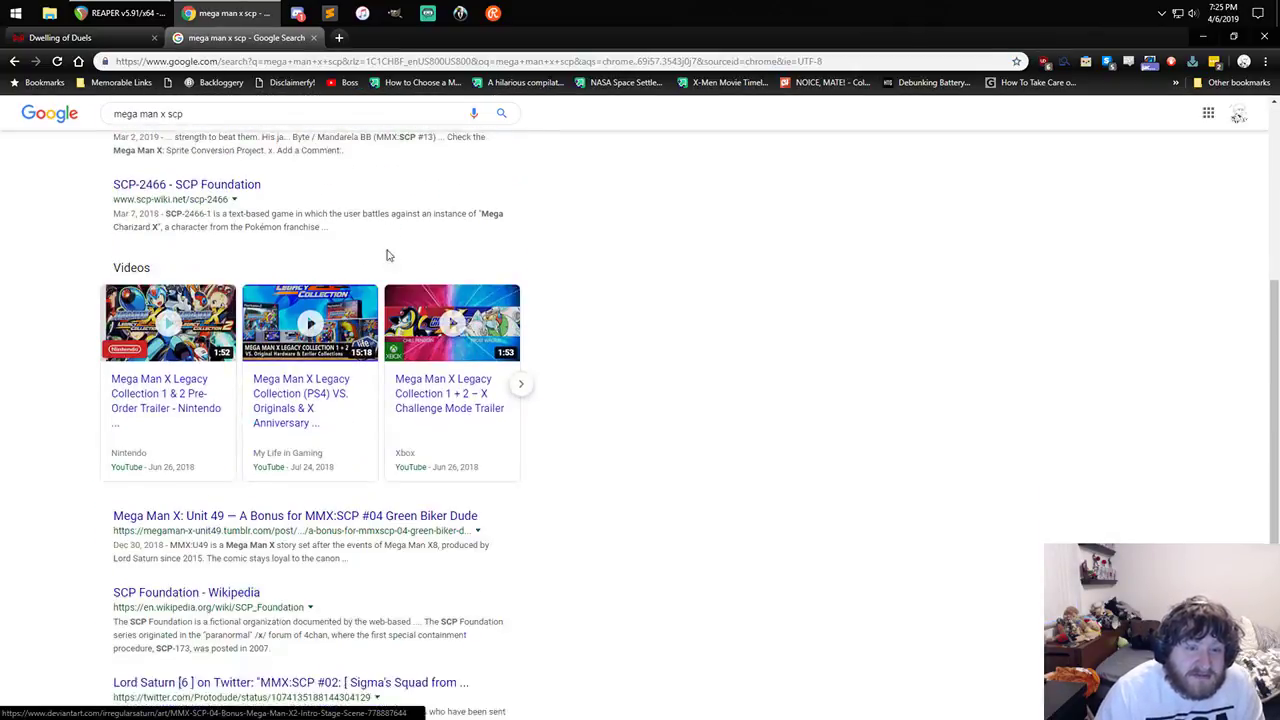
scroll(388, 255, up, 4)
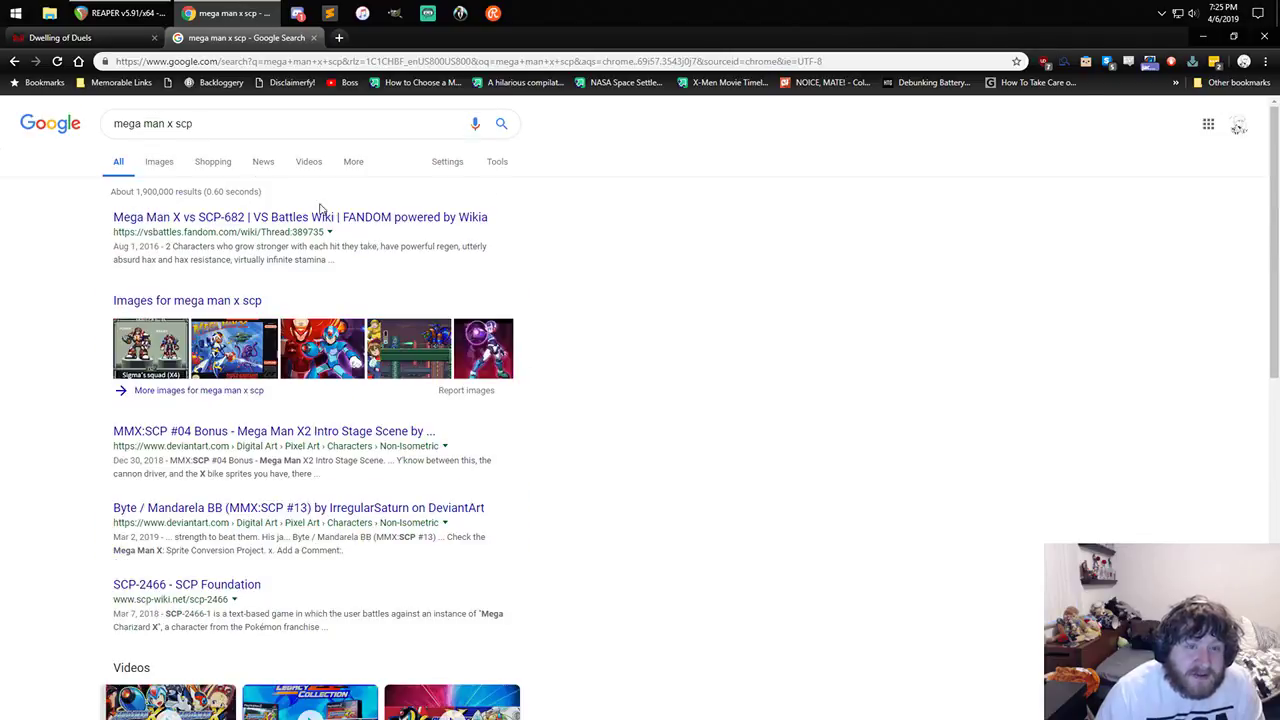
- Replace the query and search for "snes sound format" to look up the file type of SNES music
click(236, 122)
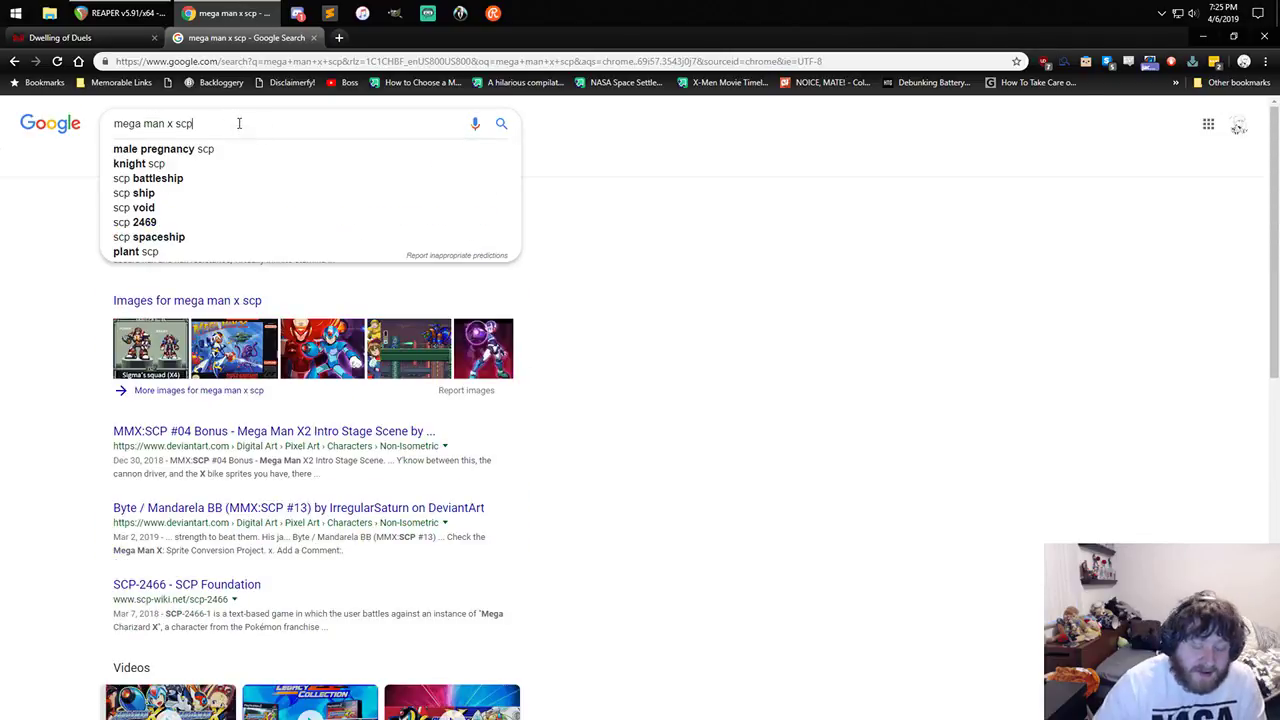
key(BackSpace)
key(BackSpace)
key(BackSpace)
key(BackSpace)
key(BackSpace)
key(BackSpace)
key(BackSpace)
key(BackSpace)
key(BackSpace)
key(BackSpace)
key(BackSpace)
key(BackSpace)
key(BackSpace)
key(BackSpace)
text(snes soyu)
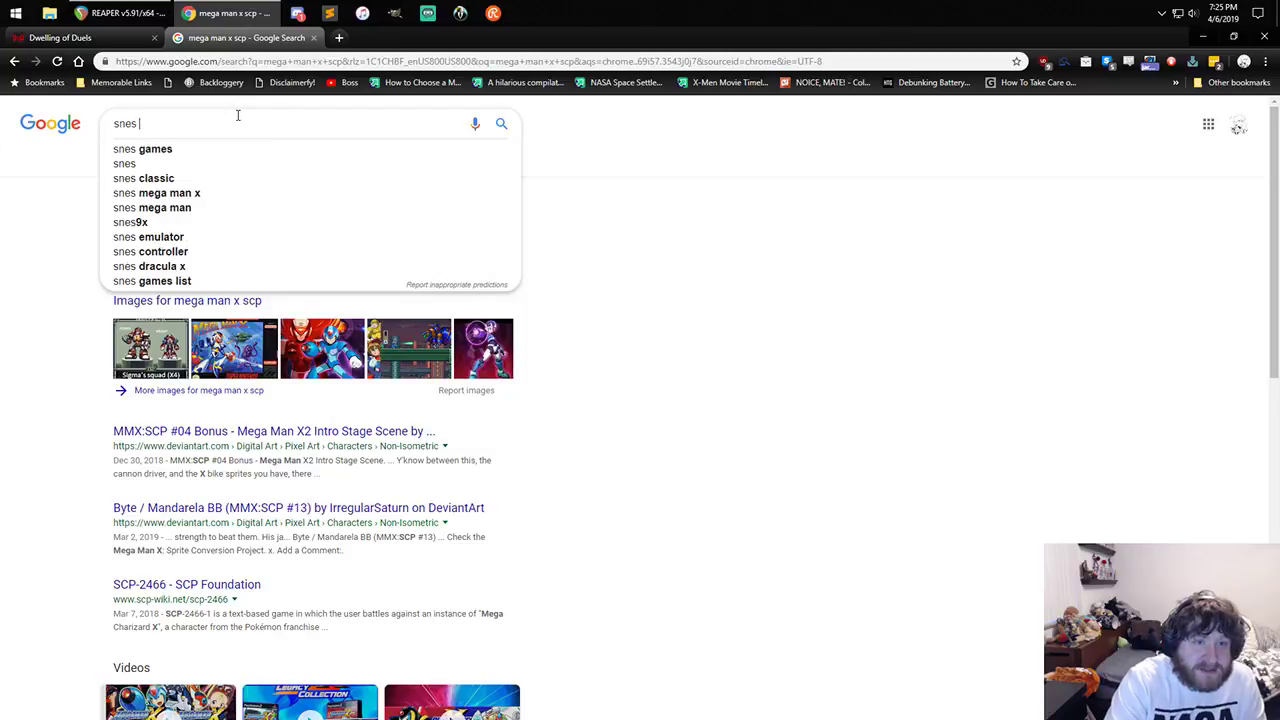
key(BackSpace)
key(BackSpace)
text(und format)
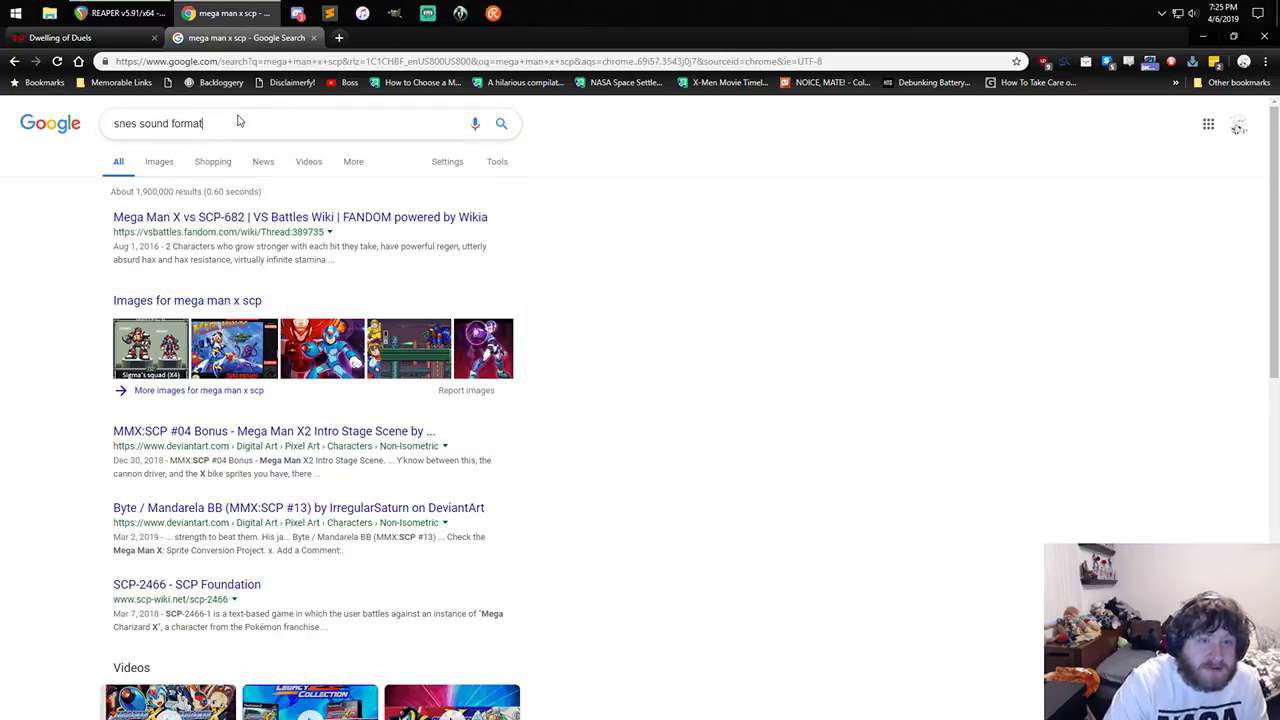
key(Return)
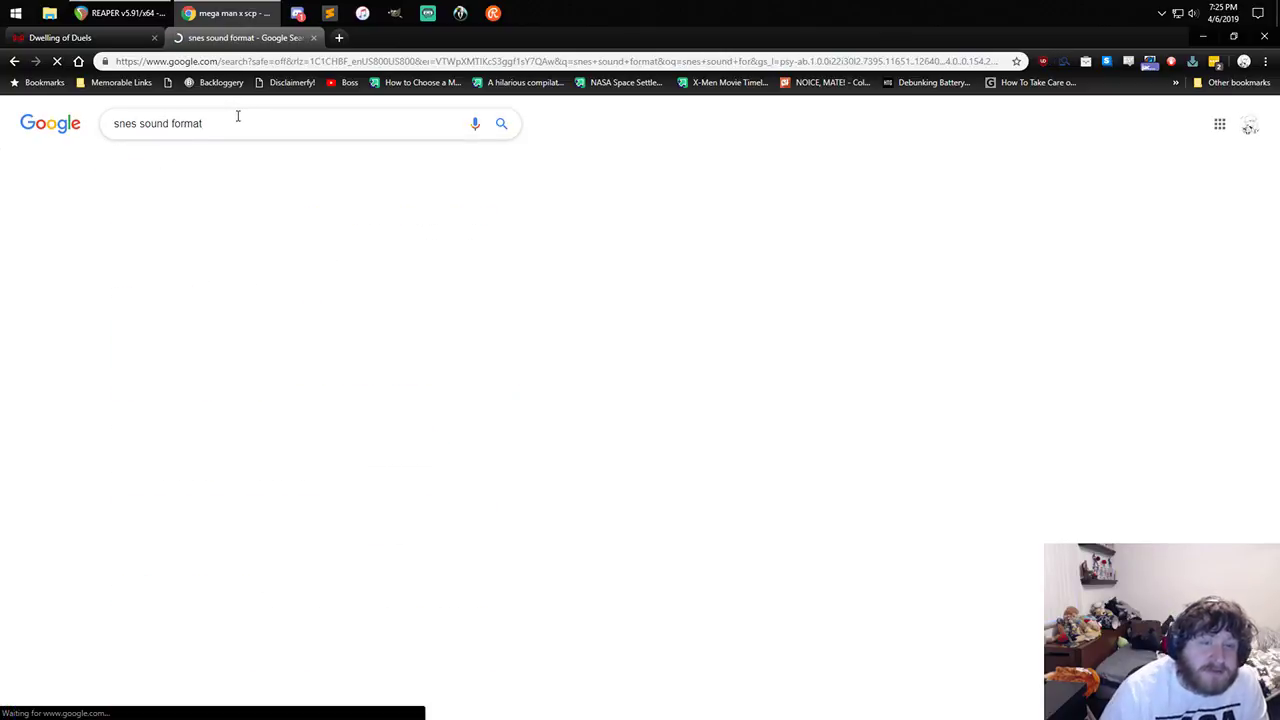
- Search for "mega man x spc" and open the Mega Man X SPC music page on Zophar's Domain
click(229, 123)
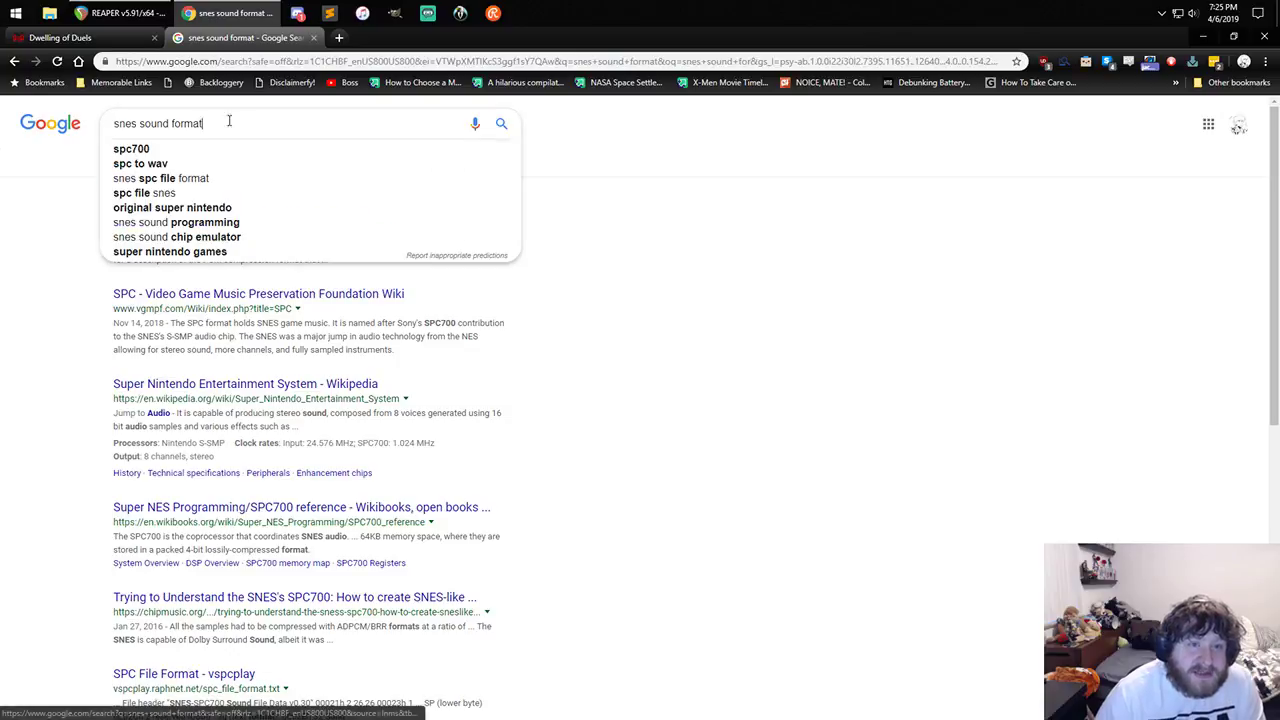
key(ctrl+a)
text(mega man x spc)
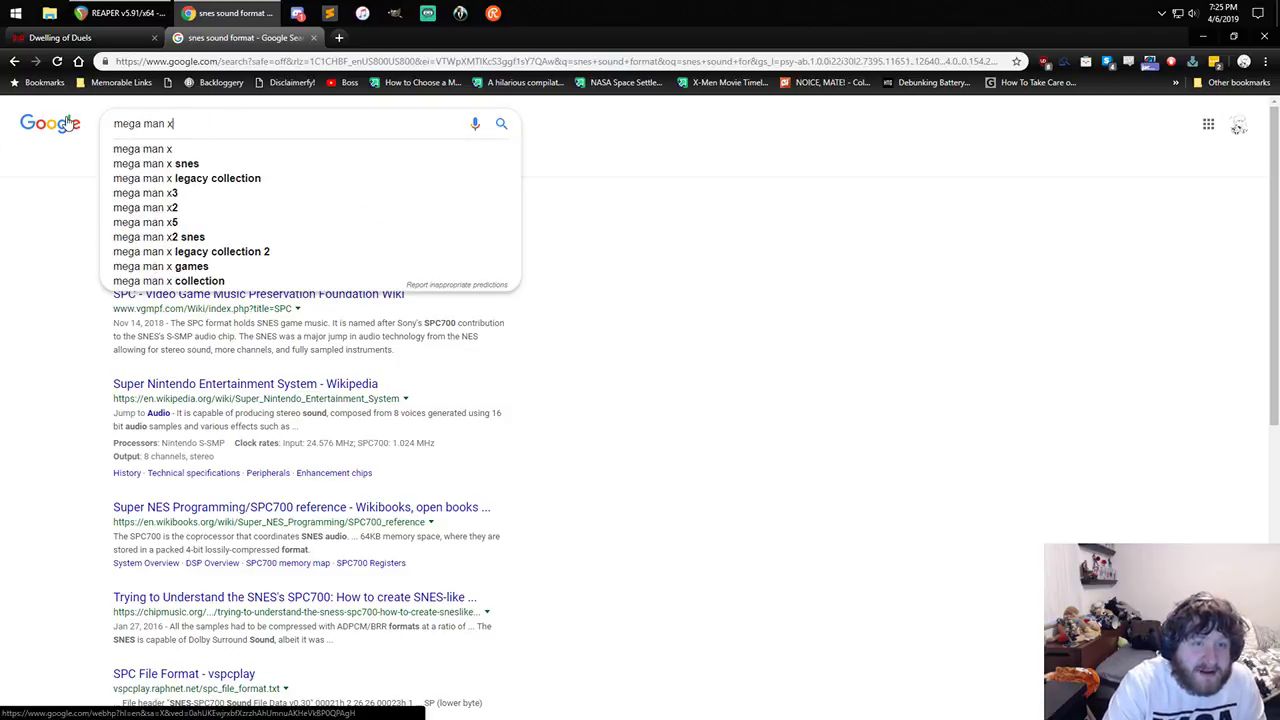
key(Return)
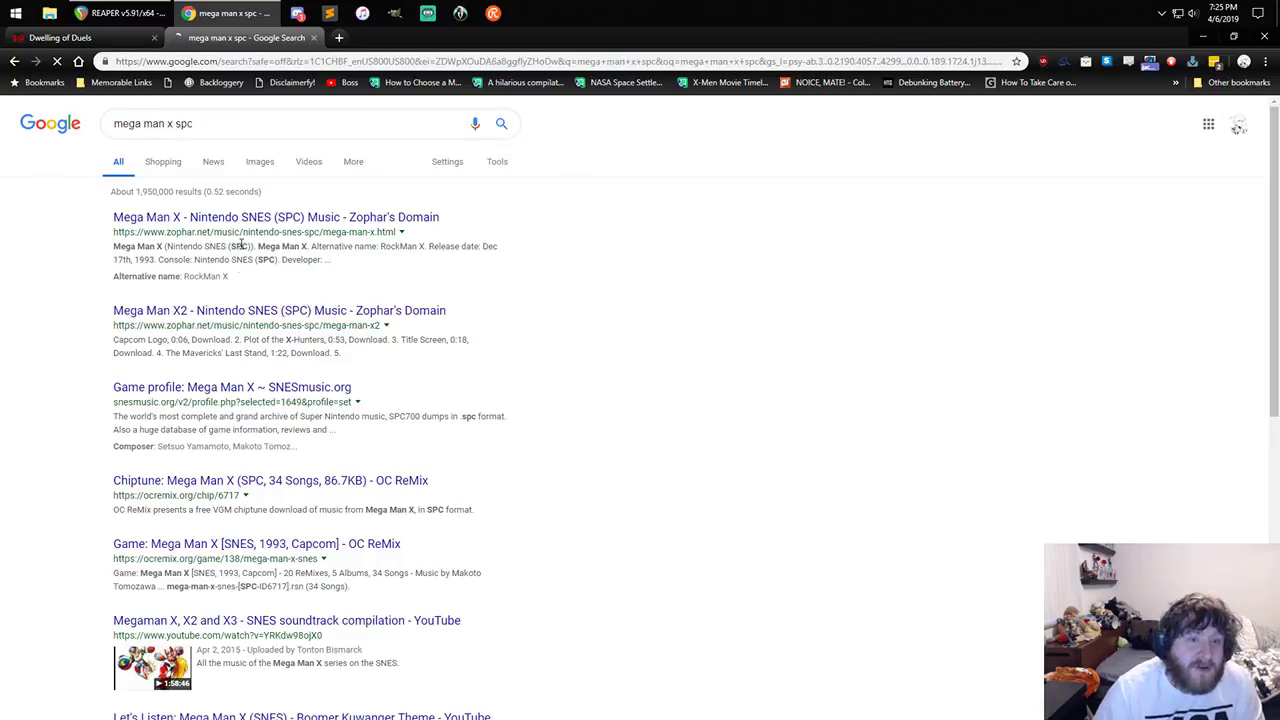
click(254, 222)
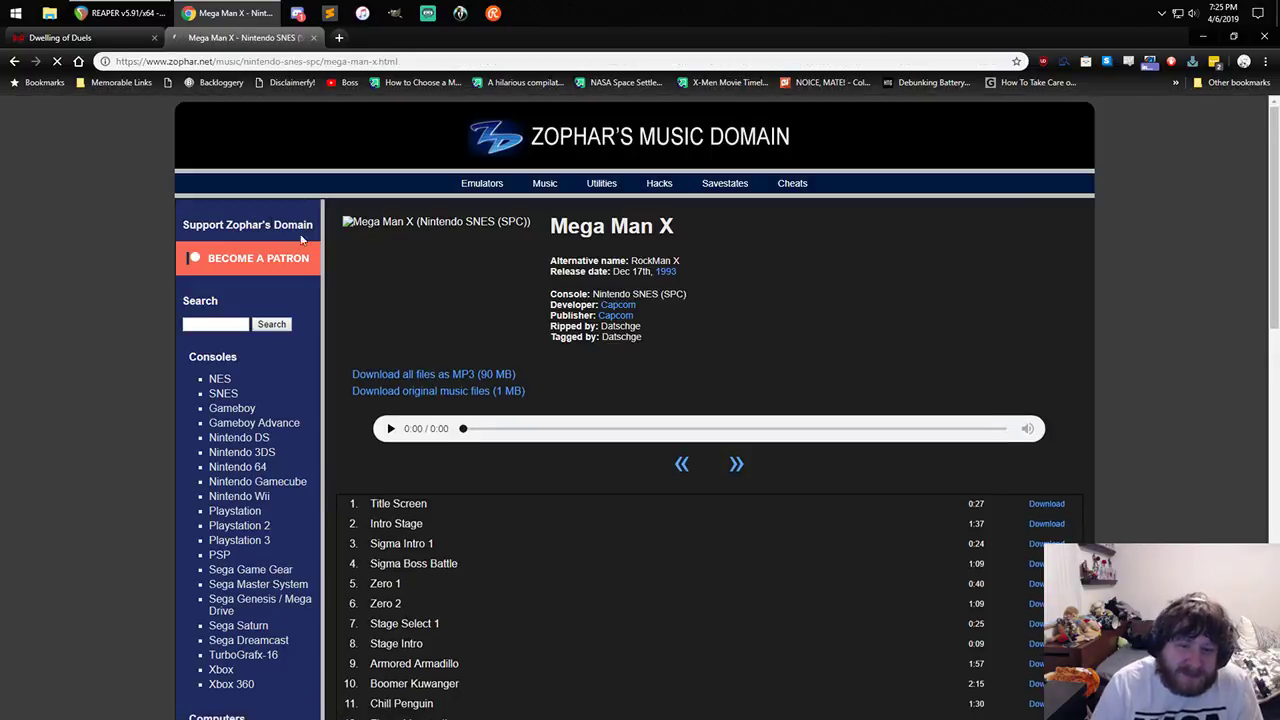
- Download the original Mega Man X music files, inspect the SPC tracks in the zip archive, and close the archive window
click(412, 394)
click(68, 708)
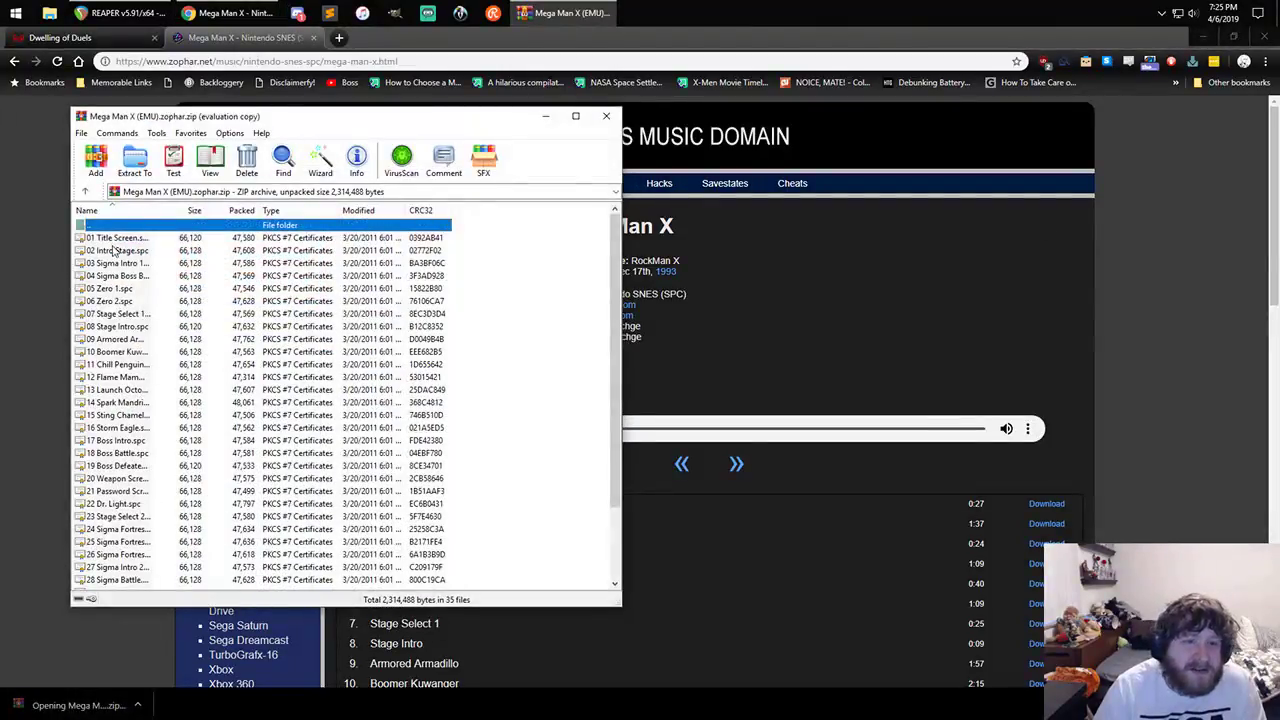
click(448, 311)
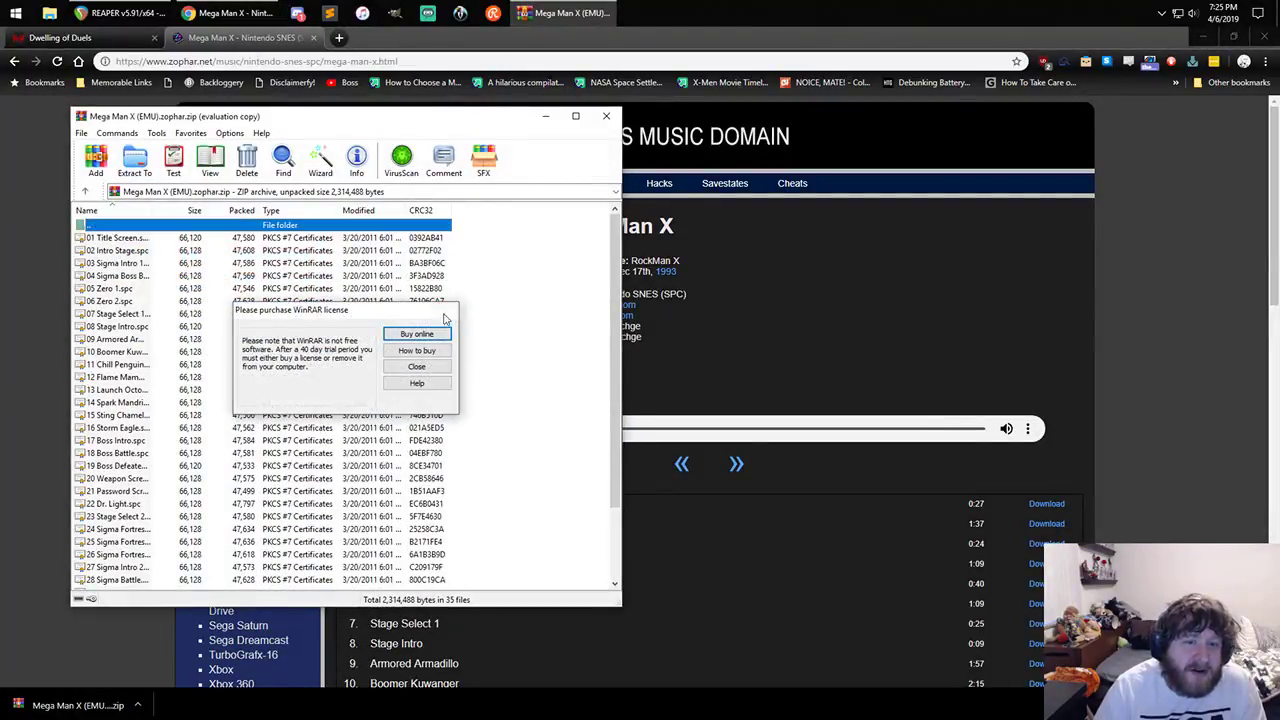
right_click(129, 252)
click(530, 112)
click(607, 117)
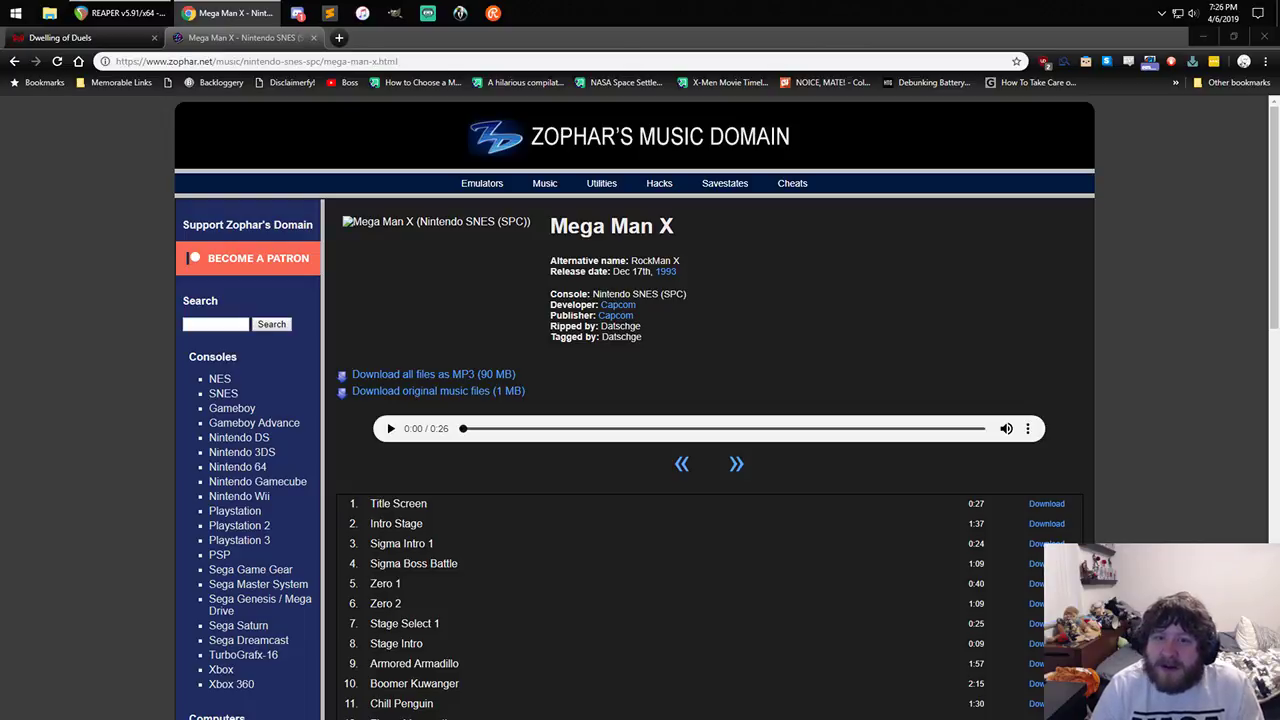
- Play the Intro Stage track in the page's audio player and pause it after a short listen
scroll(781, 430, down, 2)
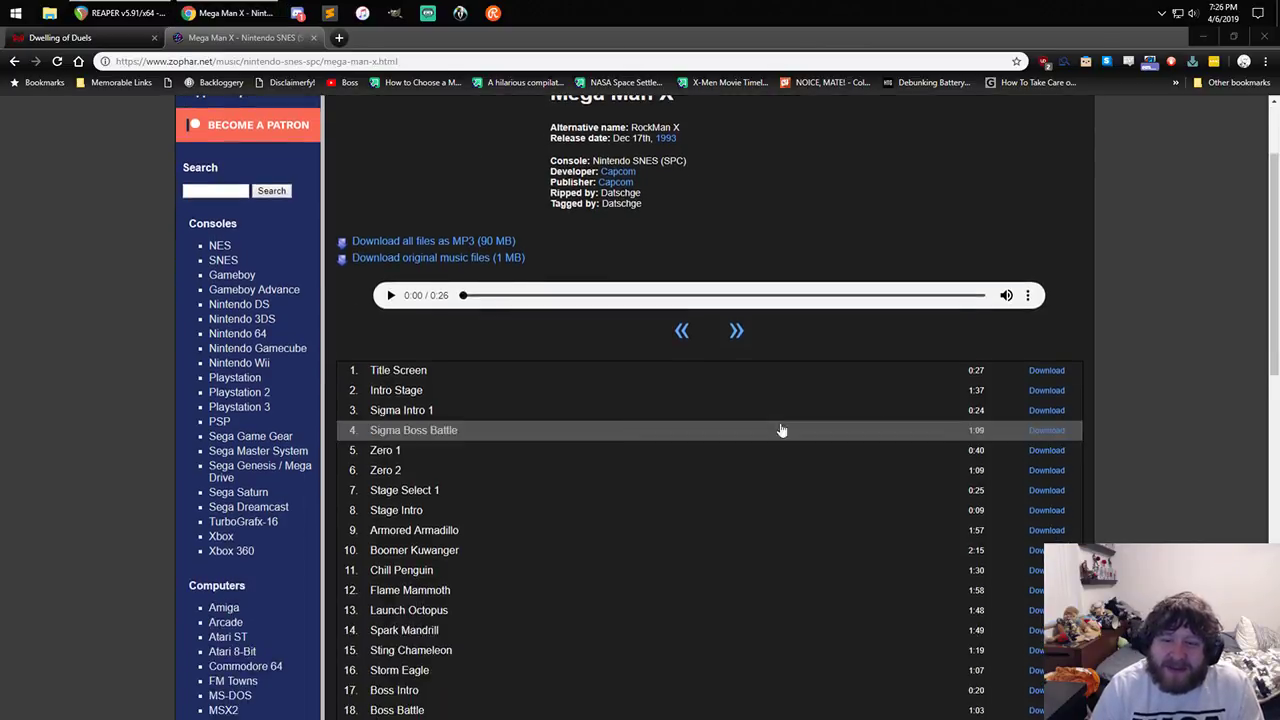
click(409, 398)
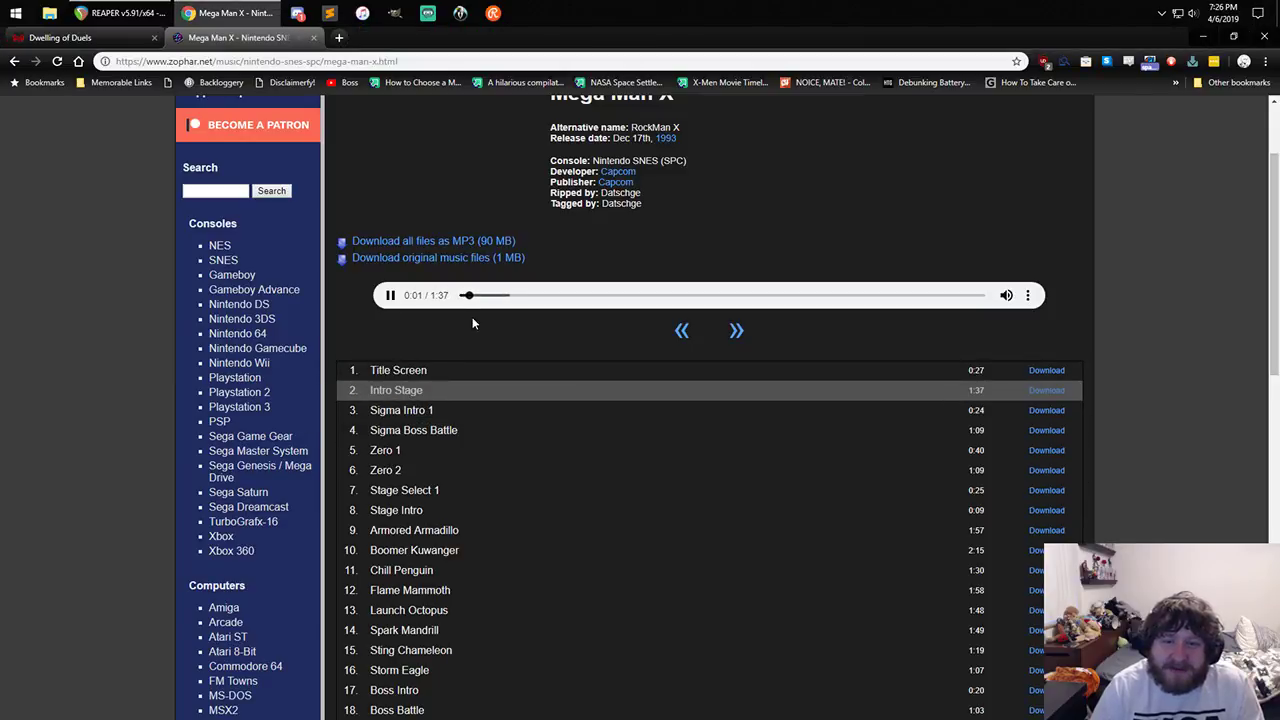
click(390, 298)
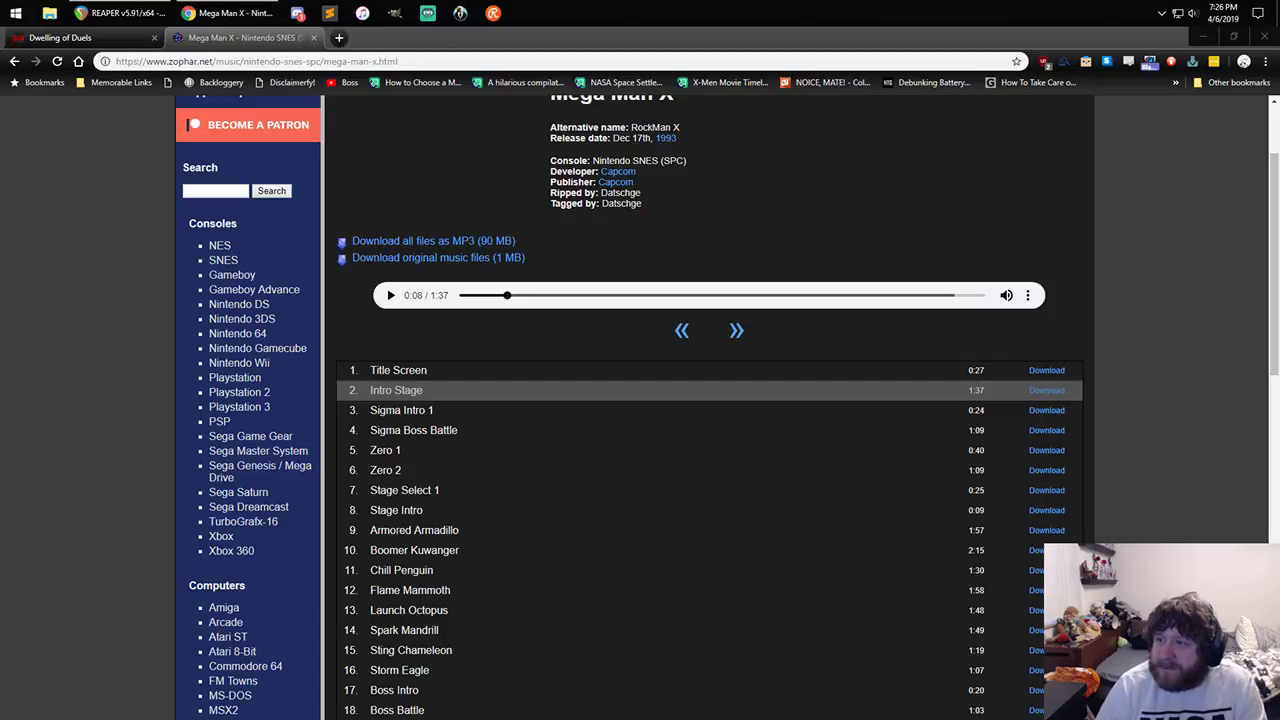
- Inspect the extracted Mega Man X (EMU).zophar folder and check the available file actions for 02 Intro Stage.spc
drag(1279, 200, 640, 1)
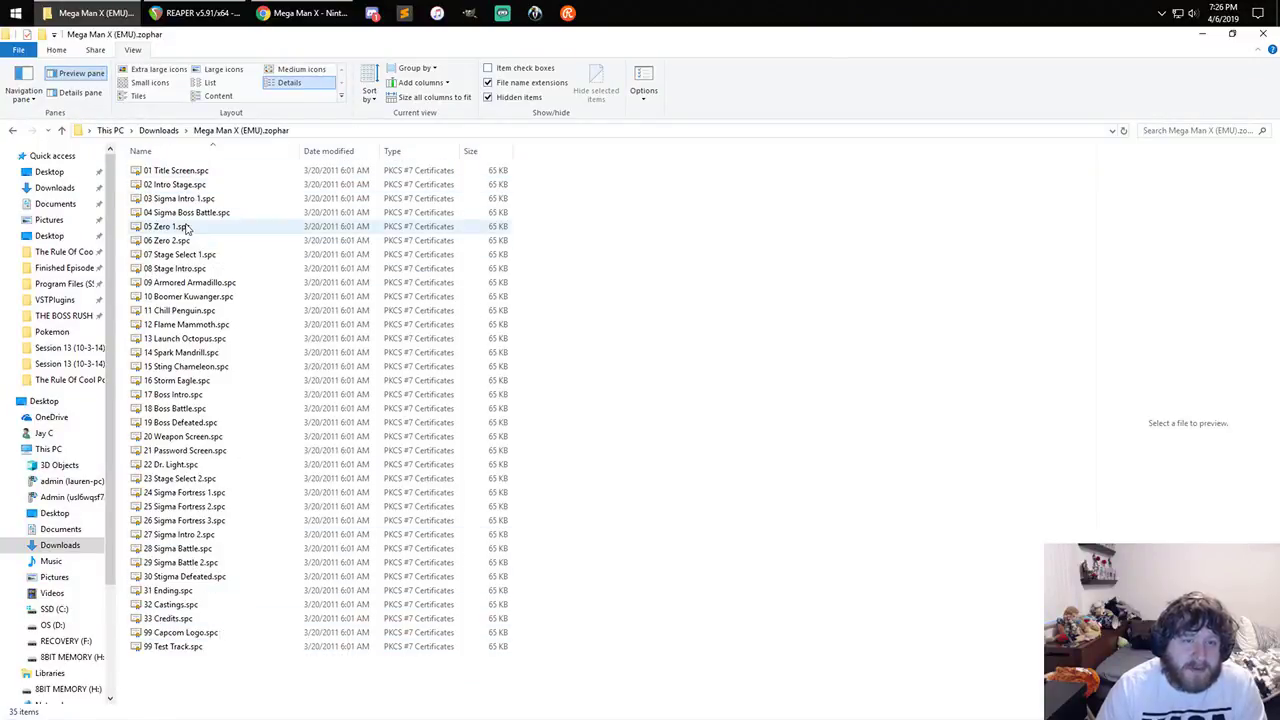
right_click(179, 185)
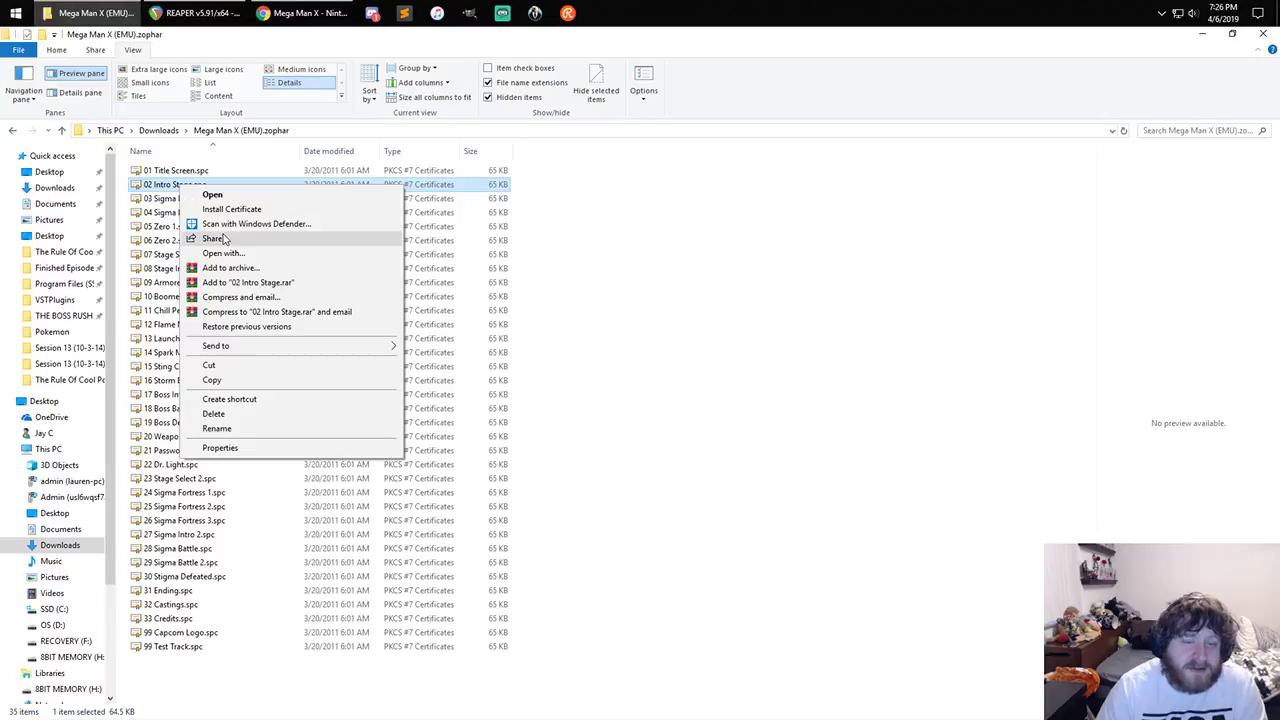
click(780, 202)
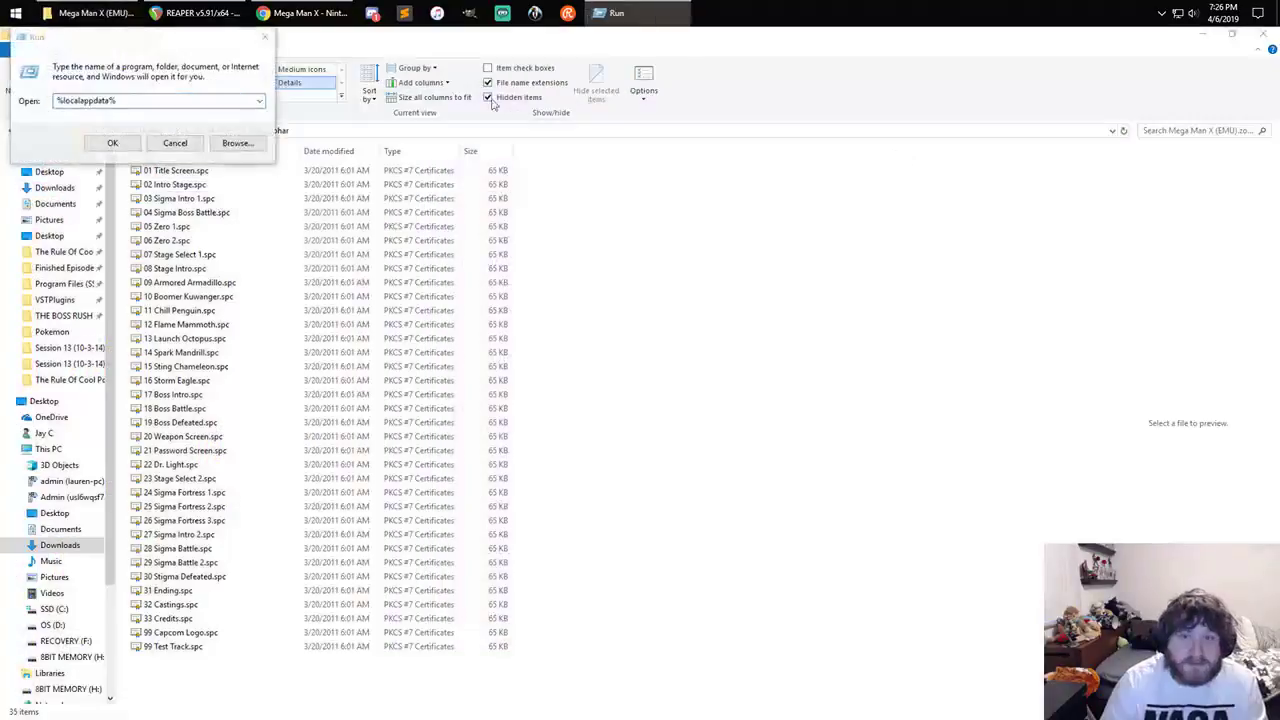
key(super+e)
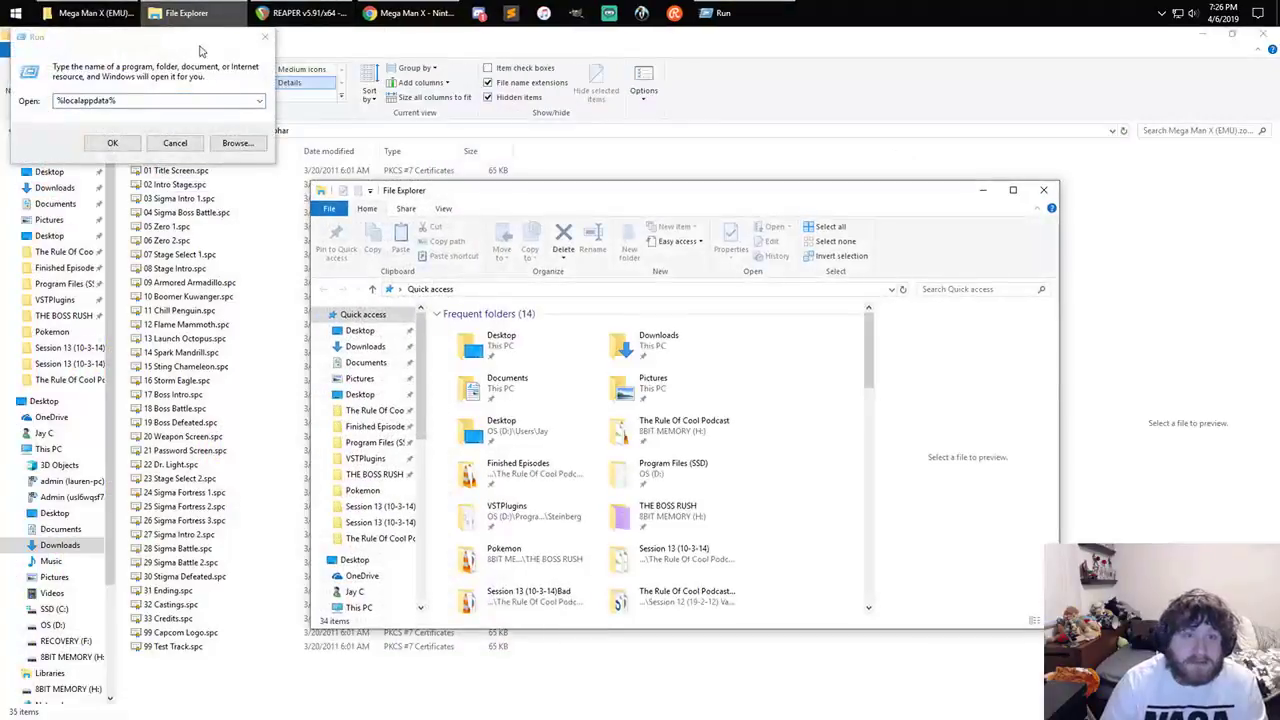
click(264, 38)
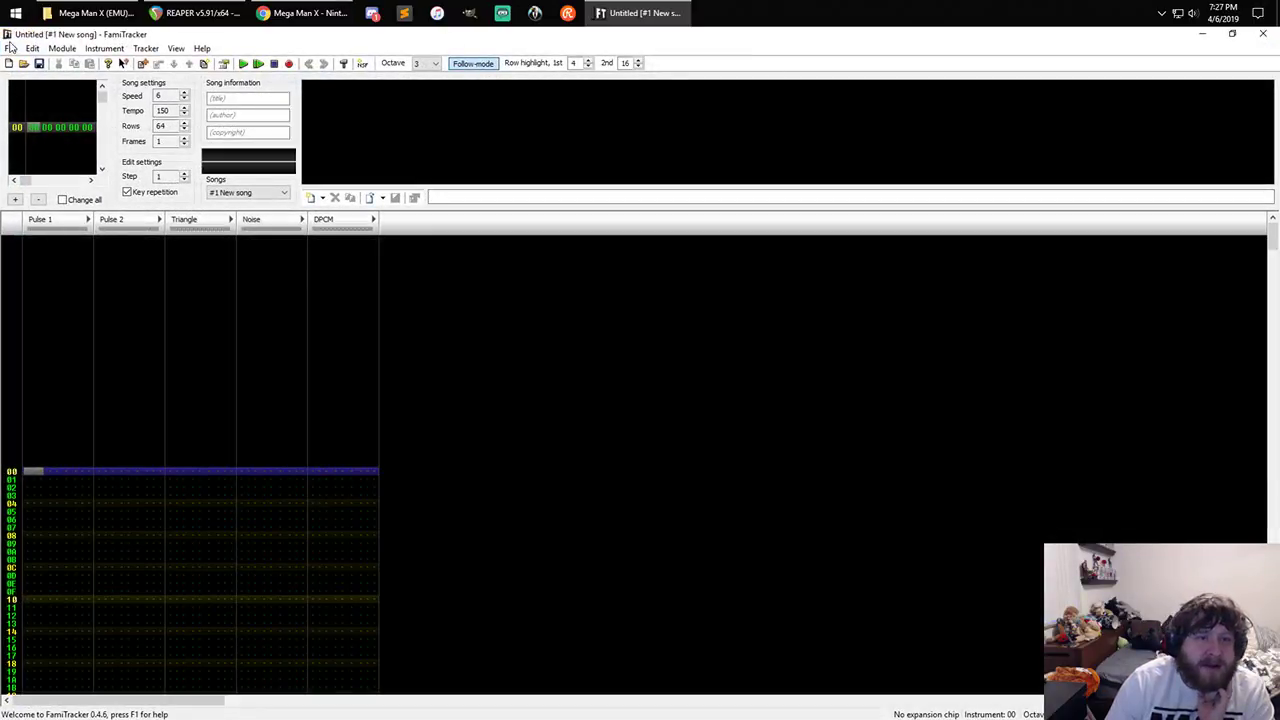
- Start opening a module and browse to the Mega Man X (EMU).zophar folder in Downloads
click(9, 47)
click(36, 82)
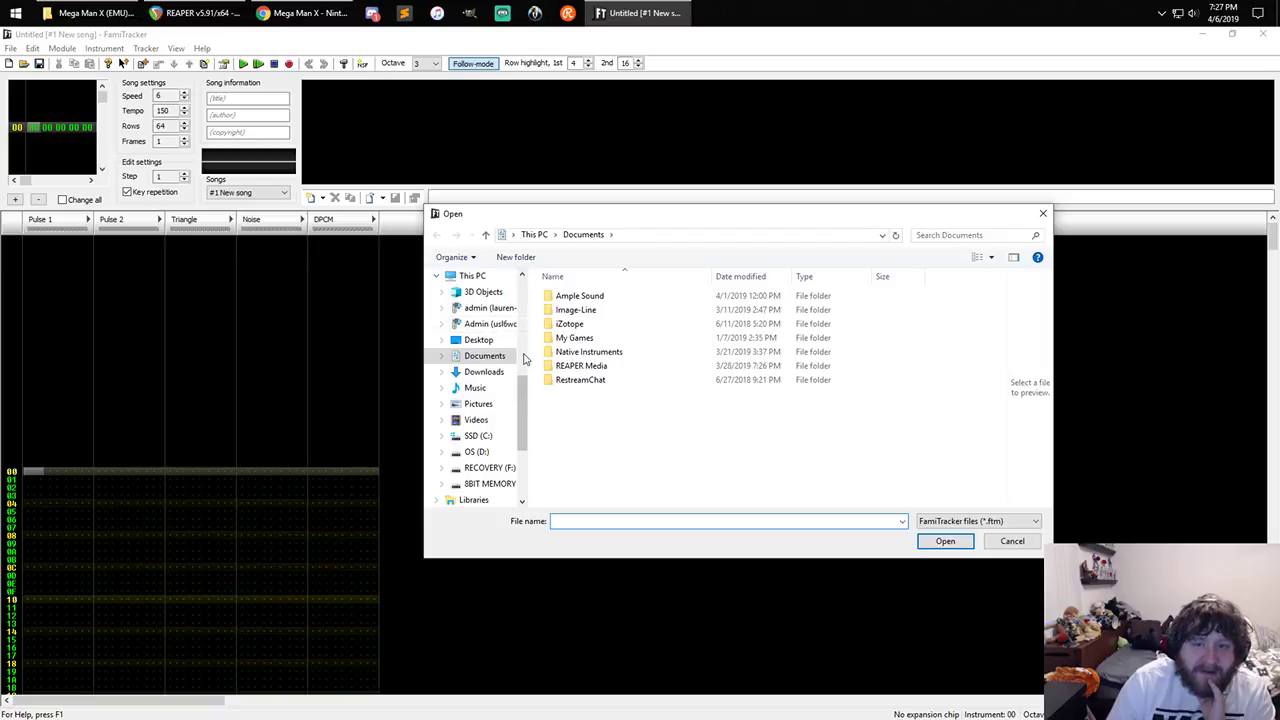
scroll(524, 360, up, 4)
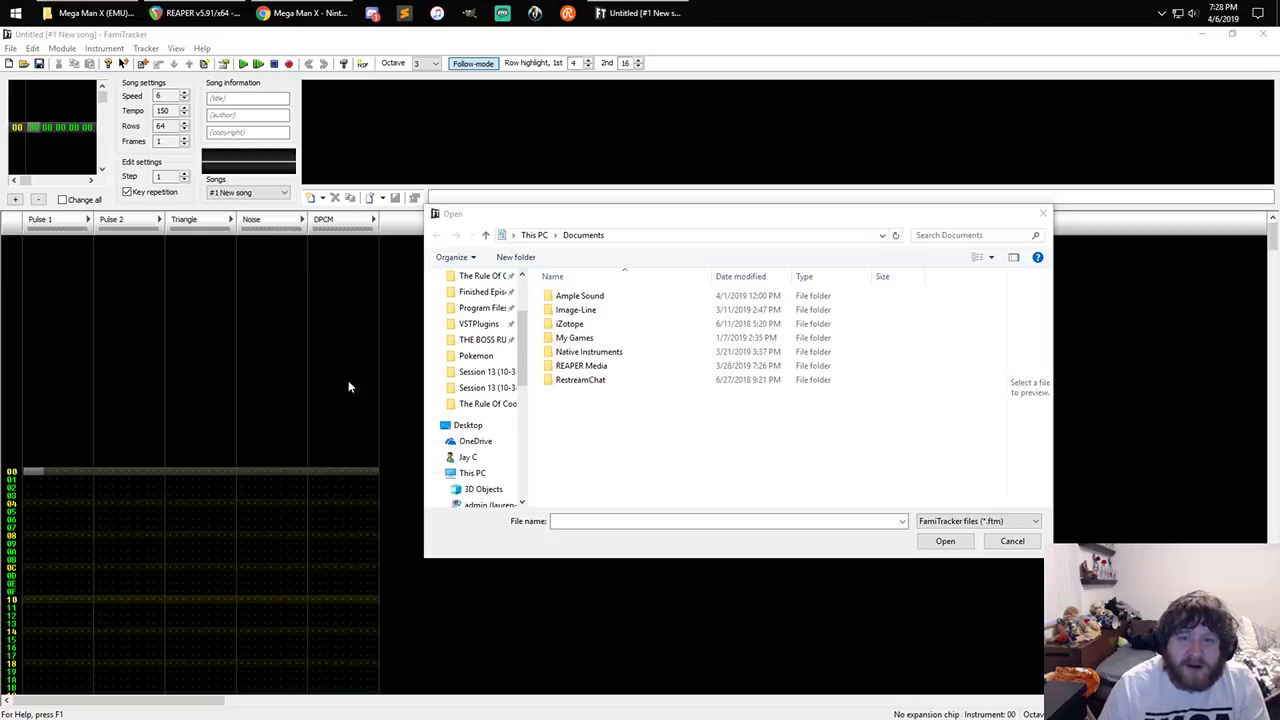
click(520, 289)
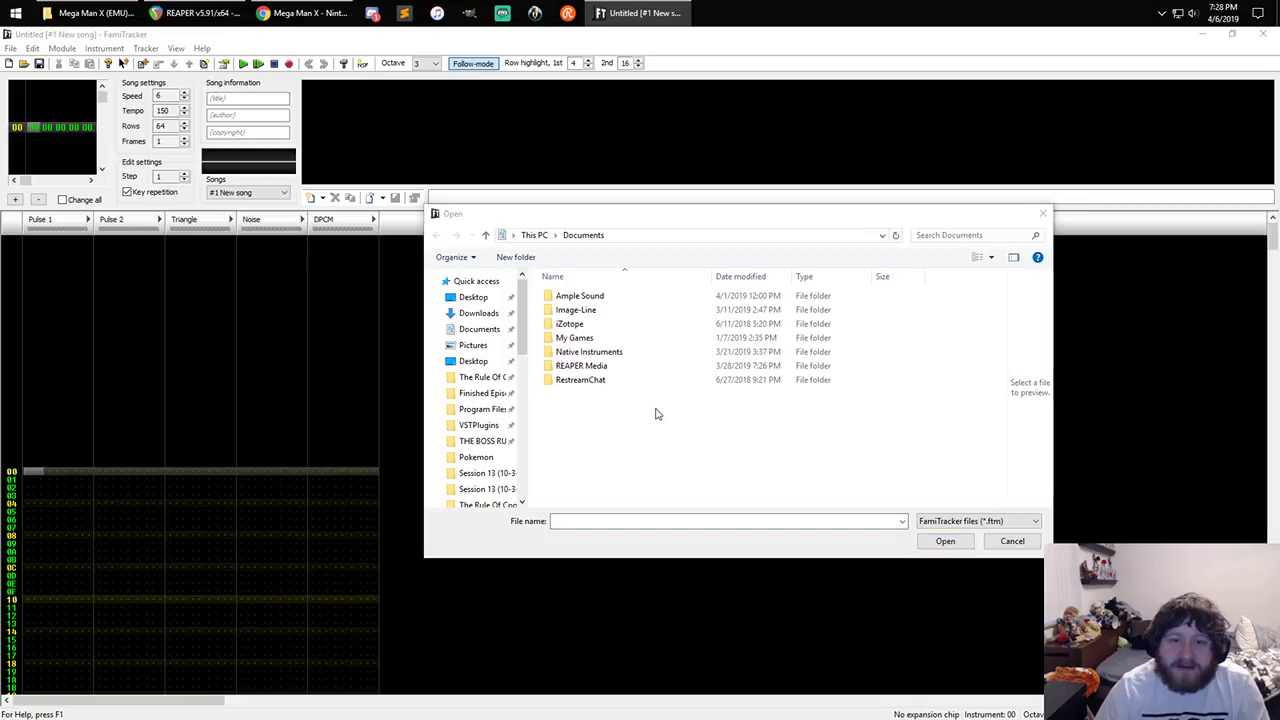
drag(517, 323, 522, 276)
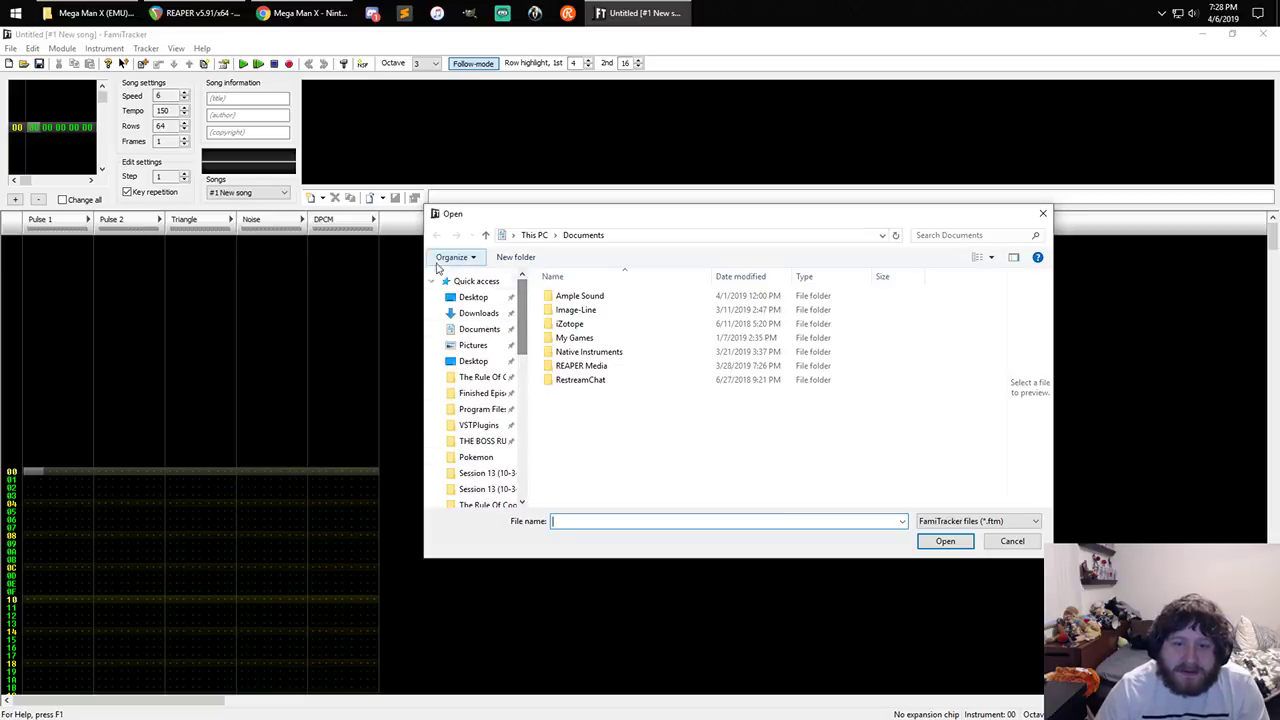
click(478, 312)
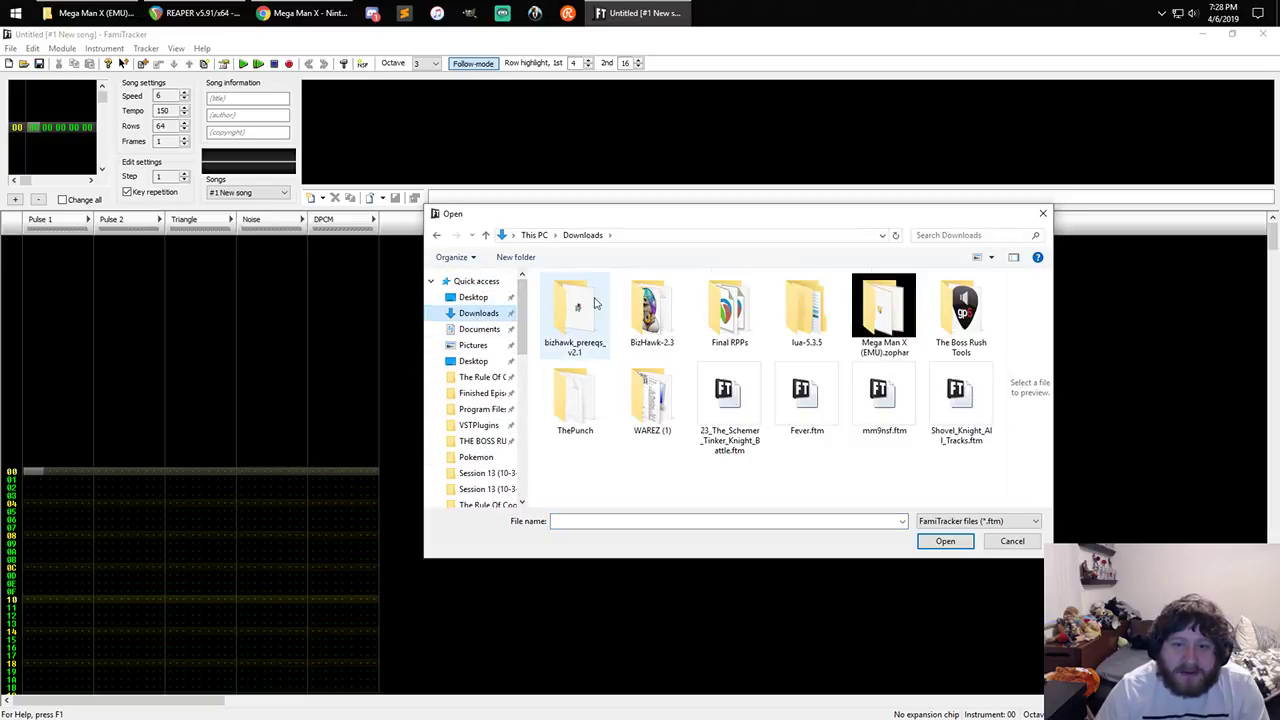
double_click(882, 314)
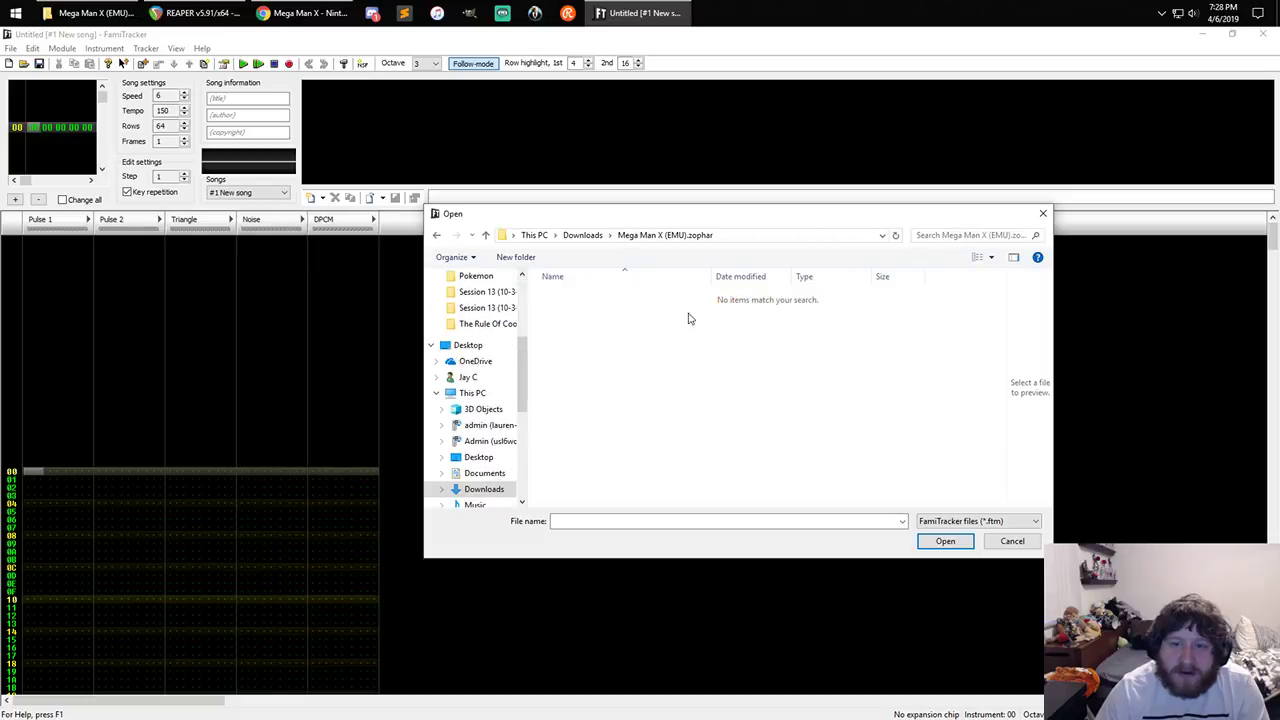
- Show all file types in the folder and try to open 02 Intro Stage.spc in FamiTracker
click(975, 521)
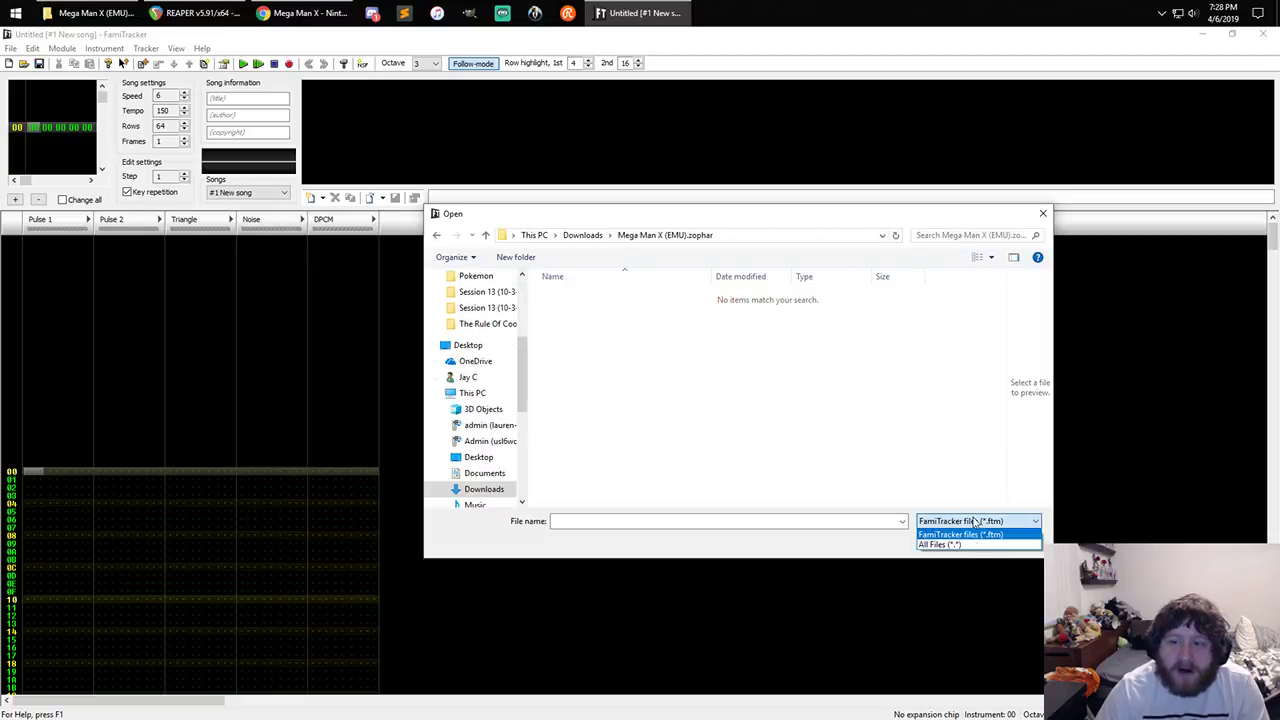
click(942, 544)
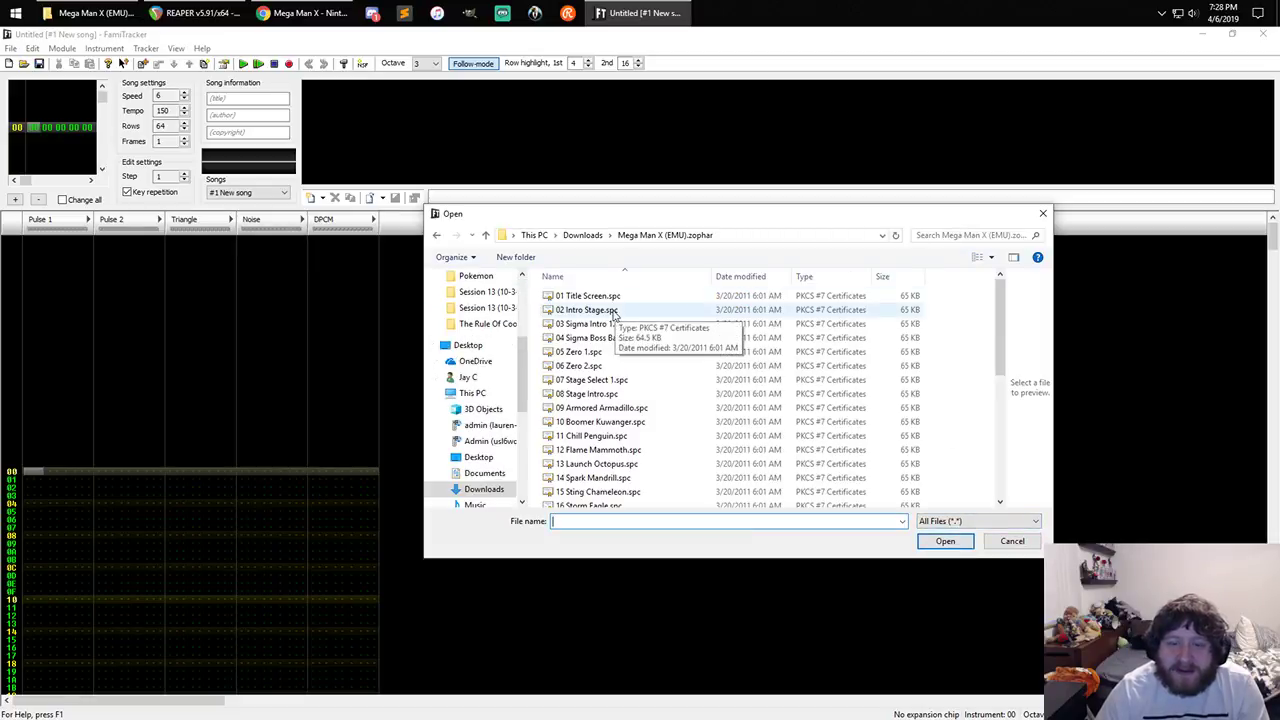
double_click(612, 309)
click(700, 407)
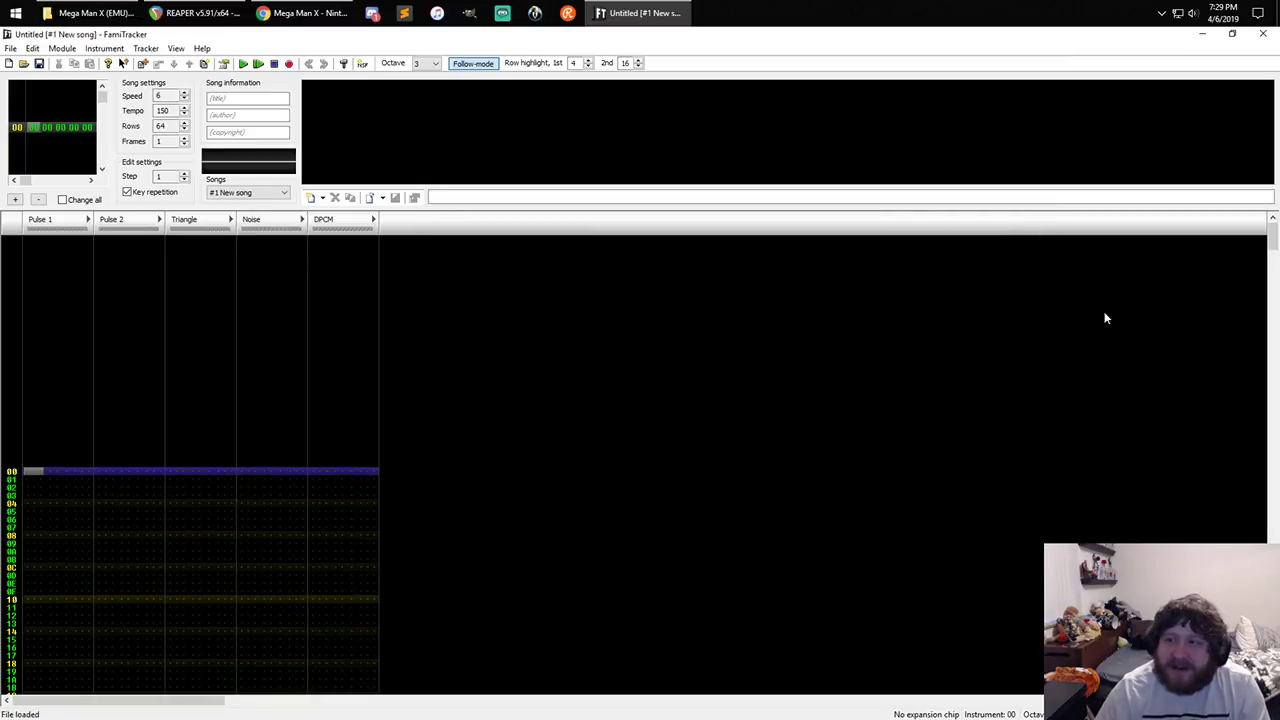
- Switch to Chrome, search the web for "spc tracker" in a new tab and read the FamiTracker forum thread on creating SNES music
click(300, 13)
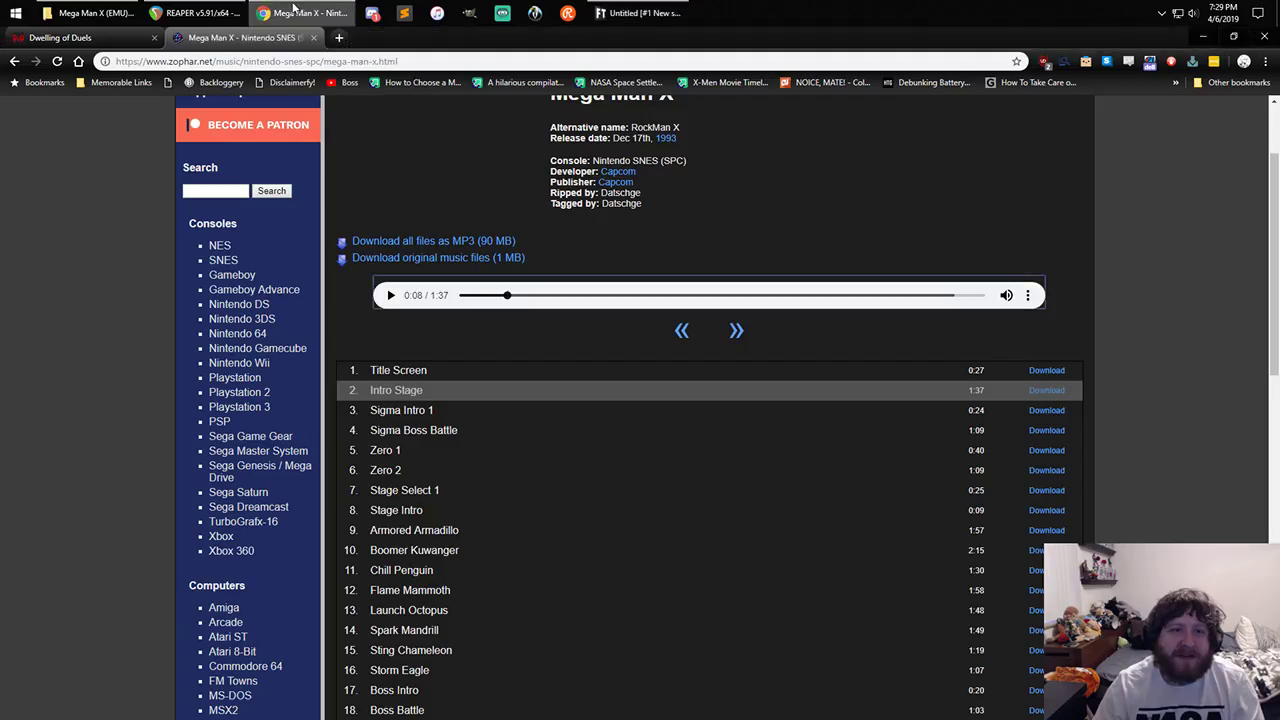
key(ctrl+t)
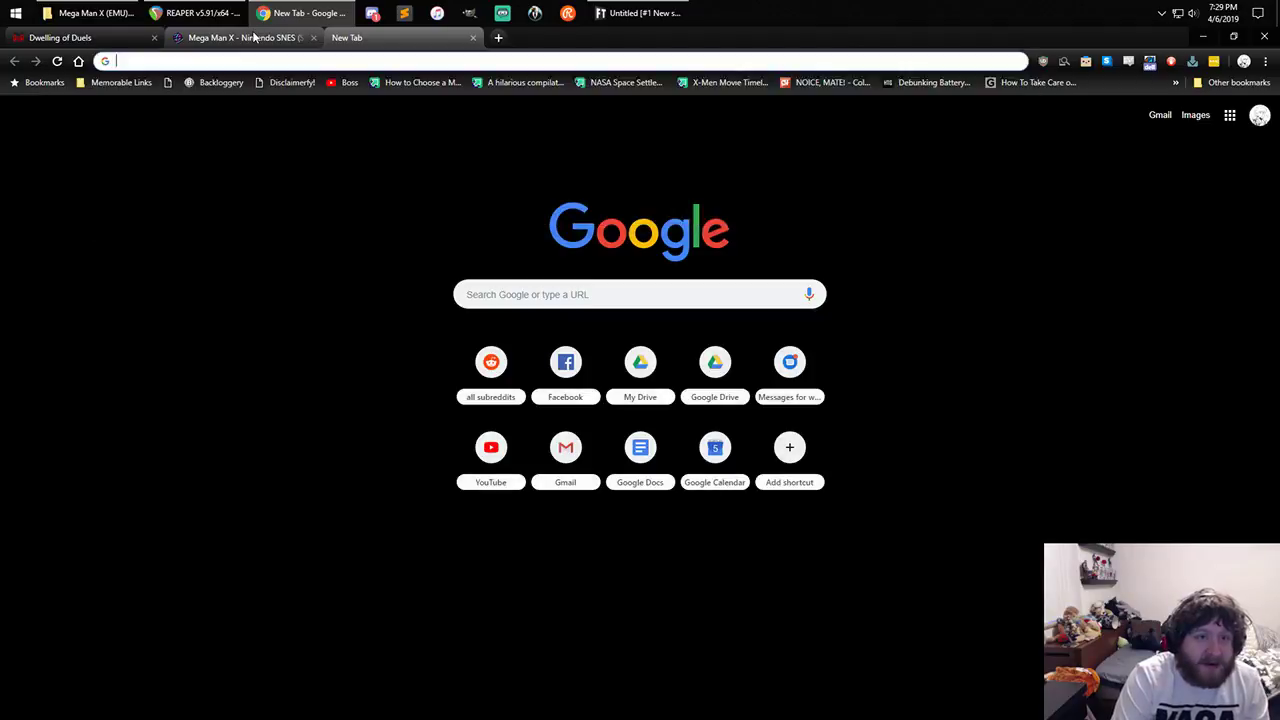
text(spc tracker)
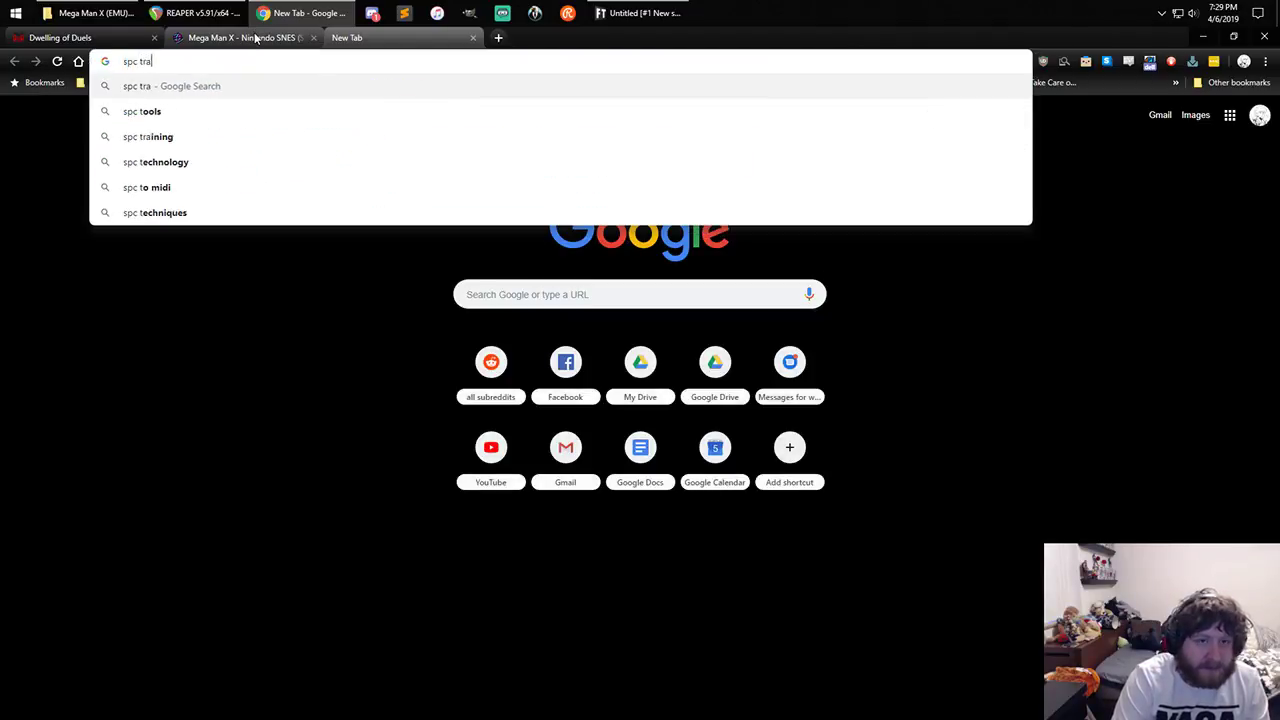
key(Return)
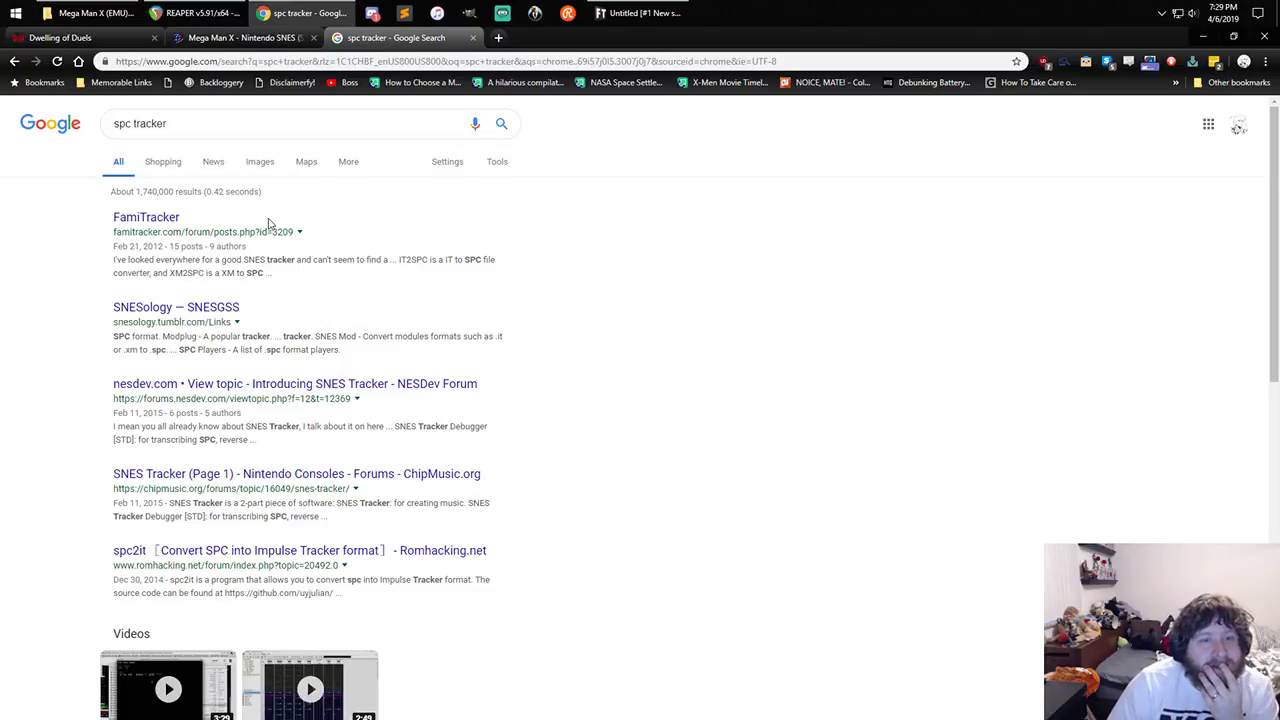
click(160, 219)
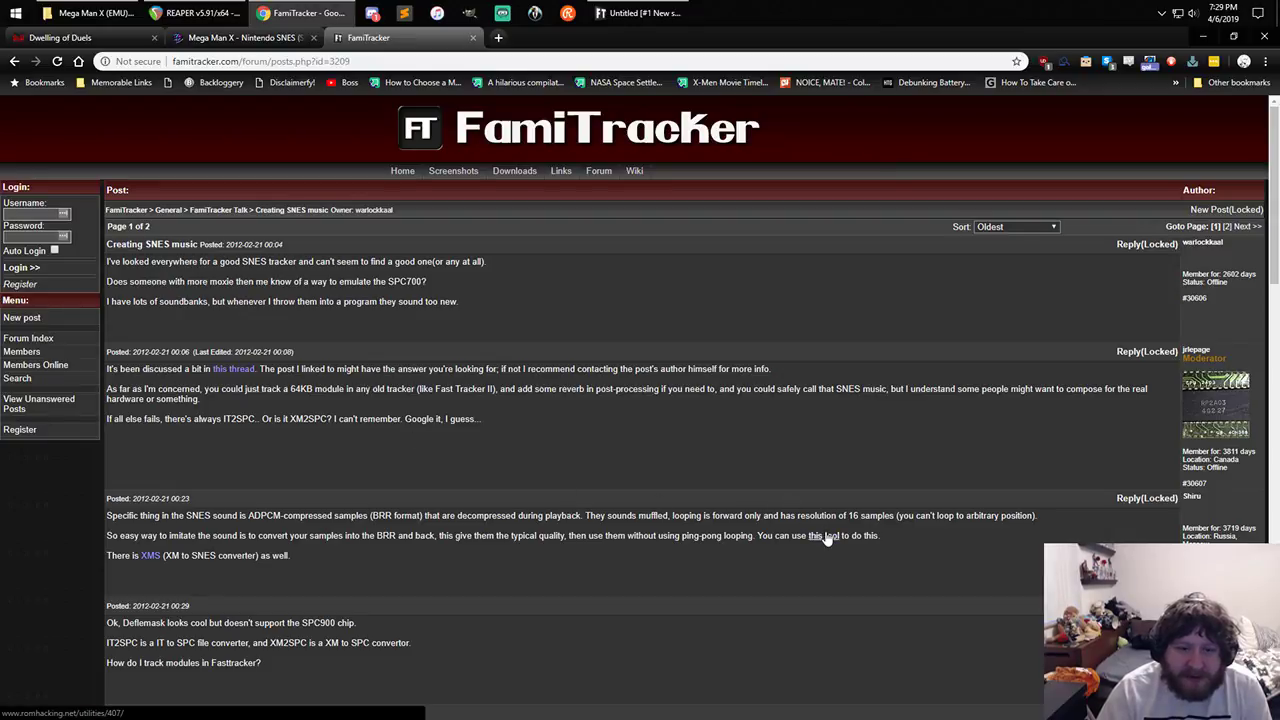
scroll(707, 519, down, 2)
scroll(702, 508, down, 6)
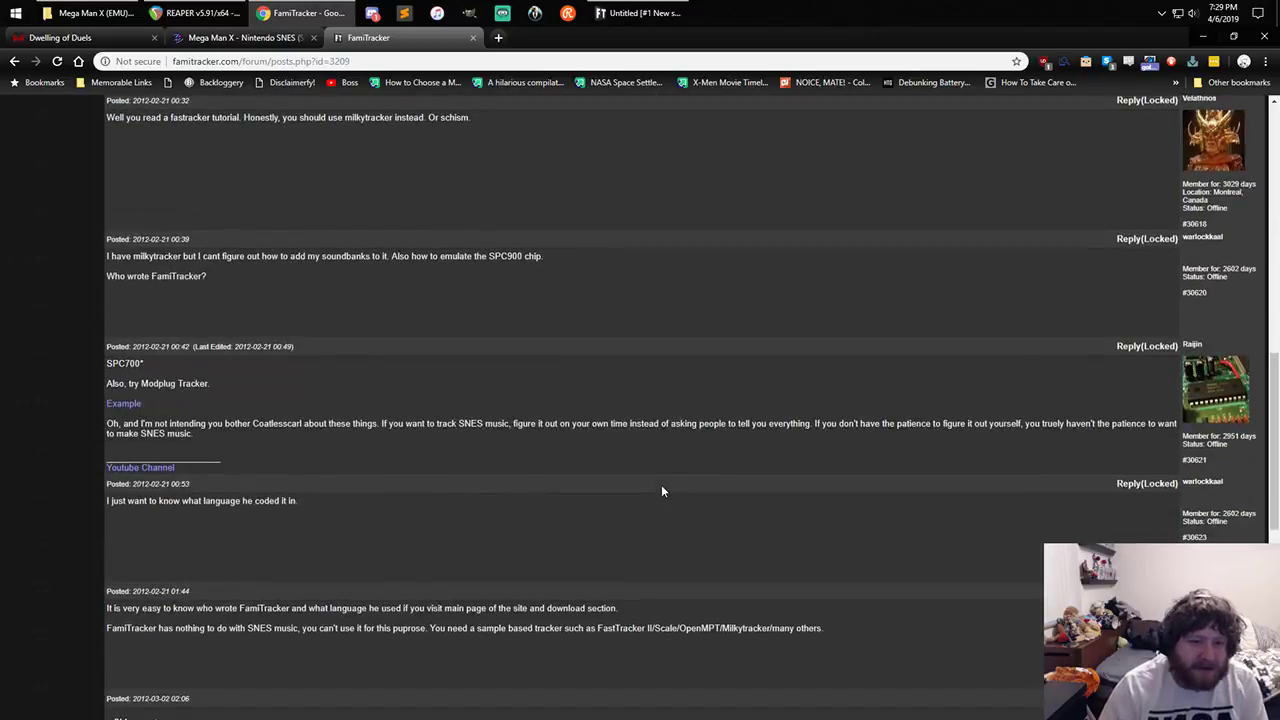
- Search for "modplug tracker" in a new tab, skim the OpenMPT Wikipedia article and return to the results
key(ctrl+t)
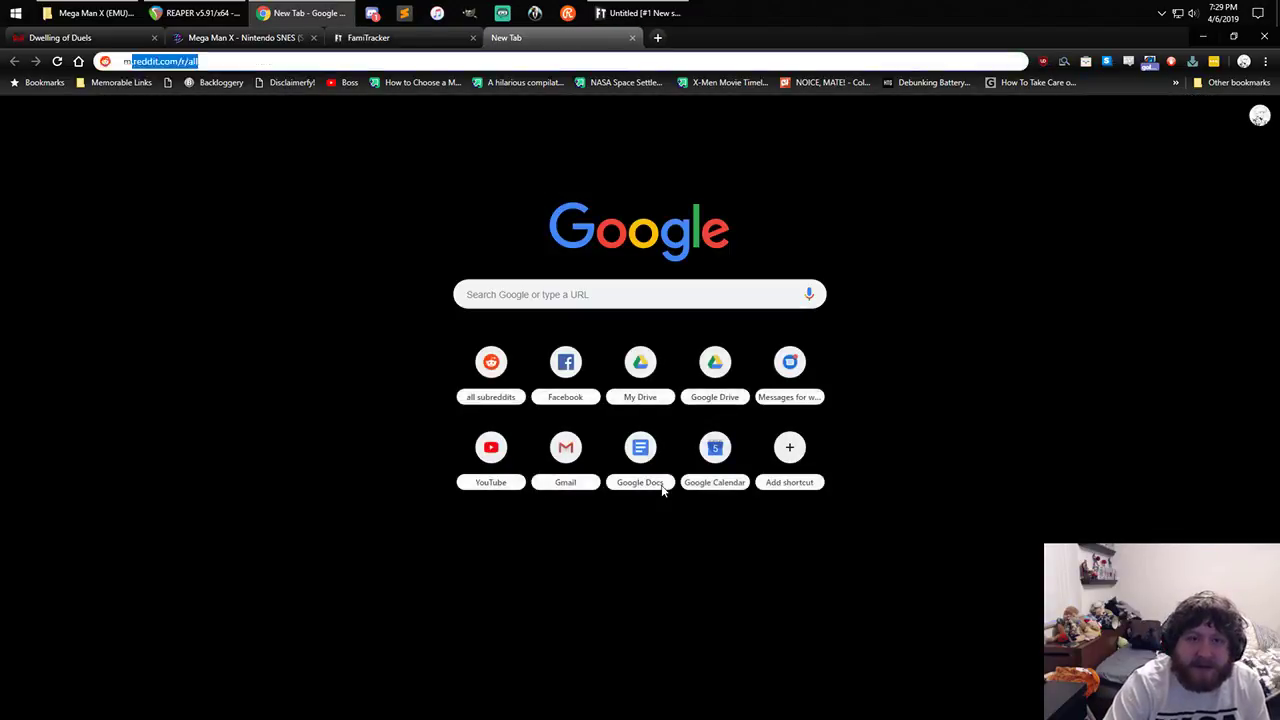
text(modplug tracke)
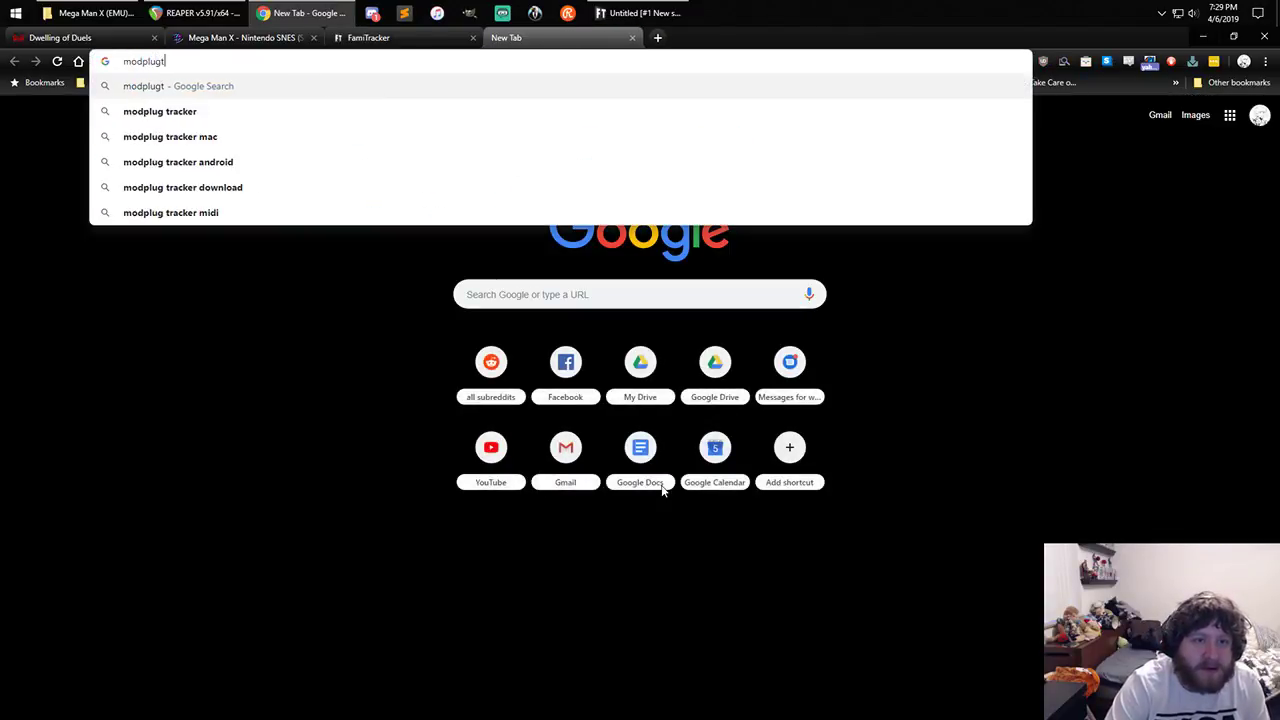
key(Return)
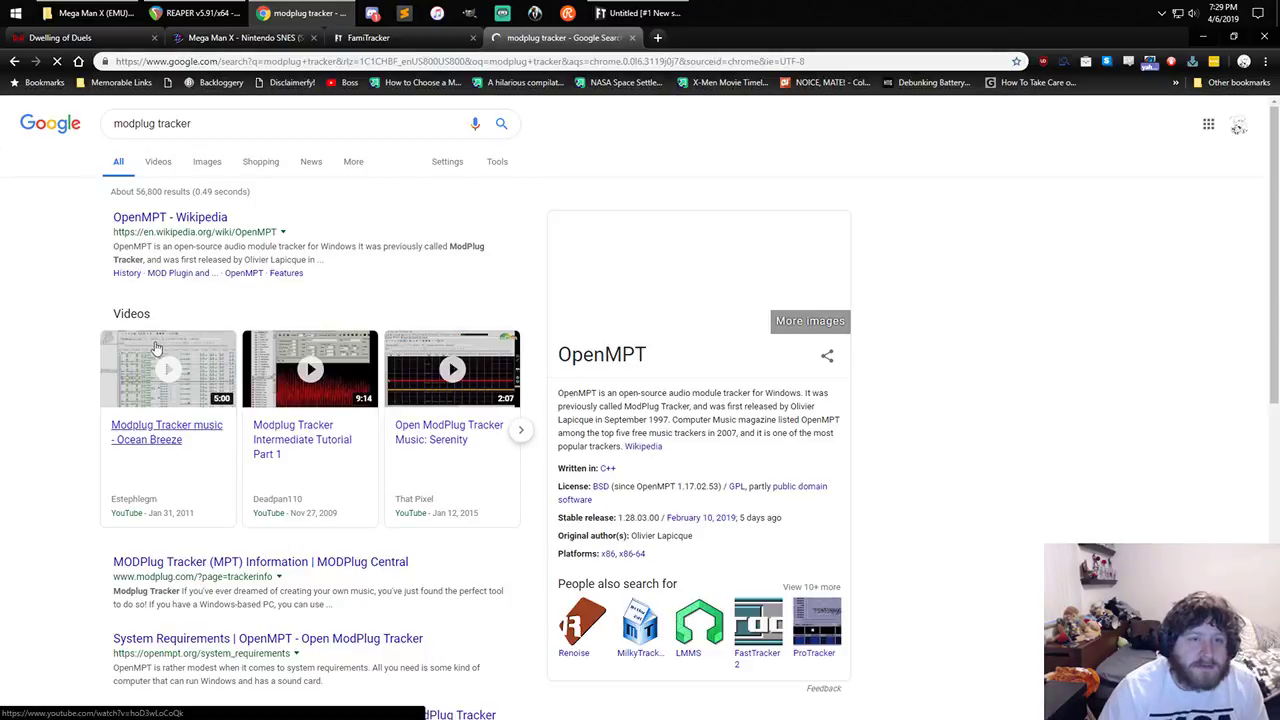
click(206, 219)
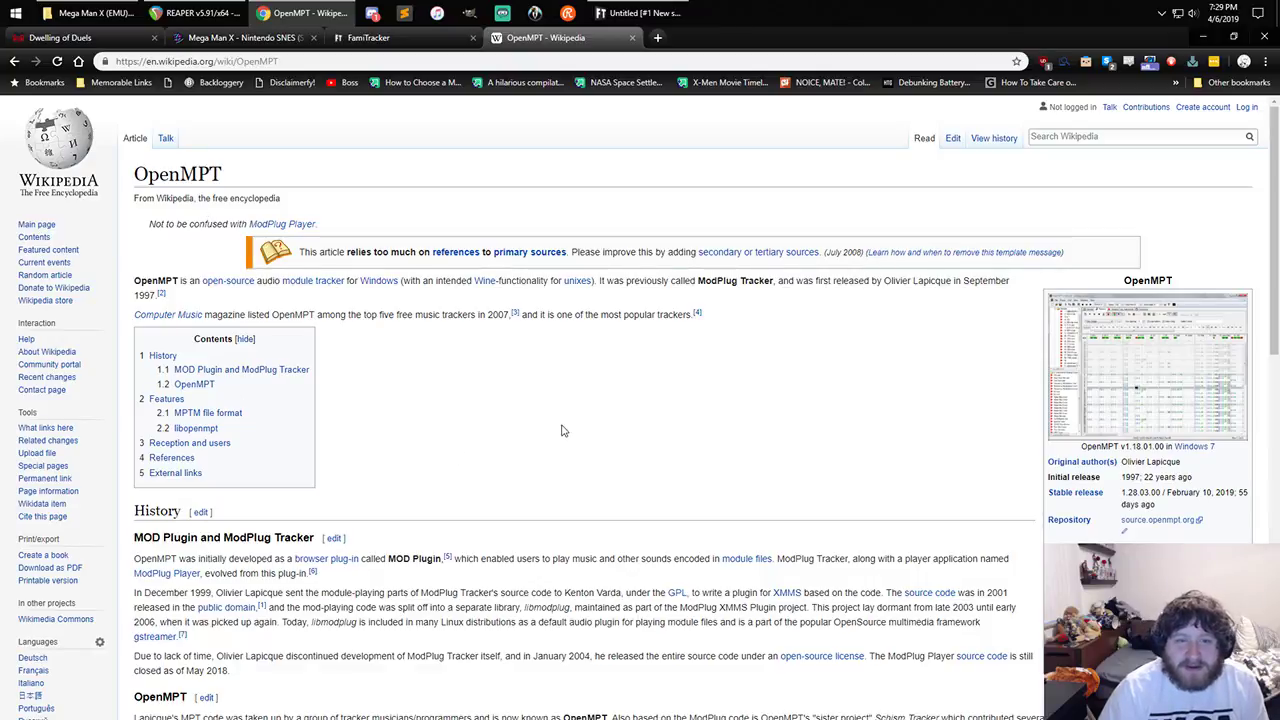
scroll(561, 430, down, 3)
key(alt+Left)
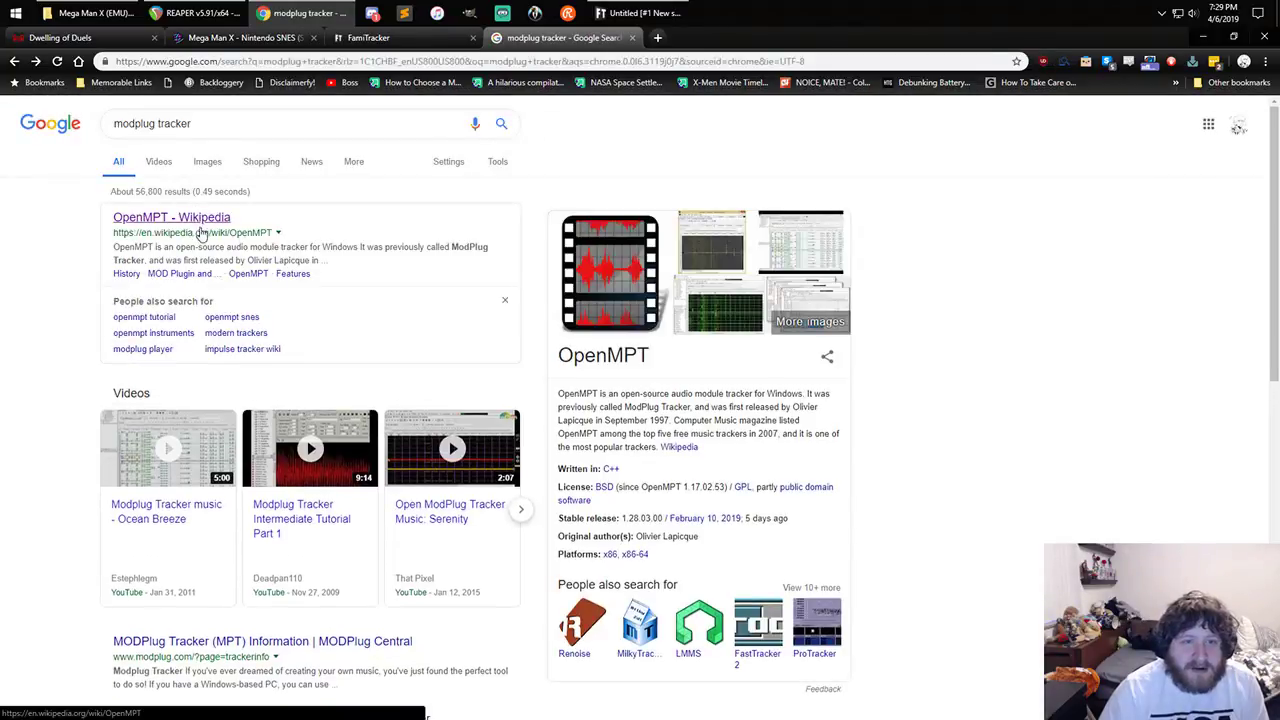
- Open the MODPlug Central site from the results, go to the MODPlug Tracker download and download OpenMPT 64-bit
scroll(200, 300, down, 2)
click(287, 519)
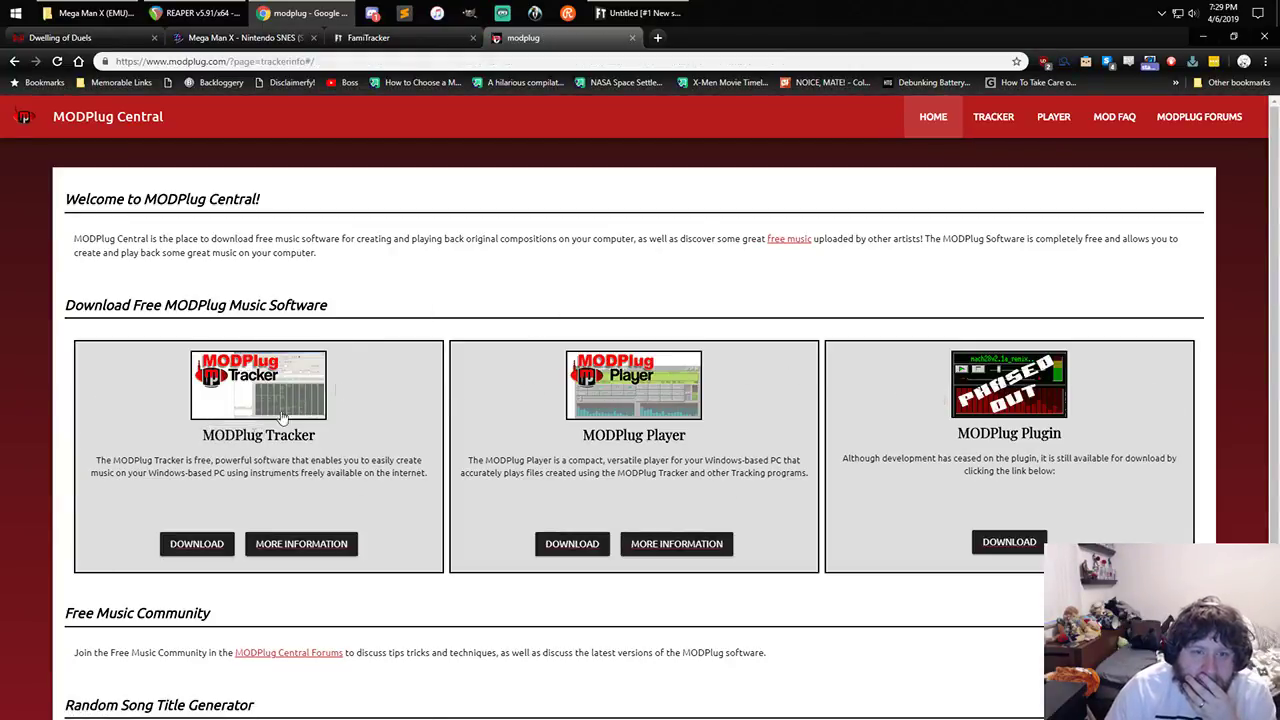
click(196, 543)
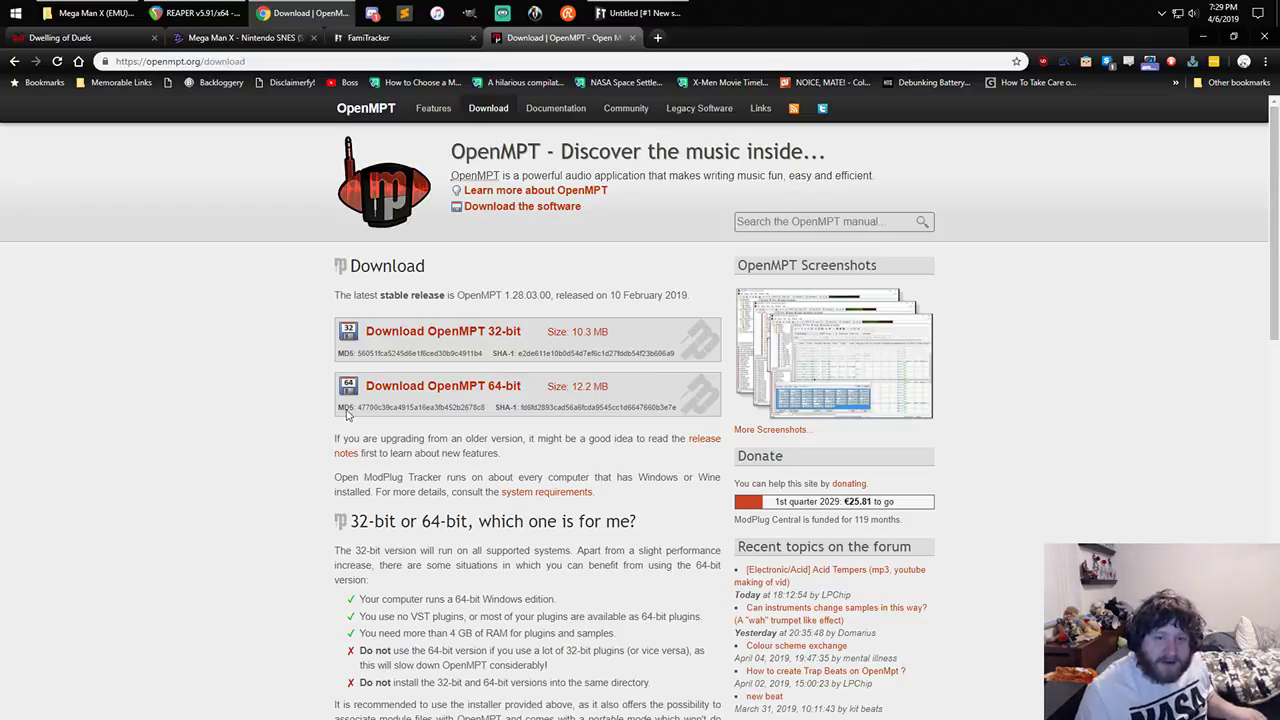
click(497, 391)
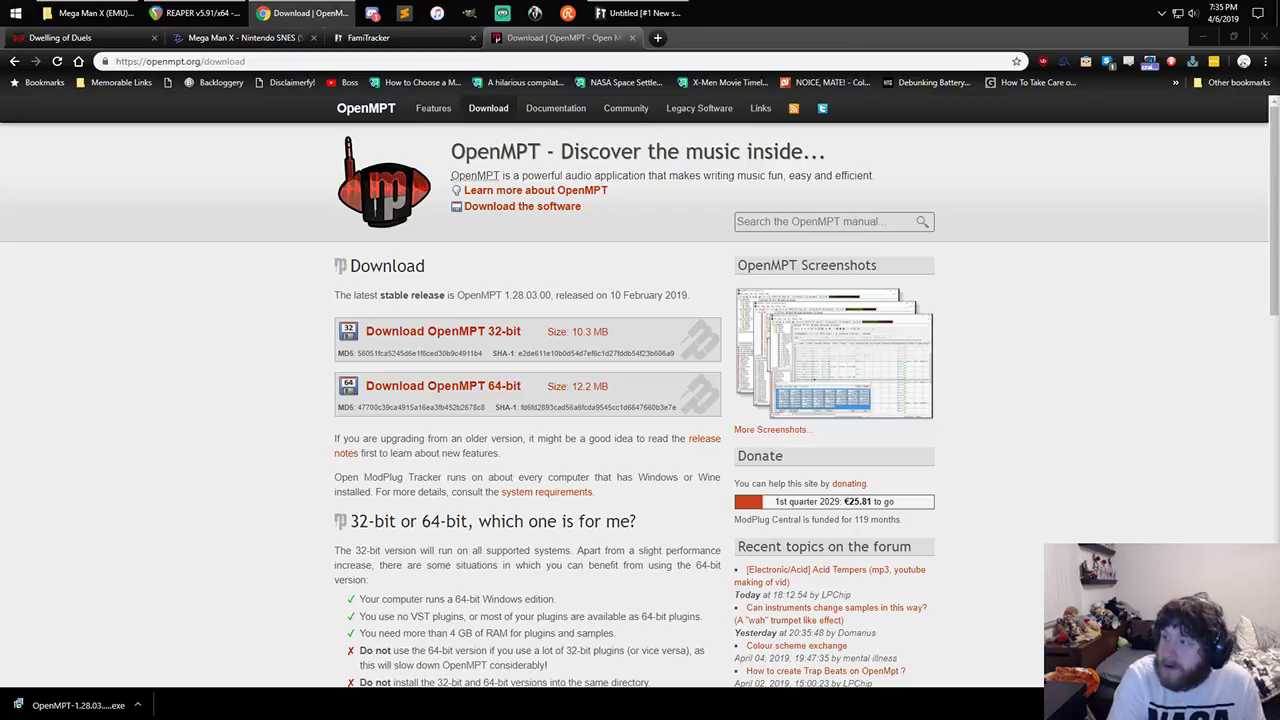
- Run the OpenMPT installer, accept the 64-bit version for Windows 7 or newer and set the destination to D:\Program Files\OpenMPT
click(75, 705)
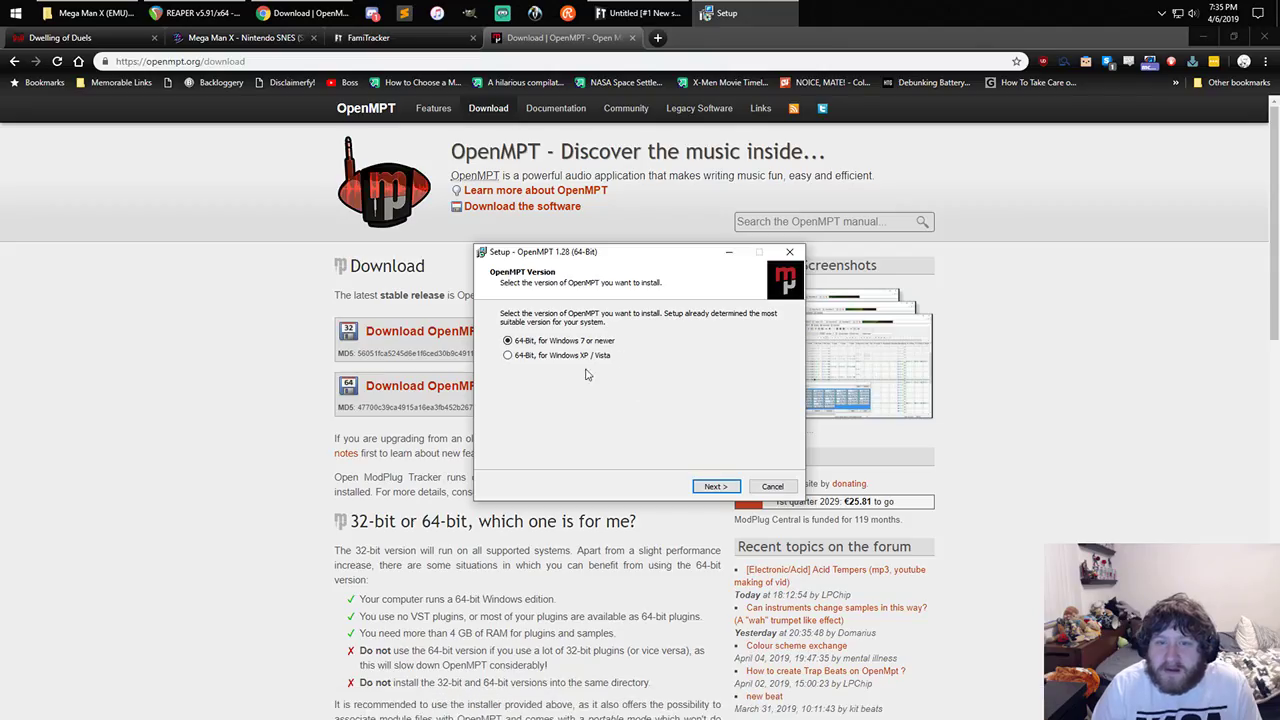
click(710, 486)
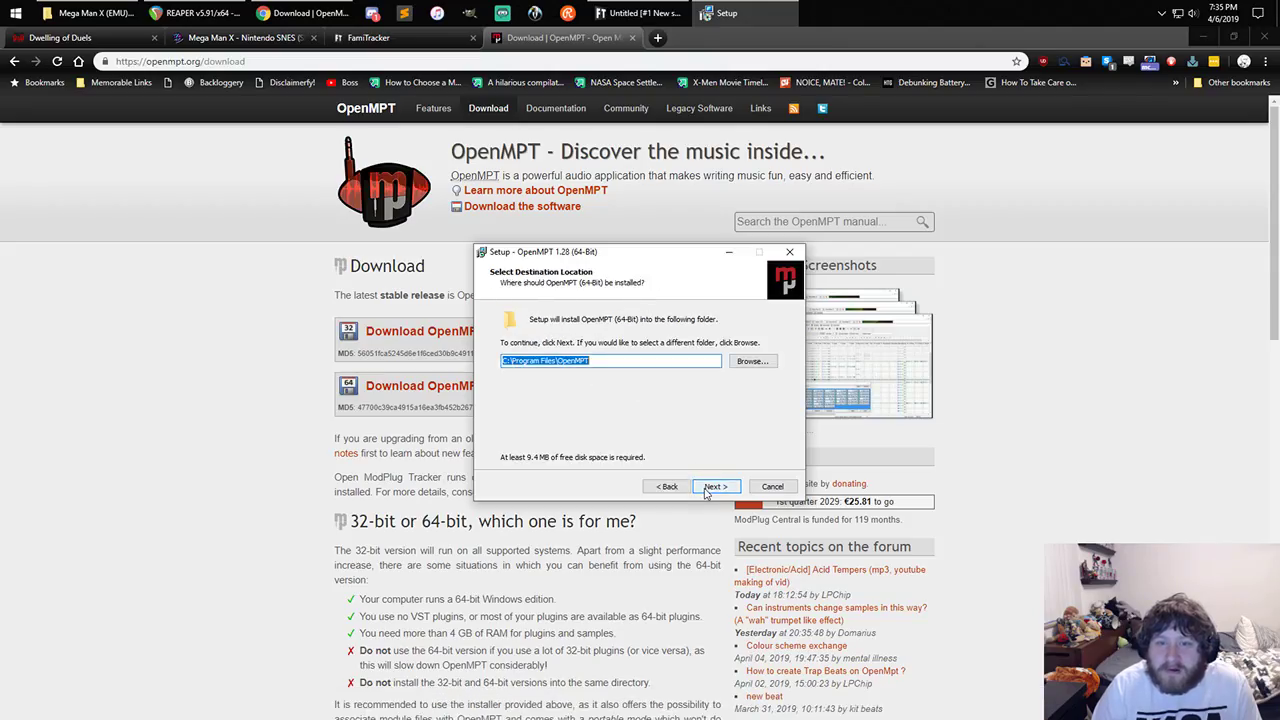
click(507, 363)
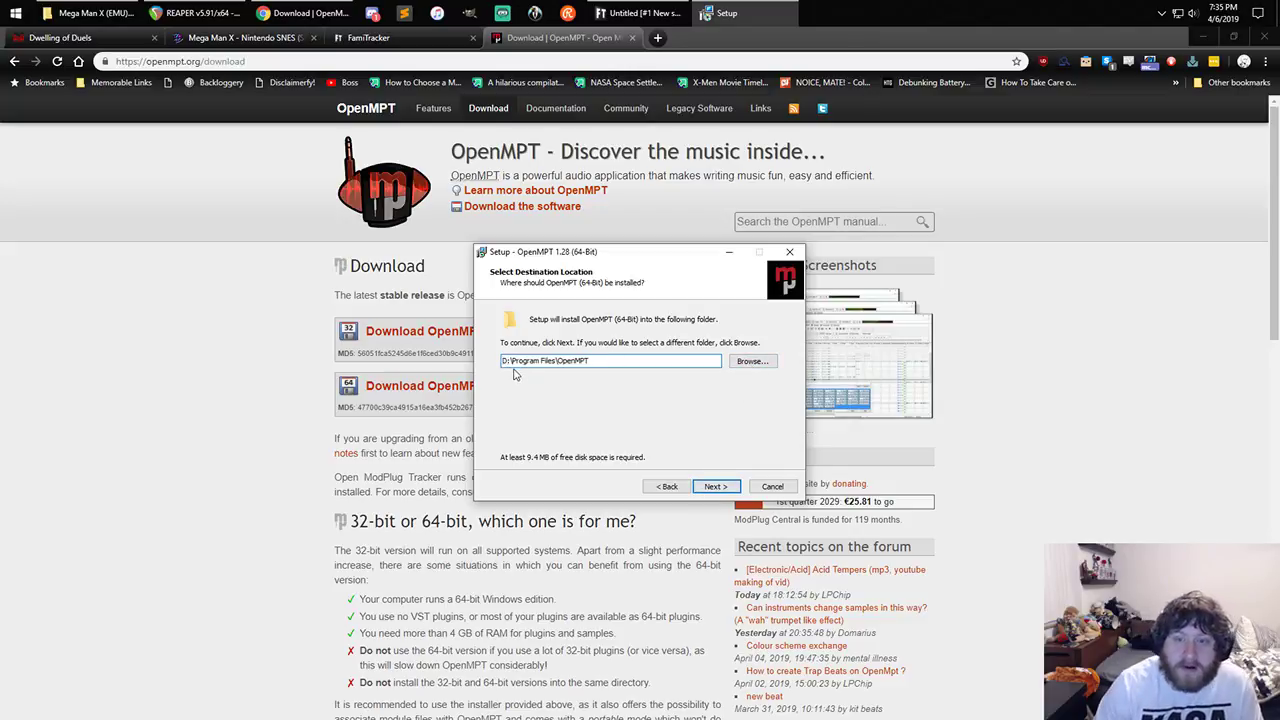
key(BackSpace)
text(D)
key(Return)
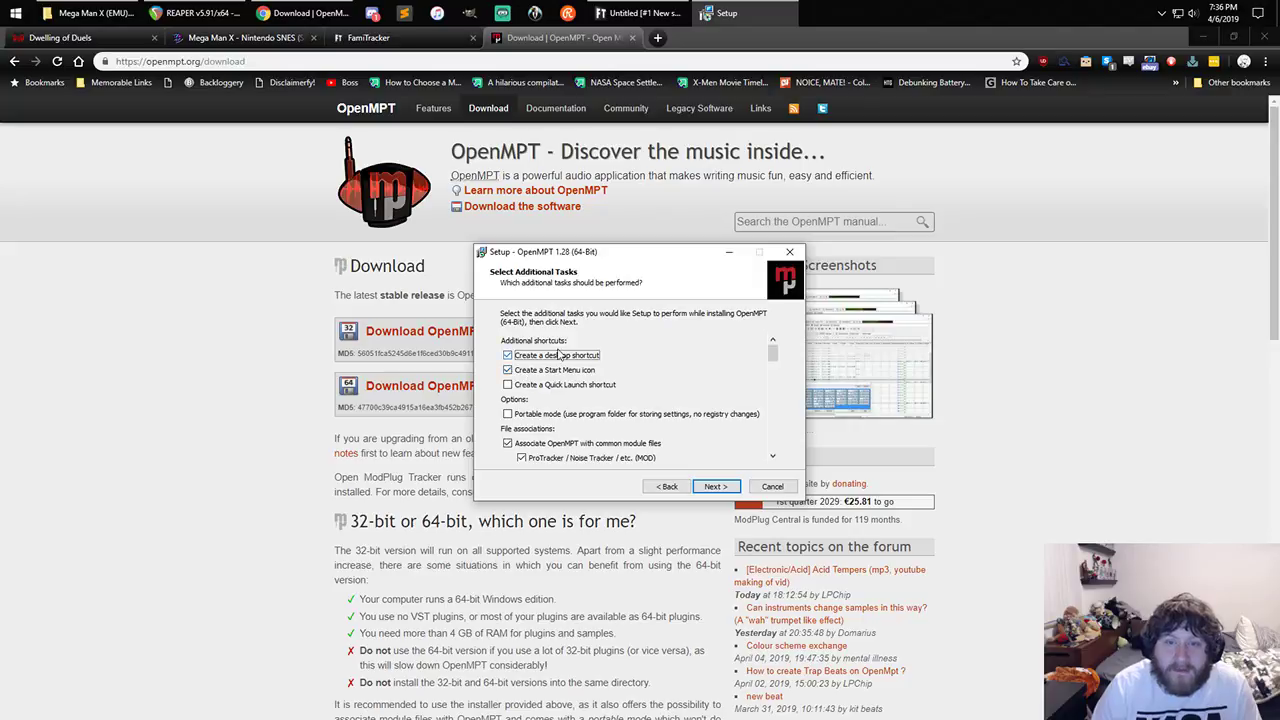
- Turn off the desktop shortcut, review the module file associations and install OpenMPT
click(560, 357)
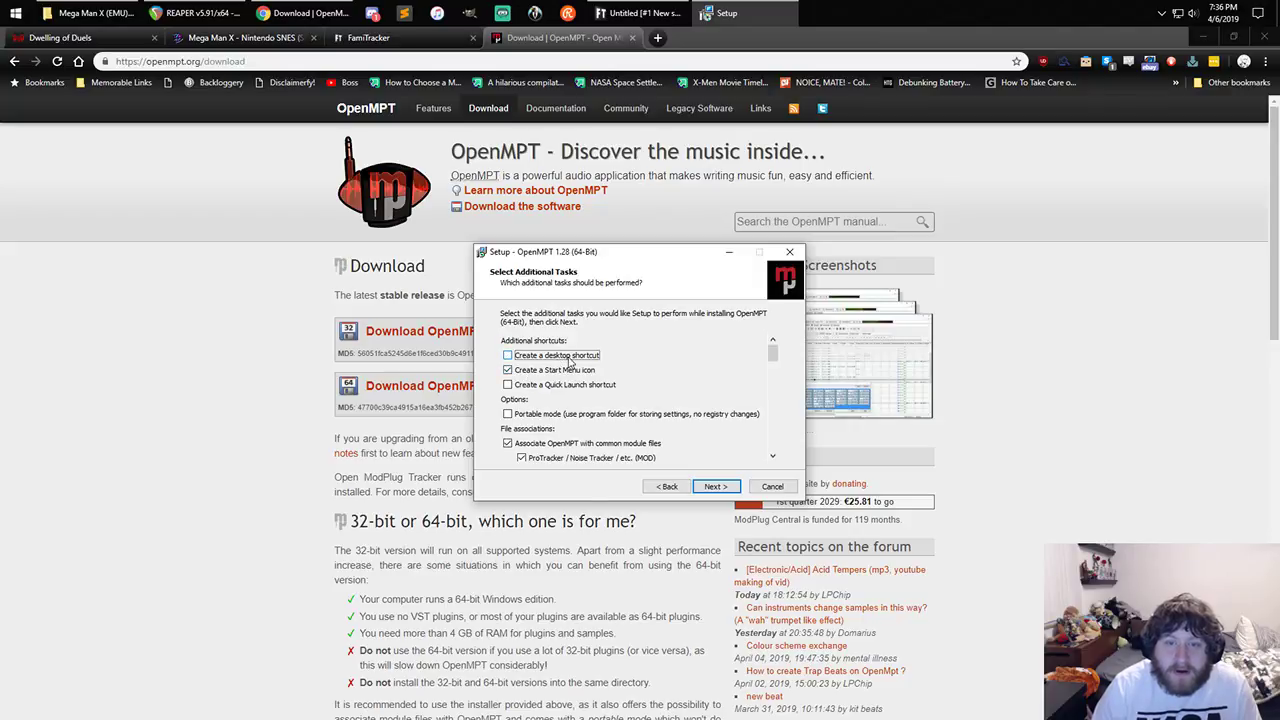
scroll(600, 445, down, 3)
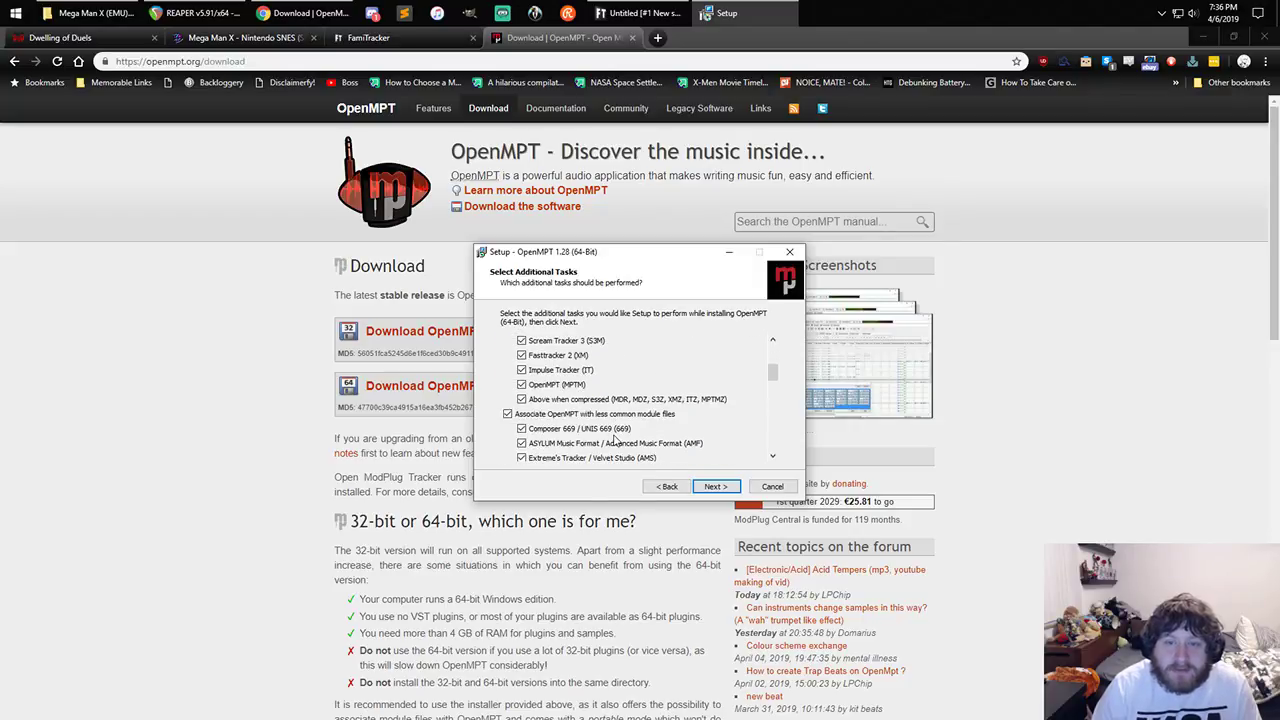
scroll(643, 431, up, 3)
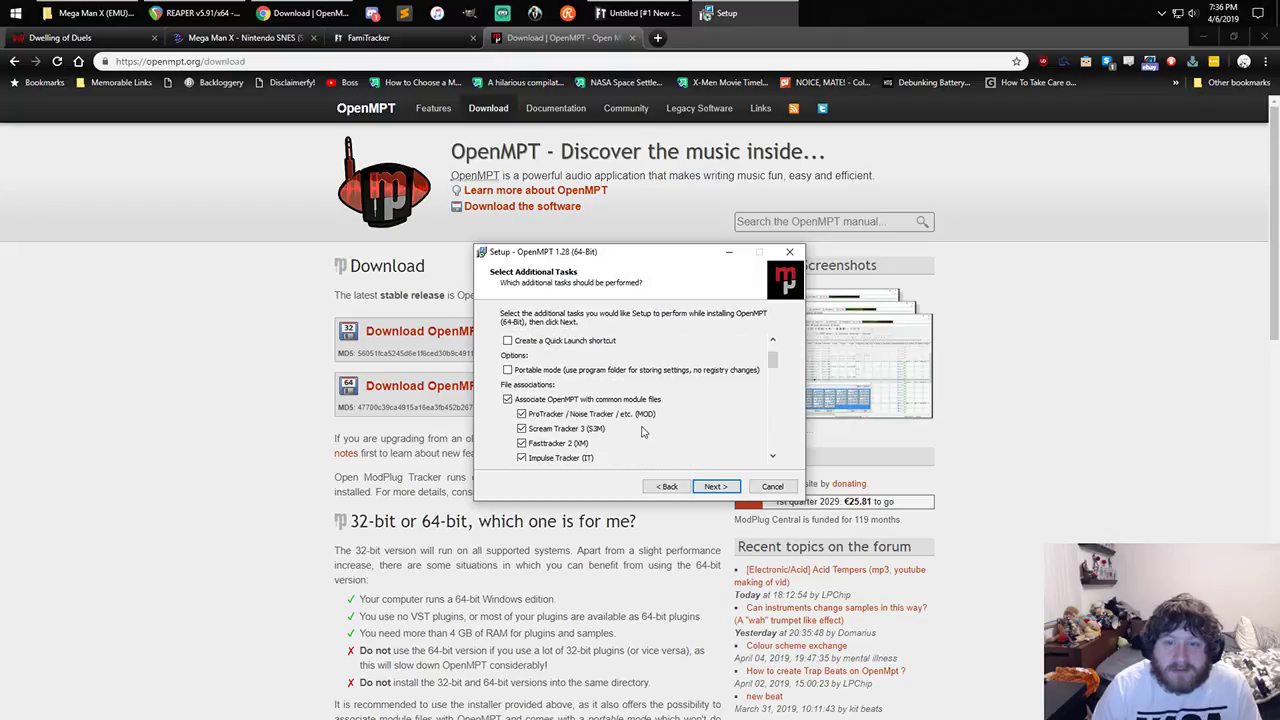
scroll(643, 431, down, 4)
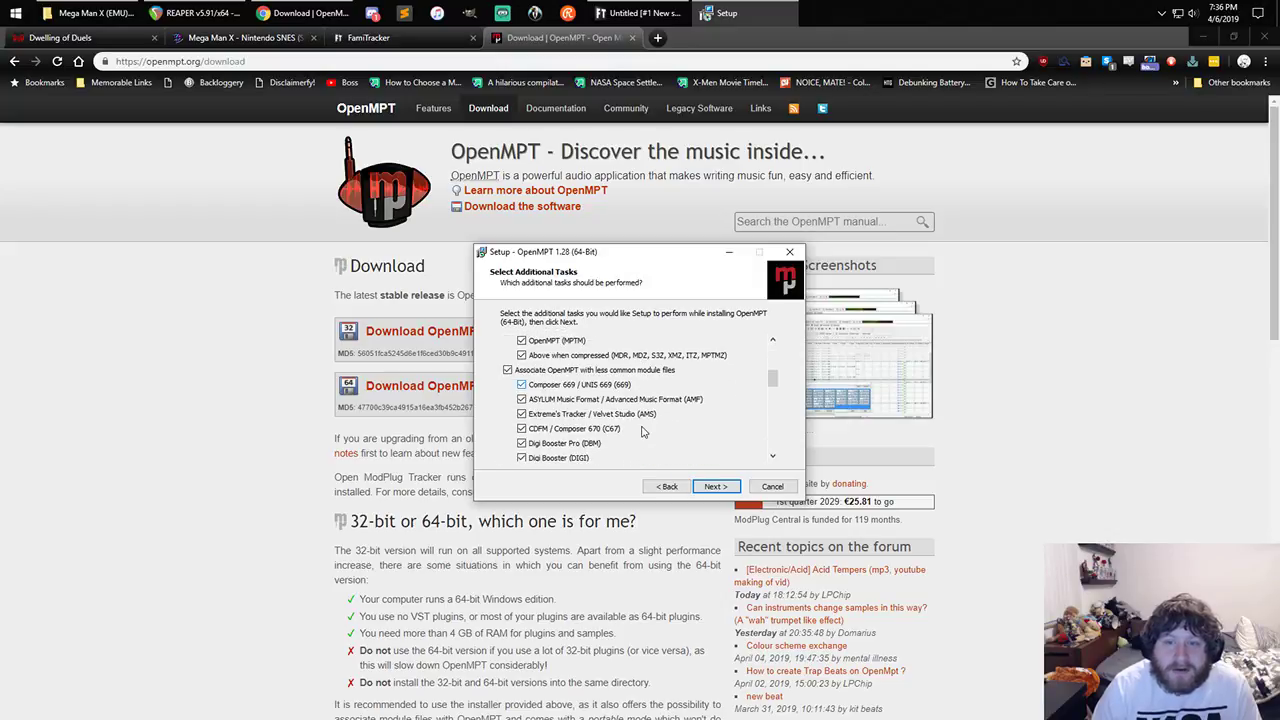
scroll(643, 431, down, 1)
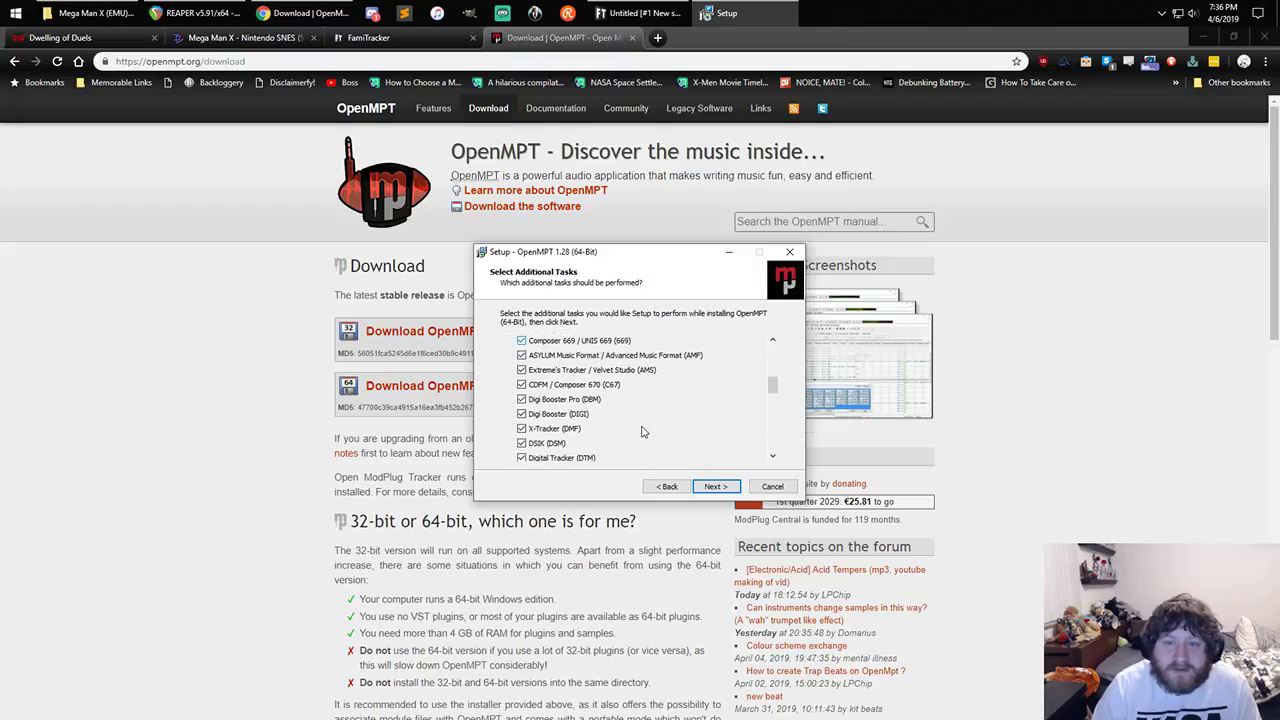
scroll(643, 431, down, 5)
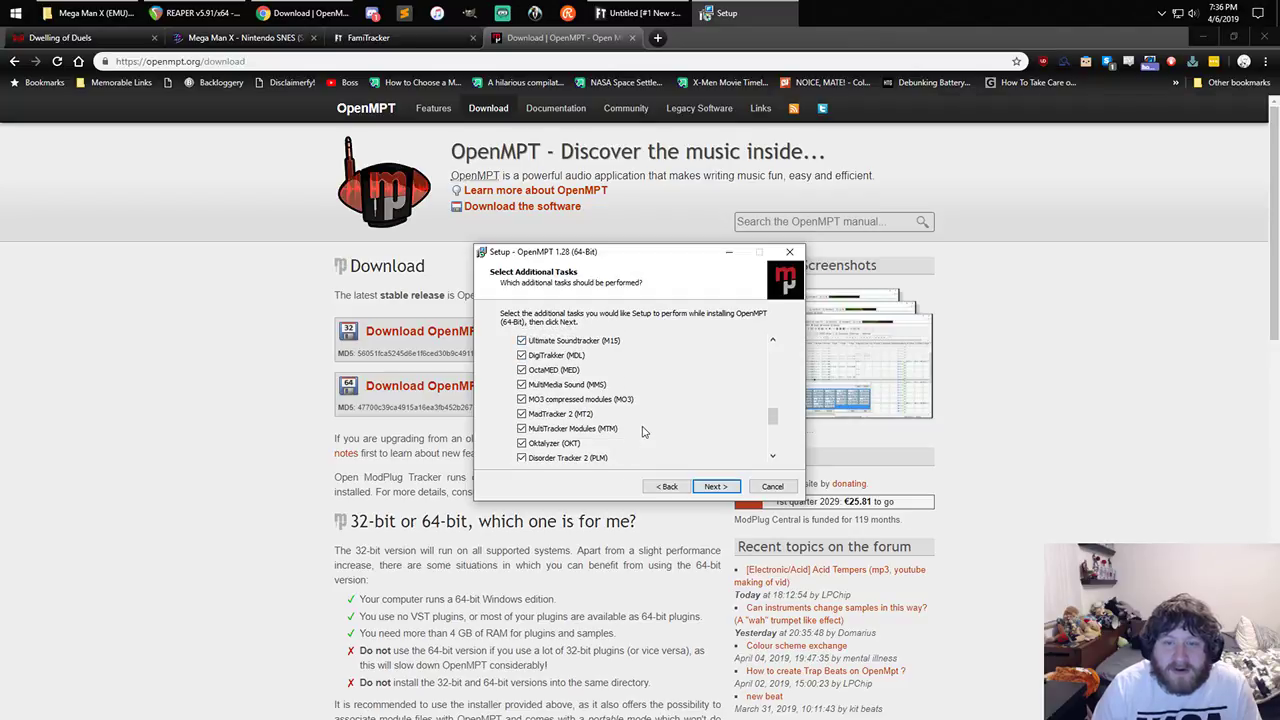
scroll(643, 431, down, 5)
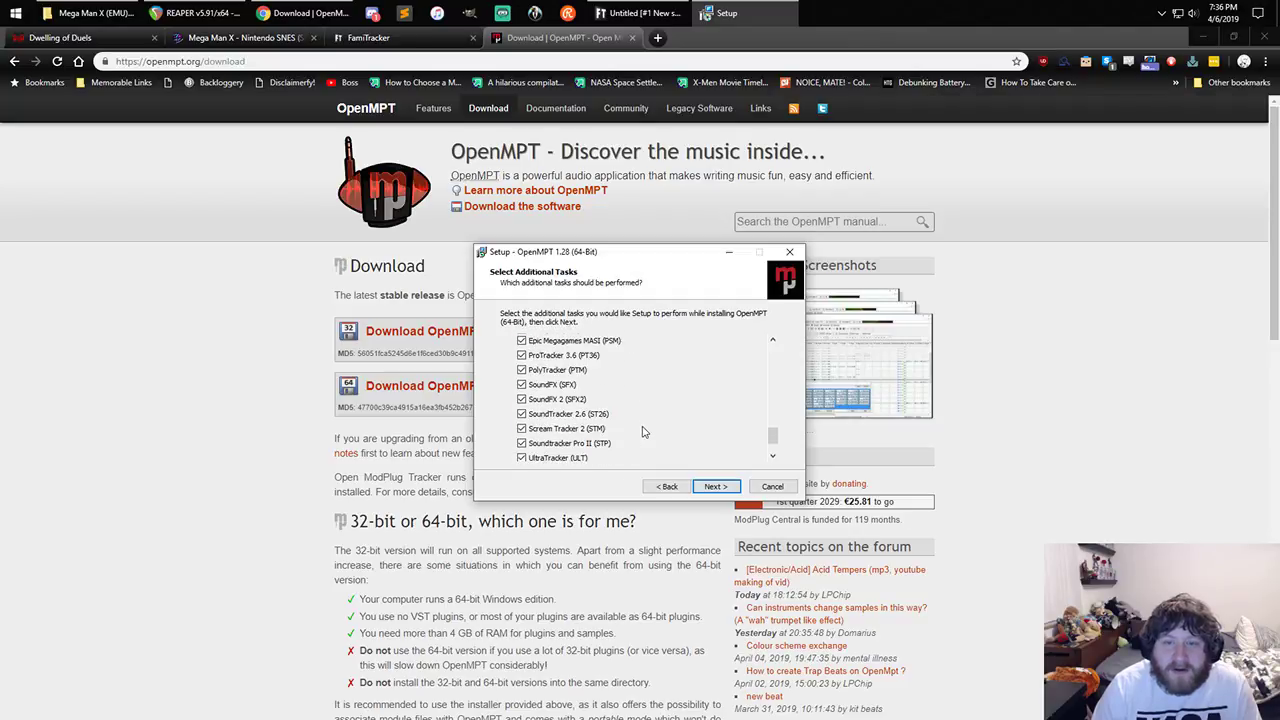
click(708, 485)
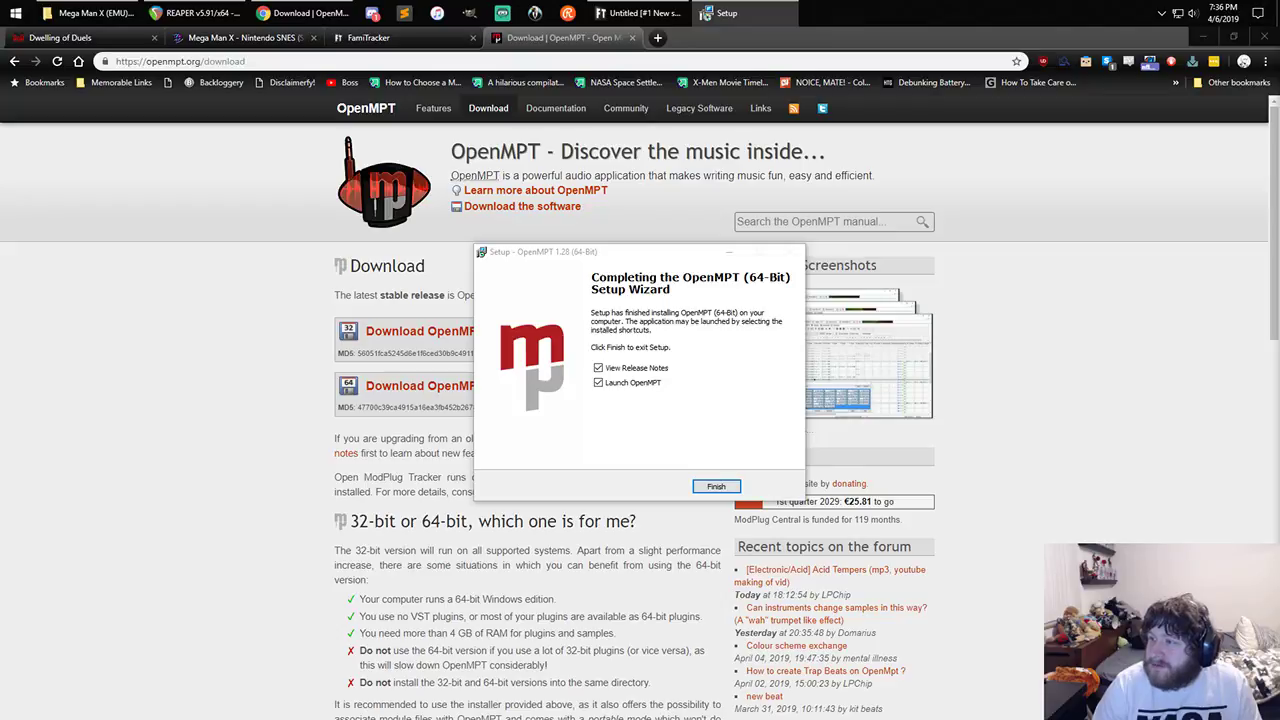
- Finish the setup without the release notes, launch OpenMPT, accept its default welcome settings and allow the update check
click(650, 370)
click(716, 487)
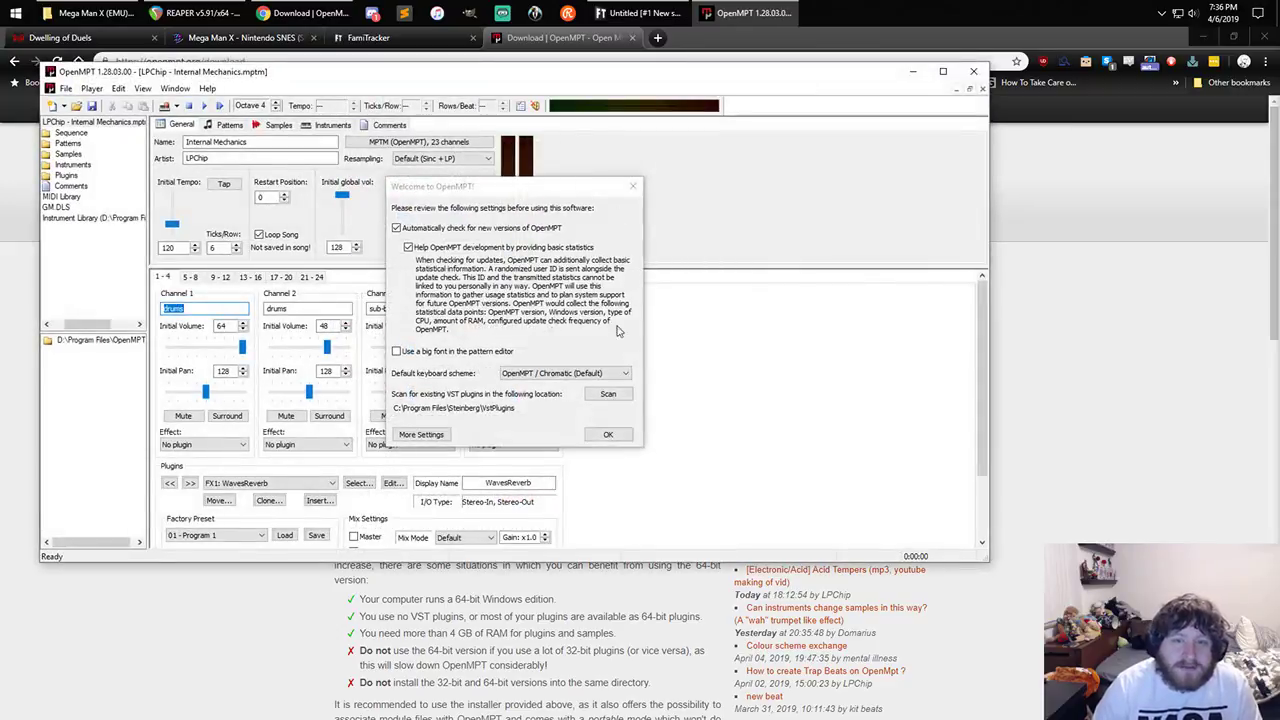
click(612, 435)
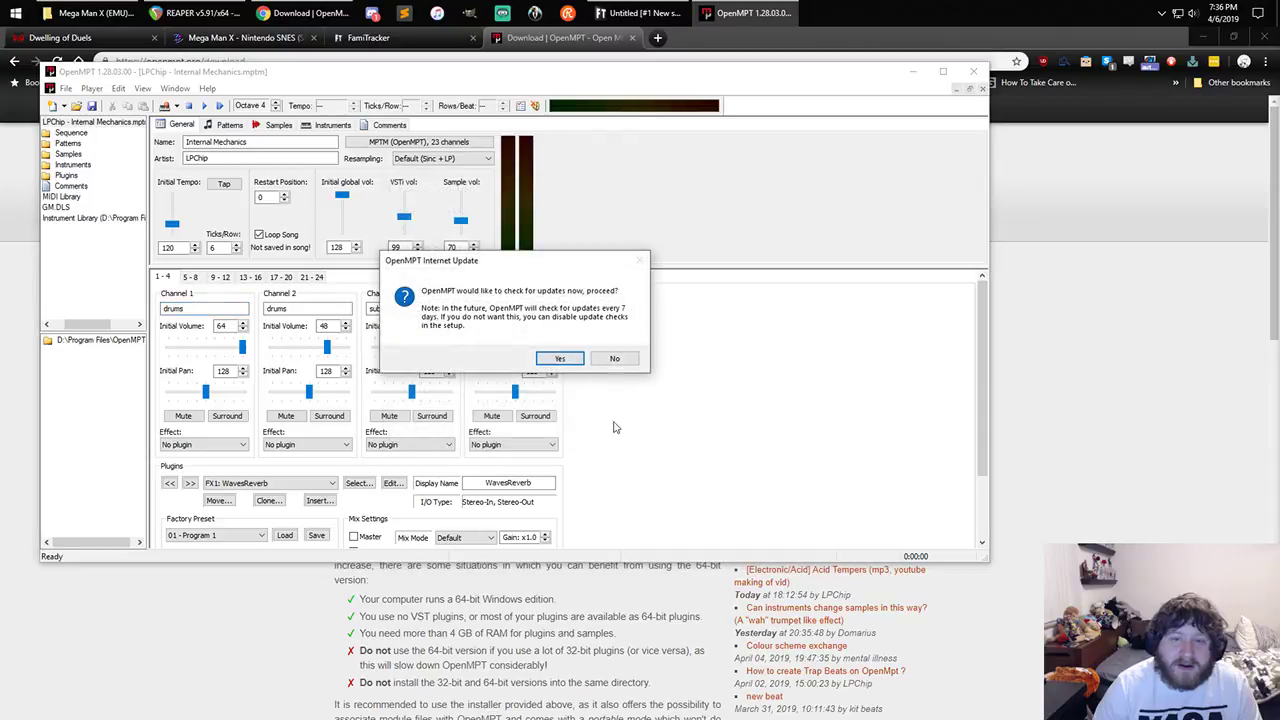
click(560, 358)
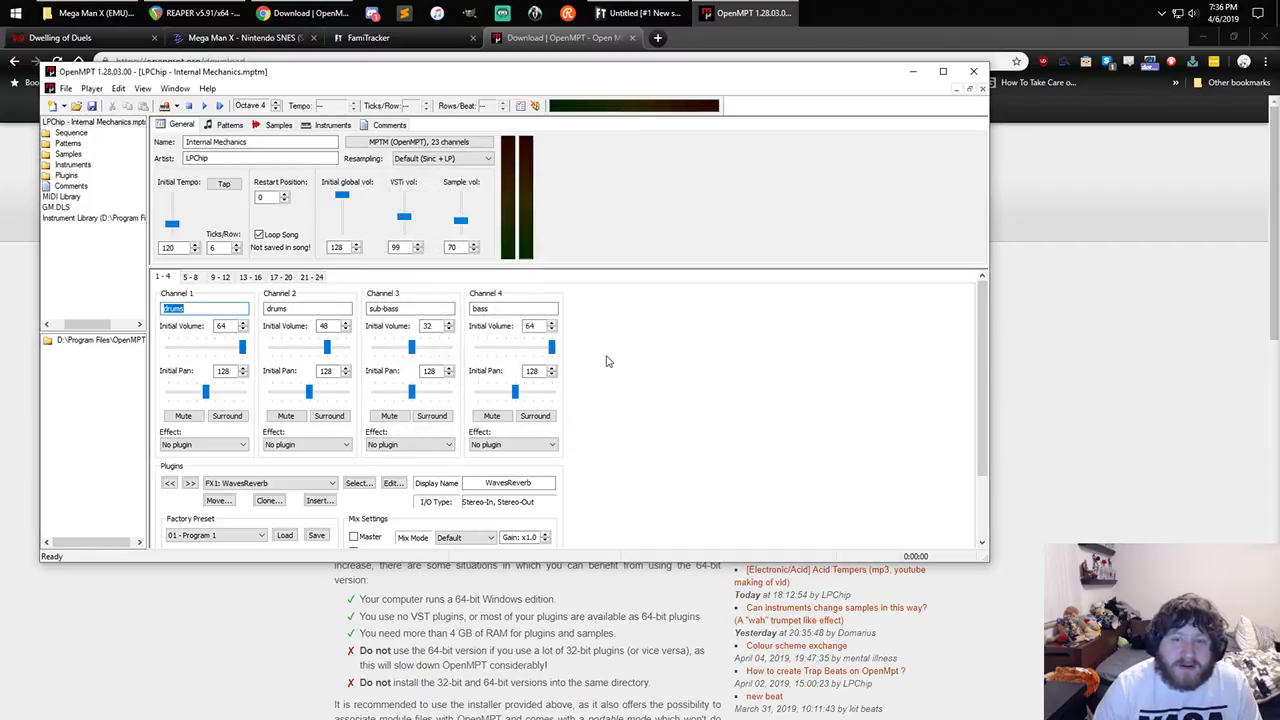
- Try to open 02 Intro Stage.spc from the Mega Man X (EMU).zophar folder in Downloads, showing all file types
click(65, 88)
click(85, 122)
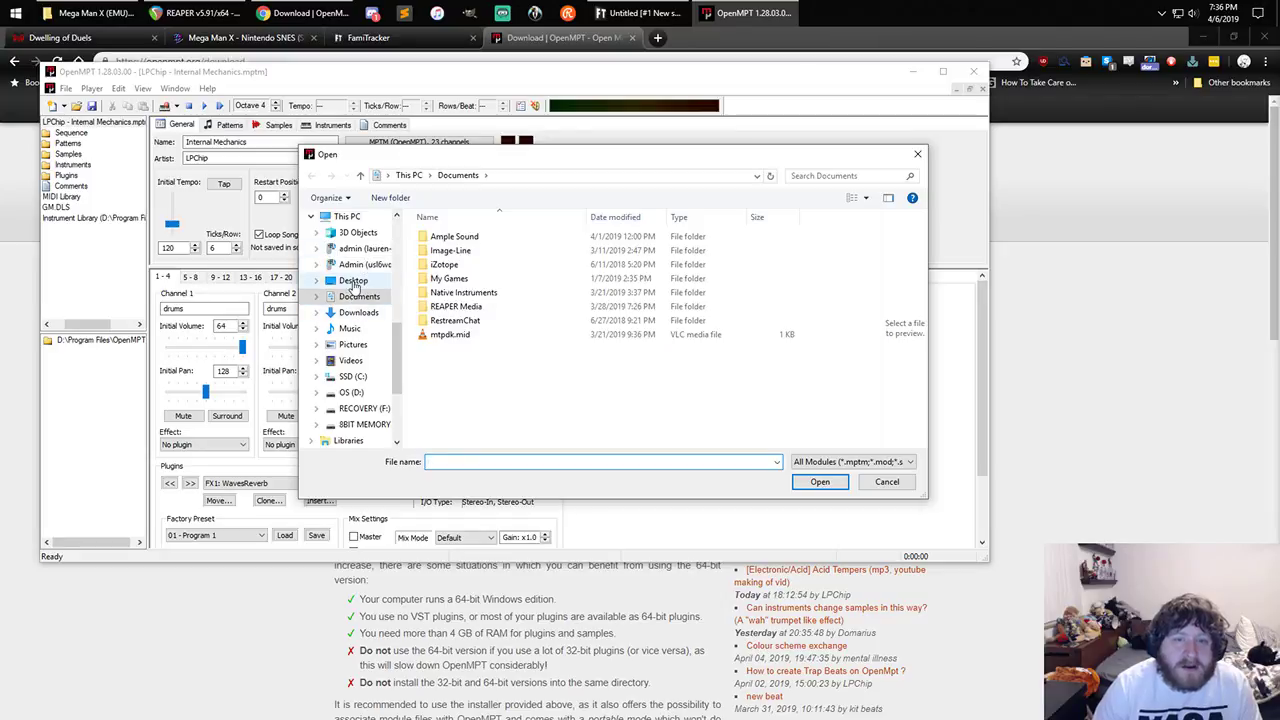
click(352, 280)
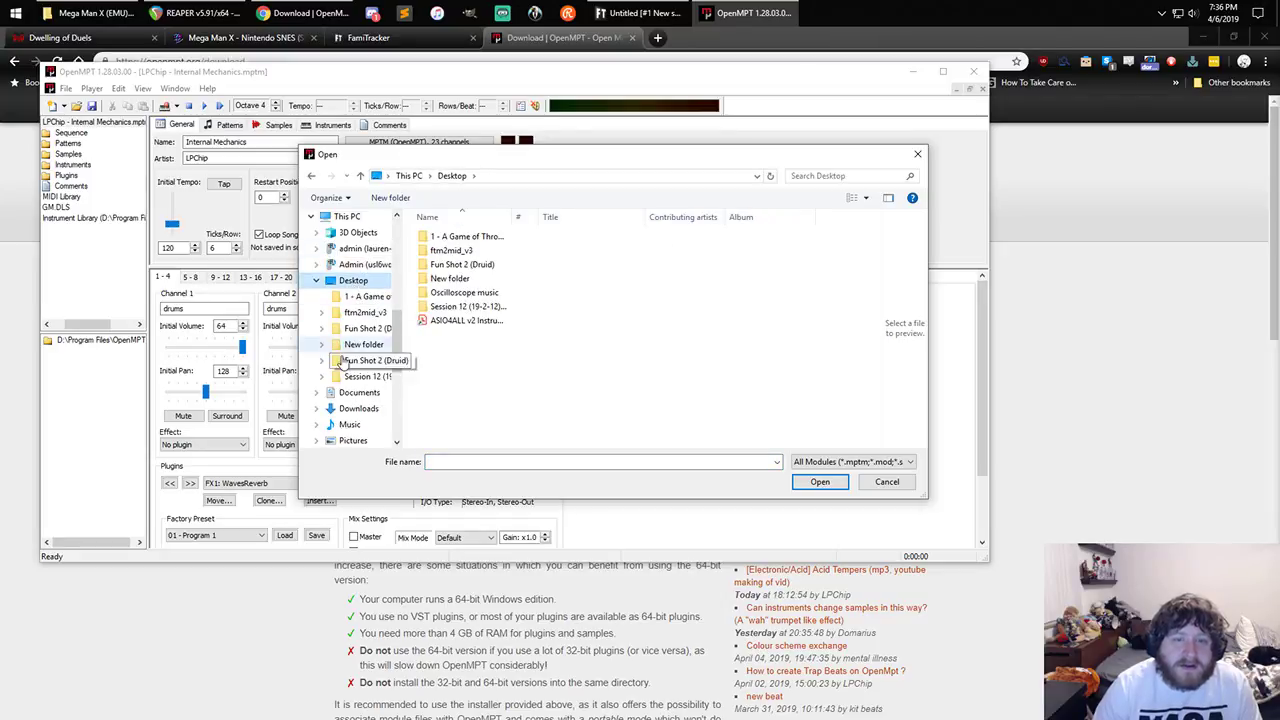
click(358, 408)
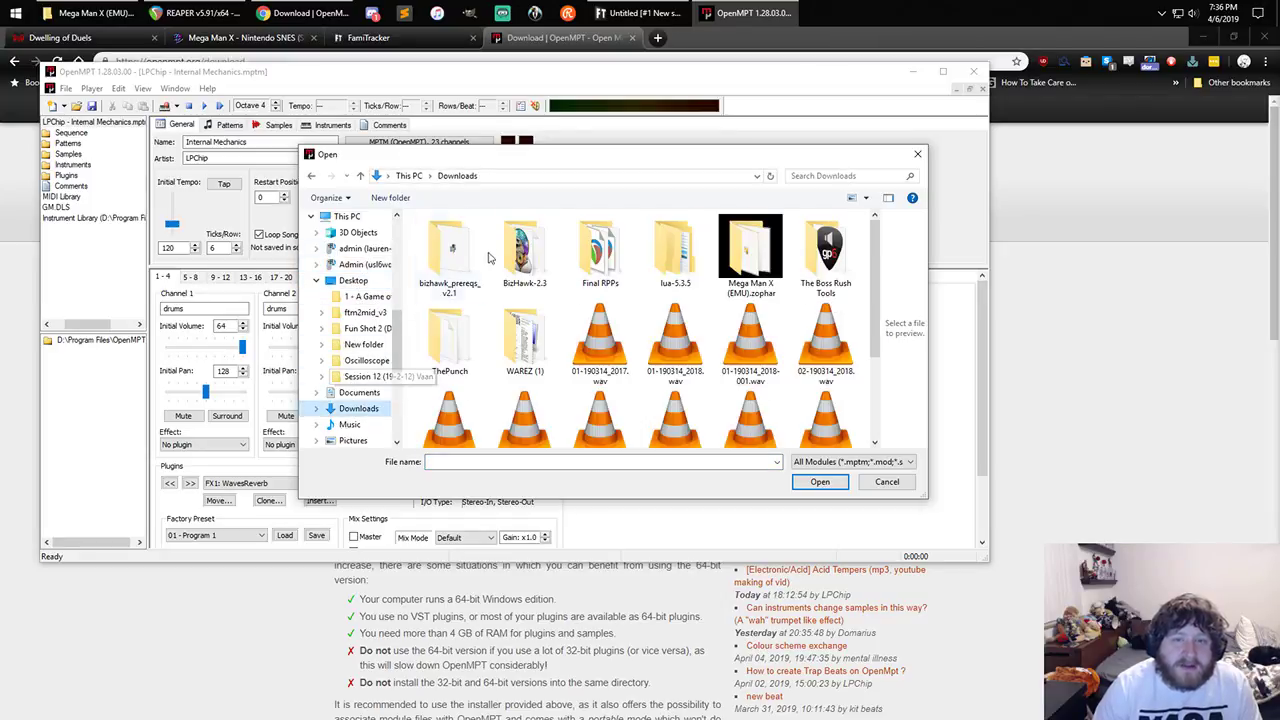
double_click(750, 250)
click(850, 461)
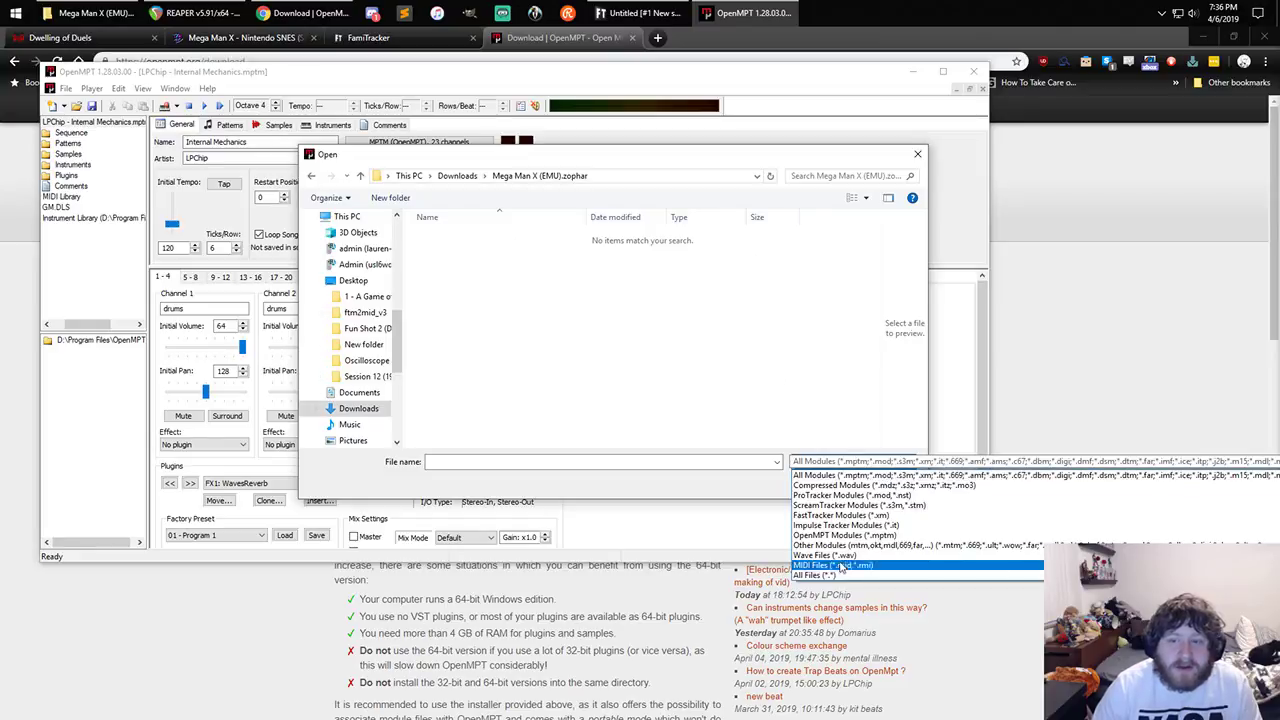
click(840, 576)
double_click(468, 251)
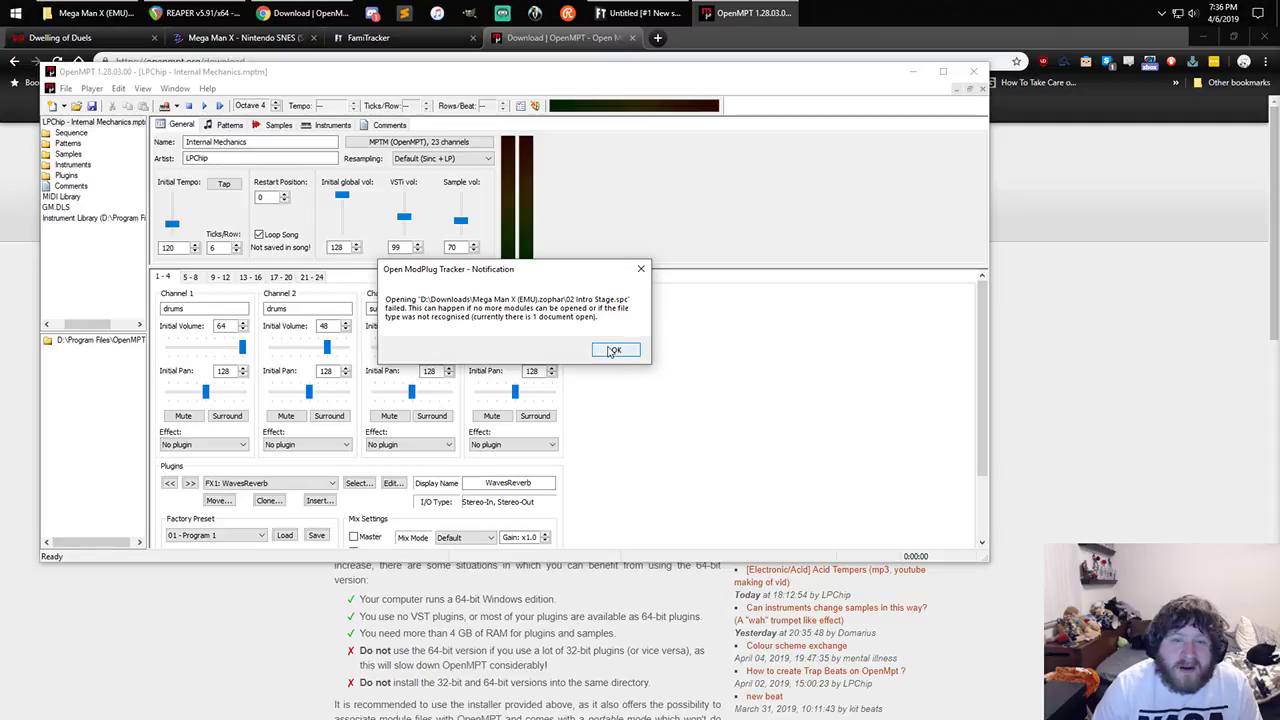
click(615, 350)
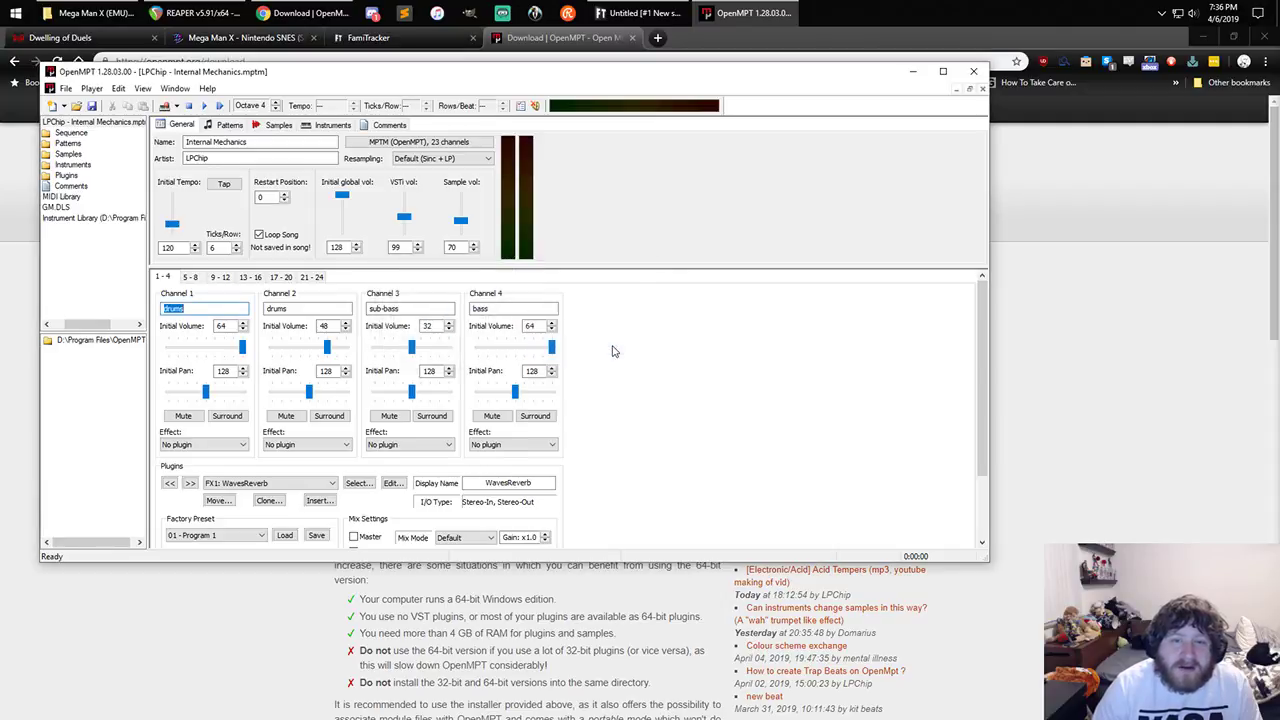
click(67, 88)
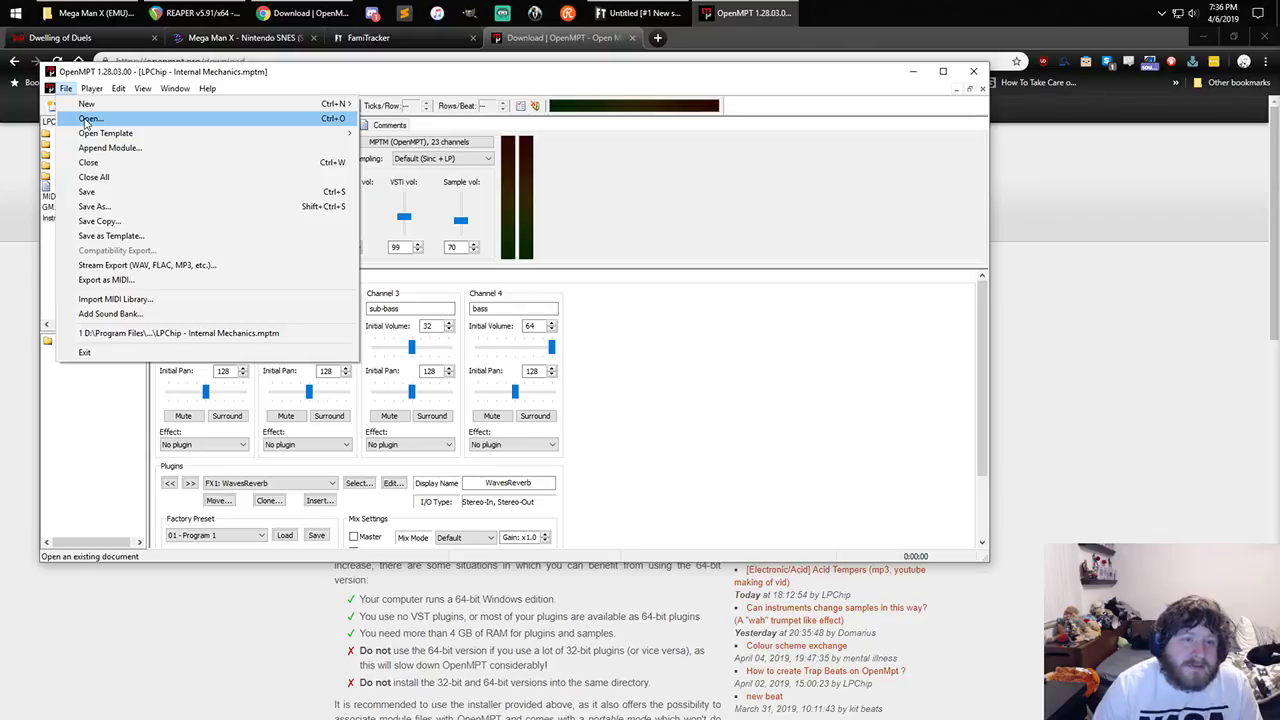
mouse_move(80, 93)
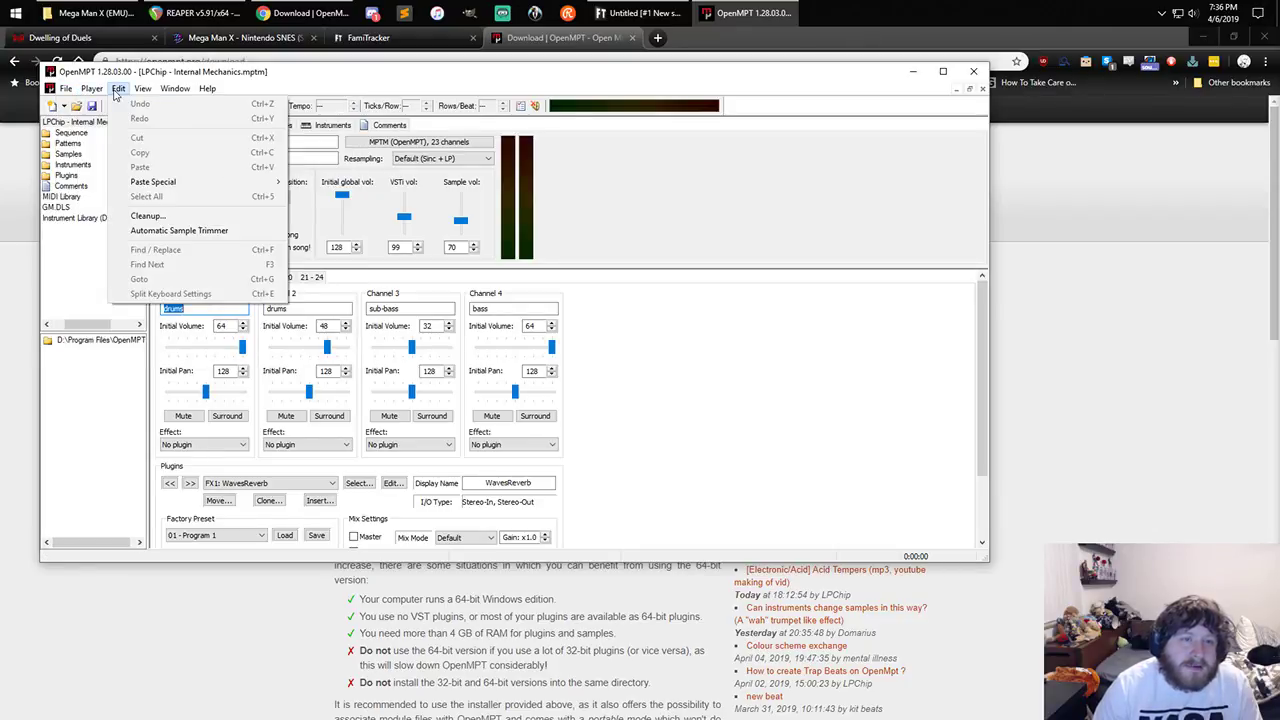
mouse_move(142, 92)
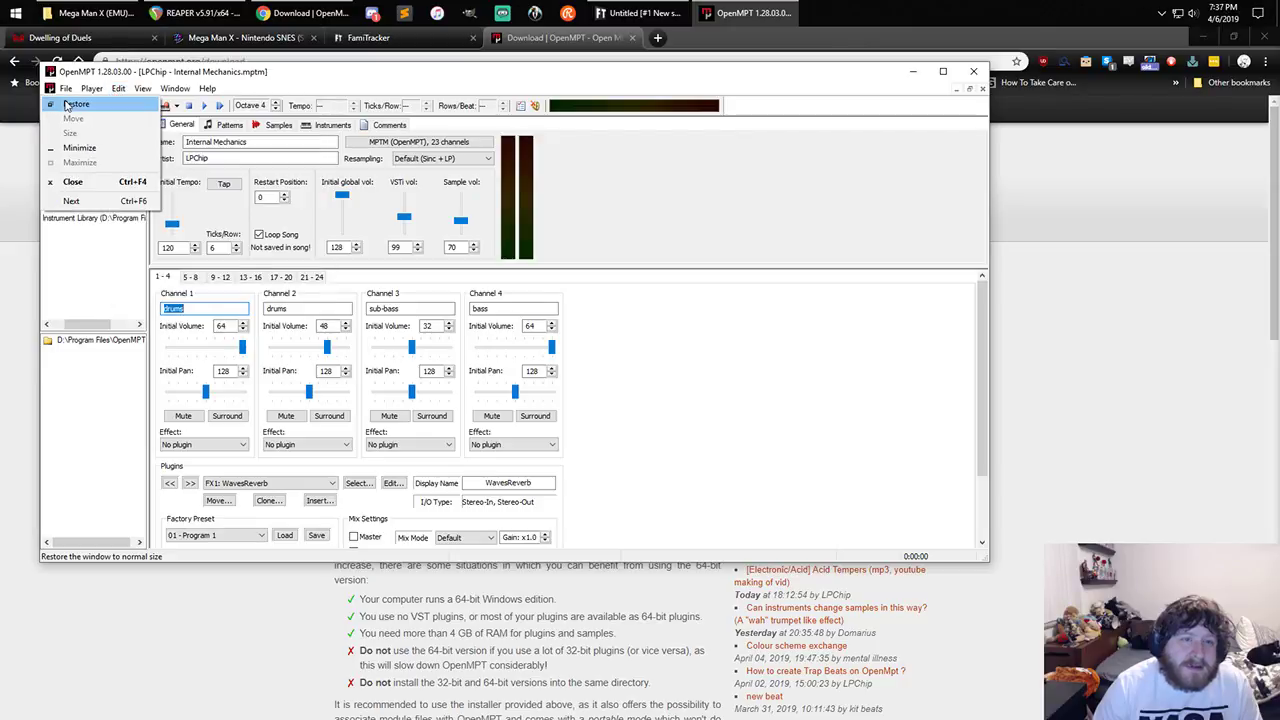
- Switch to the browser, go back from the OpenMPT download page and close that tab to return to the FamiTracker thread
click(19, 289)
key(alt+Left)
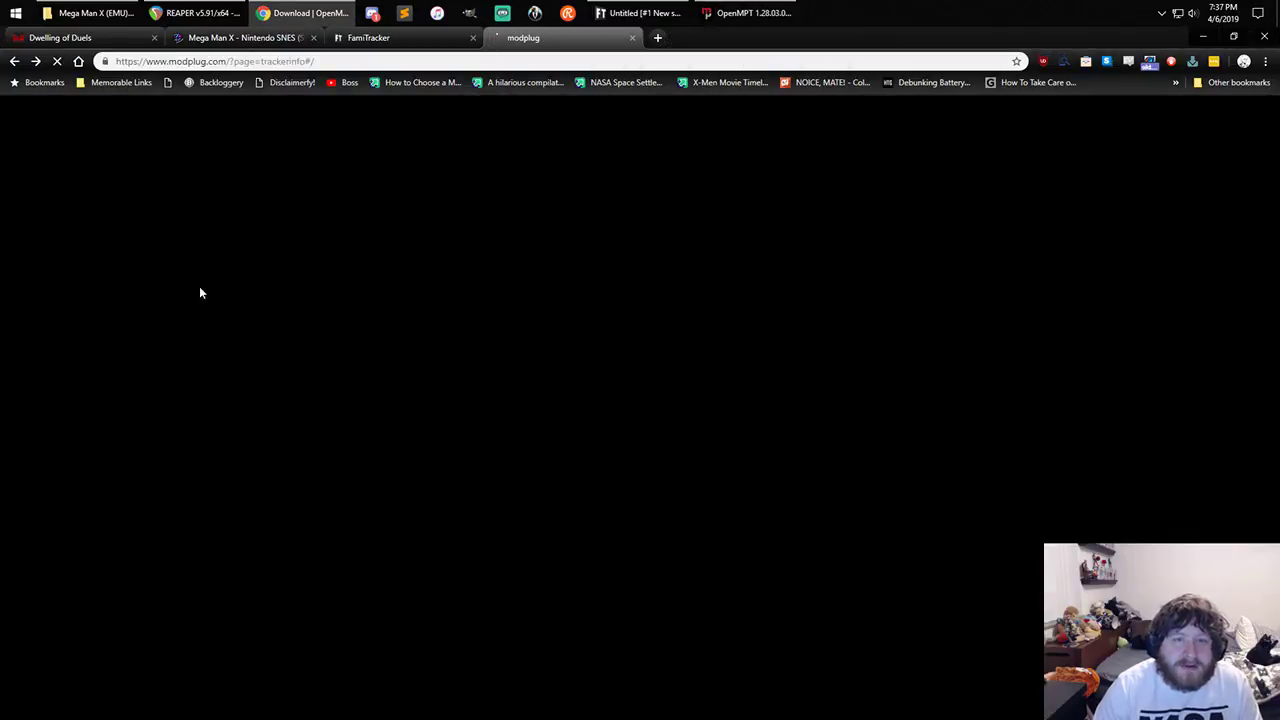
key(alt+Left)
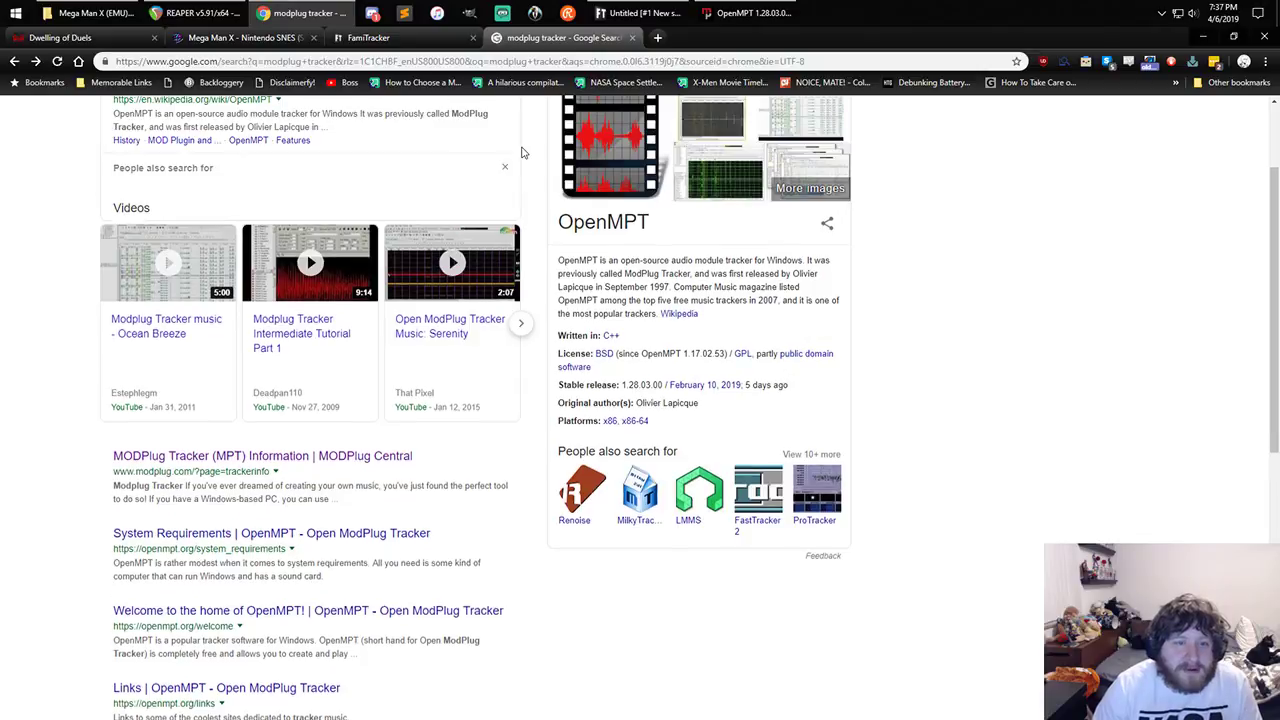
key(alt+Left)
key(ctrl+w)
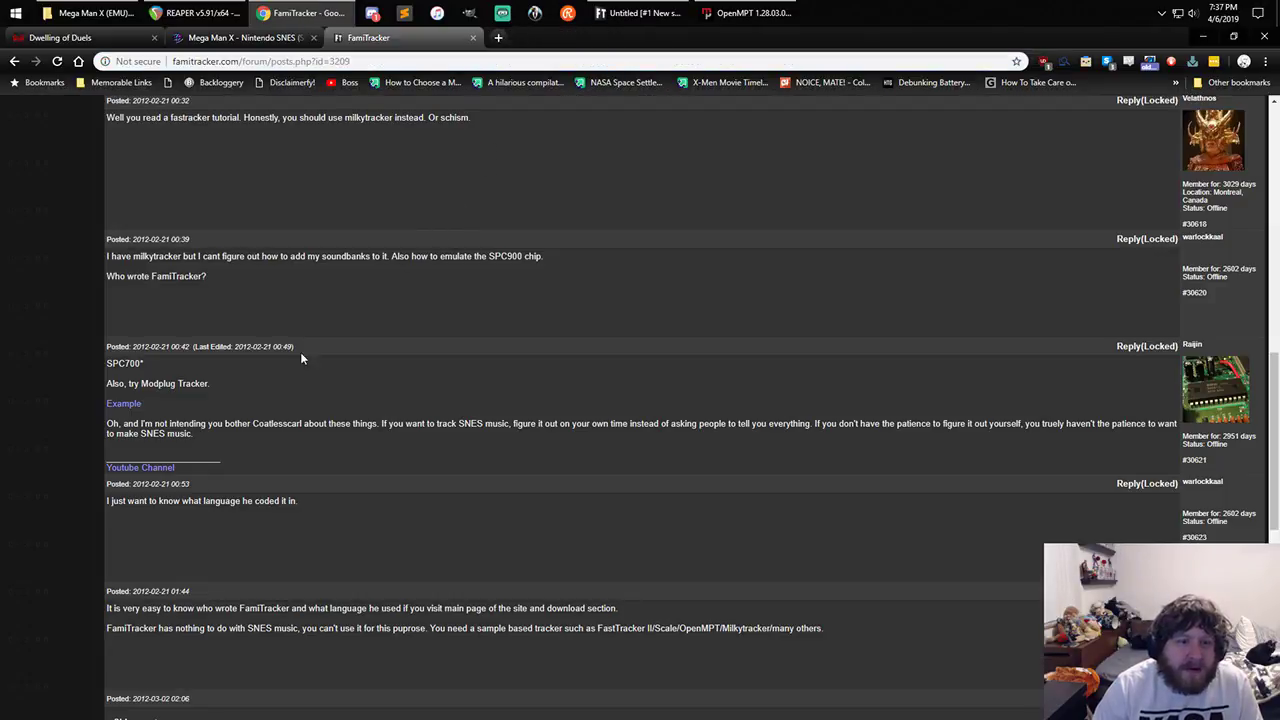
- Open the Example video linked in the Modplug Tracker reply, play its start, skim its description and return to the thread
click(128, 405)
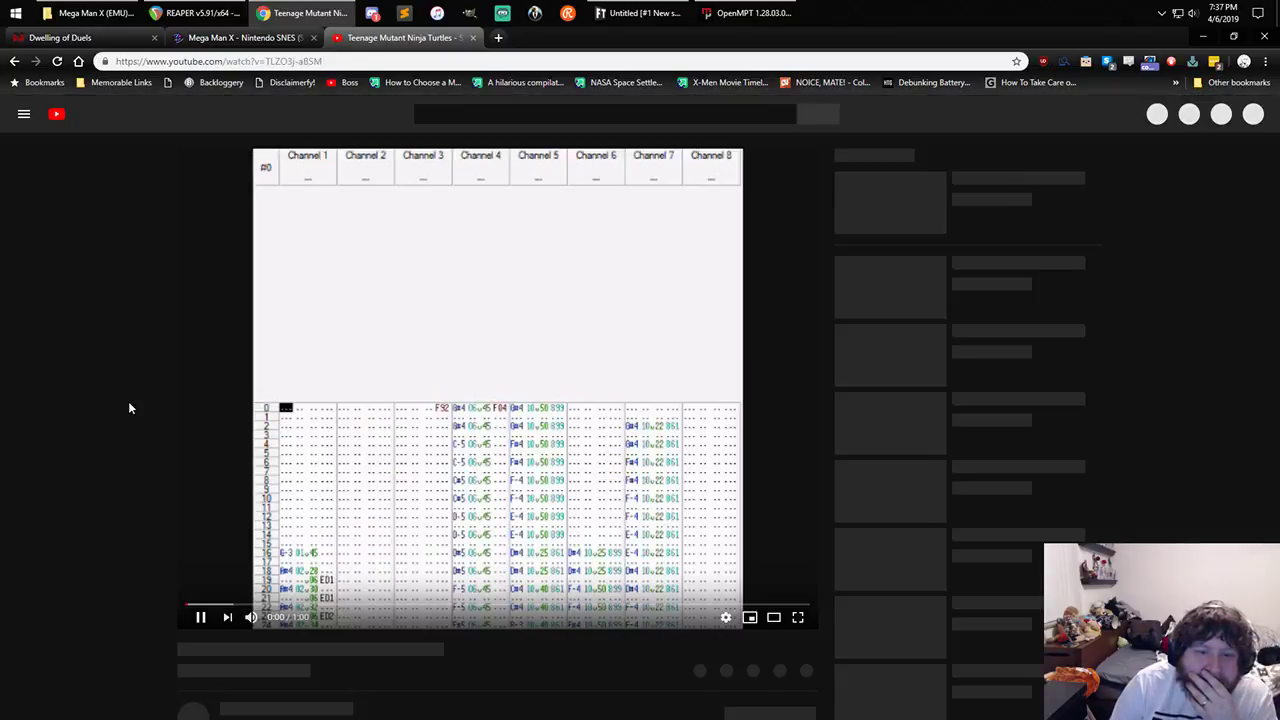
key(F11)
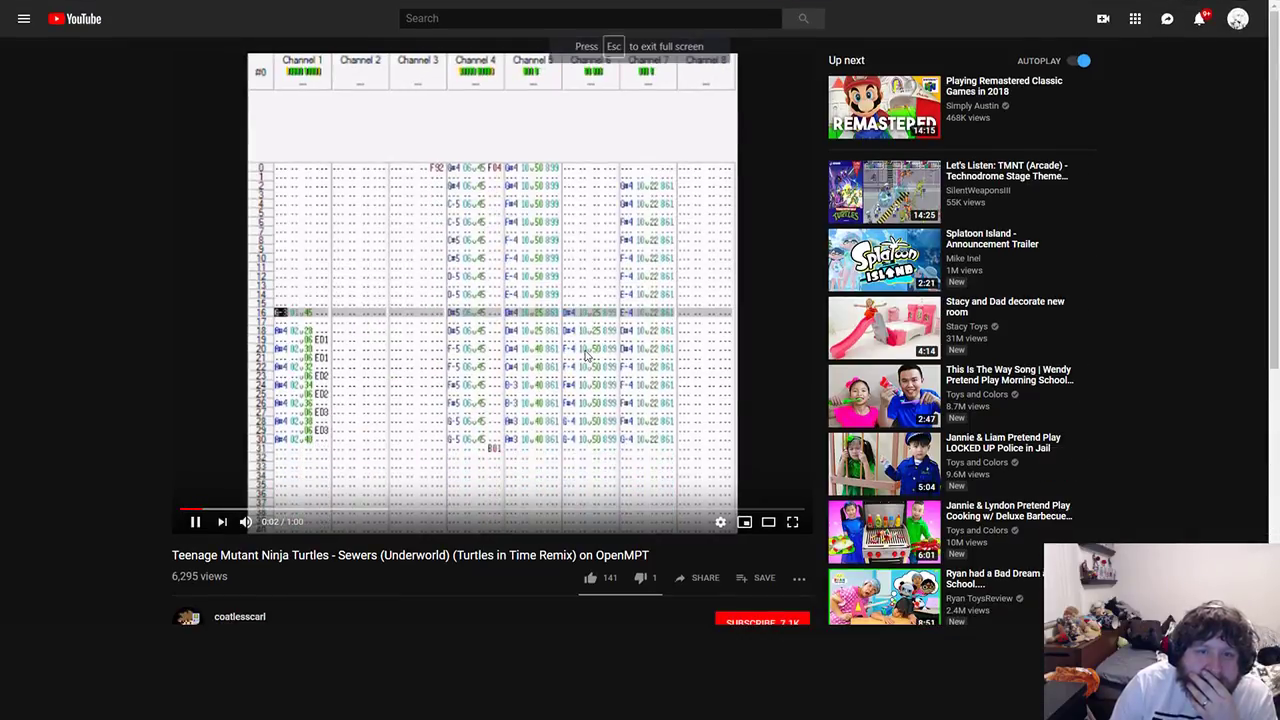
double_click(584, 310)
click(584, 310)
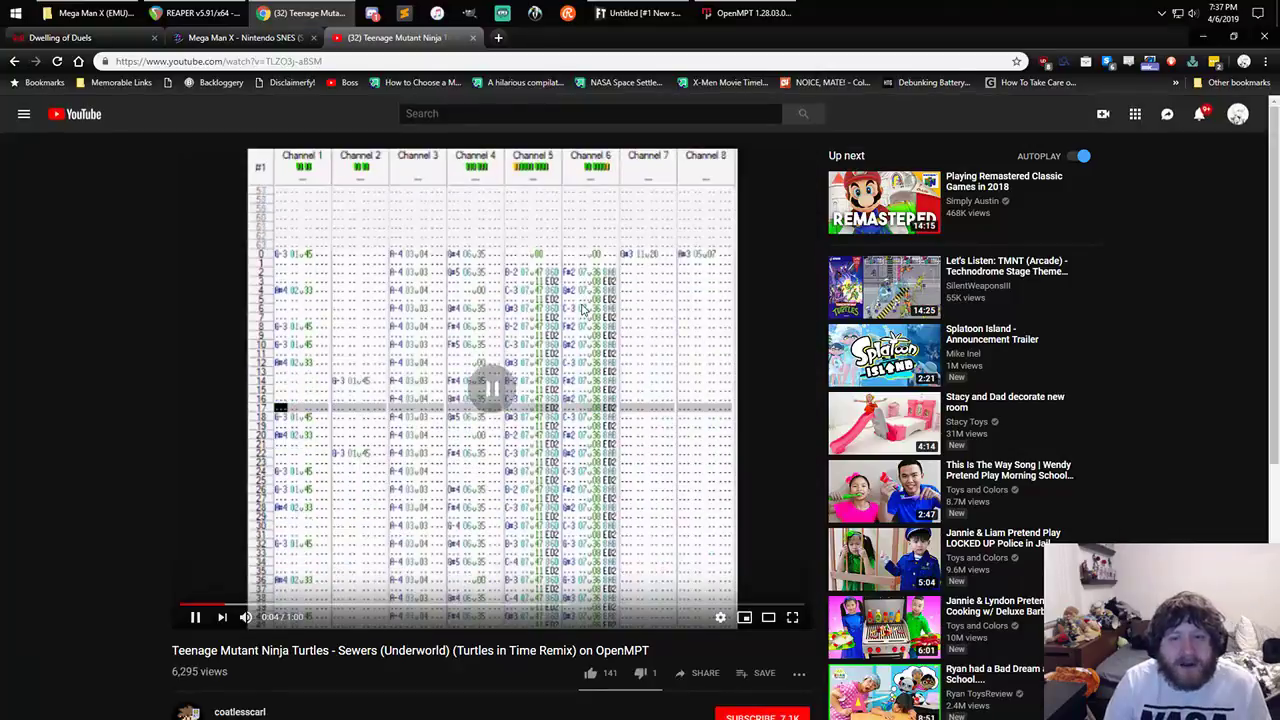
scroll(571, 408, down, 3)
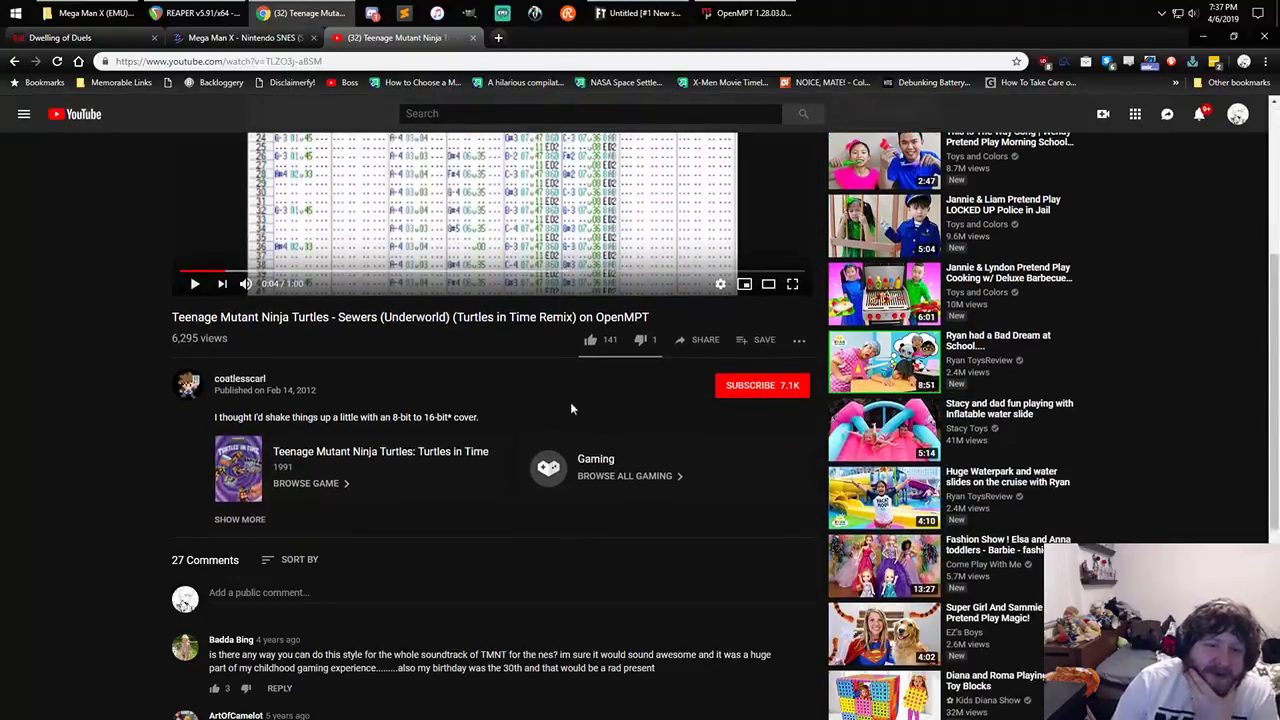
click(189, 384)
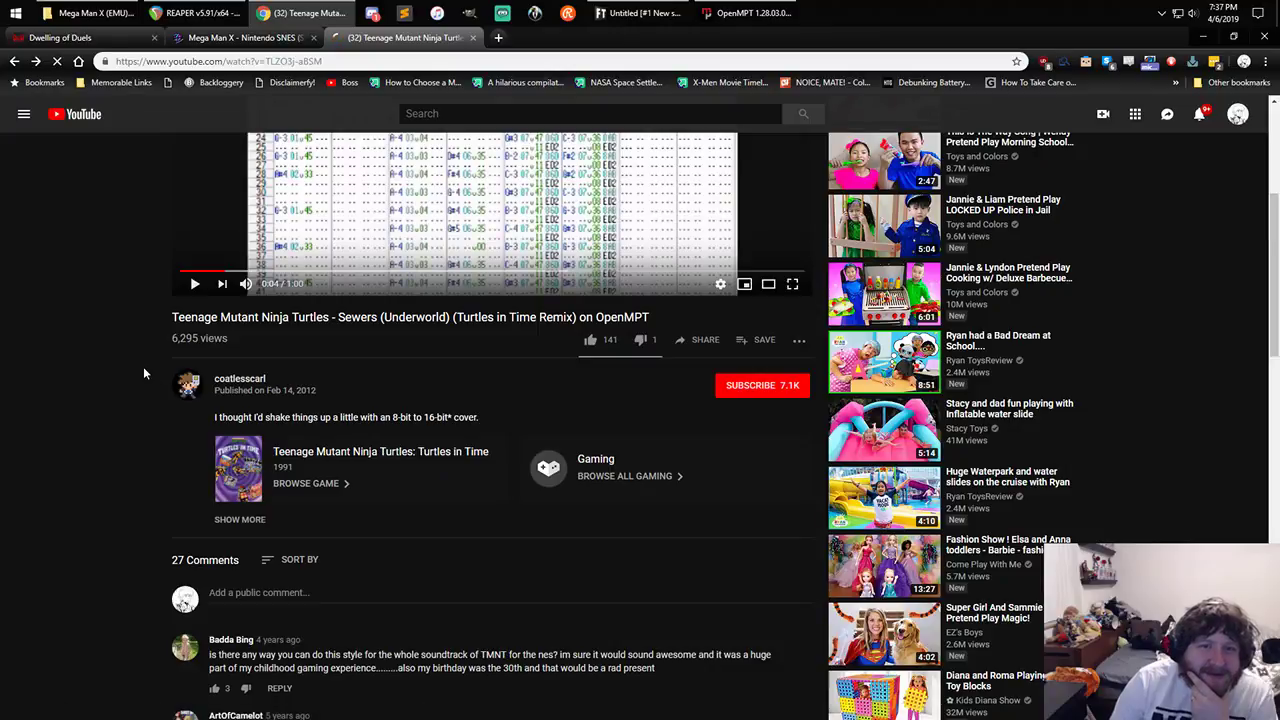
- Read the remaining replies in the FamiTracker thread about SNES-capable trackers and converters
scroll(300, 200, down, 5)
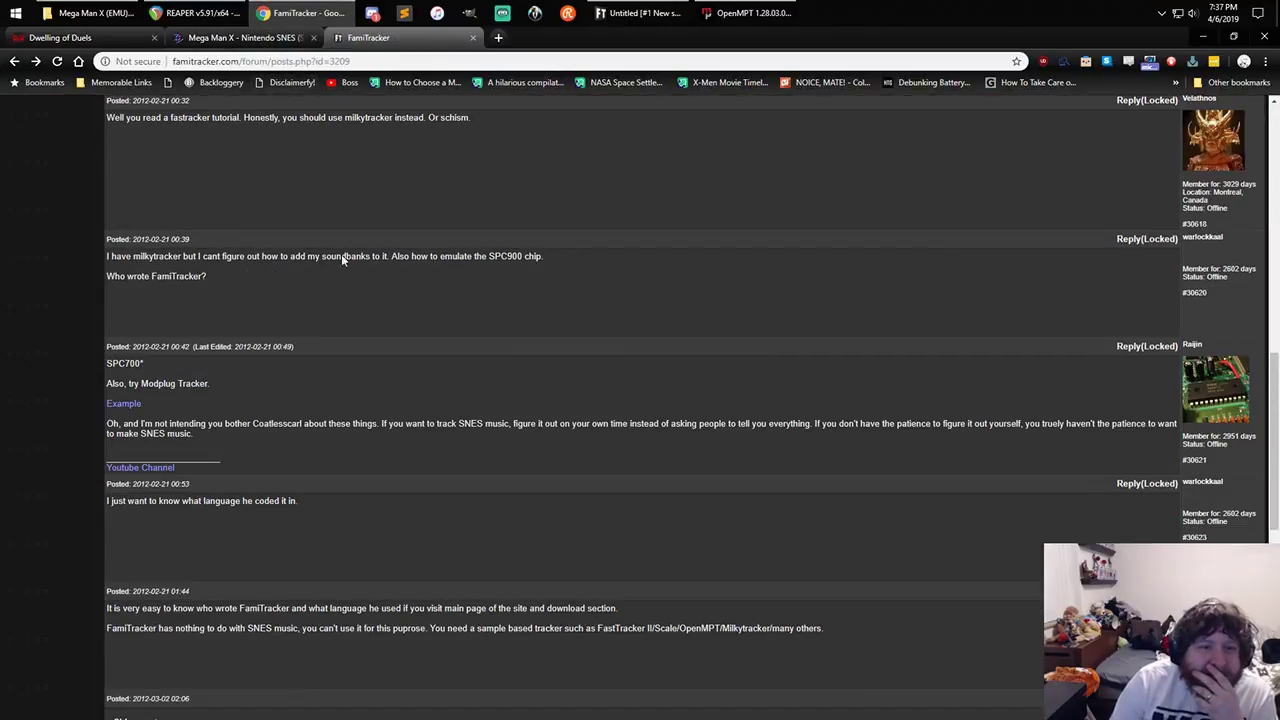
scroll(366, 280, down, 3)
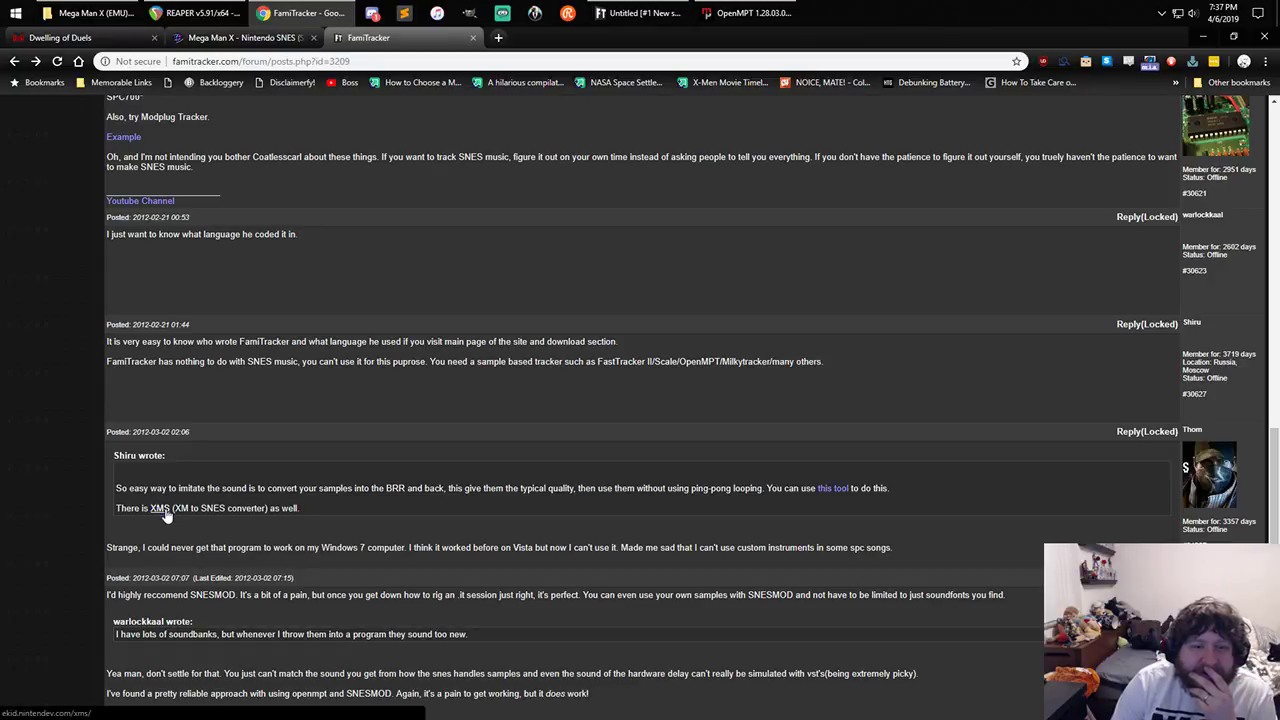
scroll(165, 512, up, 5)
- Search Google for "spc to it converter" and open the Romhacking.net thread about spc2it
click(313, 61)
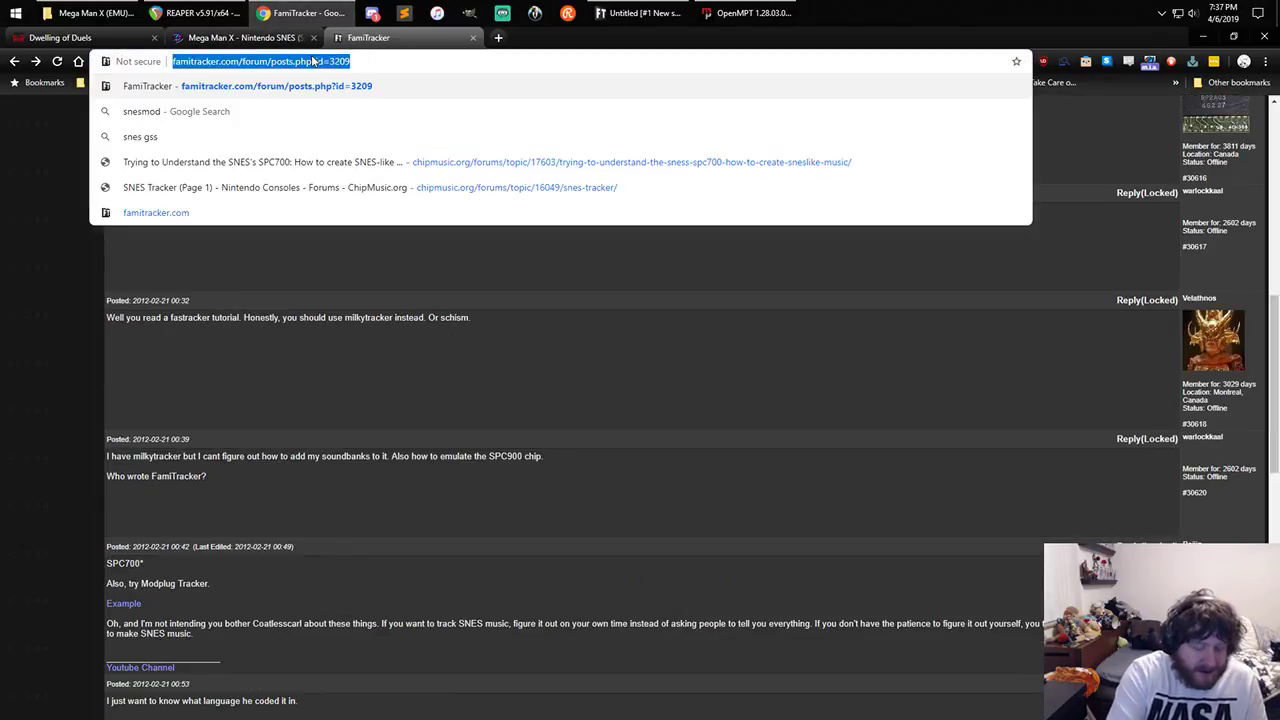
text(spc t)
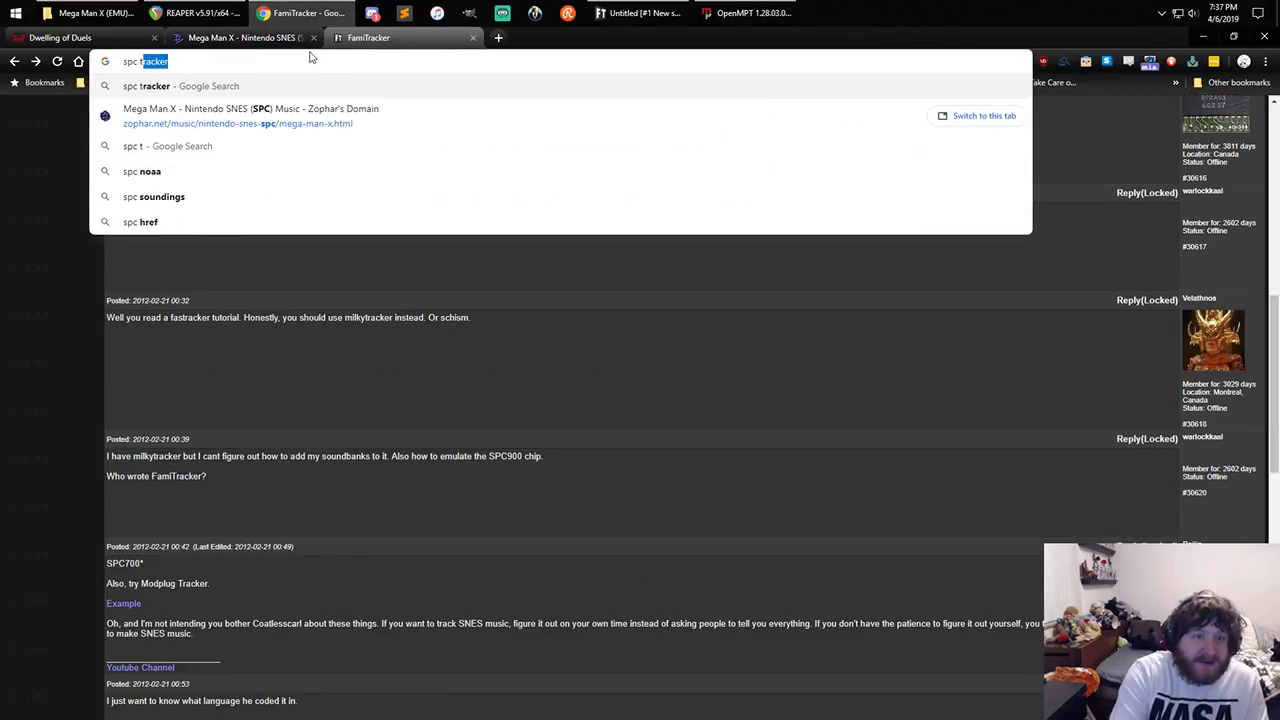
text(o f)
key(BackSpace)
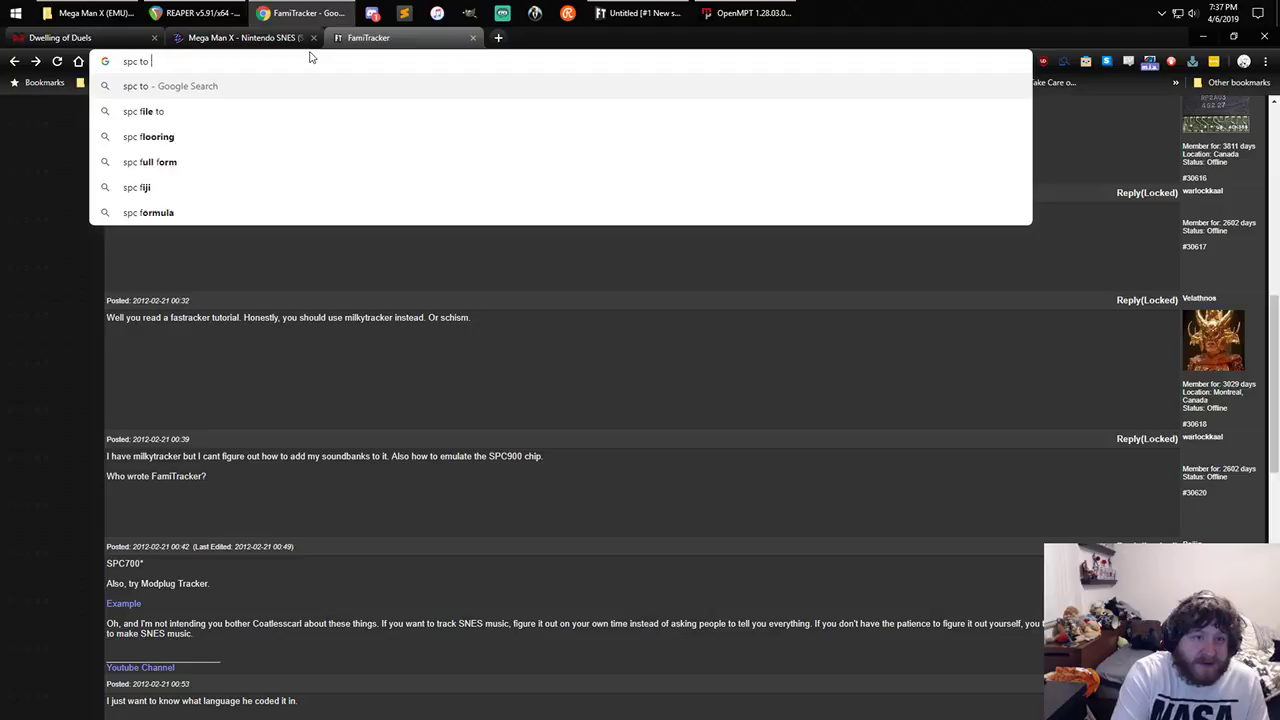
text(it)
key(Down)
key(Return)
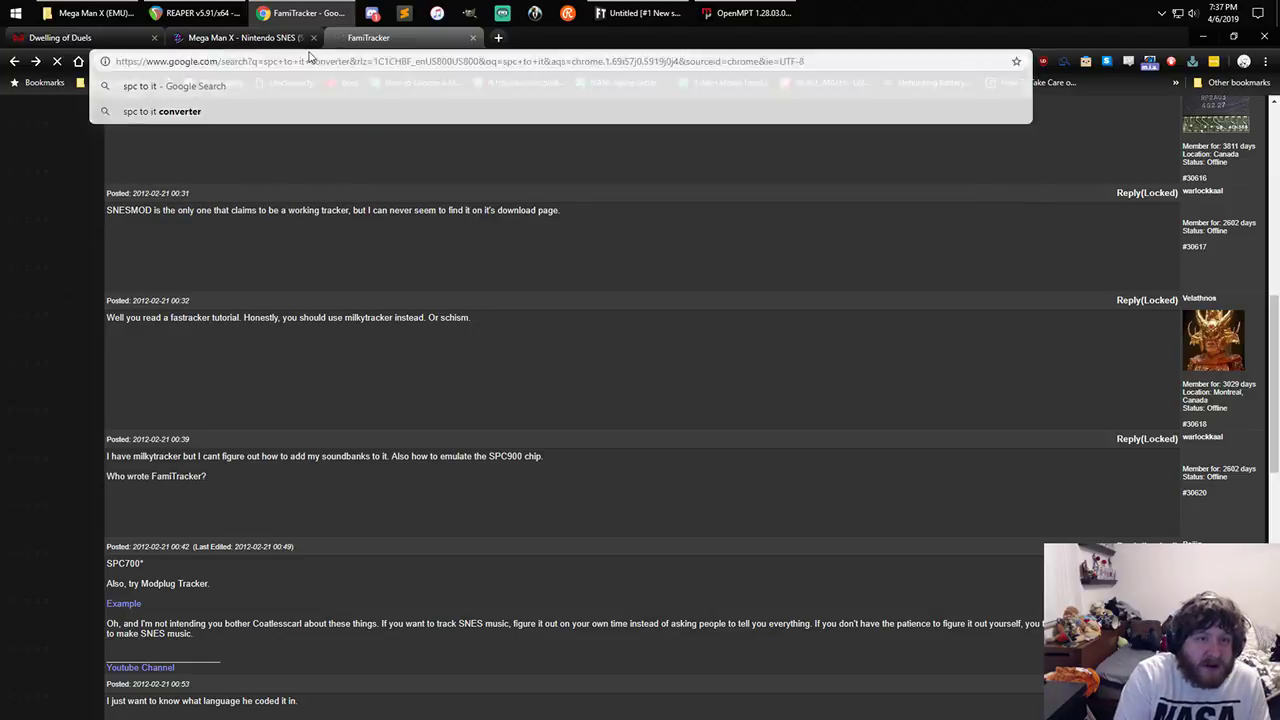
click(247, 216)
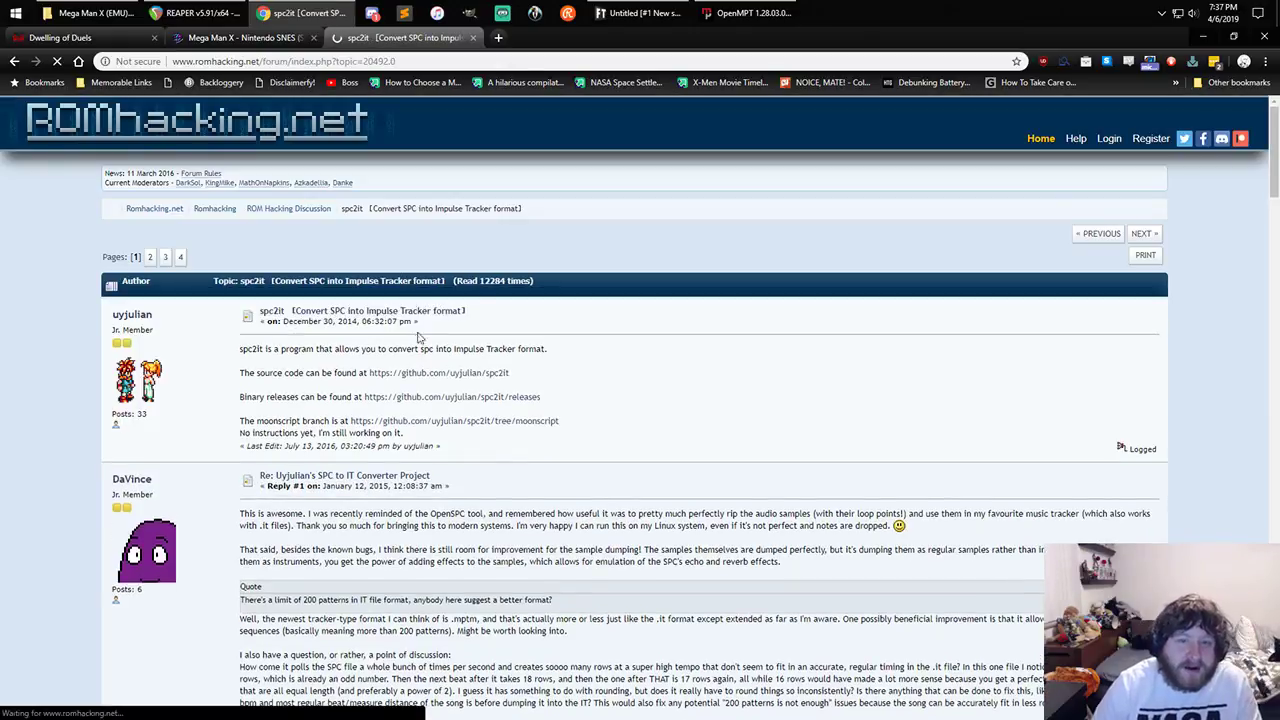
- Open the spc2it source repository on GitHub and read its compiling, installing and running instructions
click(463, 373)
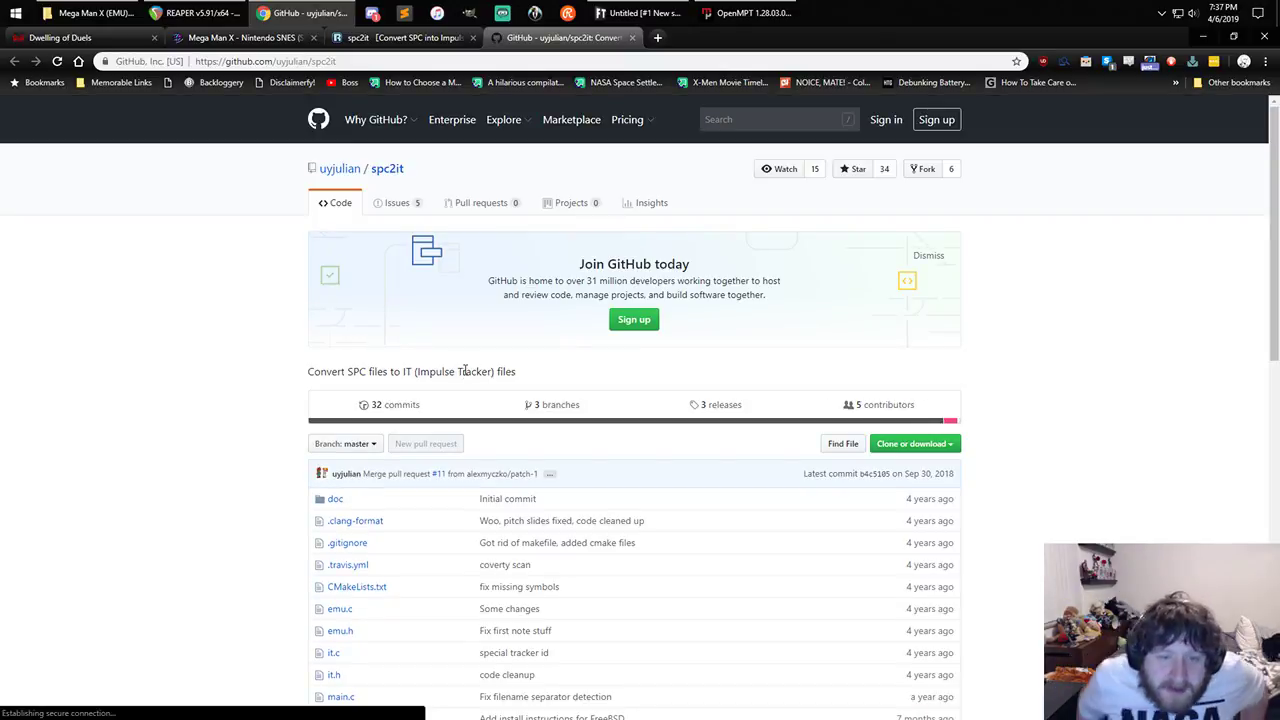
scroll(520, 355, down, 5)
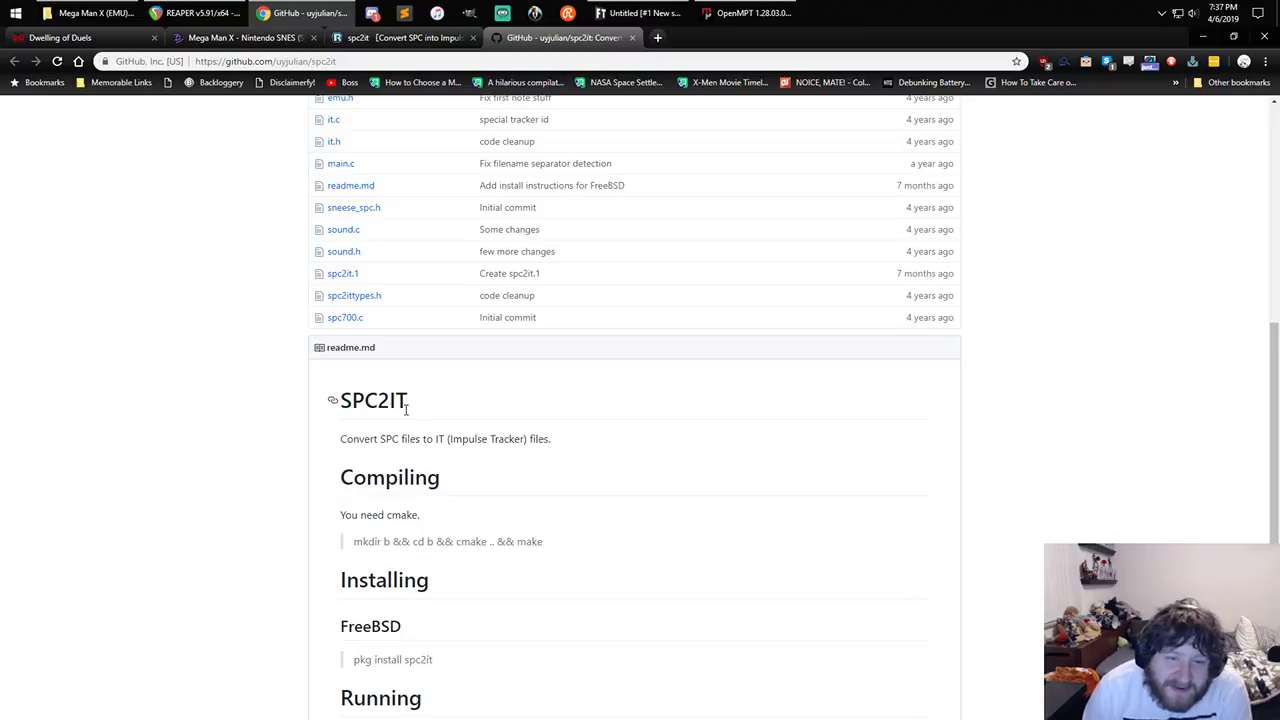
scroll(402, 418, down, 1)
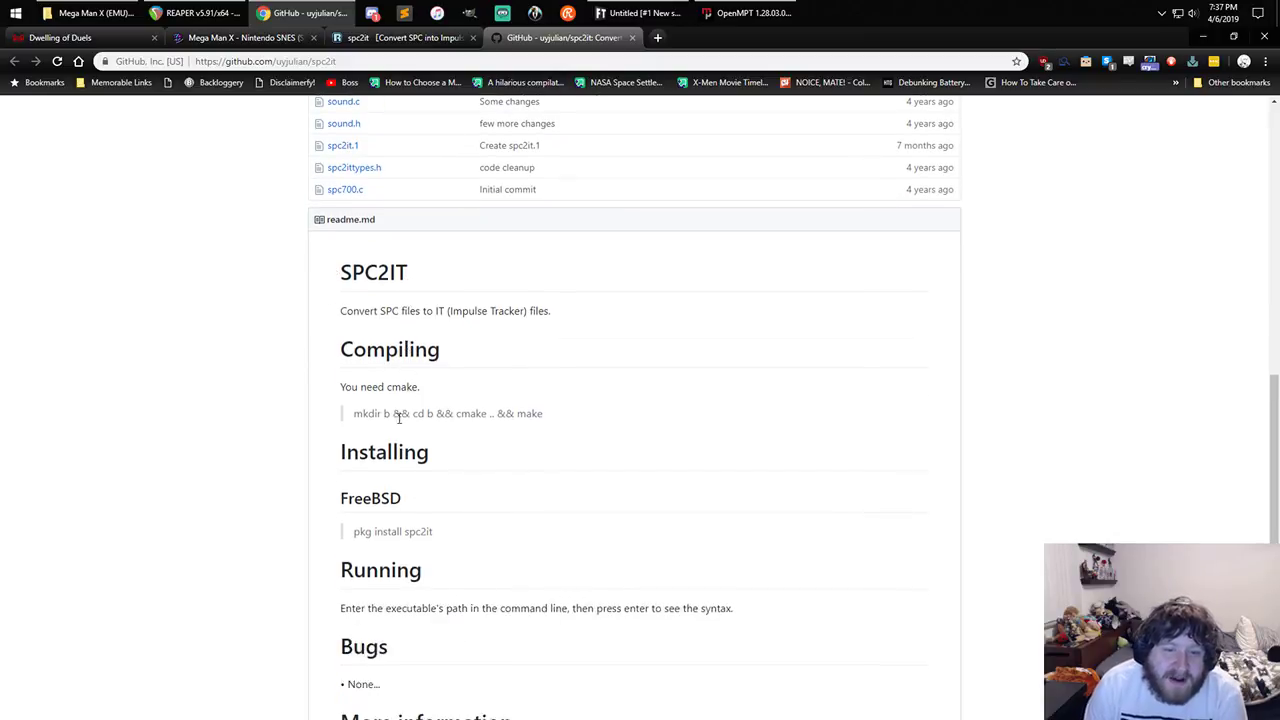
scroll(437, 511, down, 2)
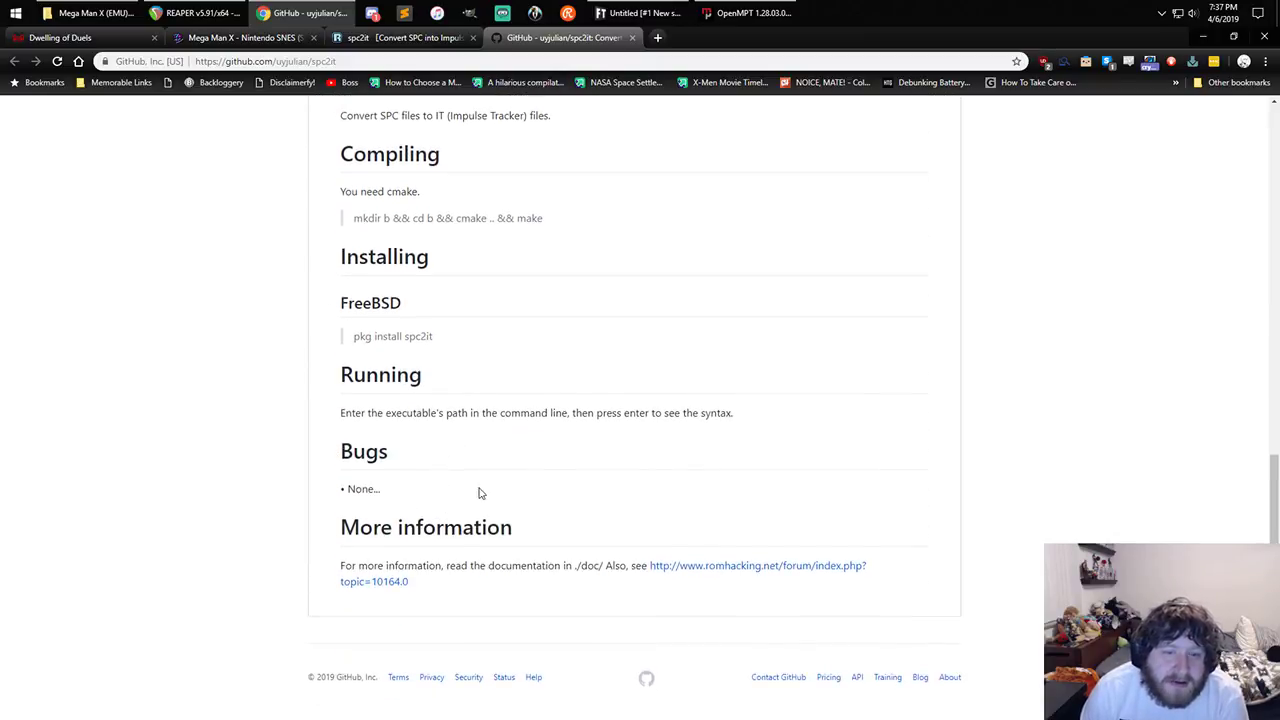
scroll(470, 480, up, 10)
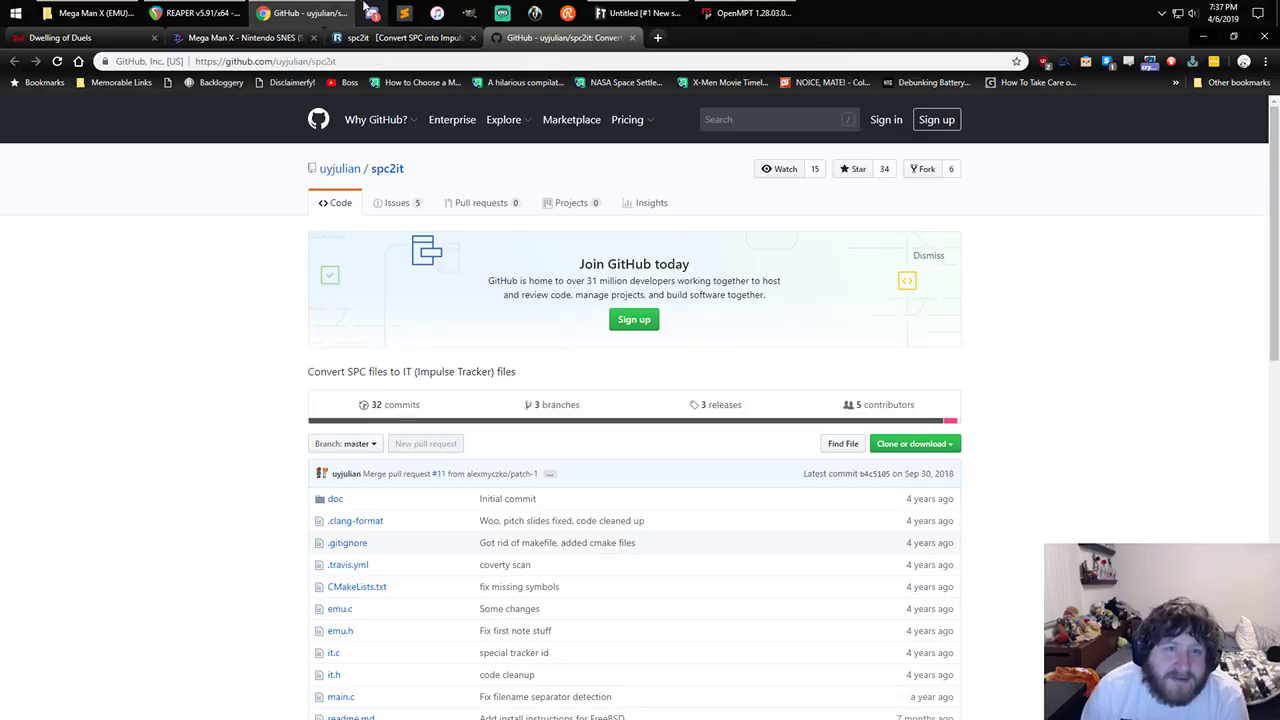
- Close the GitHub tab, return to the search results and open the Renoise forum thread on SPC to IT conversion with OpenSPC
click(632, 37)
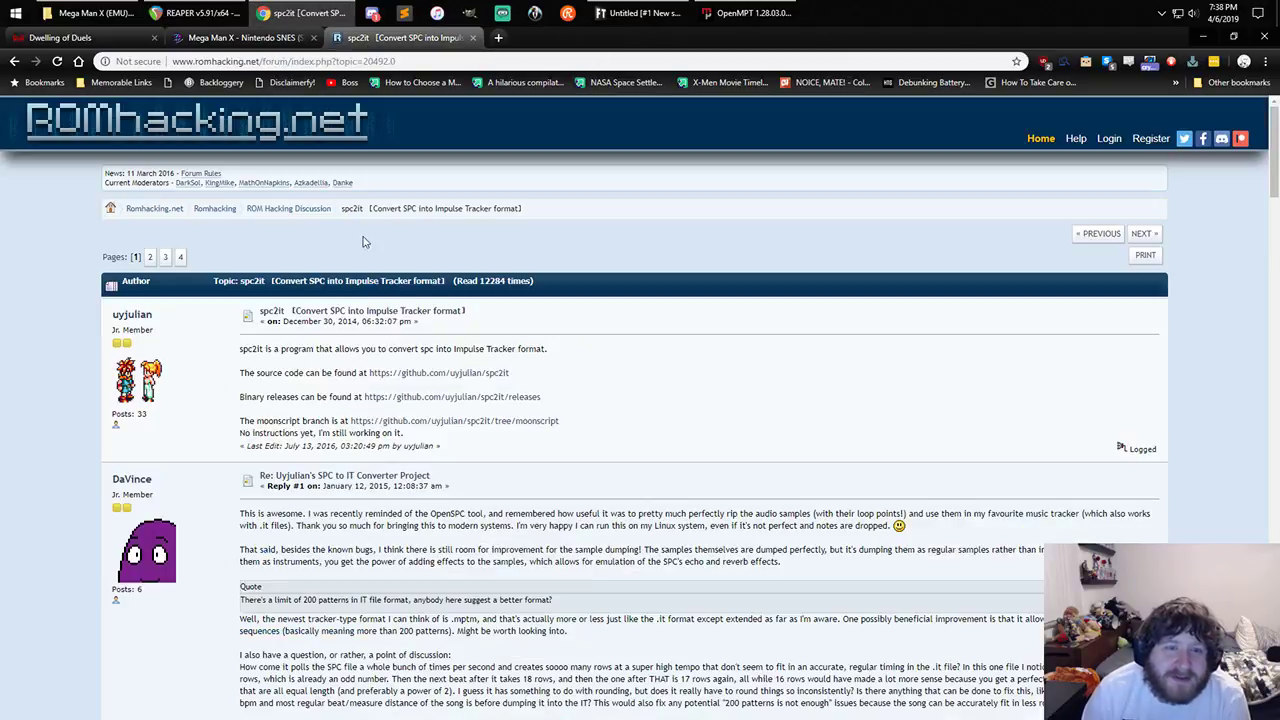
scroll(430, 306, down, 1)
key(alt+Left)
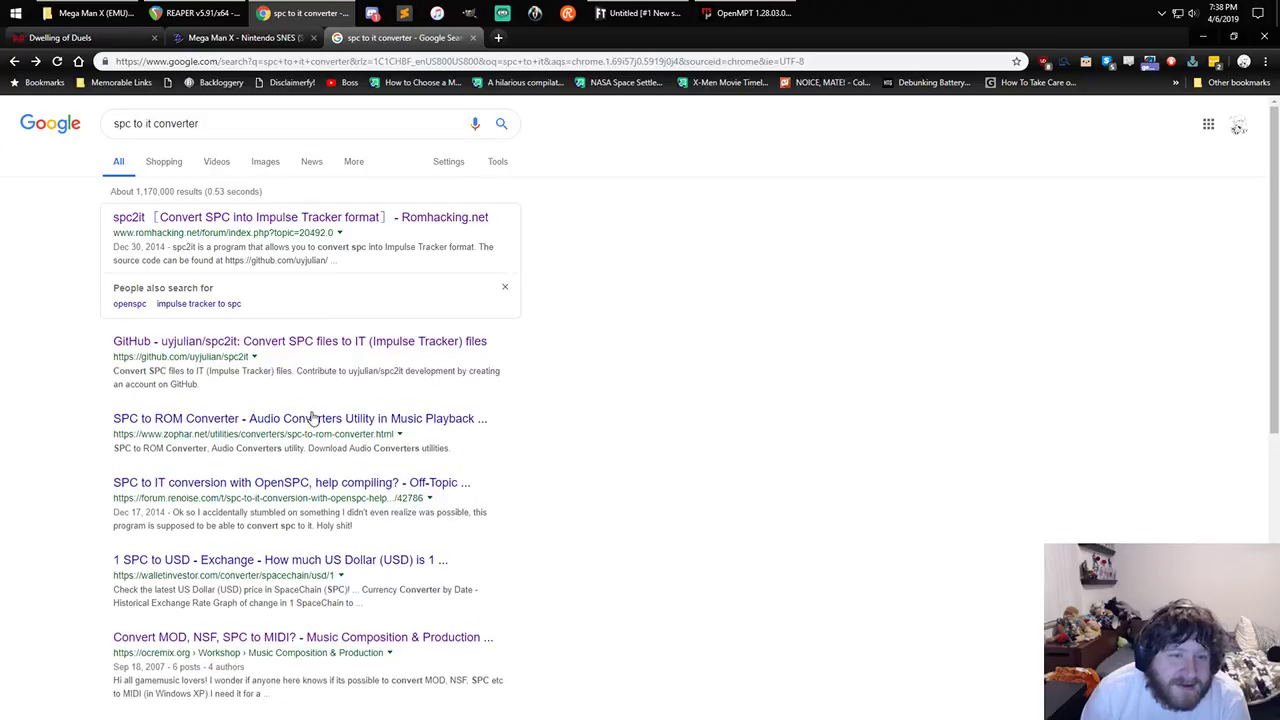
click(299, 472)
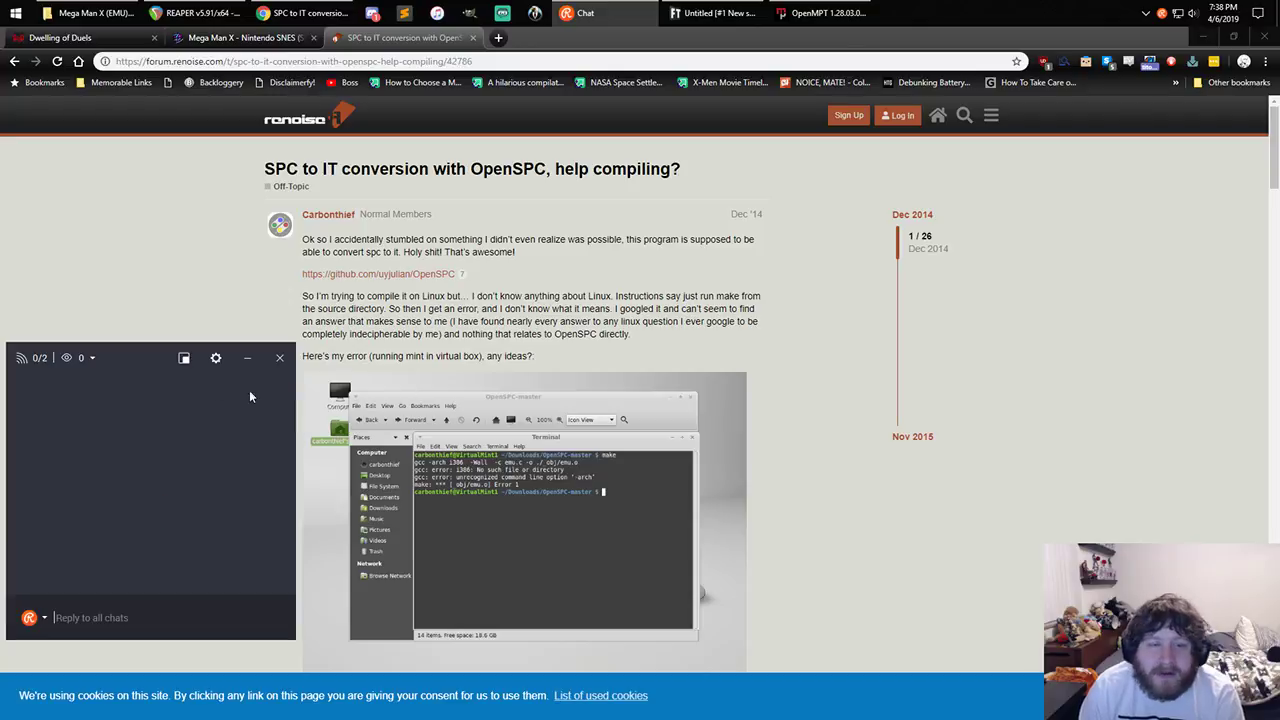
- Move the chat window off the browser, check the OpenSPC repository link in the Renoise thread and read the thread's first replies
drag(139, 361, 1279, 420)
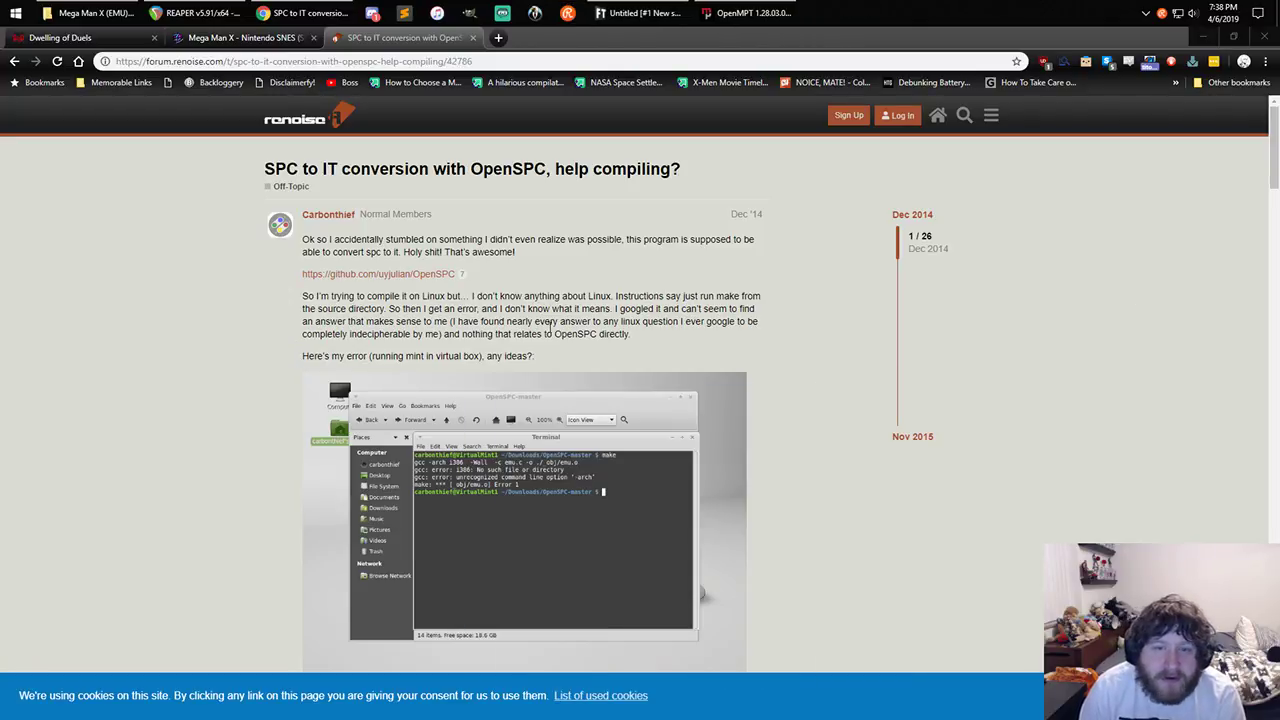
double_click(548, 333)
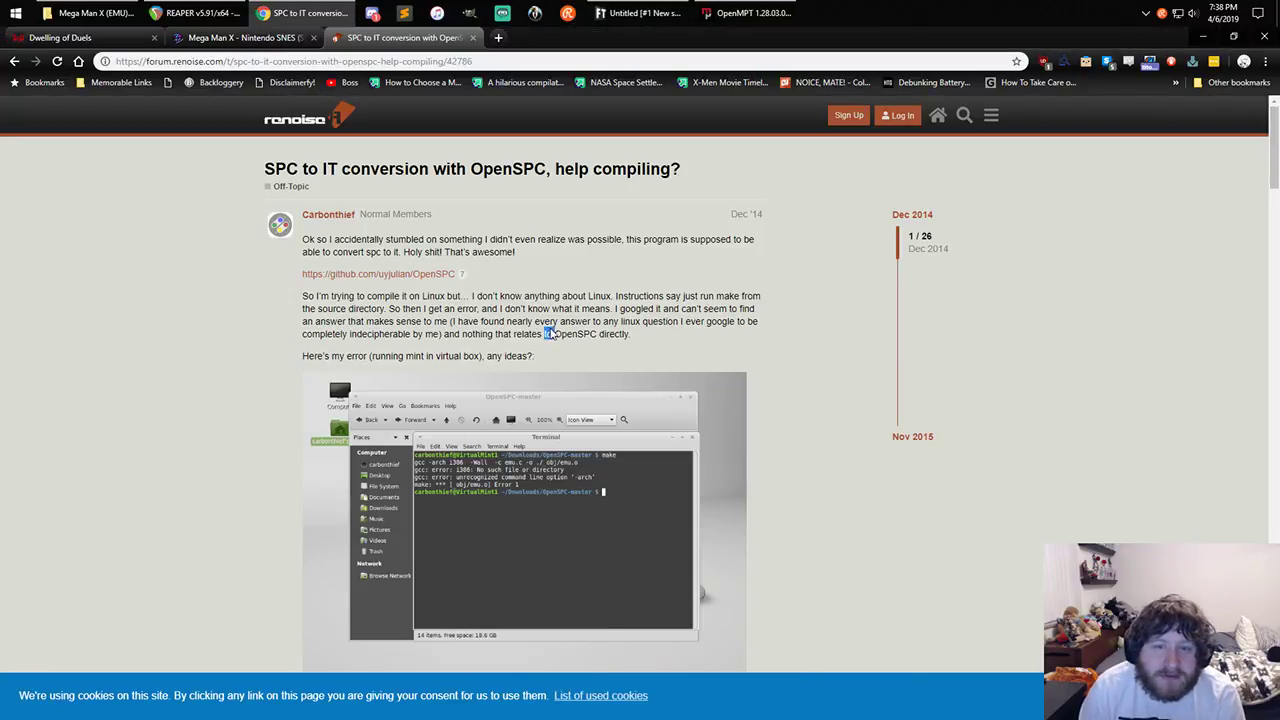
click(408, 282)
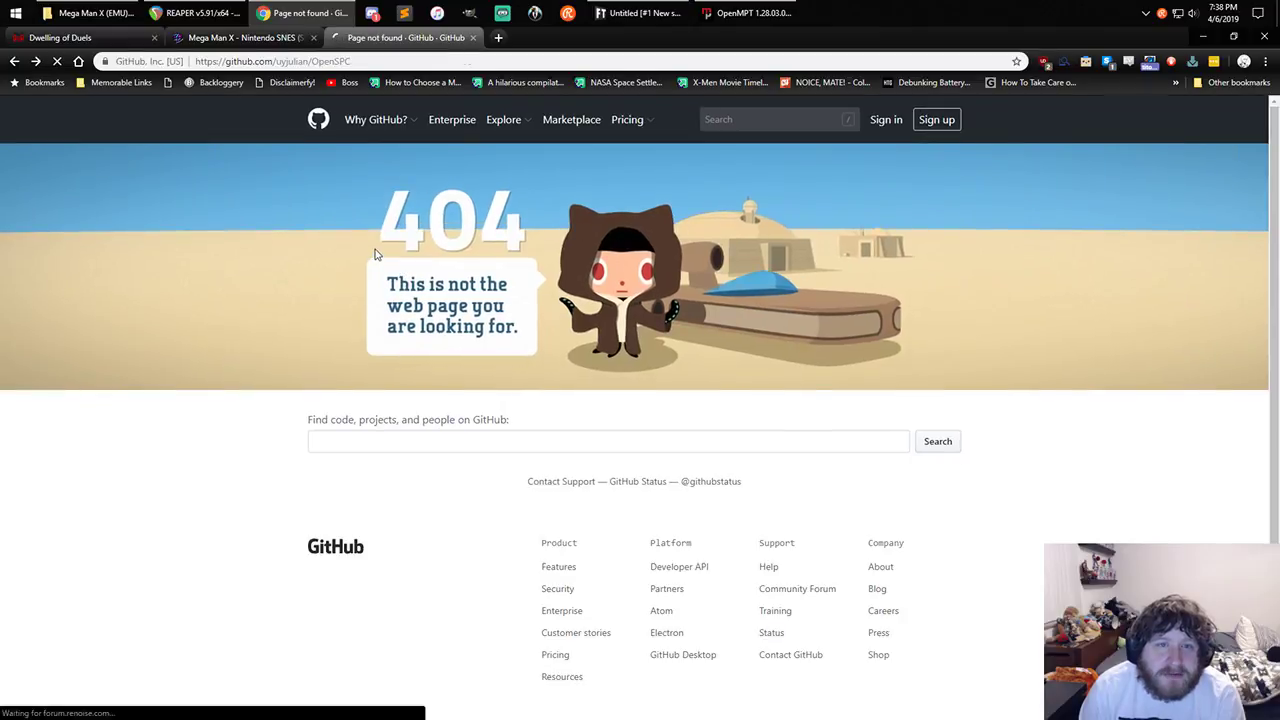
scroll(583, 350, down, 4)
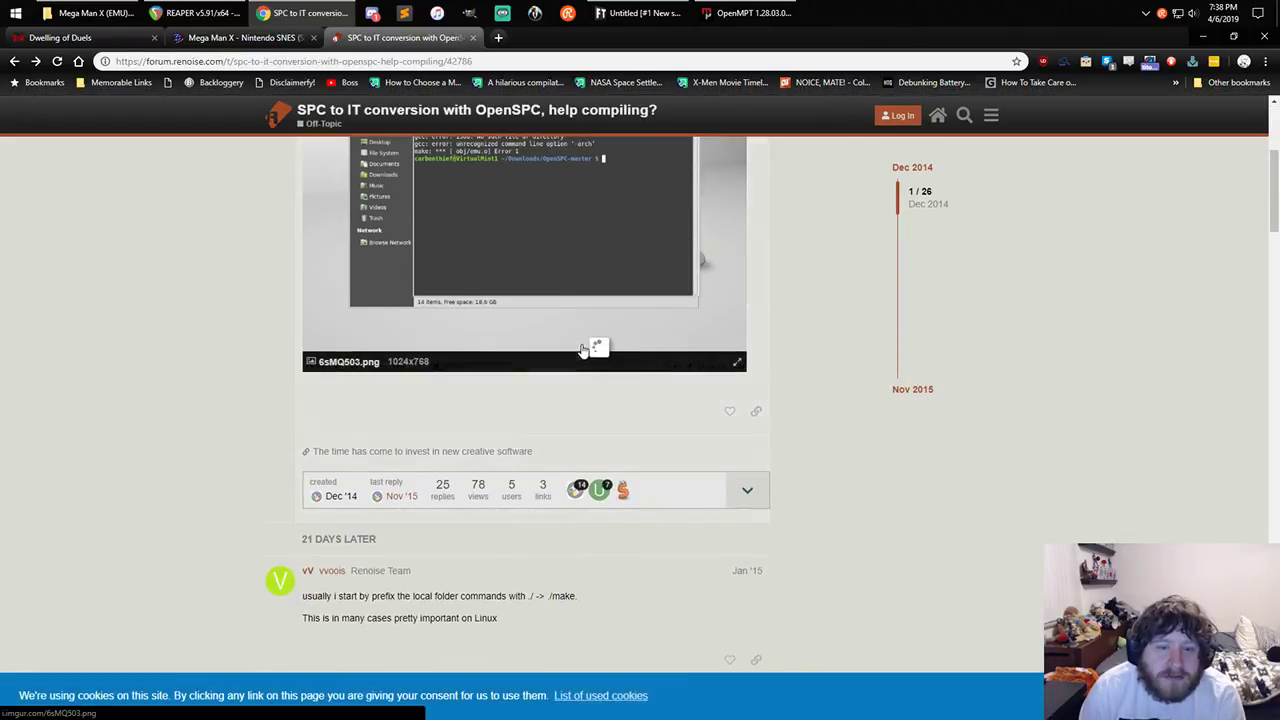
scroll(583, 350, down, 5)
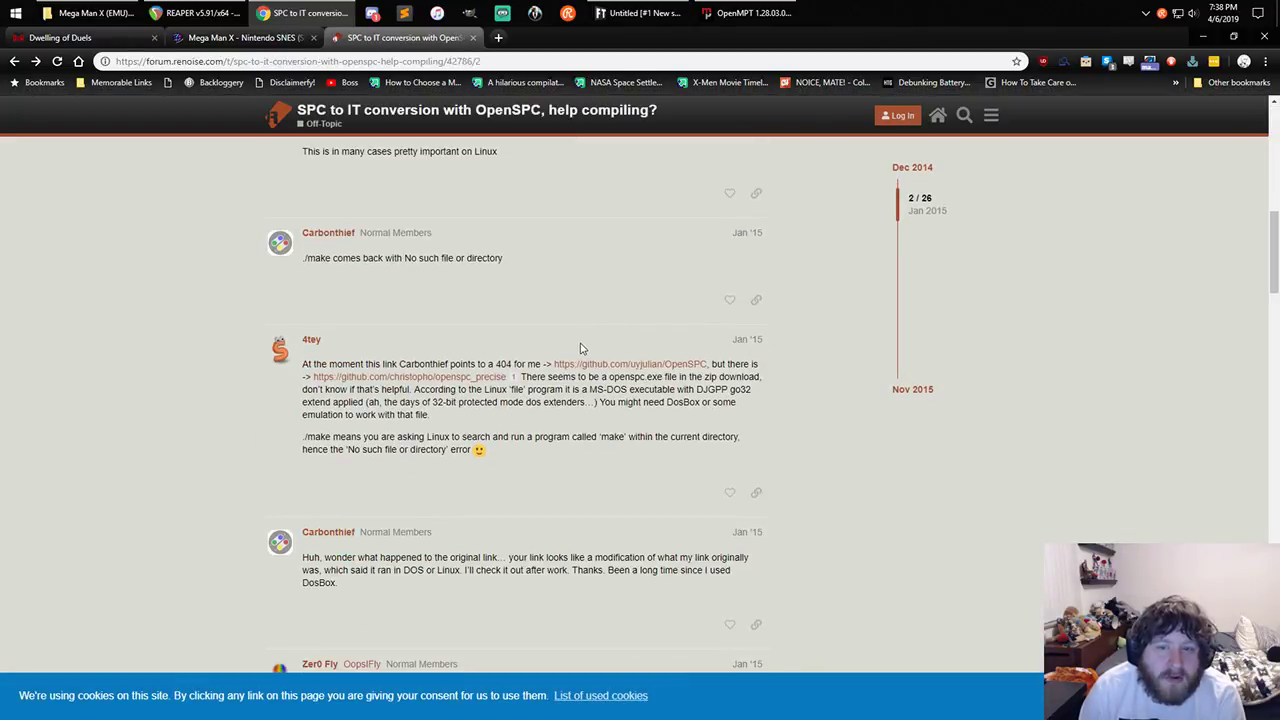
- Return to the search results, open the "Convert MOD, NSF, SPC to MIDI?" thread and follow its link to Zophar's converters page
key(alt+Left)
scroll(437, 370, down, 1)
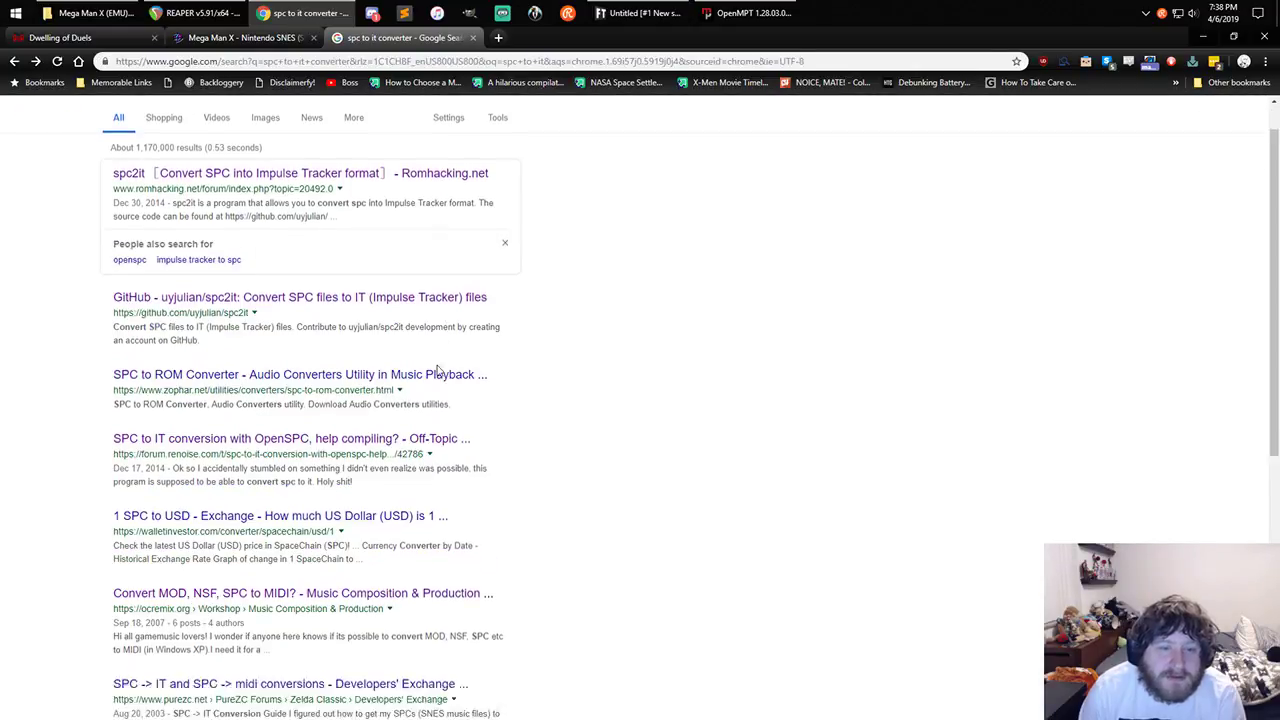
scroll(437, 370, down, 3)
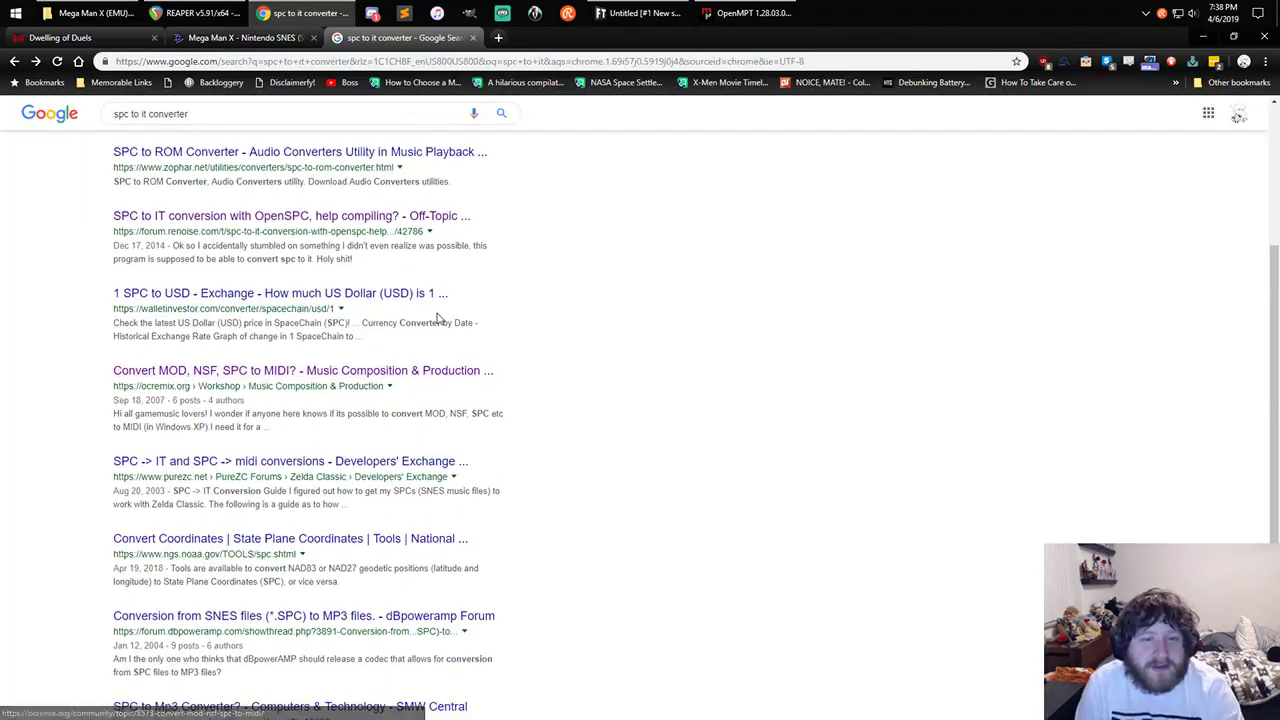
click(340, 379)
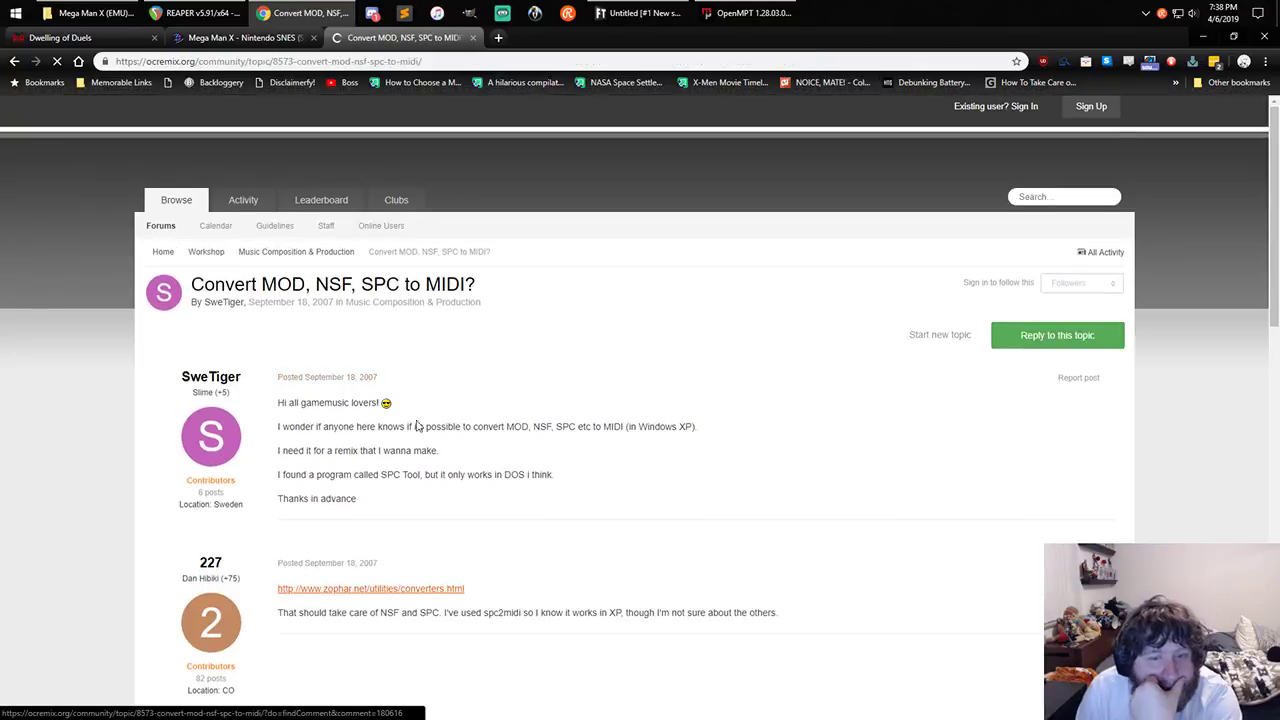
scroll(413, 440, down, 2)
click(409, 459)
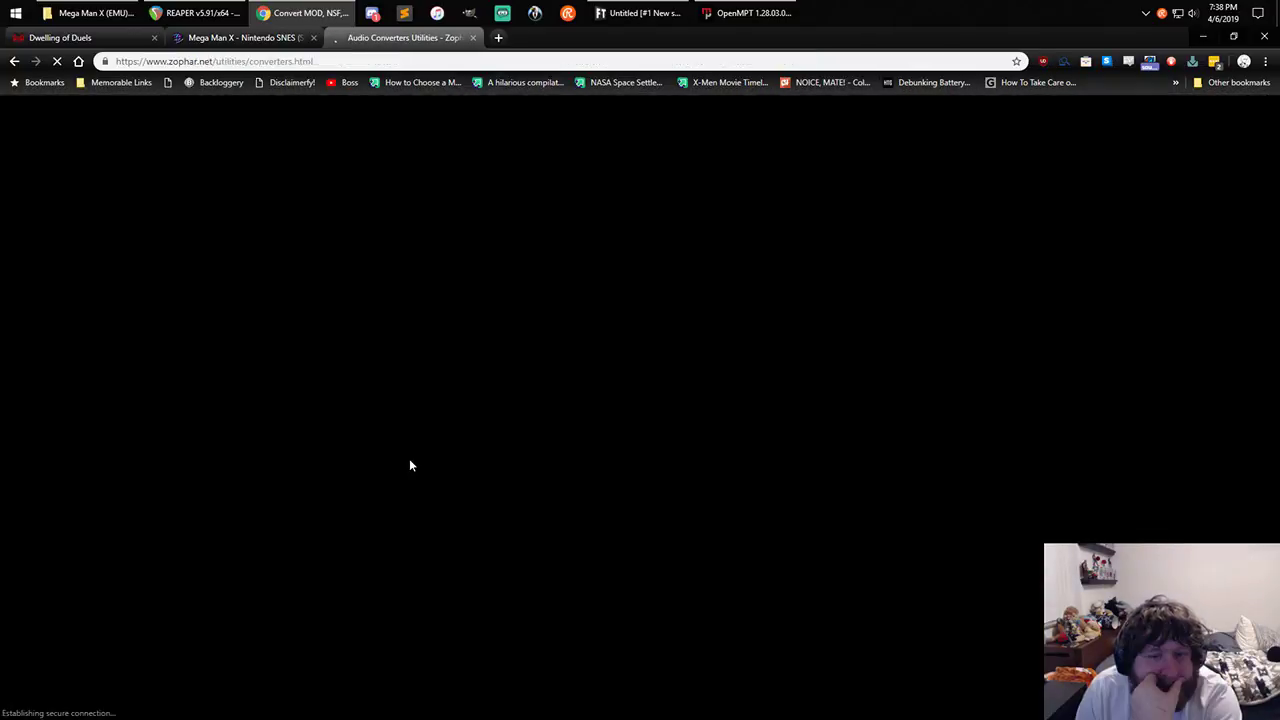
- Find spc2midi in the list of audio converters, open its page and download English Release 2
scroll(521, 407, down, 3)
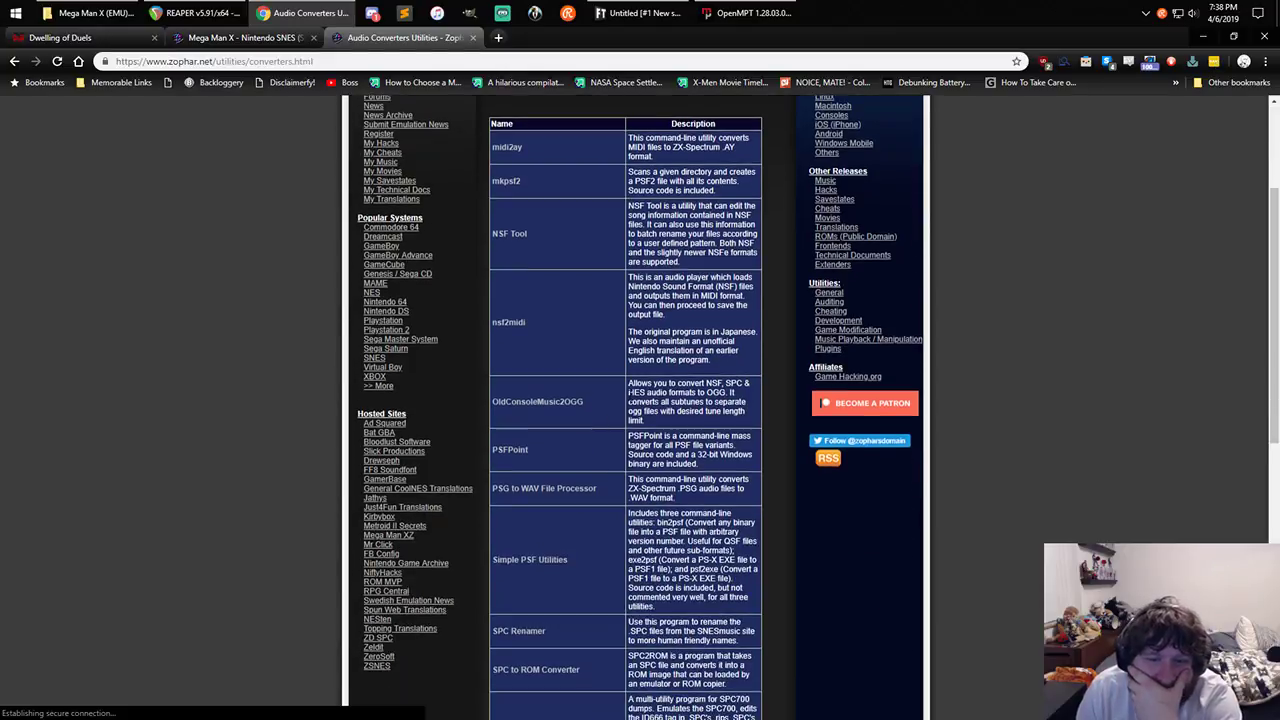
scroll(622, 407, down, 3)
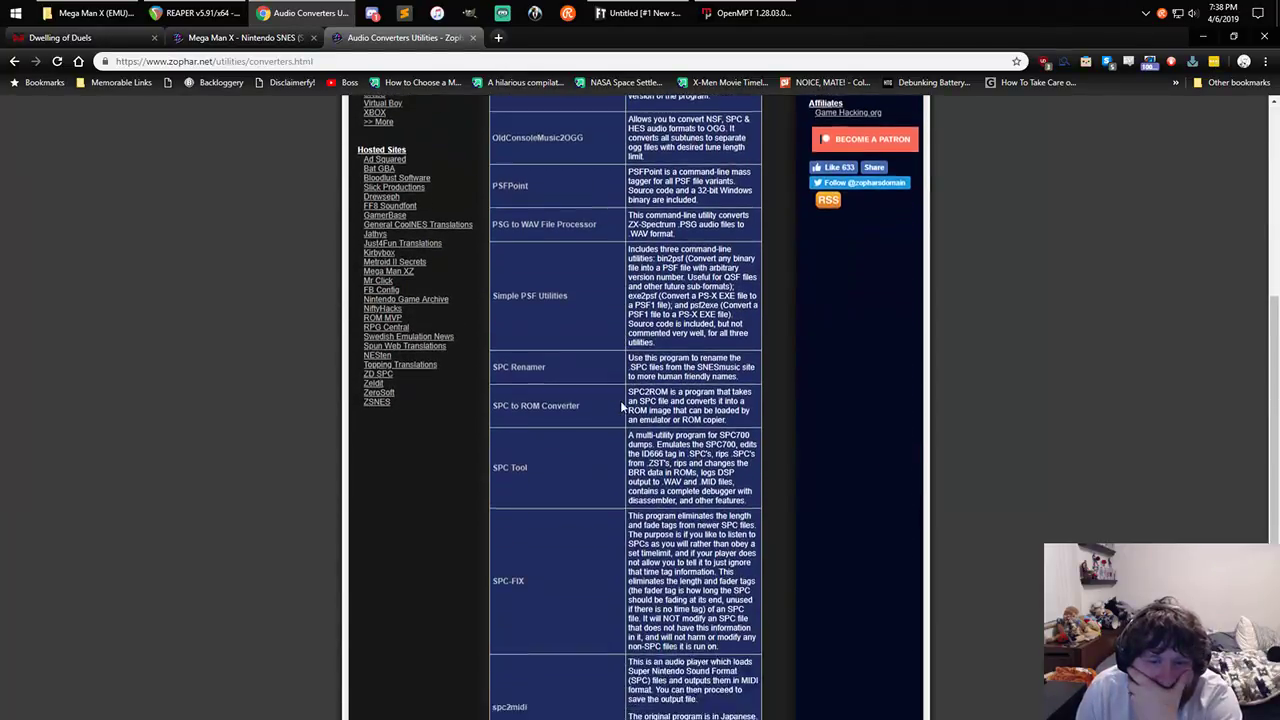
scroll(561, 370, down, 1)
scroll(544, 352, down, 1)
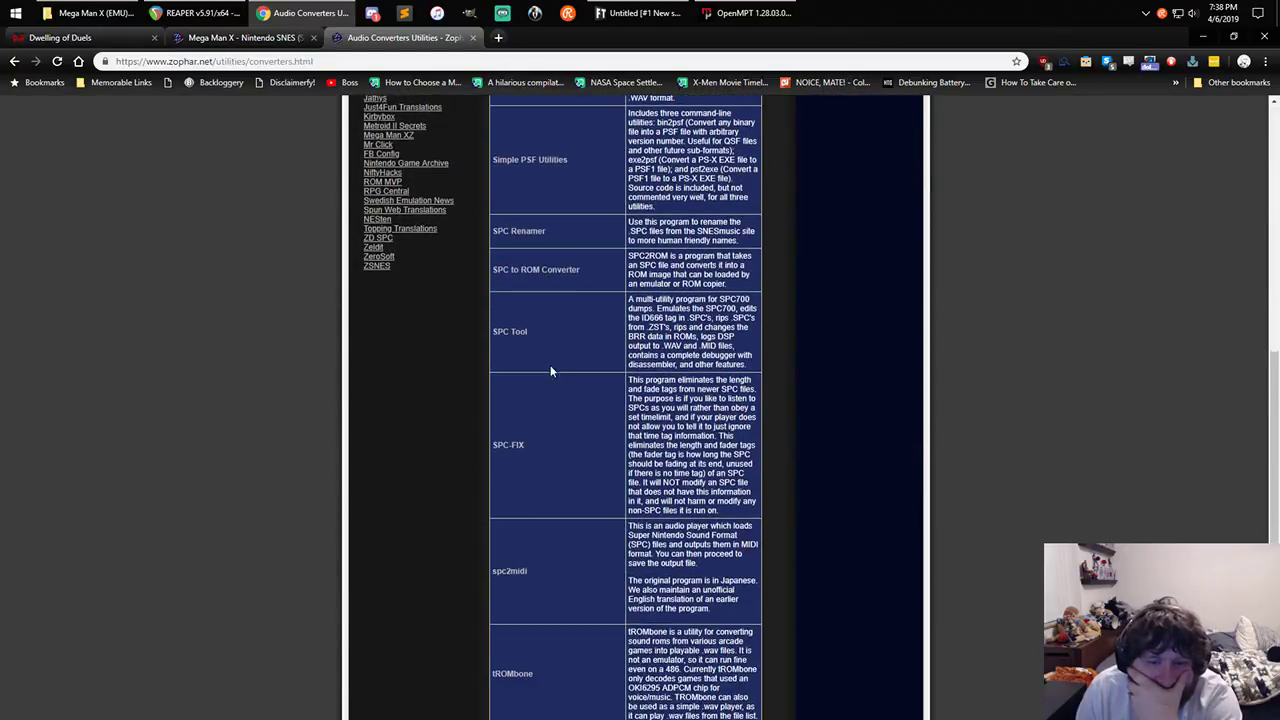
scroll(550, 371, down, 2)
click(508, 372)
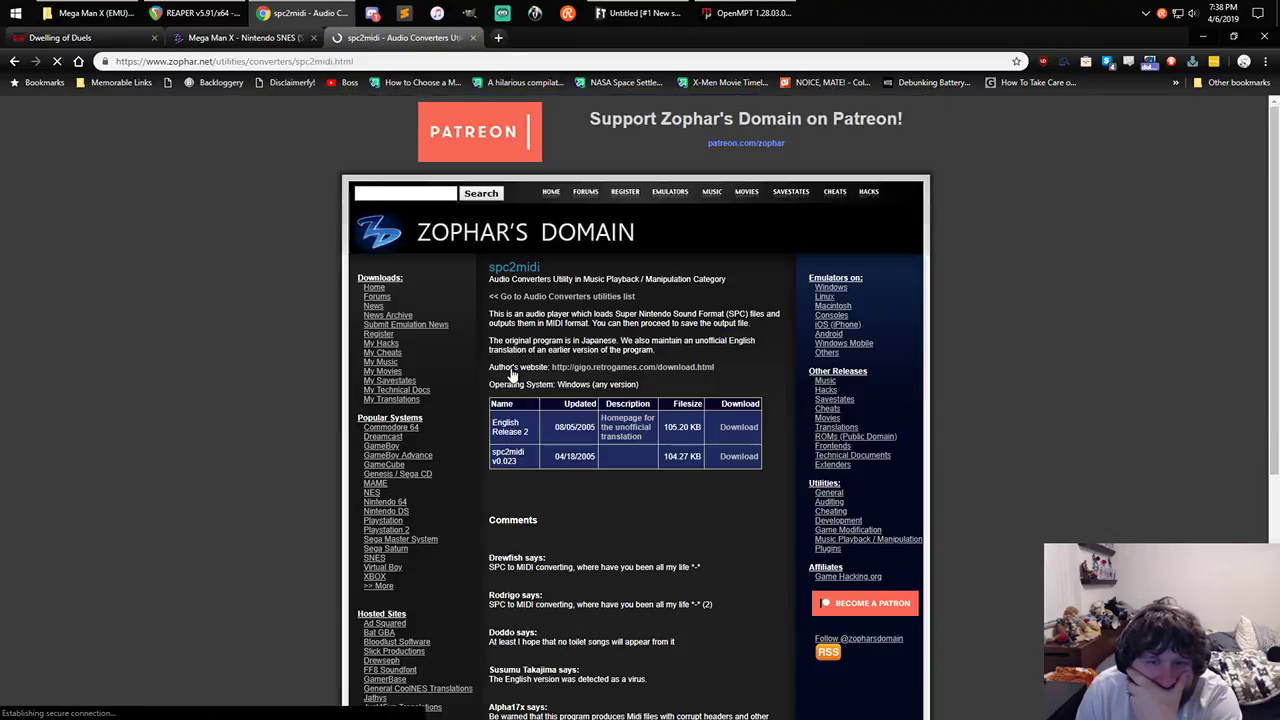
click(735, 430)
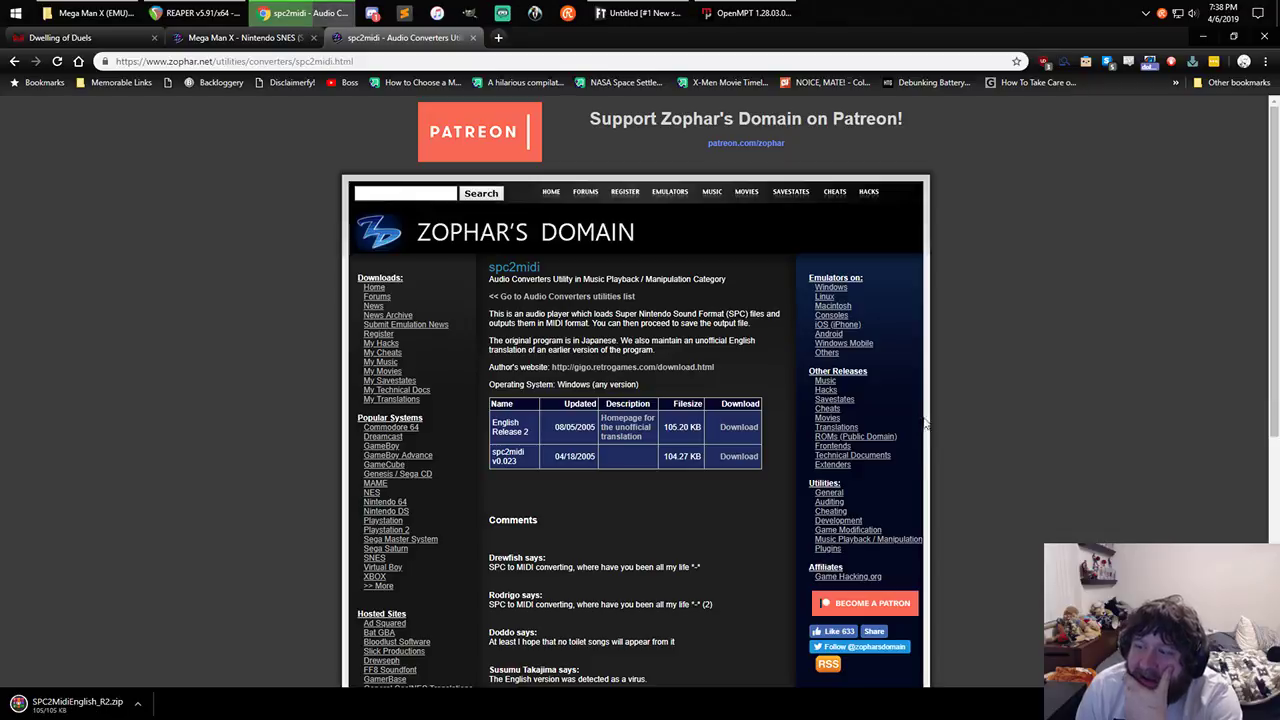
- Show SPC2MidiEnglish_R2.zip in the Downloads folder, move that window to the other monitor and launch SPC2MIDI
click(137, 706)
click(150, 662)
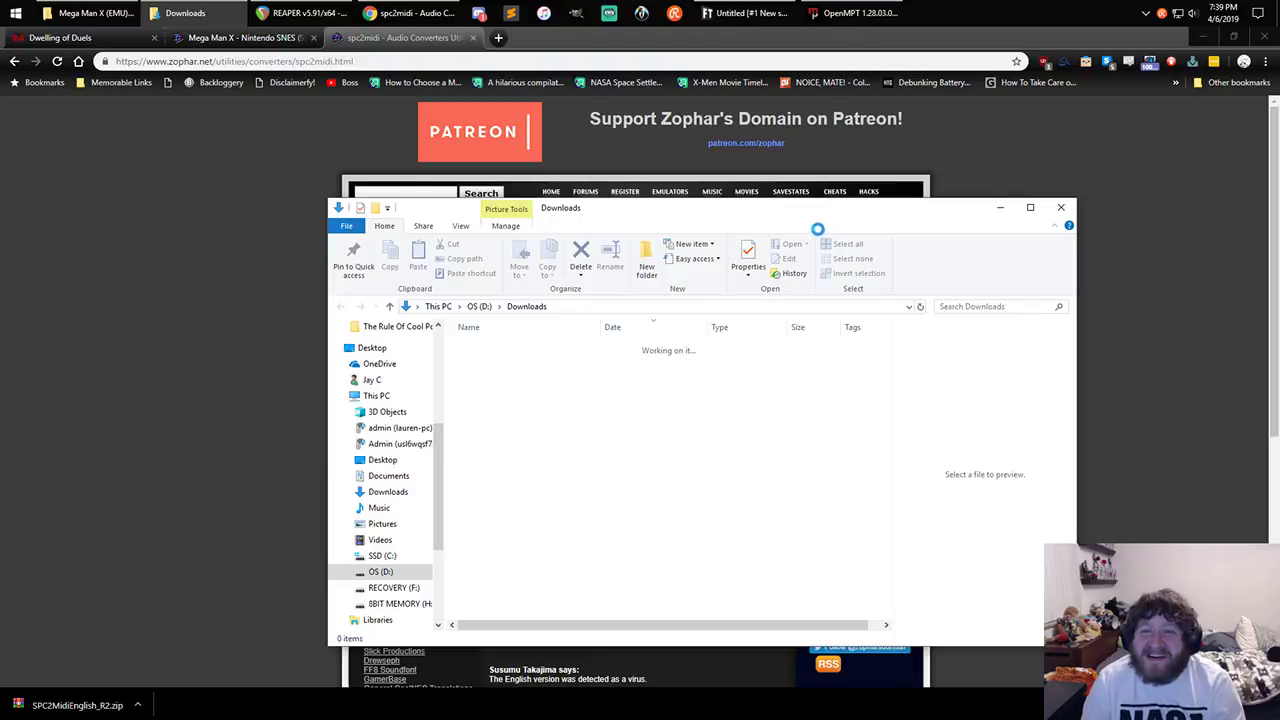
drag(826, 212, 1279, 214)
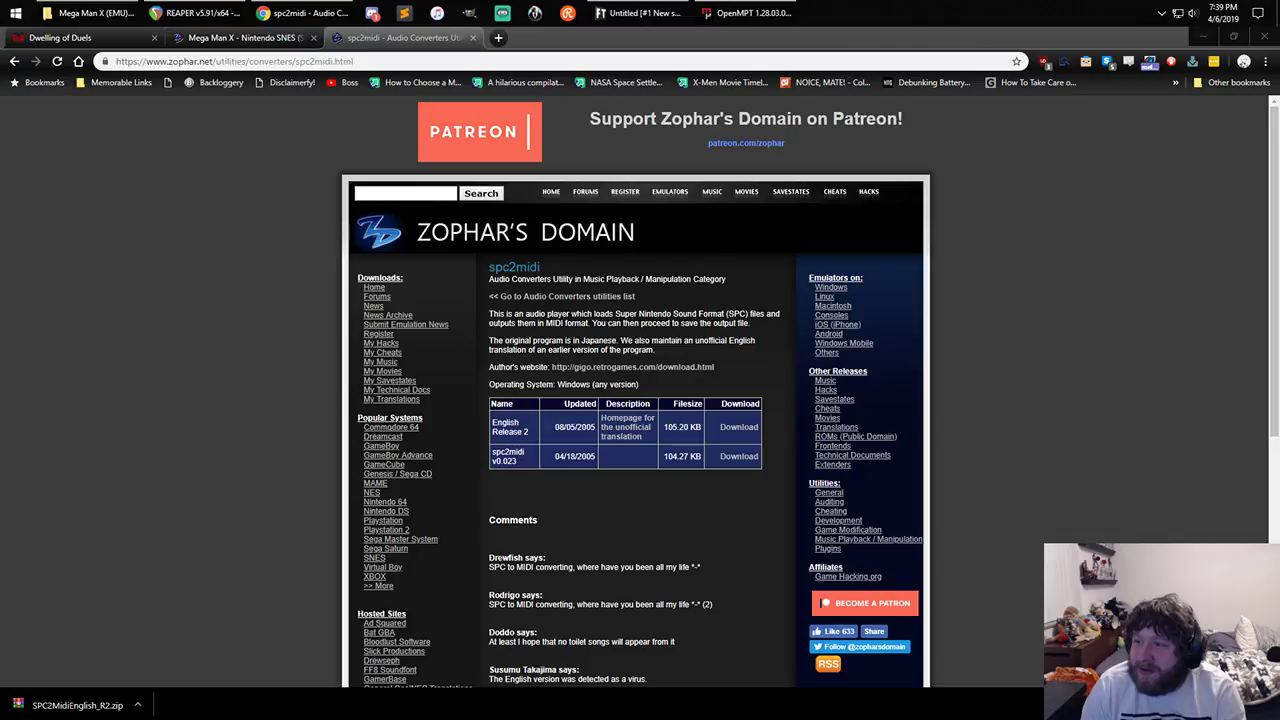
- Load the 02 Intro Stage SPC file from the Mega Man X (EMU) folder in Downloads into SPC2MIDI
click(589, 351)
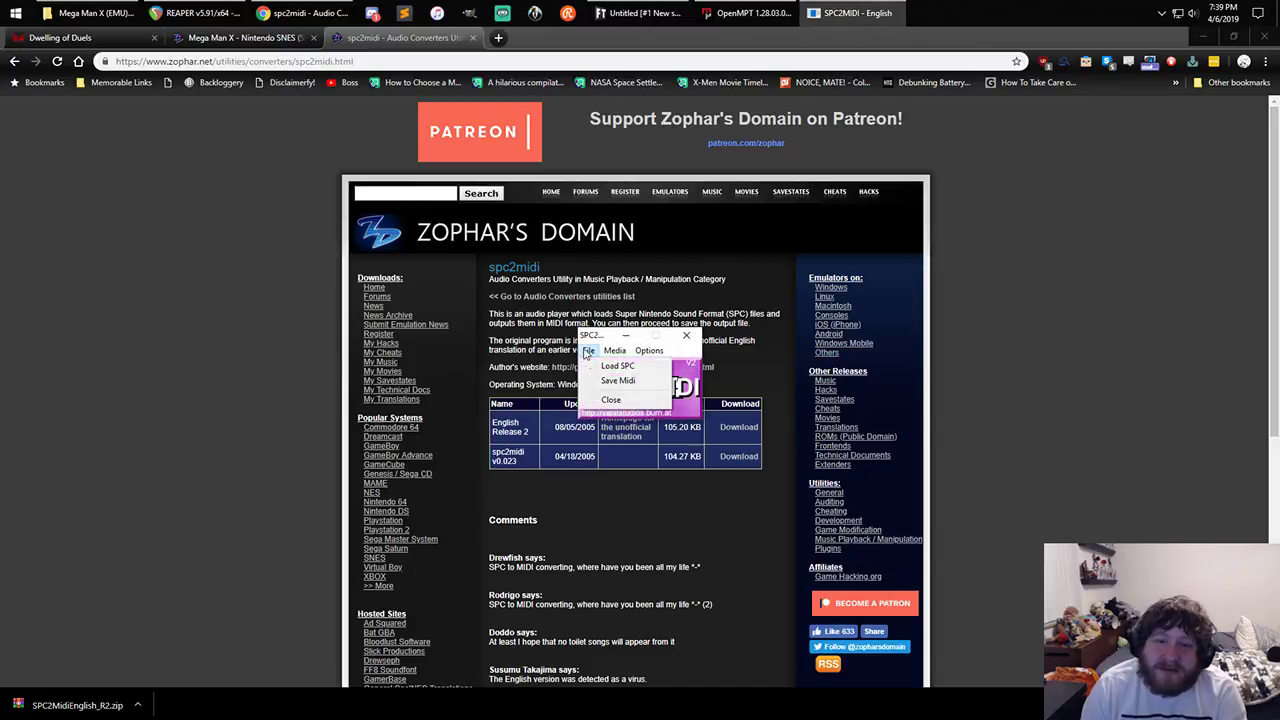
click(615, 365)
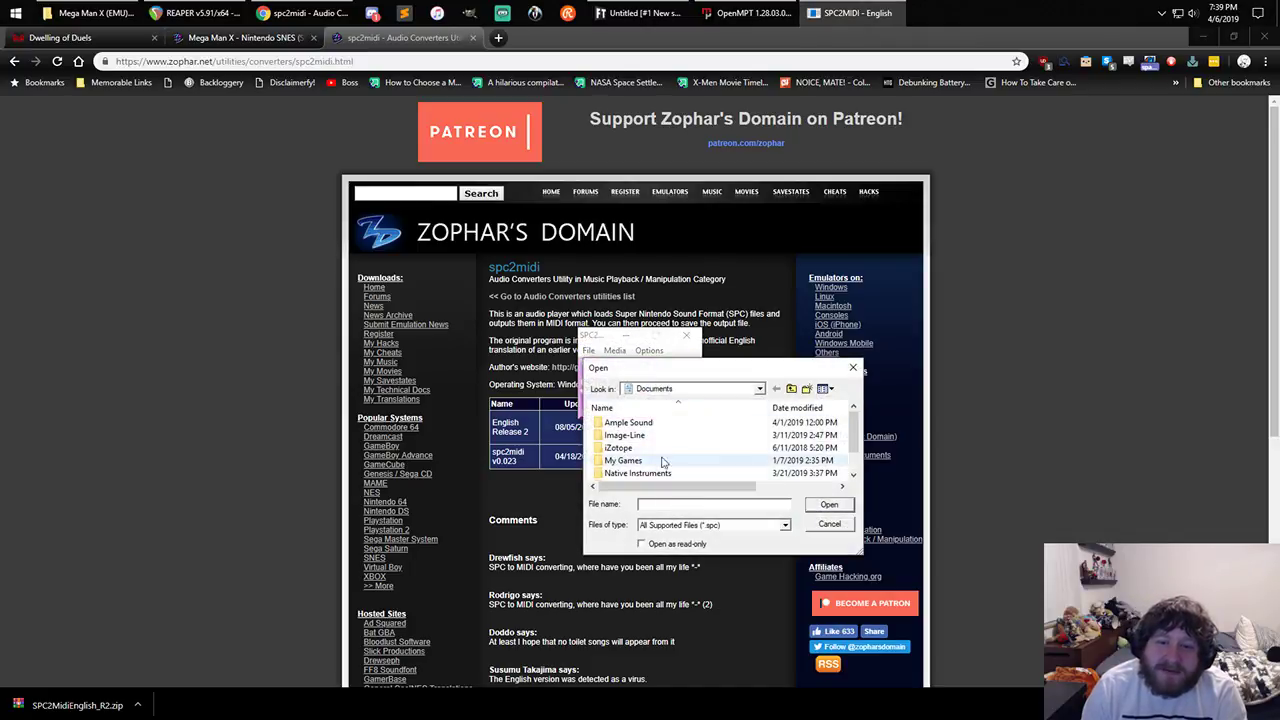
scroll(662, 461, down, 2)
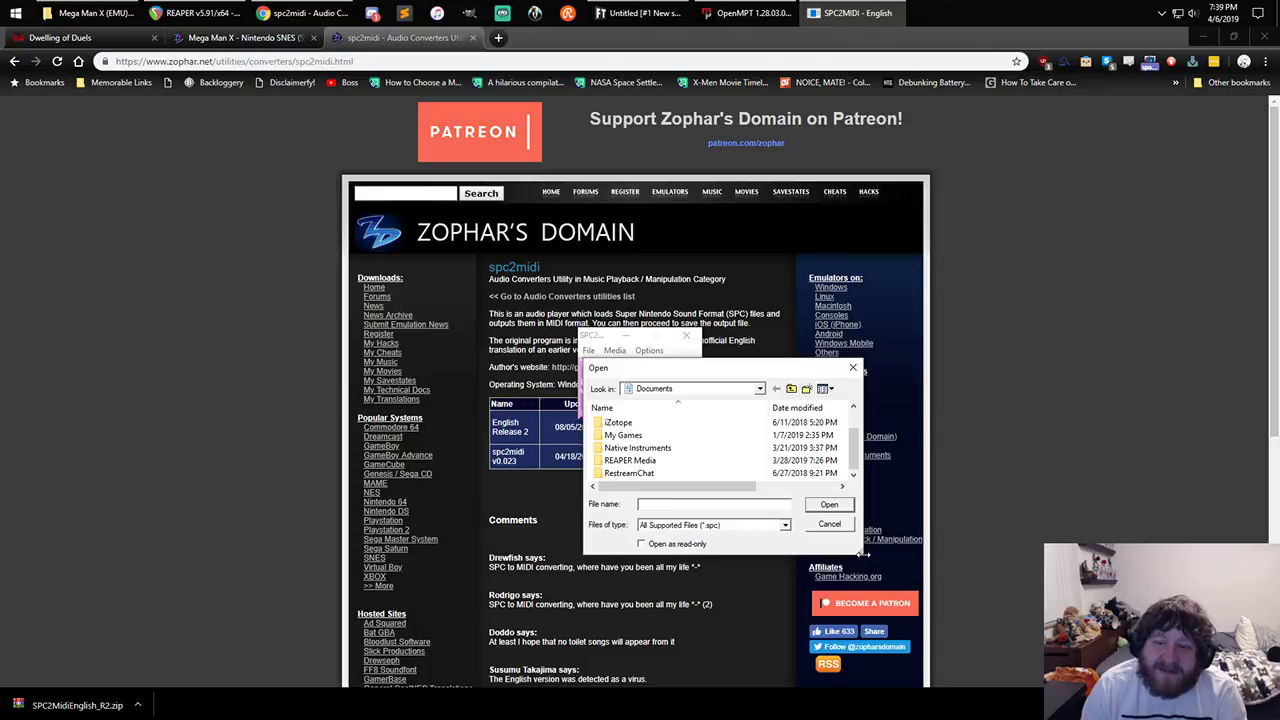
drag(862, 554, 965, 628)
click(965, 628)
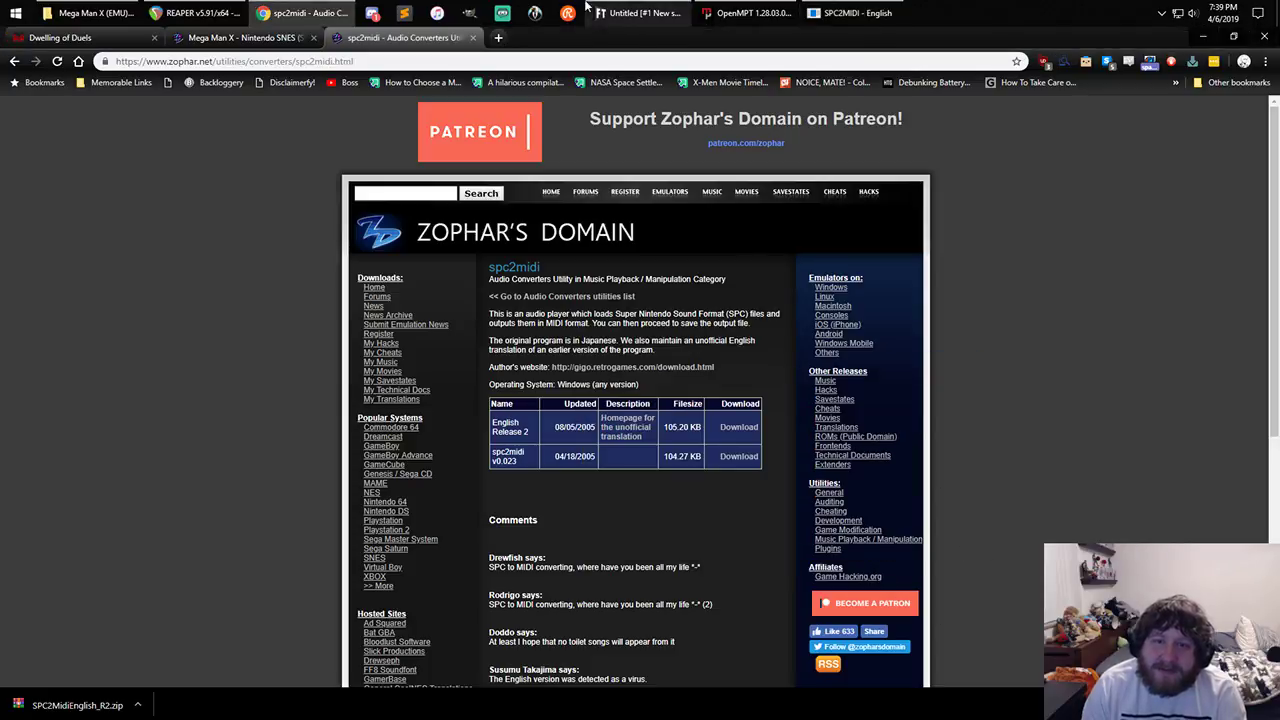
click(850, 12)
drag(823, 368, 823, 174)
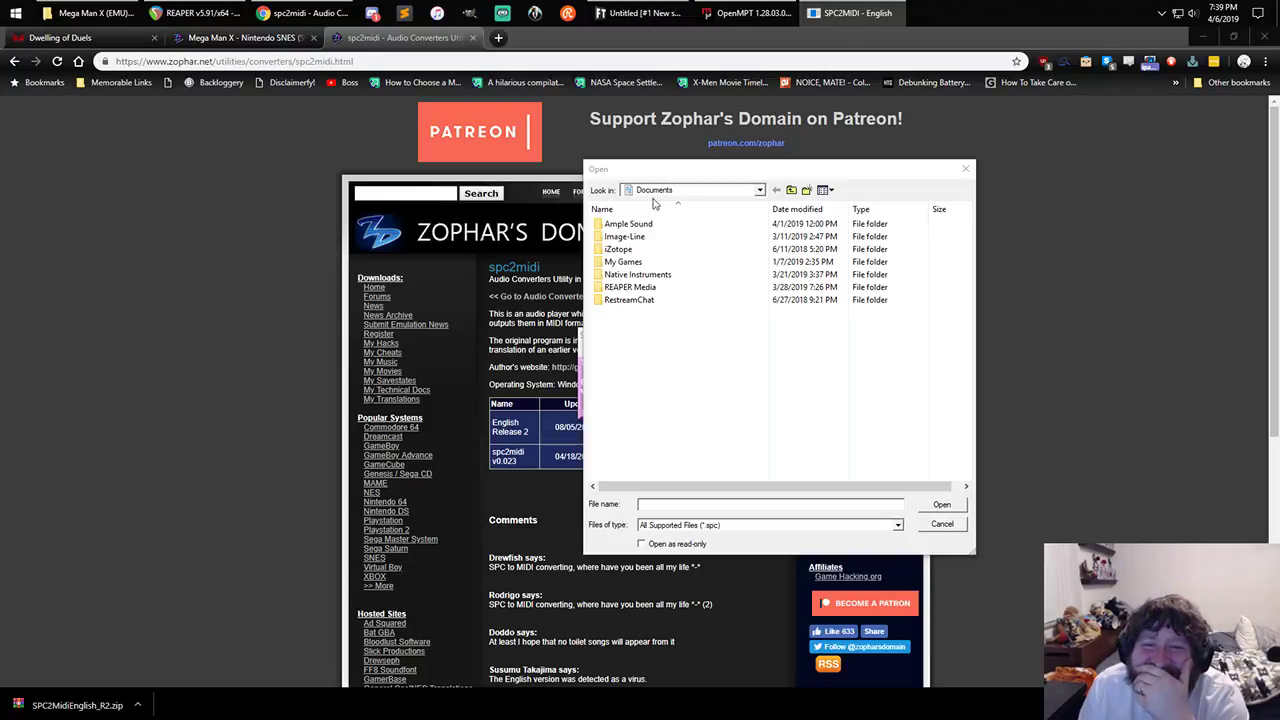
click(746, 190)
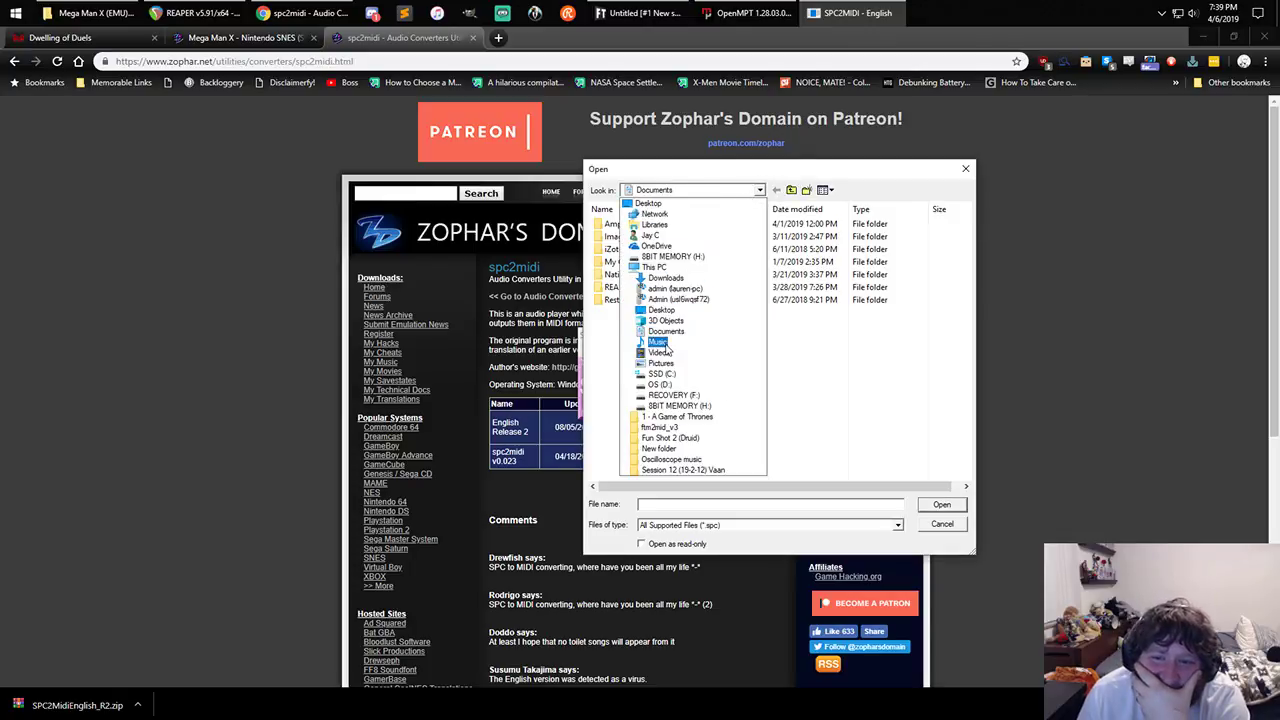
click(662, 278)
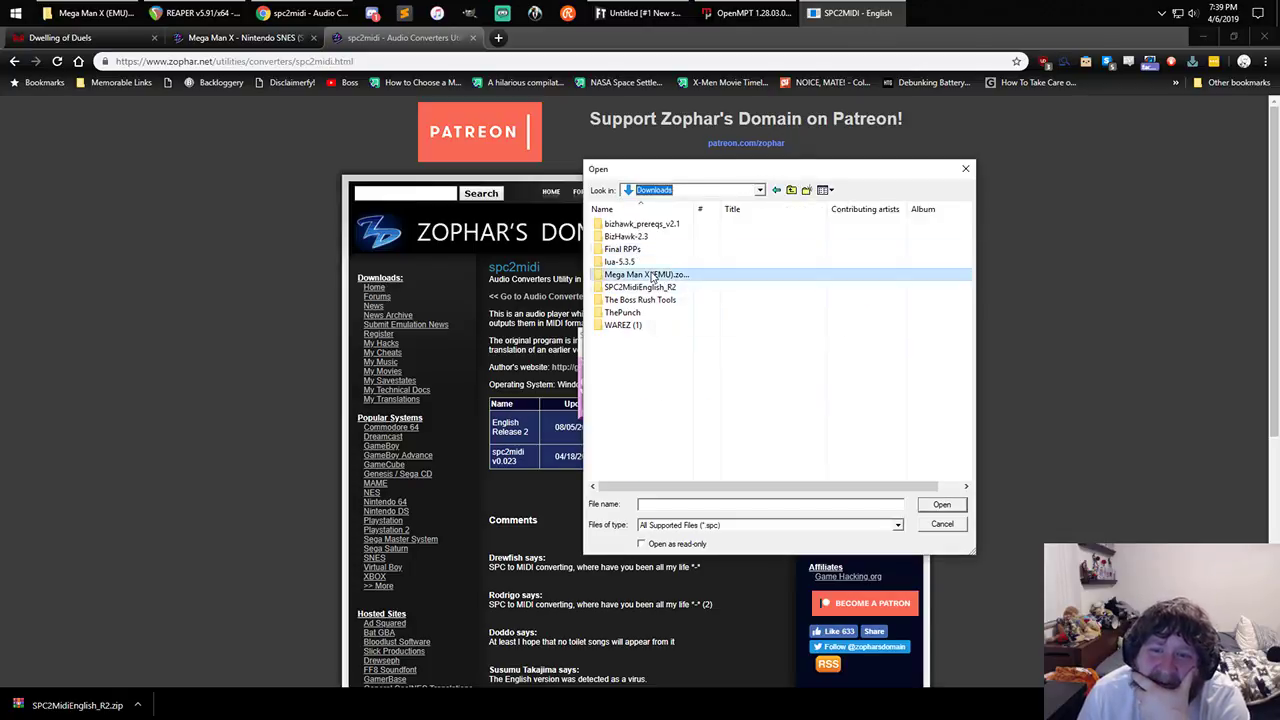
double_click(650, 275)
double_click(646, 236)
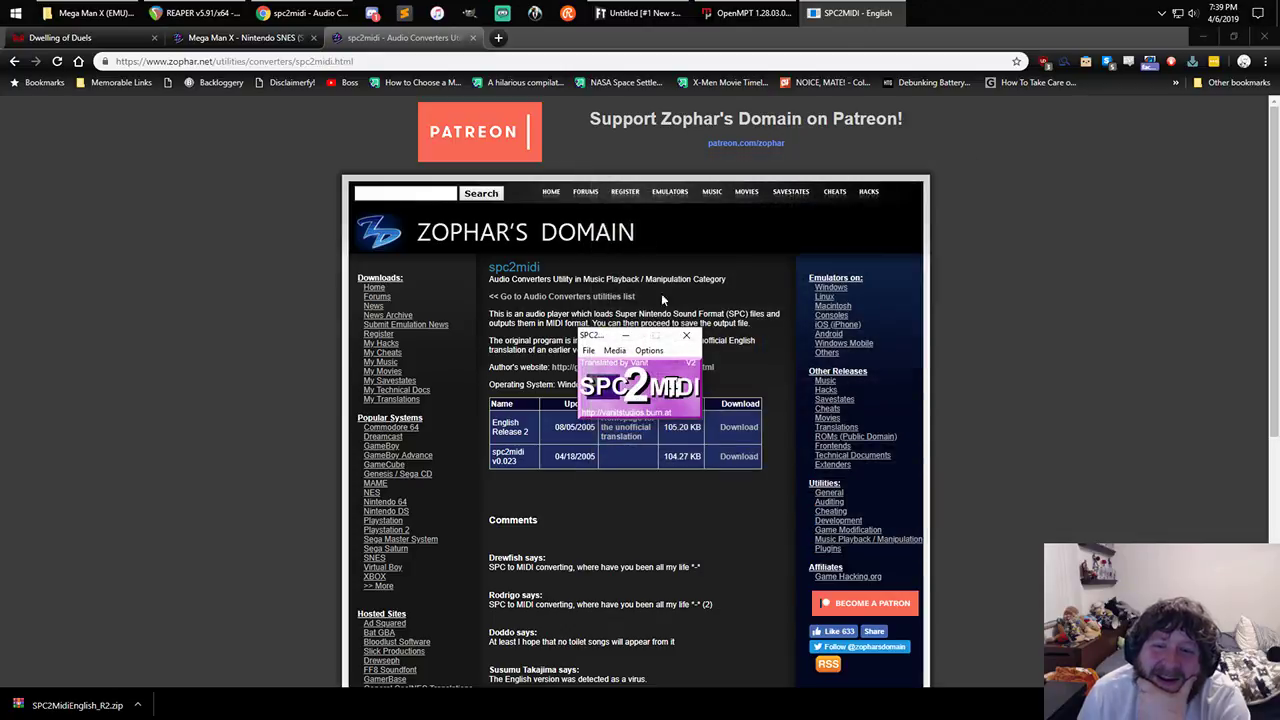
- Set a longer MIDI duration and save the loaded song as 02 Intro Stage.mid in the Mega Man X (EMU) folder
click(588, 351)
click(588, 351)
click(588, 351)
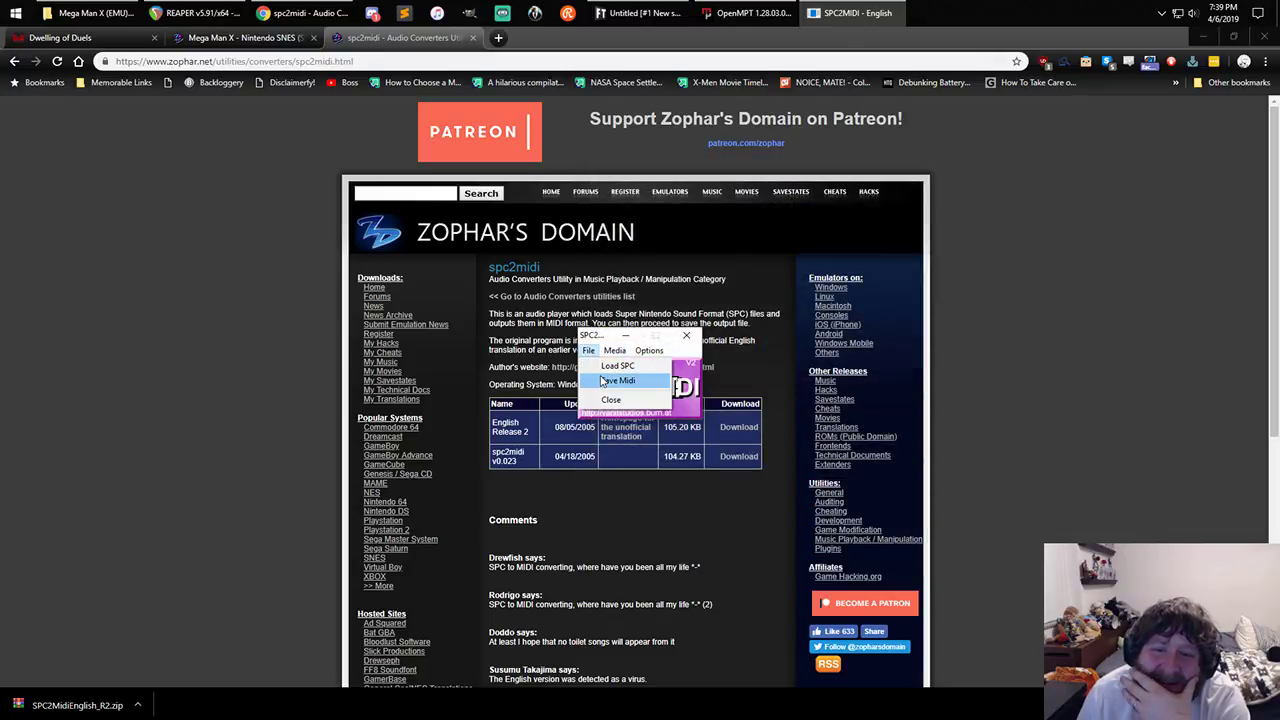
click(617, 380)
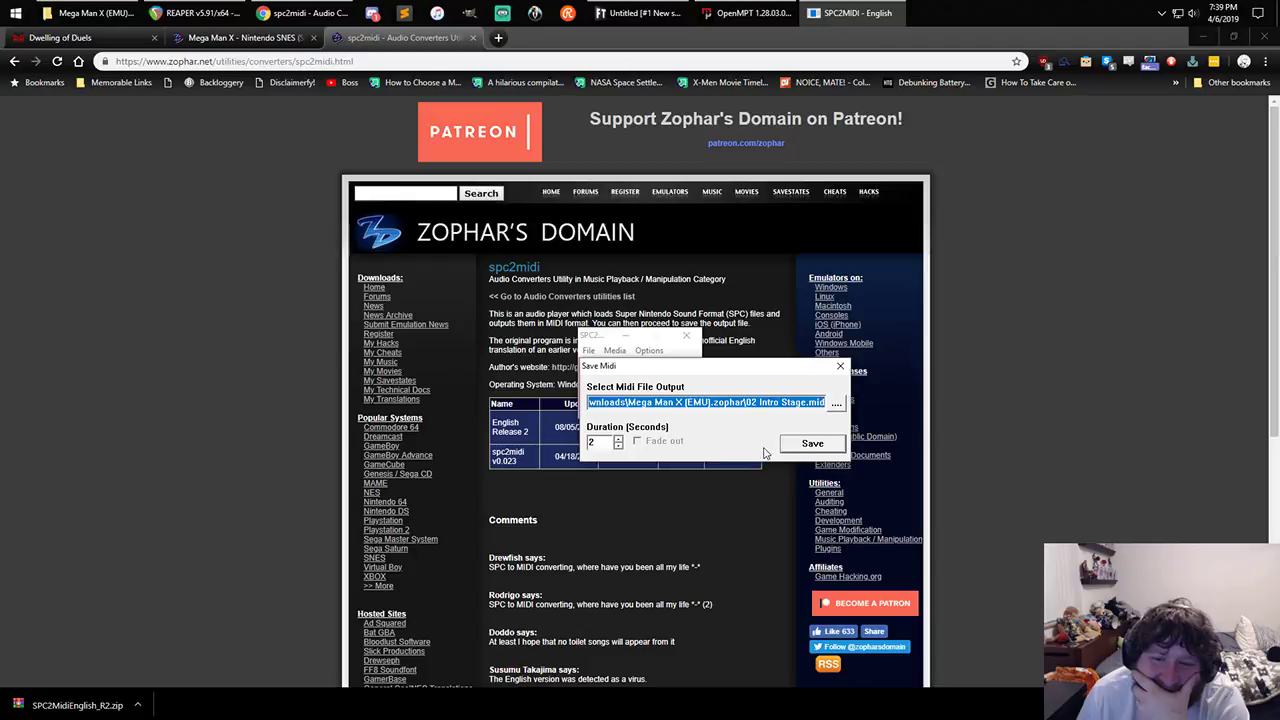
double_click(593, 441)
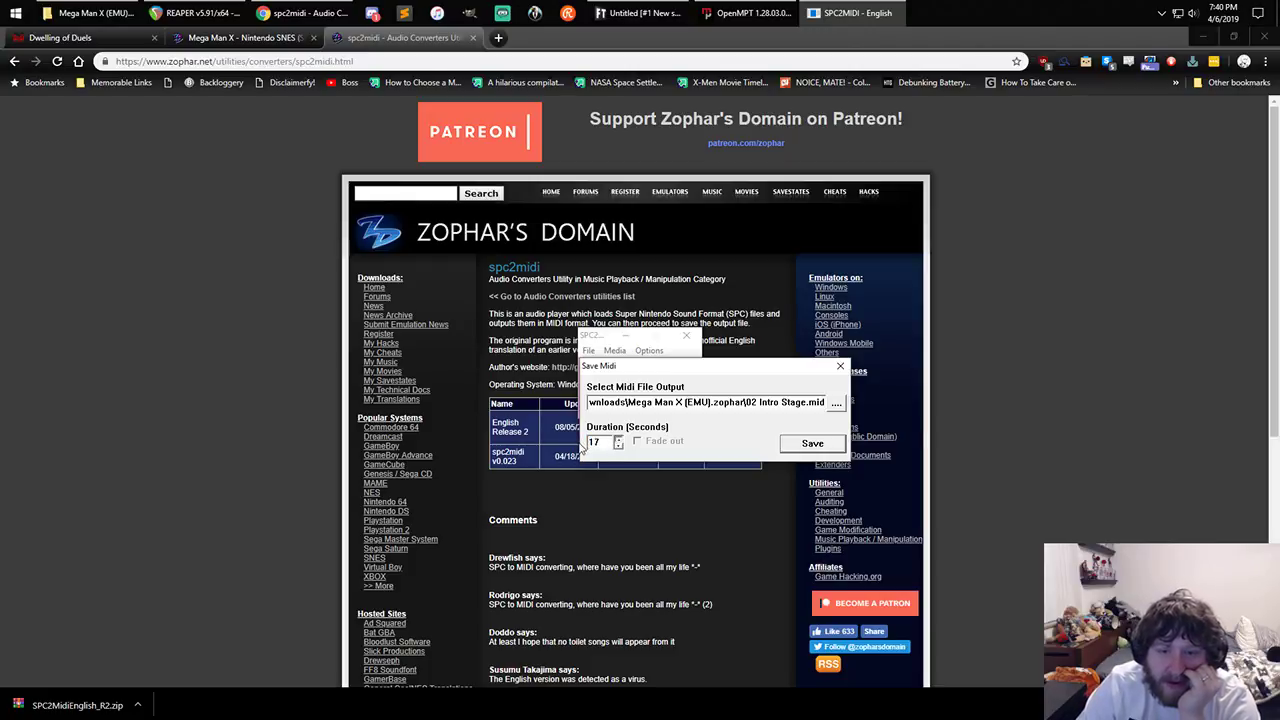
key(Up)
key(Up)
key(XF86AudioMute)
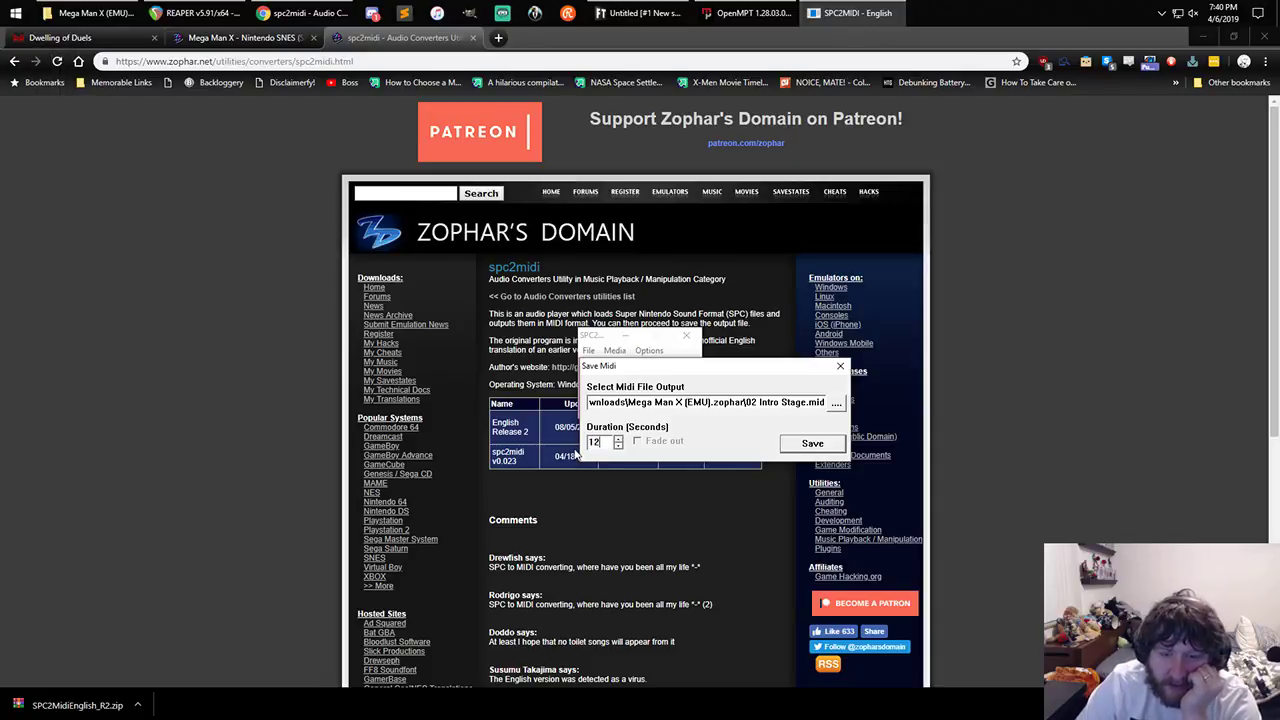
click(810, 444)
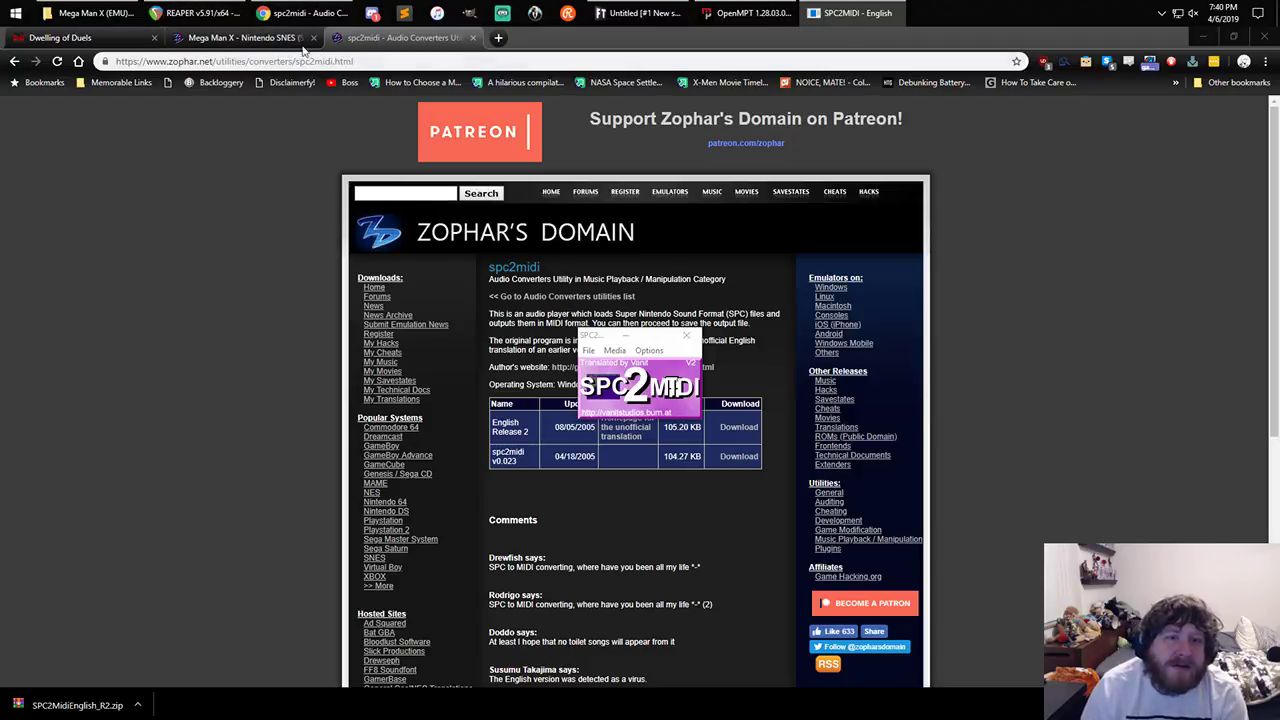
- Switch to REAPER and import 02 Intro Stage.mid at the project start as a multichannel item on a single track
click(205, 13)
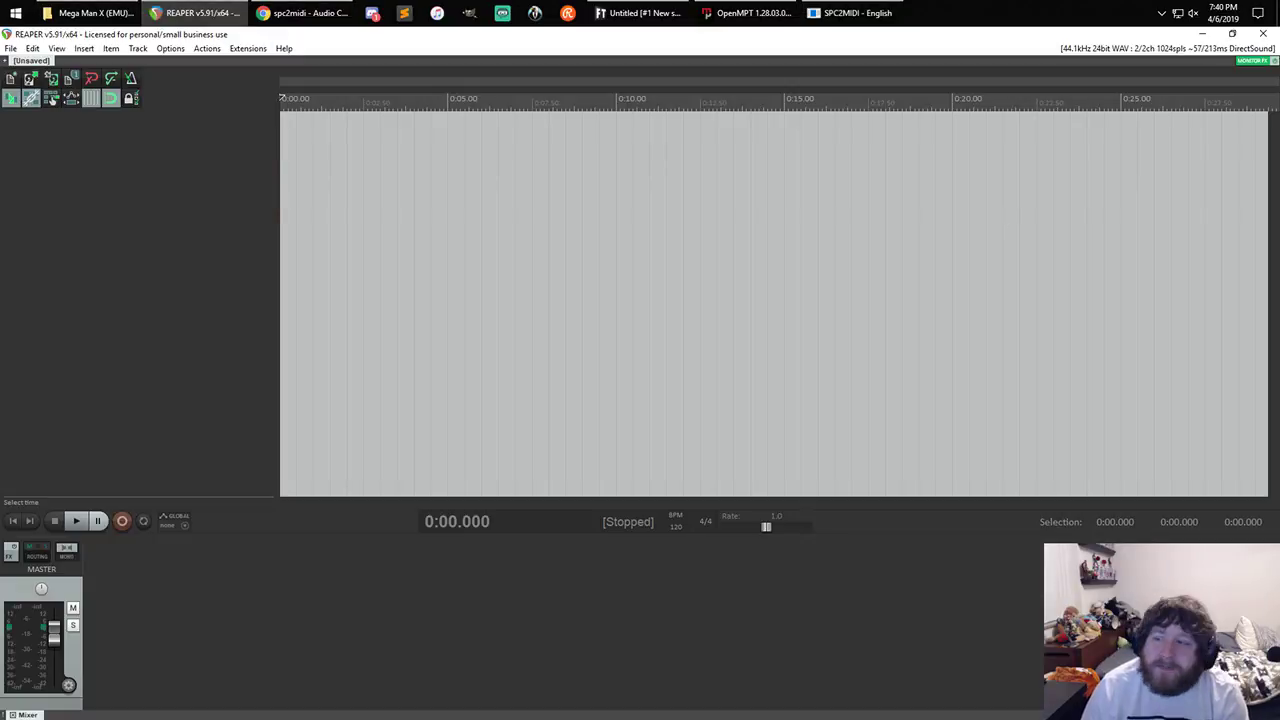
drag(377, 261, 291, 197)
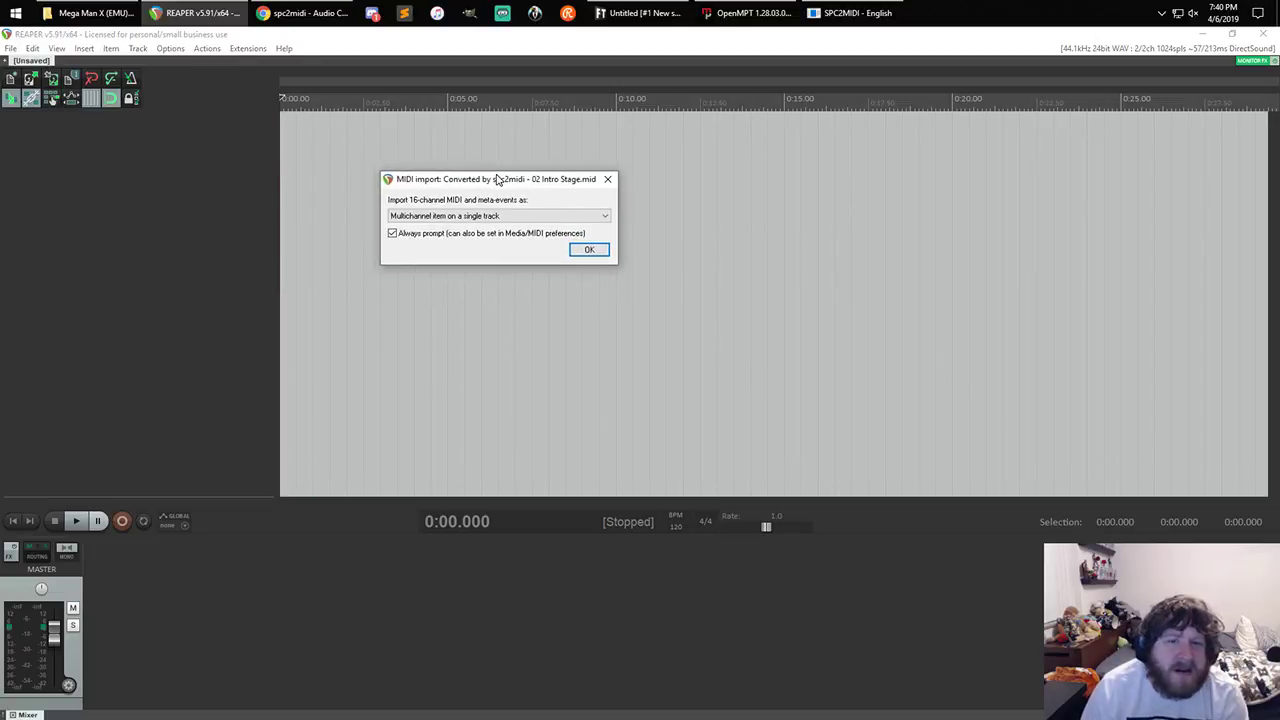
click(590, 251)
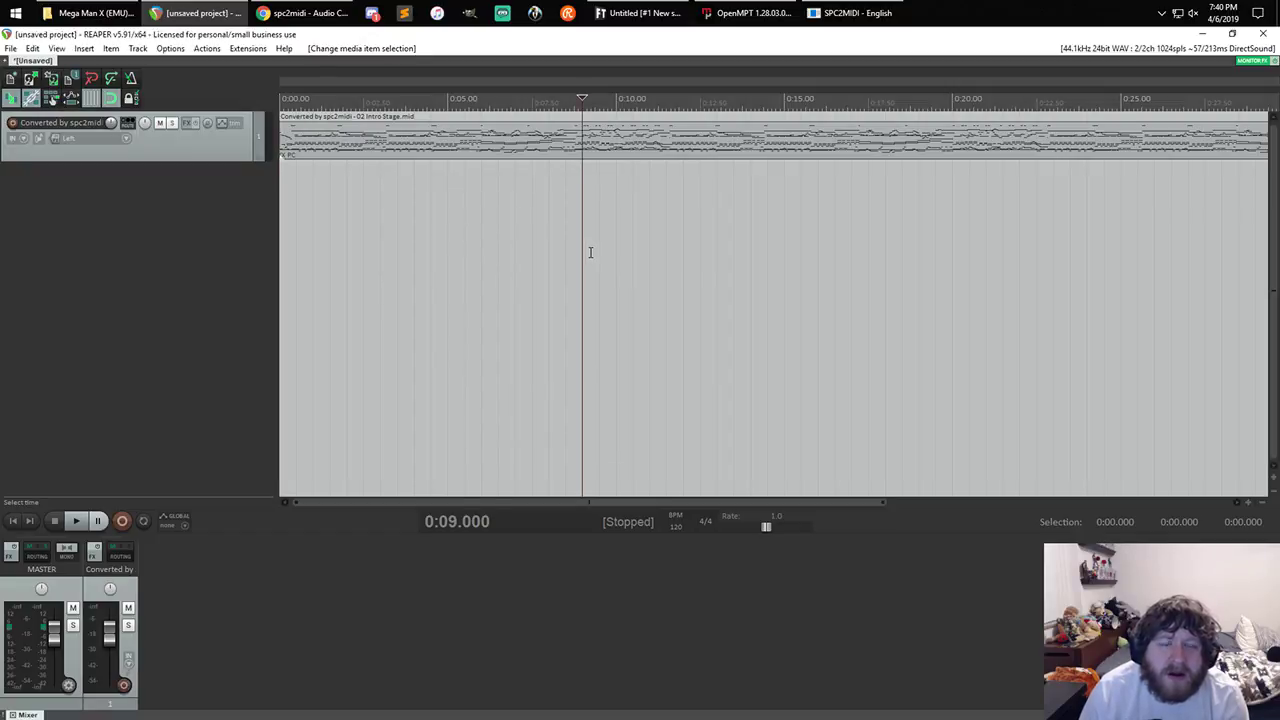
- Delete the imported single-track MIDI item and reimport 02 Intro Stage.mid at the project start as single-channel items on multiple tracks
click(369, 142)
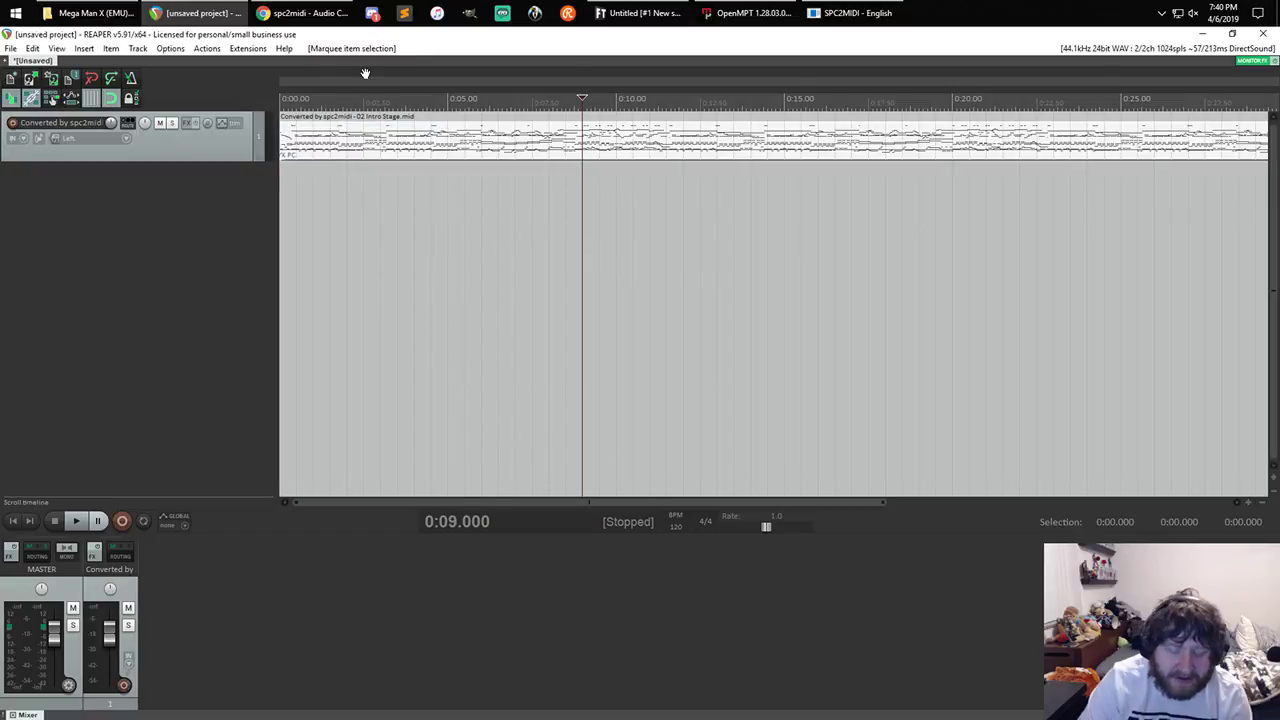
key(Delete)
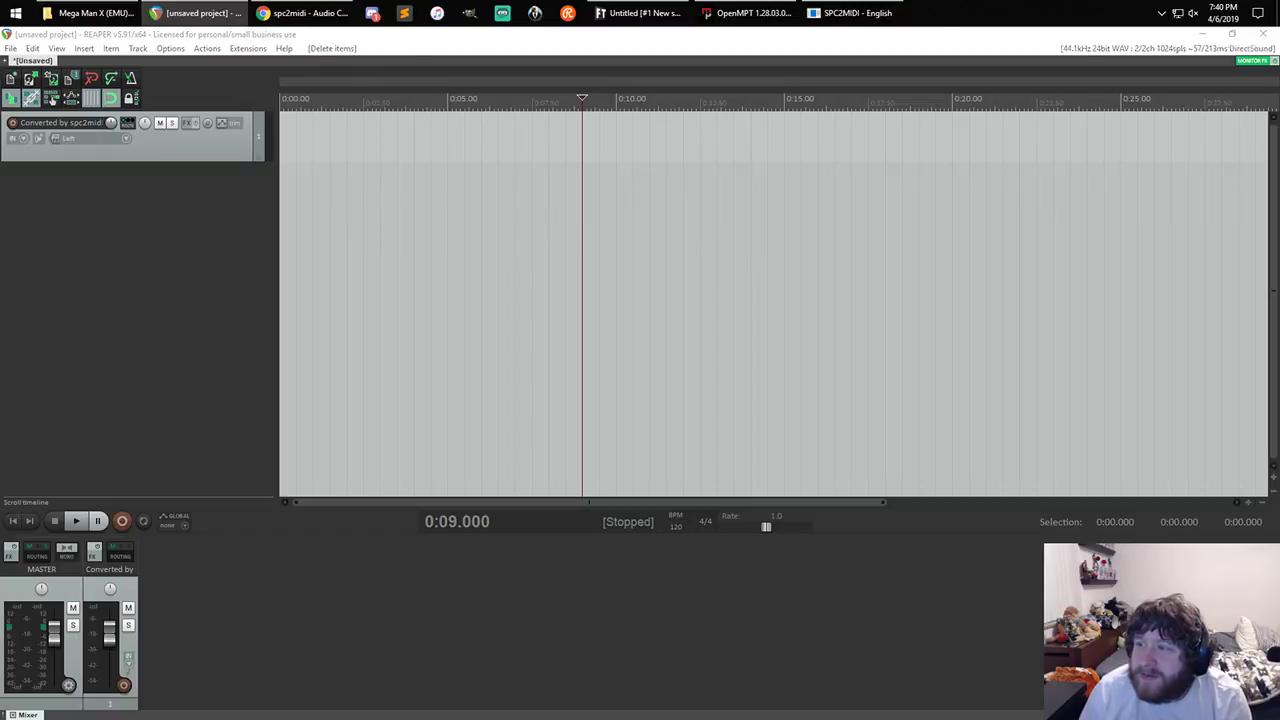
drag(284, 160, 285, 137)
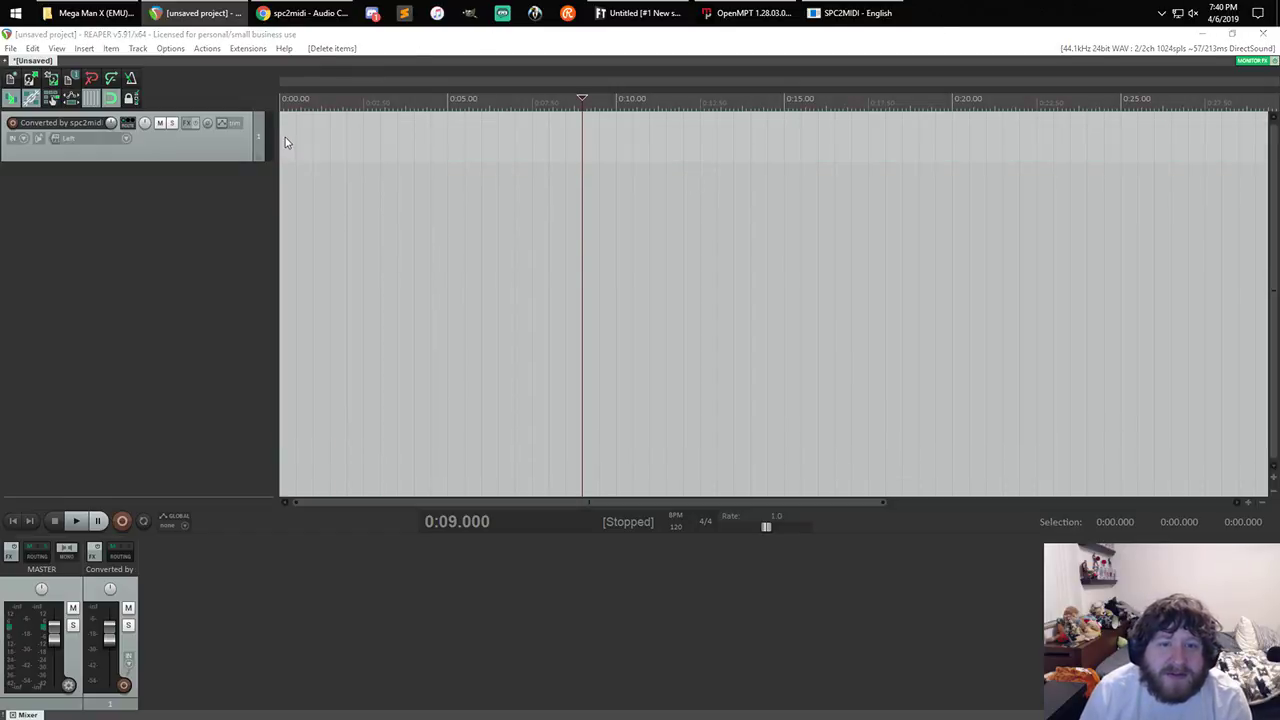
click(458, 218)
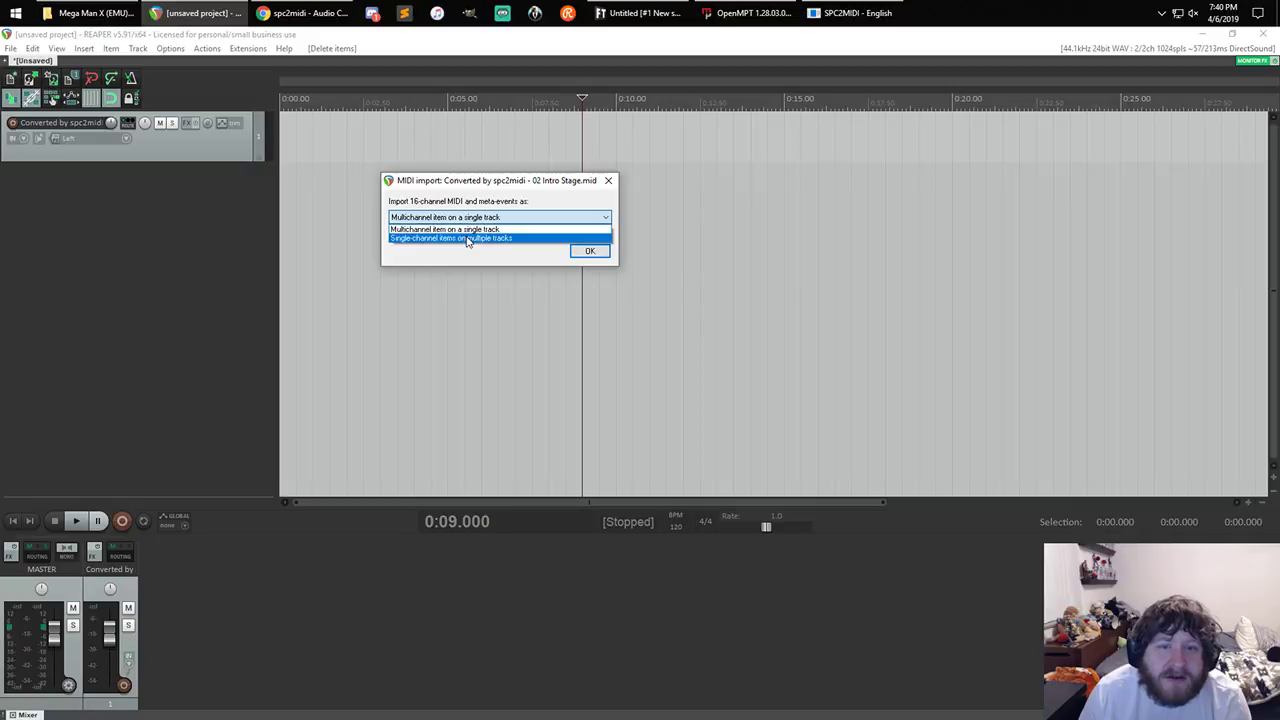
click(467, 239)
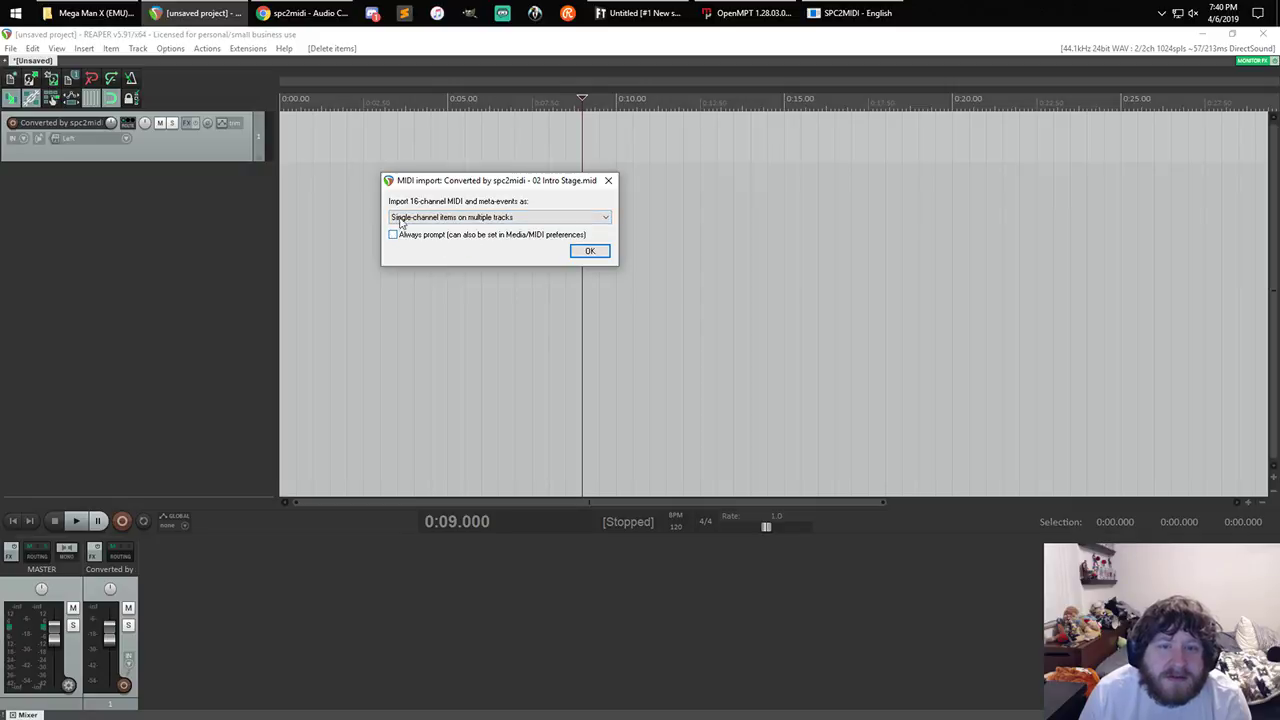
click(590, 251)
click(599, 252)
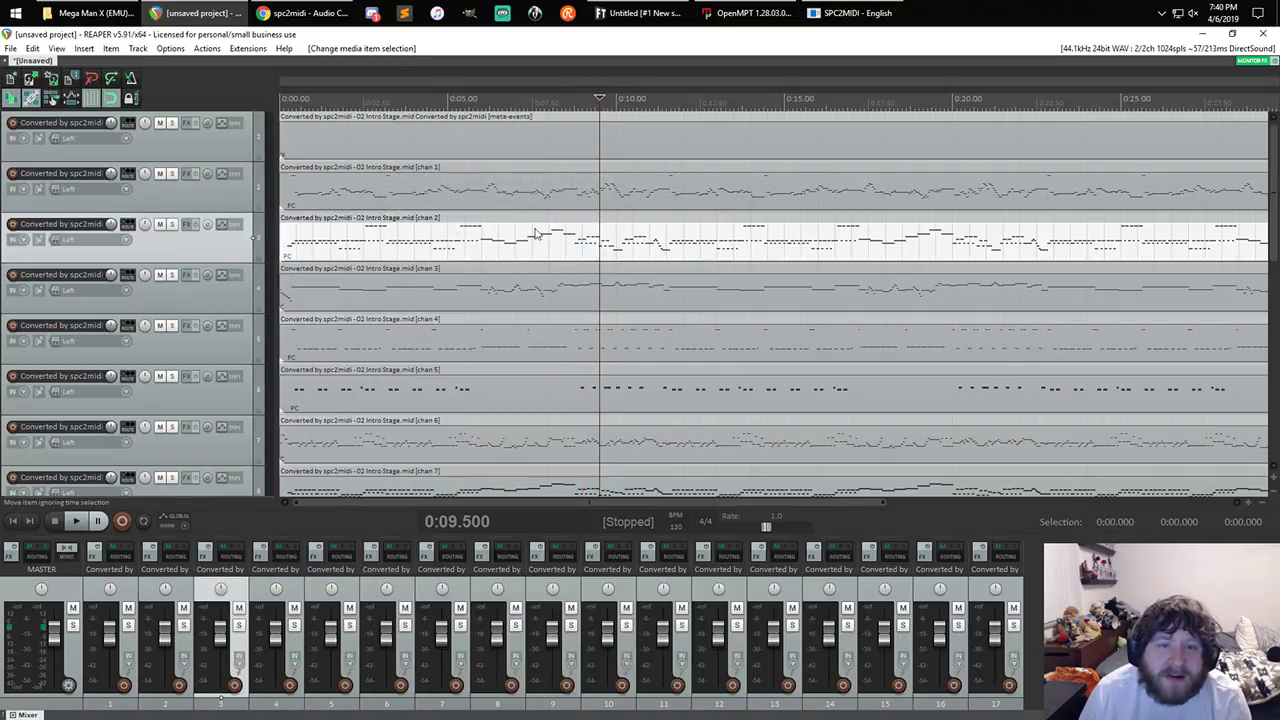
- Play the separated channel tracks from the project start to check their signal, stopping after several seconds
key(Home)
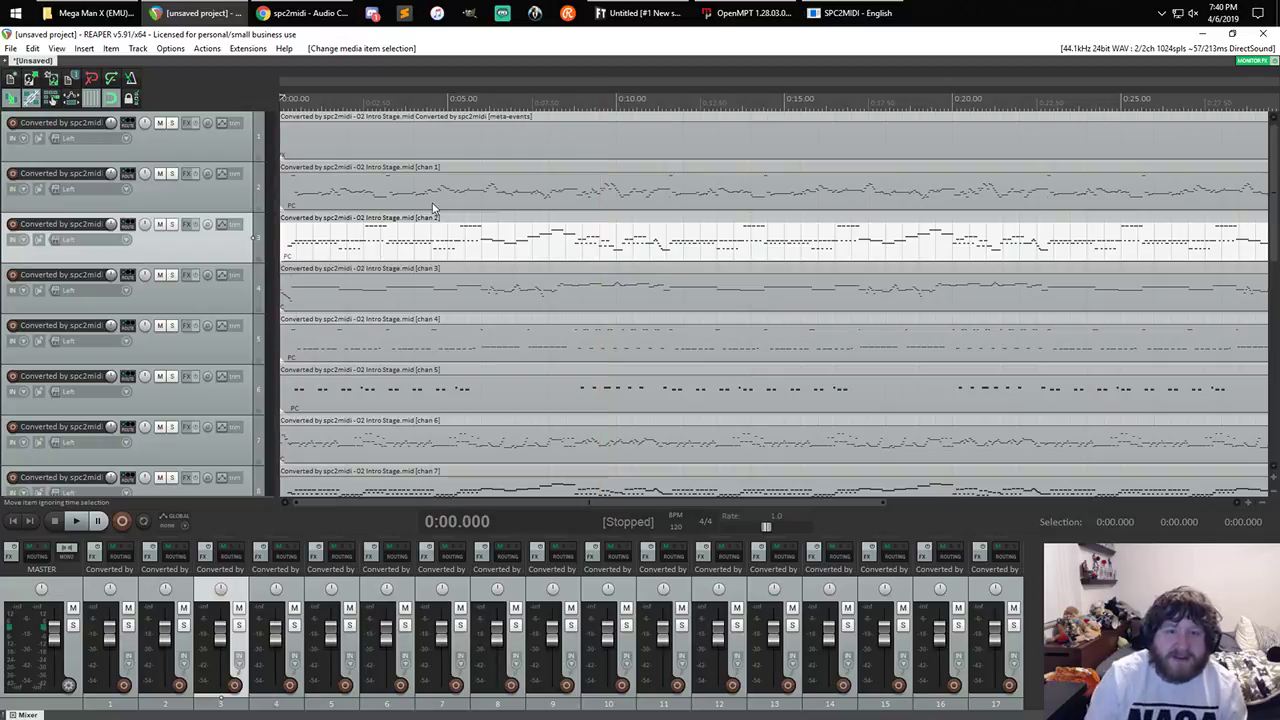
key(space)
scroll(397, 221, down, 5)
scroll(397, 223, up, 3)
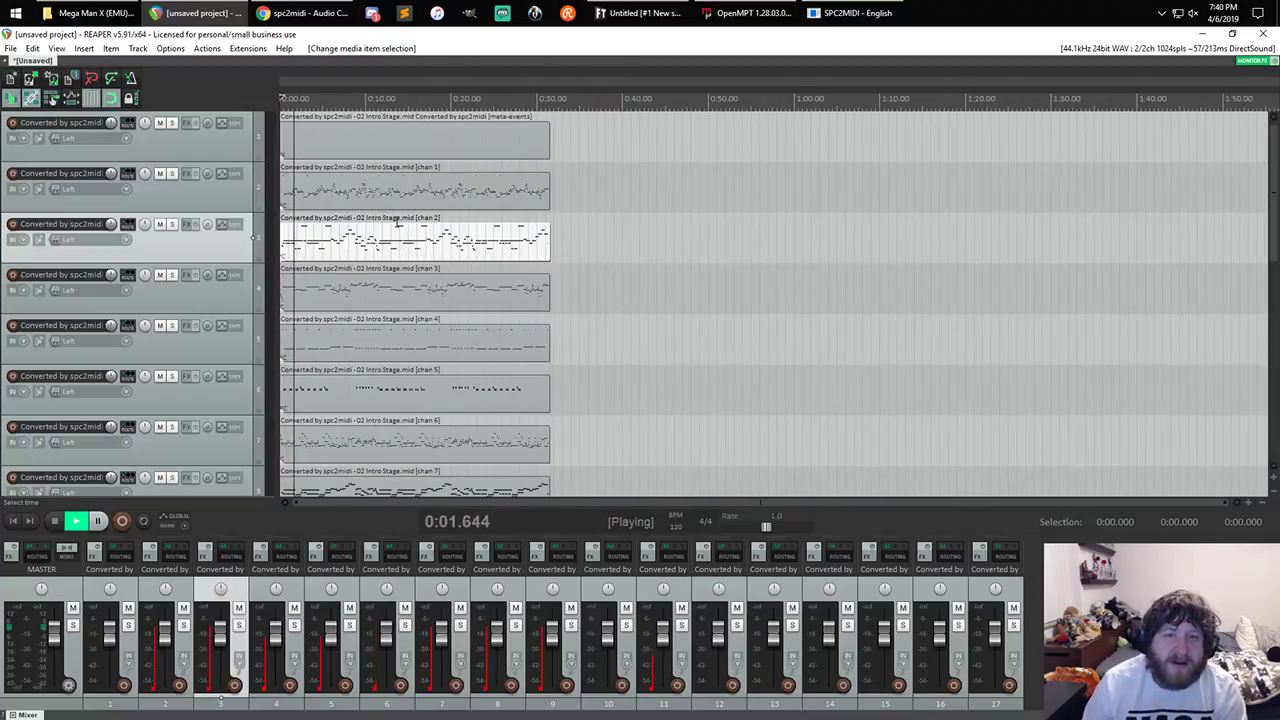
scroll(397, 222, up, 2)
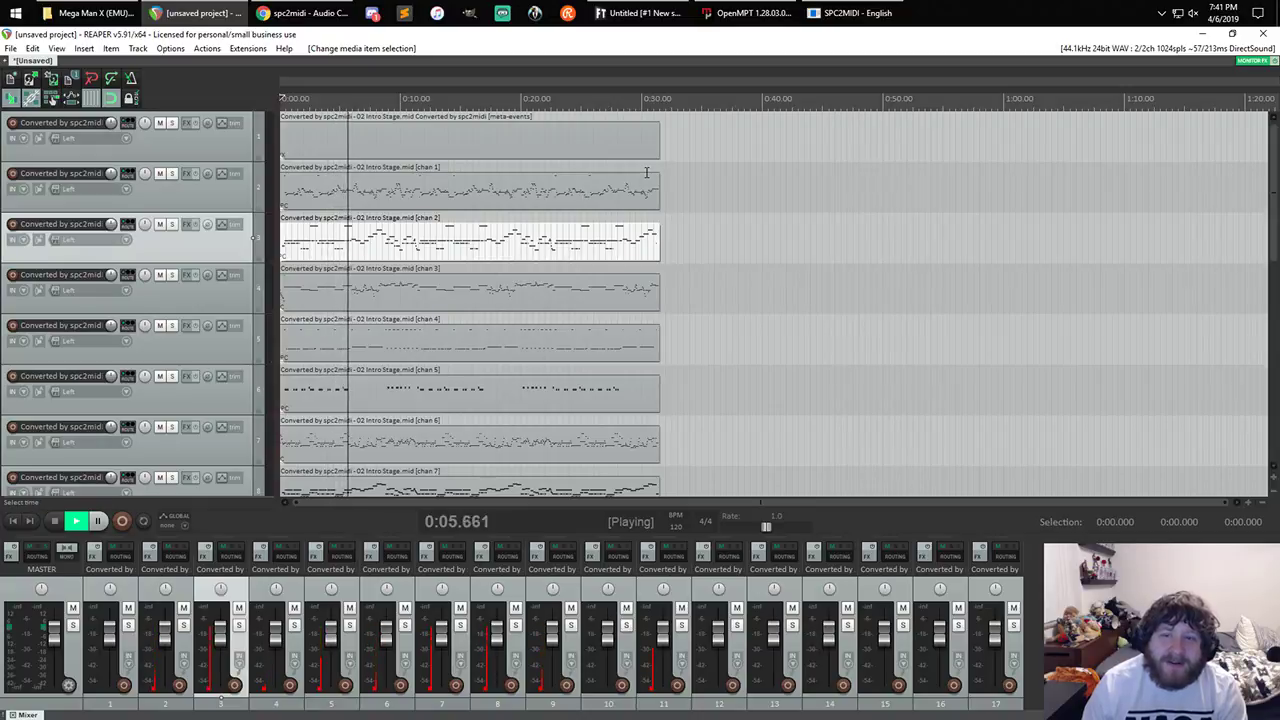
scroll(647, 173, up, 3)
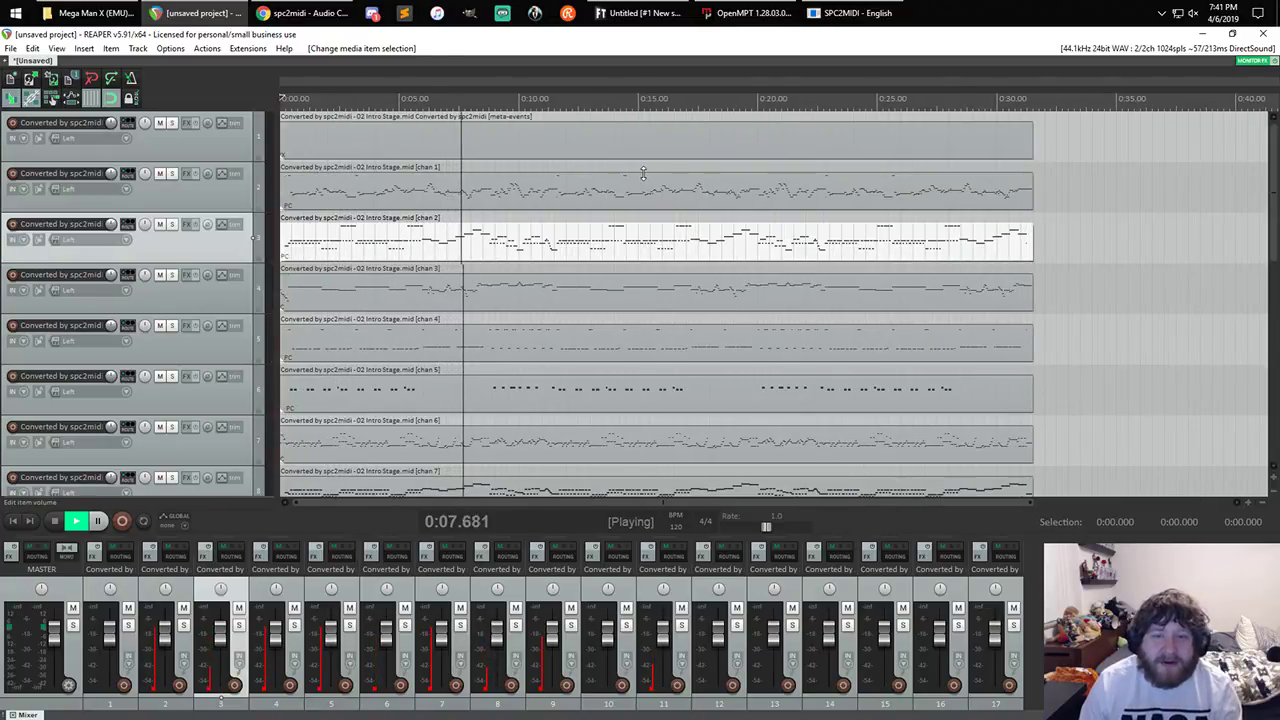
key(space)
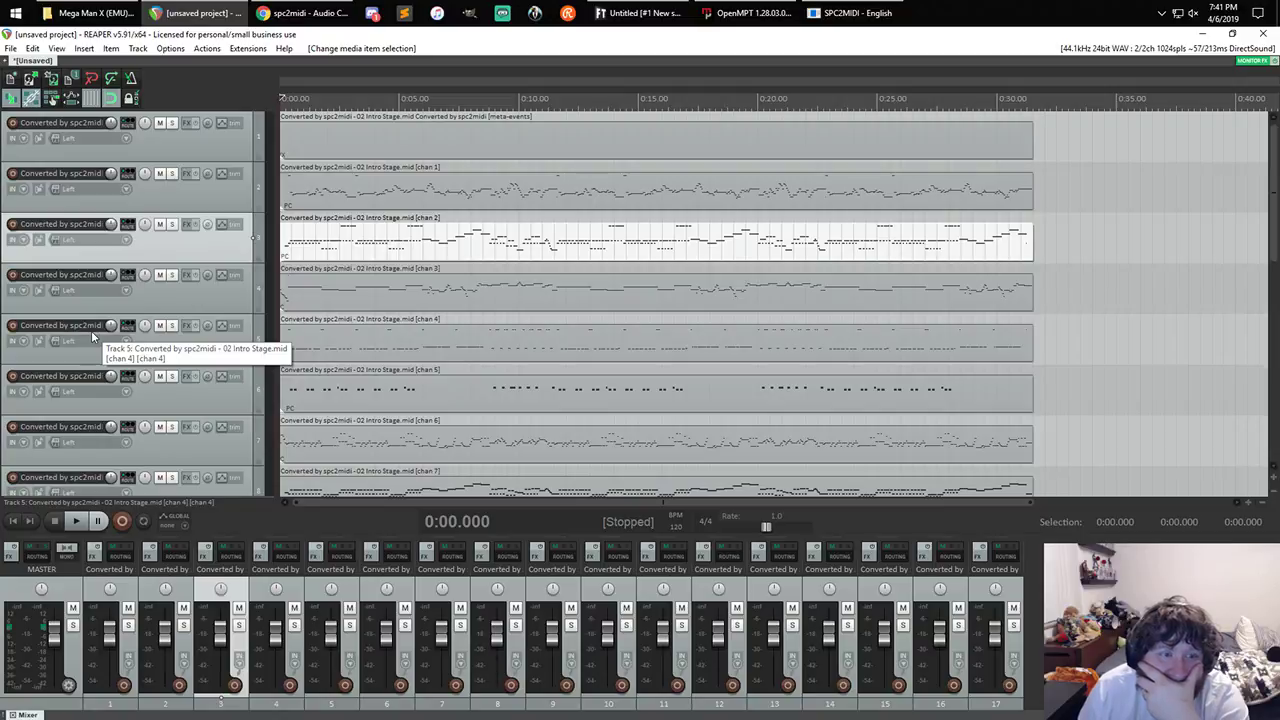
- Switch to Chrome, search Google for "mega man x soundfont" and open the Mega Man X Soundfont page on Musical Artifacts
click(338, 13)
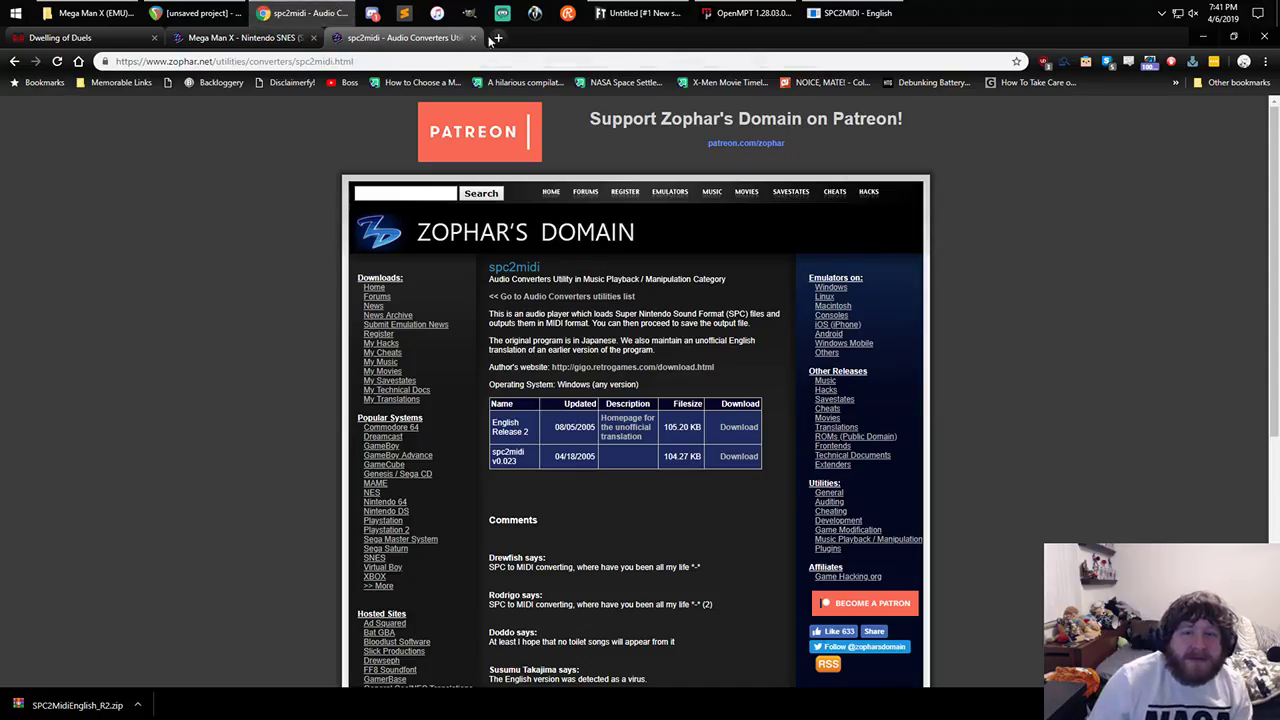
click(499, 63)
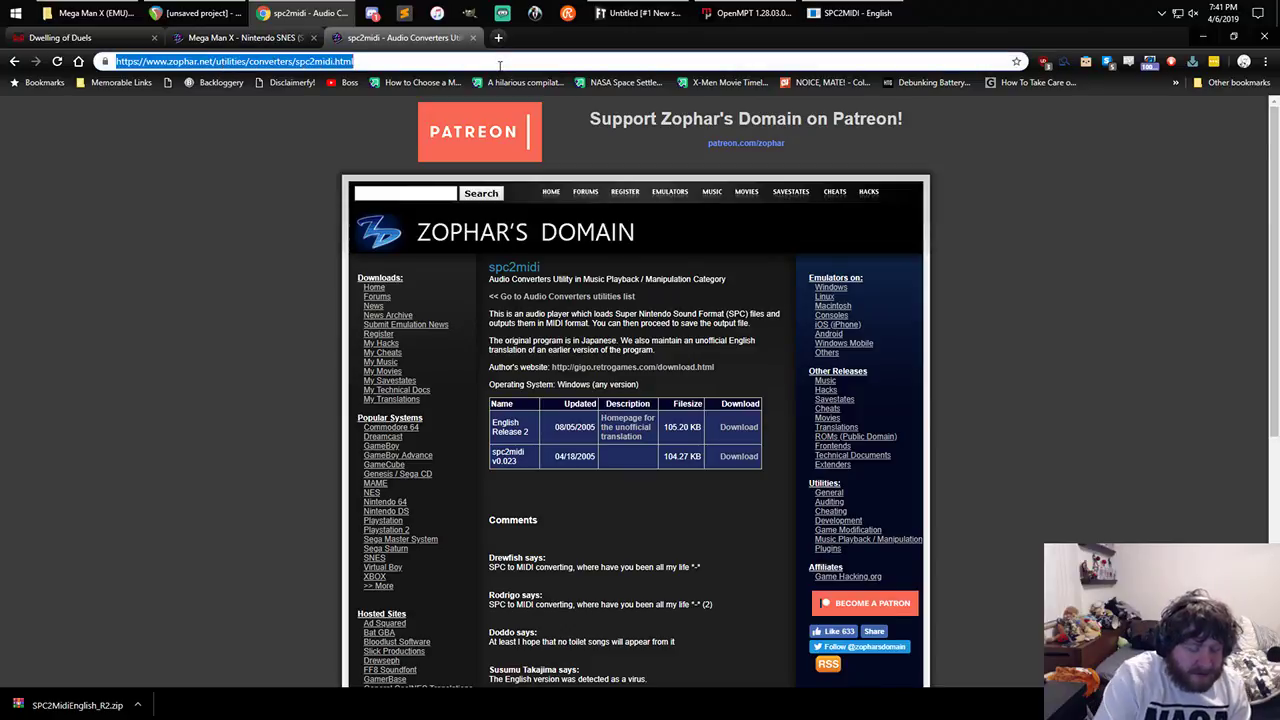
text(mega man x )
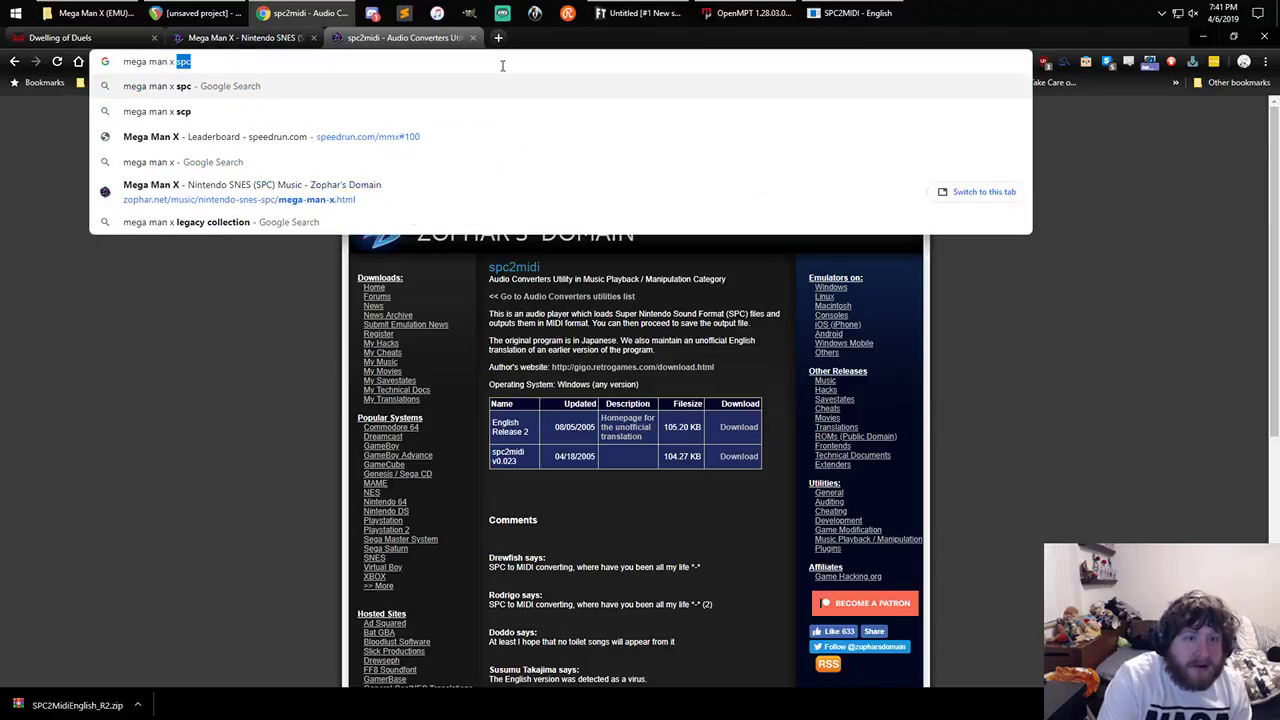
text(soundfont)
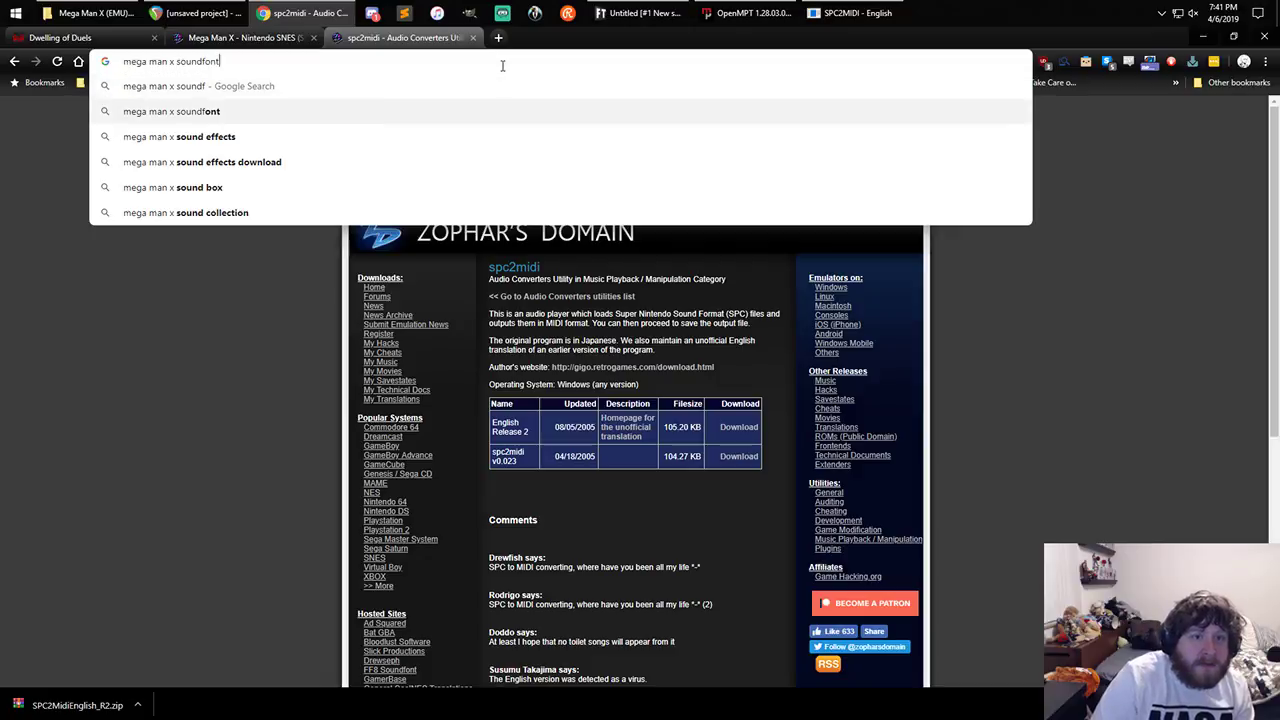
key(Return)
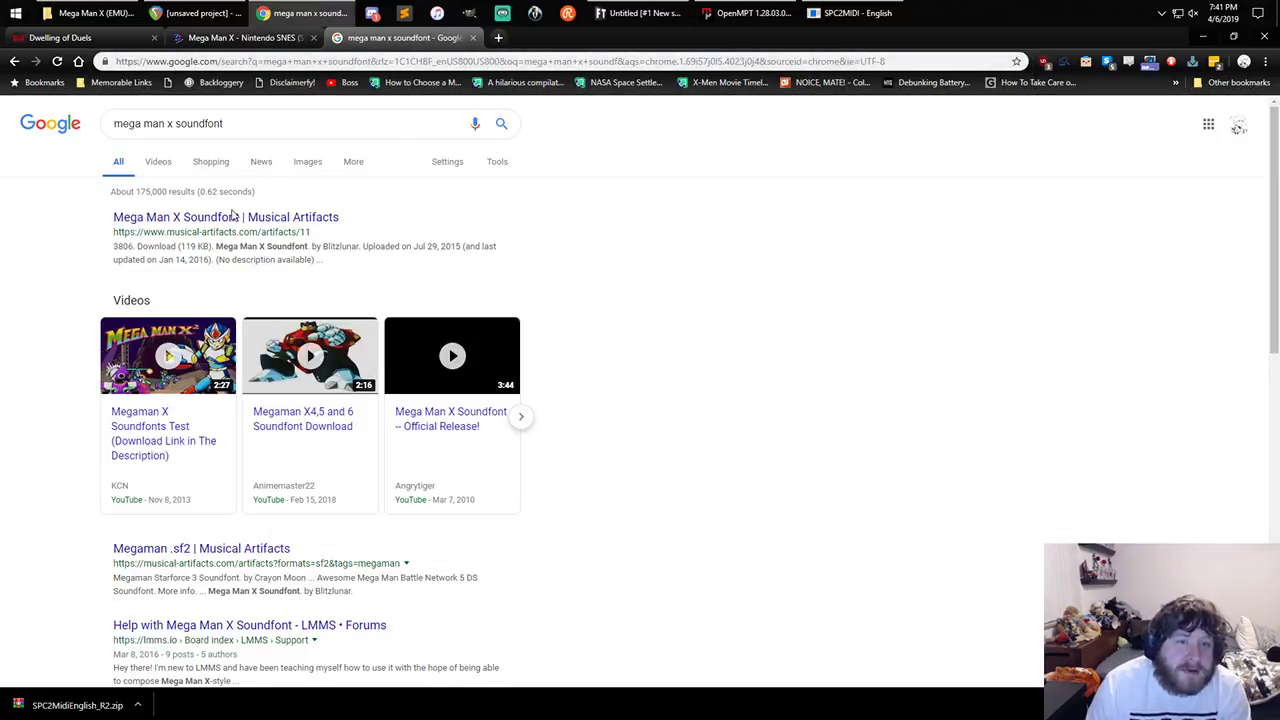
click(235, 221)
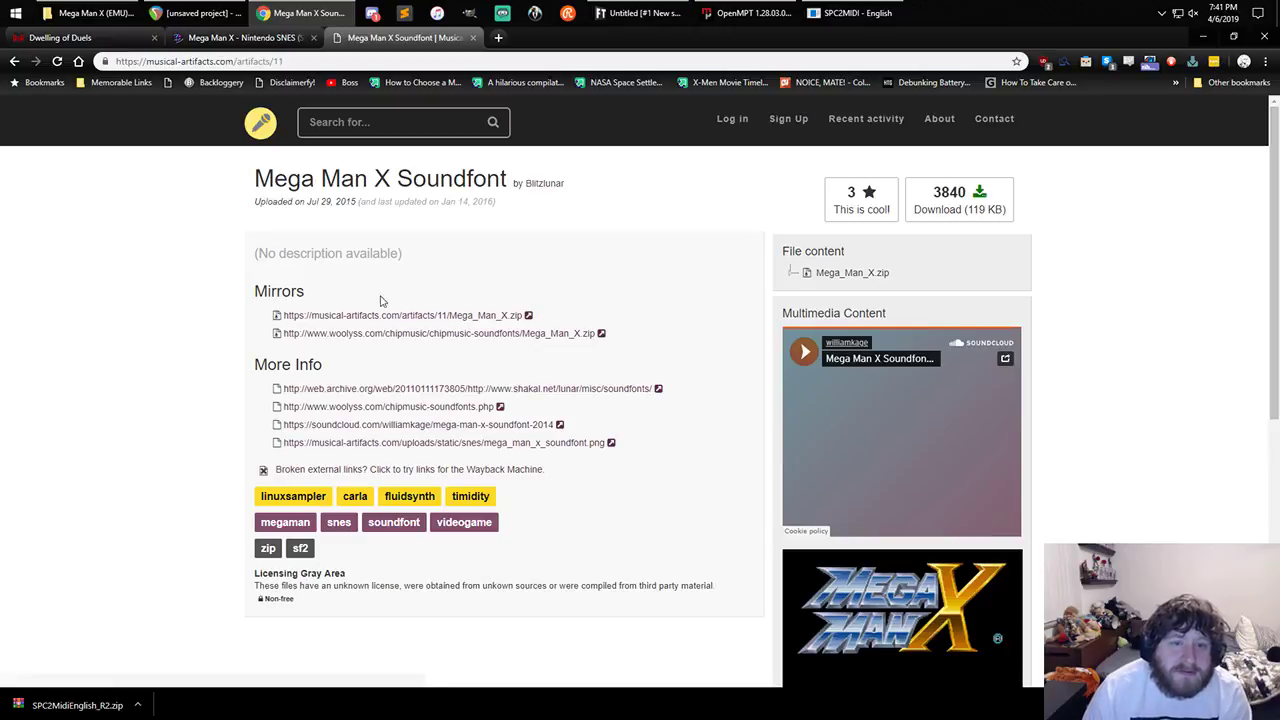
- Download Mega_Man_X.zip from the musical-artifacts.com mirror and show the downloaded file in its folder
double_click(425, 320)
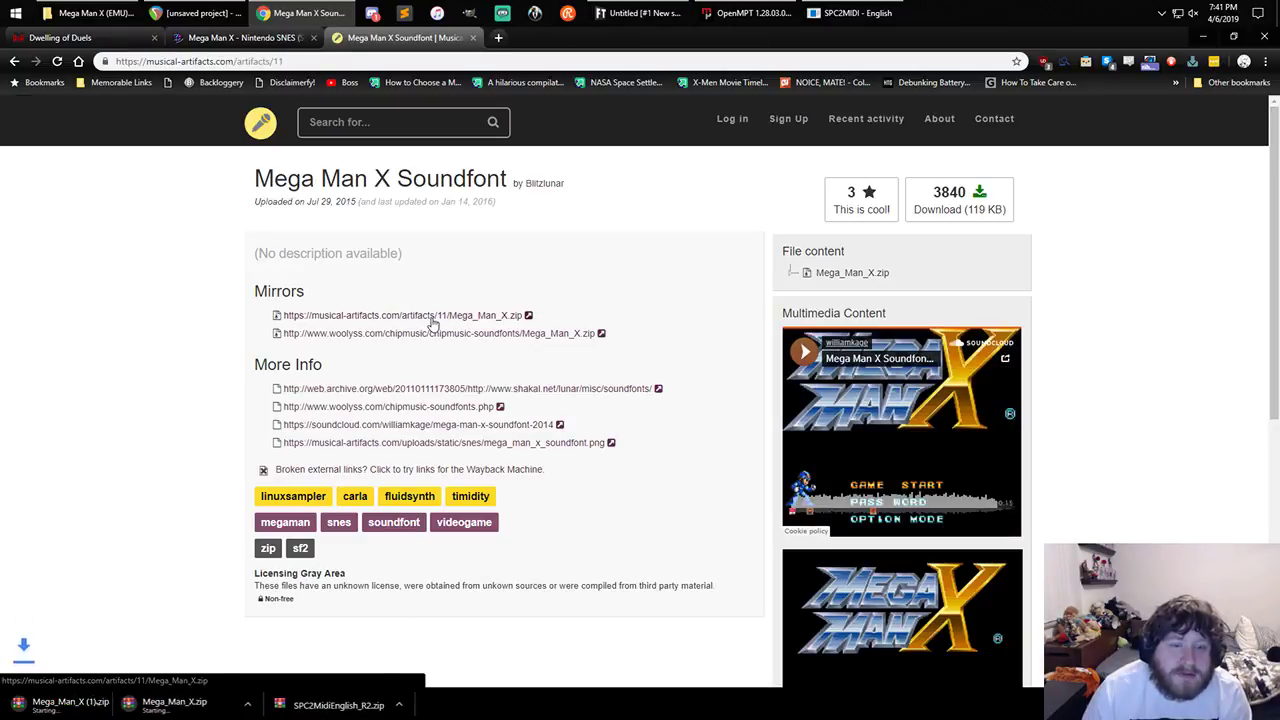
click(139, 706)
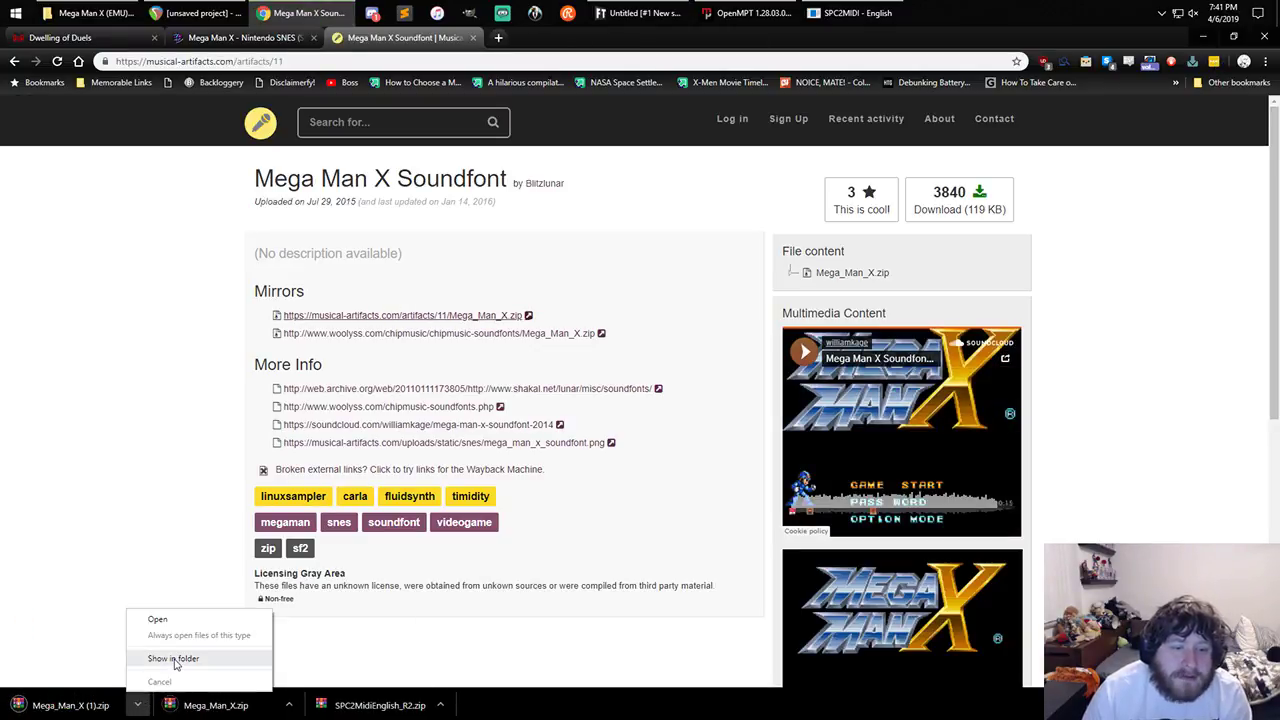
click(157, 657)
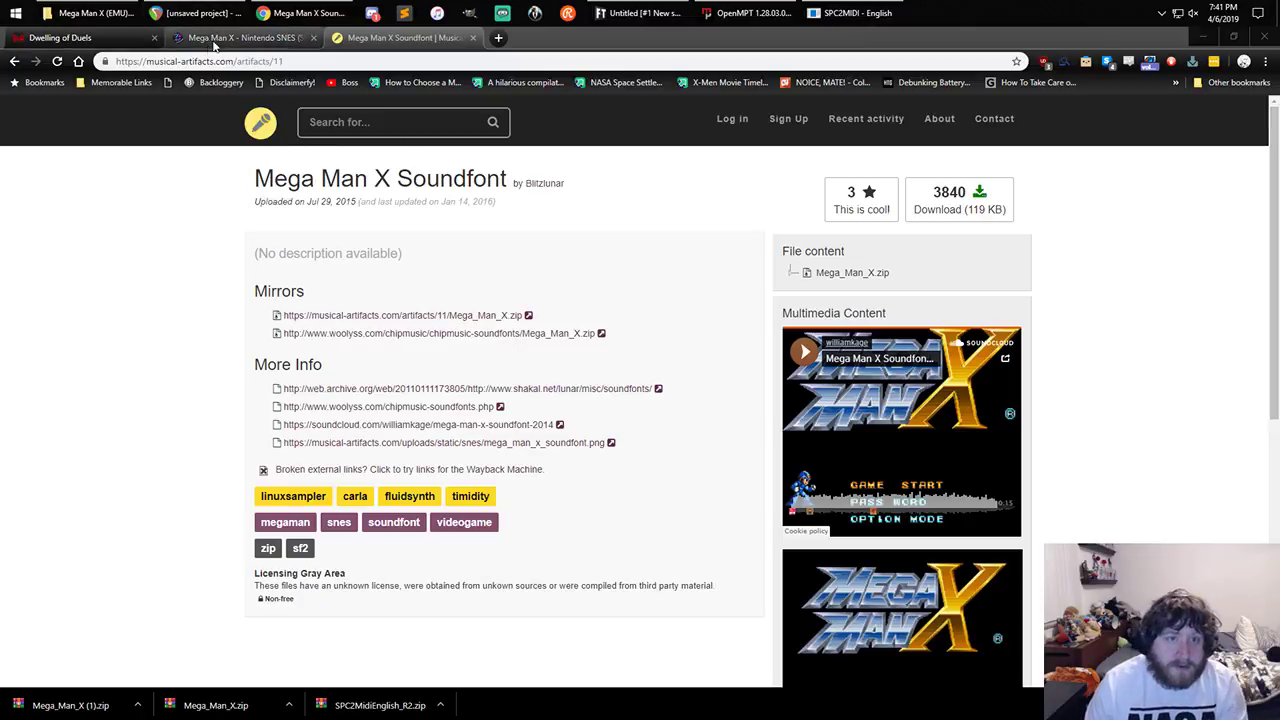
- Switch to REAPER and examine the notes on the separated channel tracks, reducing the track height to fit more of them
click(197, 13)
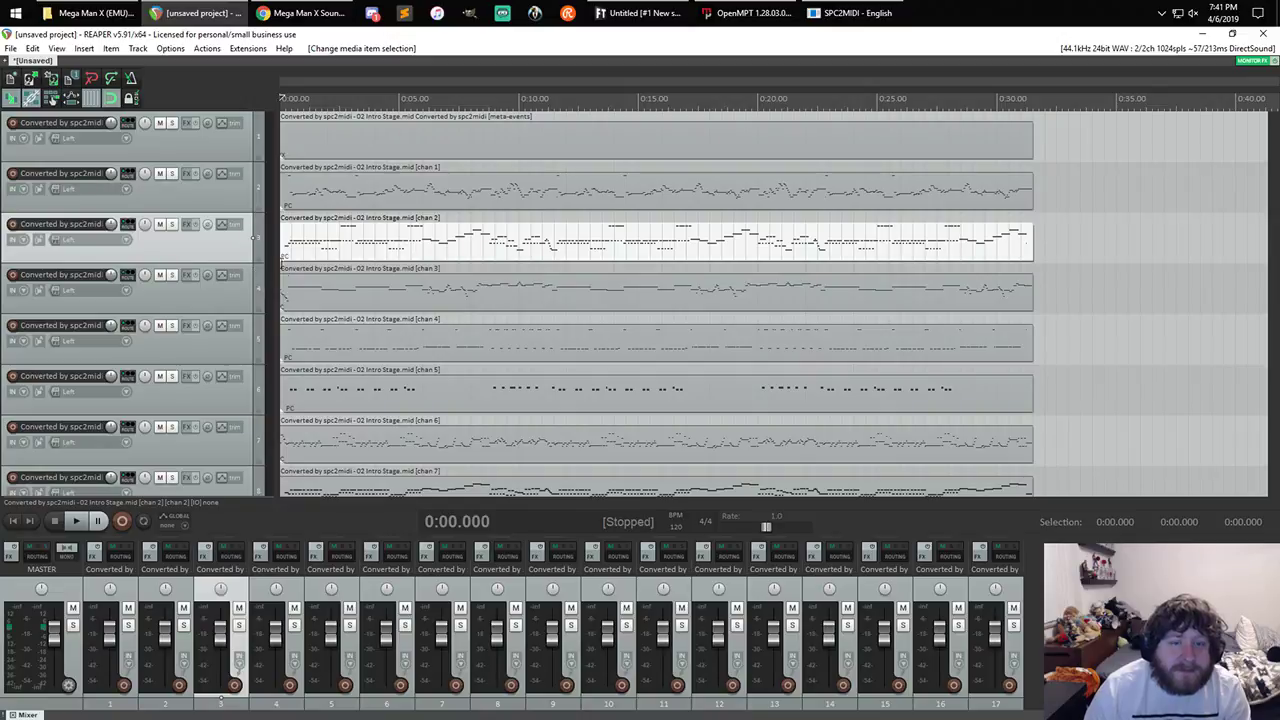
scroll(420, 268, up, 8)
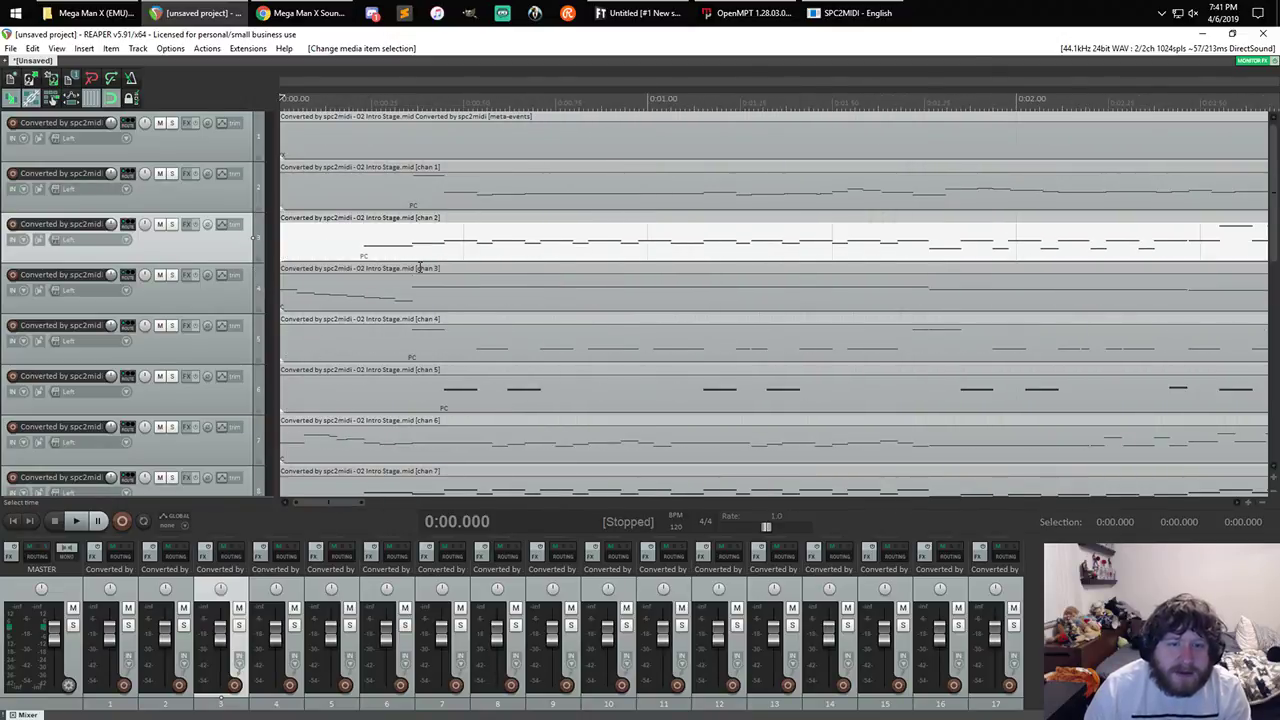
scroll(372, 272, down, 1)
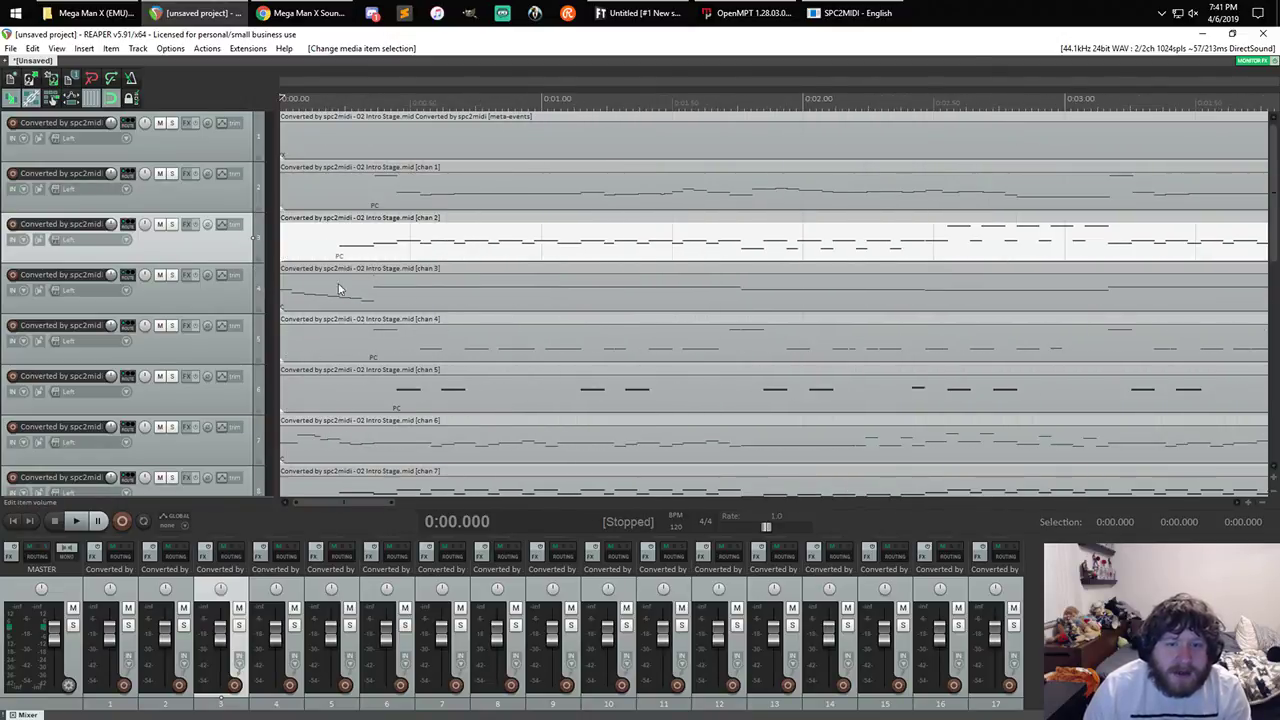
scroll(222, 210, down, 5)
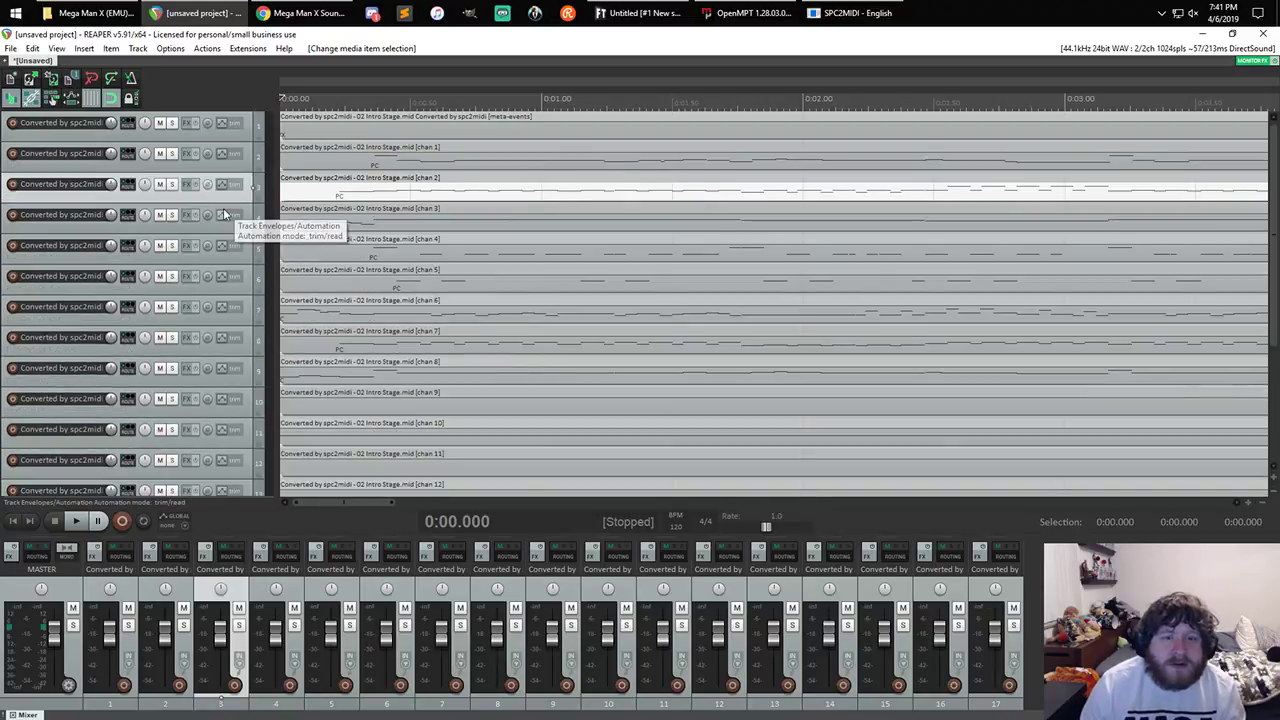
scroll(222, 215, up, 3)
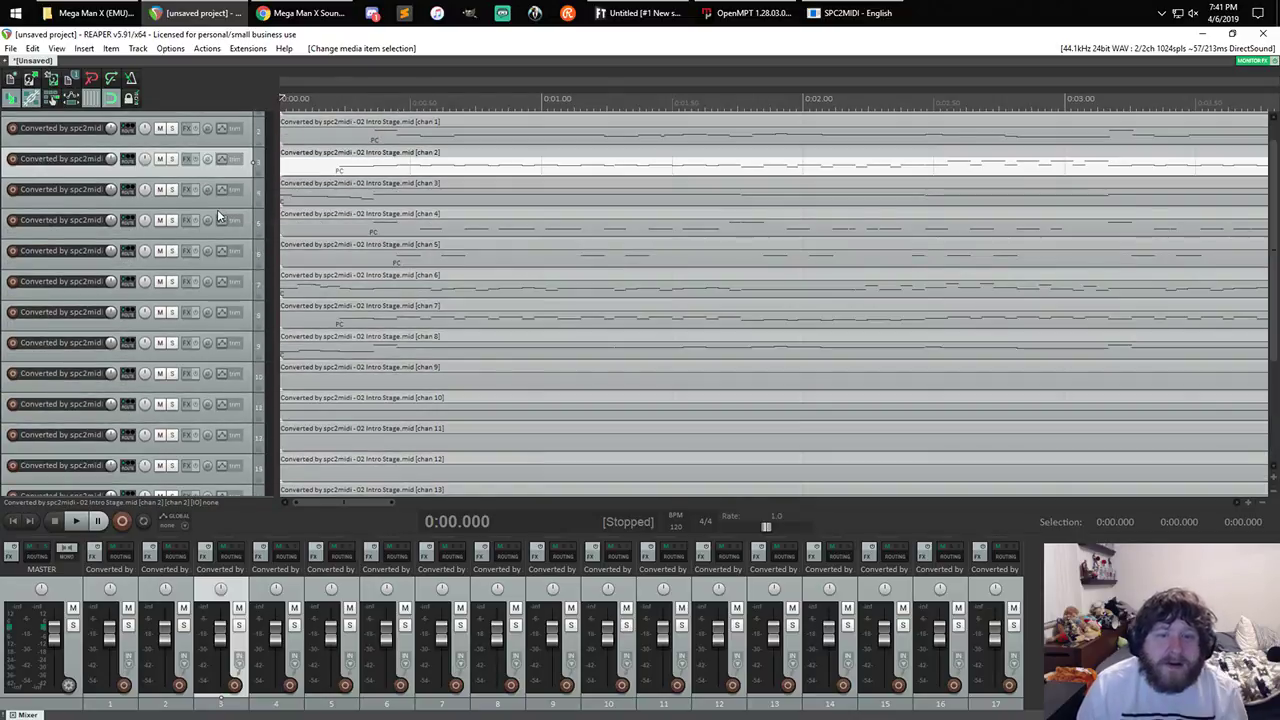
scroll(216, 200, up, 1)
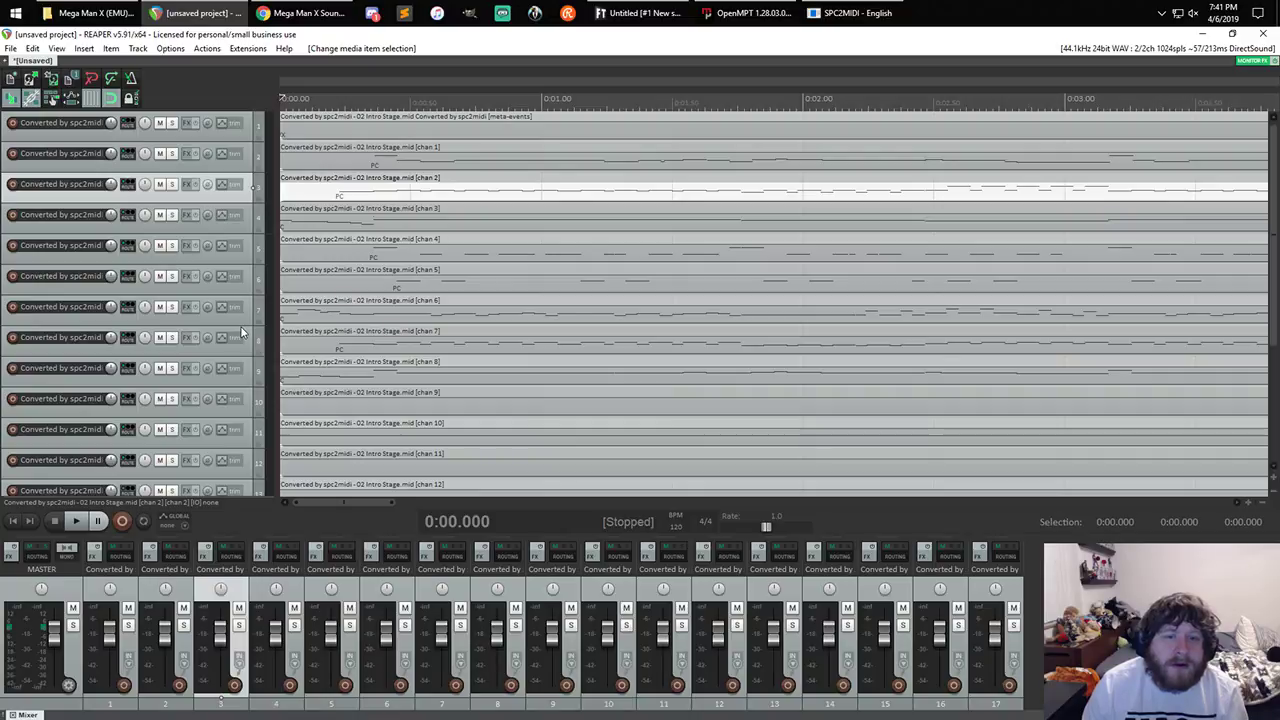
scroll(240, 332, down, 1)
scroll(240, 328, up, 1)
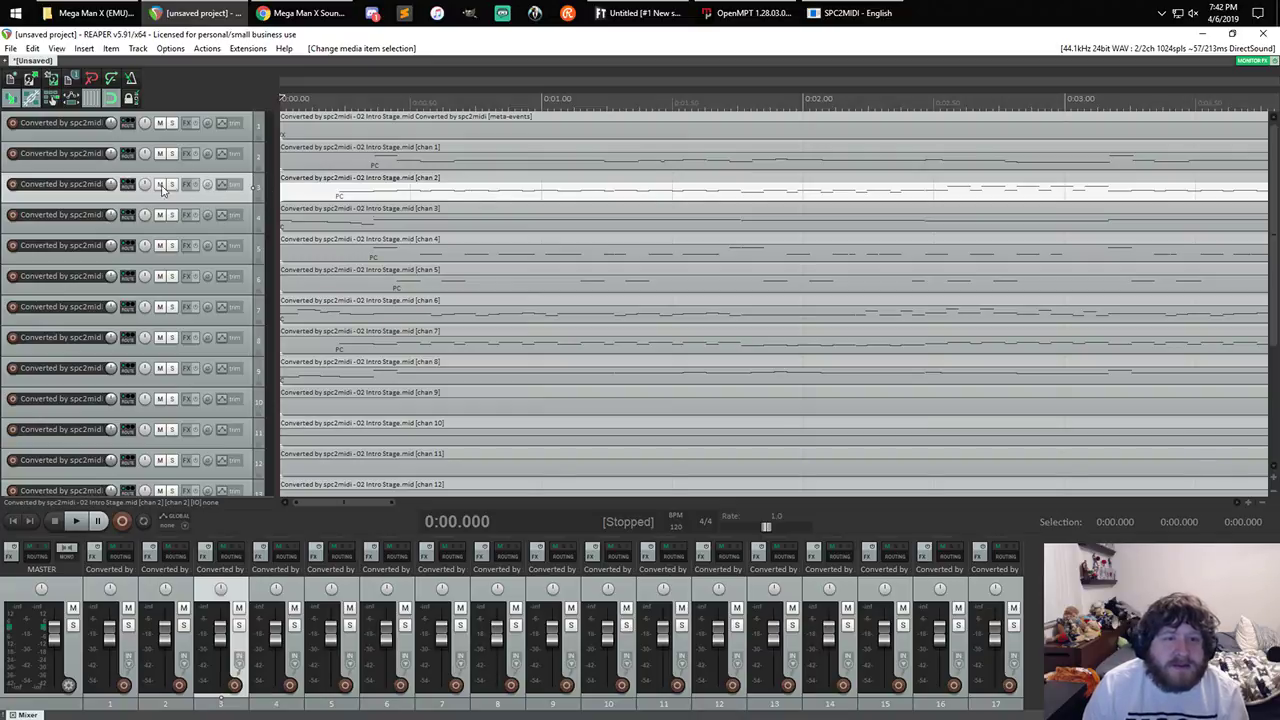
- Rename track 3, which holds MIDI channel 2, as "\Lead?"
text(zLe)
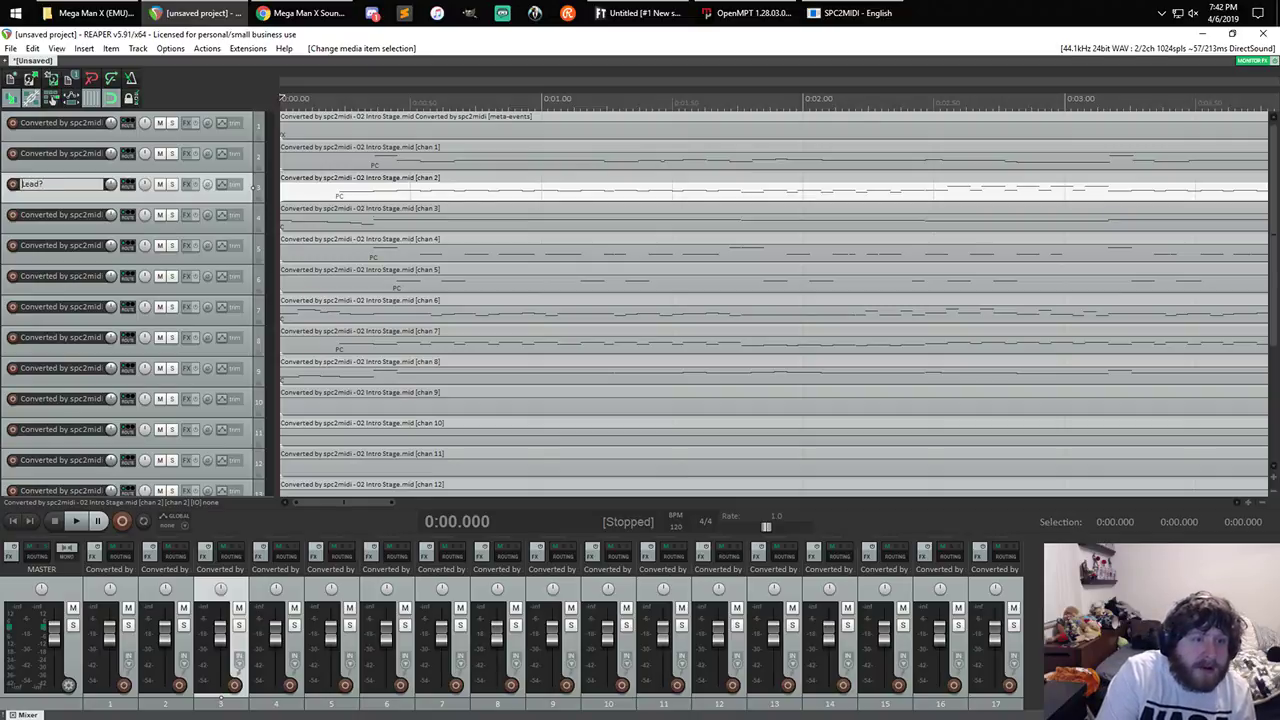
text(ad?)
key(Return)
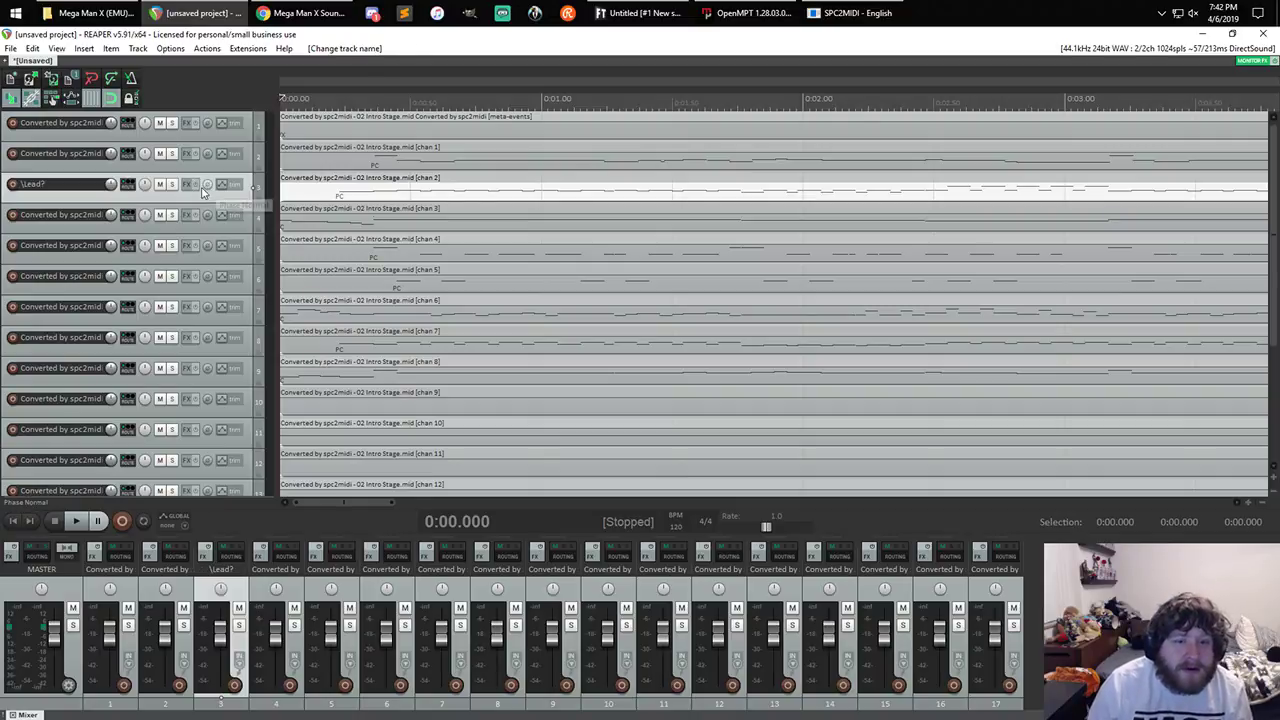
- Select the time range from 0:00 to 0:03, start playback and turn on repeat to loop it
drag(288, 102, 1066, 104)
key(space)
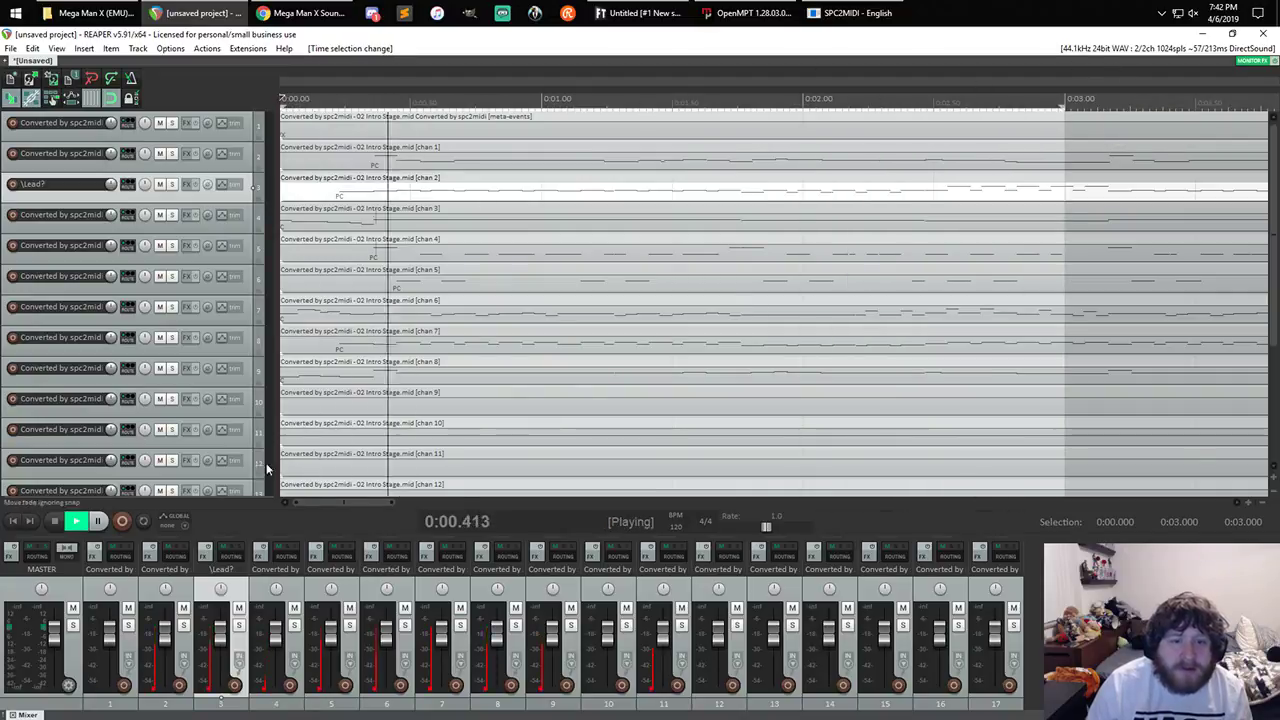
click(143, 521)
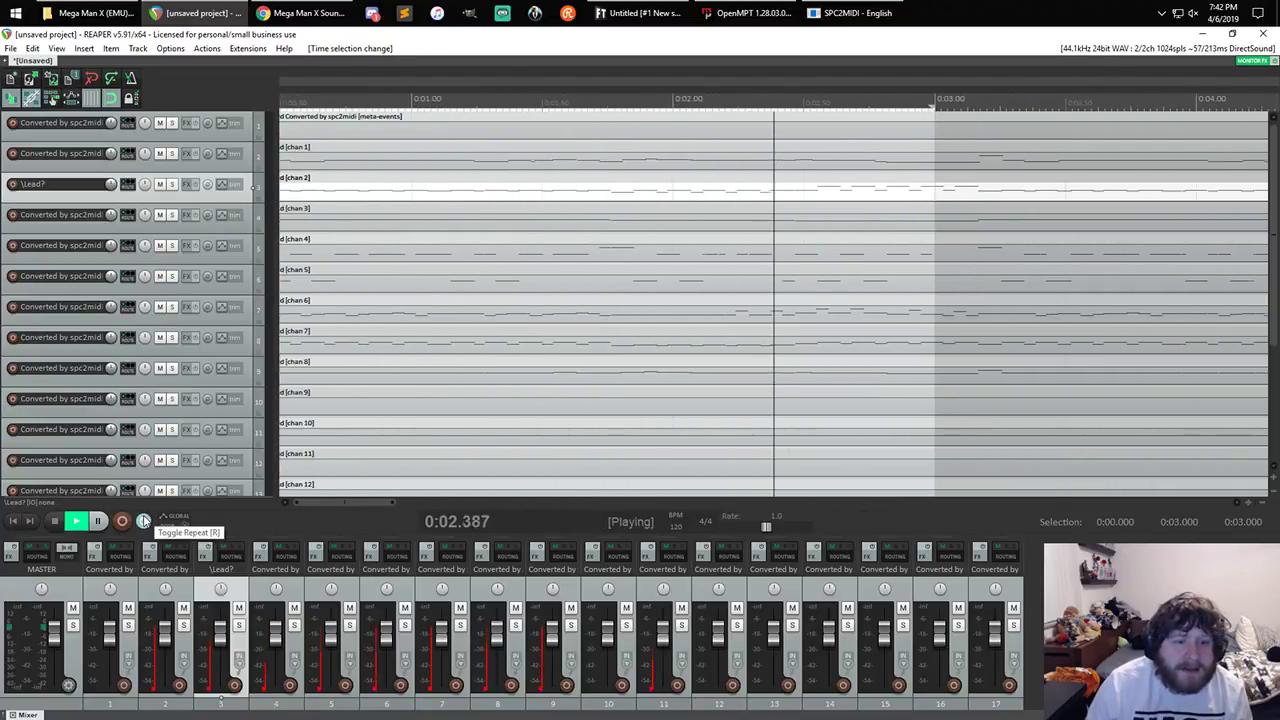
- Add the VSTi sforzando (Plogue Art et Technologie, Inc) to the "\Lead?" track and show its effects settings
click(188, 185)
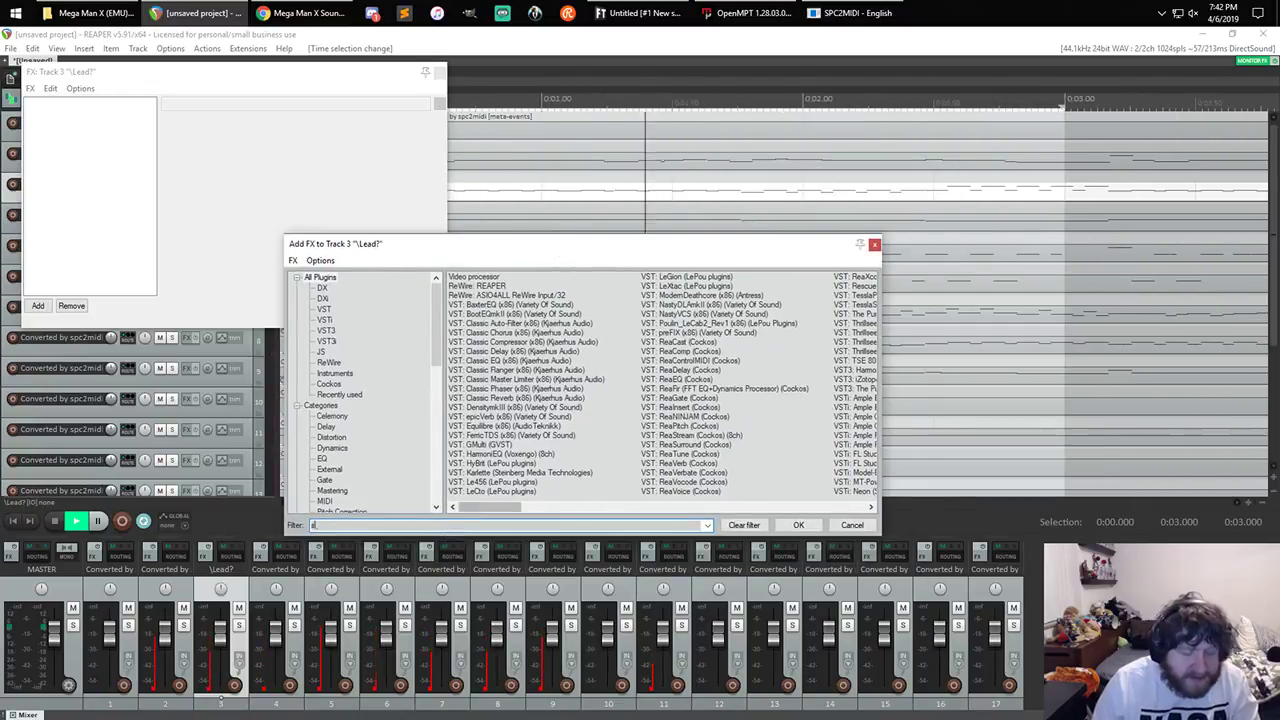
text(sf)
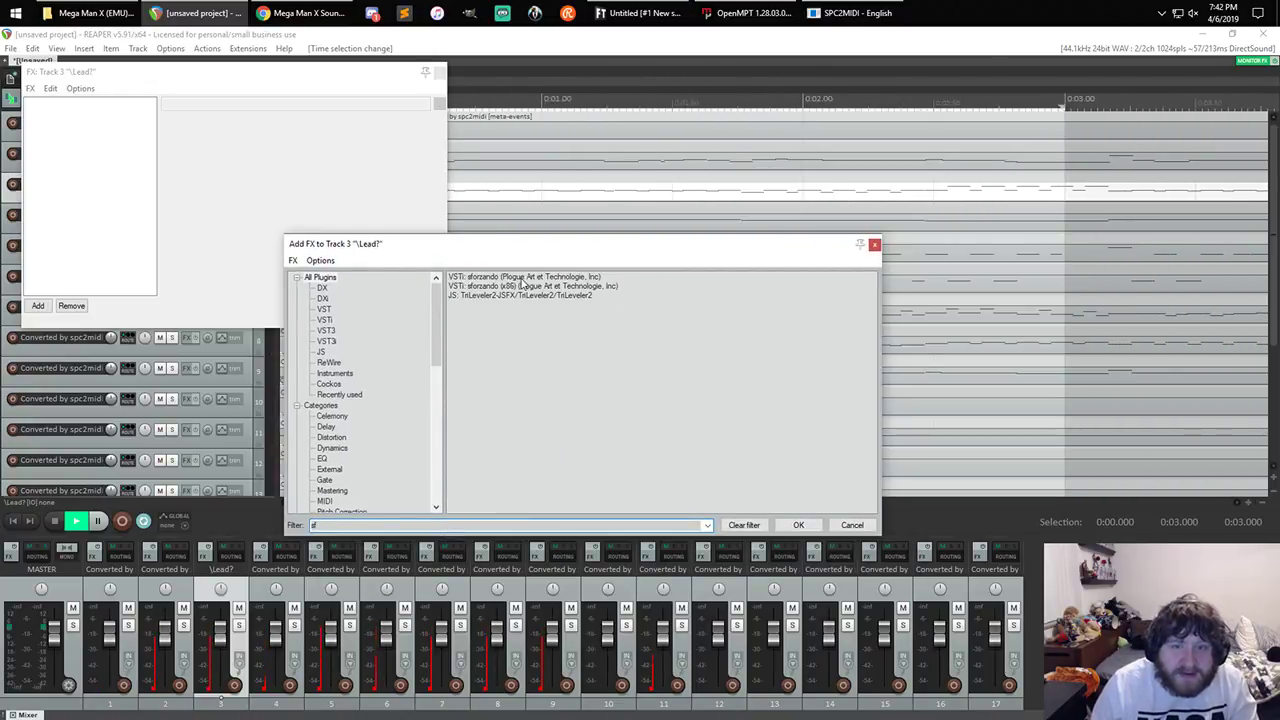
double_click(525, 277)
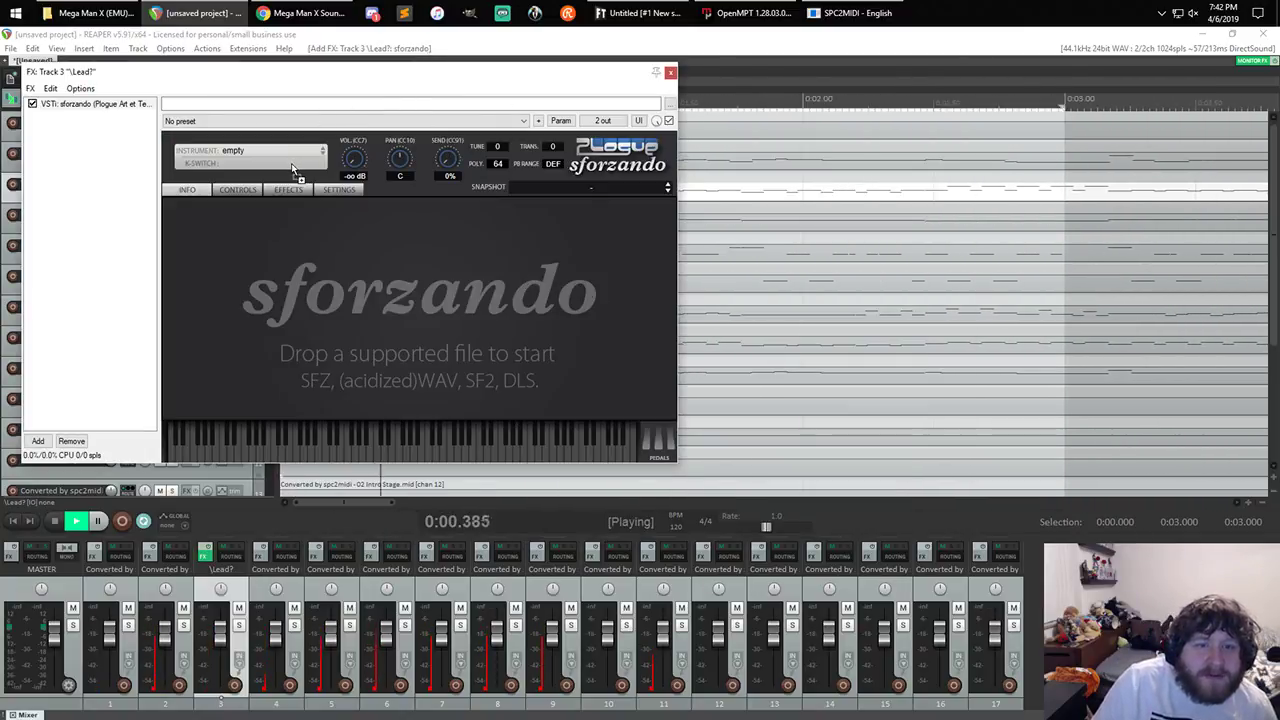
click(289, 189)
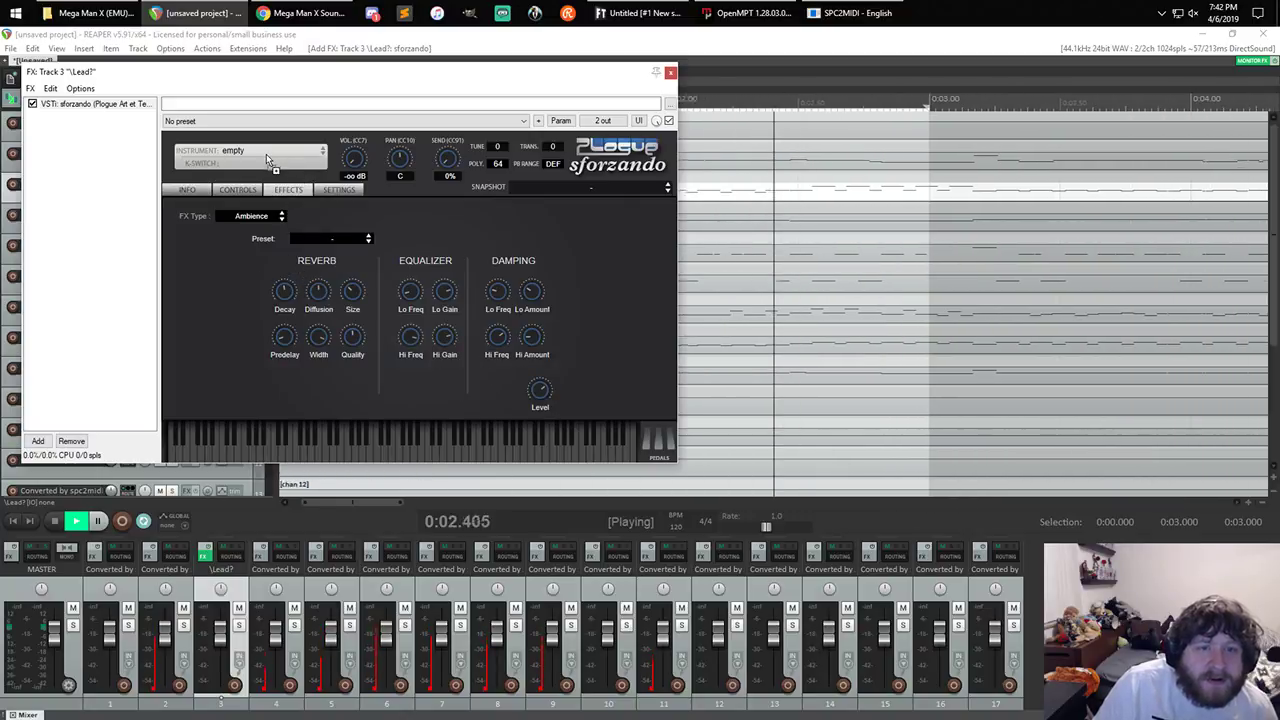
- Load the Mega Man X soundfont with 011_MMX_Vibraphone into sforzando on the "\Lead?" track and lower the system volume to 30
click(266, 154)
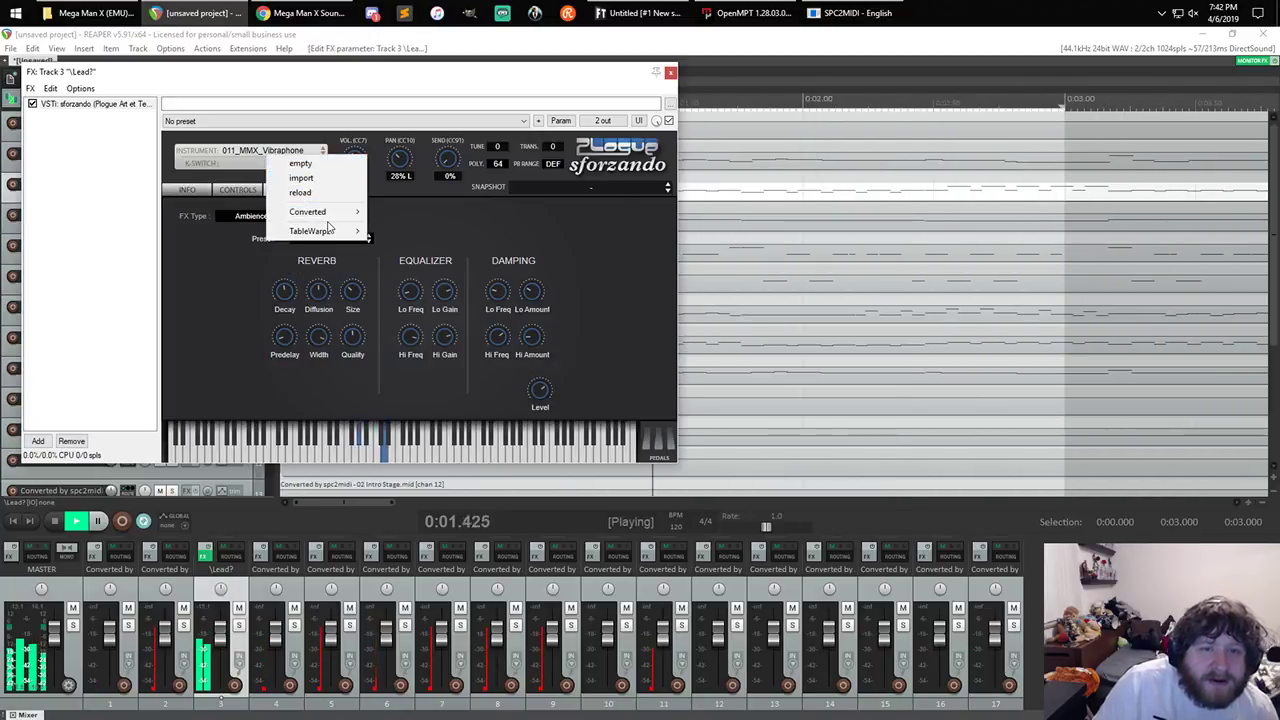
mouse_move(362, 214)
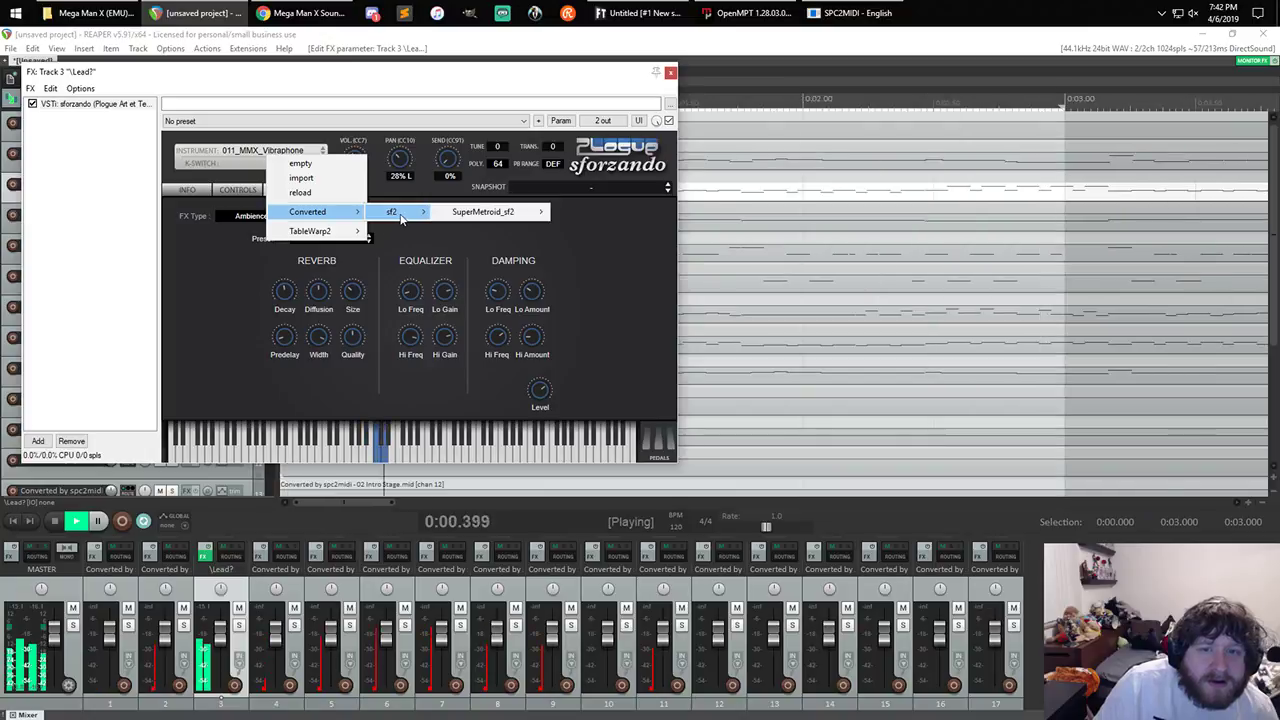
click(285, 121)
click(285, 142)
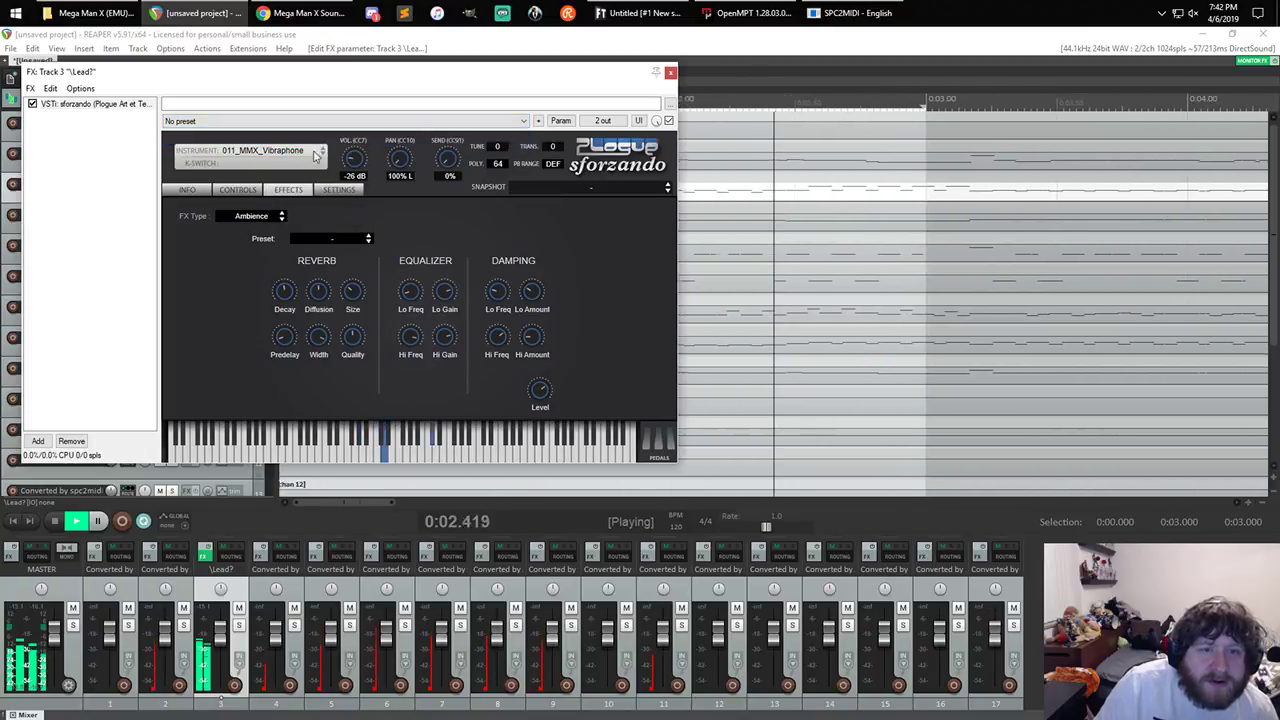
drag(370, 76, 757, 255)
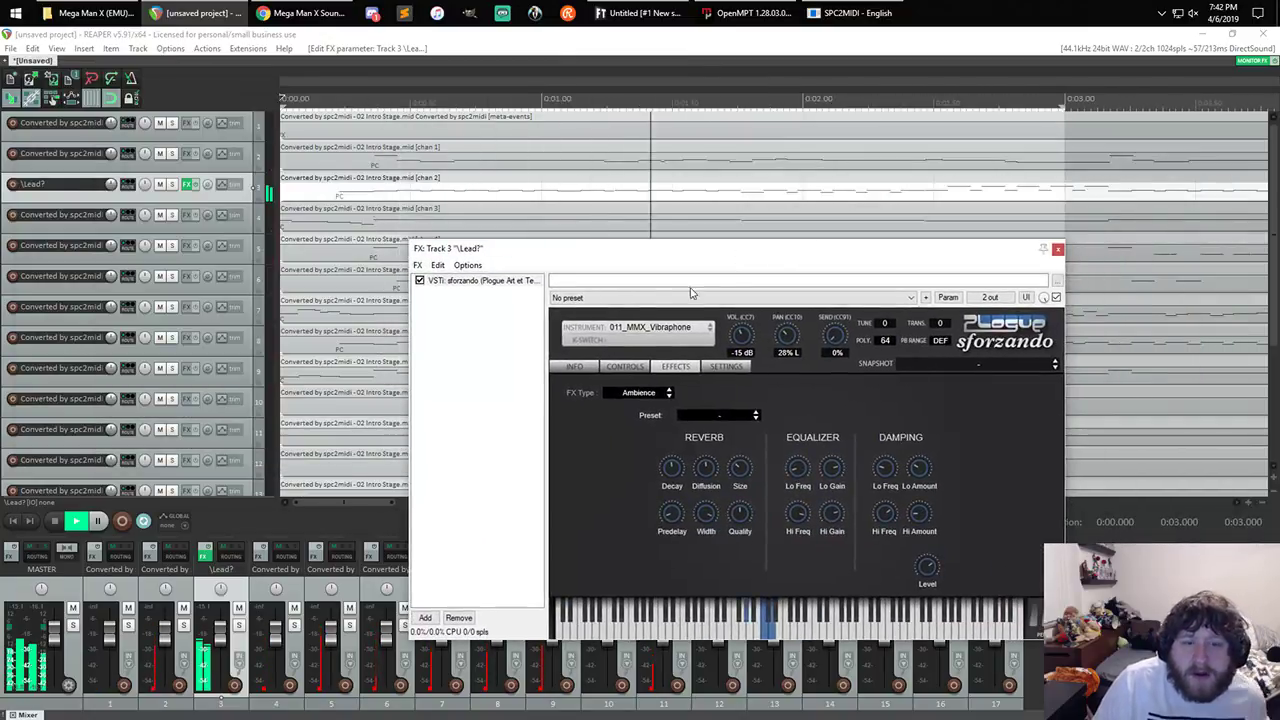
key(XF86AudioLowerVolume)
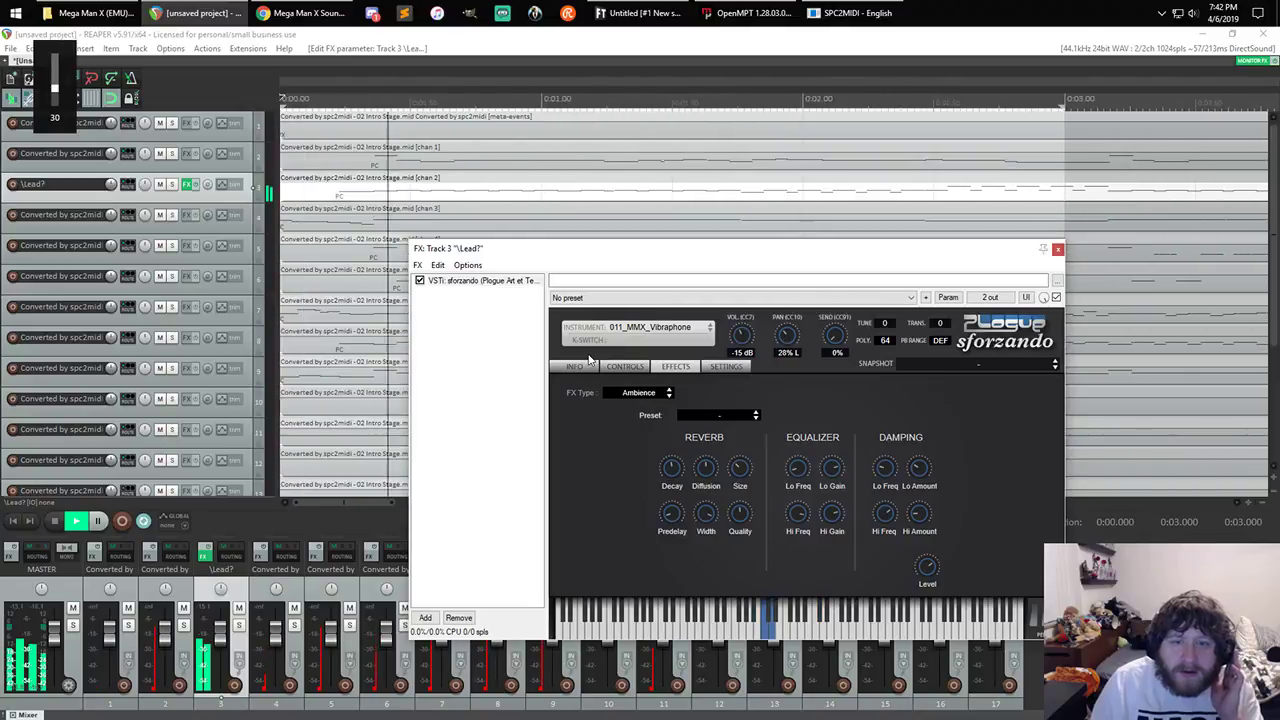
- Try the instruments 024_MMX_Acoustic_Guitar, 011_MMX_Vibraphone, 032_ZebesExplosion and 031_MysteriousTechnology in sforzando on the looping "\Lead?" track
click(709, 332)
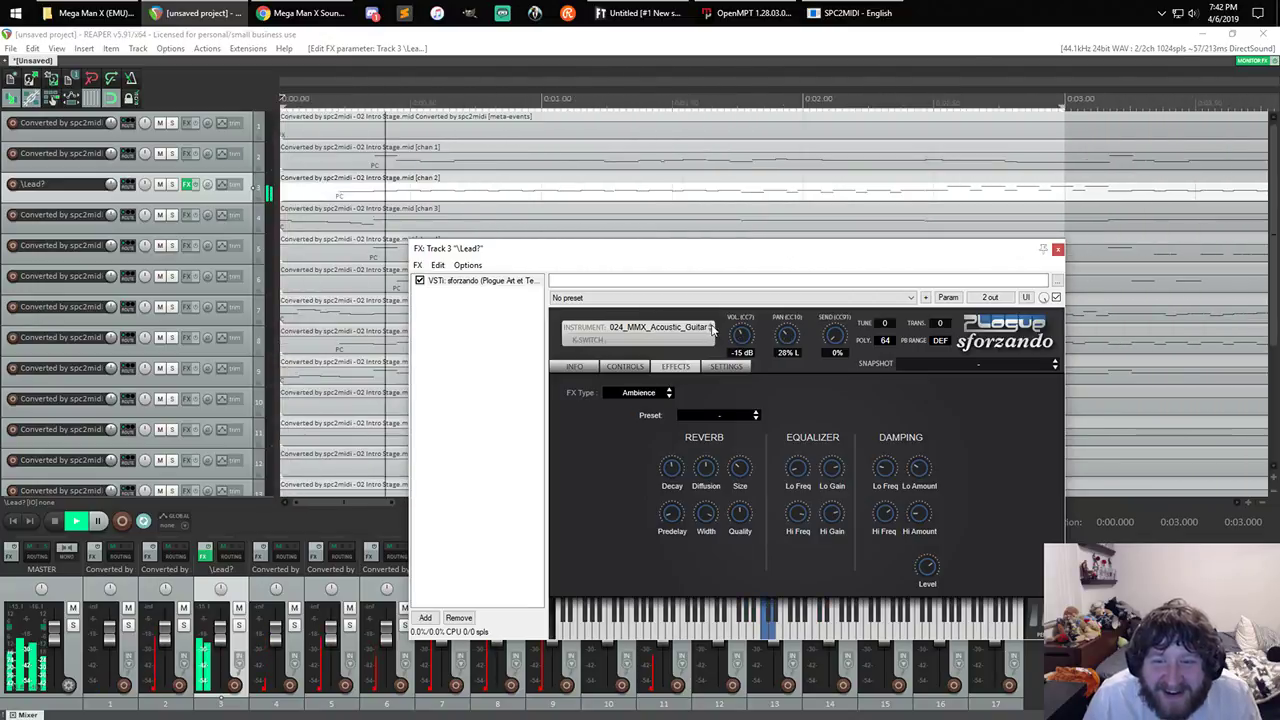
click(711, 328)
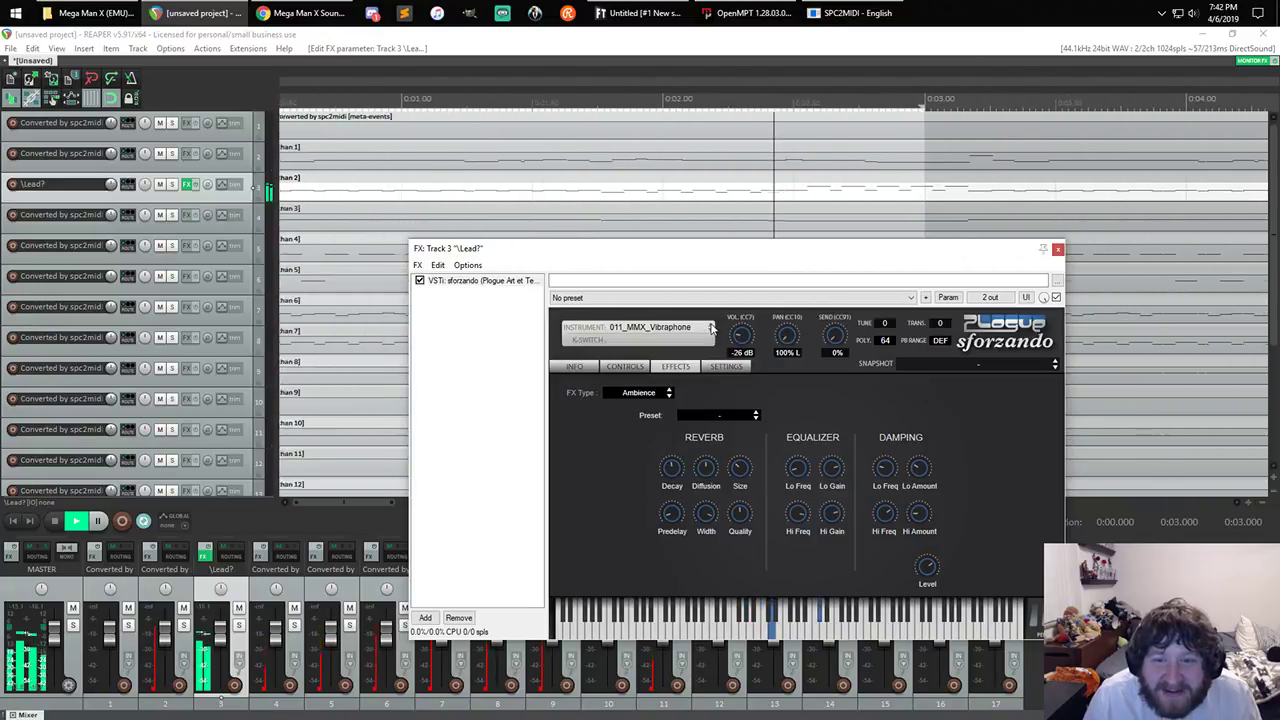
click(711, 328)
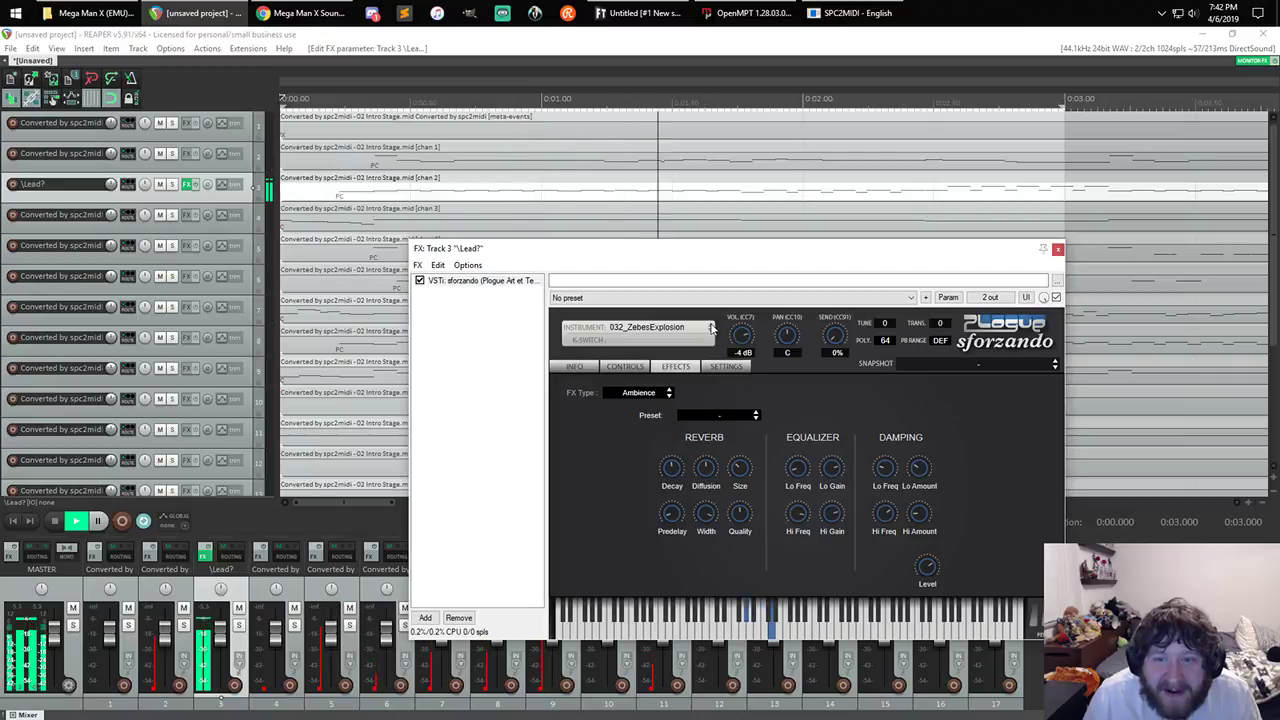
click(711, 328)
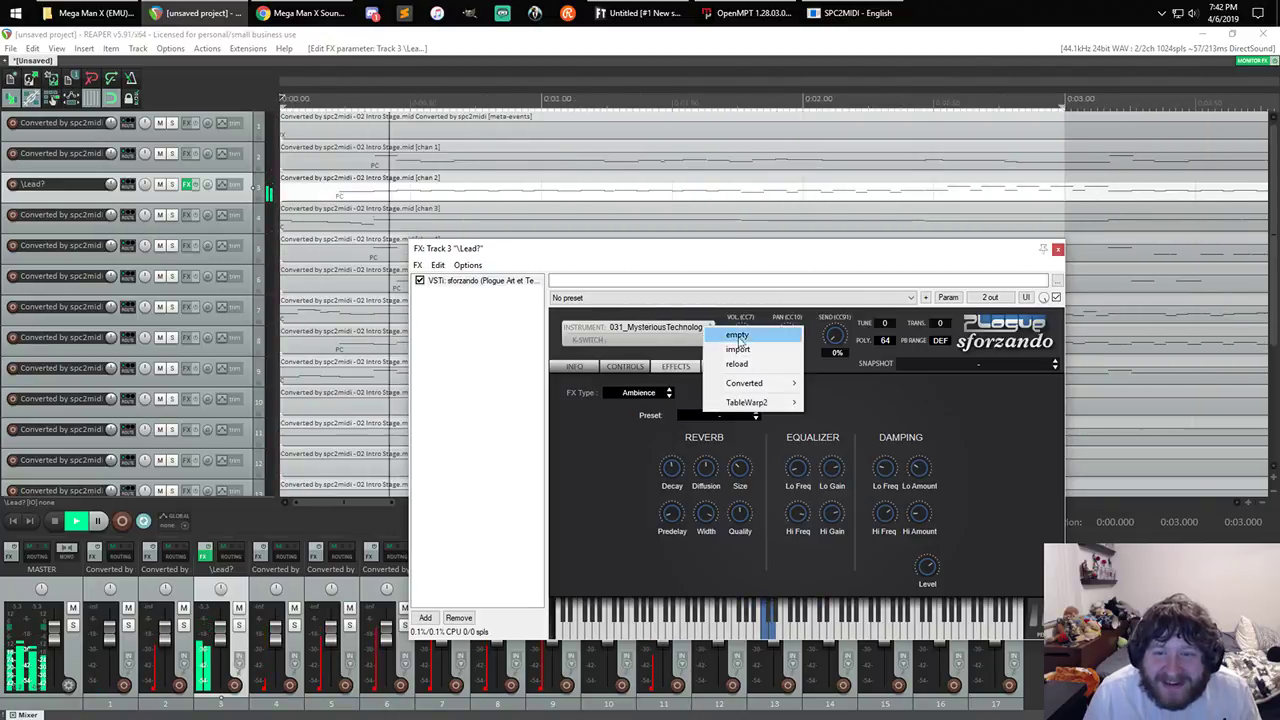
- Load 030_MMX_Distorted_Guitar from the converted Mega_Man_X_sf2 bank 000 into sforzando and close the "\Lead?" track's FX window
mouse_move(765, 393)
mouse_move(829, 384)
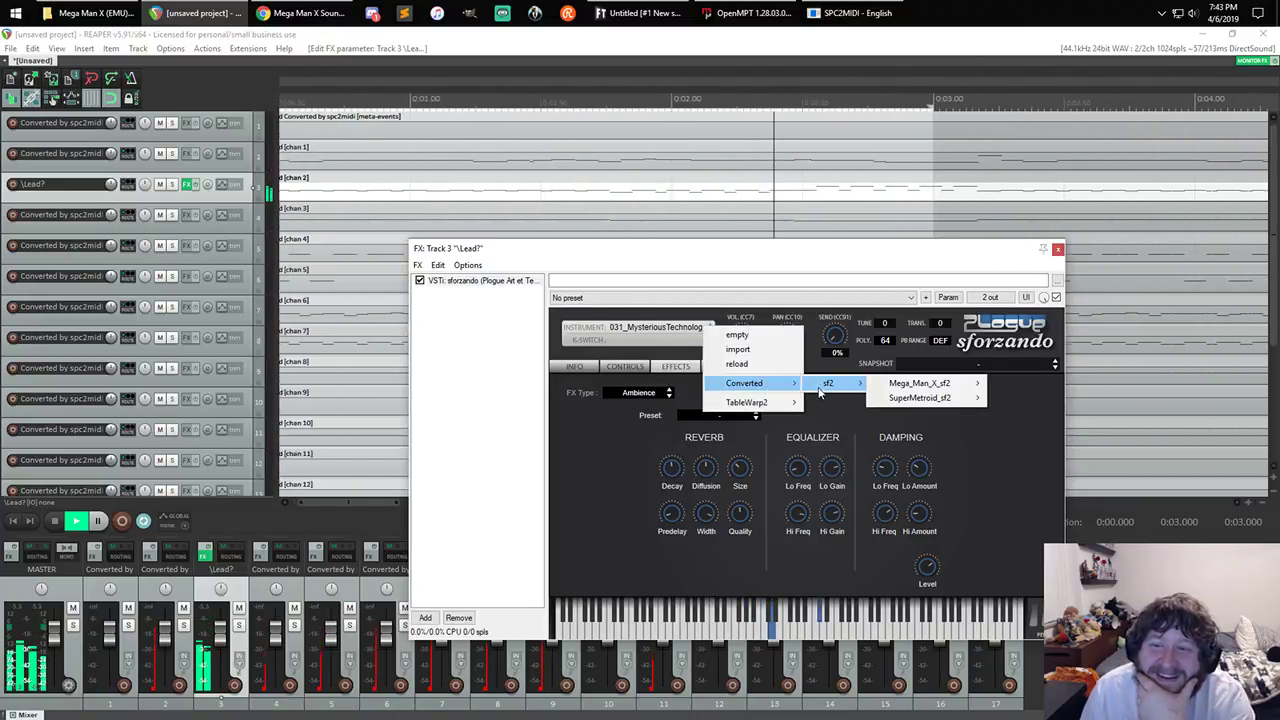
mouse_move(955, 384)
mouse_move(1010, 385)
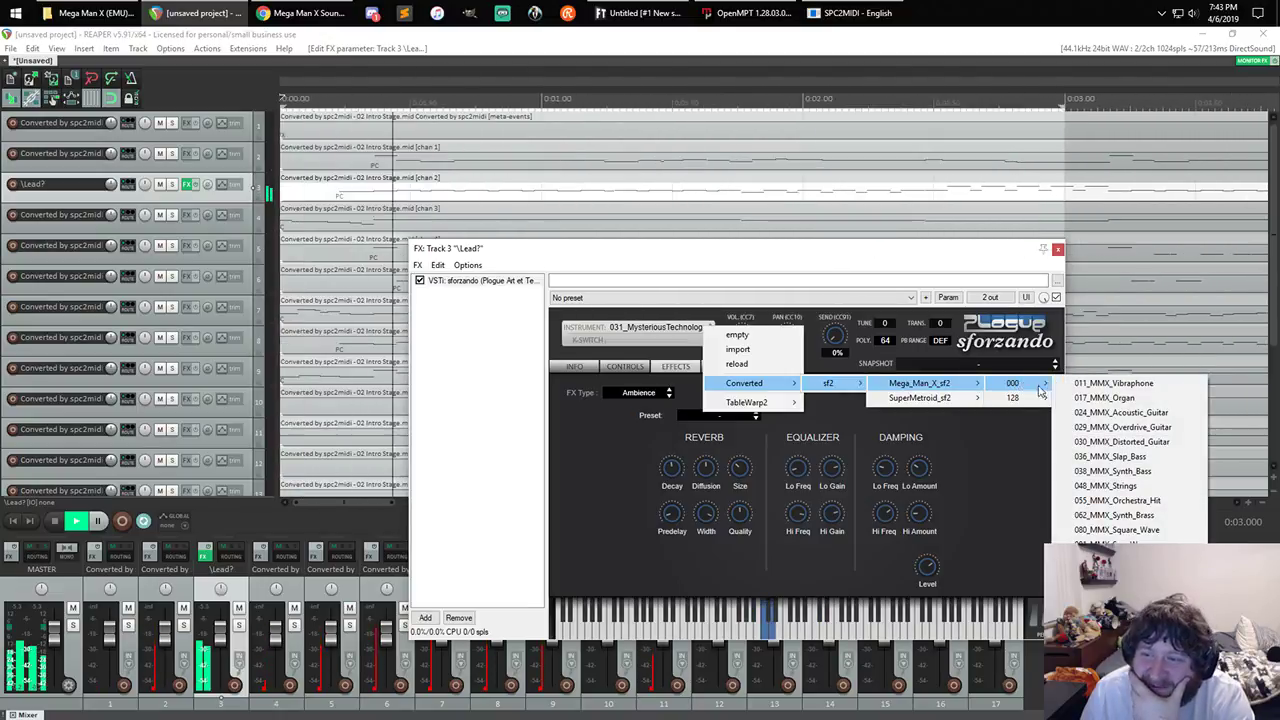
click(1121, 441)
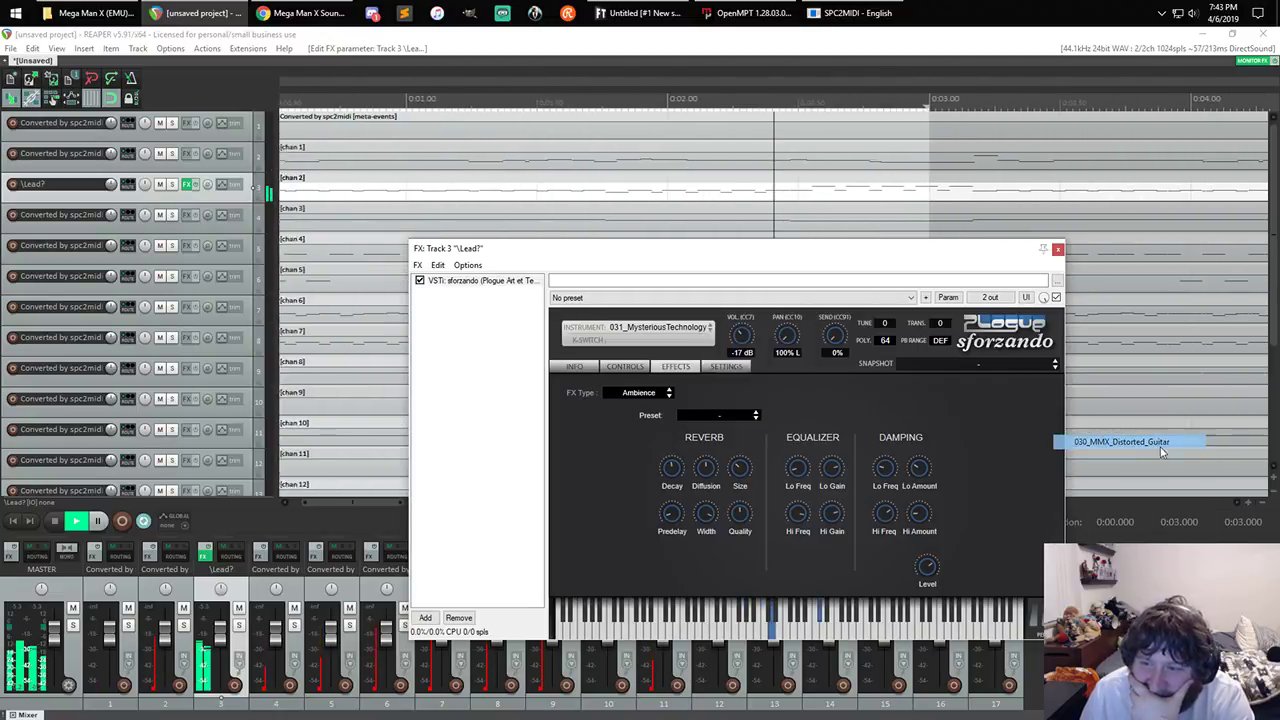
click(1058, 251)
click(1014, 243)
- Experiment with the project tempo during playback, set it to 60 BPM and stop playback after listening
scroll(840, 229, down, 5)
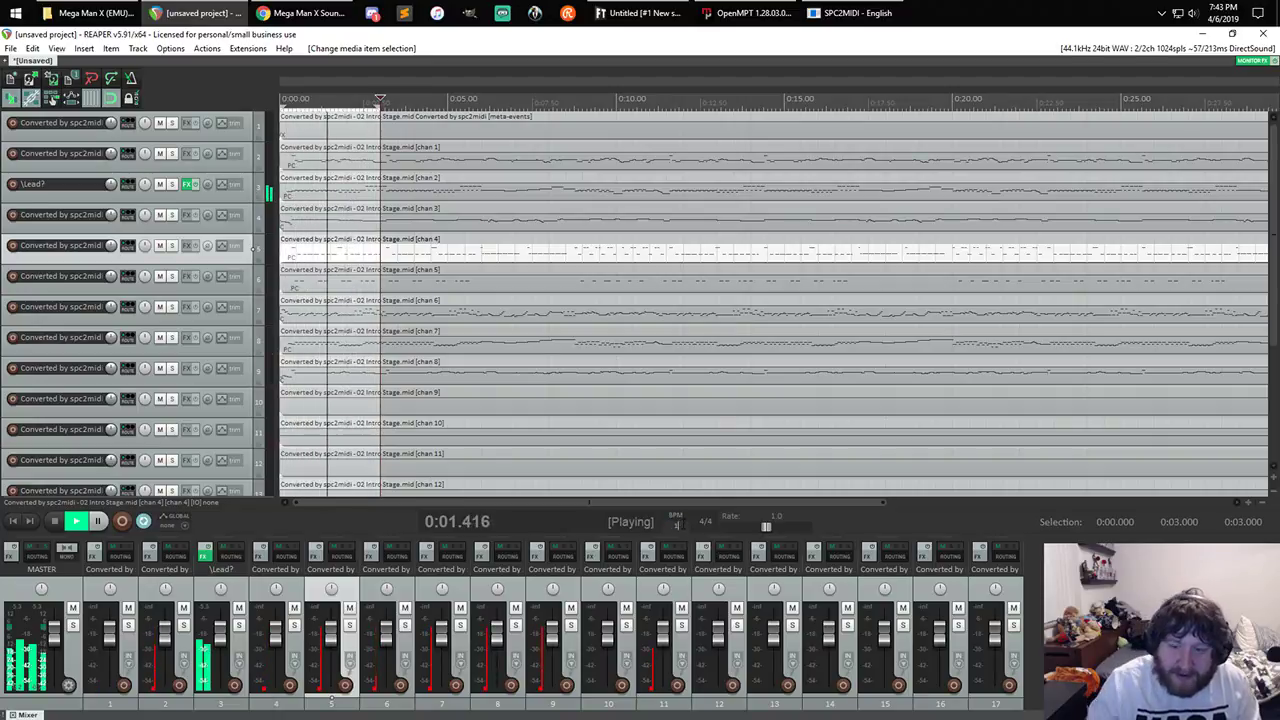
scroll(677, 510, up, 6)
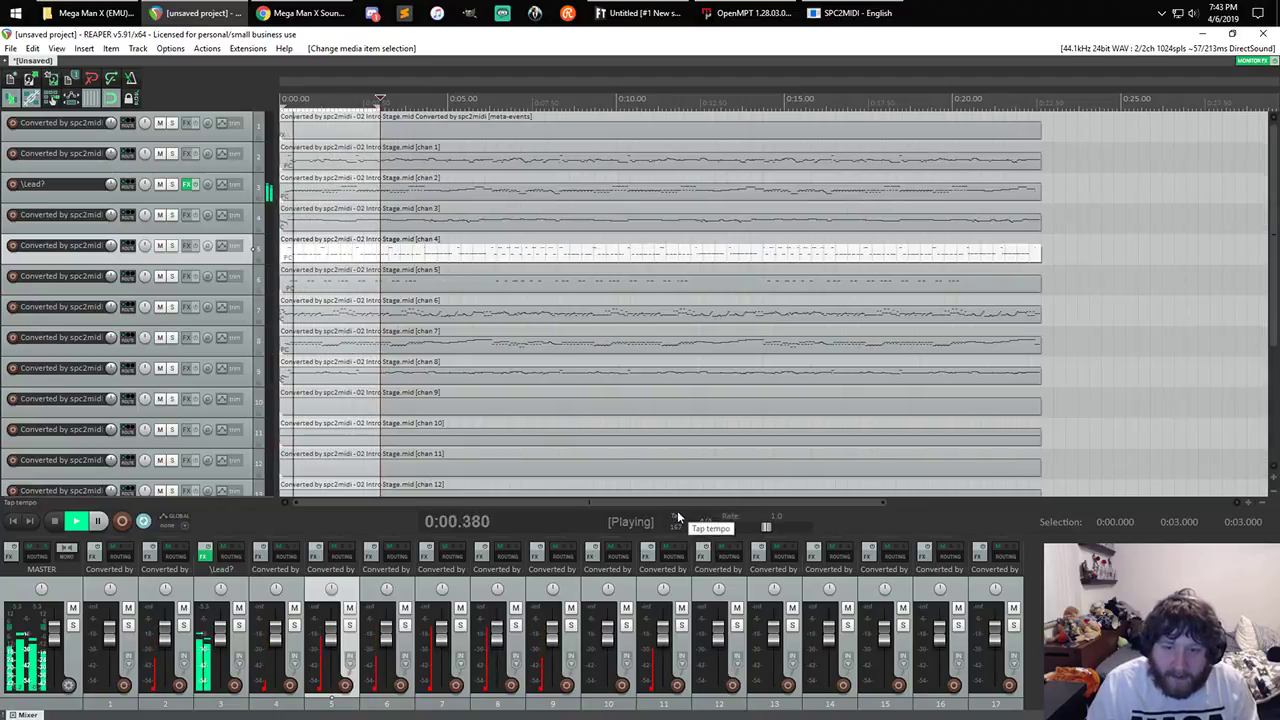
scroll(677, 515, down, 6)
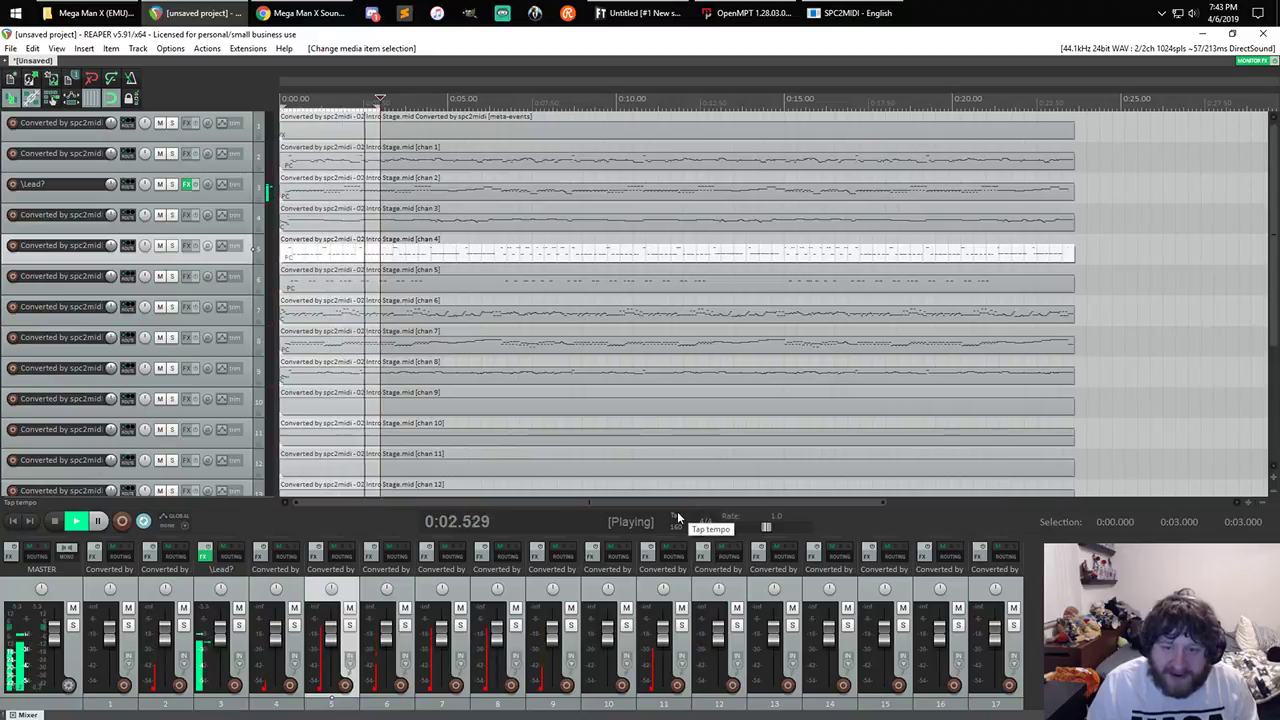
scroll(675, 527, down, 6)
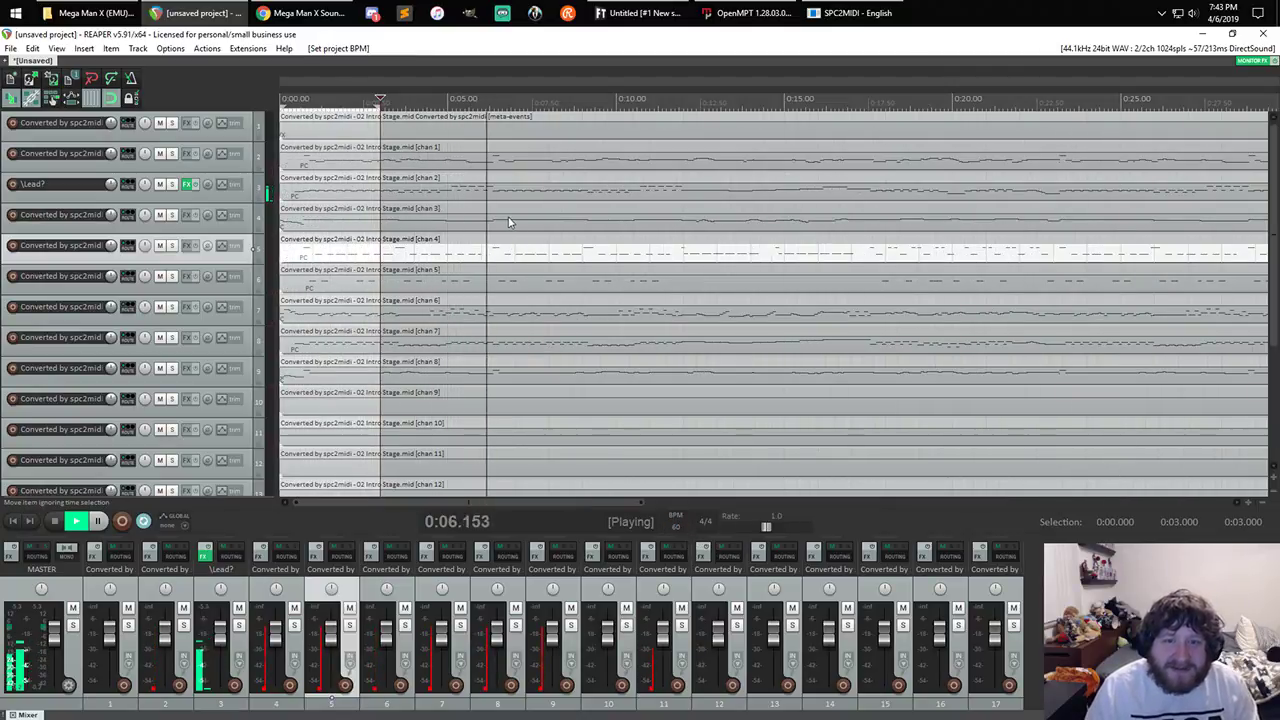
scroll(516, 212, down, 3)
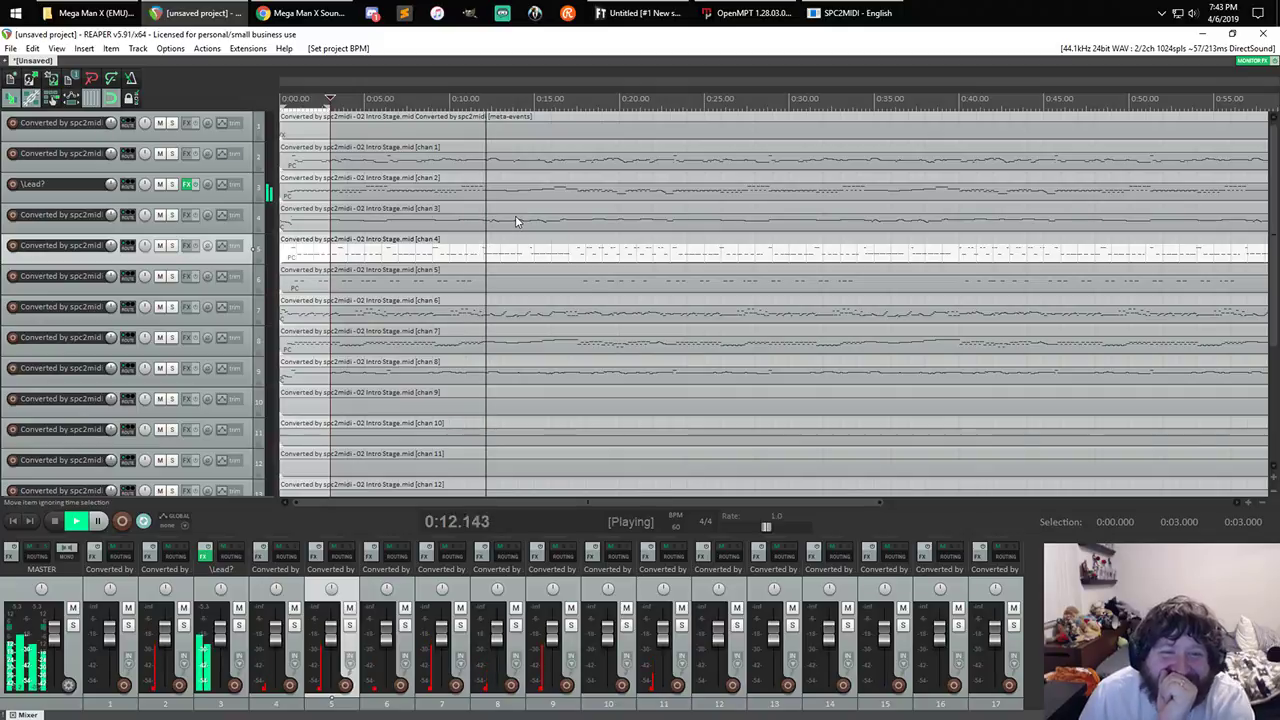
click(100, 522)
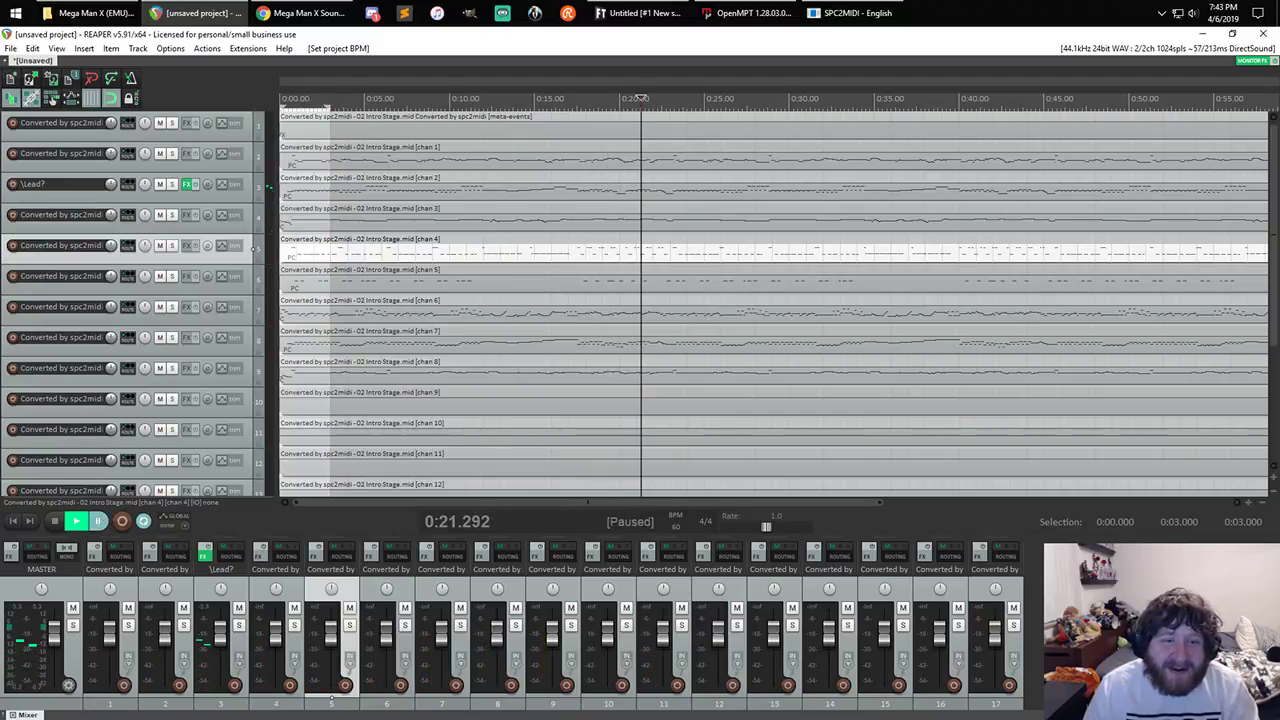
click(53, 522)
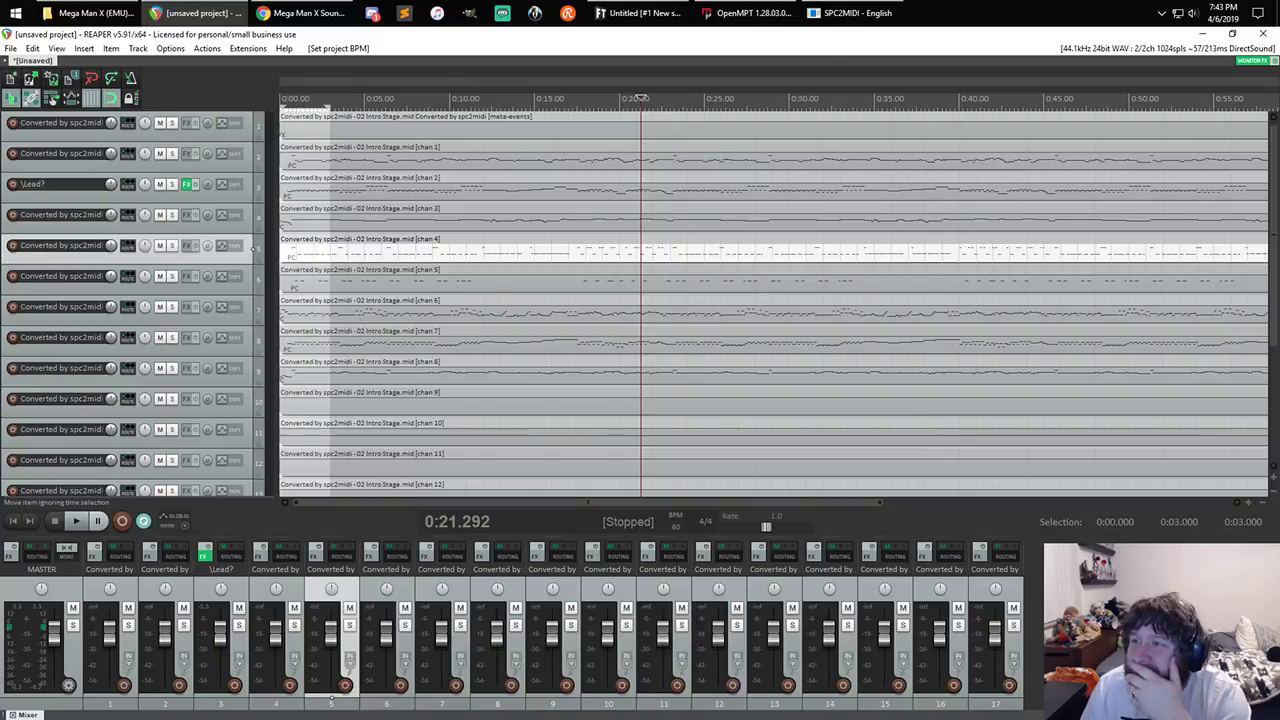
- Switch to Chrome, search Google for "spc player" and examine the Super Nintendo SPC Utilities list on Zophar's Domain
click(315, 12)
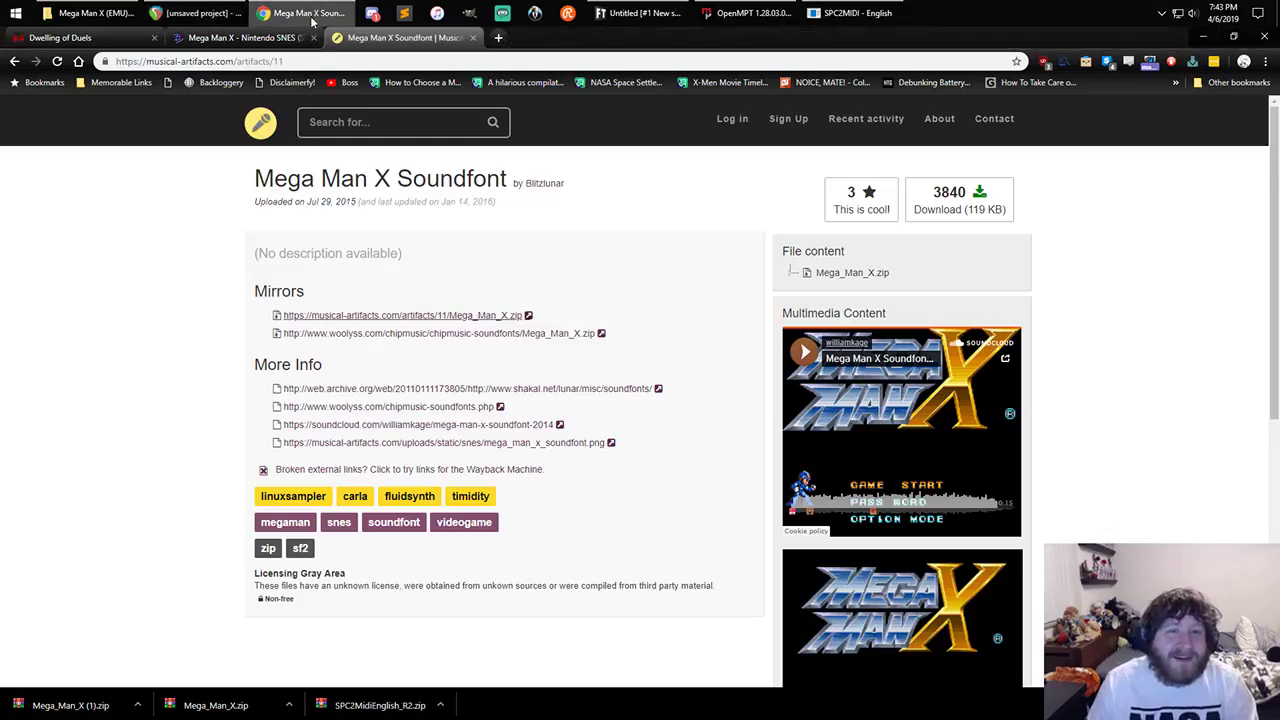
click(381, 57)
text(spc)
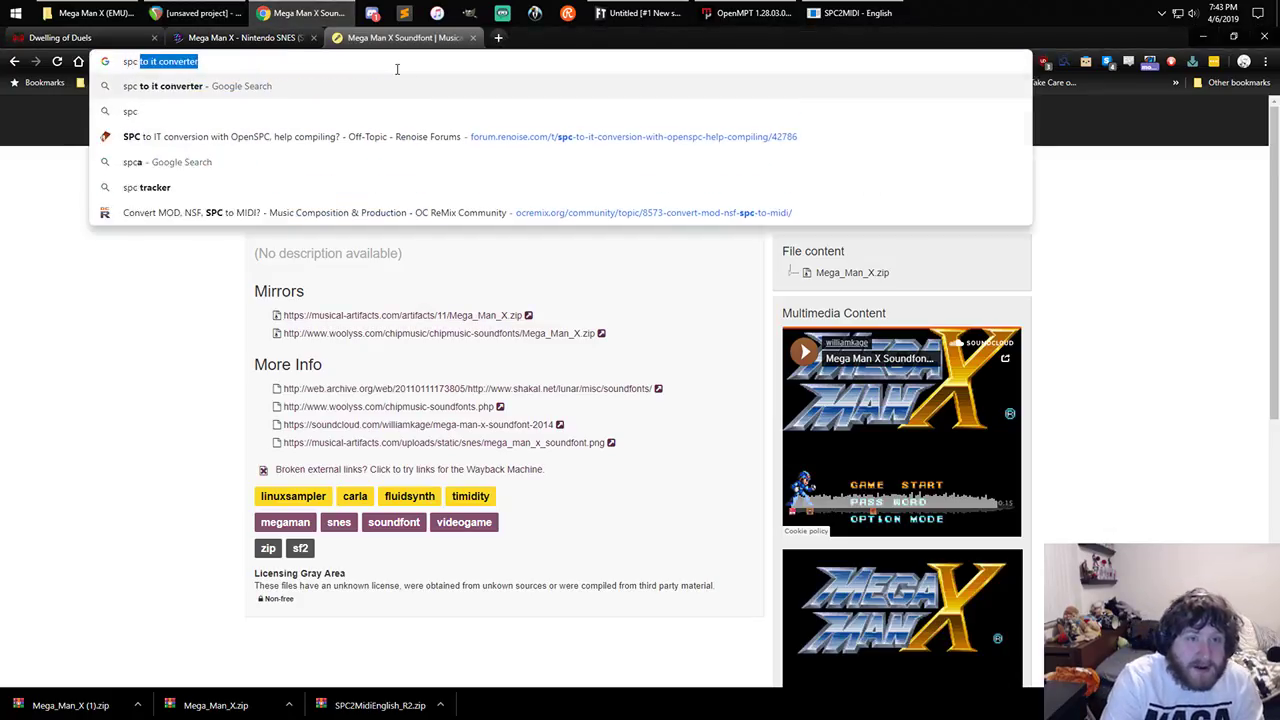
text( player)
key(Return)
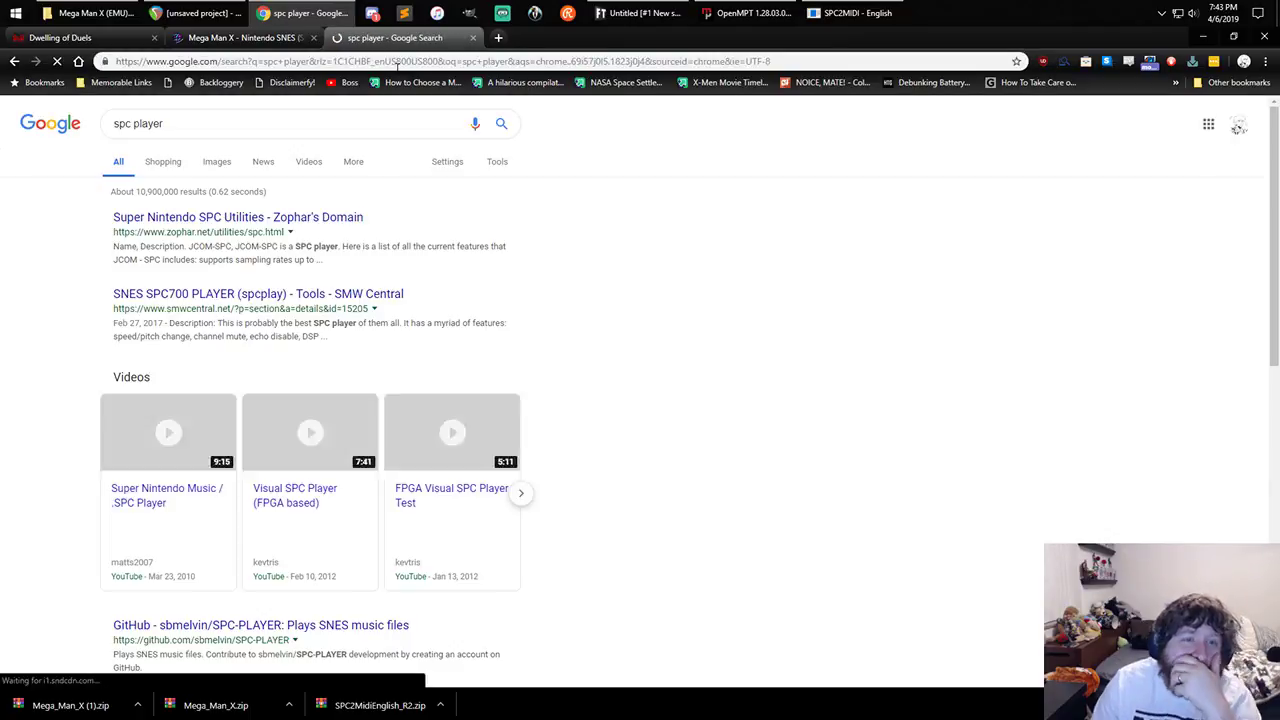
click(279, 217)
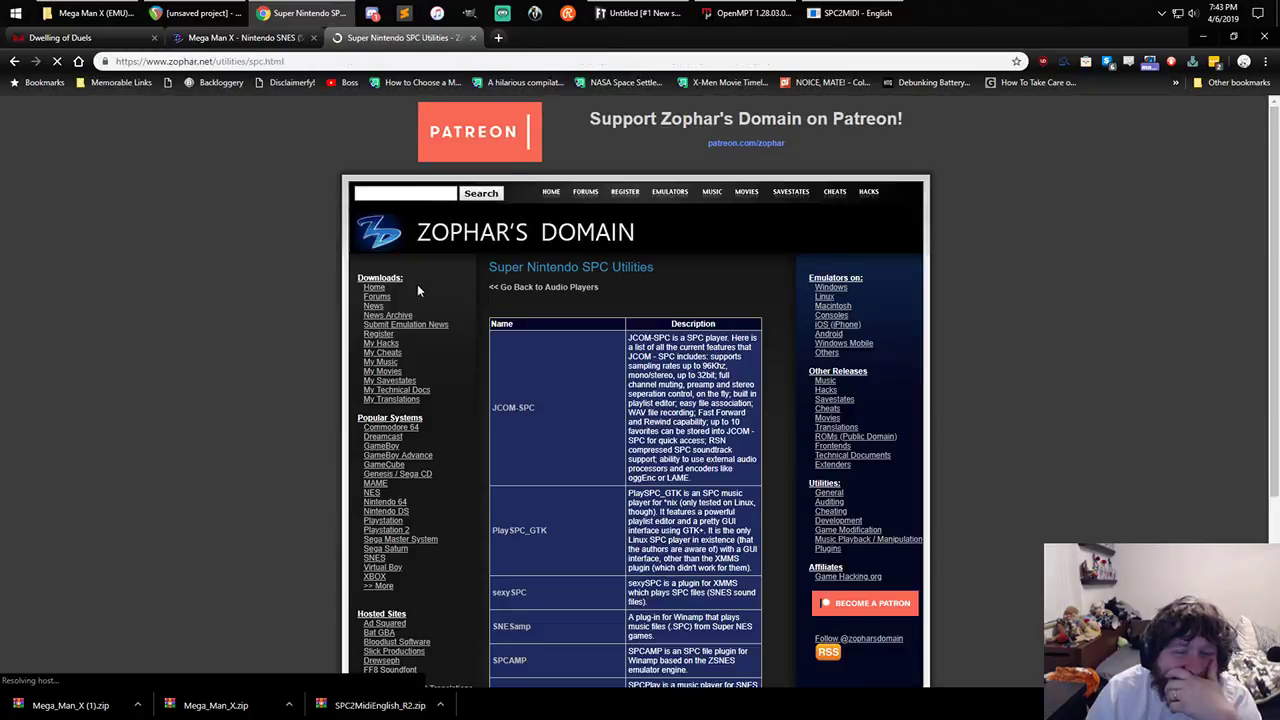
scroll(540, 322, down, 1)
scroll(582, 374, down, 1)
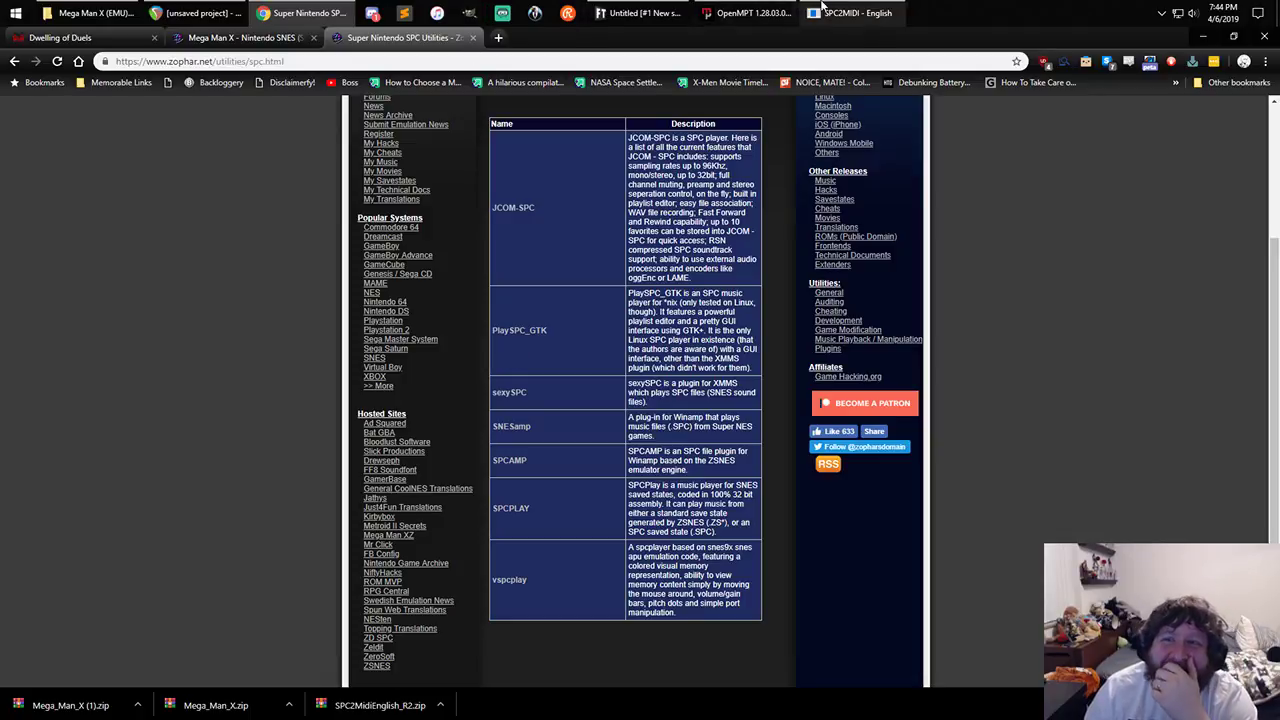
- Switch to REAPER, clear the time selection and play the project from the start with the tempo set to 10 BPM
click(200, 13)
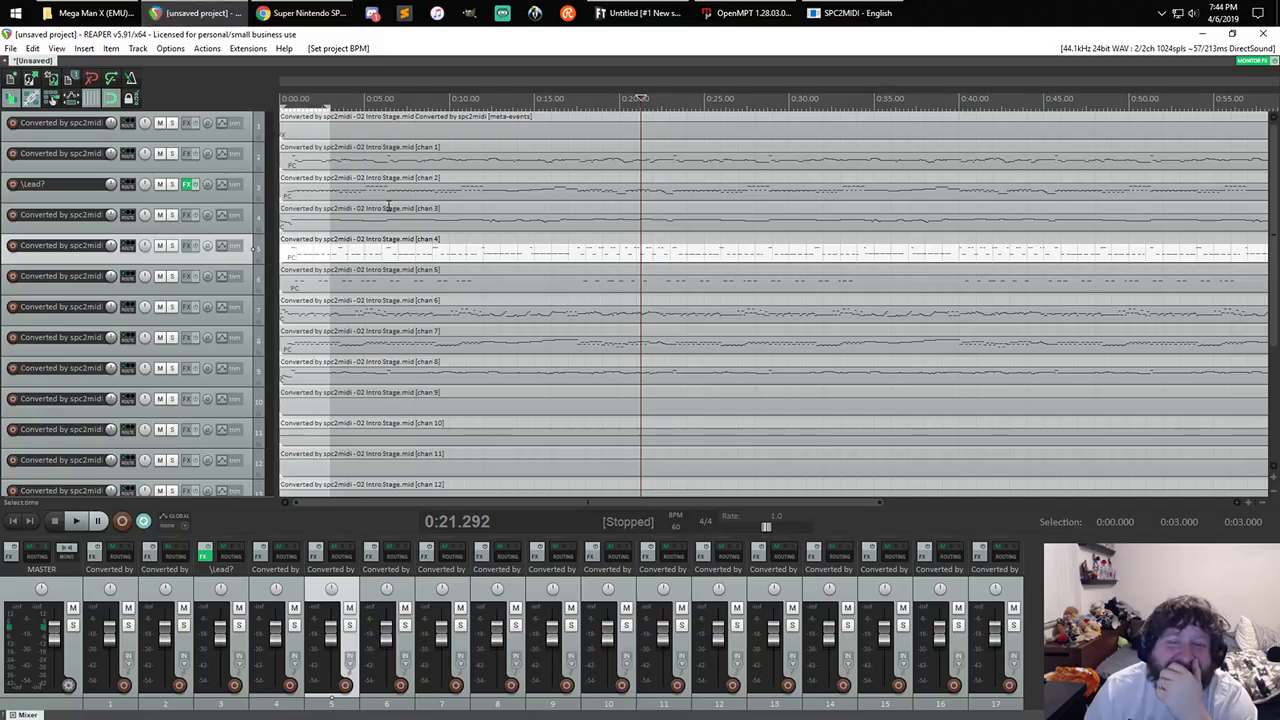
scroll(425, 230, up, 1)
scroll(425, 230, down, 3)
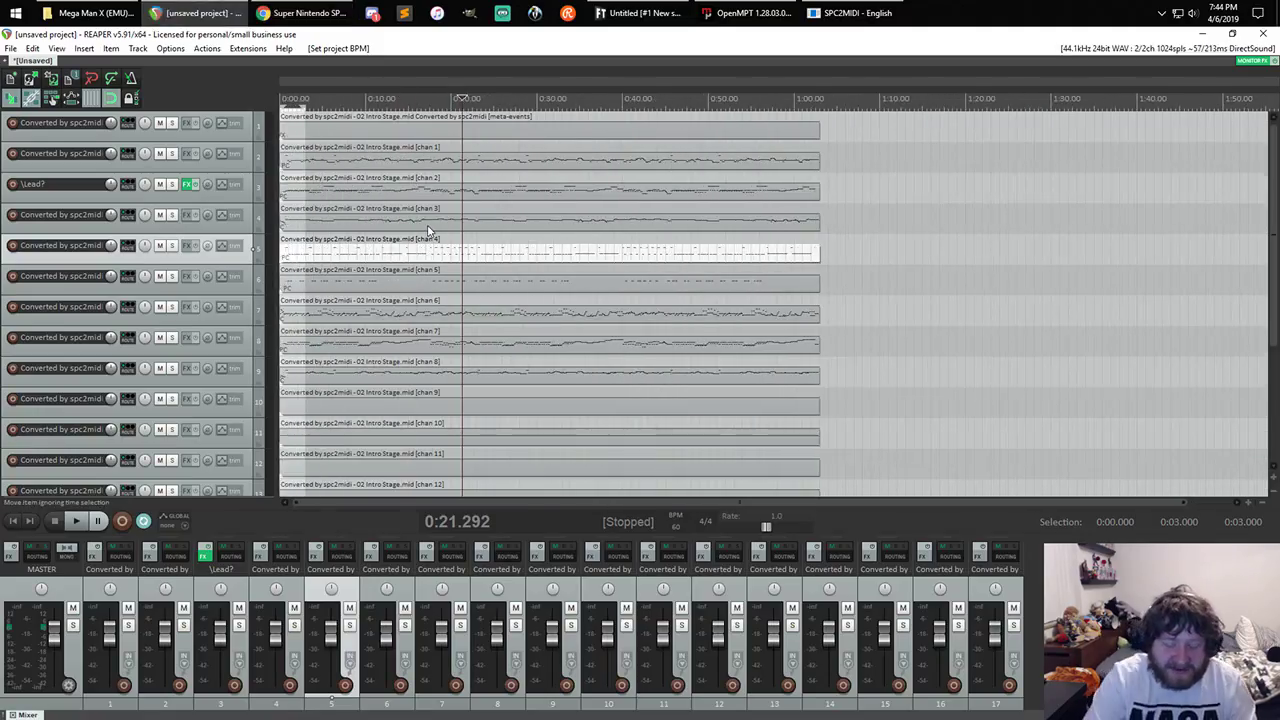
key(Home)
key(Escape)
key(space)
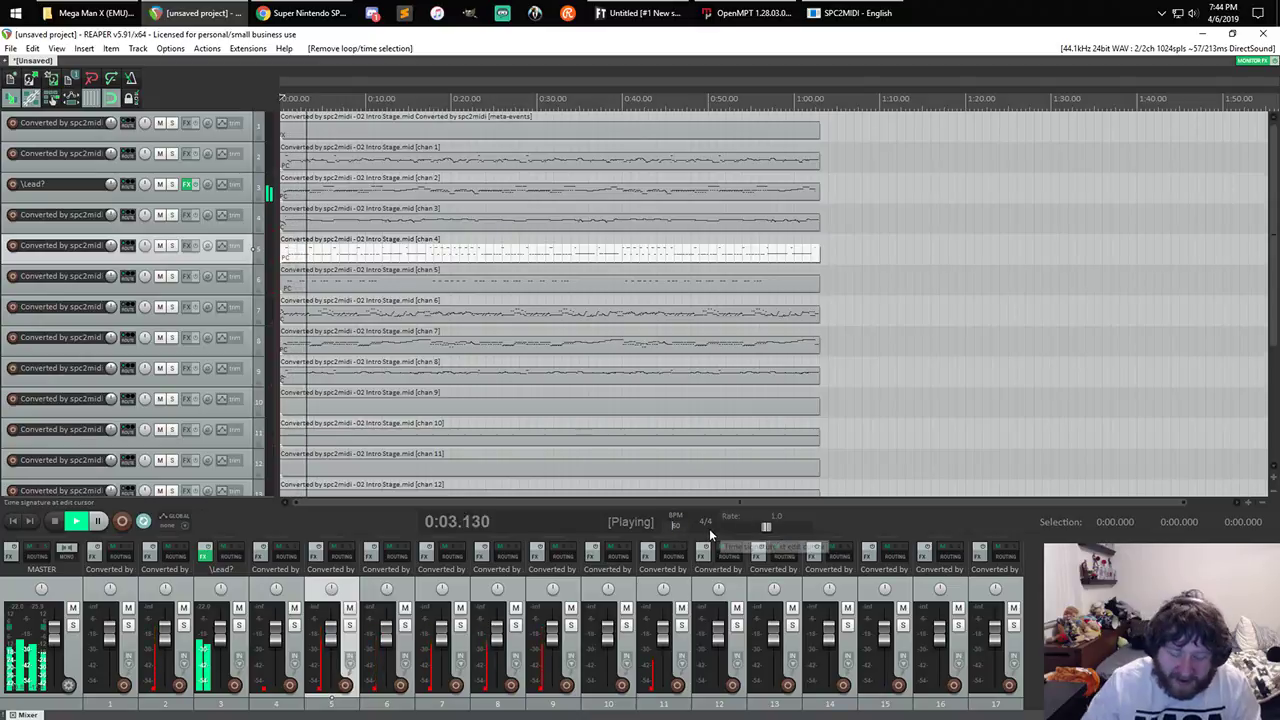
key(Return)
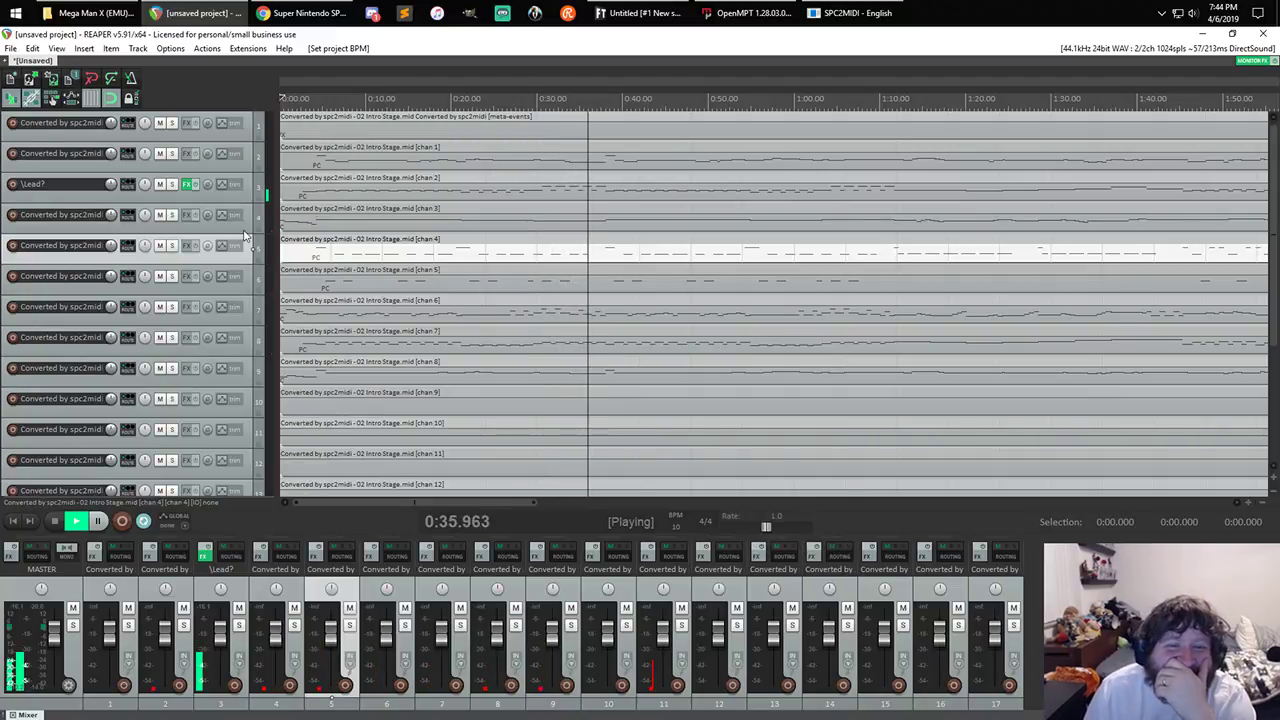
- Add the VSTi sforzando (Plogue Art et Technologie, Inc) to track 4 with MIDI channel 3 and load 055_MMX_Orchestra_Hit from Mega_Man_X_sf2
click(185, 216)
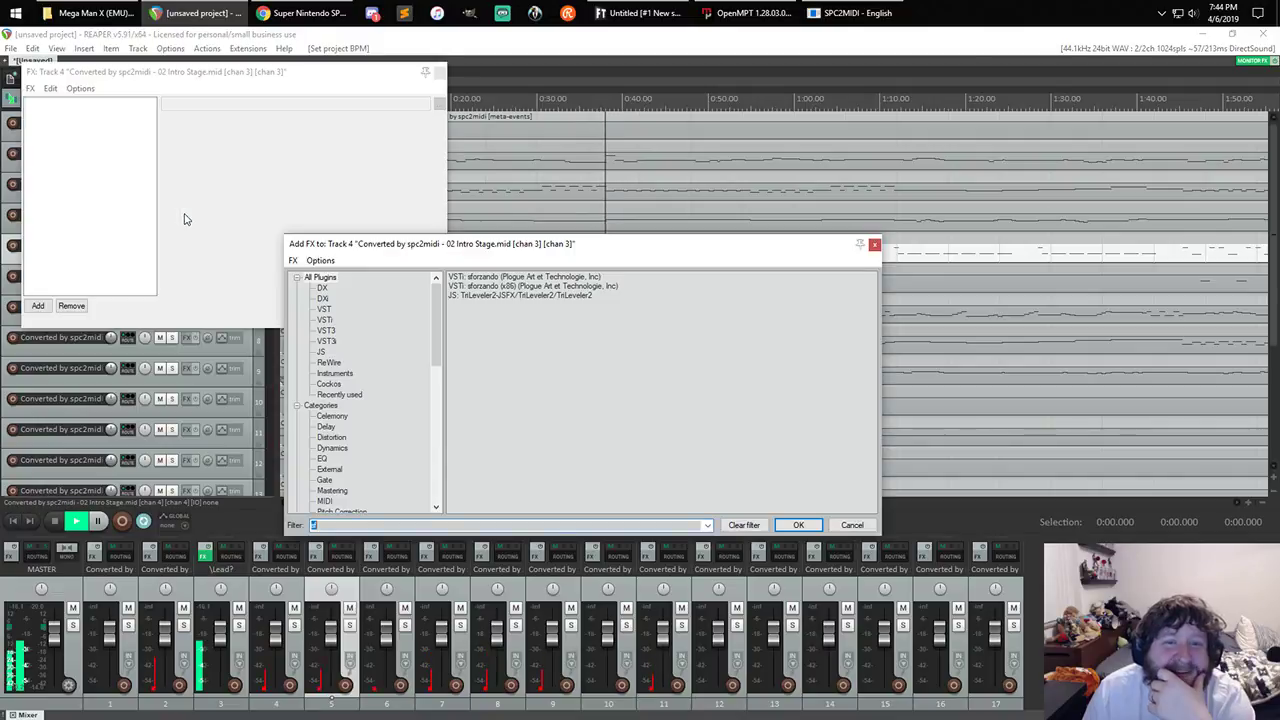
double_click(512, 278)
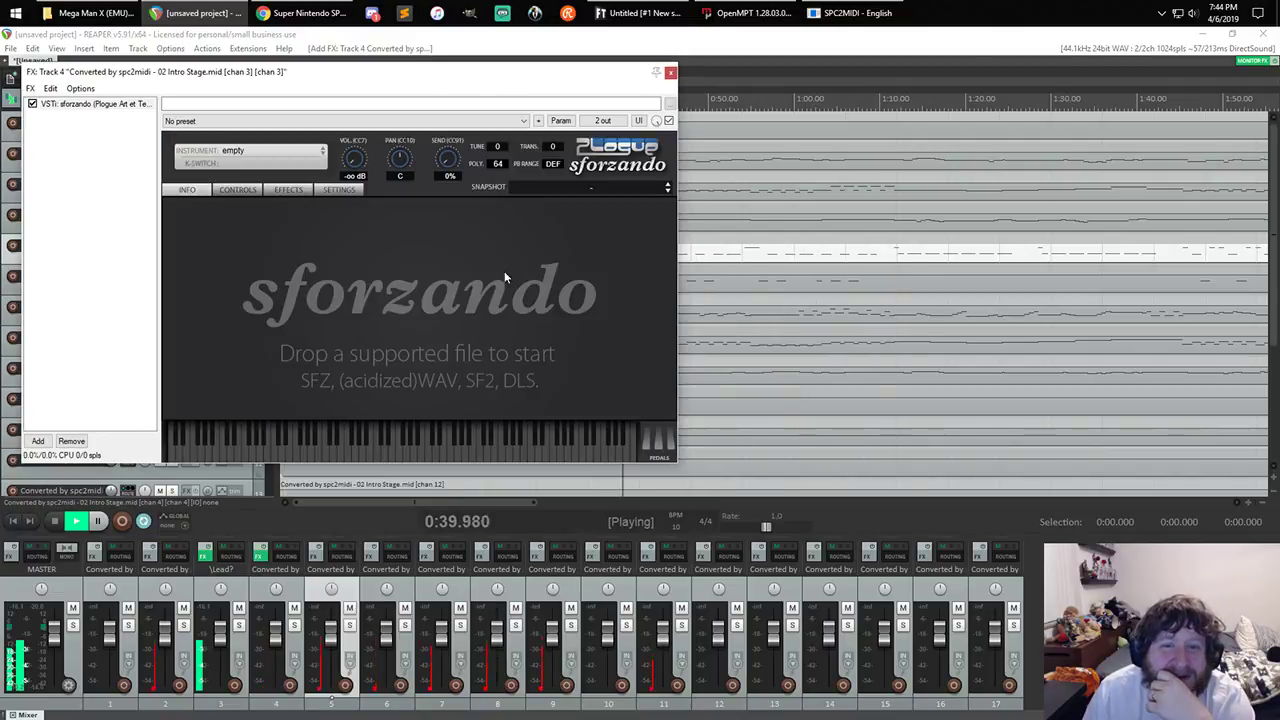
click(322, 152)
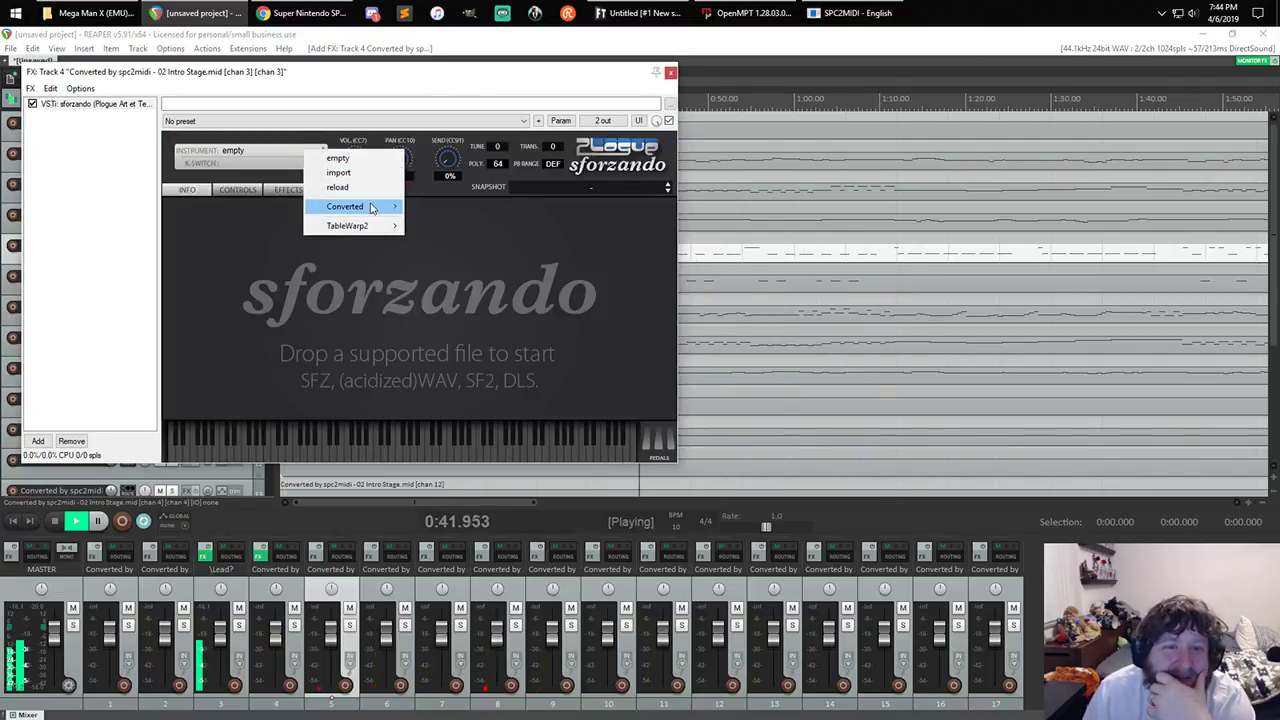
mouse_move(370, 208)
mouse_move(436, 212)
mouse_move(530, 207)
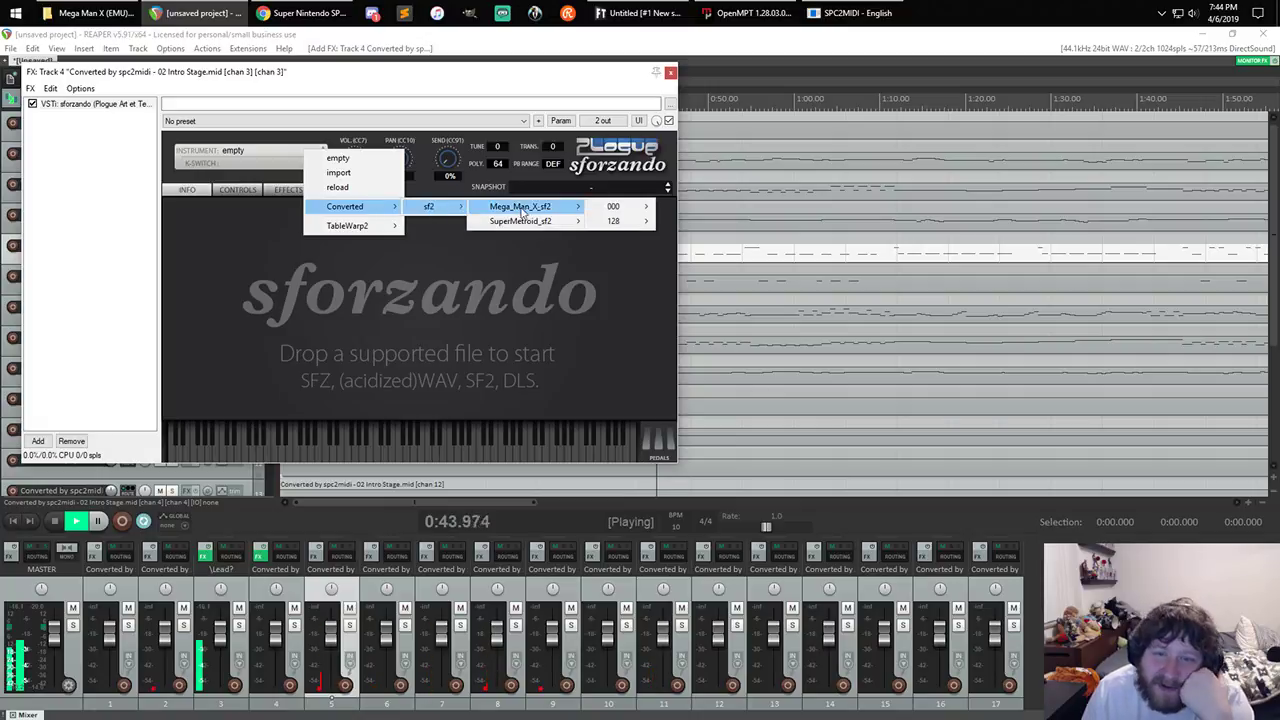
mouse_move(621, 222)
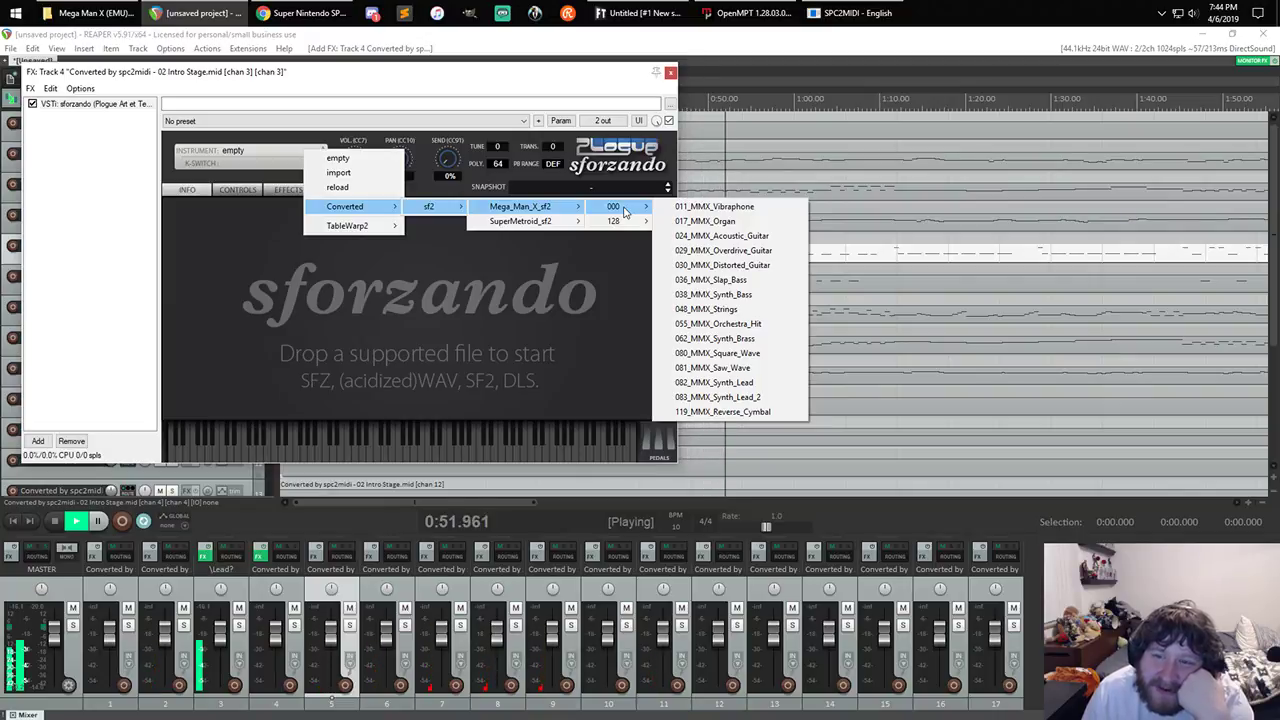
click(717, 323)
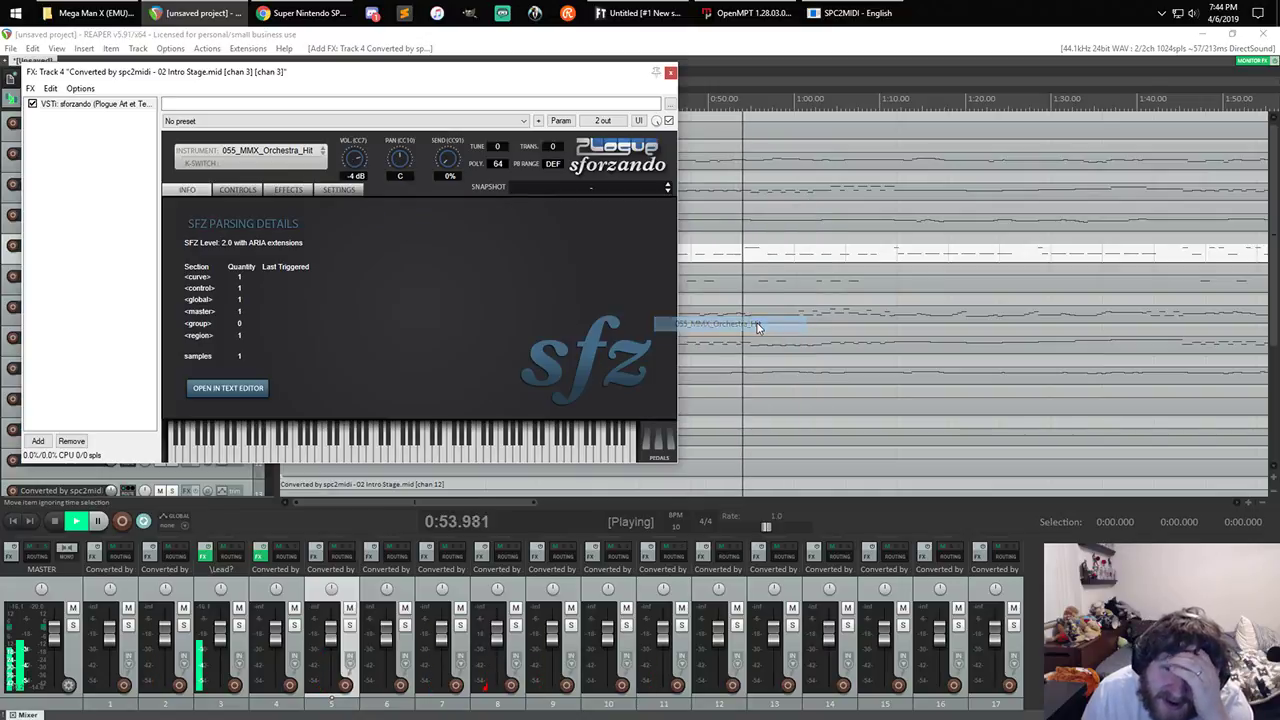
click(670, 72)
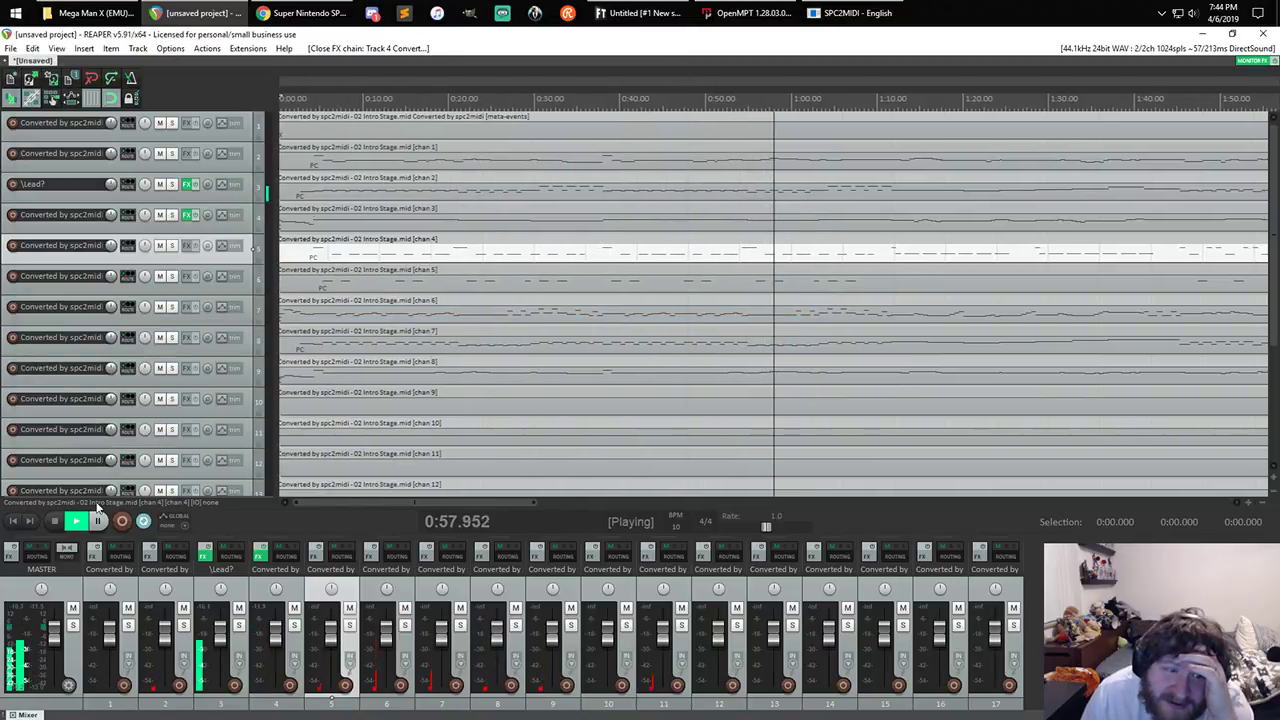
- Lower the system volume and change track 4's sforzando instrument to 017_MMX_Organ from Mega_Man_X_sf2
key(XF86AudioLowerVolume)
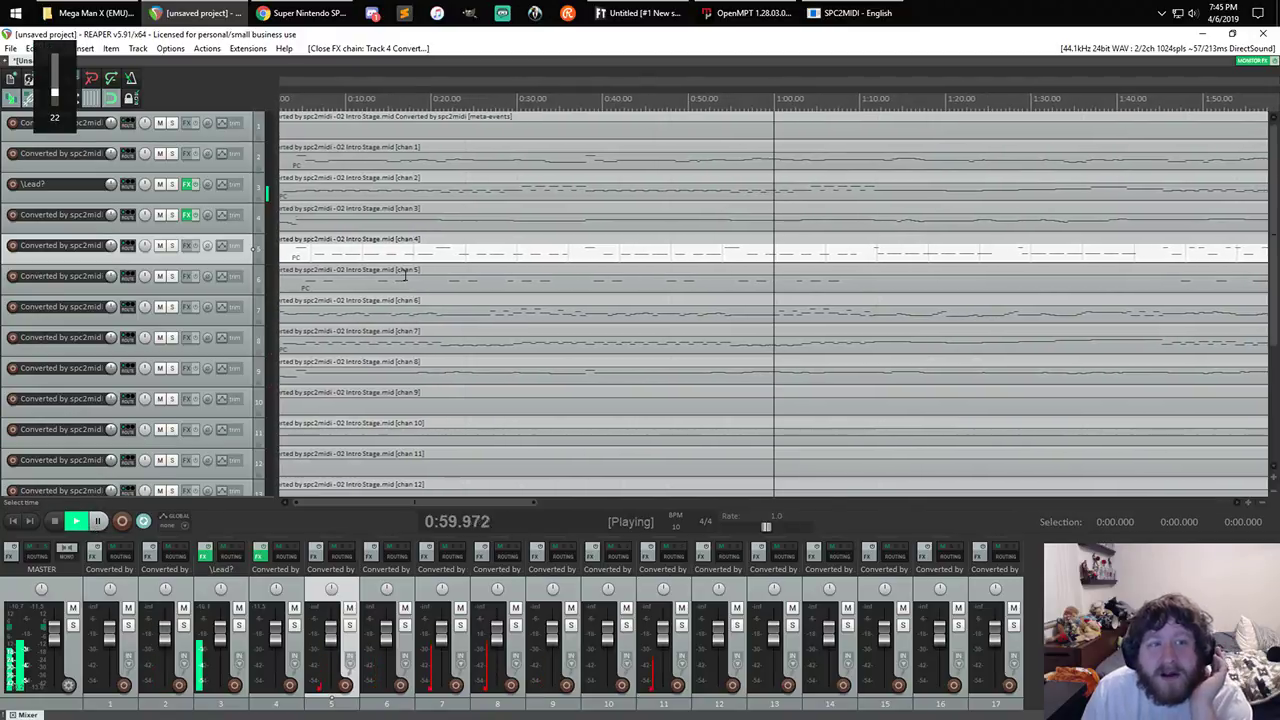
scroll(363, 289, down, 2)
scroll(370, 284, down, 3)
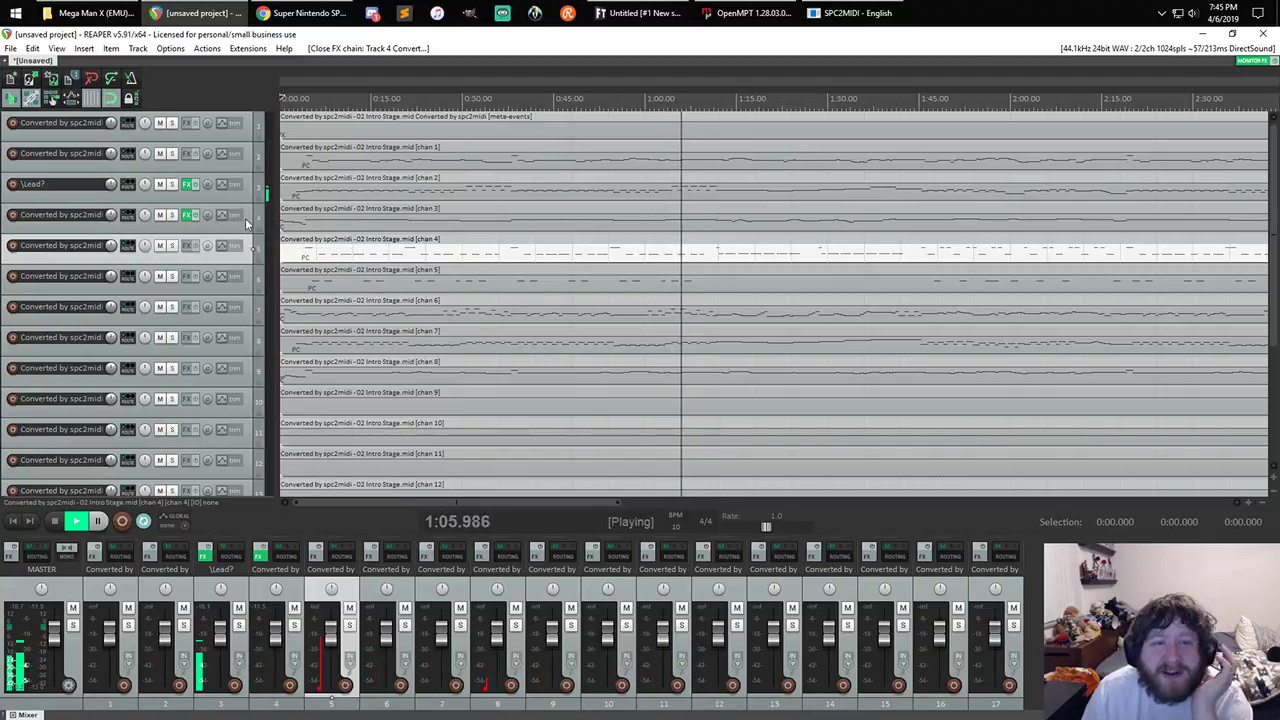
click(188, 216)
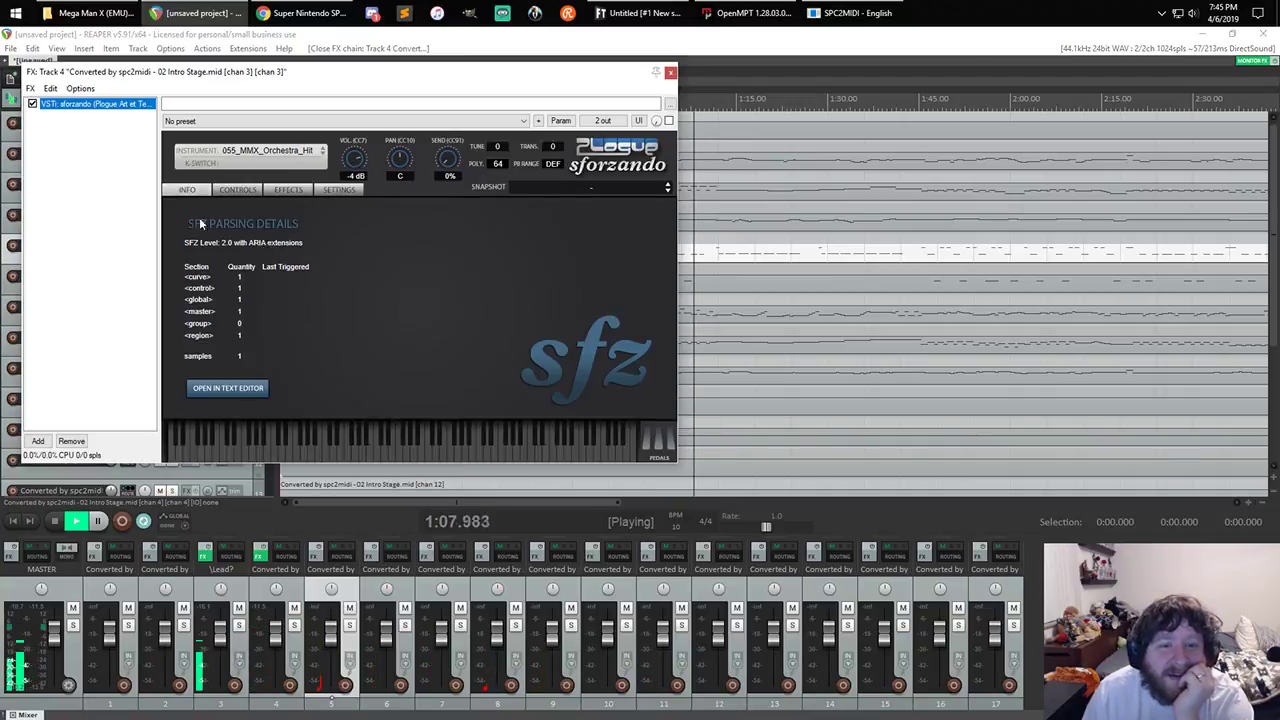
click(320, 150)
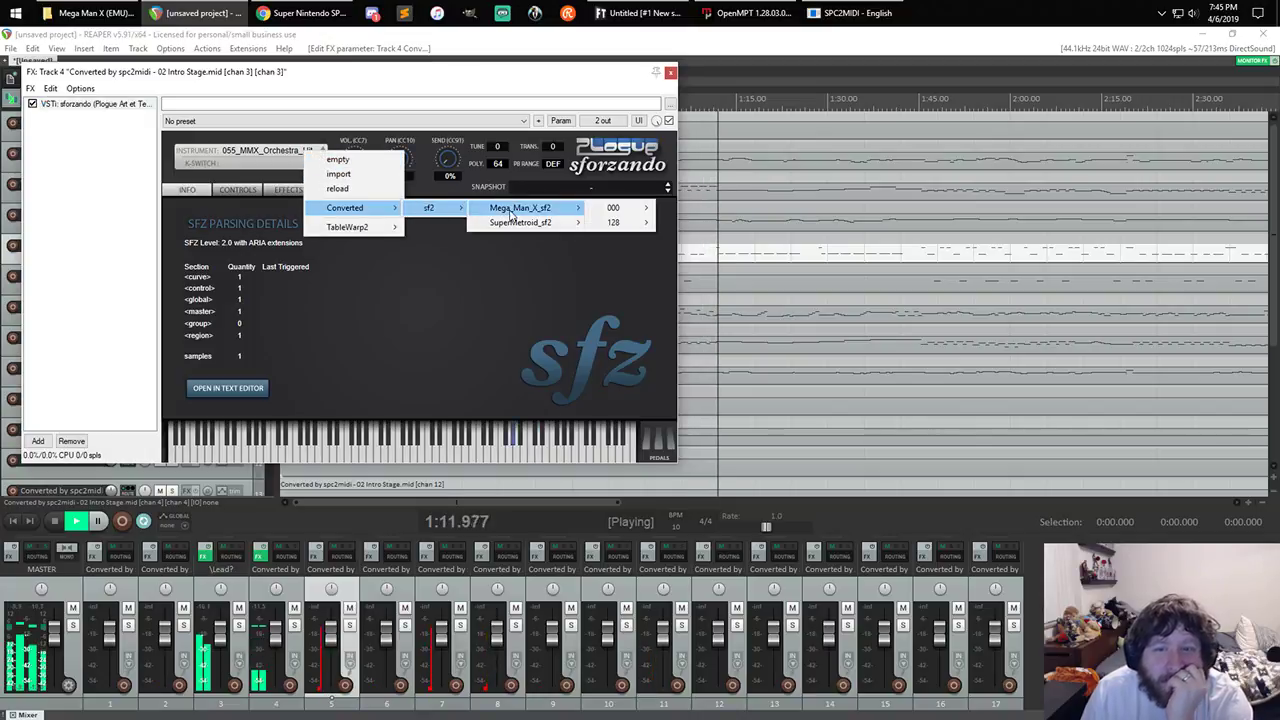
click(703, 222)
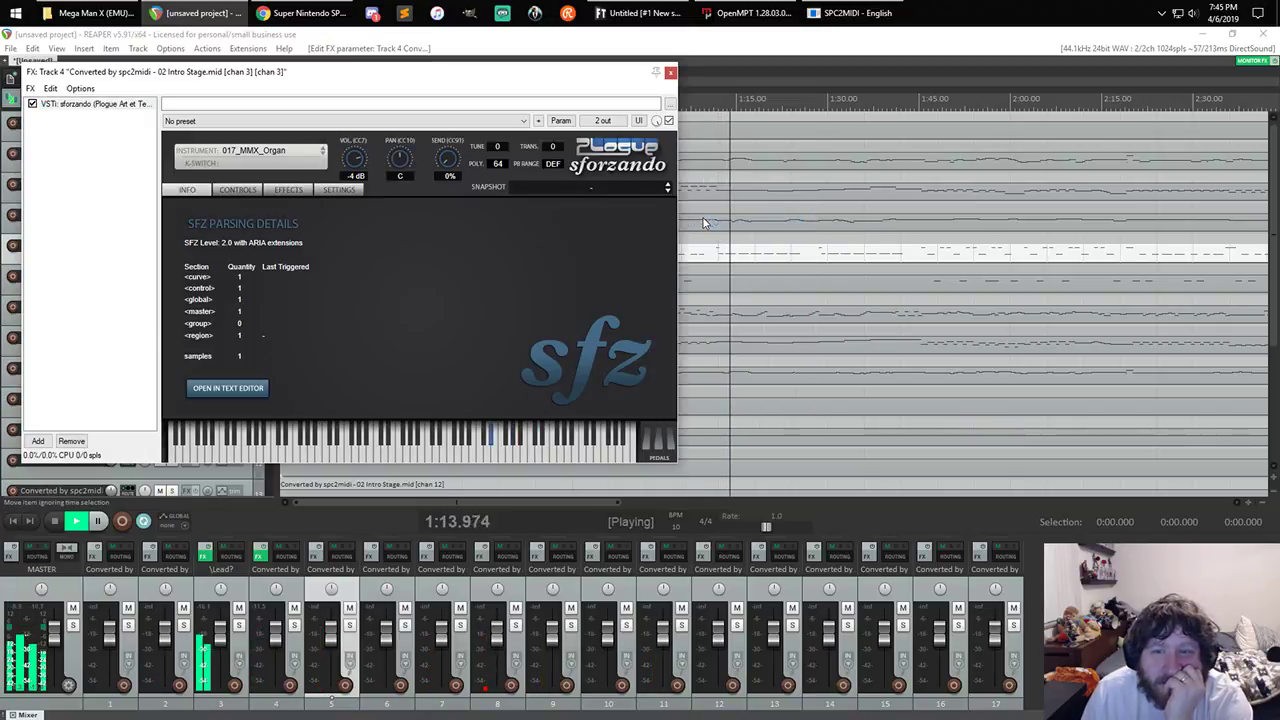
click(669, 74)
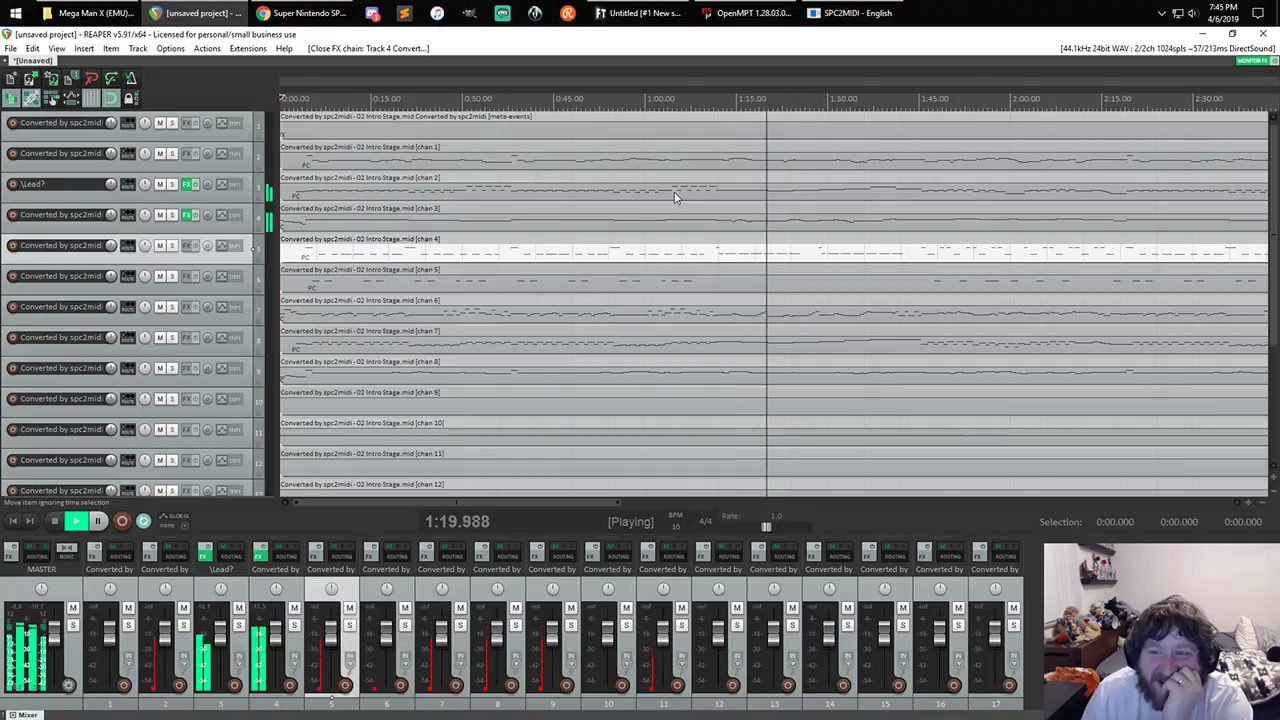
- Add the VSTi sforzando (Plogue Art et Technologie, Inc) to track 5 and load 036_MMX_Slap_Bass from Mega_Man_X_sf2
click(185, 247)
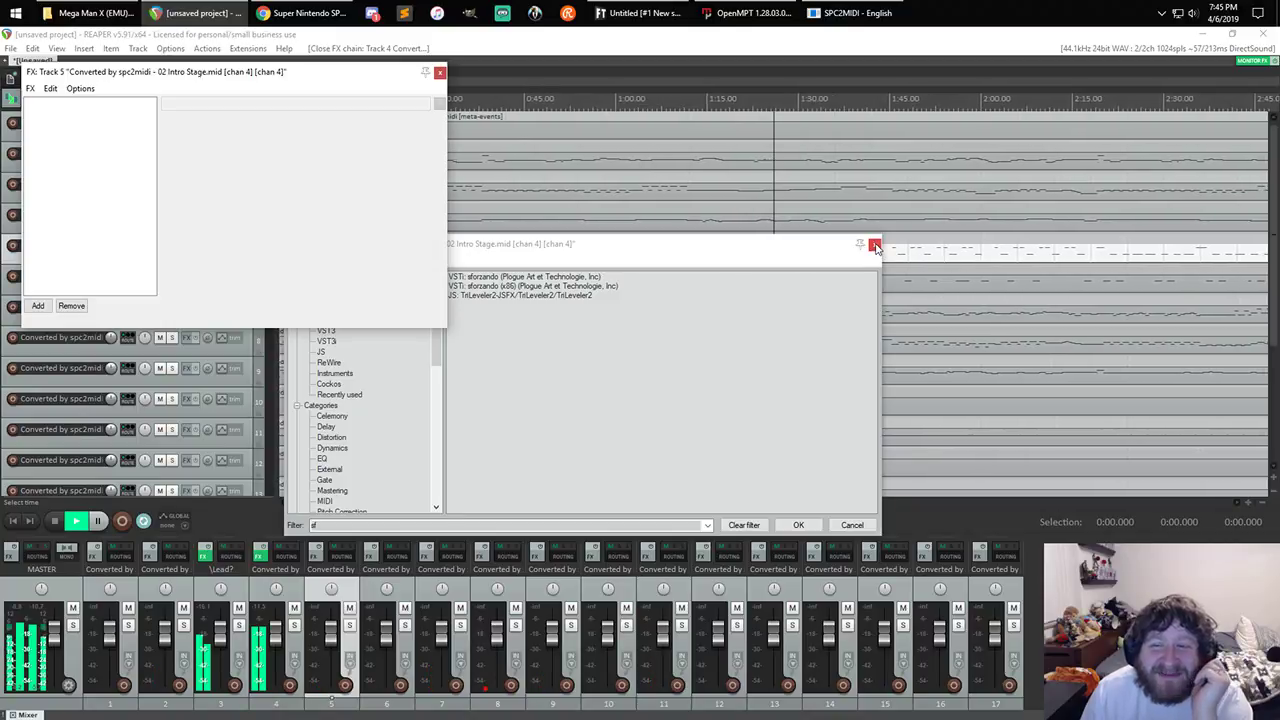
double_click(572, 275)
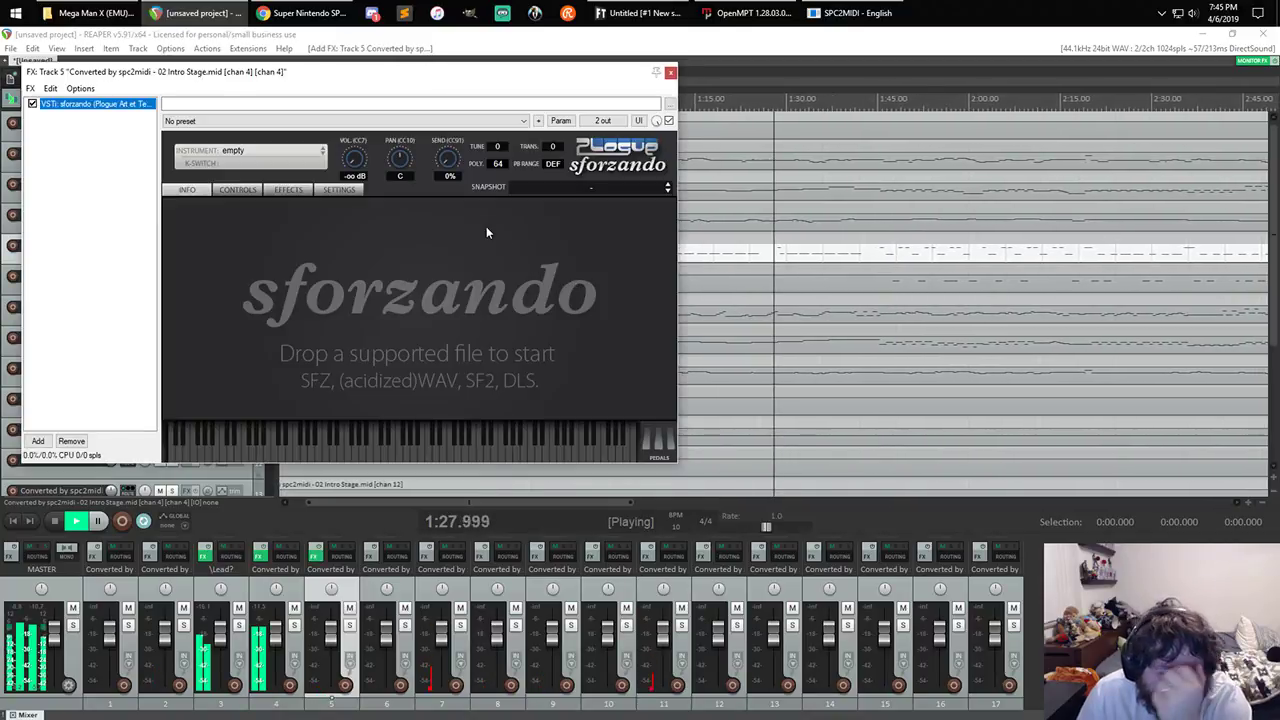
click(288, 155)
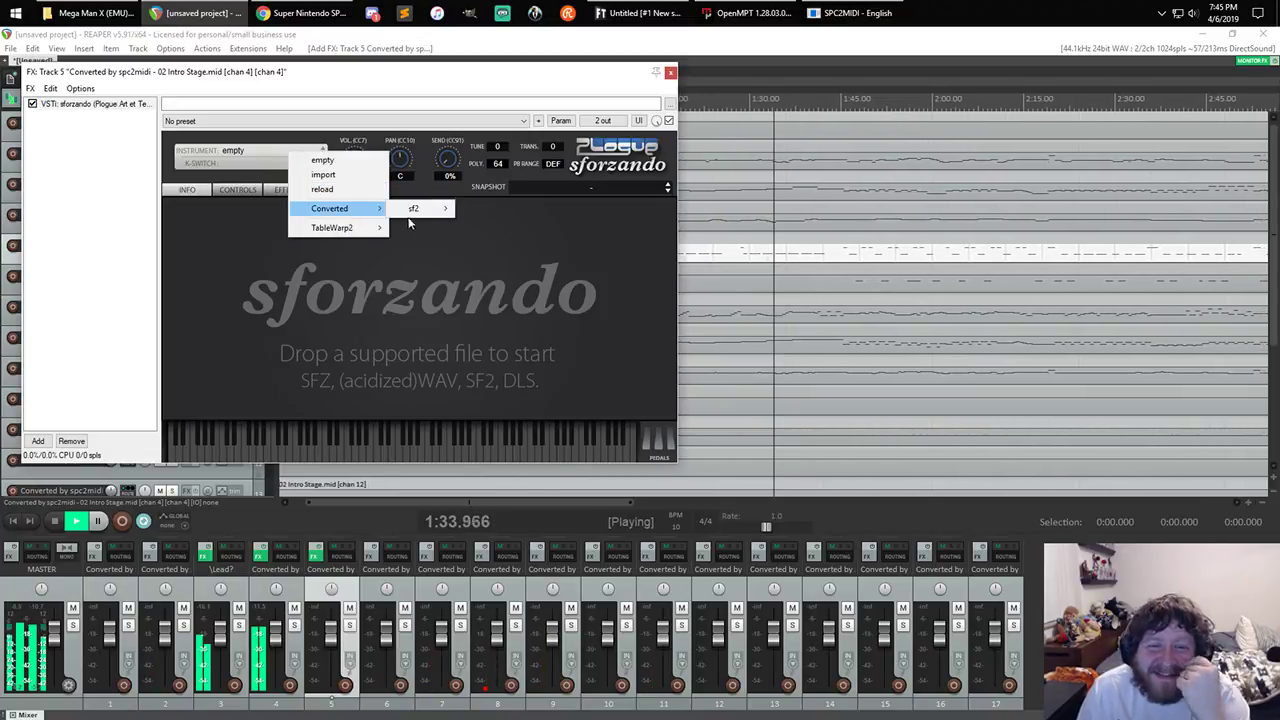
mouse_move(414, 208)
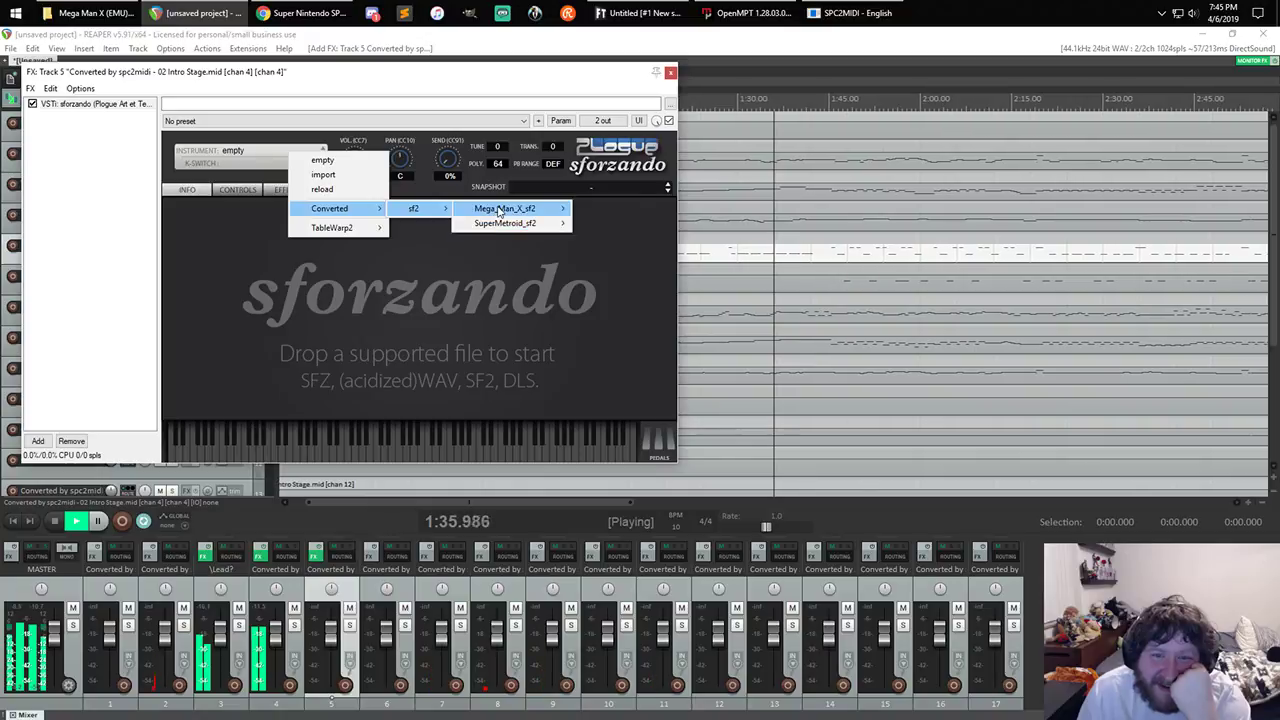
mouse_move(498, 211)
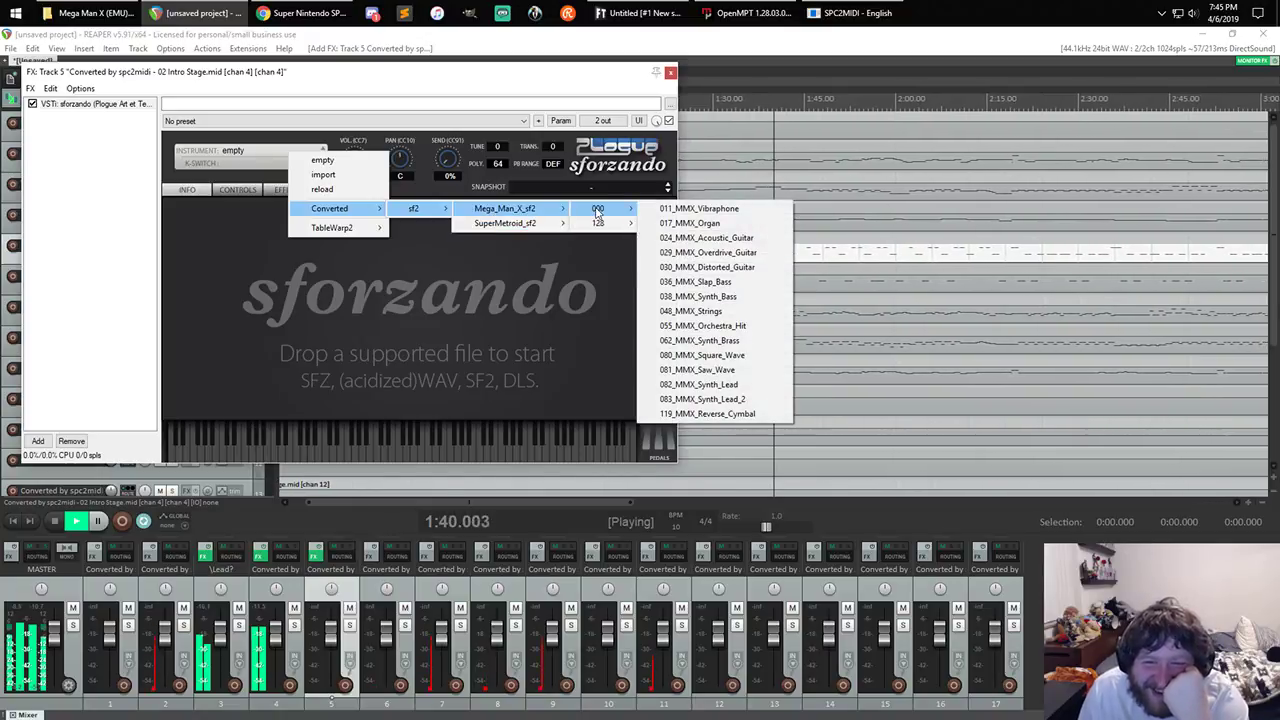
click(698, 282)
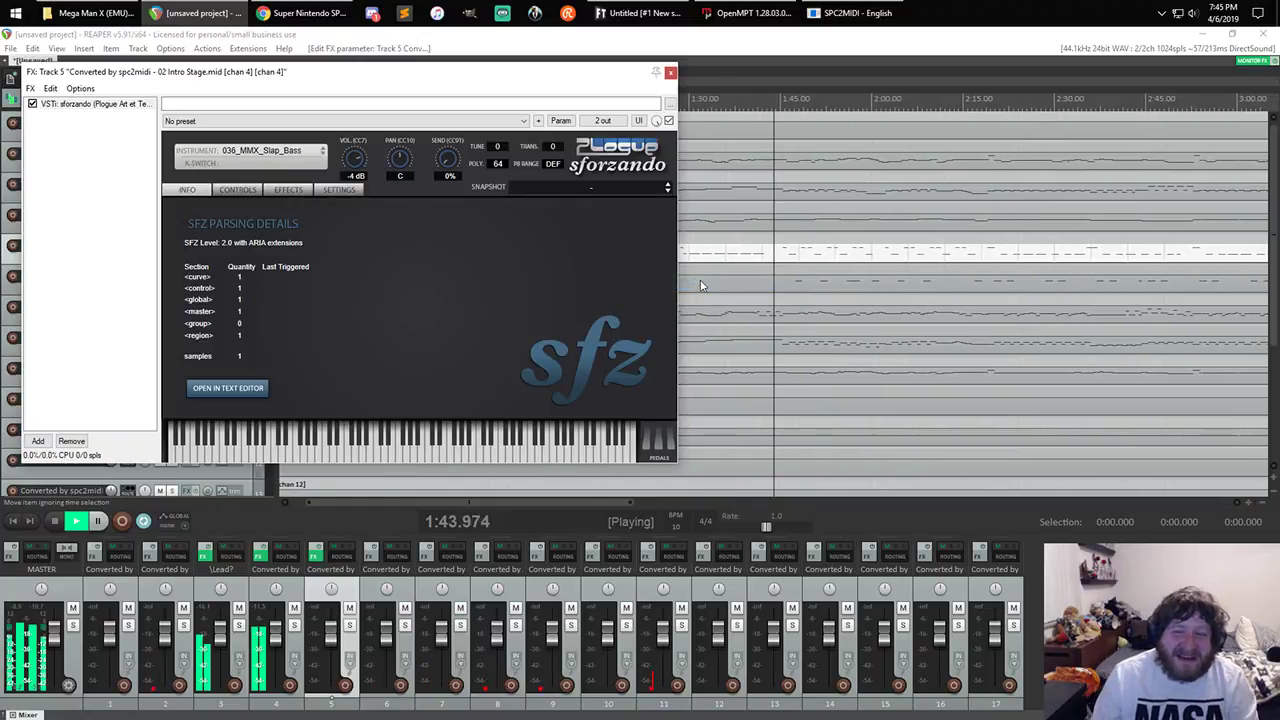
click(671, 73)
- Move playback to 1:30 and further along the timeline, and set the project tempo to 60 BPM
click(664, 95)
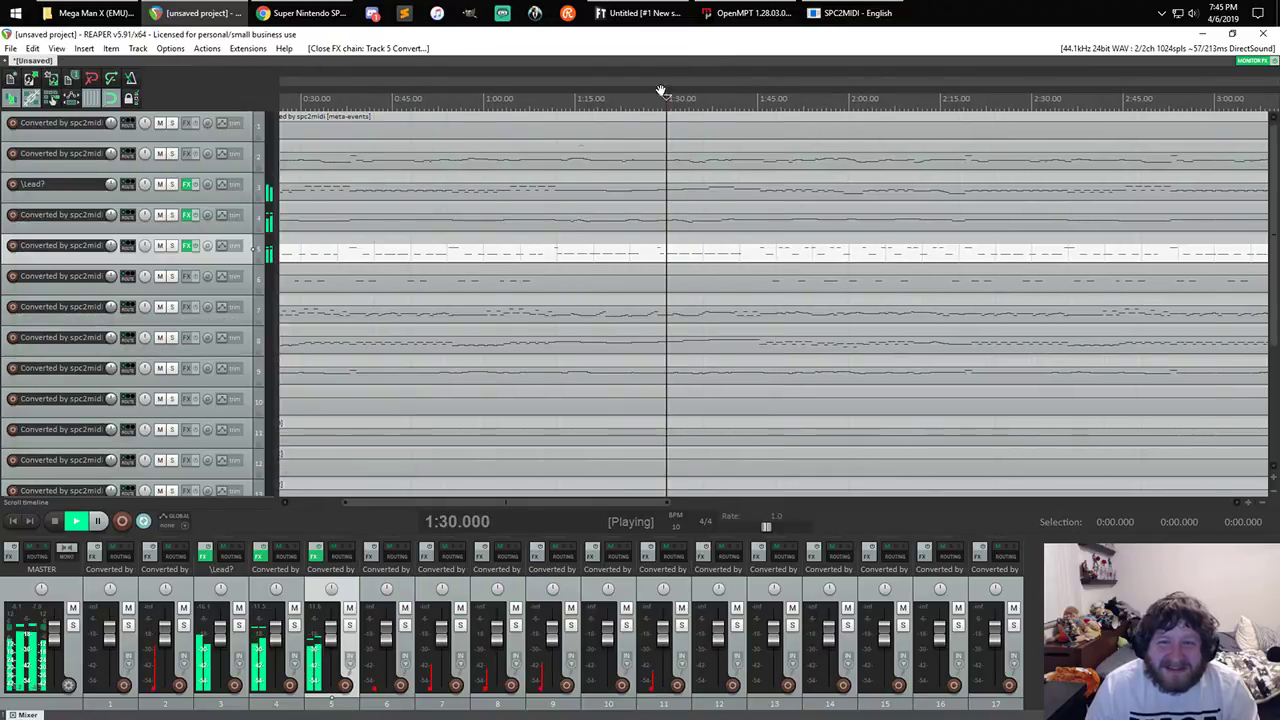
scroll(675, 133, down, 3)
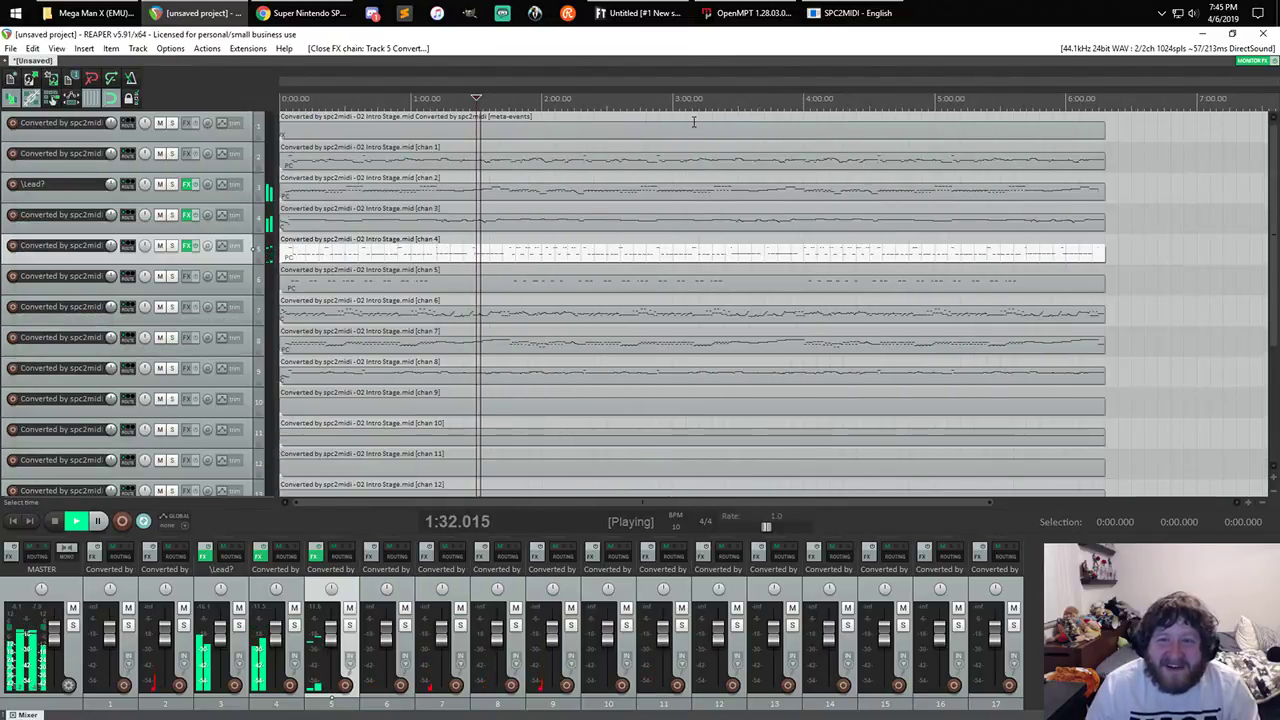
click(594, 104)
scroll(603, 126, up, 4)
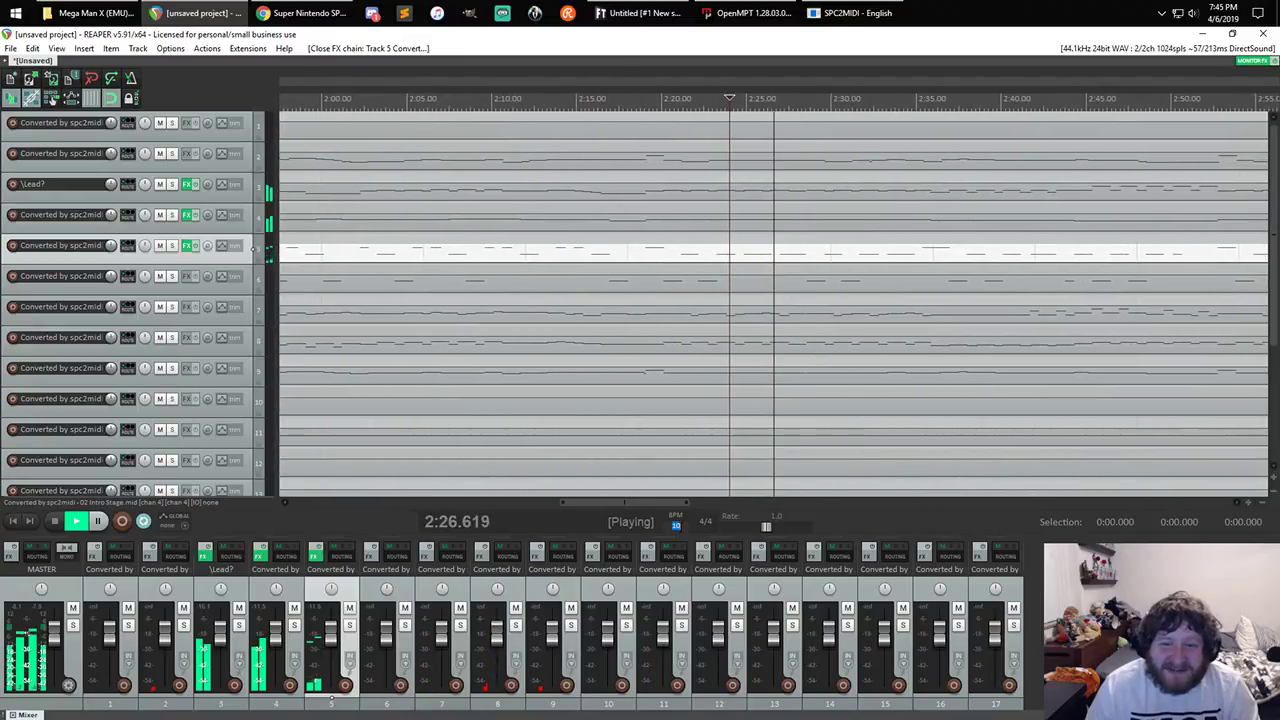
click(679, 525)
text(60)
key(Return)
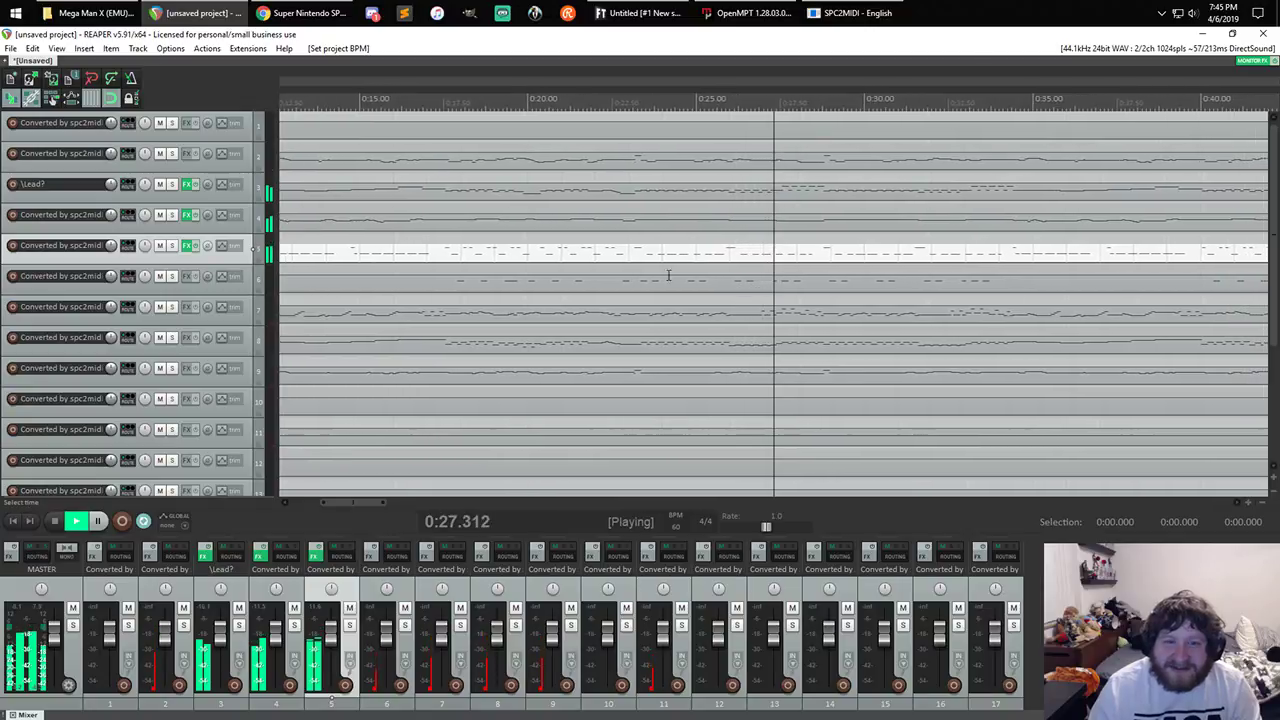
- Mute track 4, examine the channel 4 notes in the MIDI editor and stop playback, keeping the project open
click(160, 215)
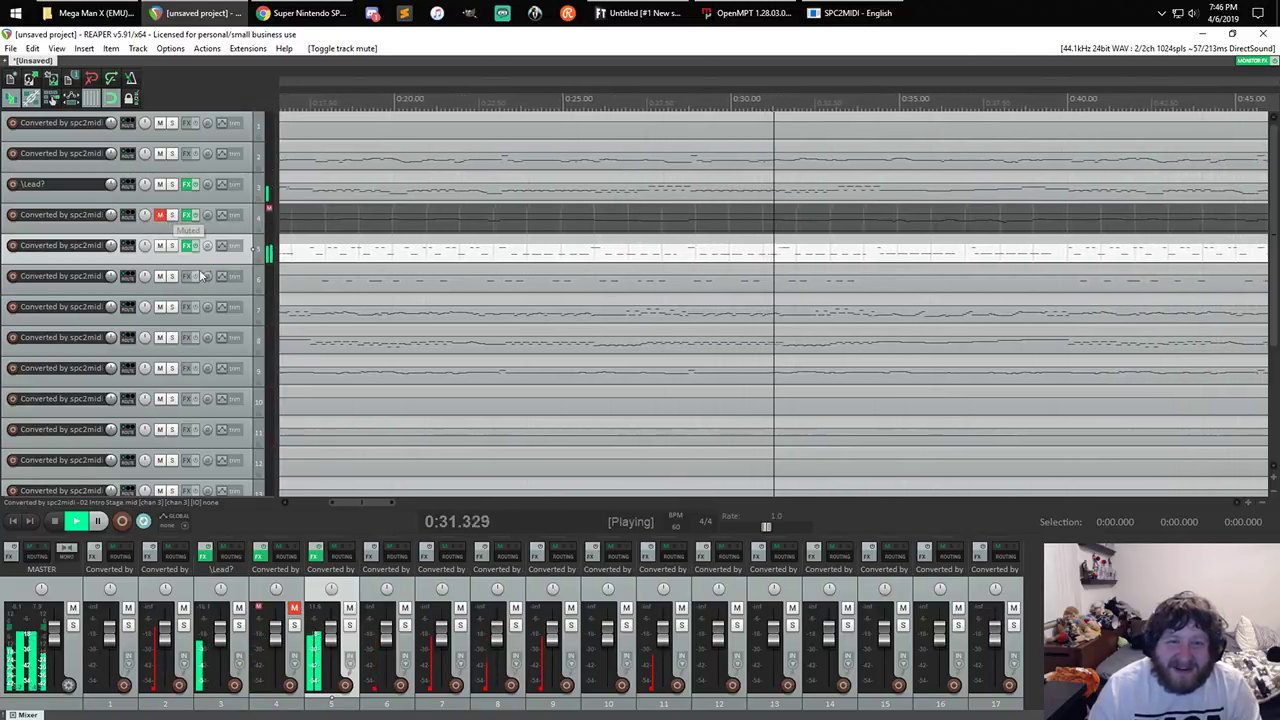
scroll(640, 245, up, 5)
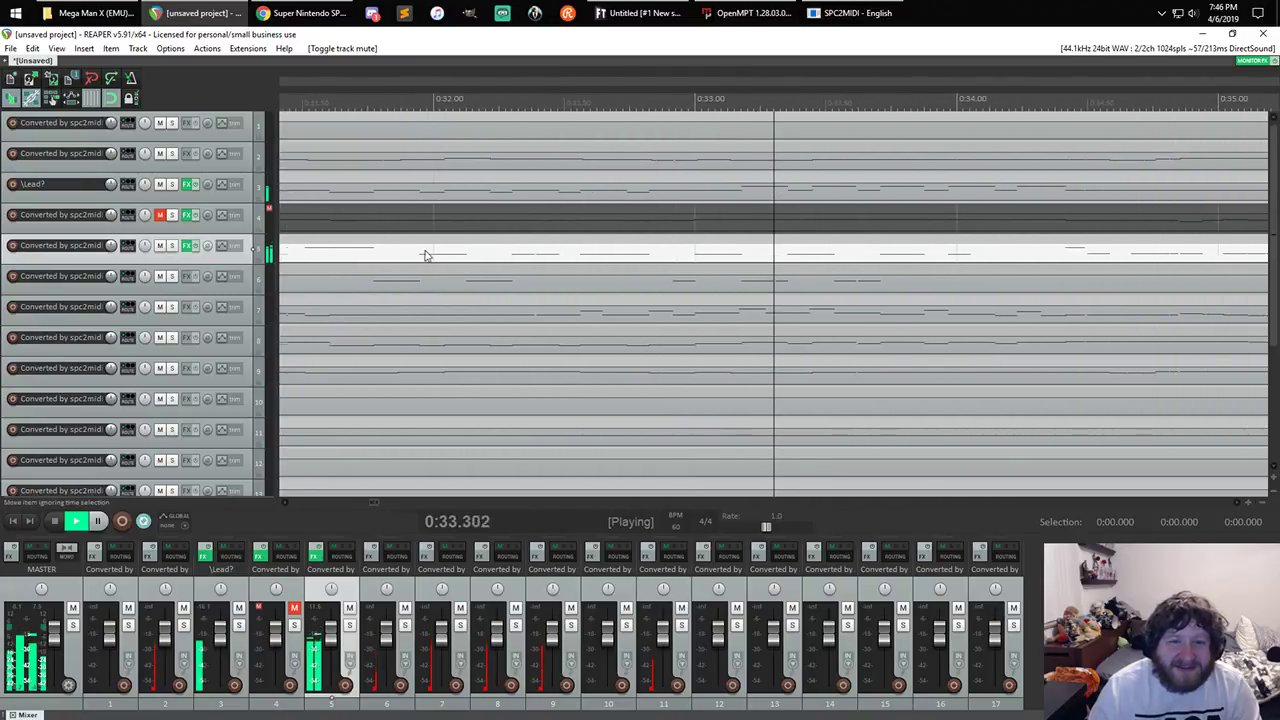
double_click(423, 252)
scroll(410, 292, up, 5)
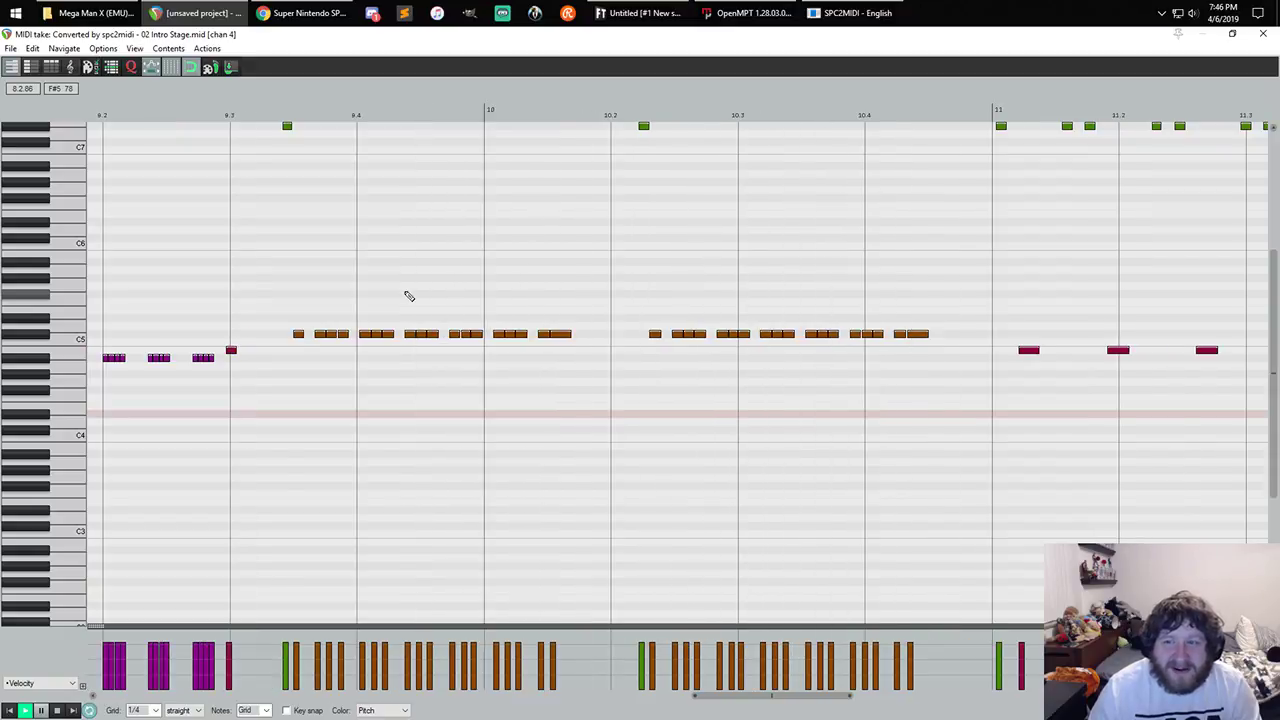
scroll(409, 296, down, 3)
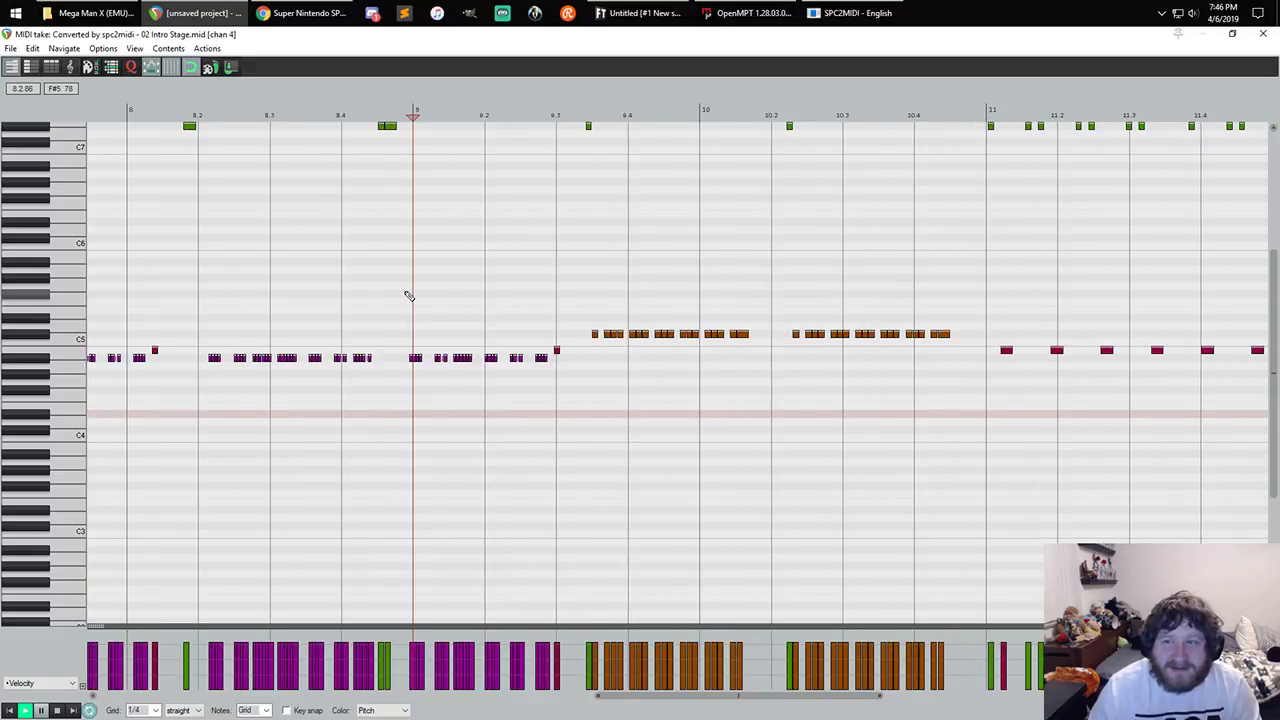
scroll(409, 296, down, 2)
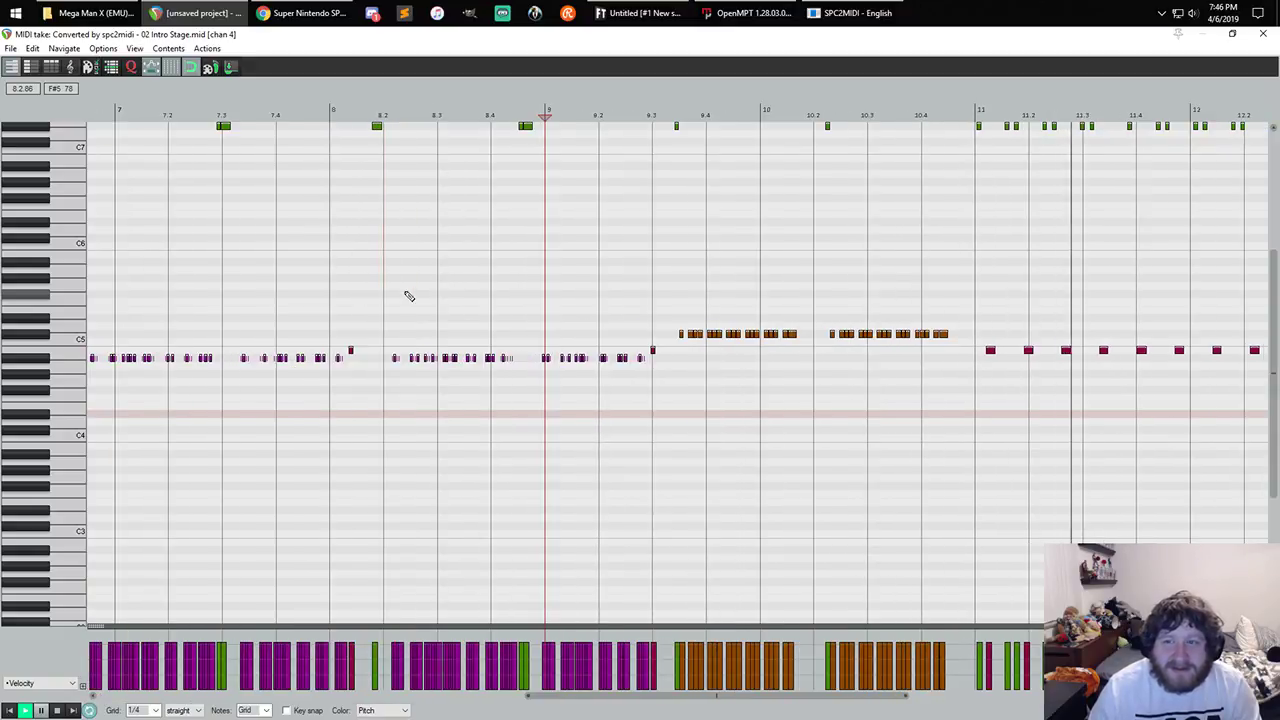
click(57, 710)
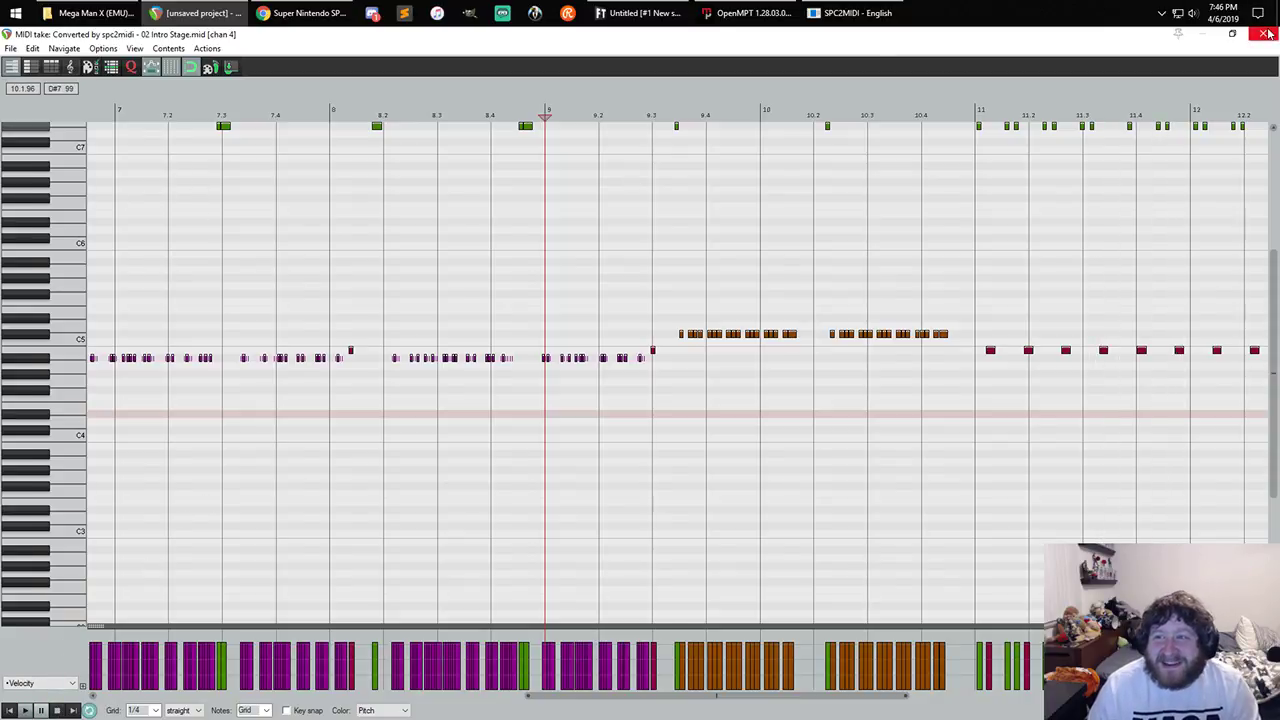
click(1267, 34)
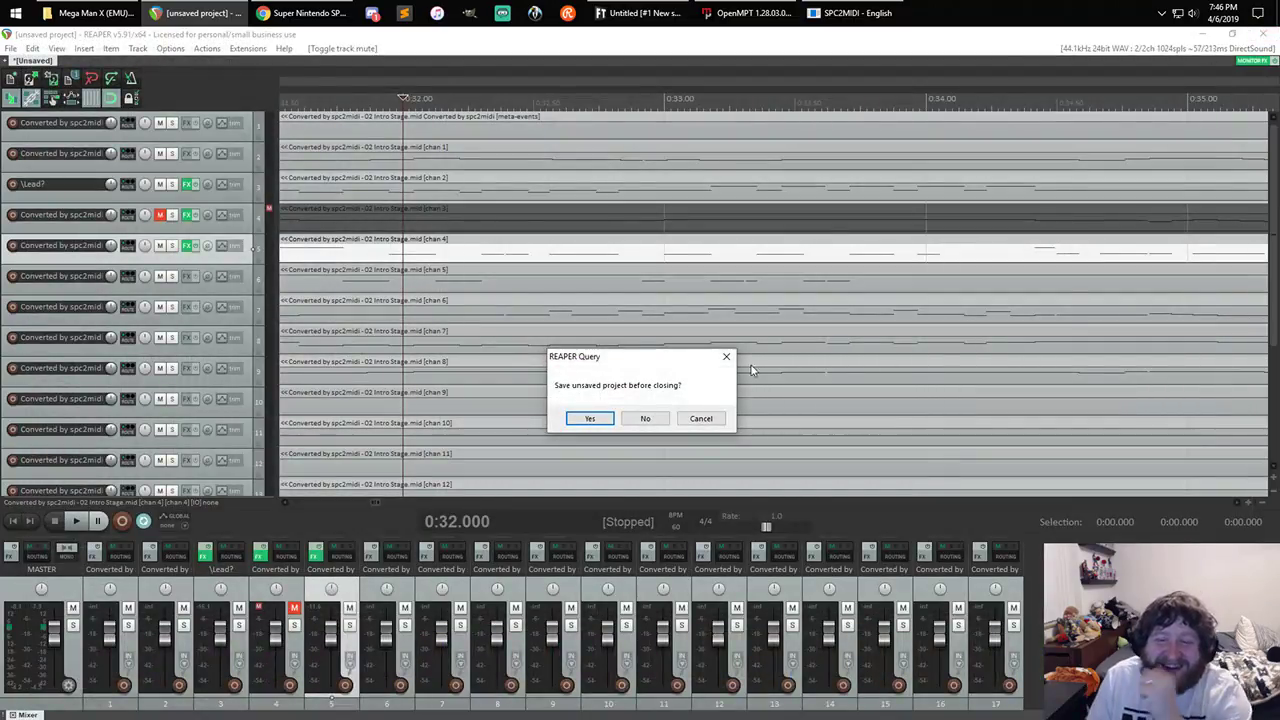
click(700, 418)
- Look over the track items and examine the channel 9 item in the MIDI editor for notes
click(706, 400)
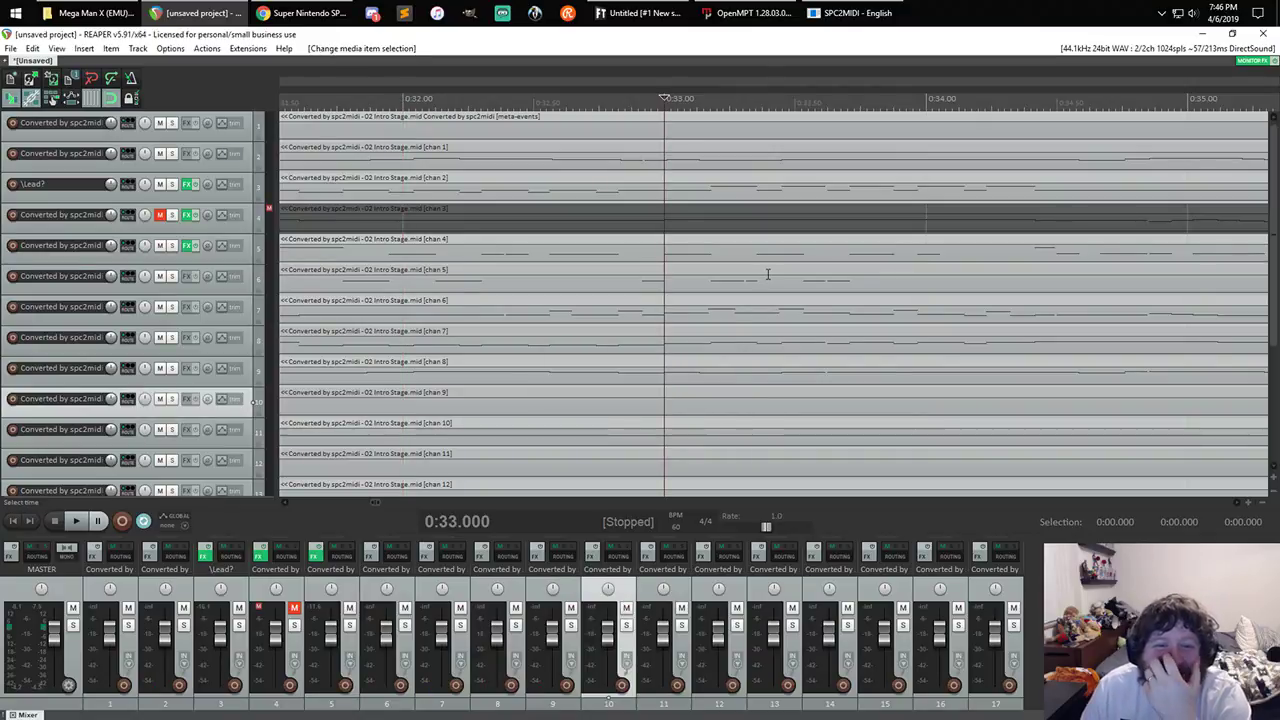
scroll(768, 274, down, 5)
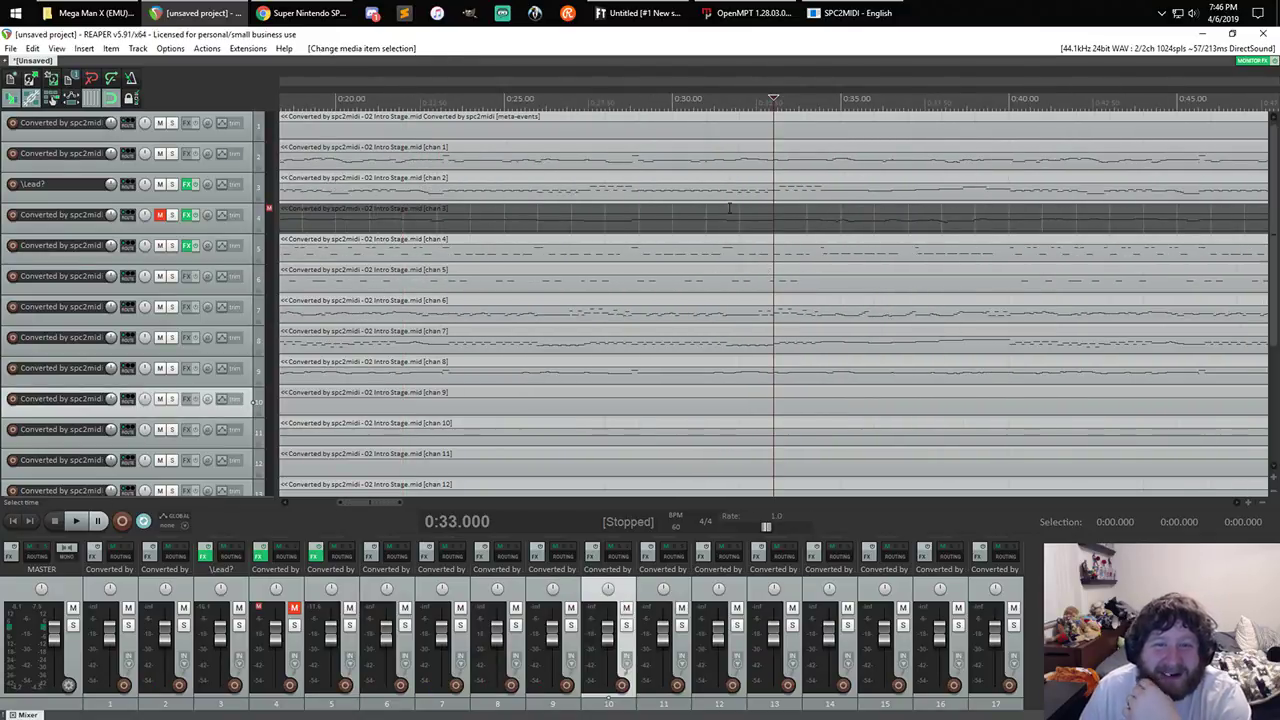
scroll(248, 290, down, 2)
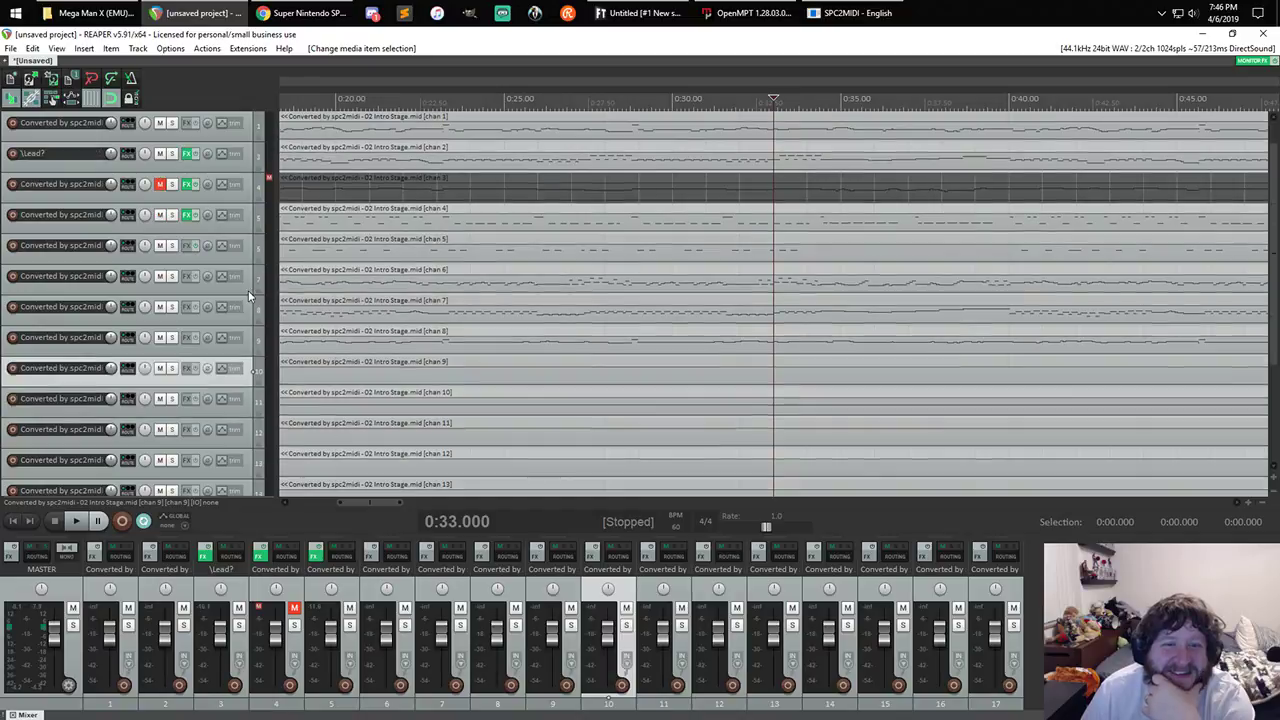
scroll(248, 290, up, 2)
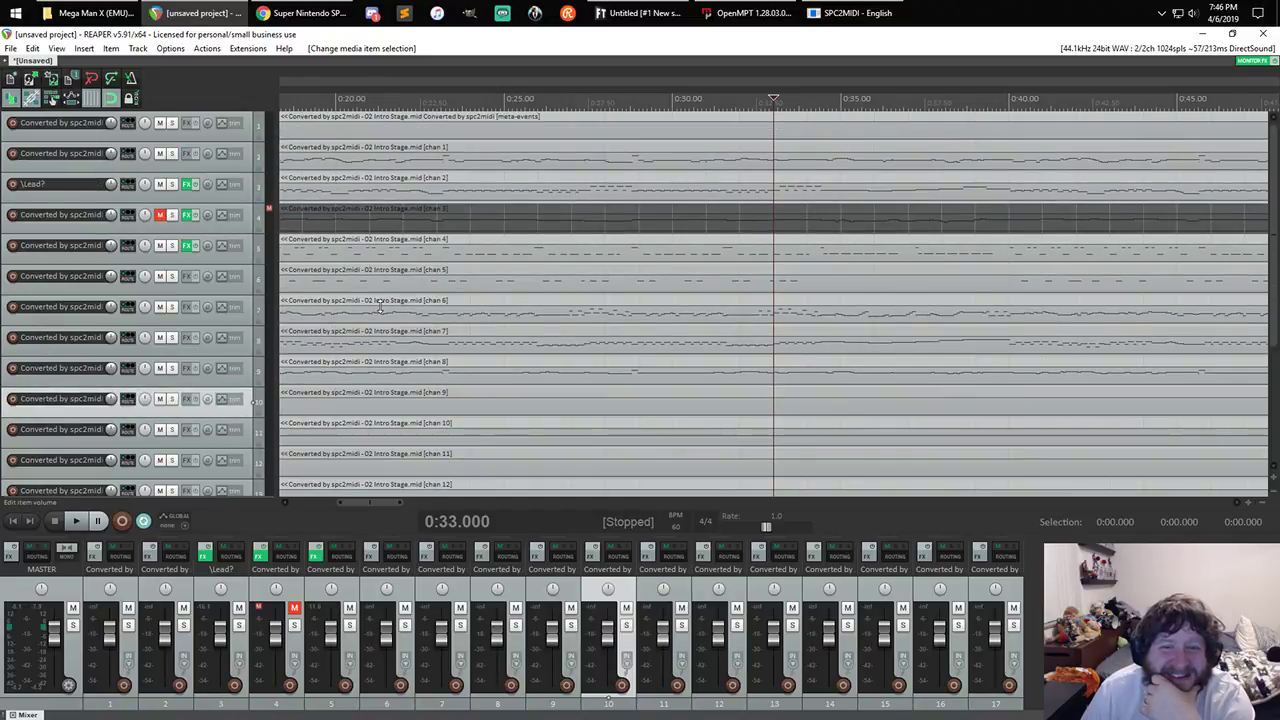
scroll(454, 320, down, 4)
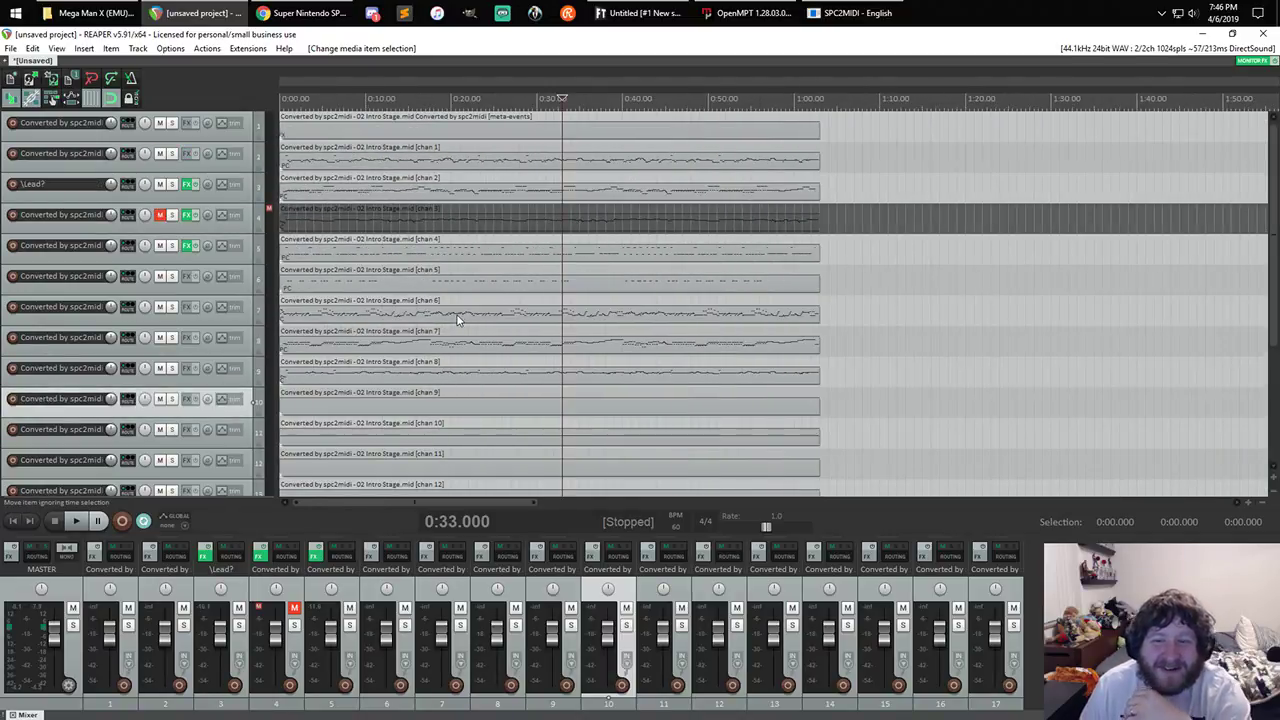
double_click(676, 417)
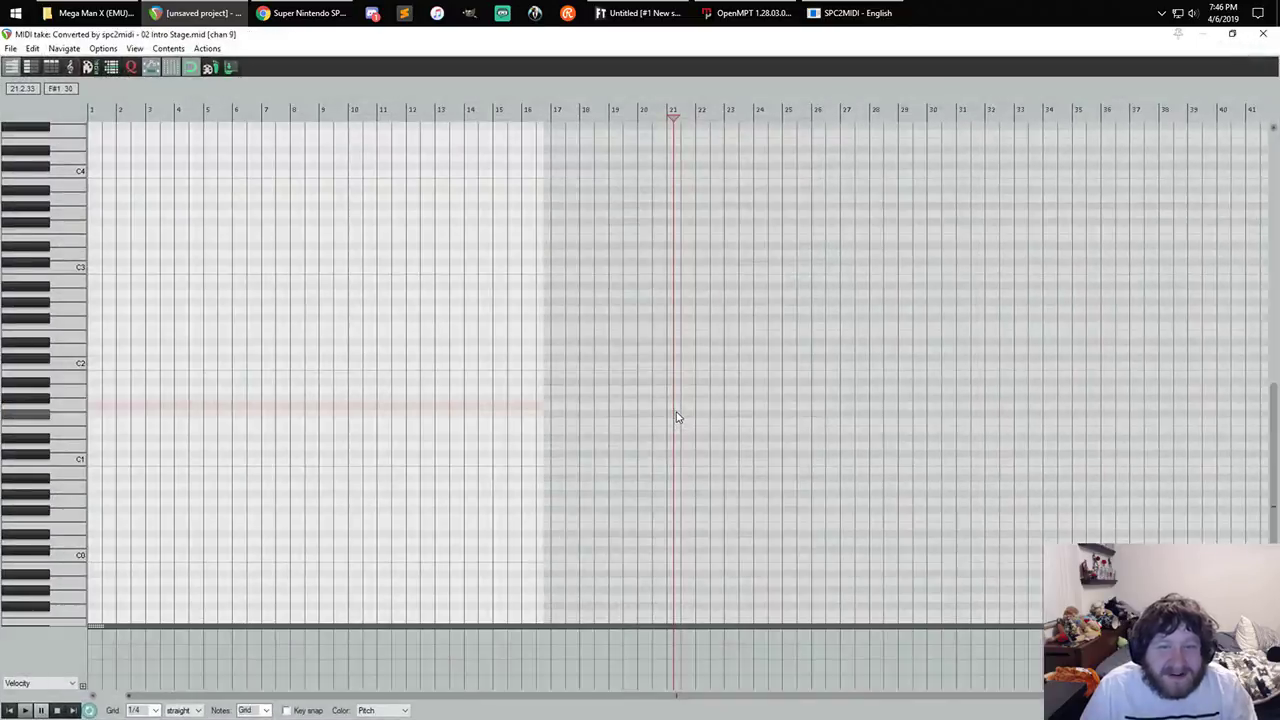
scroll(677, 420, down, 3)
scroll(480, 371, up, 2)
scroll(480, 371, down, 1)
scroll(57, 328, down, 4)
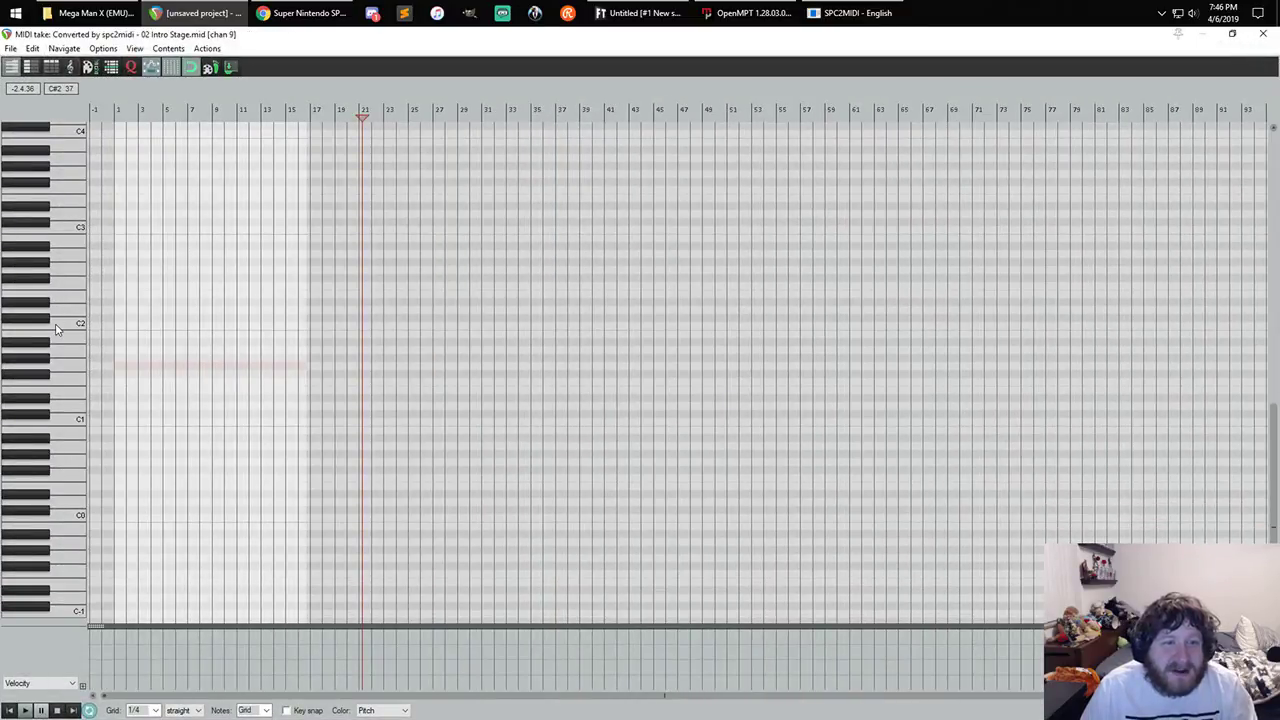
scroll(57, 327, up, 2)
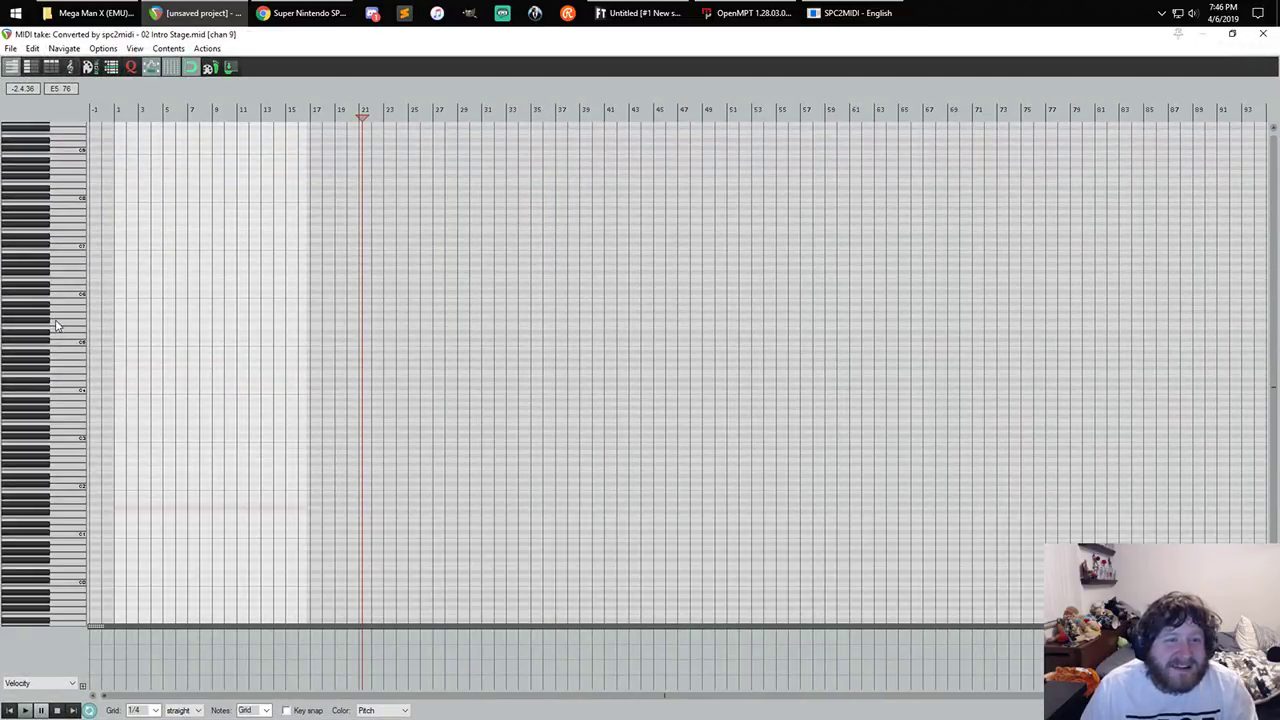
scroll(57, 326, down, 2)
key(Escape)
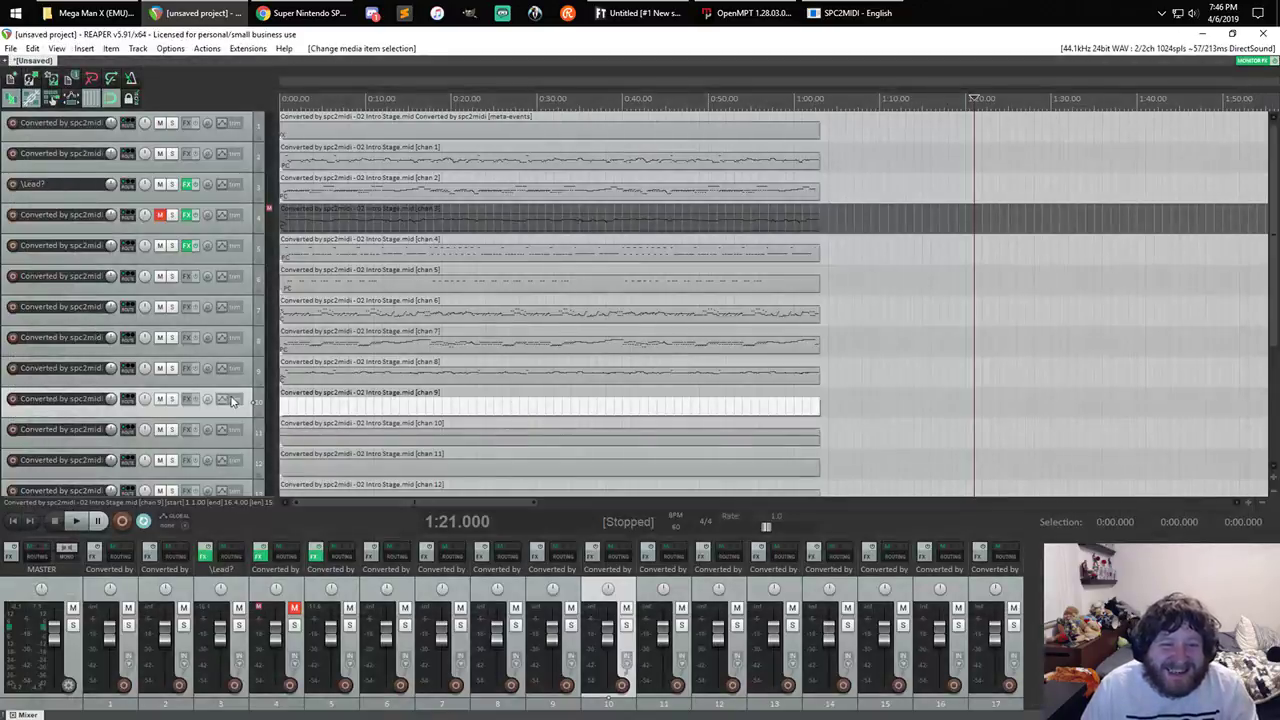
- Remove track 10, which holds the channel 9 item
right_click(248, 410)
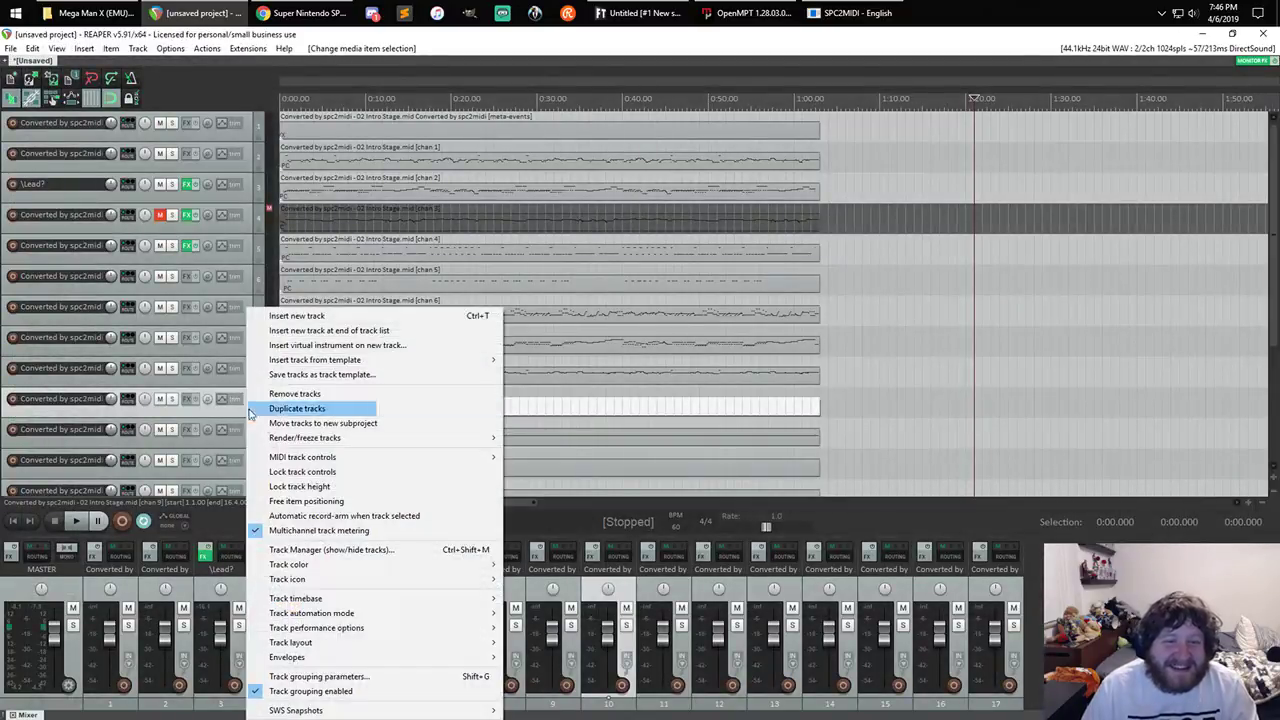
click(310, 395)
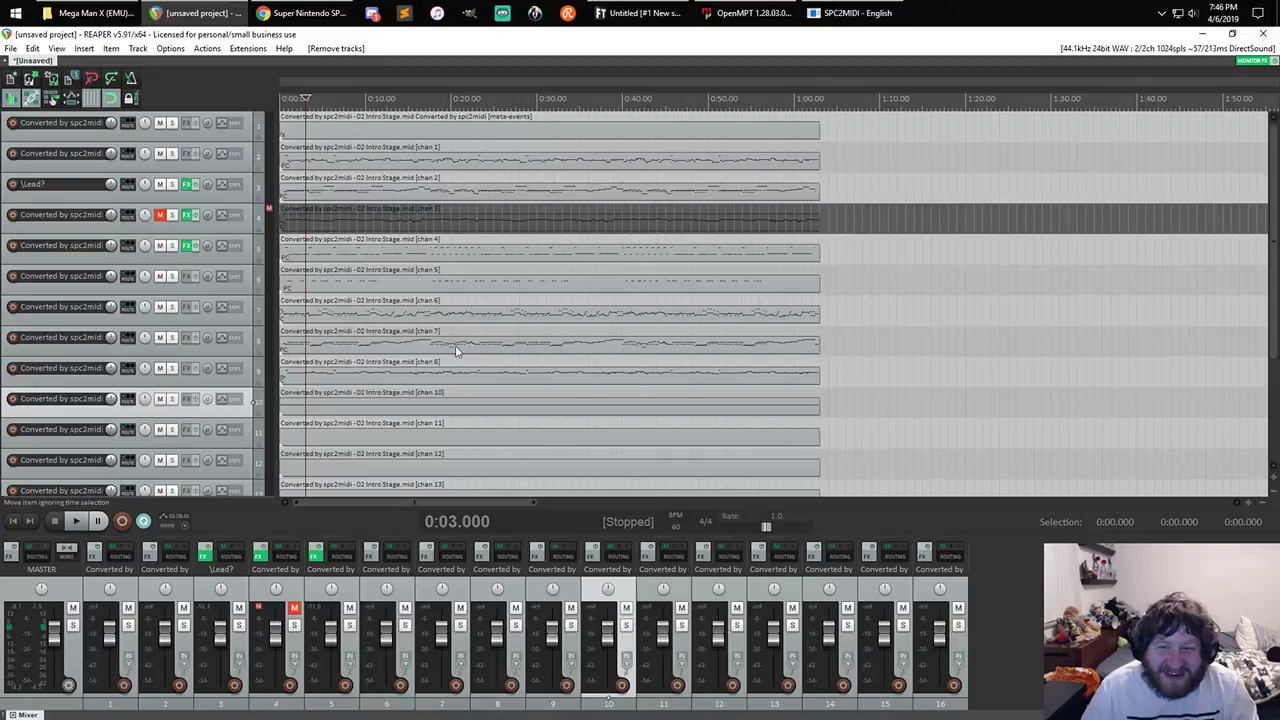
scroll(533, 351, down, 3)
scroll(240, 397, down, 3)
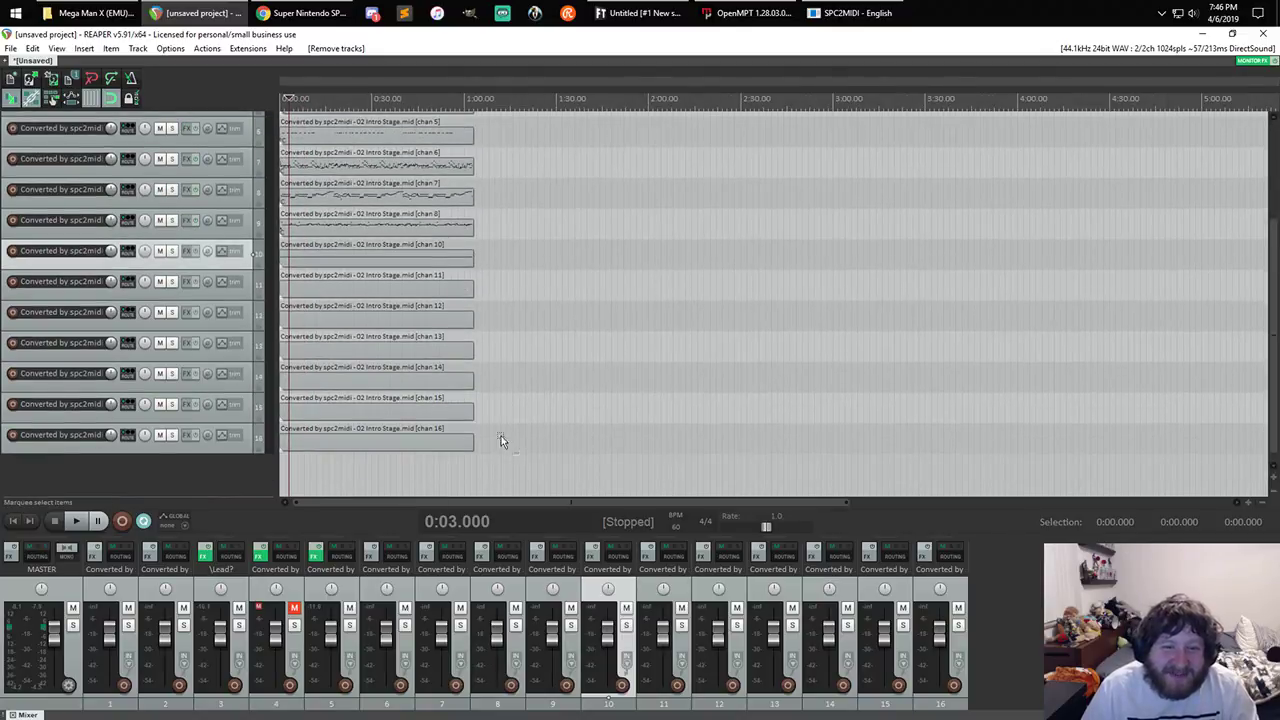
- Remove the tracks holding channels 11 to 16, and remove the empty first track
drag(502, 441, 248, 286)
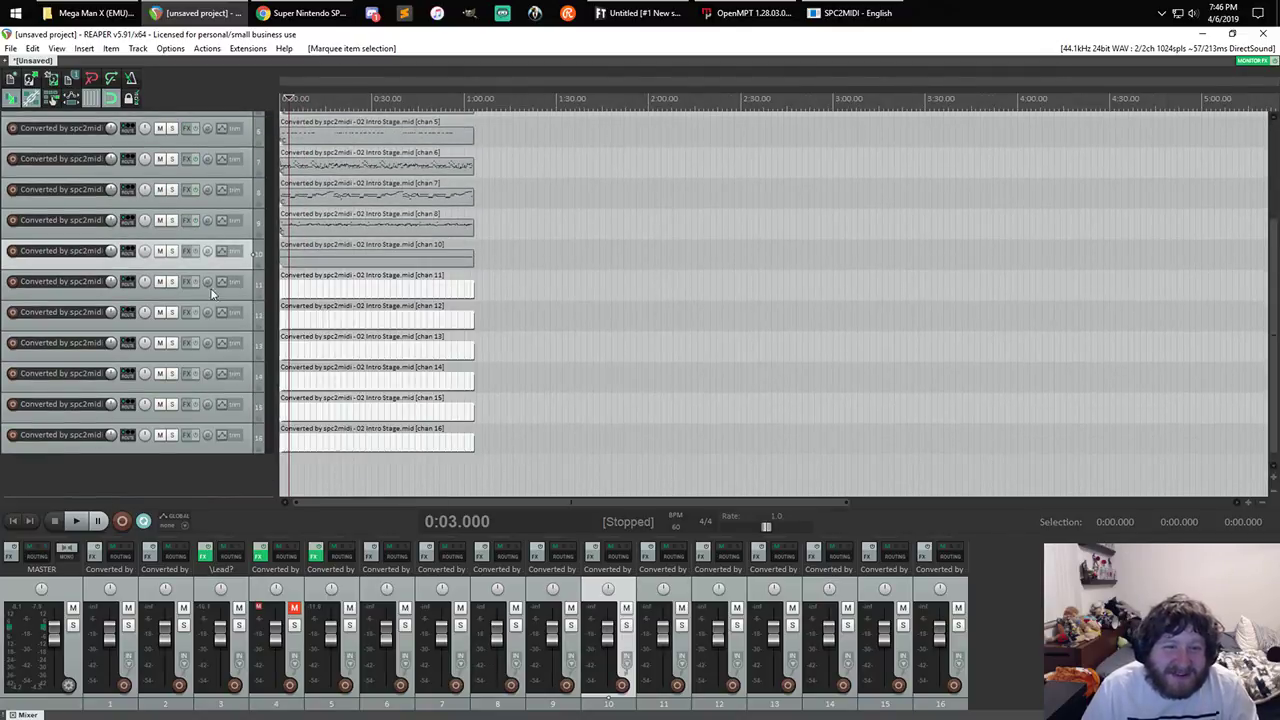
shift+click(248, 446)
right_click(248, 446)
click(305, 114)
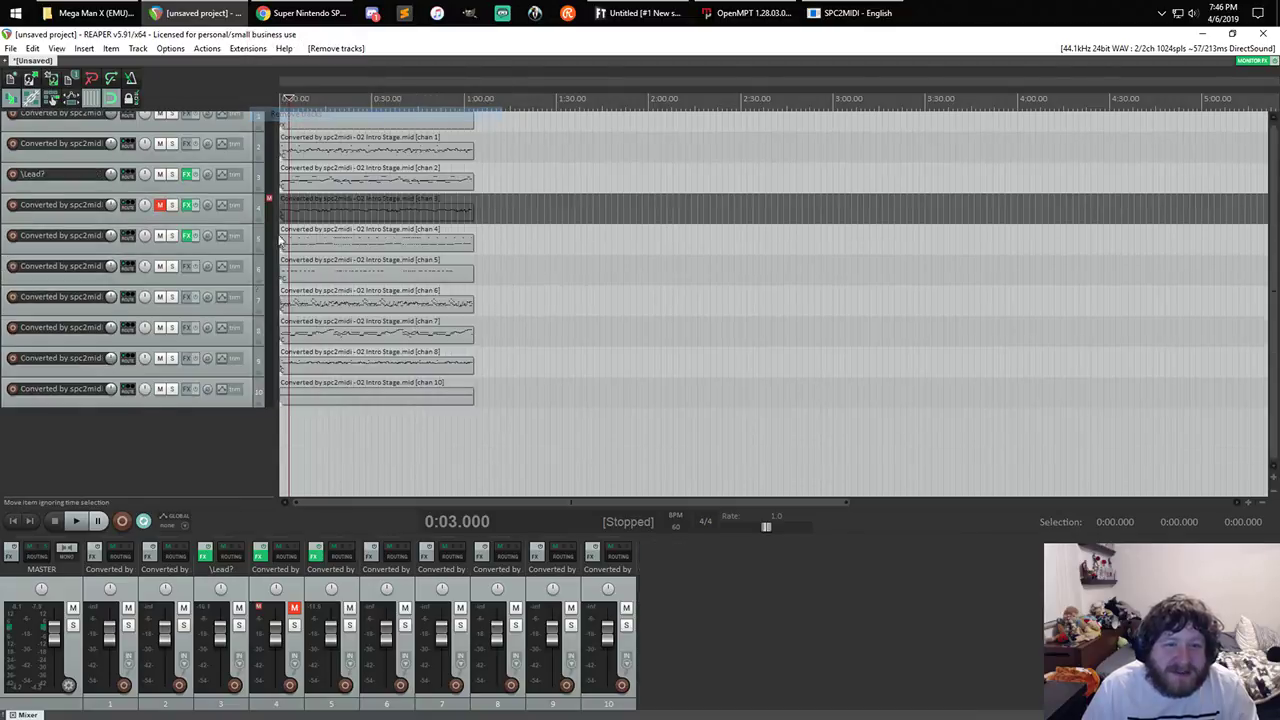
right_click(240, 127)
click(287, 217)
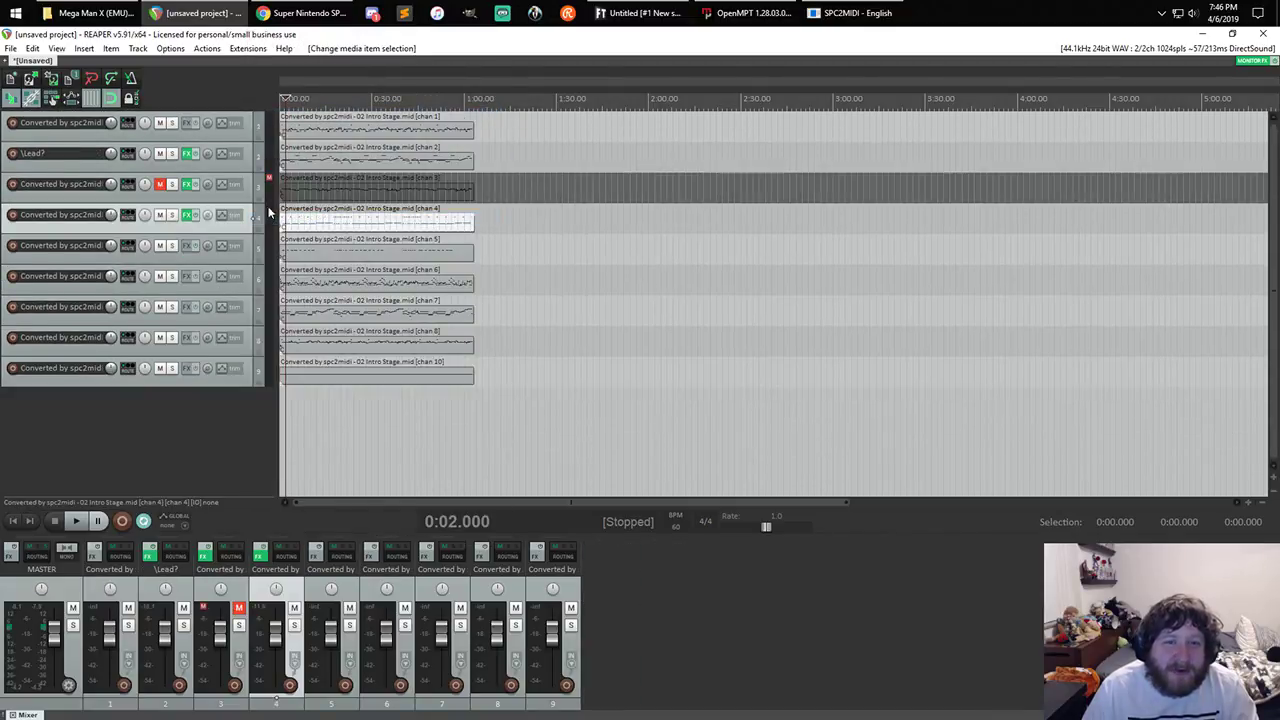
- Examine the notes of the channel 10 item in the MIDI editor and return to the arrangement, keeping the project open
scroll(445, 210, up, 3)
click(445, 210)
scroll(445, 210, down, 2)
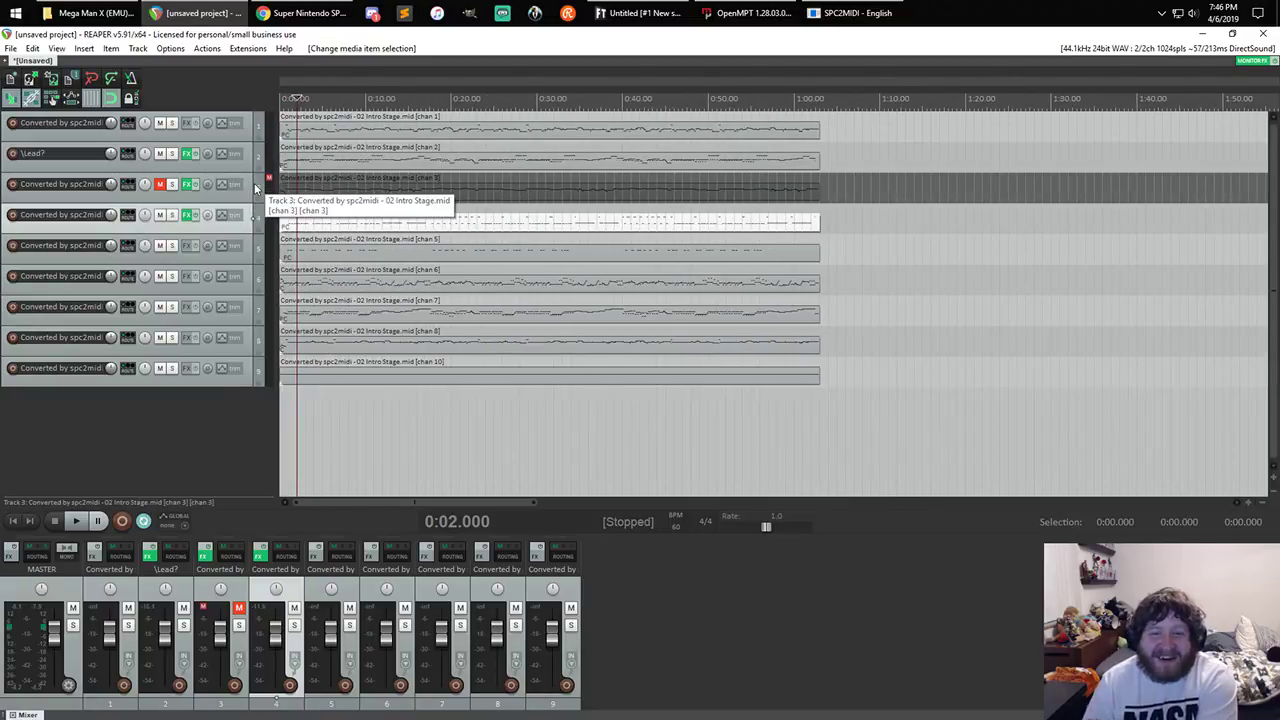
click(331, 378)
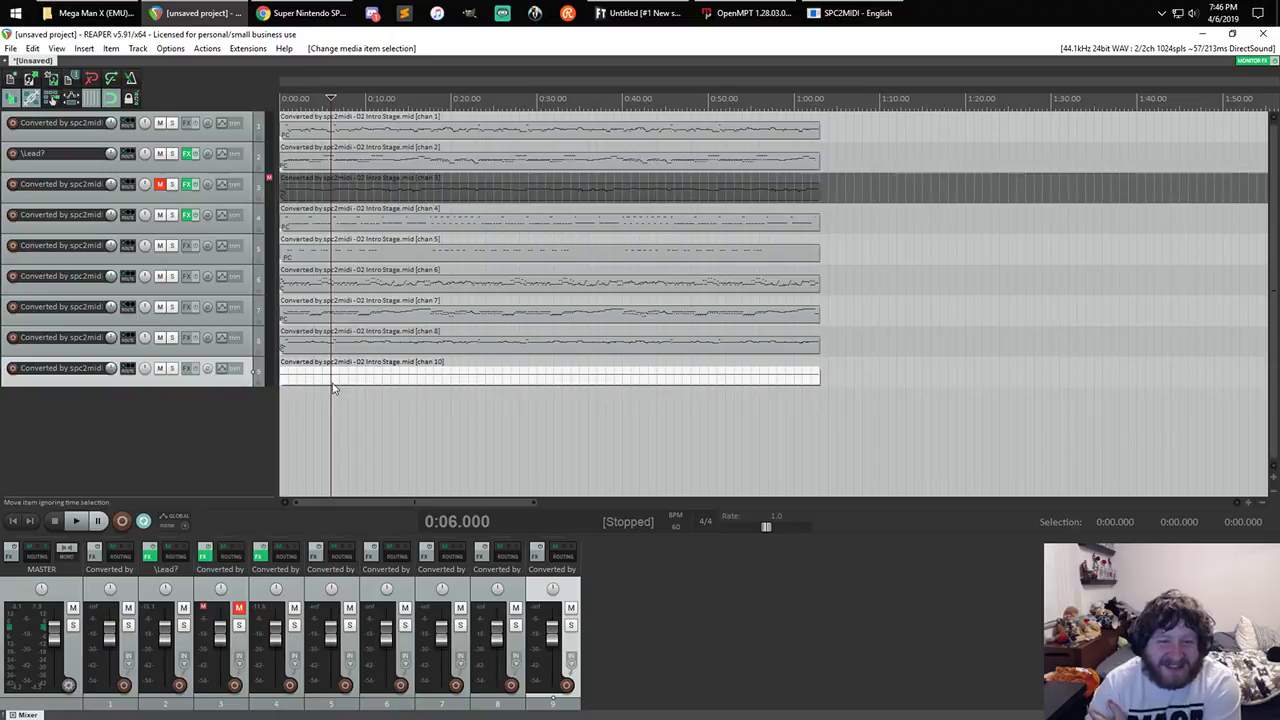
double_click(333, 380)
scroll(300, 340, up, 5)
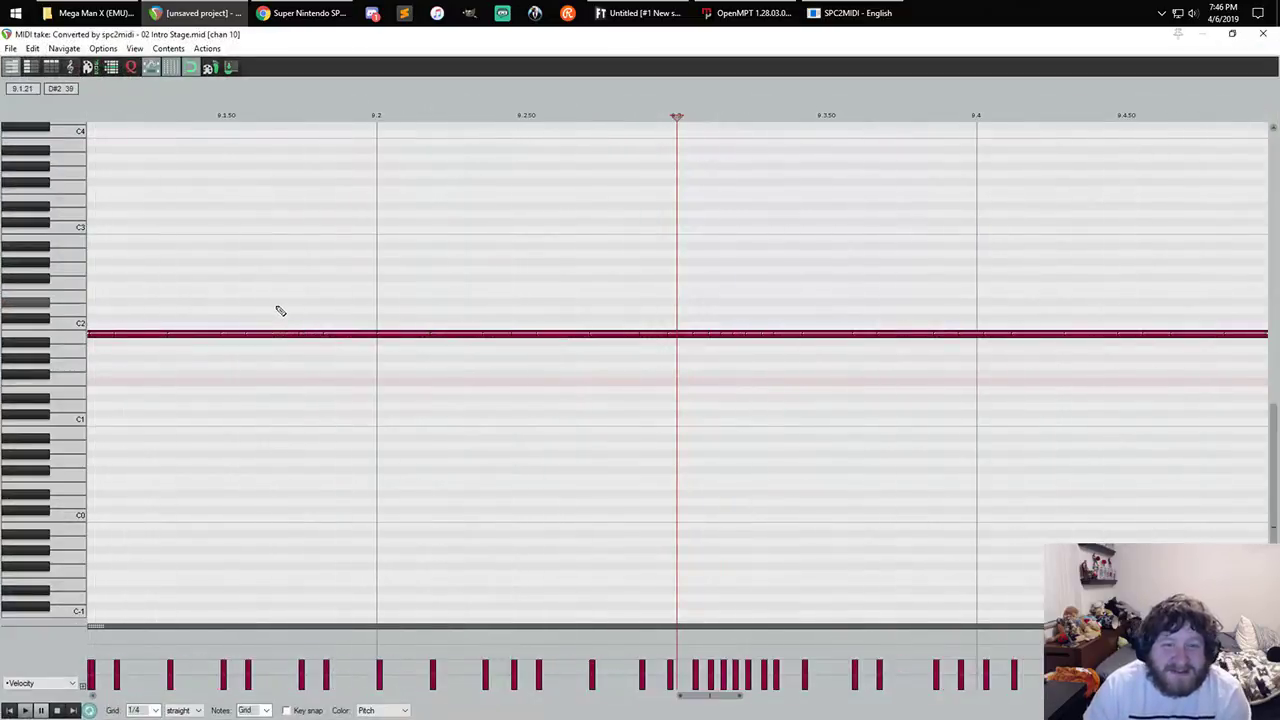
scroll(280, 311, up, 4)
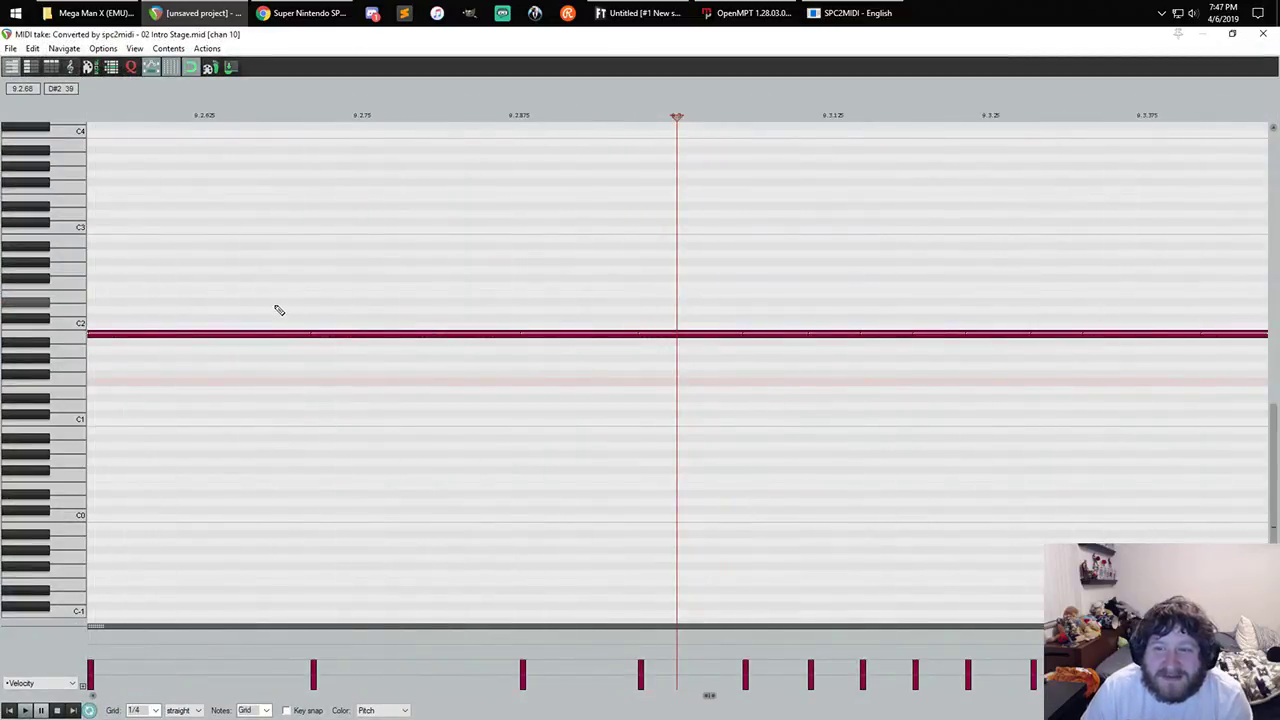
scroll(278, 310, down, 8)
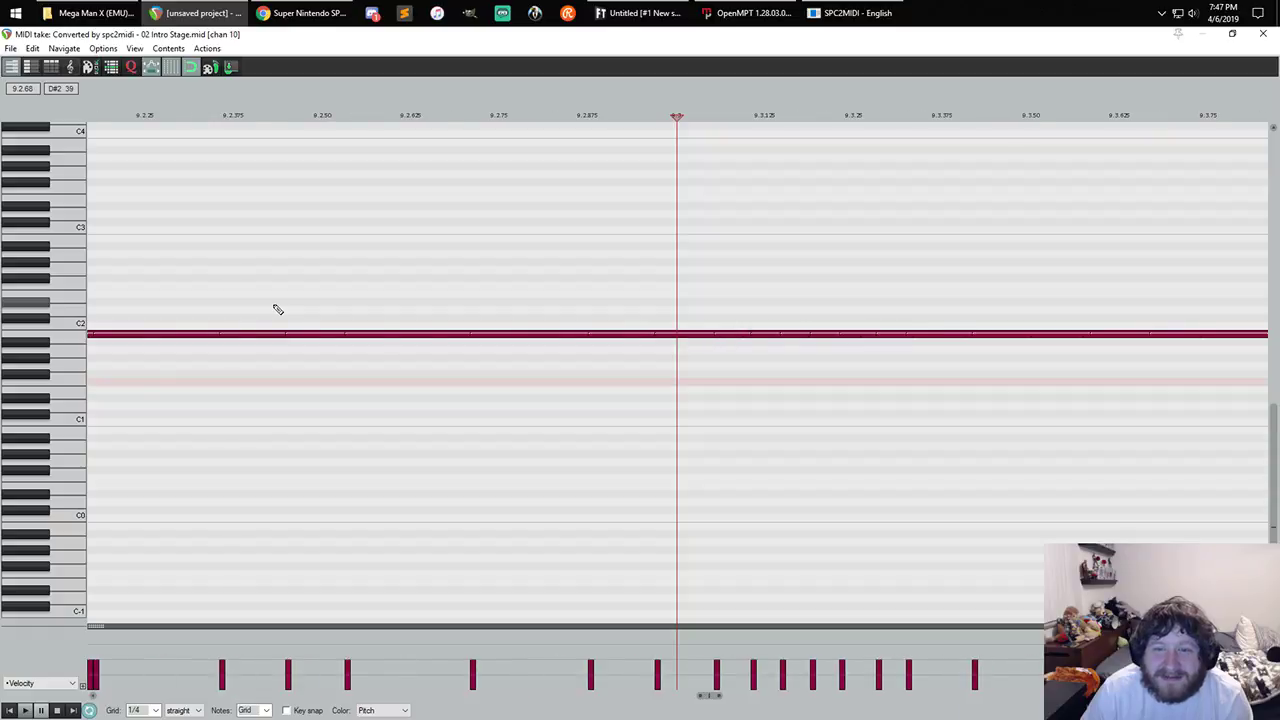
scroll(277, 310, down, 6)
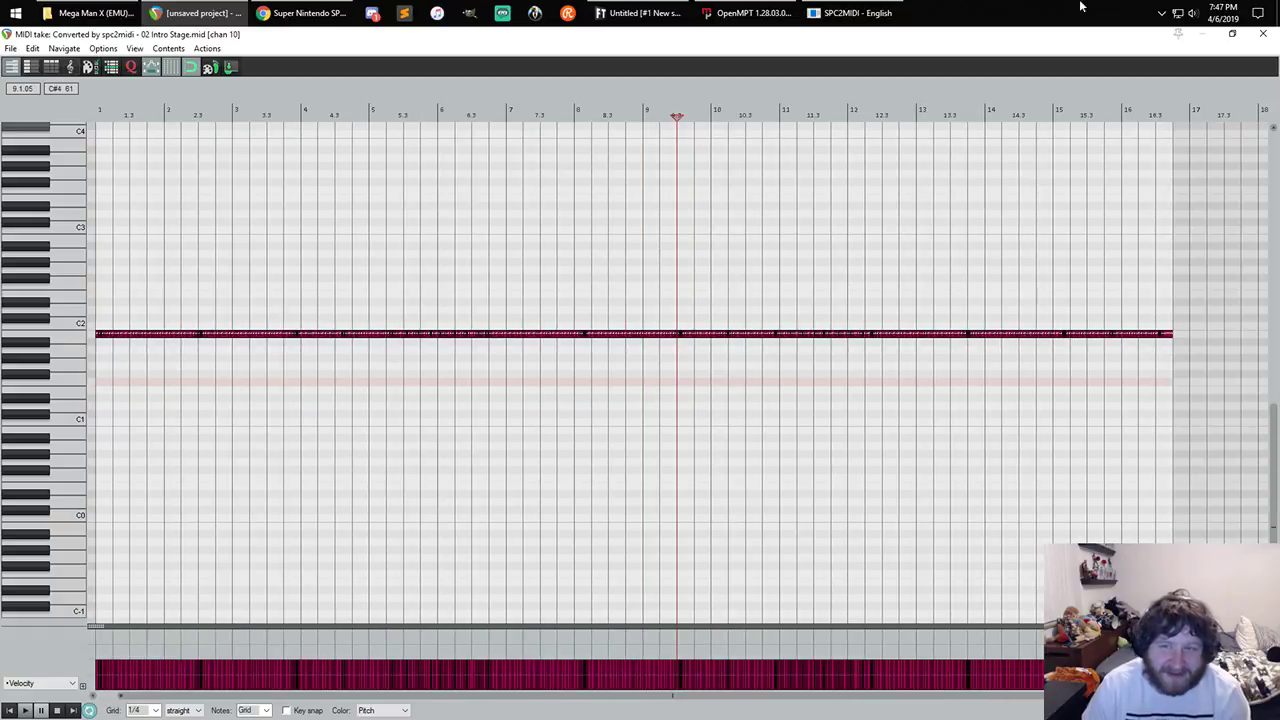
click(1264, 34)
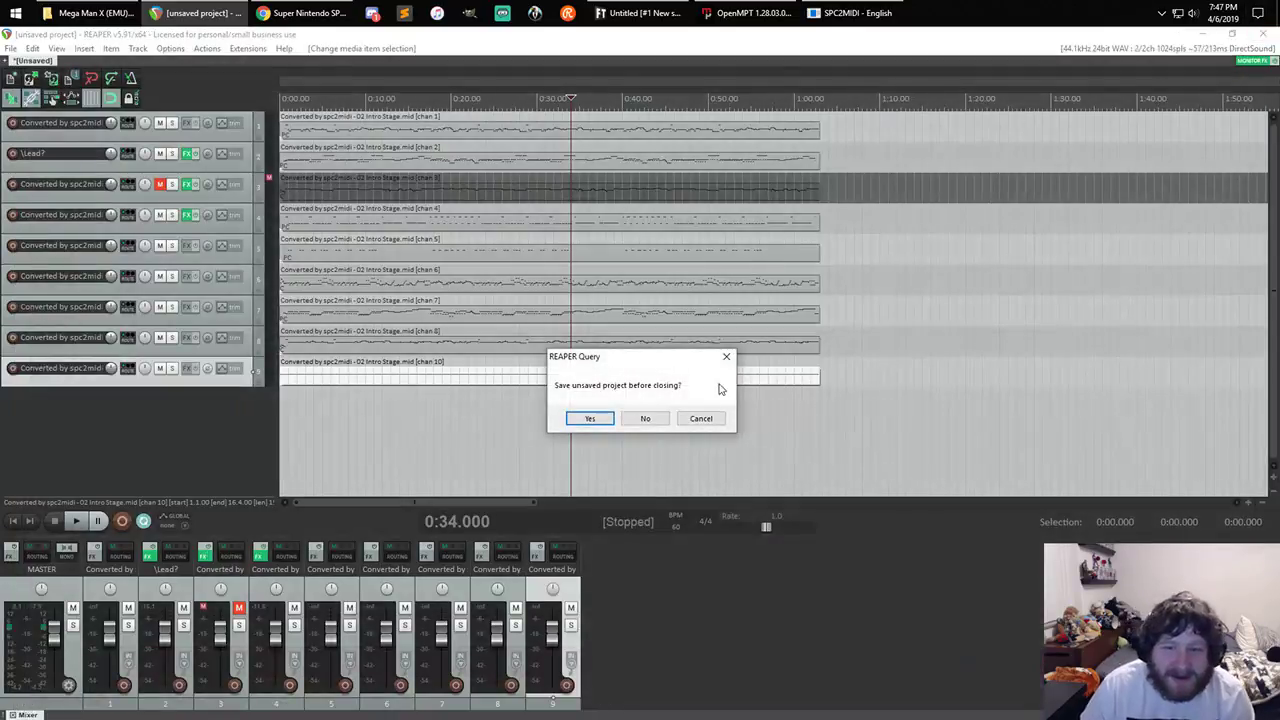
click(702, 419)
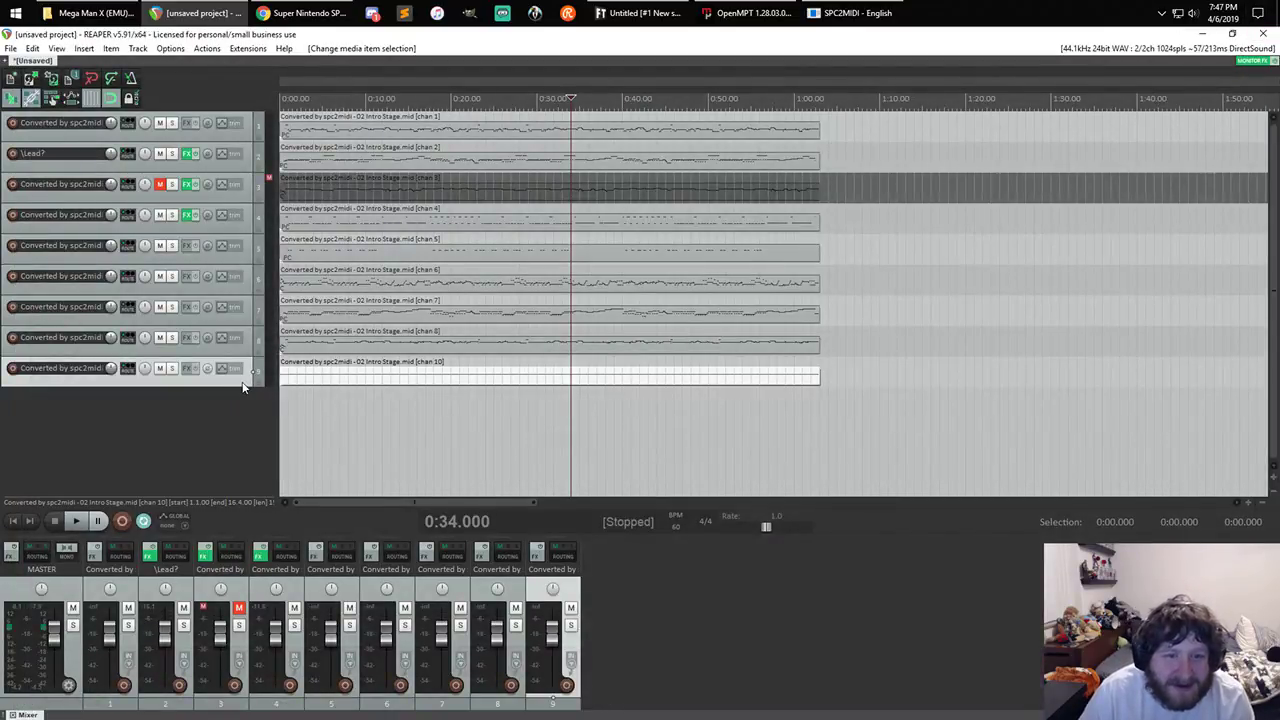
- Add sforzando to track 9 and load the 055_MMX_Orchestra_Hit instrument from the converted Mega_Man_X_sf2 soundfont
click(187, 368)
double_click(475, 278)
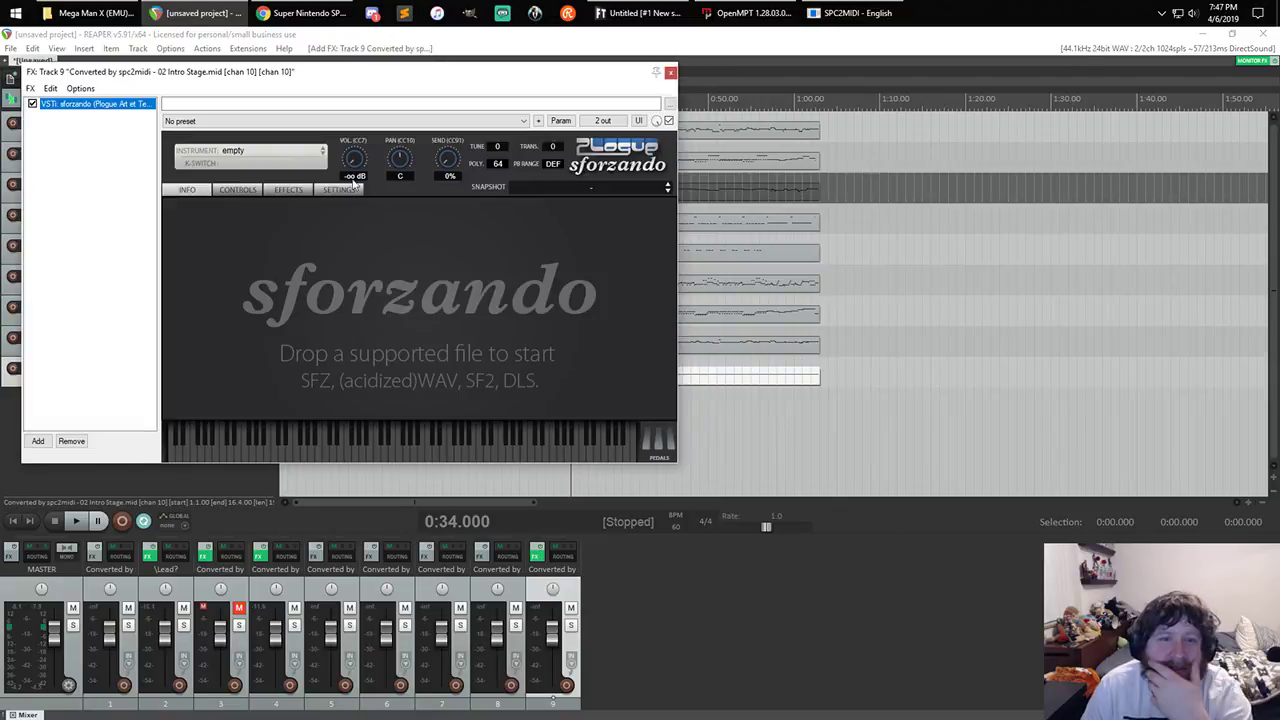
click(323, 150)
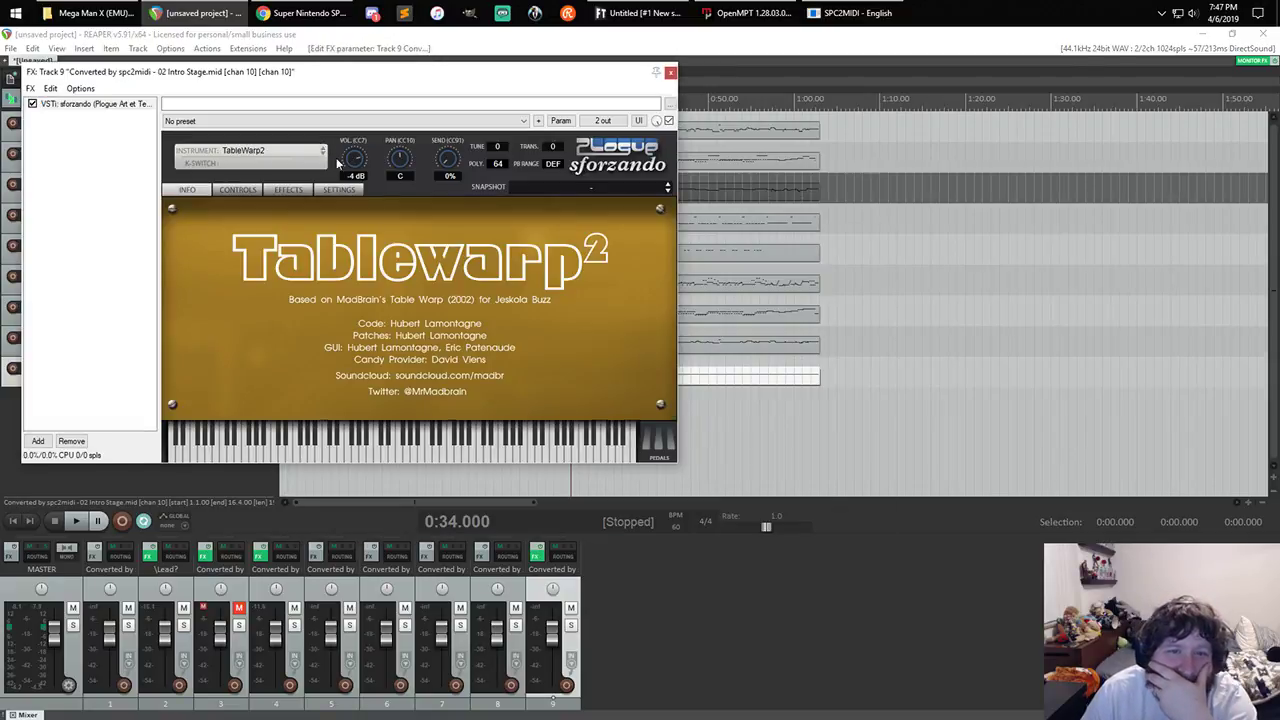
click(323, 150)
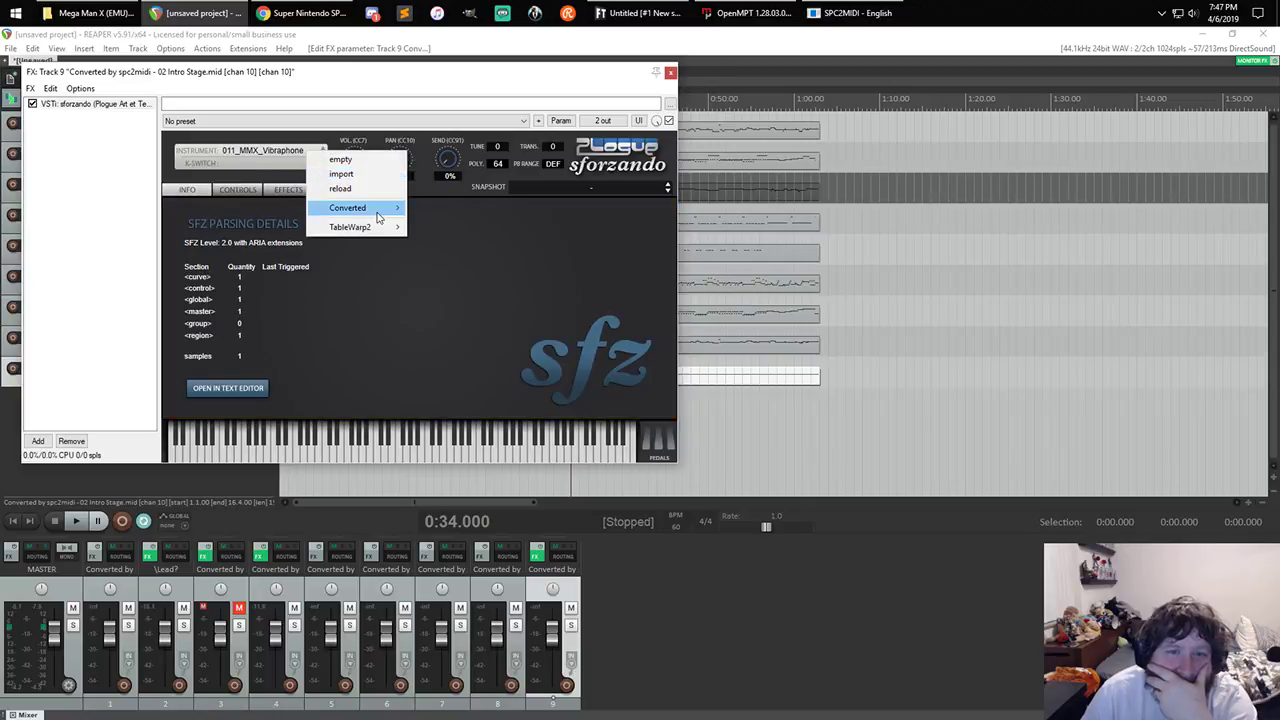
mouse_move(397, 214)
mouse_move(435, 208)
mouse_move(530, 208)
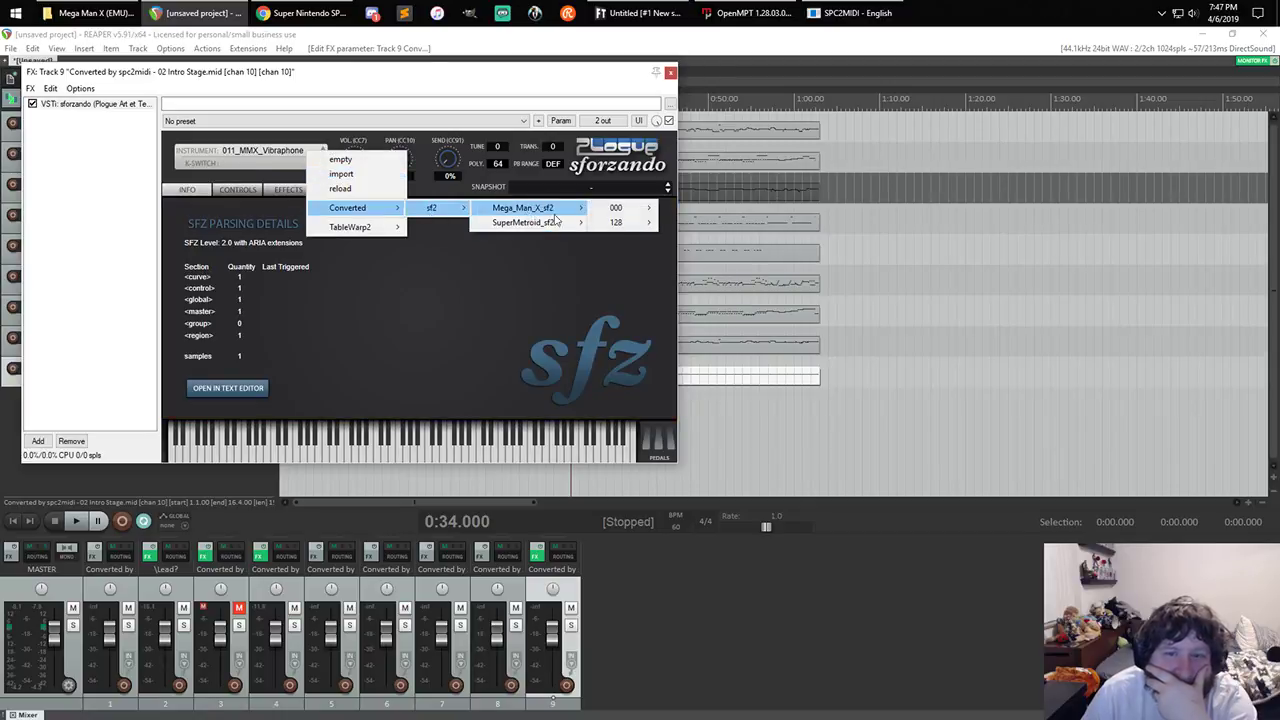
mouse_move(637, 208)
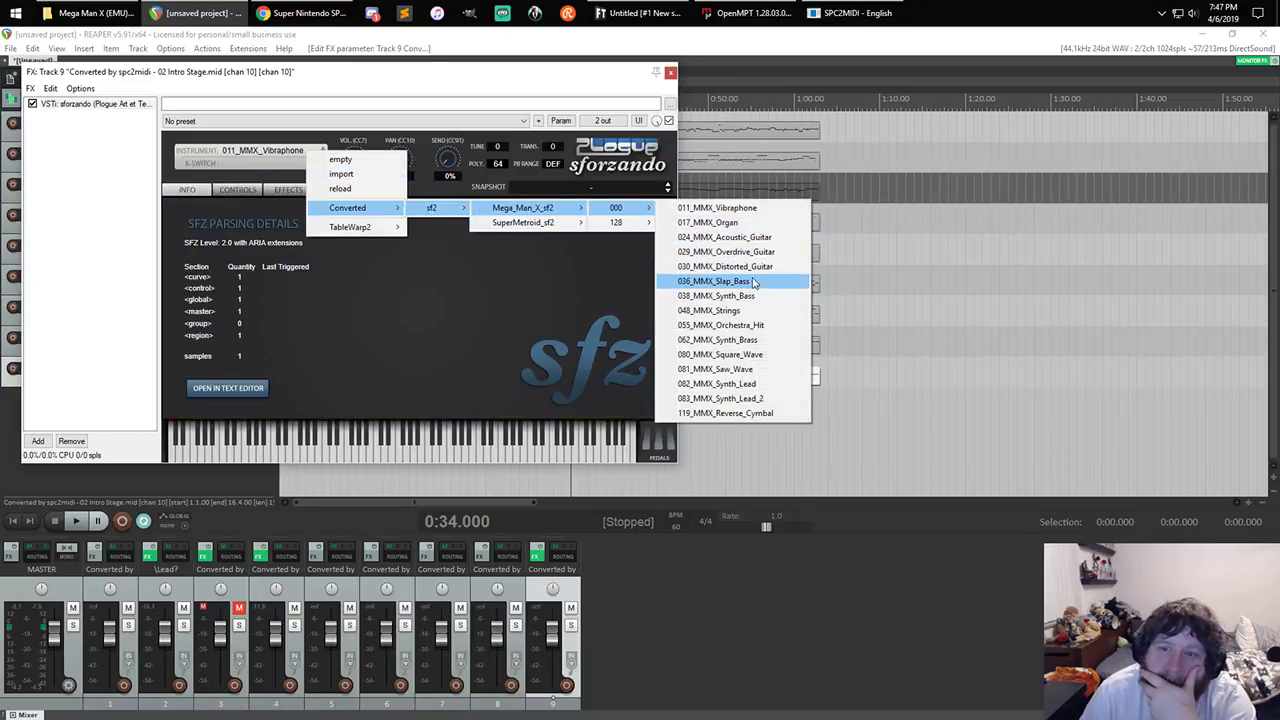
click(758, 324)
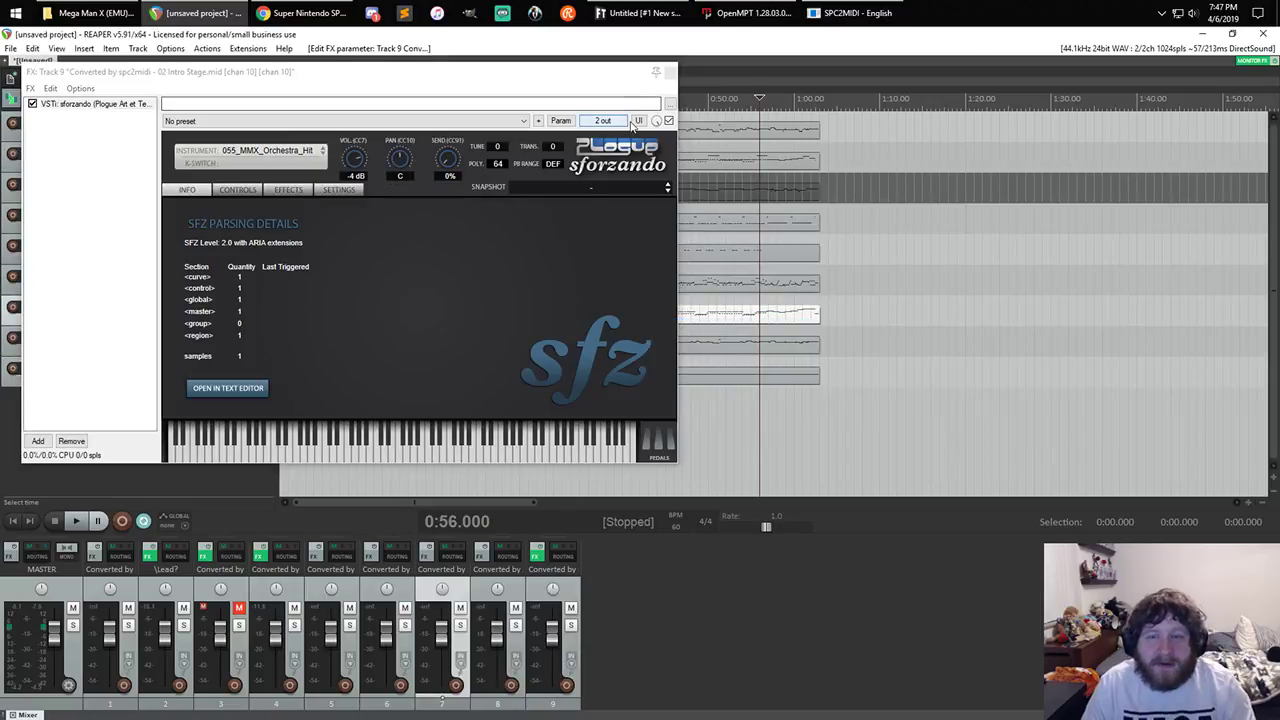
click(670, 73)
- Play the project from the start, listen to track 9 in solo, and mute that track with solo off
scroll(436, 288, up, 4)
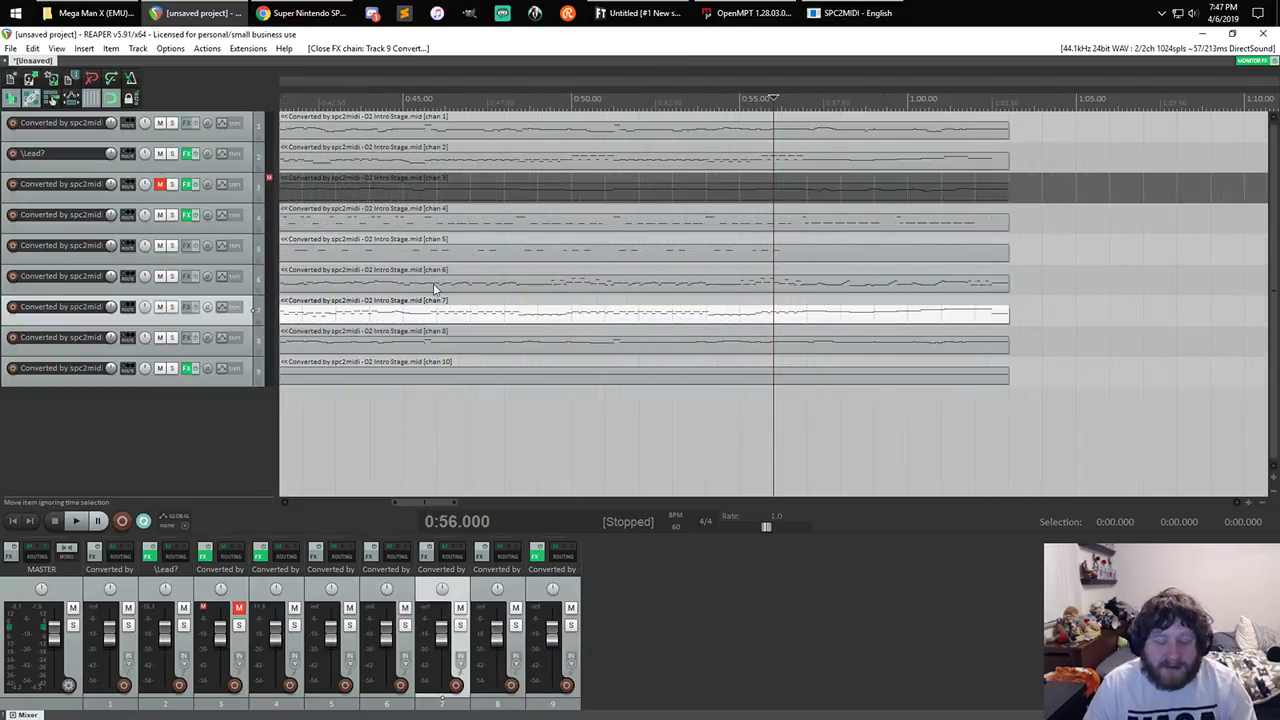
key(Home)
key(space)
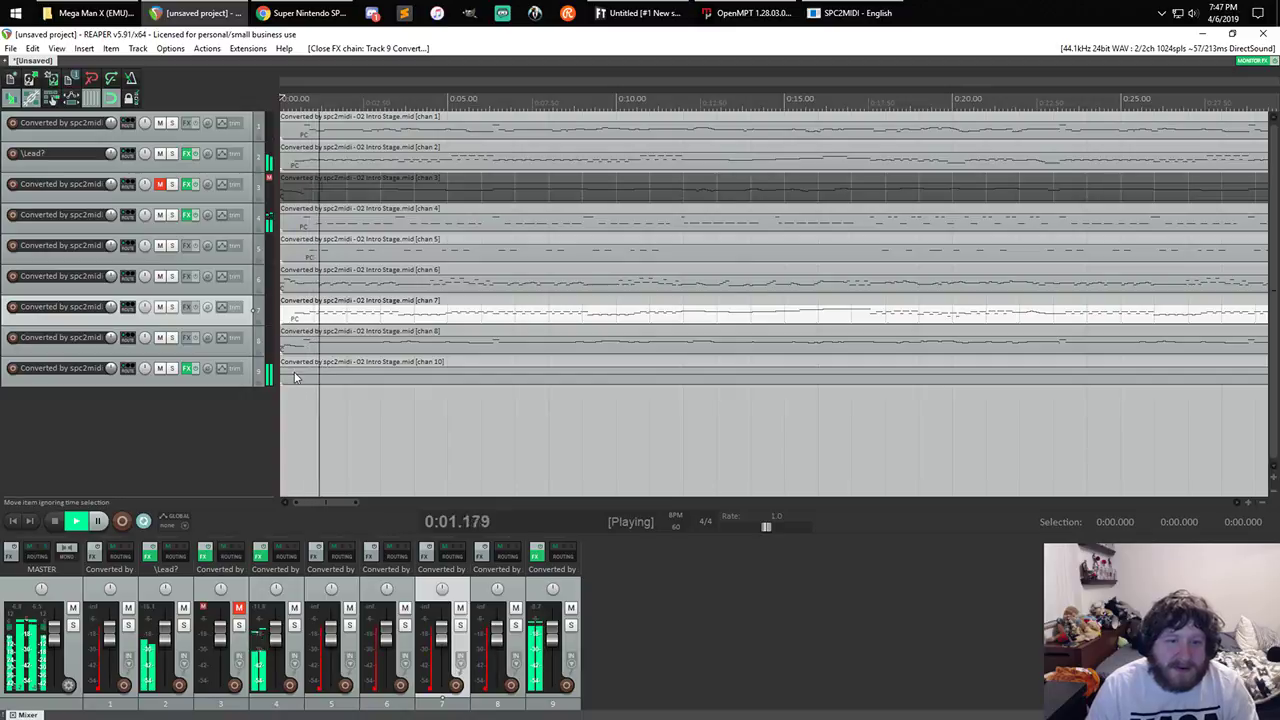
click(171, 369)
scroll(331, 374, up, 4)
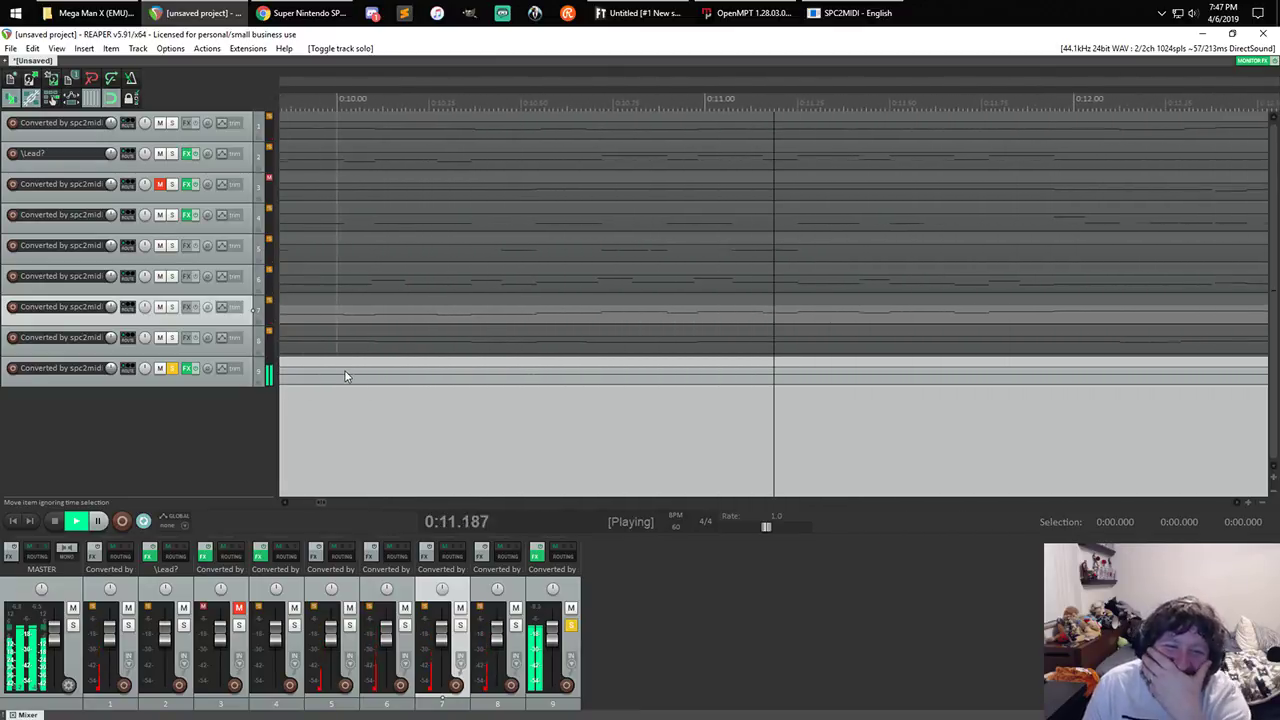
click(172, 368)
click(160, 368)
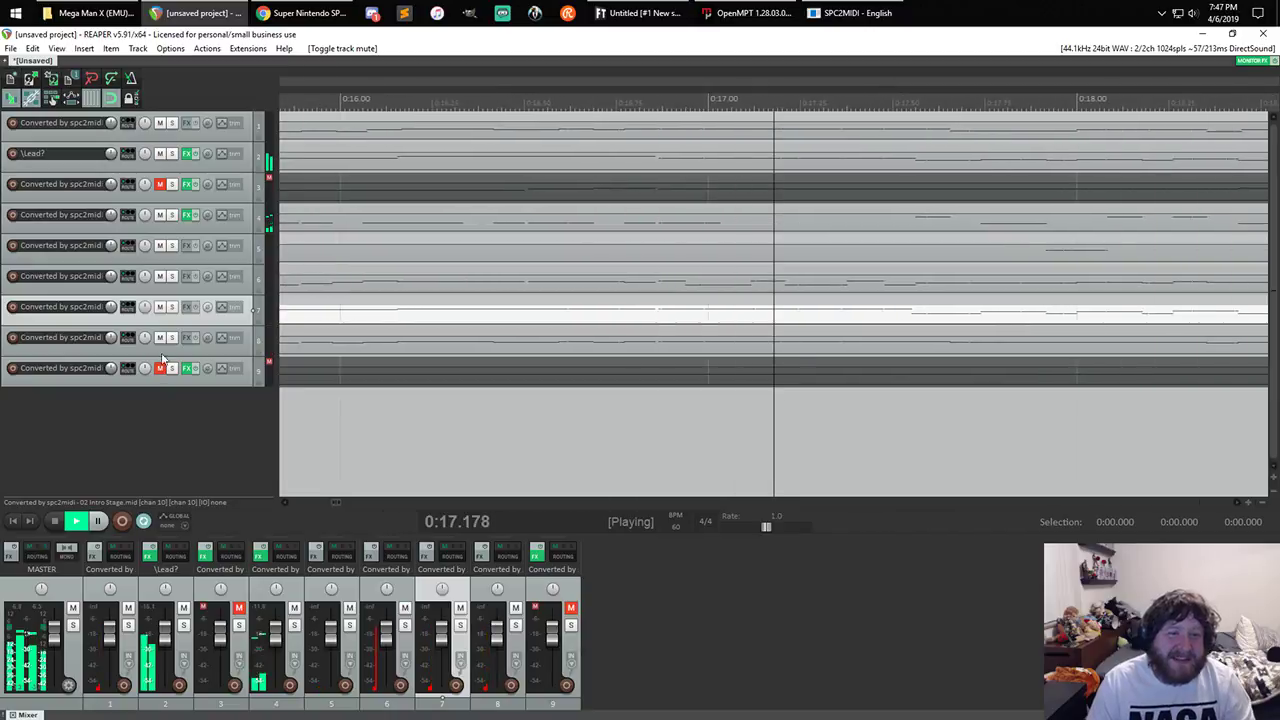
- Unmute track 3, listen to the mix and stop playback
click(160, 184)
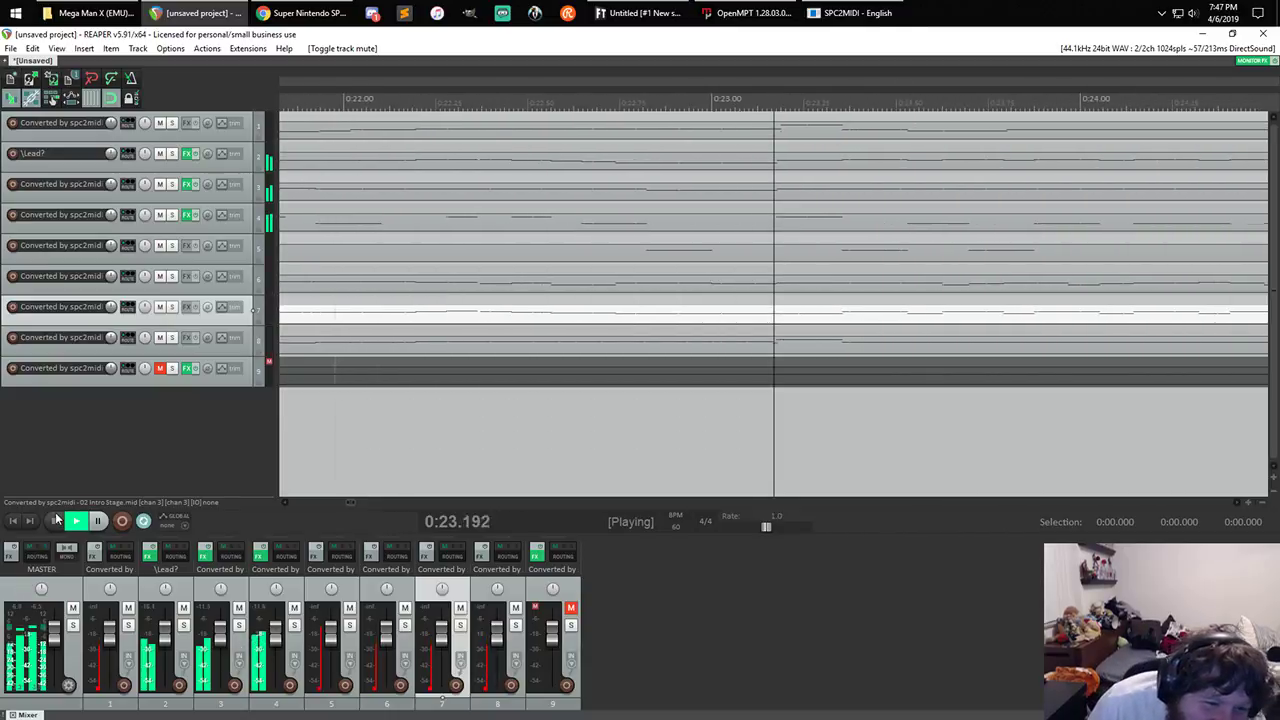
click(163, 440)
scroll(646, 211, down, 2)
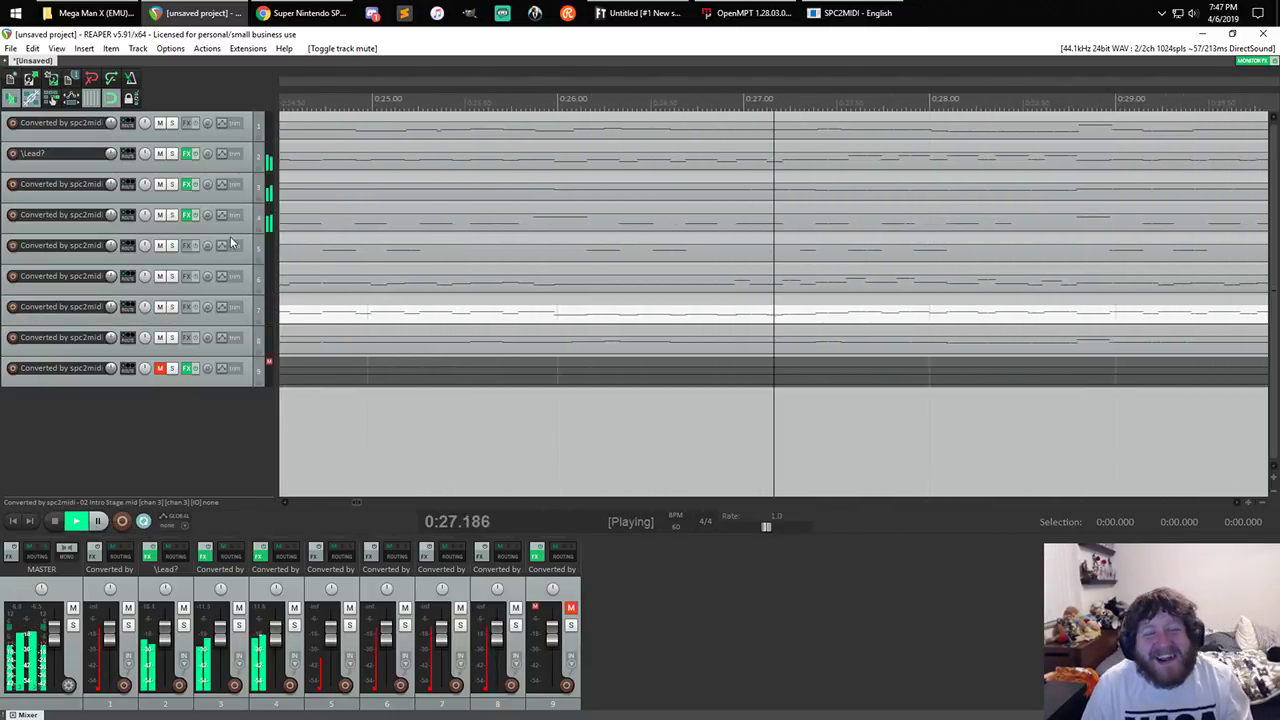
scroll(231, 242, up, 3)
key(super)
key(super)
scroll(231, 238, up, 3)
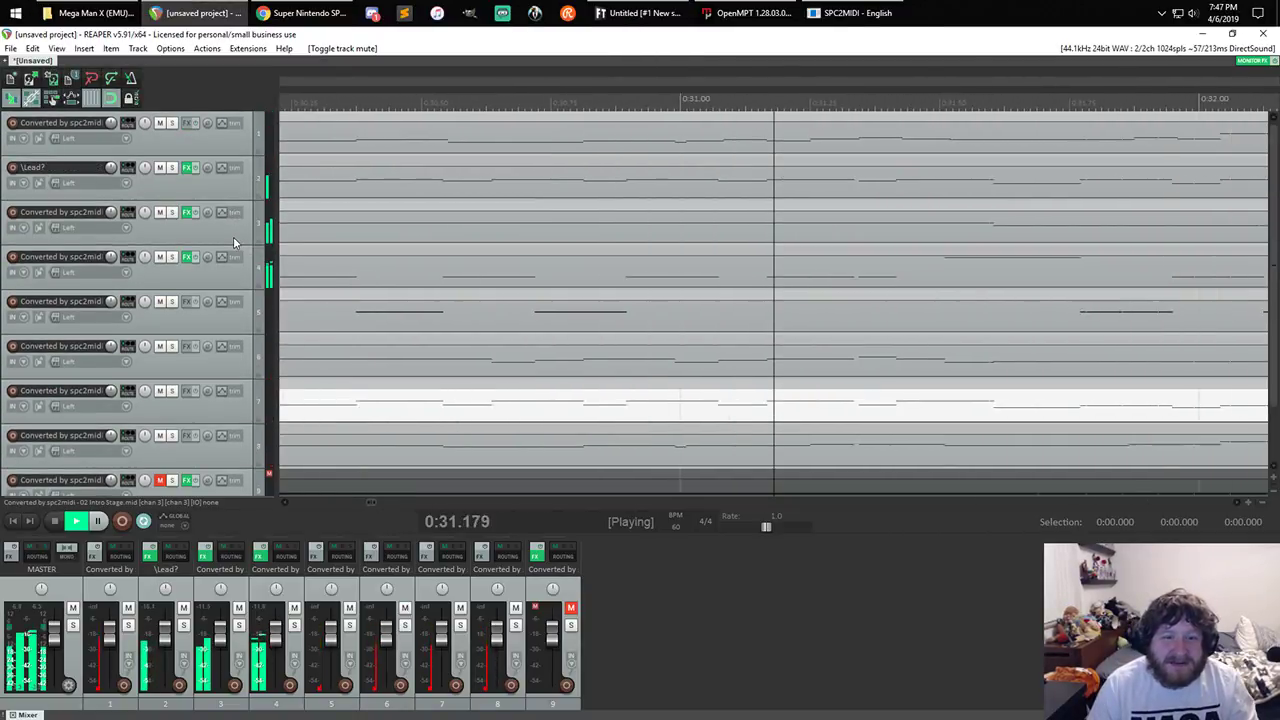
click(54, 521)
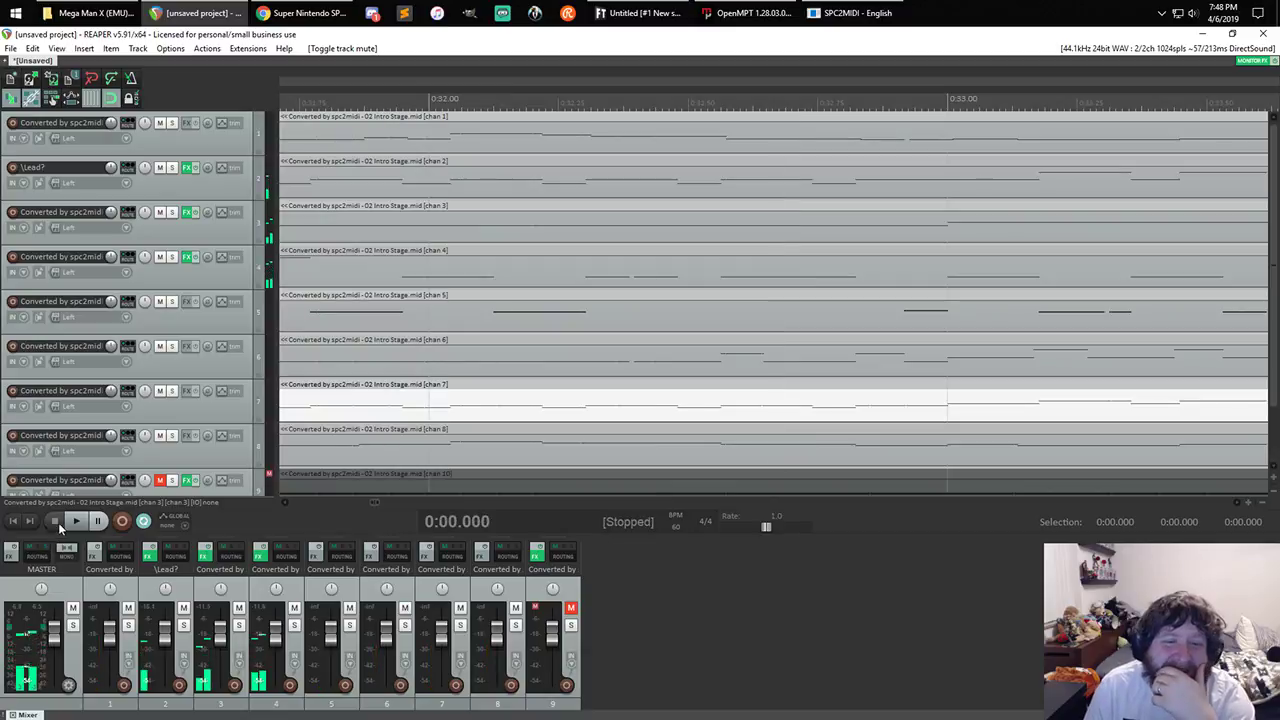
scroll(468, 220, down, 8)
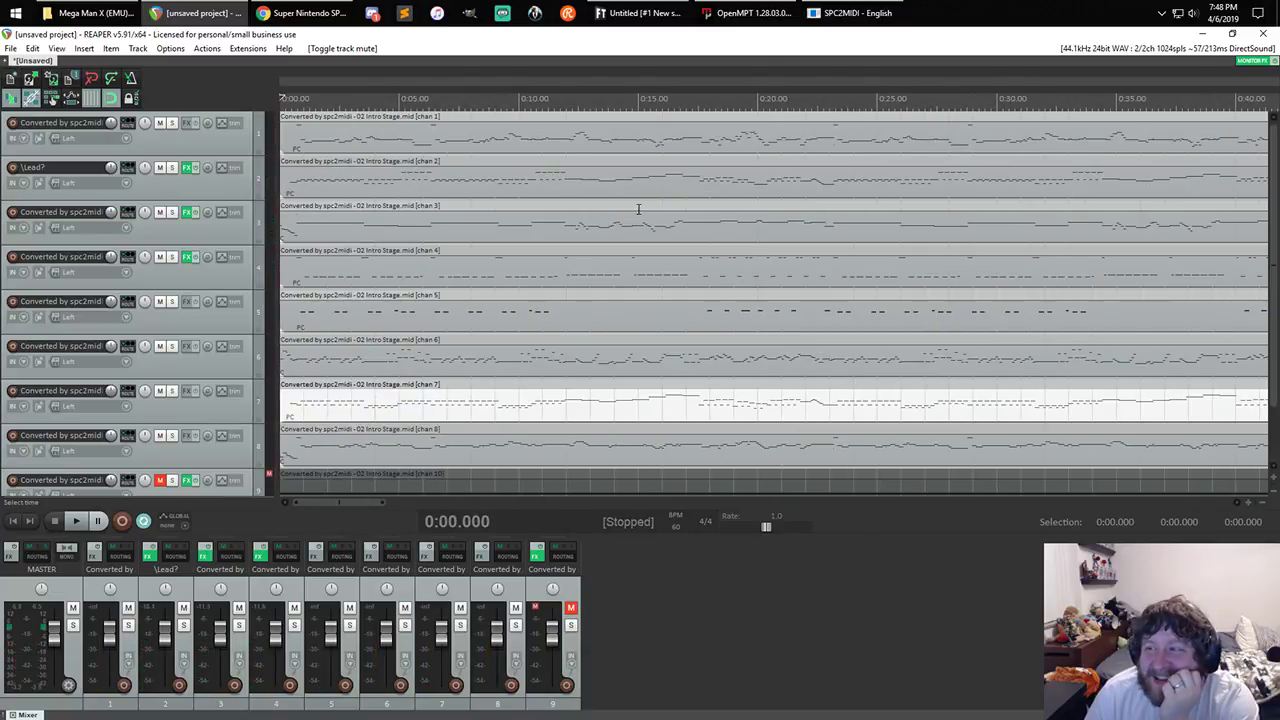
- Switch to Chrome and download vspcplay v1.1 from the Super Nintendo SPC utilities list
click(300, 13)
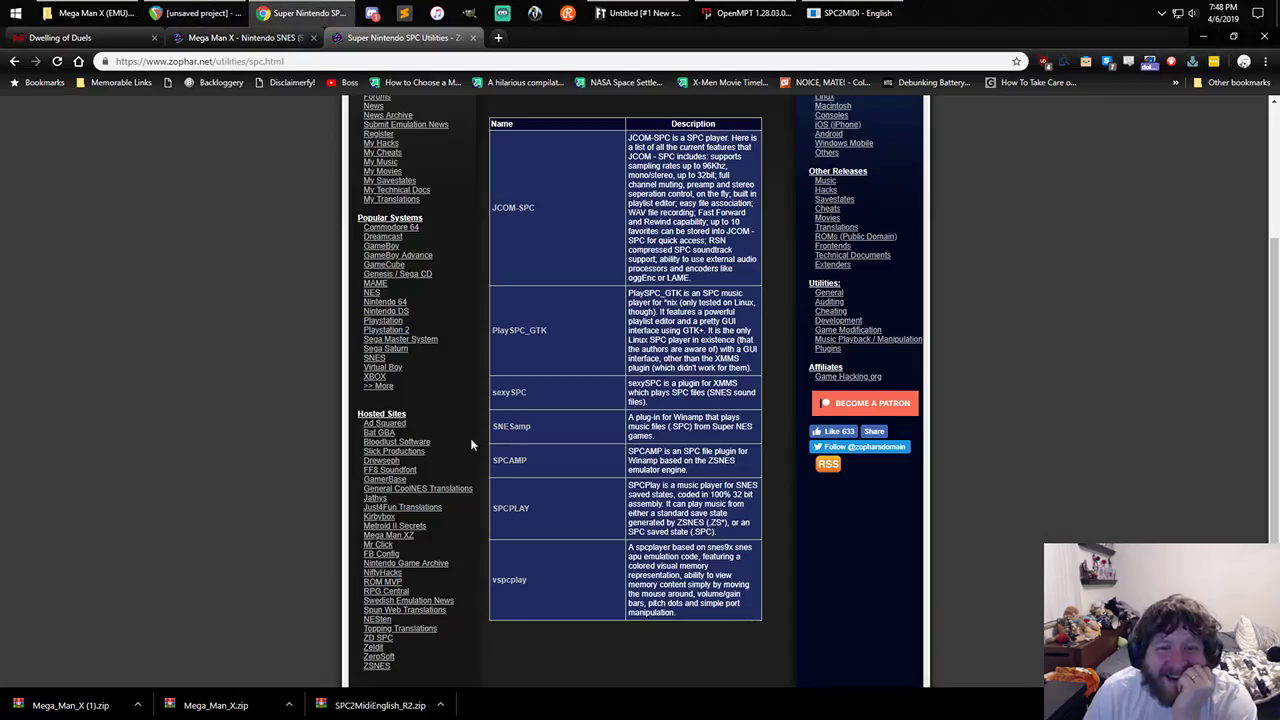
click(509, 579)
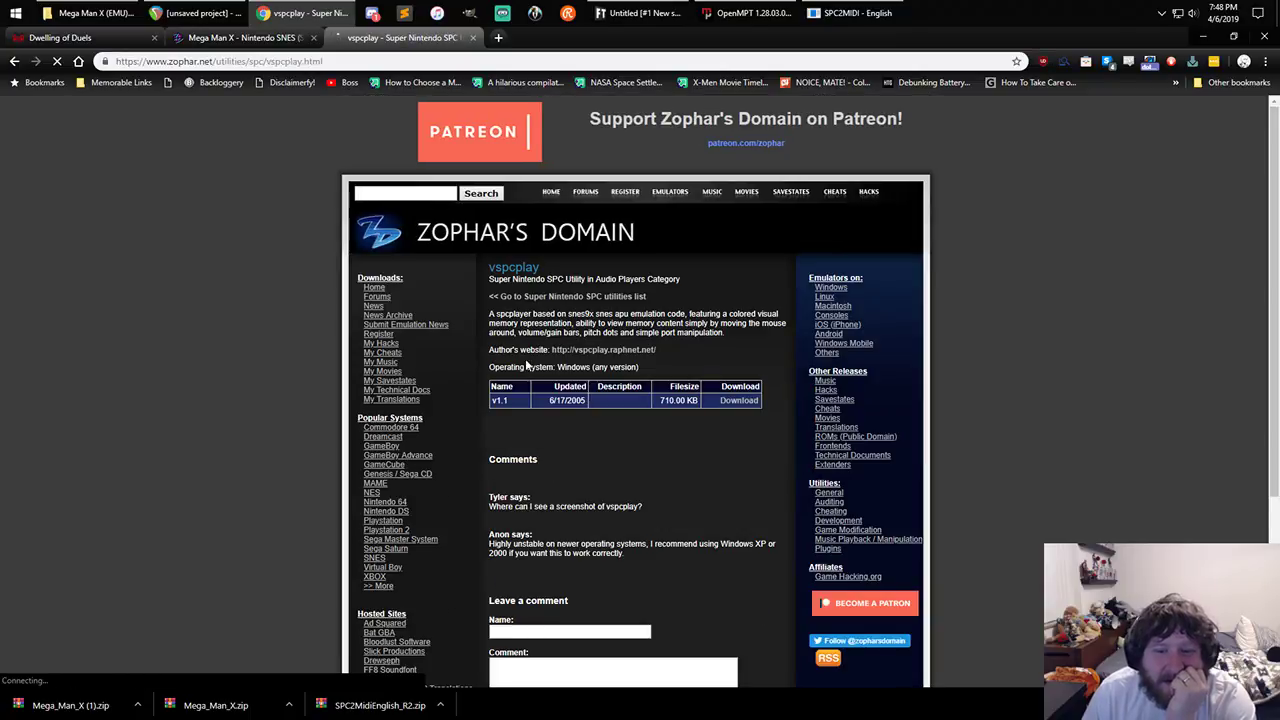
click(745, 400)
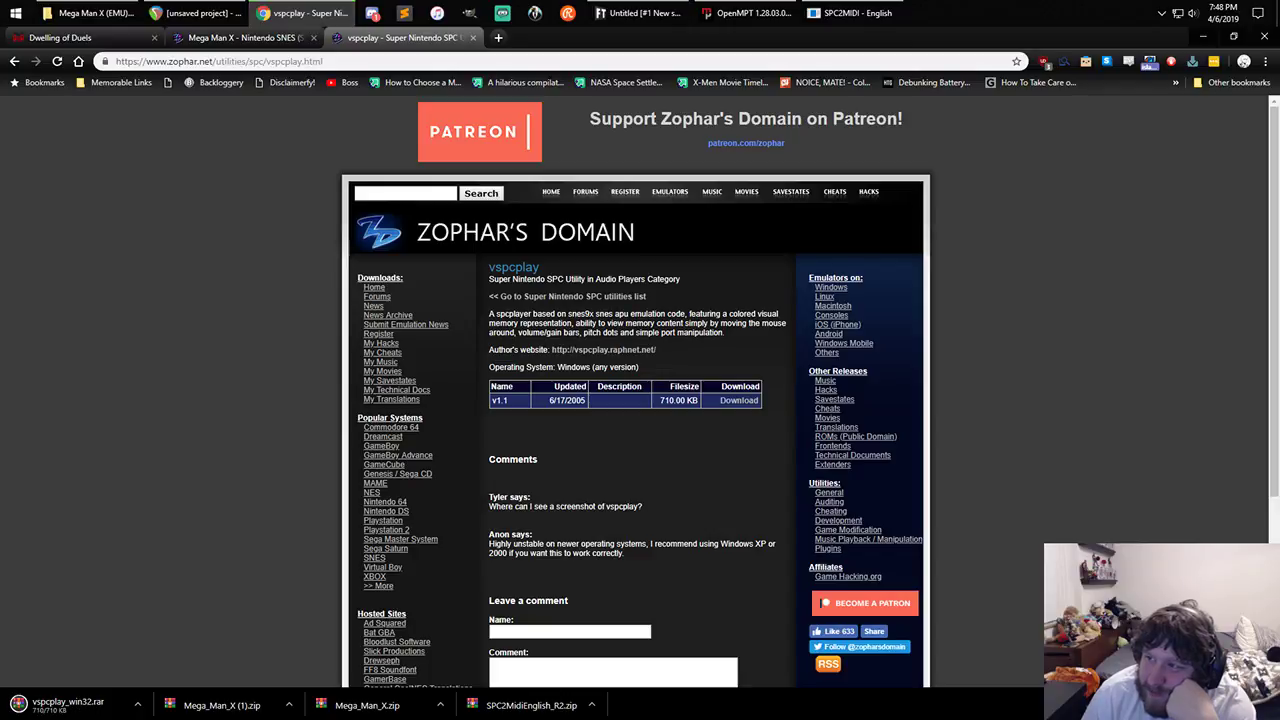
- Switch to SPC2MIDI and load 16 Storm Eagle.spc from the Mega Man X (EMU).zophar folder
click(850, 13)
click(589, 351)
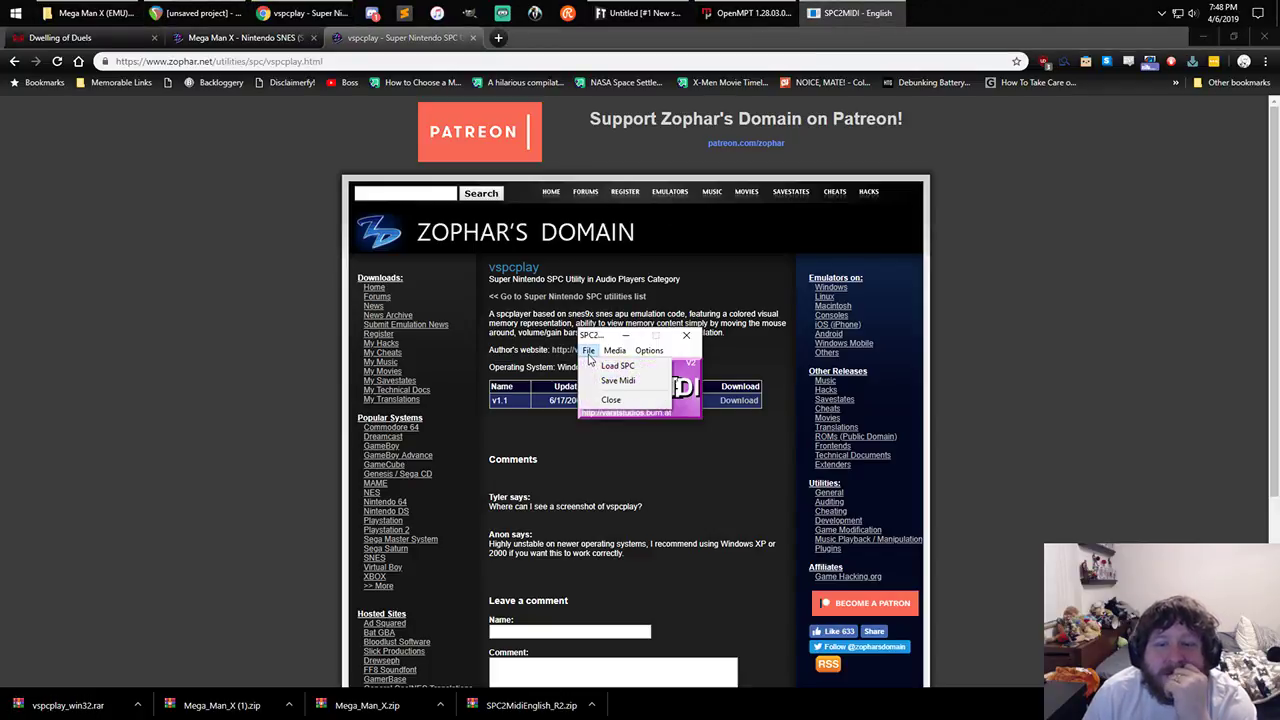
click(612, 366)
scroll(668, 344, down, 1)
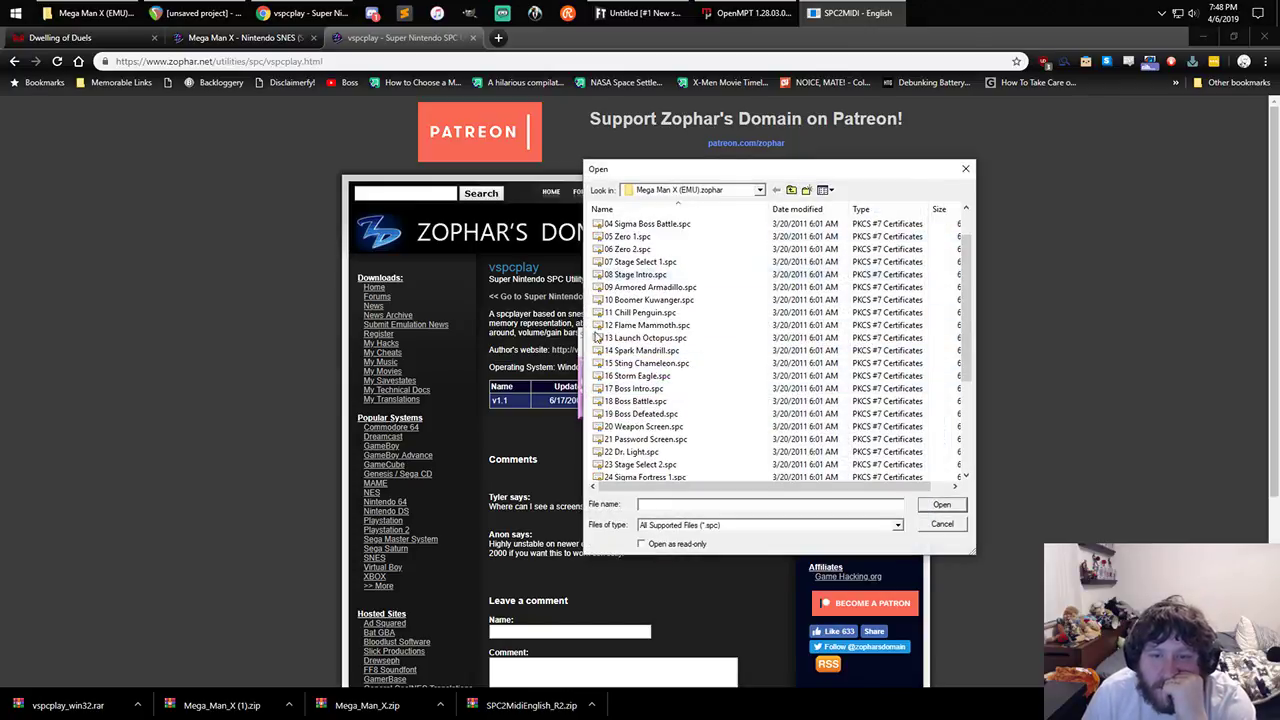
double_click(664, 375)
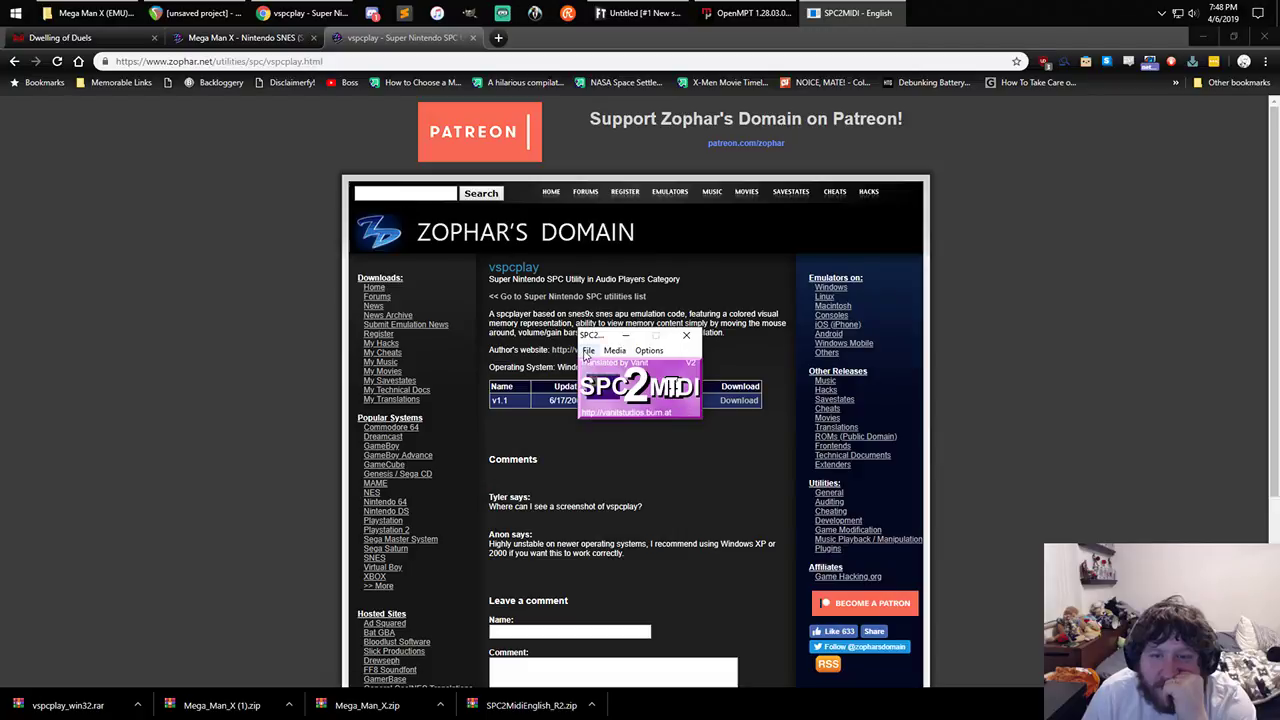
- Save the loaded song as 16 Storm Eagle.mid in the Mega Man X (EMU).zophar folder with a 120-second duration
click(588, 351)
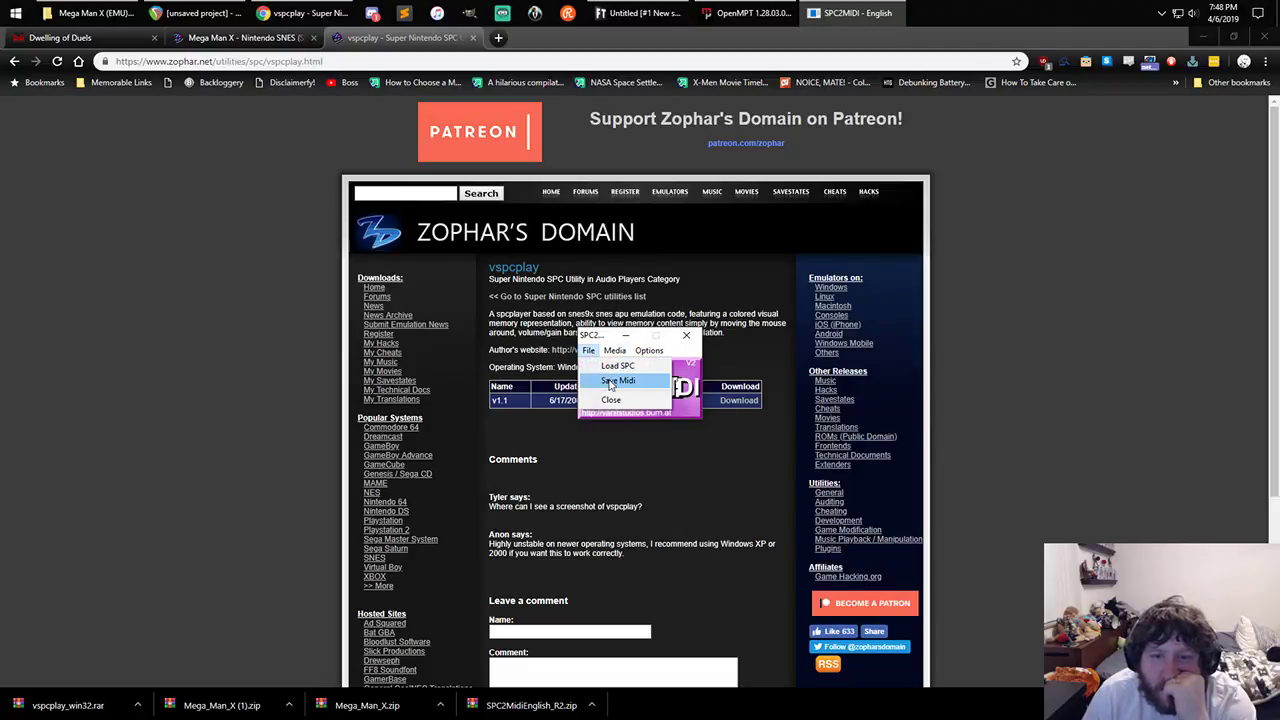
click(613, 381)
click(568, 455)
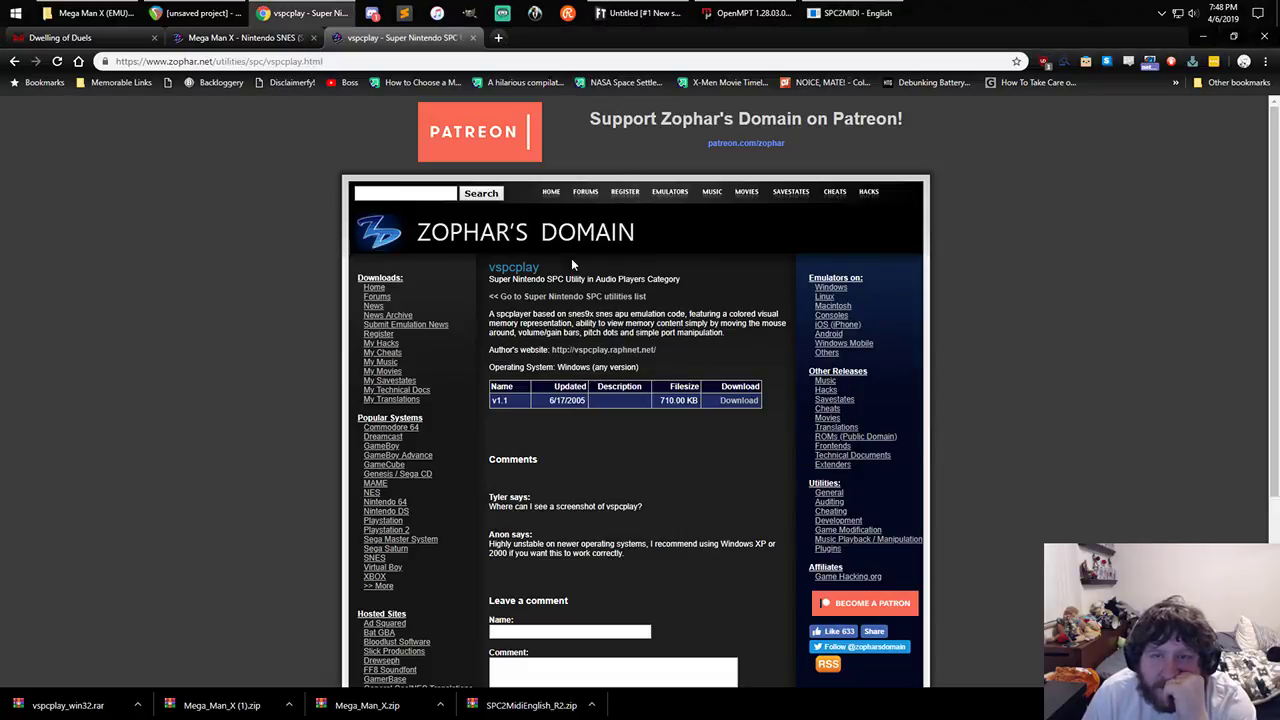
click(850, 13)
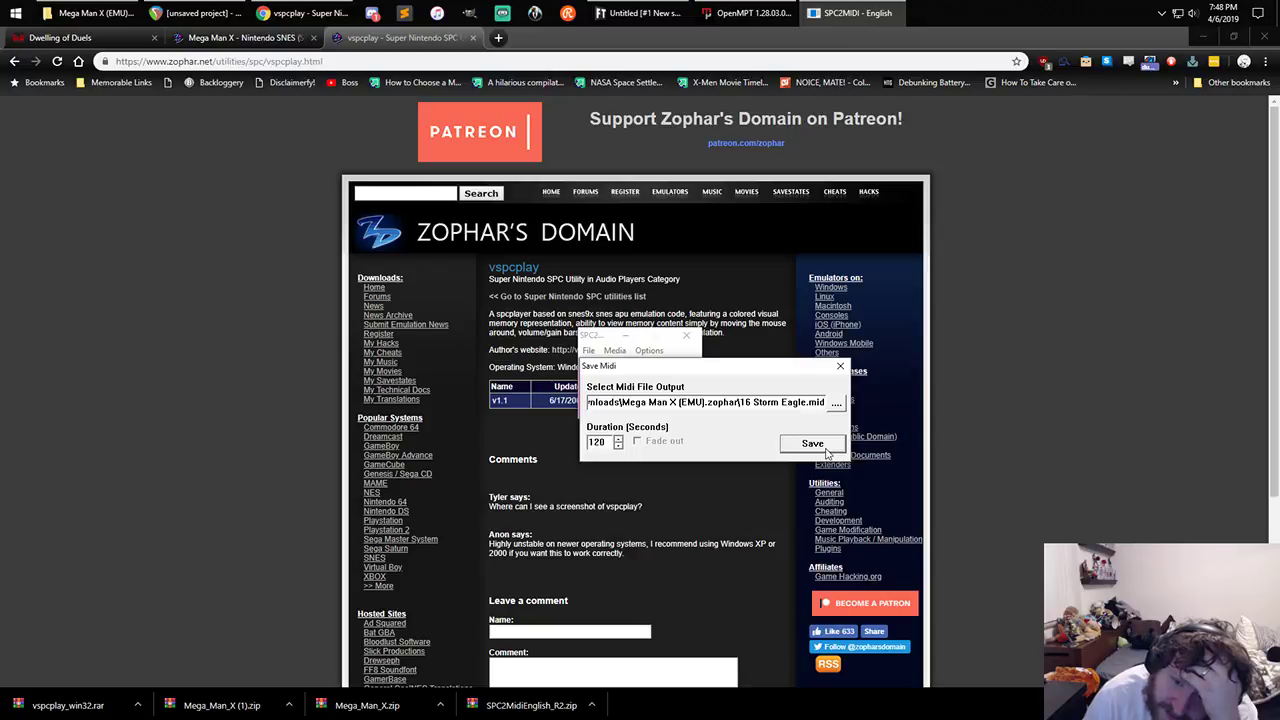
click(823, 447)
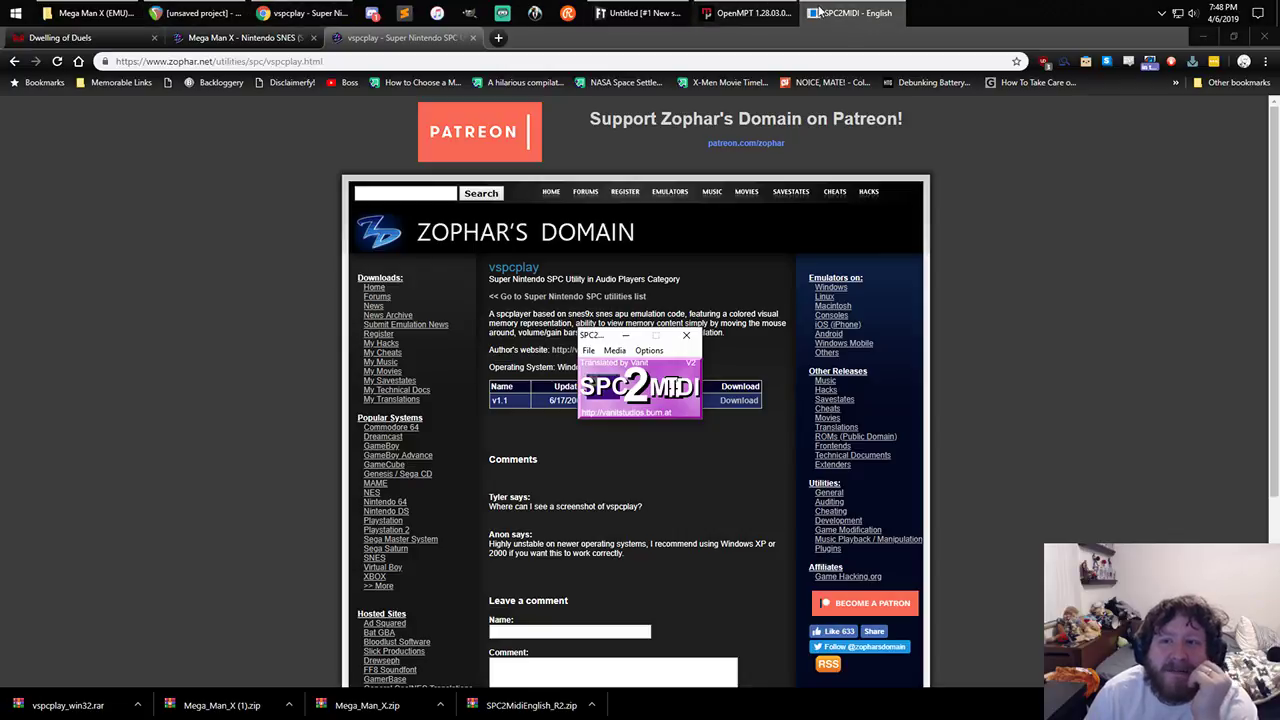
- Switch to REAPER, open a new project tab and import 16 Storm Eagle.mid at the start, expanded to separate tracks
click(198, 13)
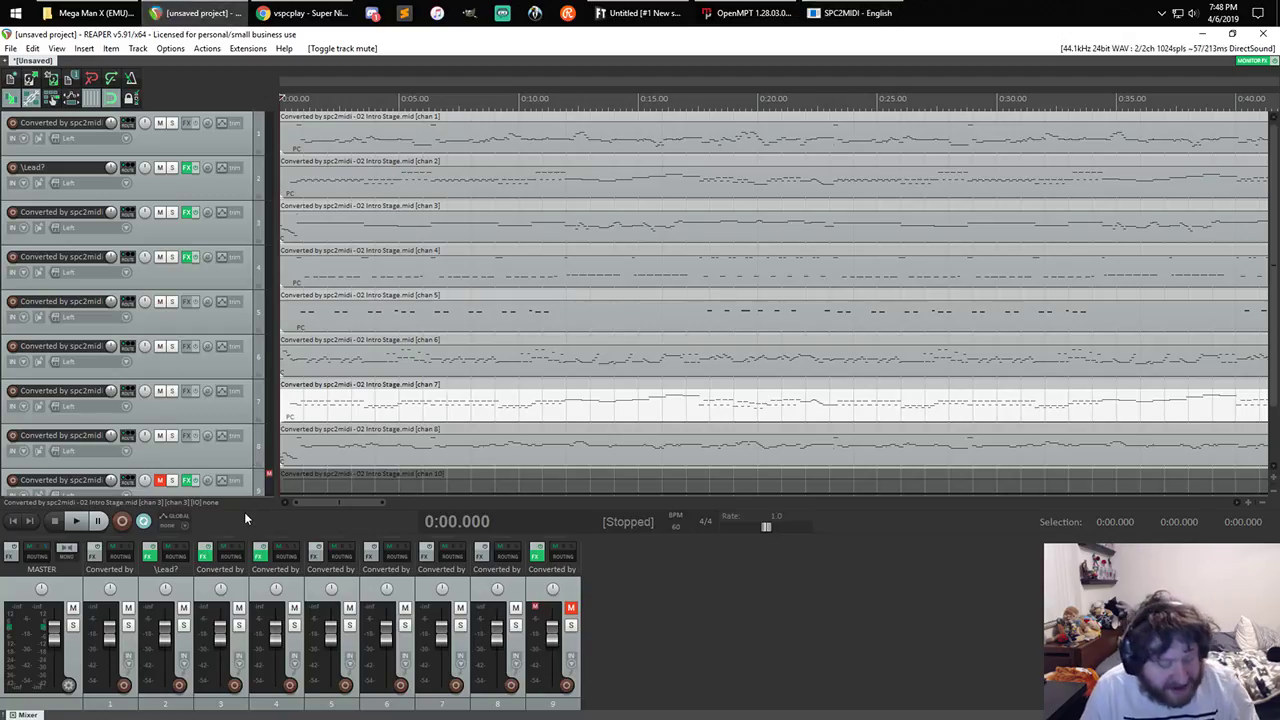
key(ctrl+t)
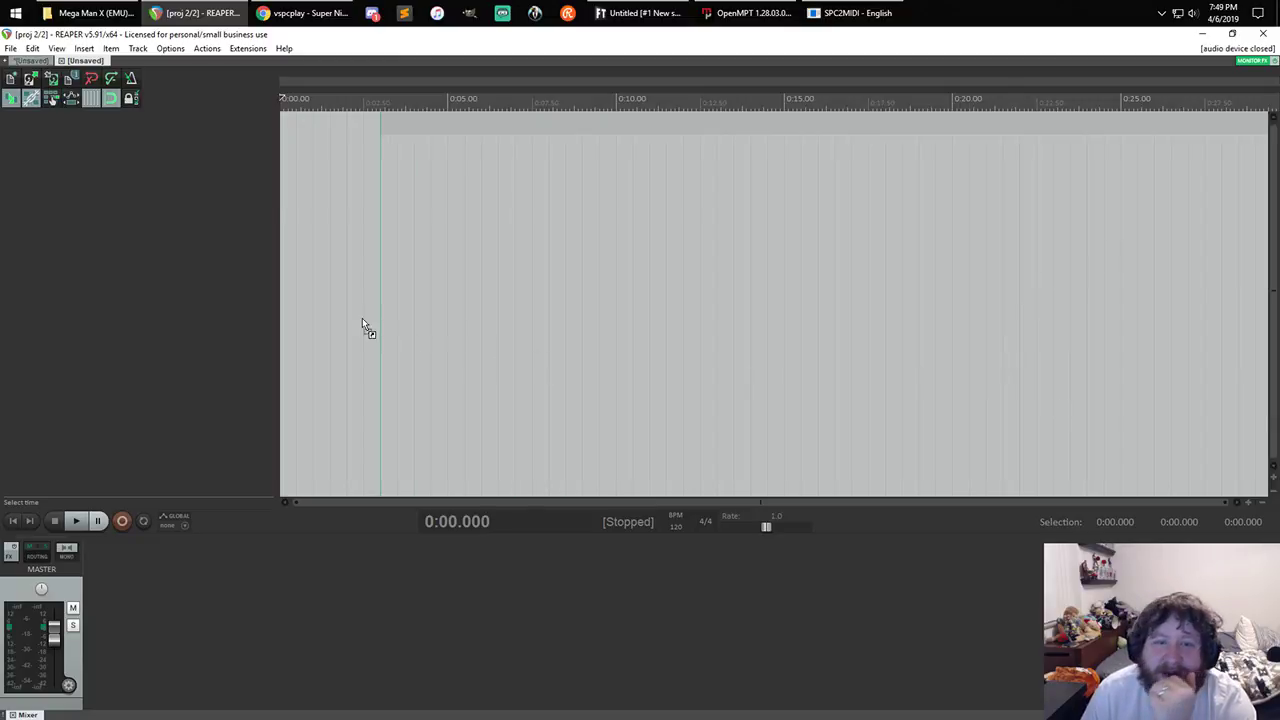
drag(362, 318, 283, 150)
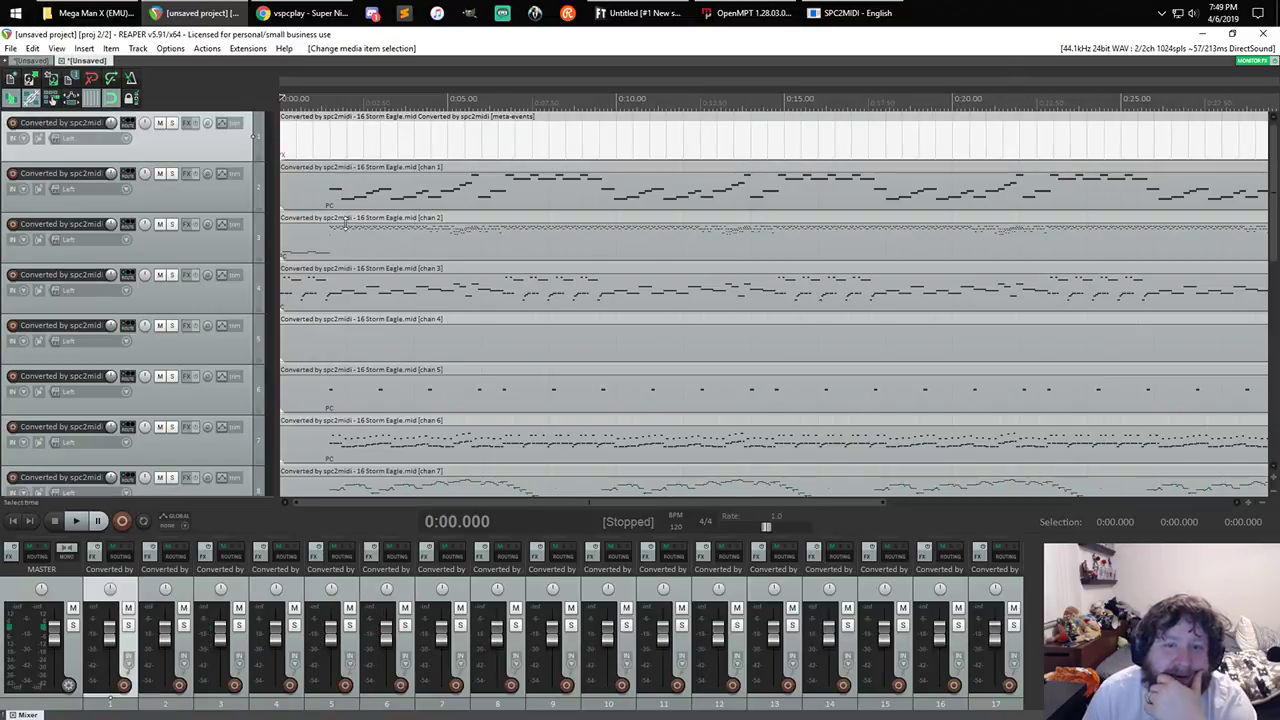
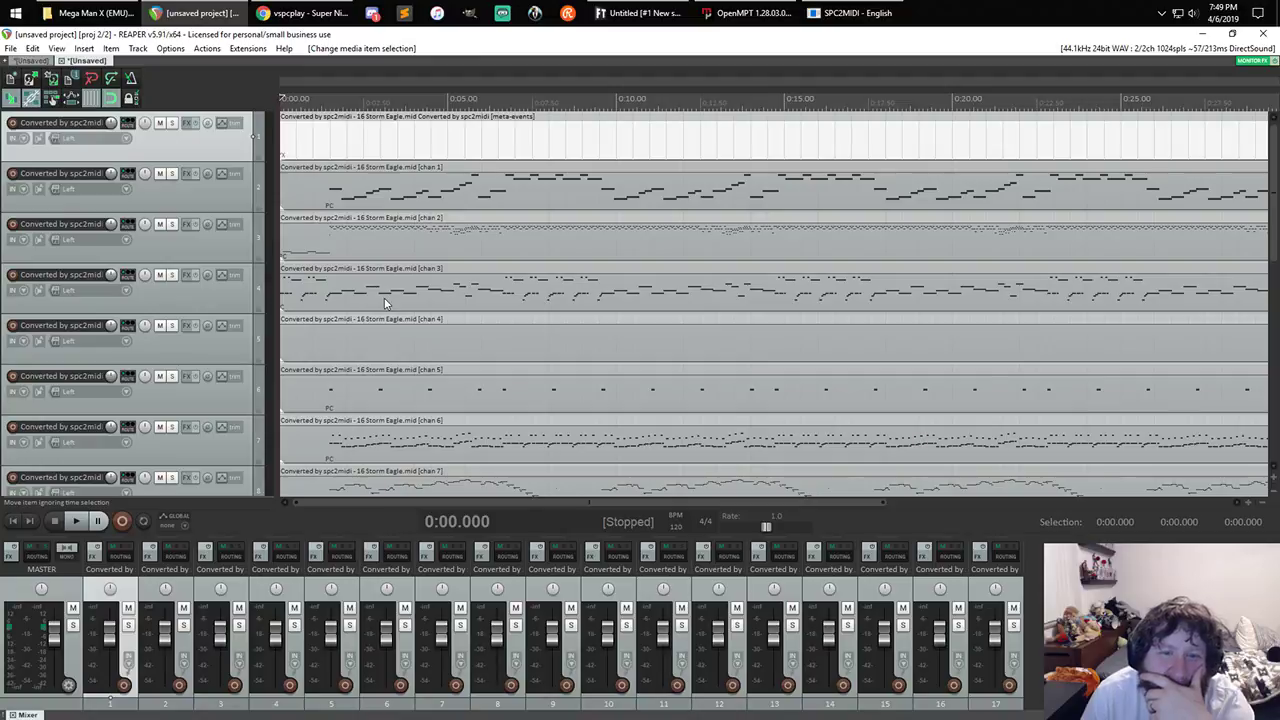
- Add sforzando to track 4 (chan 3) and load the 029_MMX_Overdrive_Guitar instrument from bank 000 of Mega_Man_X_sf2
click(185, 278)
double_click(510, 279)
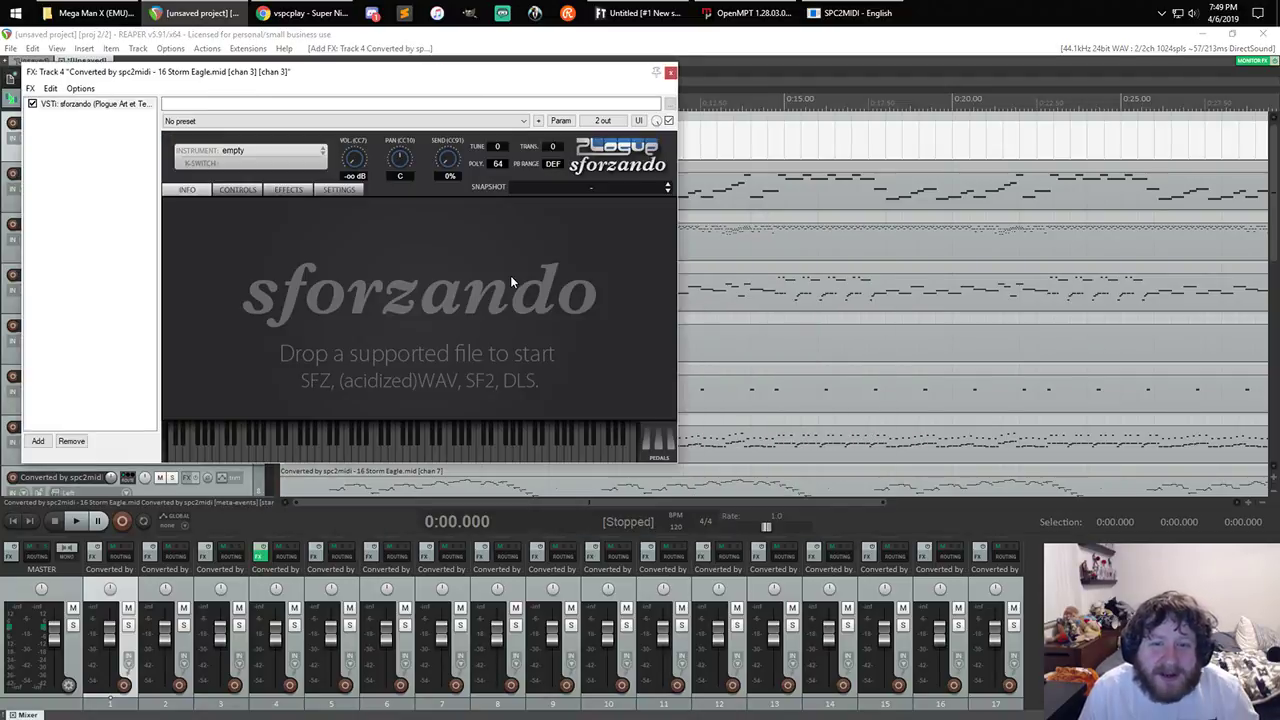
click(308, 155)
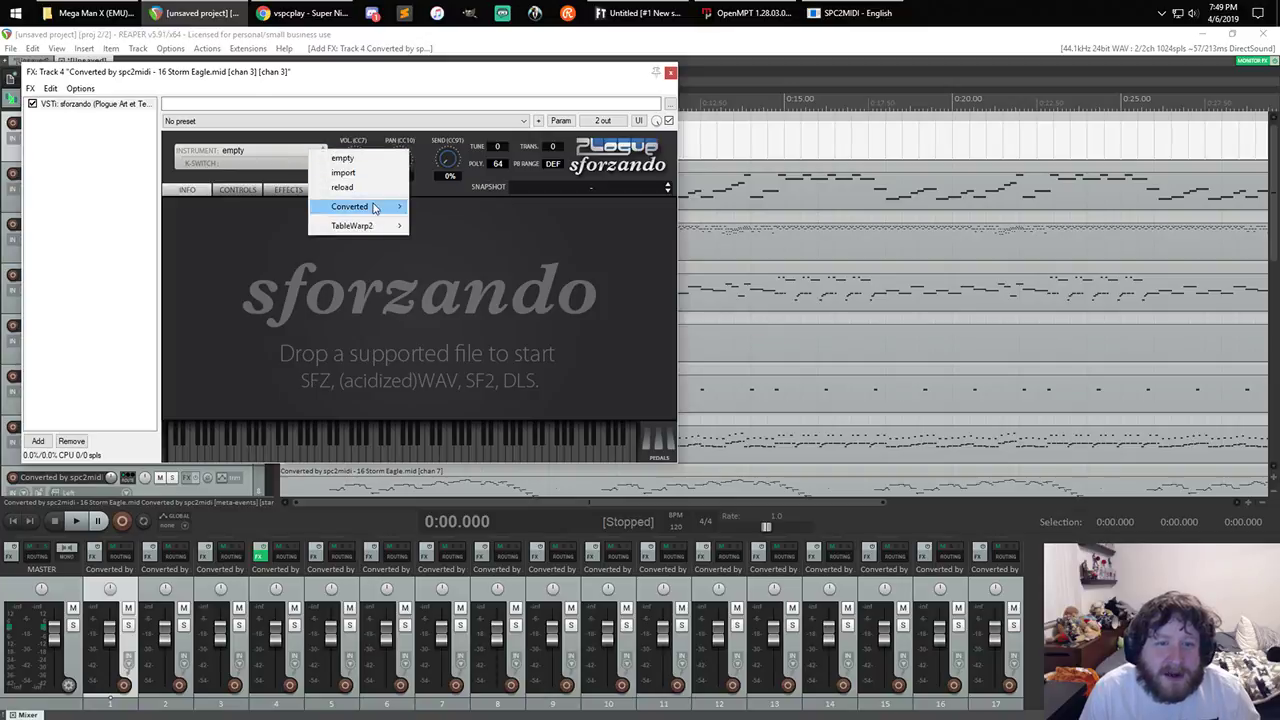
mouse_move(377, 210)
mouse_move(463, 208)
mouse_move(540, 207)
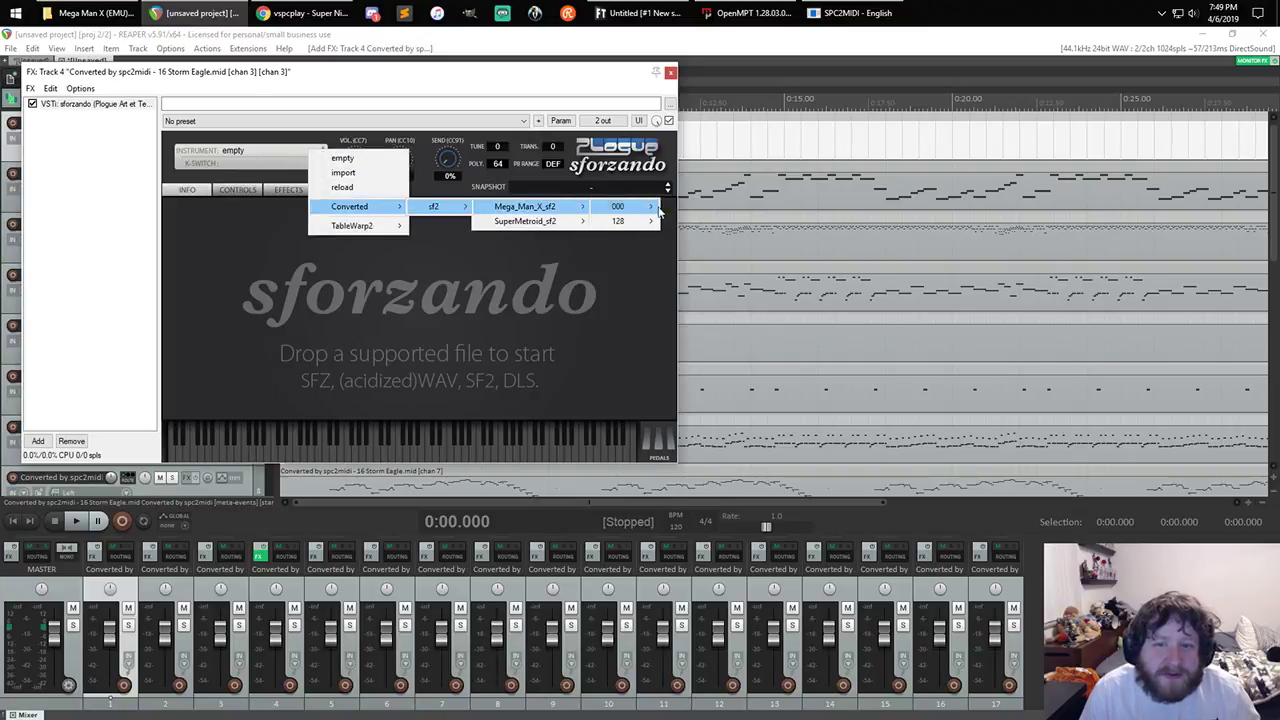
mouse_move(655, 210)
click(733, 250)
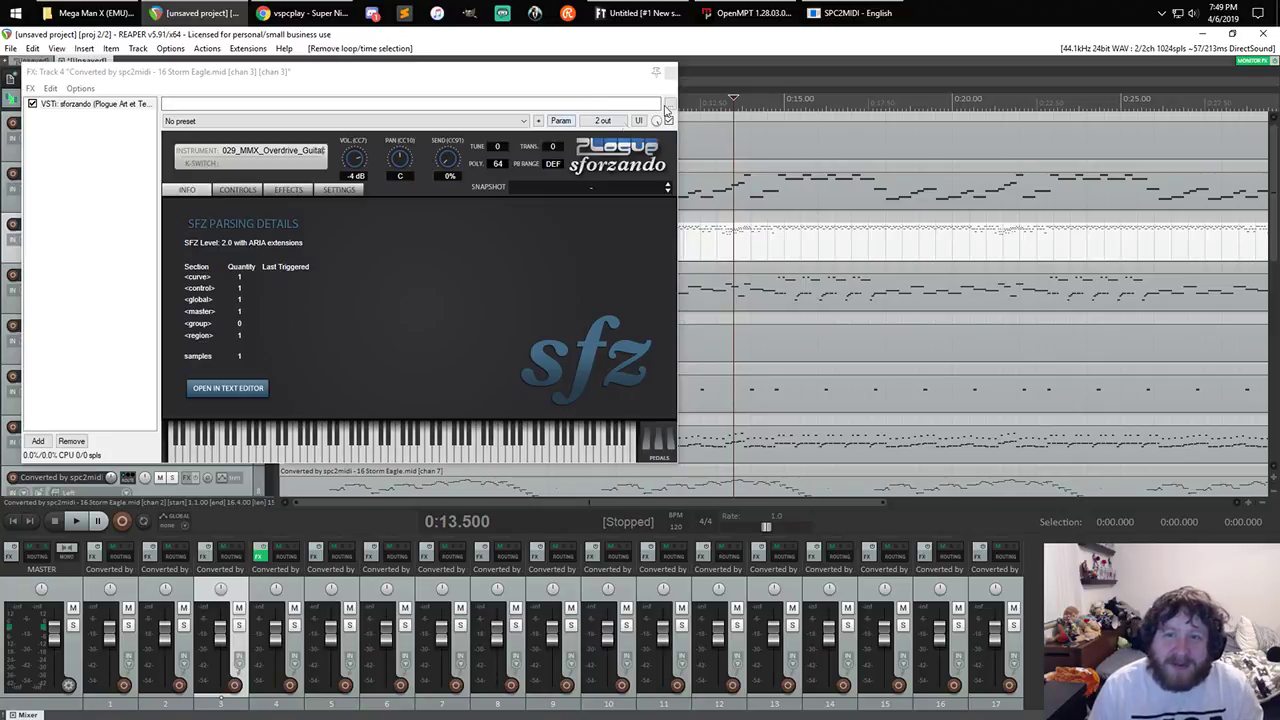
click(671, 74)
- Play the song briefly from the start, and tap in a project tempo of about 160 BPM
key(Home)
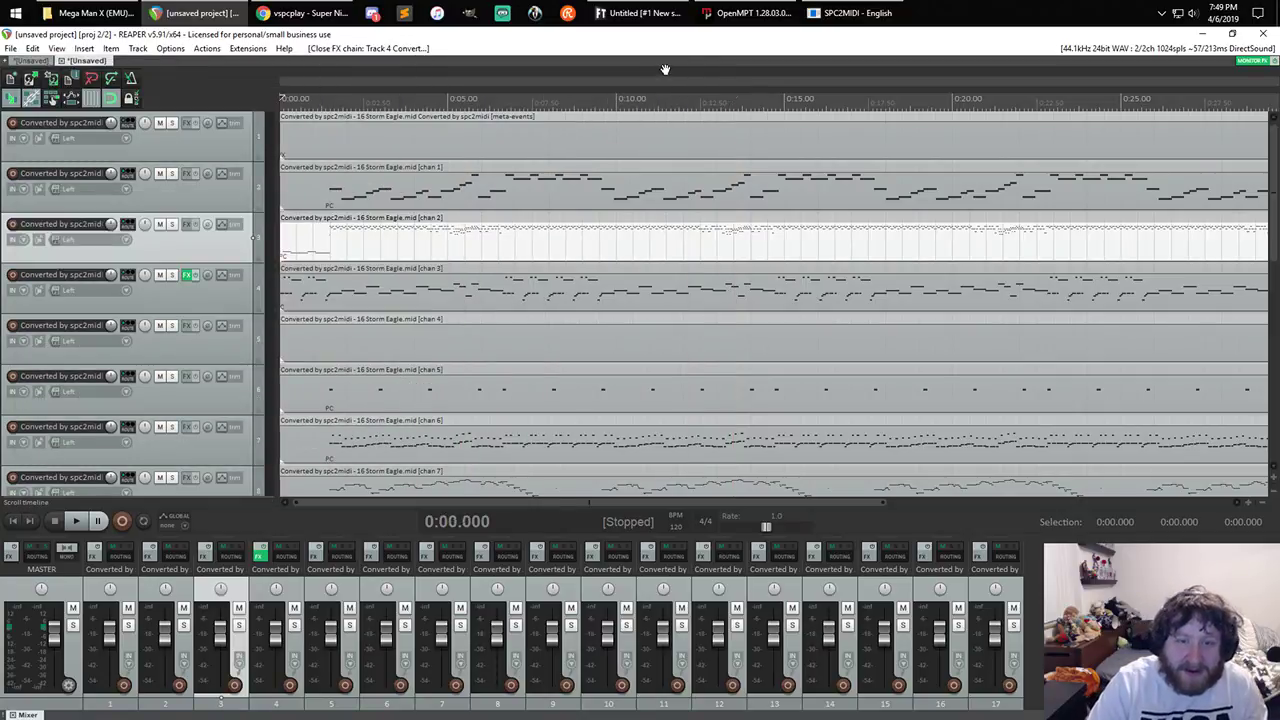
key(space)
key(space)
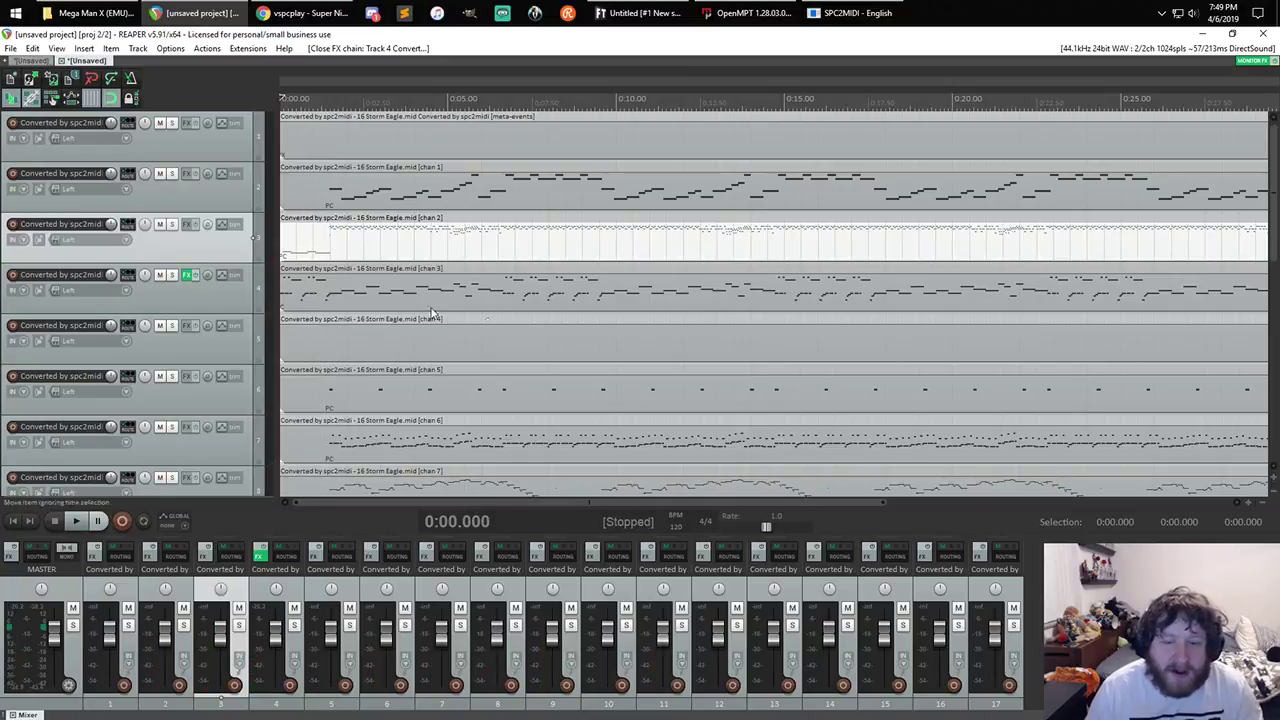
click(674, 516)
click(674, 516)
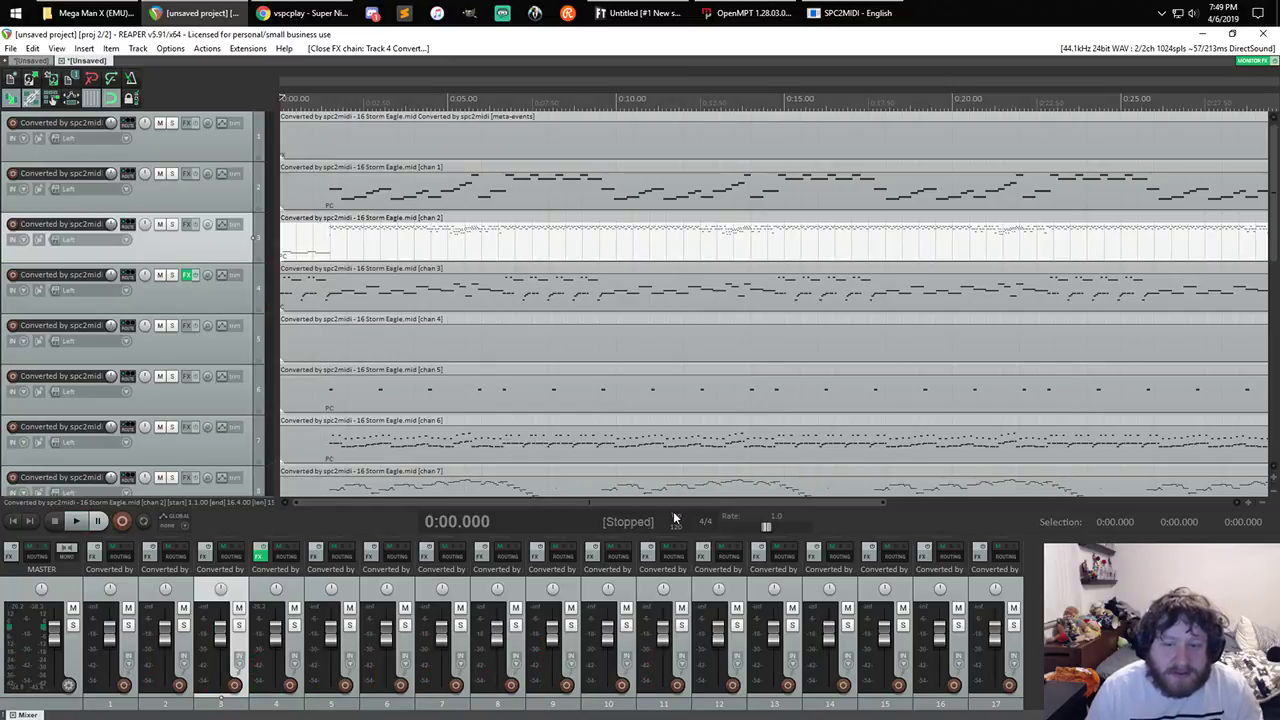
click(674, 516)
click(674, 516)
click(674, 516)
click(674, 516)
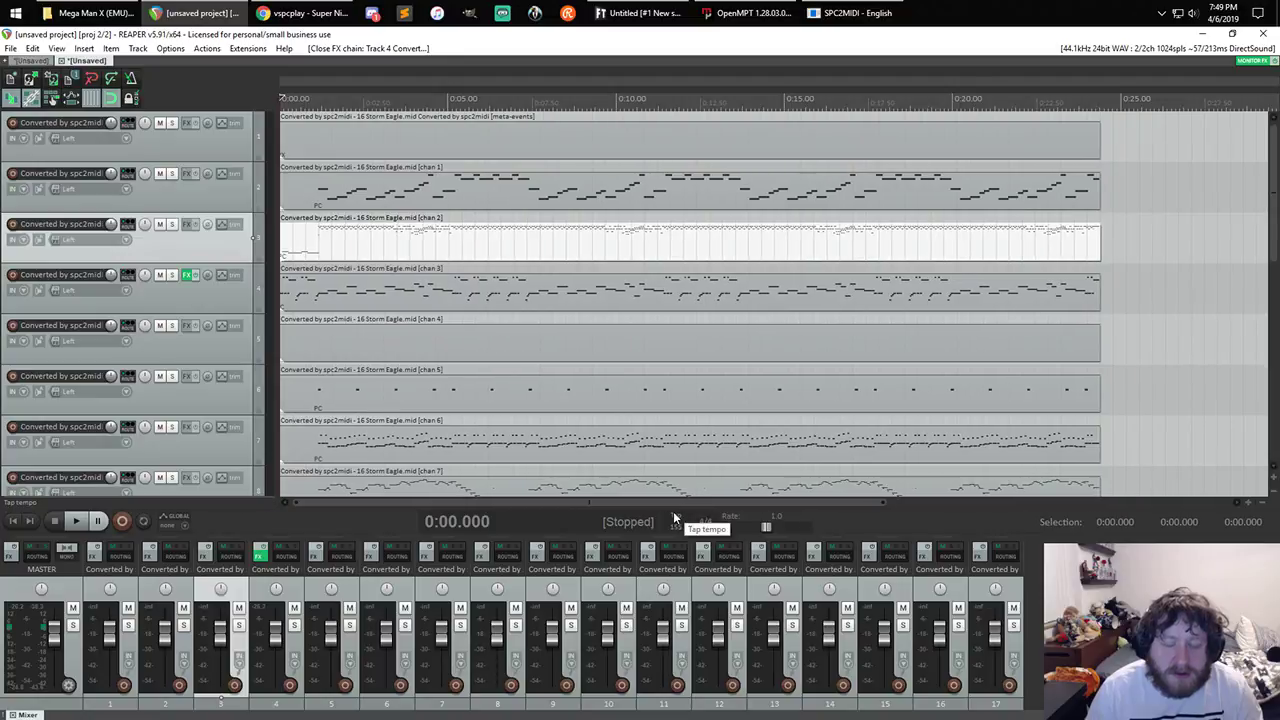
click(674, 516)
click(674, 516)
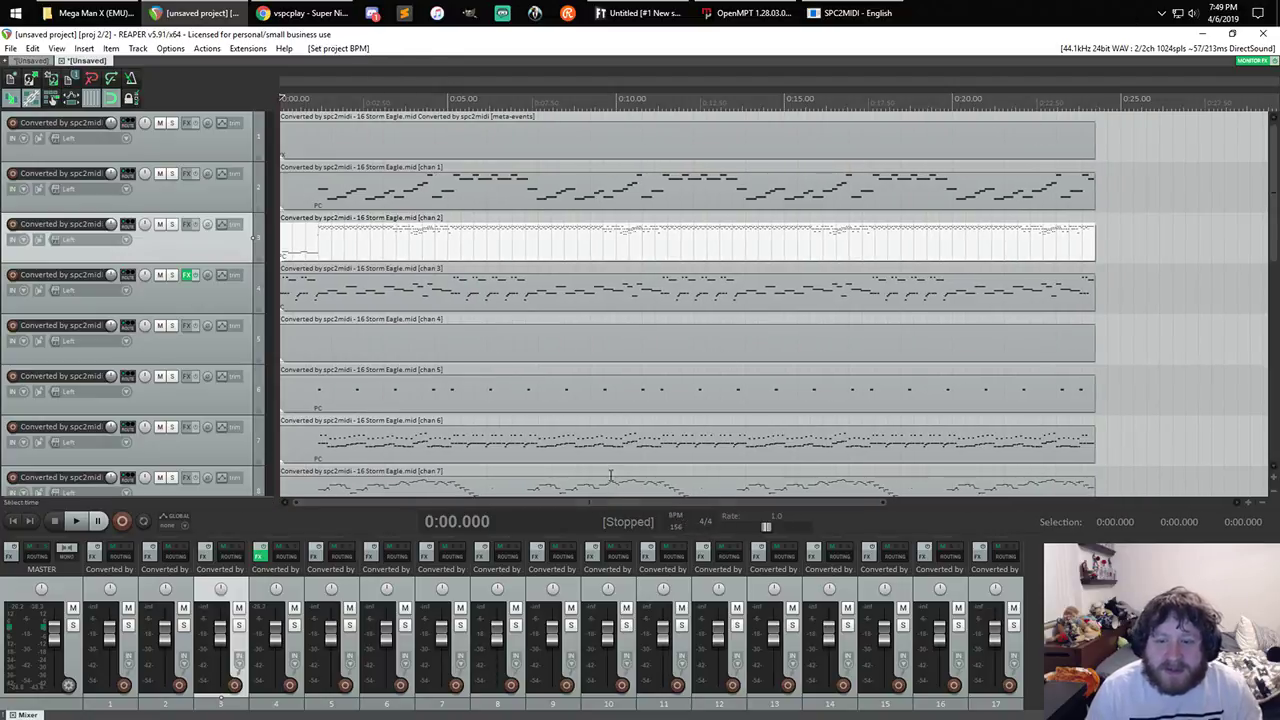
click(673, 516)
- Add a marker at the end of the Storm Eagle items and play the project from the start
click(1075, 108)
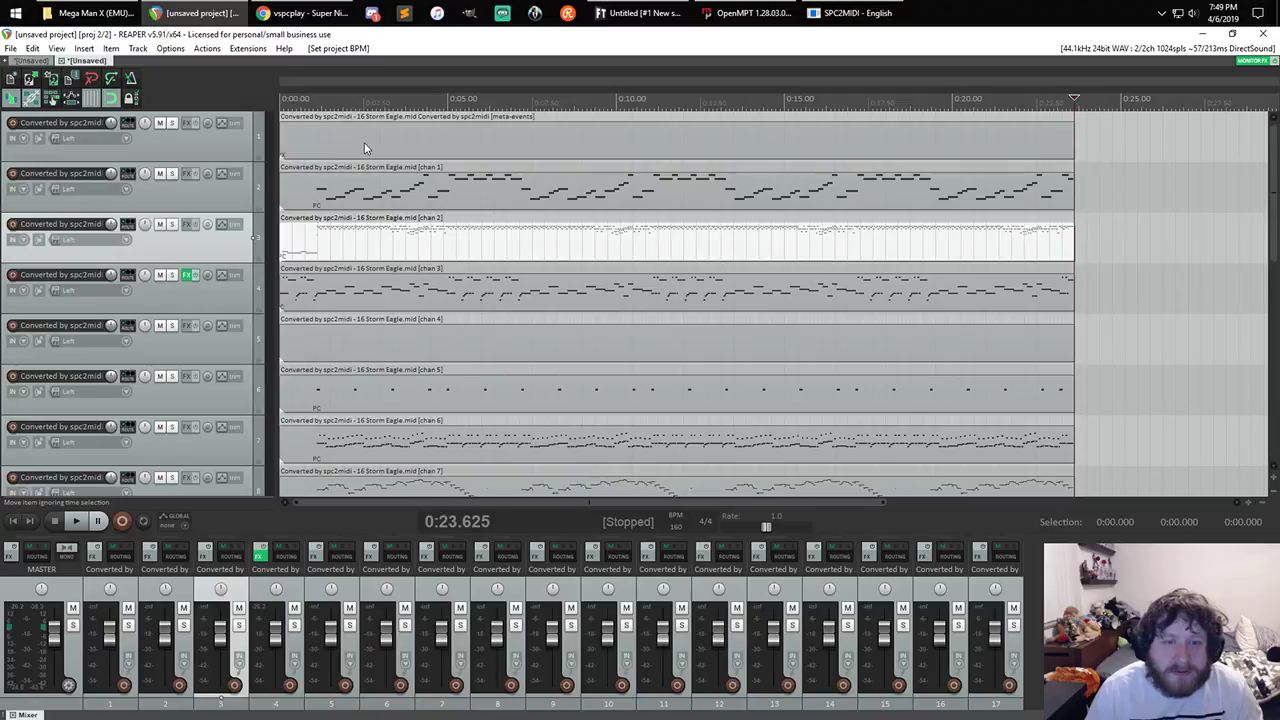
scroll(365, 148, up, 5)
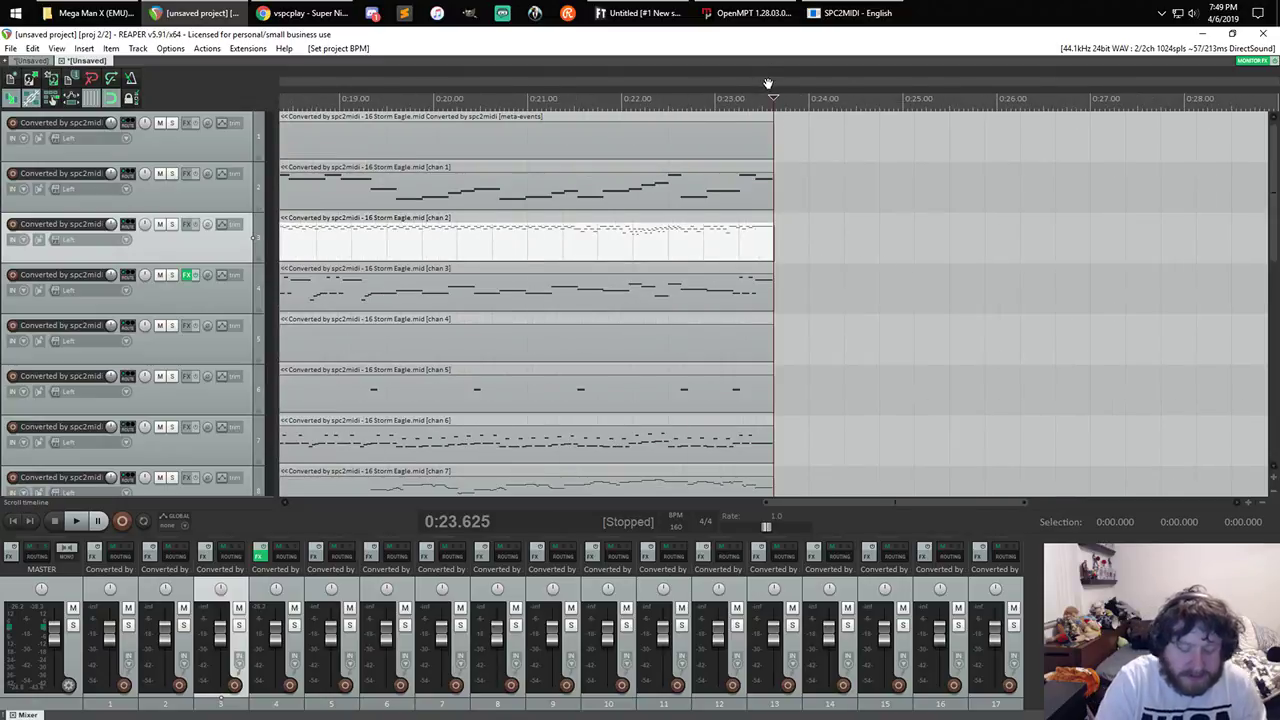
key(Home)
key(space)
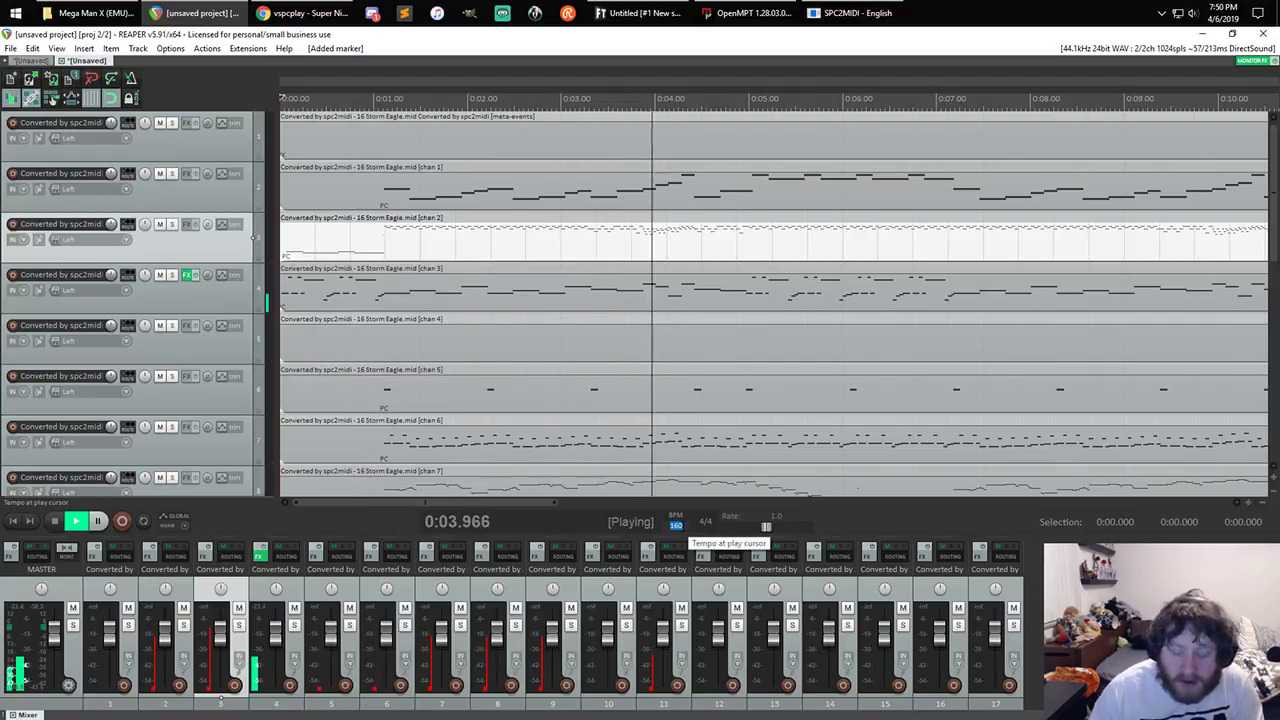
- Try project tempos of 80 and 40 BPM while replaying the song from the start
click(679, 526)
text(80)
key(Return)
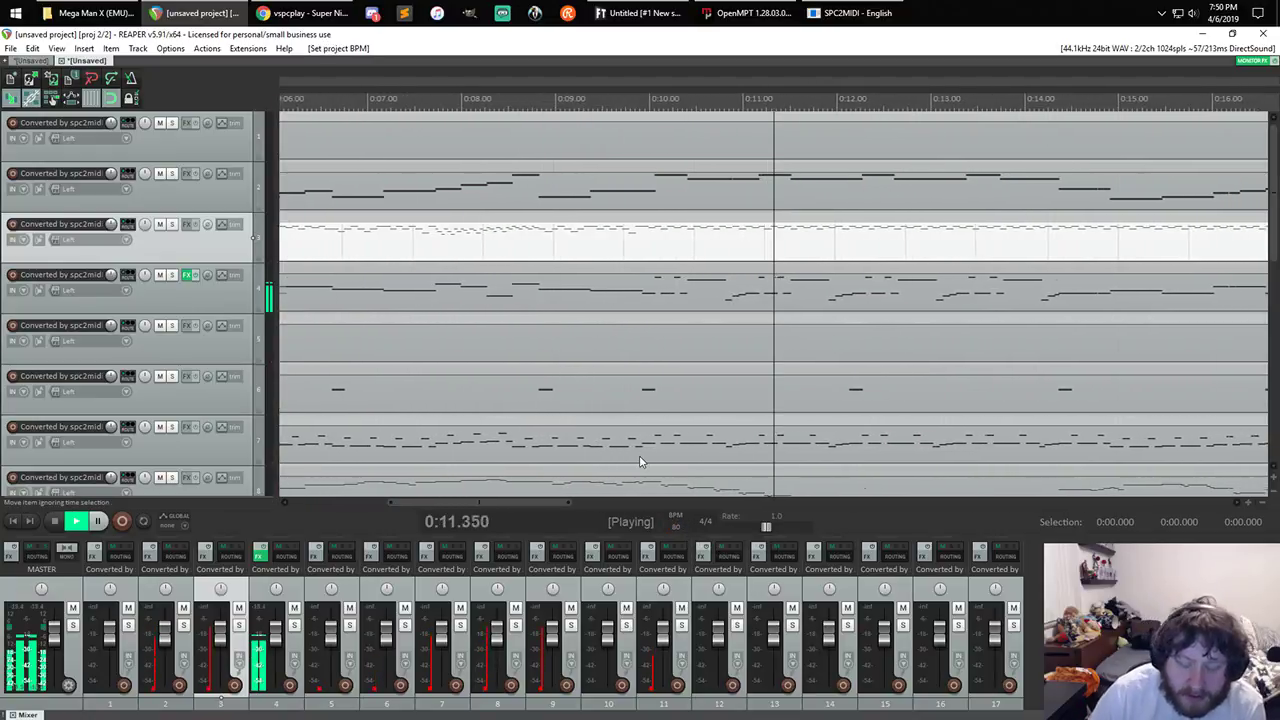
key(w)
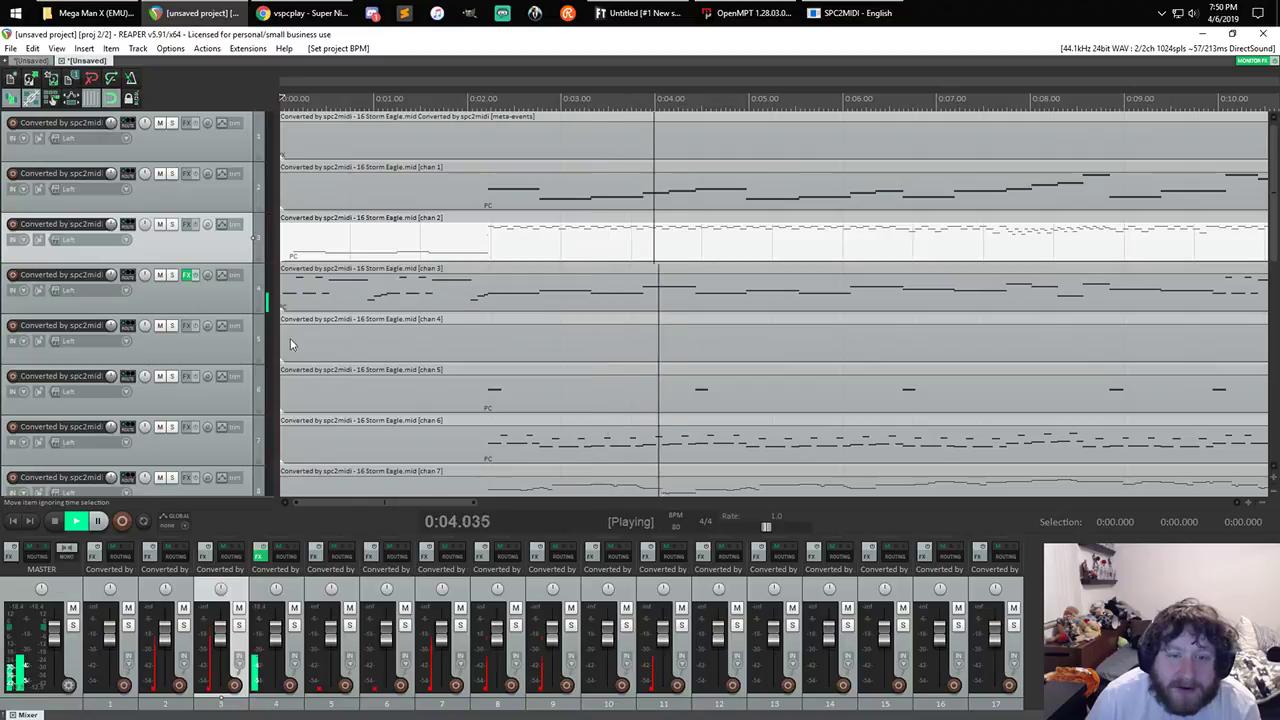
double_click(223, 306)
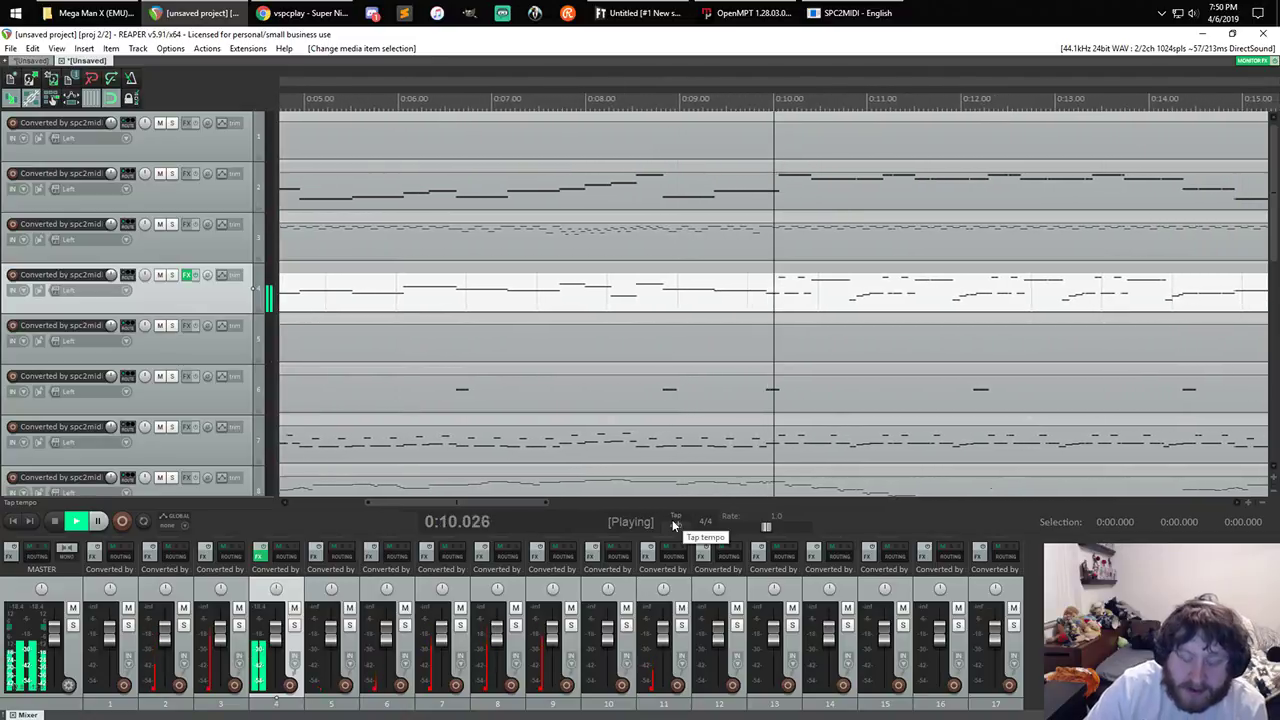
key(Return)
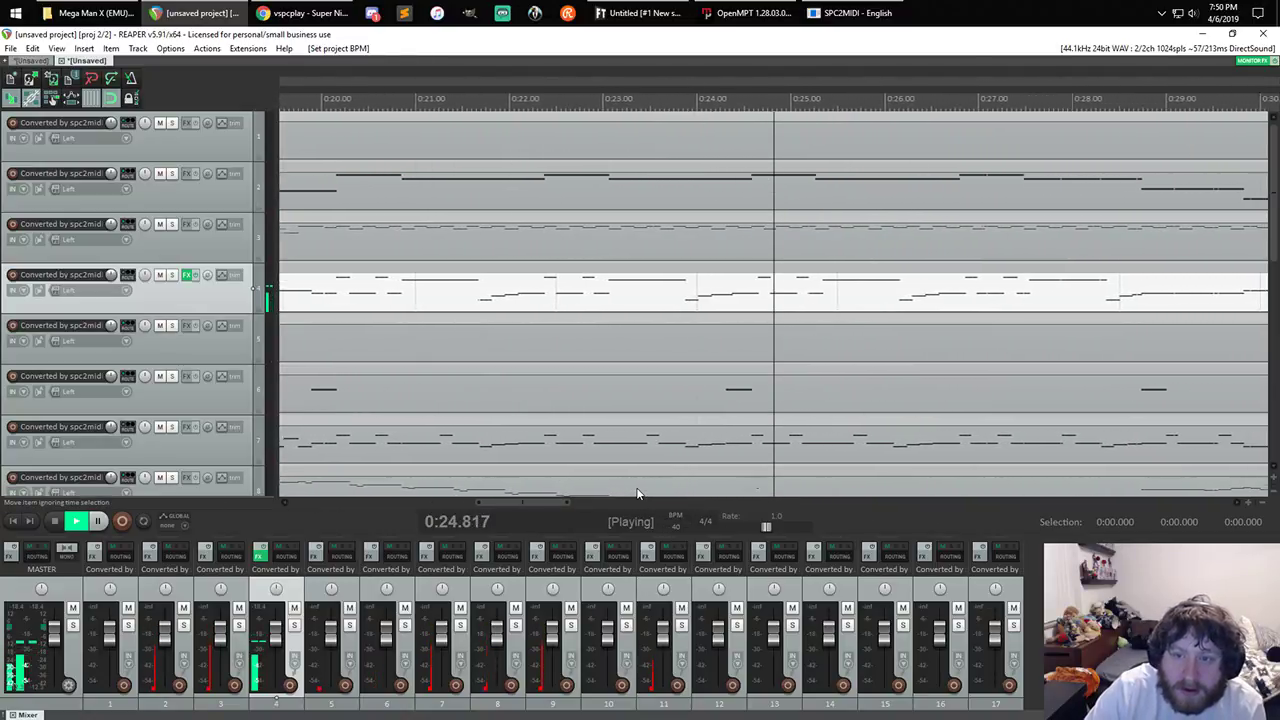
- Replay from the start, trying a tempo of 20 BPM and settling the project tempo at 30 BPM
key(Home)
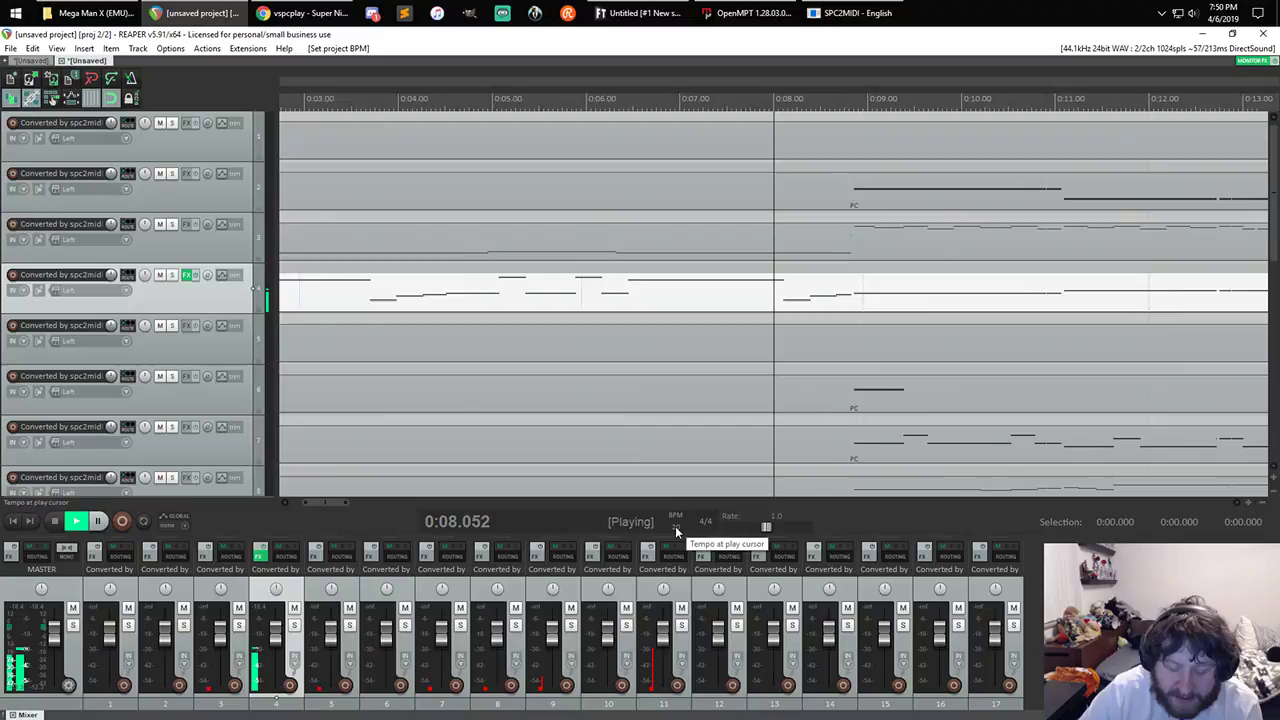
key(Home)
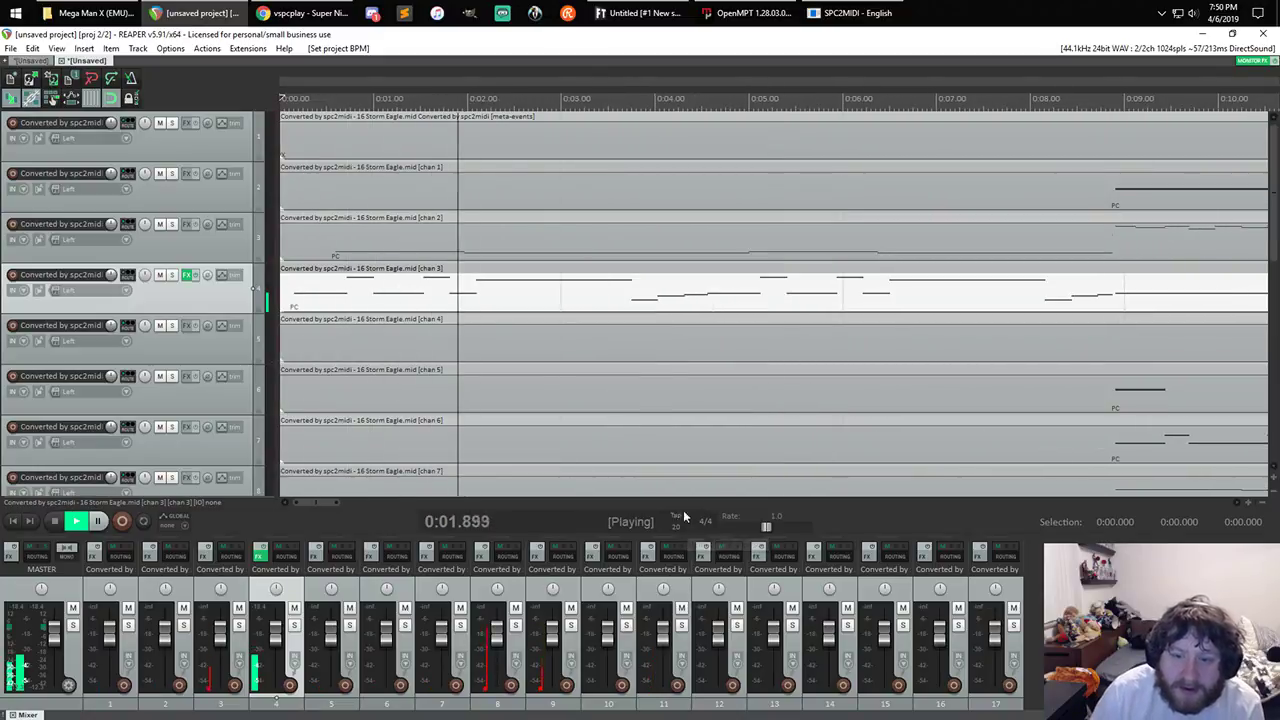
scroll(679, 524, up, 10)
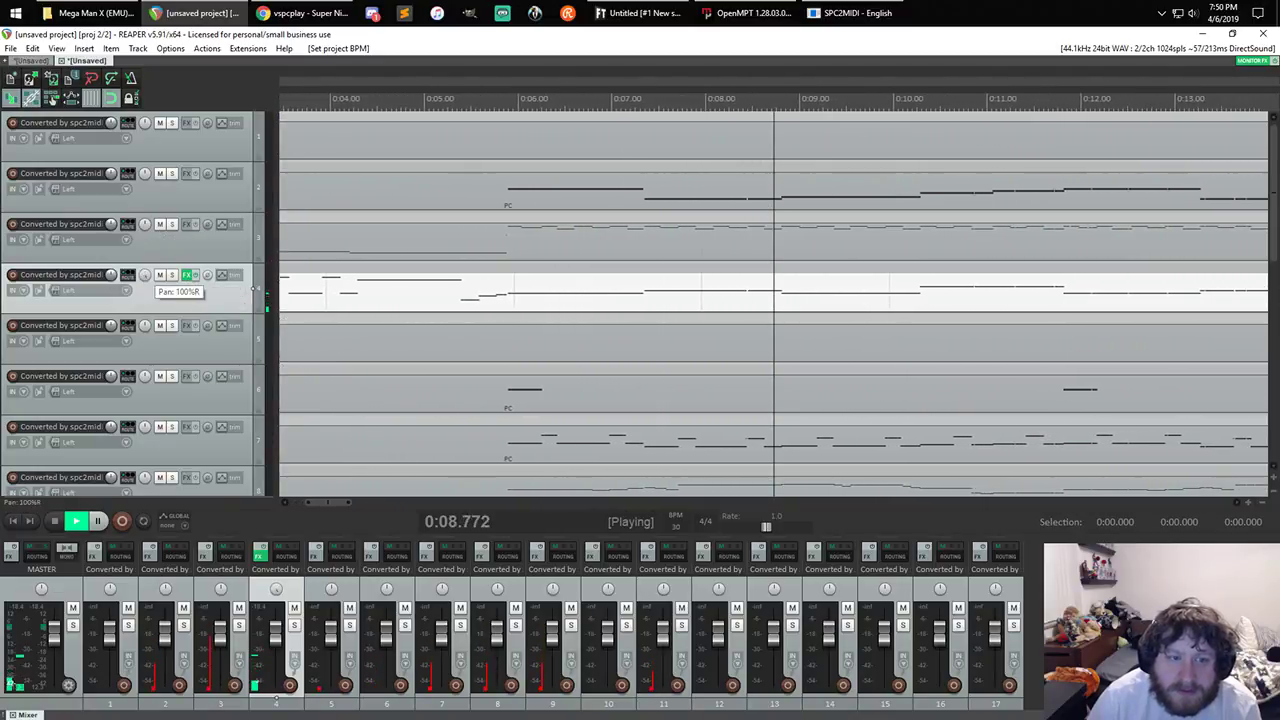
- Try panning track 4 fully right and fully left, and reset its pan to center
drag(146, 277, 146, 290)
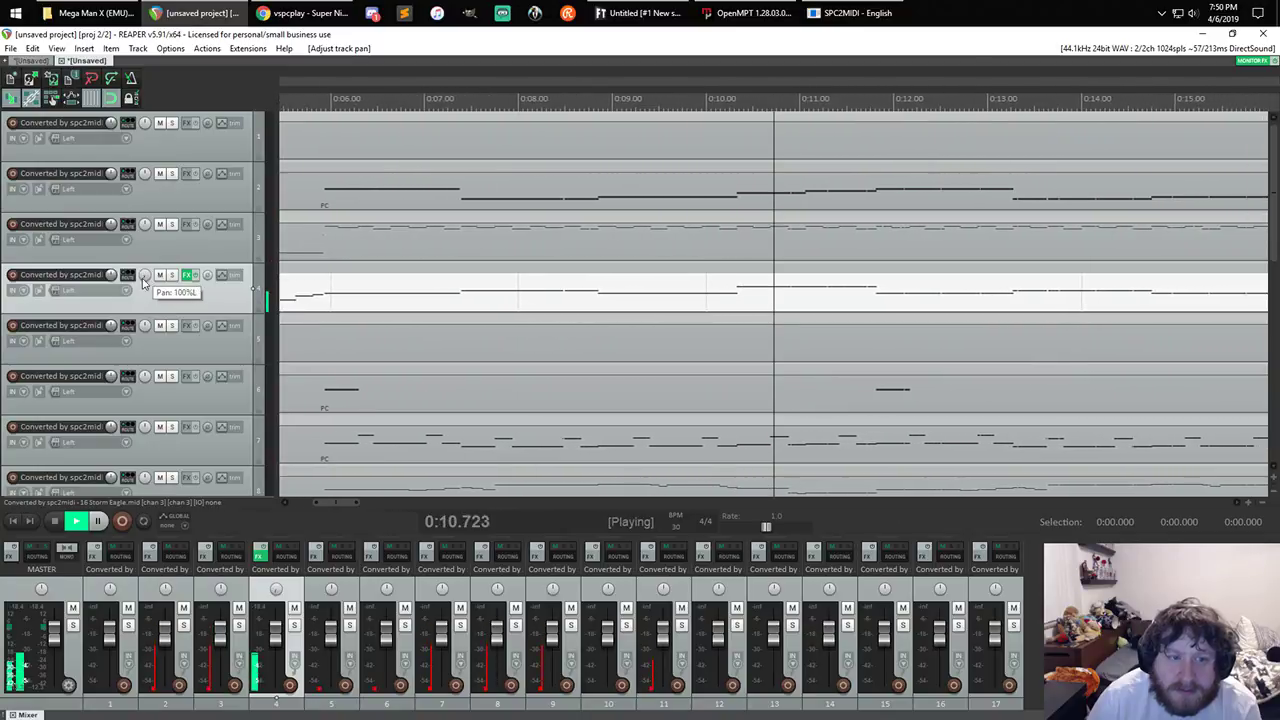
double_click(148, 279)
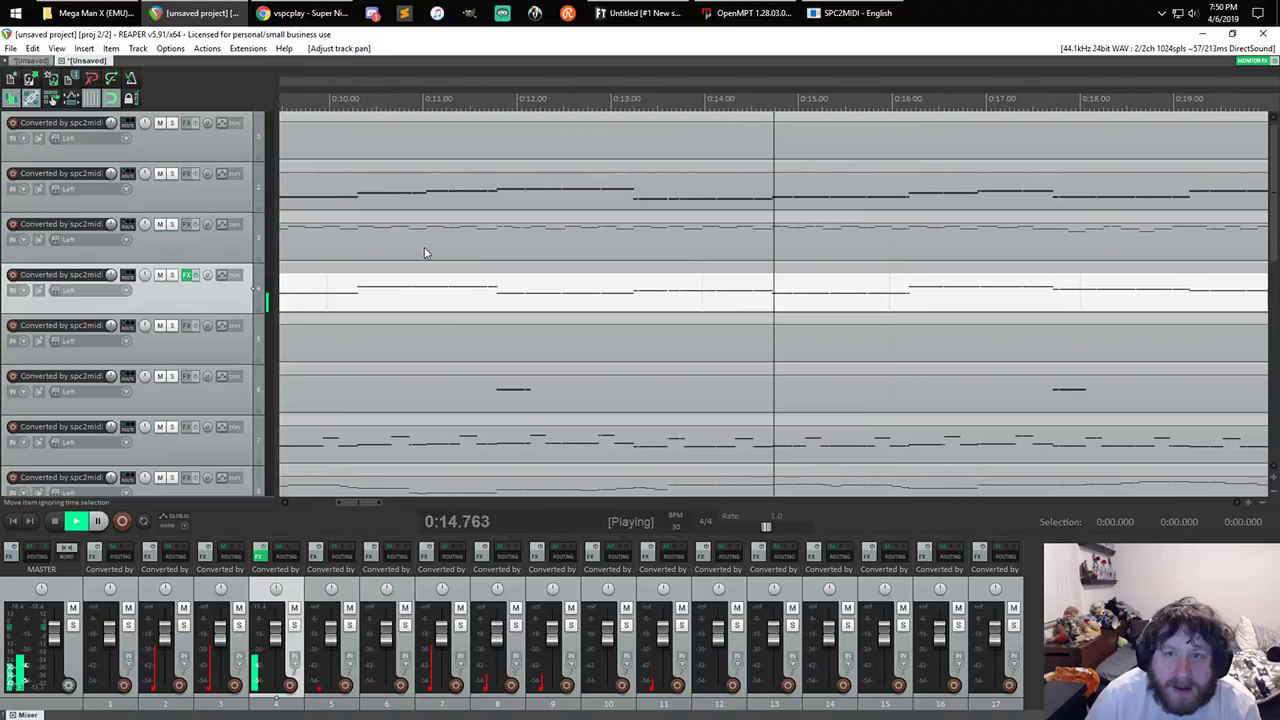
scroll(425, 255, down, 6)
scroll(535, 263, down, 3)
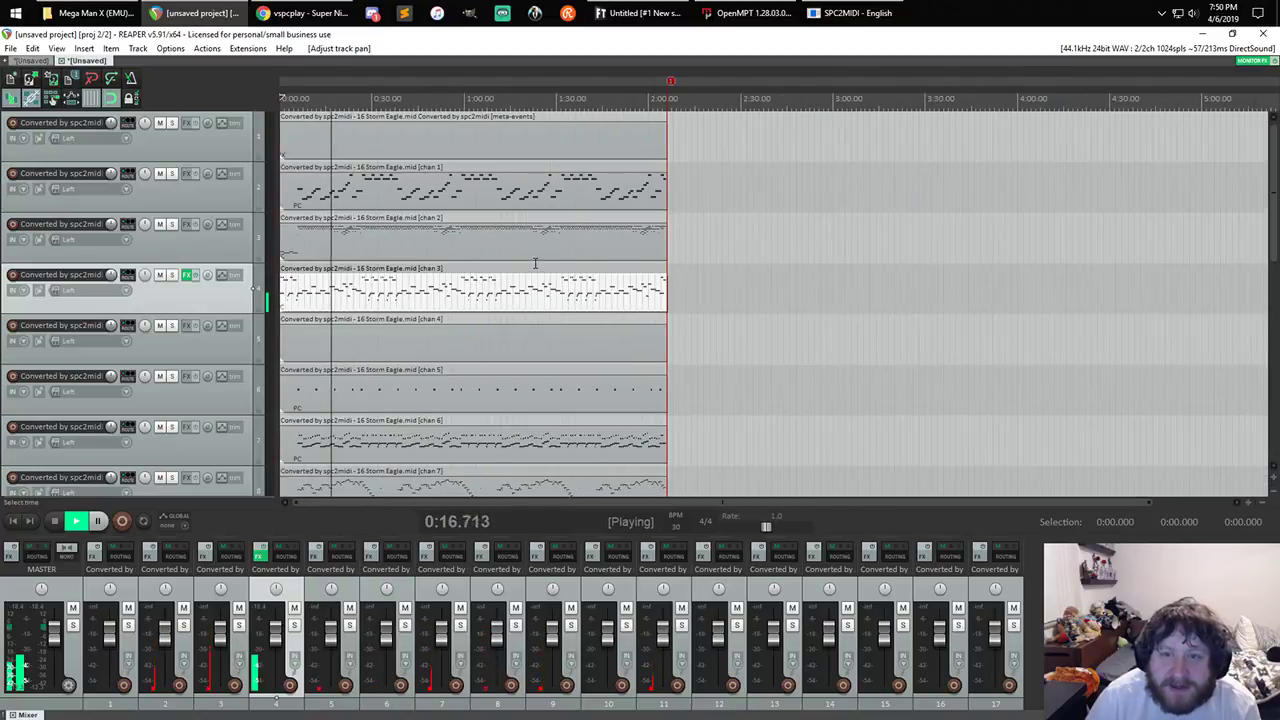
scroll(534, 264, up, 1)
scroll(533, 265, down, 1)
scroll(532, 262, up, 2)
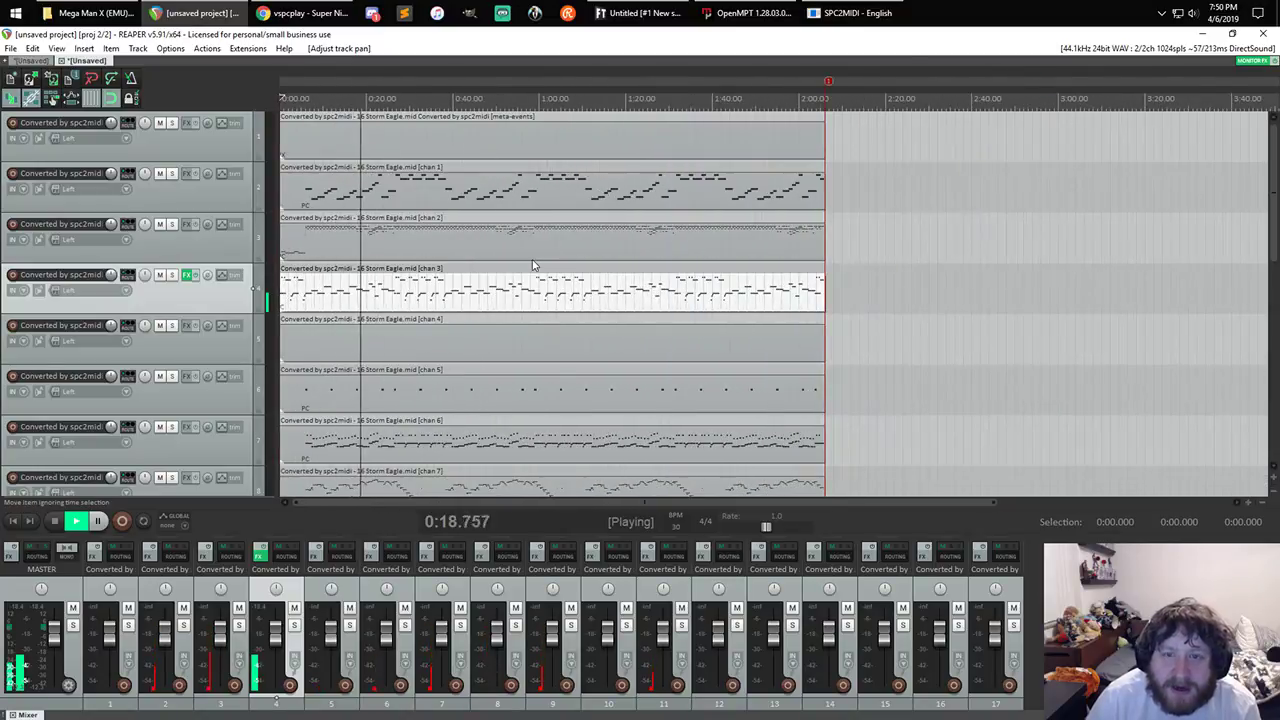
scroll(531, 257, down, 1)
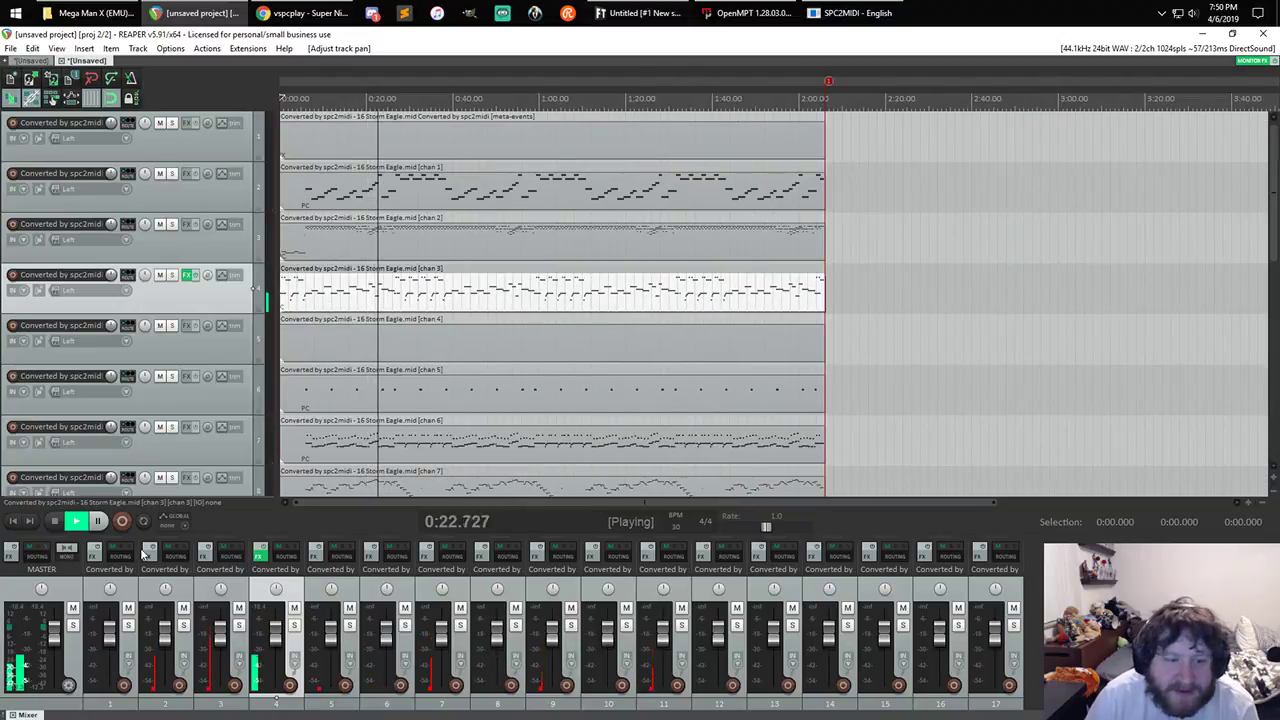
- Stop playback and open another new empty project tab
click(75, 521)
key(space)
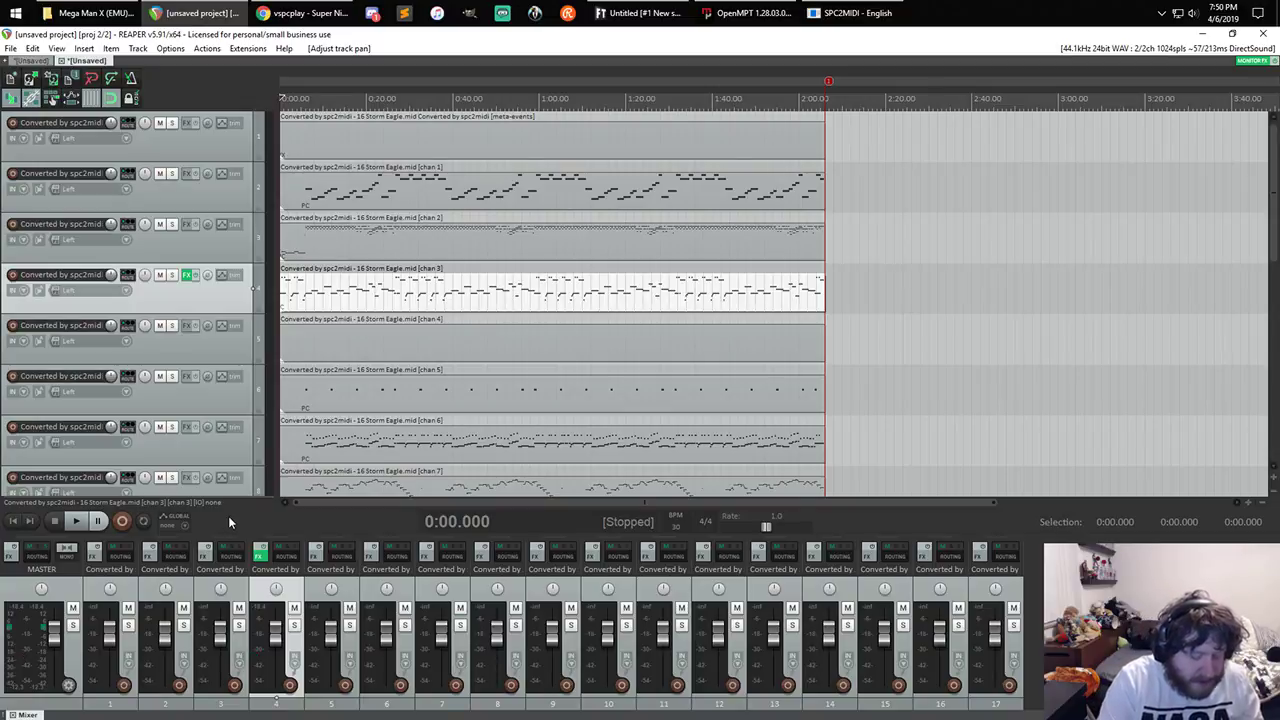
key(ctrl+t)
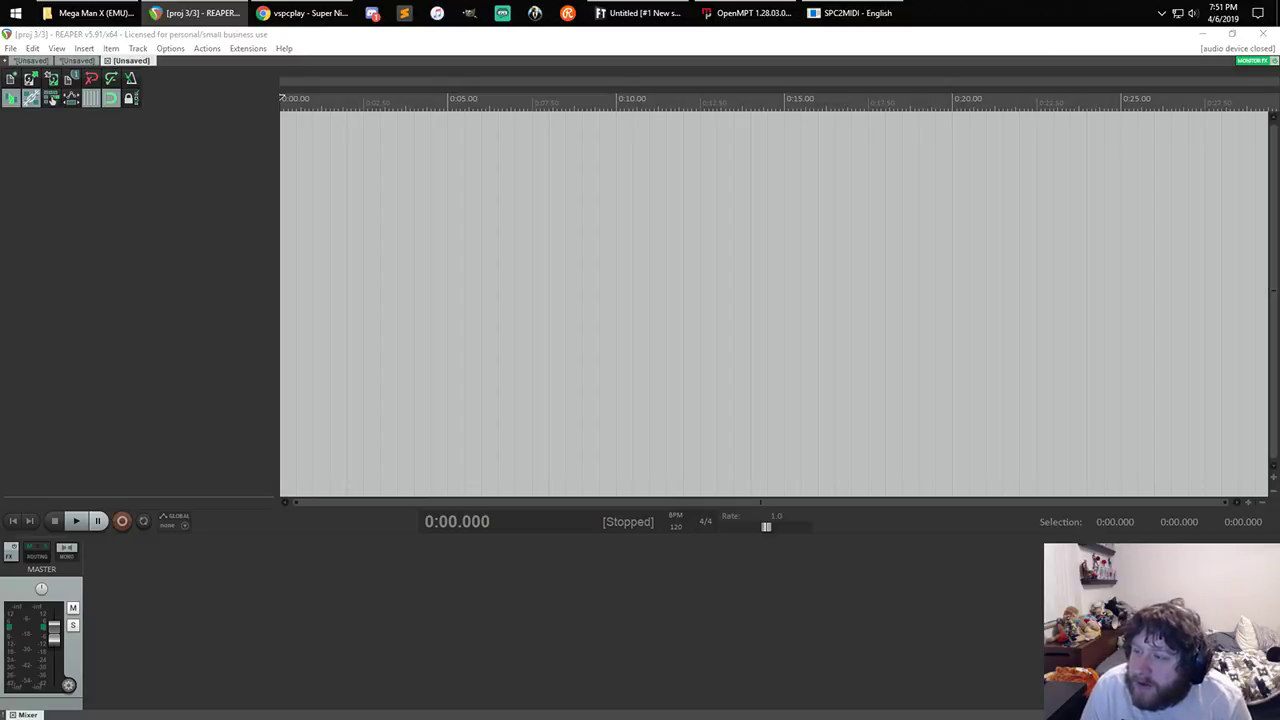
- Switch to Chrome and run a Google search for "ninja gaiden", refined to "ninja gaiden nsf"
click(340, 13)
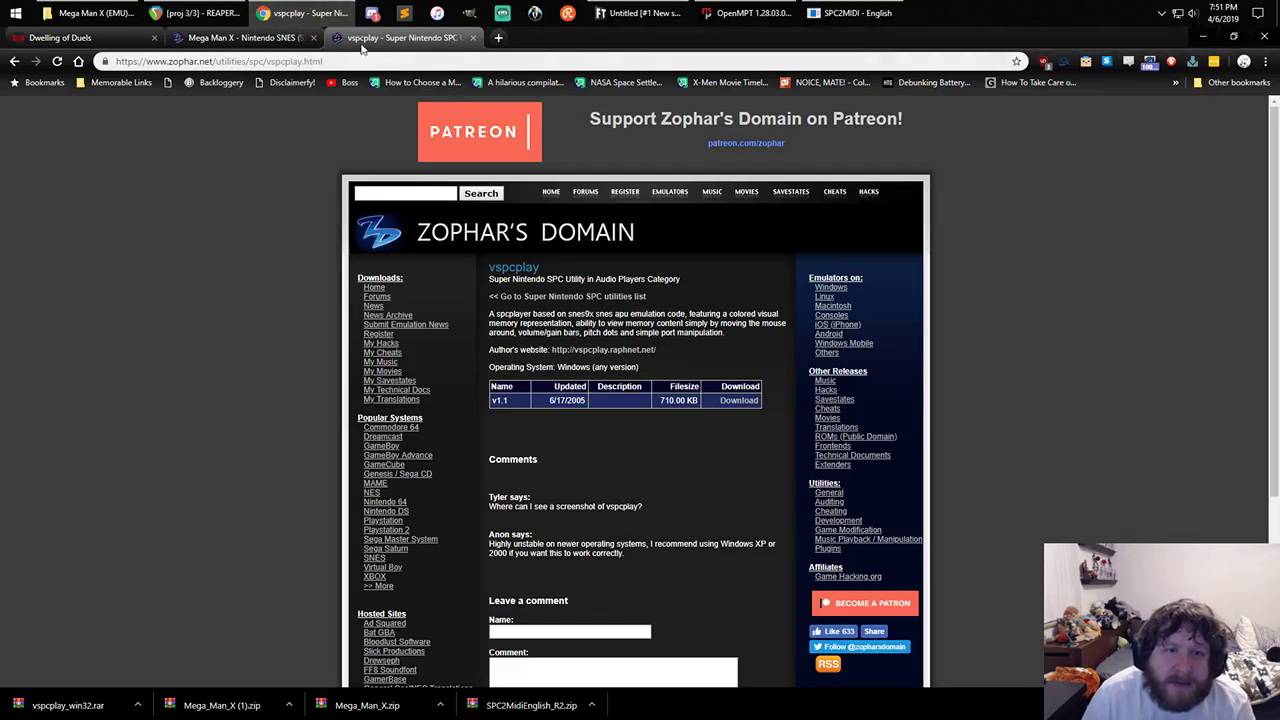
click(290, 38)
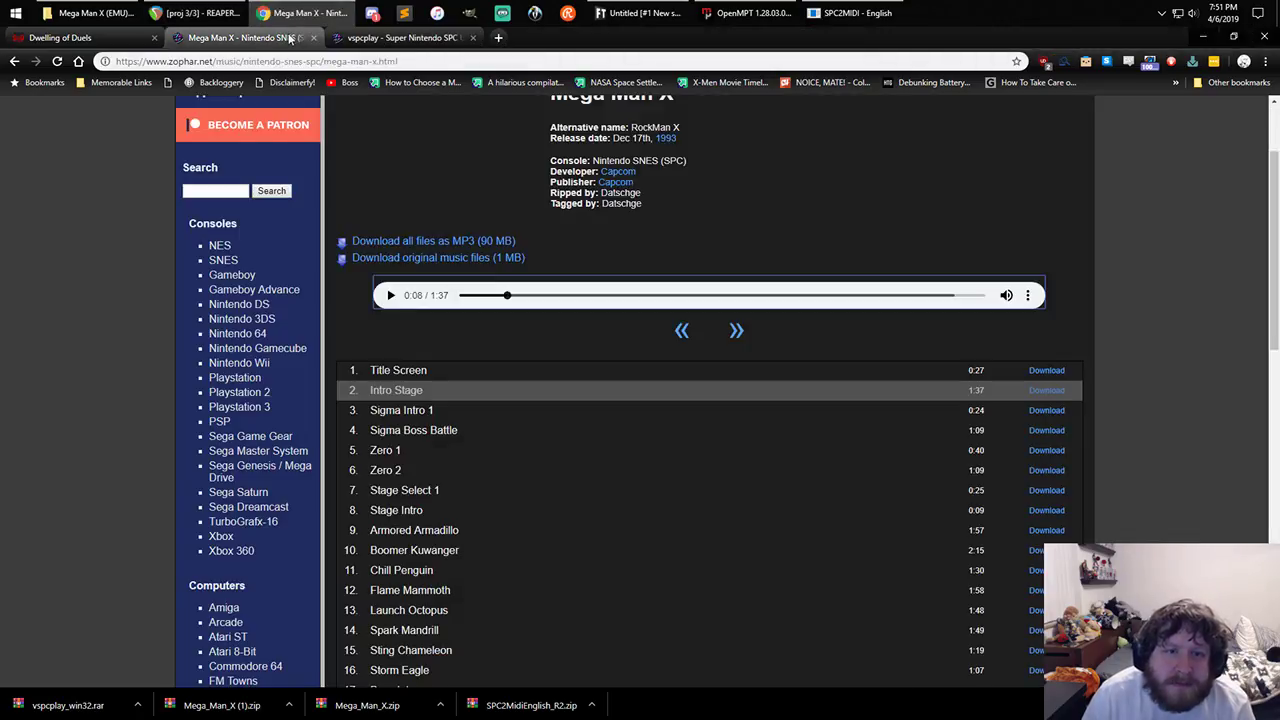
click(376, 61)
text(nin)
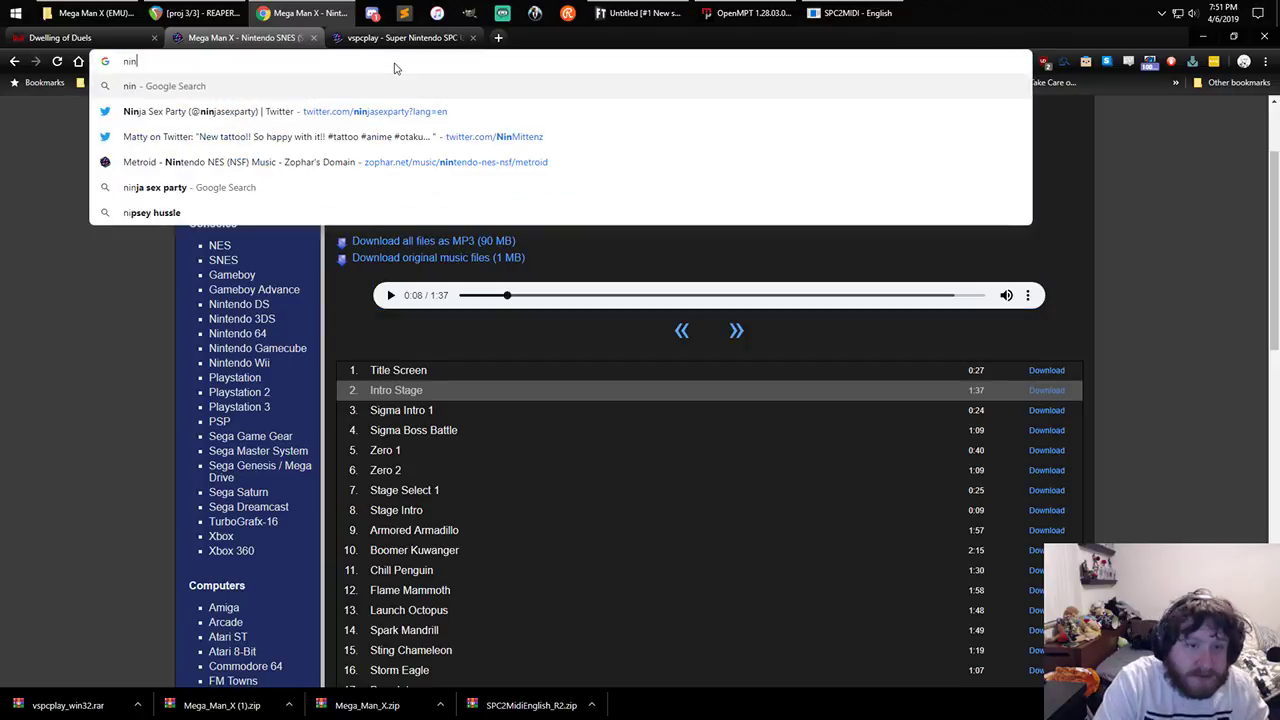
text(ja gaiden)
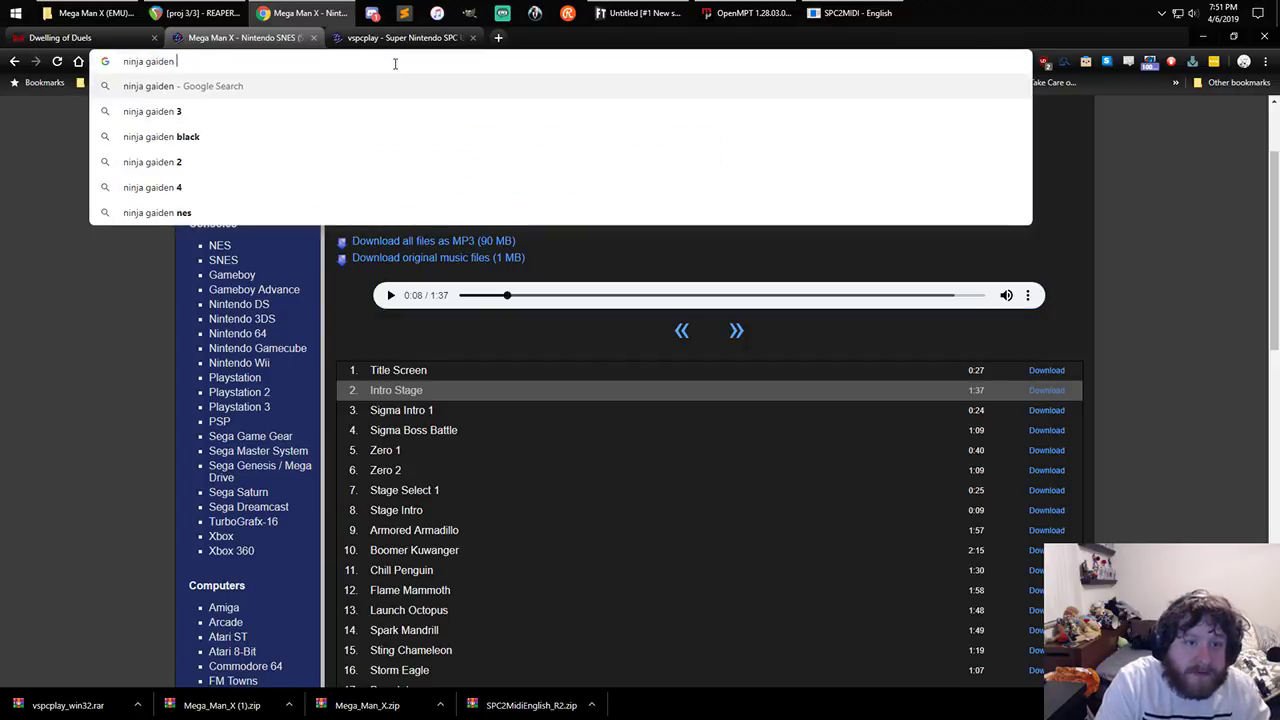
key(Return)
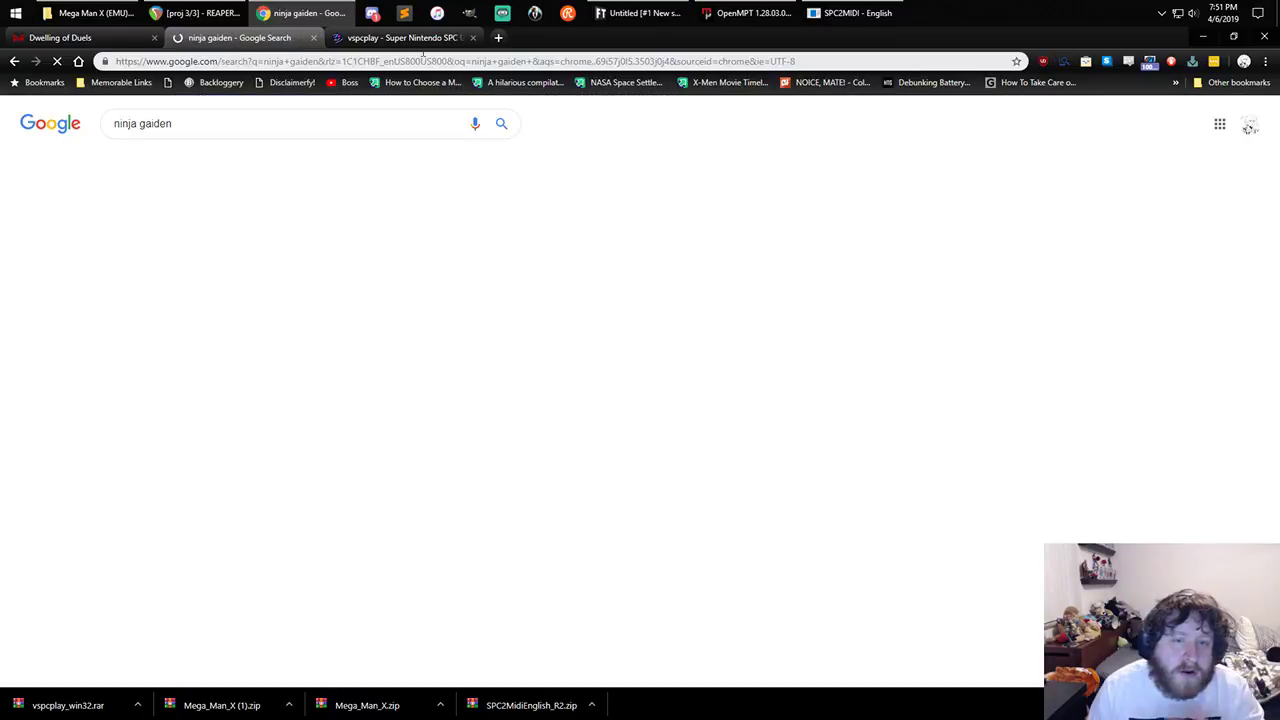
click(229, 127)
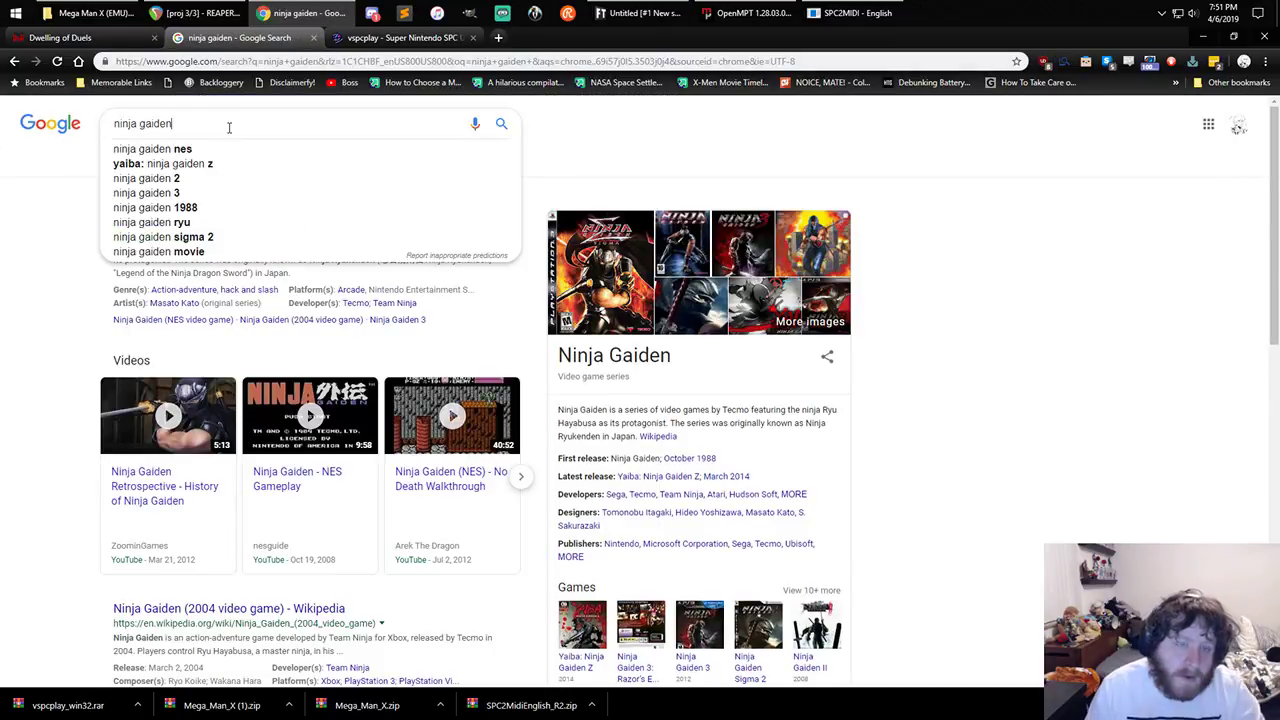
text(nsf)
key(Return)
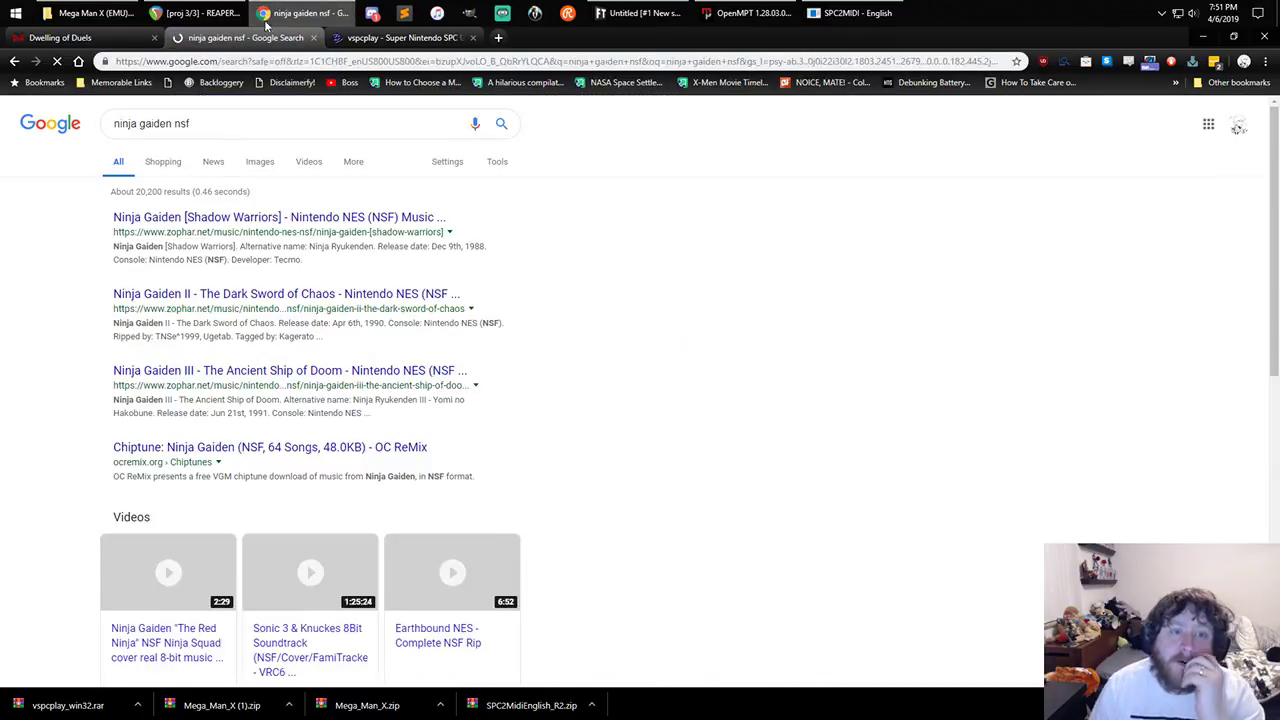
- Open Zophar's Ninja Gaiden [Shadow Warriors] NSF music page and download the original music files
click(268, 224)
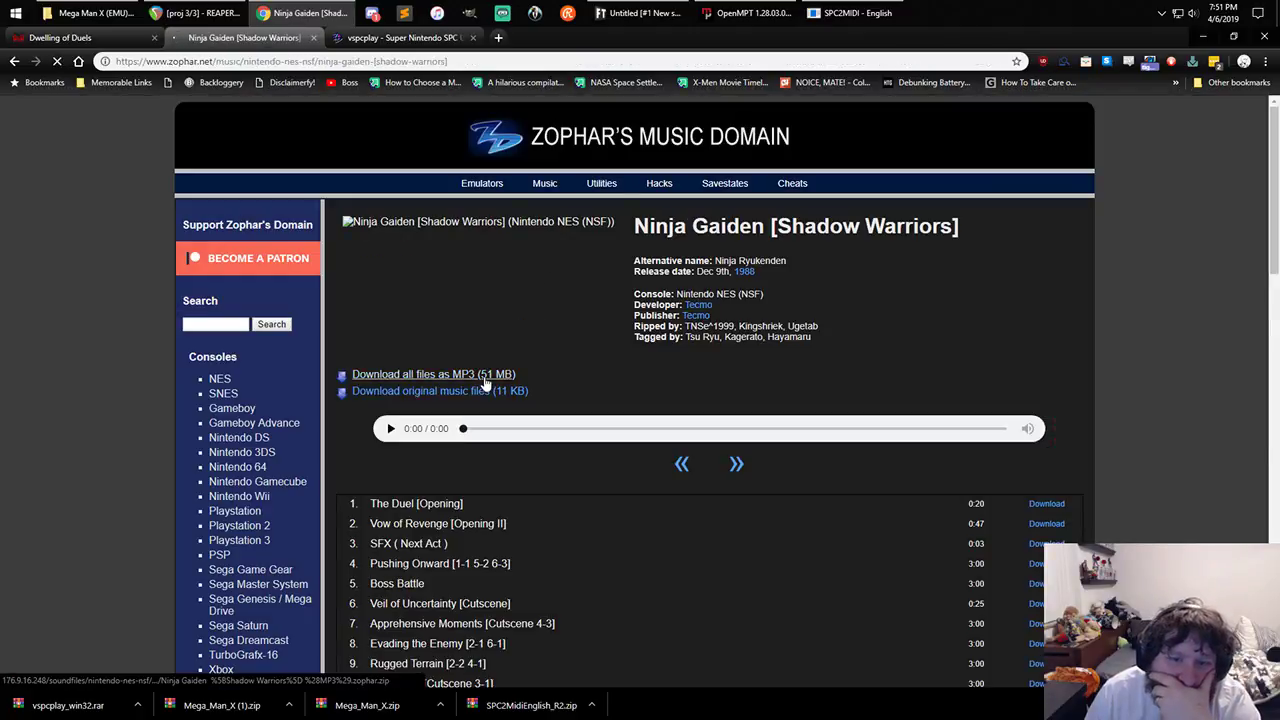
click(492, 392)
scroll(494, 391, down, 1)
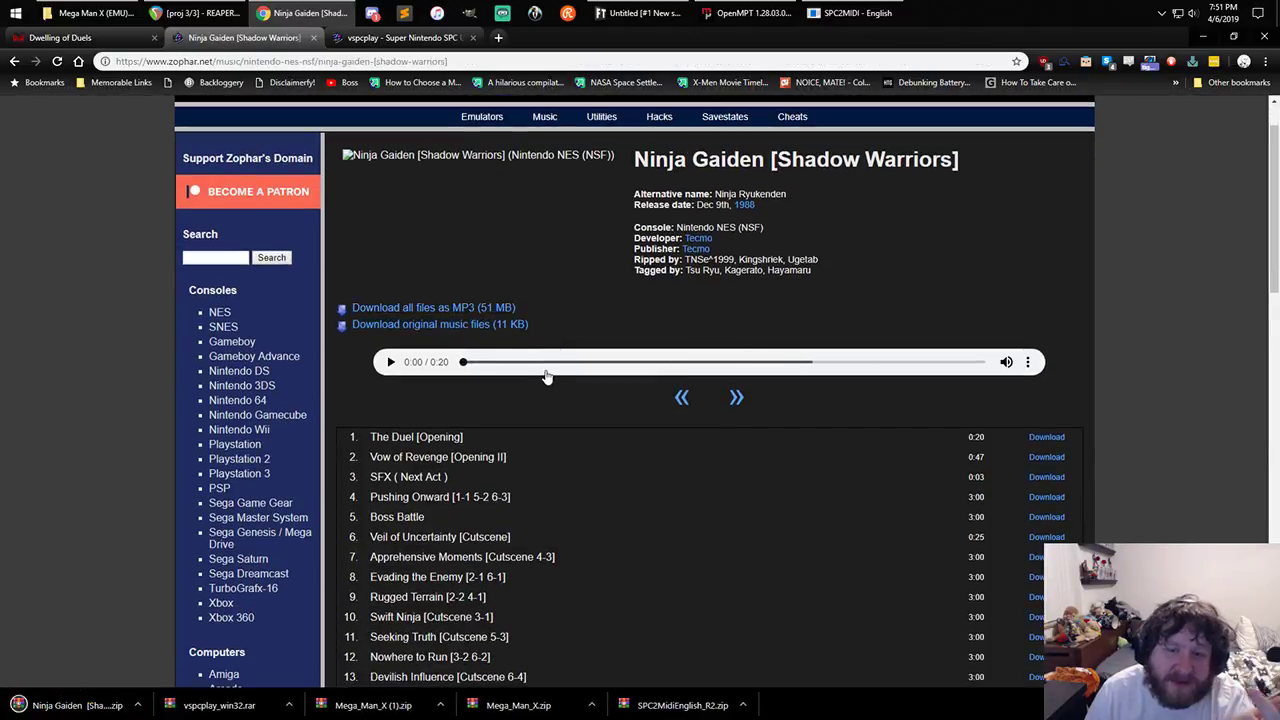
- Show the downloaded Ninja Gaiden archive in its folder and extract it to a subfolder of the same name
click(139, 705)
click(162, 665)
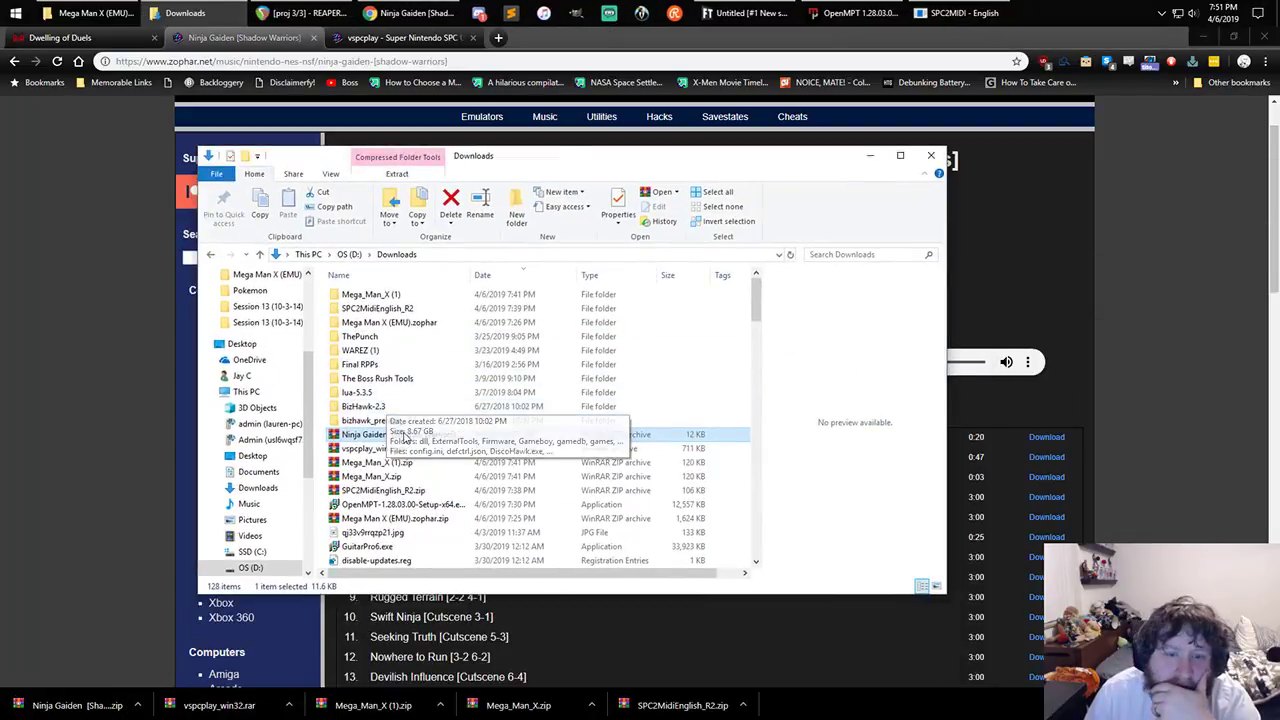
right_click(411, 439)
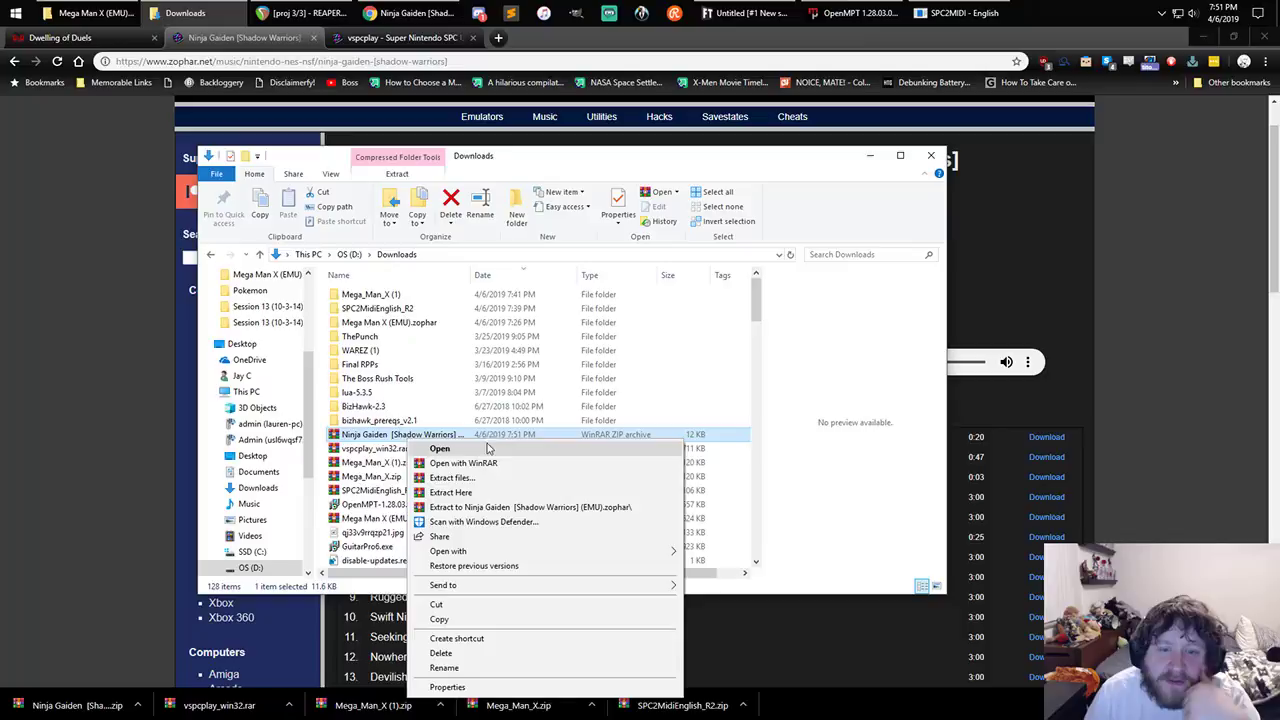
click(533, 507)
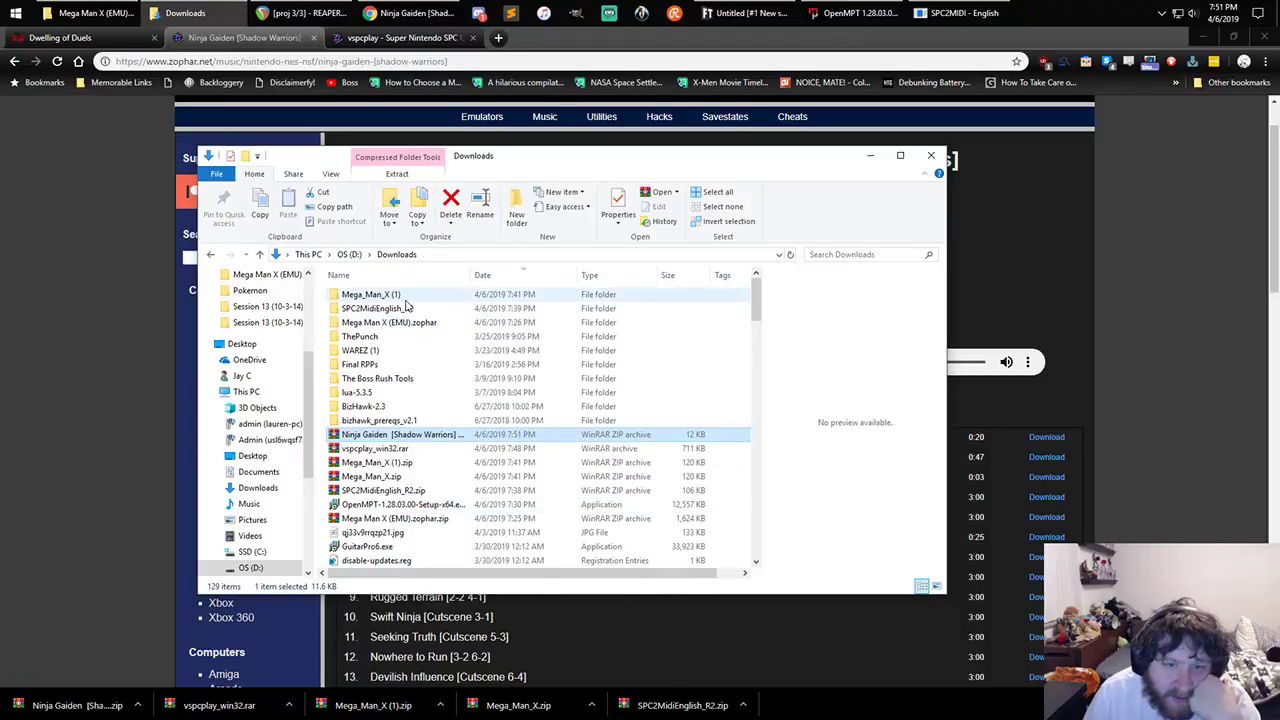
- Open the extracted Ninja Gaiden folder, widen the Name column to show full file names, and open the .nsf file
double_click(404, 299)
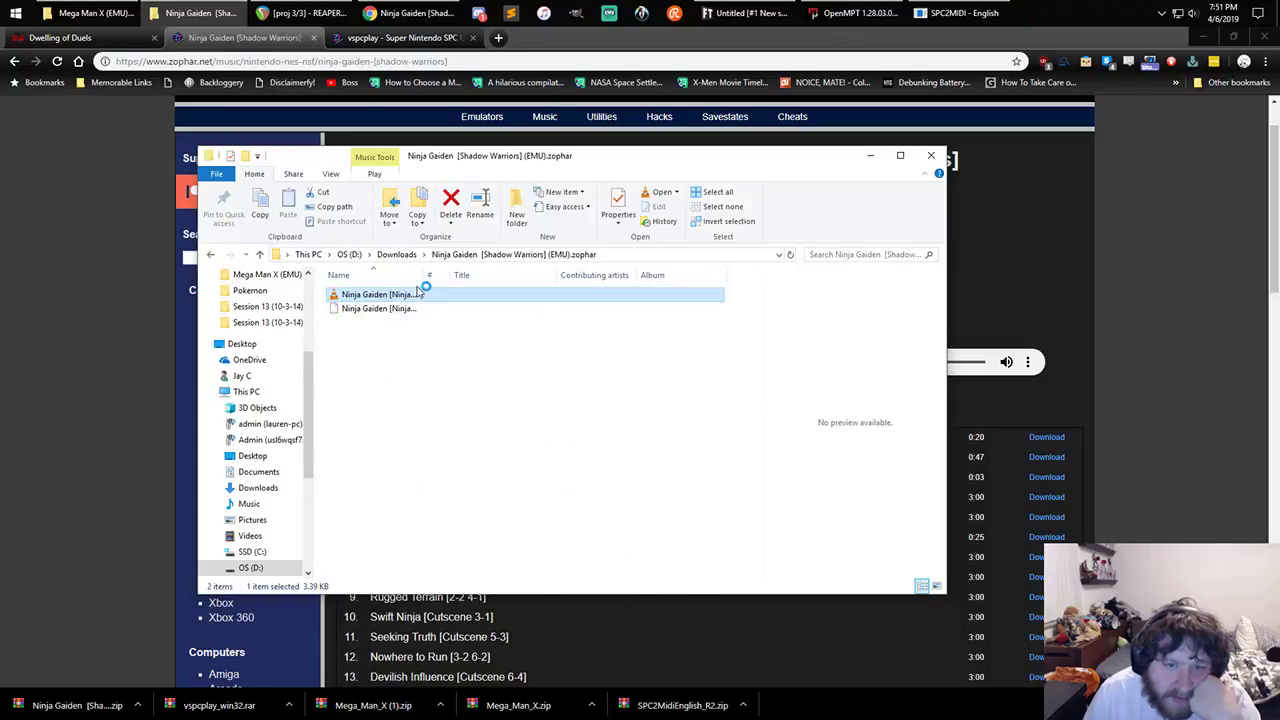
drag(424, 277, 654, 284)
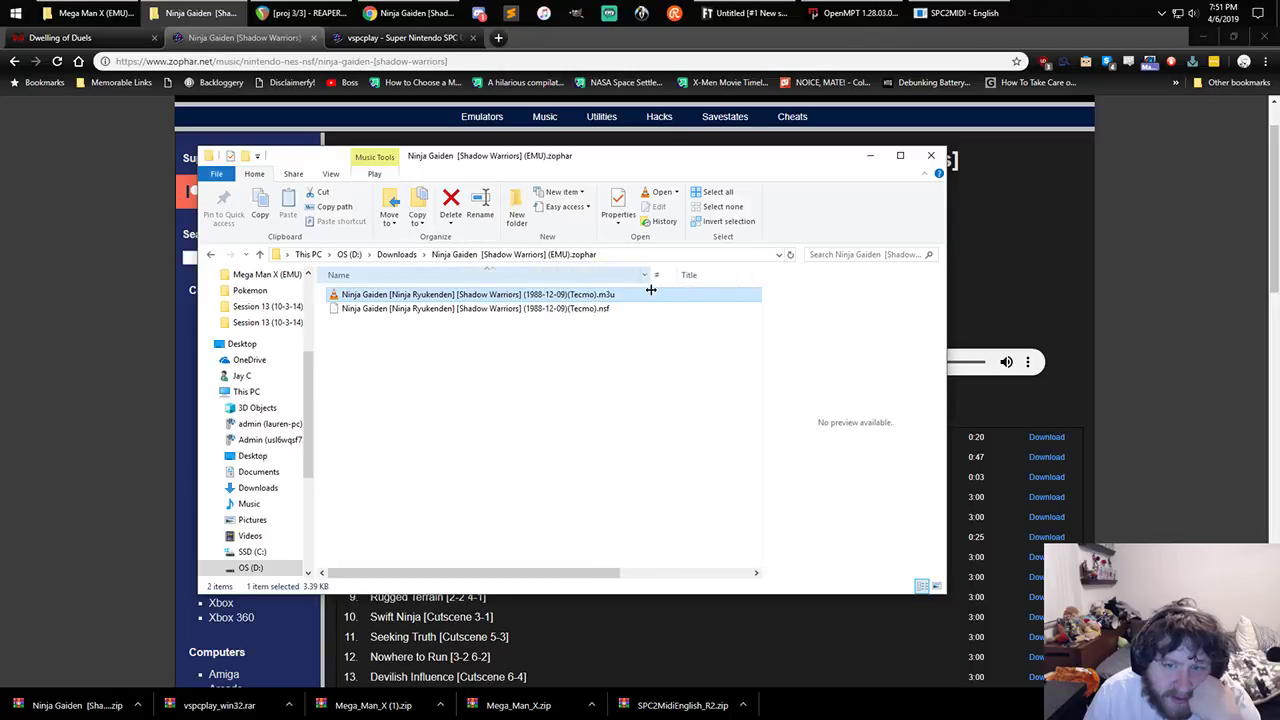
click(531, 308)
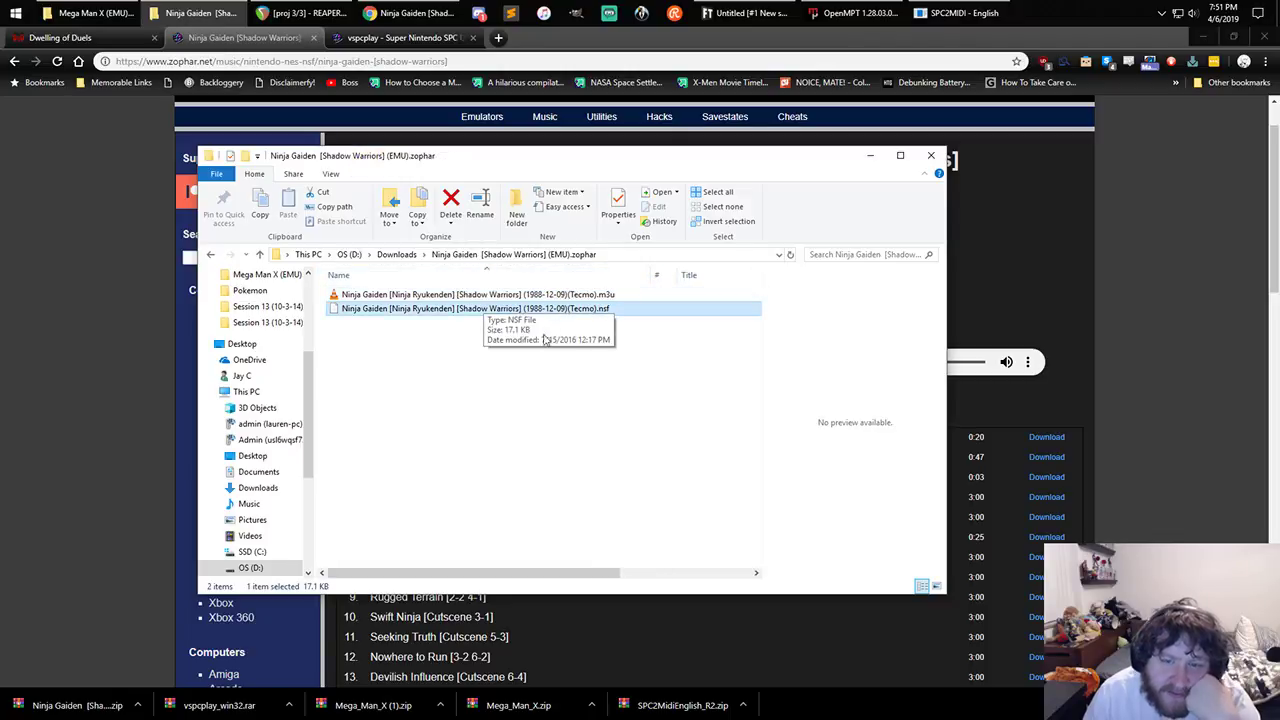
key(Return)
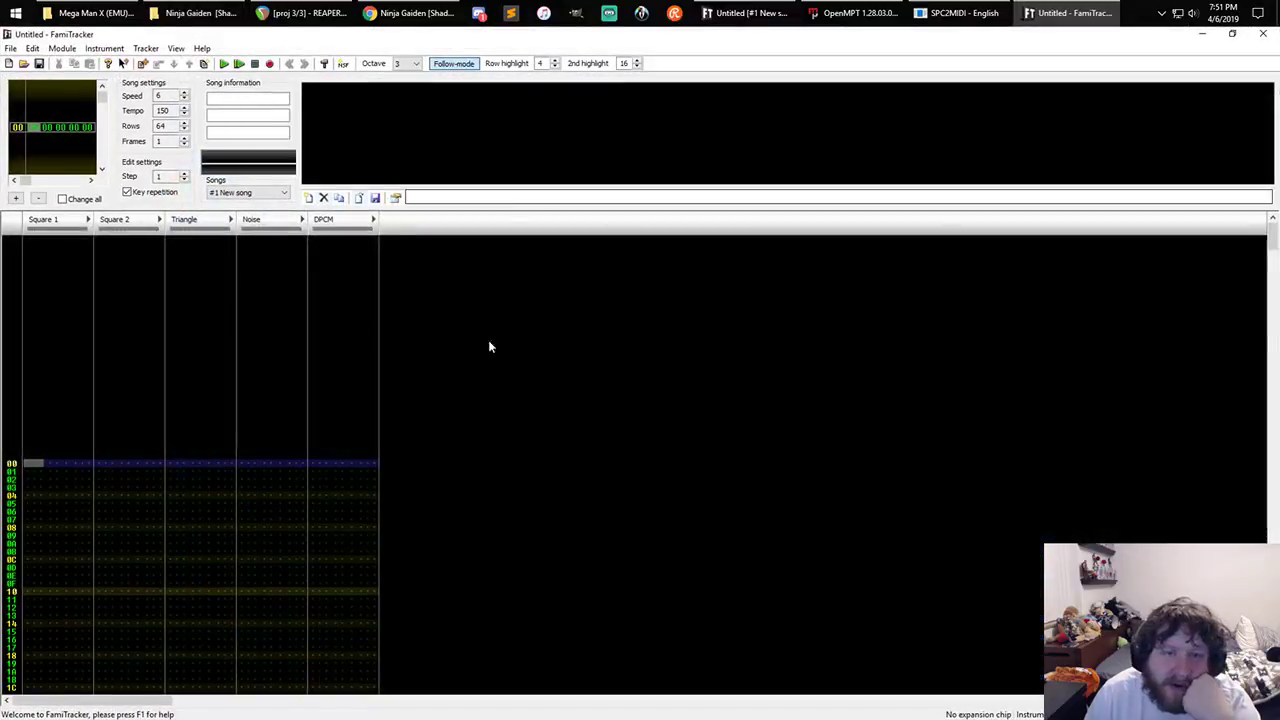
- Try to open the Ninja Gaiden NSF in FamiTracker from its extracted folder in Downloads, checking the available file types
click(12, 48)
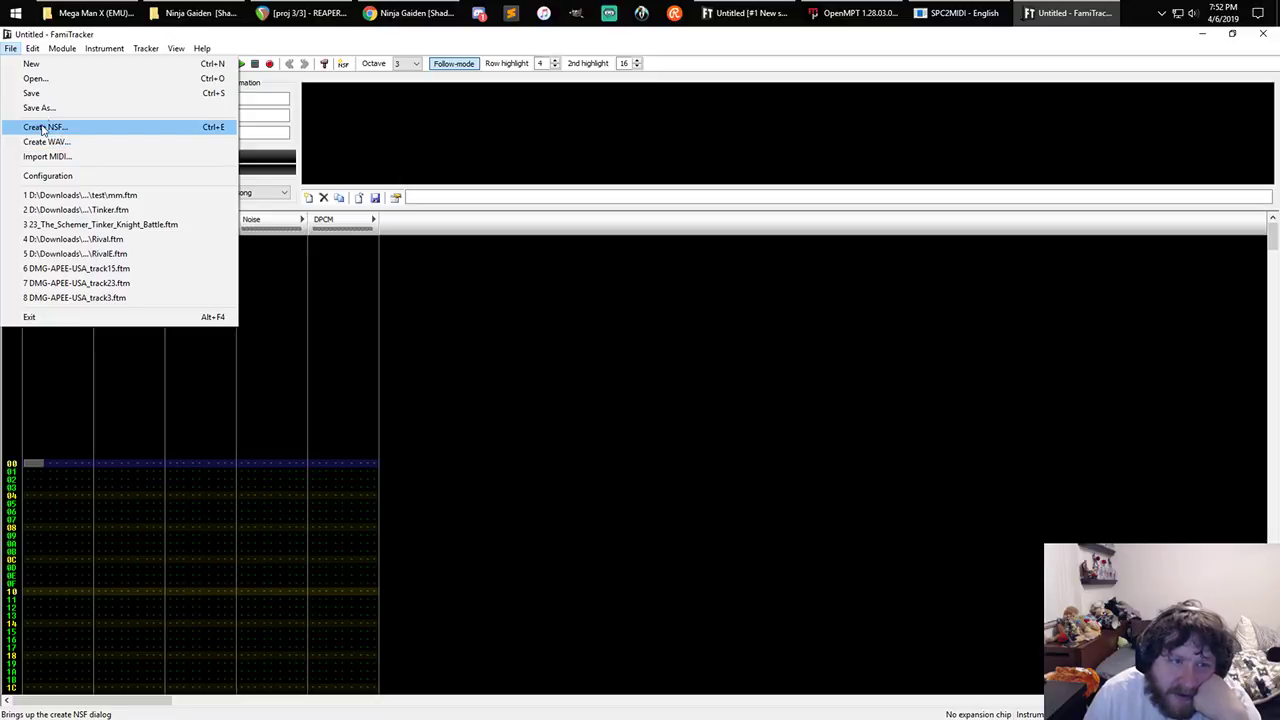
mouse_move(32, 48)
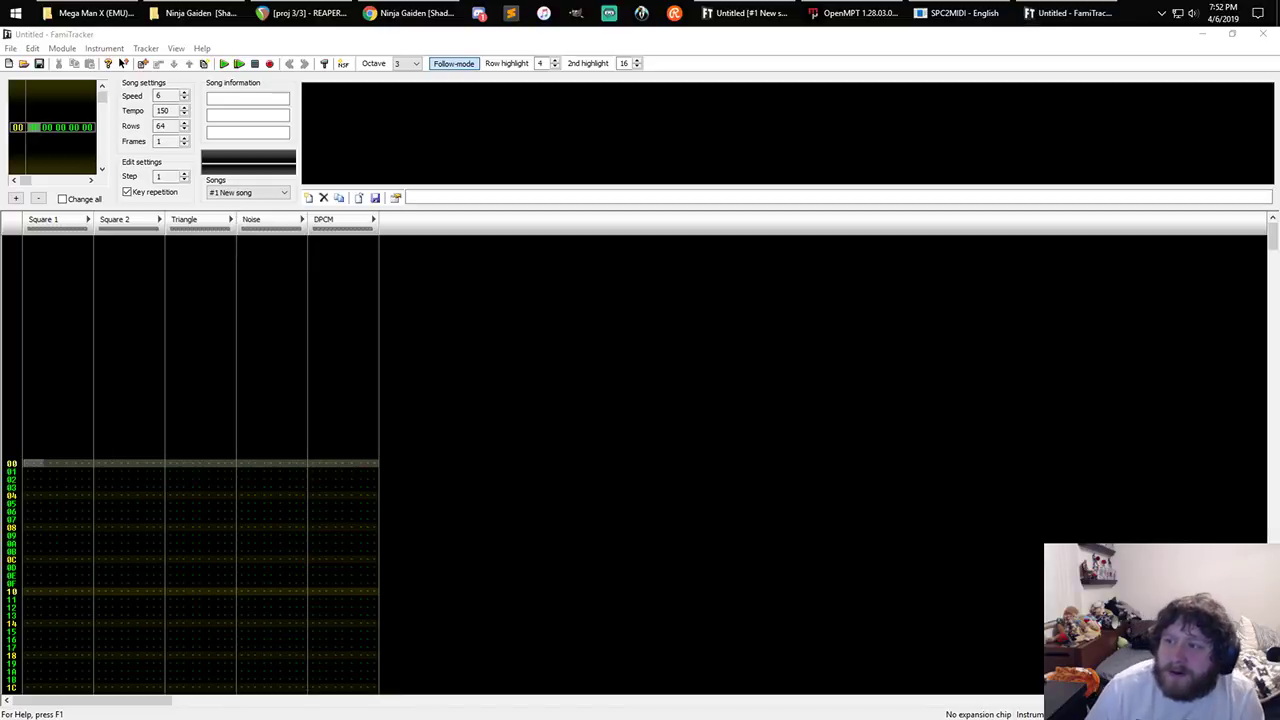
click(11, 50)
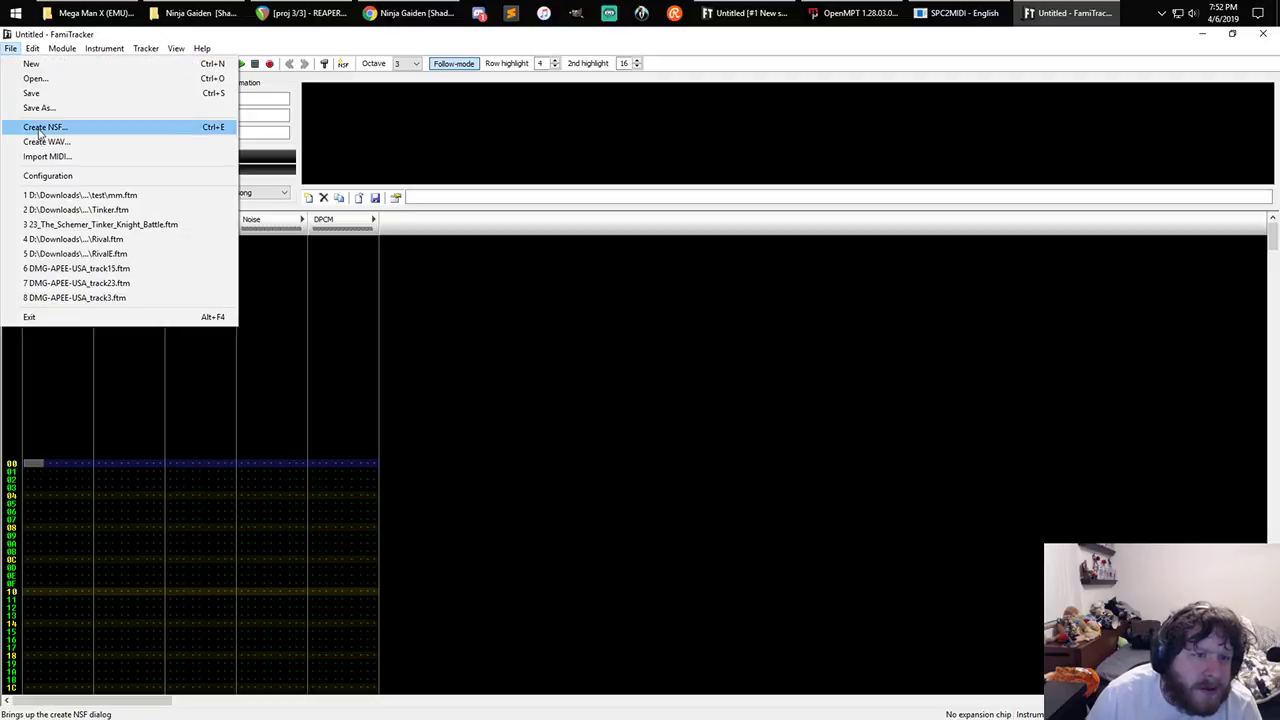
click(35, 78)
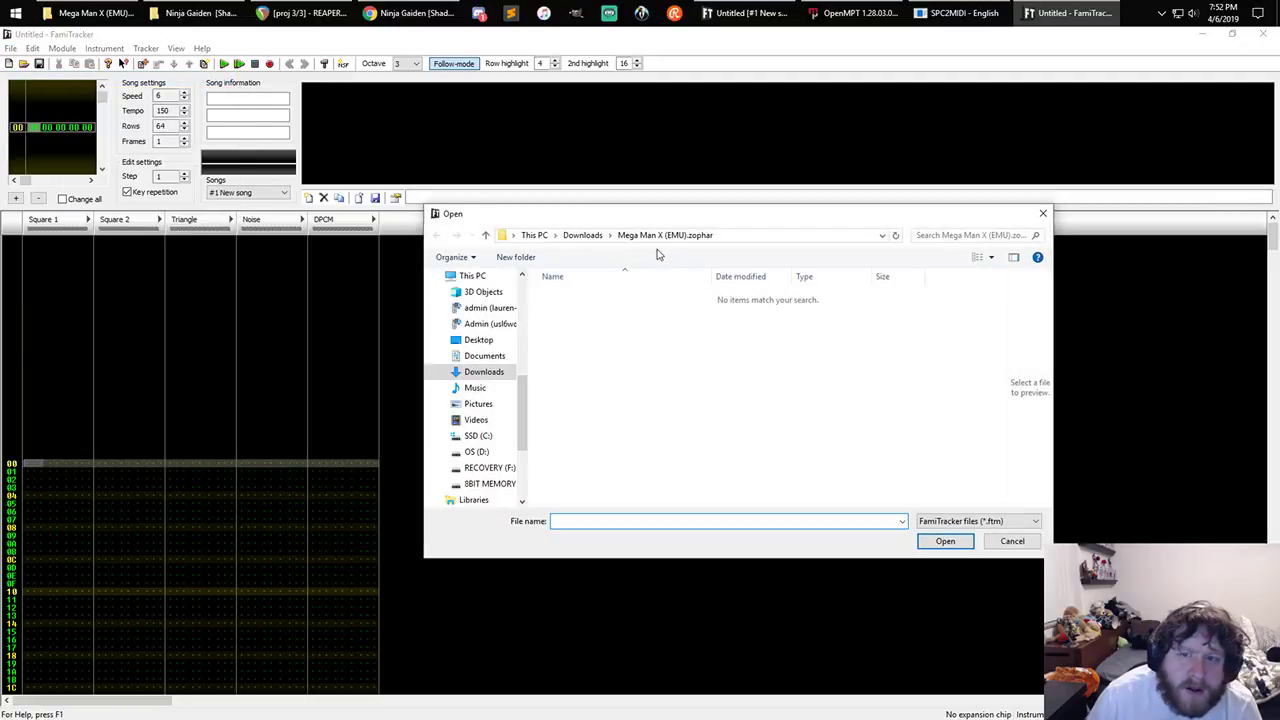
click(582, 235)
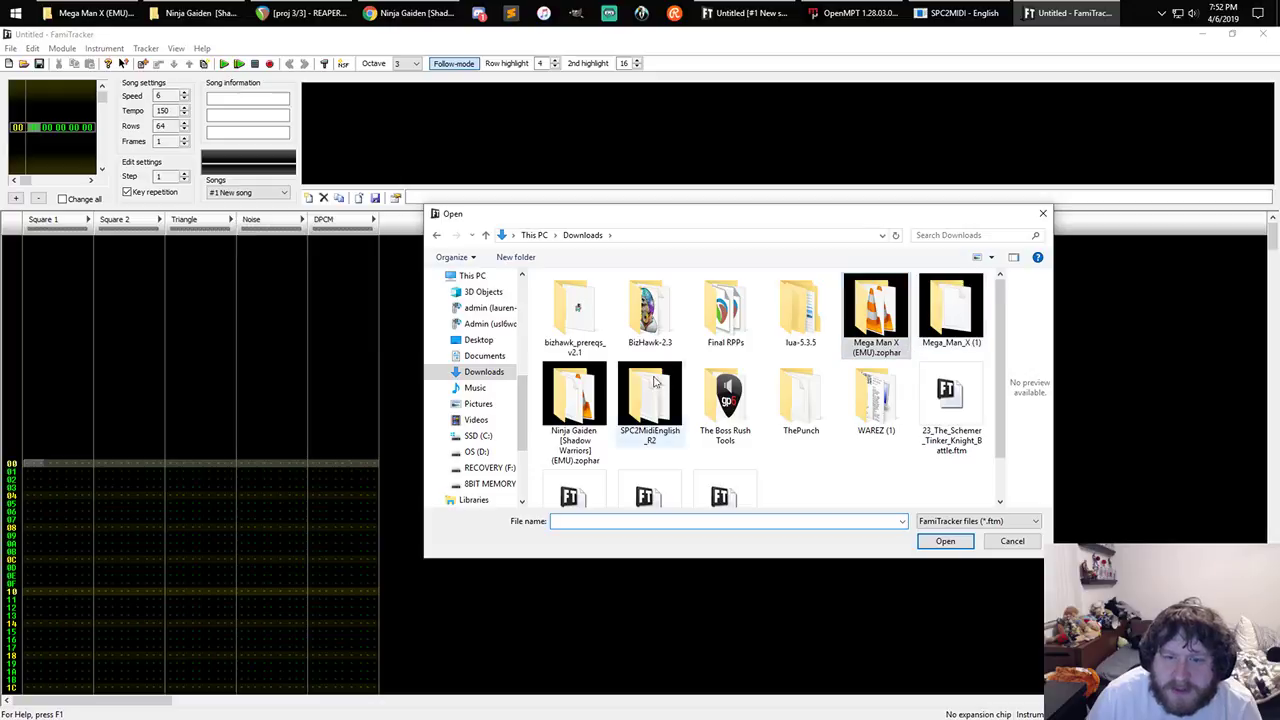
double_click(585, 398)
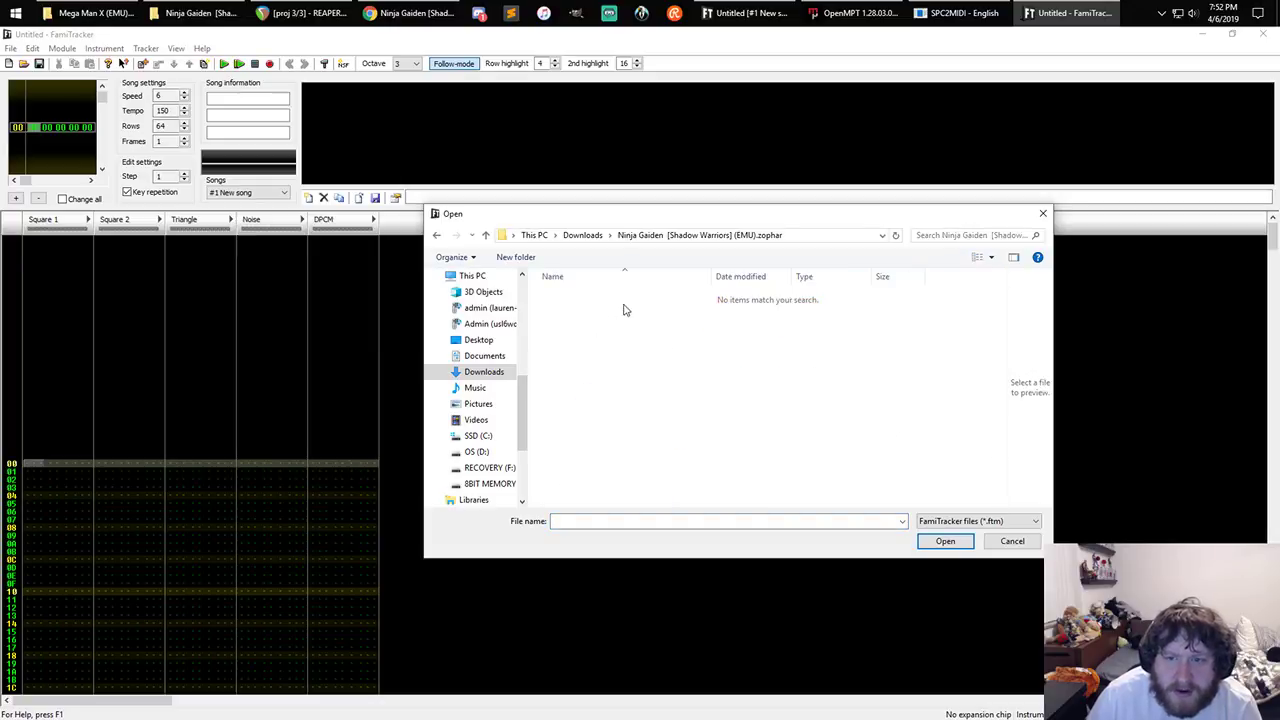
click(971, 521)
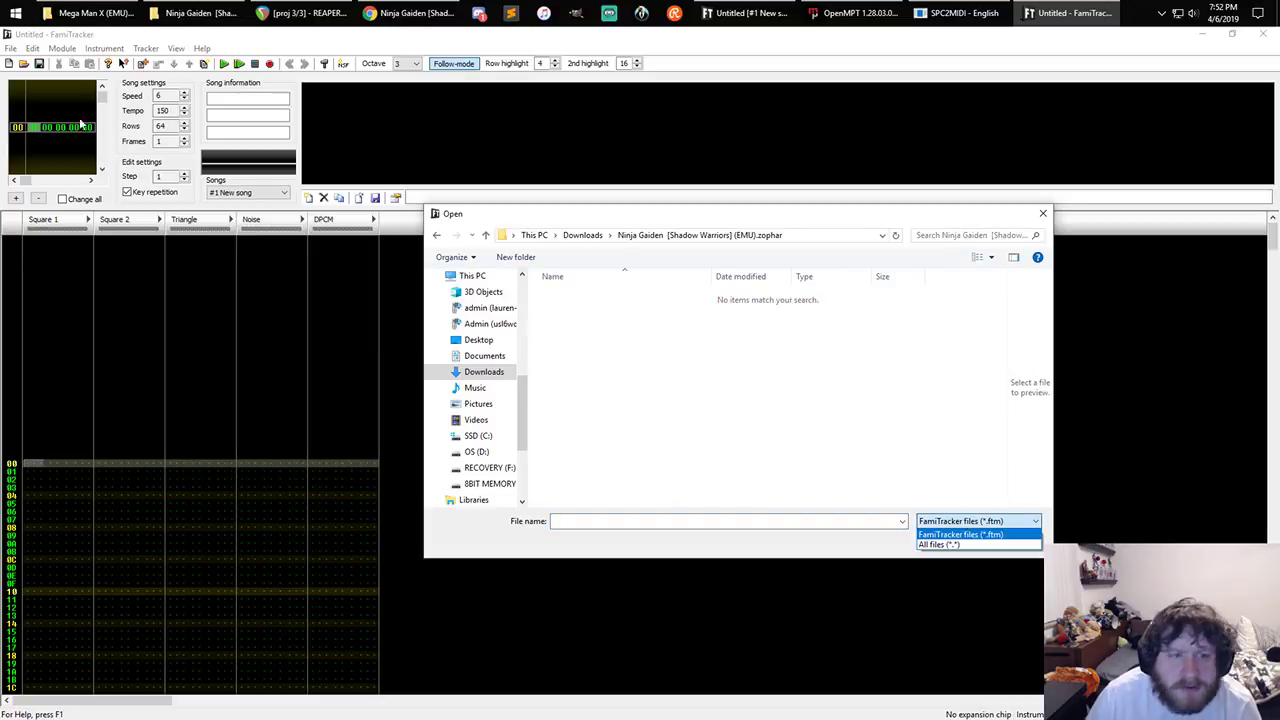
click(1043, 213)
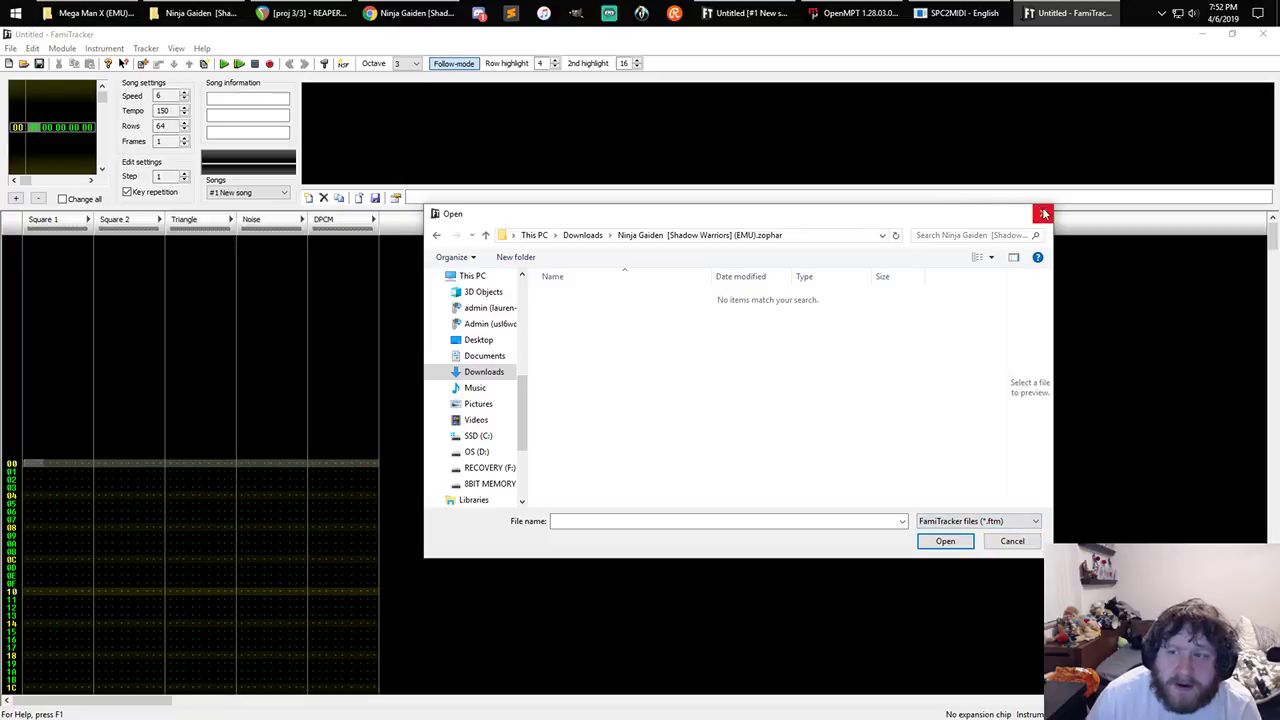
click(1043, 213)
click(11, 49)
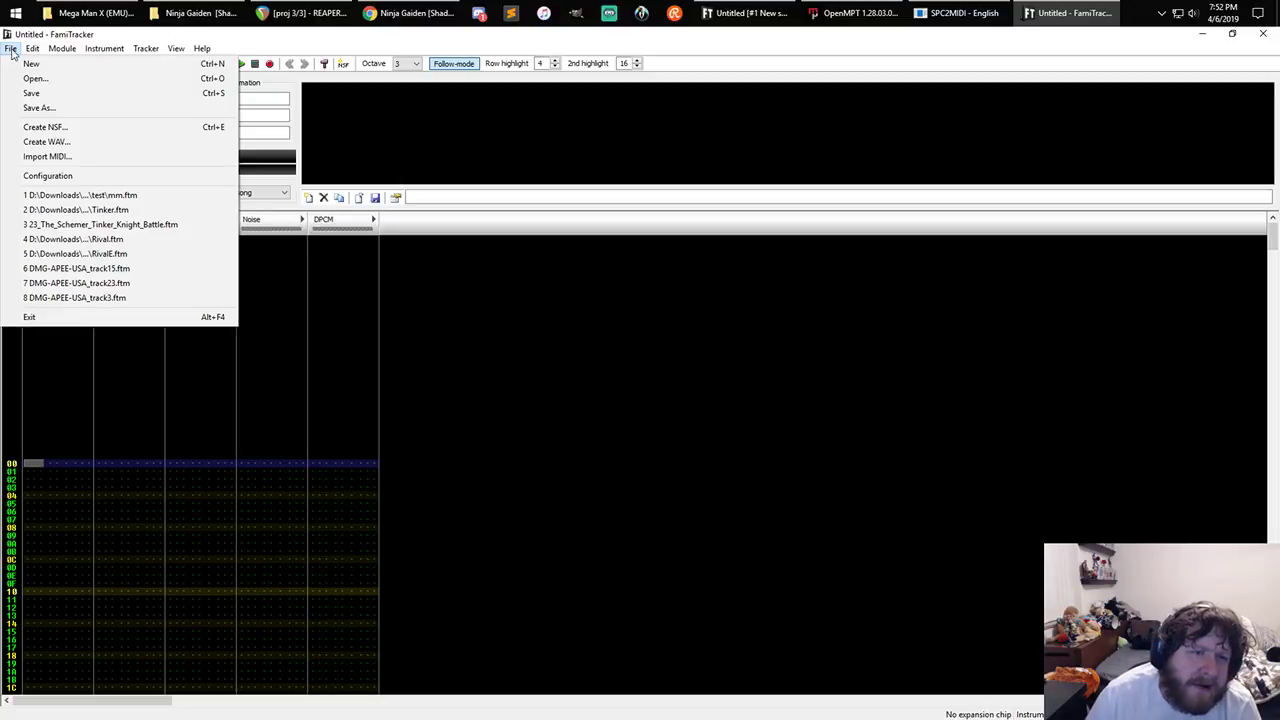
mouse_move(62, 48)
click(99, 146)
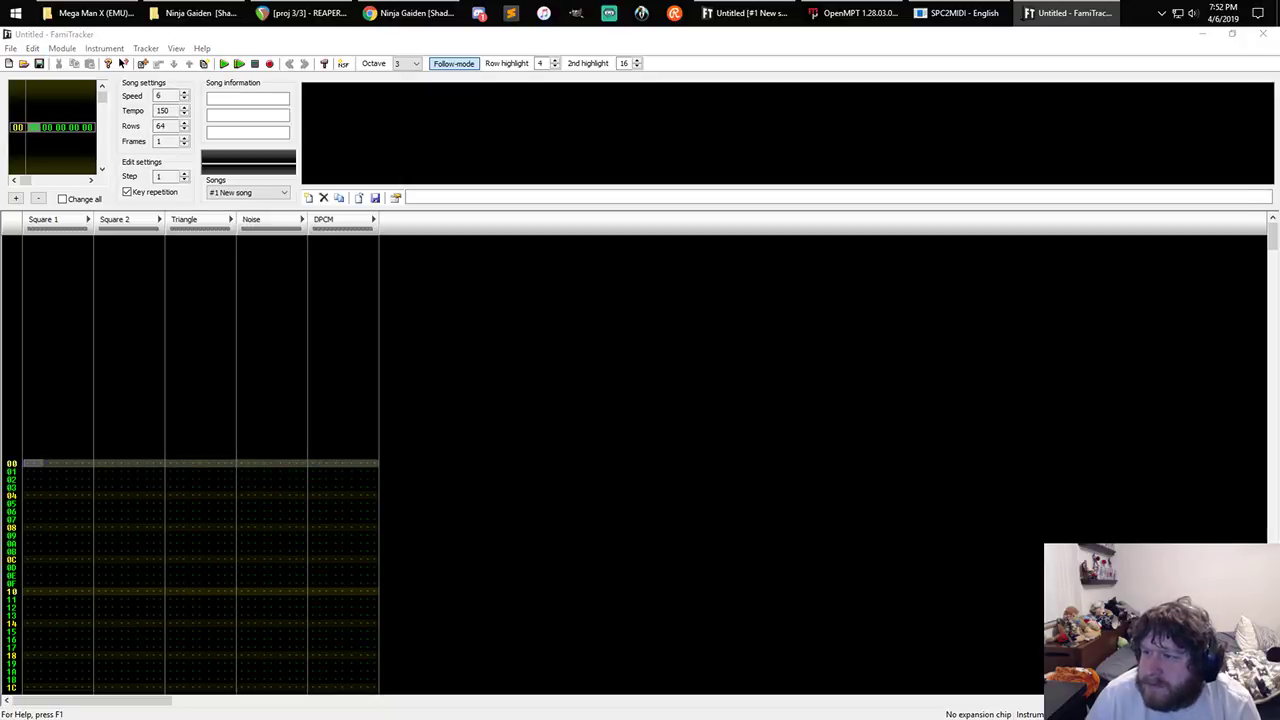
- Try to open the Ninja Gaiden file from its extracted folder in the FamiTracker 0.4.6 window
click(8, 52)
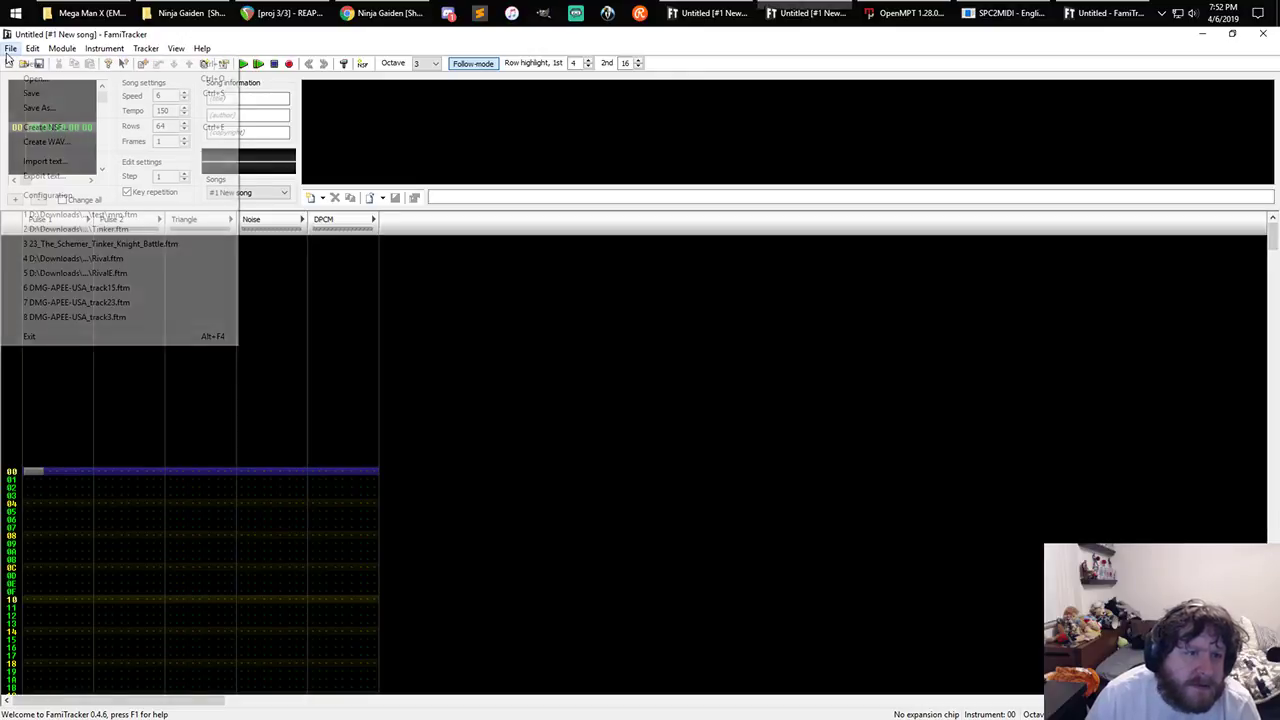
click(35, 78)
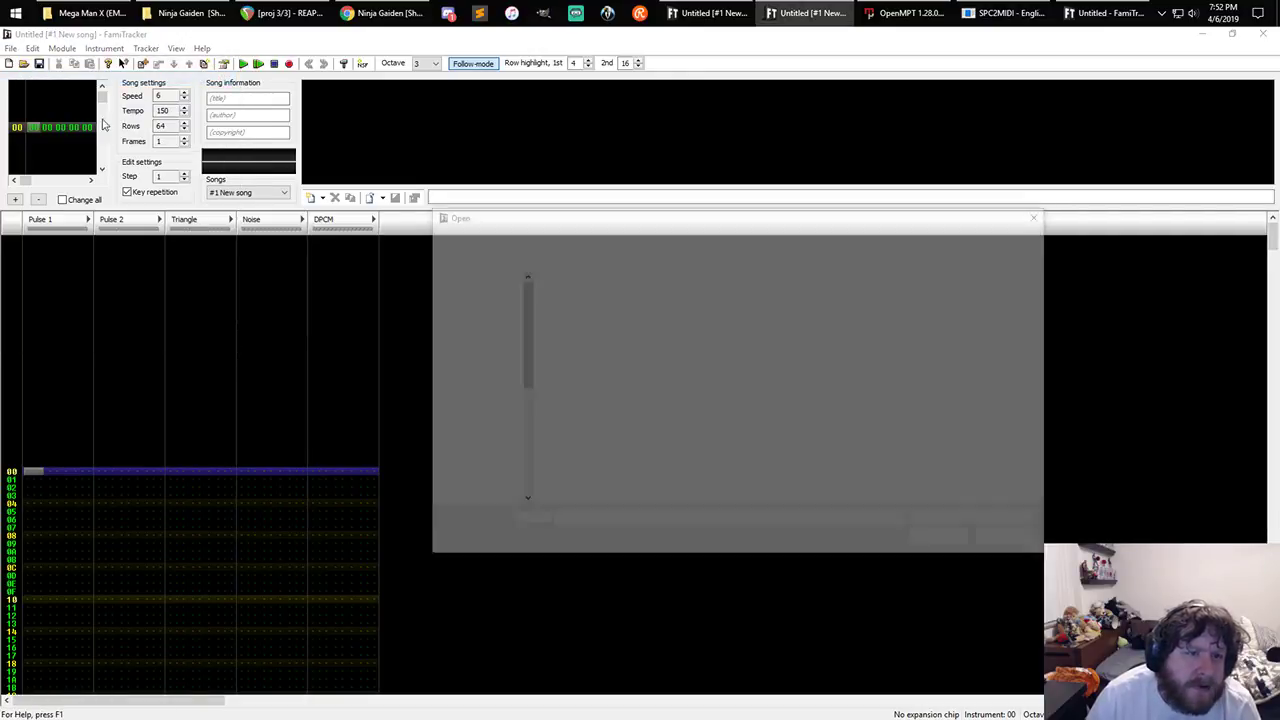
click(583, 235)
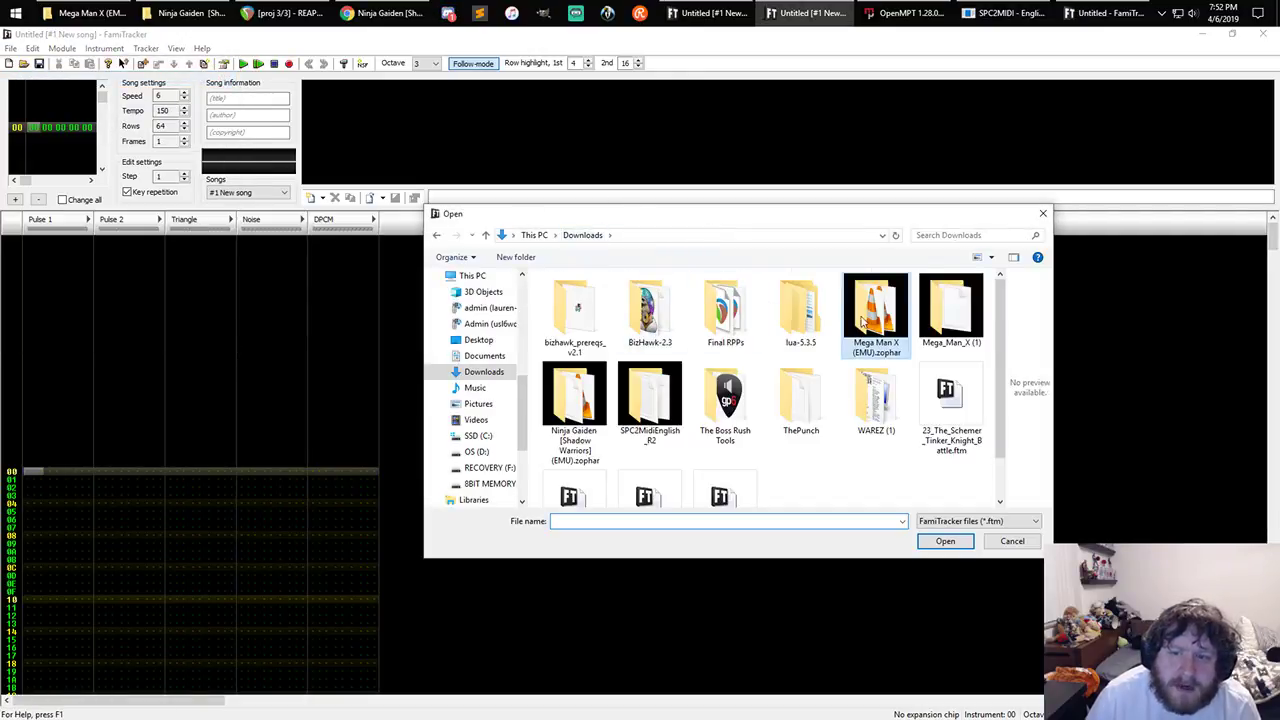
double_click(598, 420)
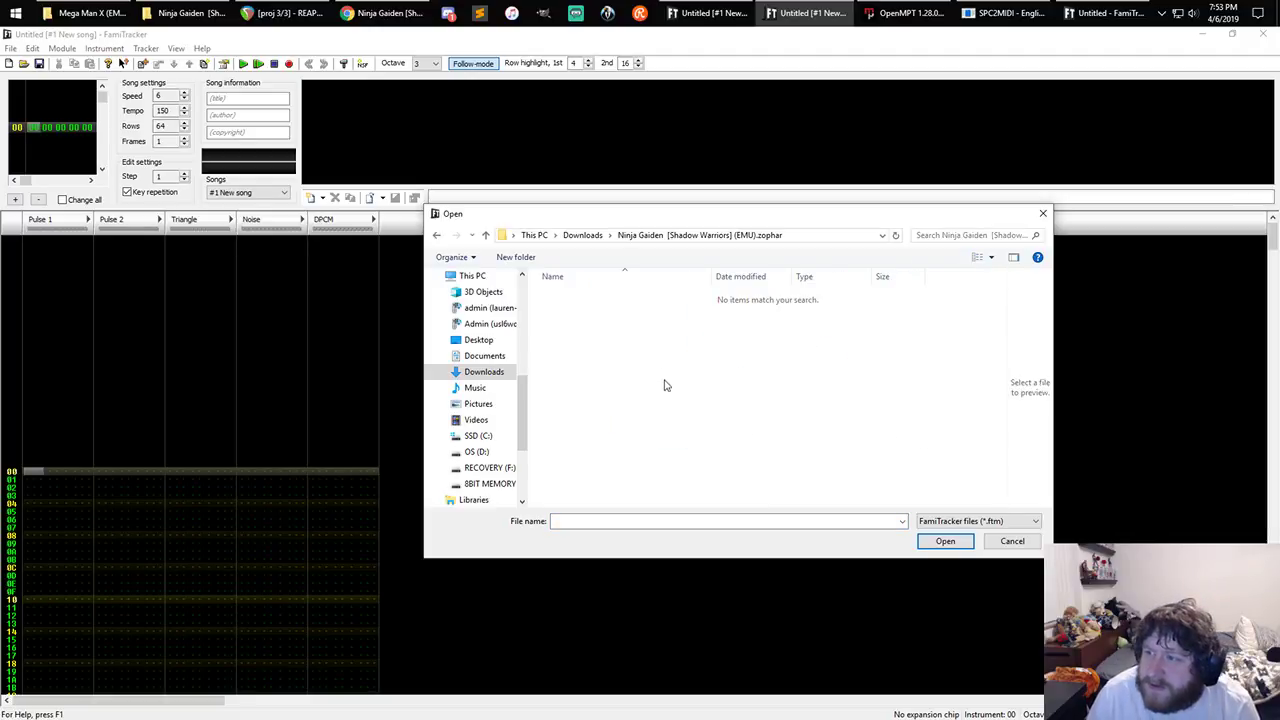
click(1012, 541)
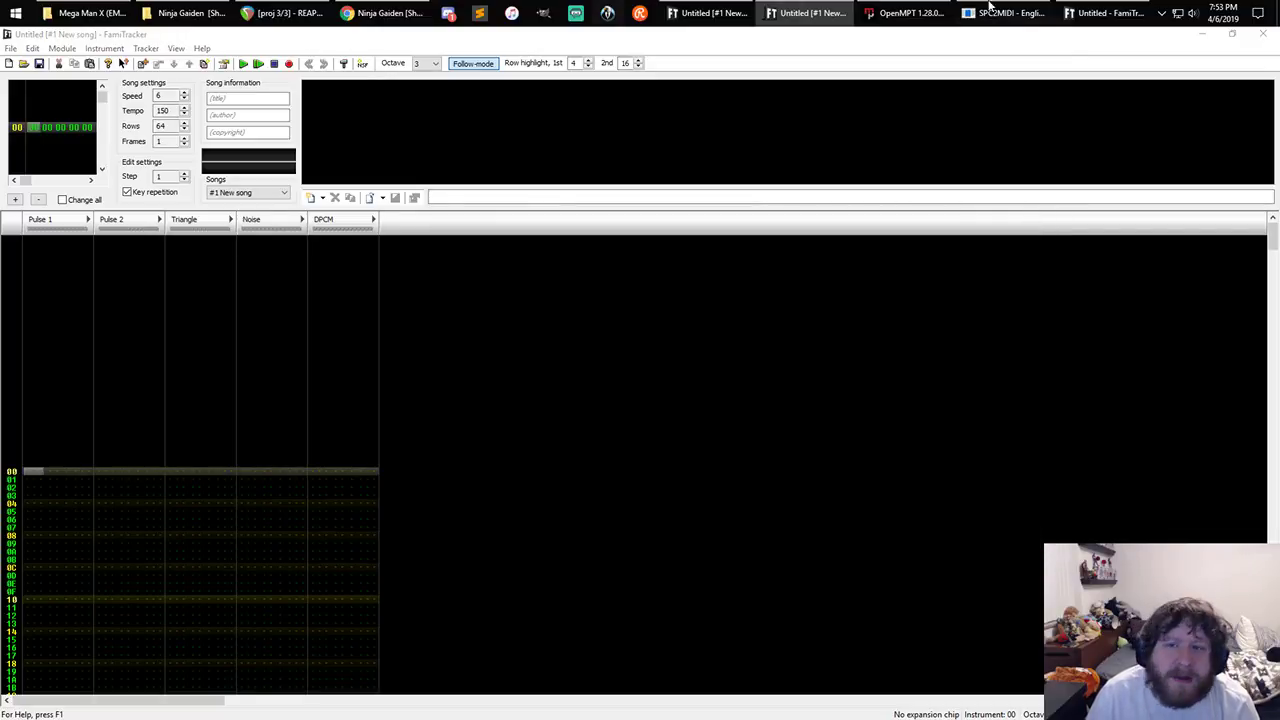
- Close the two newly opened FamiTracker windows and start the NSF Importer version, accepting its information notice
click(1264, 34)
click(1265, 35)
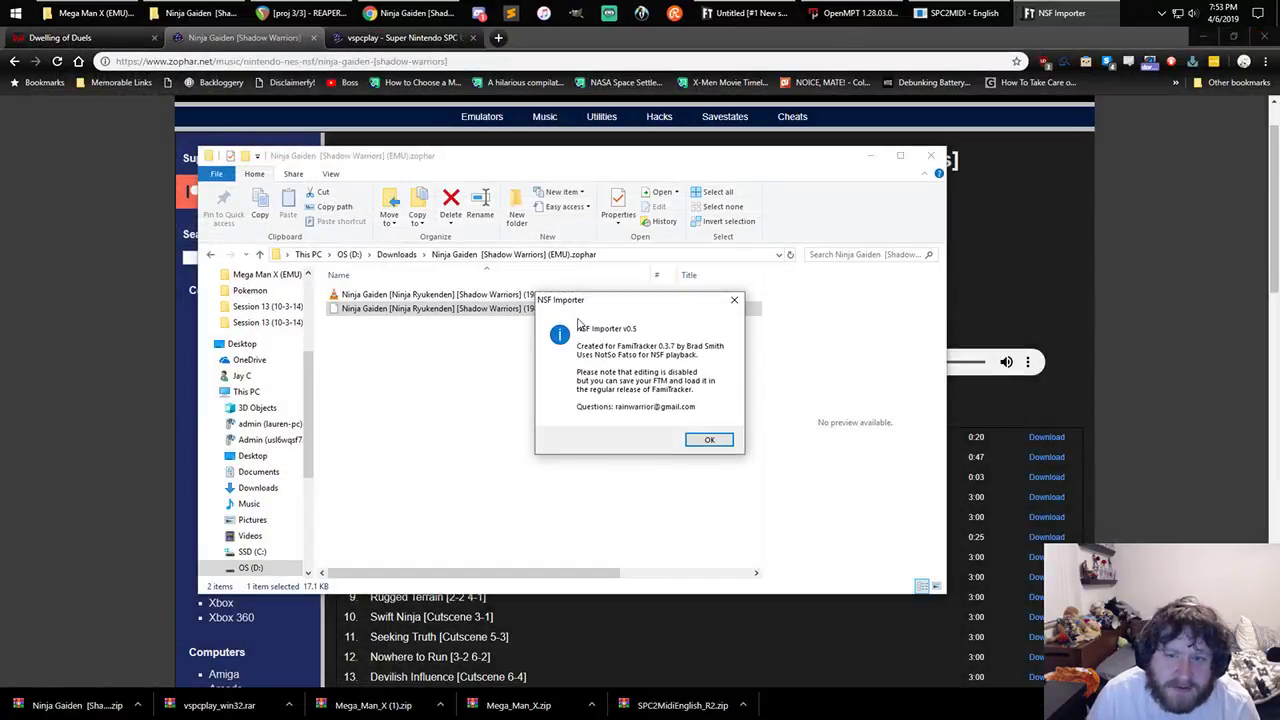
click(708, 440)
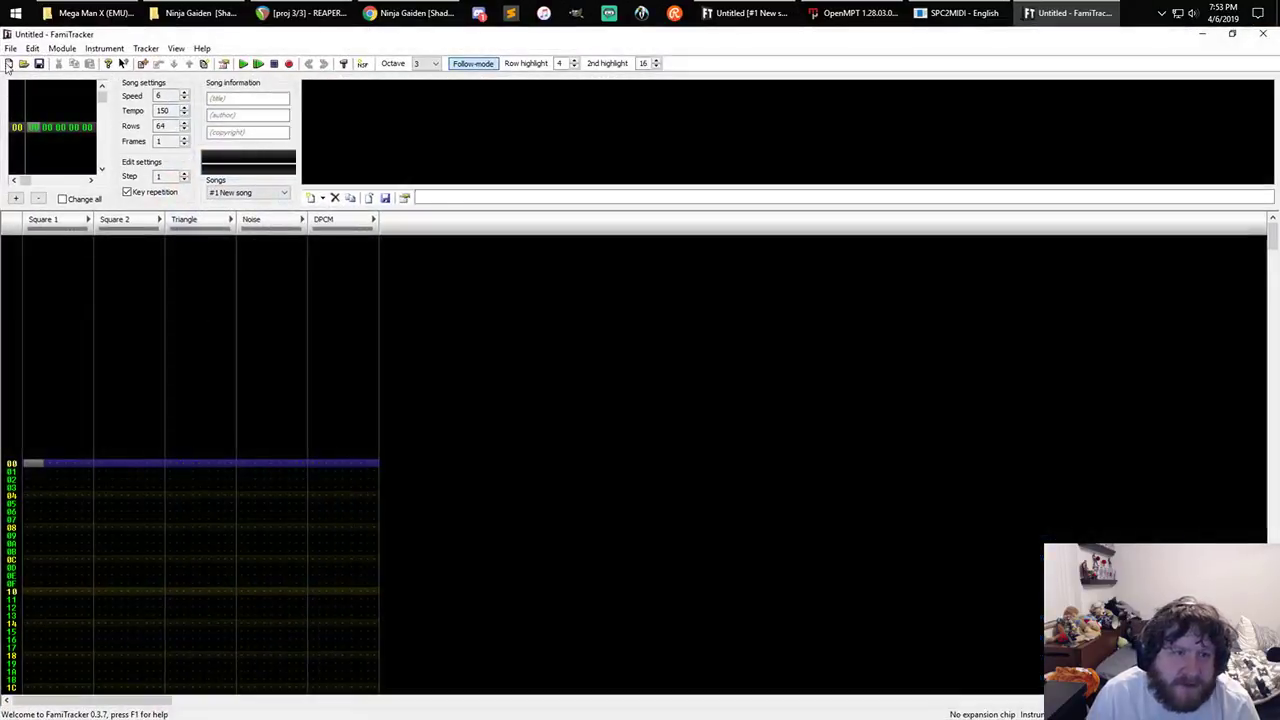
click(10, 48)
click(37, 79)
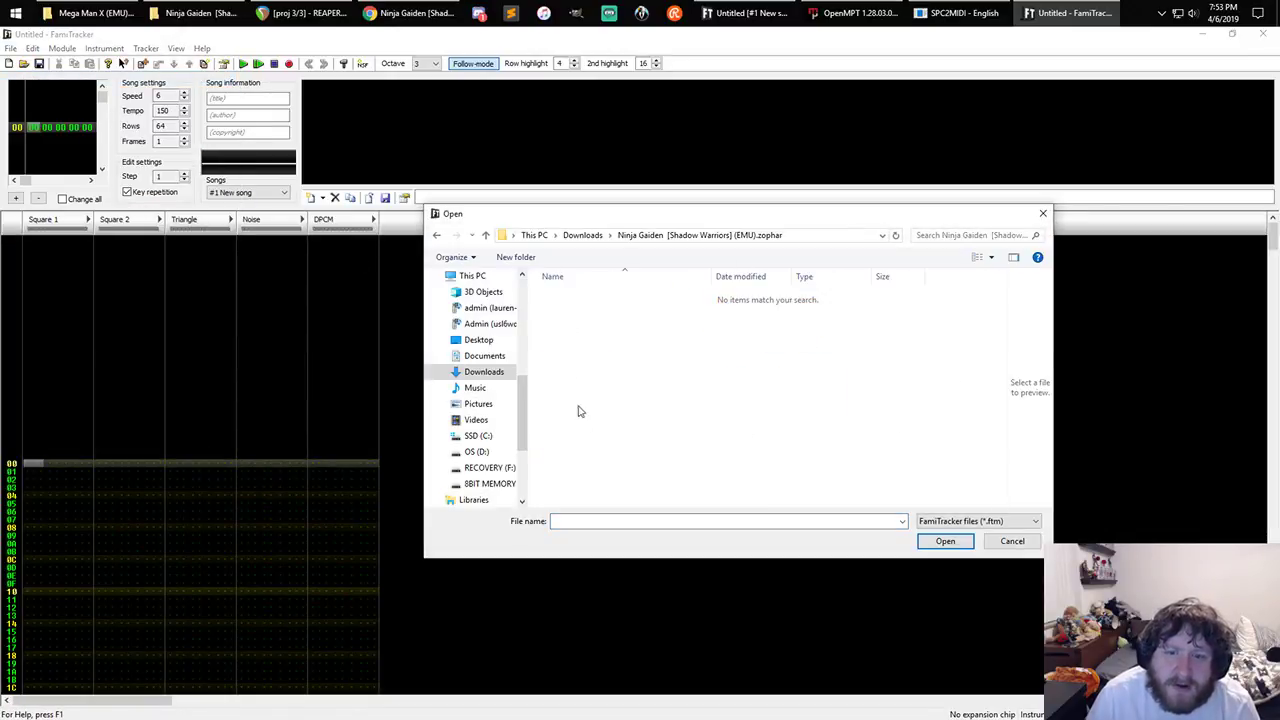
click(1012, 540)
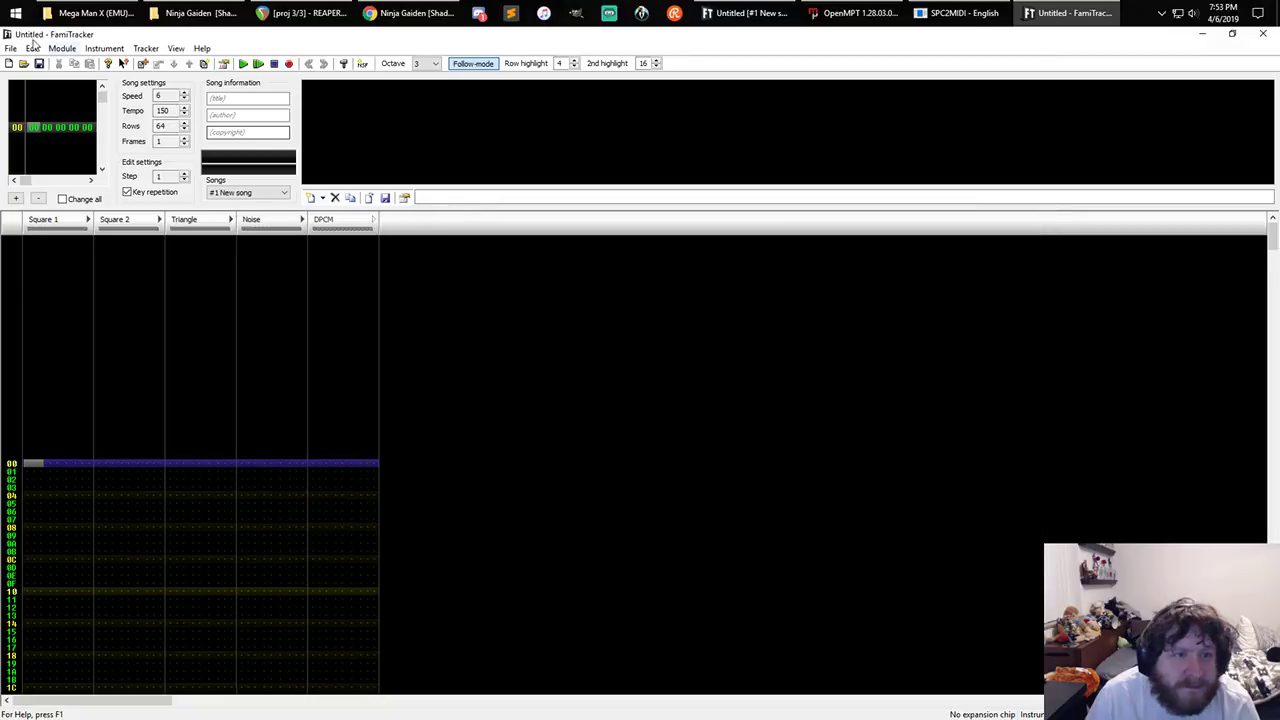
- Import track 2 of the Ninja Gaiden NSF from its extracted folder, with a record time of 120 seconds and pattern length 256
click(32, 48)
mouse_move(10, 48)
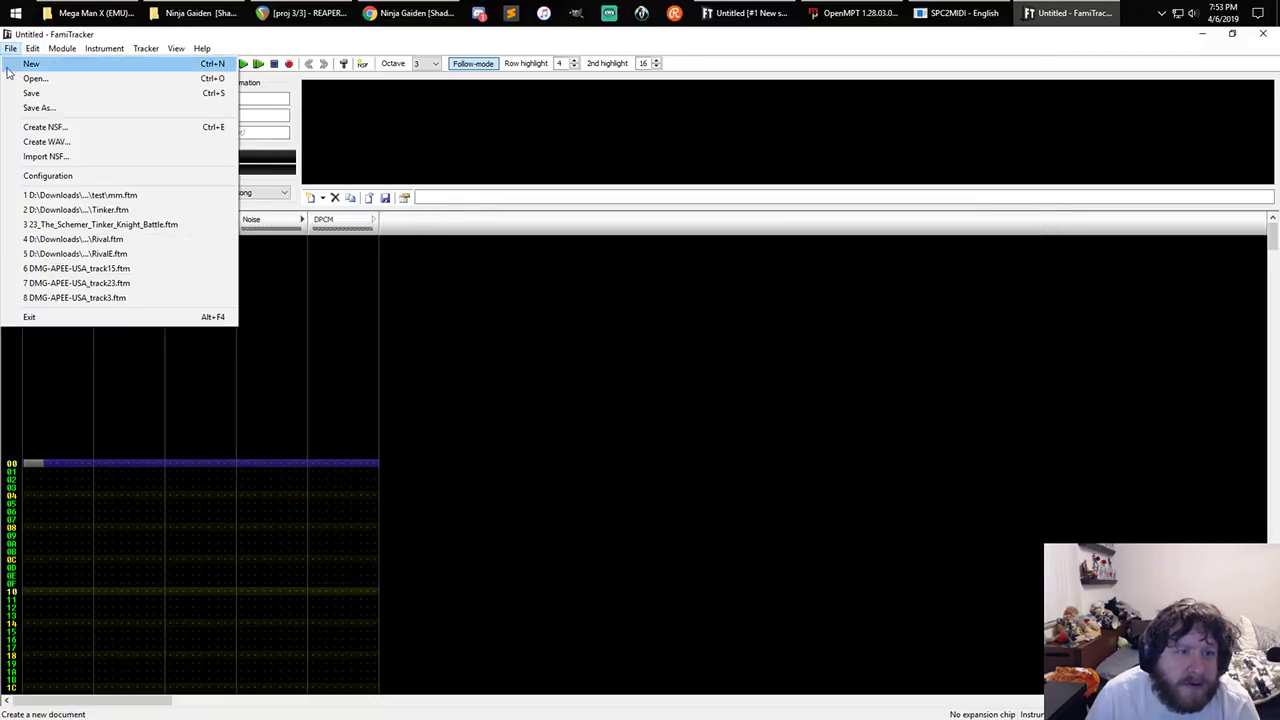
click(60, 157)
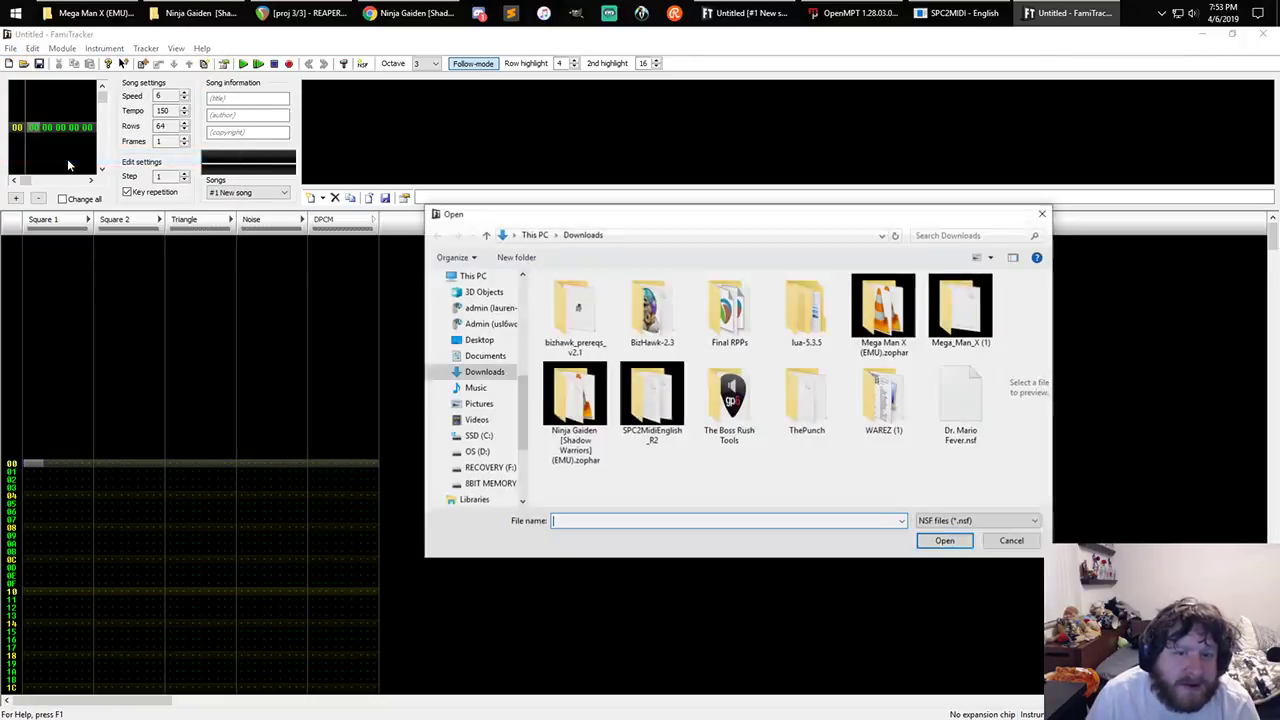
double_click(588, 296)
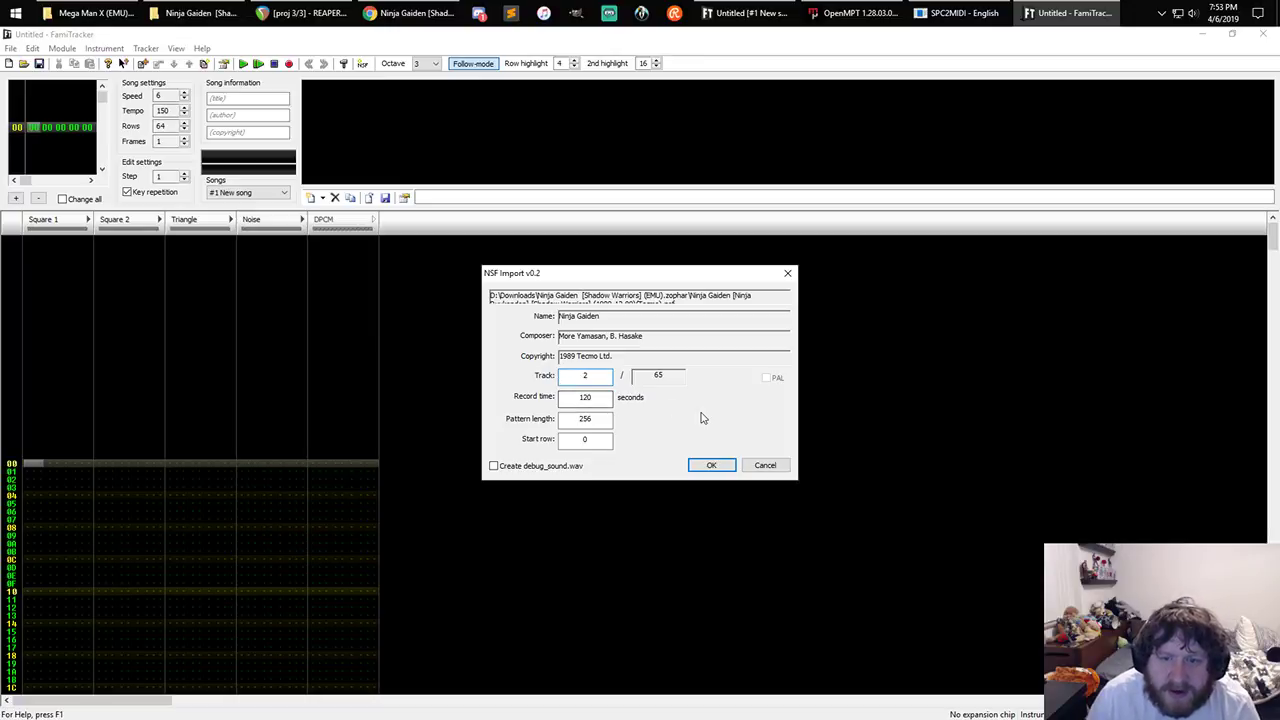
click(712, 465)
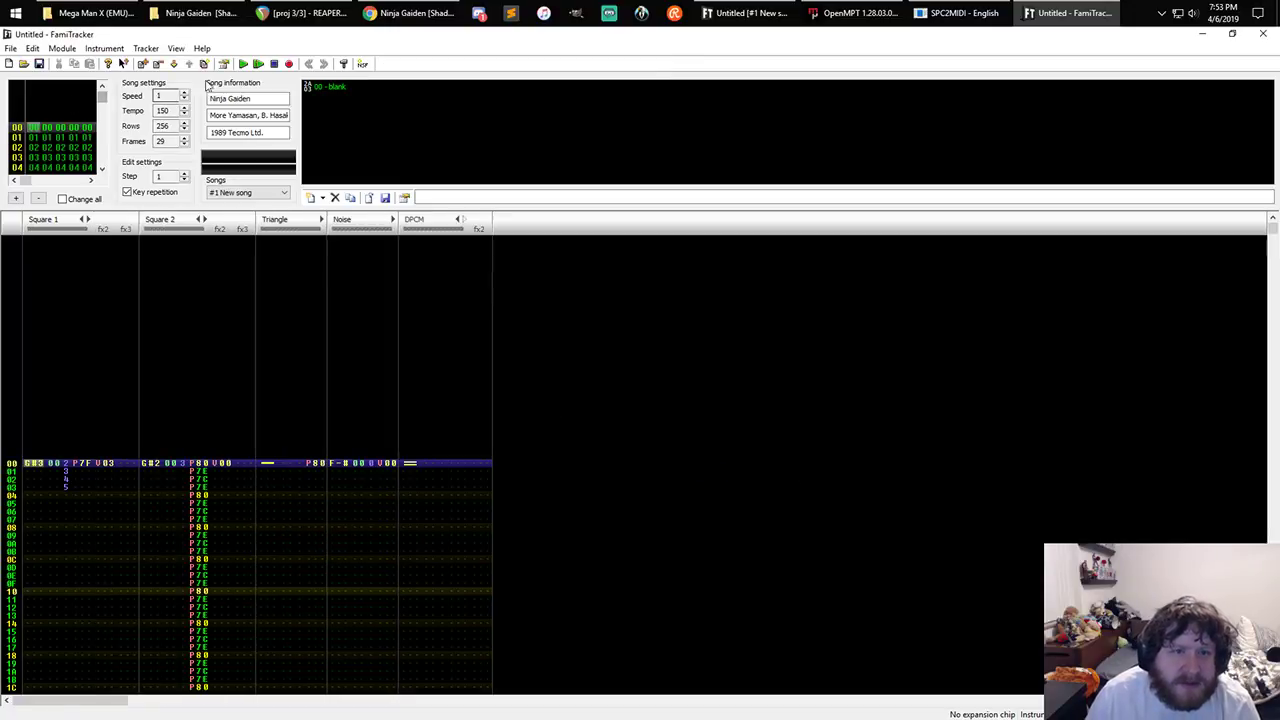
- Play the imported track, compare it with the Ninja Gaiden track list on the Zophar page, and check the module's song list
click(245, 63)
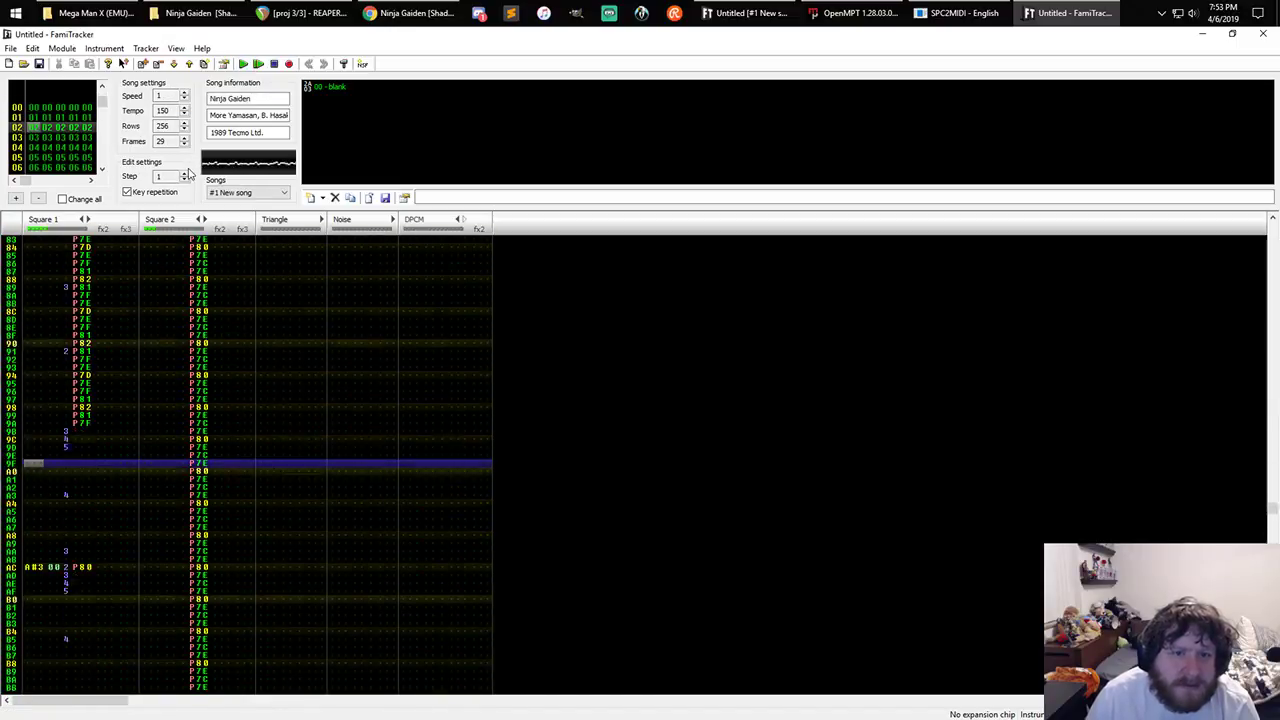
click(398, 13)
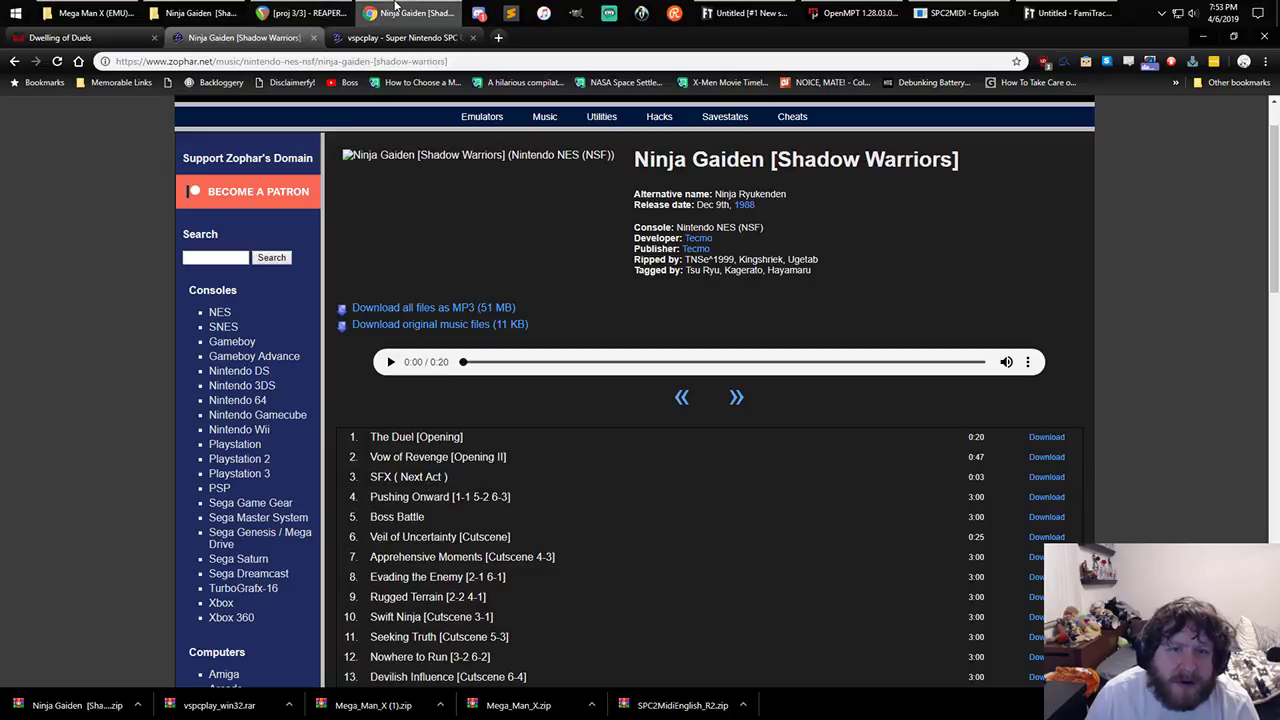
key(alt+Tab)
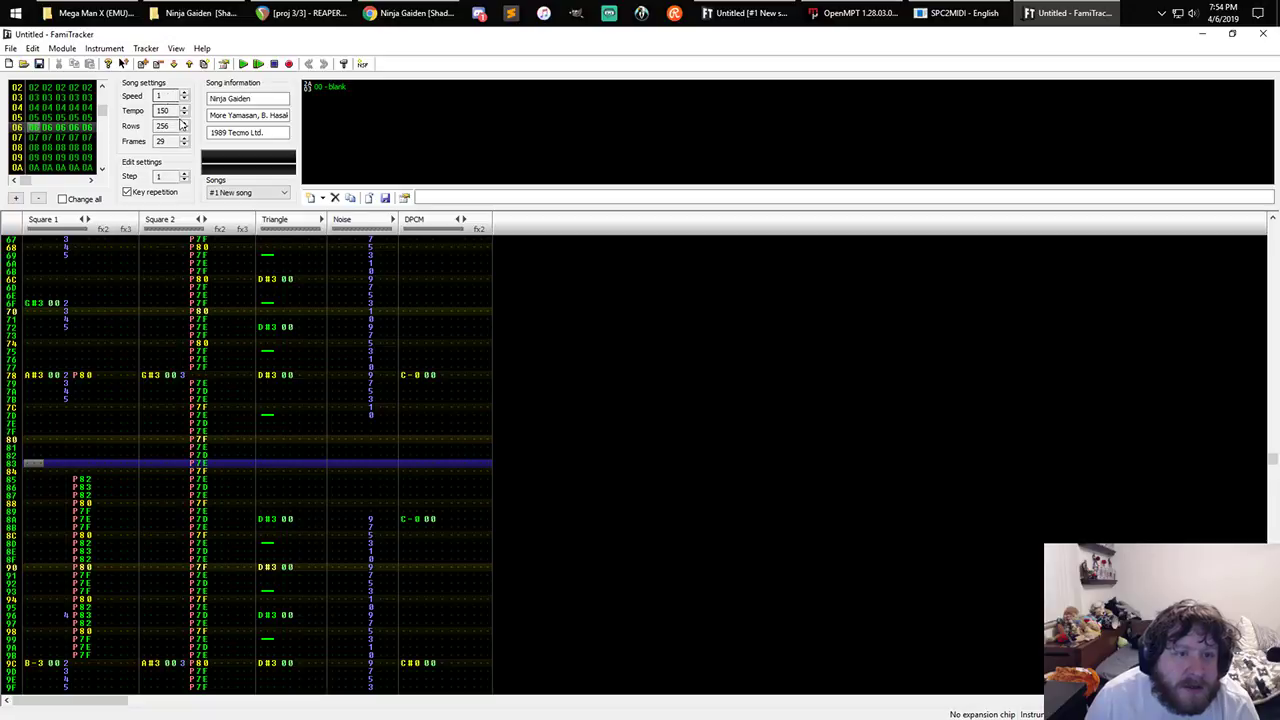
click(258, 194)
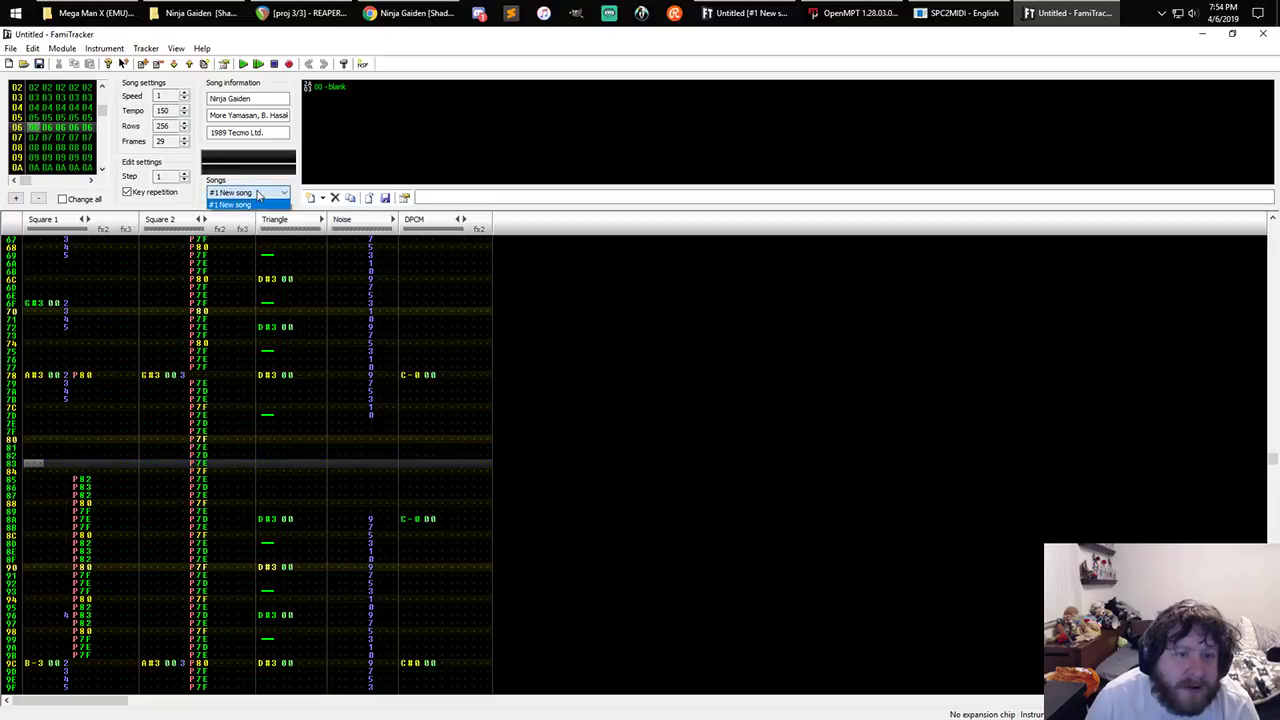
click(245, 205)
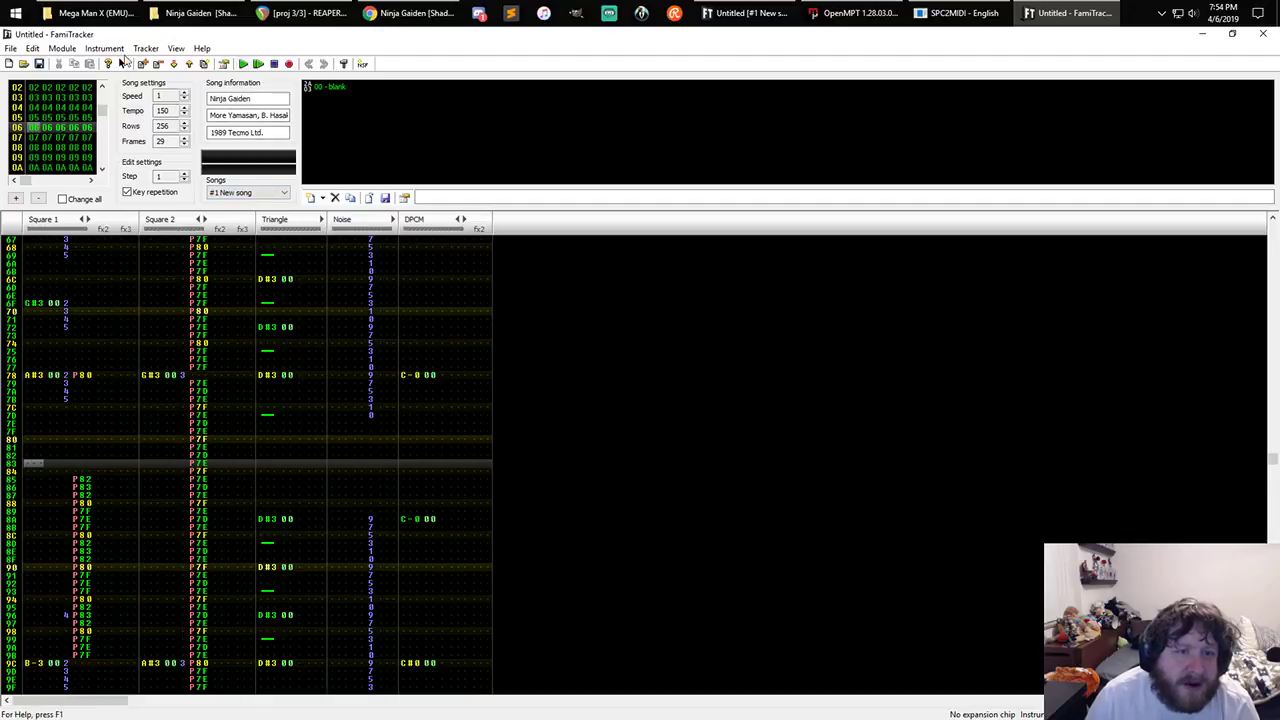
- Import the Ninja Gaiden NSF again using the track number for stage 1-1, and play the result briefly
click(10, 48)
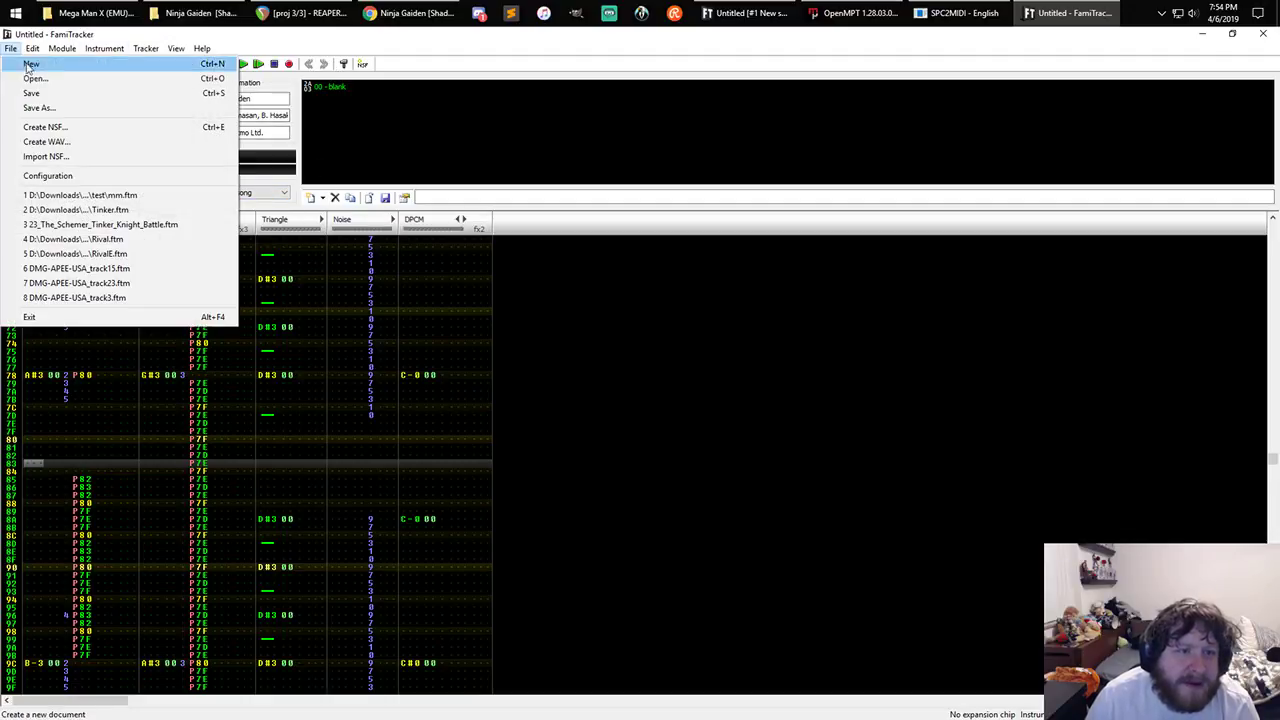
click(40, 154)
click(636, 408)
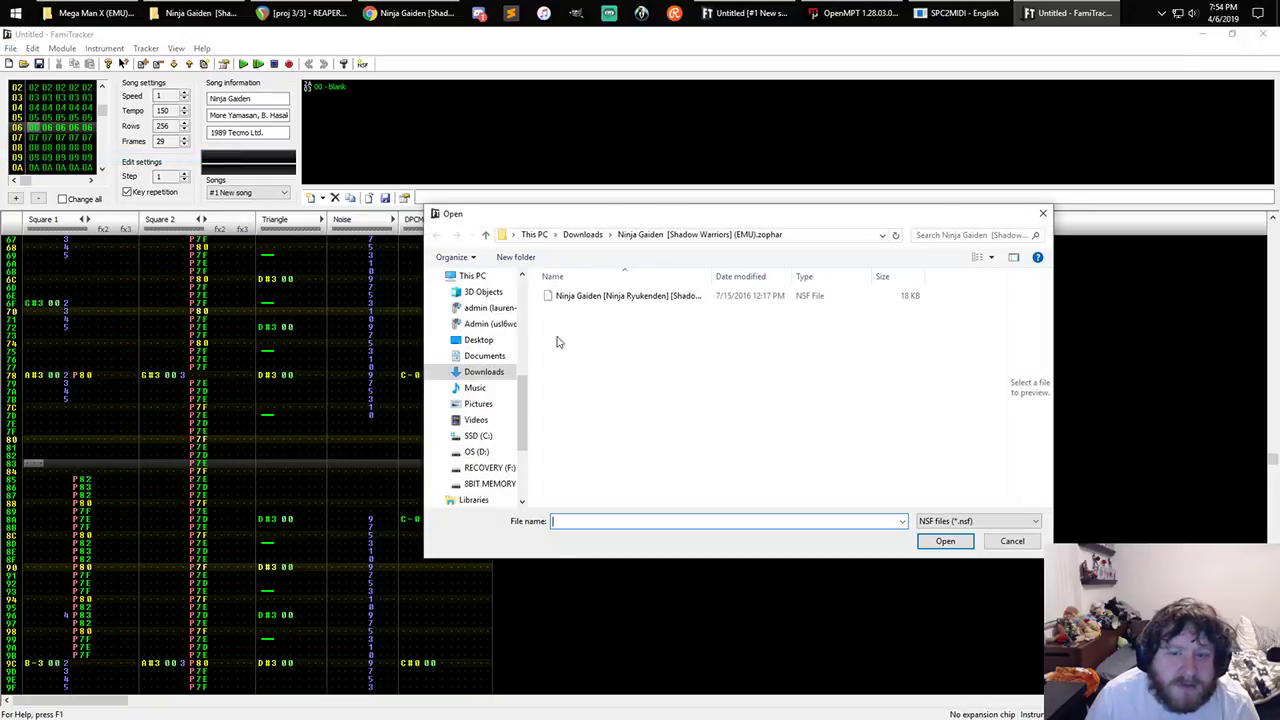
click(567, 299)
double_click(567, 303)
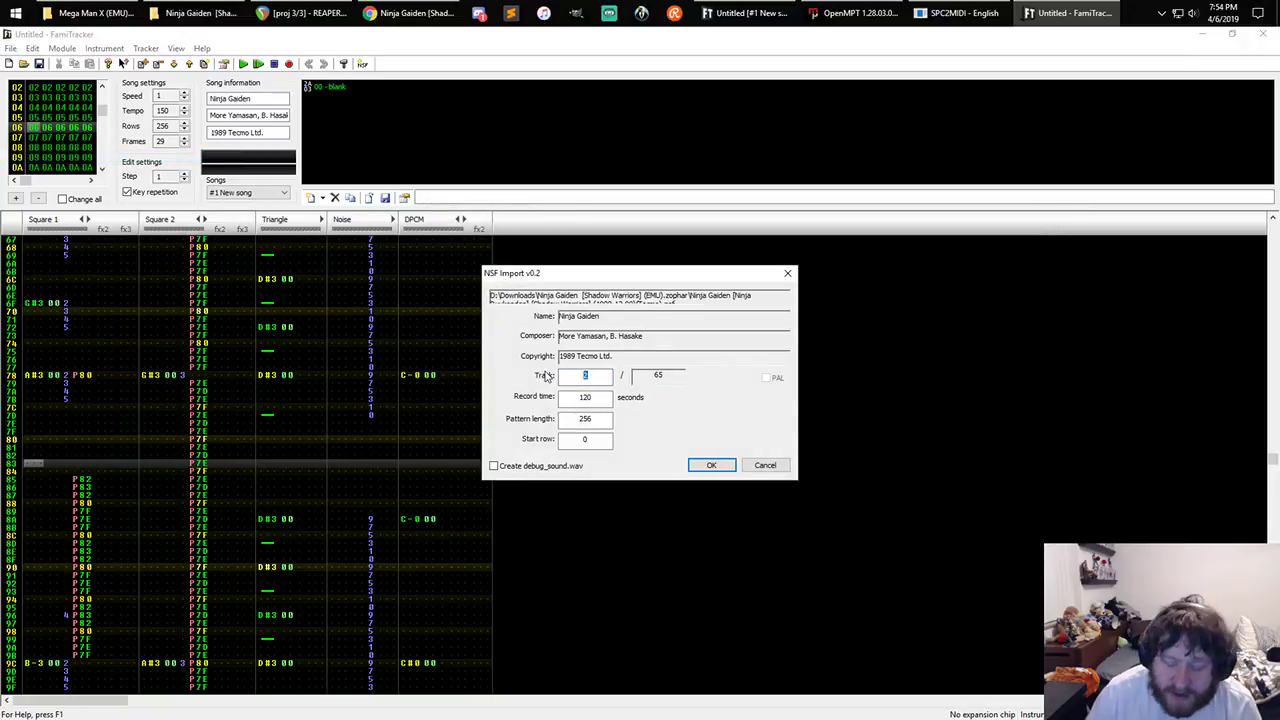
click(711, 465)
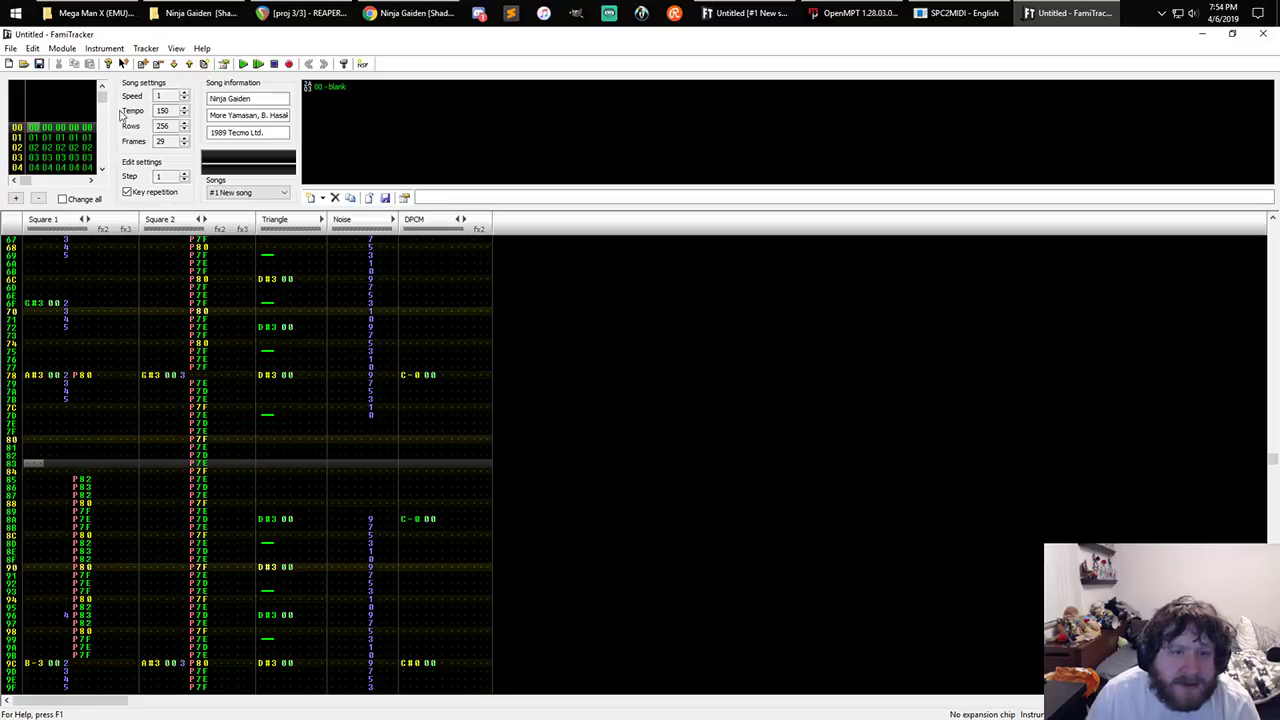
click(243, 64)
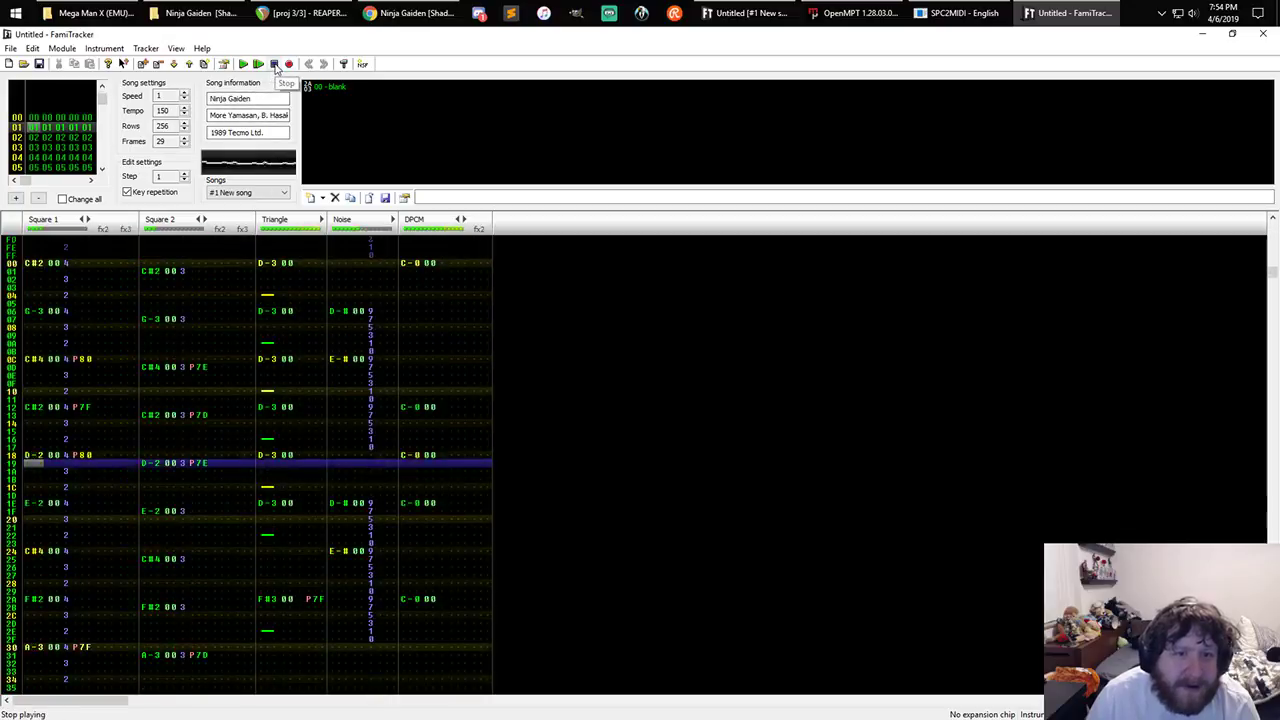
click(274, 64)
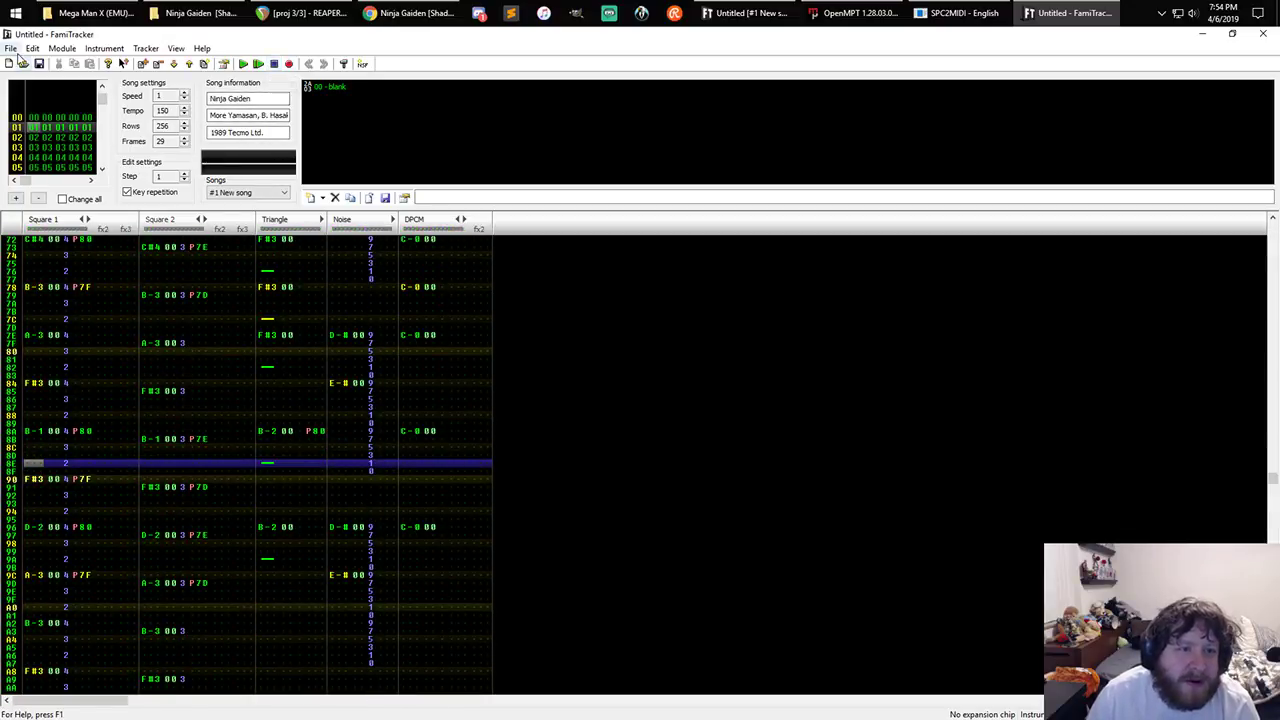
- Save the module in the Ninja Gaiden folder as a FamiTracker file named Ninja Gaiden 1-1
click(11, 48)
click(56, 108)
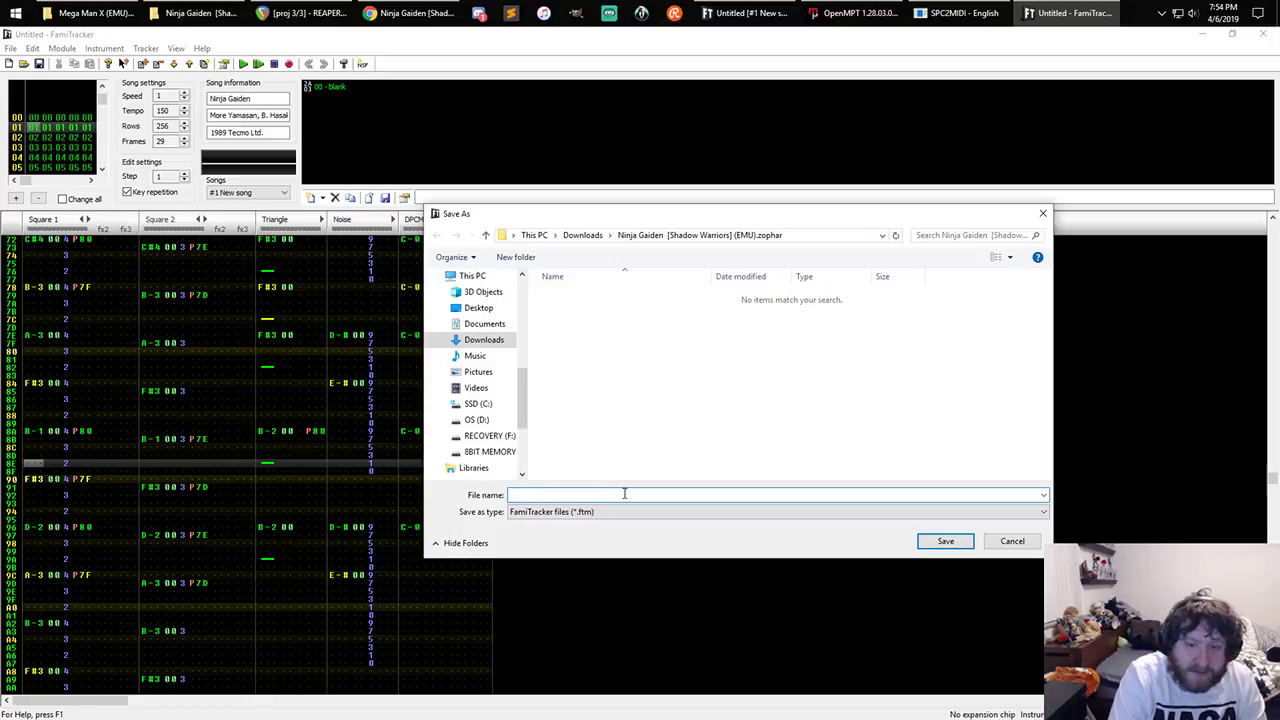
text(Ninja)
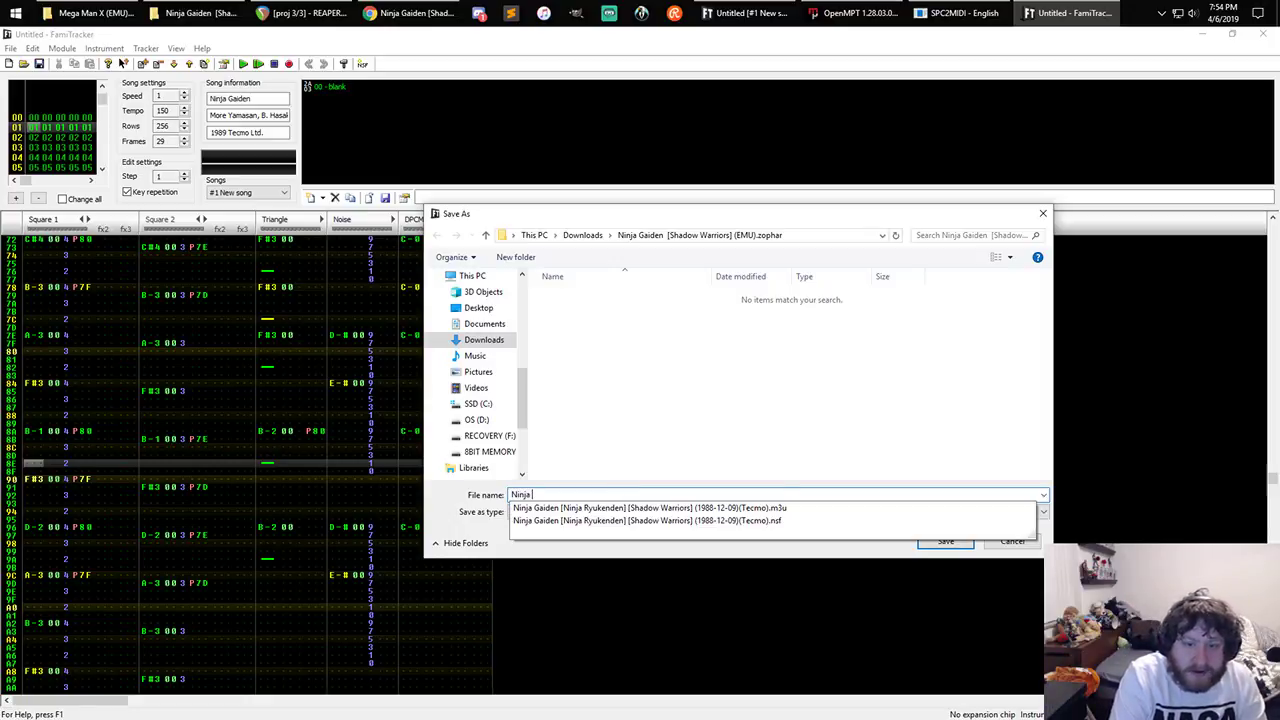
text( Gaiden 1-1)
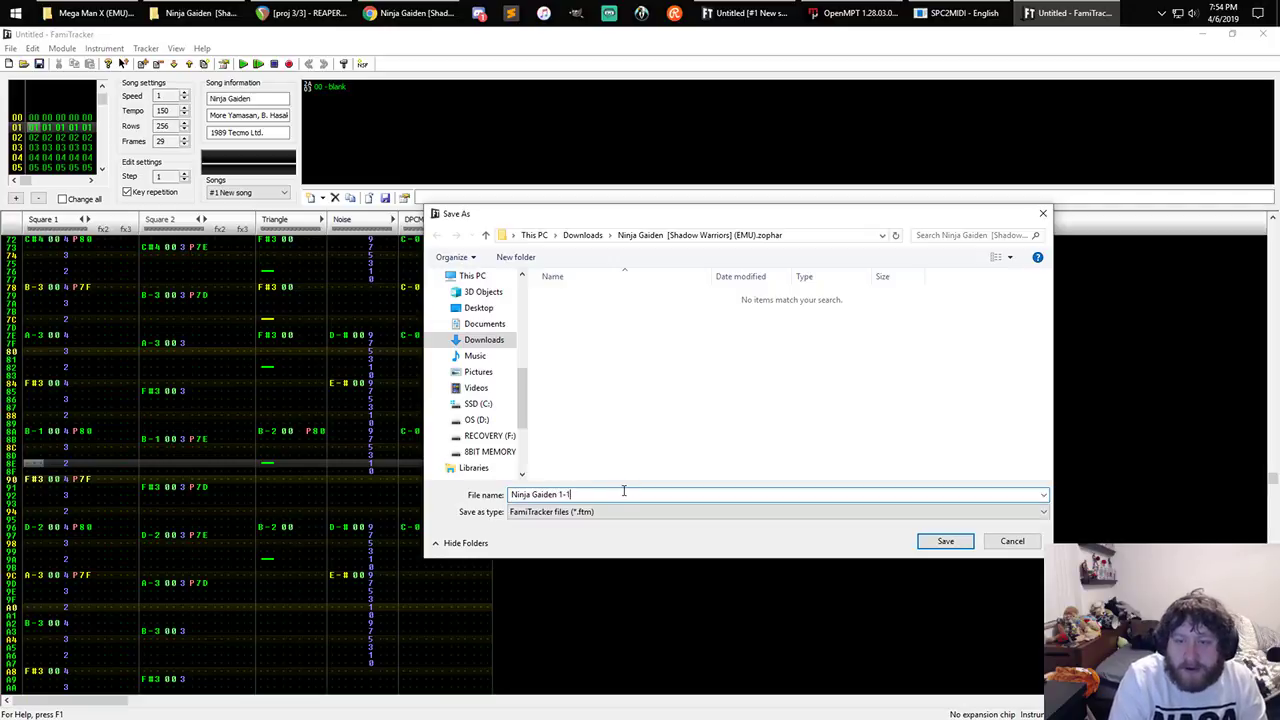
key(Return)
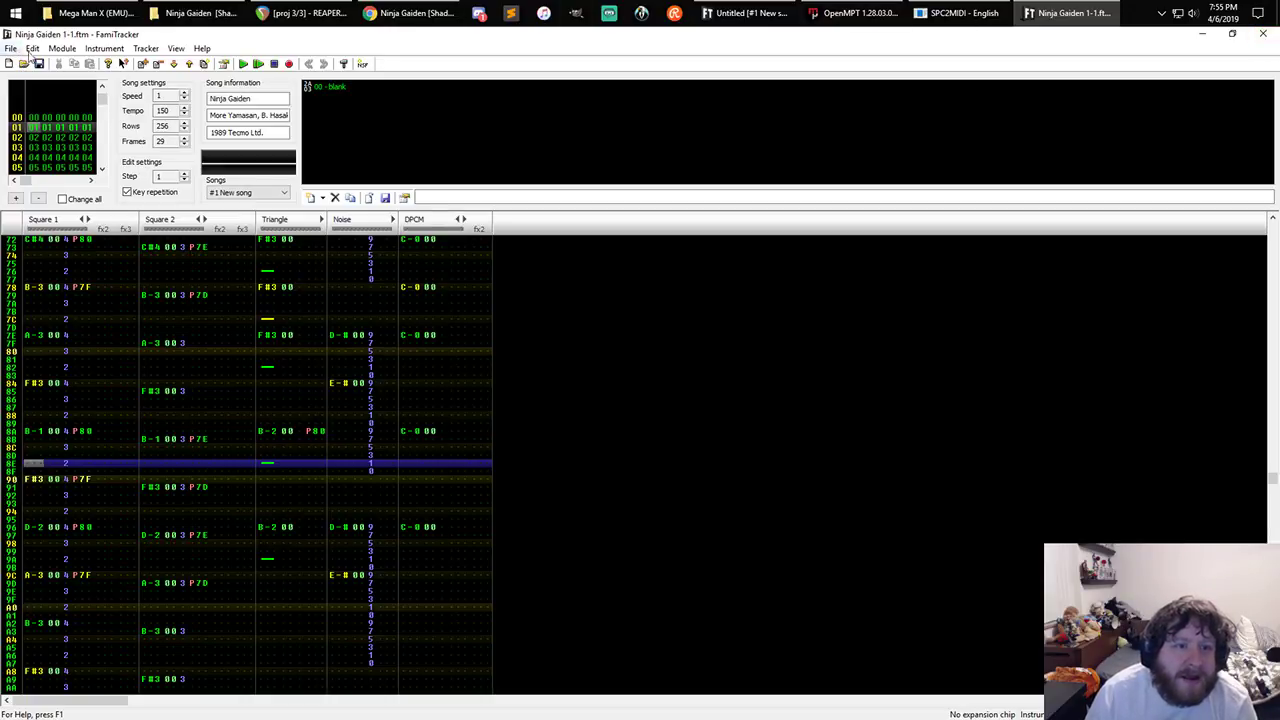
- Play the song, try speed values 2 and 3 during playback, and restore the speed to 1
click(243, 64)
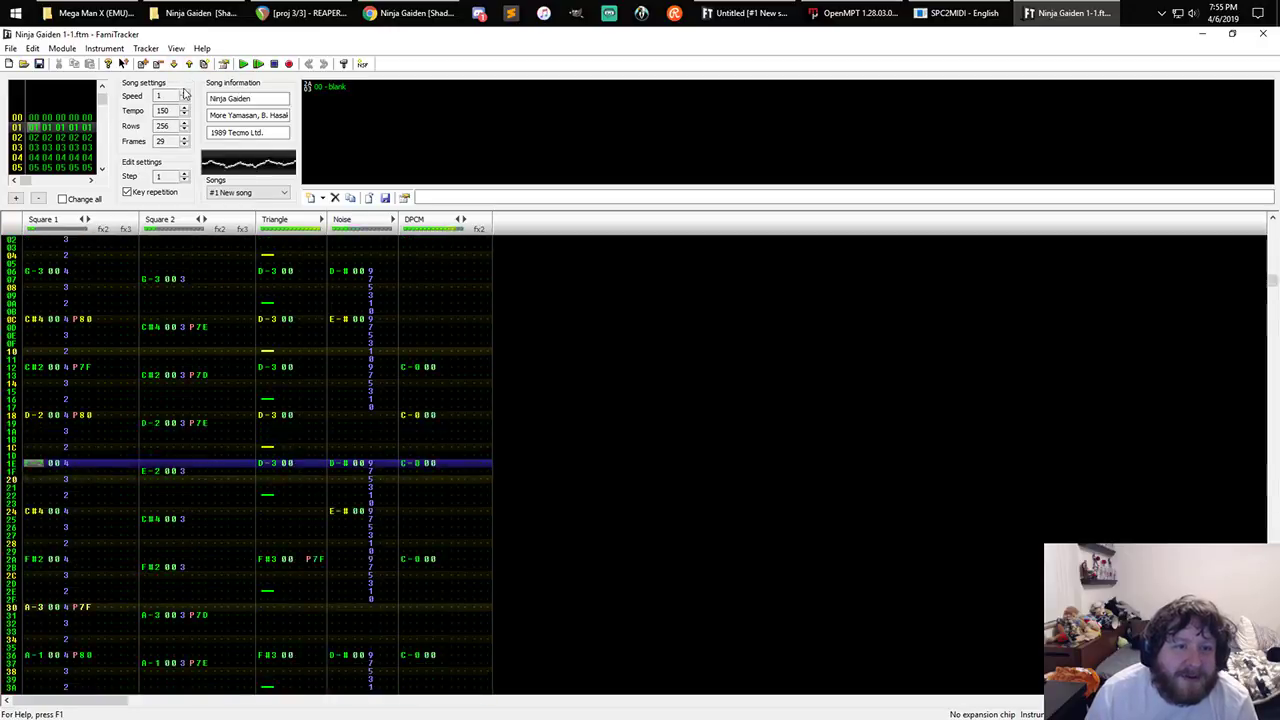
click(184, 93)
click(184, 93)
click(184, 98)
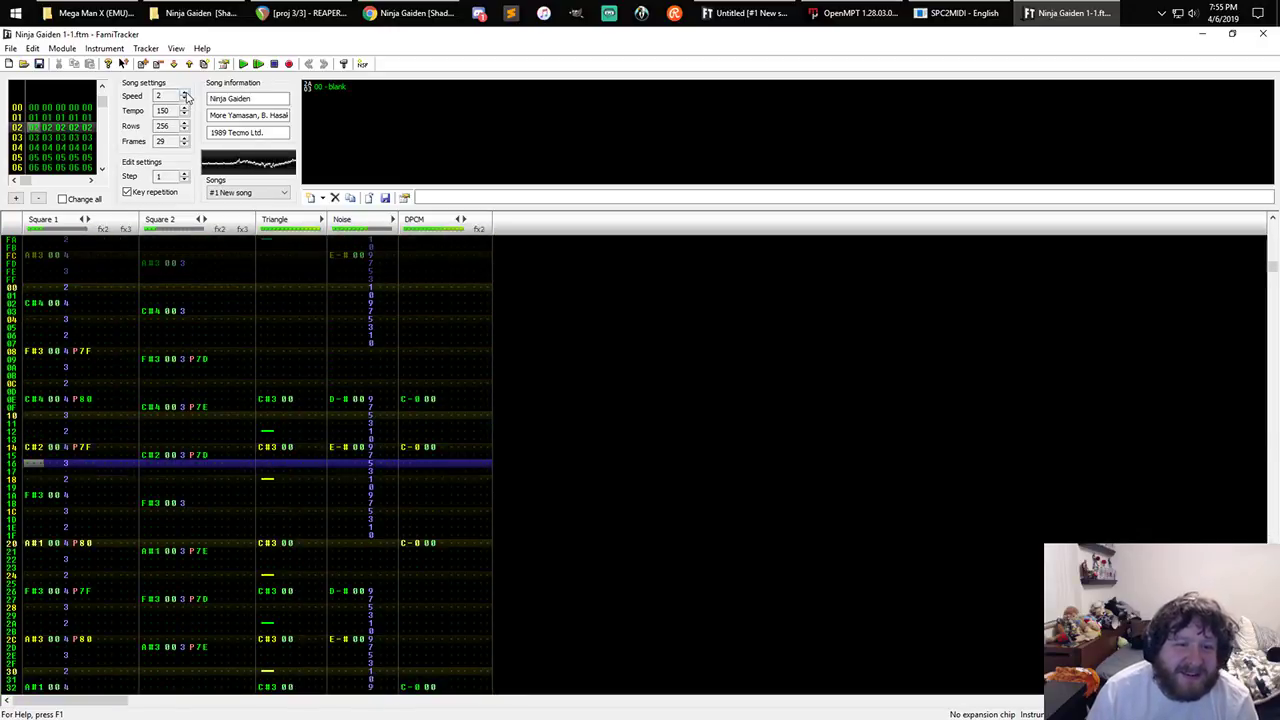
click(185, 95)
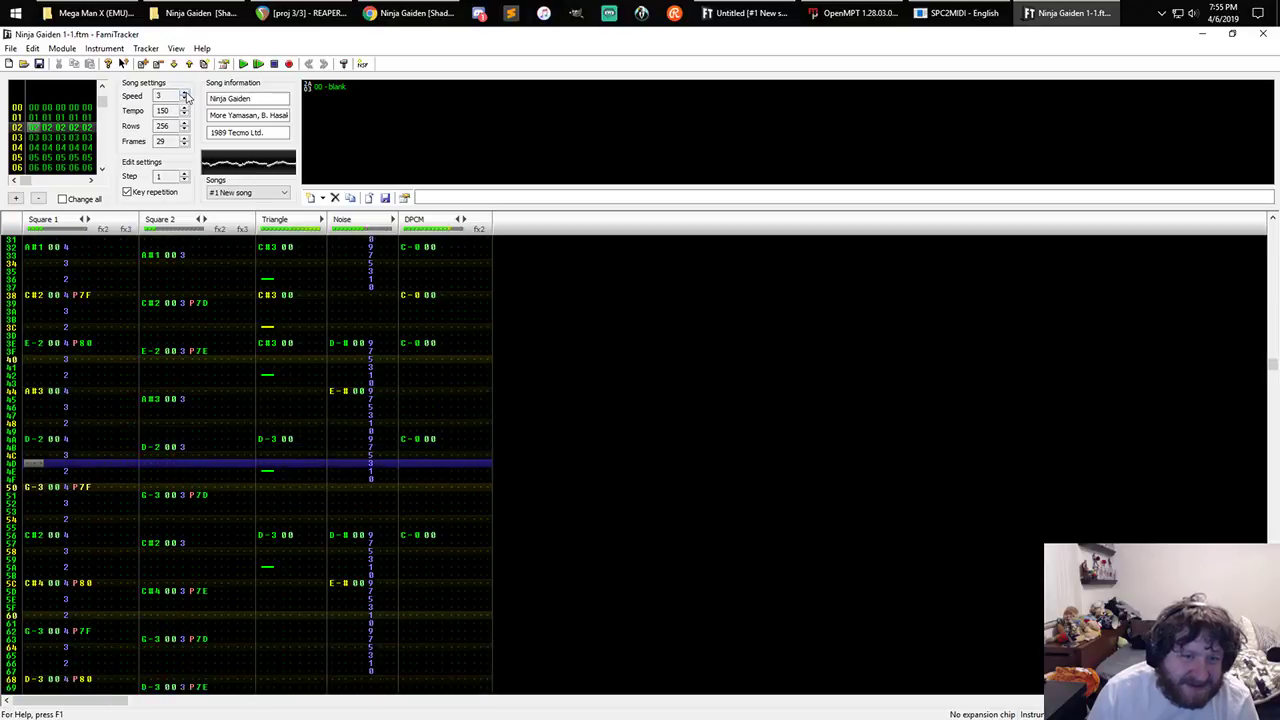
double_click(185, 99)
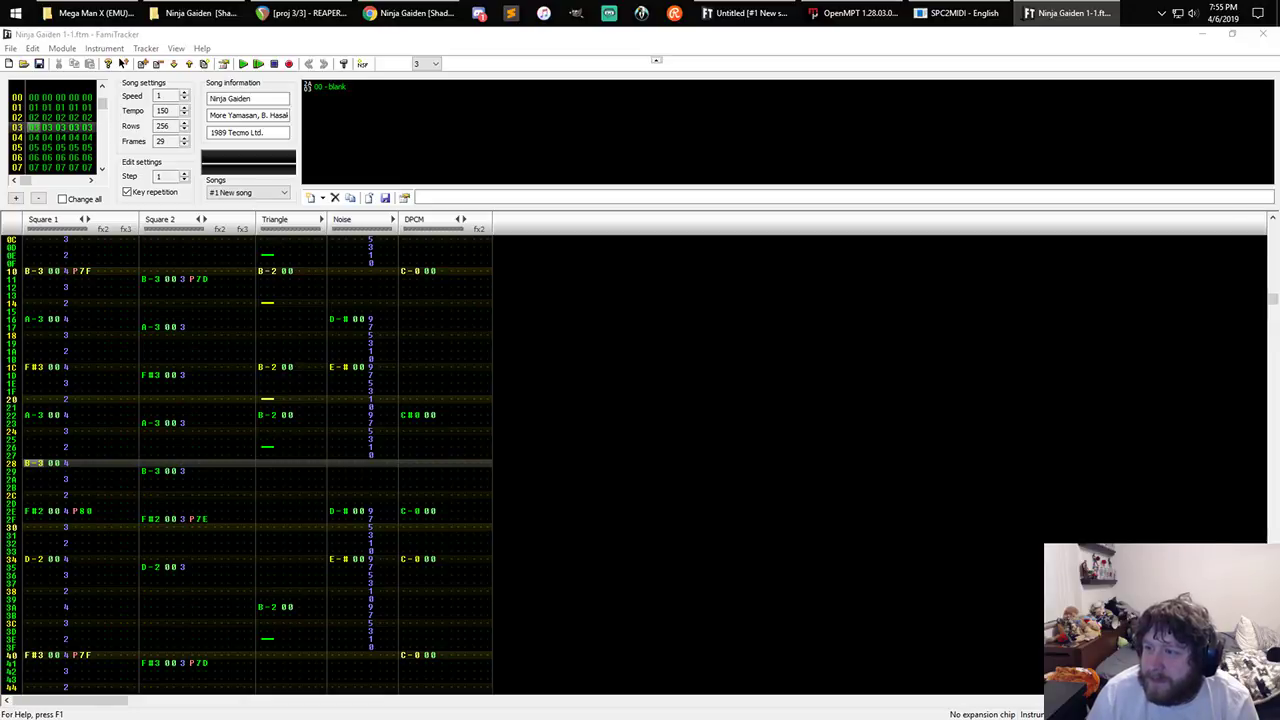
- Bring the ftm2mid test folder into view beside the Ninja Gaiden folder and put Ninja Gaiden 1-1.ftm into it
drag(1279, 190, 478, 104)
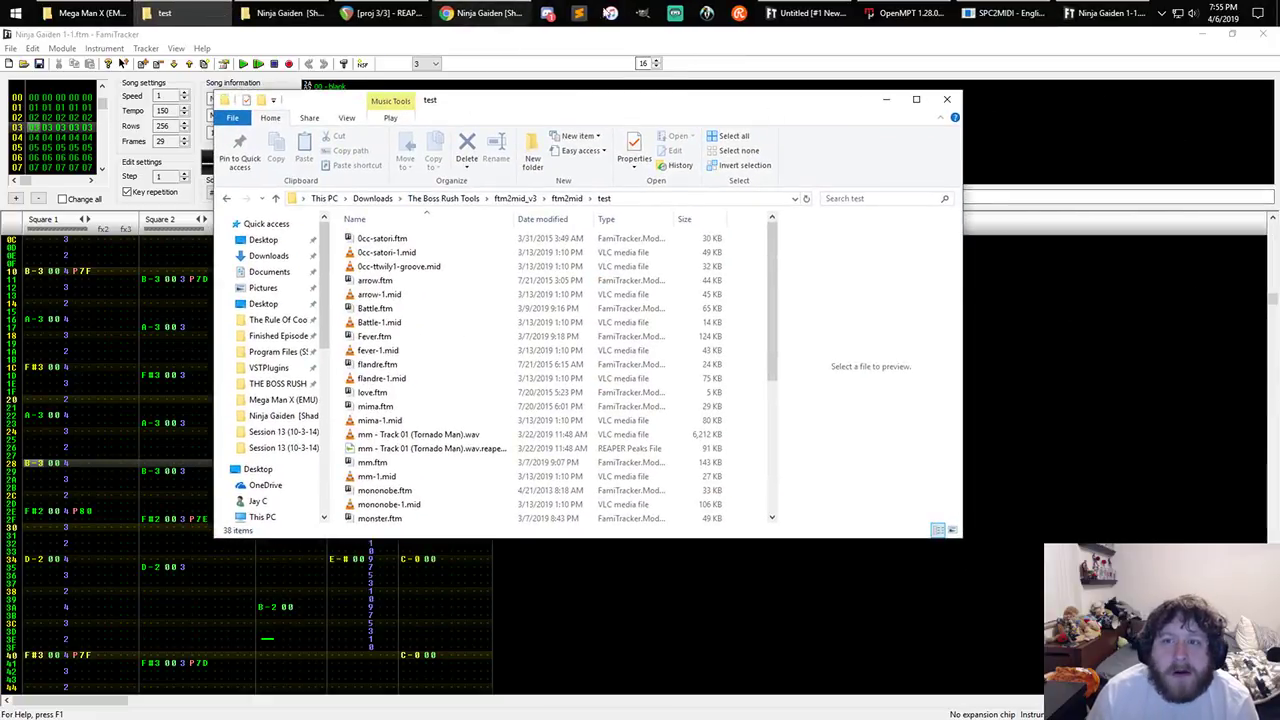
key(super+e)
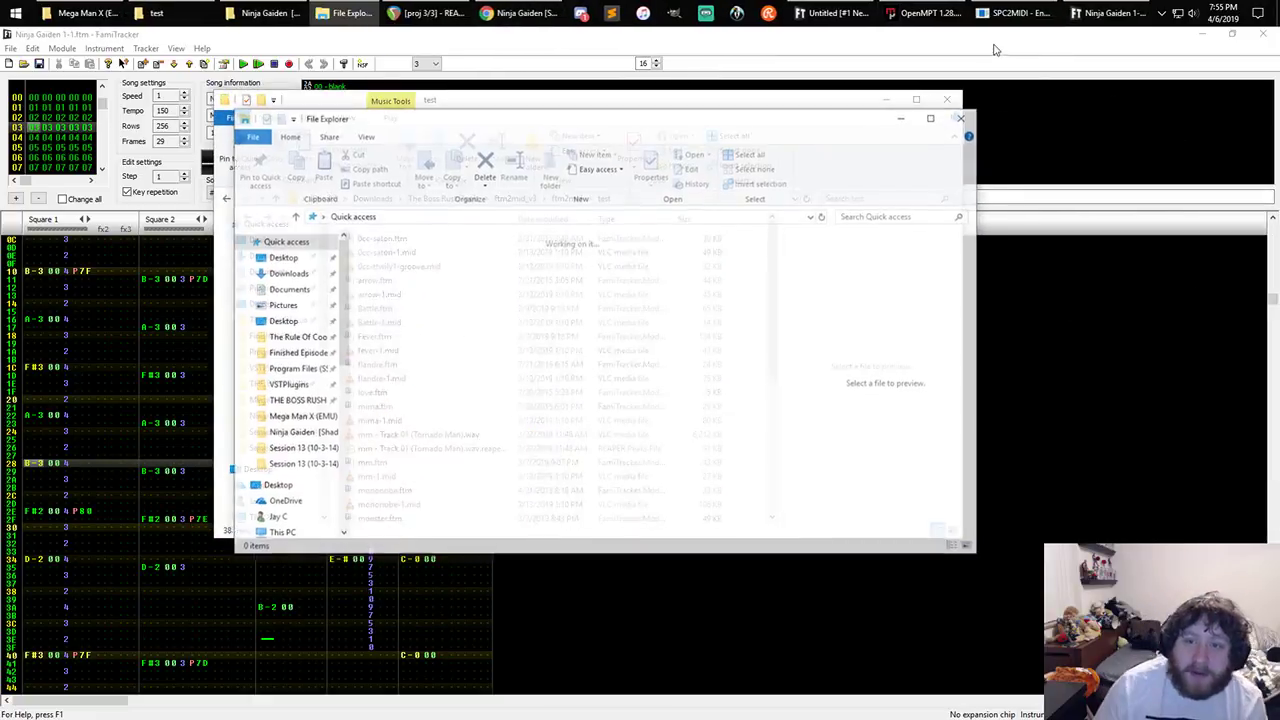
drag(781, 123, 1279, 200)
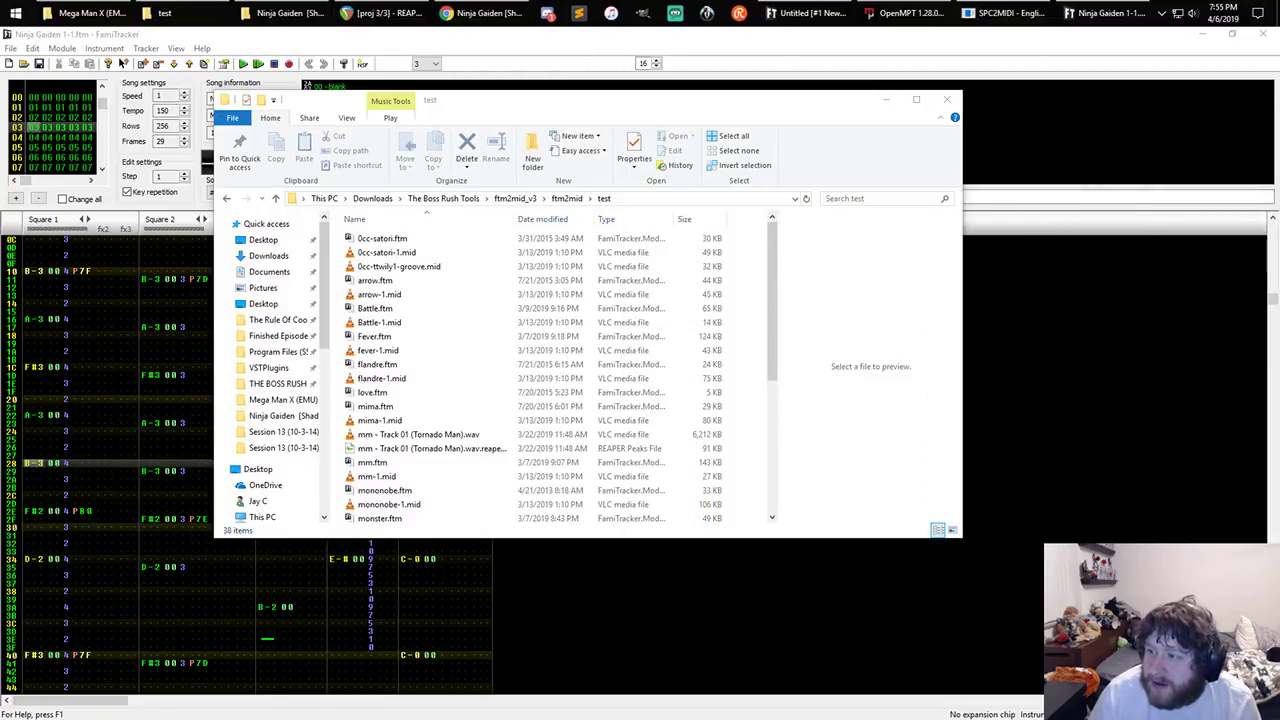
drag(1279, 250, 348, 305)
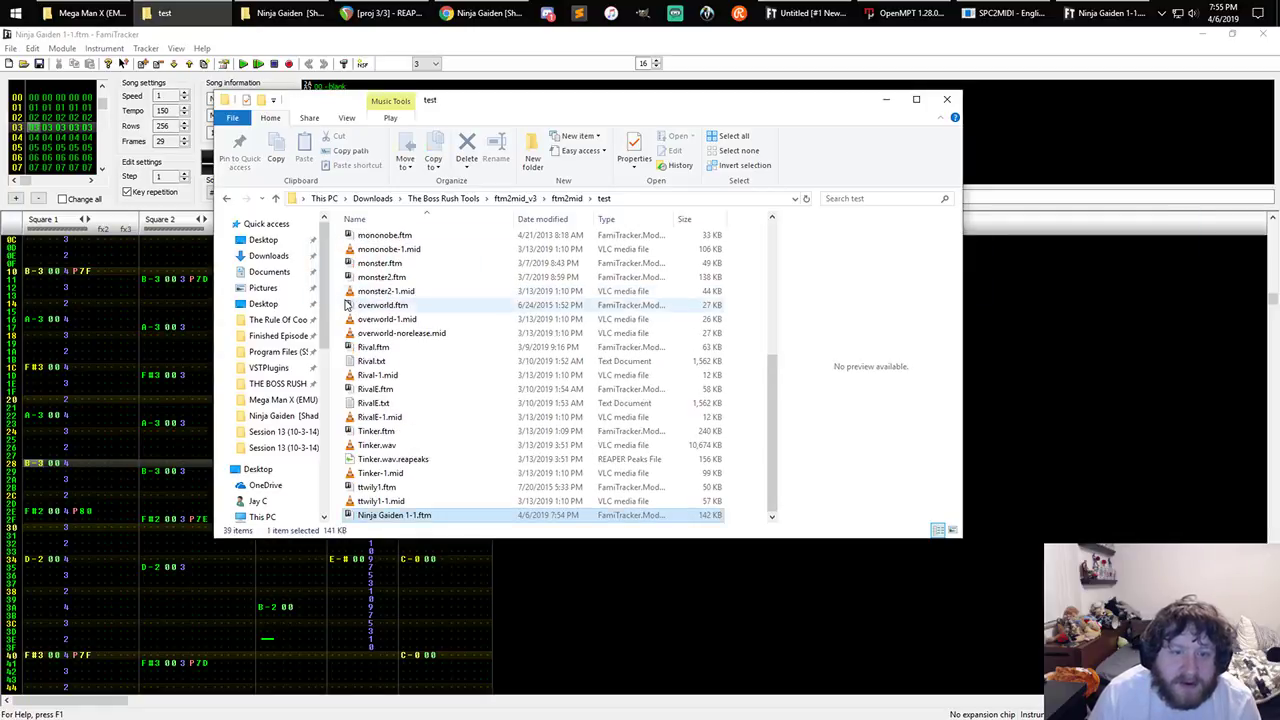
- Rename Ninja Gaiden 1-1.ftm in the test folder to Ninja.ftm
double_click(410, 515)
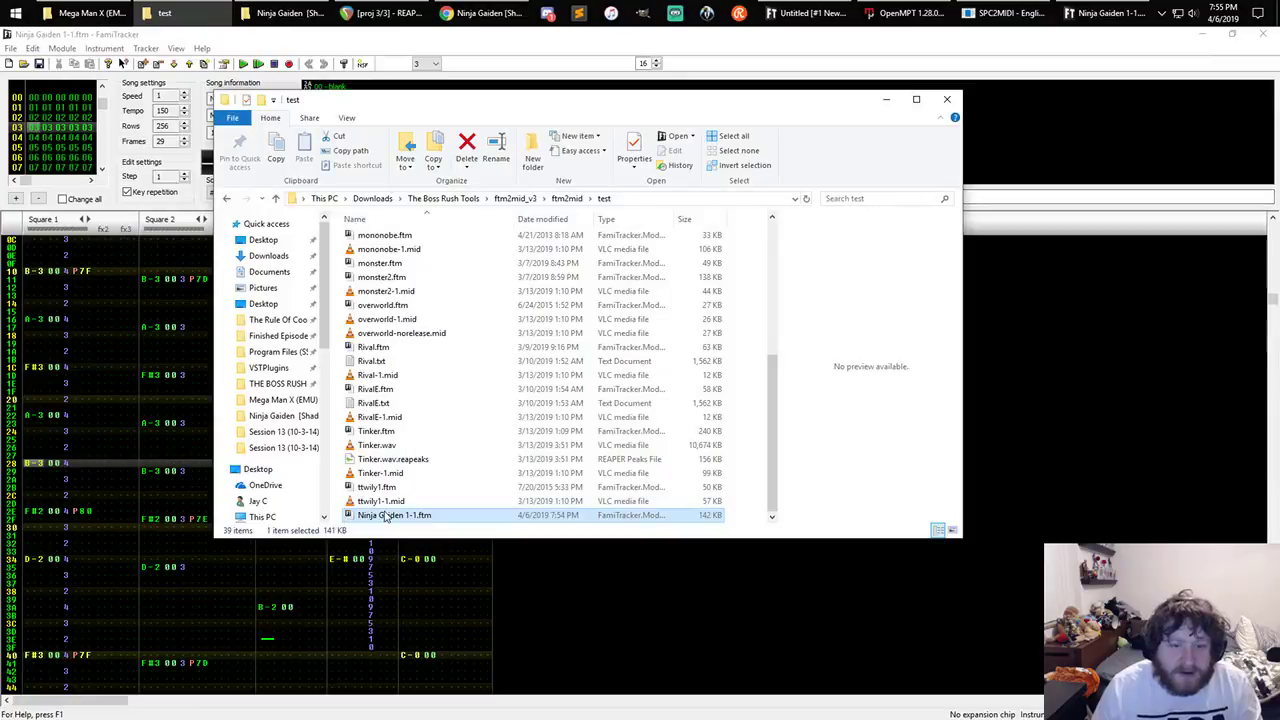
click(385, 515)
text(N)
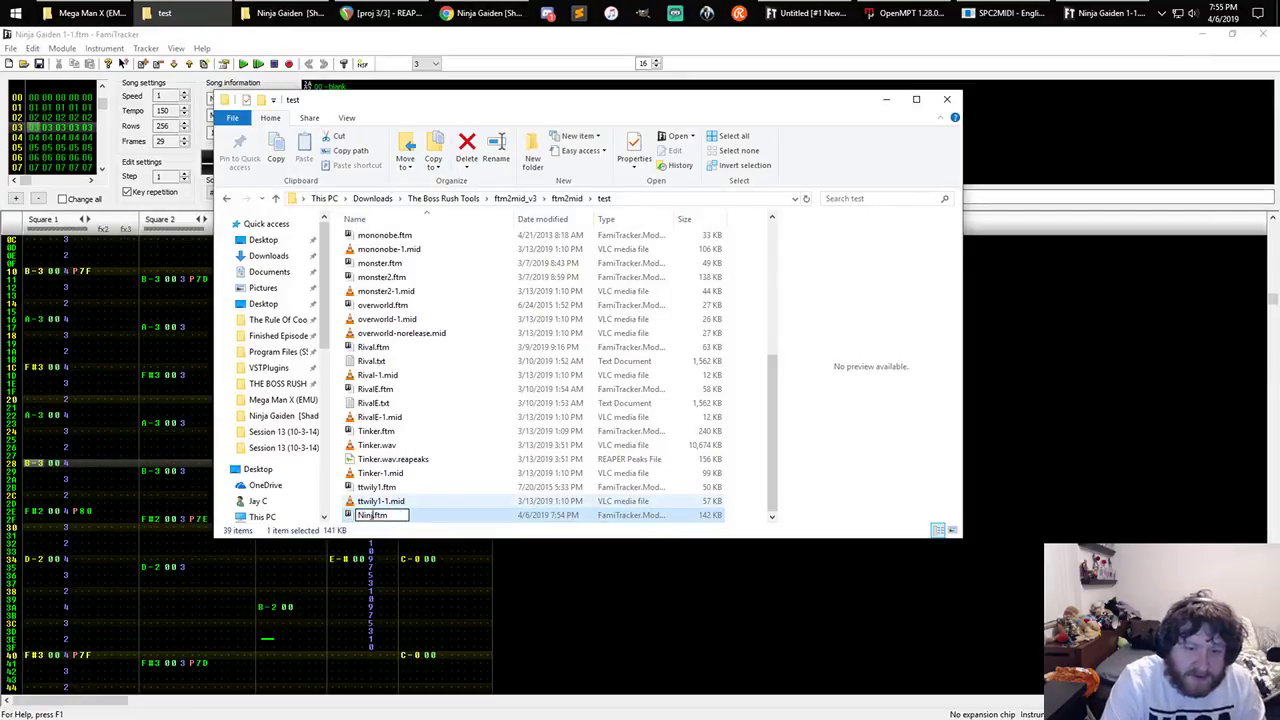
text(inja)
key(Return)
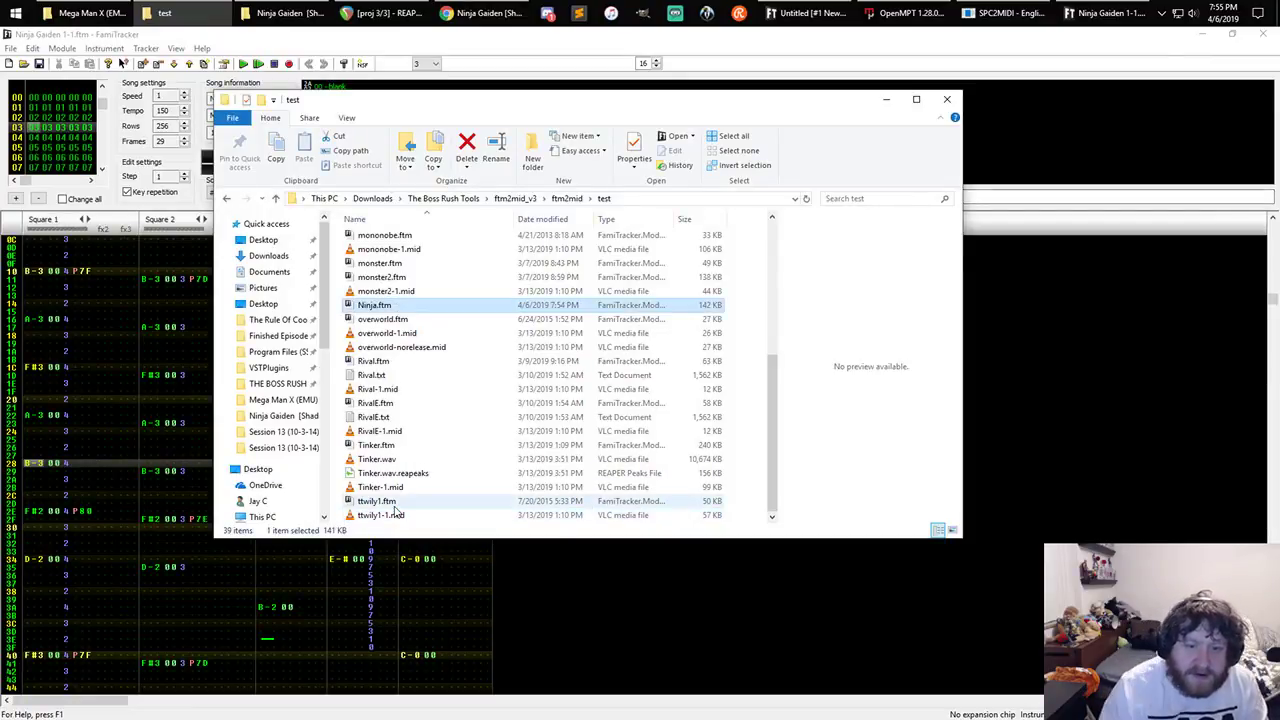
- Open test.bat from the ftm2mid folder for editing and replace Tinker with Ninja in its first command line
click(563, 199)
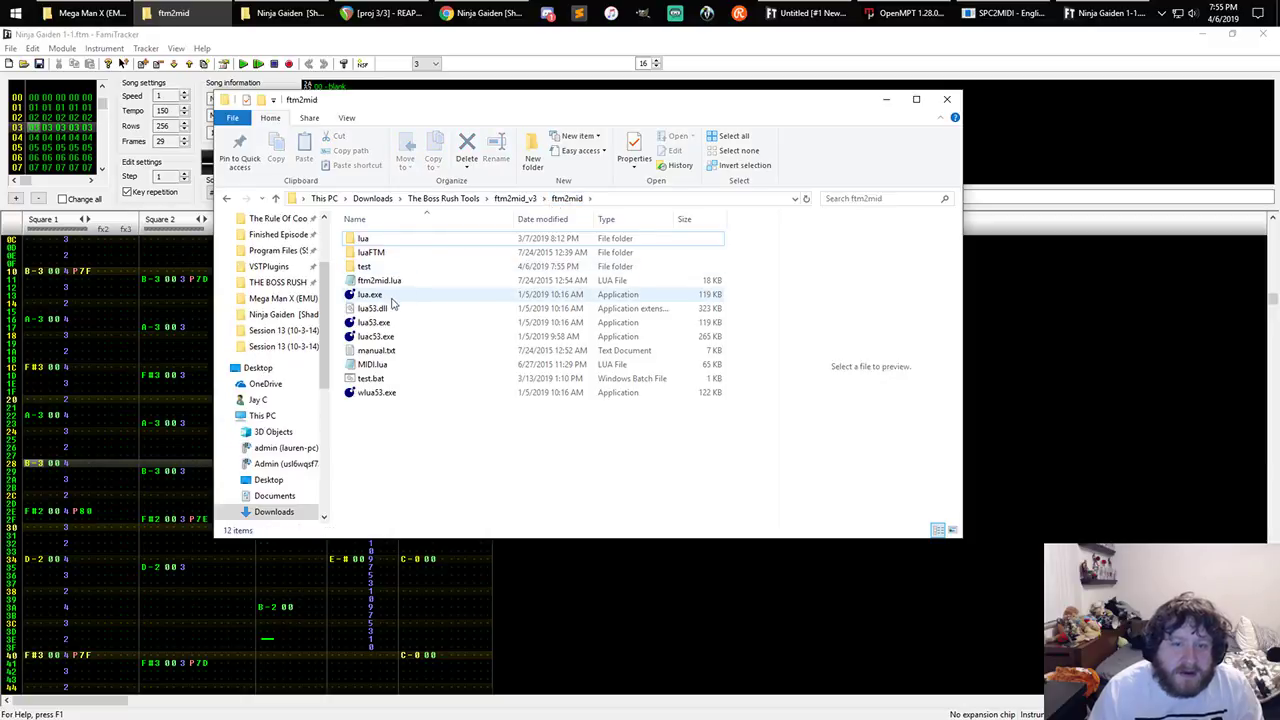
click(518, 199)
double_click(451, 240)
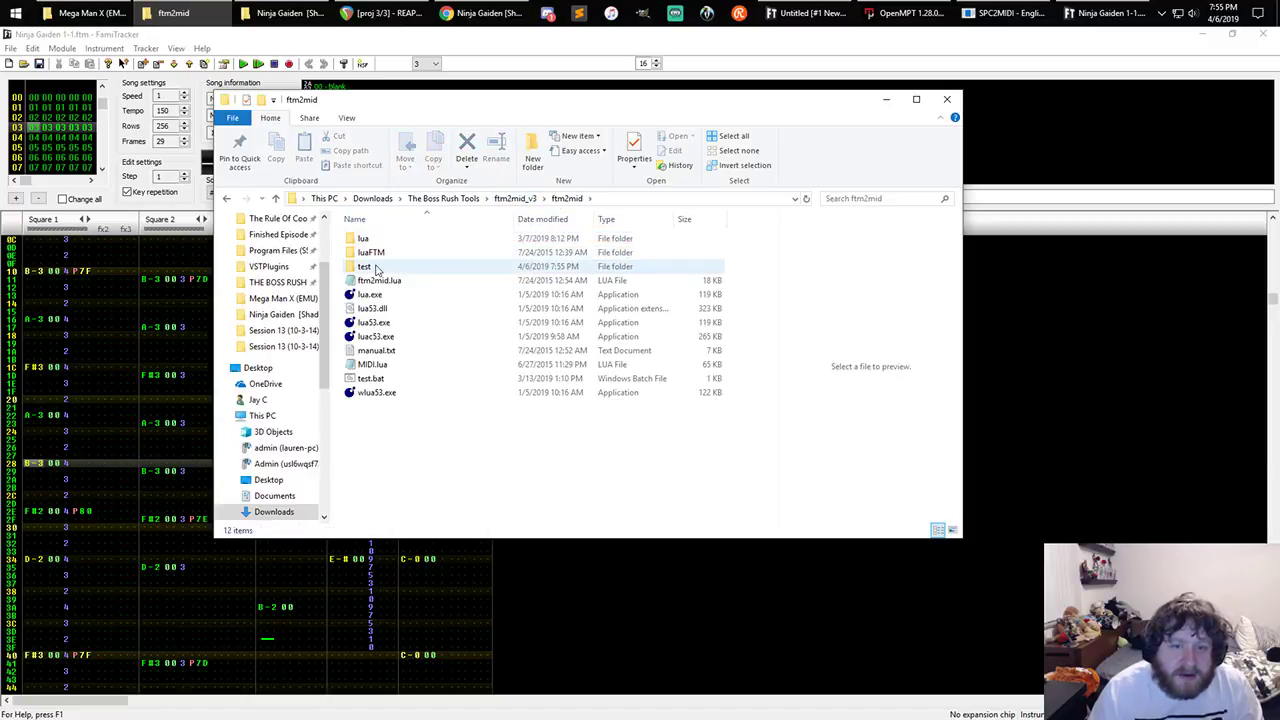
click(370, 378)
right_click(370, 378)
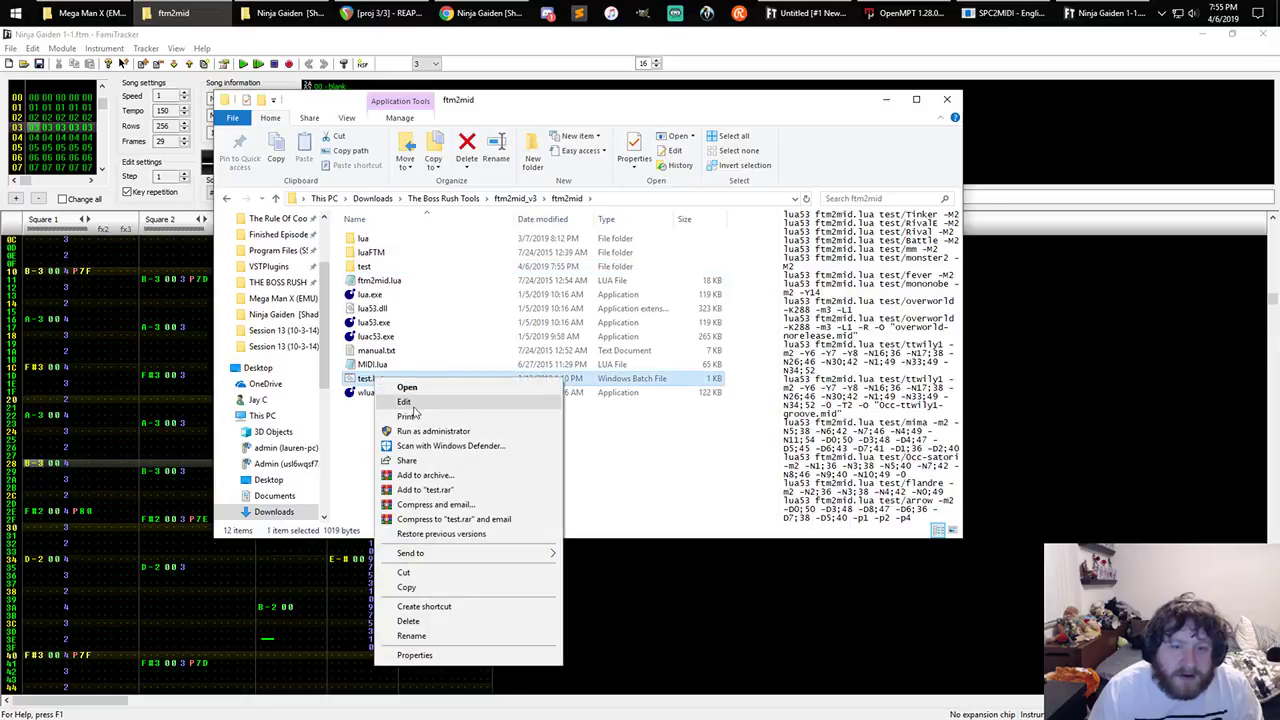
click(414, 400)
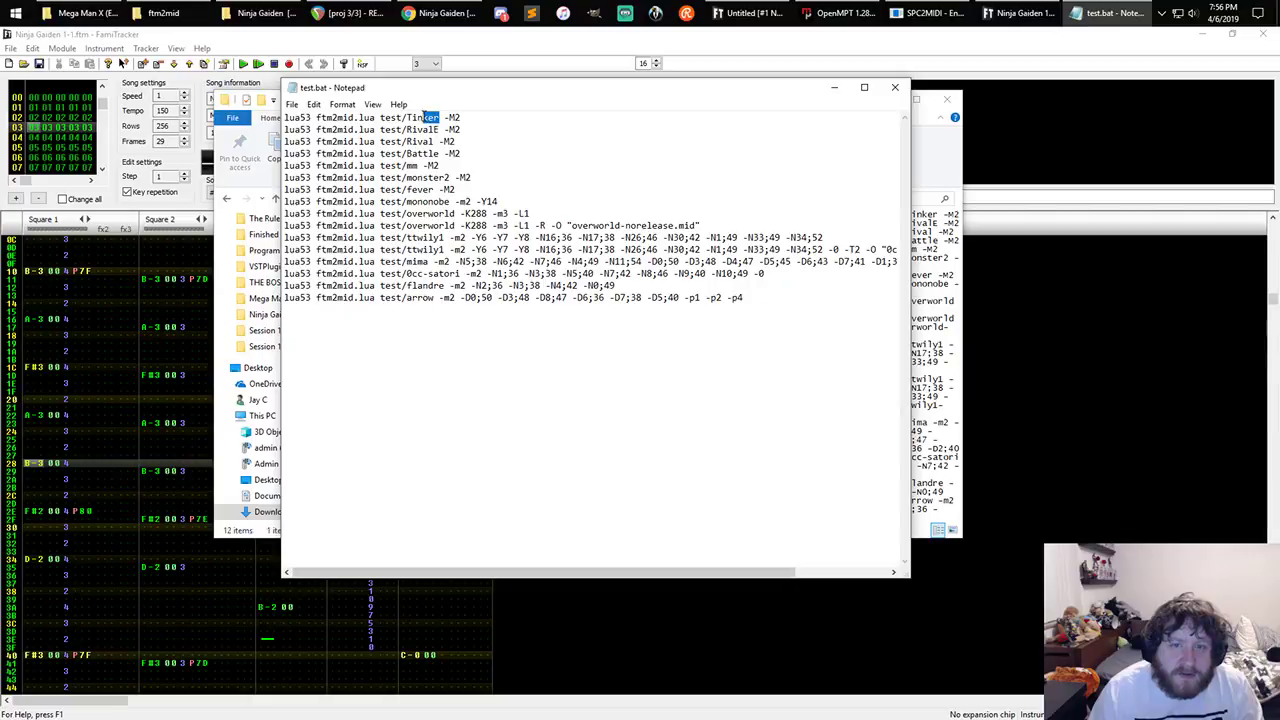
text(Ninja)
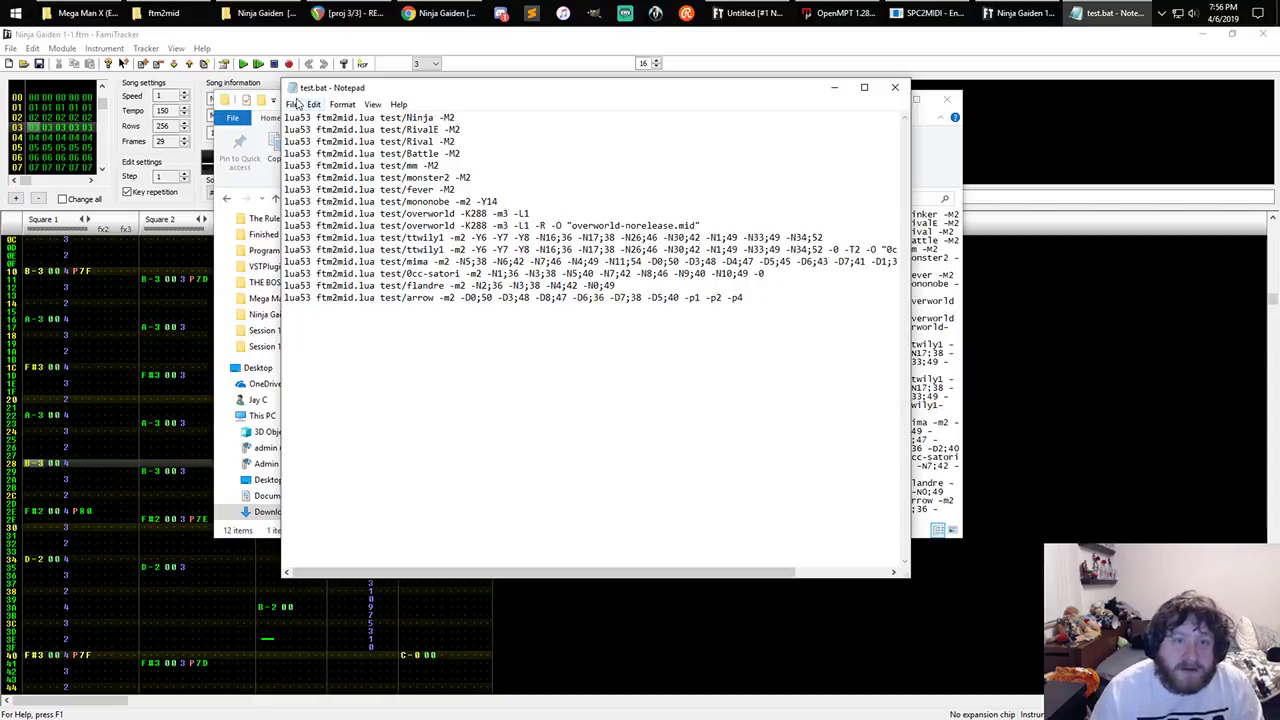
- Save and close test.bat, and run it from the ftm2mid folder to convert the listed FTM files to MIDI
click(292, 104)
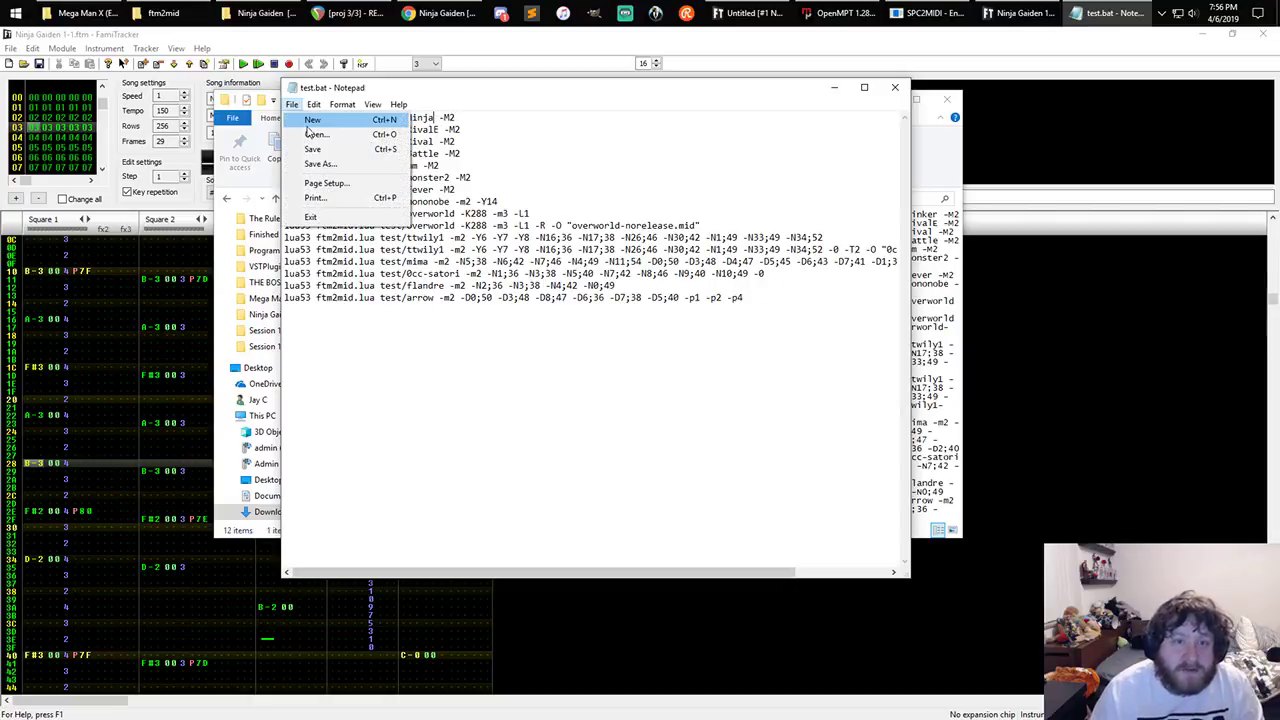
click(340, 150)
click(891, 88)
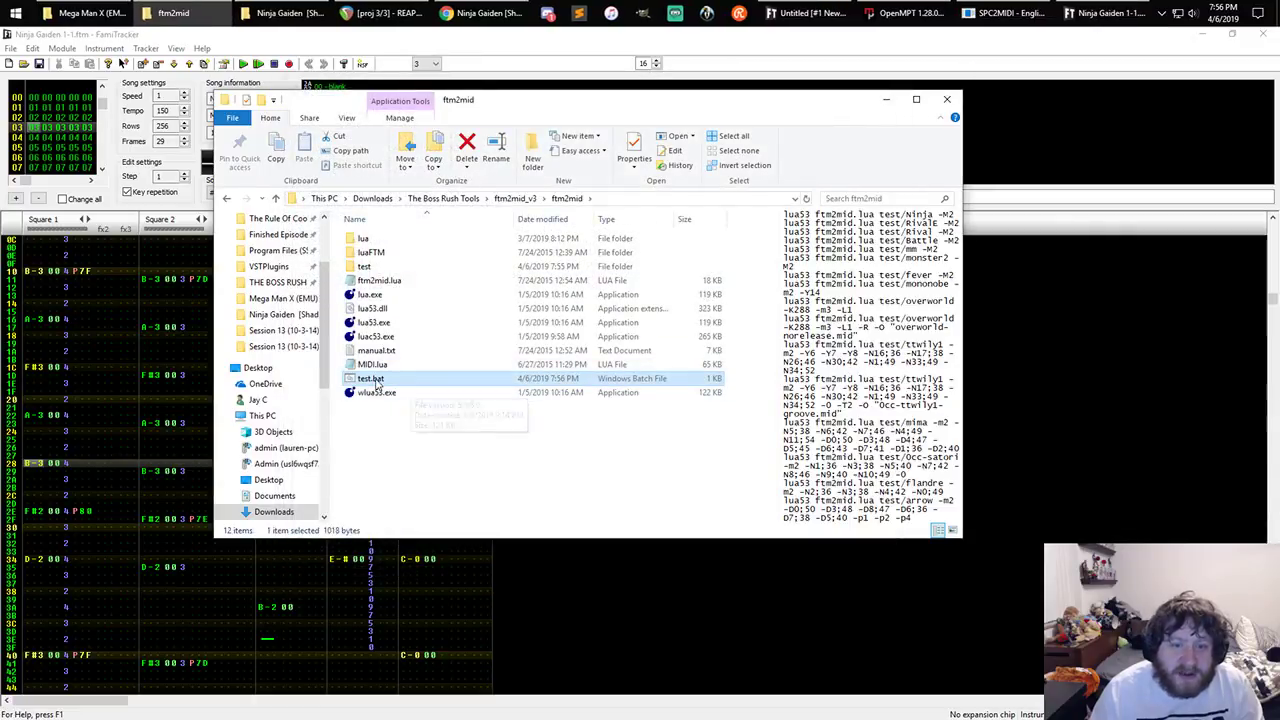
double_click(375, 378)
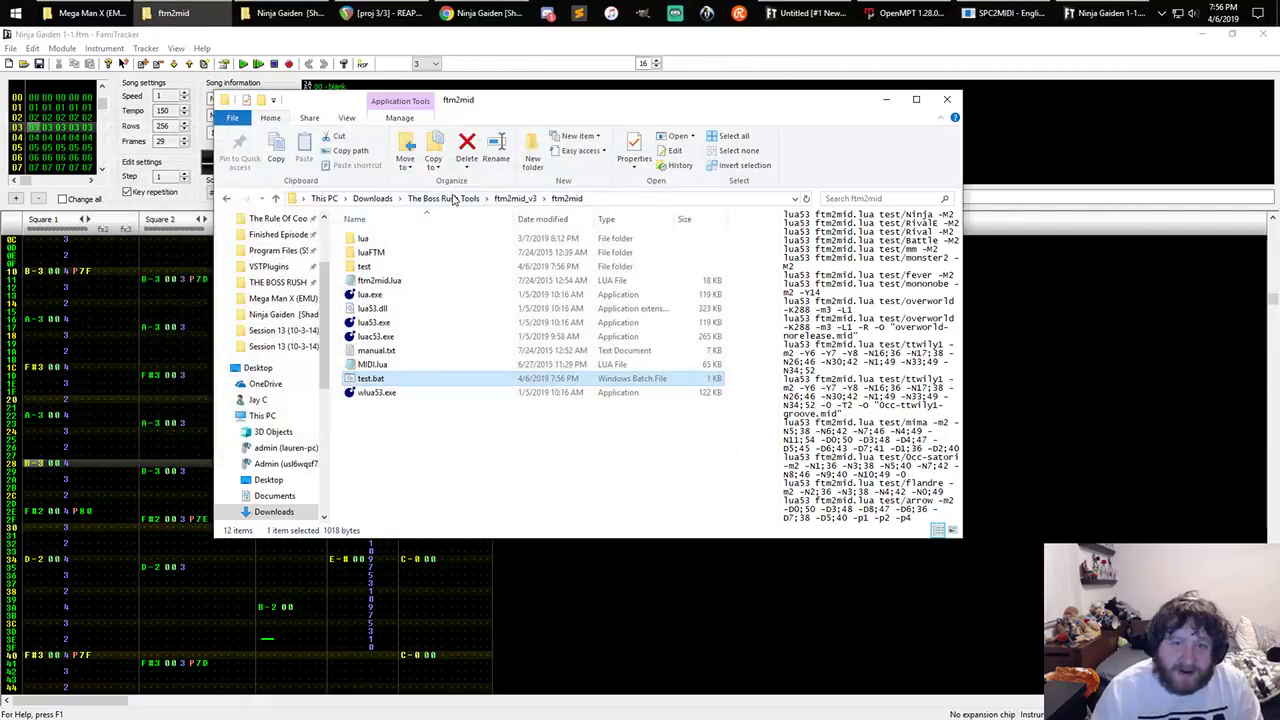
- Import Ninja-1.mid from the test folder into the empty REAPER project at 0:00, expanding its 5 MIDI tracks to new tracks without the tempo map
double_click(364, 266)
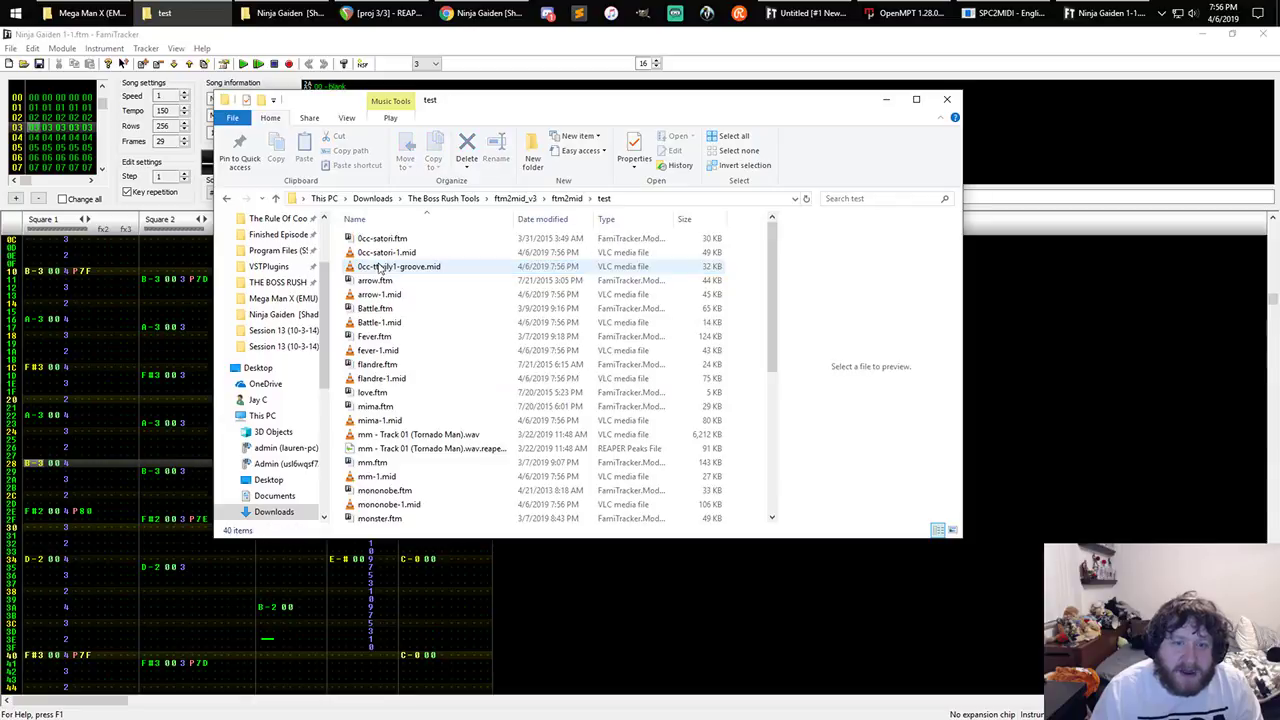
scroll(421, 370, down, 5)
scroll(421, 370, down, 2)
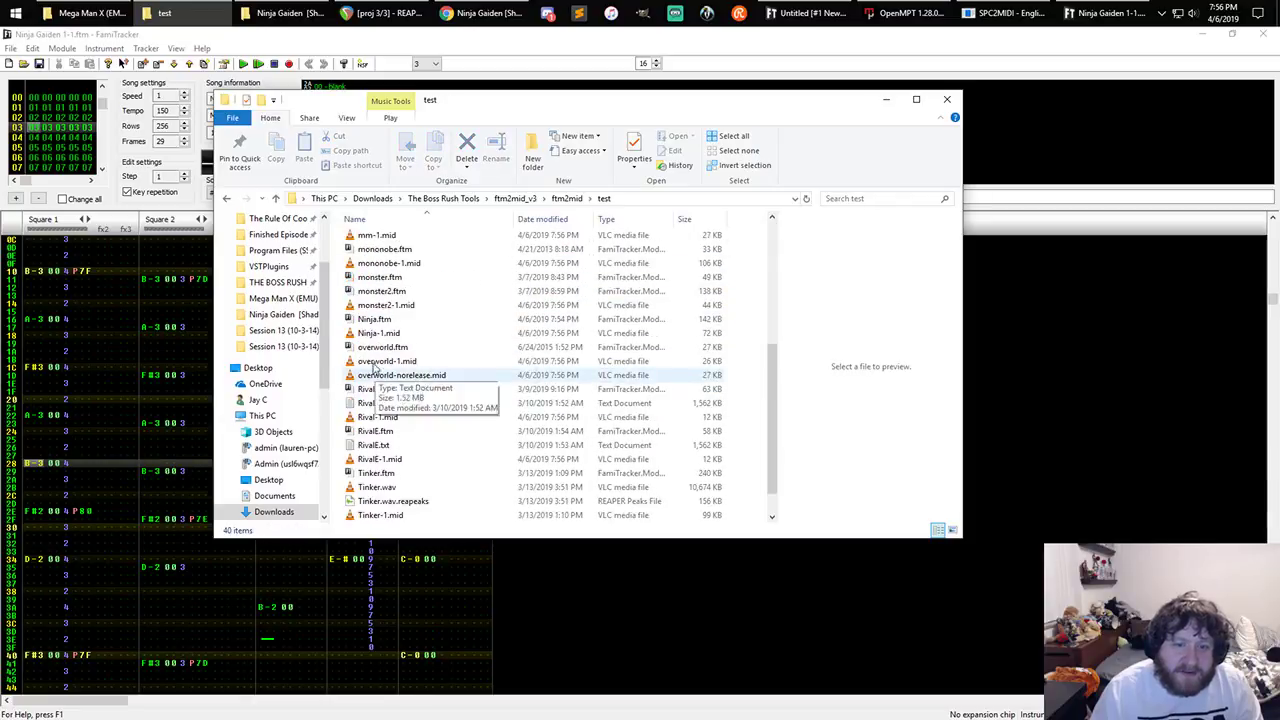
click(385, 335)
drag(551, 103, 1279, 139)
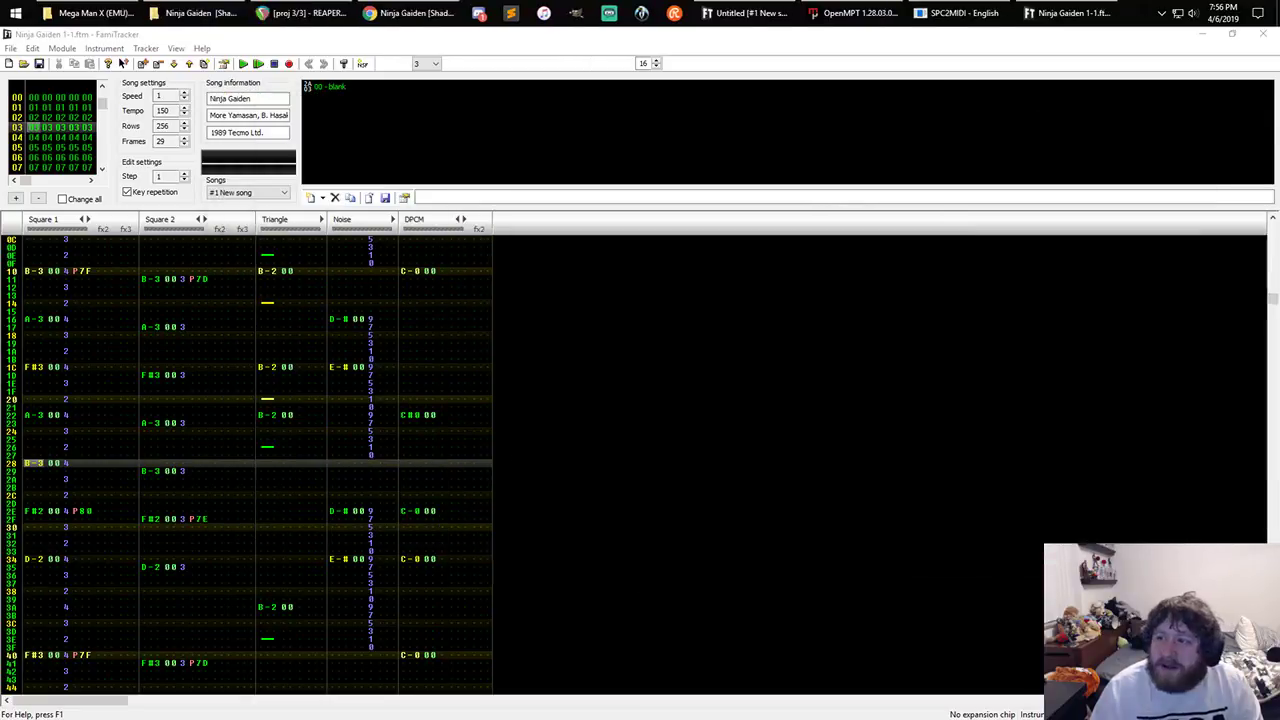
click(259, 18)
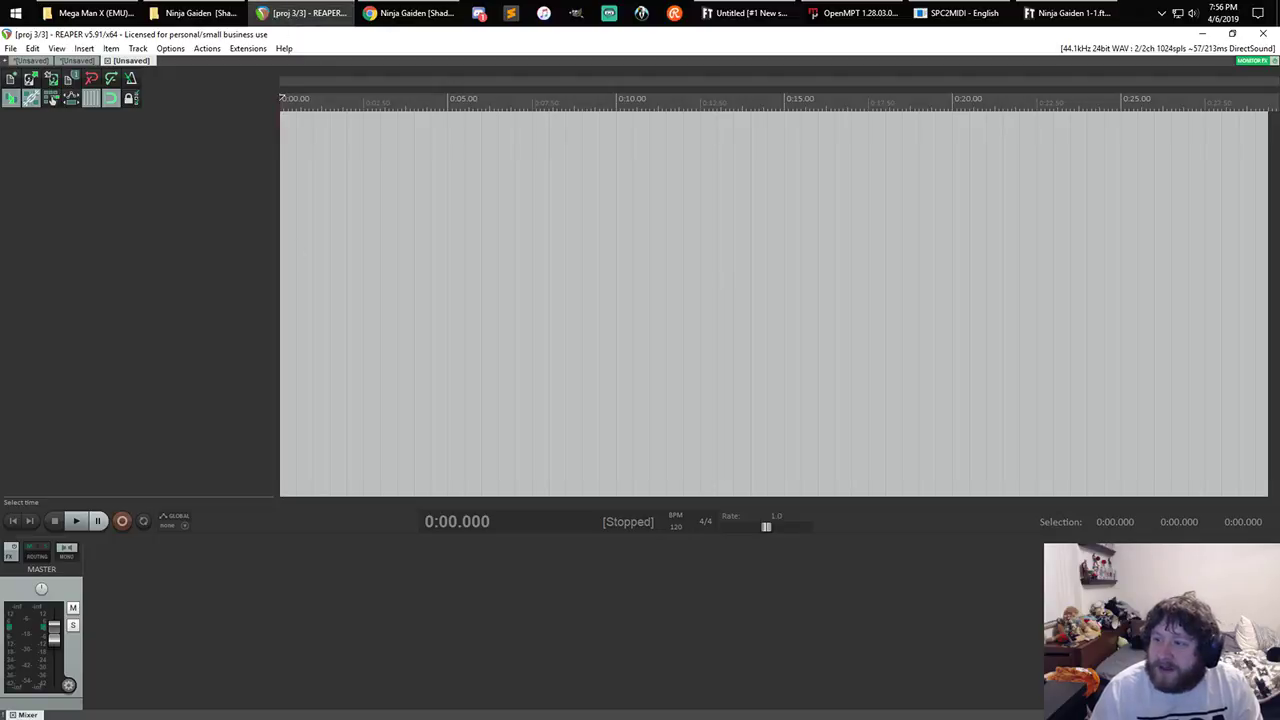
drag(1279, 140, 280, 143)
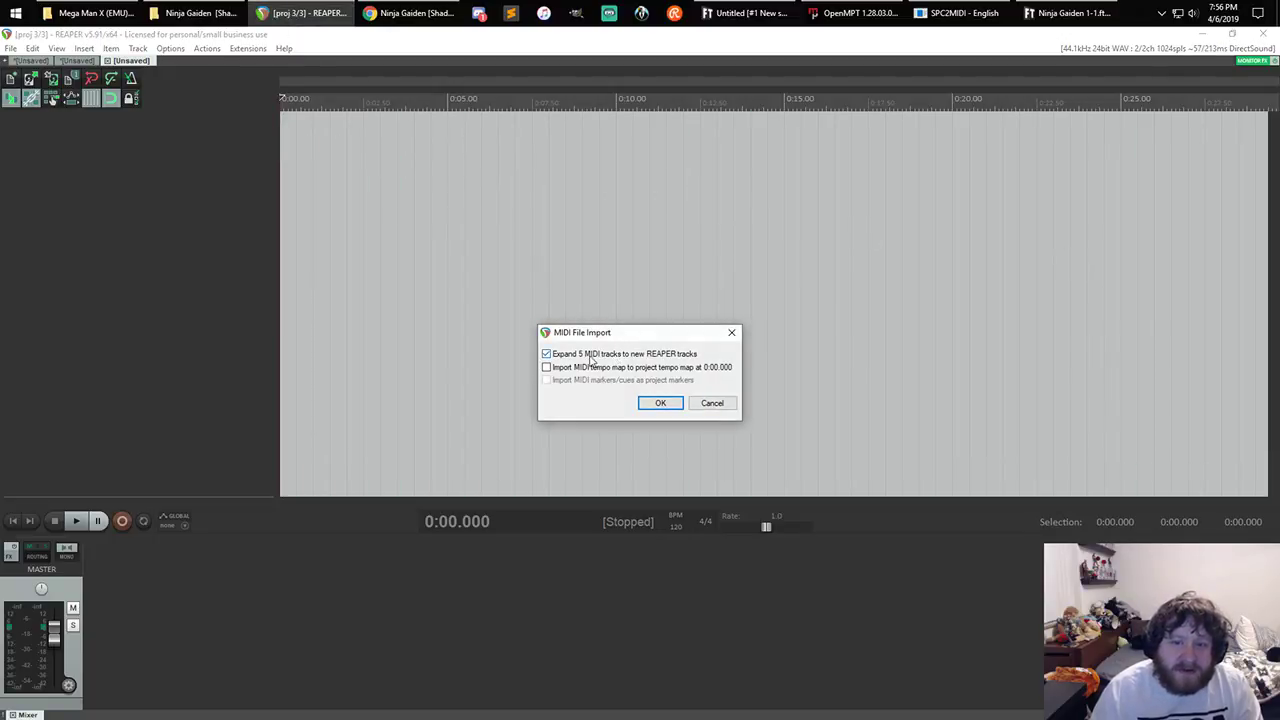
click(660, 403)
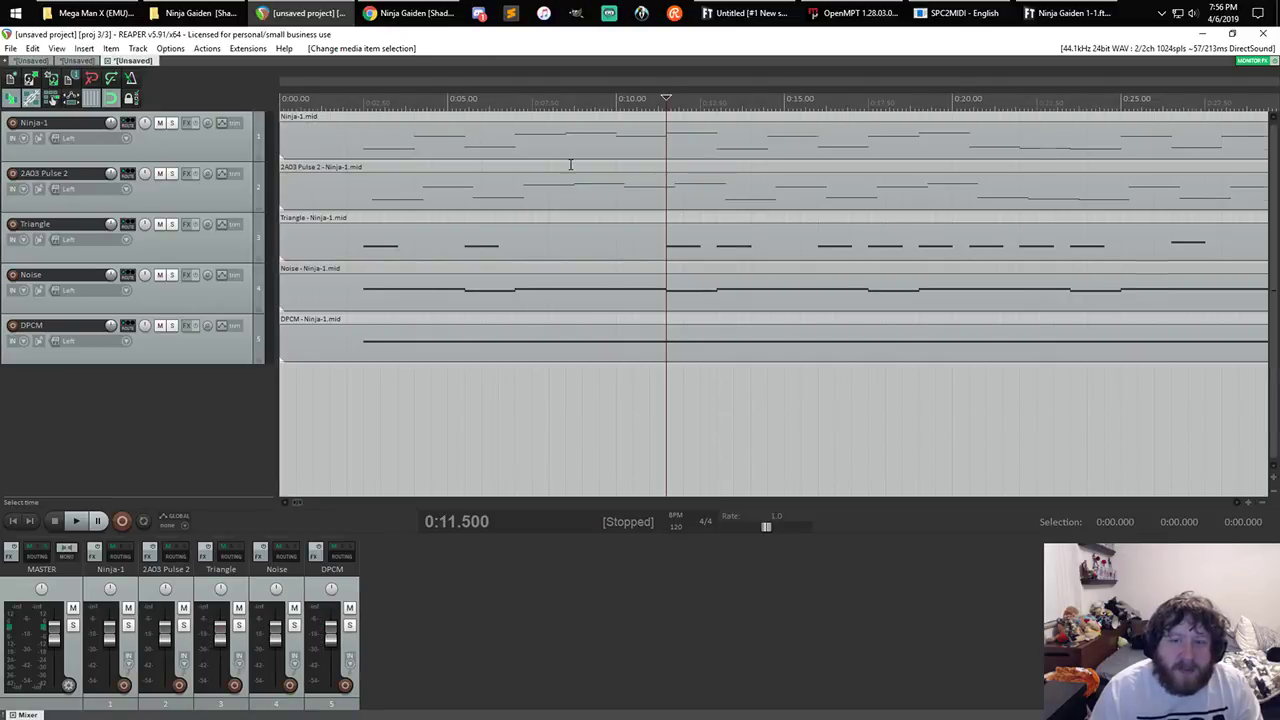
- Try lowering the project tempo to 117 BPM and return it to 120 BPM
scroll(627, 427, down, 2)
scroll(676, 524, down, 2)
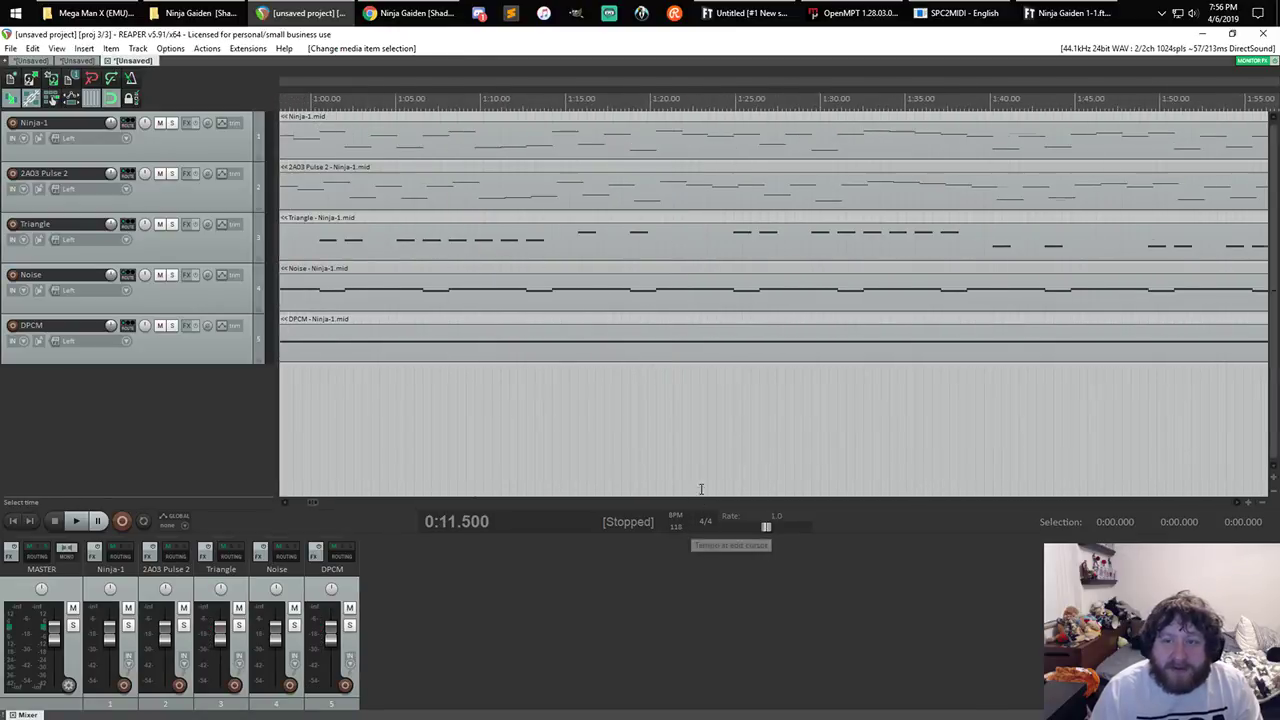
scroll(705, 463, down, 2)
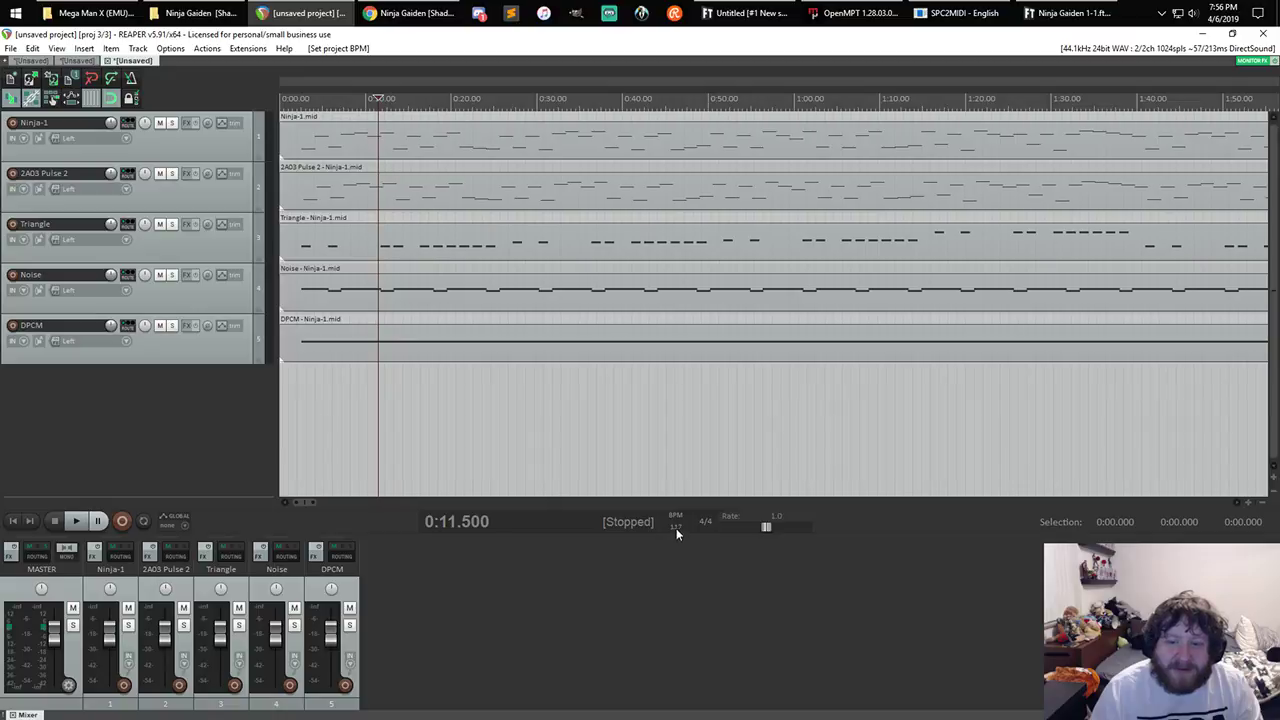
scroll(680, 526, up, 3)
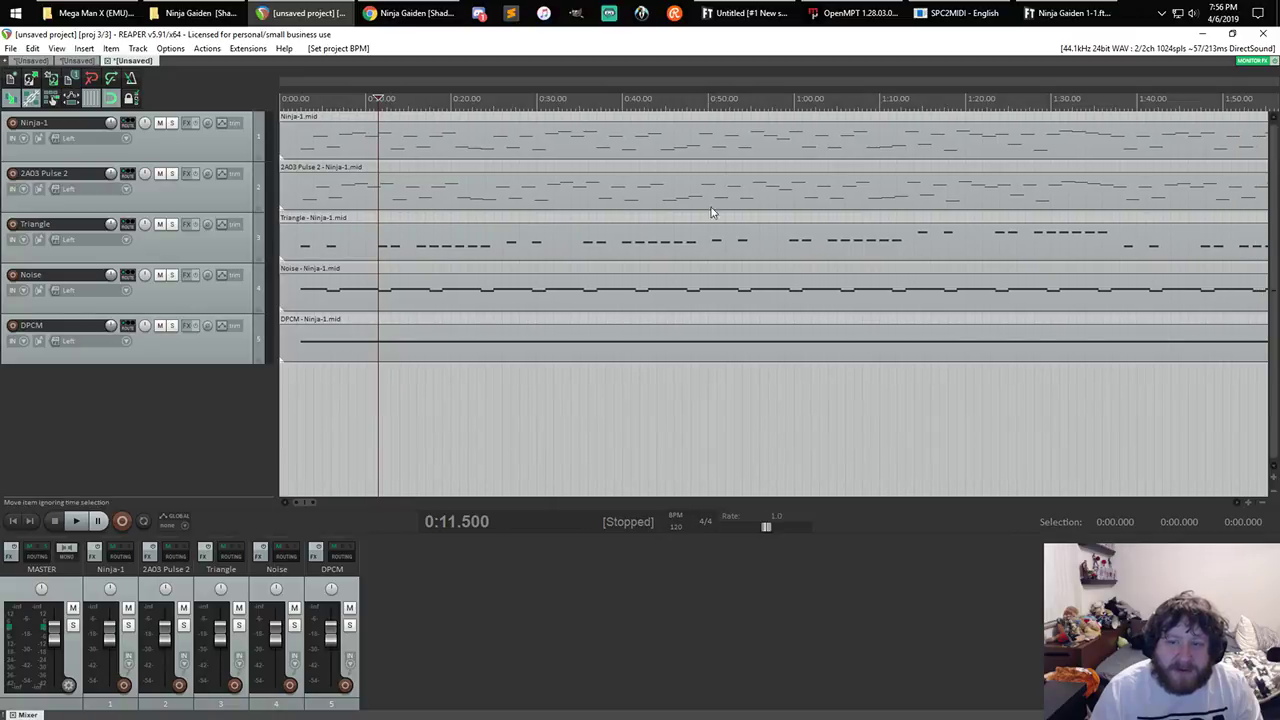
- Play the imported MIDI tracks from the beginning of the project for a few seconds and stop playback
scroll(711, 207, down, 6)
key(Home)
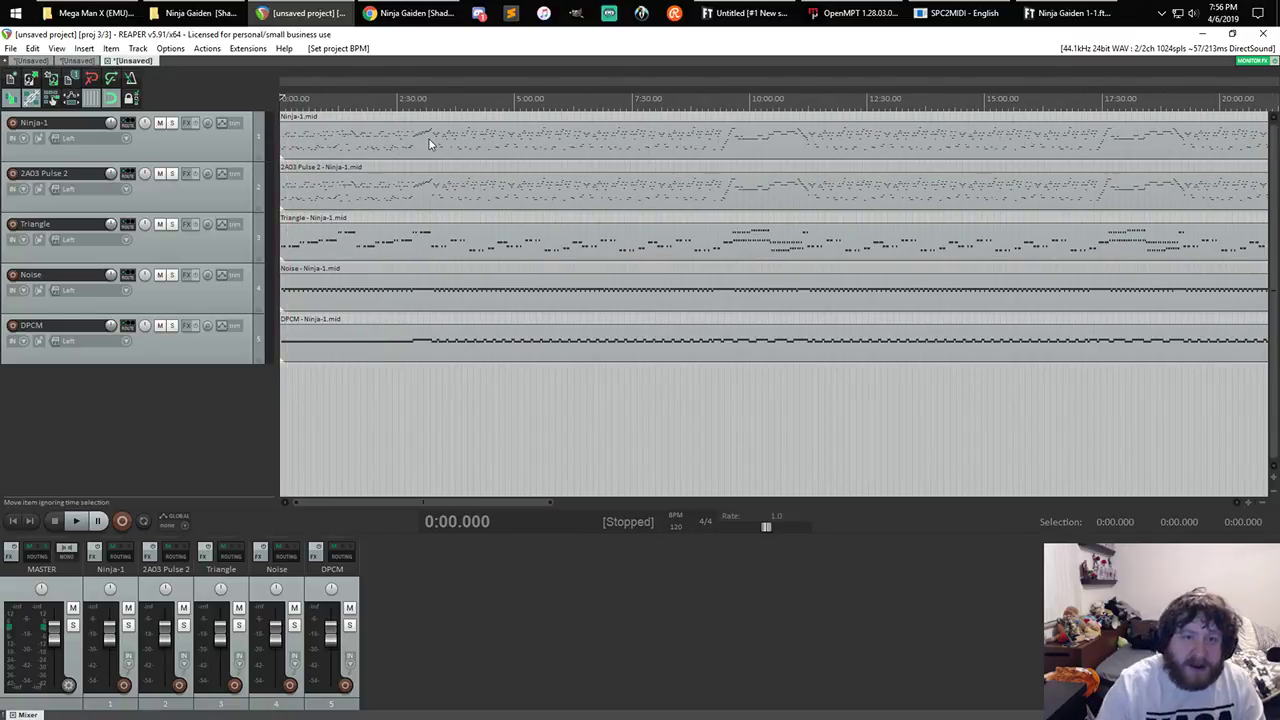
key(space)
scroll(318, 166, up, 1)
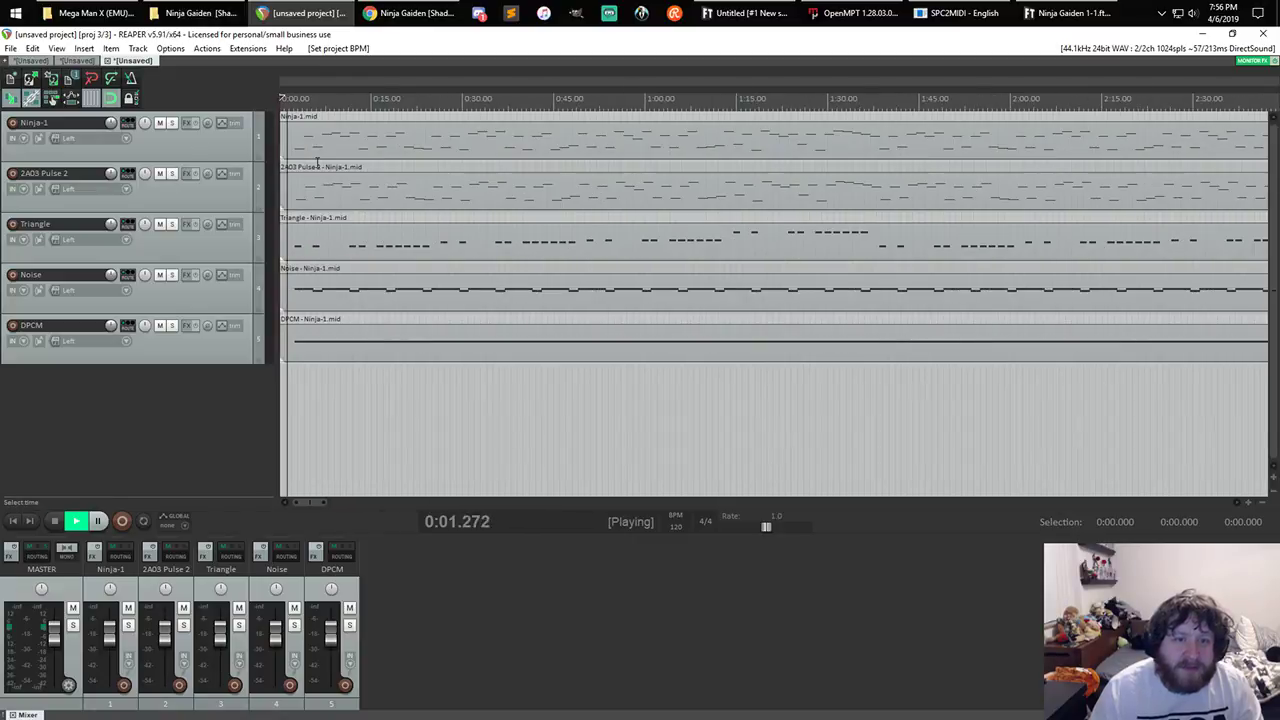
scroll(320, 165, up, 5)
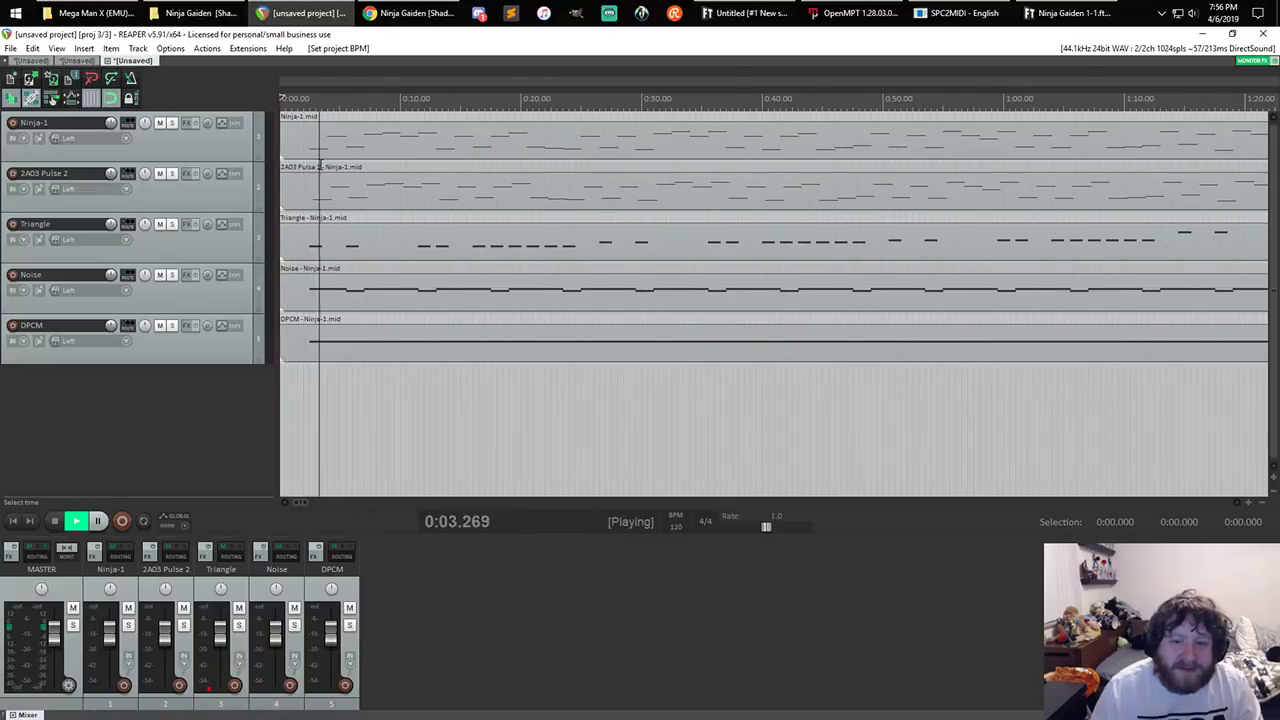
key(space)
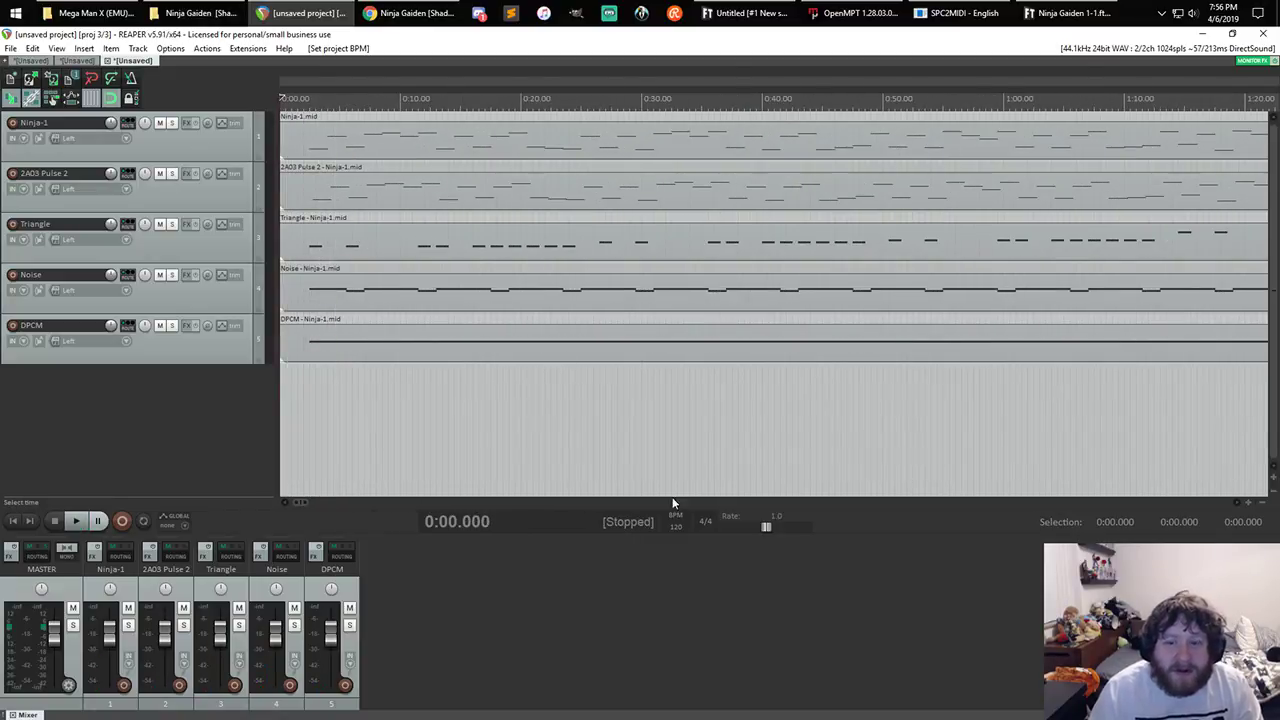
- Place the edit cursor at the end of the MIDI items and set the project tempo to 600 BPM
scroll(717, 429, down, 10)
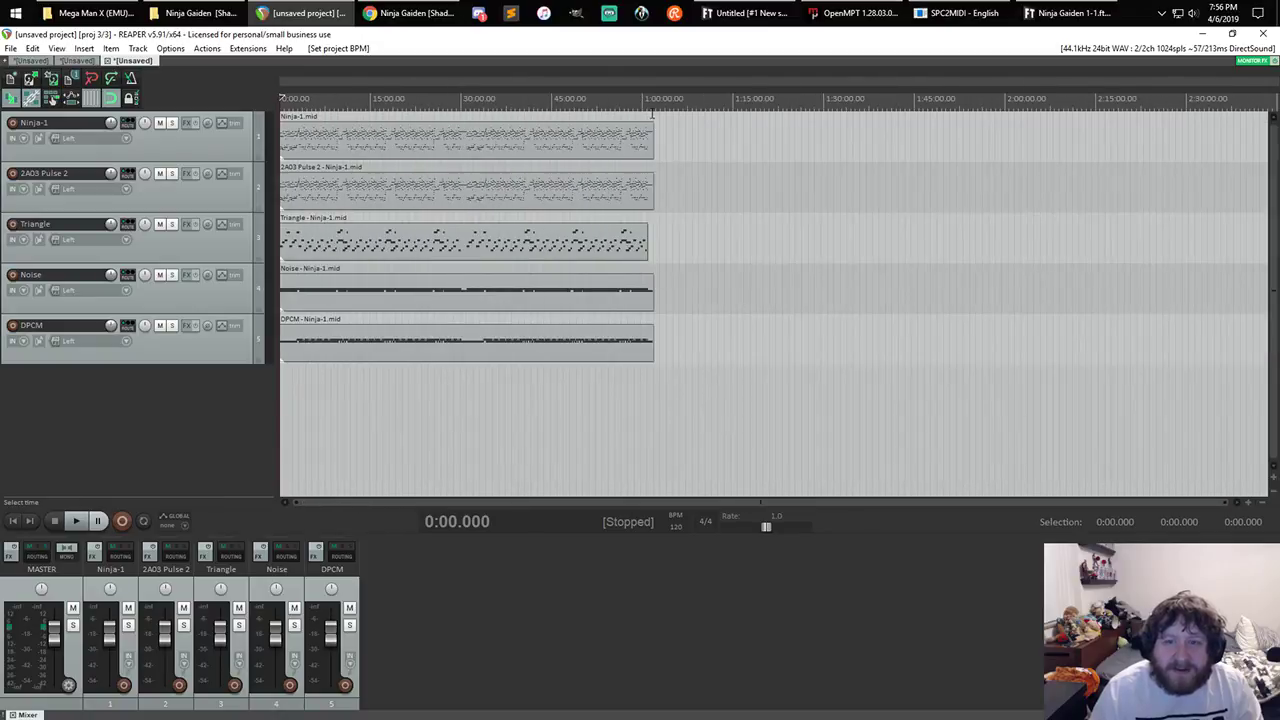
click(652, 114)
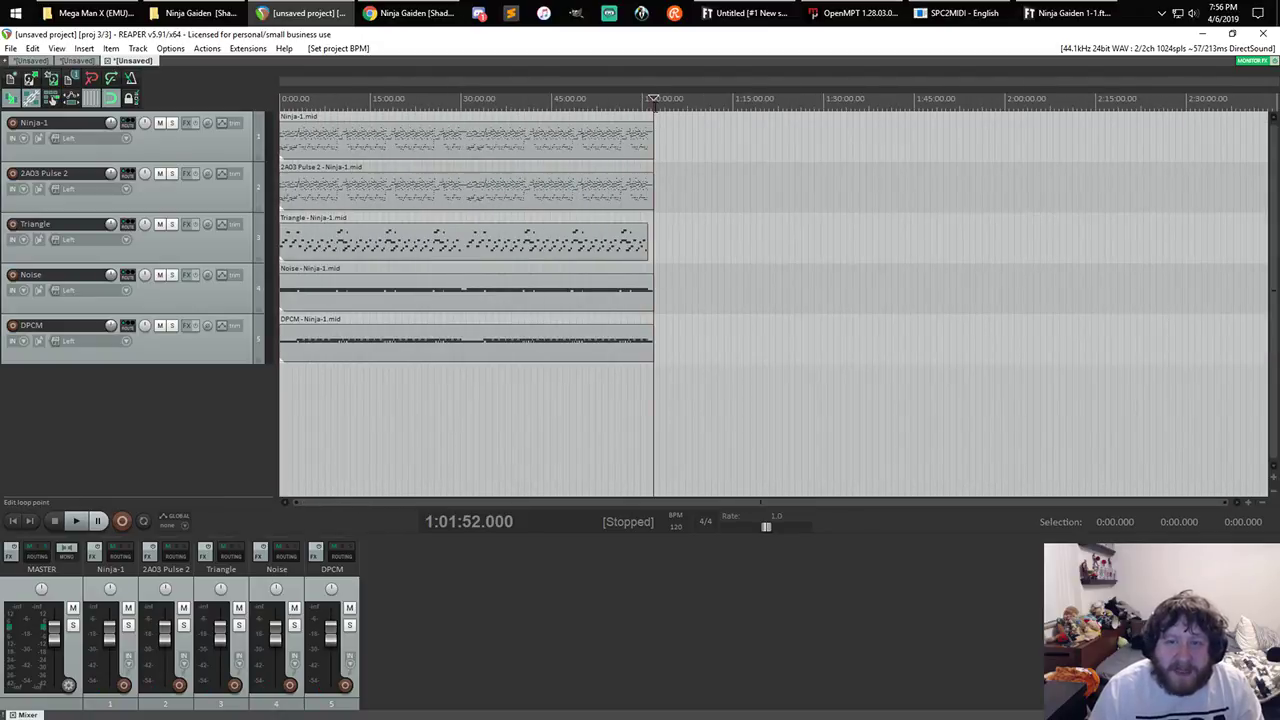
click(682, 528)
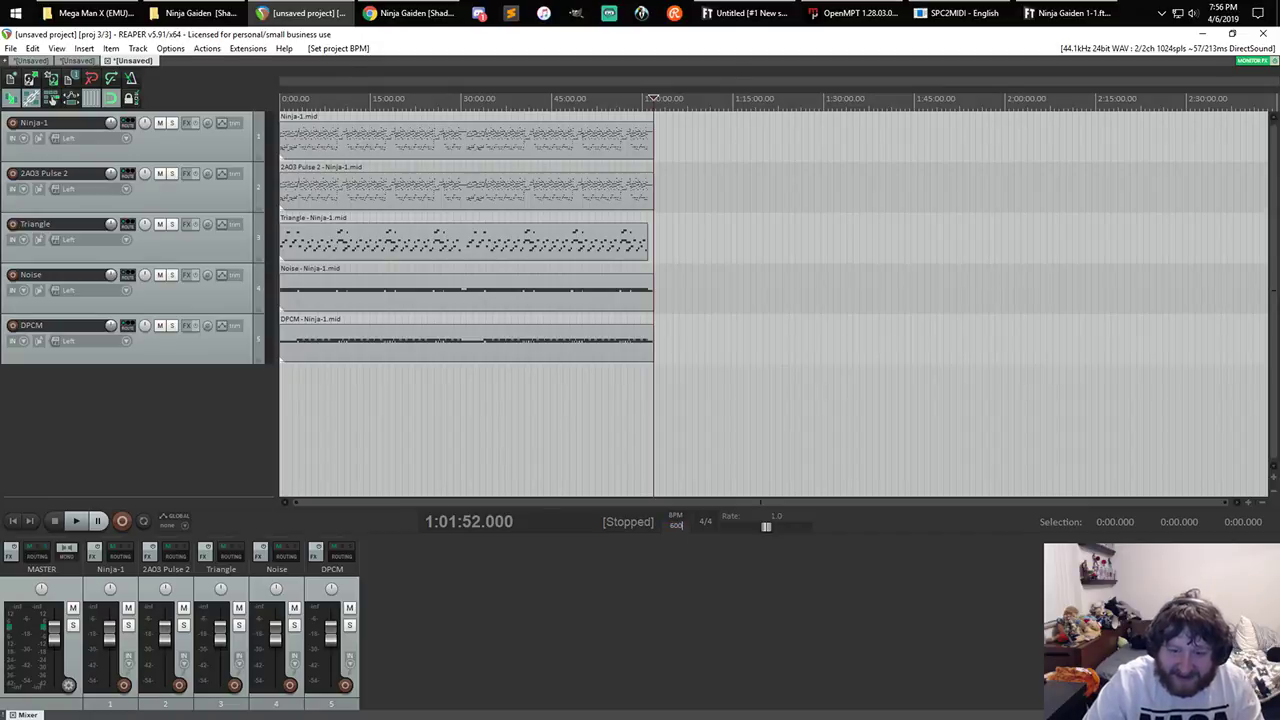
text(600)
key(Return)
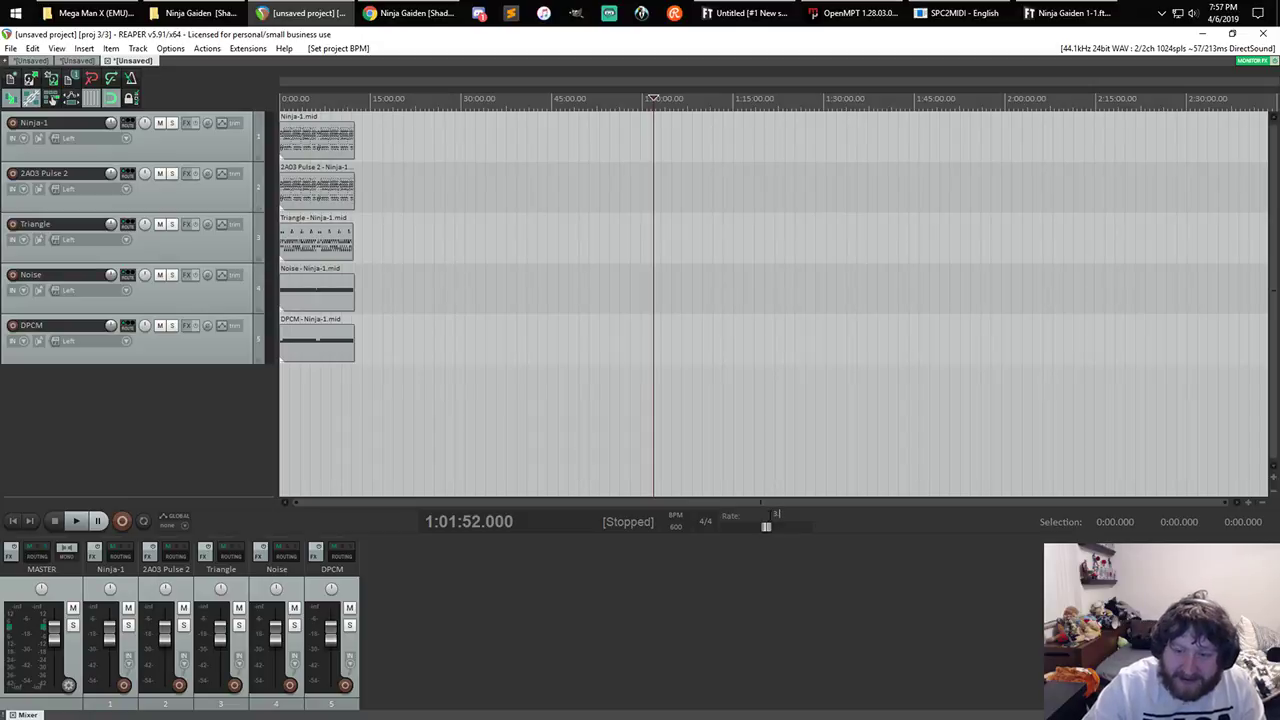
- Set the playback rate to 3 and play the project from the beginning
text(3)
key(Return)
key(Home)
scroll(437, 212, up, 12)
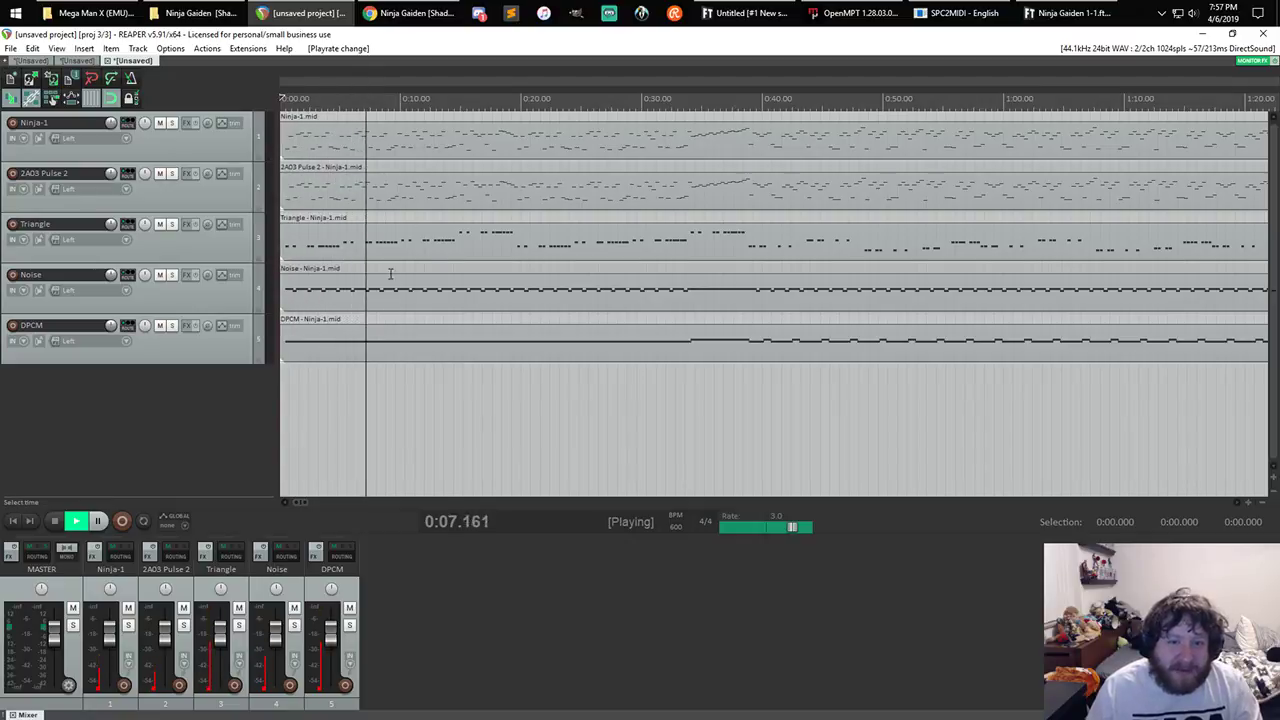
- Add the NES VST 1.2 instrument to the Ninja-1 track, set its polyphony to Poly, and close its windows
click(185, 123)
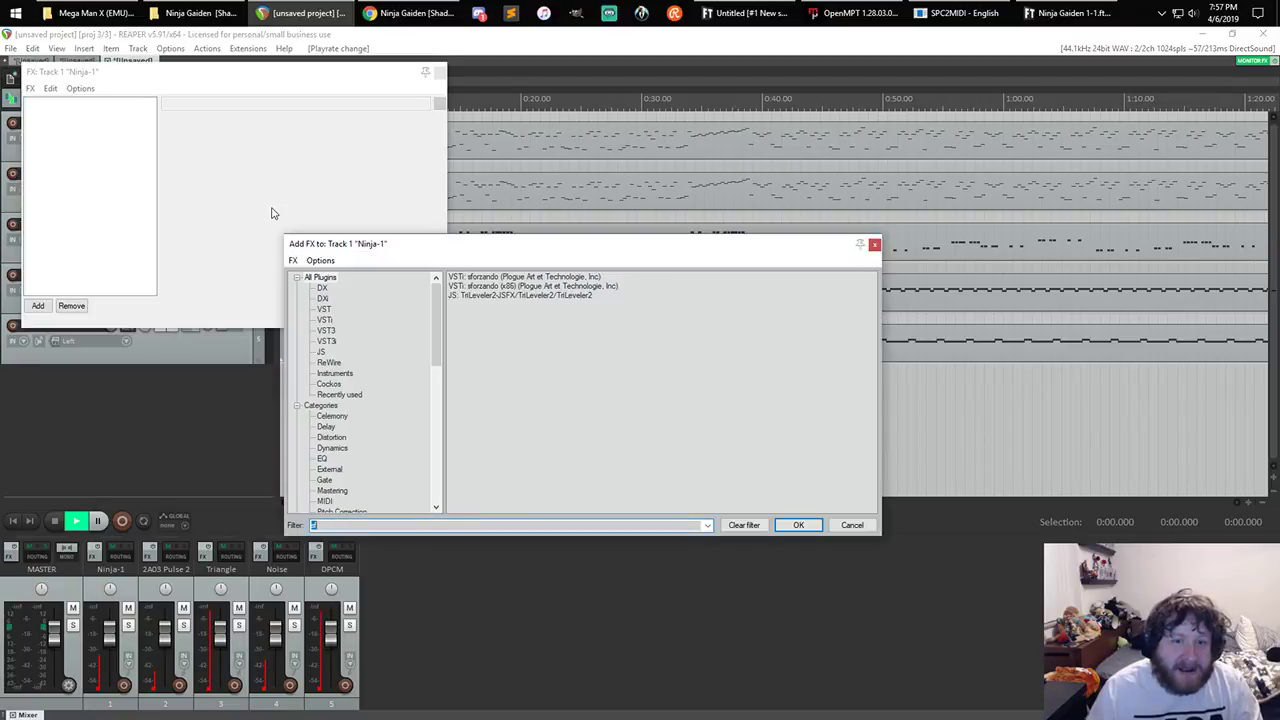
text(nes)
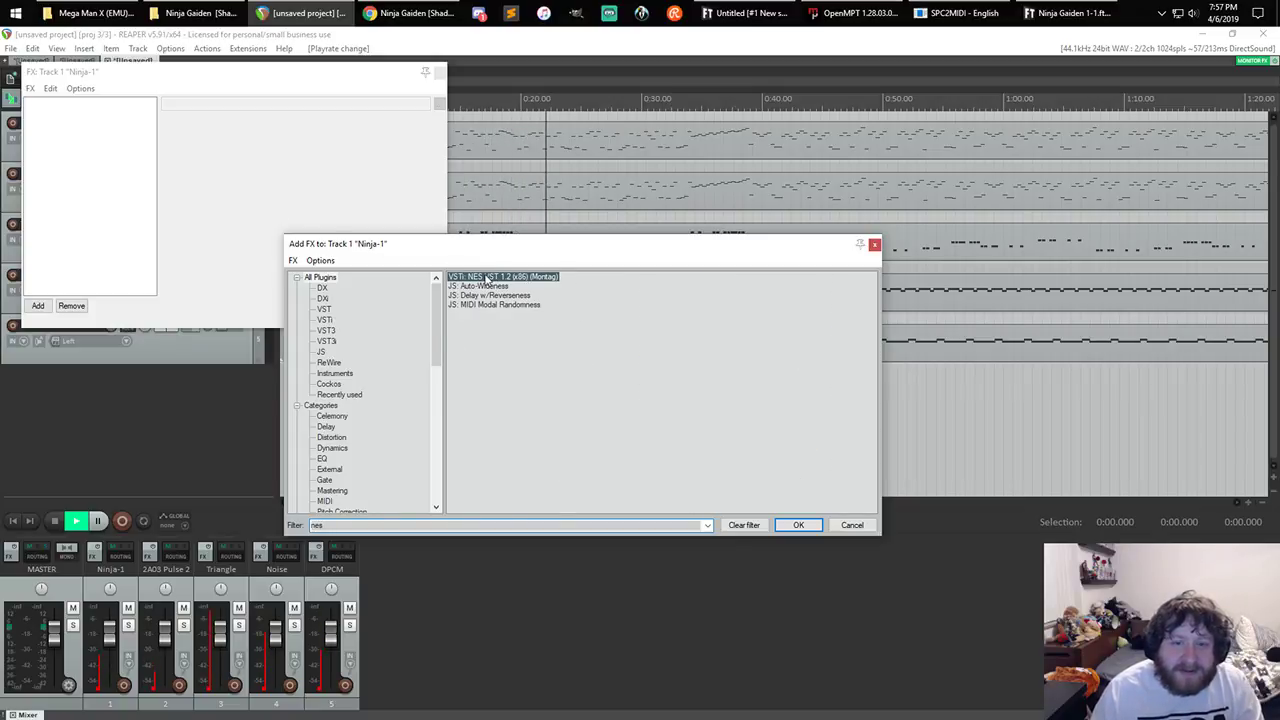
double_click(487, 279)
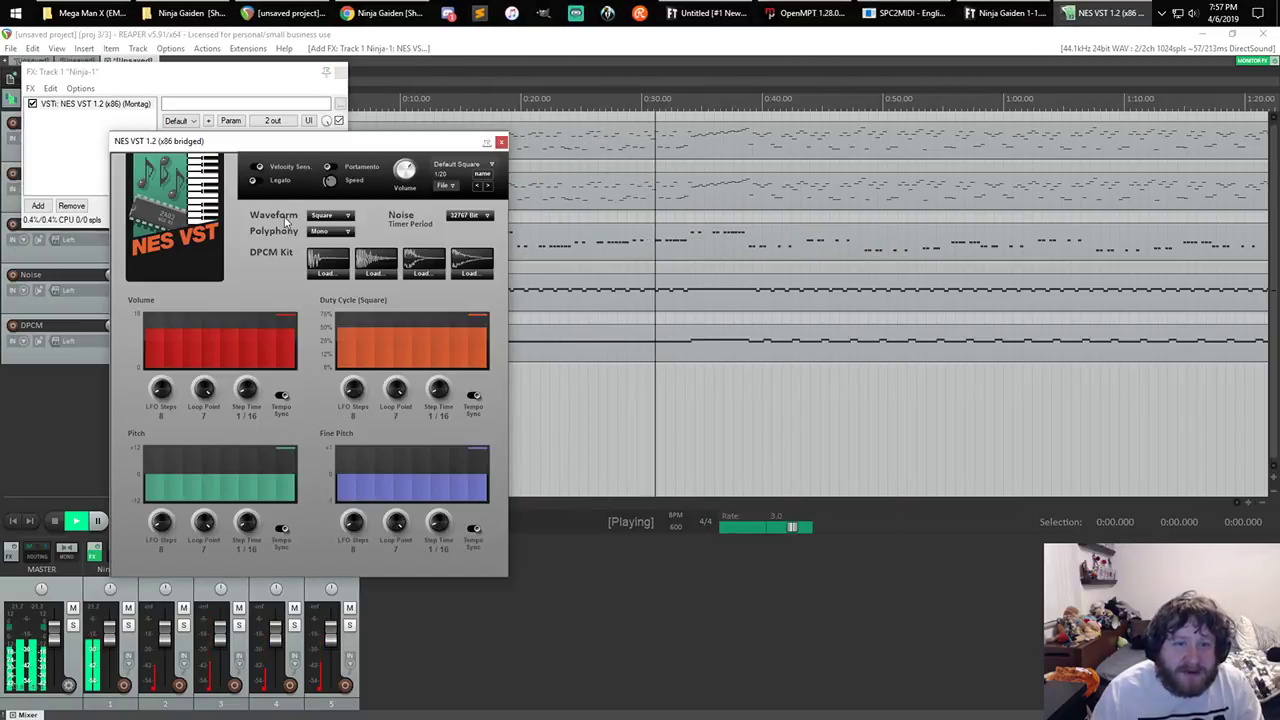
click(348, 232)
click(338, 248)
click(501, 142)
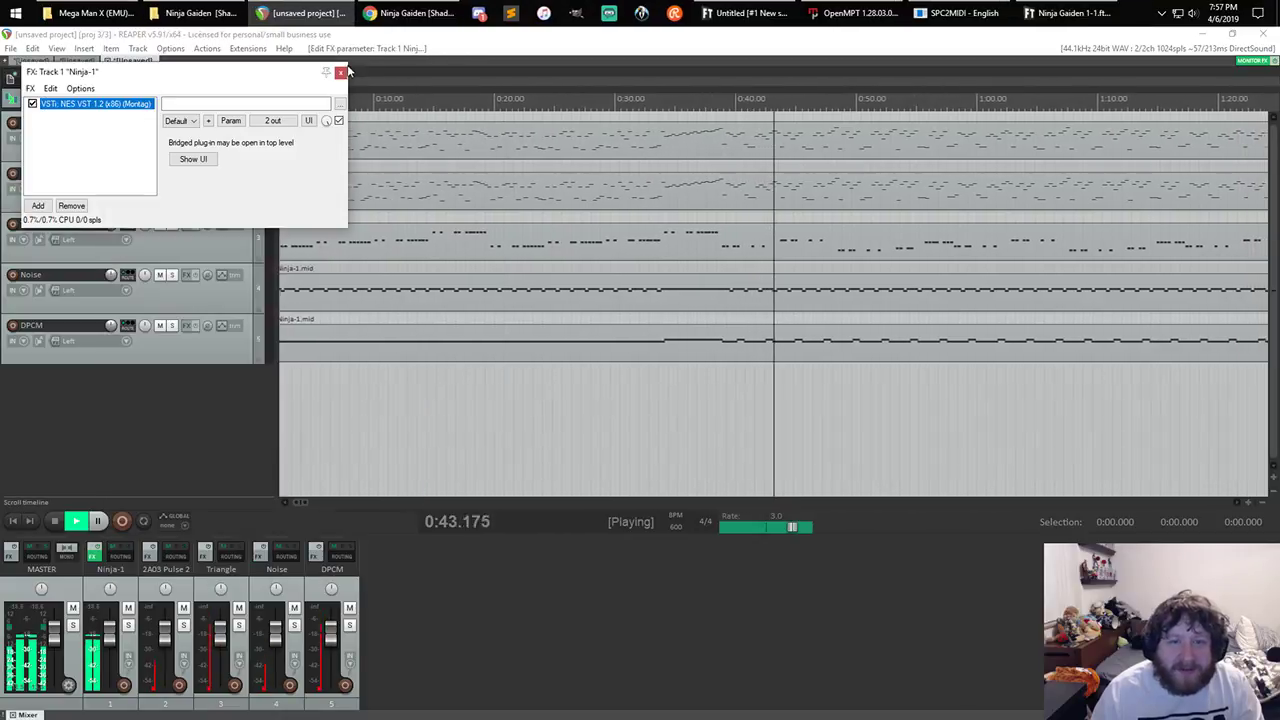
click(341, 74)
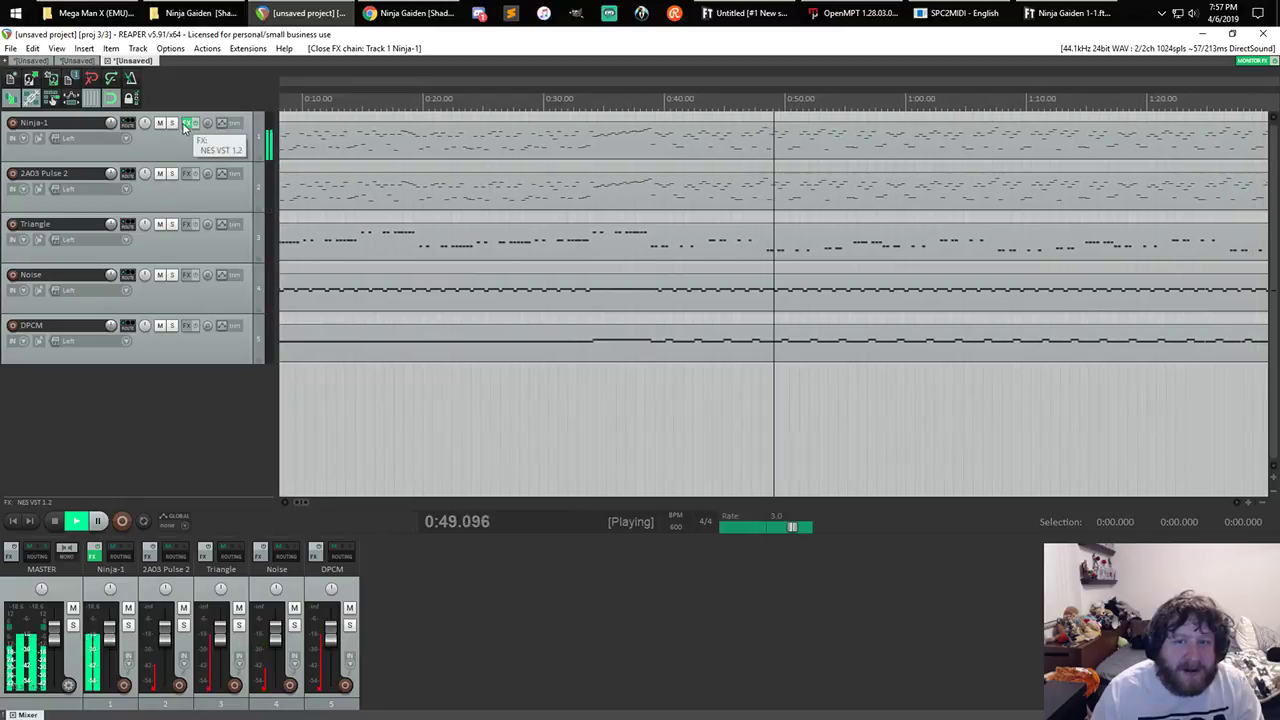
click(183, 123)
right_click(92, 103)
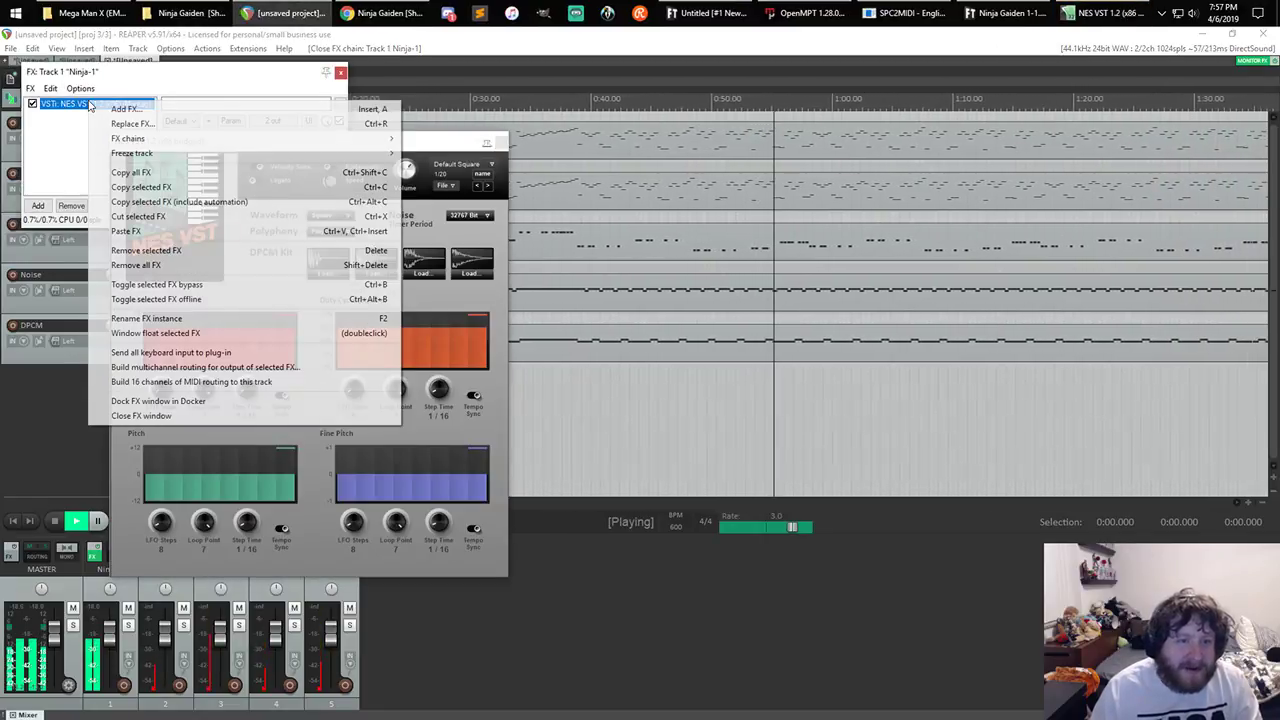
click(66, 124)
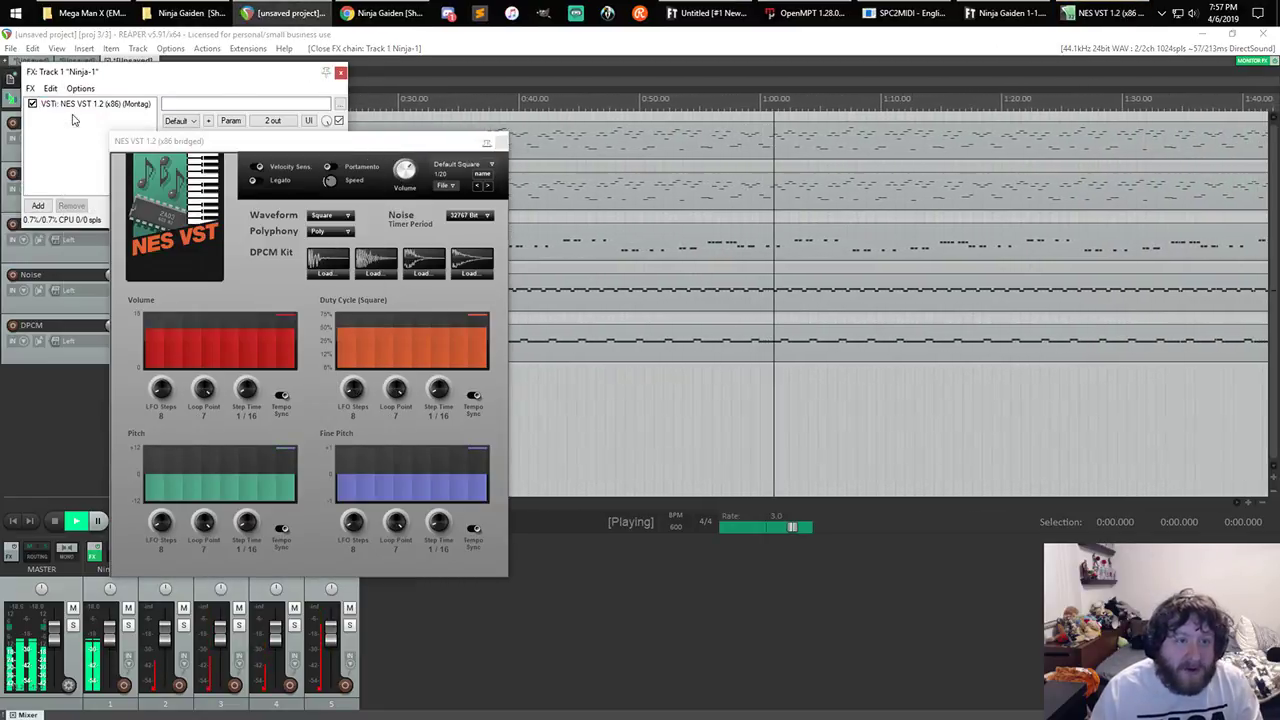
right_click(70, 110)
click(74, 106)
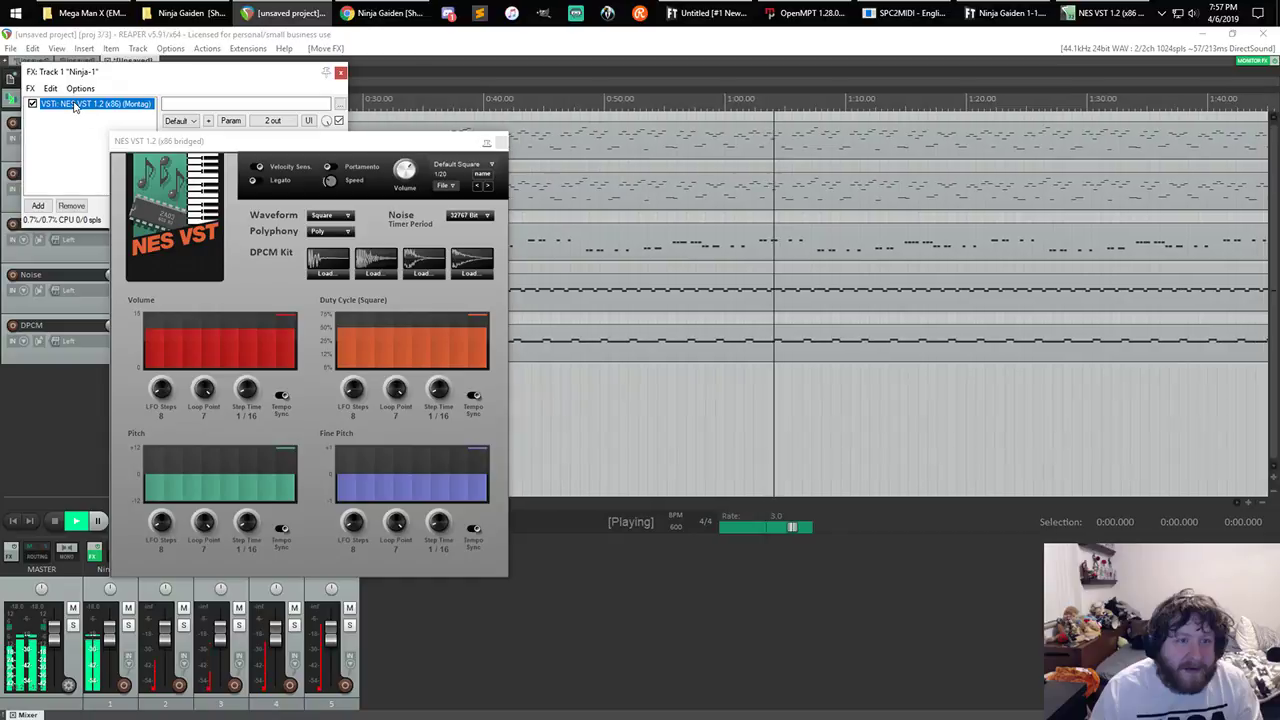
click(340, 75)
click(503, 140)
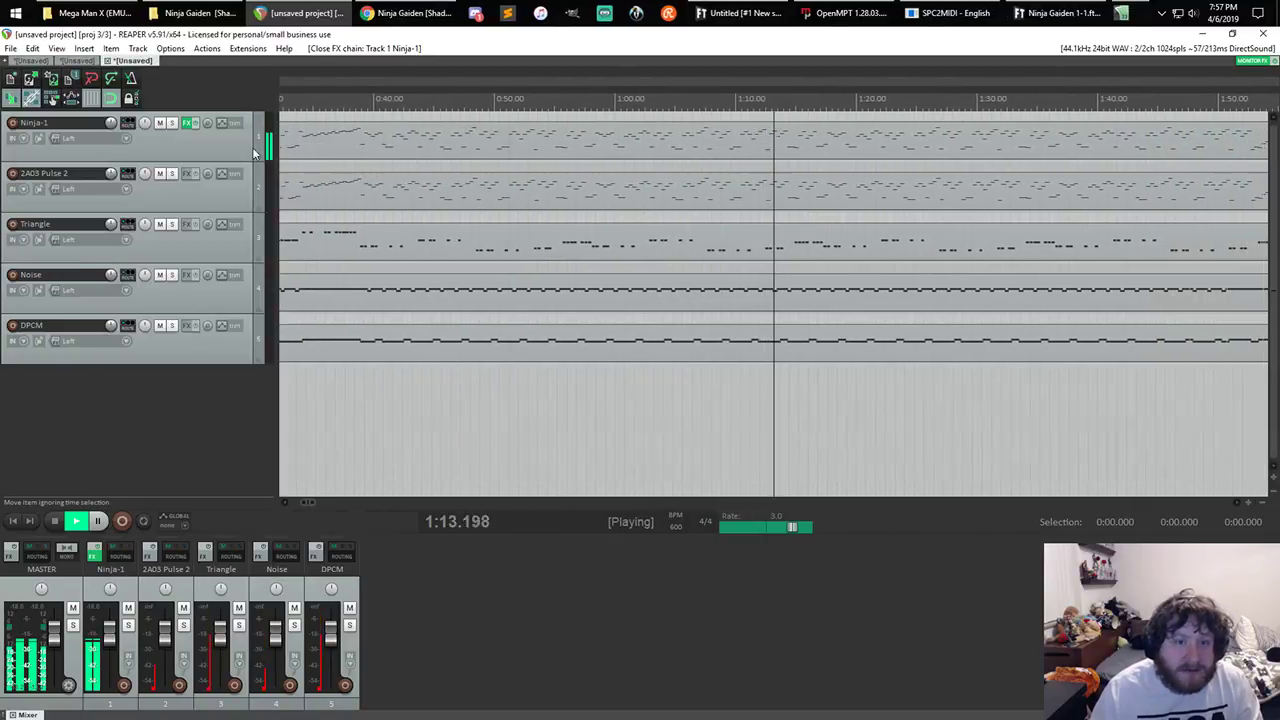
- Add the recently used NES VST 1.2 instrument to the 2A03 Pulse 2 track and close its windows
right_click(187, 176)
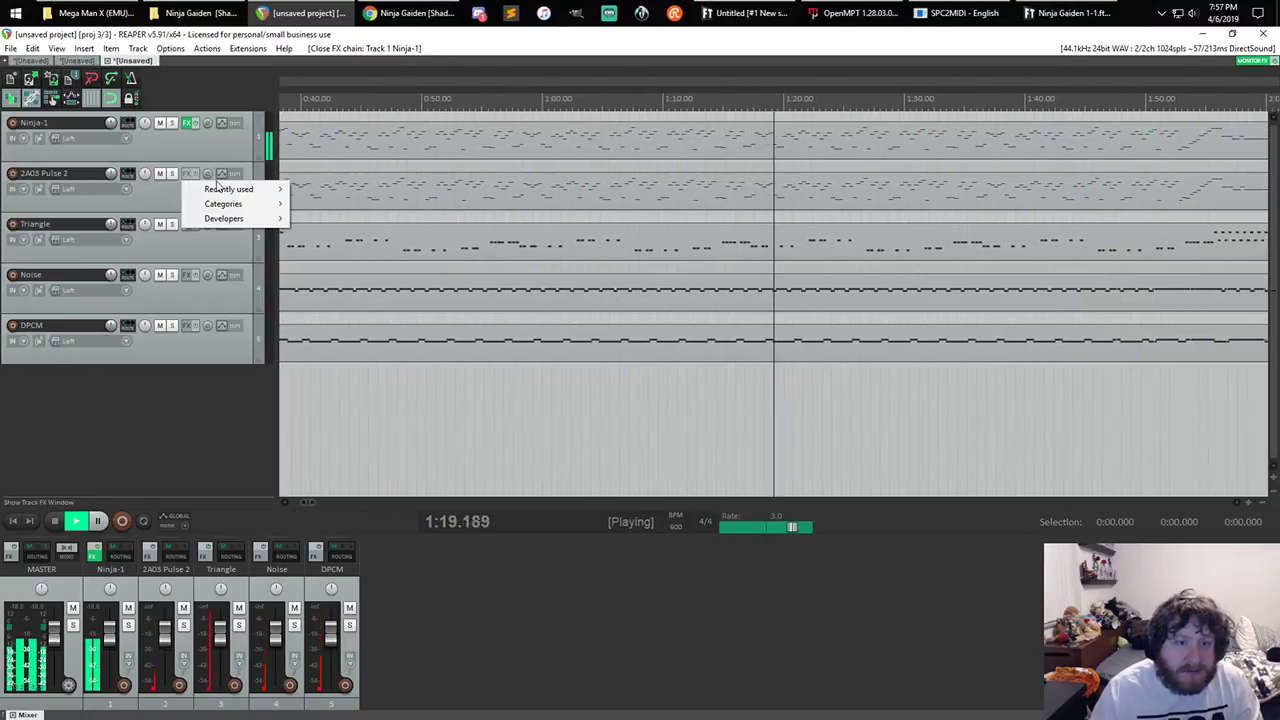
mouse_move(228, 191)
click(345, 190)
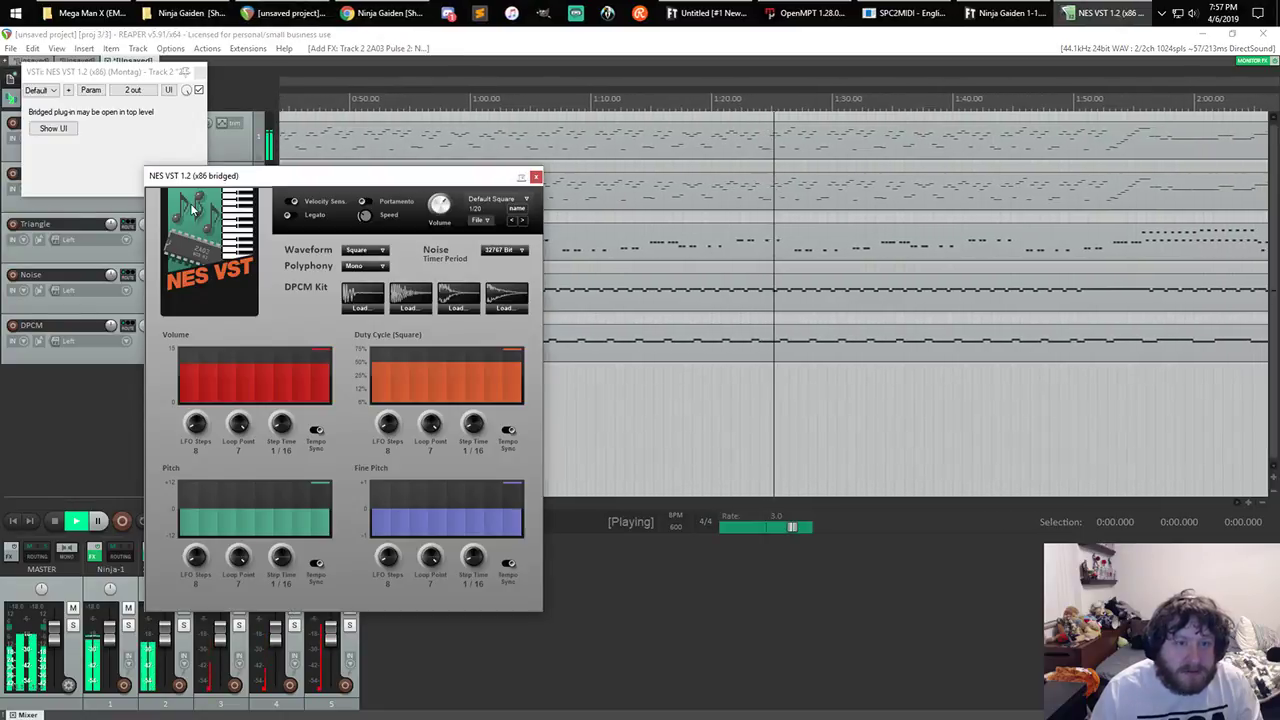
click(537, 178)
click(198, 72)
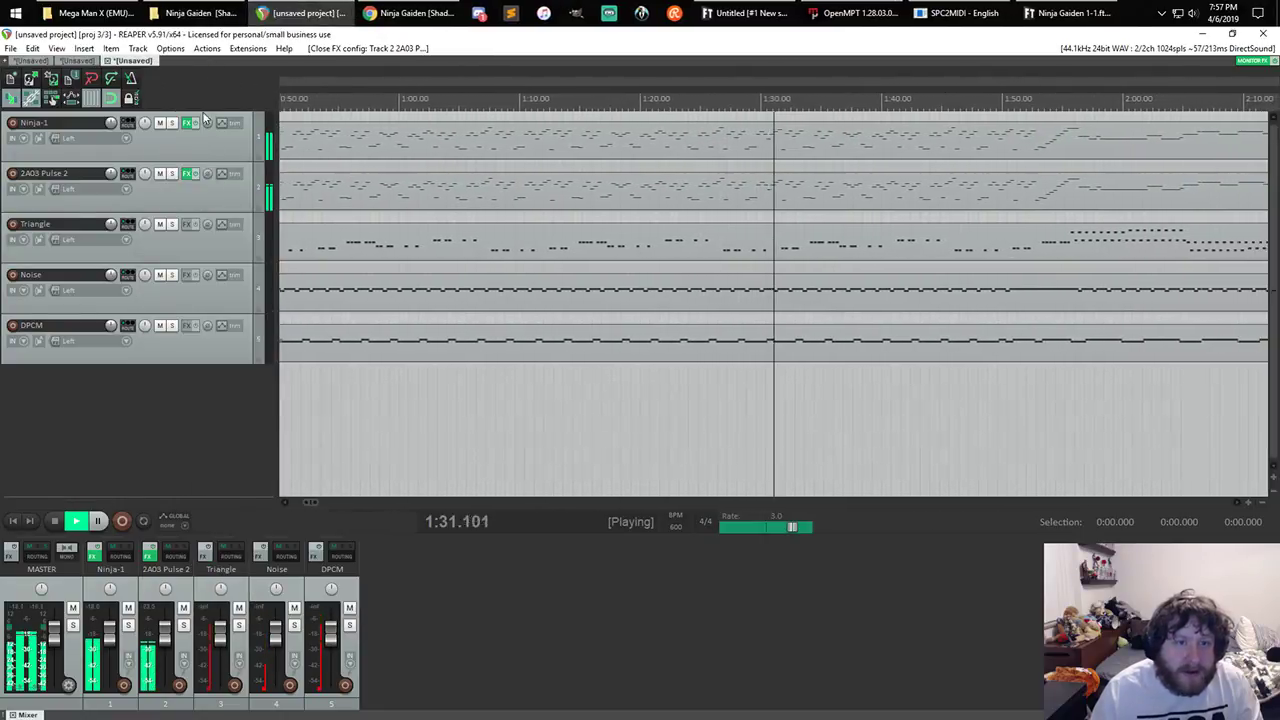
- Add the NES VST 1.2 instrument to the Triangle track, set its waveform to Triangle, and close its windows
right_click(184, 223)
mouse_move(229, 237)
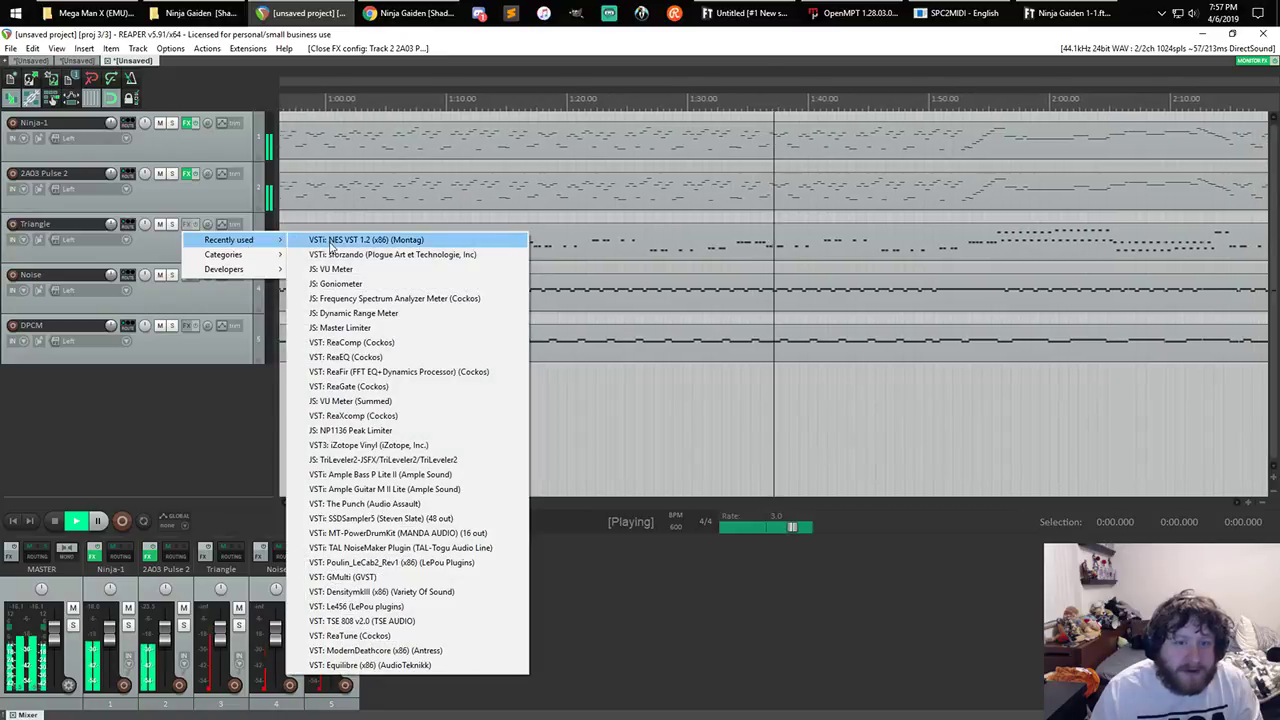
click(371, 237)
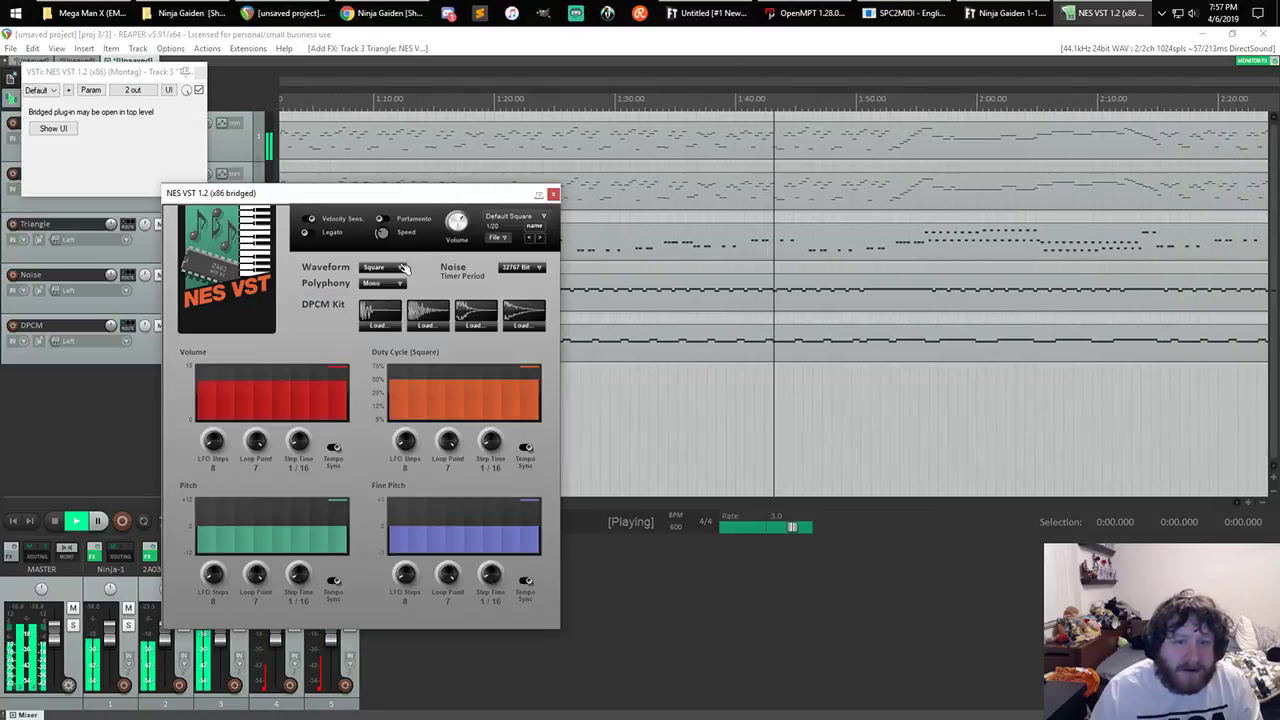
click(397, 270)
click(400, 296)
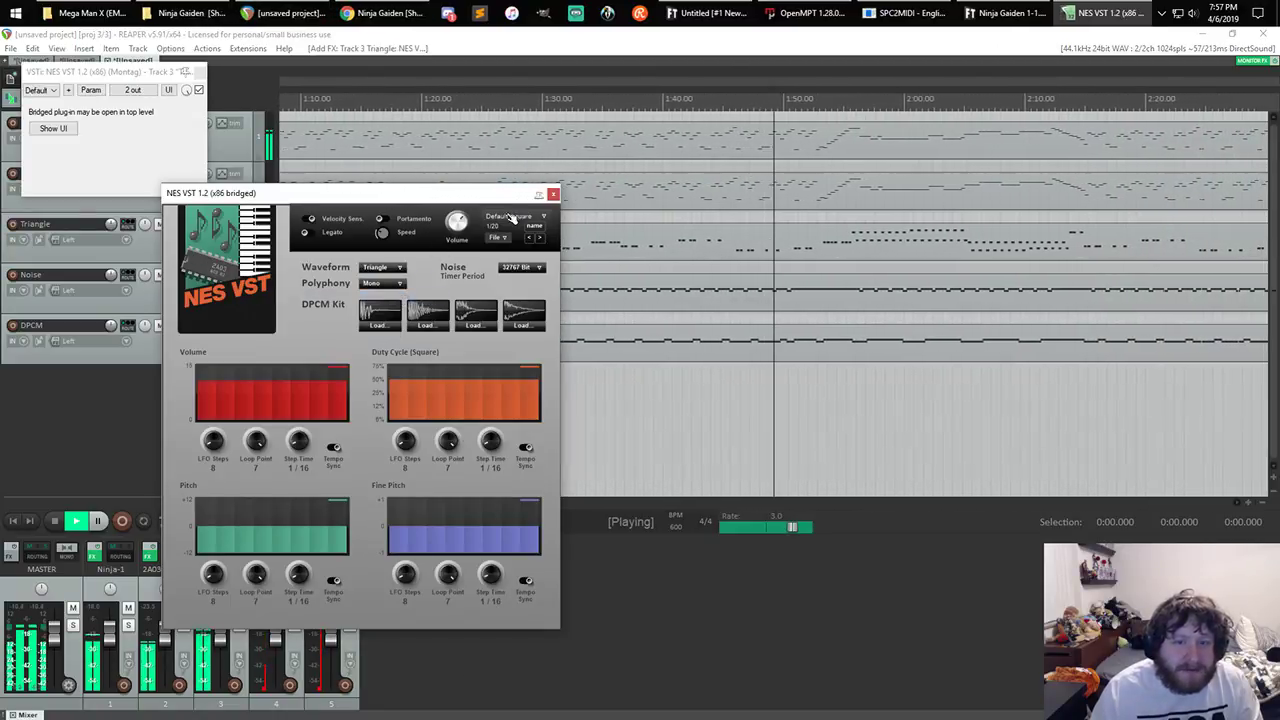
click(553, 194)
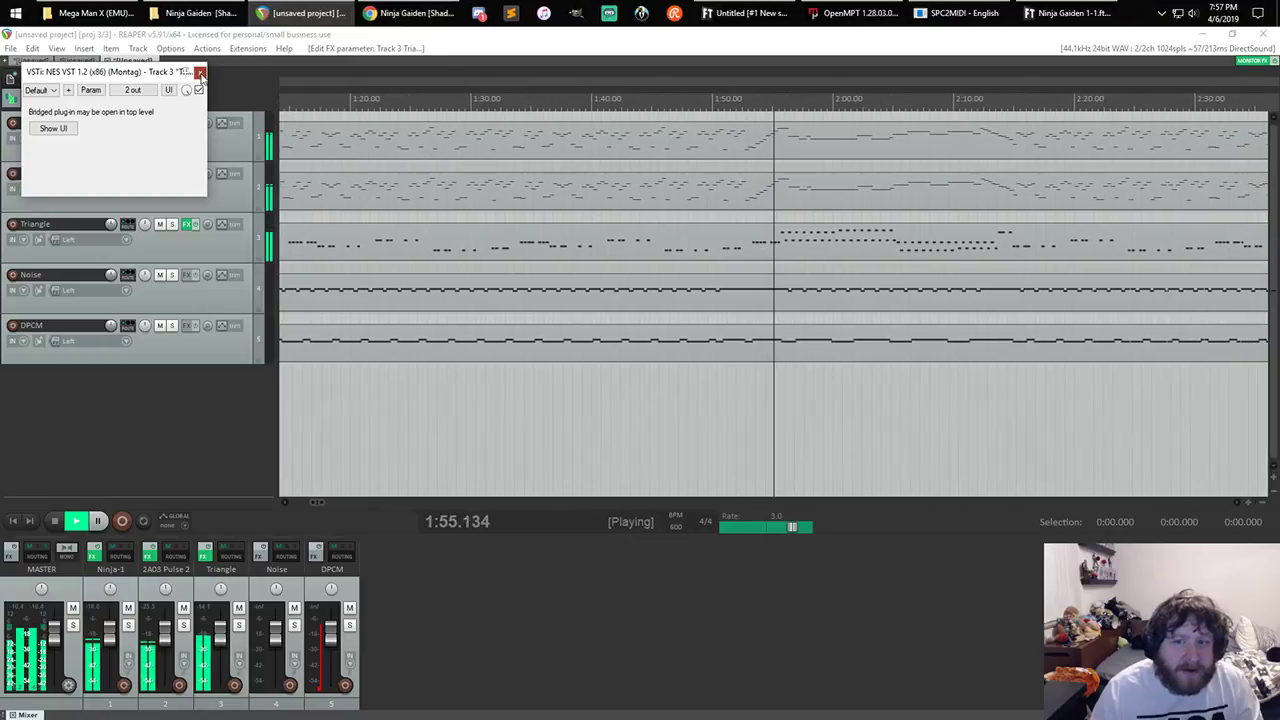
click(200, 73)
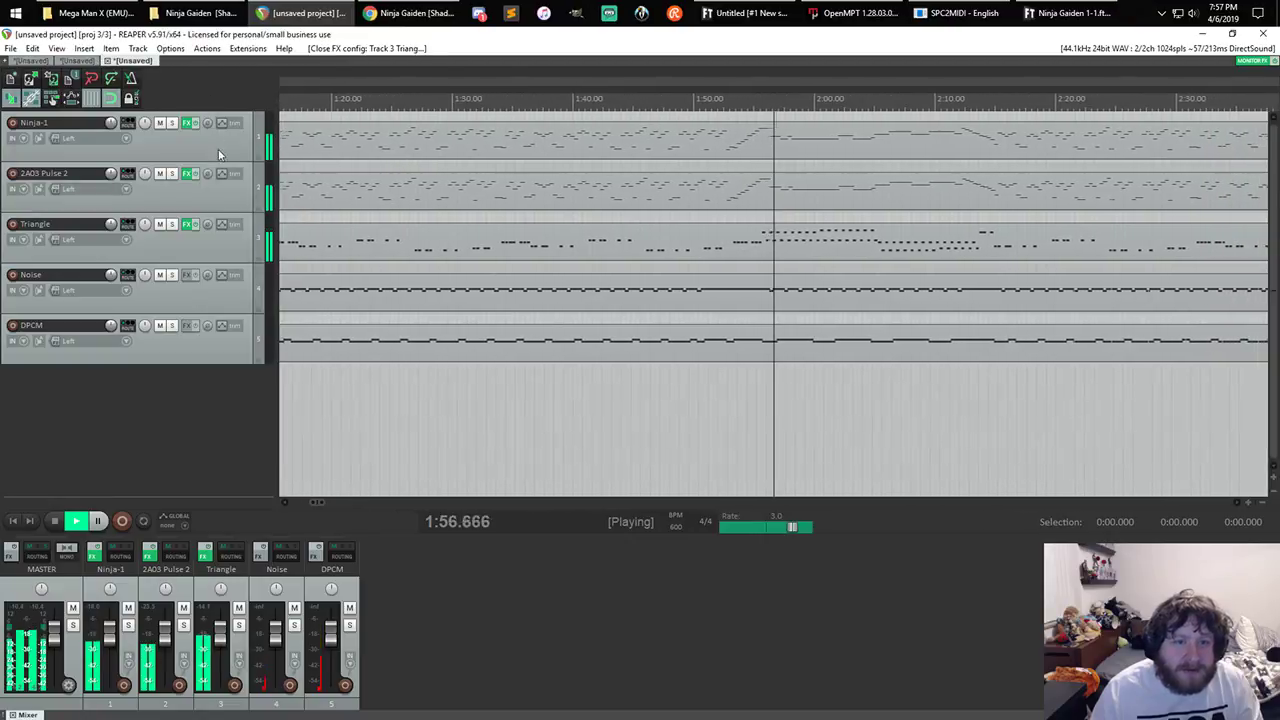
- Add NES VST 1.2 with the Noise waveform to the Noise track, close its windows, and lower that track's volume
click(187, 274)
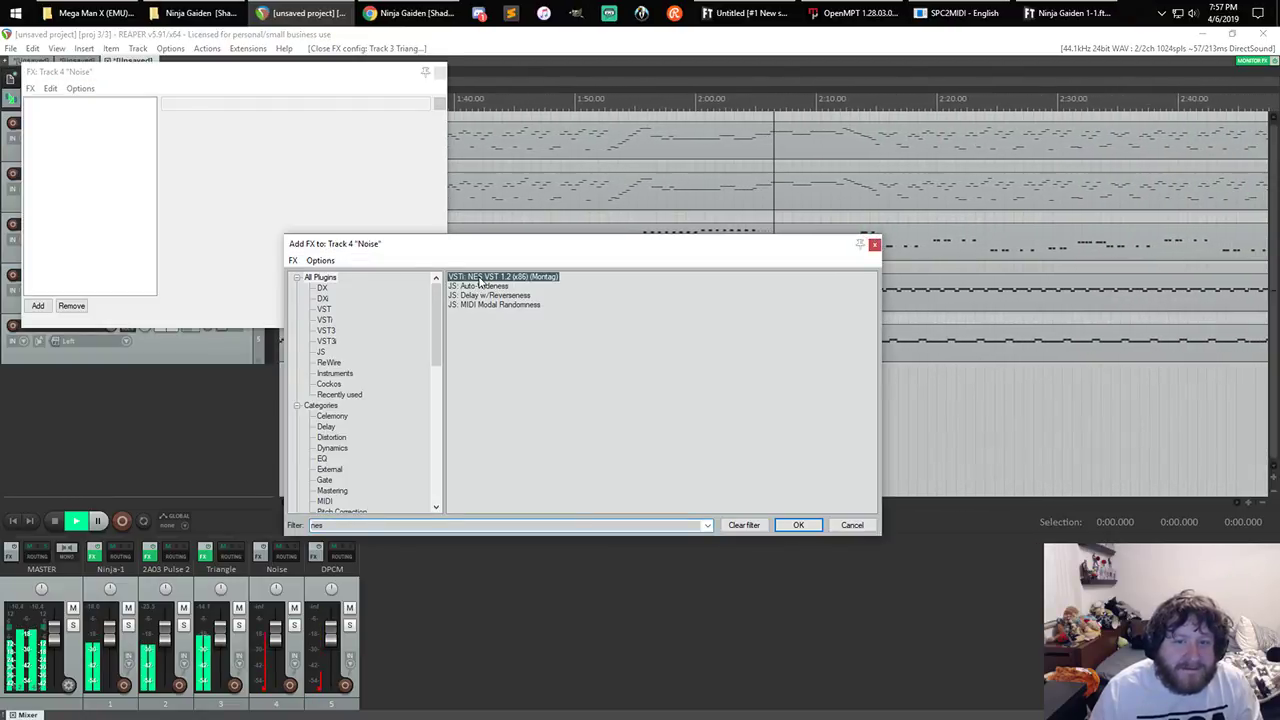
double_click(480, 282)
click(250, 130)
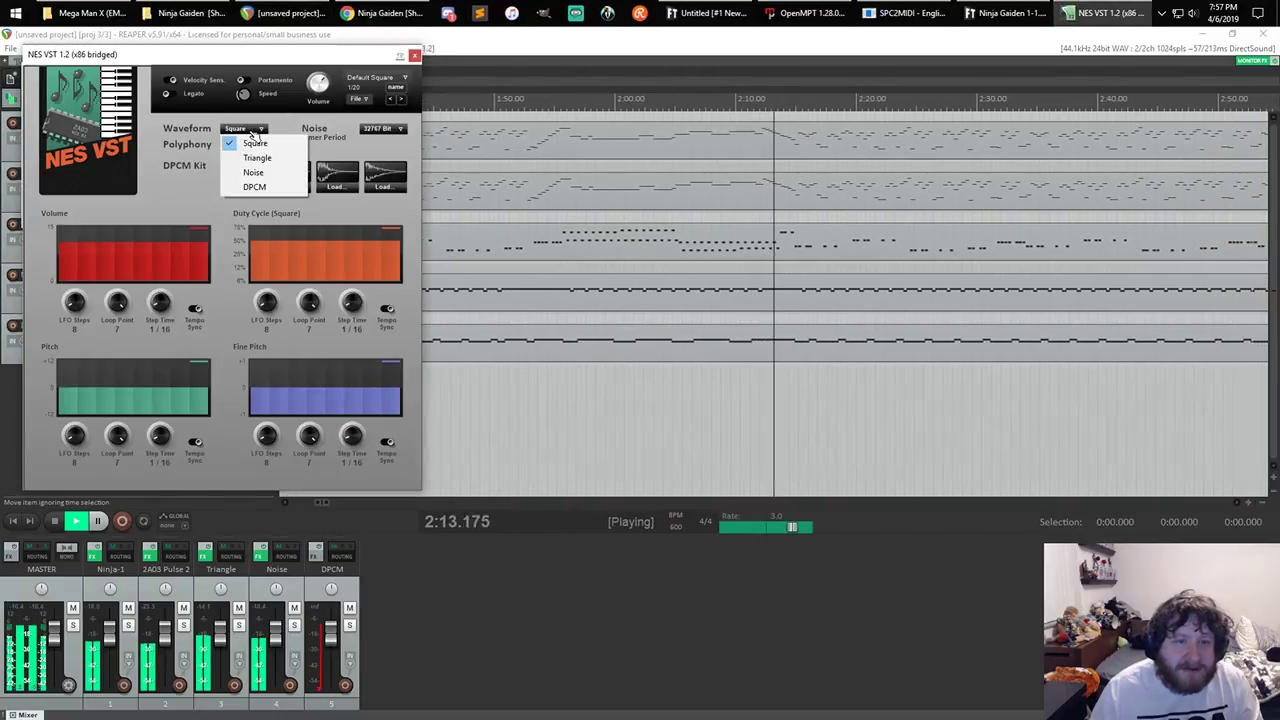
click(245, 171)
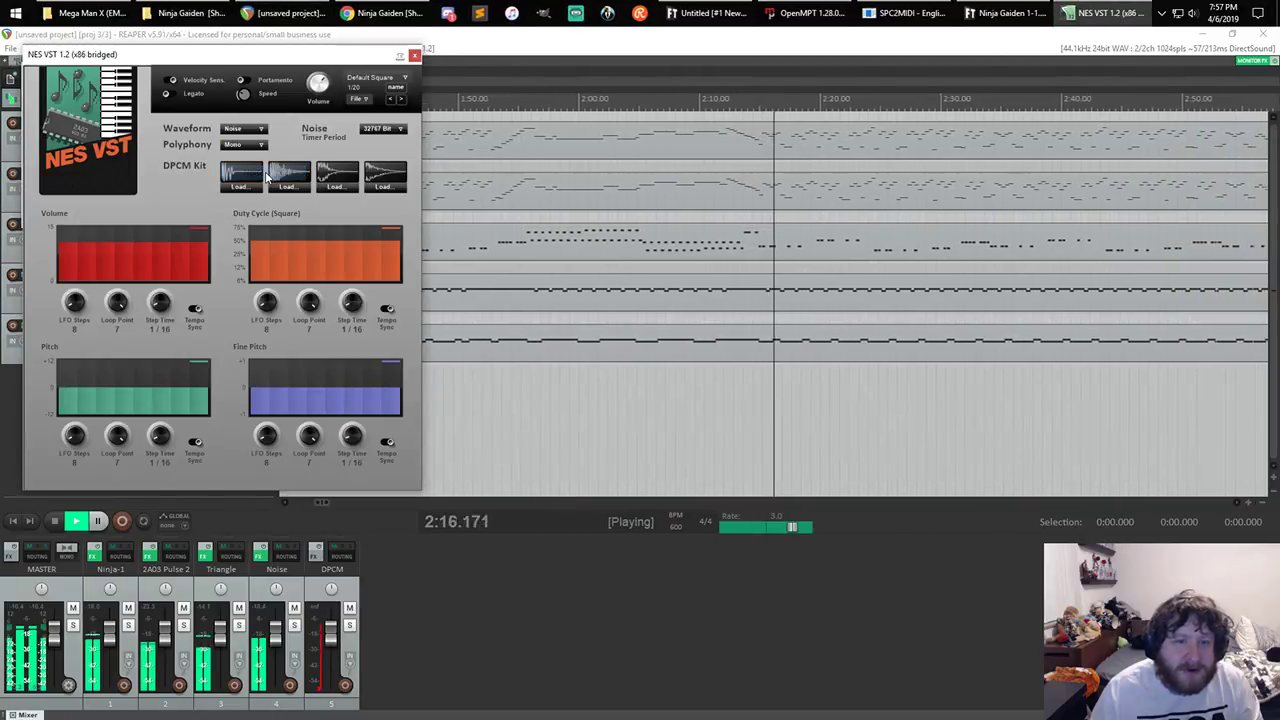
click(414, 55)
click(339, 66)
click(337, 73)
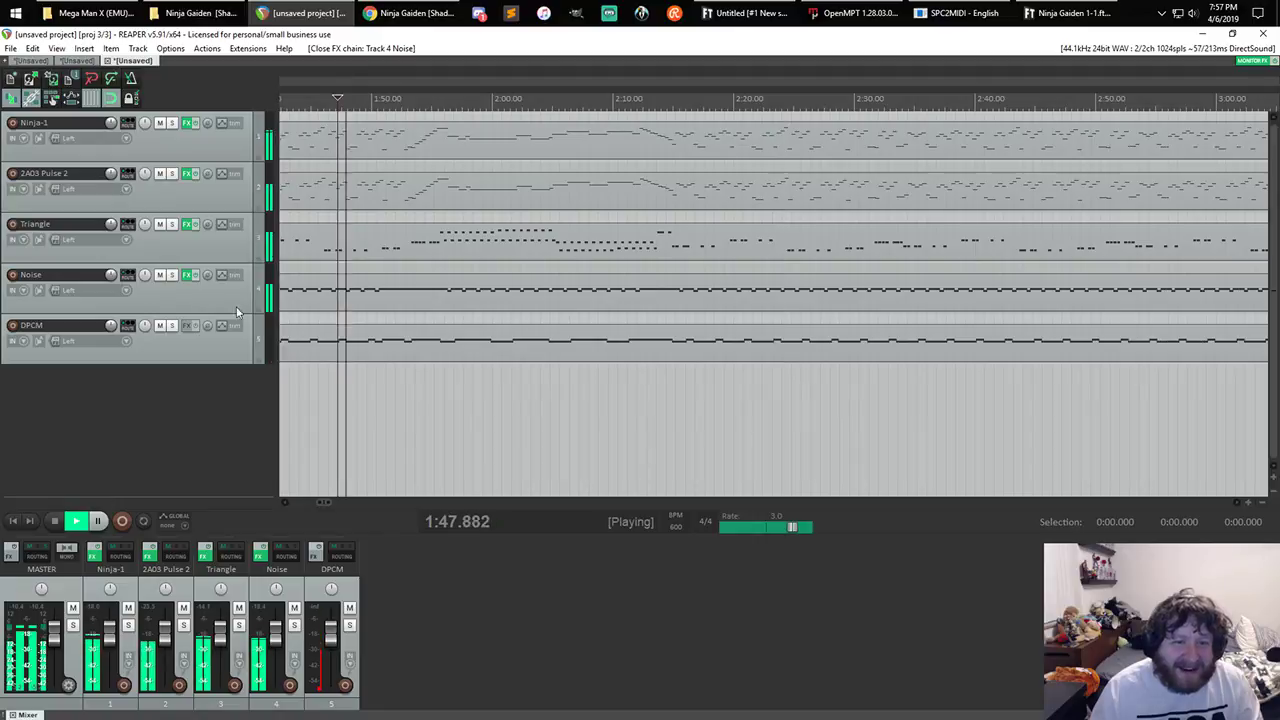
scroll(340, 293, down, 3)
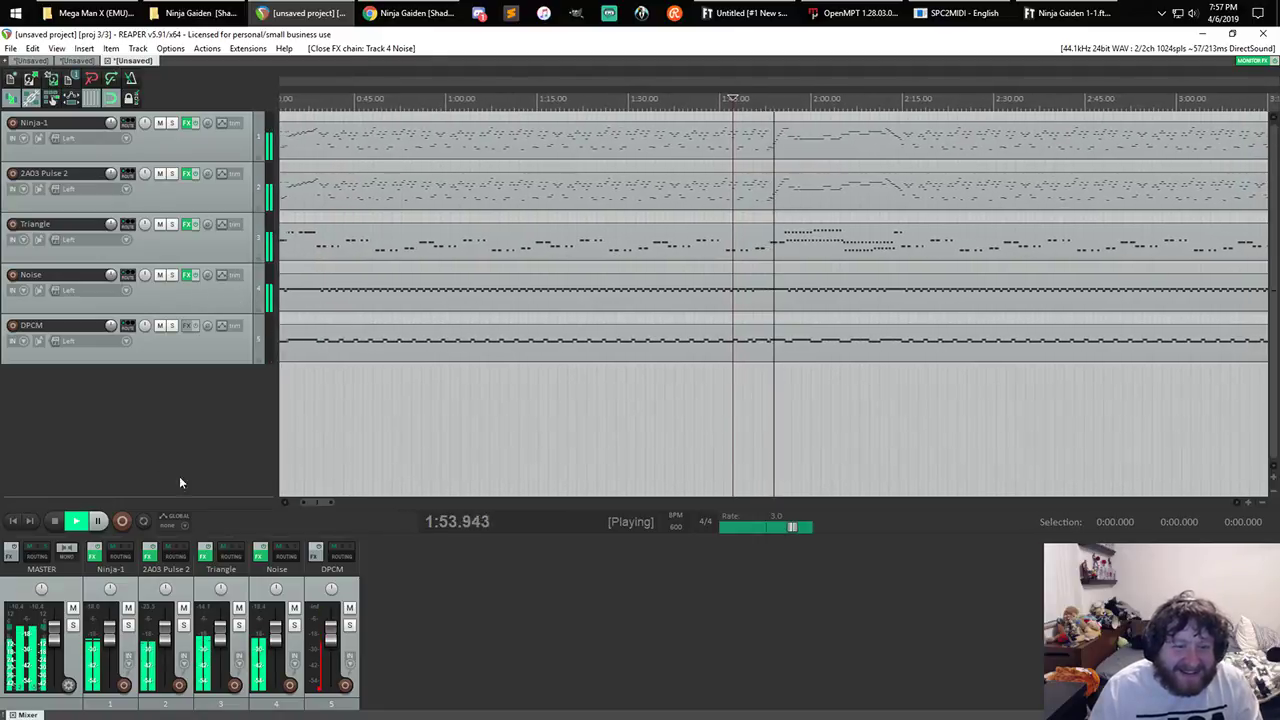
drag(276, 632, 280, 658)
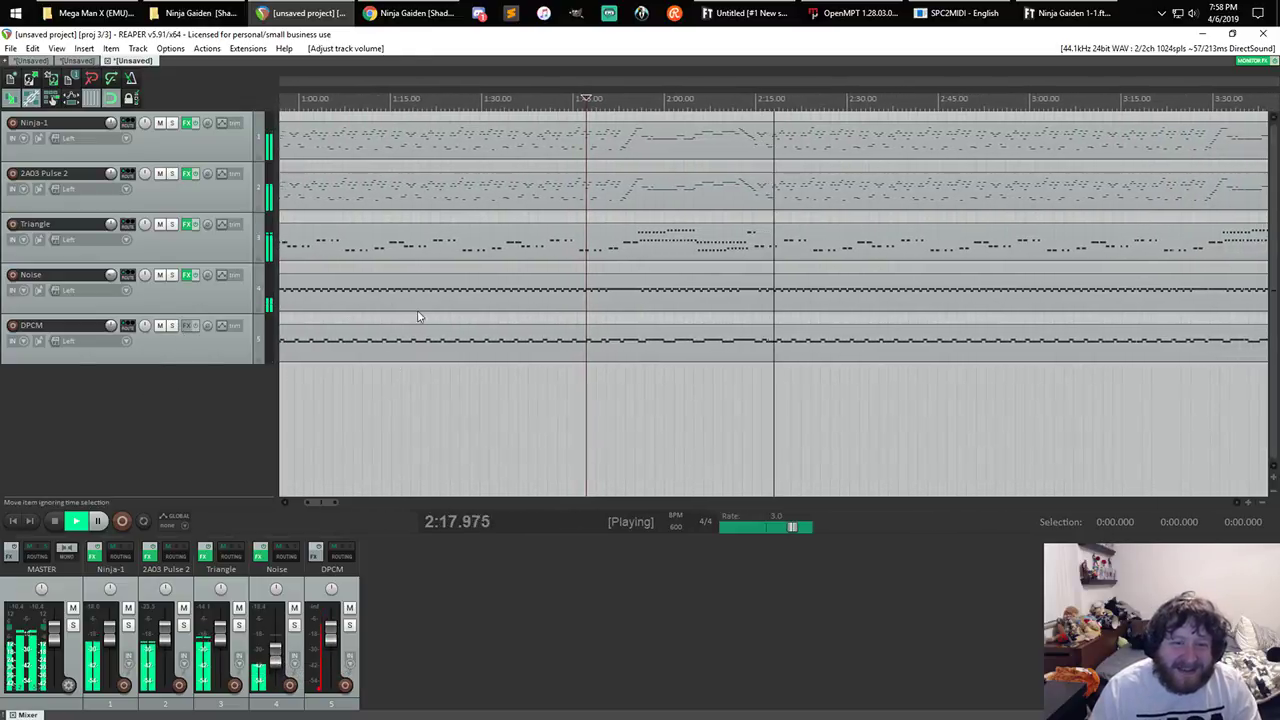
- Add NES VST 1.2 to the DPCM track, try the DPCM waveform, and settle on the Noise waveform
click(193, 325)
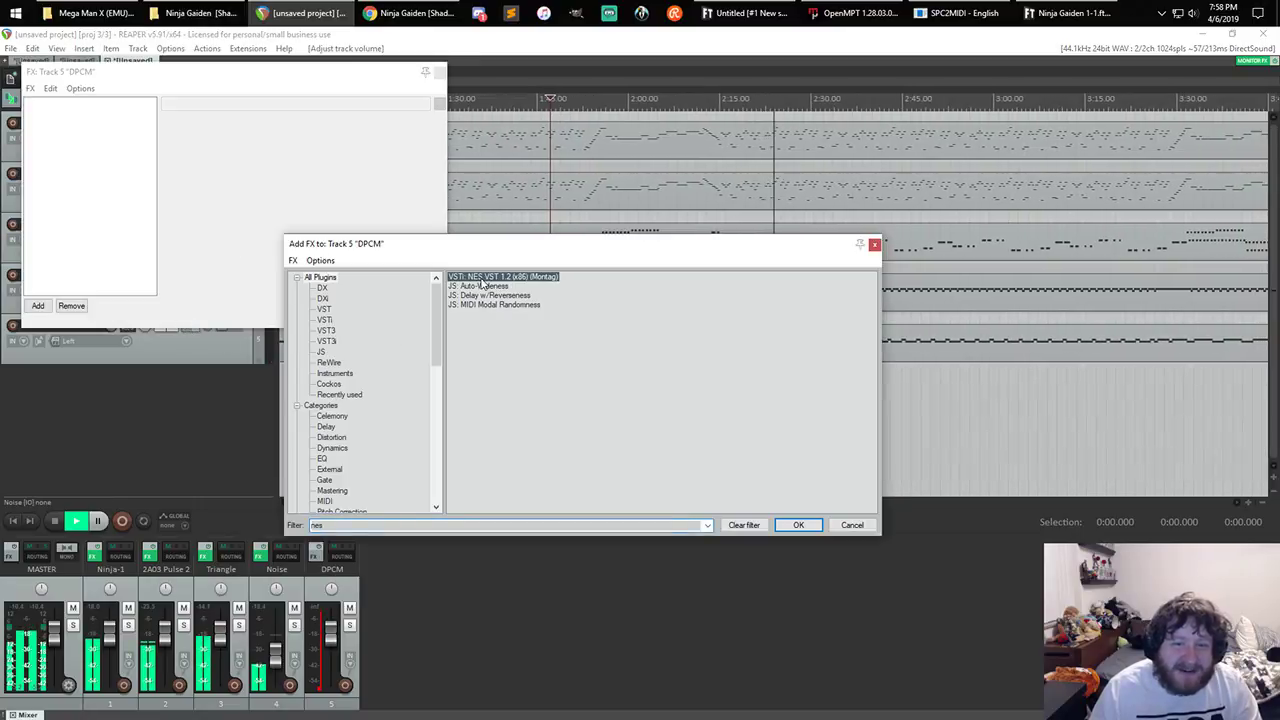
key(Return)
click(244, 129)
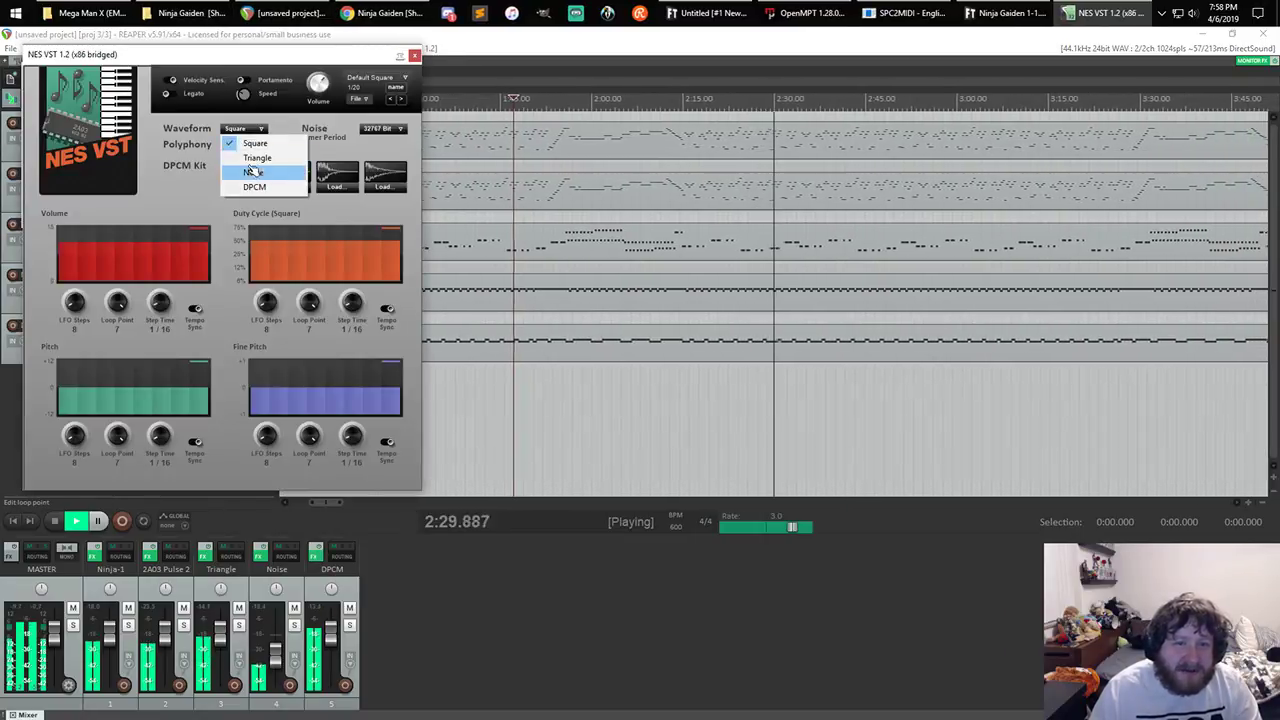
click(255, 188)
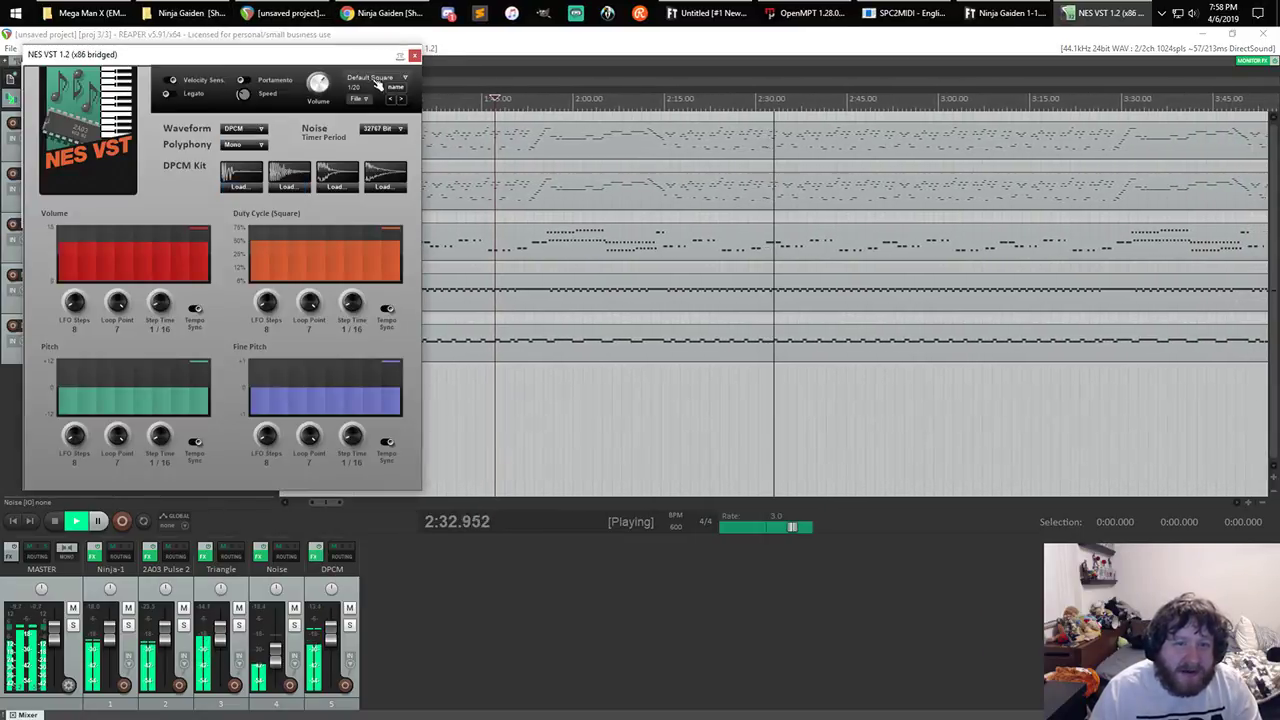
click(244, 129)
click(255, 172)
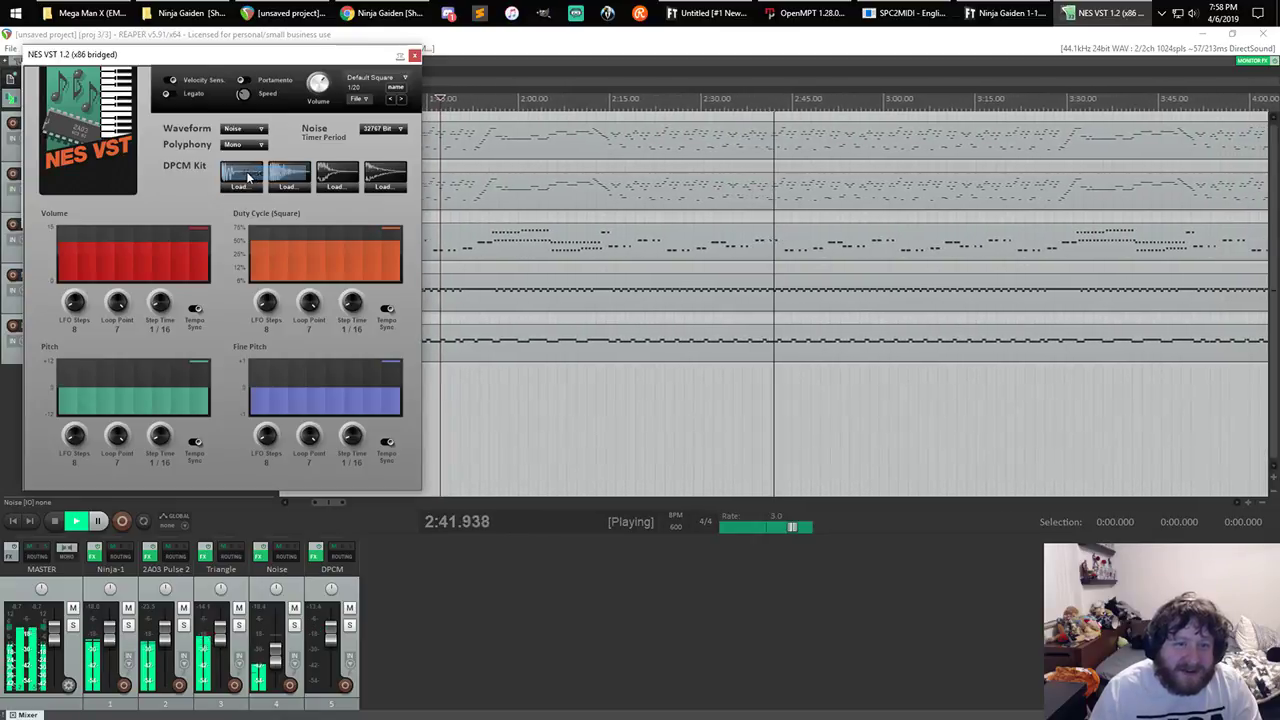
click(415, 56)
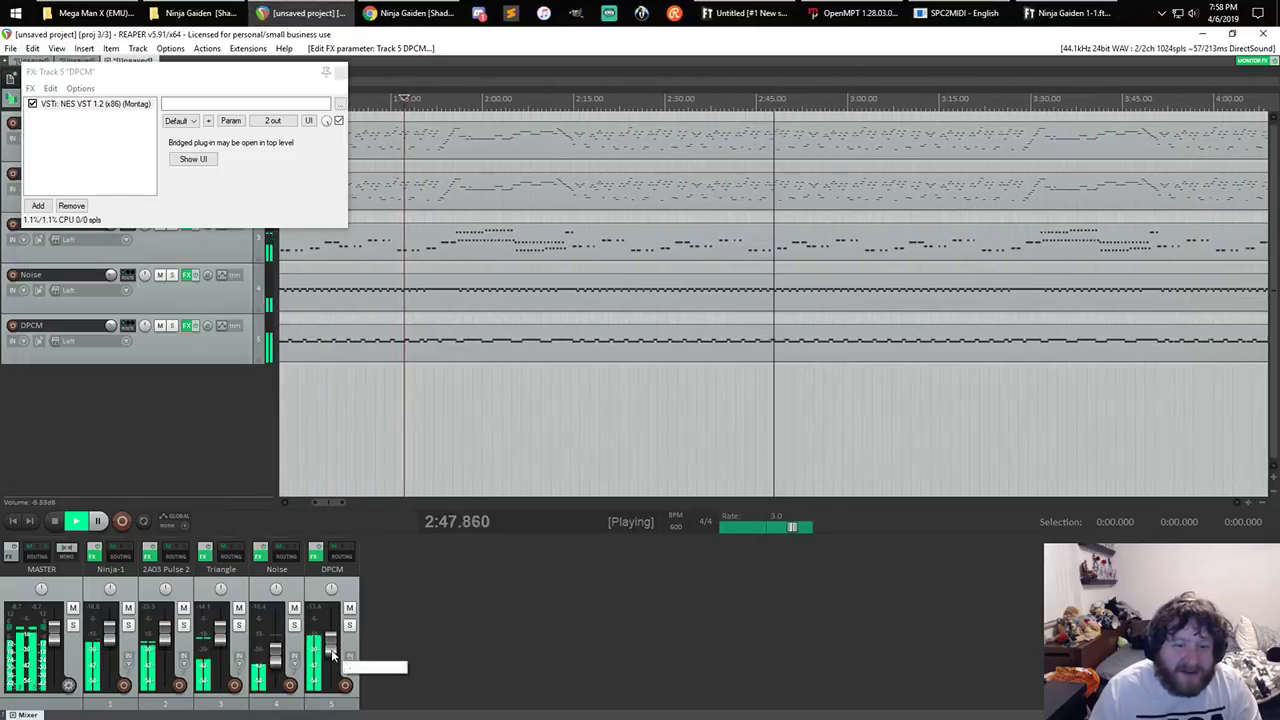
- Lower the DPCM track's volume, close its FX window, and reduce the master volume
drag(276, 661, 276, 657)
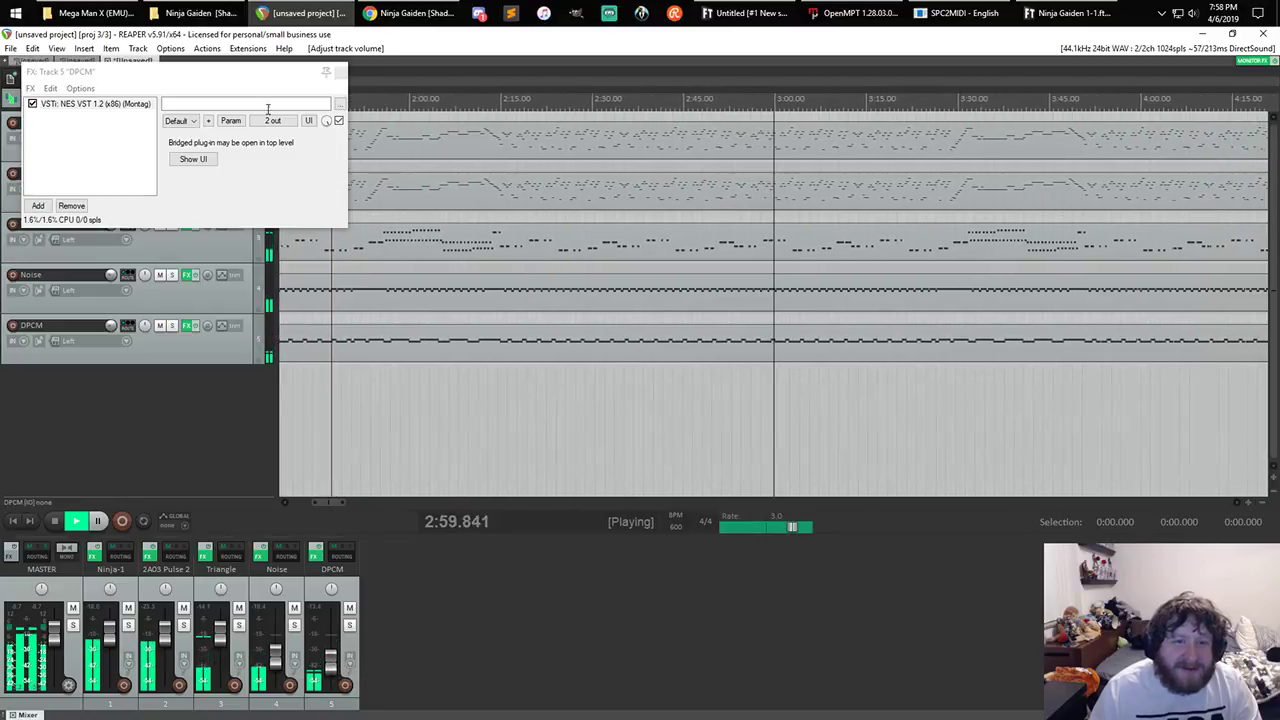
click(341, 74)
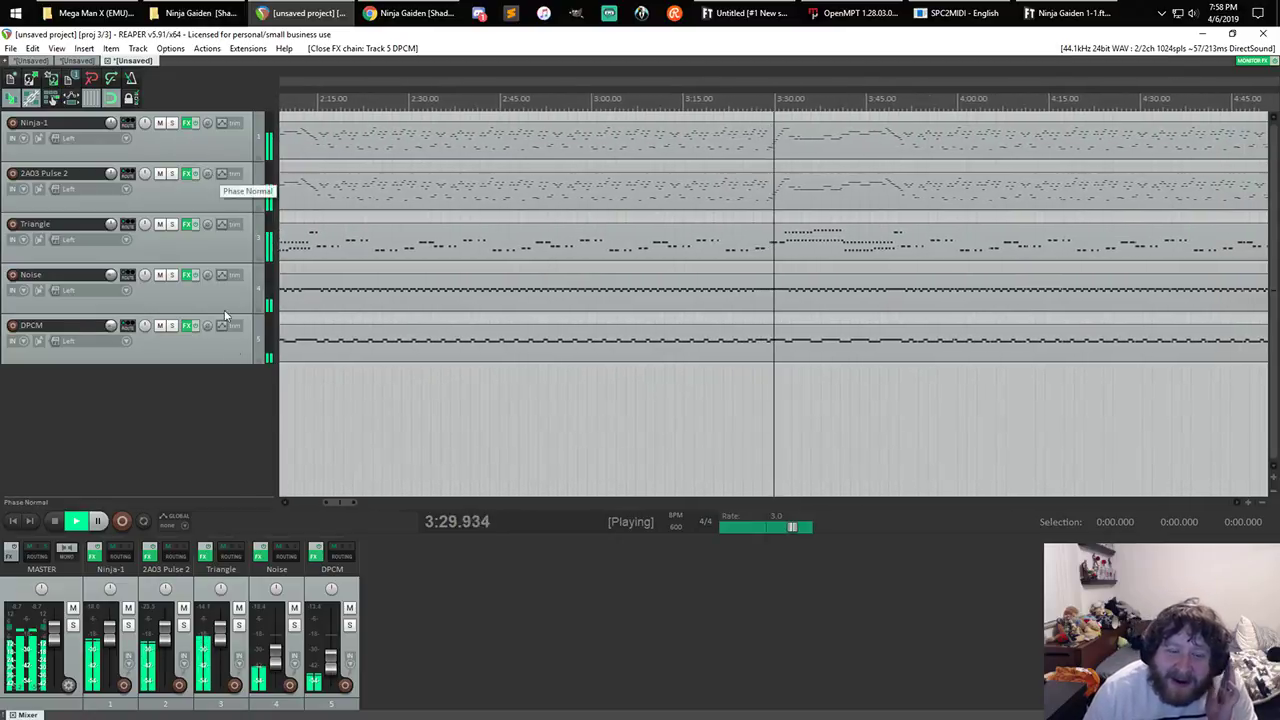
drag(54, 625, 55, 650)
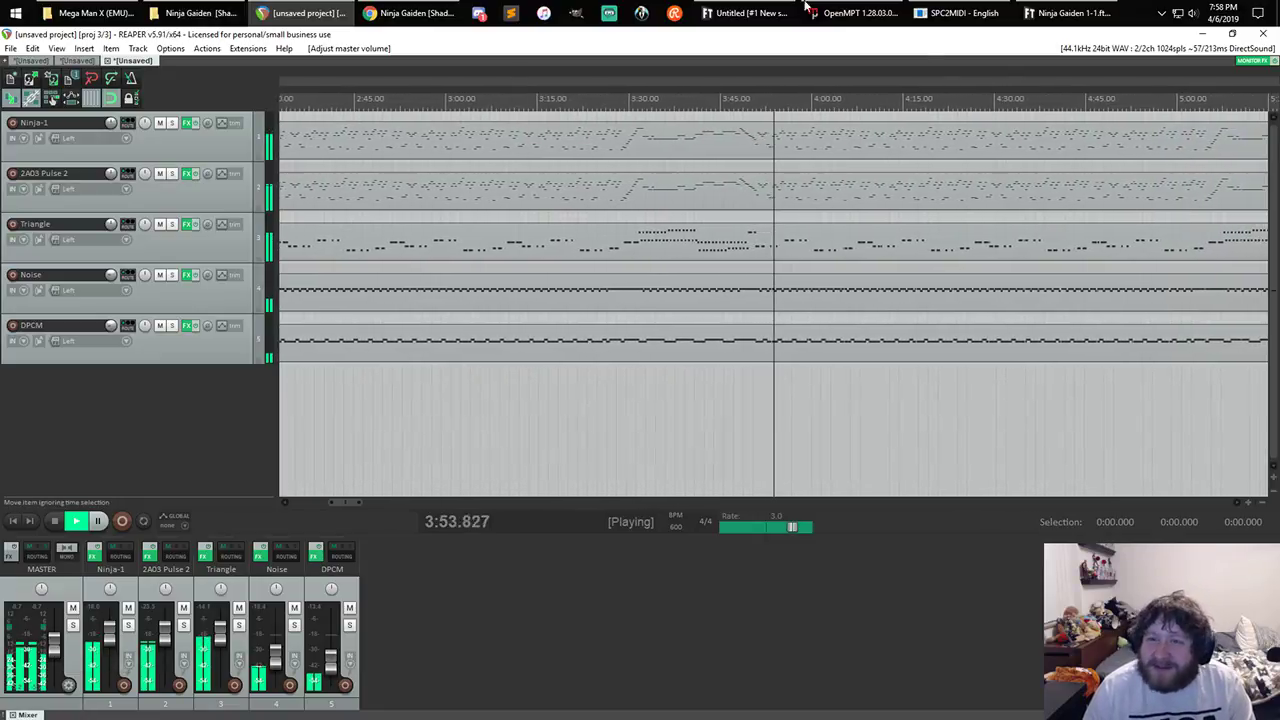
- Check the DPCM channel pattern in FamiTracker and pause playback in REAPER
click(1068, 13)
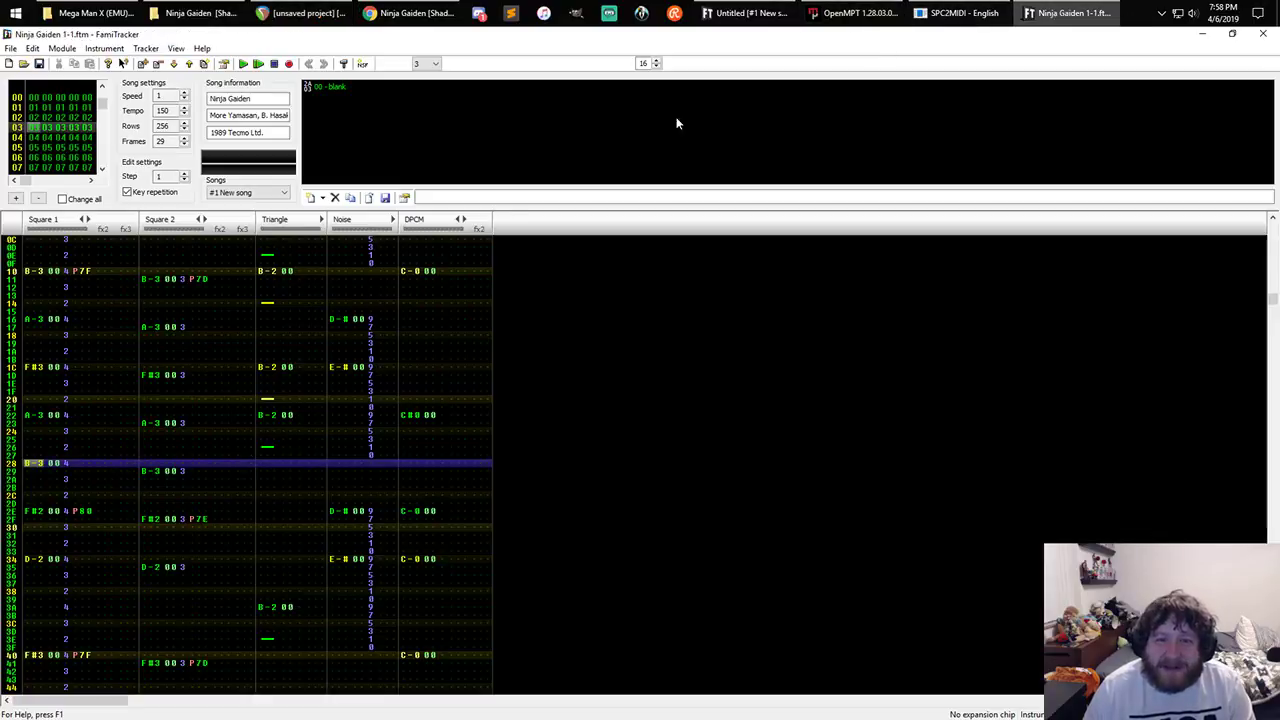
scroll(216, 385, down, 3)
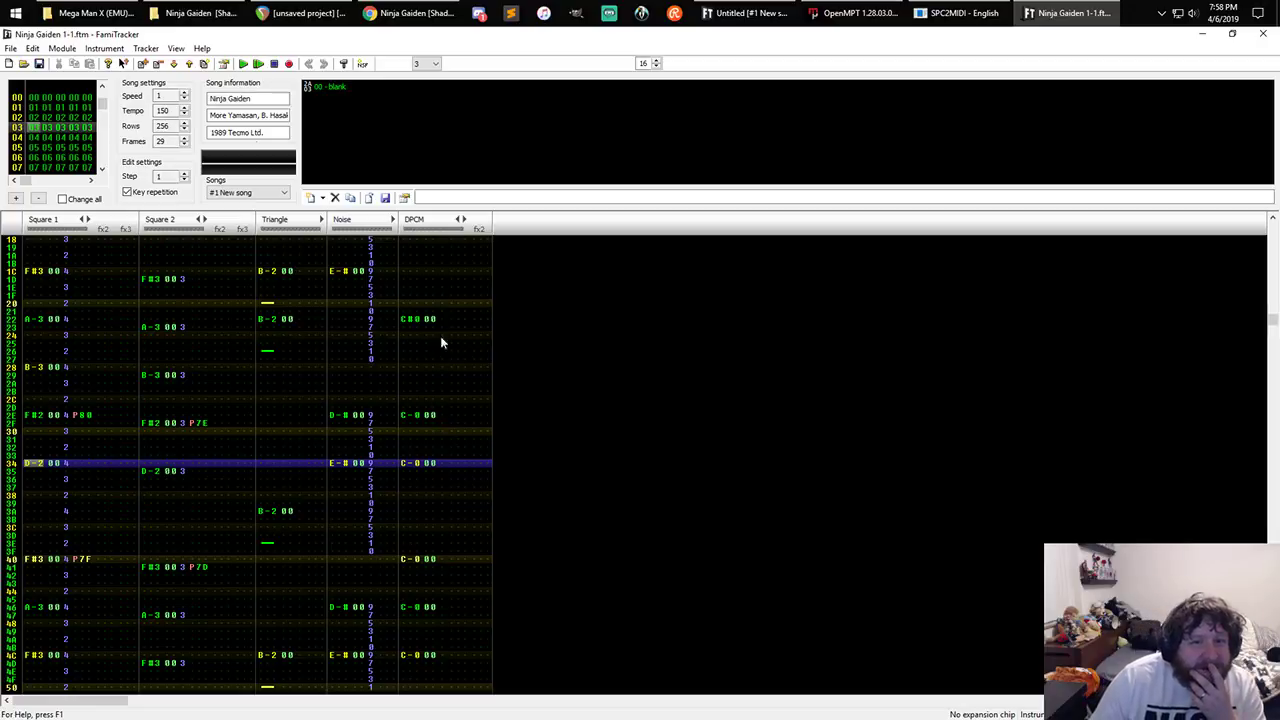
click(300, 13)
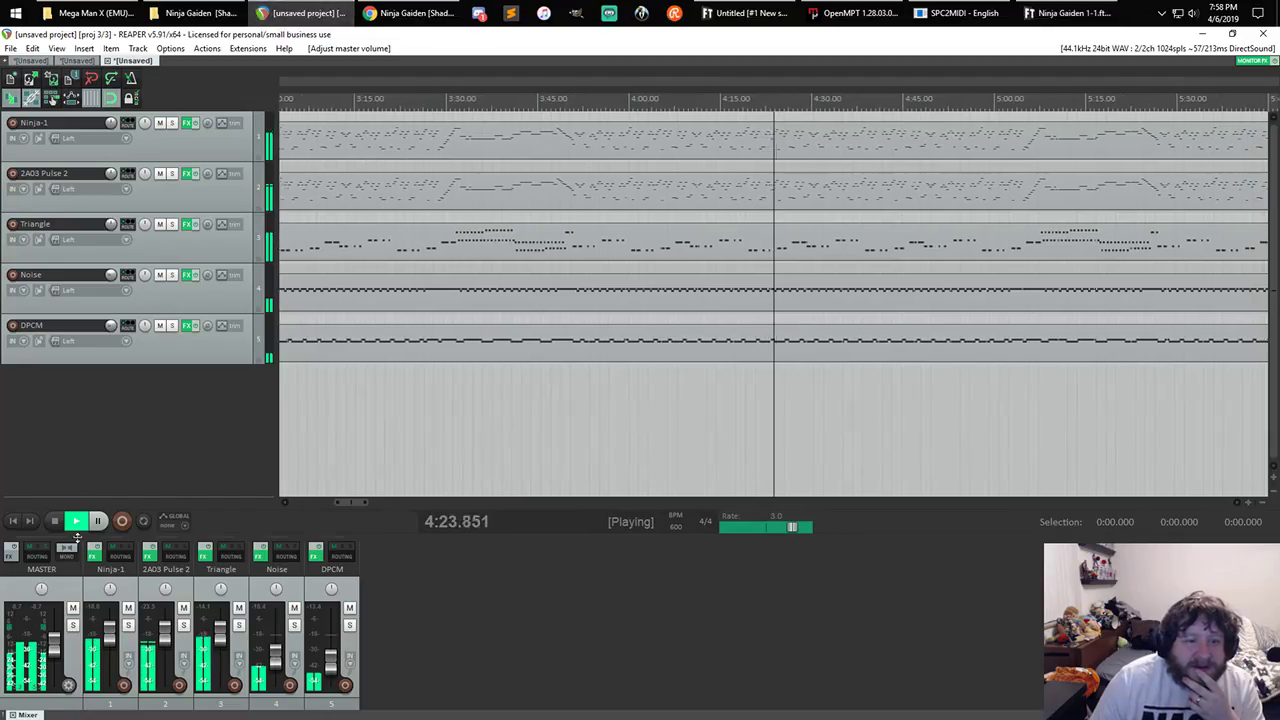
click(97, 521)
- Switch to FamiTracker and listen to the DPCM channel solo, adding the Noise channel, before stopping playback
click(1047, 8)
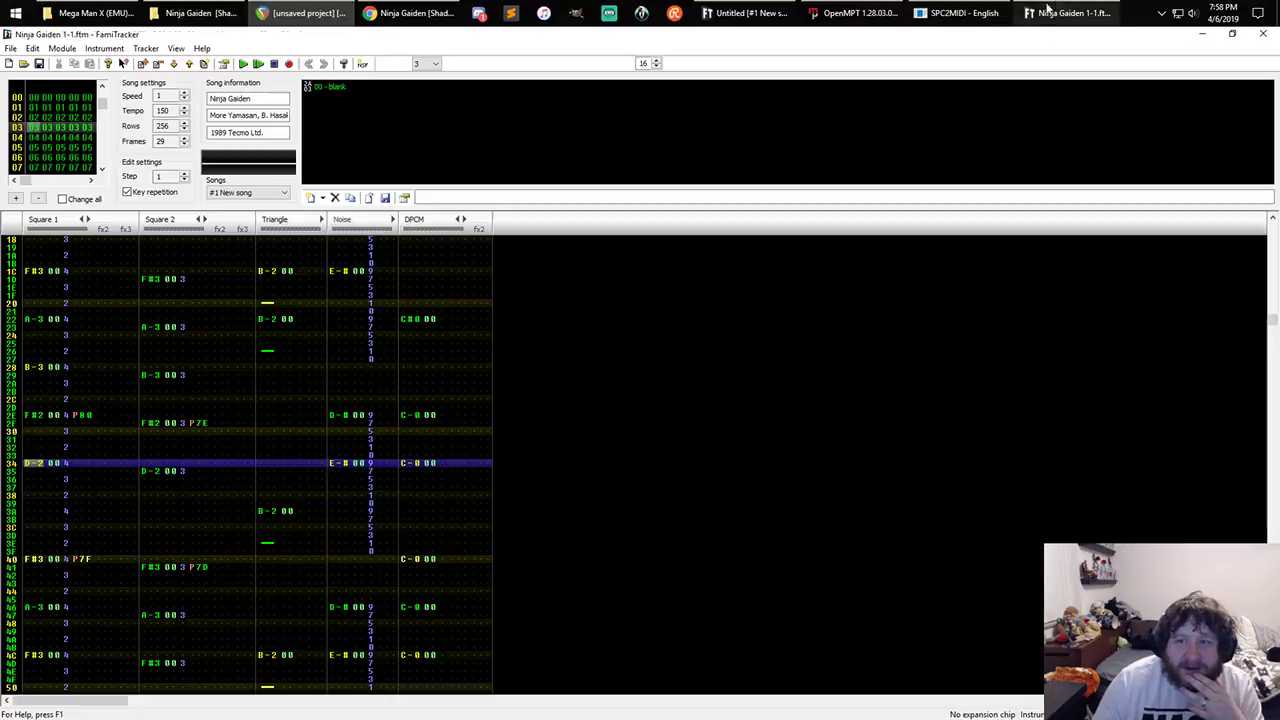
click(259, 64)
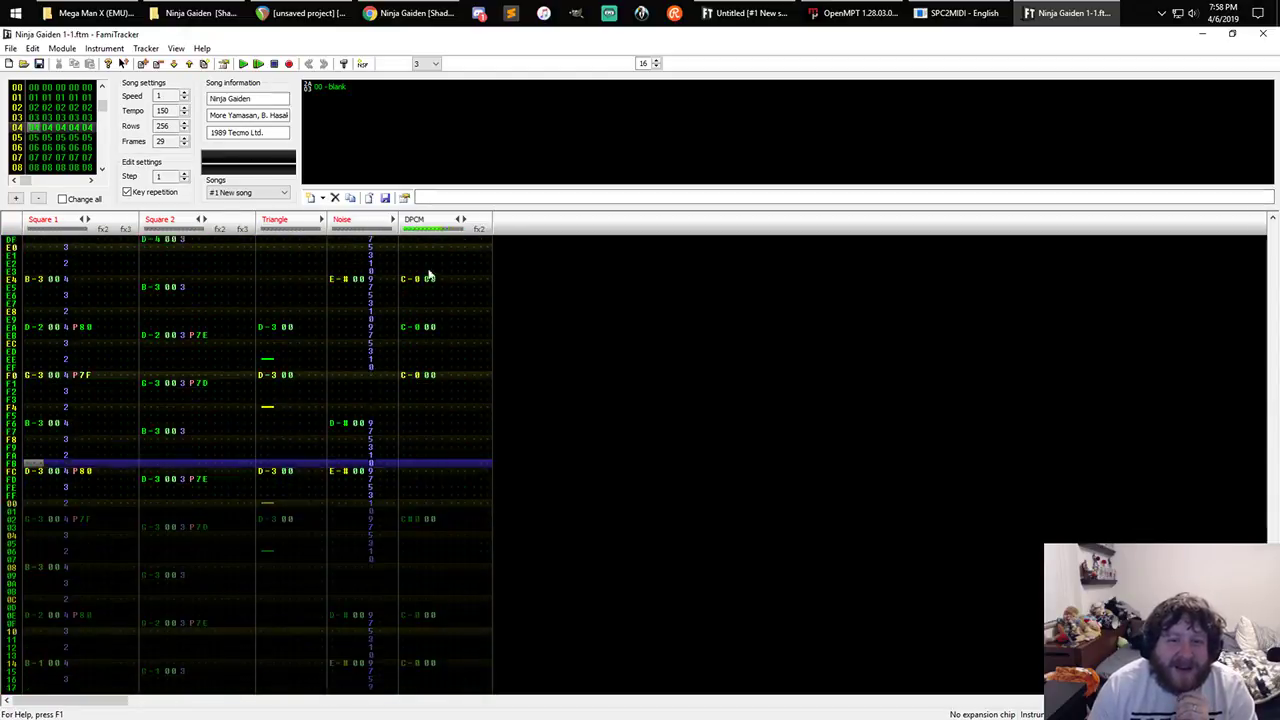
right_click(434, 219)
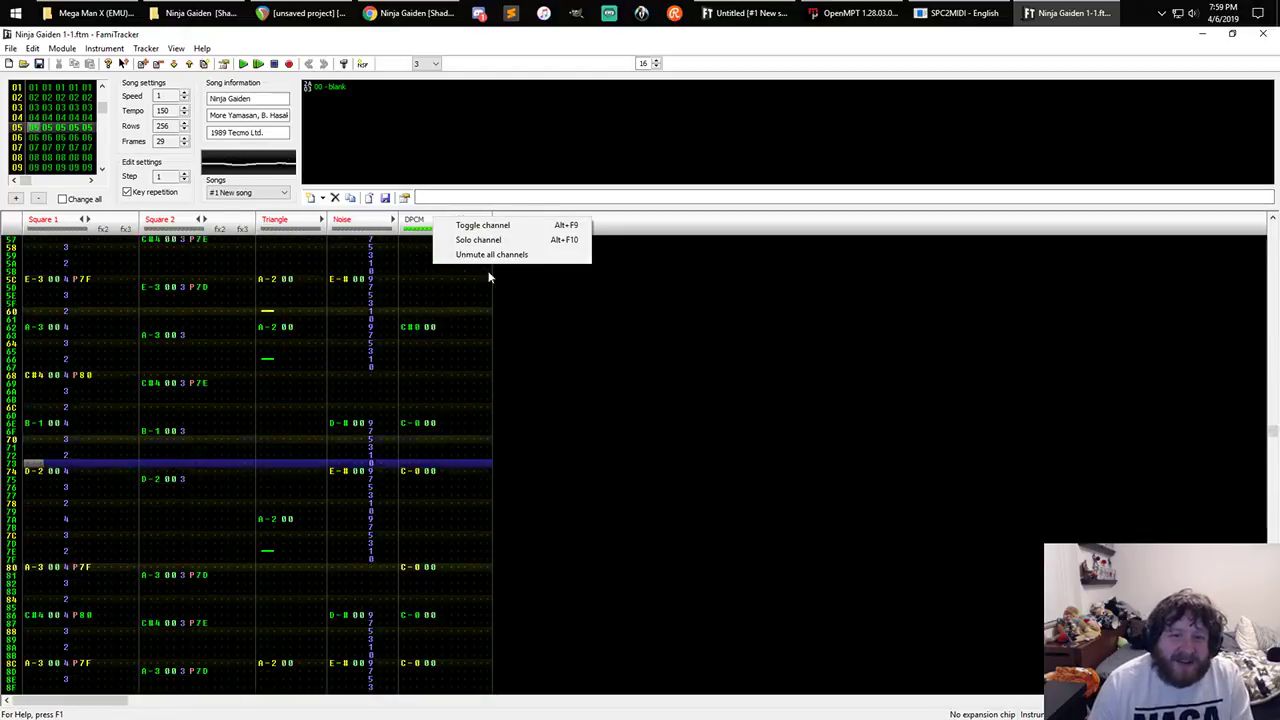
click(634, 228)
click(349, 228)
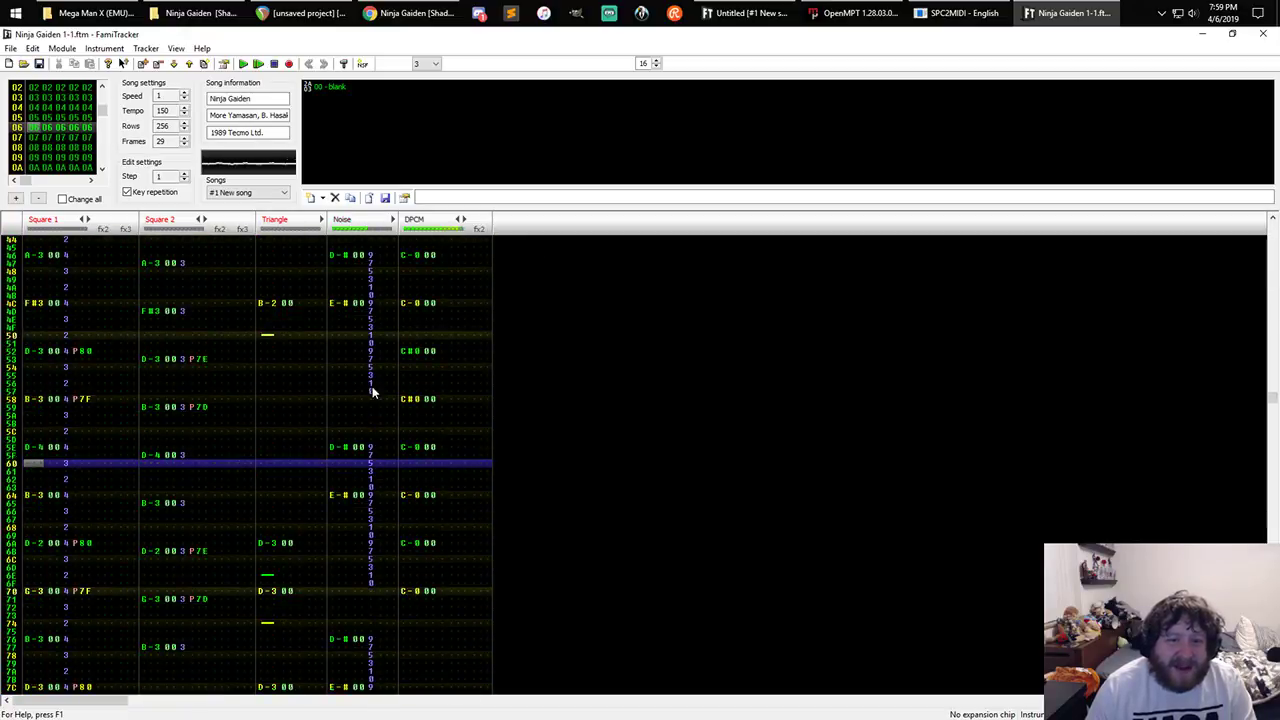
click(275, 65)
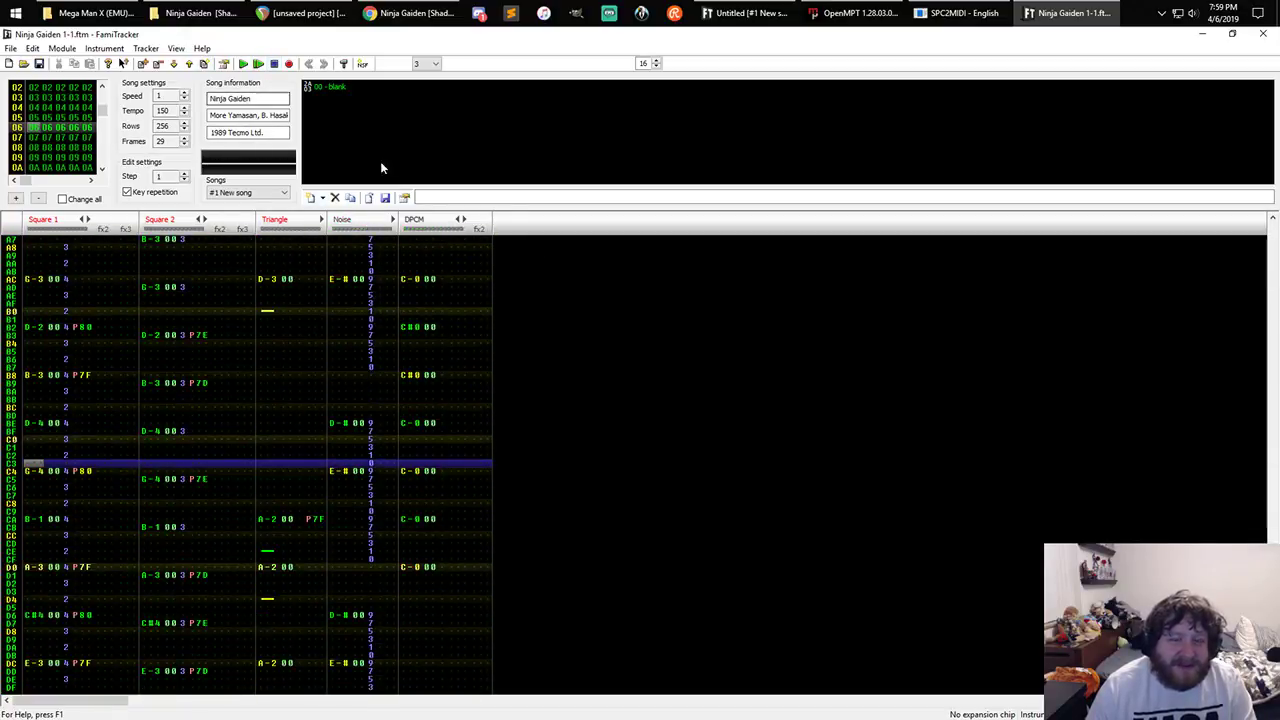
- Switch to REAPER, open the Noise track's MIDI item in the MIDI editor, and examine its notes up close
click(303, 13)
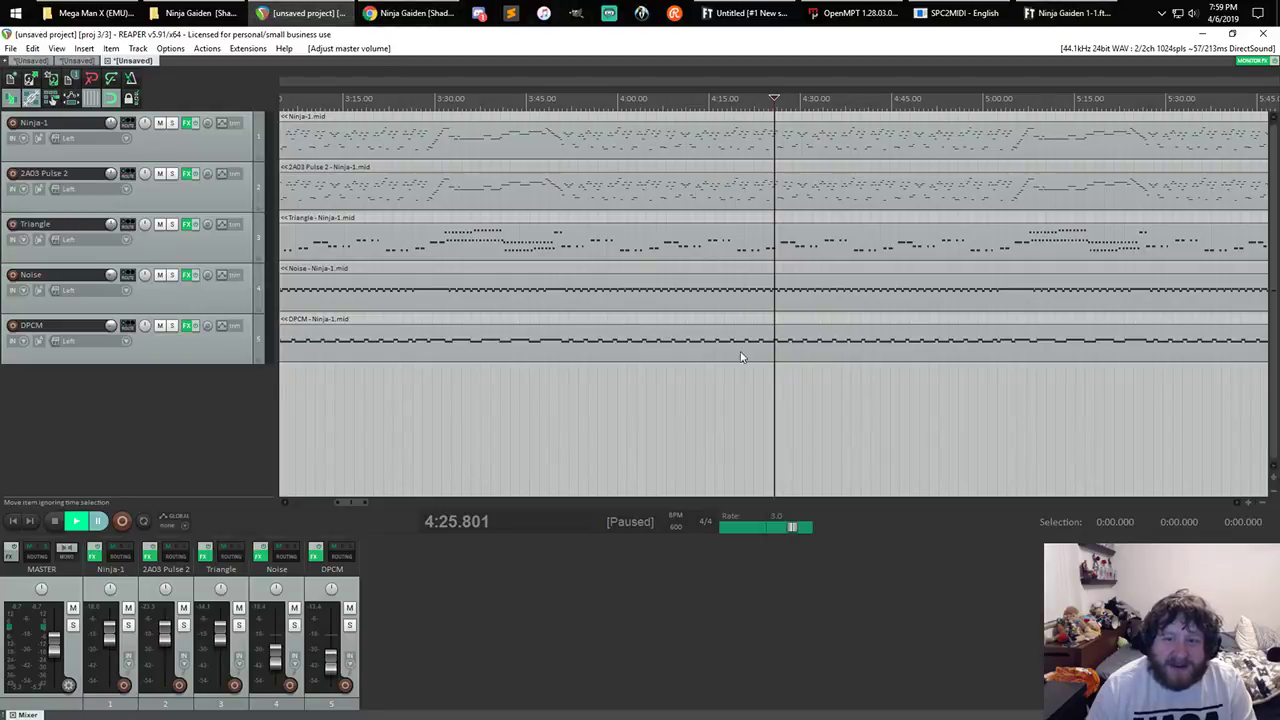
click(773, 297)
double_click(775, 297)
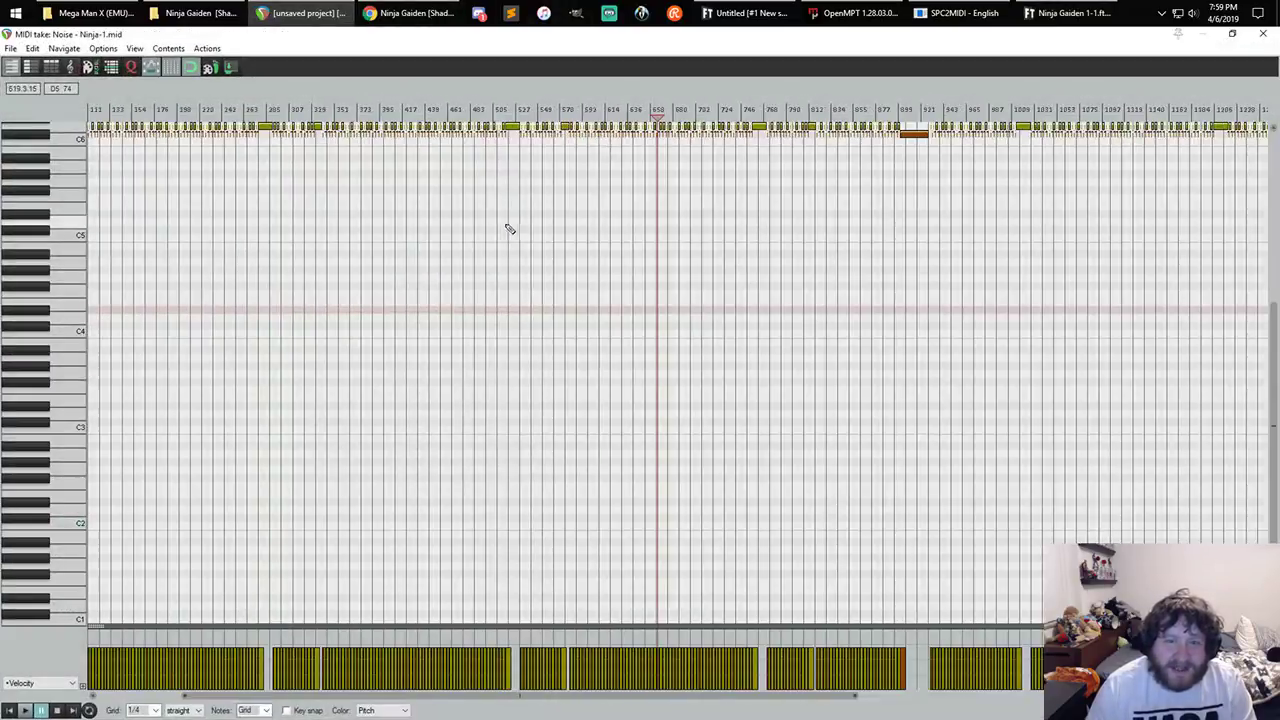
scroll(53, 253, right, 5)
scroll(56, 230, up, 5)
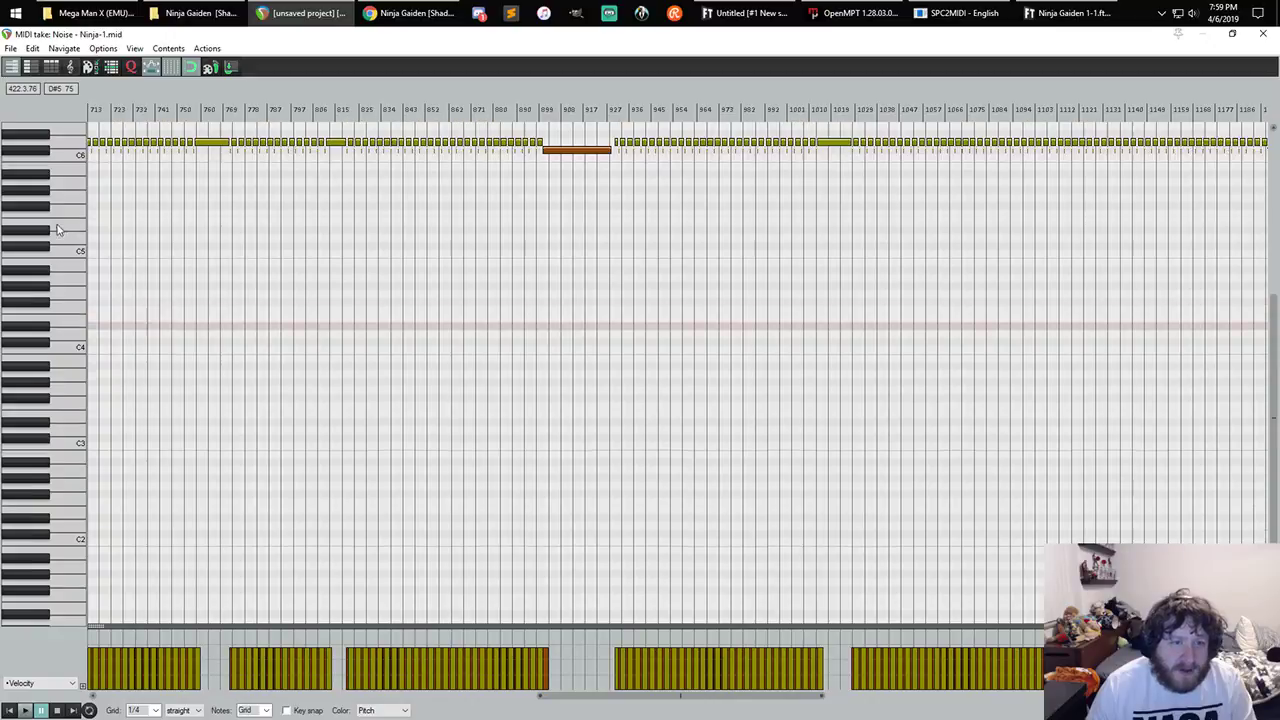
scroll(512, 148, up, 4)
scroll(526, 227, up, 3)
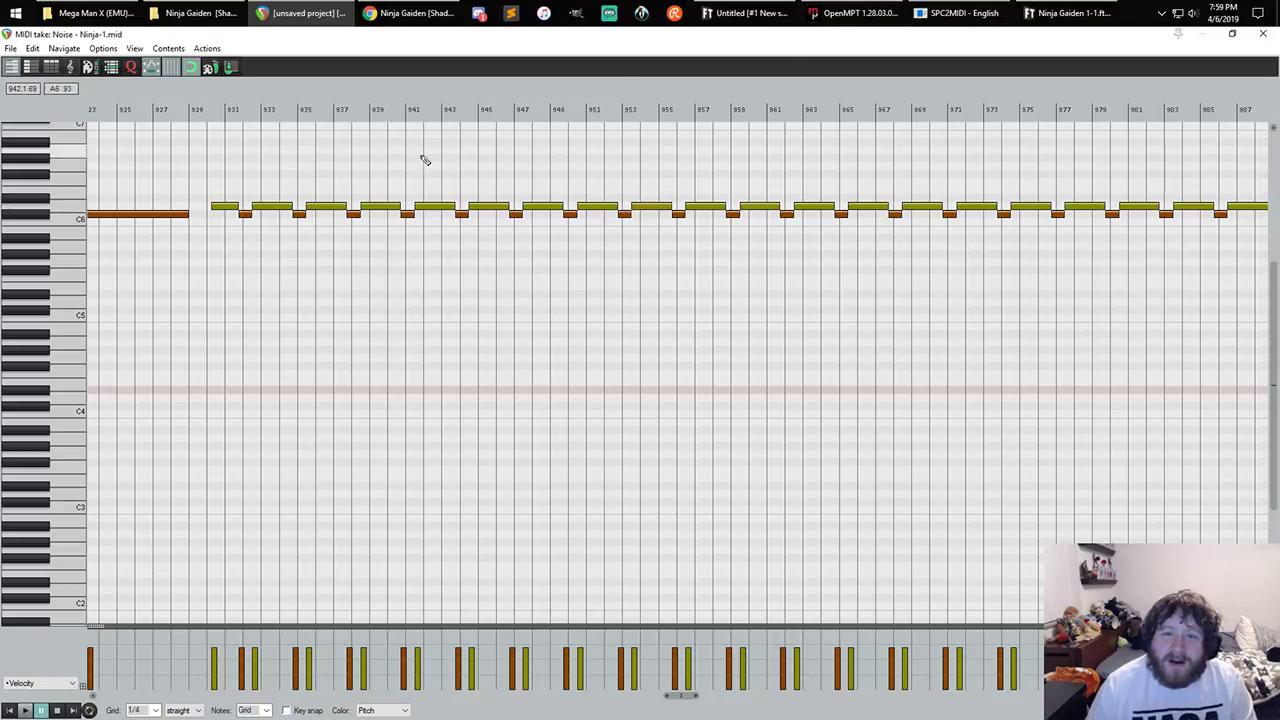
- Examine the Noise channel's volume column around rows A6 to B7 in FamiTracker and return to REAPER's MIDI editor
click(1068, 13)
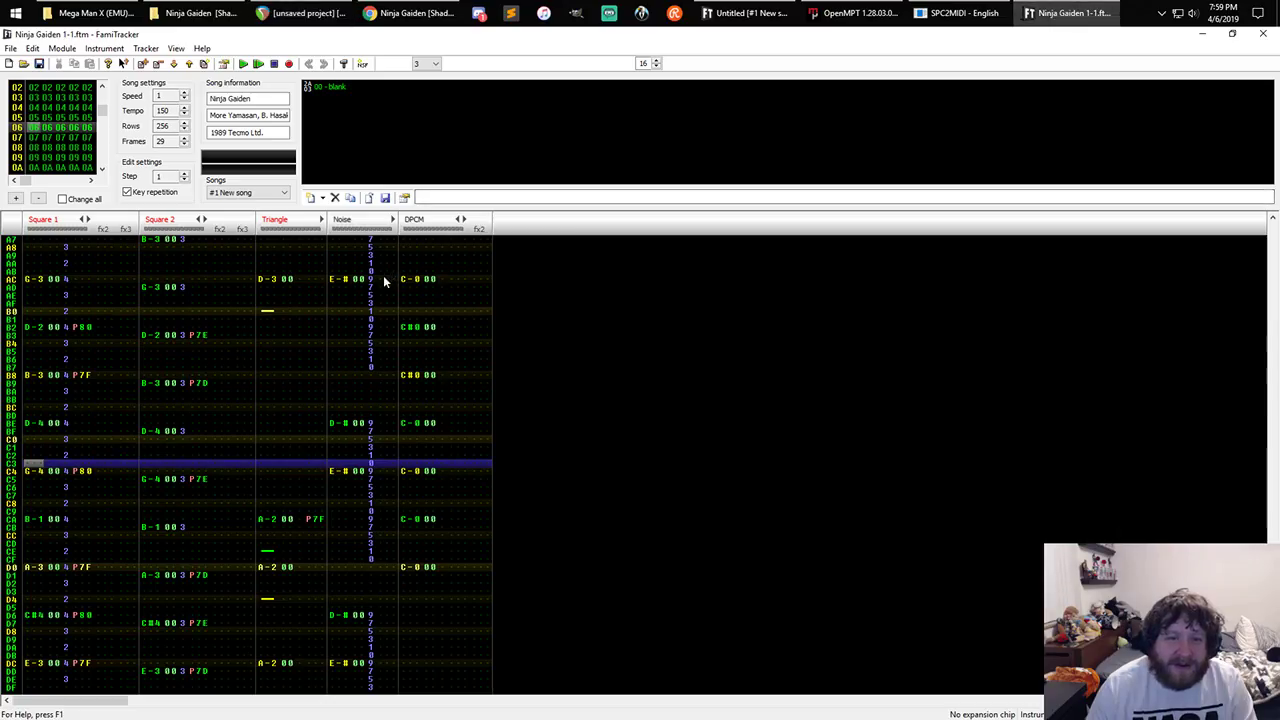
click(377, 359)
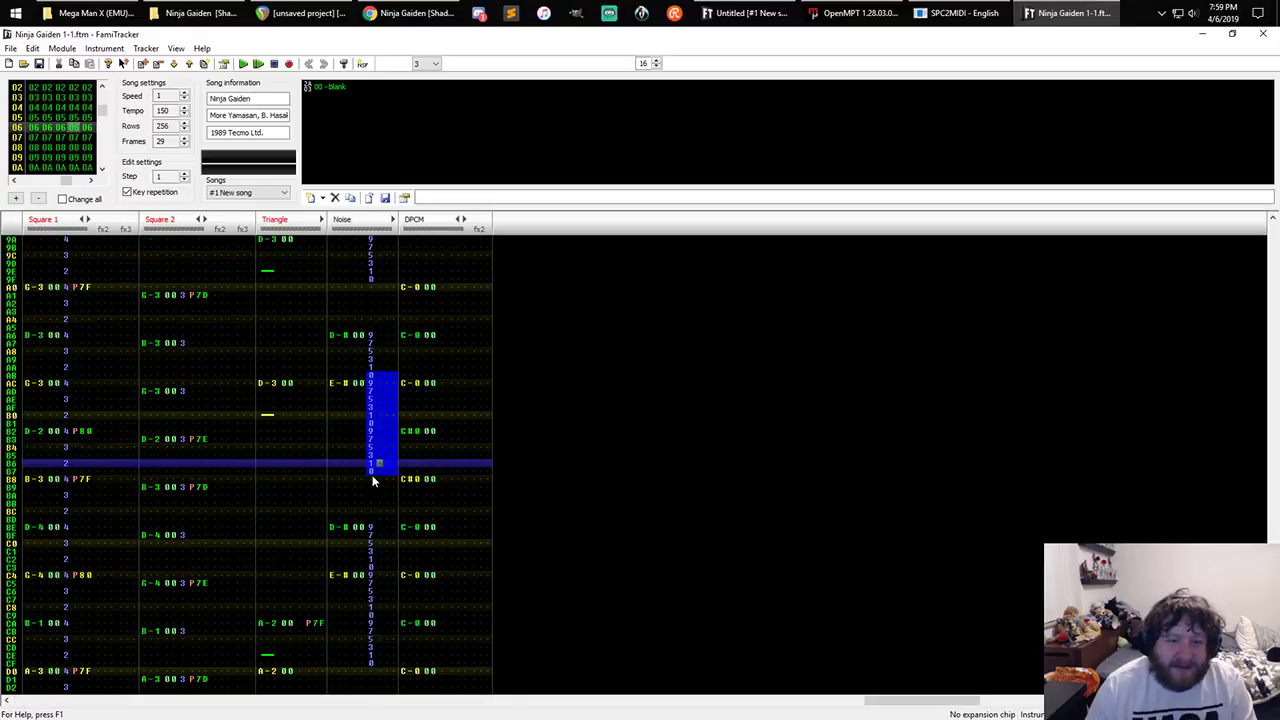
click(372, 338)
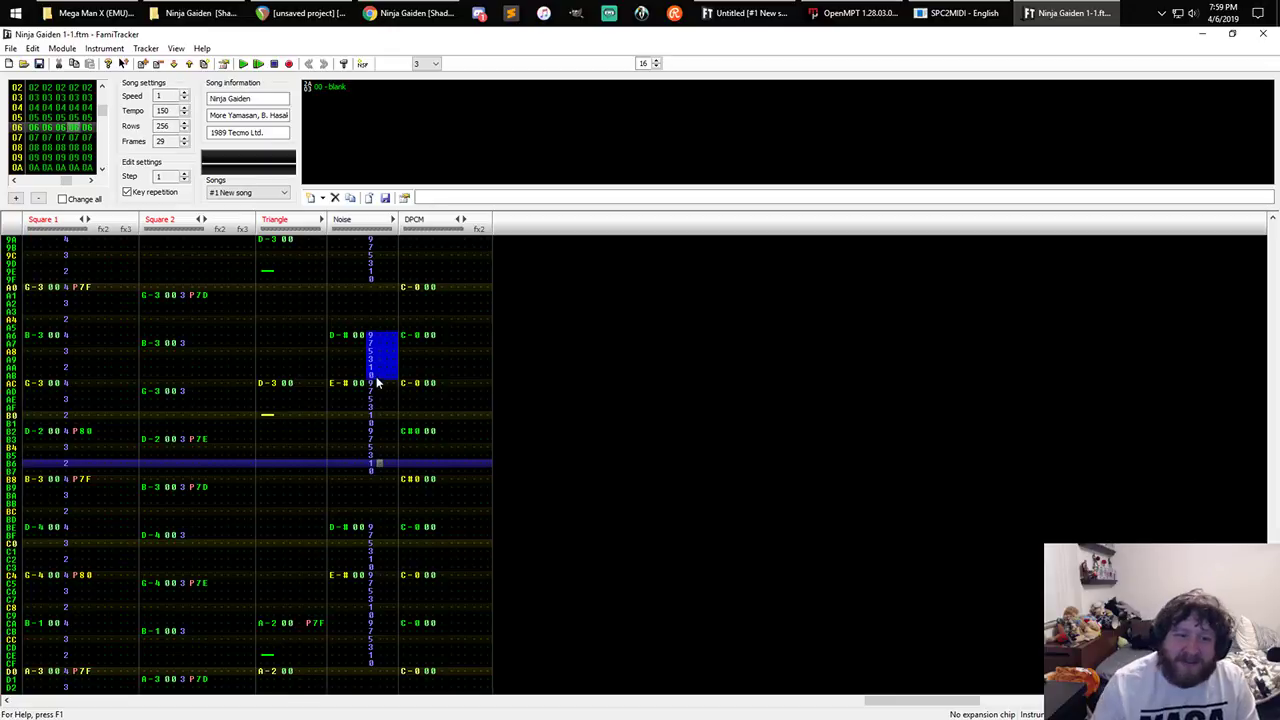
click(300, 13)
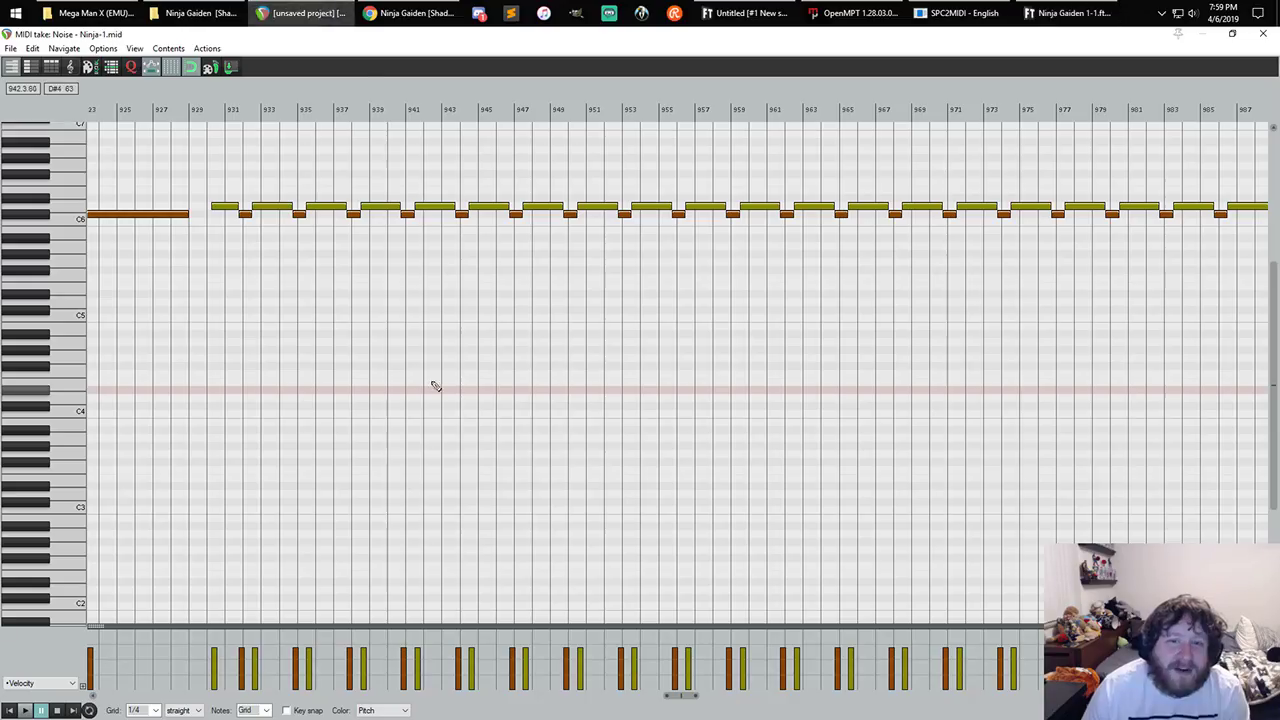
- Close the MIDI editor and remove the NES VST instrument from the Noise track's FX chain
click(1265, 36)
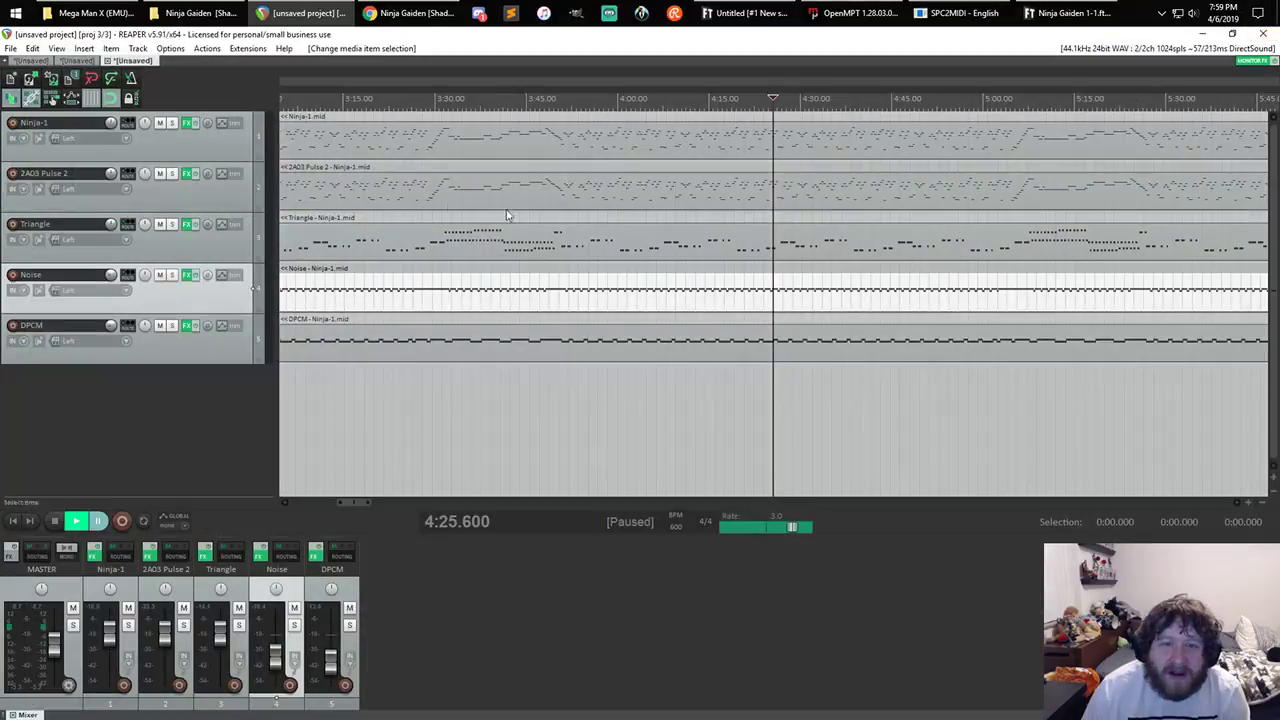
click(186, 275)
click(415, 55)
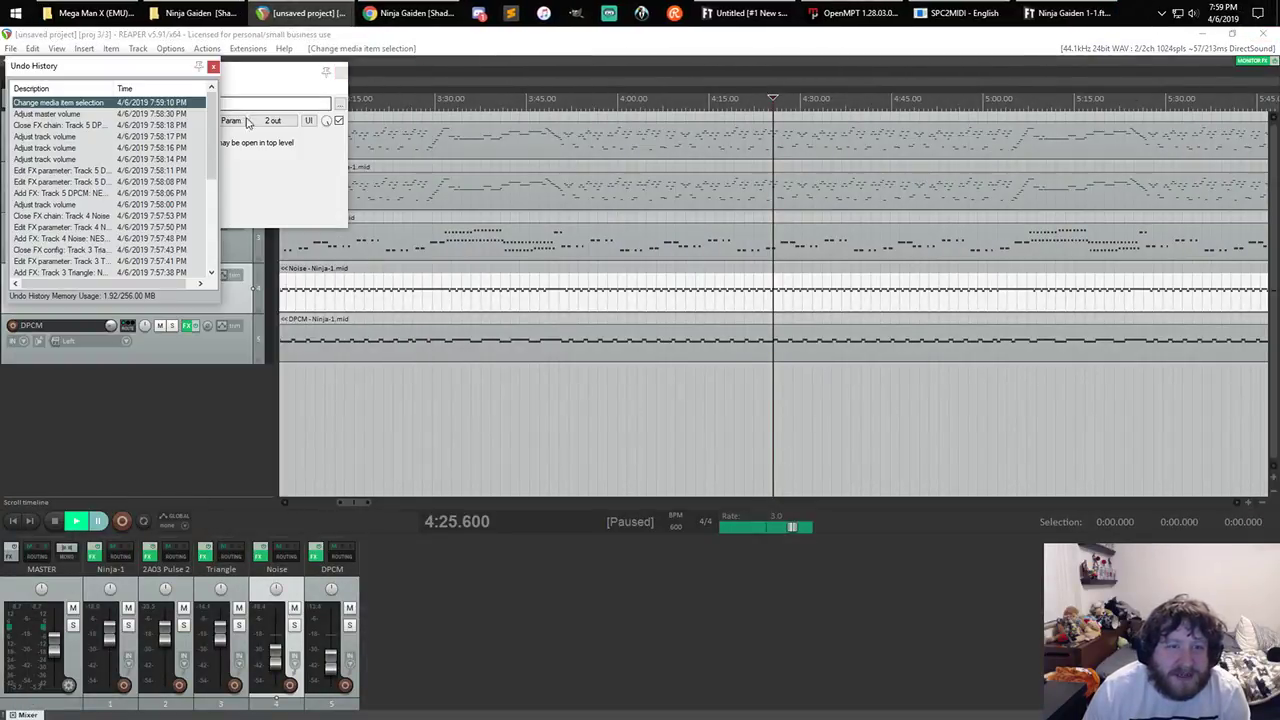
click(214, 67)
click(128, 108)
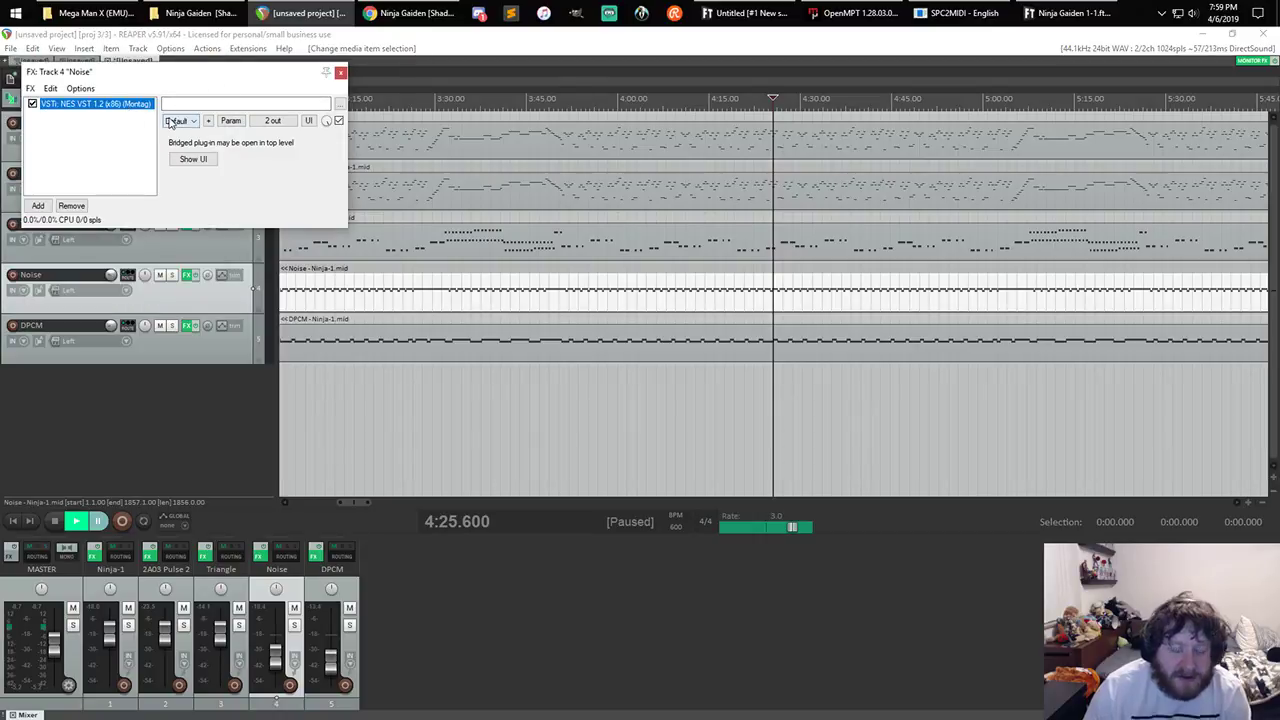
key(Delete)
- Add the SSDSampler5 (Steven Slate) drum instrument to the Noise track and close its FX window
double_click(129, 153)
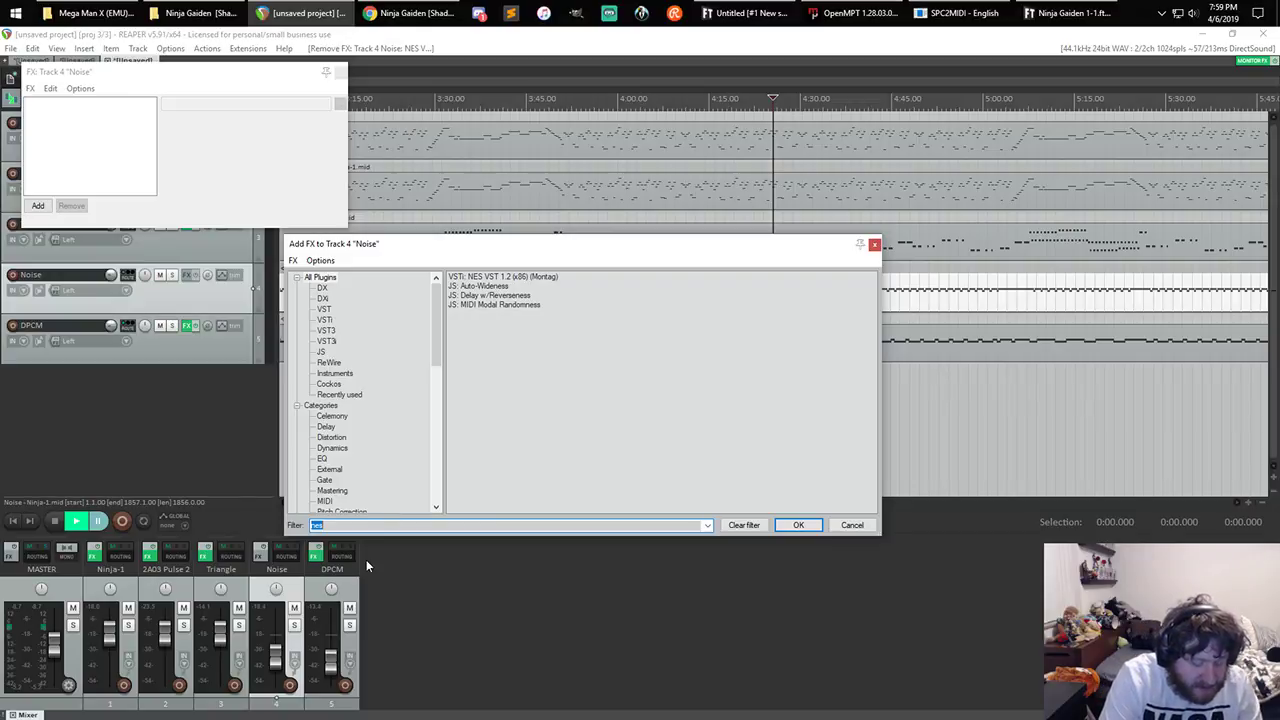
text(steve)
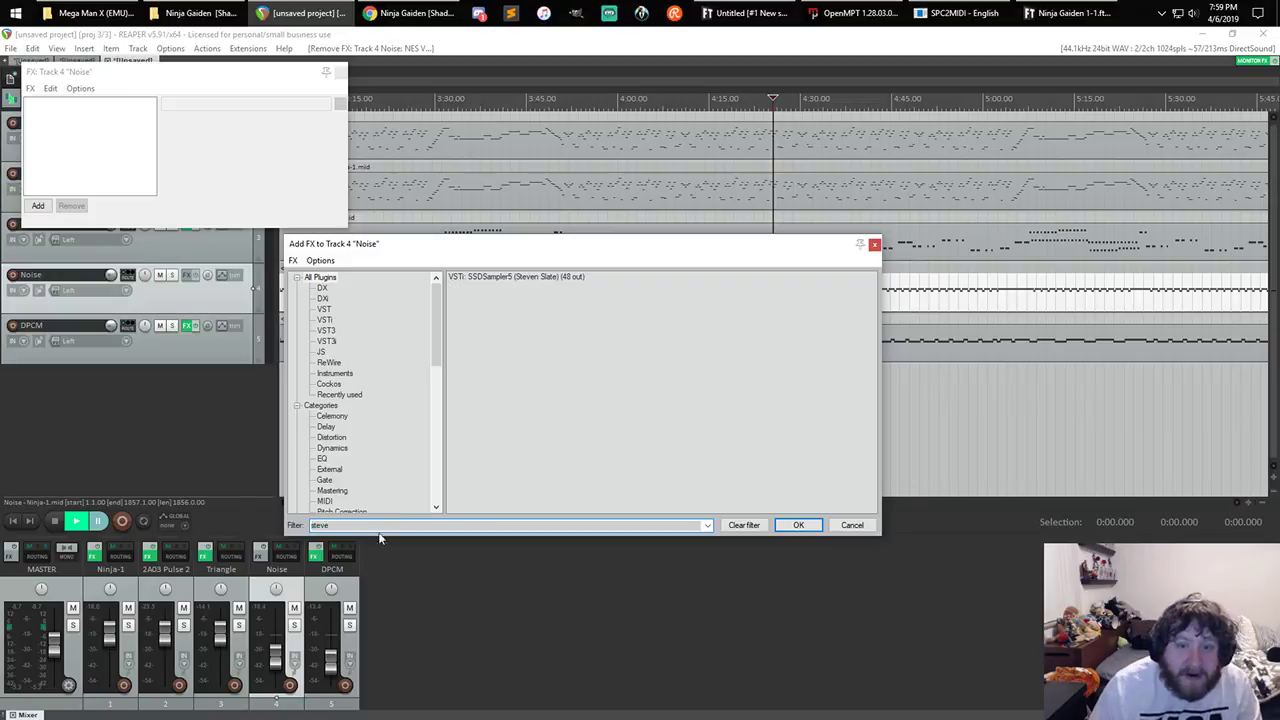
key(Return)
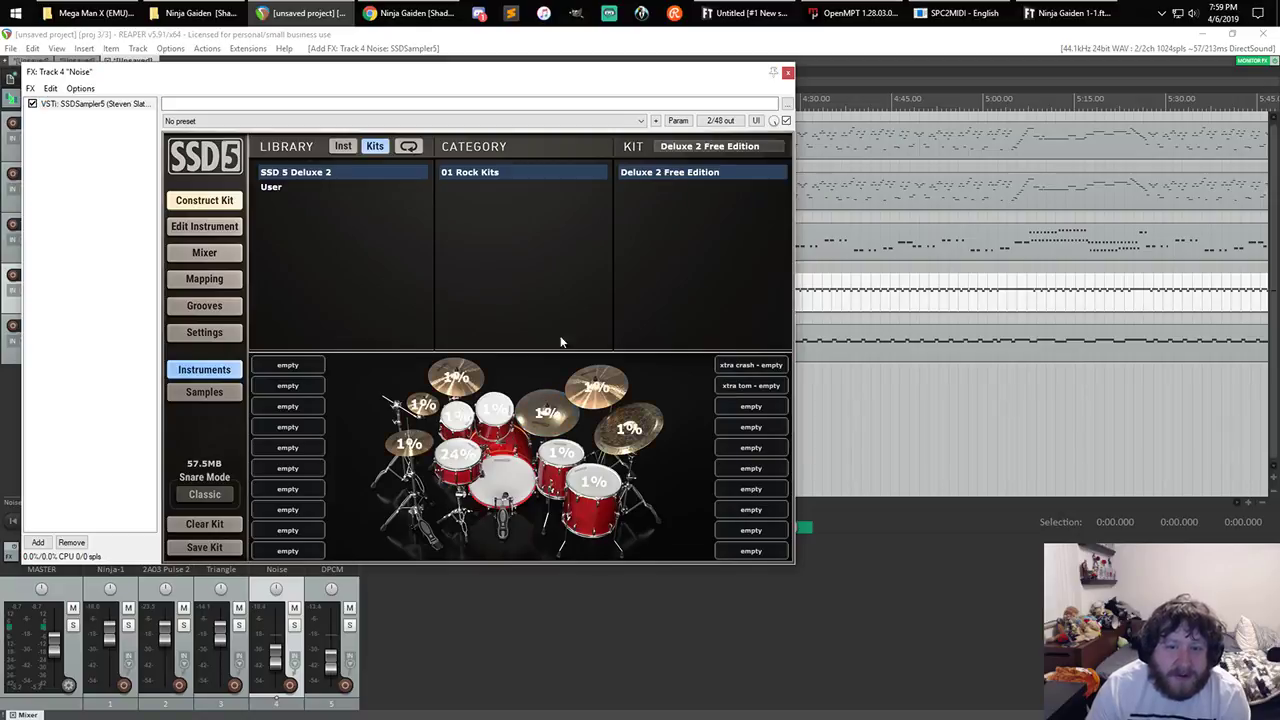
click(841, 117)
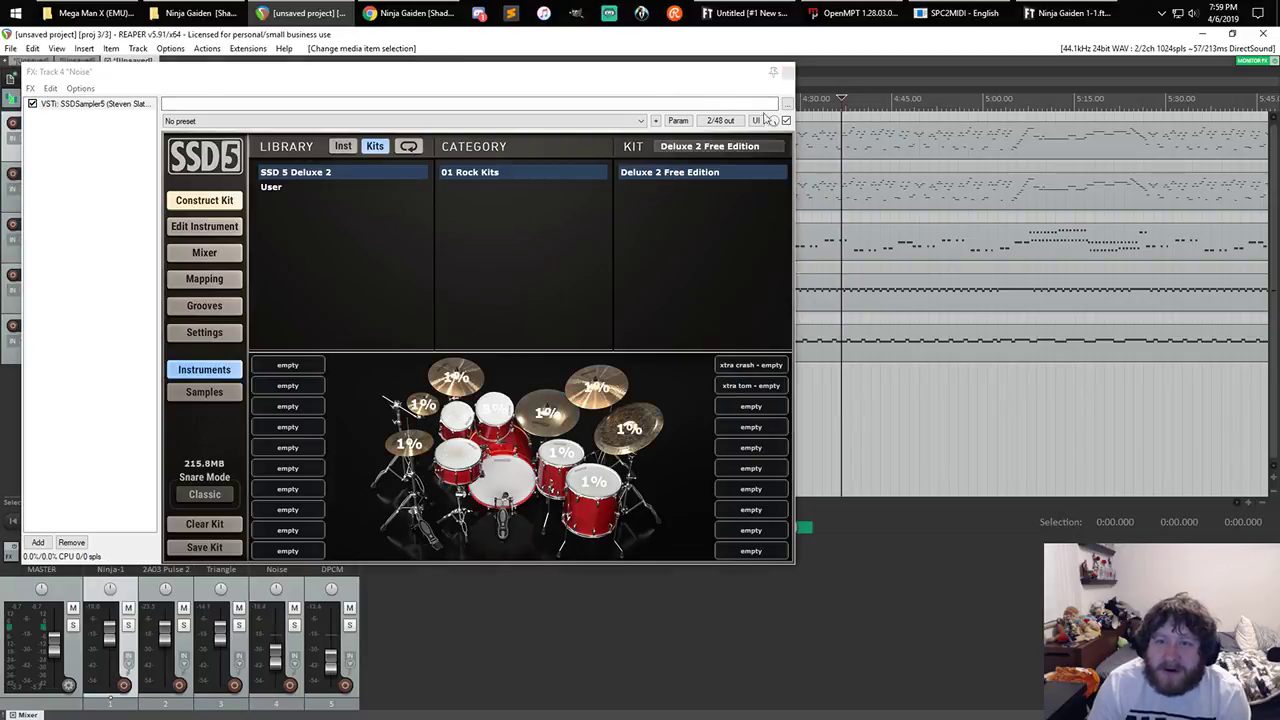
drag(662, 78, 812, 113)
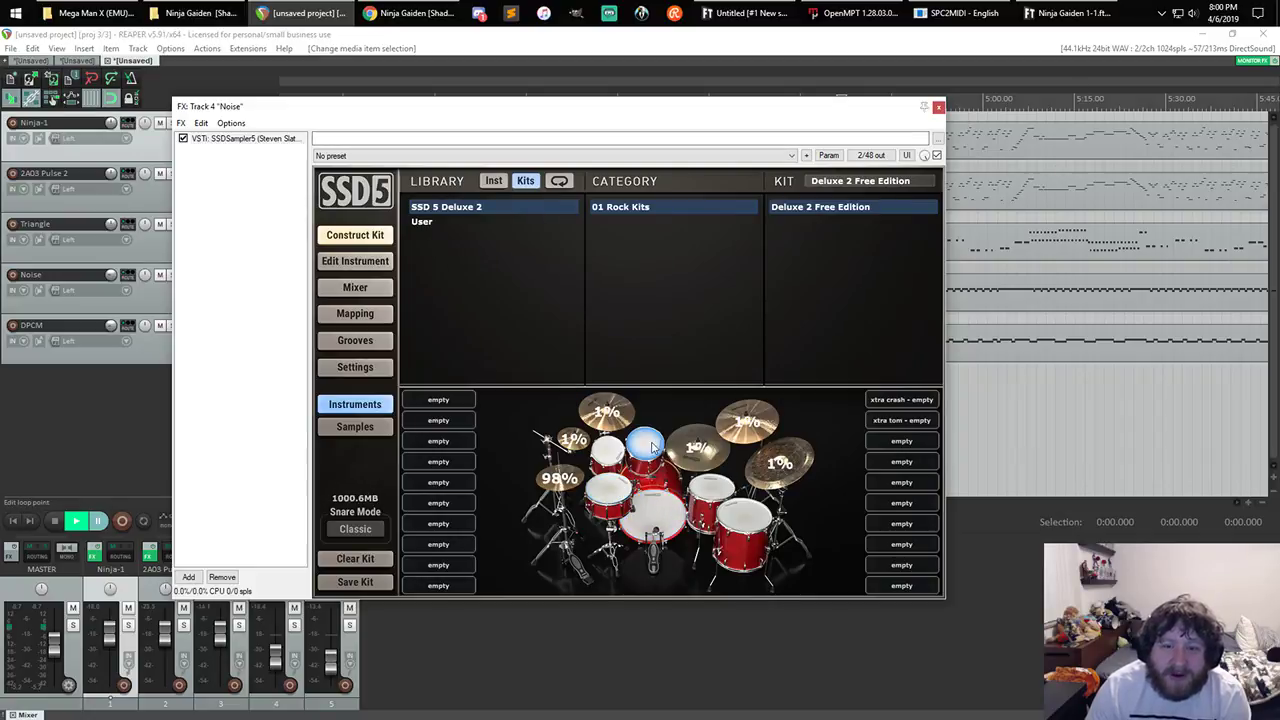
click(938, 106)
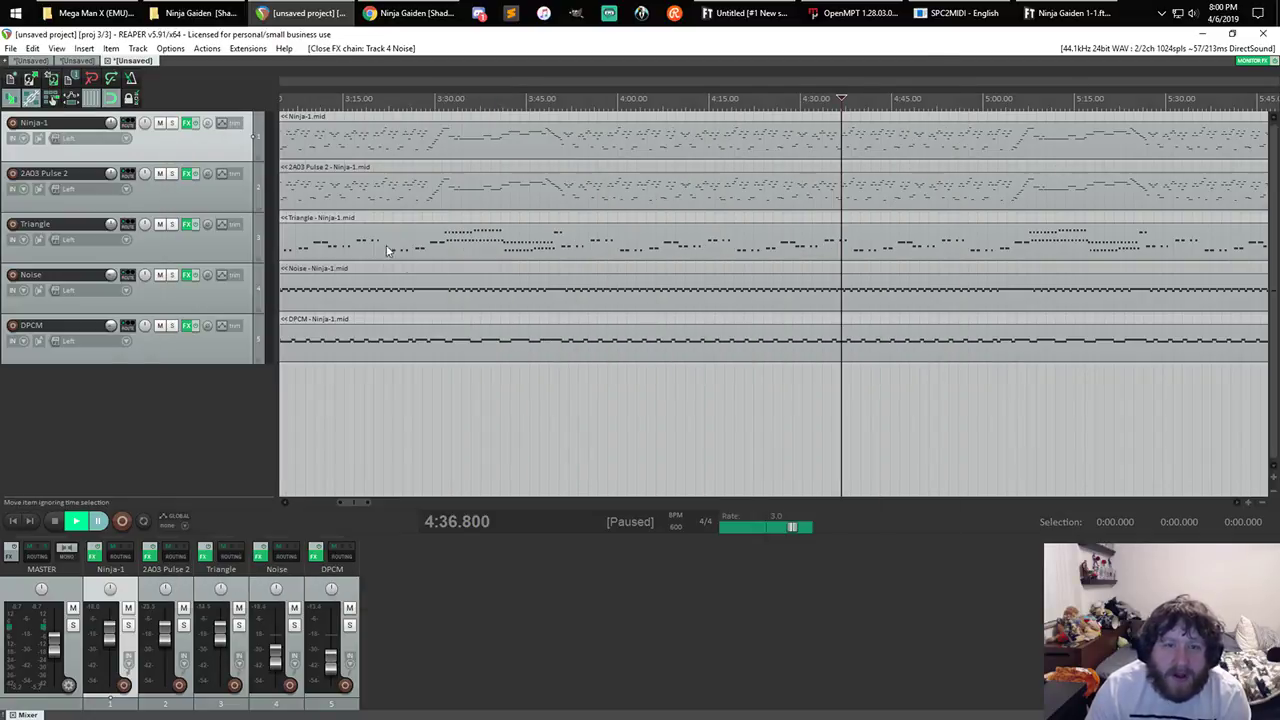
- Reload the Deluxe 2 Free Edition kit from the SSD 5 Deluxe 2 library in the Noise track's sampler
click(186, 276)
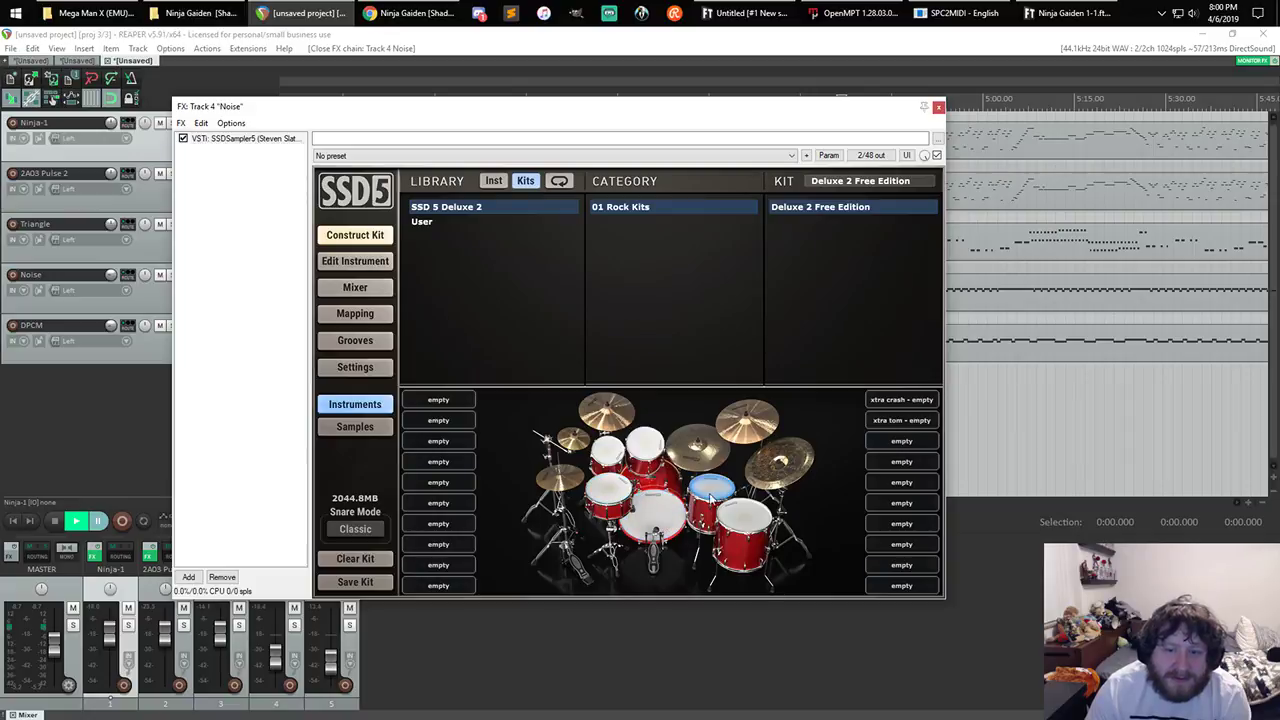
click(445, 222)
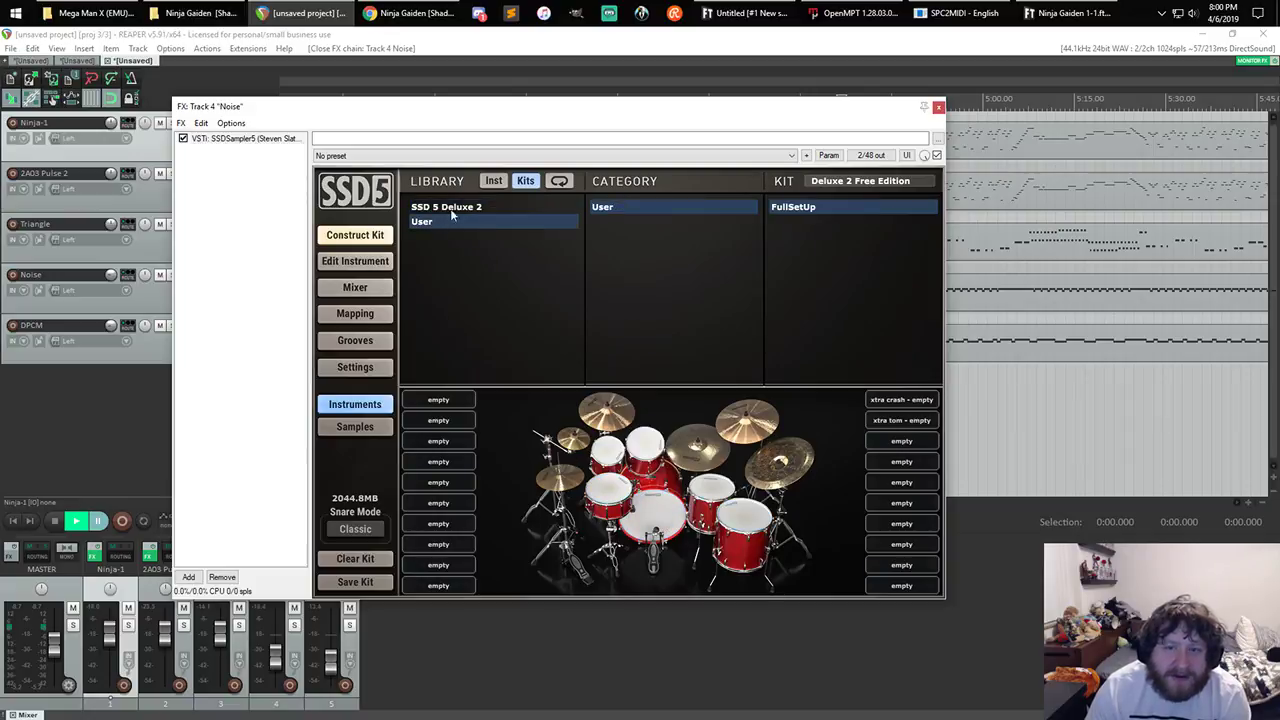
click(452, 208)
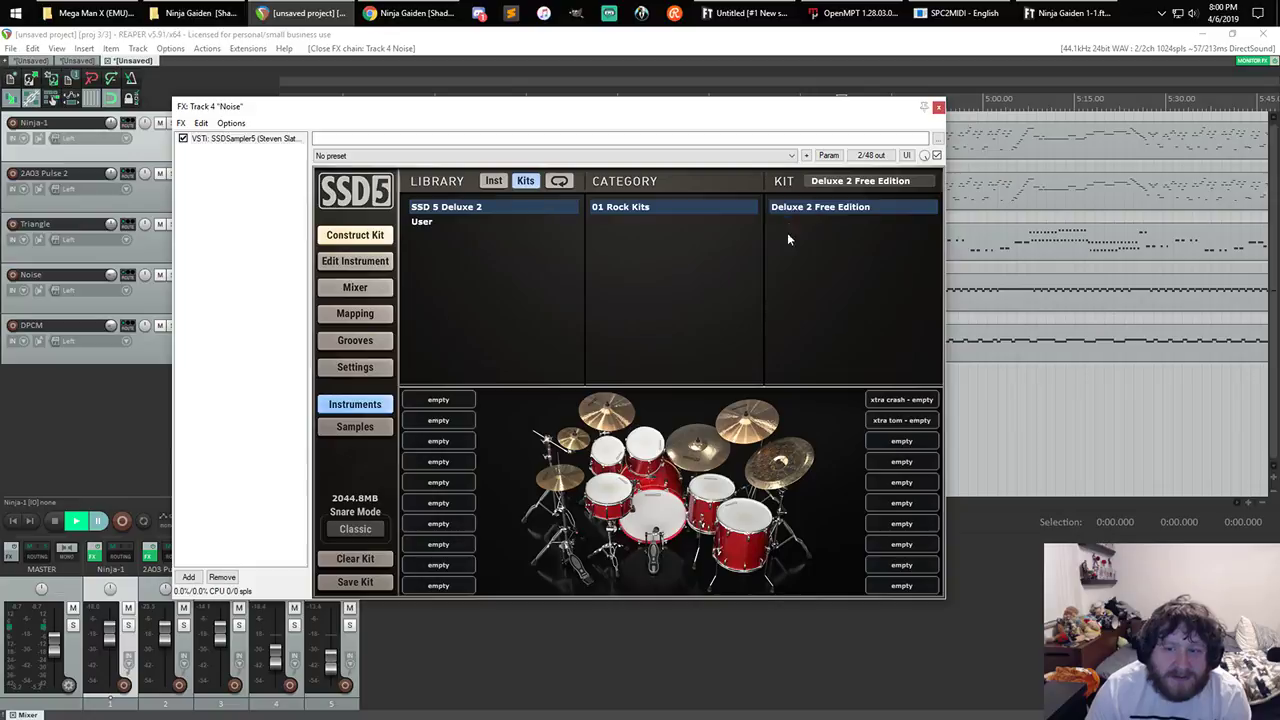
double_click(806, 210)
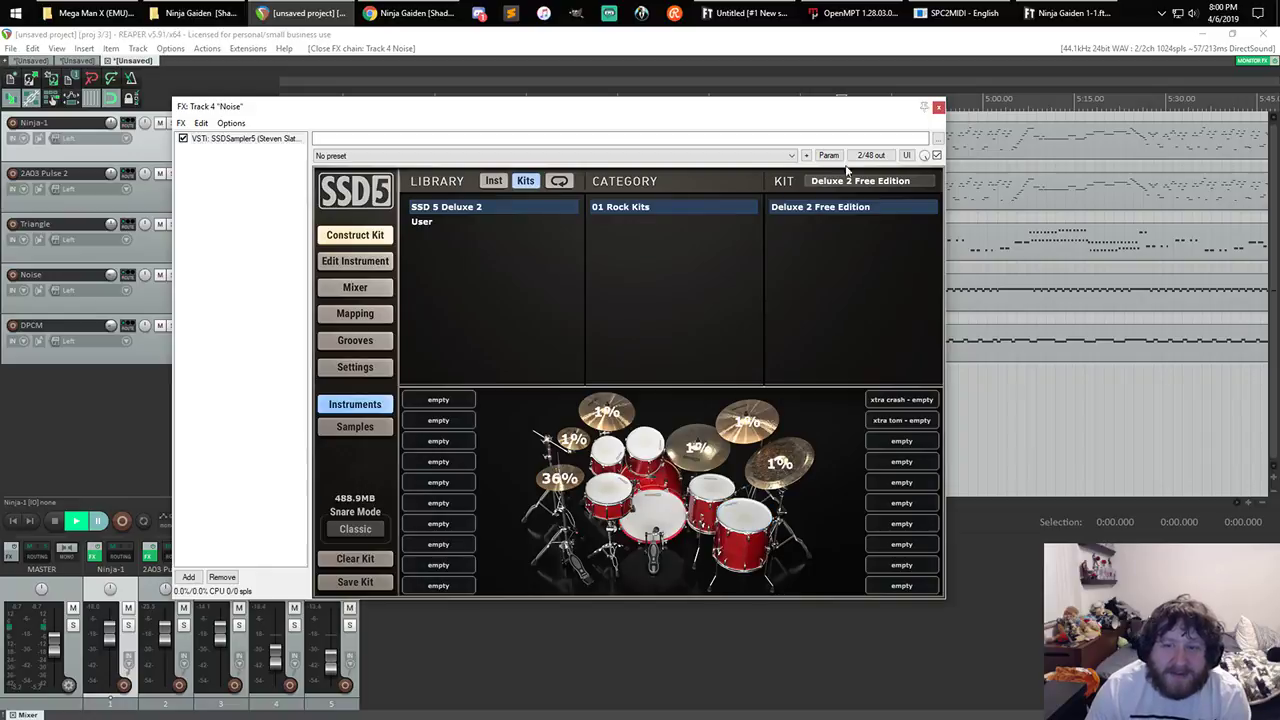
click(938, 106)
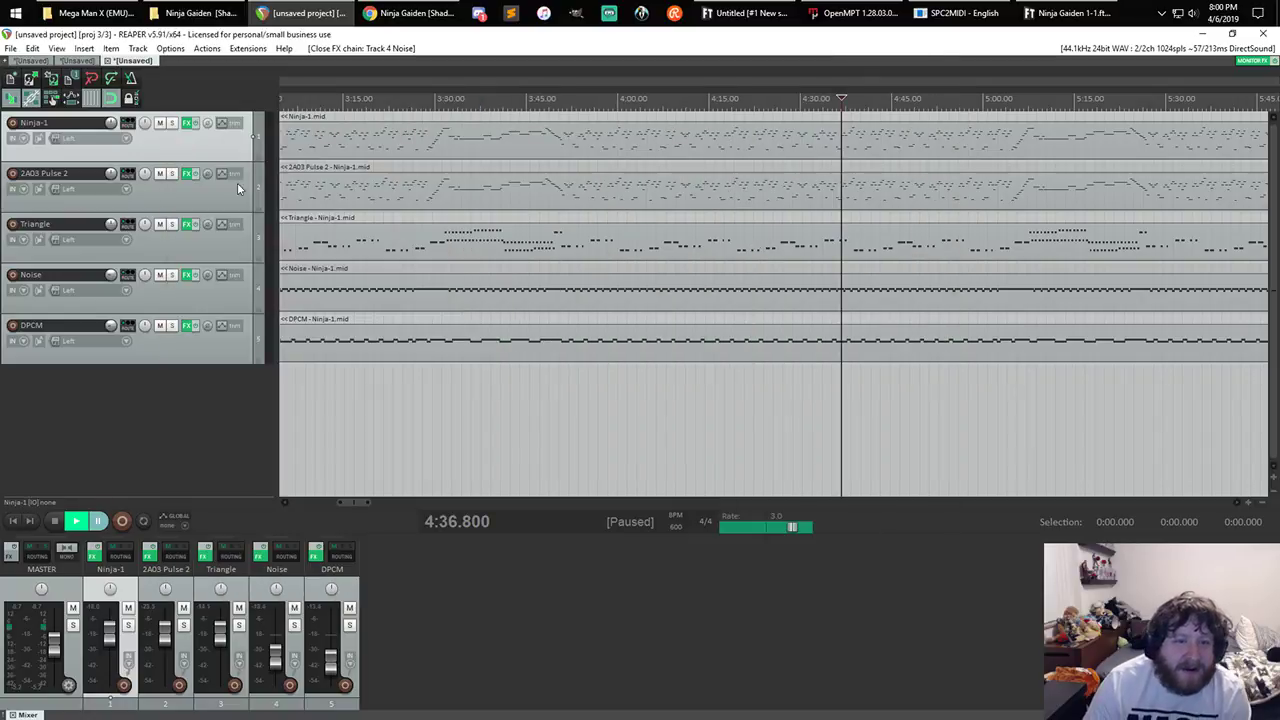
- Solo the Noise track and start playback
click(172, 275)
key(space)
scroll(334, 291, up, 5)
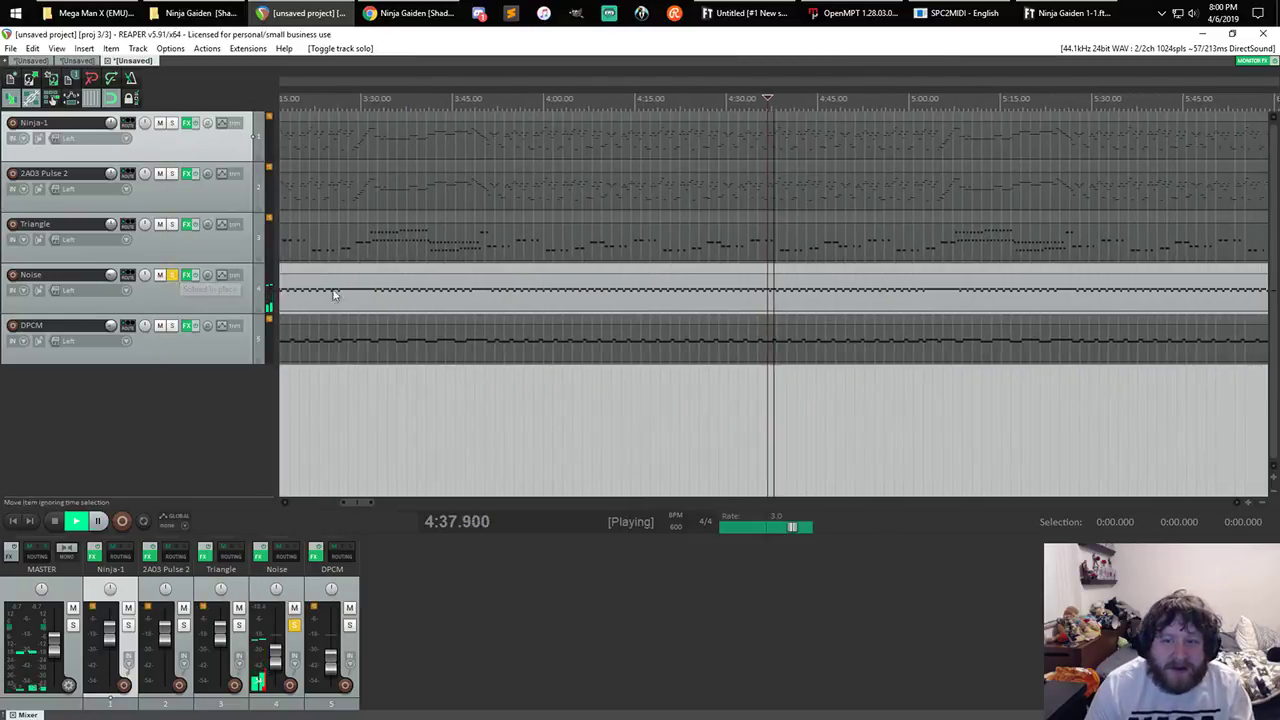
- Open the Noise track's MIDI item and load the SSD 4 Note Names into the piano roll
double_click(390, 300)
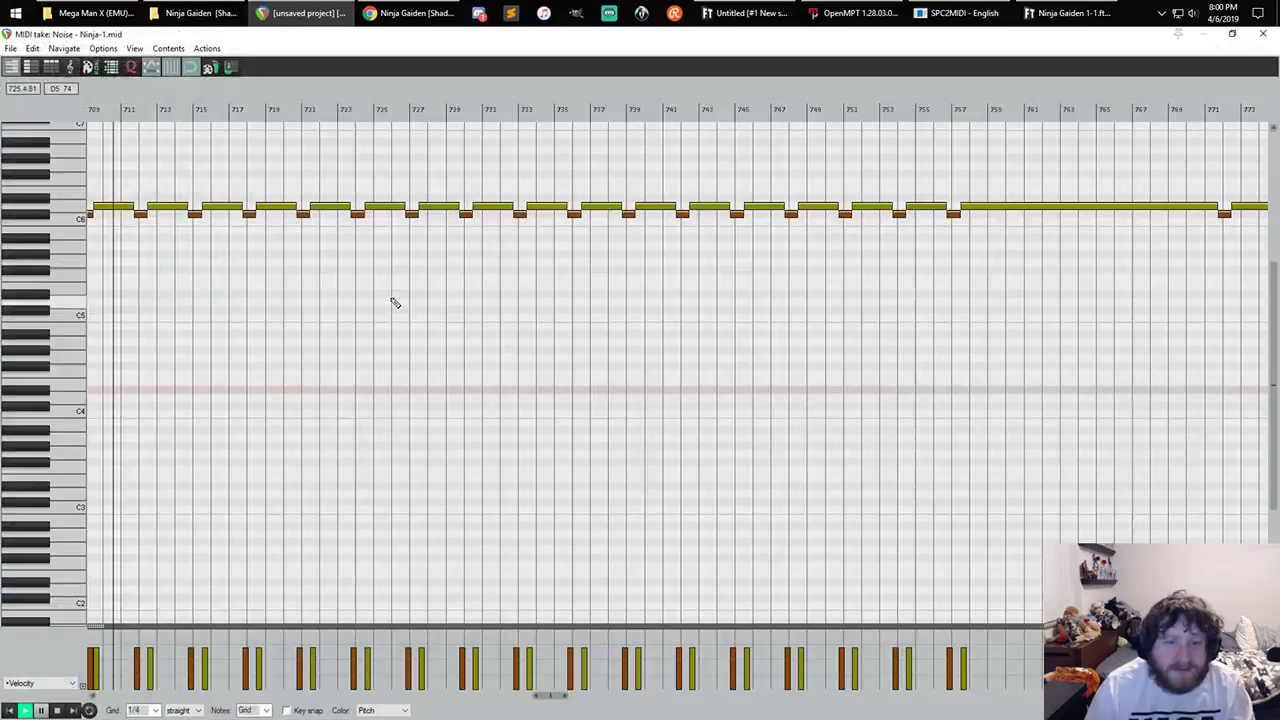
click(128, 49)
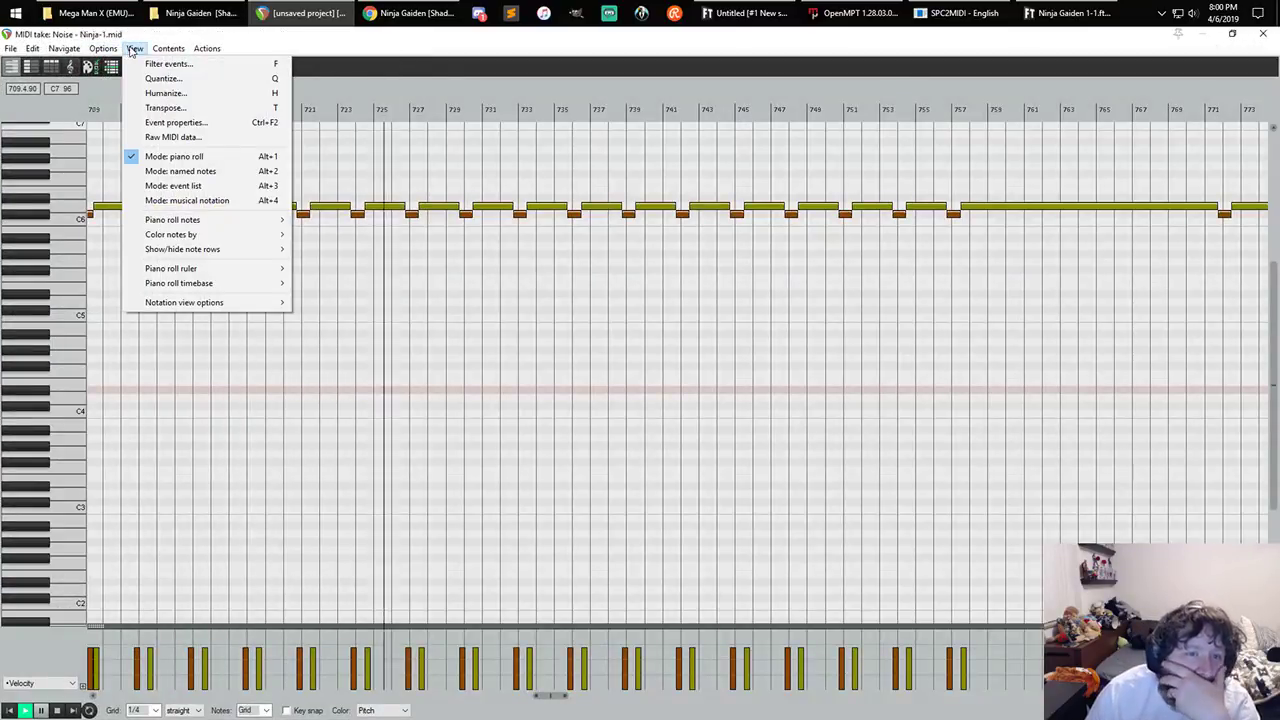
mouse_move(115, 50)
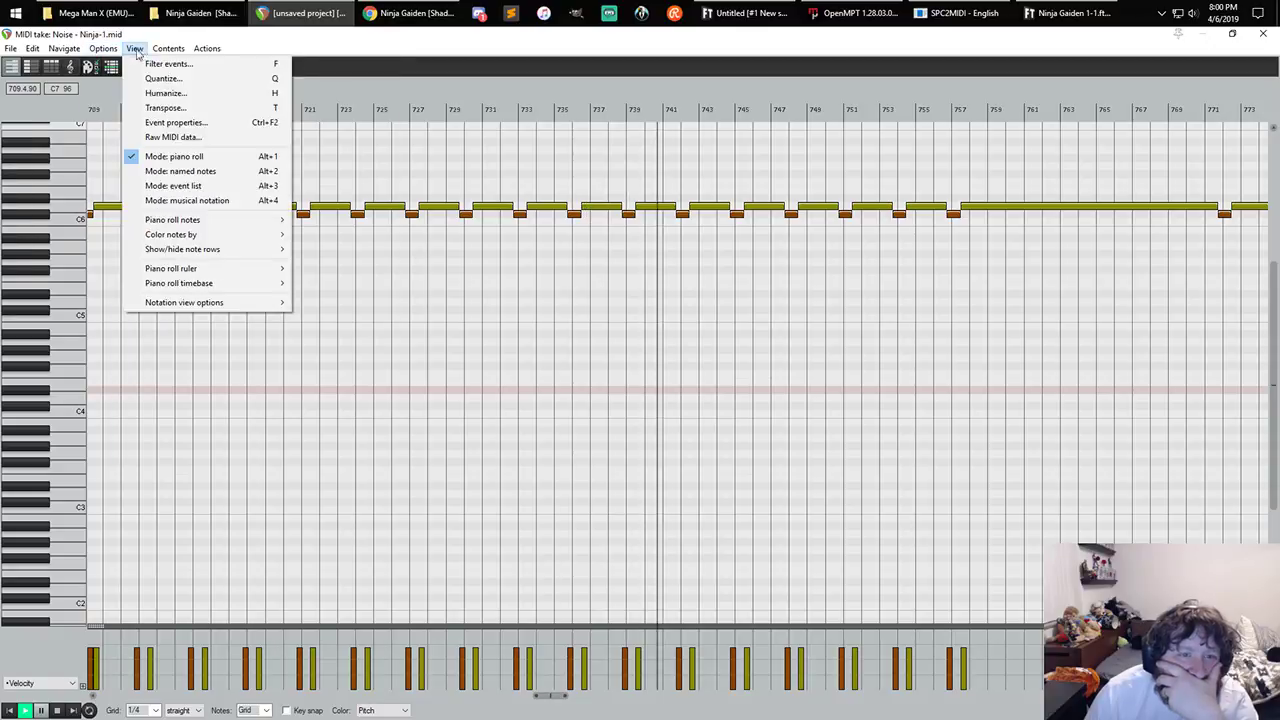
mouse_move(35, 50)
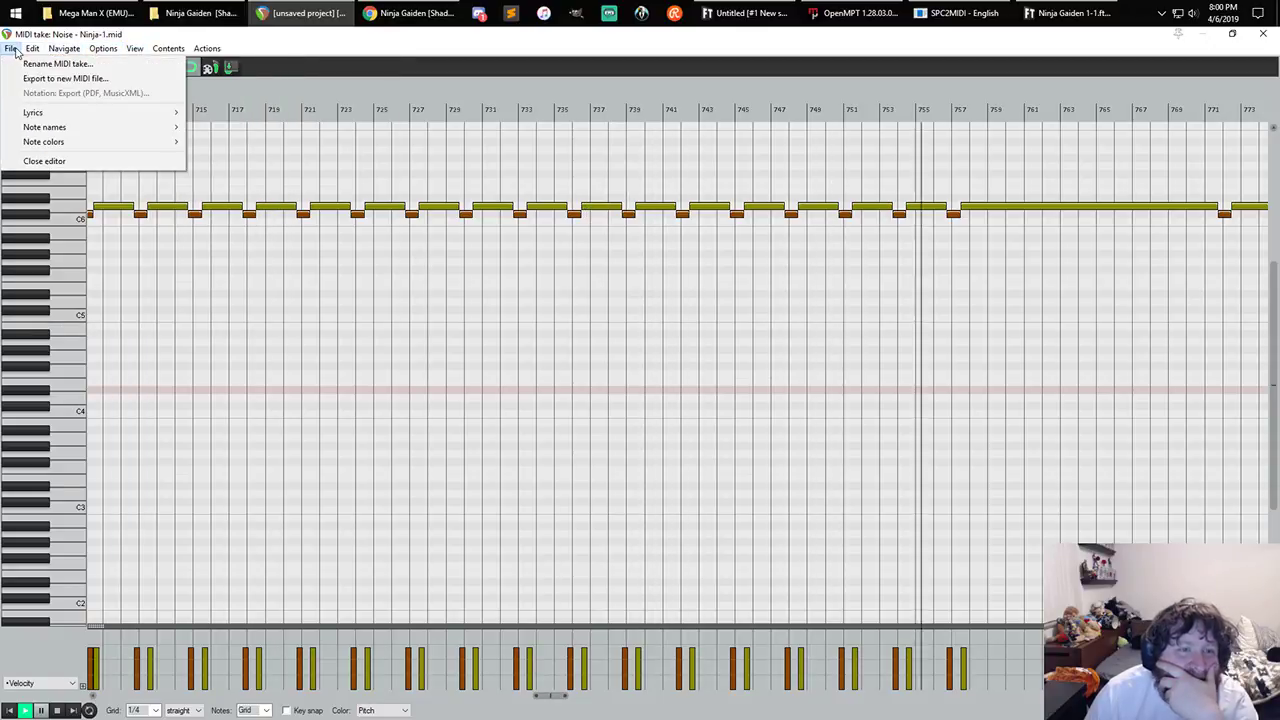
mouse_move(98, 135)
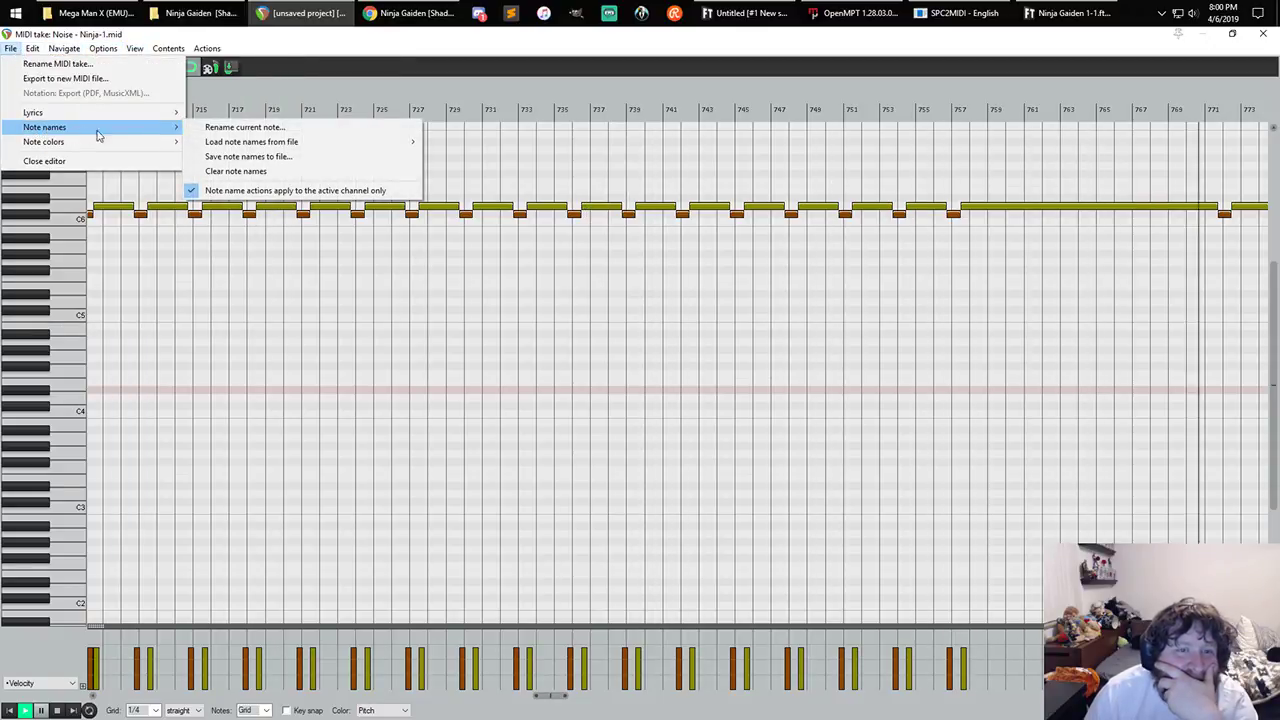
mouse_move(224, 145)
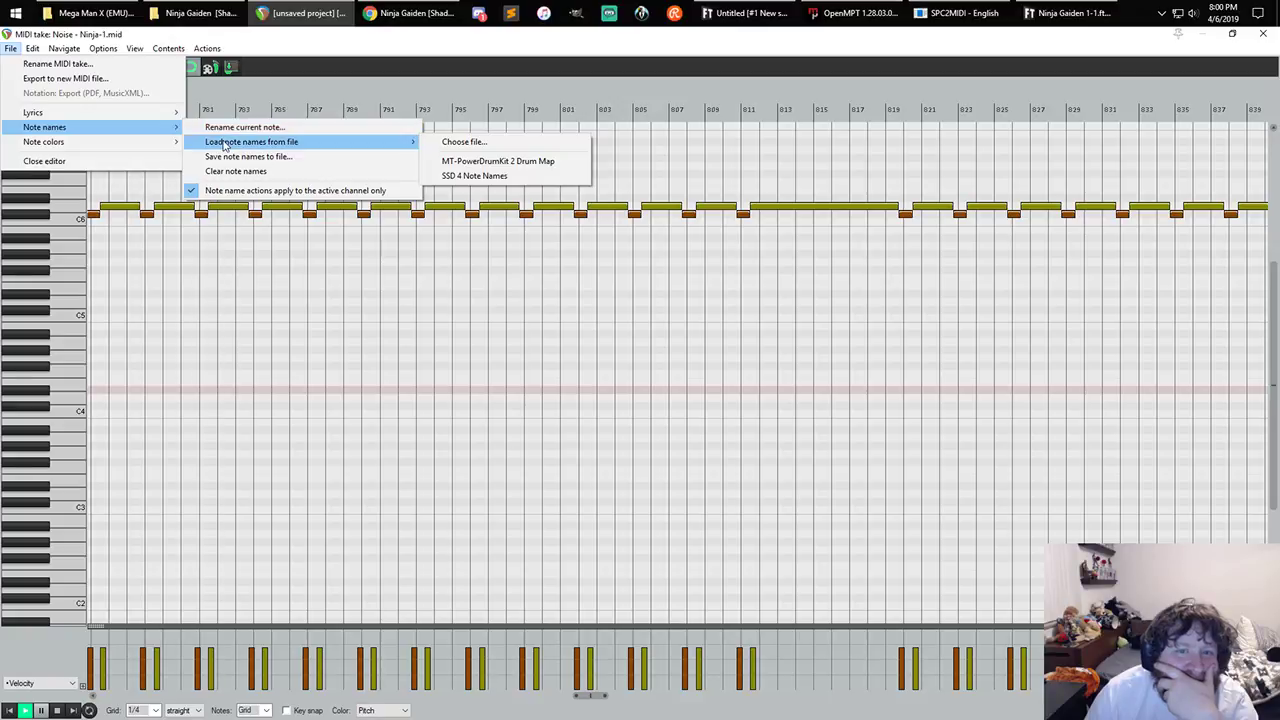
click(484, 176)
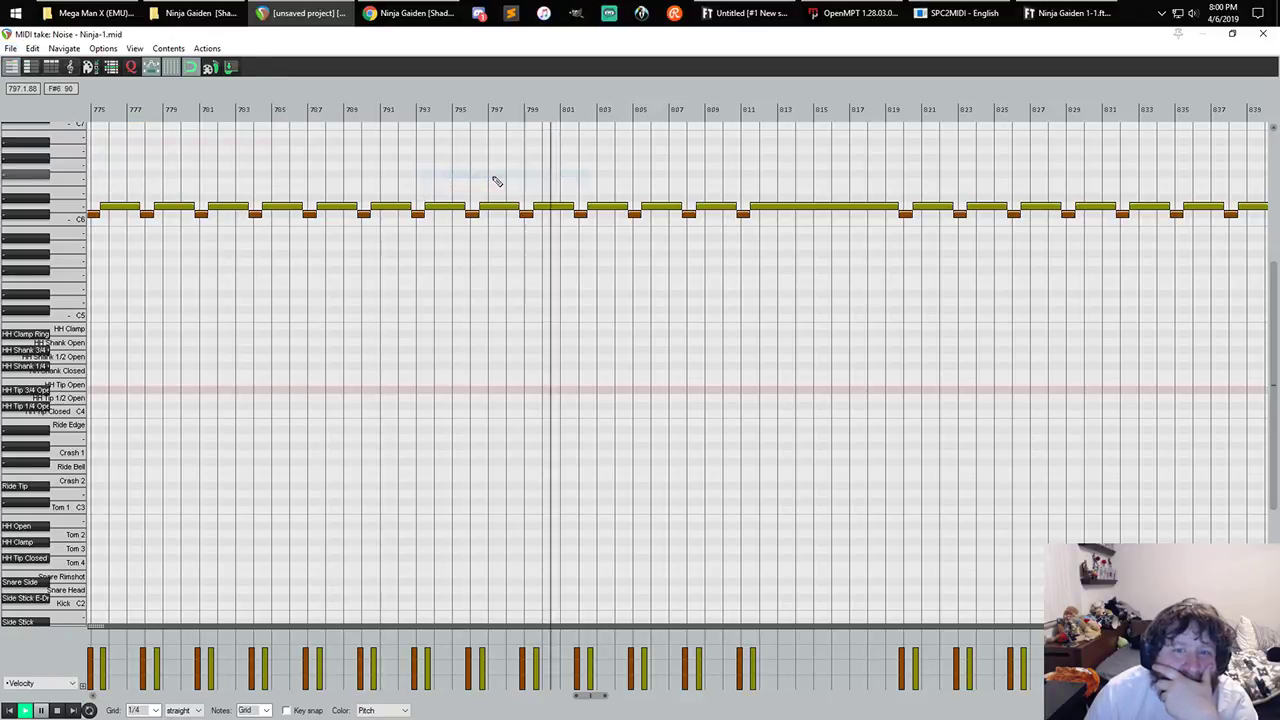
- Select all the Noise notes around C6 and move them down to the Ride Edge row just below C4
scroll(137, 194, down, 8)
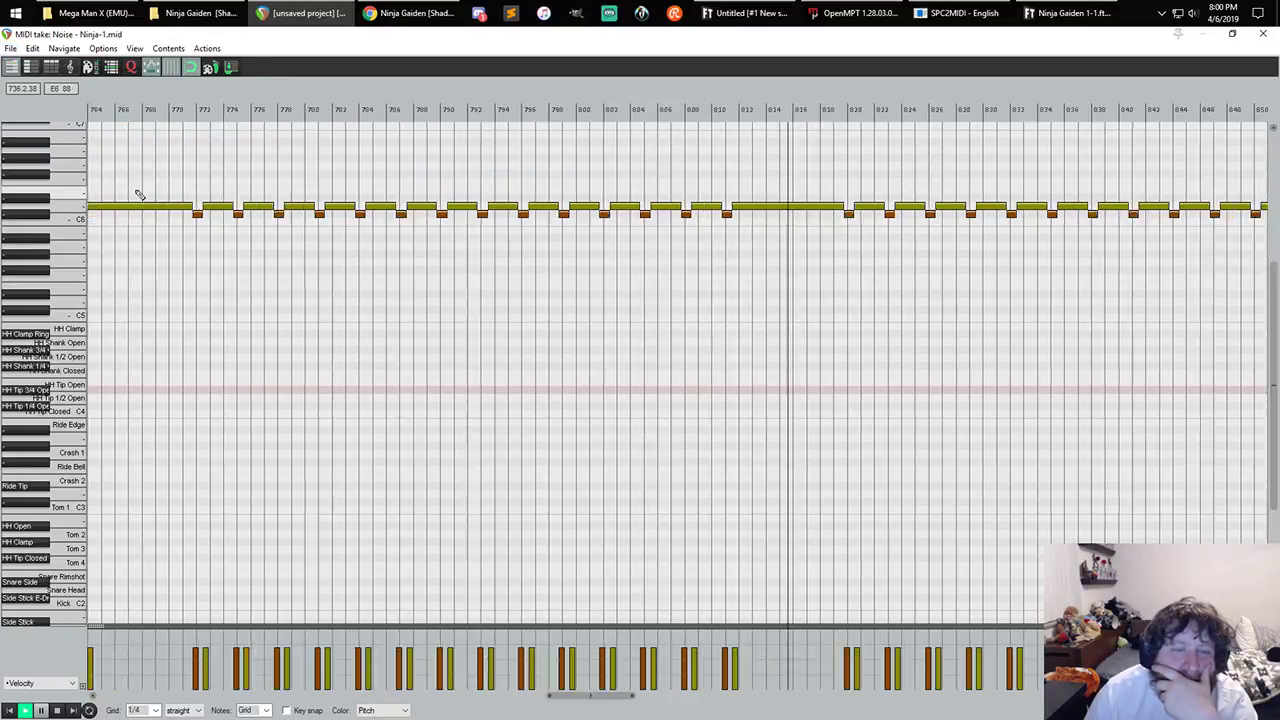
scroll(193, 199, down, 5)
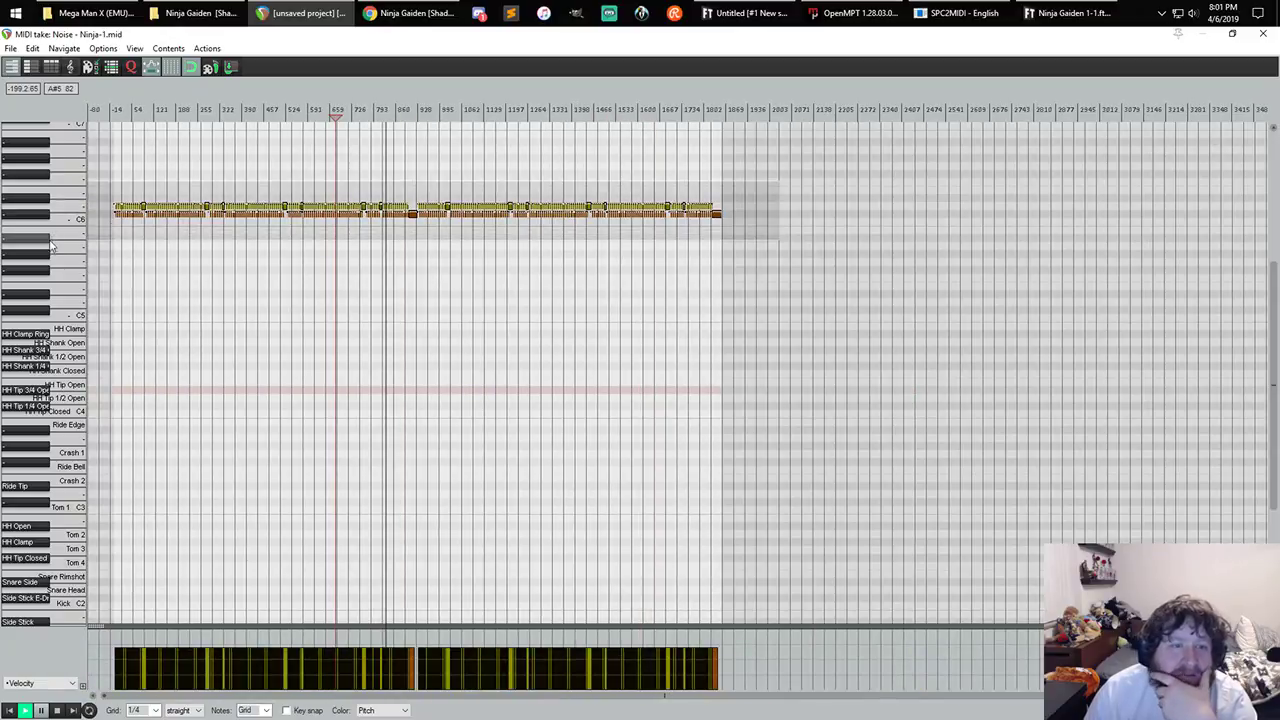
drag(230, 211, 251, 427)
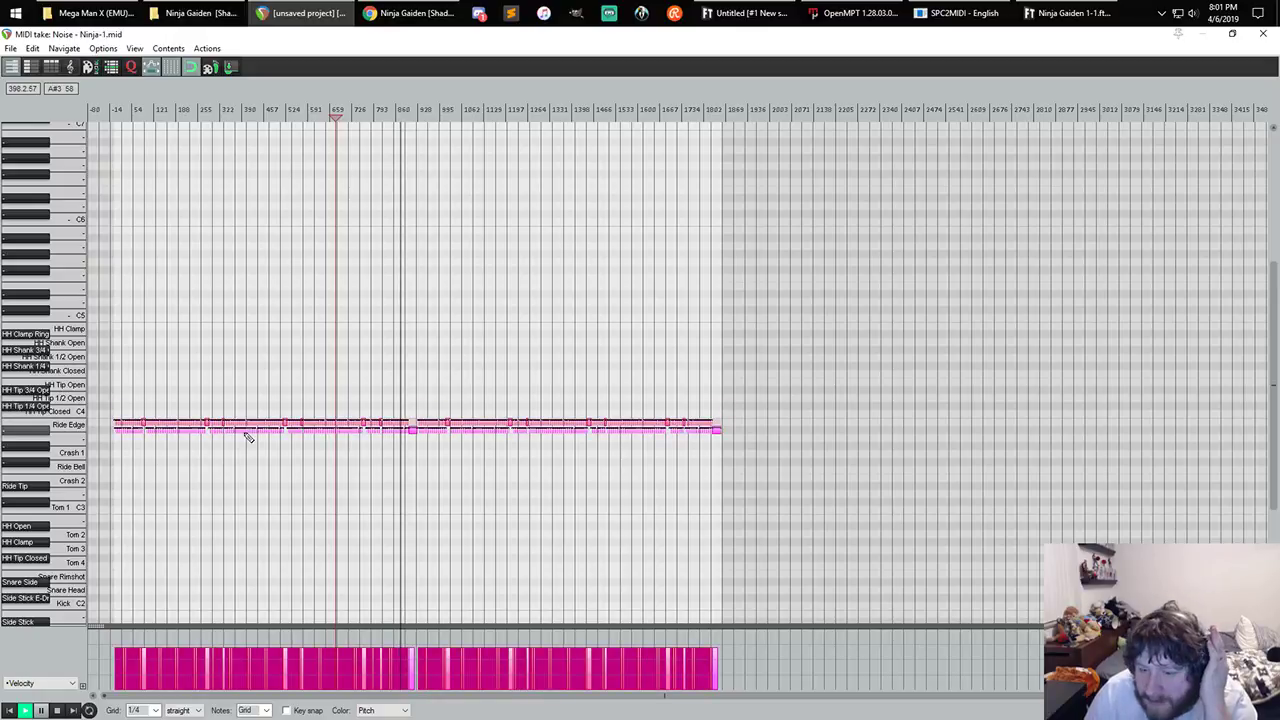
- Raise the system volume to 42
key(XF86AudioRaiseVolume)
key(XF86AudioRaiseVolume)
key(XF86AudioRaiseVolume)
key(XF86AudioRaiseVolume)
key(XF86AudioRaiseVolume)
key(XF86AudioRaiseVolume)
key(XF86AudioRaiseVolume)
key(XF86AudioRaiseVolume)
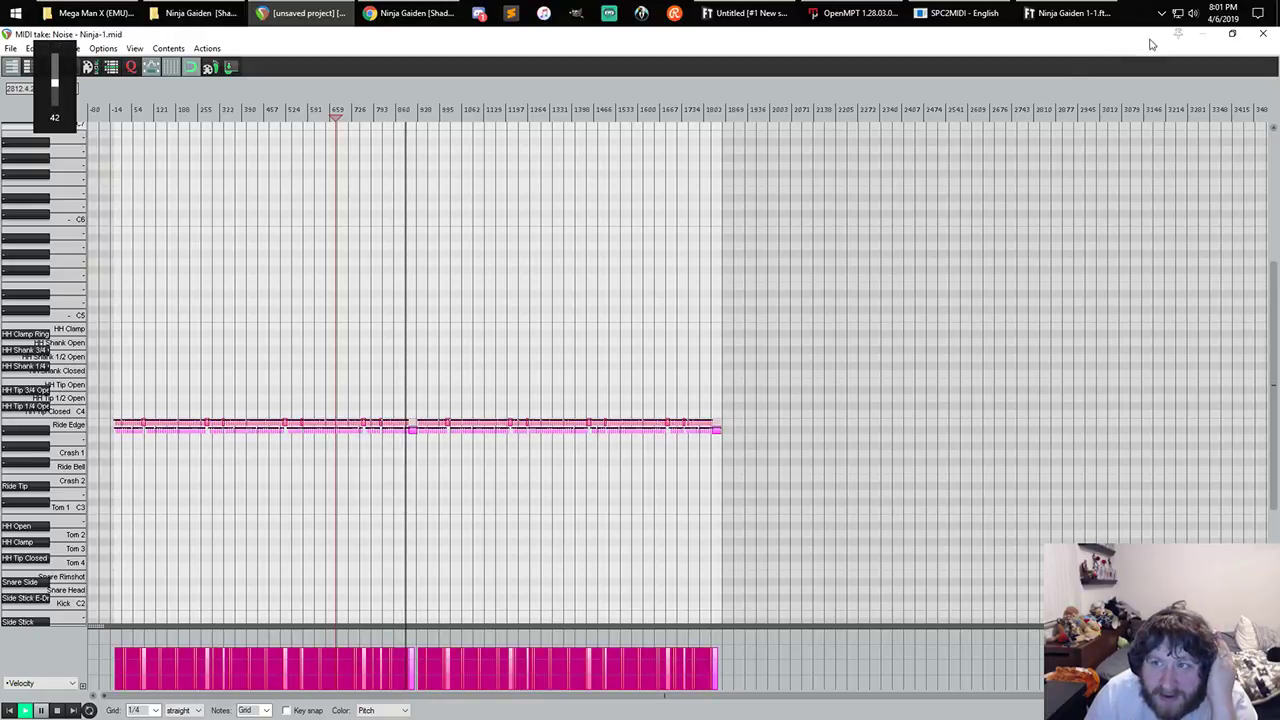
- Close the MIDI editor, reset the Noise track's volume to 0.00 dB, and lower the system volume slightly
click(1262, 35)
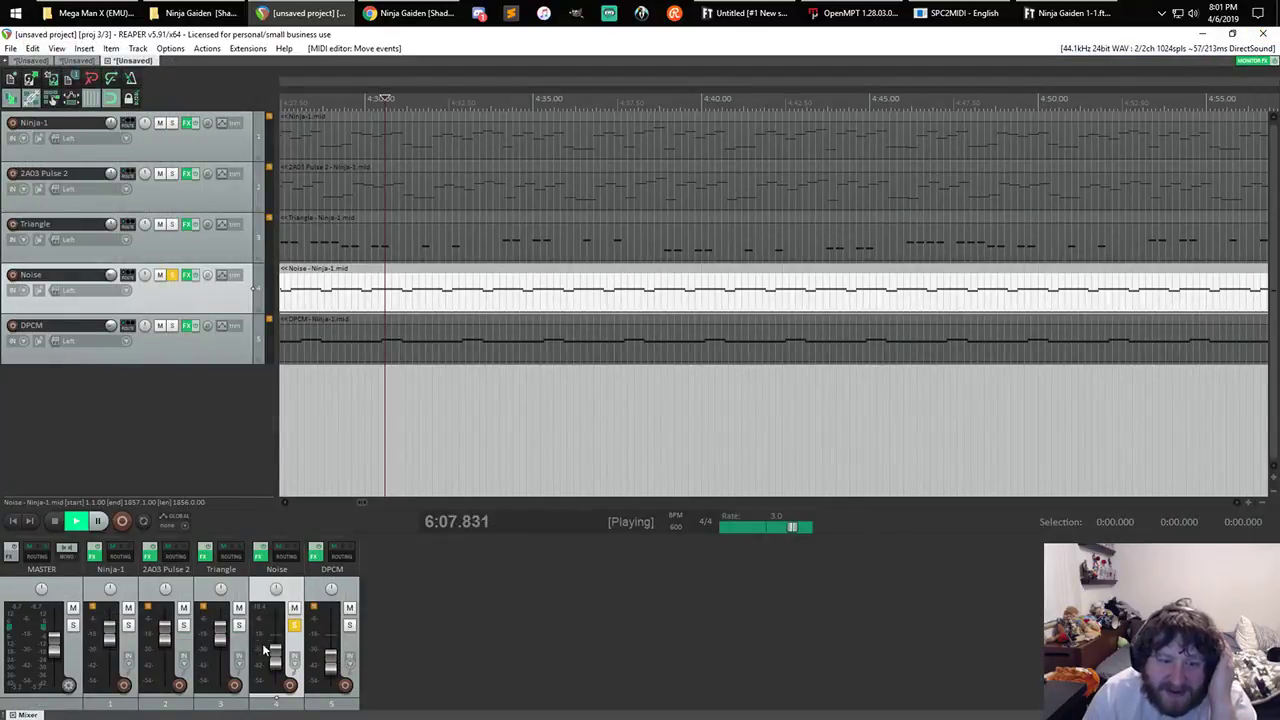
scroll(427, 427, down, 2)
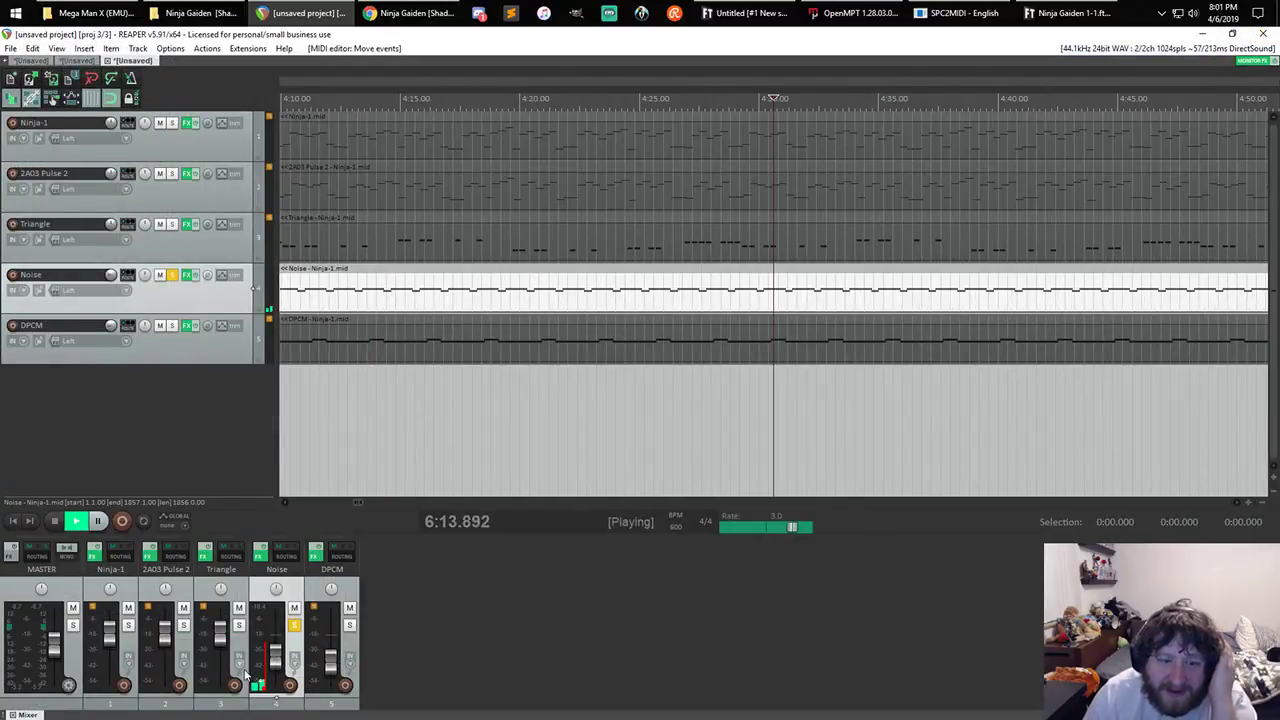
double_click(279, 650)
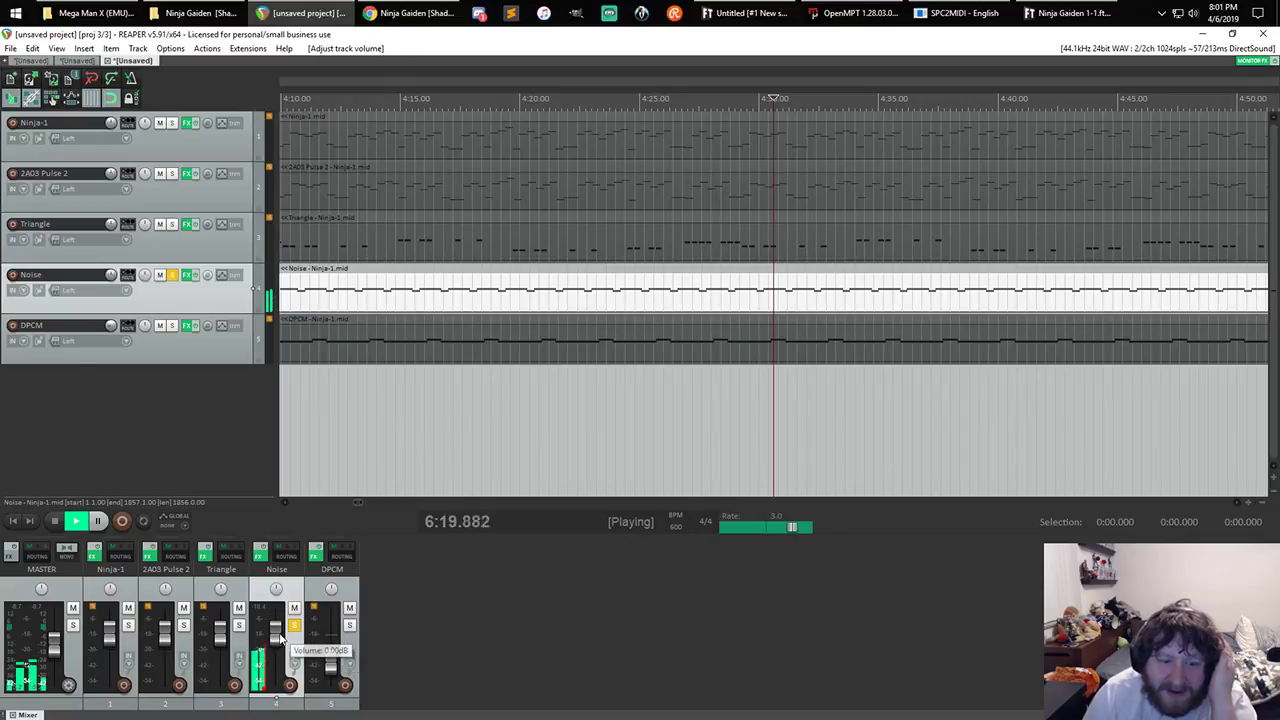
key(XF86AudioLowerVolume)
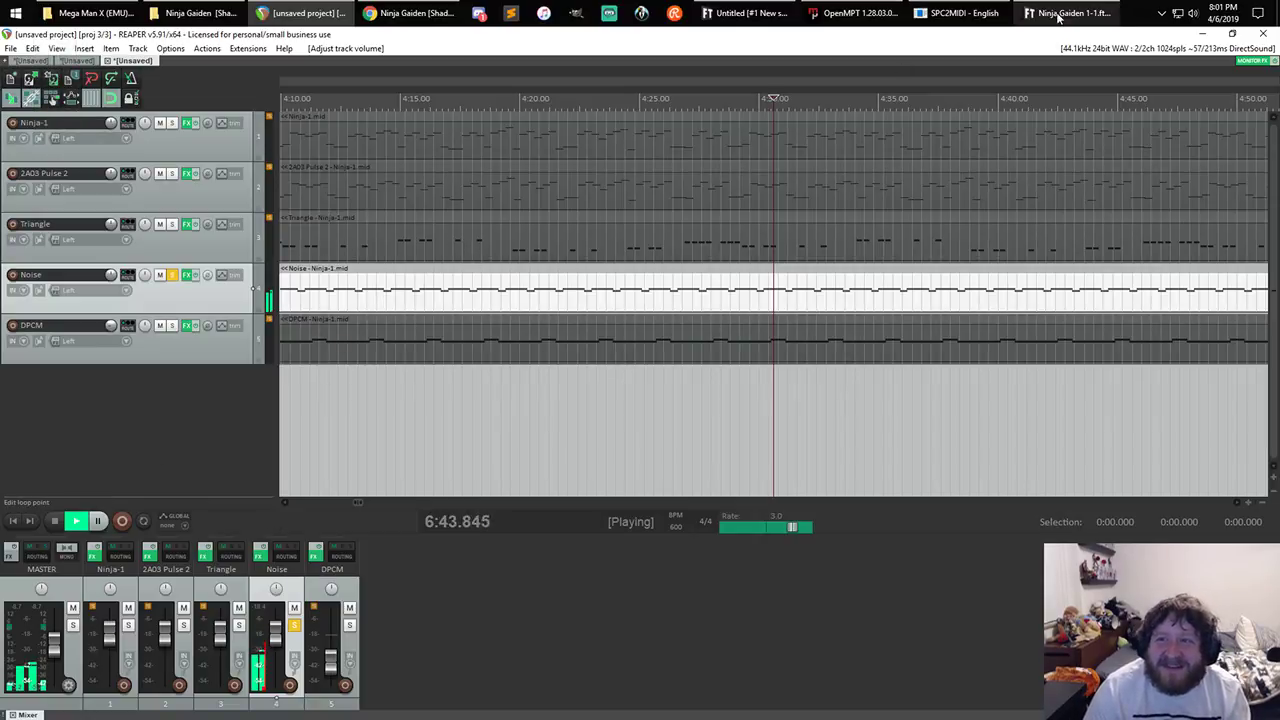
- Audition the kick and snare in the Noise track's drum sampler and move its window clear of the arrangement
click(187, 275)
click(648, 535)
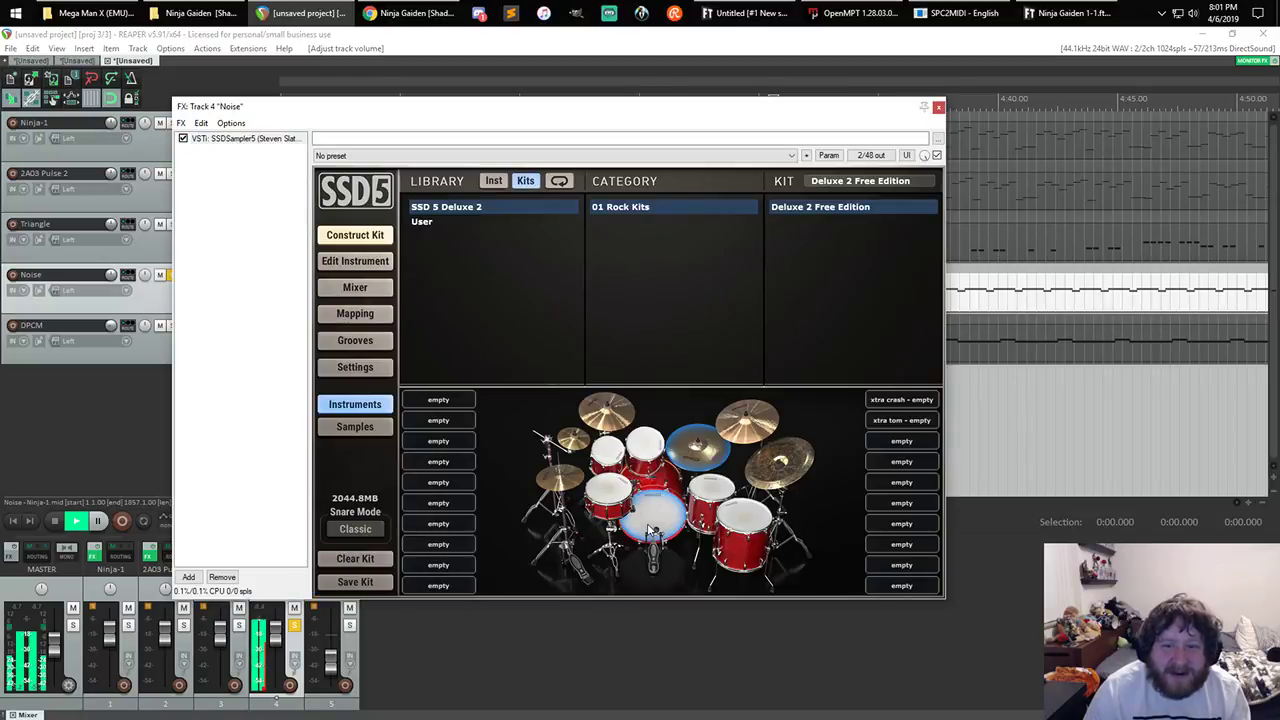
click(612, 486)
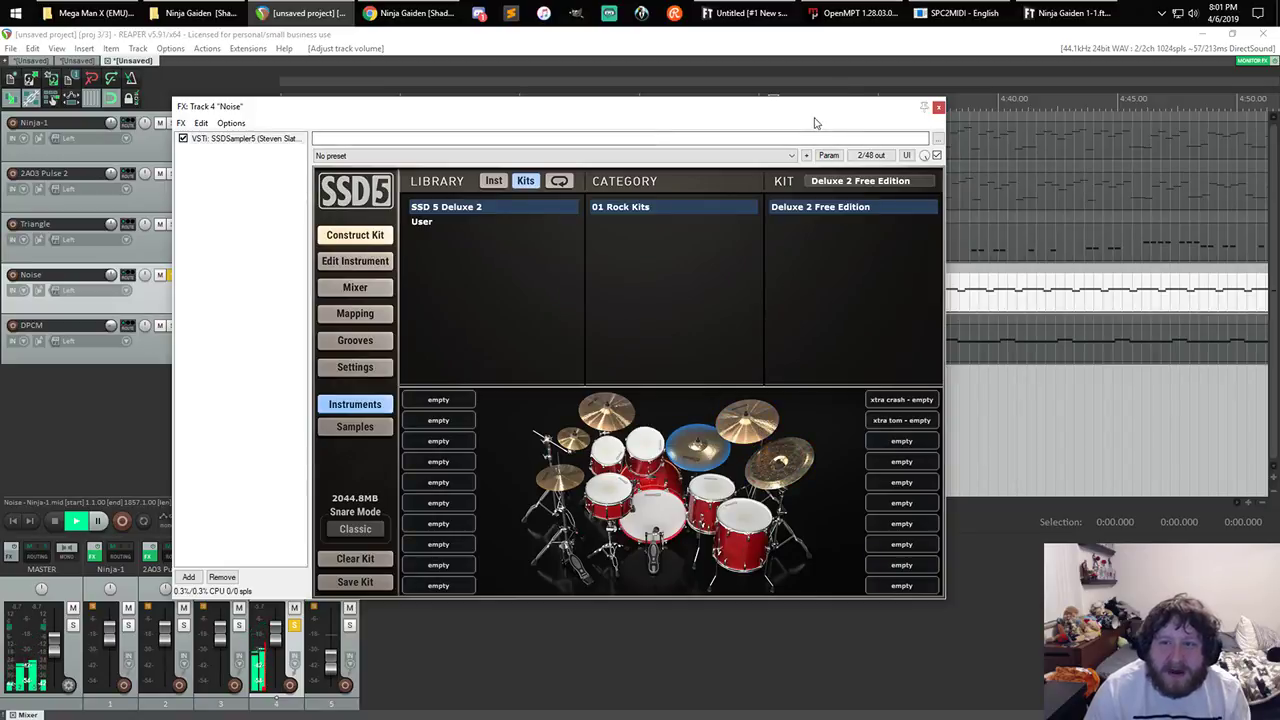
drag(815, 113, 0, 185)
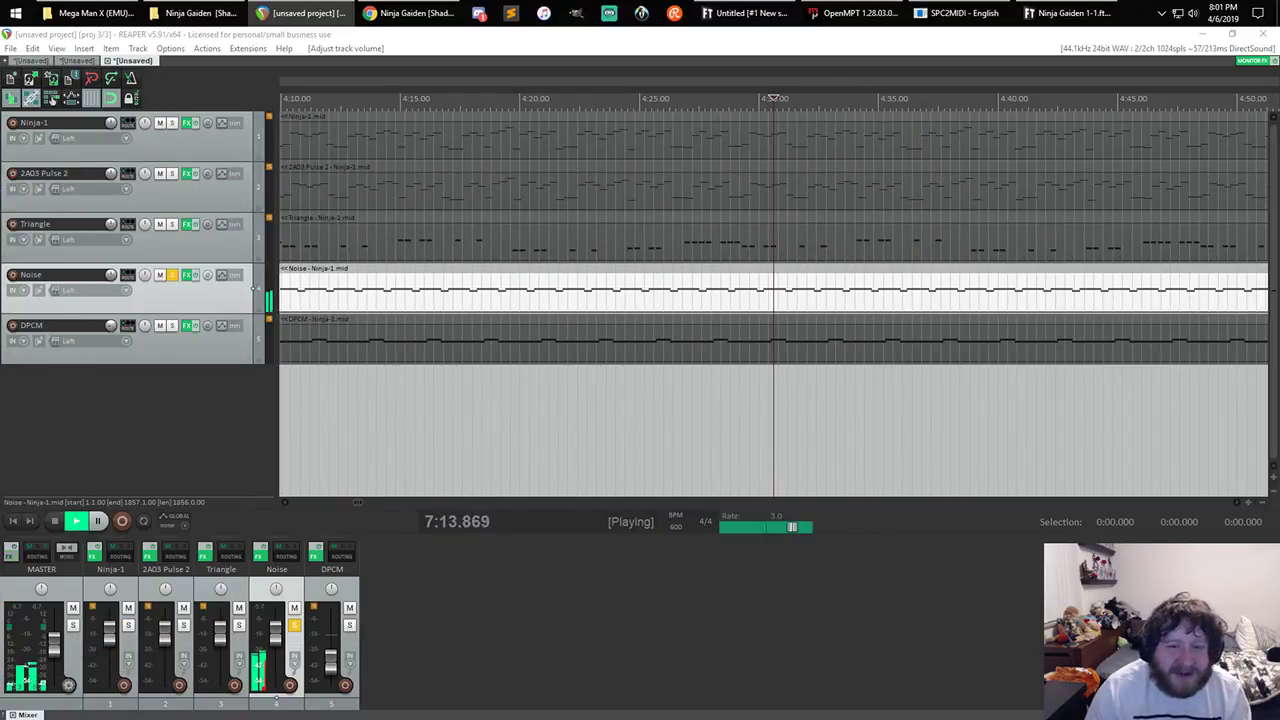
- Open the Noise item's notes for editing and move the Ride Edge row past the Crash rows down to Snare Rolls
double_click(340, 300)
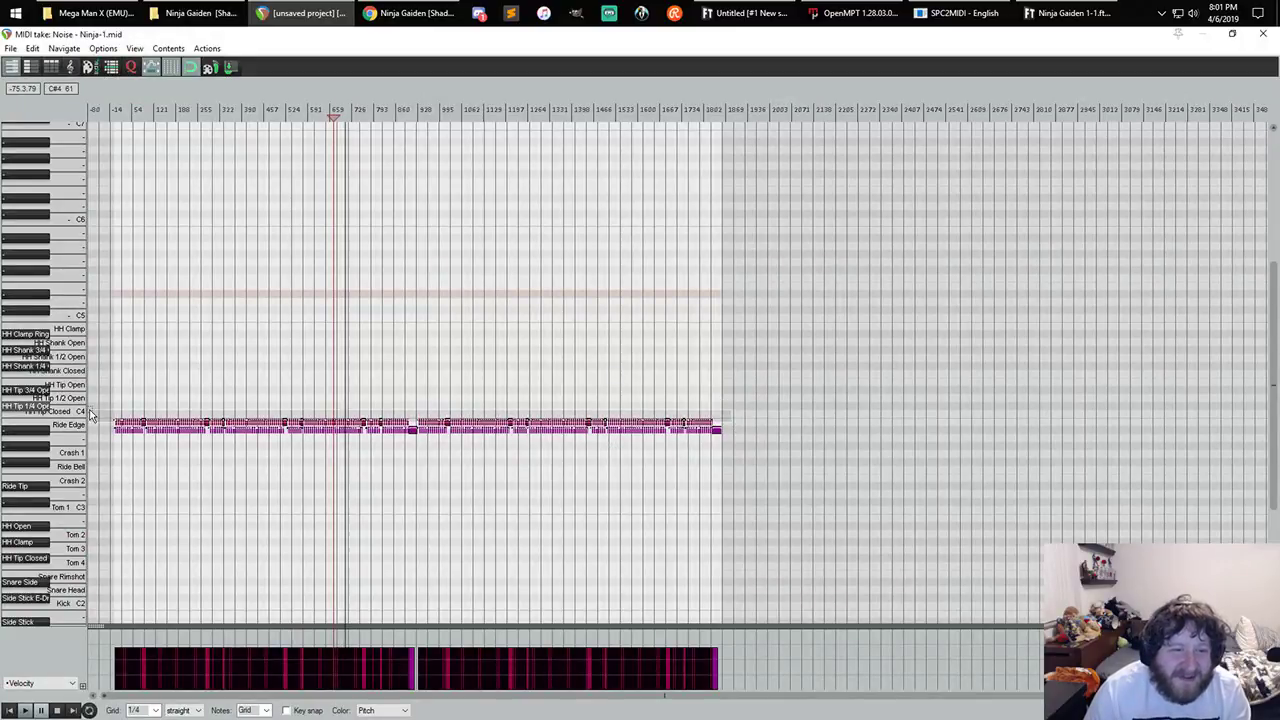
drag(90, 411, 91, 412)
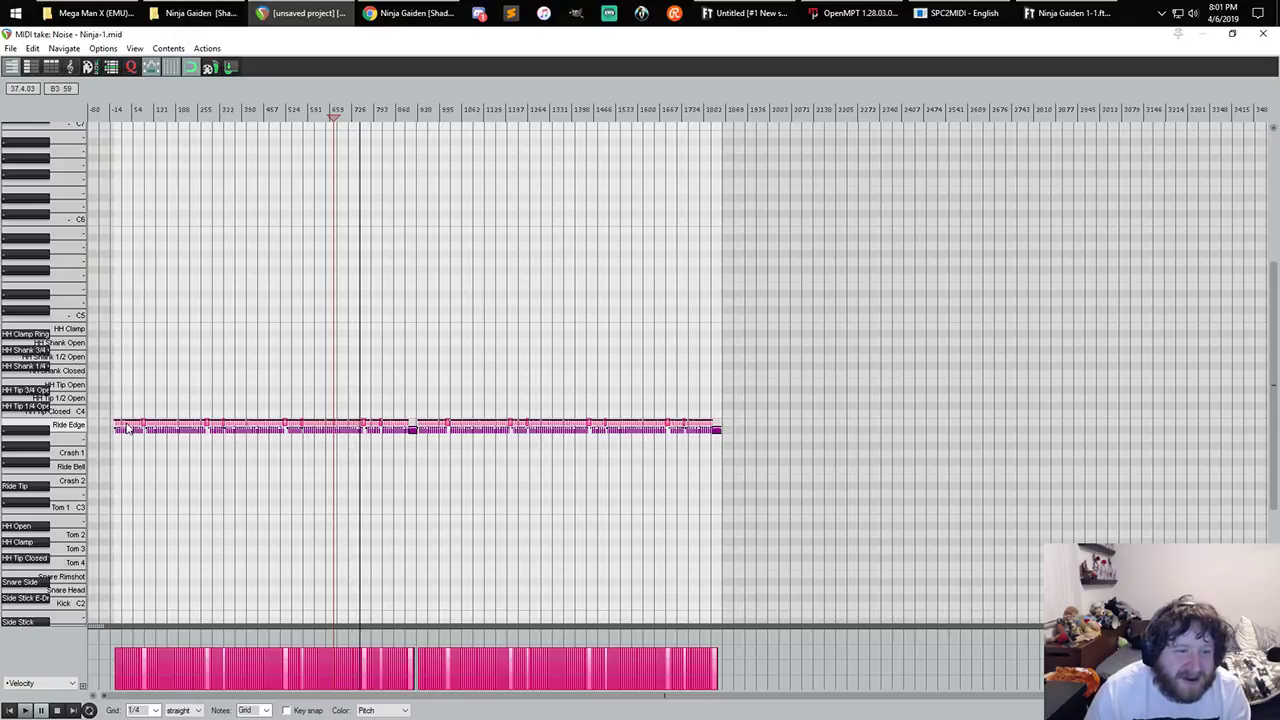
drag(127, 428, 126, 485)
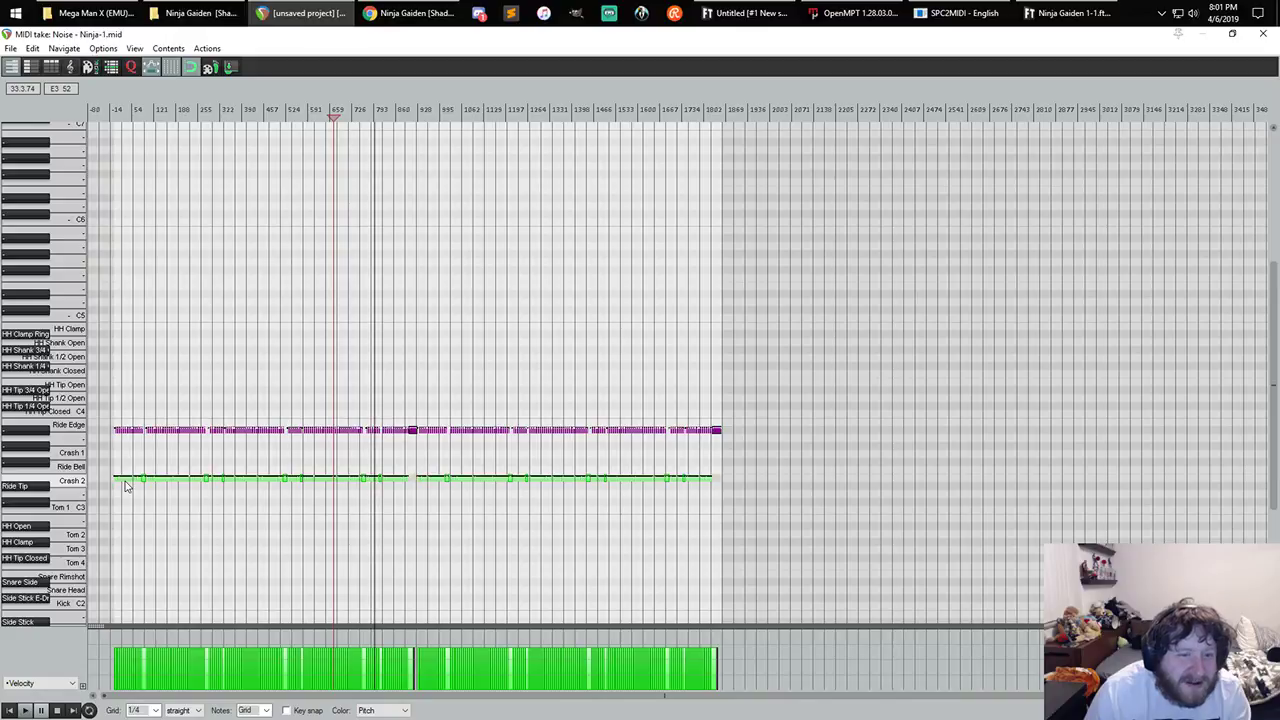
drag(126, 485, 124, 461)
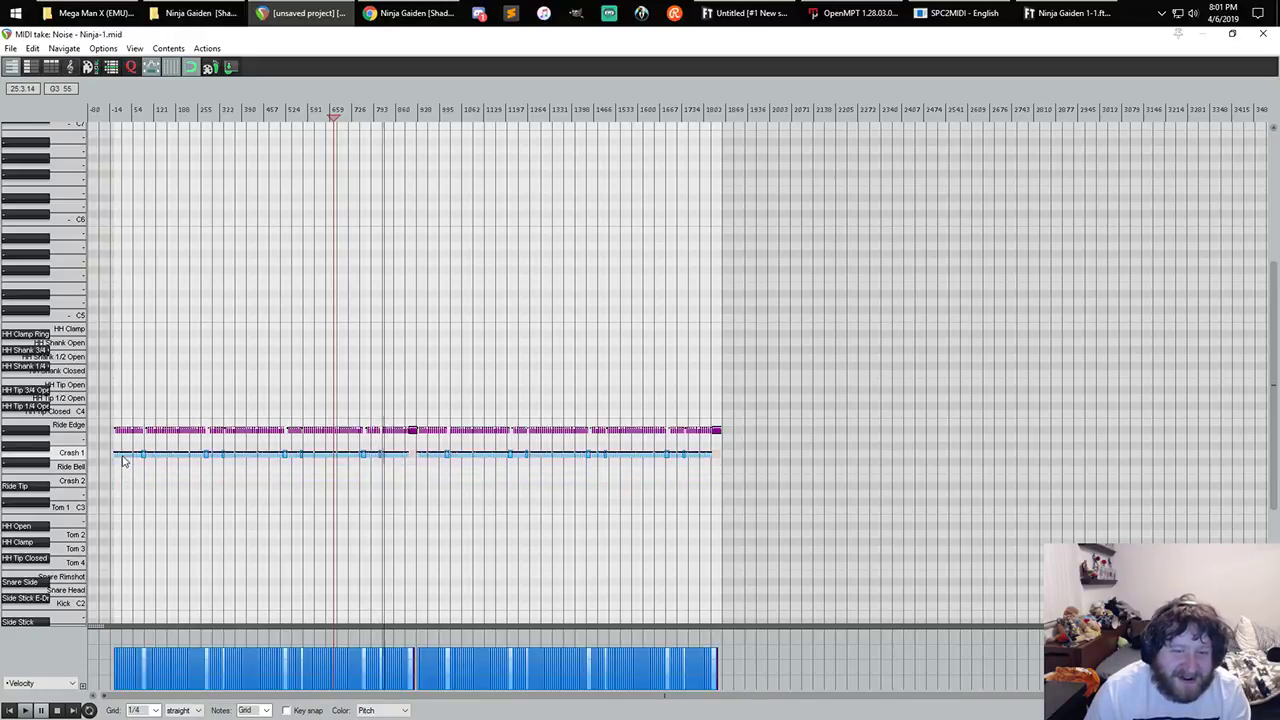
drag(124, 461, 112, 555)
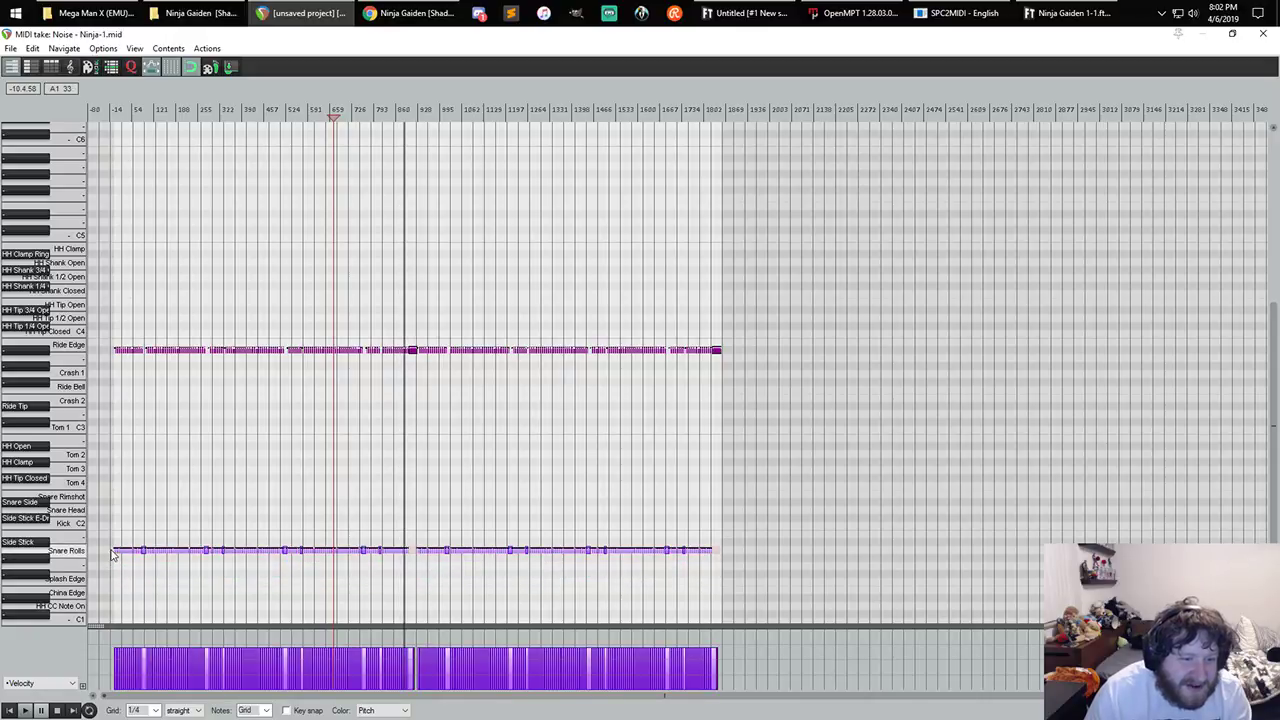
- Select the remaining notes just below the Ride Edge row and try them on HH Shank Closed, settling on the HH Open row
drag(780, 340, 175, 441)
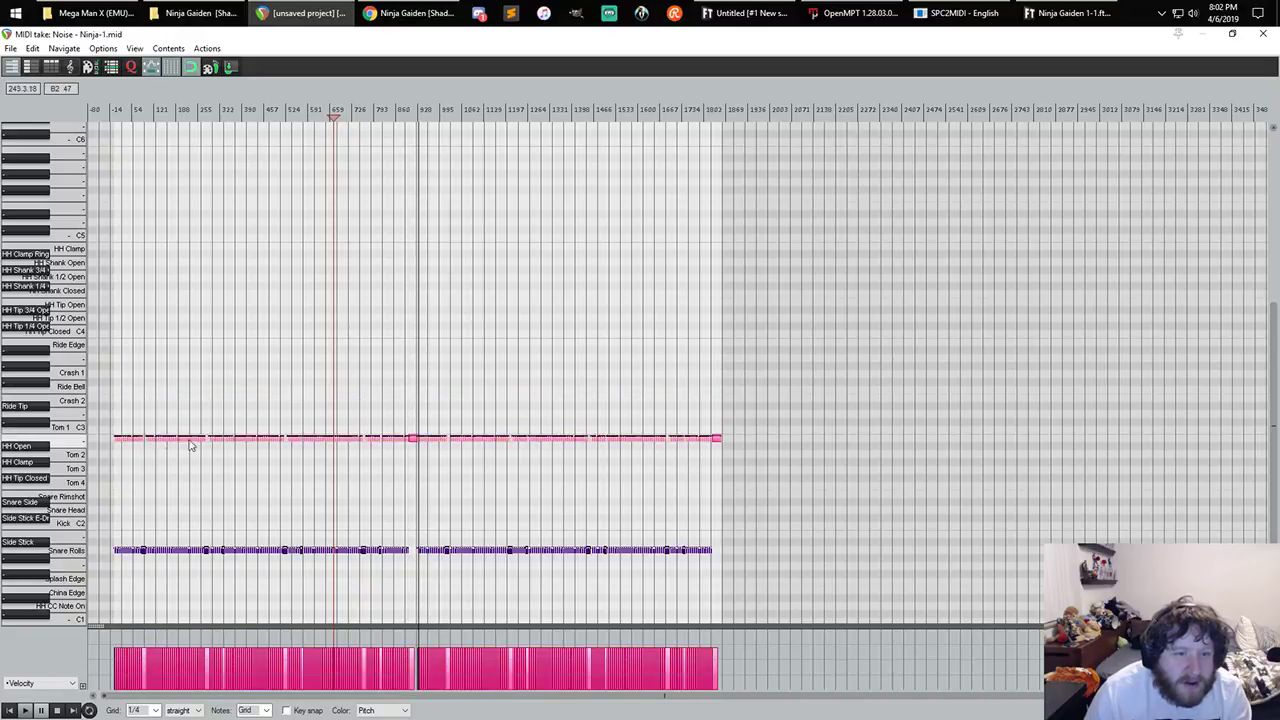
drag(270, 444, 147, 298)
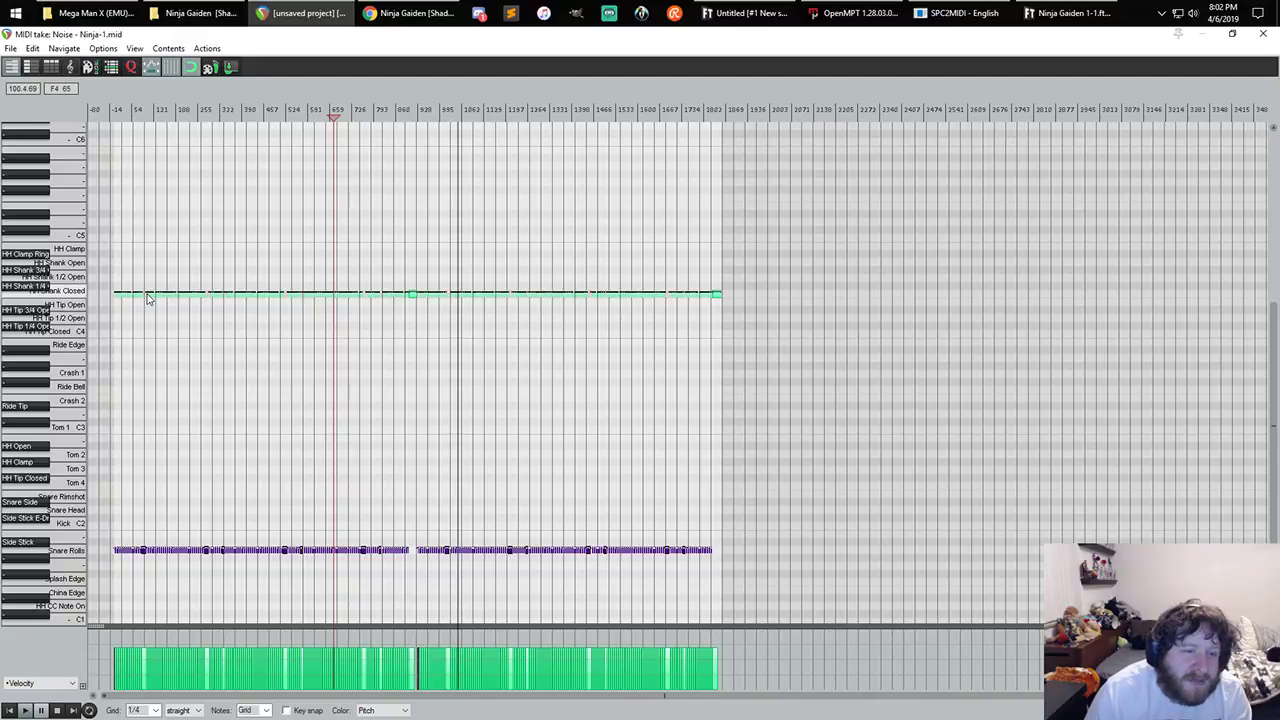
drag(147, 297, 144, 452)
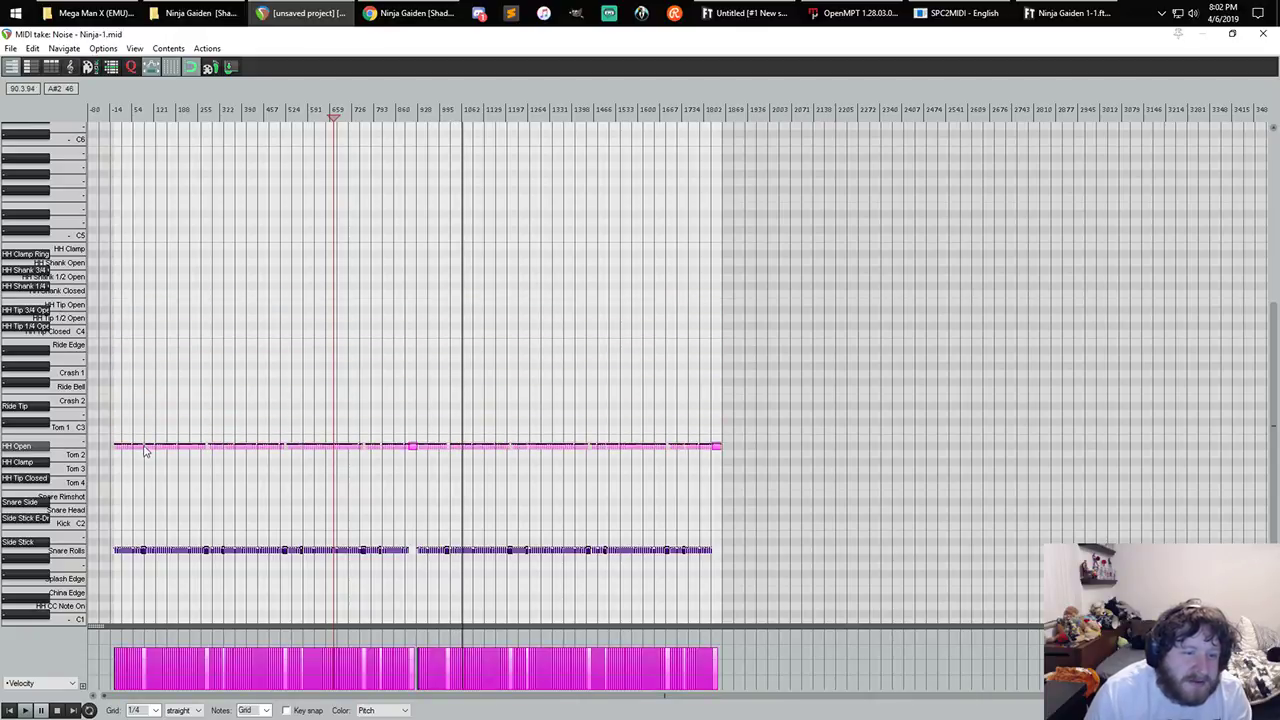
- Move the Snare Rolls notes up to HH Tip 1/4 Open and the HH Open notes down to Kick
drag(791, 538, 124, 331)
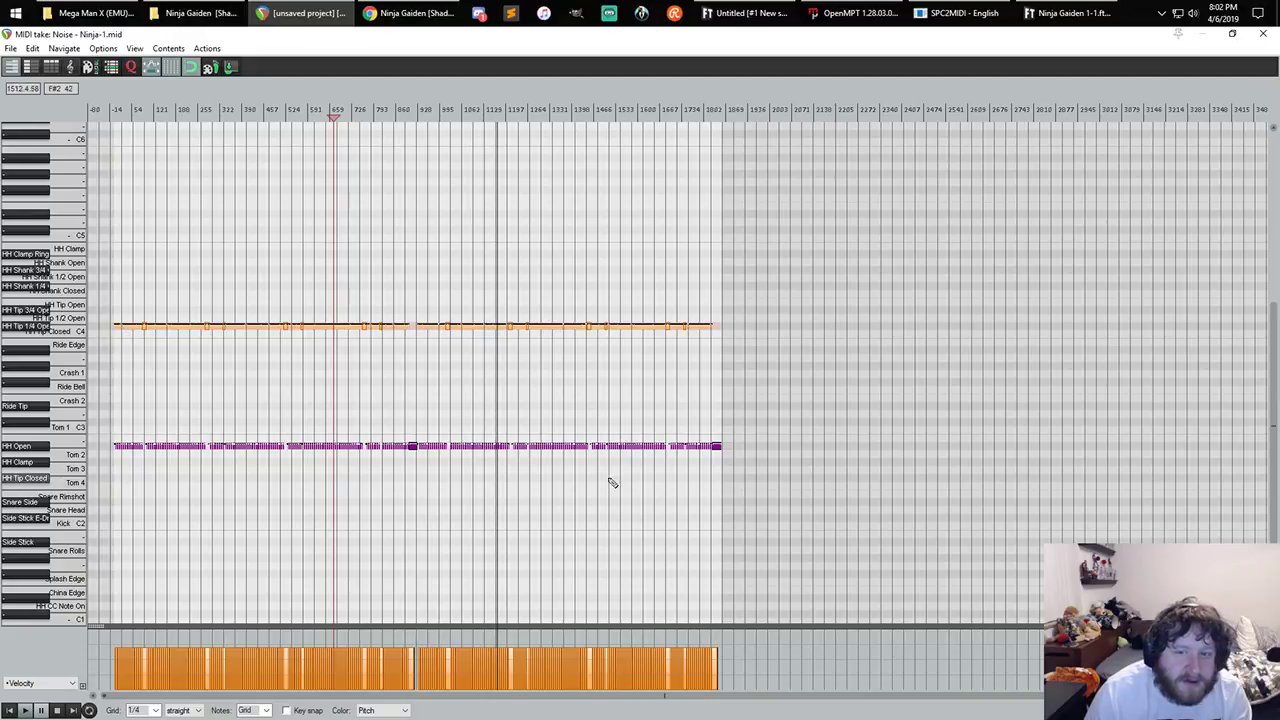
ctrl+scroll(180, 466, up, 3)
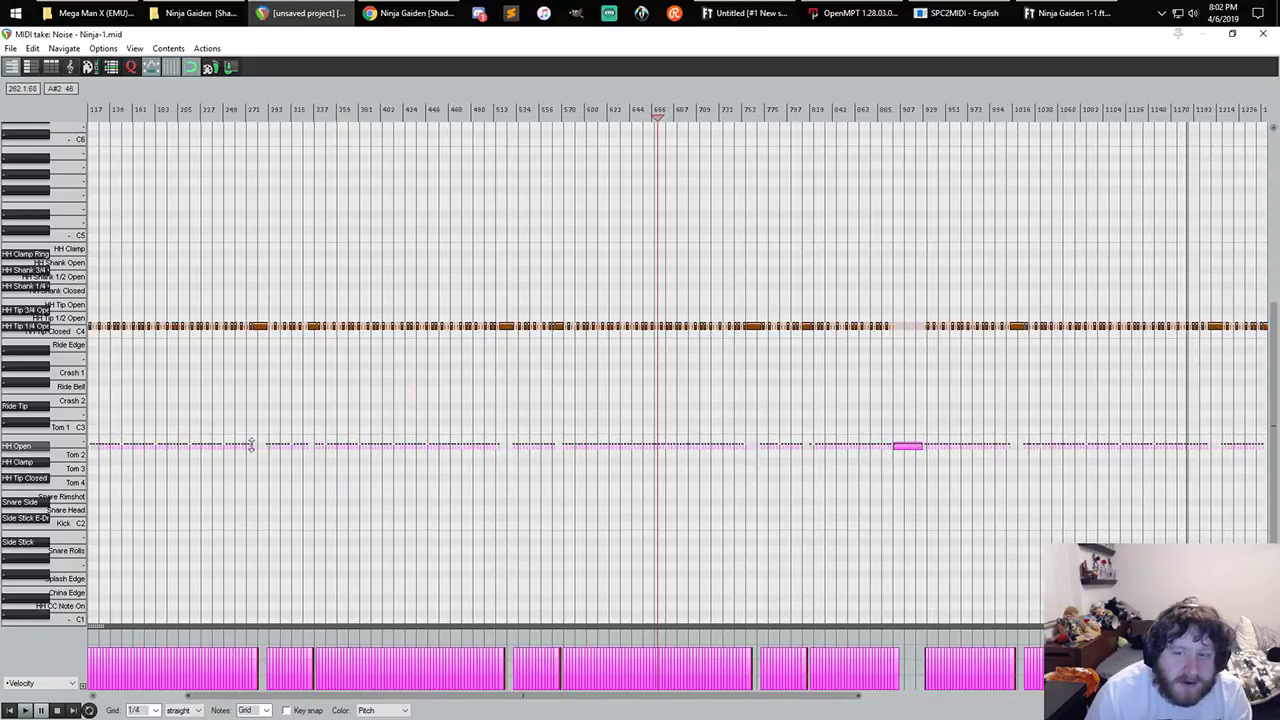
ctrl+scroll(530, 463, down, 2)
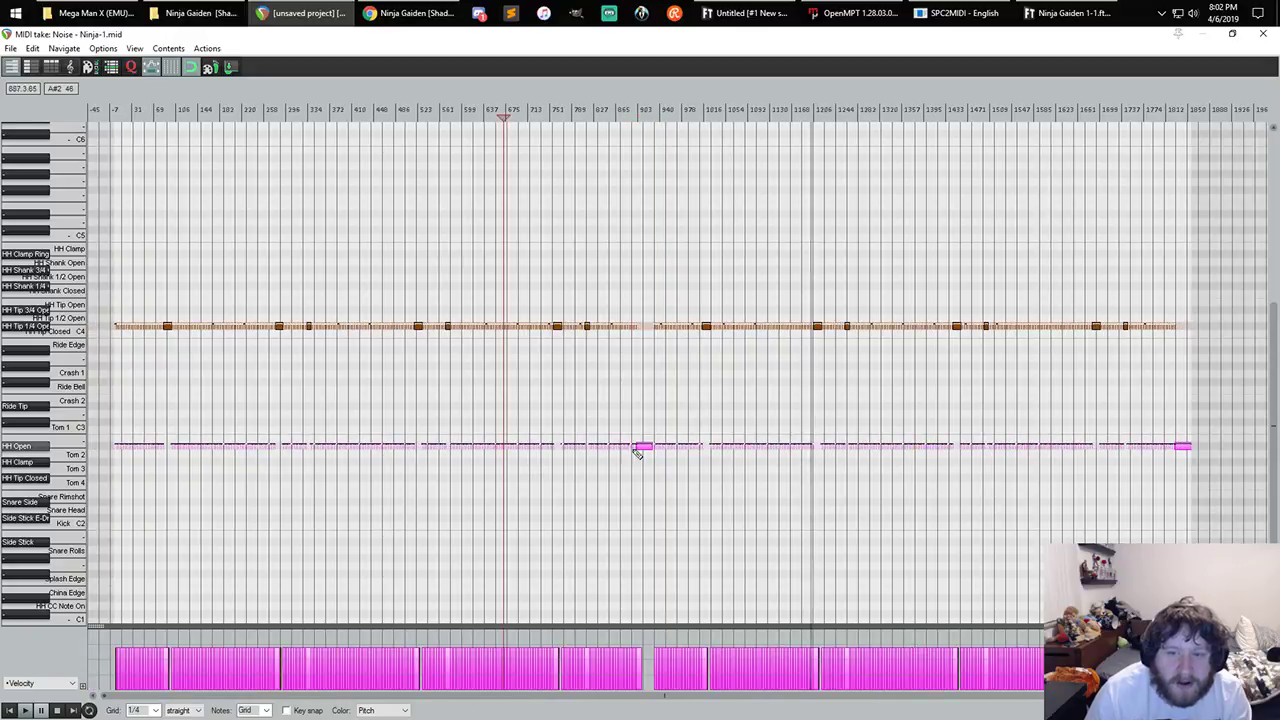
drag(646, 449, 617, 533)
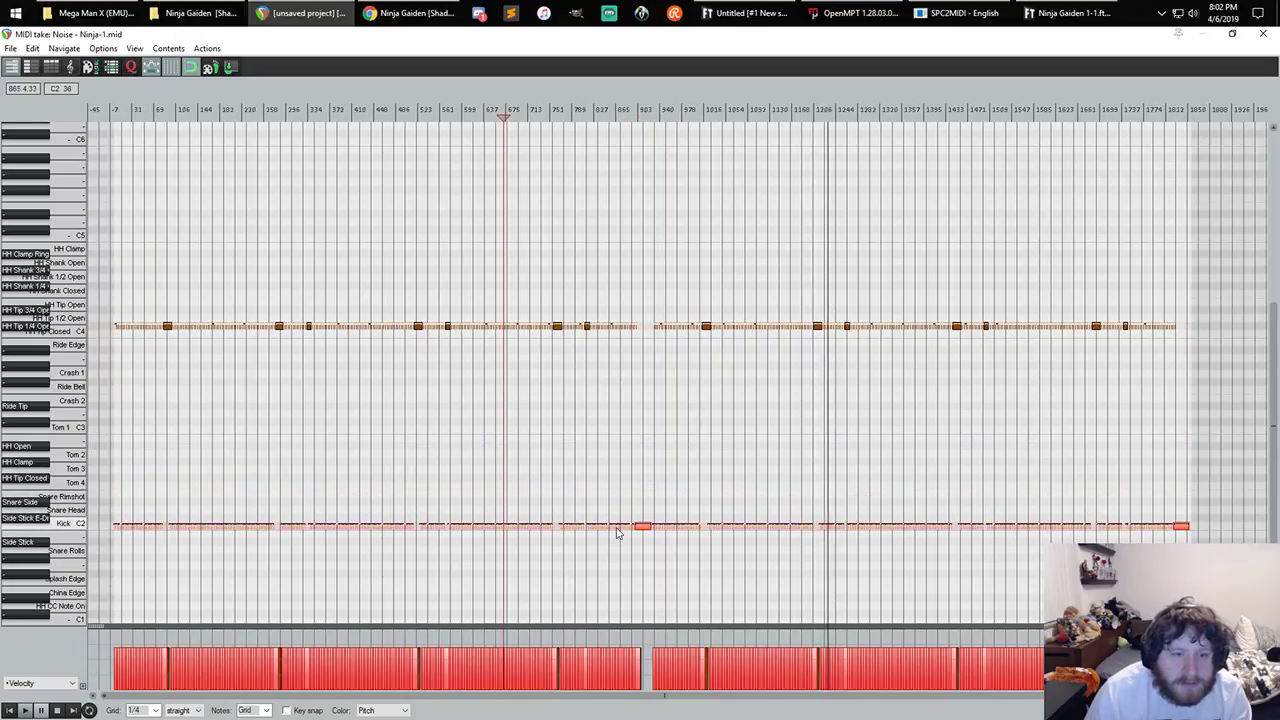
- Move the HH Tip 1/4 Open notes down to the row just below Tom 1 and the Kick notes up to Snare Rimshot
drag(97, 294, 1210, 390)
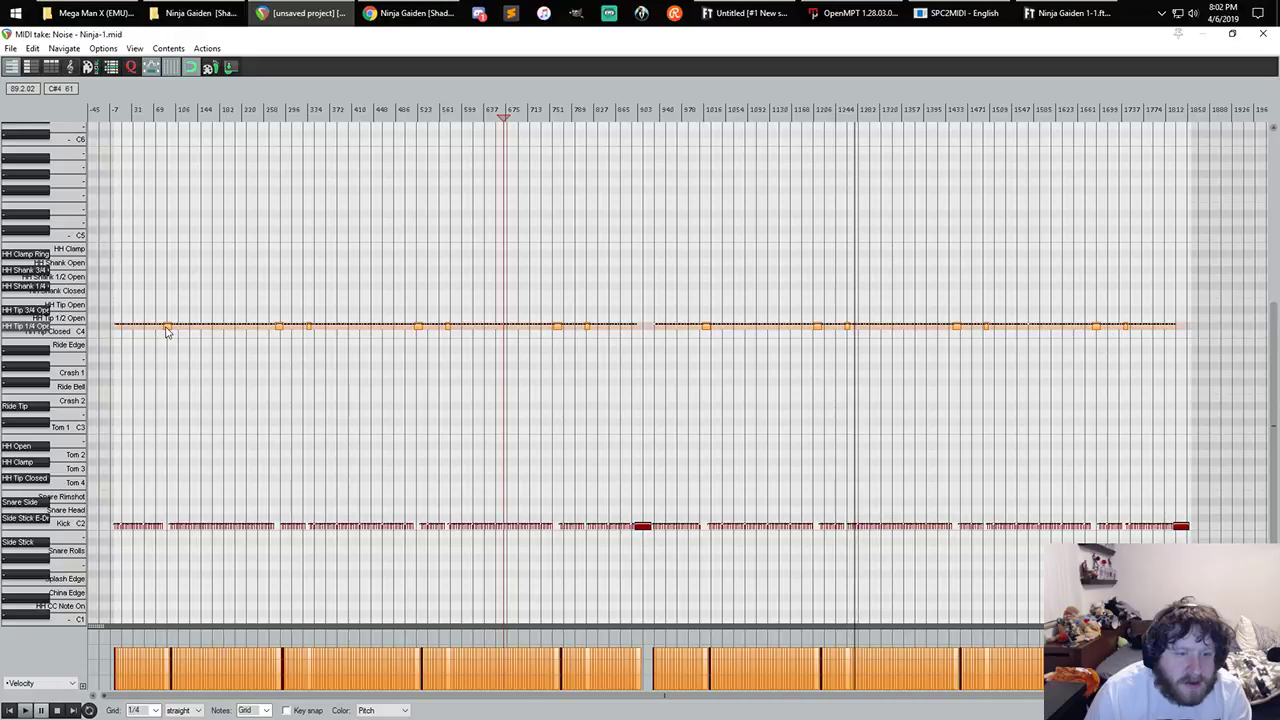
drag(167, 333, 162, 441)
click(162, 461)
drag(98, 501, 1255, 542)
drag(1180, 526, 1180, 494)
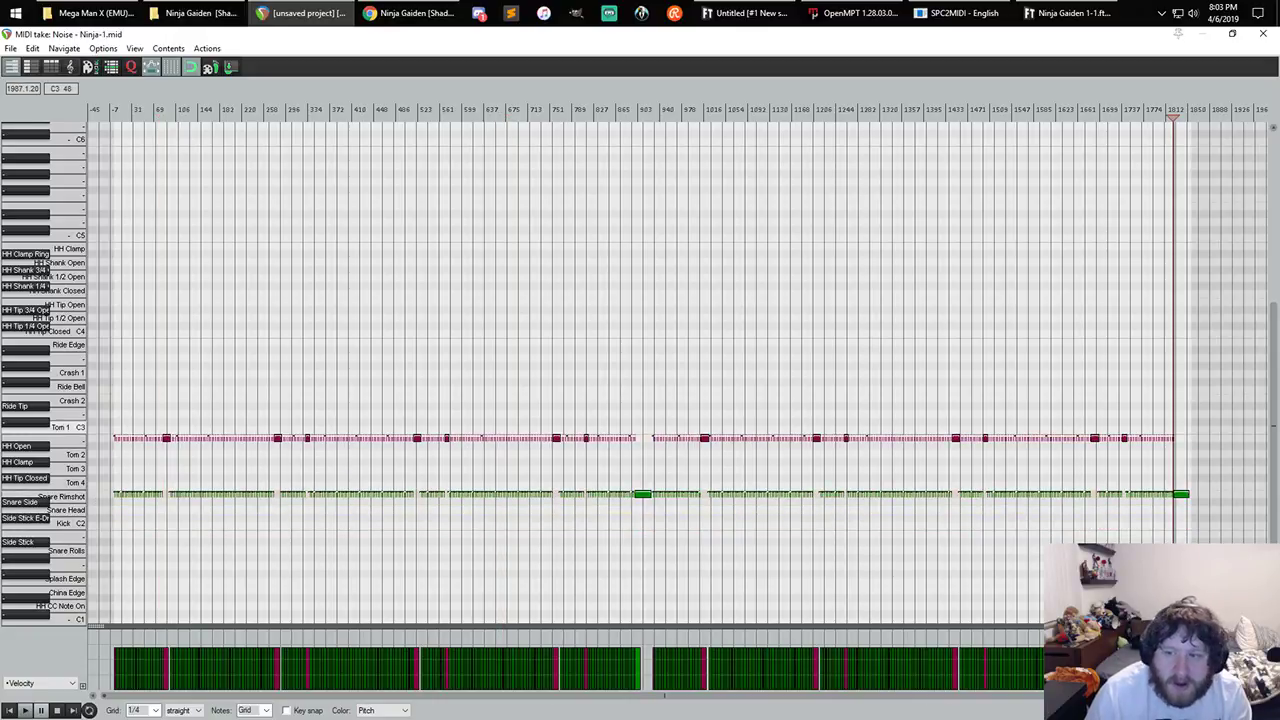
drag(1187, 405, 104, 504)
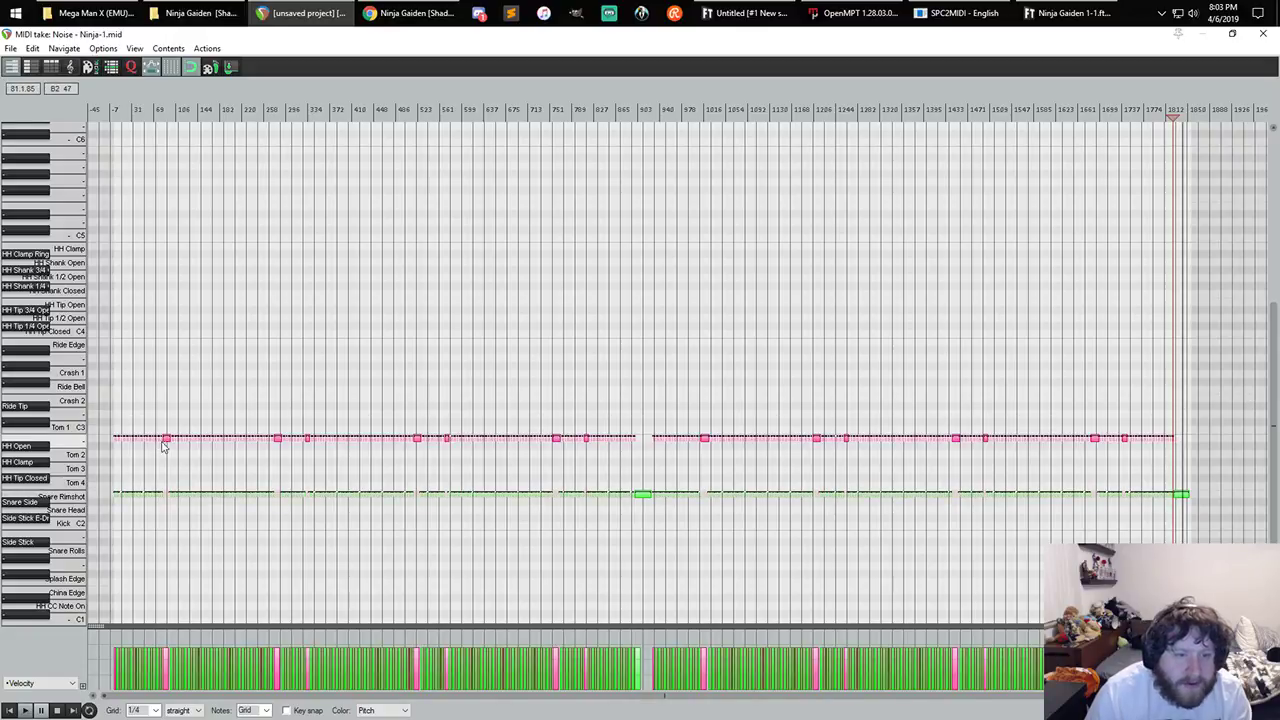
mouse_move(168, 444)
mouse_down()
mouse_move(163, 509)
mouse_move(158, 460)
mouse_up()
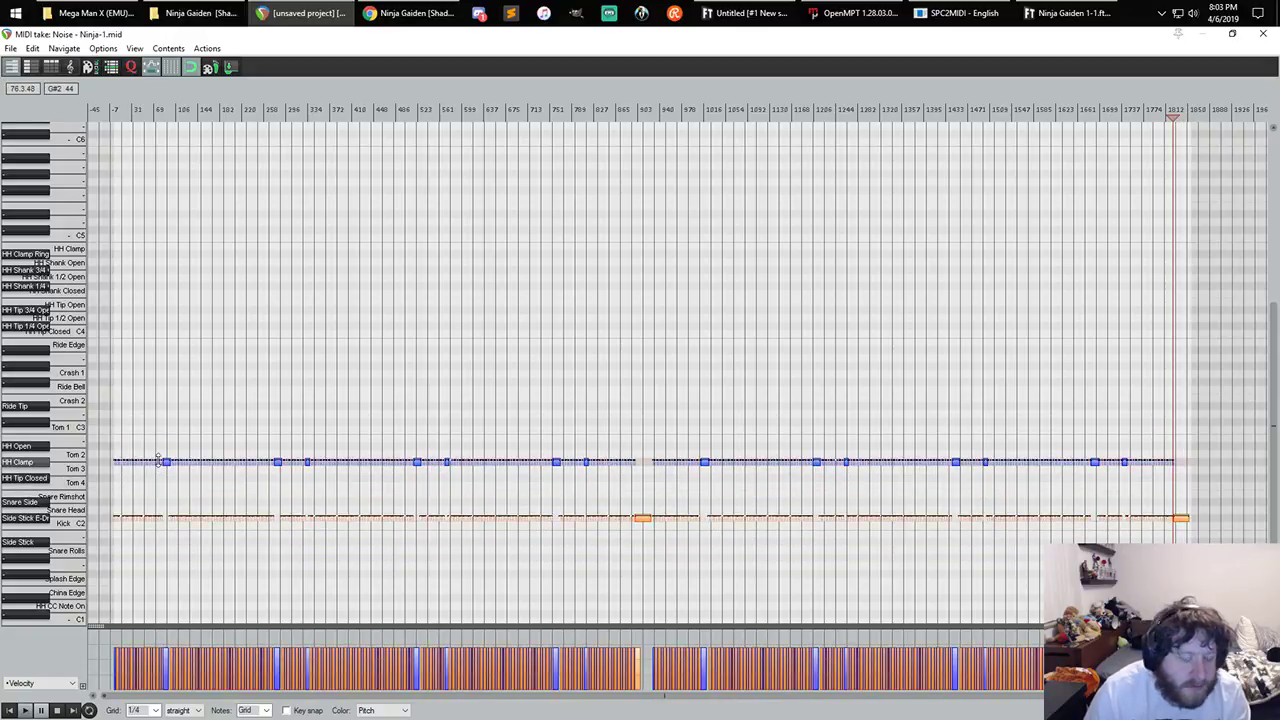
key(ctrl+z)
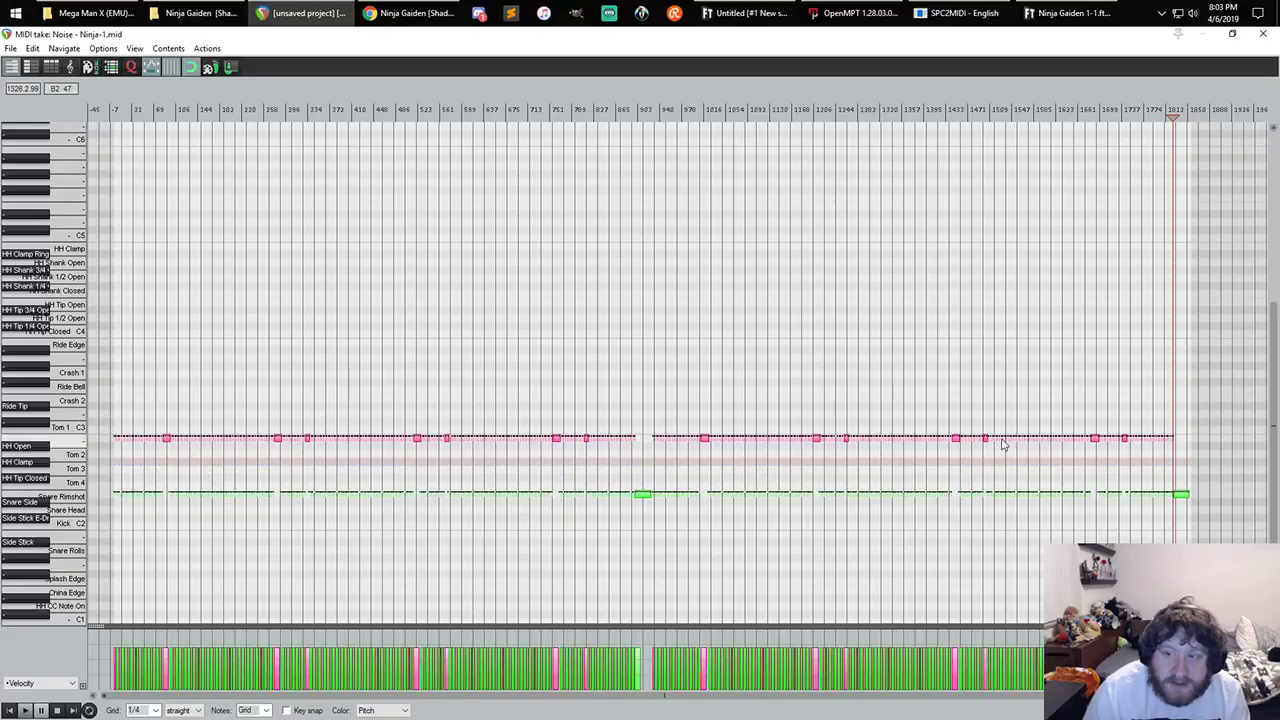
- Select only the notes just below Tom 1 and try them on Kick and HH Open, settling on the HH Clamp row
drag(1206, 428, 152, 530)
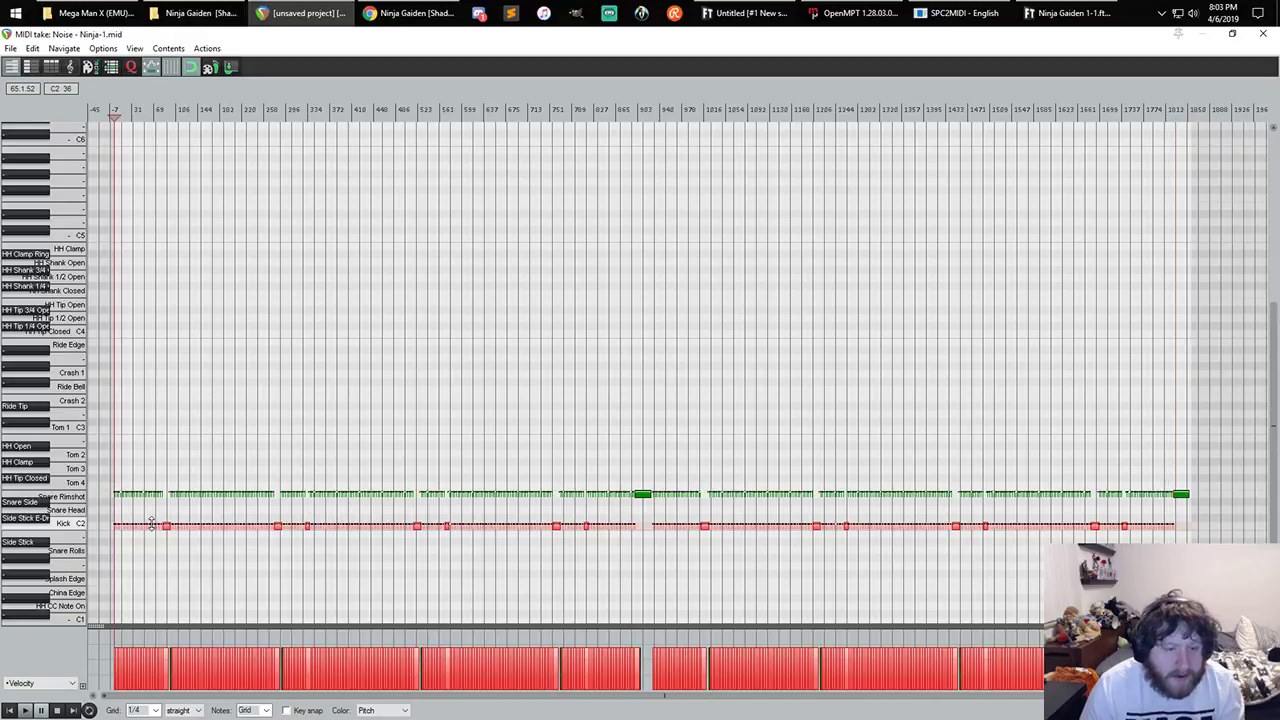
scroll(160, 530, up, 3)
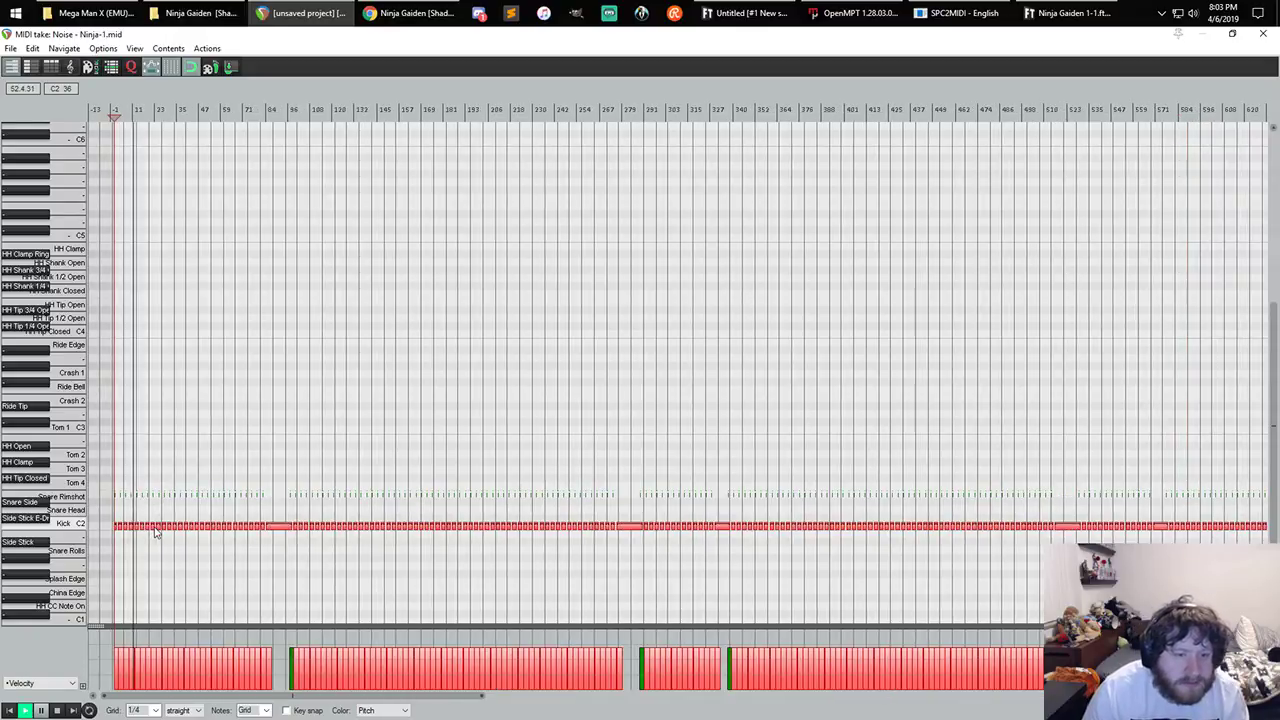
scroll(167, 533, up, 2)
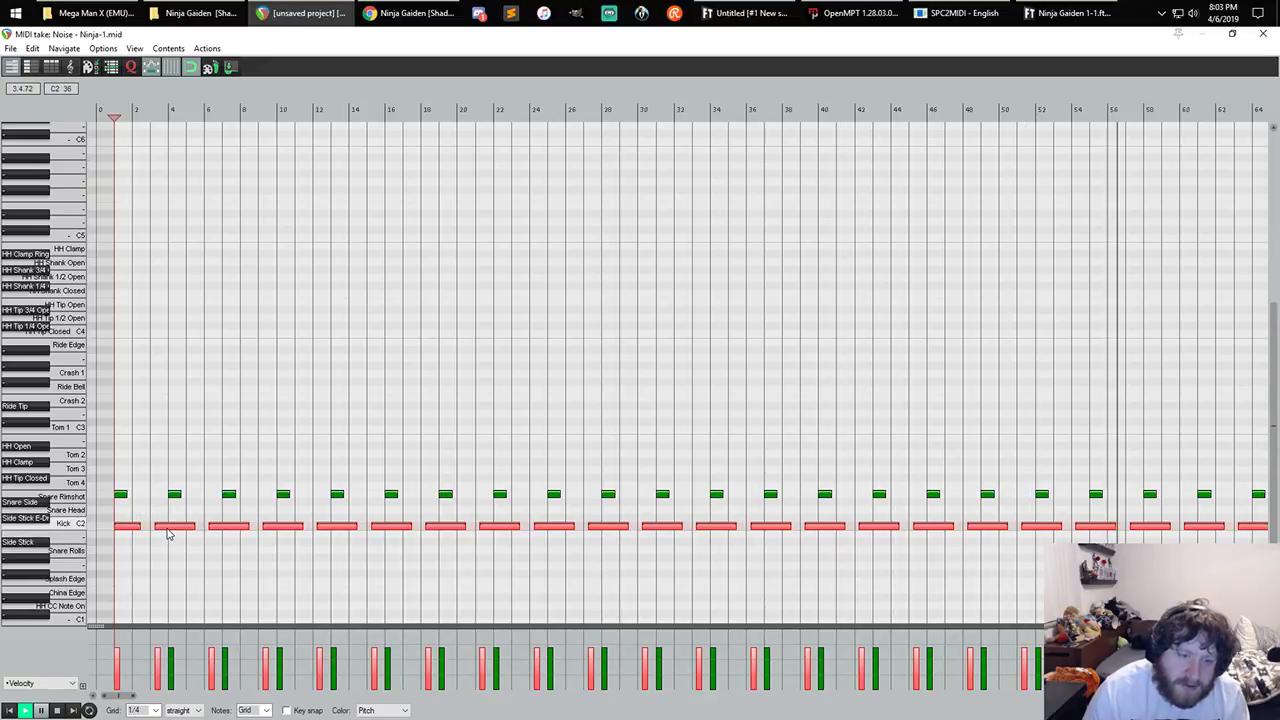
drag(169, 530, 160, 457)
drag(161, 452, 160, 450)
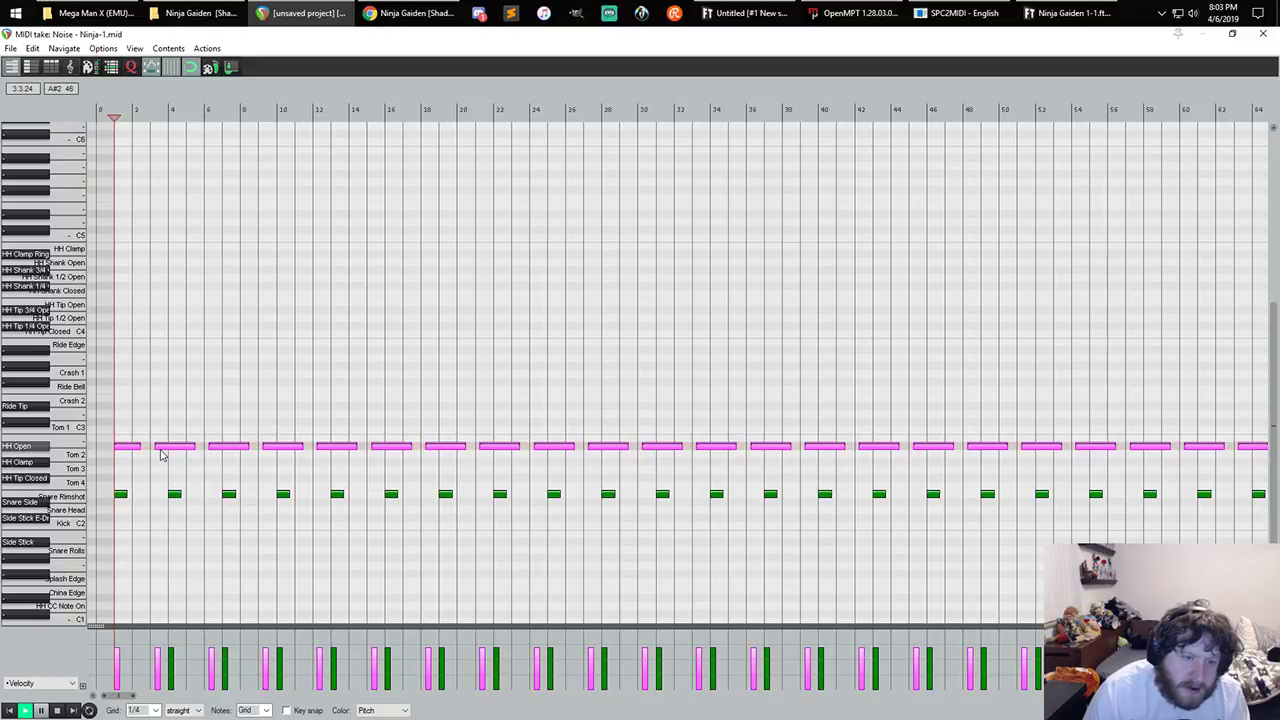
drag(160, 450, 159, 464)
scroll(157, 467, down, 5)
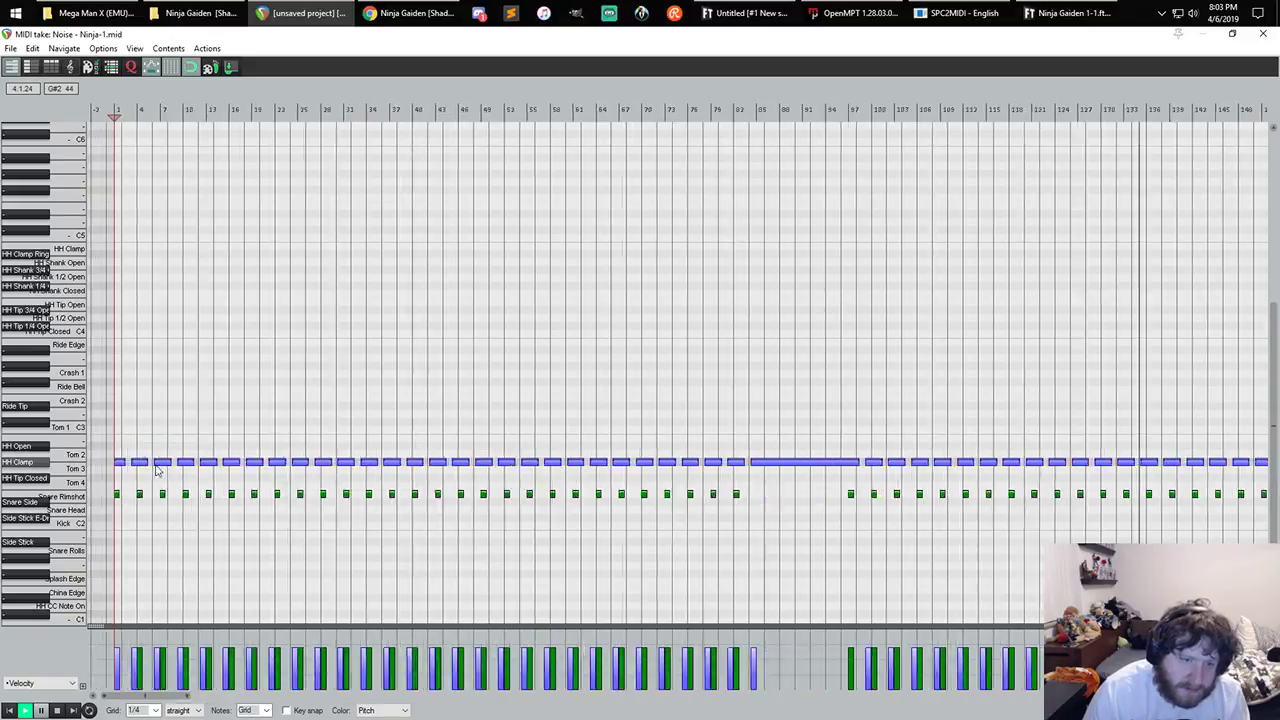
scroll(380, 497, down, 6)
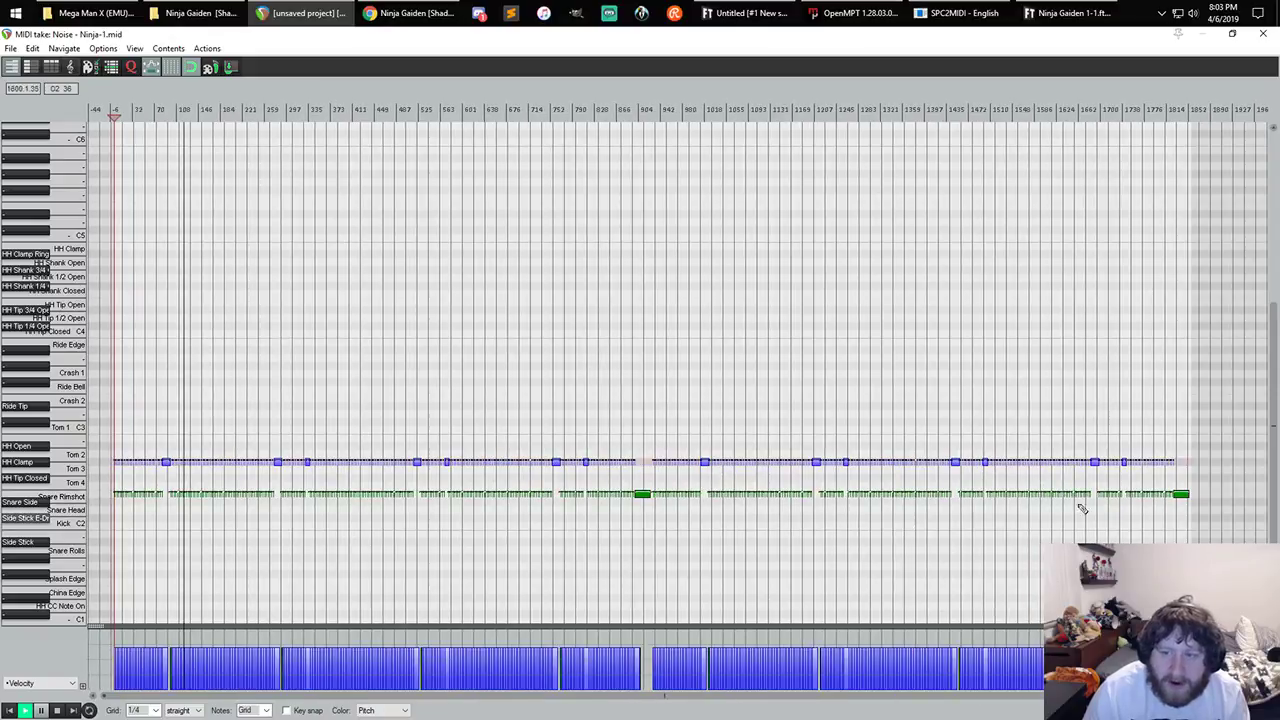
- Select all the Snare Rimshot notes and move them down to the Kick row at C2
drag(1203, 487, 78, 560)
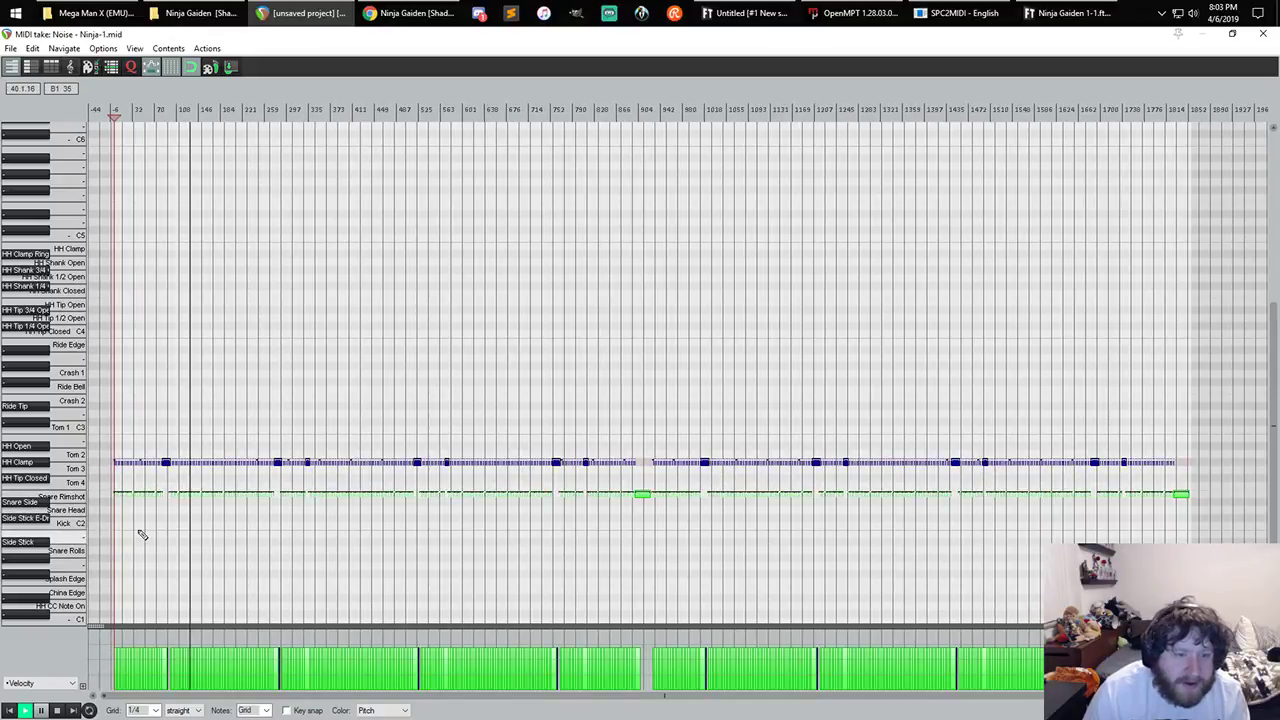
scroll(164, 521, up, 5)
scroll(164, 521, up, 5)
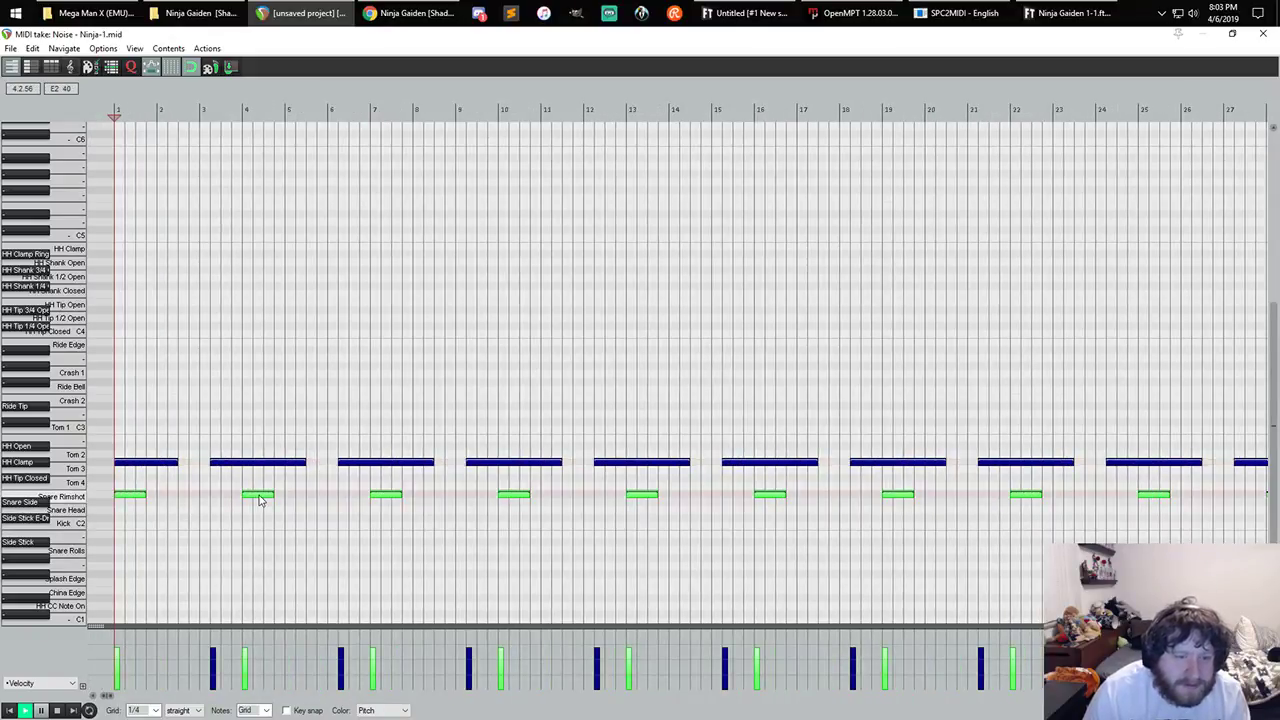
drag(257, 497, 245, 530)
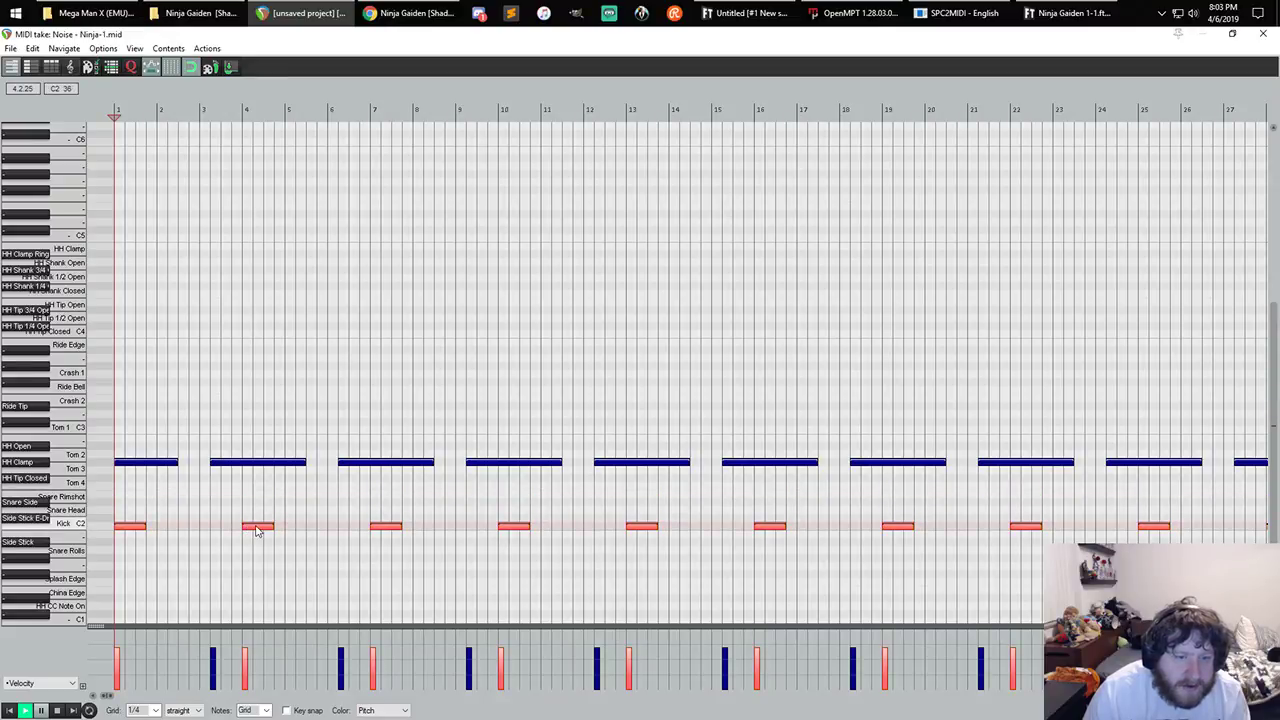
- Select all the HH Clamp notes and move them down to the Snare Head row
scroll(191, 457, down, 8)
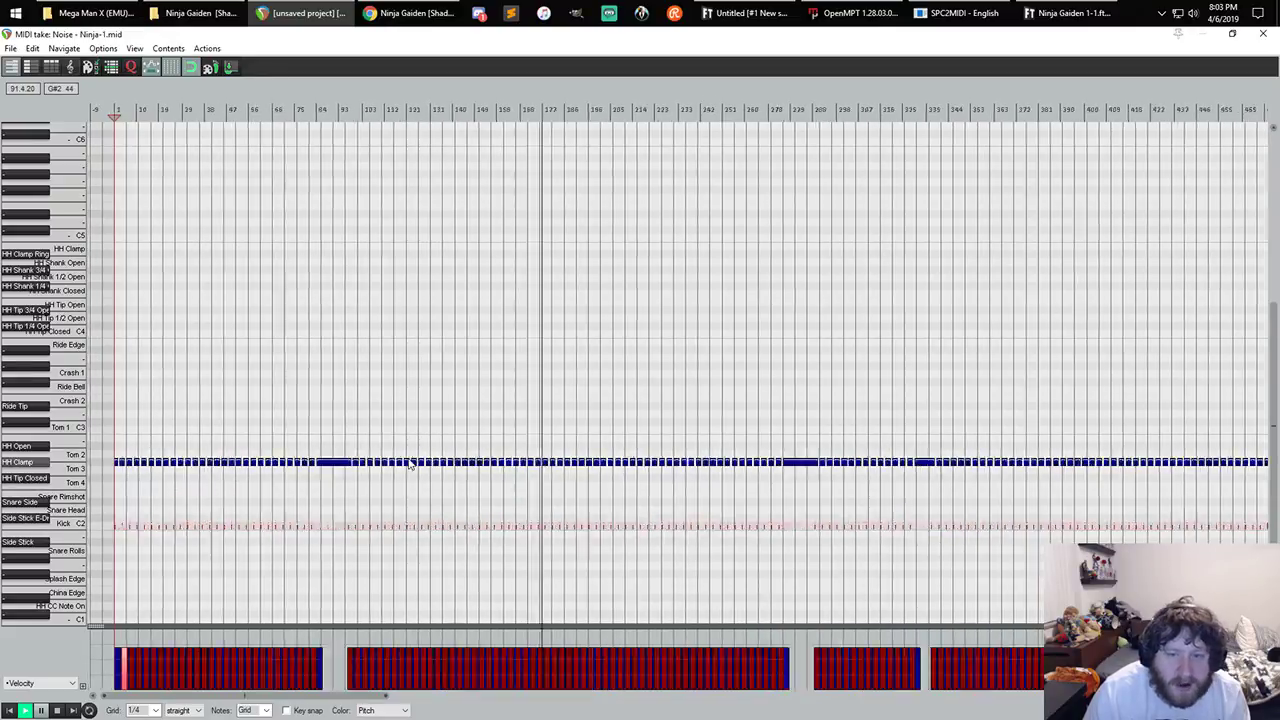
scroll(838, 455, down, 4)
double_click(28, 464)
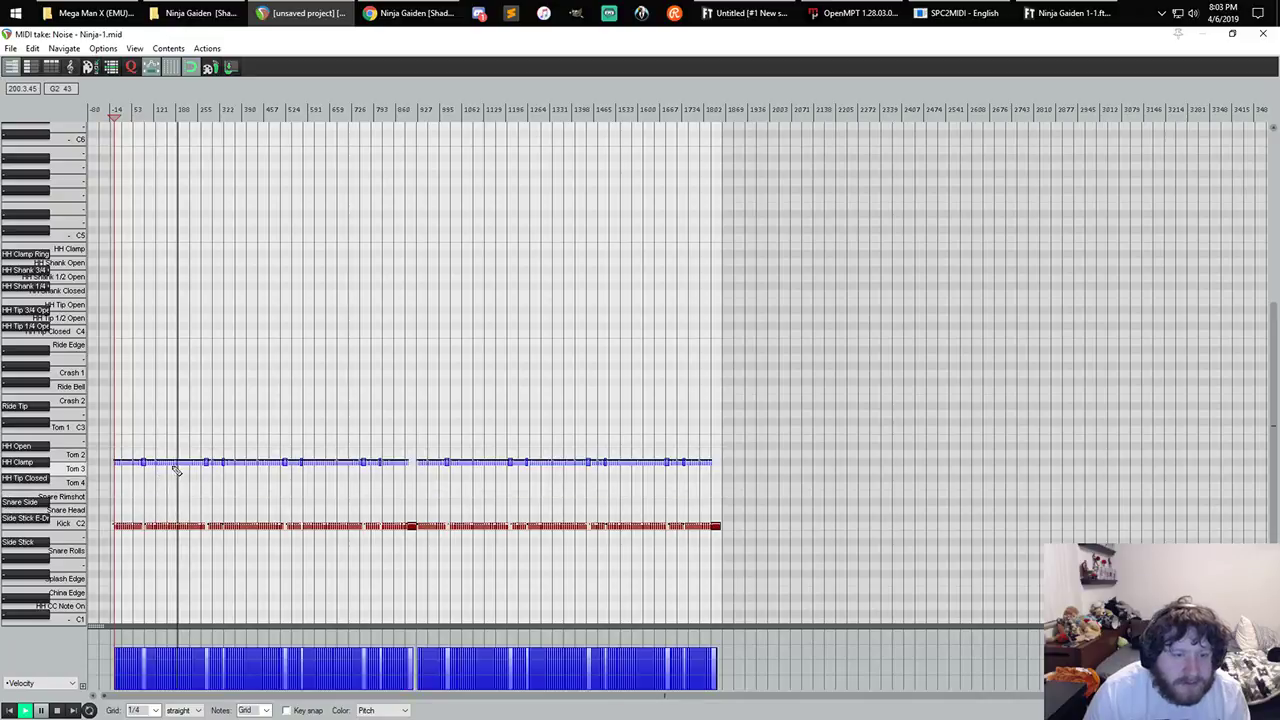
drag(143, 461, 140, 513)
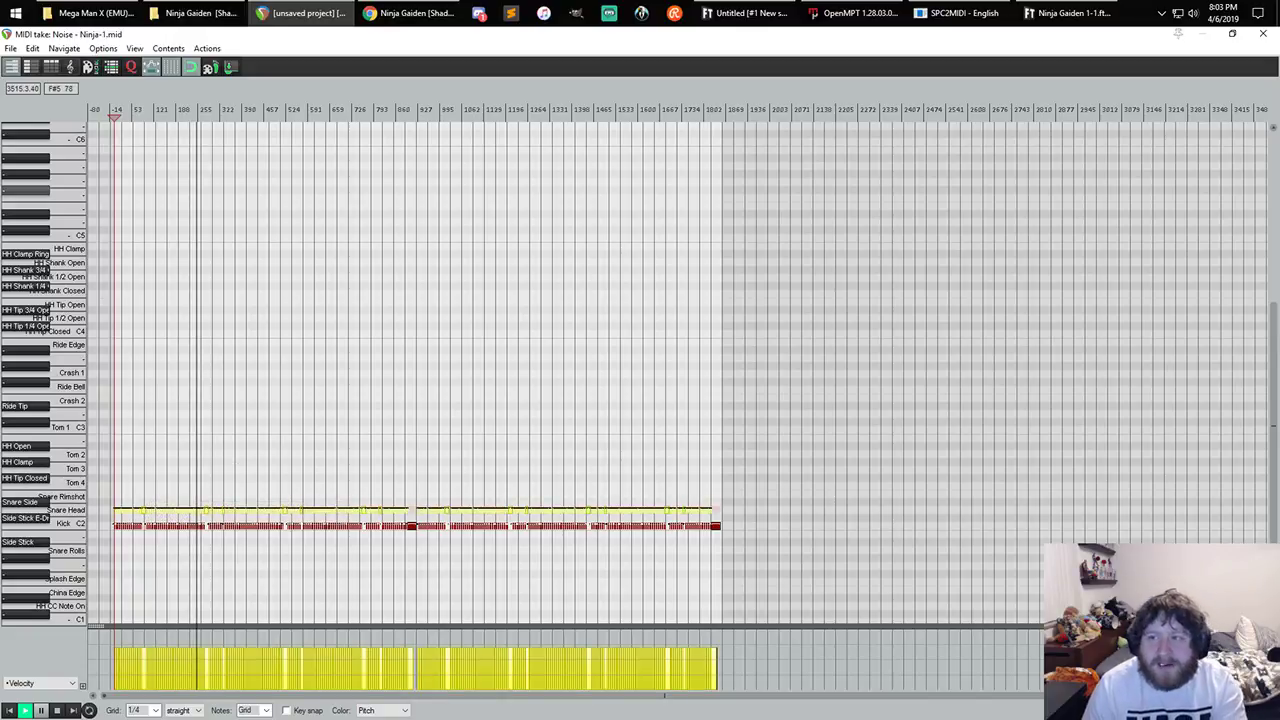
- Close the MIDI editor, cancel the prompt about unsaved projects, and unsolo the Noise track to play all tracks together
double_click(1263, 34)
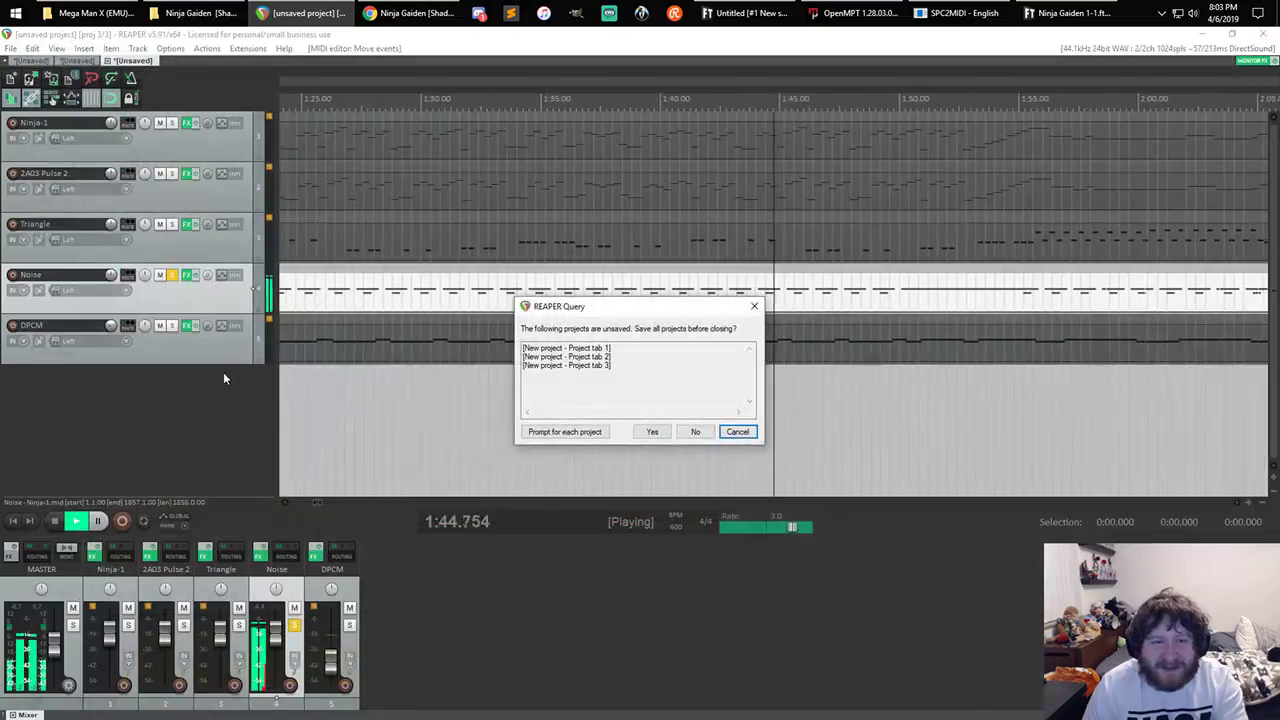
click(736, 431)
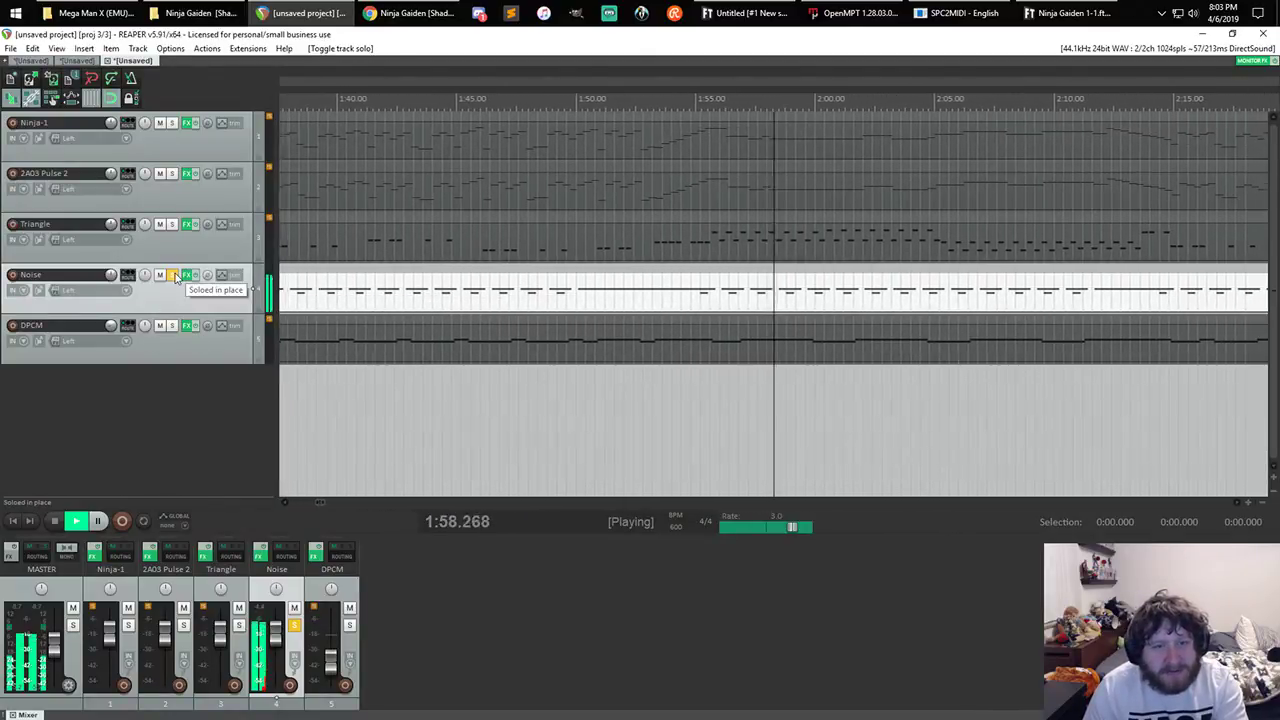
click(177, 277)
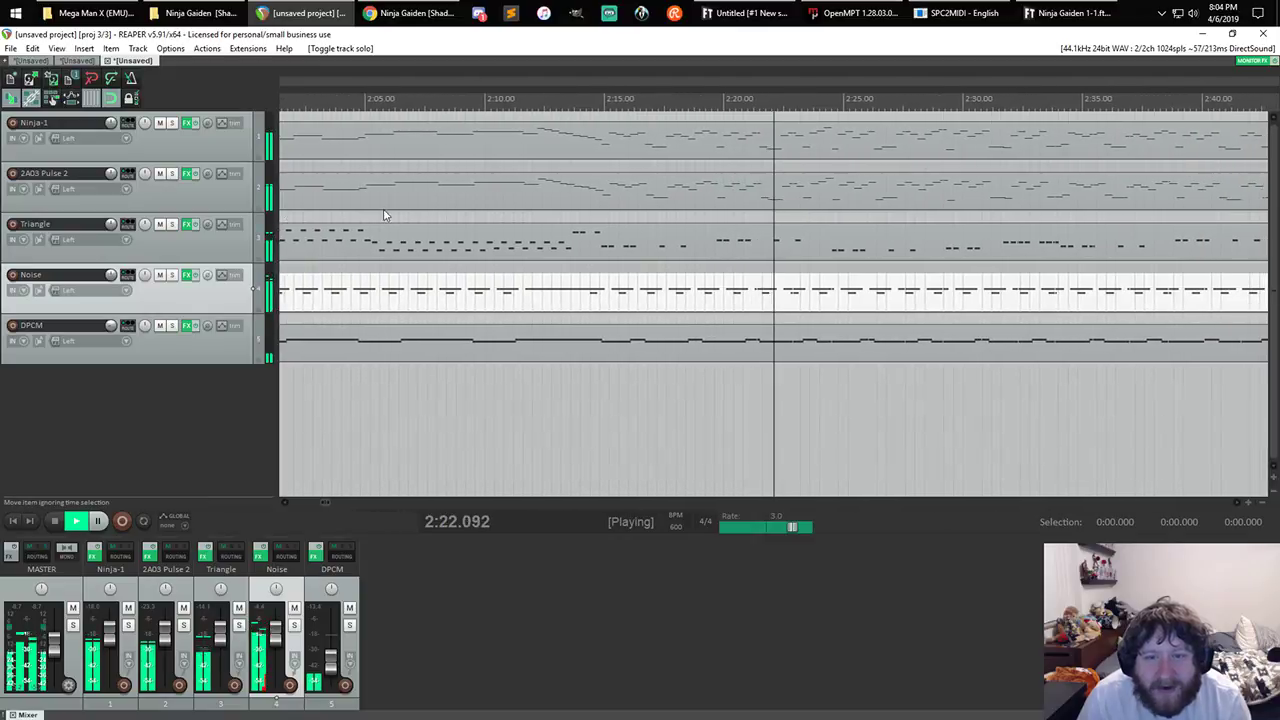
- Stop playback and open the groove library in the Noise track's SSD5 drum sampler
click(190, 278)
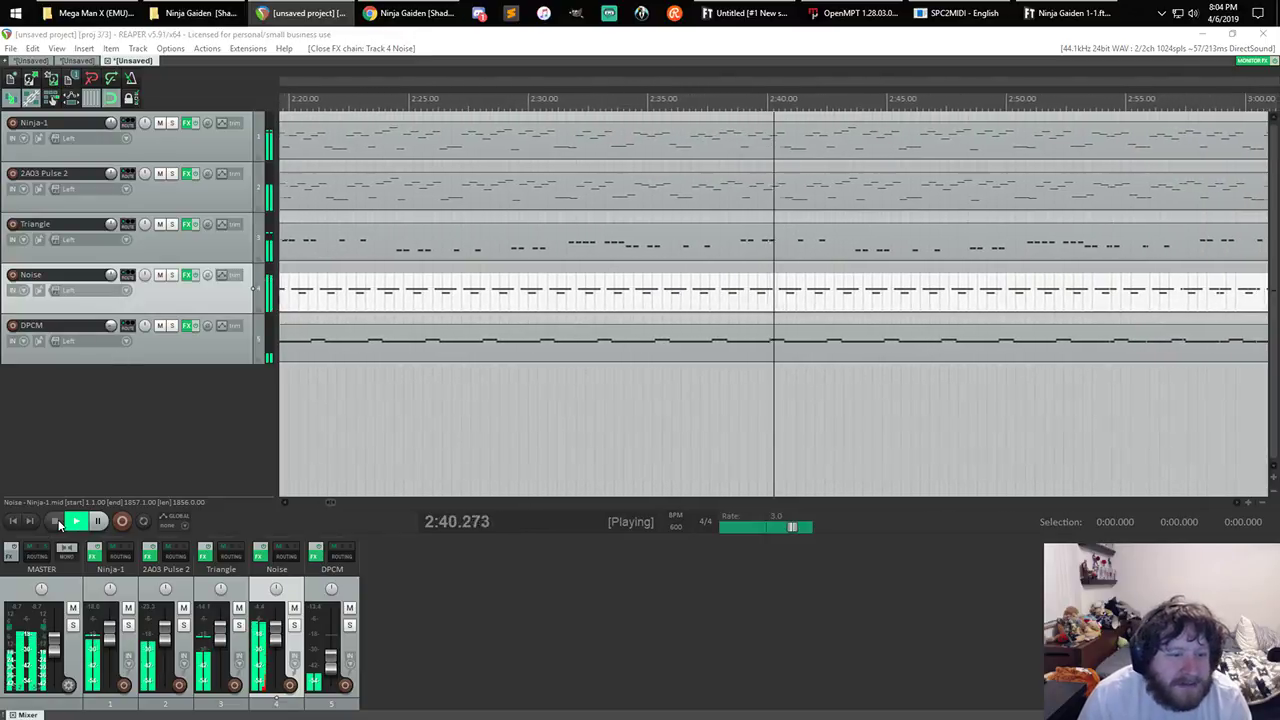
click(55, 521)
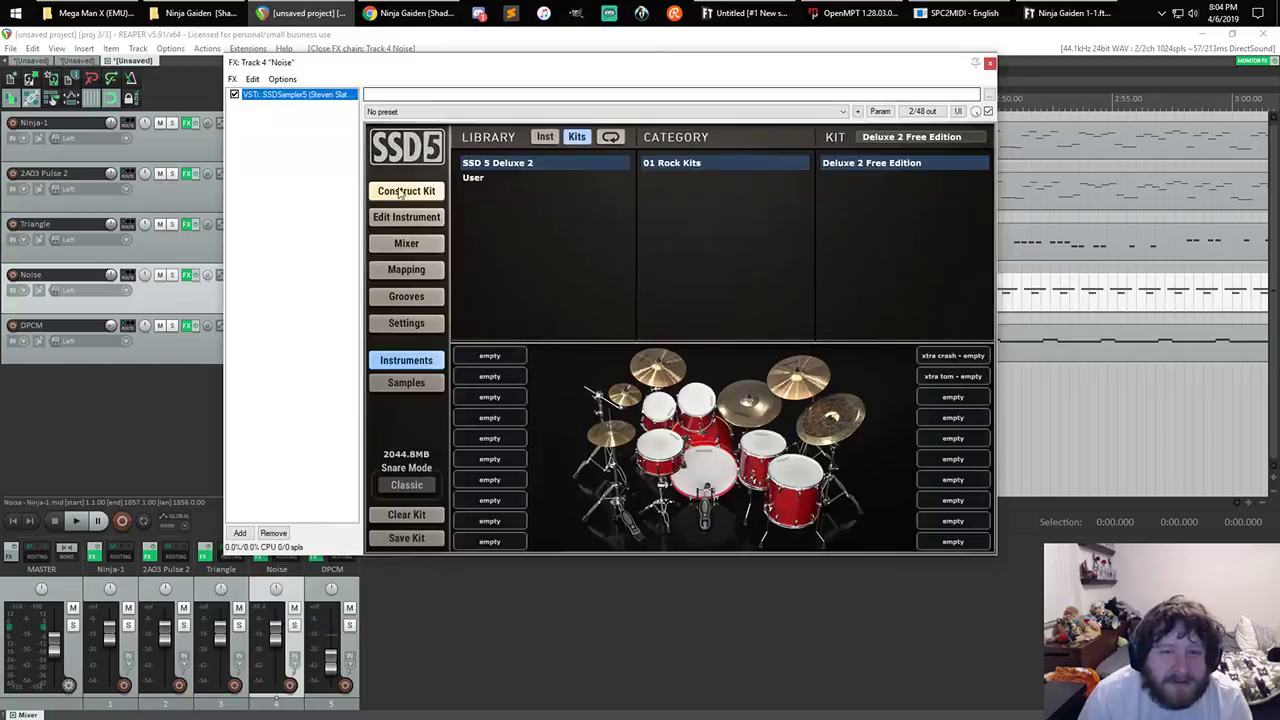
click(422, 298)
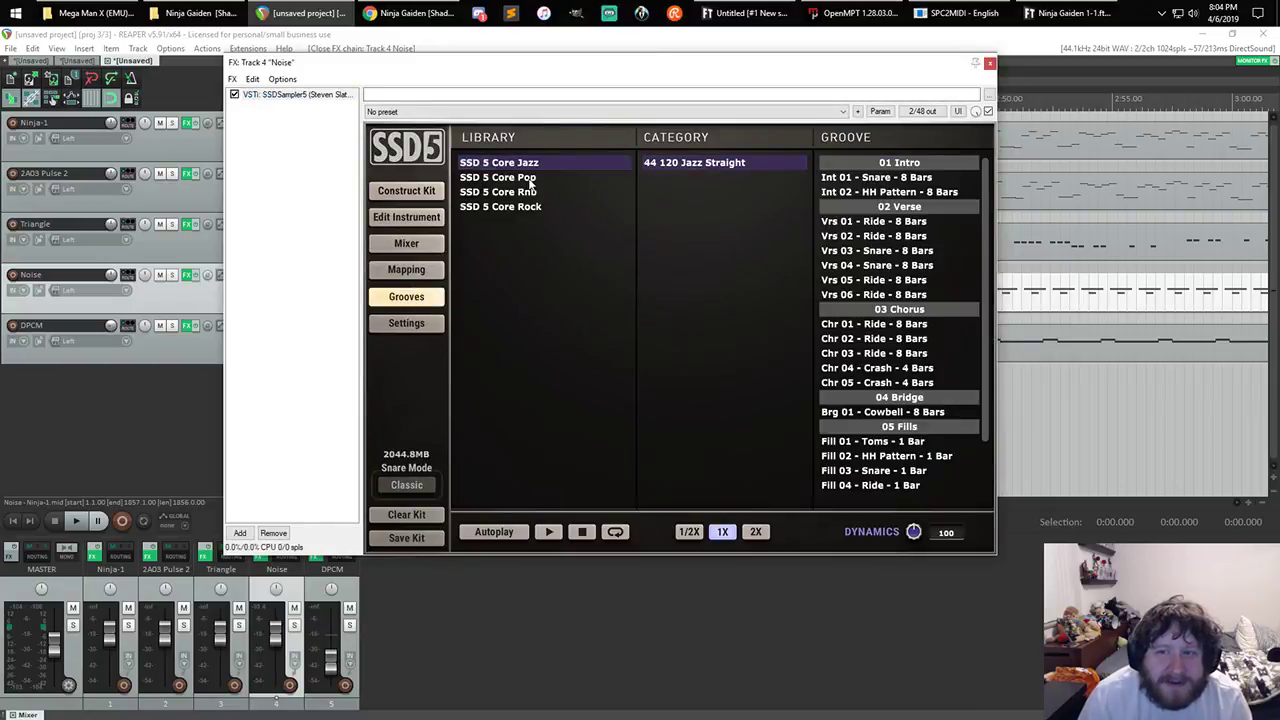
- Delete the MIDI item on the Noise track, keeping the SSD5 groove library open
scroll(916, 193, down, 3)
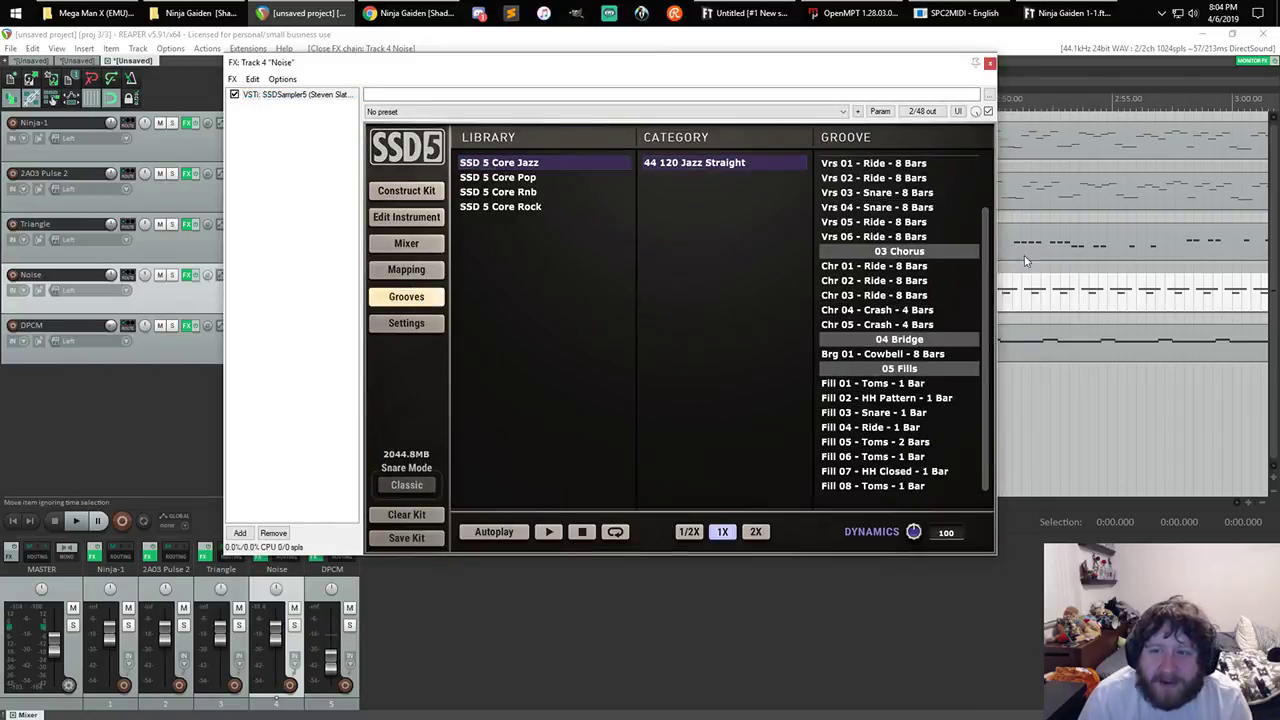
scroll(1056, 274, down, 8)
drag(463, 62, 873, 167)
click(449, 305)
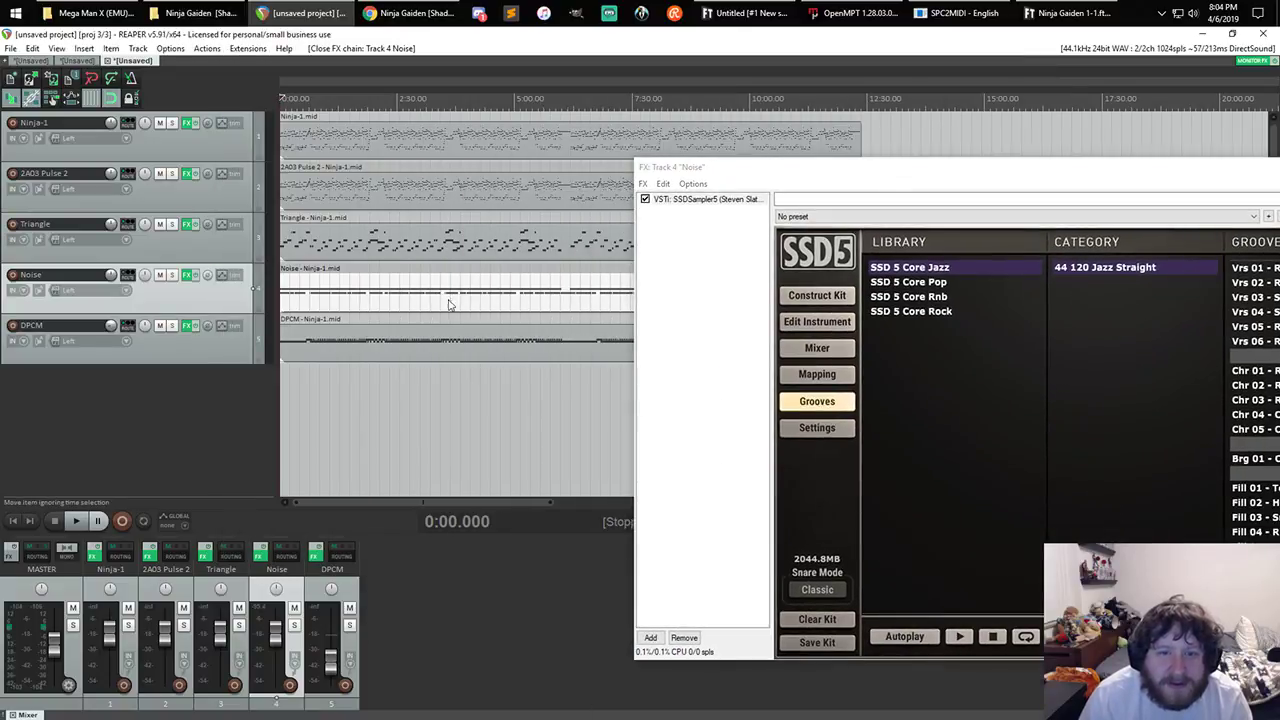
key(Delete)
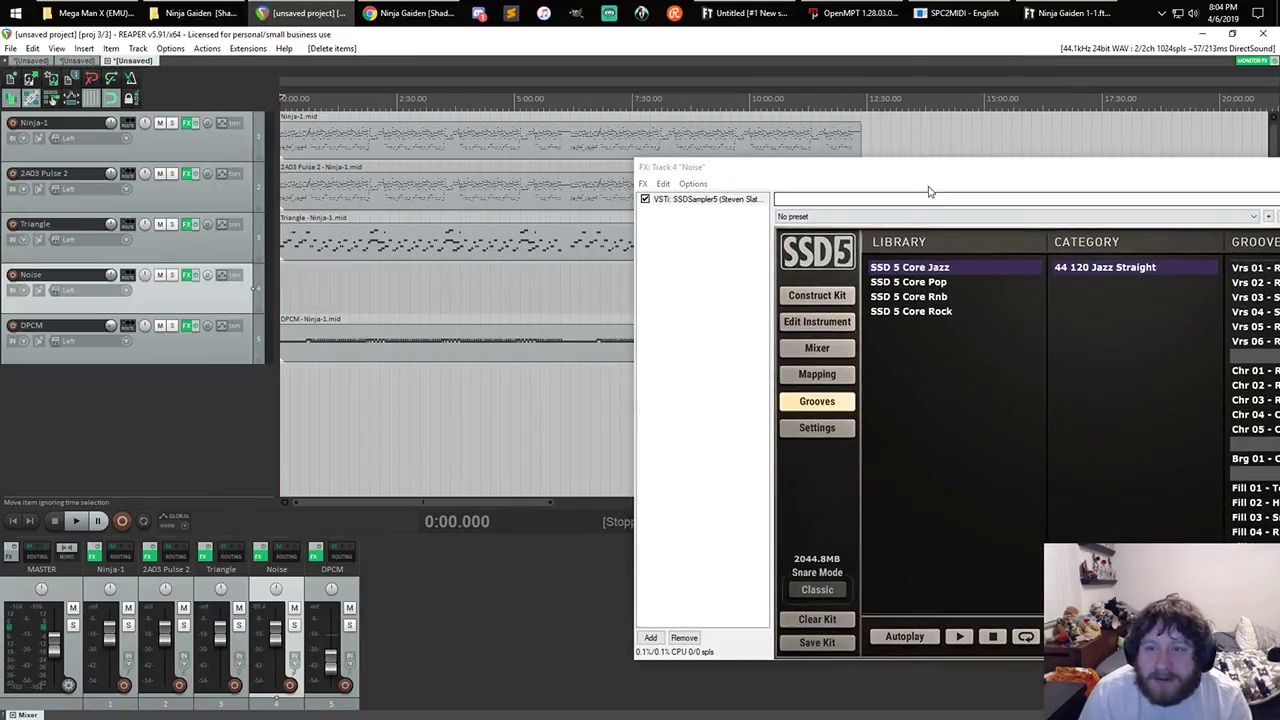
click(929, 192)
drag(824, 168, 440, 153)
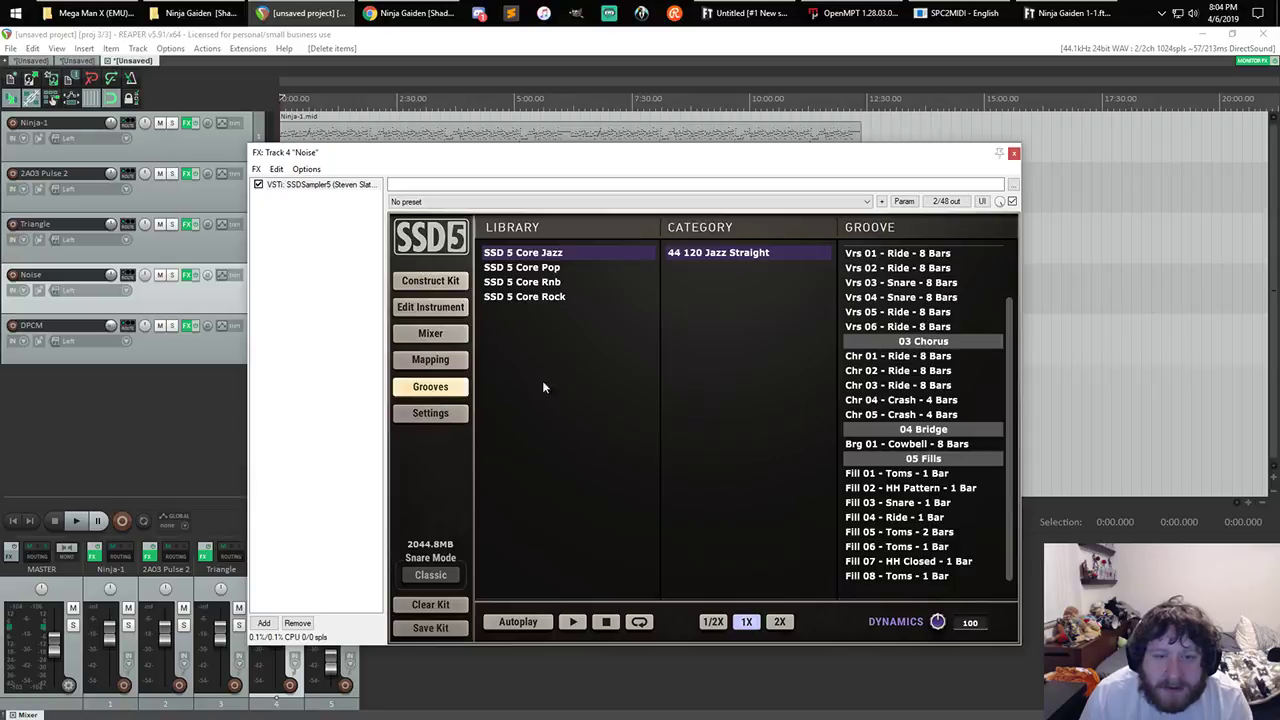
- Choose the 44 100 Rock Straight category in the SSD 5 Core Rock groove library and widen the sampler window
click(520, 267)
click(551, 255)
click(560, 296)
click(754, 272)
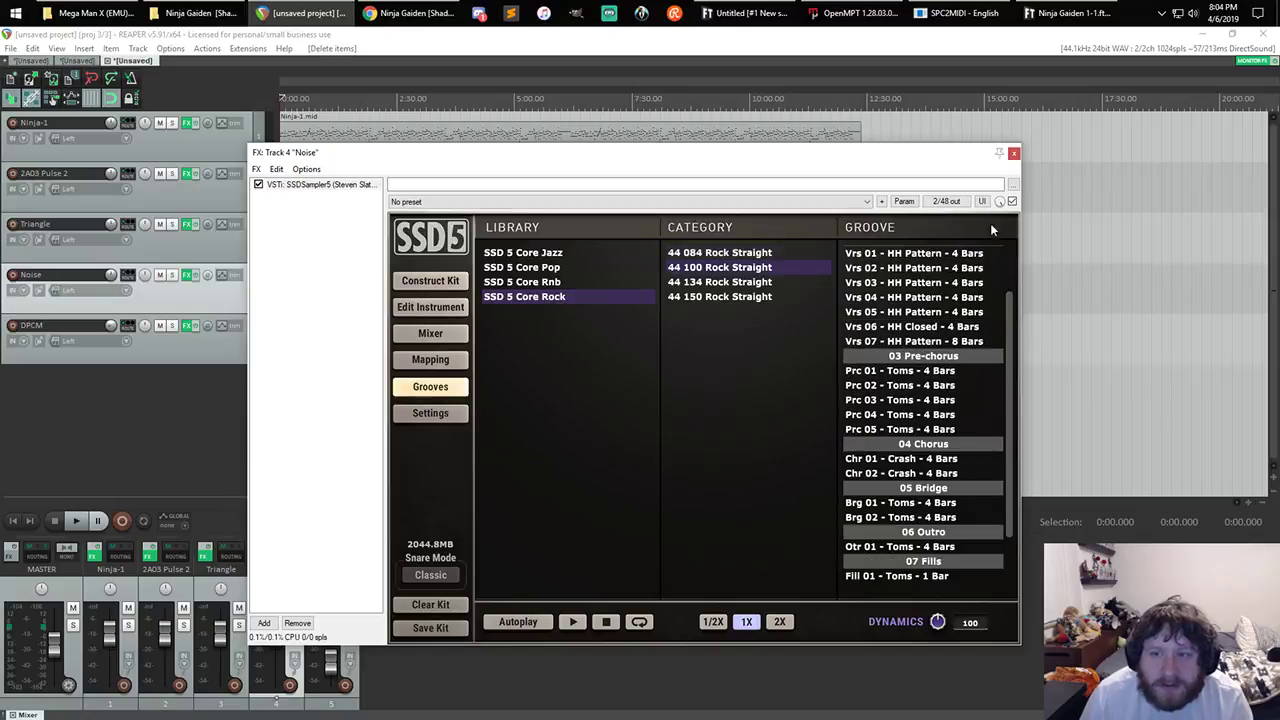
drag(1025, 231, 1115, 247)
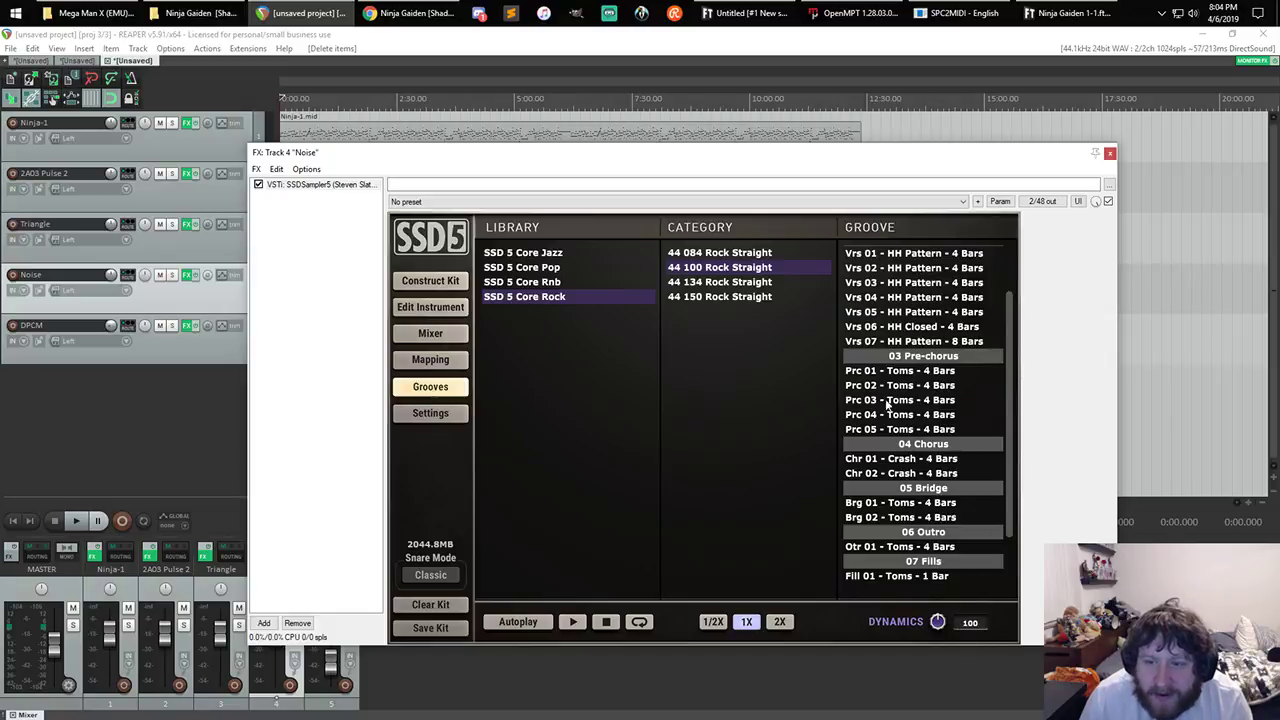
- Preview the verse groove Vrs 03 - HH Pattern - 4 Bars and close the sampler window
scroll(922, 348, down, 1)
scroll(930, 352, up, 3)
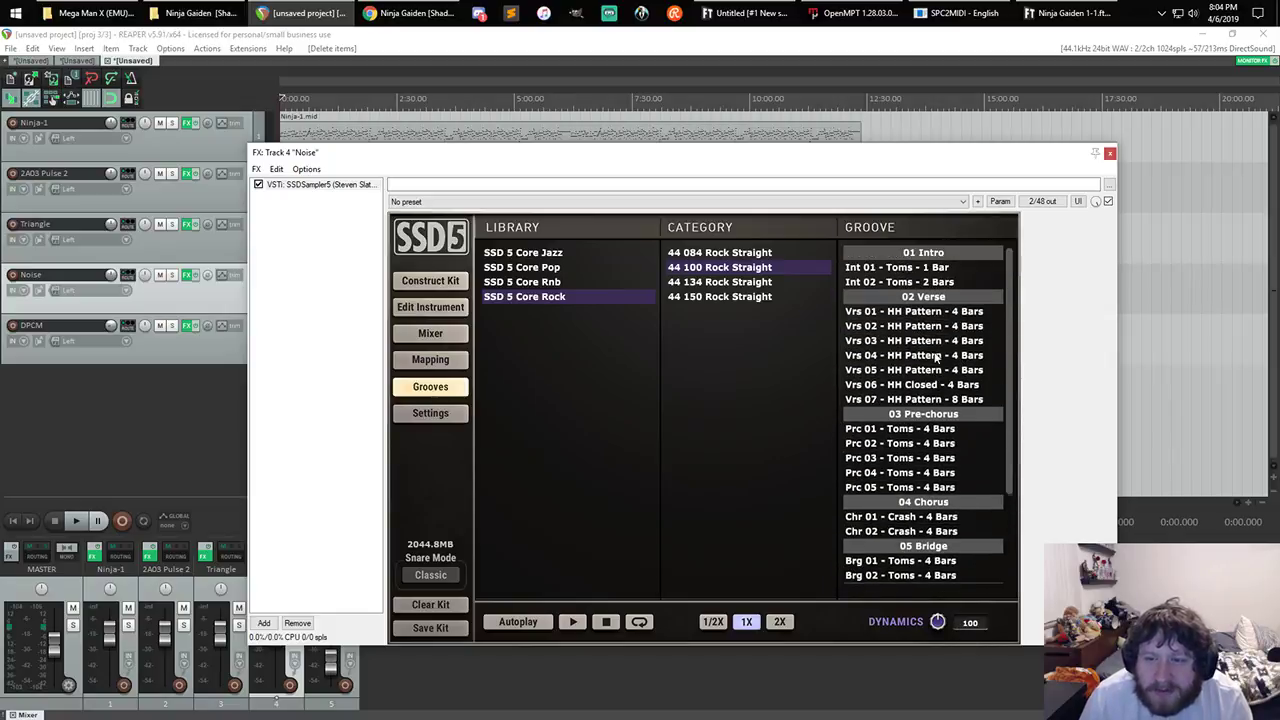
click(932, 341)
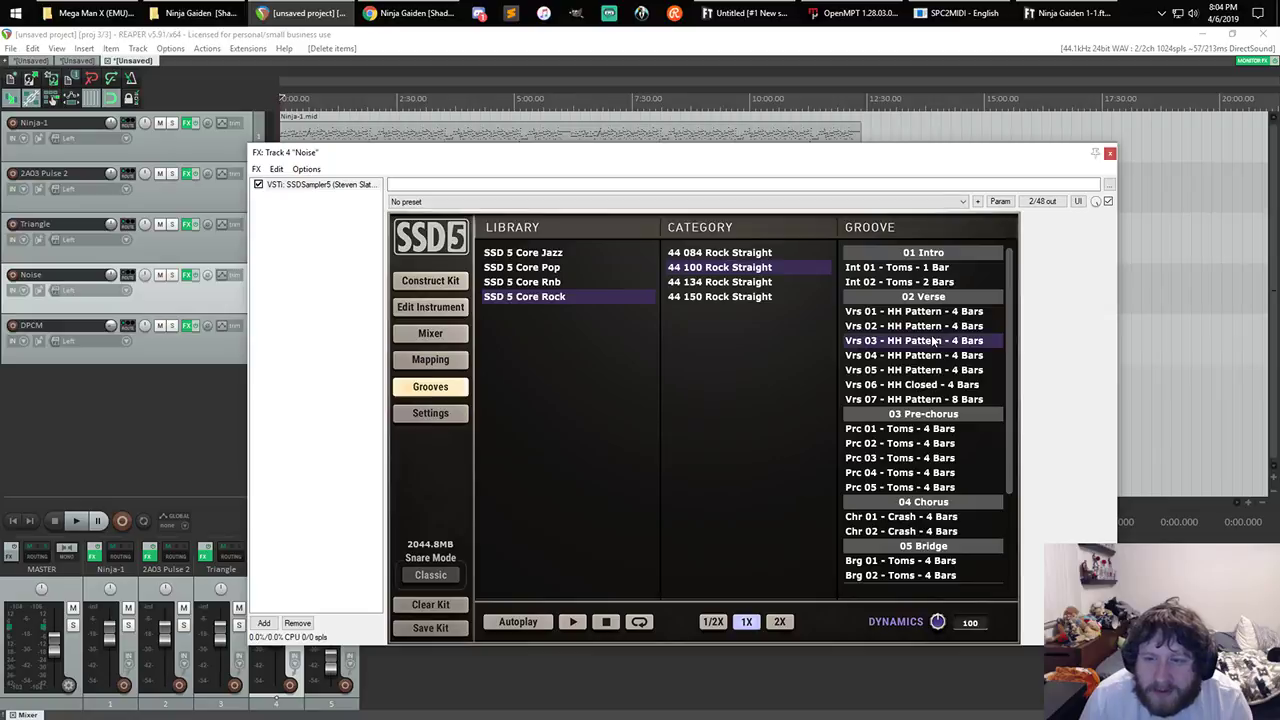
click(574, 622)
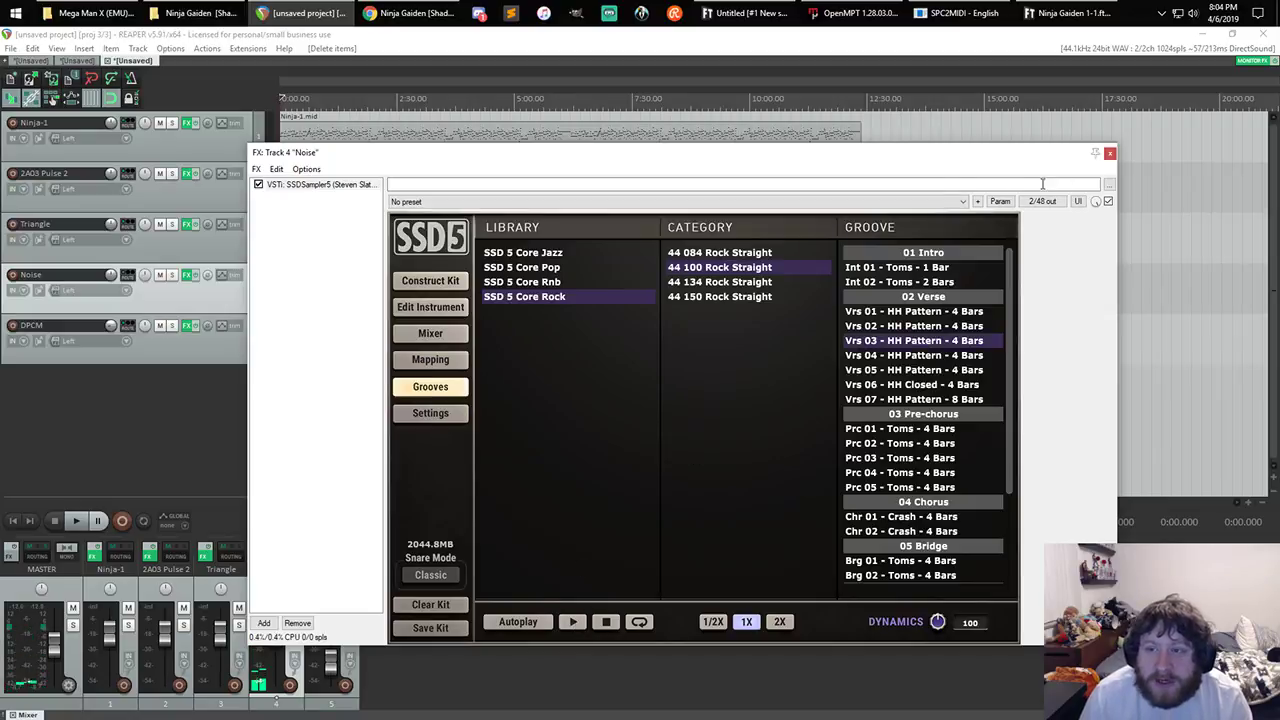
key(Escape)
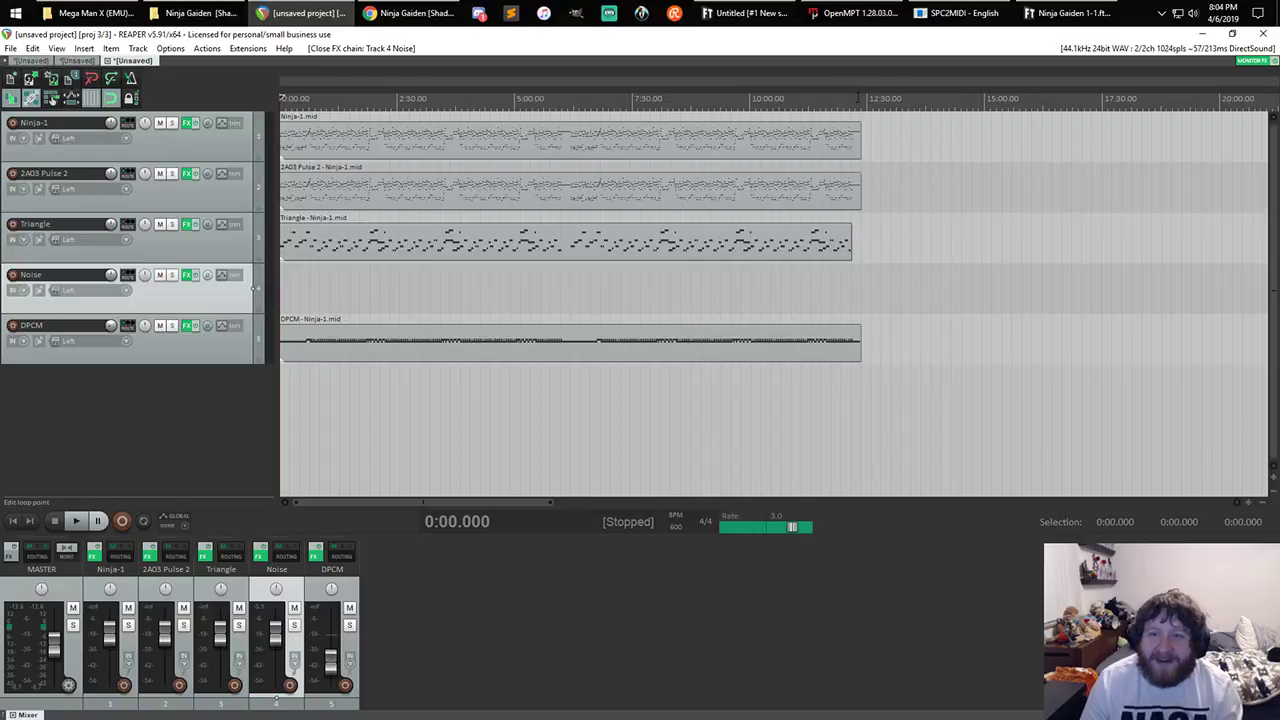
- Move the edit cursor to the end of the project
click(858, 98)
key(Home)
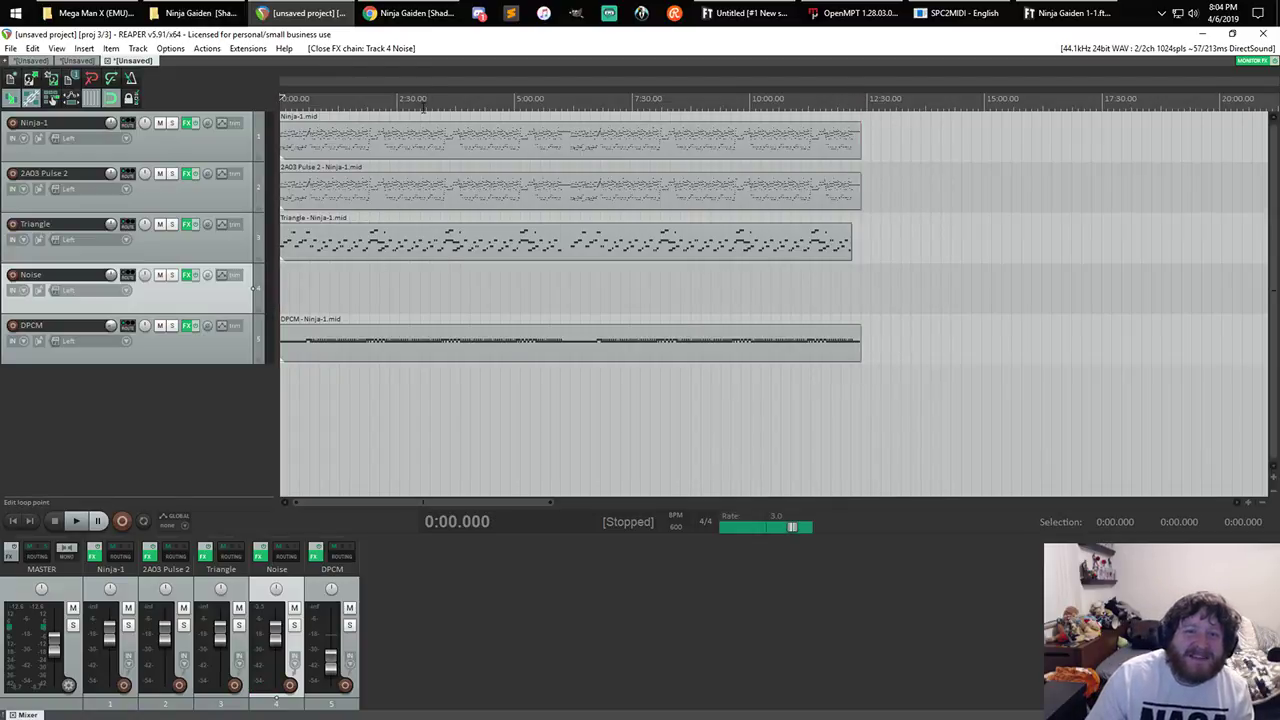
click(423, 108)
key(Home)
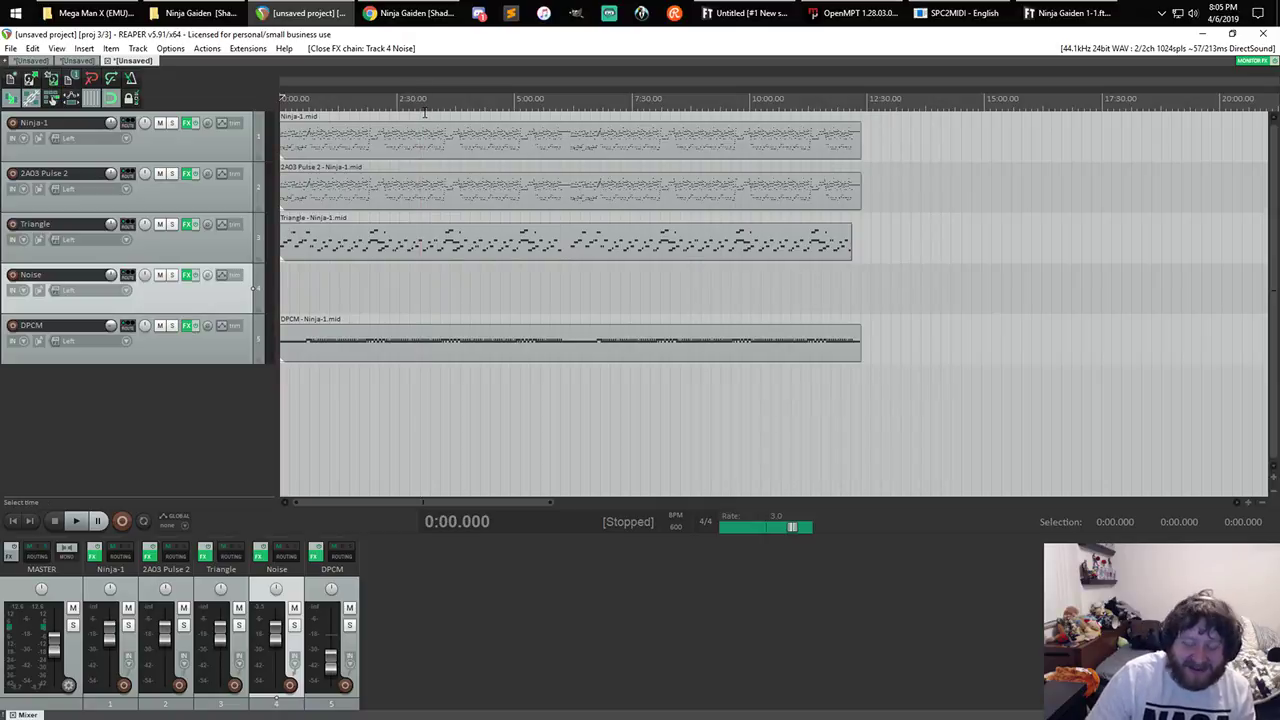
key(End)
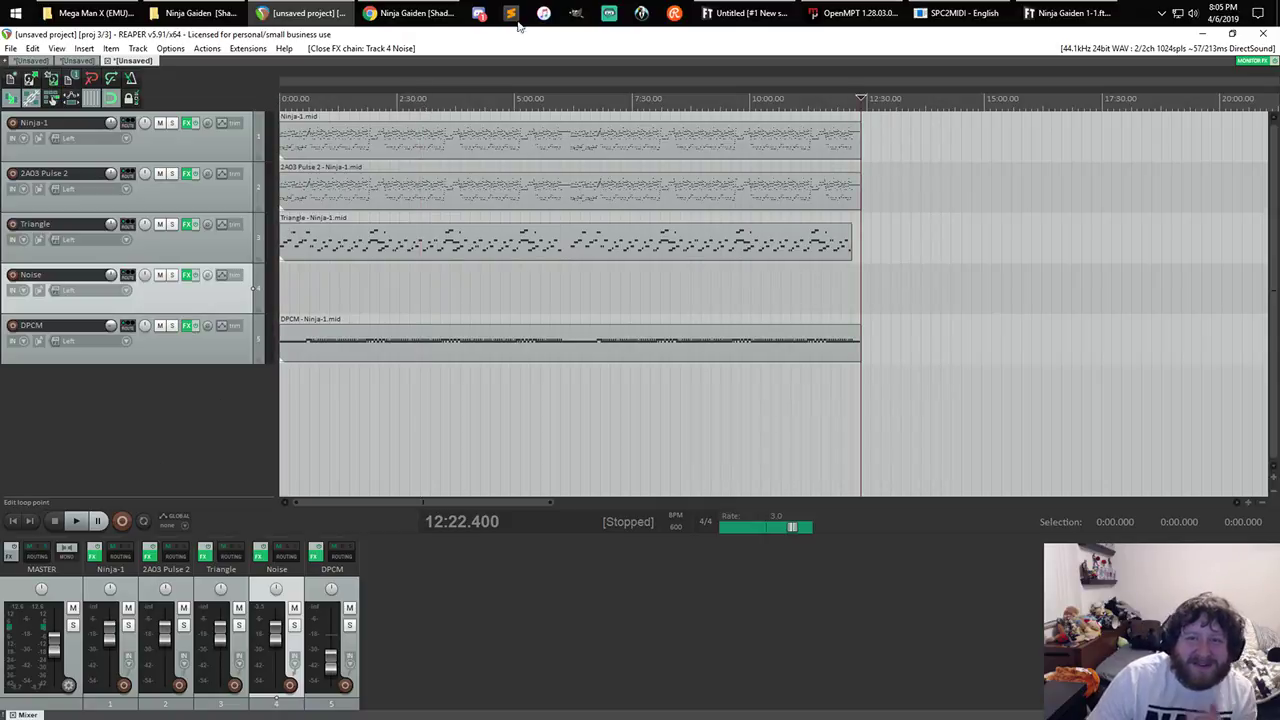
- Reopen the Noise track's sampler, audition the selected groove at 1/2X and 1X speed, and close the sampler
click(188, 279)
click(188, 279)
click(188, 279)
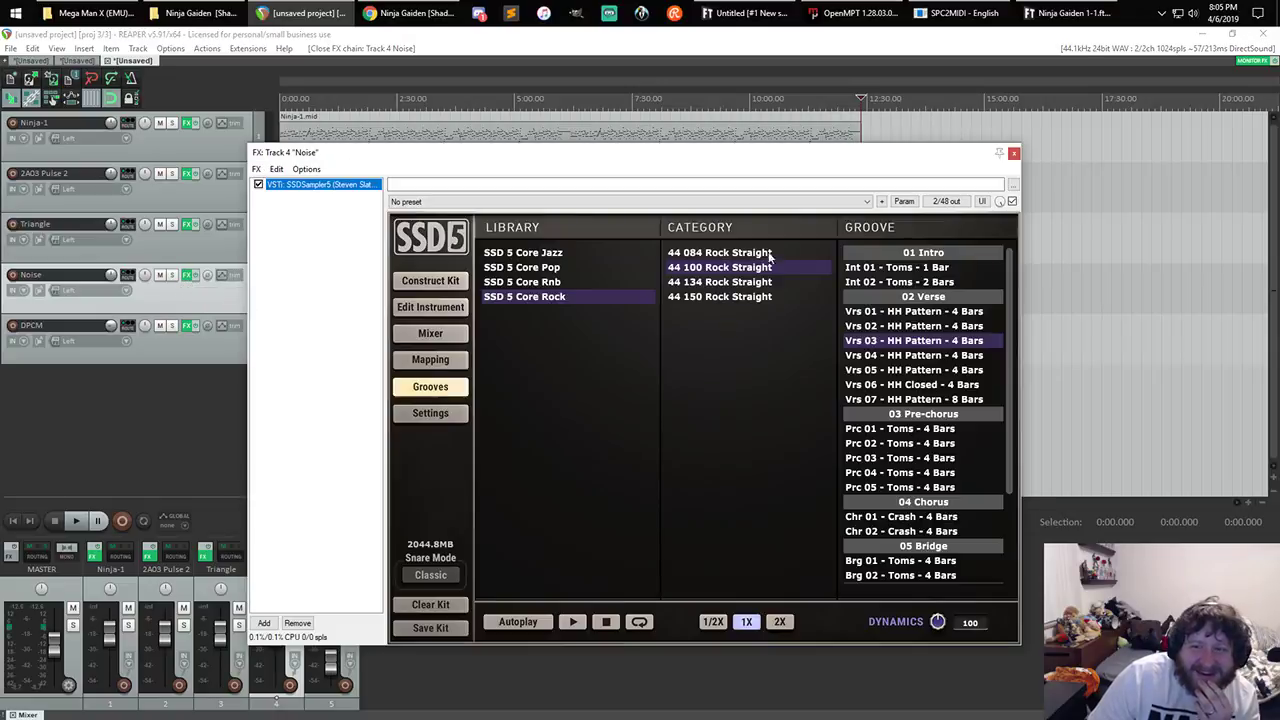
click(584, 622)
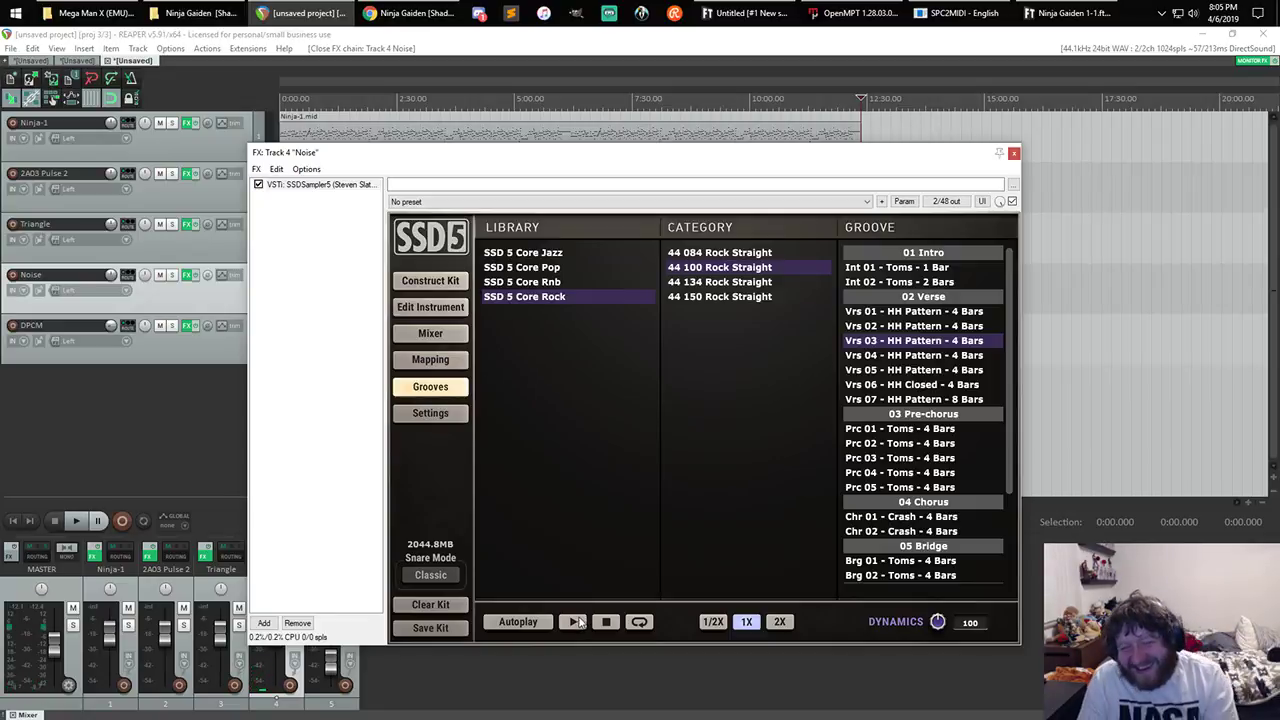
click(710, 621)
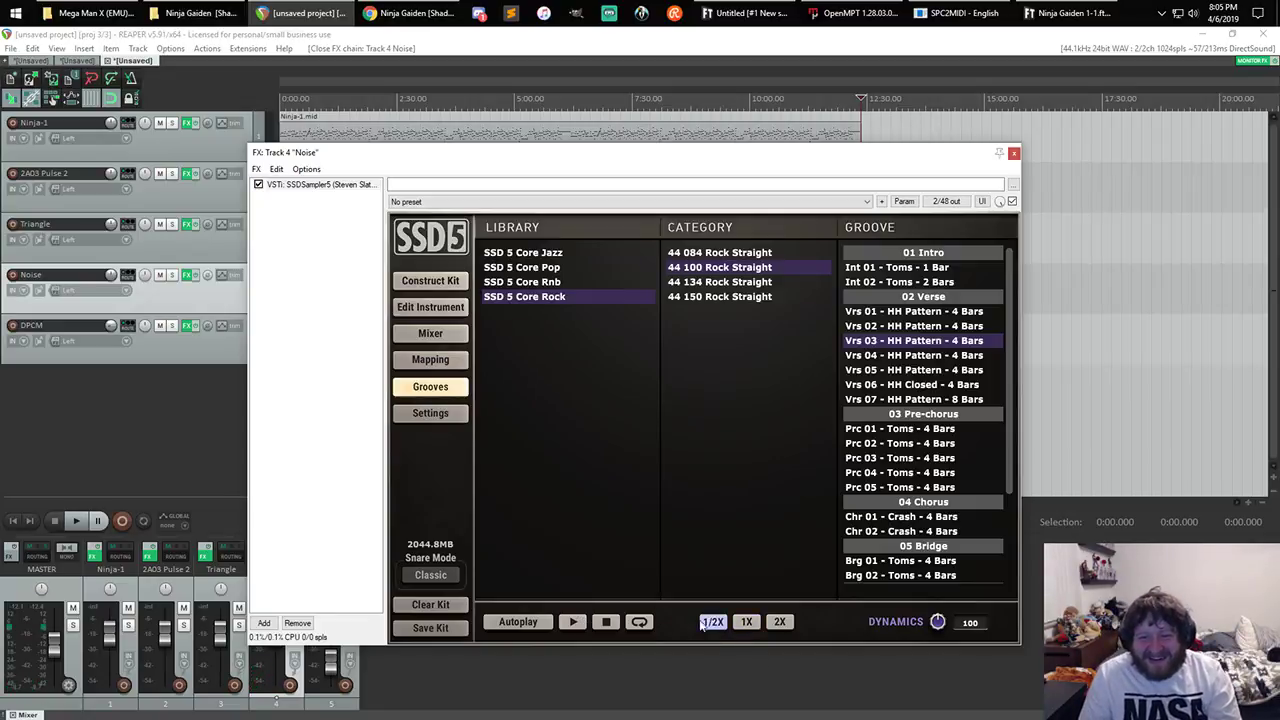
click(578, 622)
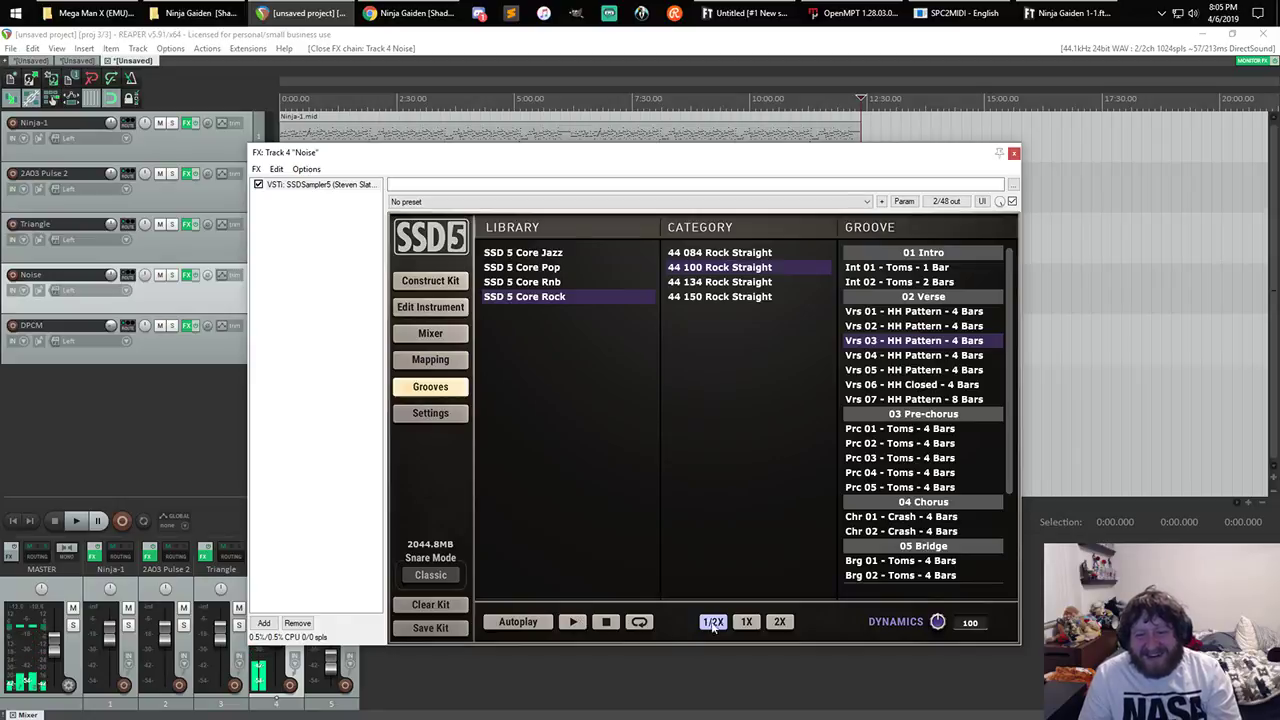
click(747, 621)
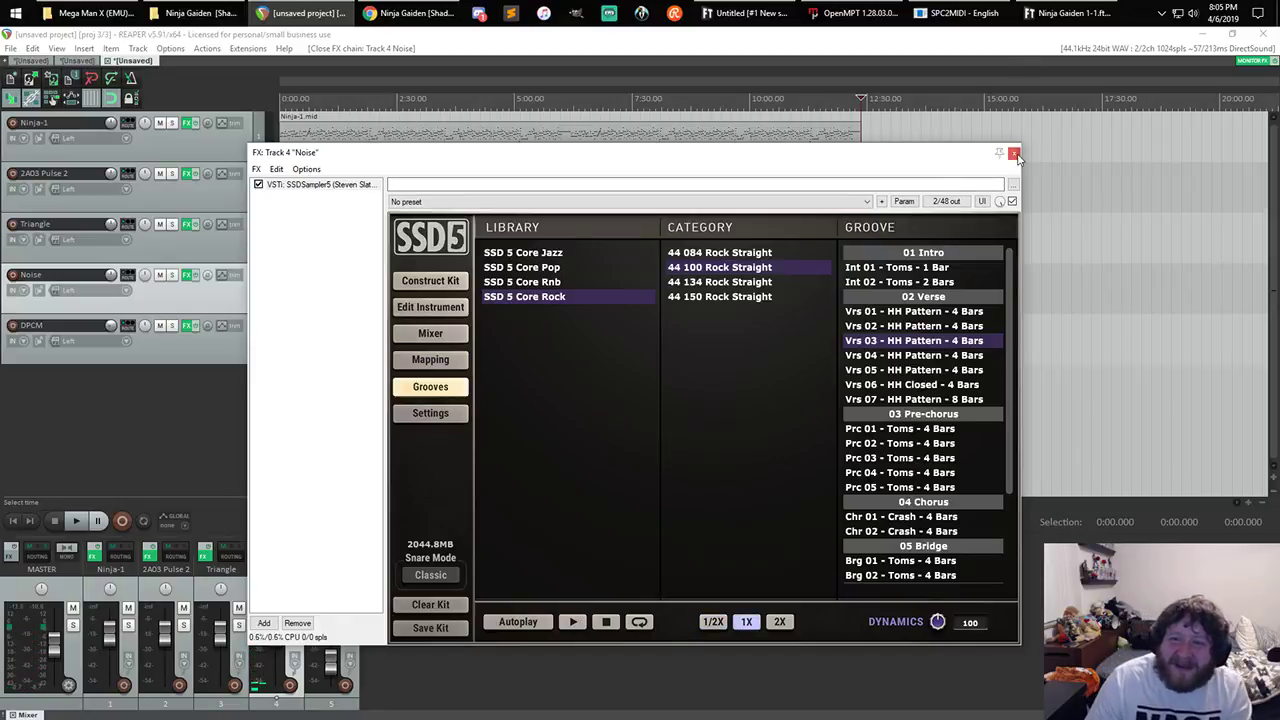
click(1013, 152)
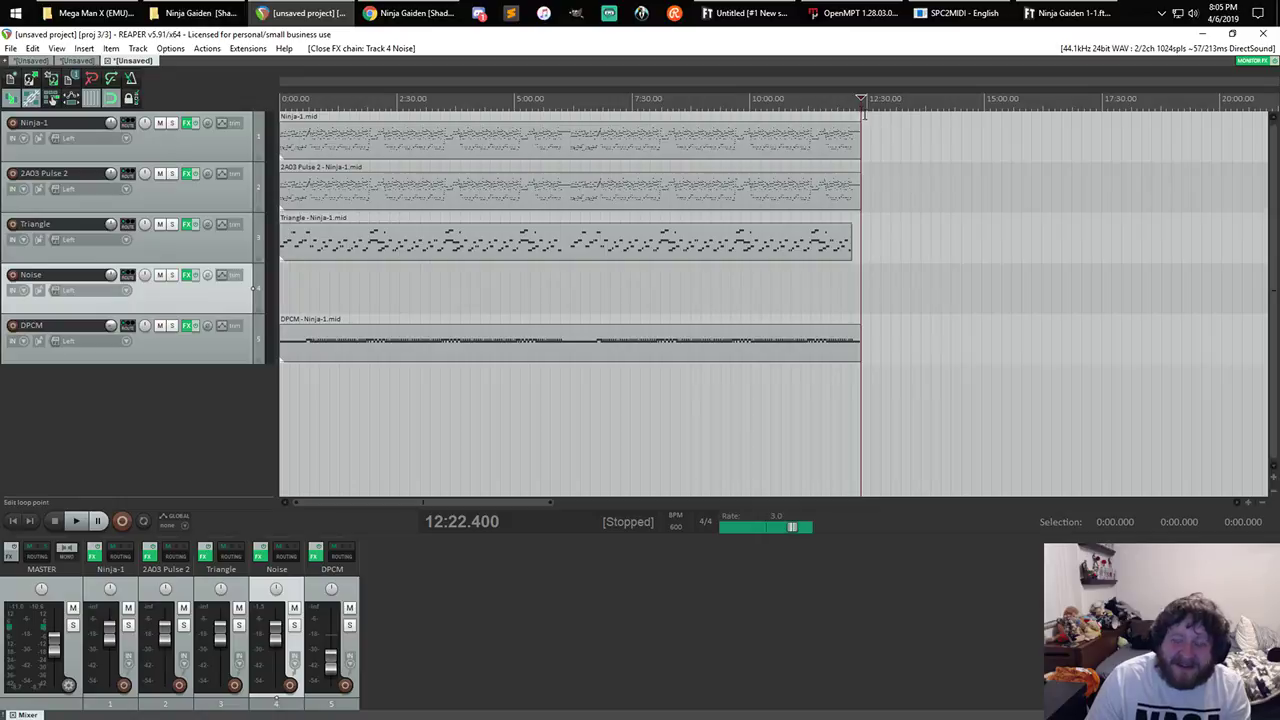
- Add a marker at the end of the MIDI items and name it with its position, 12:22.400
key(m)
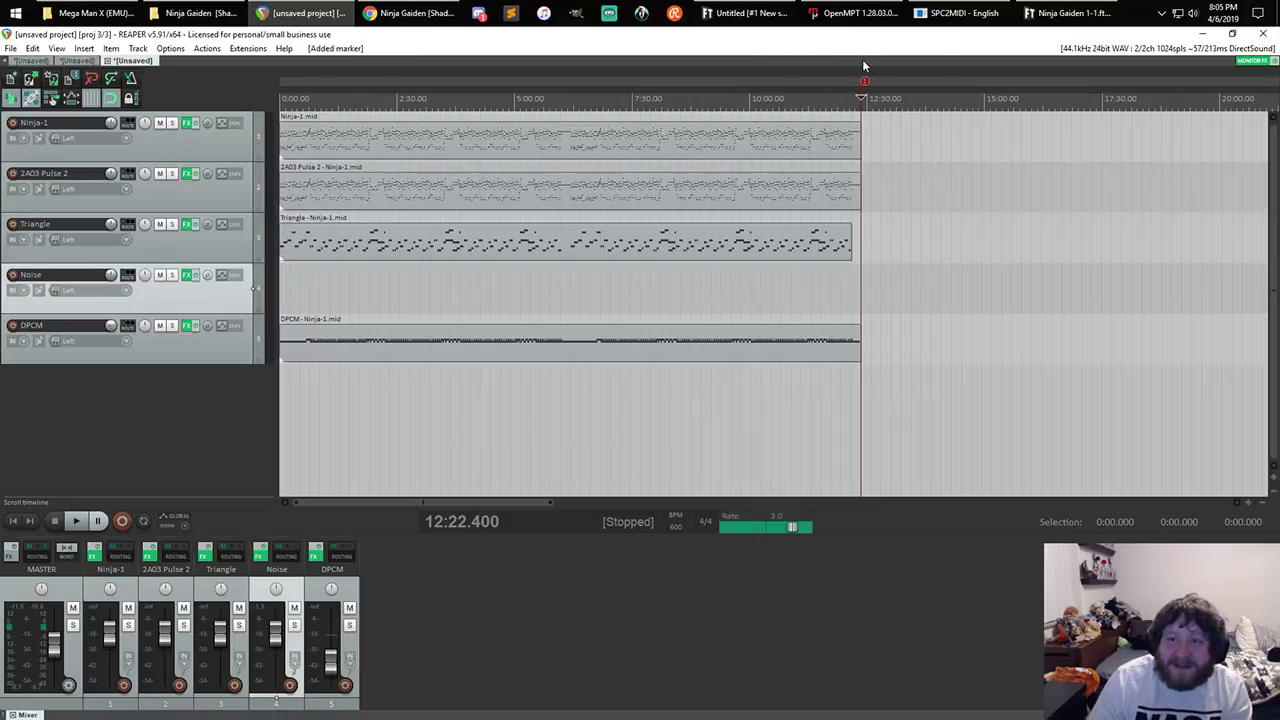
right_click(866, 83)
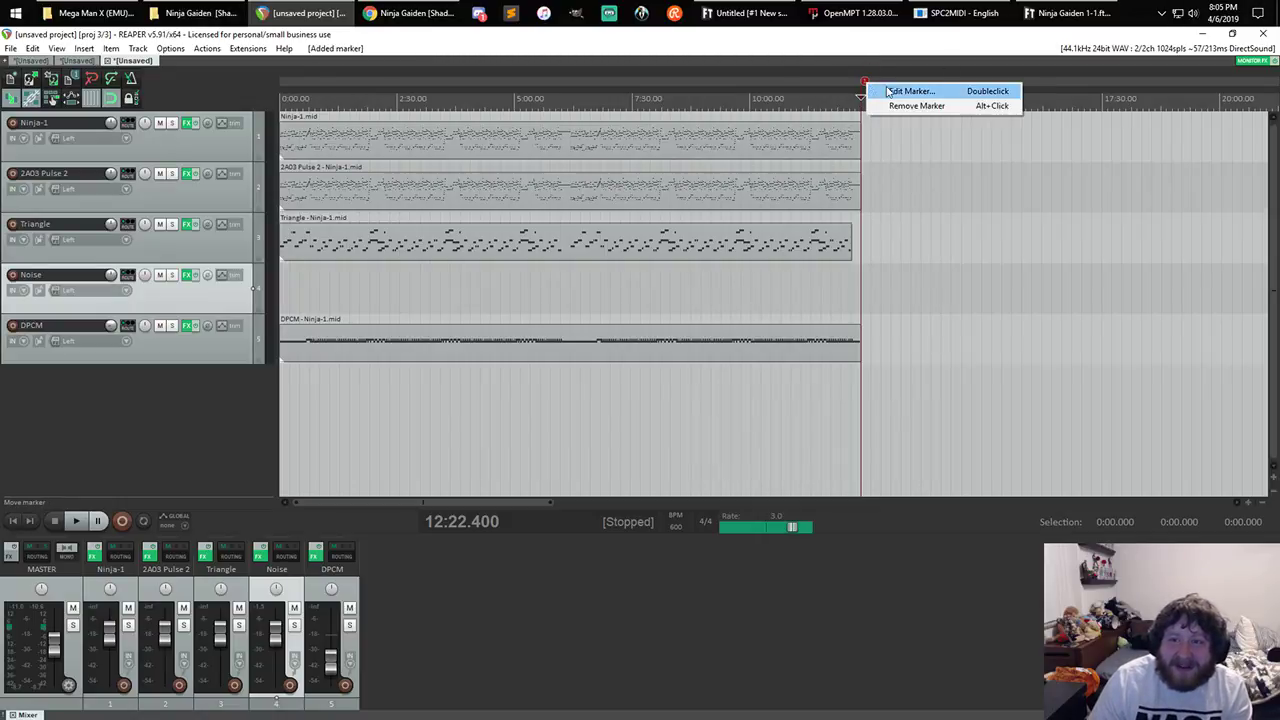
click(907, 91)
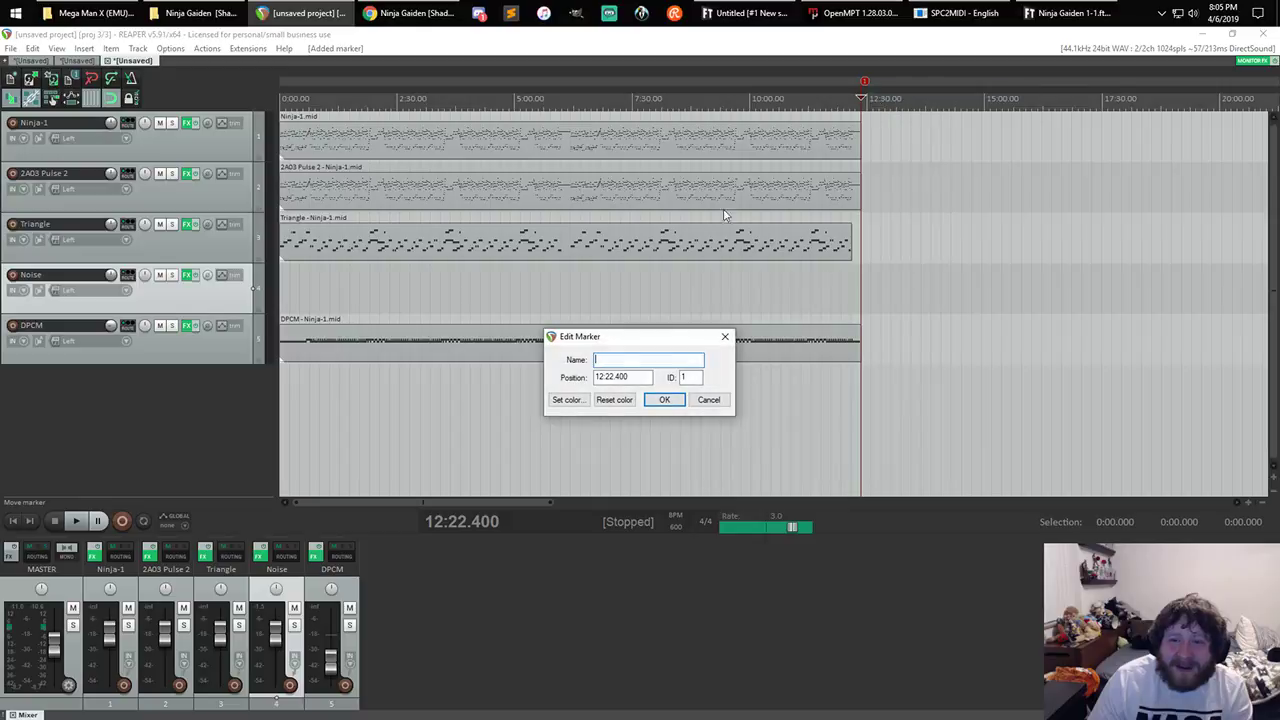
drag(630, 377, 533, 388)
key(ctrl+c)
click(620, 359)
key(ctrl+v)
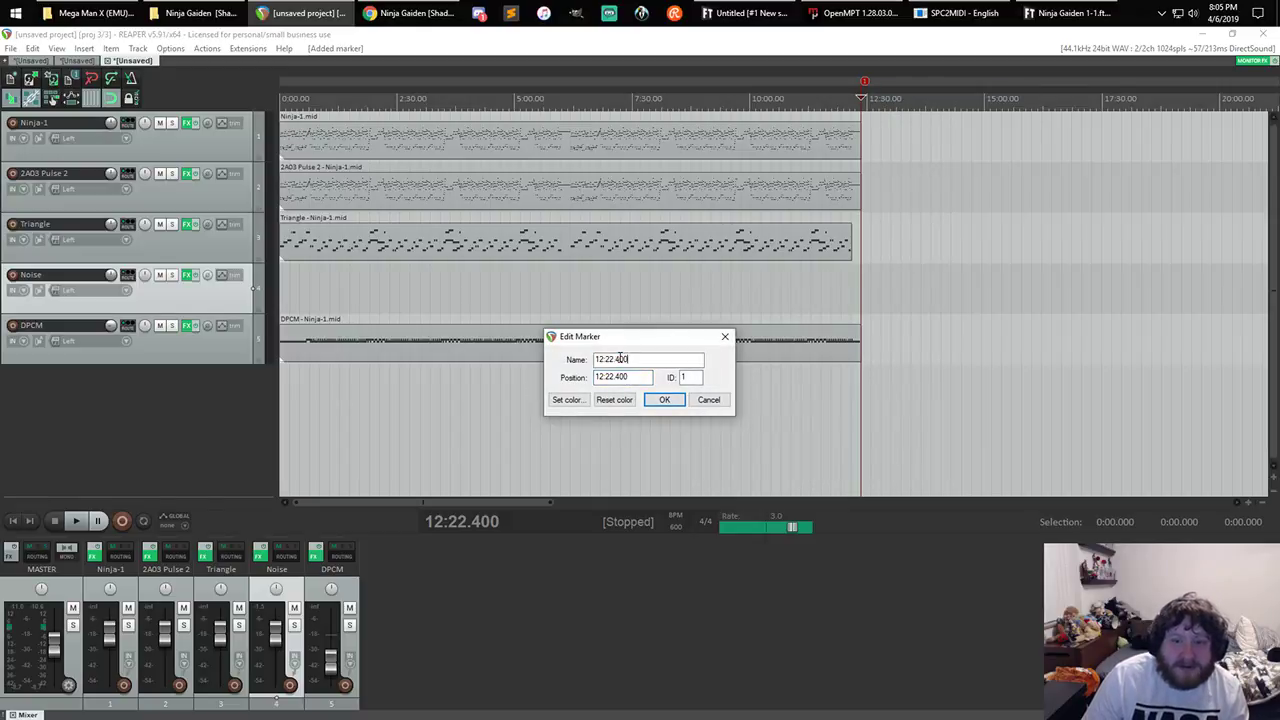
click(664, 400)
- Select all the MIDI items, reset the project play rate to 1.0, and set the tempo to 150 BPM
drag(930, 374, 280, 112)
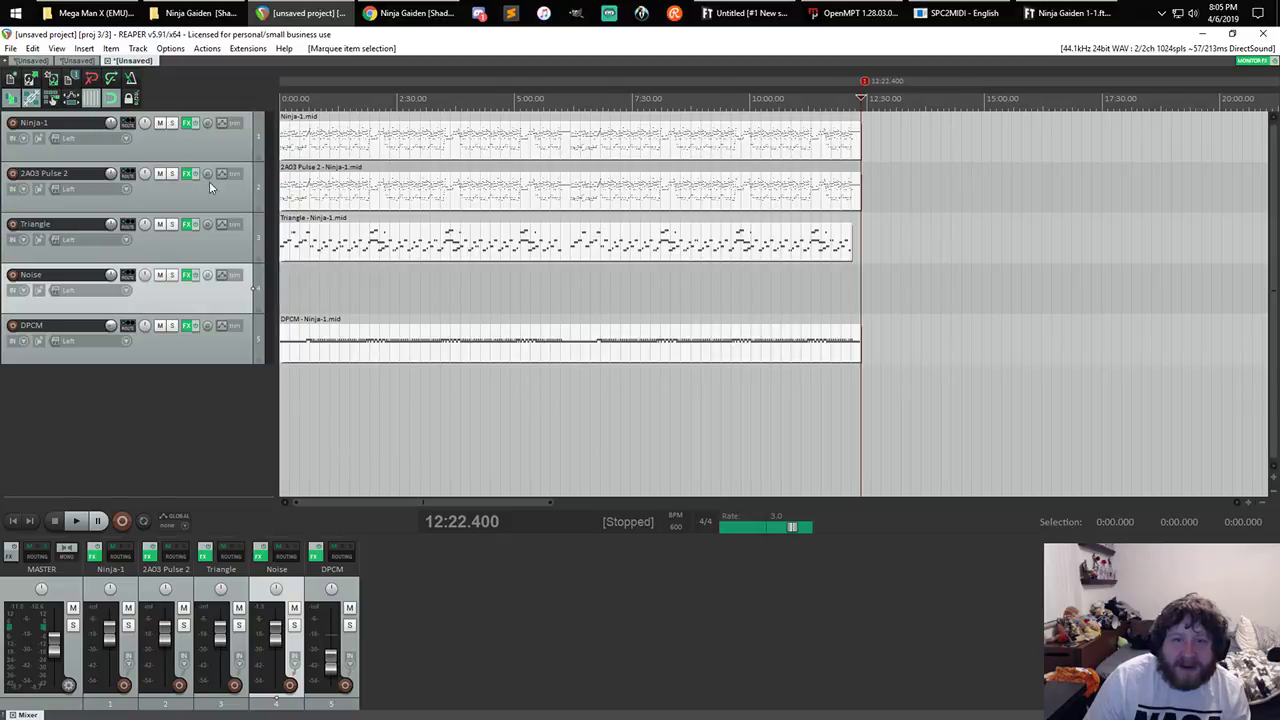
double_click(791, 528)
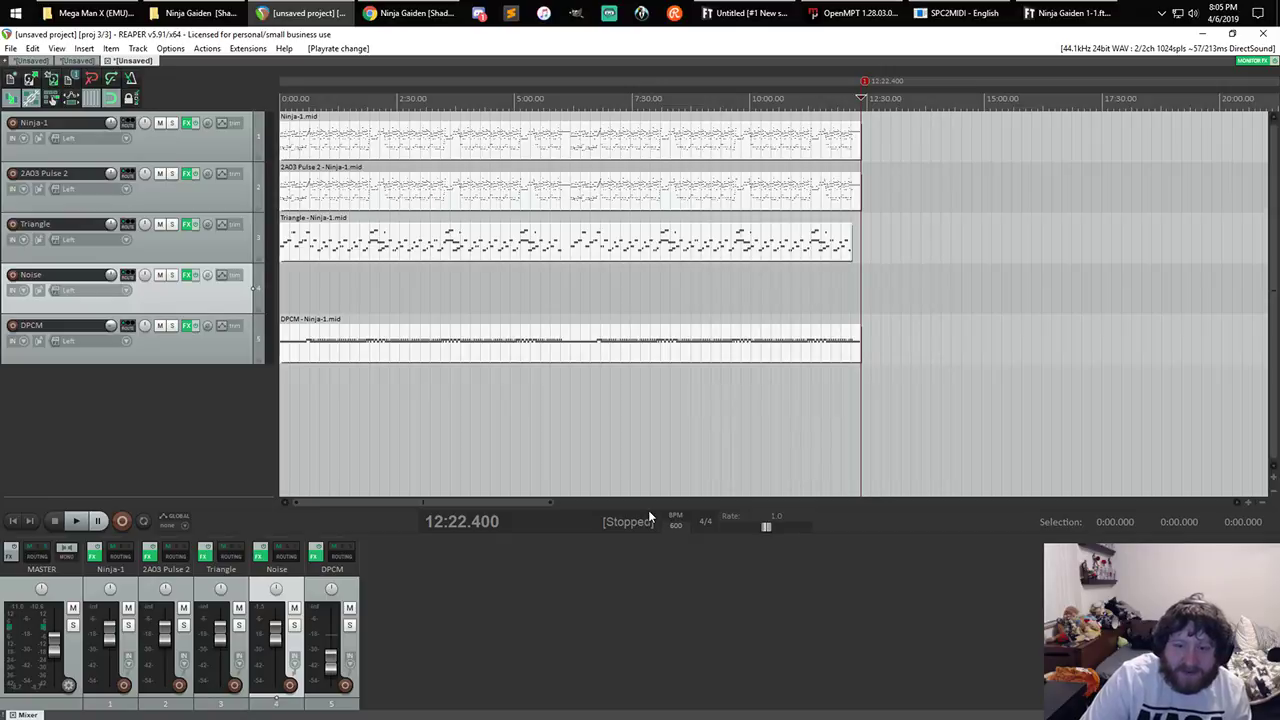
text(150)
key(Return)
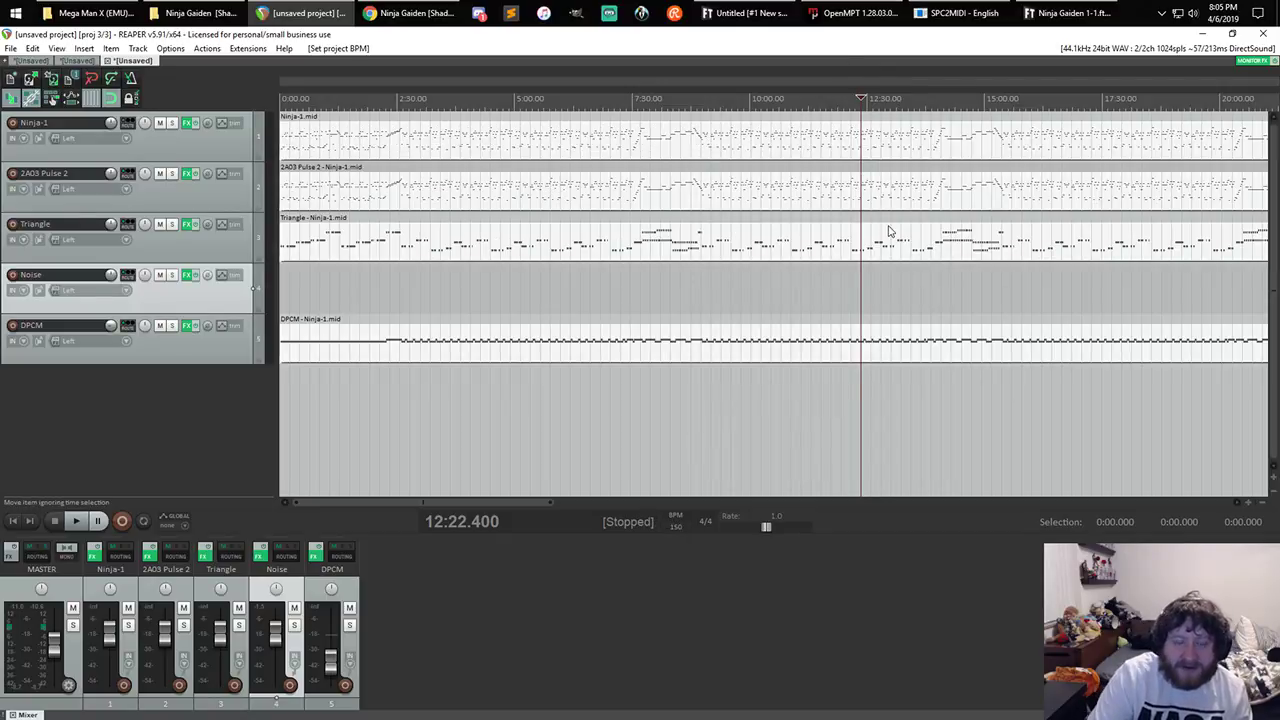
- Play the project from the start to hear it at the new tempo, and stop playback
key(w)
key(space)
scroll(529, 274, up, 7)
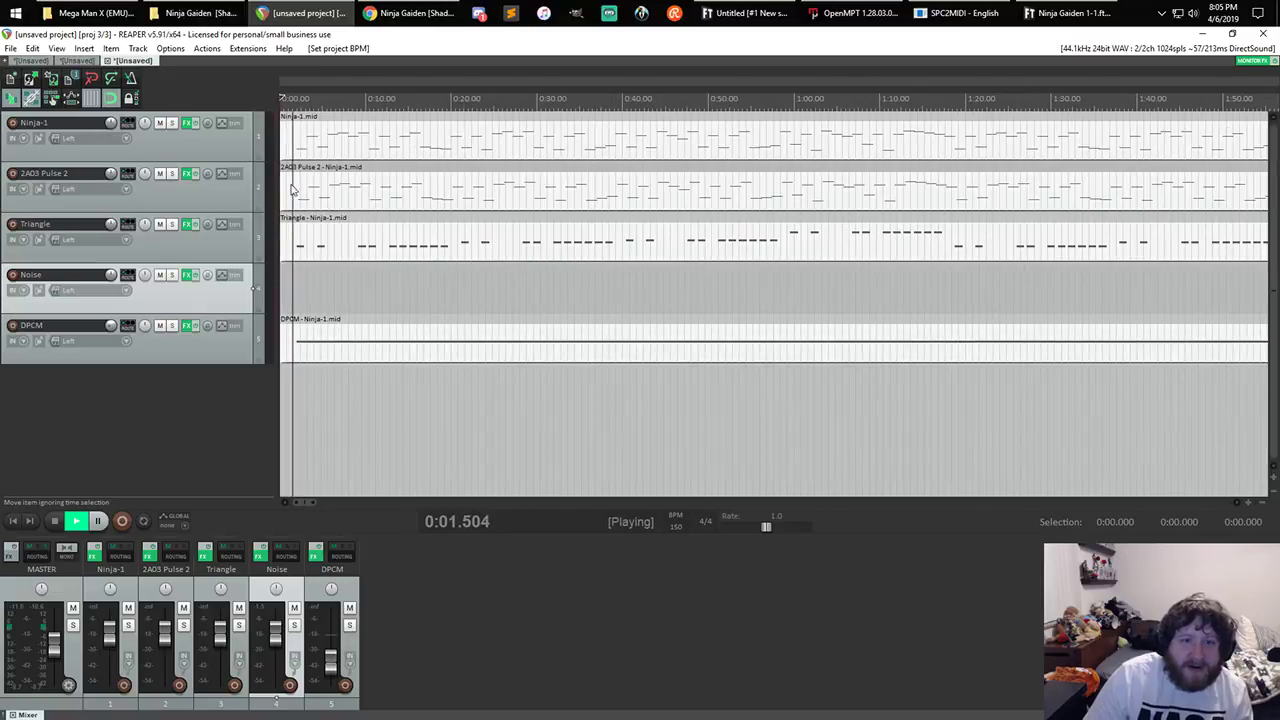
scroll(291, 186, up, 3)
scroll(457, 183, down, 4)
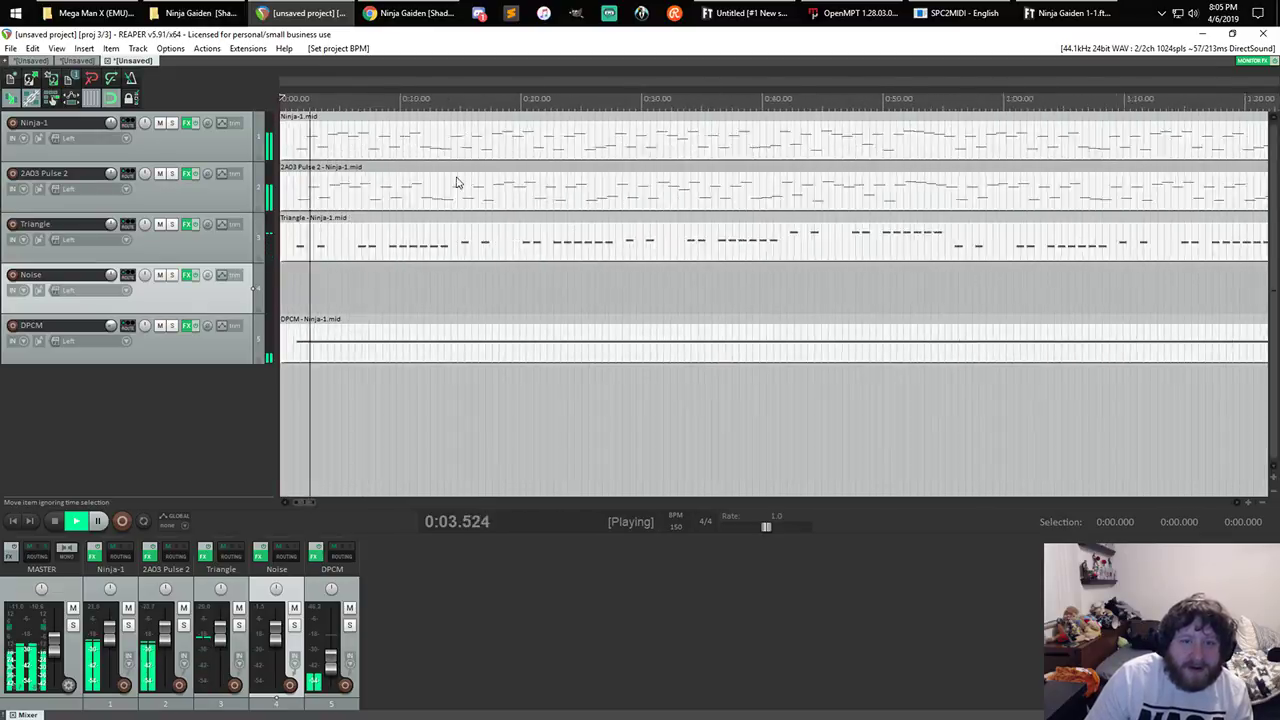
right_click(584, 81)
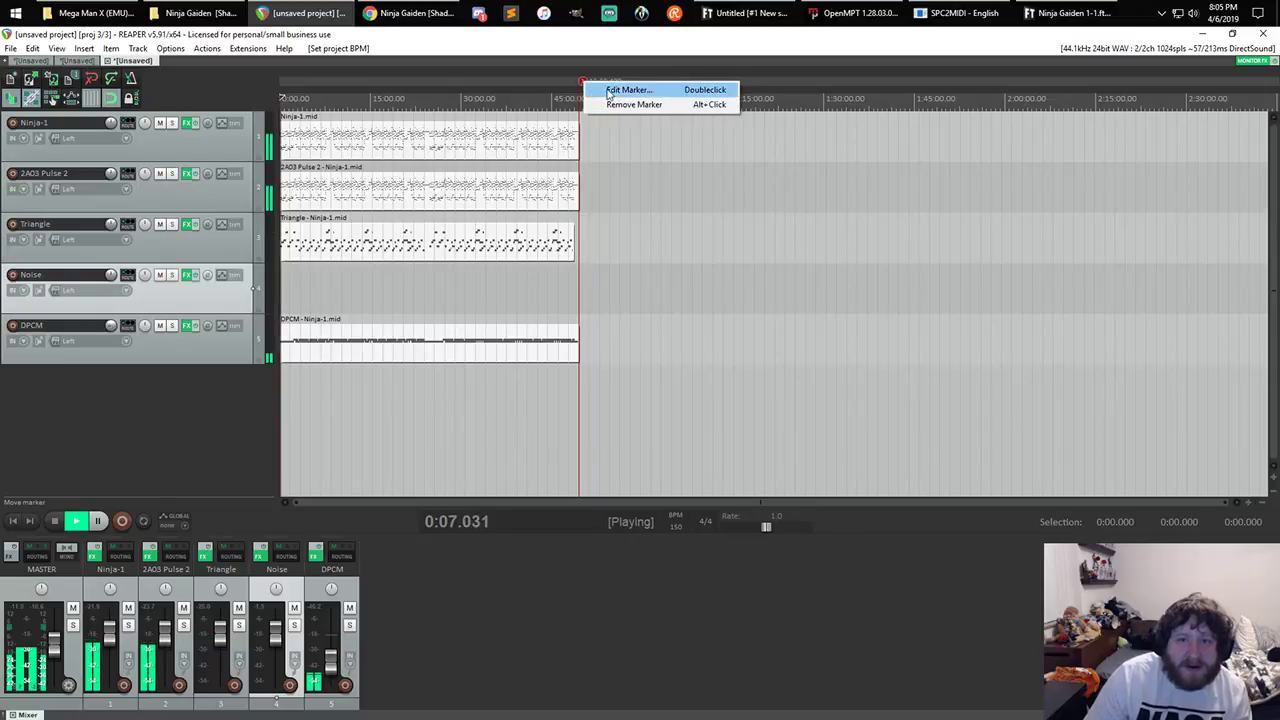
click(58, 520)
- Set the end marker's position to 12:22.400, matching its name
right_click(586, 80)
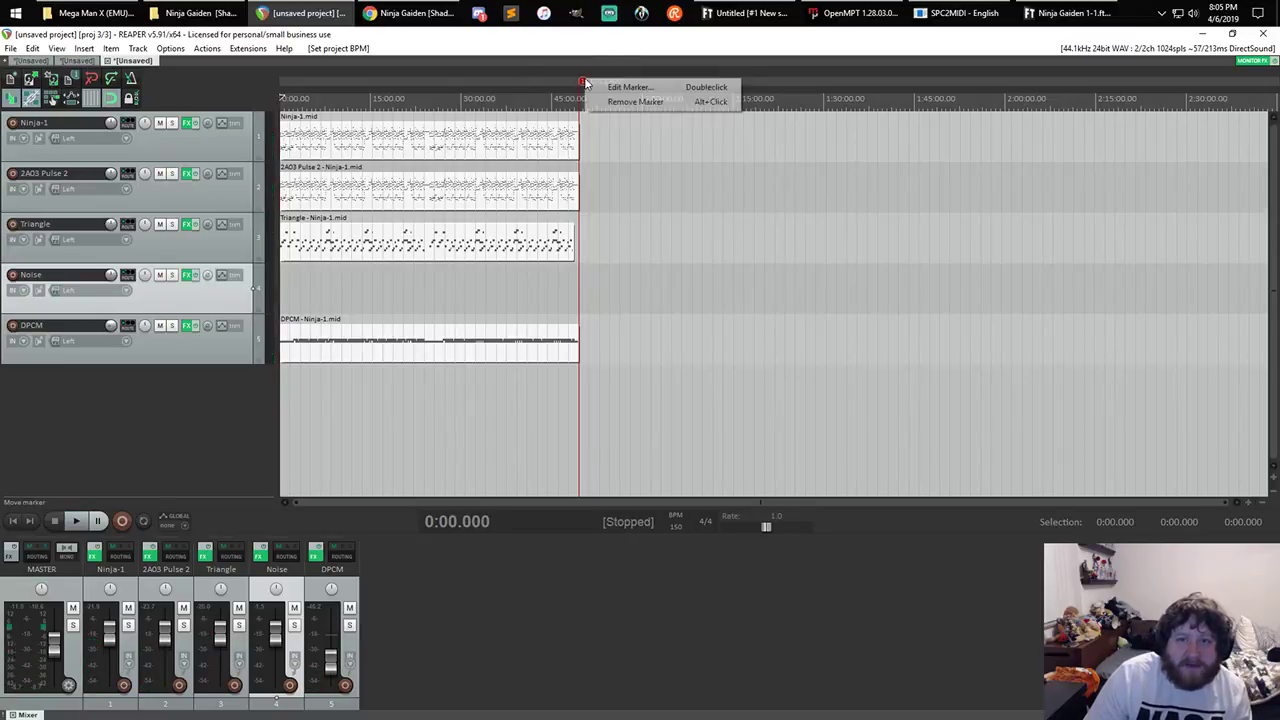
click(620, 87)
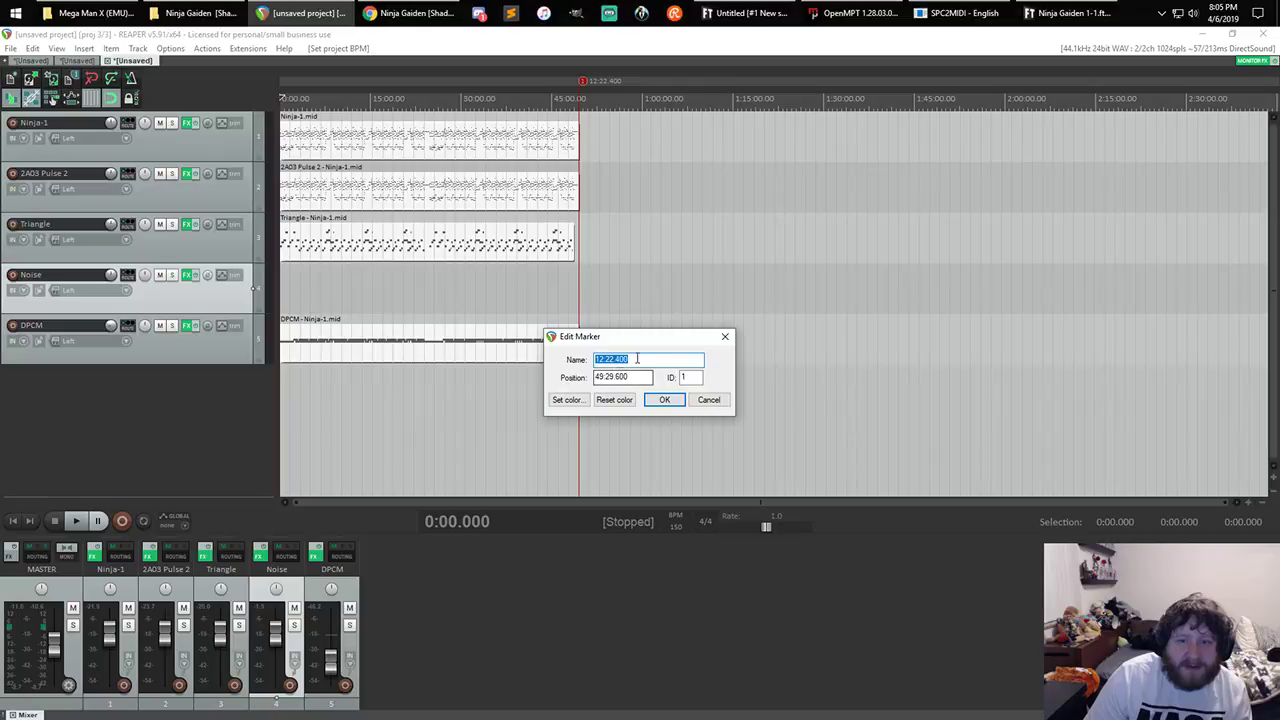
drag(645, 378, 563, 391)
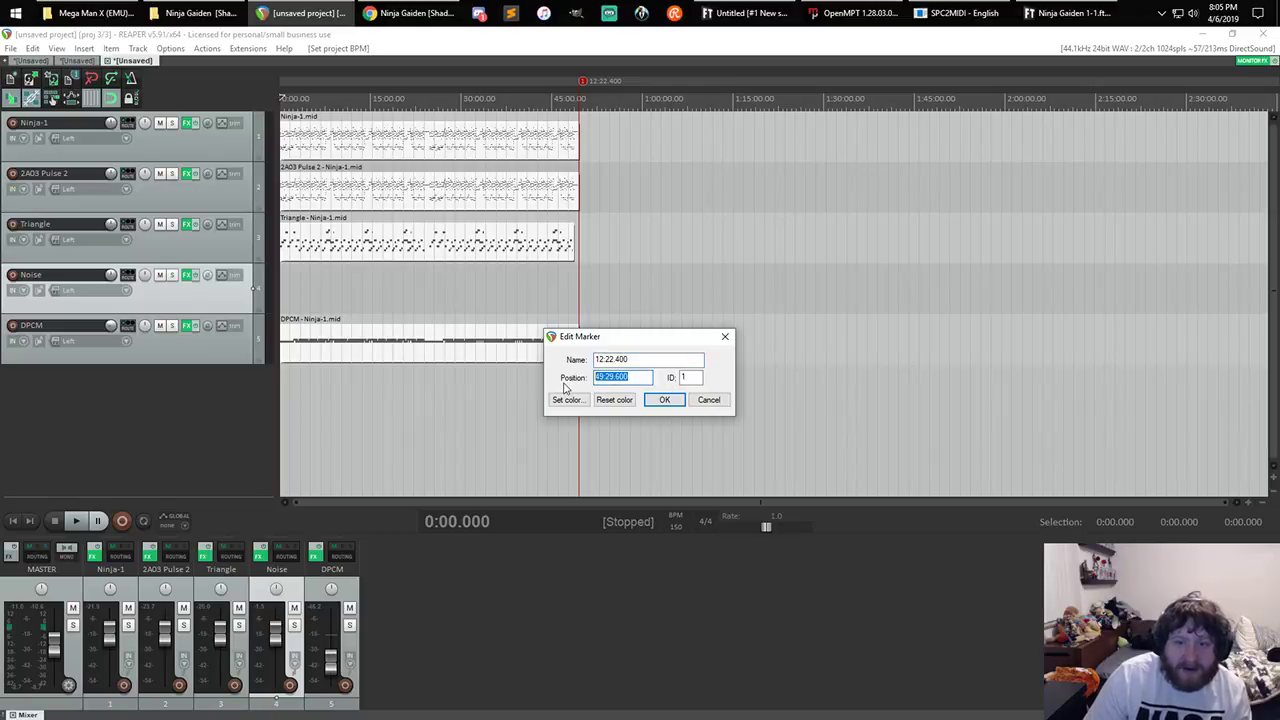
key(ctrl+v)
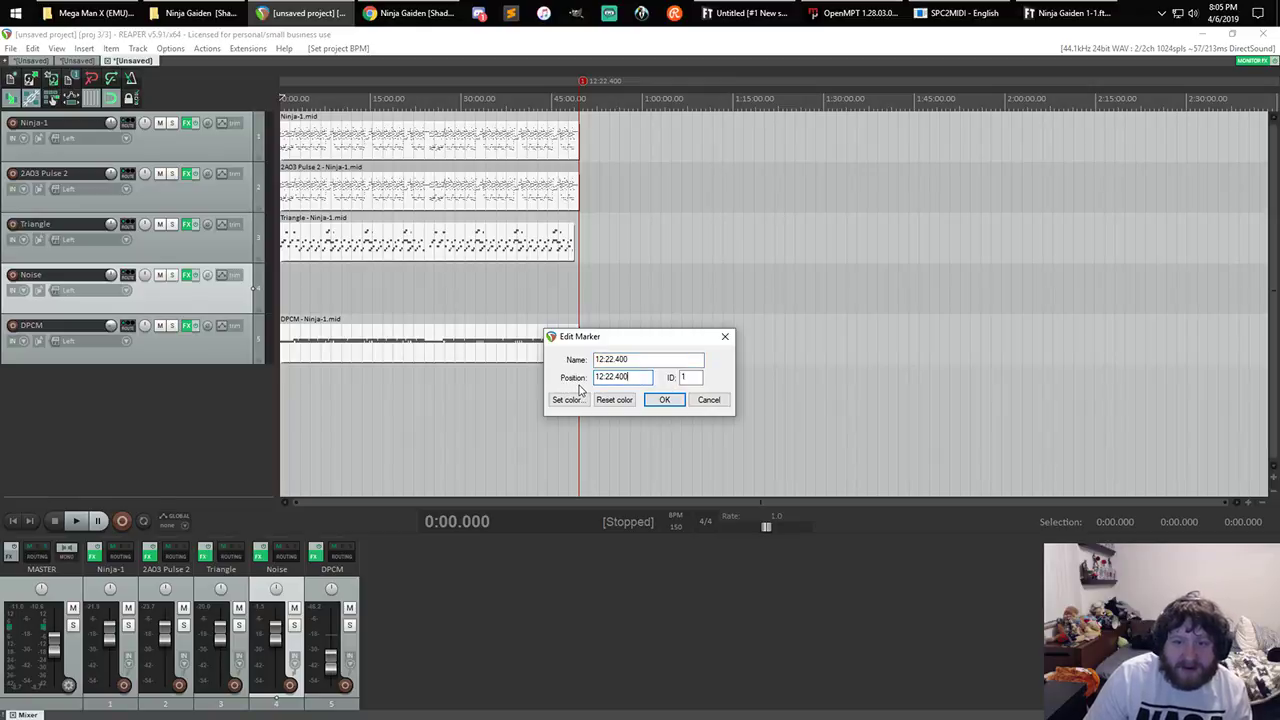
click(664, 400)
- Time-stretch the selected MIDI items to a rate of 4.000 so the longest ones end at the 12:22.400 marker, and inspect their ends
mouse_move(635, 377)
mouse_down()
mouse_move(521, 145)
mouse_move(335, 131)
mouse_move(354, 131)
mouse_up()
scroll(360, 142, up, 15)
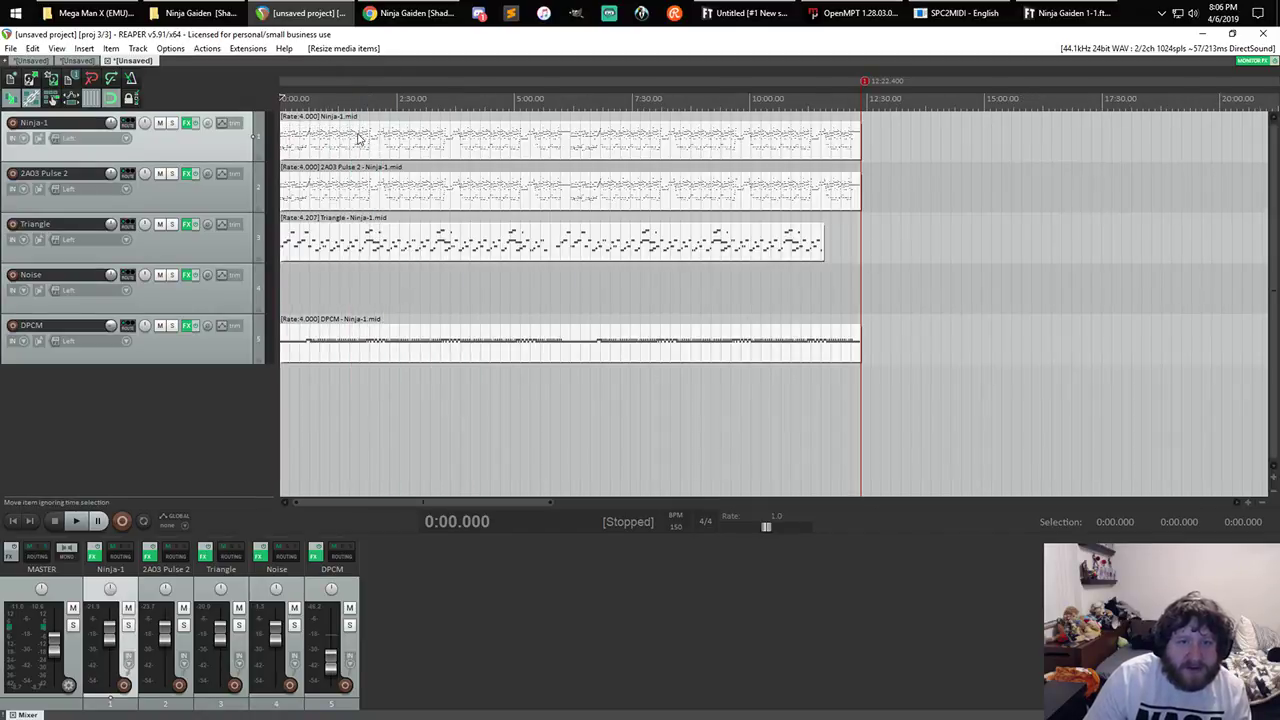
key(End)
scroll(530, 148, down, 15)
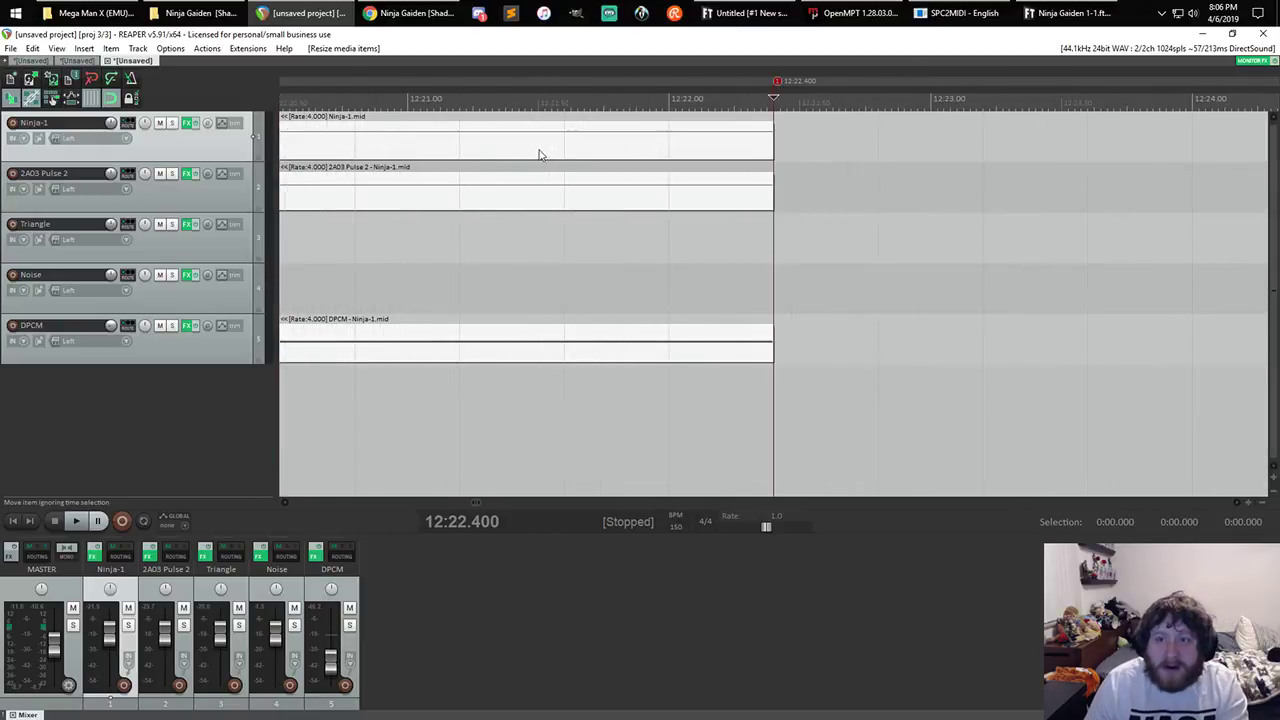
- Play the project from the start to hear the stretched items, and stop playback
key(Home)
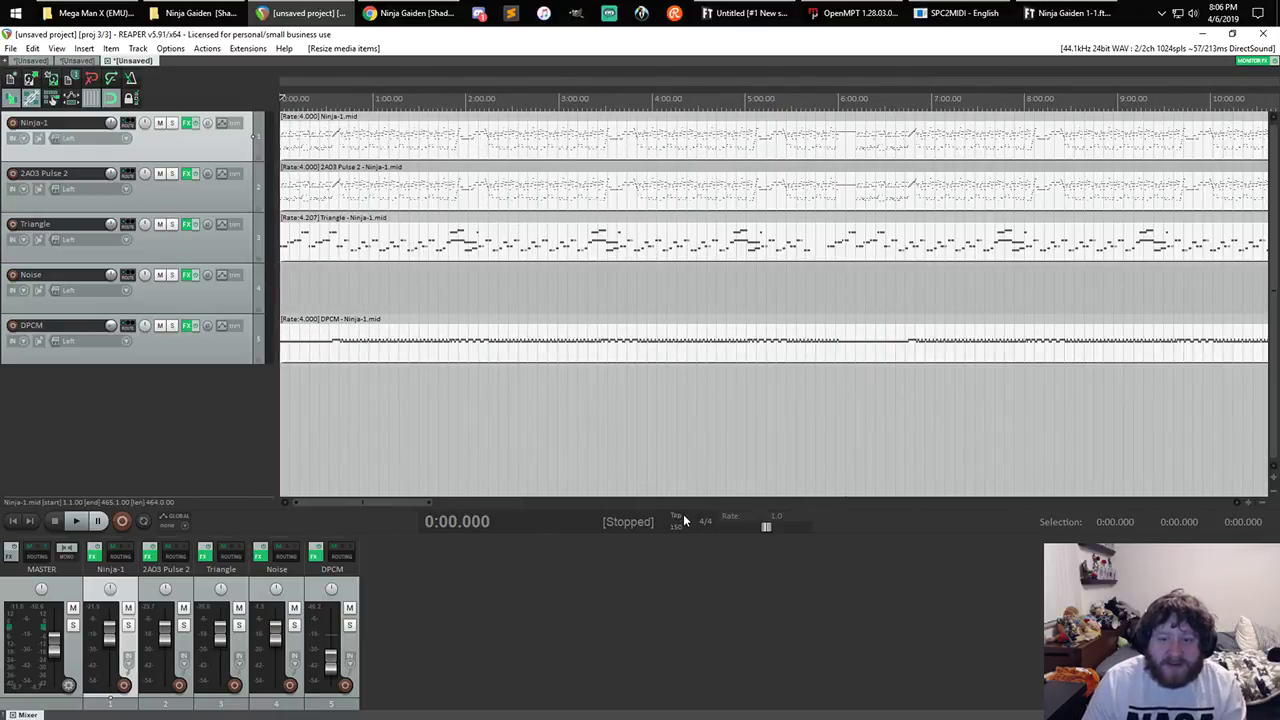
key(space)
scroll(488, 303, up, 8)
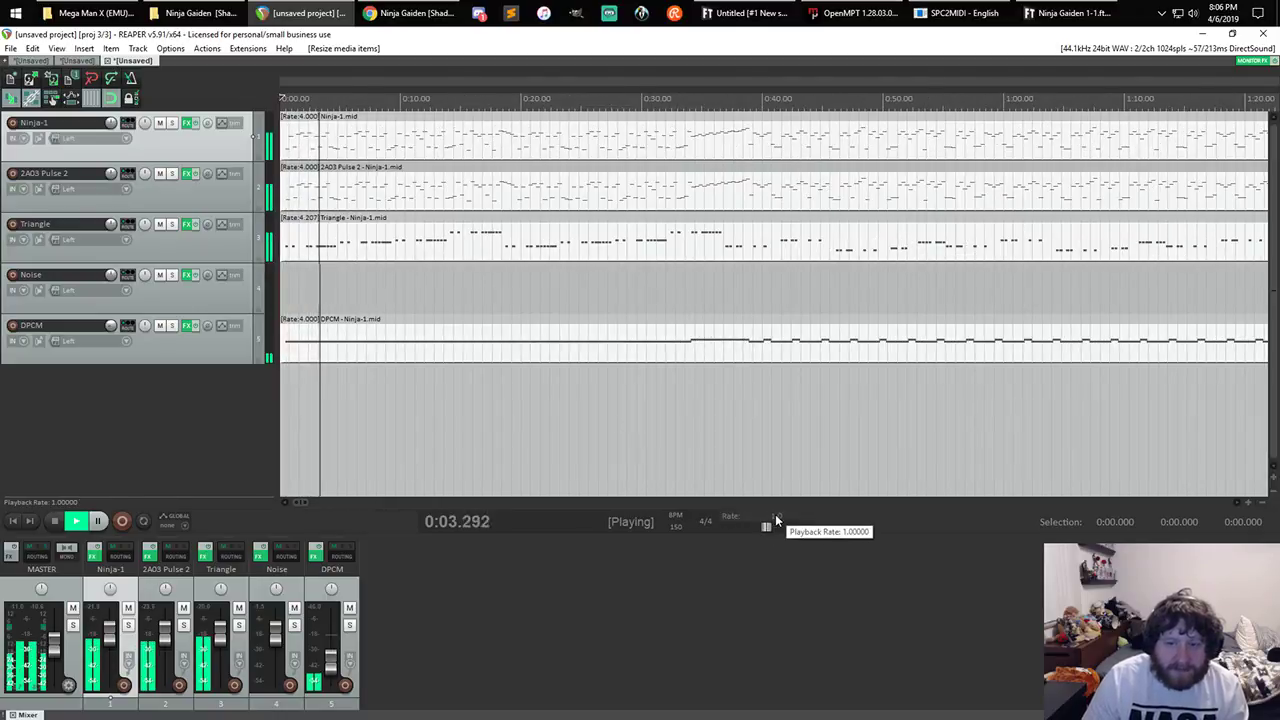
key(space)
scroll(779, 515, down, 5)
scroll(798, 521, up, 2)
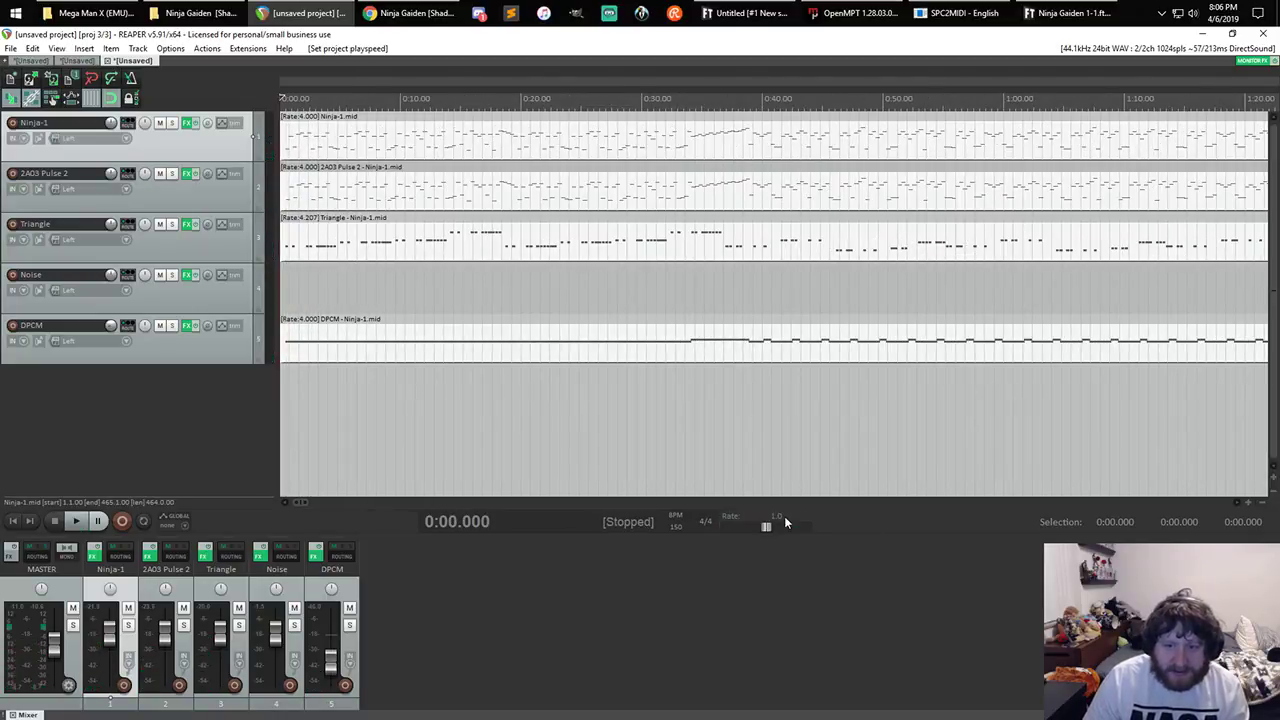
- Set the project tempo to 50 BPM
scroll(700, 400, down, 12)
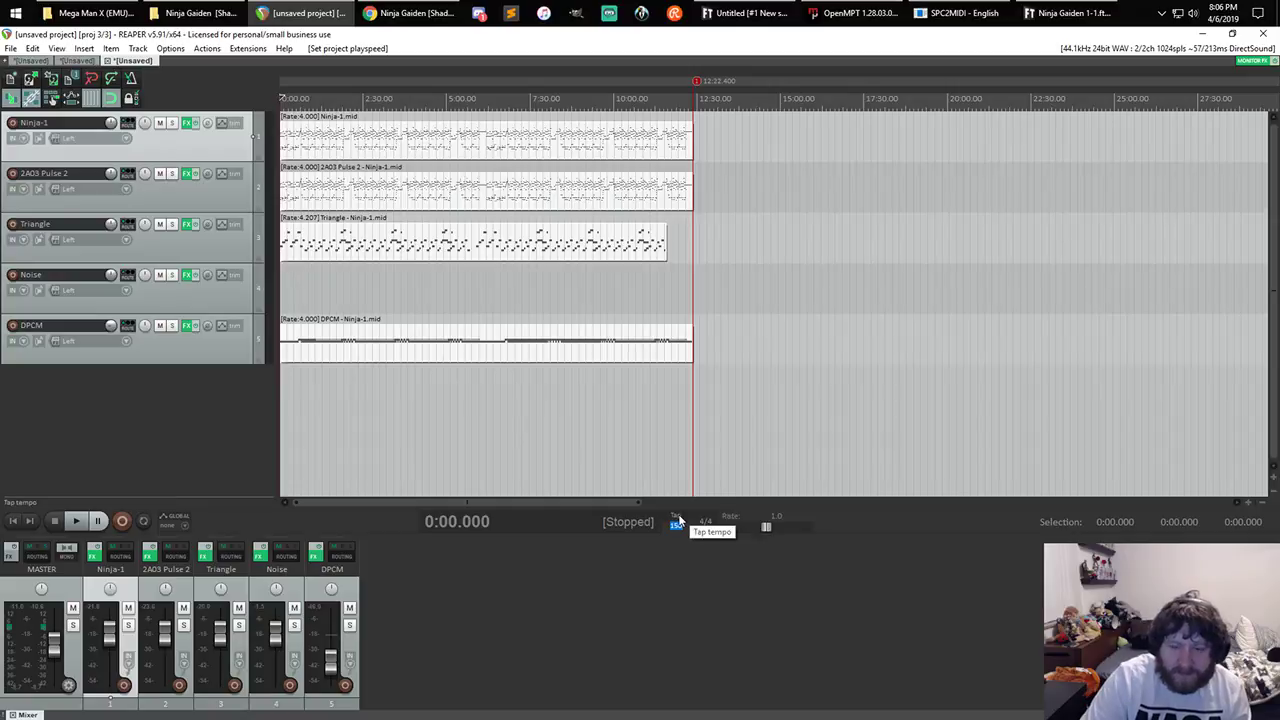
text(50)
key(Return)
scroll(562, 427, down, 5)
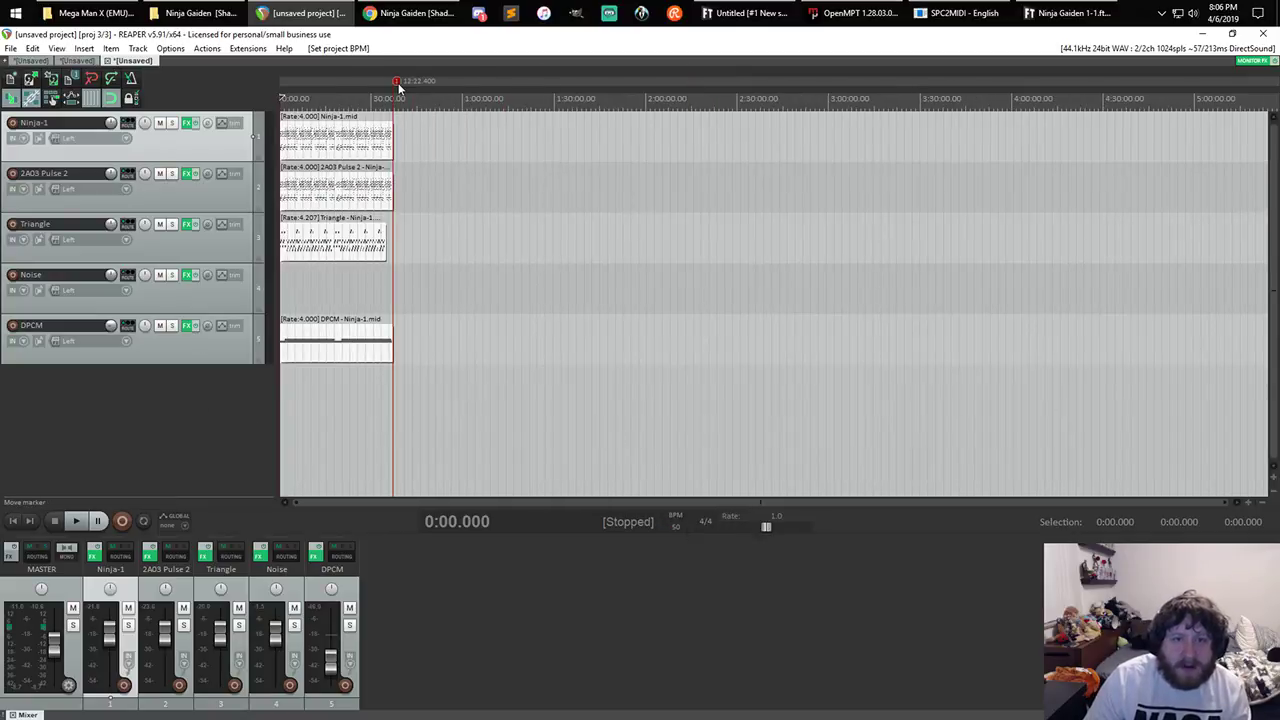
- Move the end marker back to position 12:22.400, matching its name
right_click(398, 88)
click(428, 92)
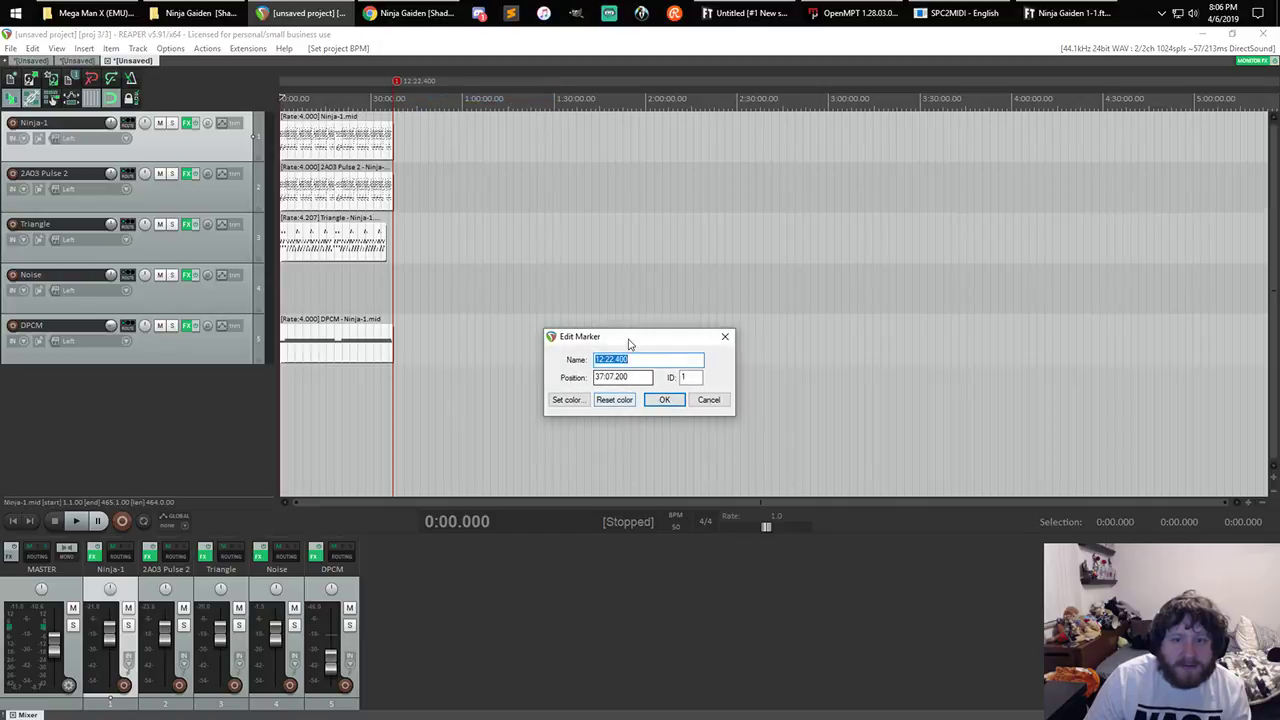
click(640, 378)
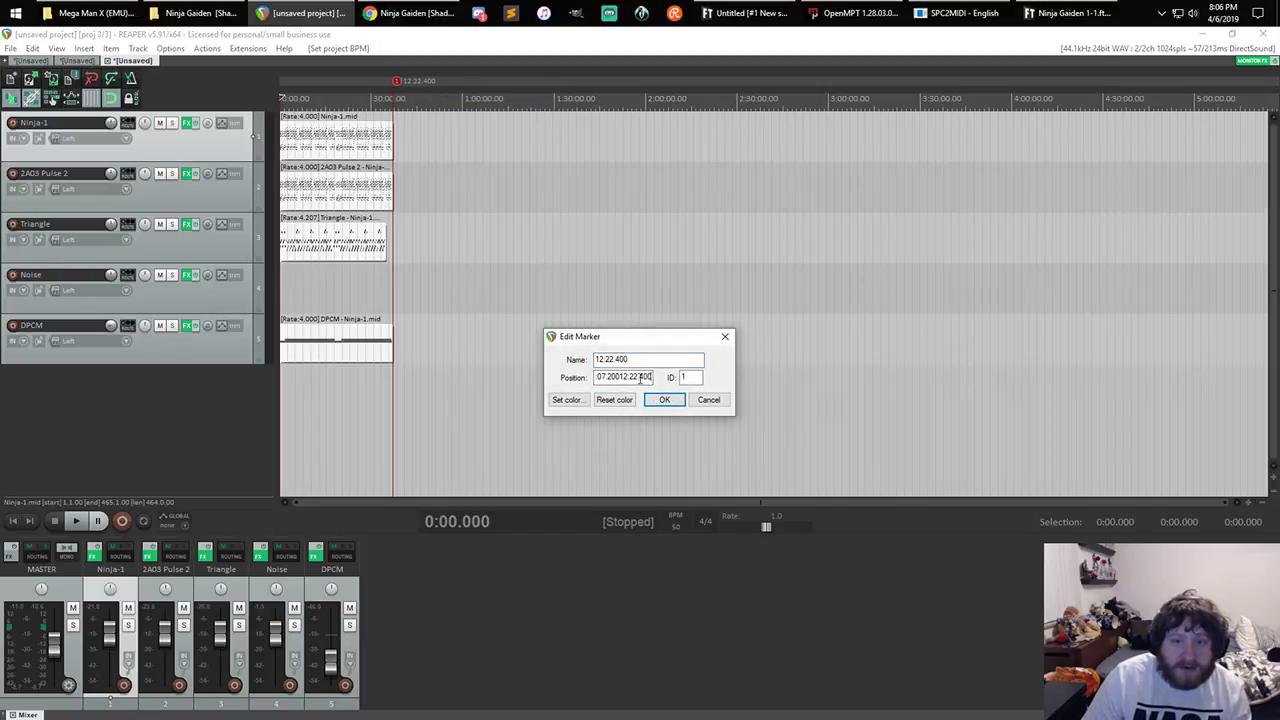
double_click(640, 378)
key(ctrl+v)
click(664, 399)
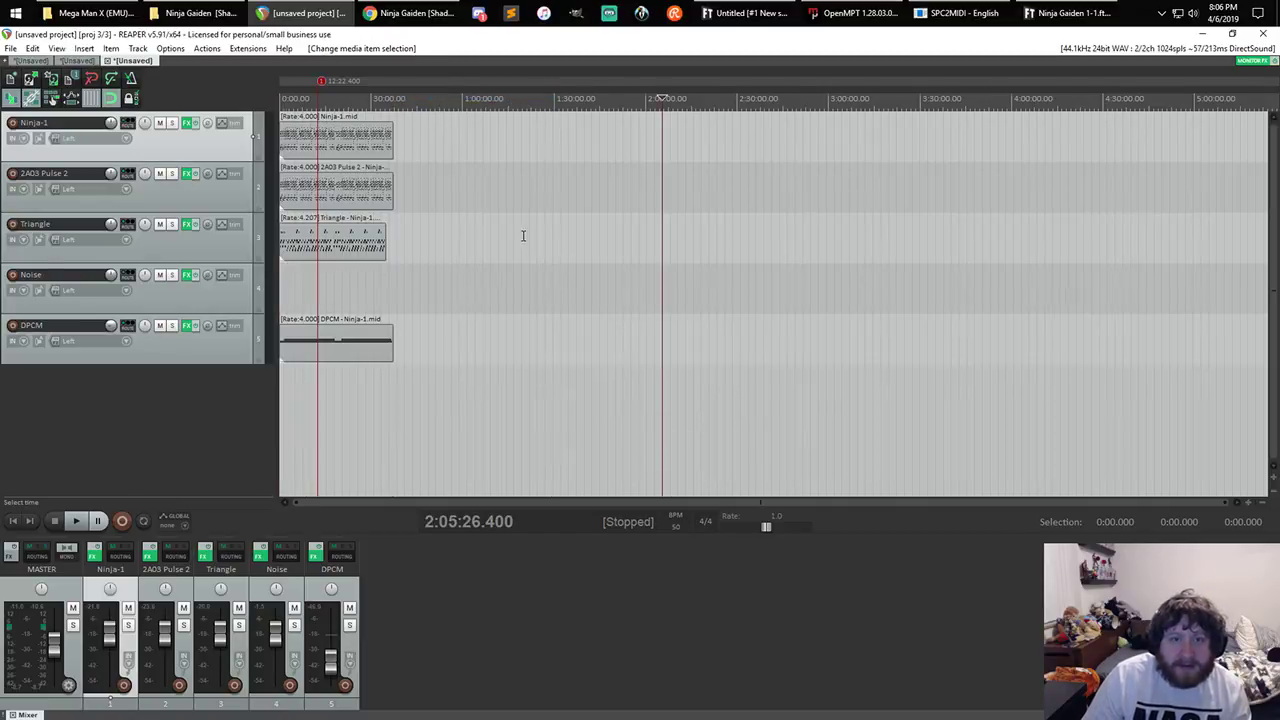
- Select all the MIDI items and time-stretch them to end at the 12:22.400 marker, bringing the Ninja-1 item to a rate of 12.000
scroll(523, 236, down, 1)
drag(419, 377, 312, 92)
scroll(470, 146, up, 5)
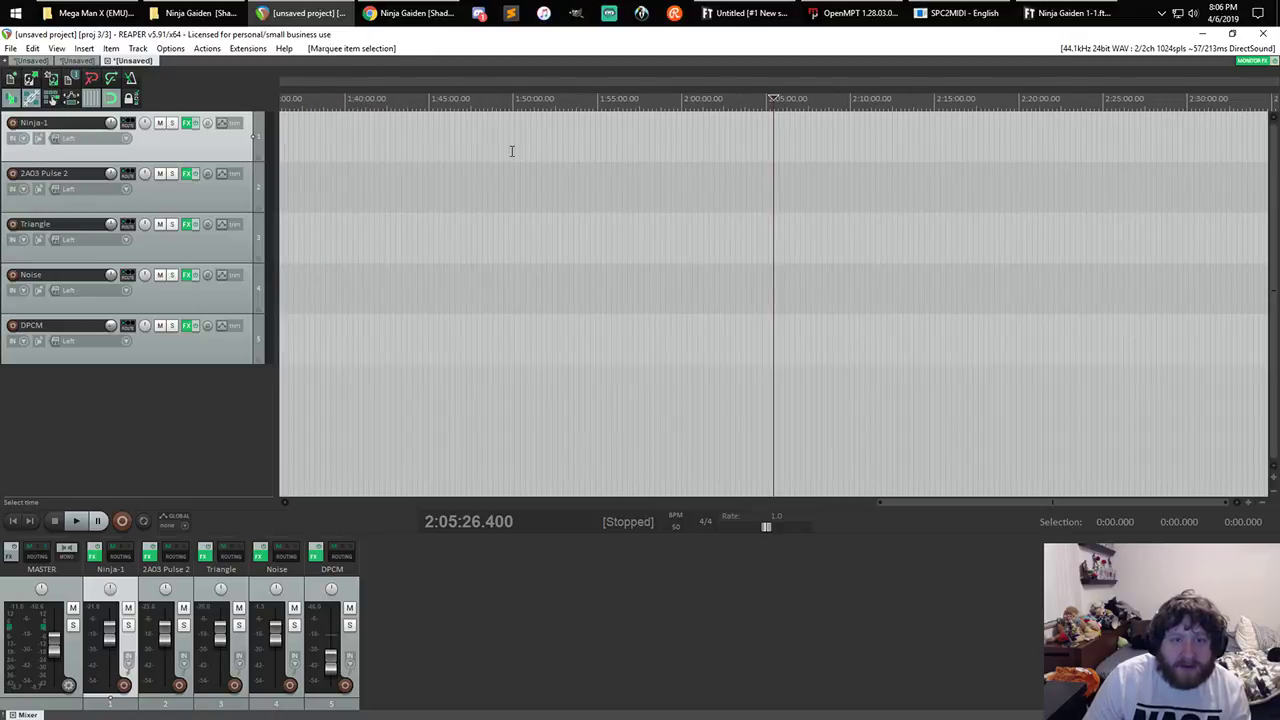
key(Home)
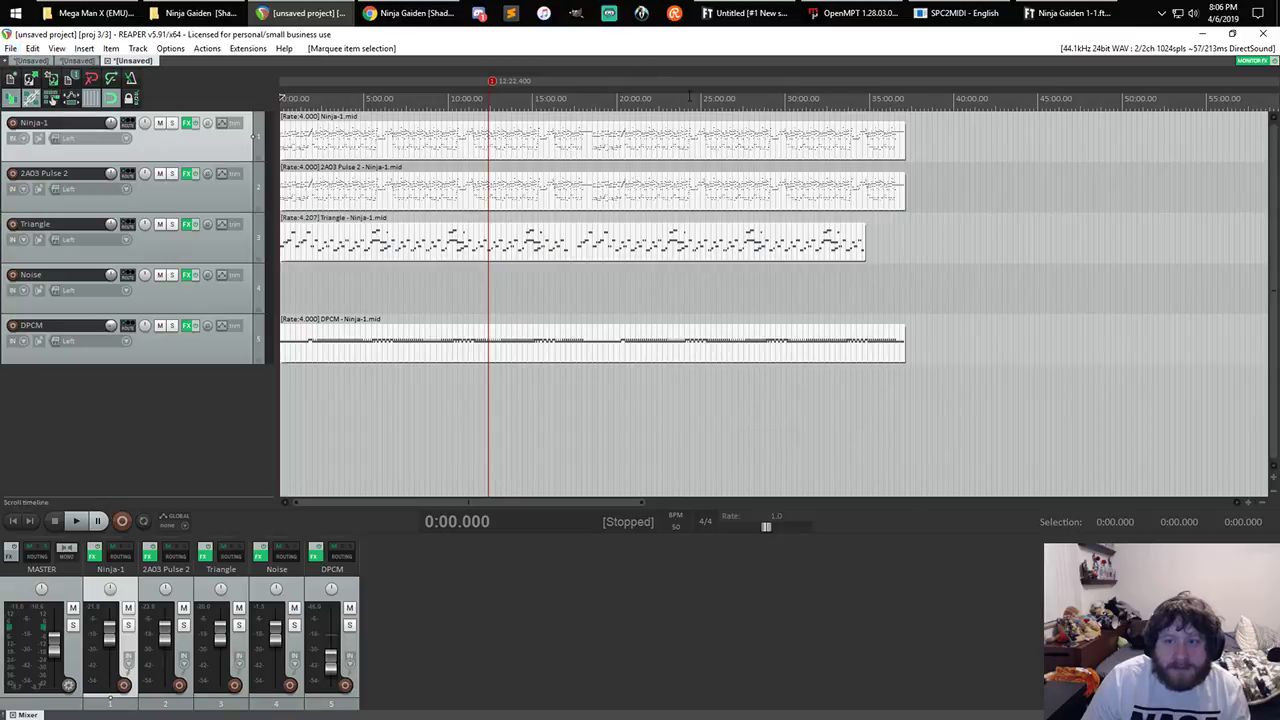
drag(903, 139, 260, 137)
drag(177, 152, 489, 139)
- Listen to the opening of the project at 50 BPM, and stop playback
key(space)
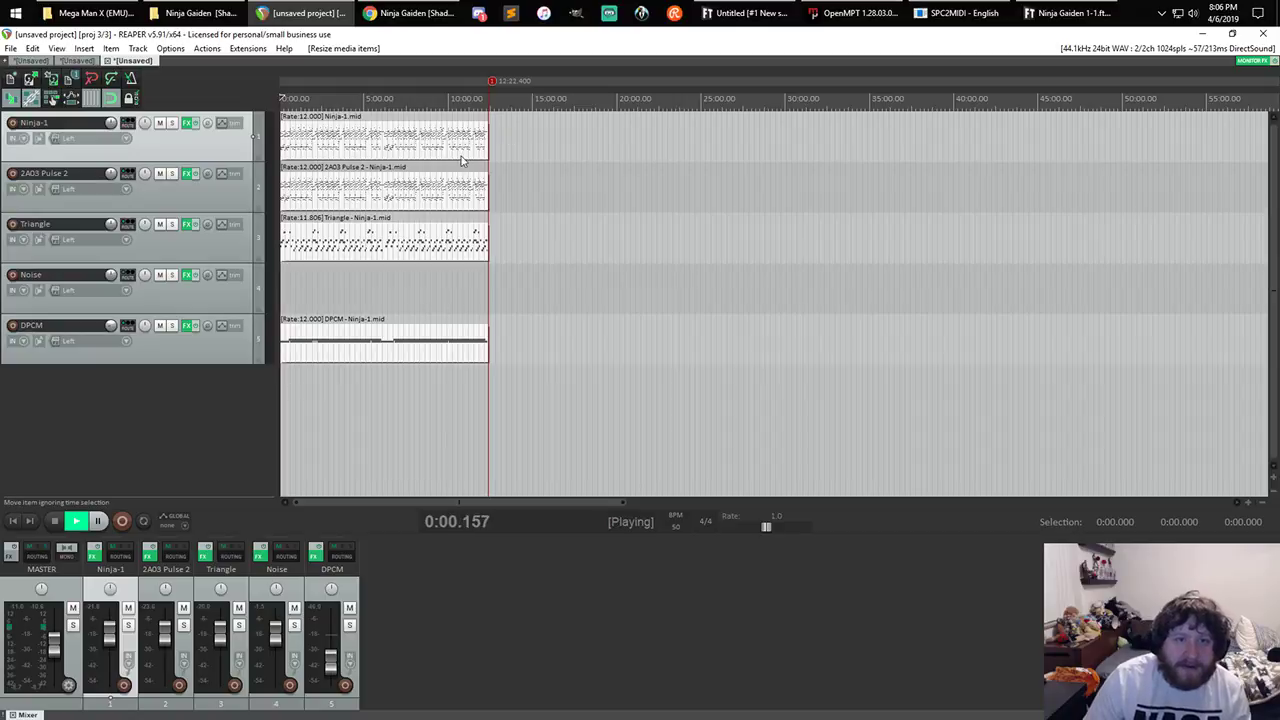
scroll(509, 136, up, 5)
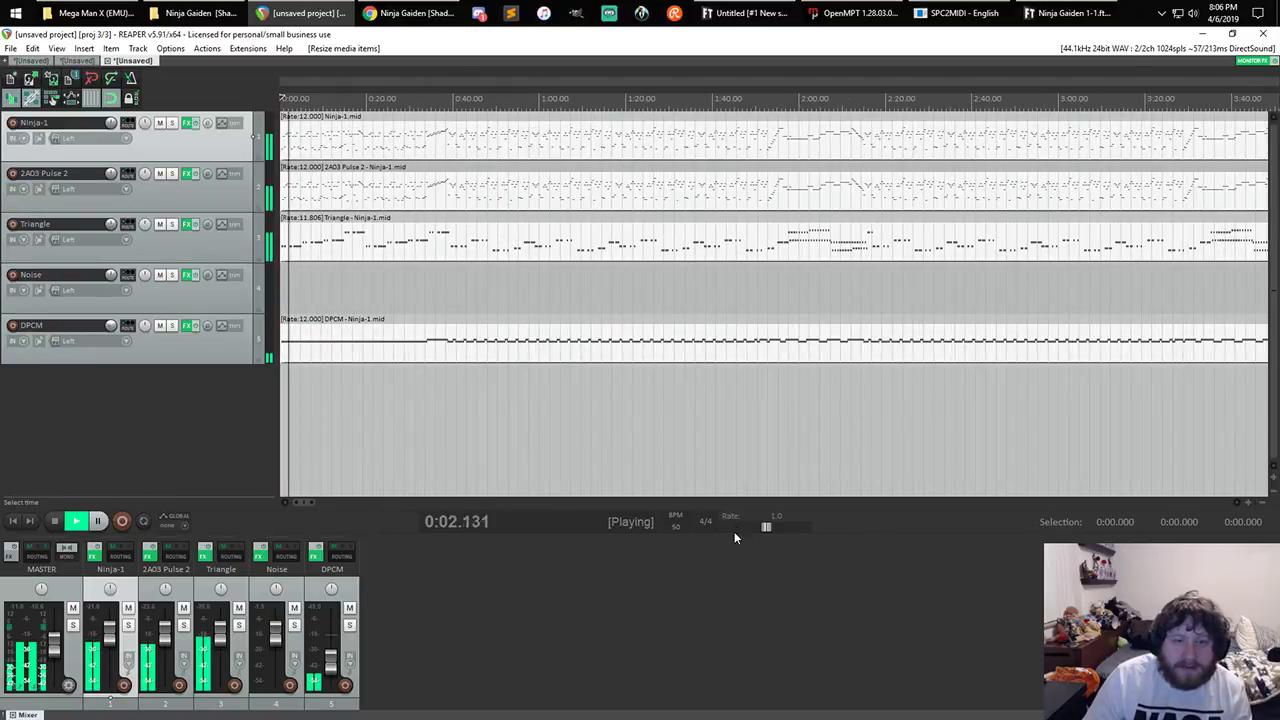
key(space)
- Set the project tempo back to 150 BPM
click(676, 525)
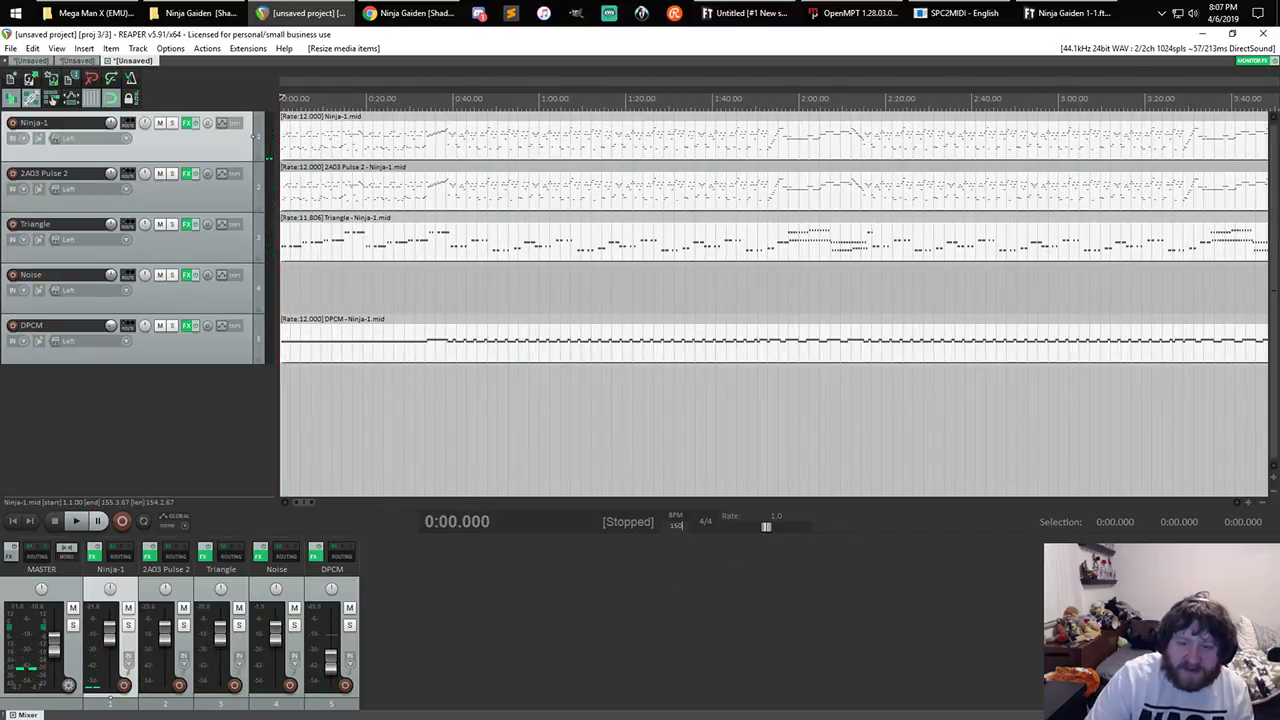
key(Return)
scroll(588, 141, up, 4)
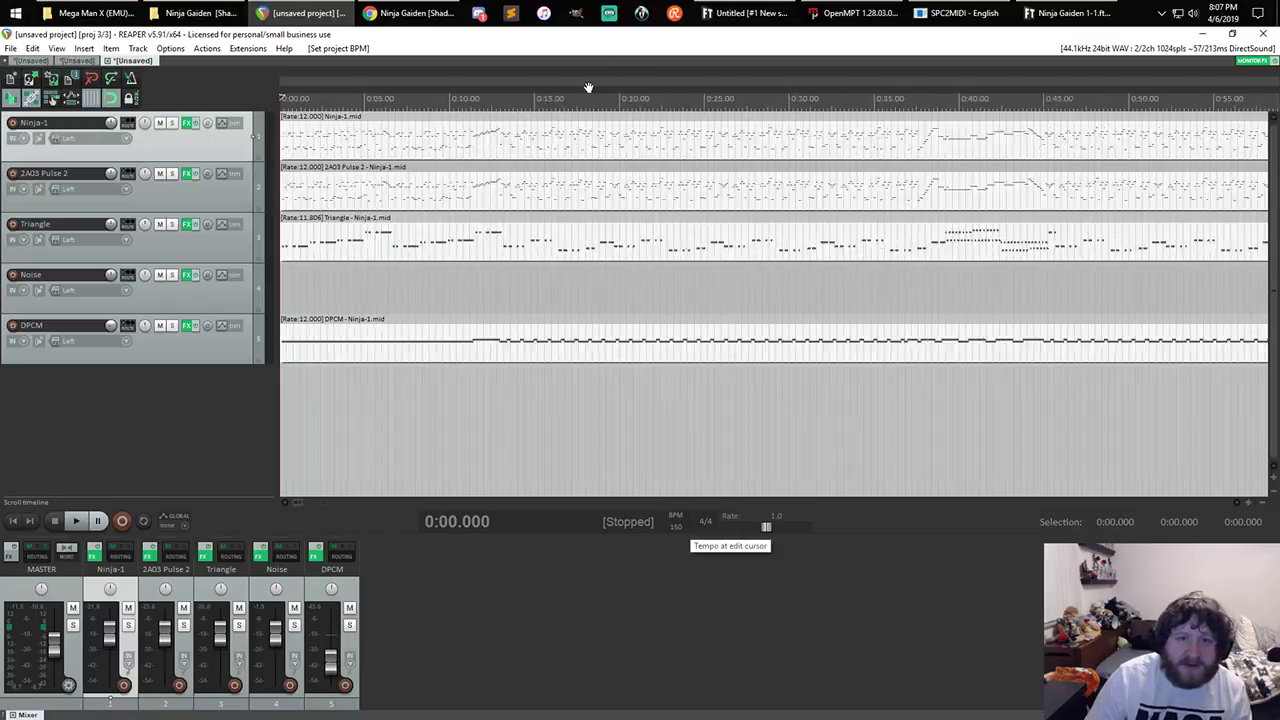
- Play the retimed project from the start at 150 BPM, checking the notes against the grid, and stop playback
key(space)
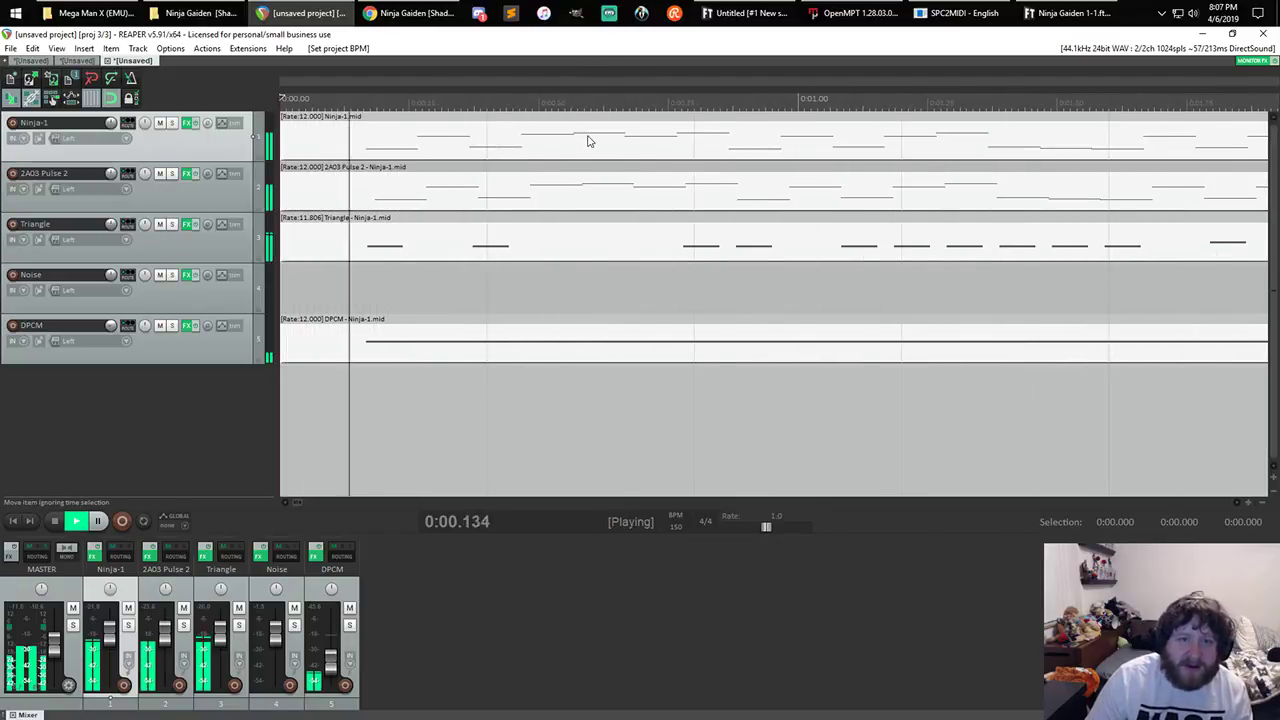
scroll(588, 141, down, 2)
scroll(588, 141, down, 2)
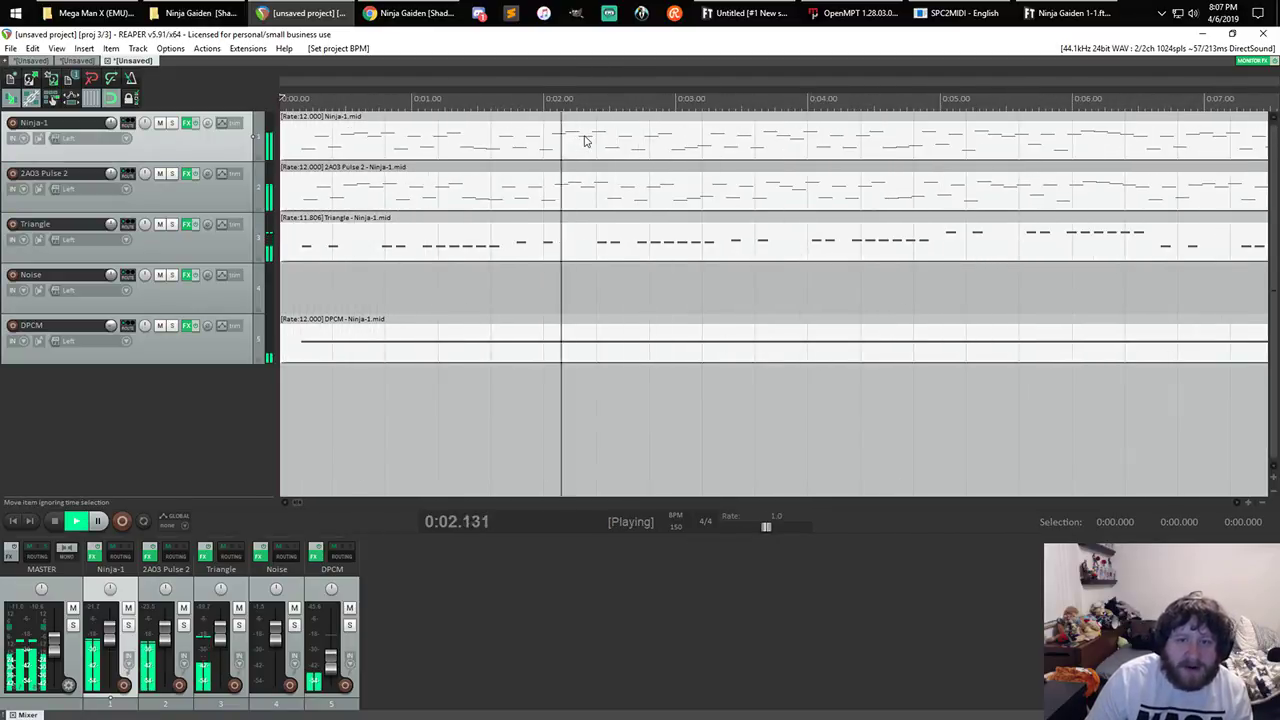
scroll(588, 141, down, 1)
scroll(706, 194, down, 3)
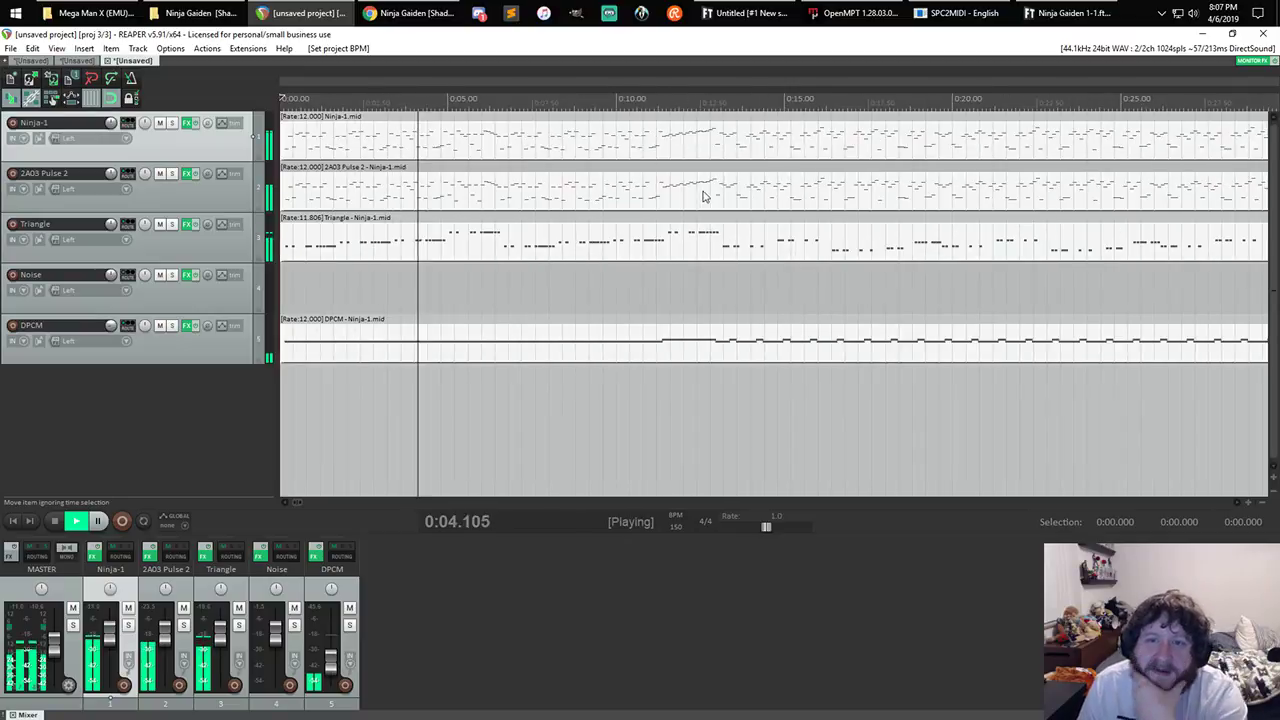
scroll(711, 194, down, 1)
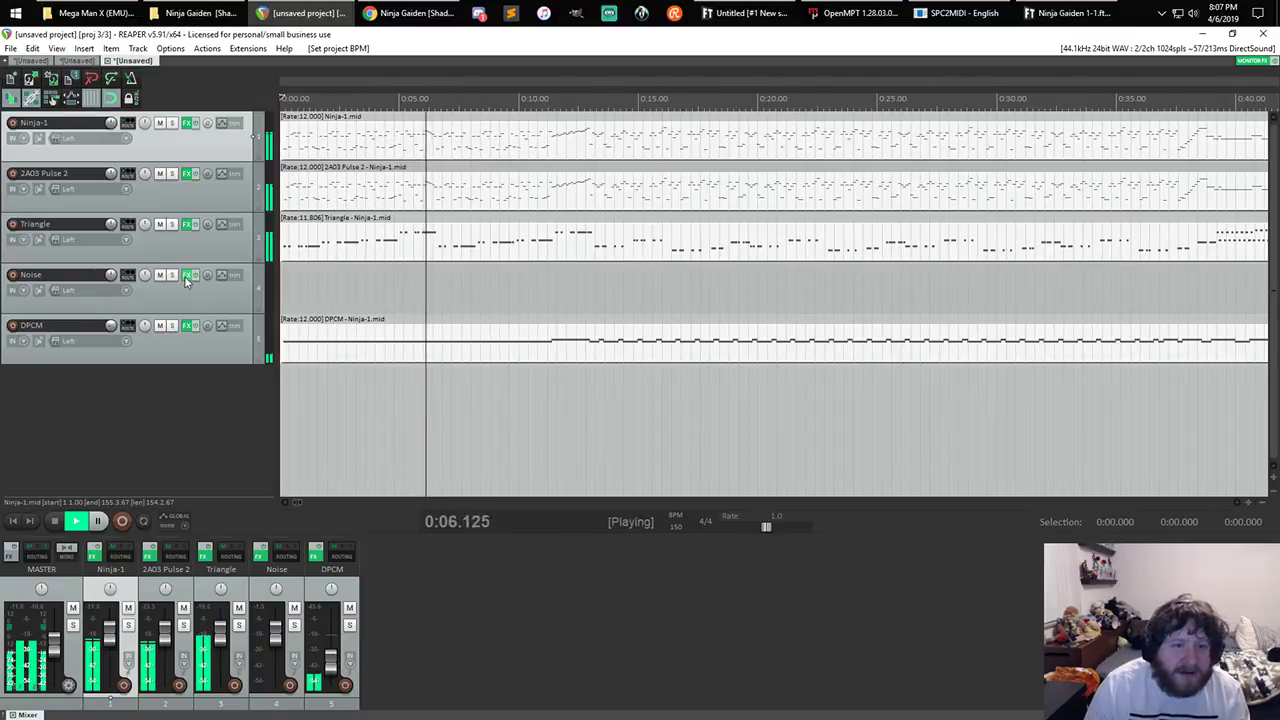
key(space)
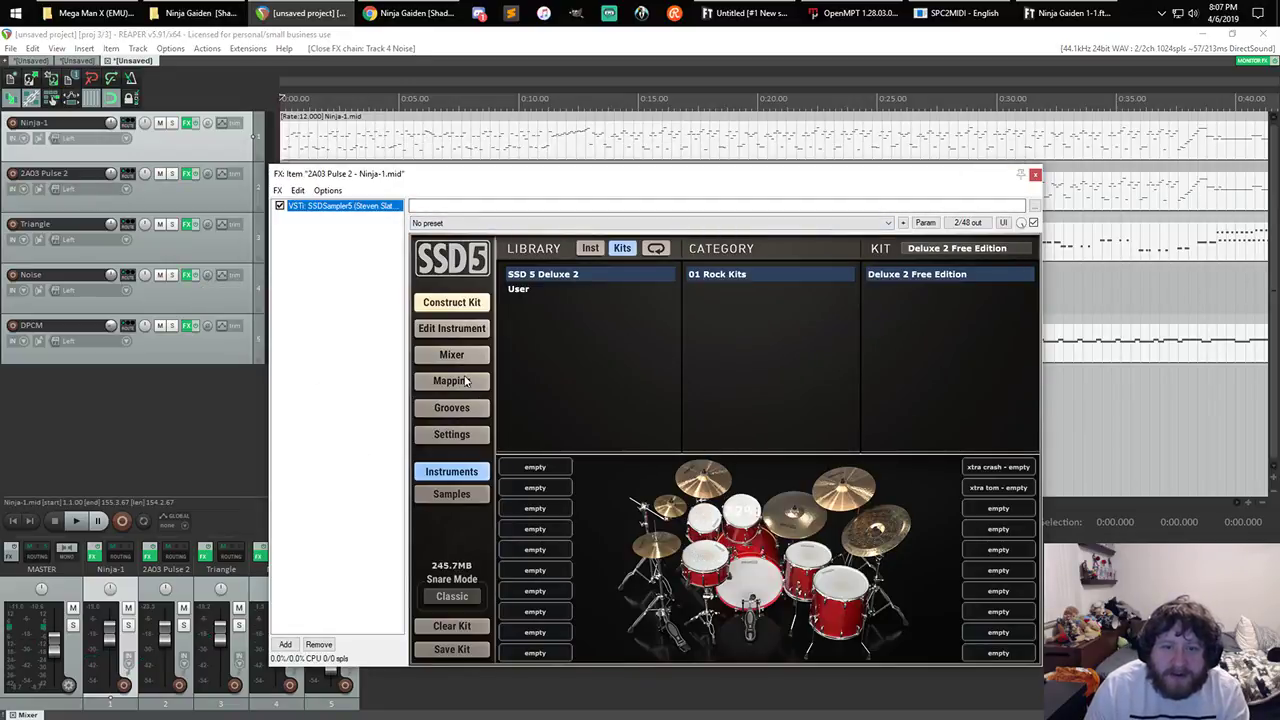
- Browse the SSD 5 Core Jazz grooves in the 2A03 Pulse 2 item's sampler, select Vrs 02 - Ride - 8 Bars, and close the effects window
click(452, 408)
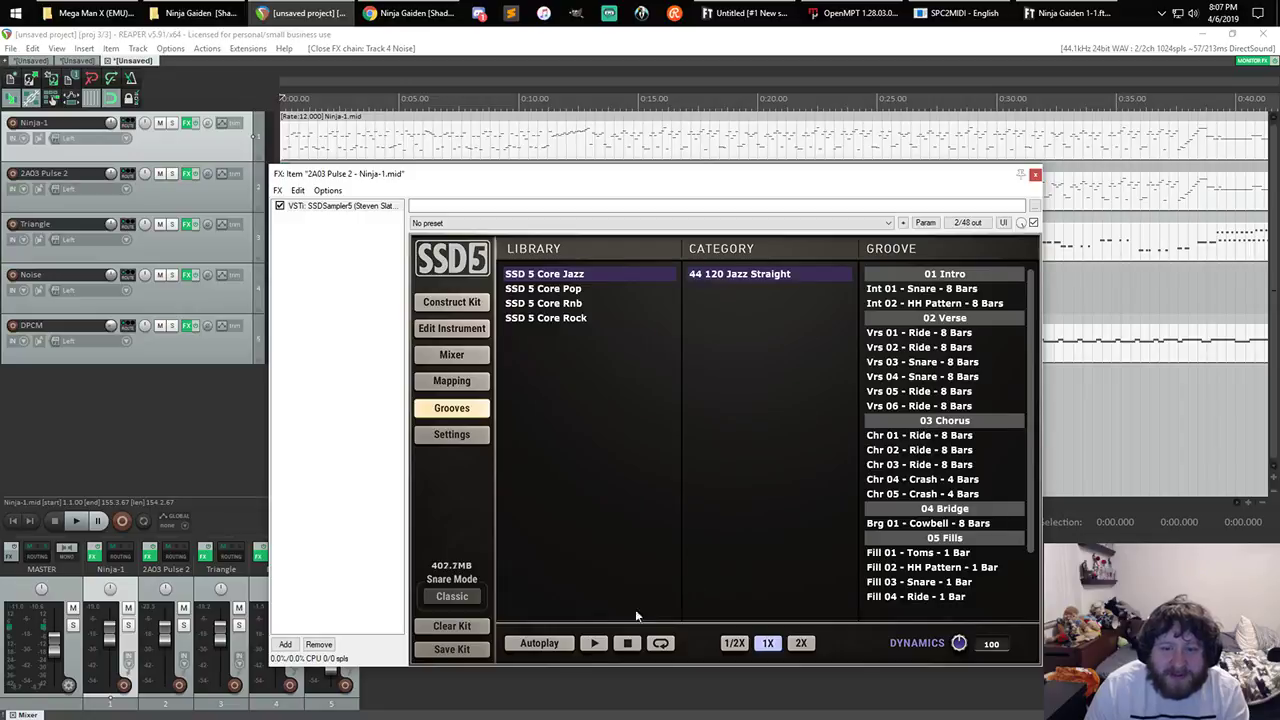
click(930, 349)
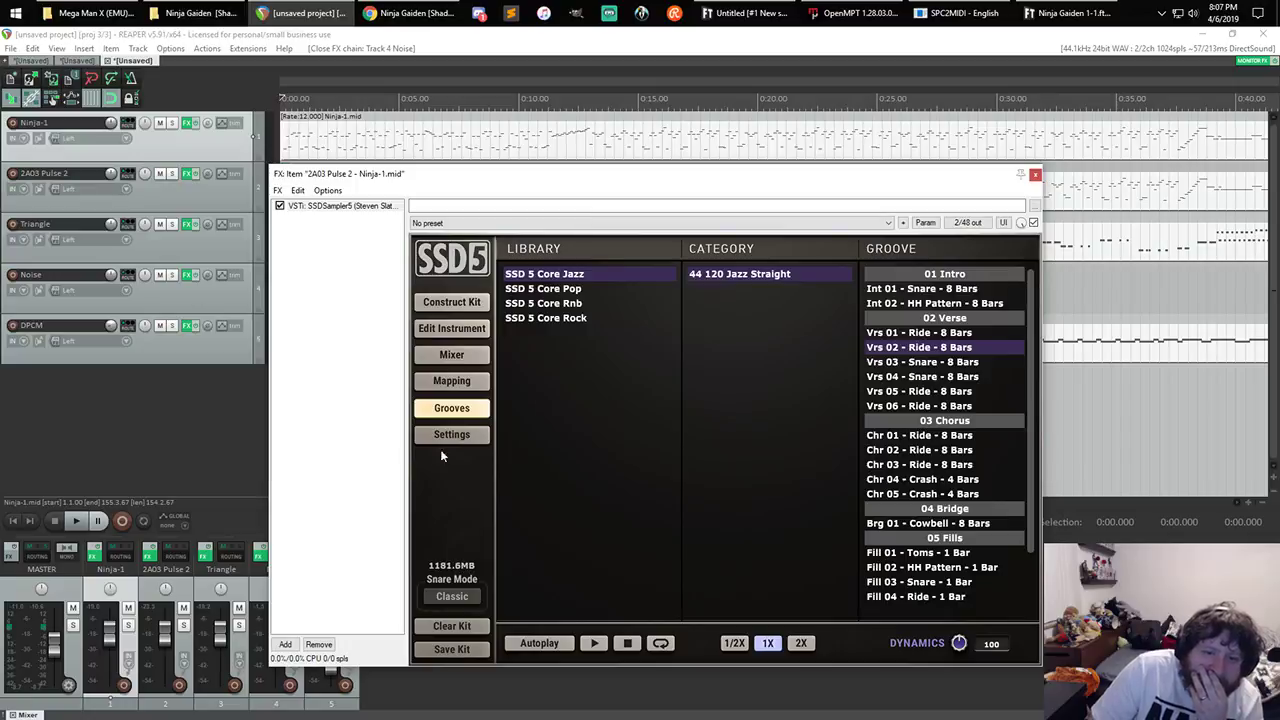
click(446, 306)
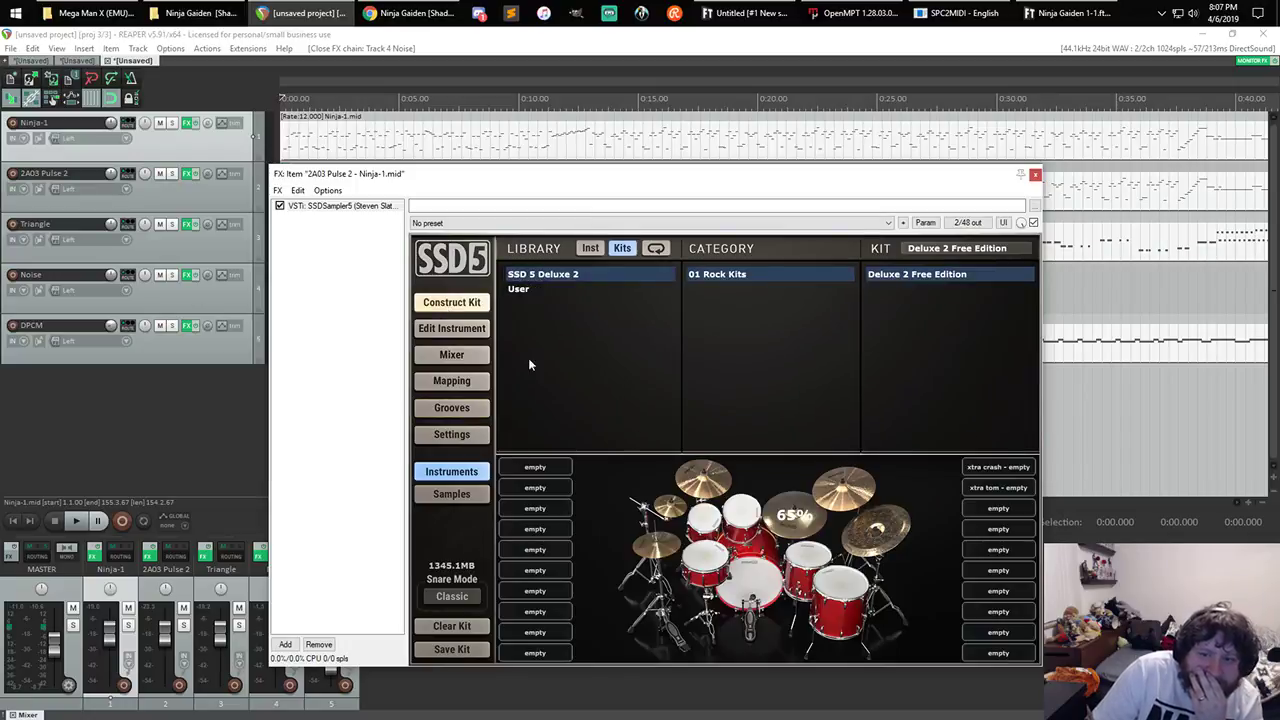
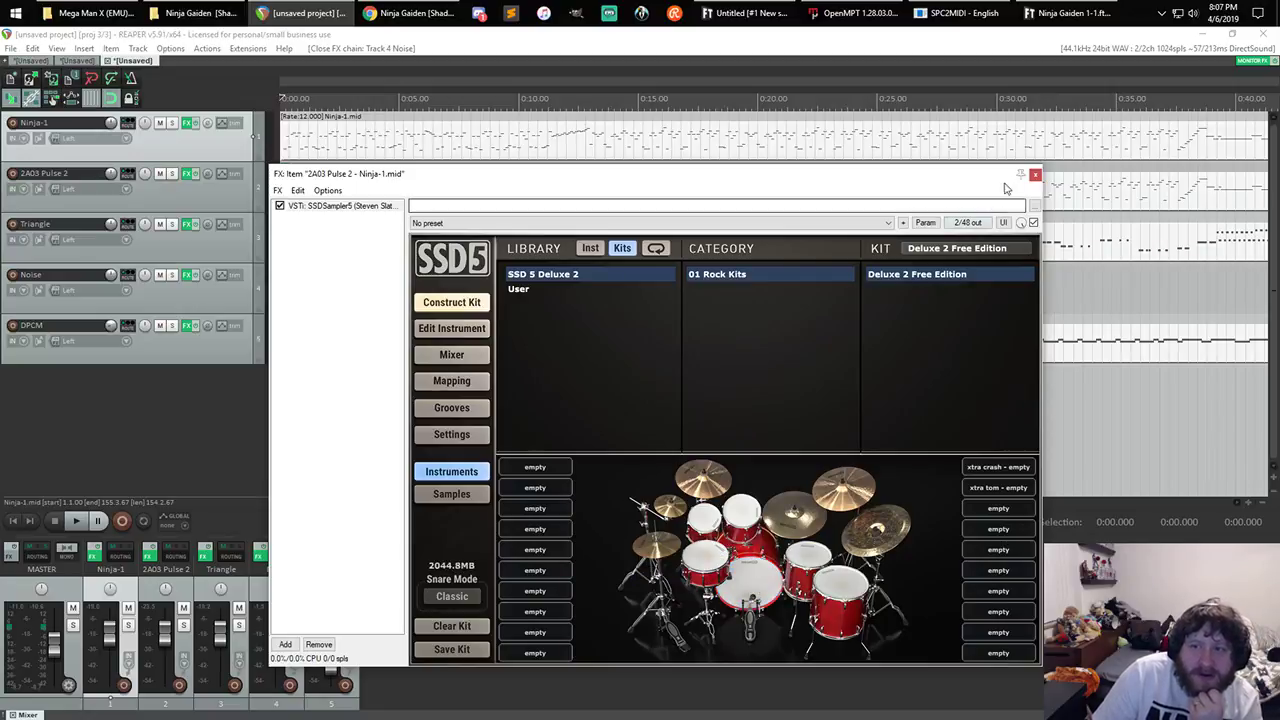
click(1035, 174)
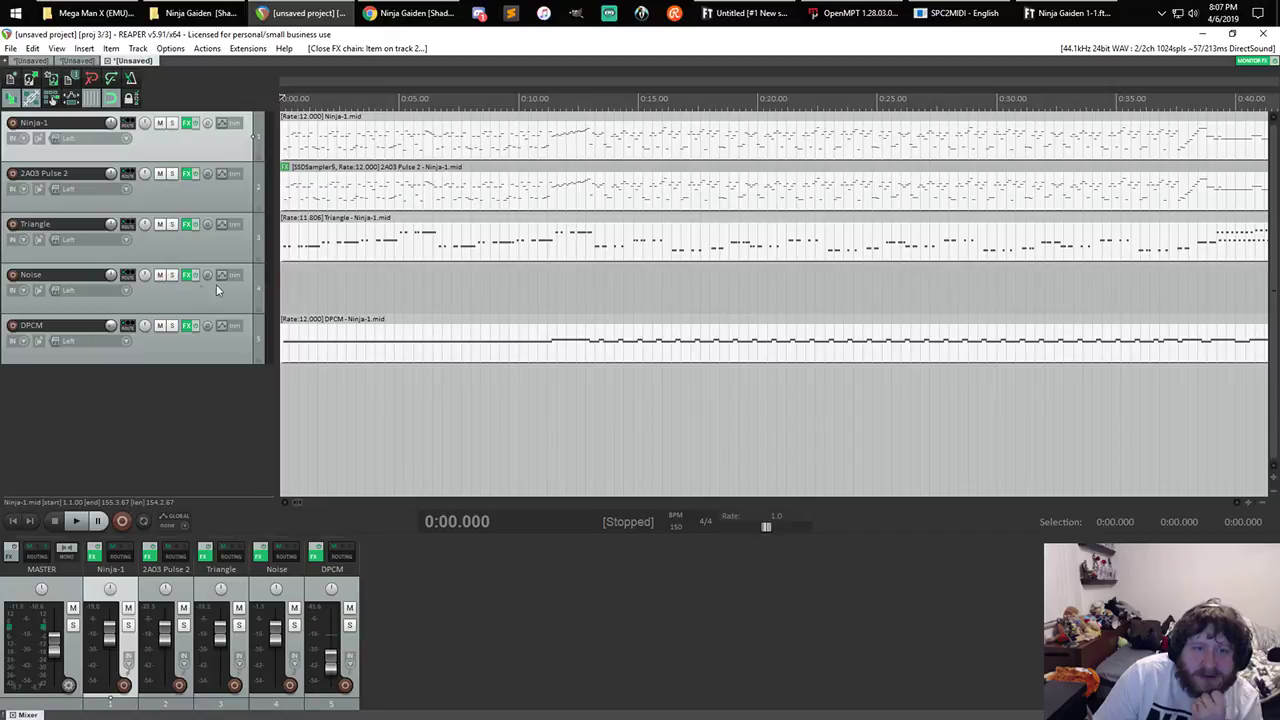
- Preview the Vrs 03 - HH Pattern - 4 Bars rock groove in the Noise track's SSD5 and place it at the start of that track
click(187, 276)
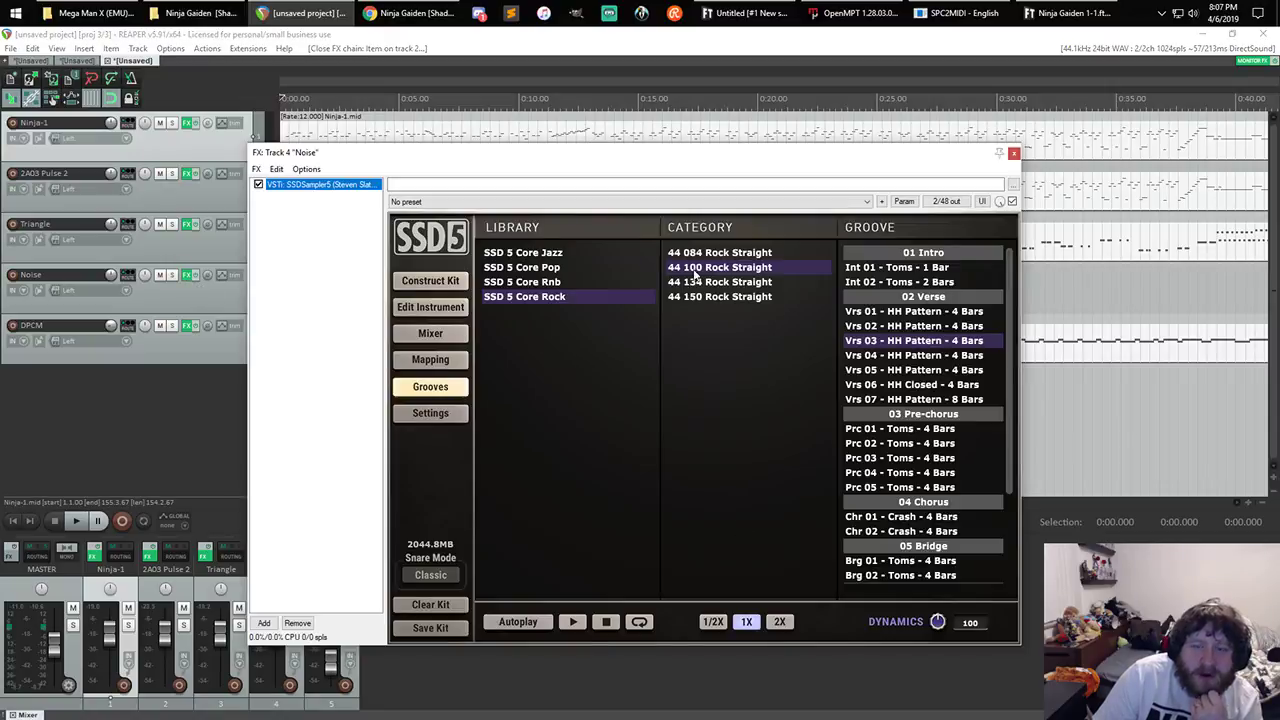
click(574, 622)
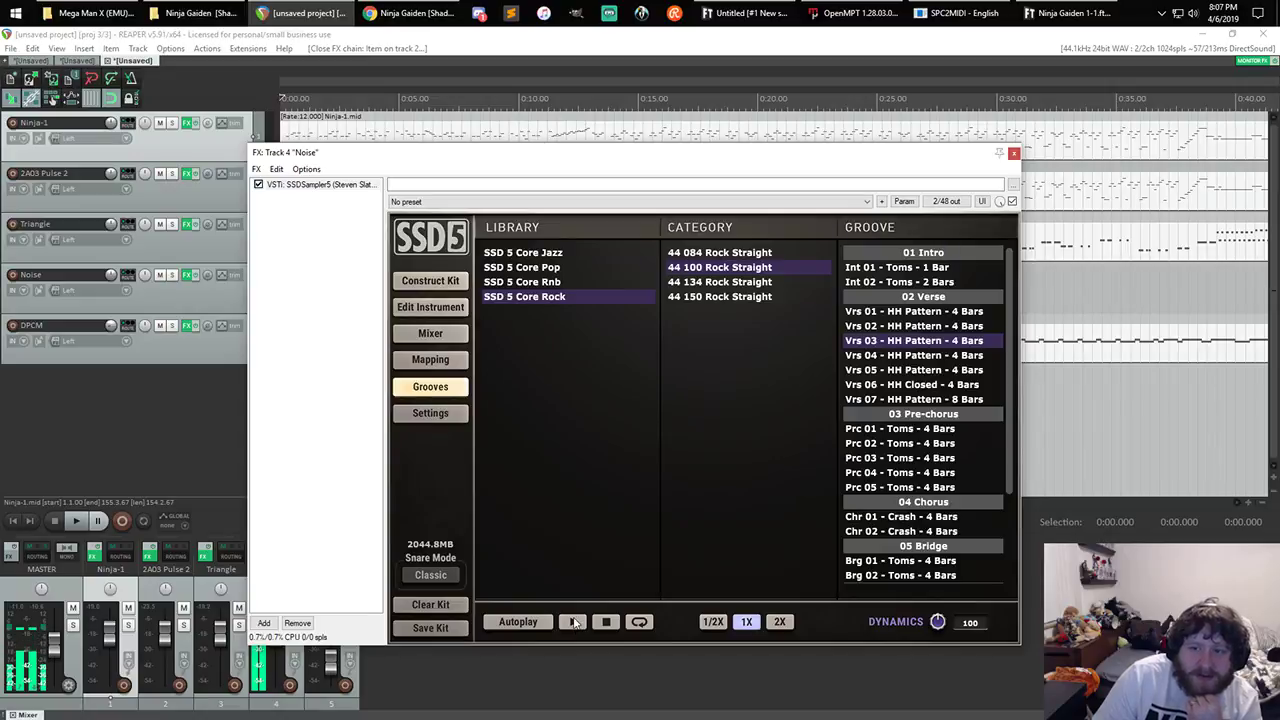
drag(654, 155, 1279, 128)
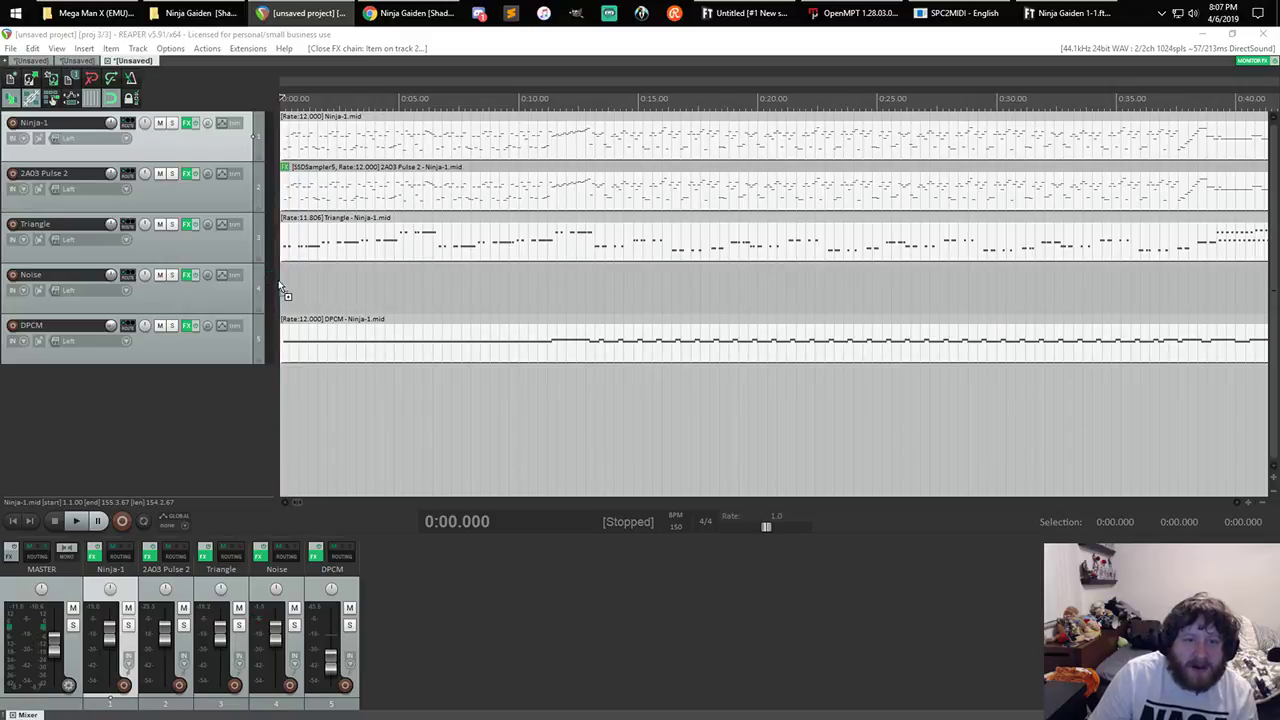
drag(289, 287, 327, 291)
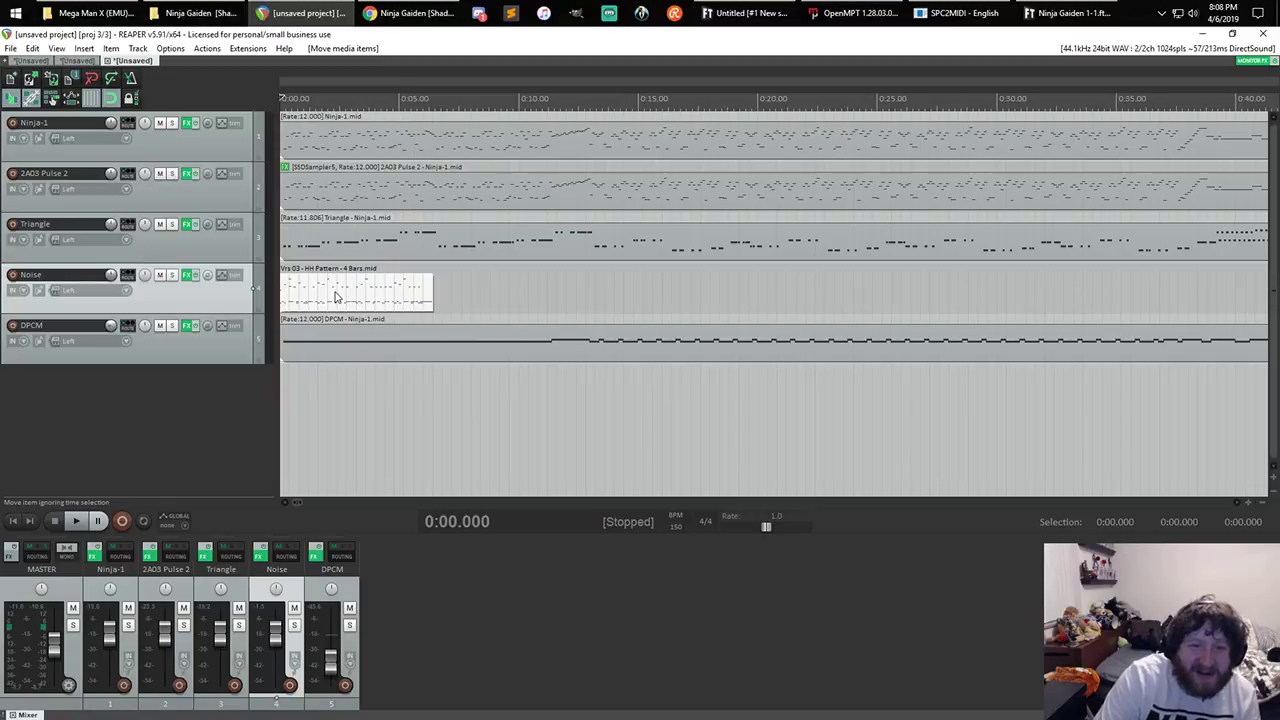
scroll(410, 233, up, 5)
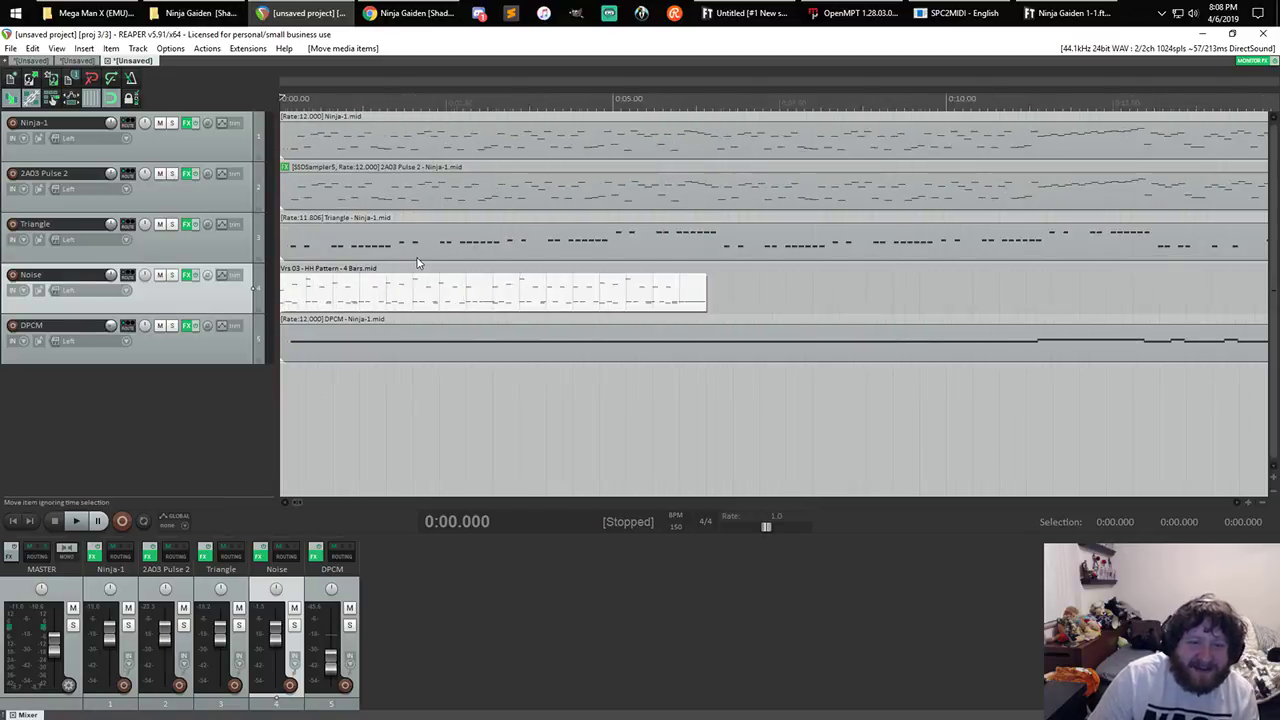
mouse_move(329, 297)
mouse_down()
mouse_move(389, 289)
mouse_move(350, 292)
mouse_up()
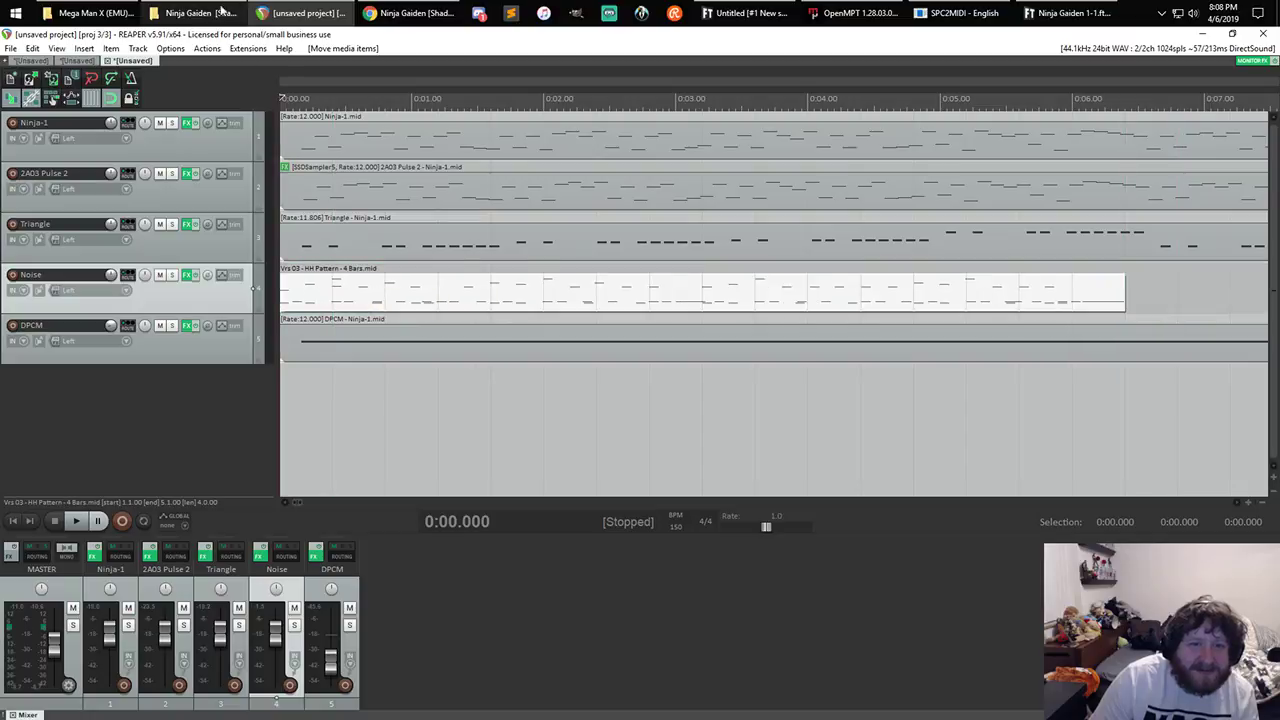
- Open the Ninja-1 item for inspection and close it, and play the opening to compare the drum groove with the melody tracks
double_click(300, 139)
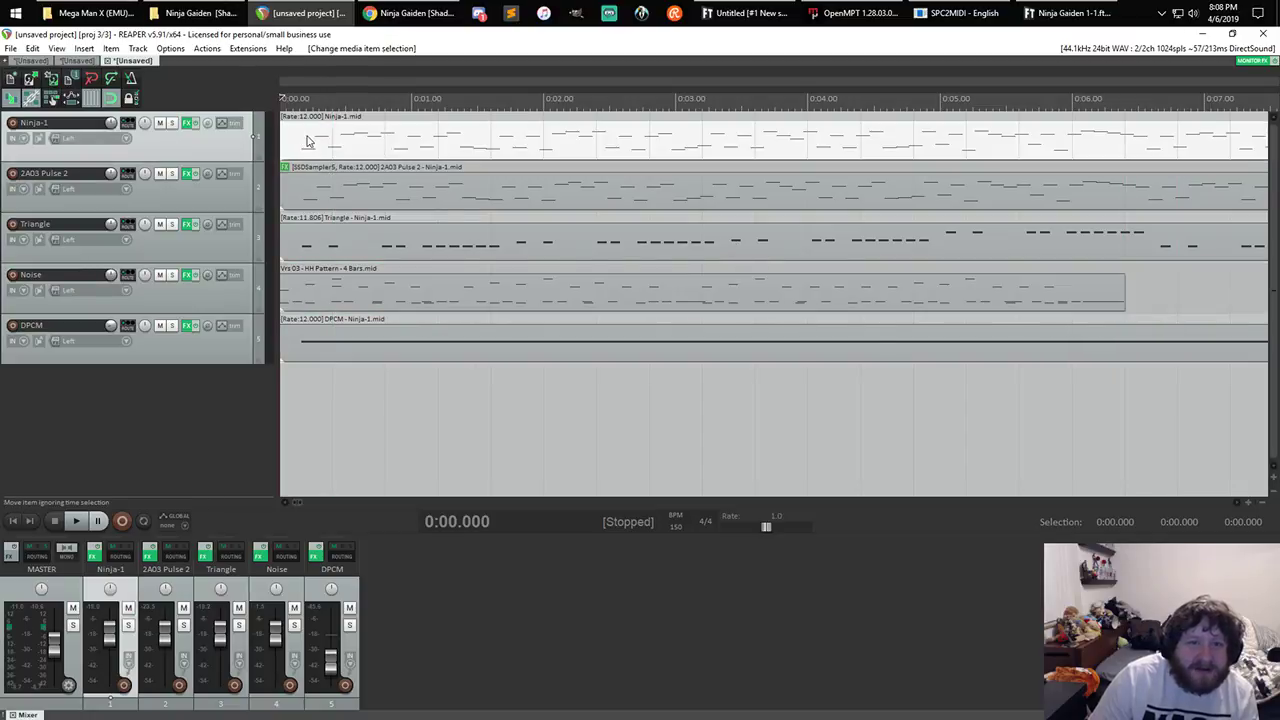
click(1262, 36)
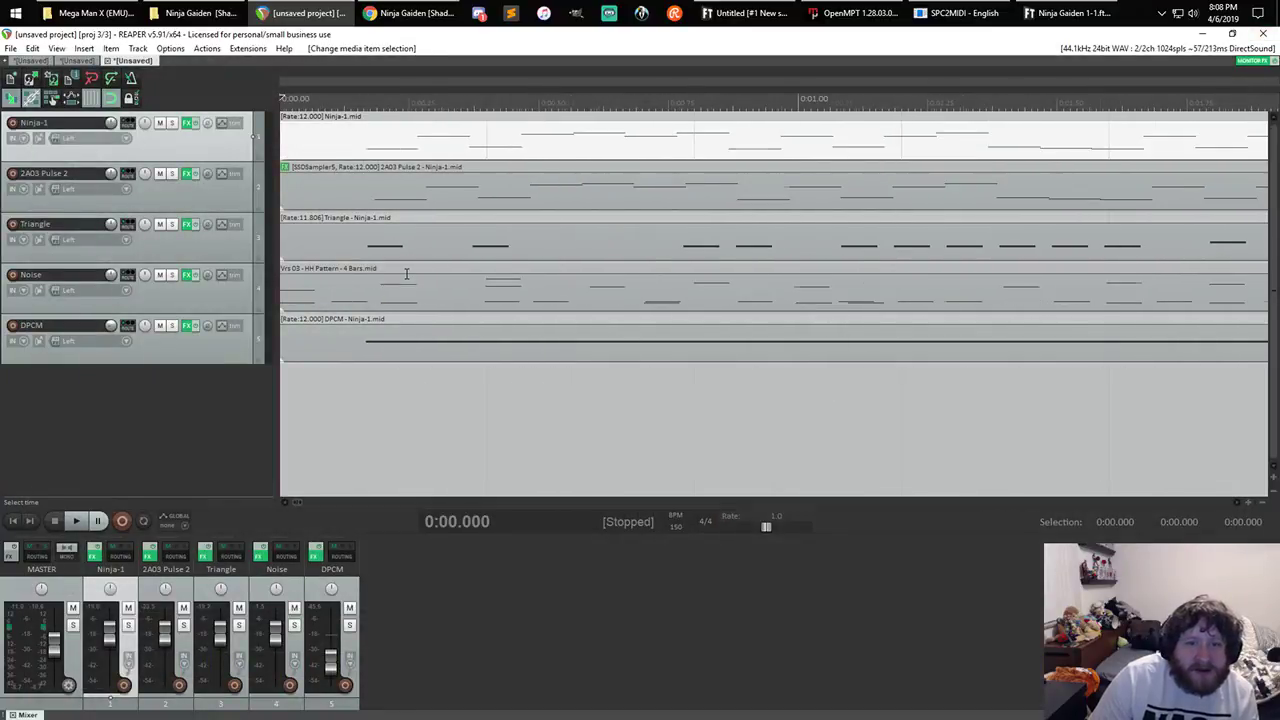
scroll(423, 303, down, 5)
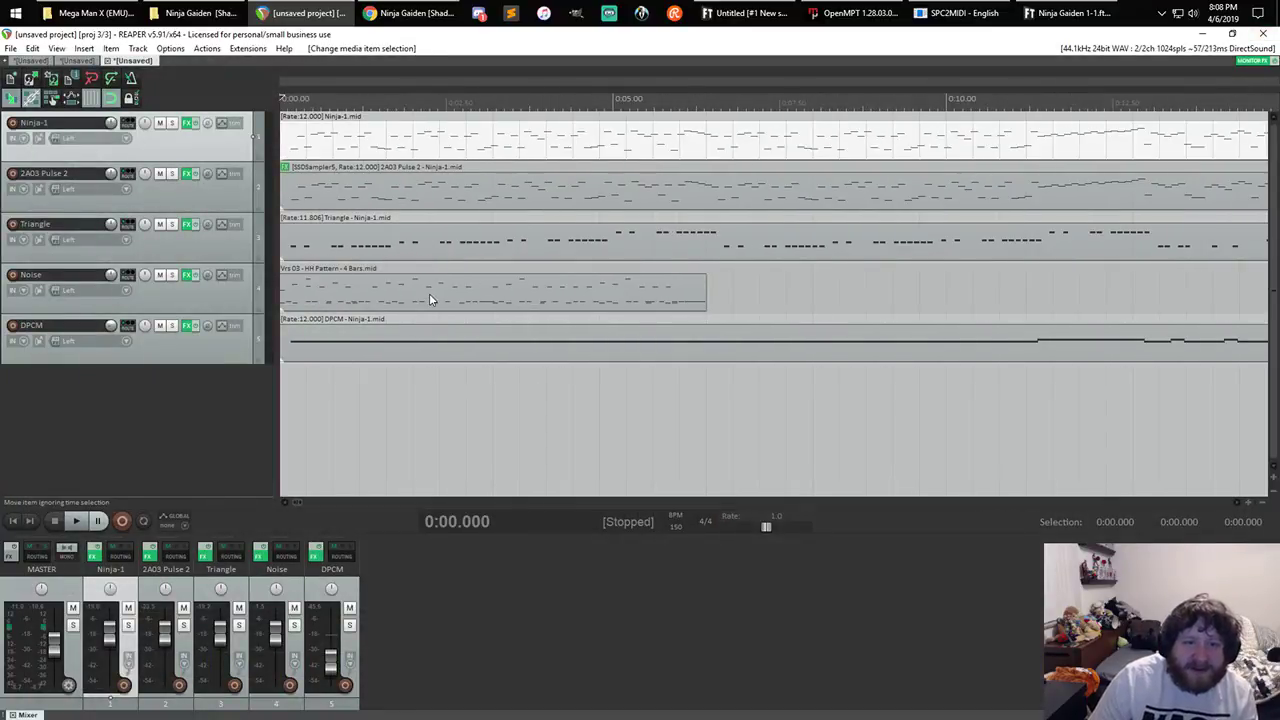
key(space)
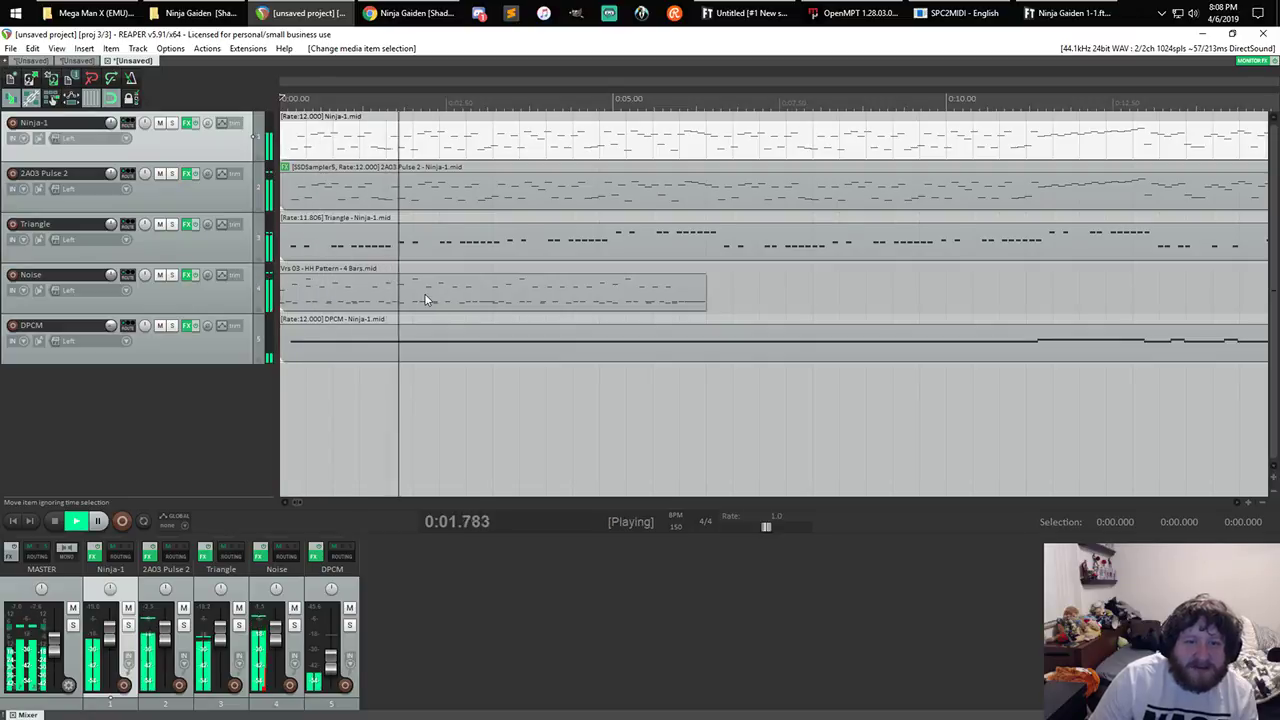
key(space)
scroll(629, 289, up, 6)
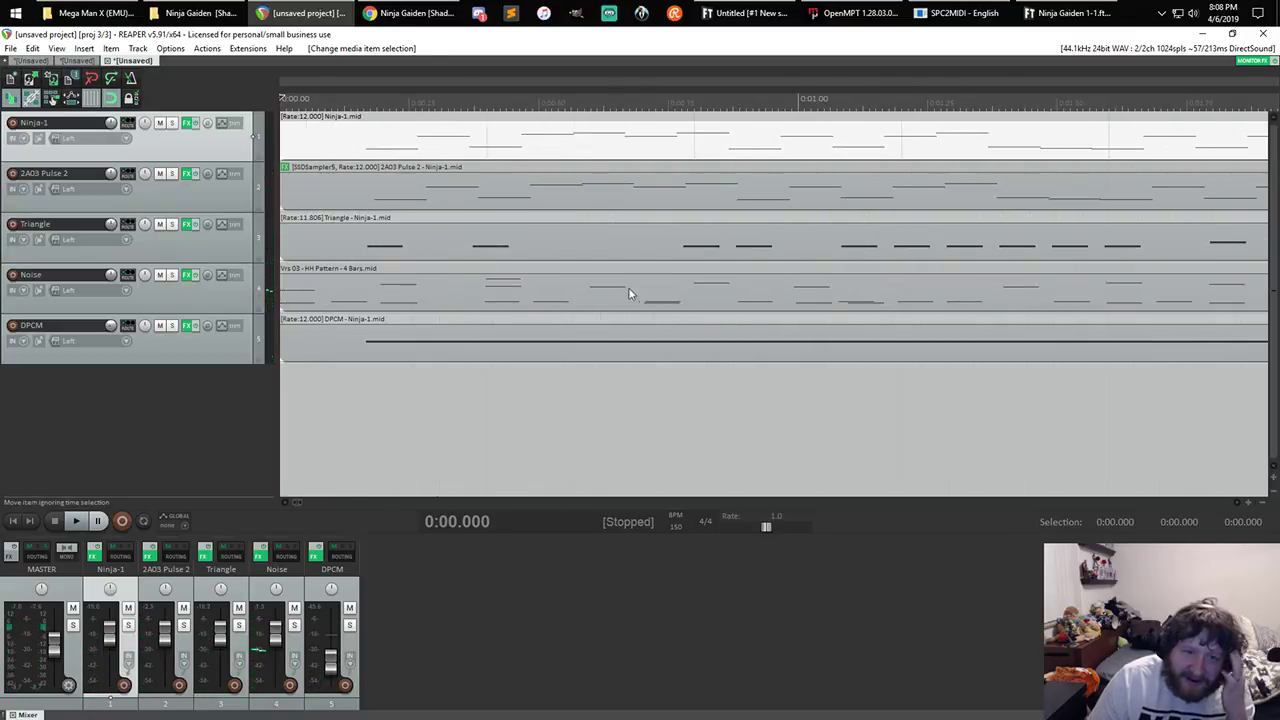
- With snapping off, shift the HH Pattern drum item on the Noise track toward the first melody note and place the edit cursor at that note
drag(389, 290, 468, 303)
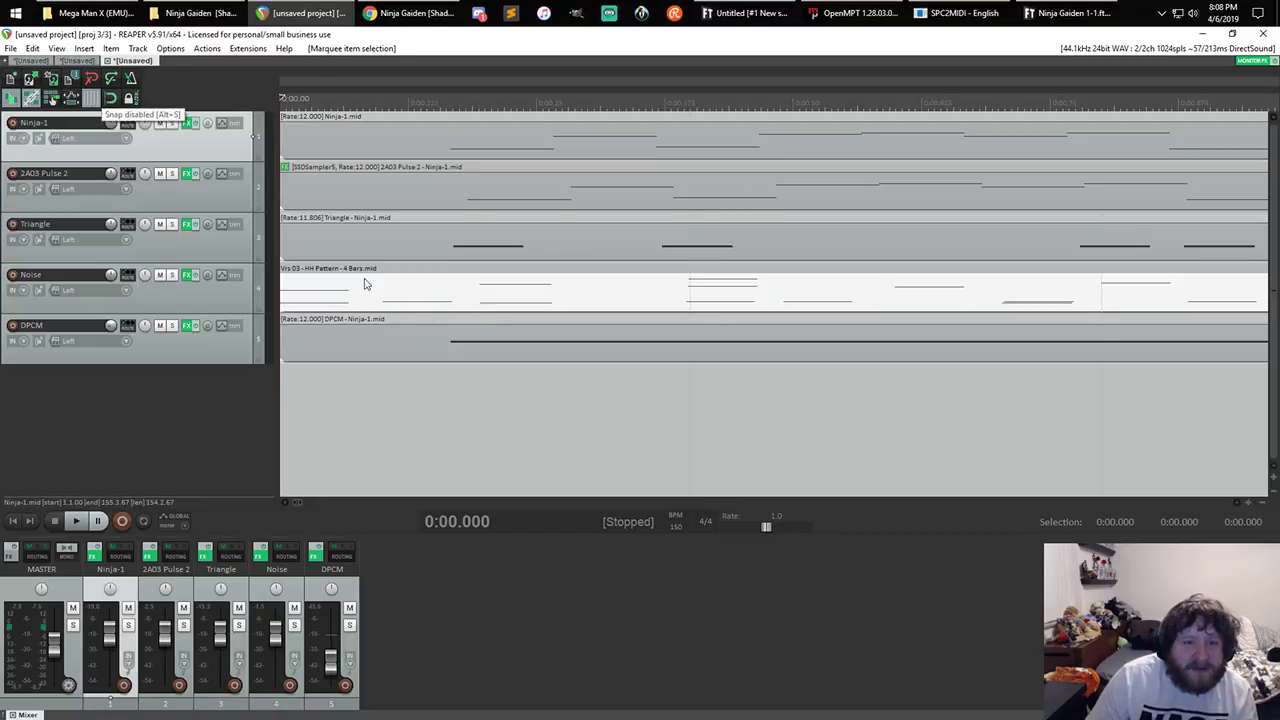
drag(376, 298, 493, 297)
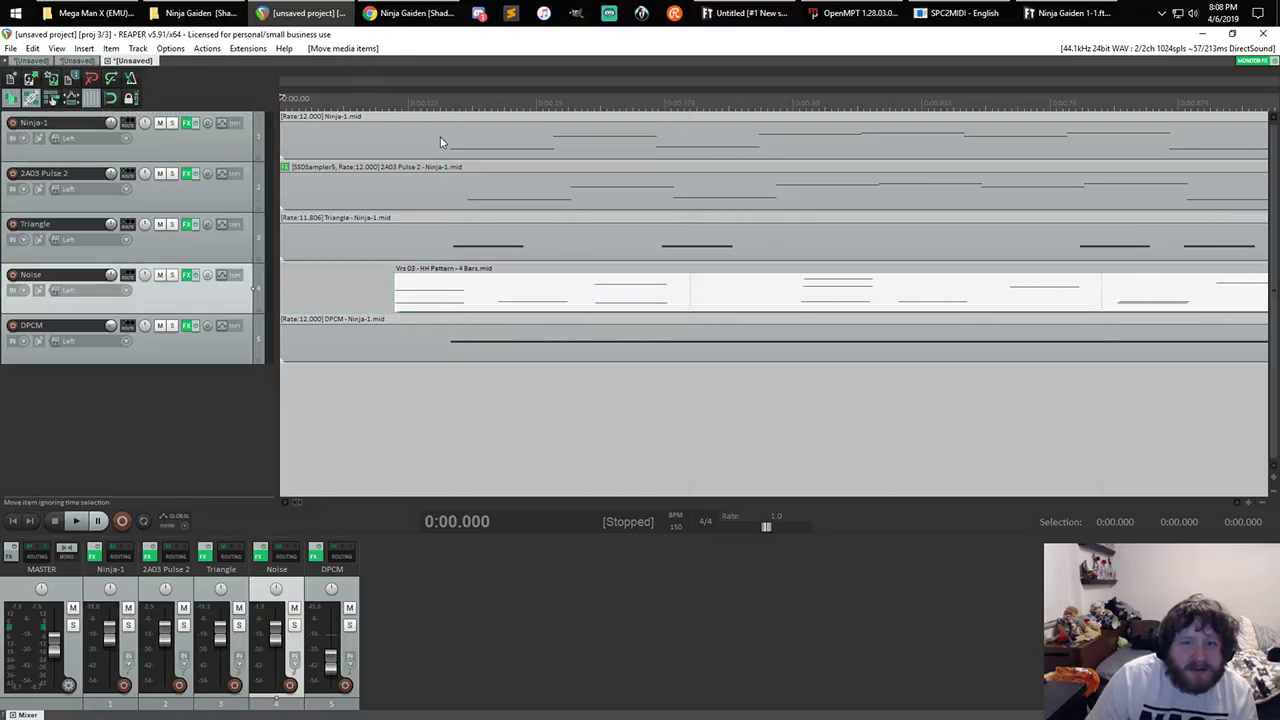
click(449, 142)
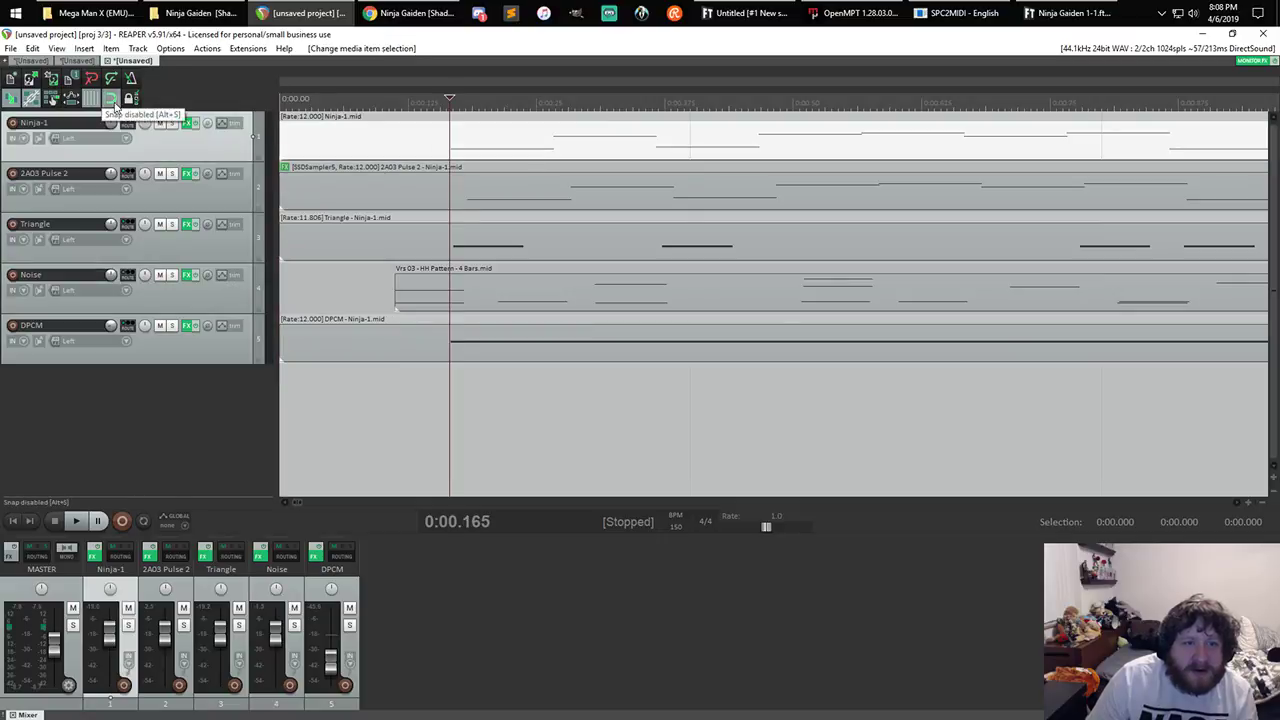
- Open the Ninja-1 item in the MIDI editor and select its first note to examine where it starts
double_click(455, 145)
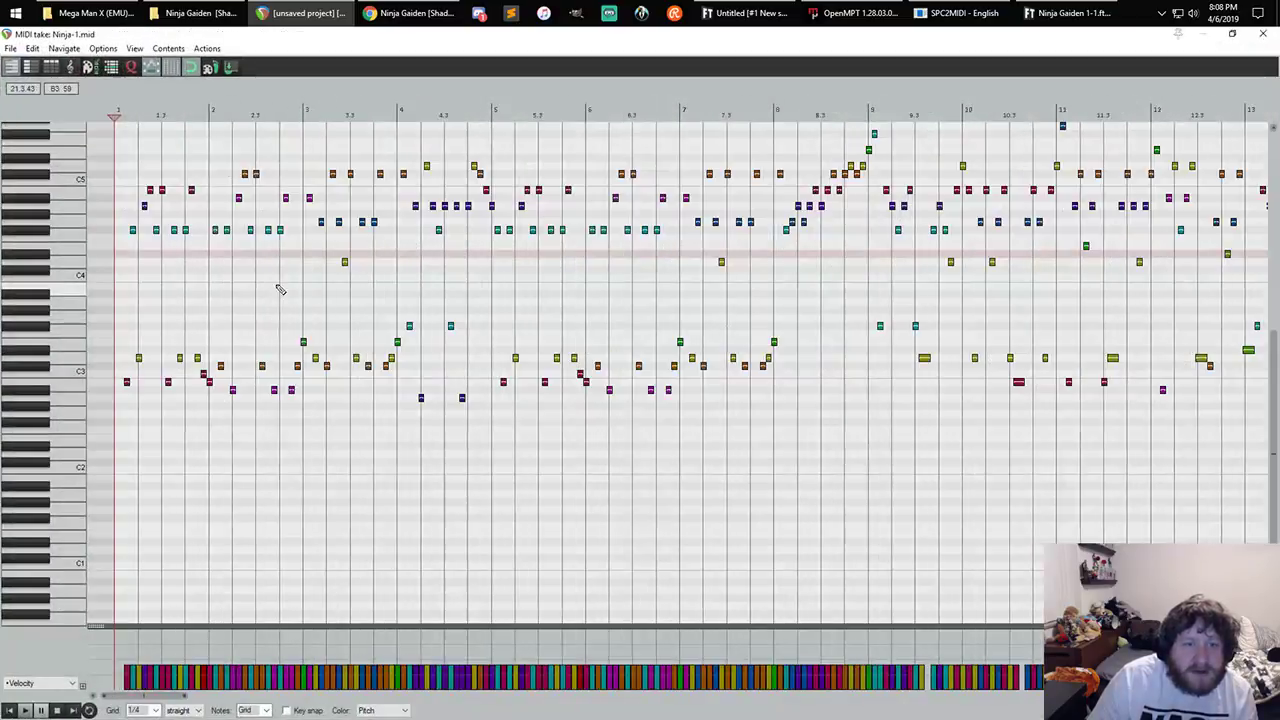
scroll(277, 286, up, 5)
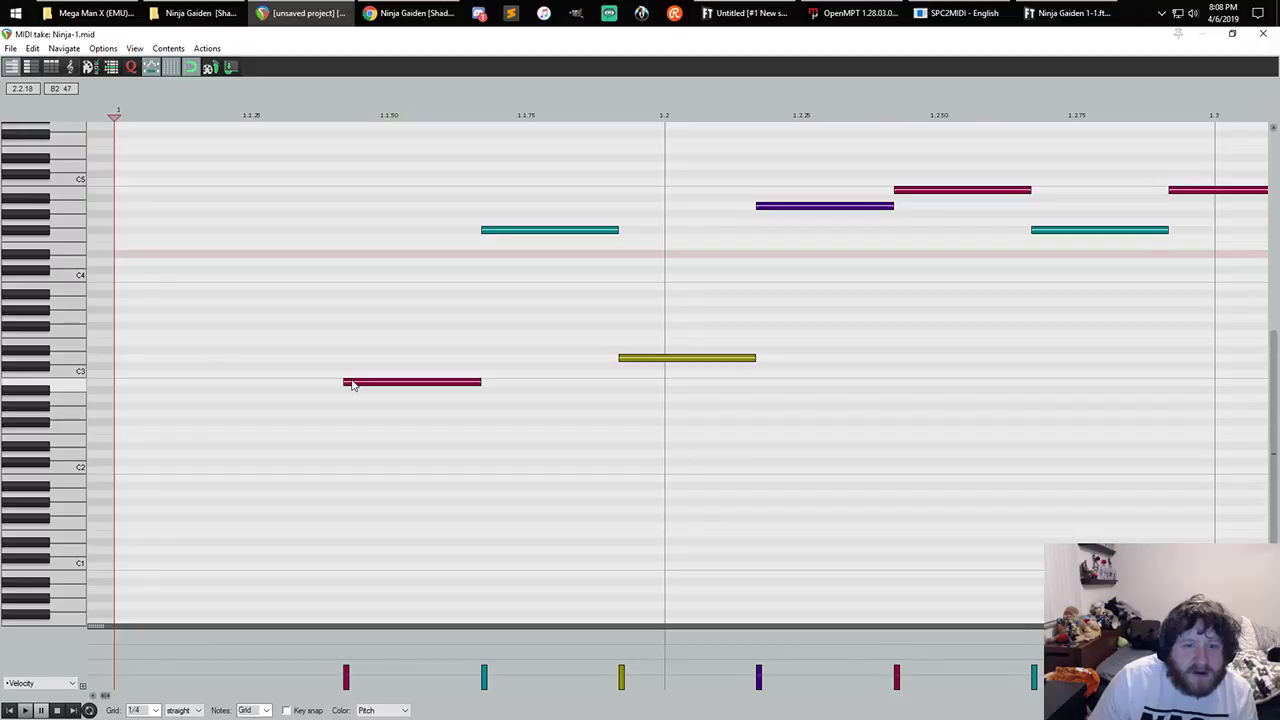
click(352, 384)
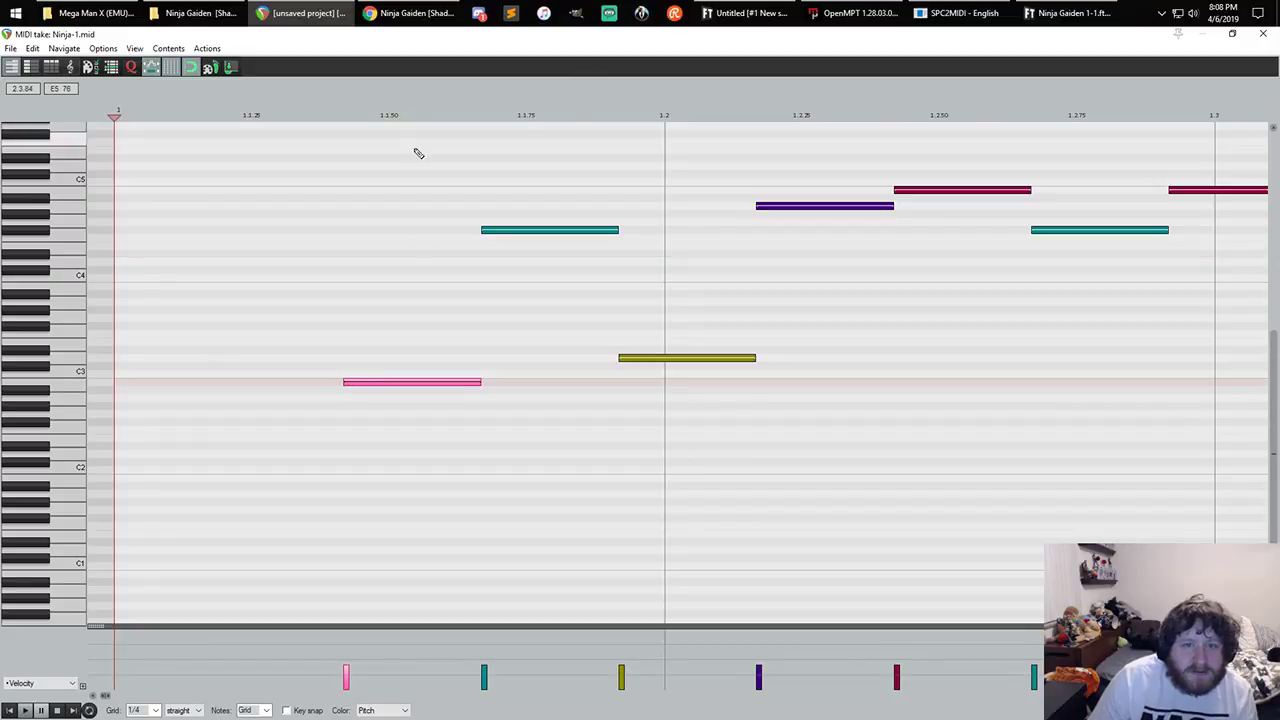
double_click(337, 121)
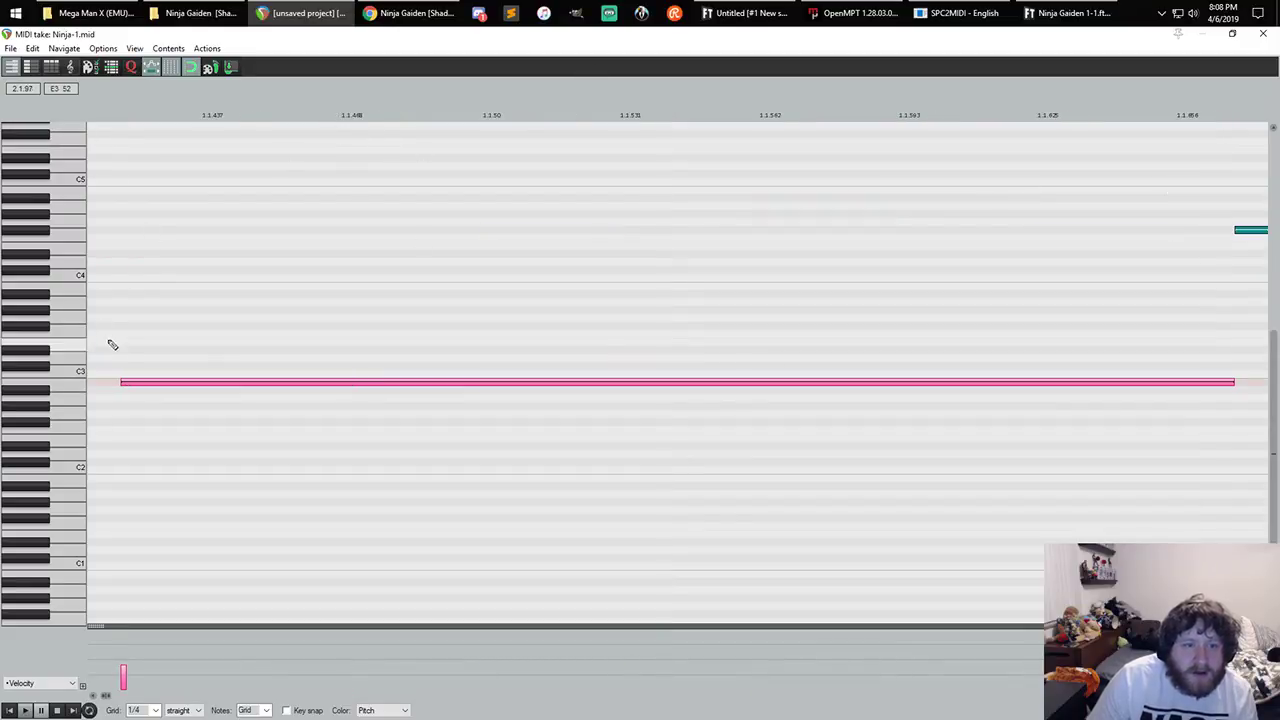
click(121, 382)
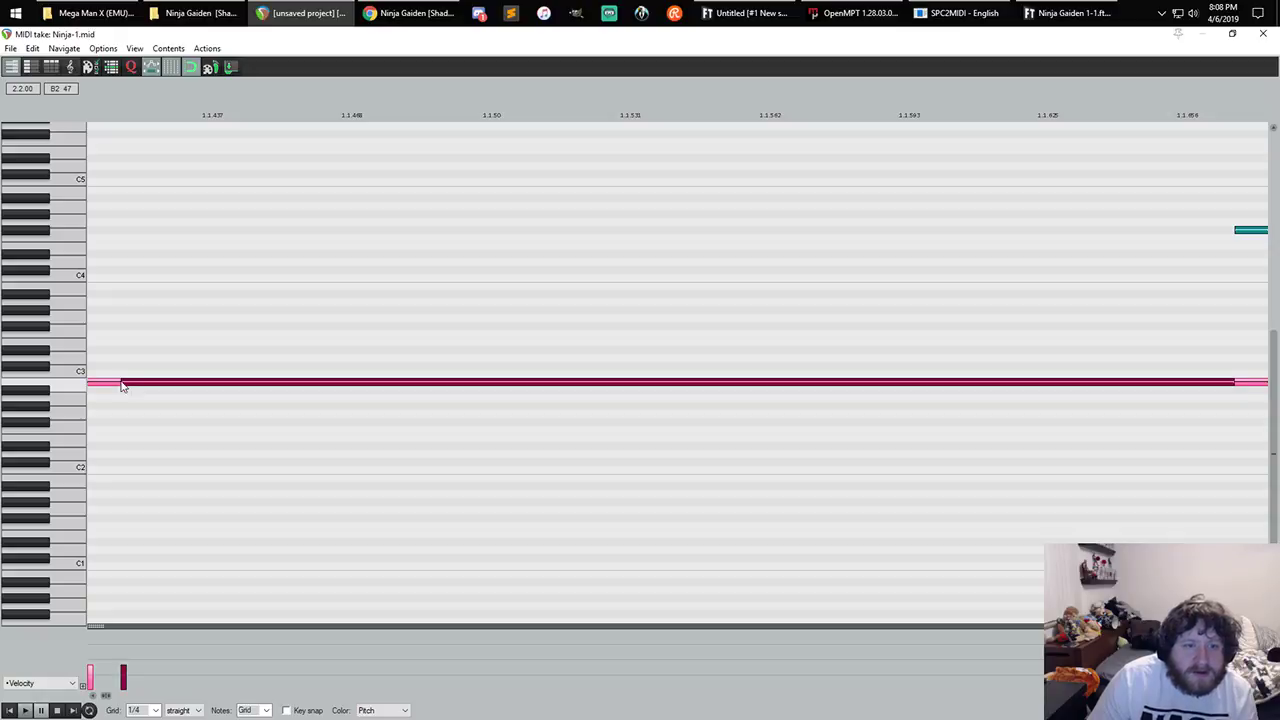
key(ctrl+z)
scroll(134, 378, down, 5)
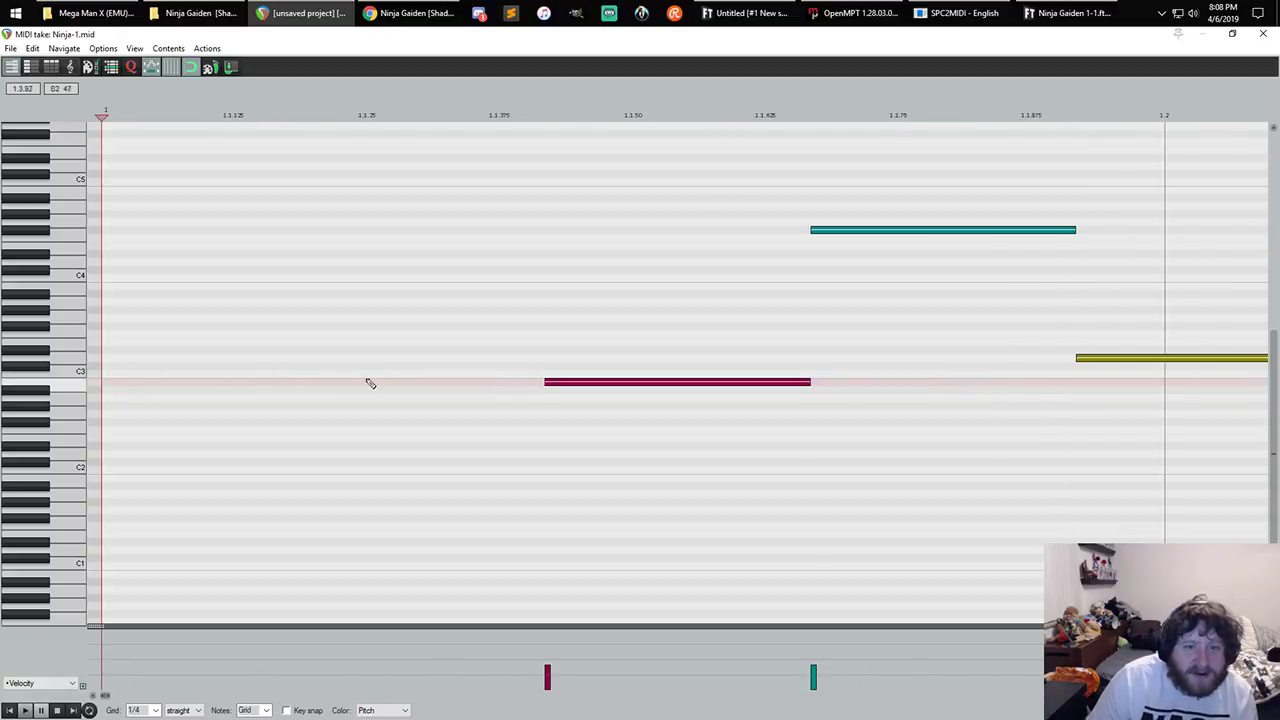
double_click(562, 384)
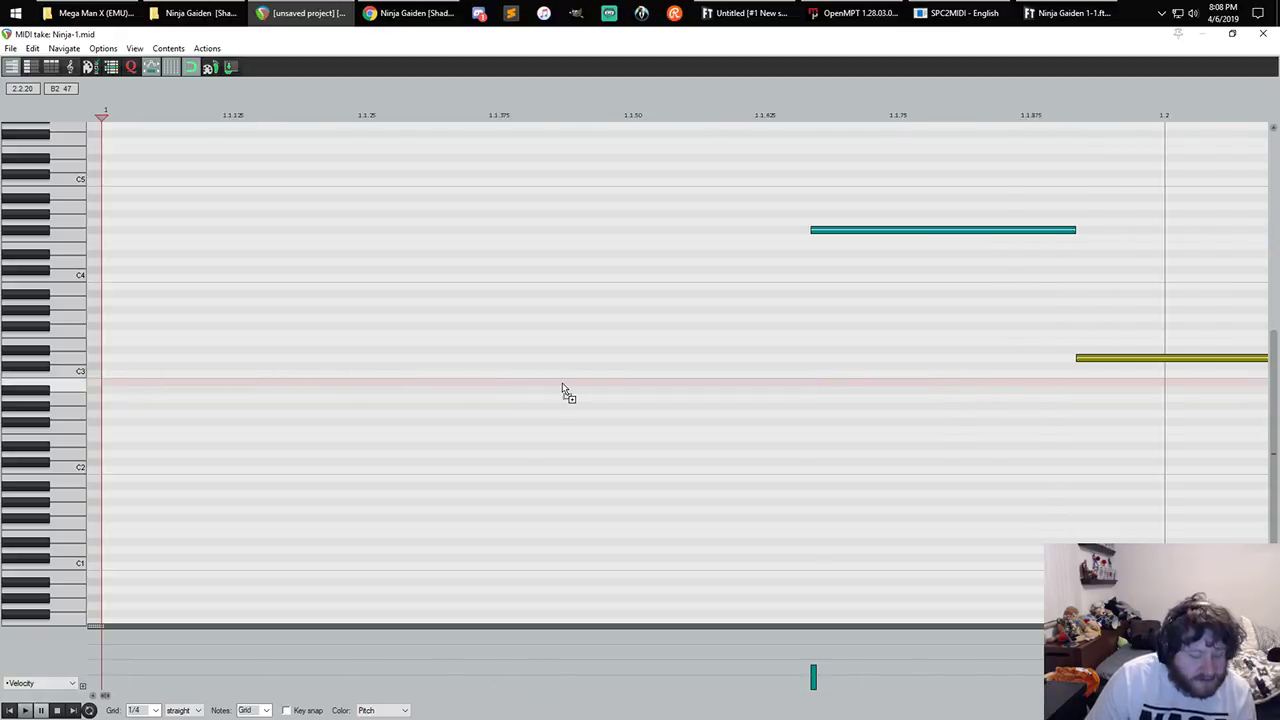
click(562, 384)
double_click(565, 385)
click(566, 385)
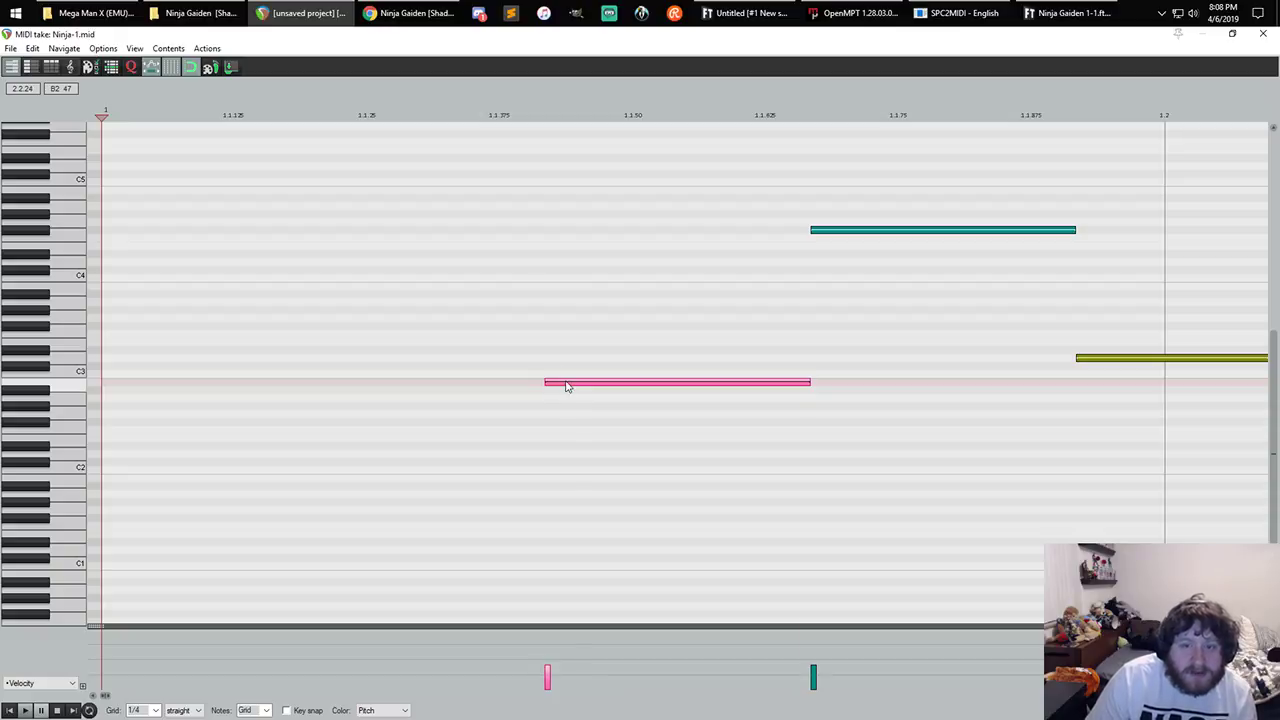
- Turn off snapping in the MIDI editor and place the edit cursor shortly before the first note
click(110, 114)
drag(549, 122, 545, 122)
click(546, 126)
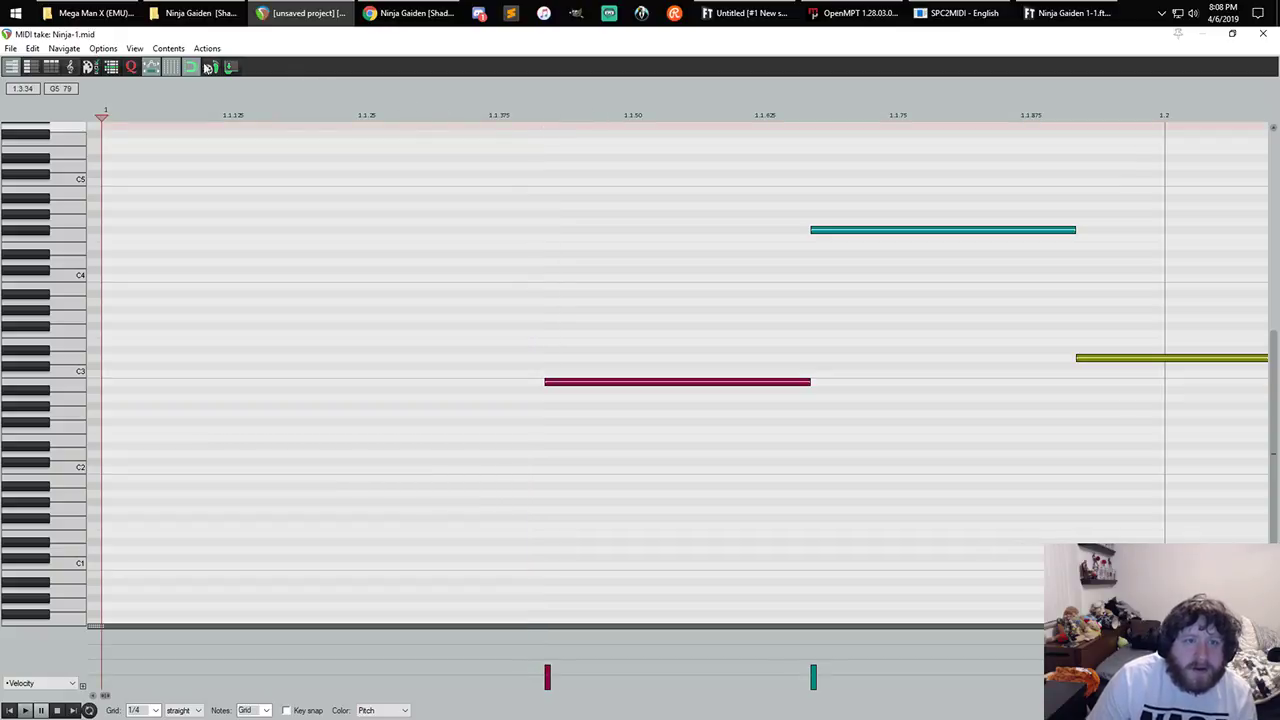
click(475, 143)
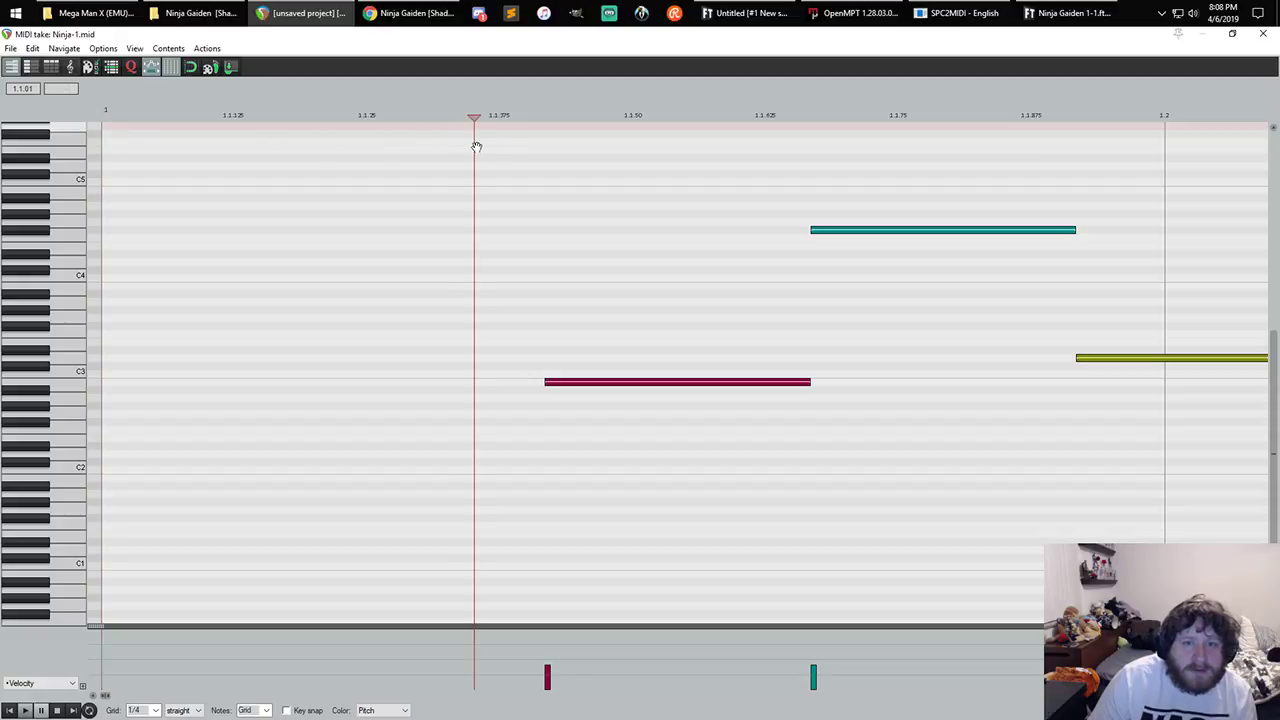
click(490, 142)
scroll(500, 116, down, 3)
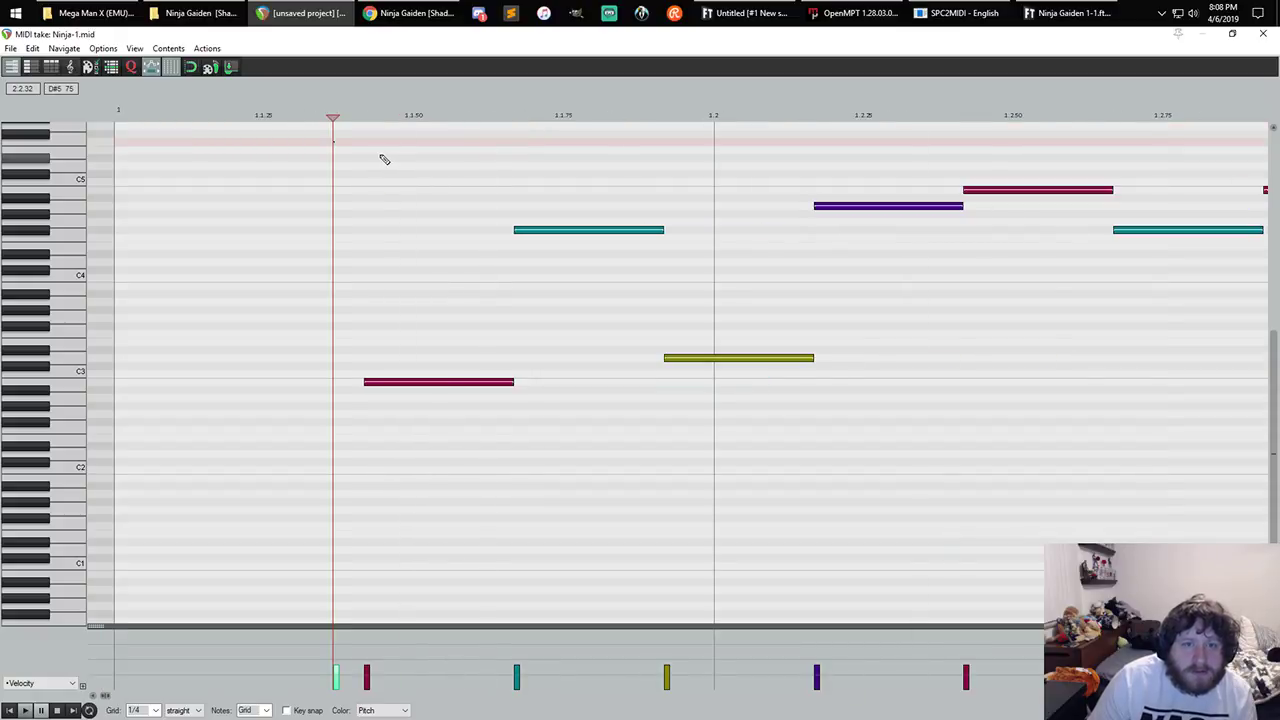
- Align the edit cursor exactly with the start of the first Ninja-1 note, and add a project marker there after closing the MIDI editor
drag(331, 118, 364, 117)
scroll(457, 206, up, 8)
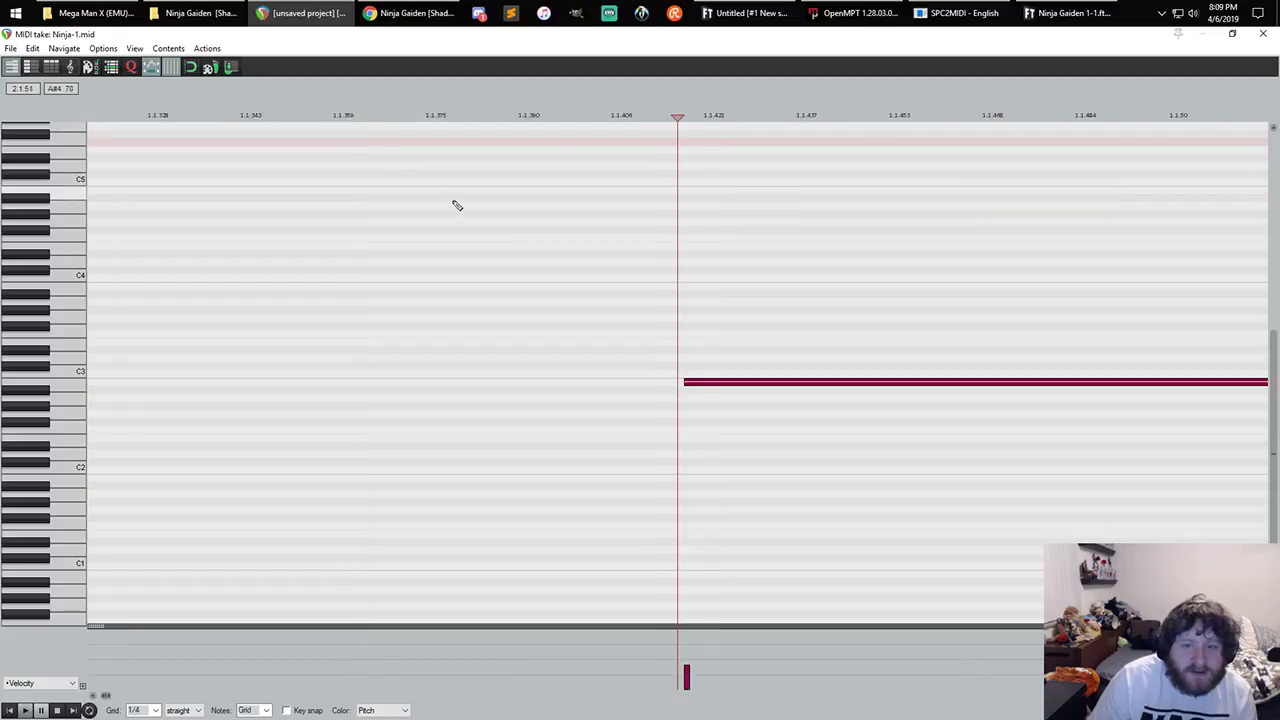
drag(723, 117, 766, 117)
scroll(760, 126, up, 3)
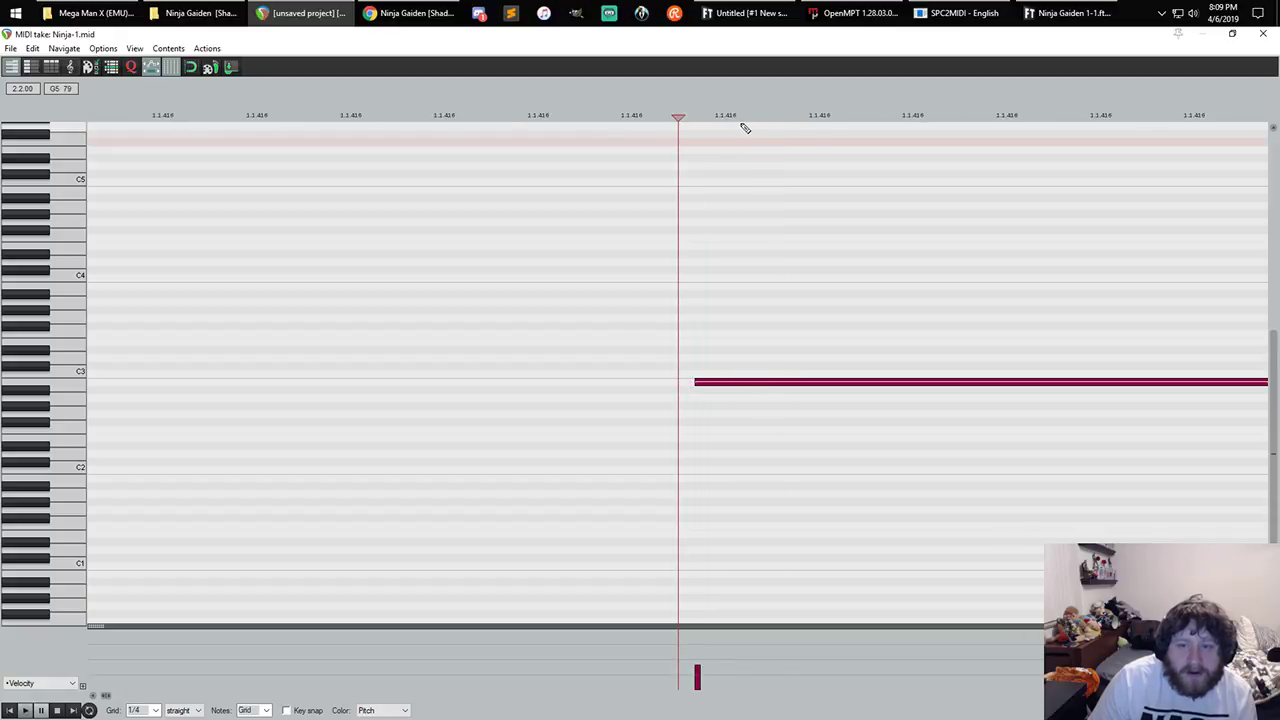
drag(678, 117, 694, 117)
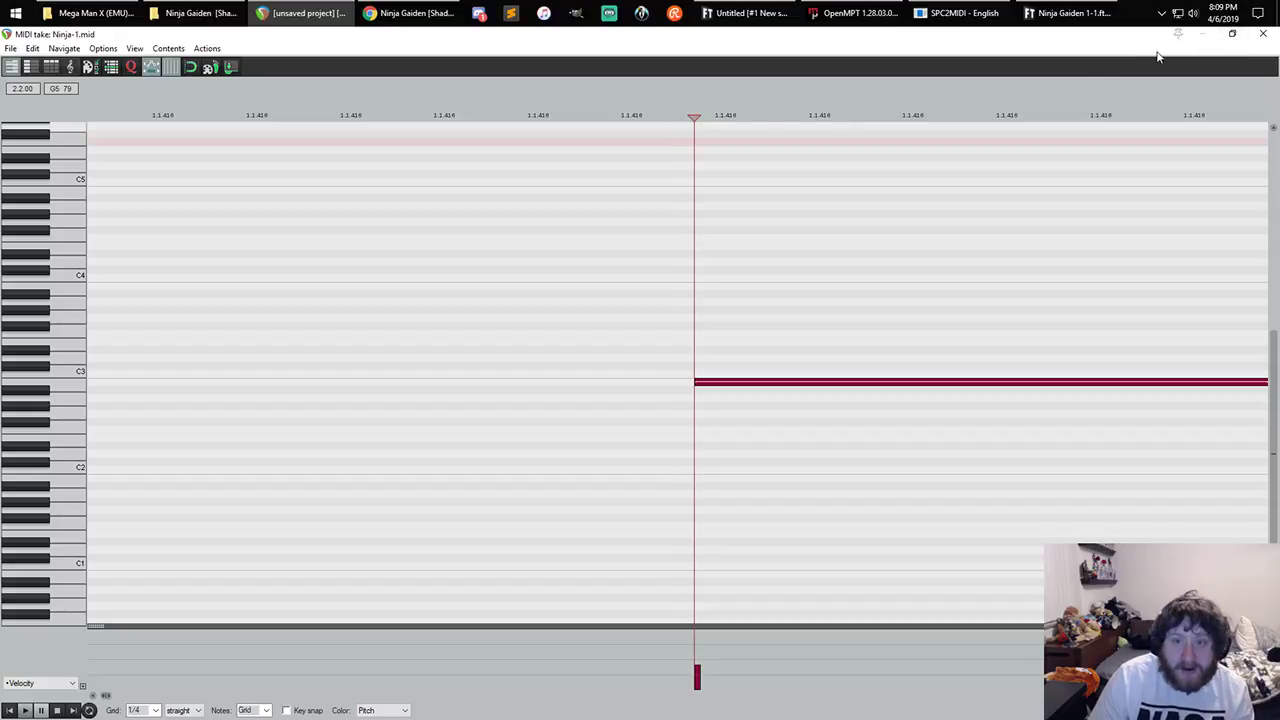
drag(692, 116, 695, 116)
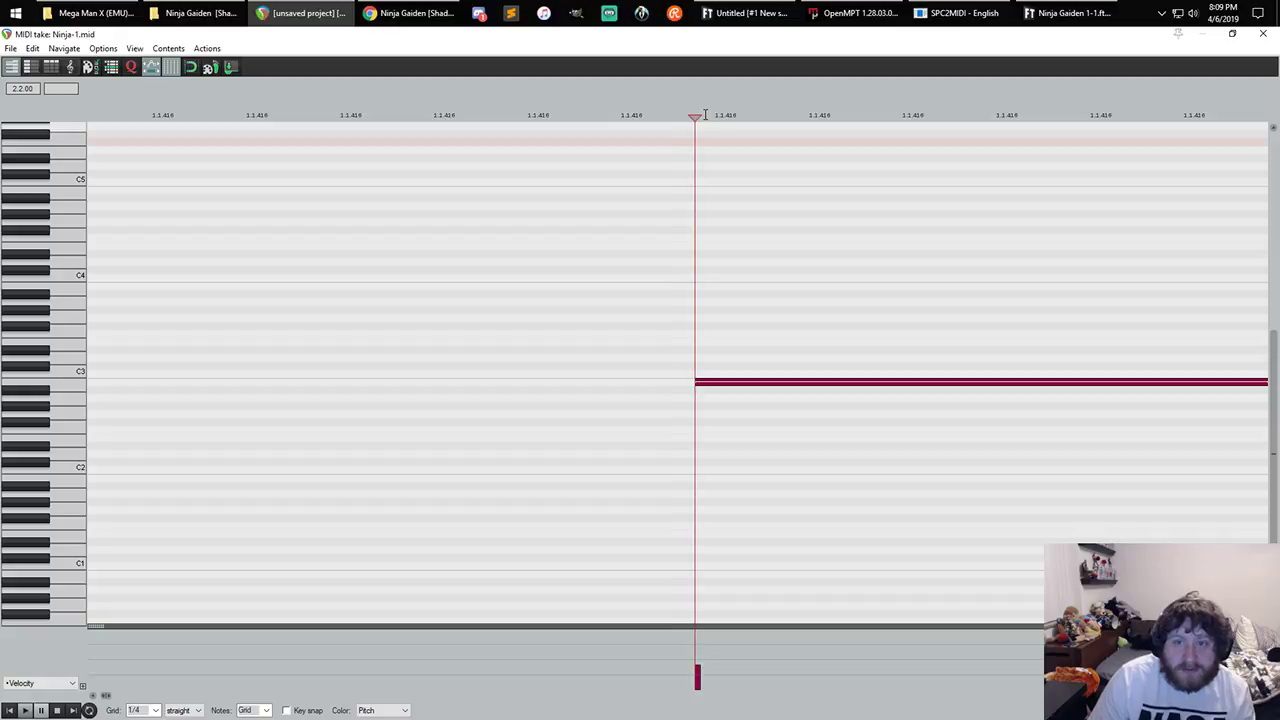
click(1262, 36)
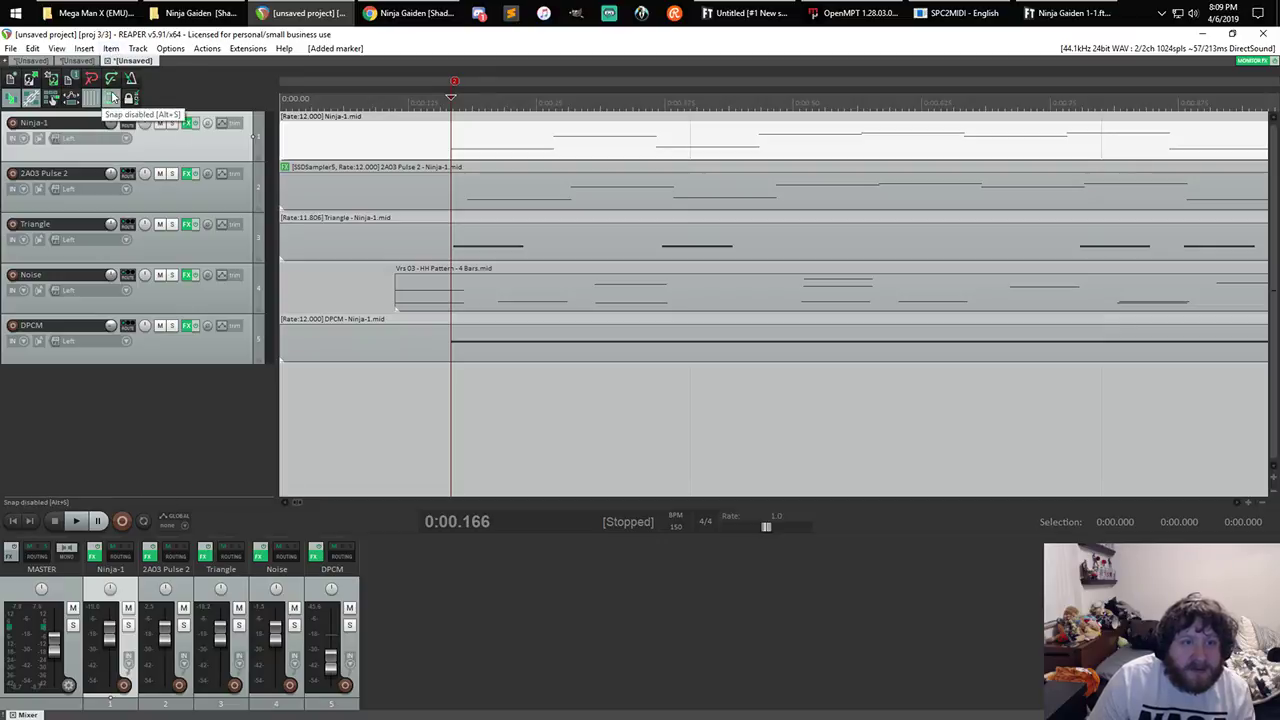
- With snapping on, move the Noise track's drum item to start at the marker, and play the project to check the alignment
drag(458, 292, 513, 295)
scroll(534, 236, down, 5)
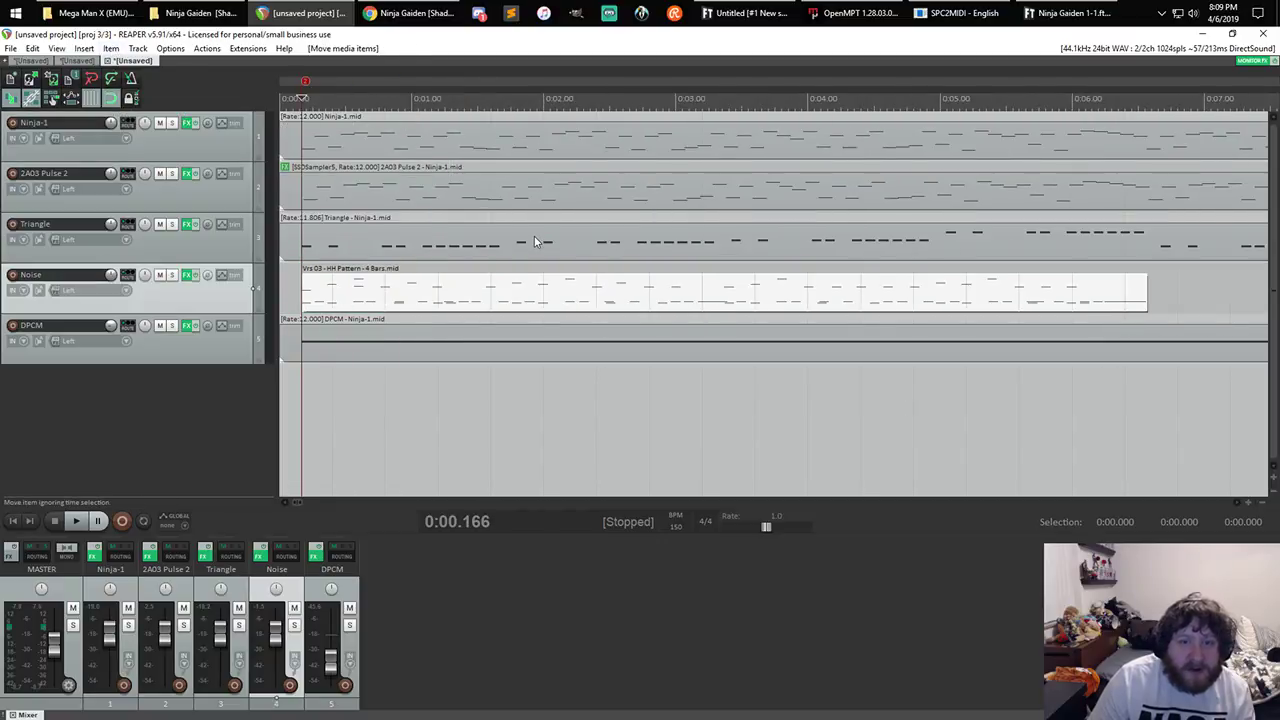
scroll(511, 231, down, 1)
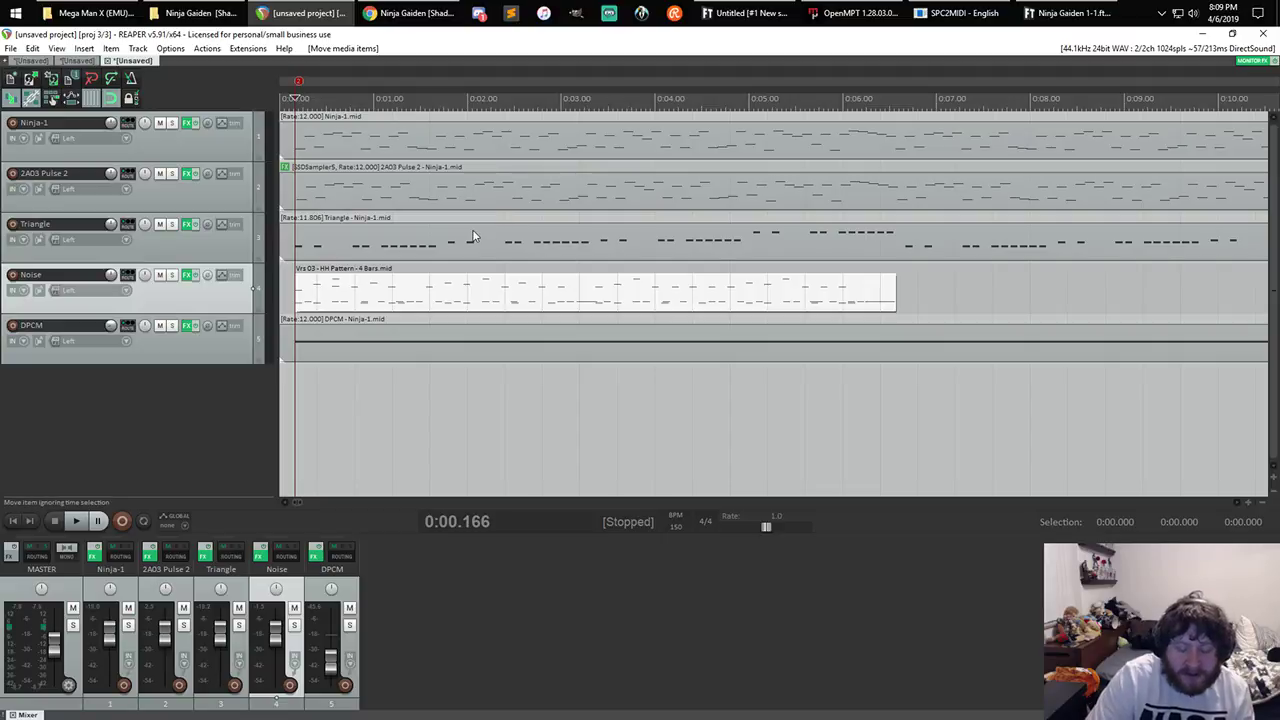
key(space)
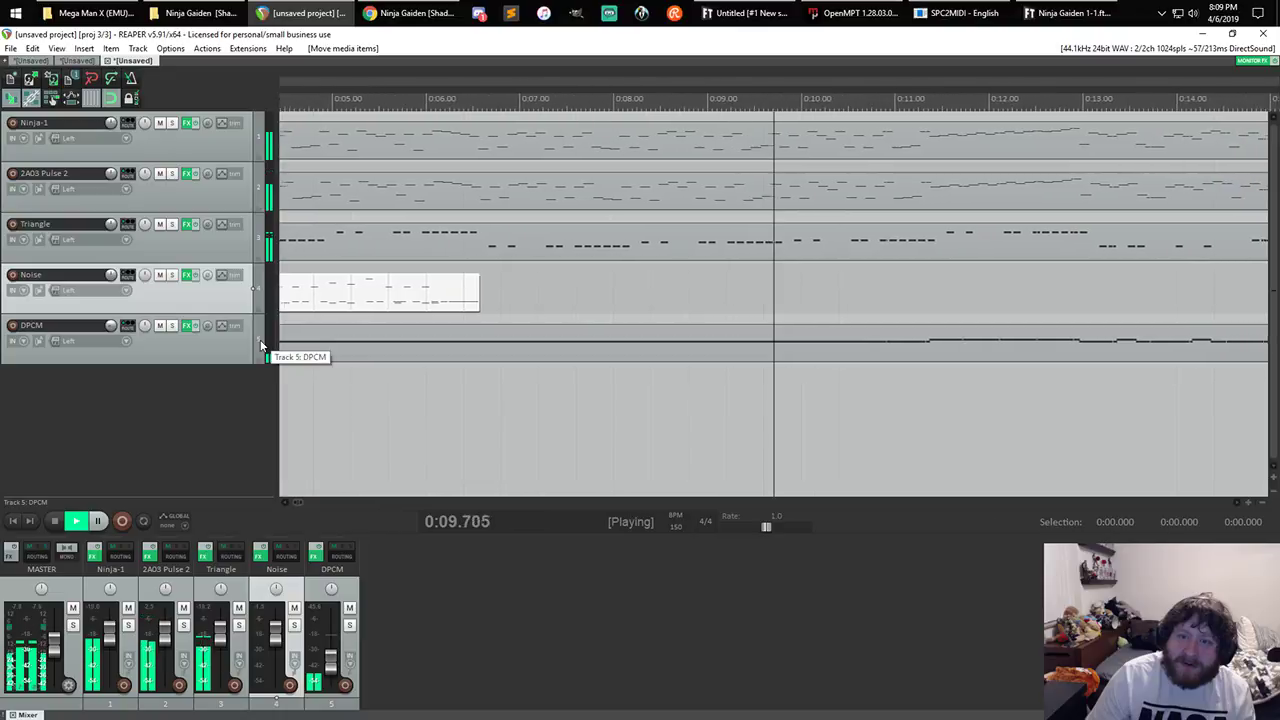
click(390, 140)
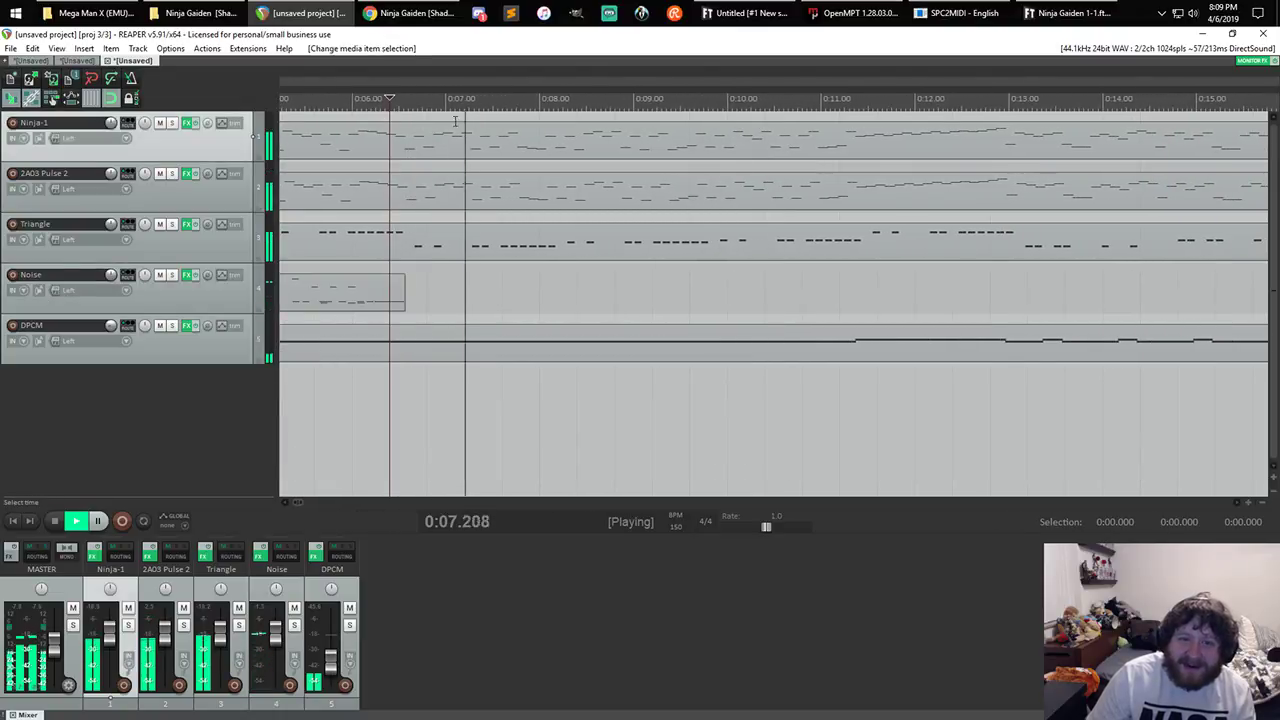
- Stop playback, close the Noise track's FX chain window and play the project from the beginning
scroll(455, 122, down, 3)
key(space)
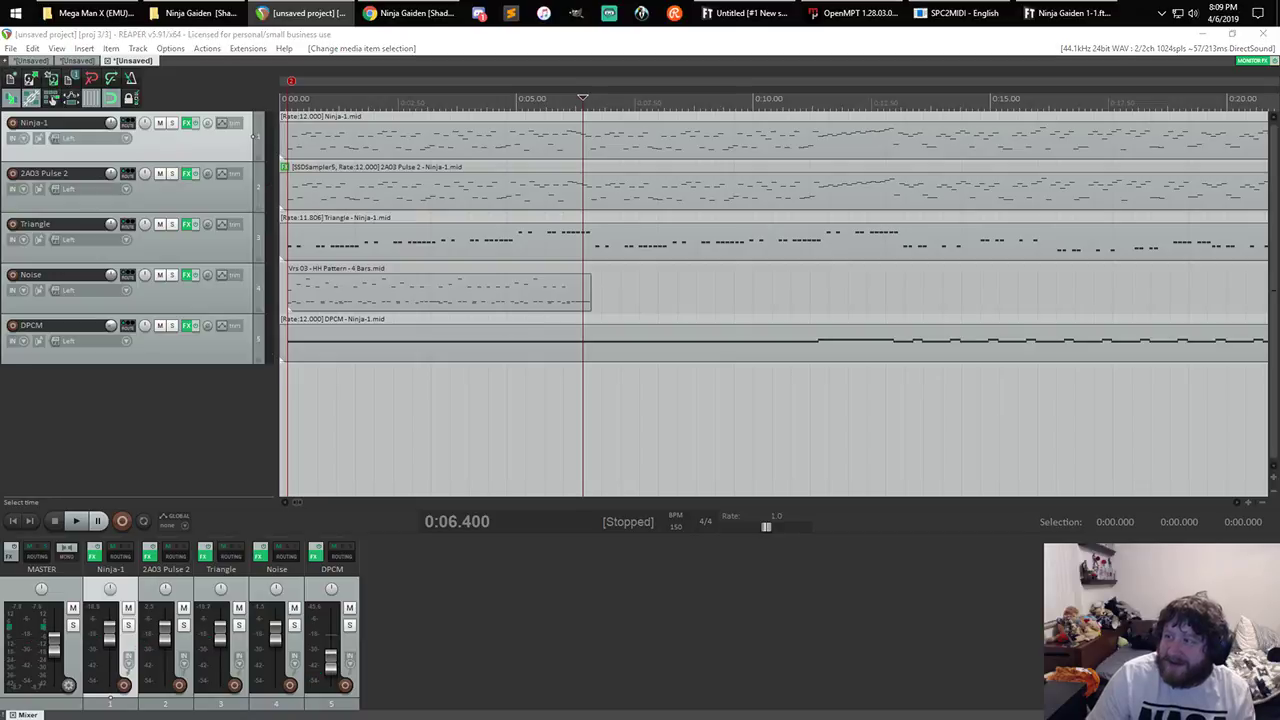
key(Escape)
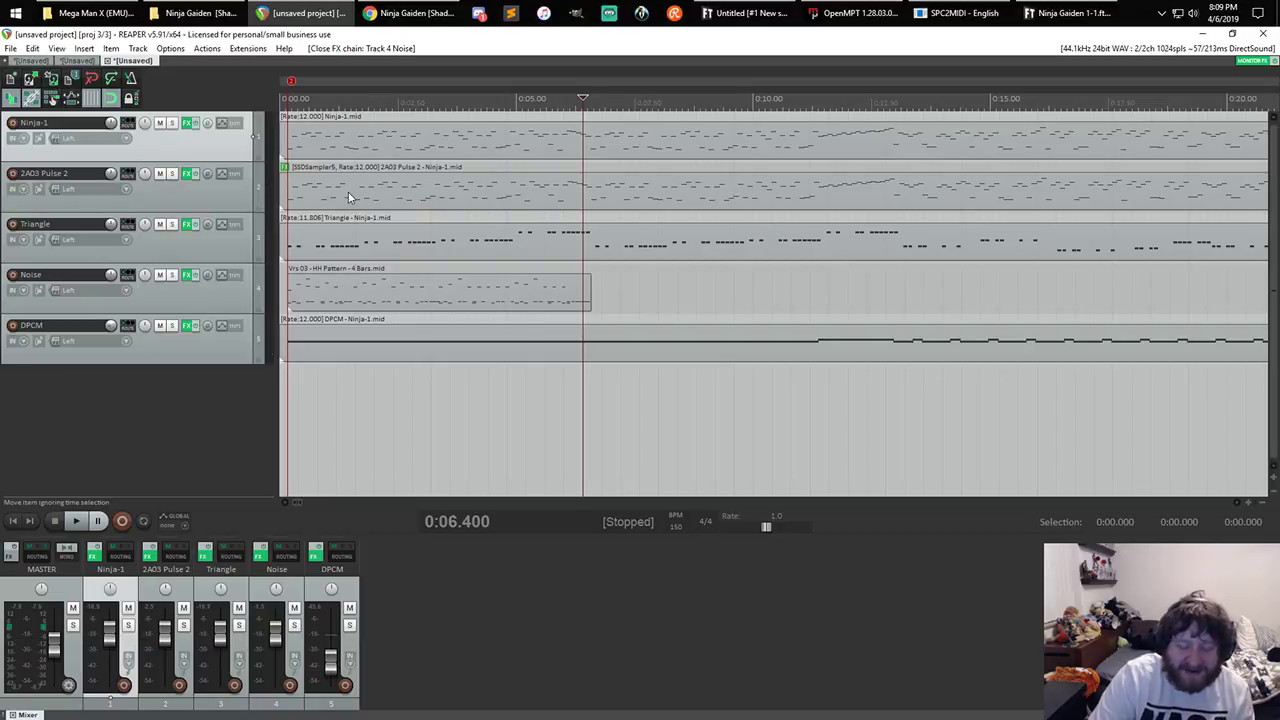
key(Home)
key(space)
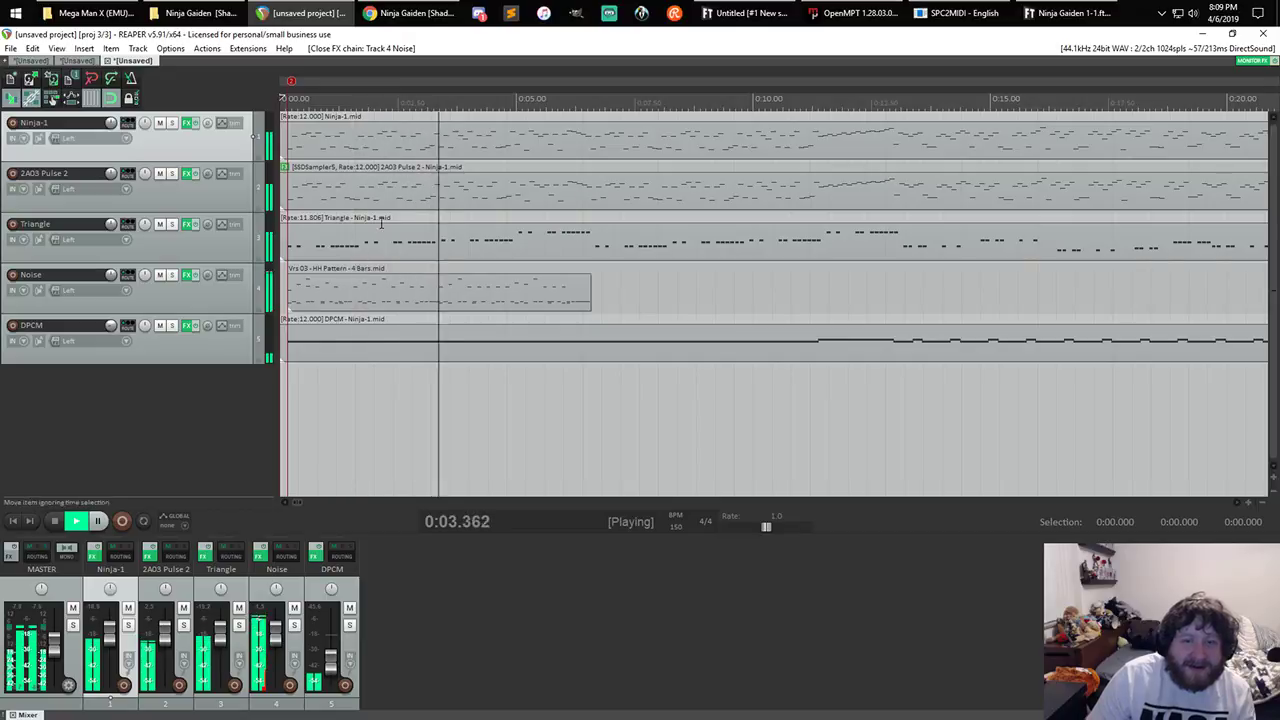
- Loop-extend the 4-bar hi-hat drum pattern item on the Noise track to a length of about 36 bars
scroll(600, 318, down, 5)
drag(358, 296, 978, 293)
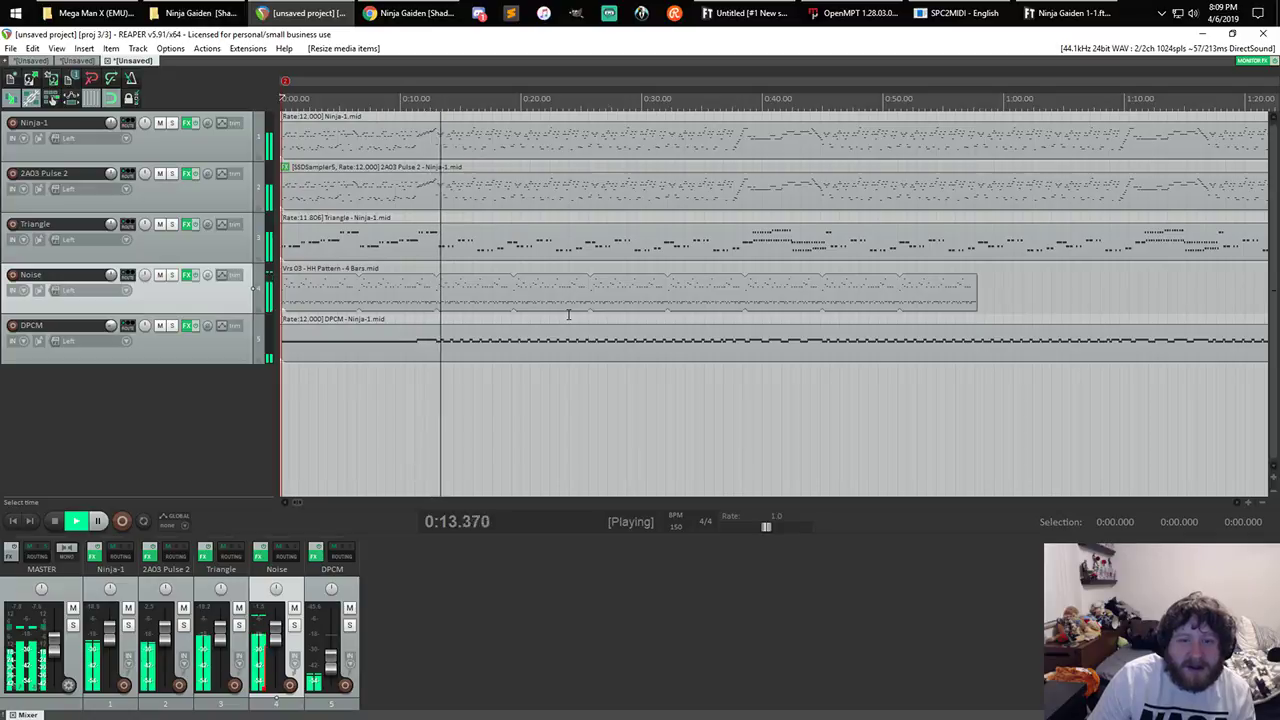
scroll(523, 343, up, 2)
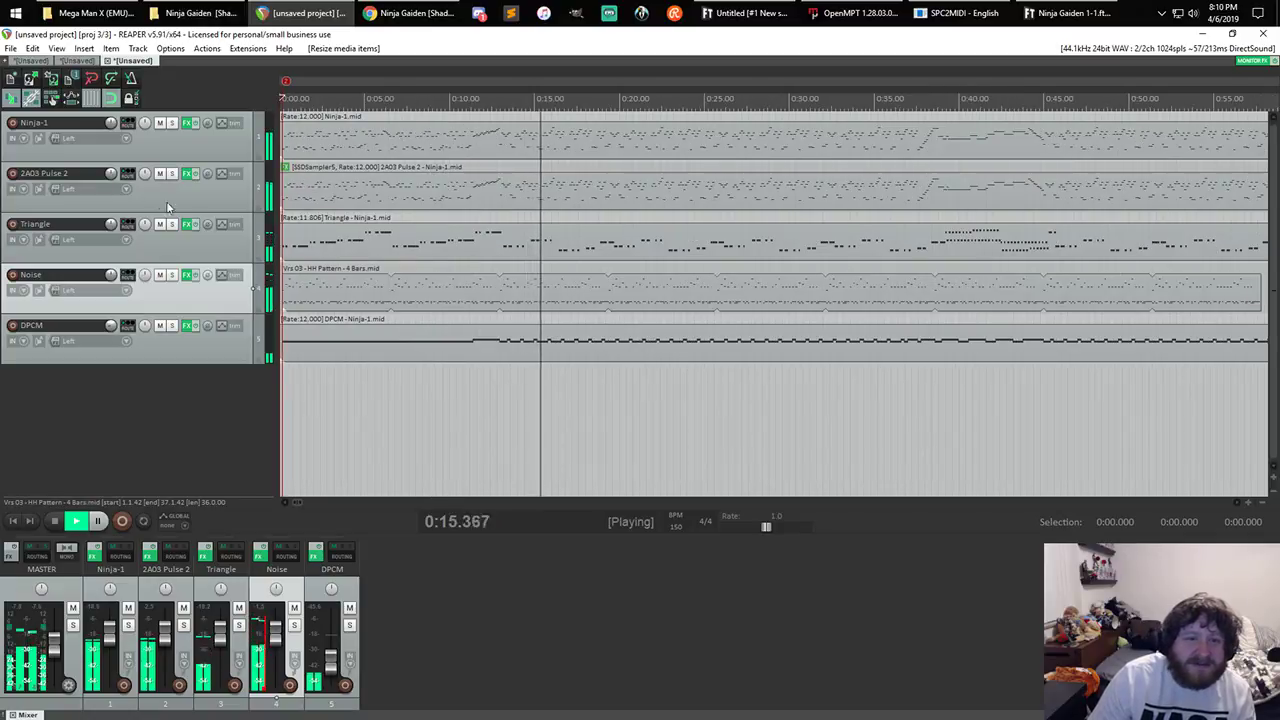
- Stop playback, add the Ample Bass P Lite II instrument to the Triangle track and bypass its NES VST 1.2
key(space)
click(186, 225)
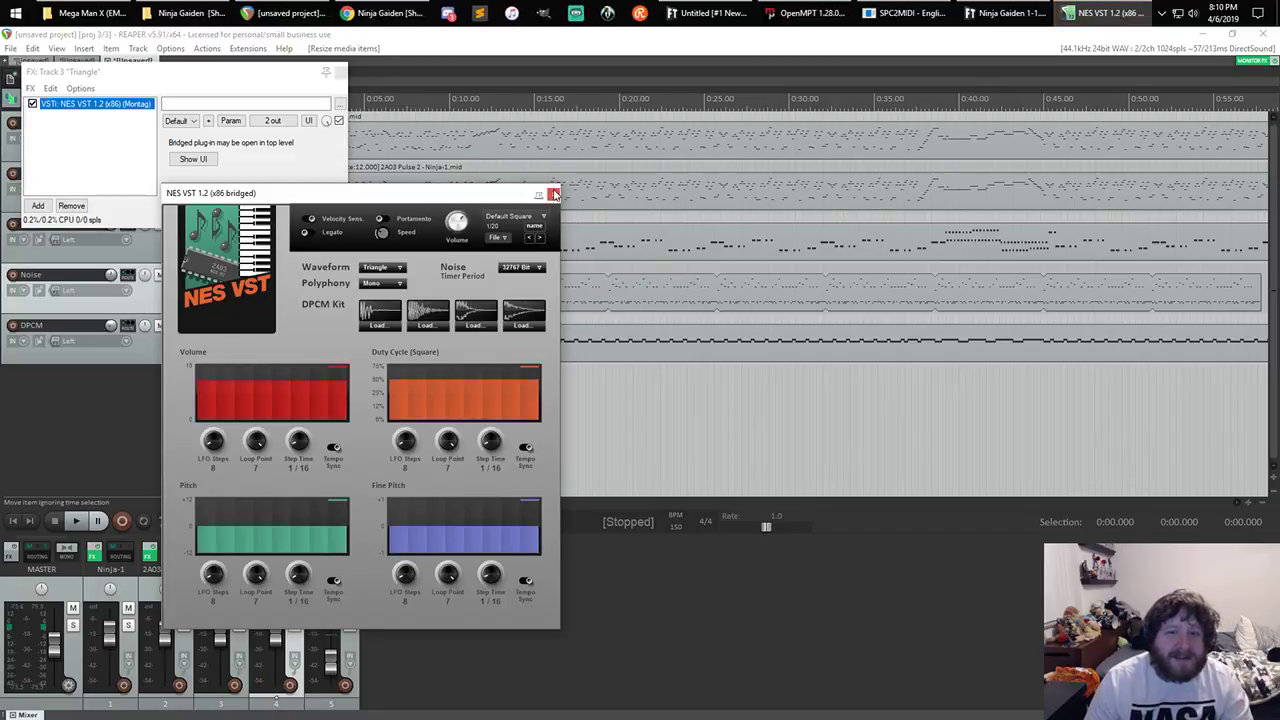
click(555, 193)
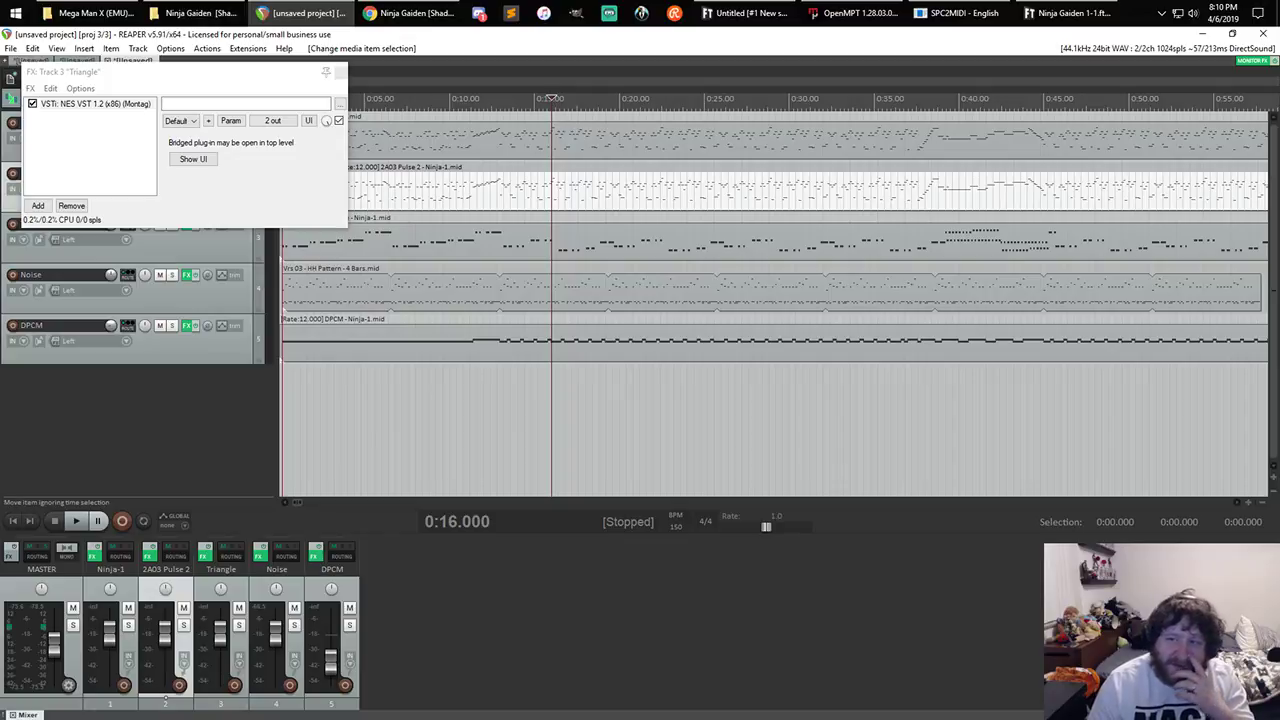
double_click(95, 124)
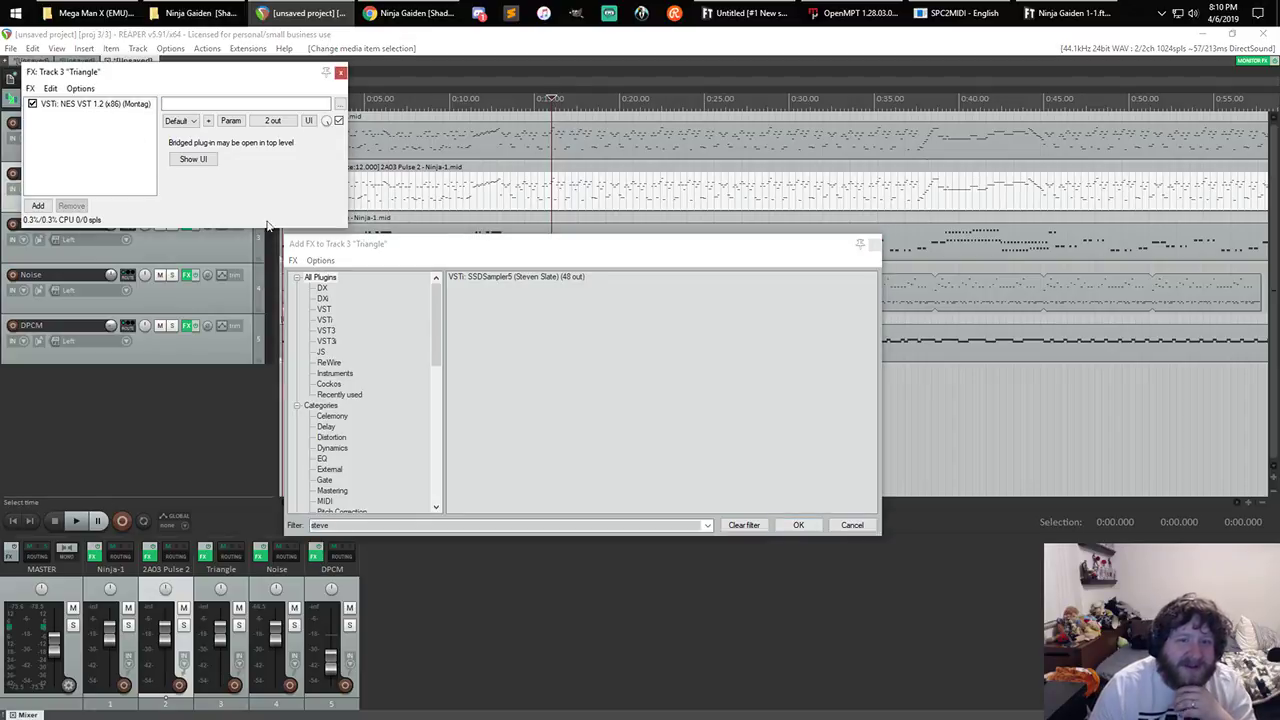
click(312, 522)
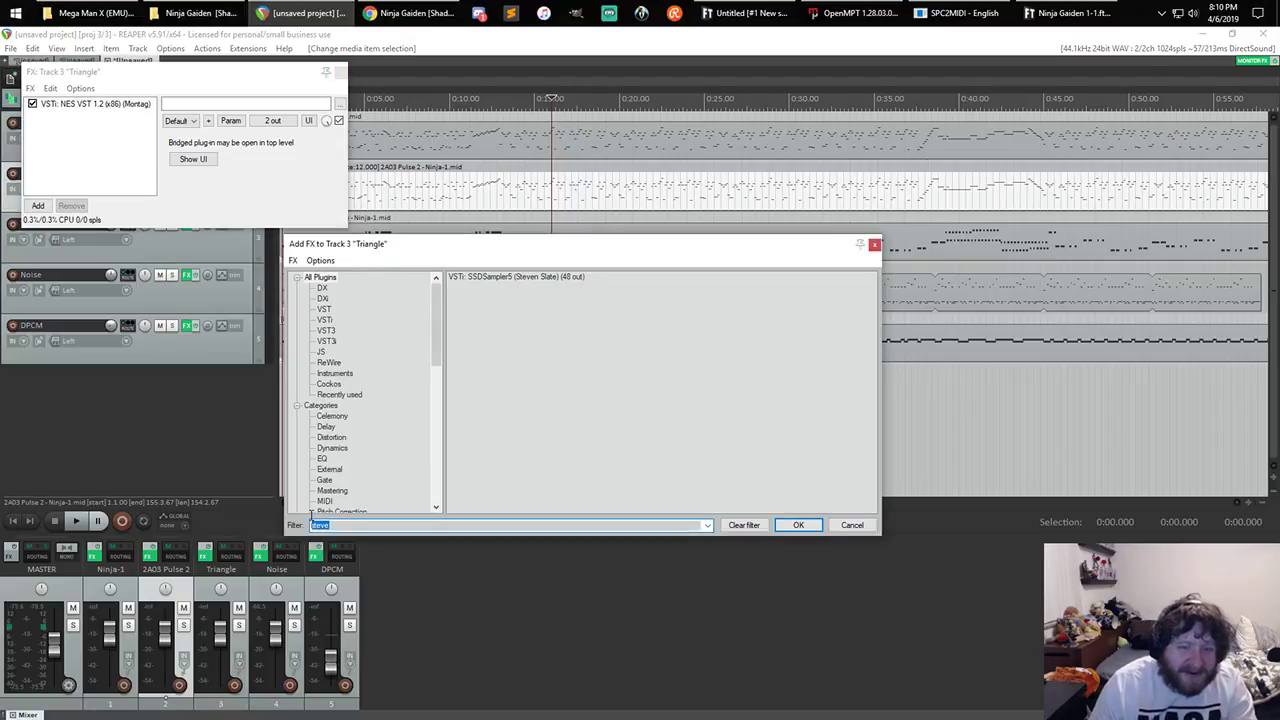
text(ample)
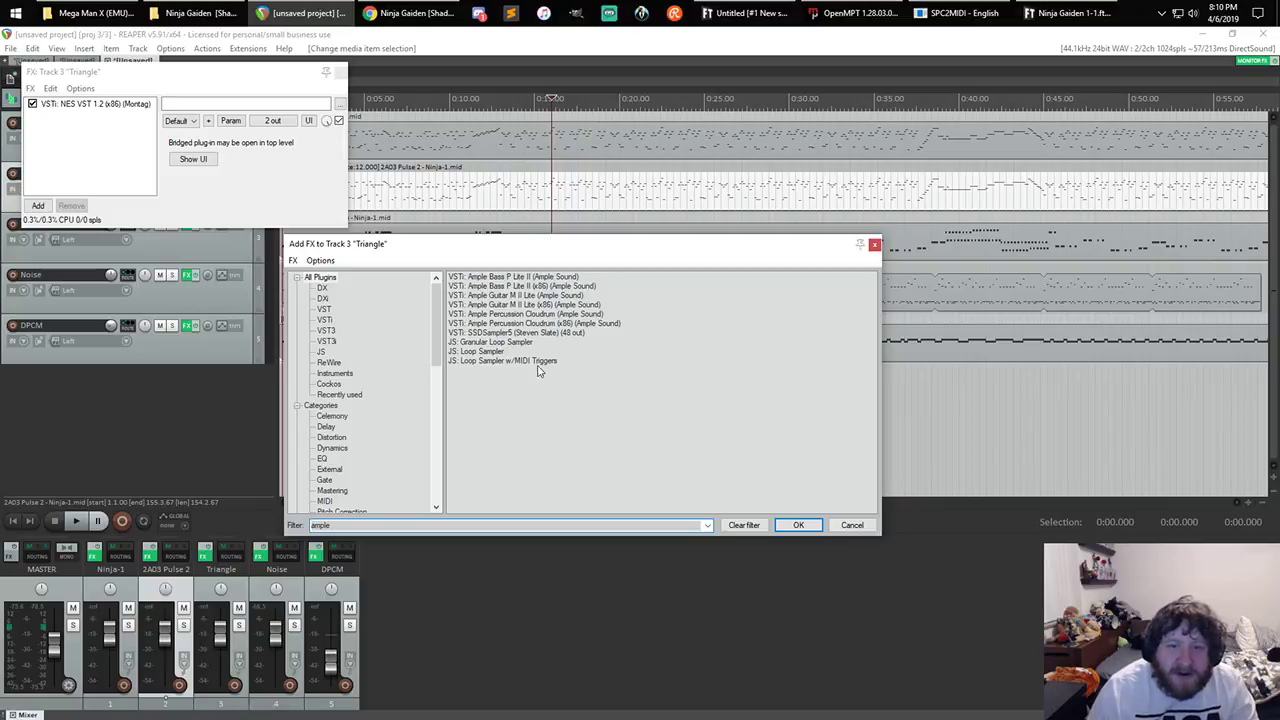
double_click(516, 279)
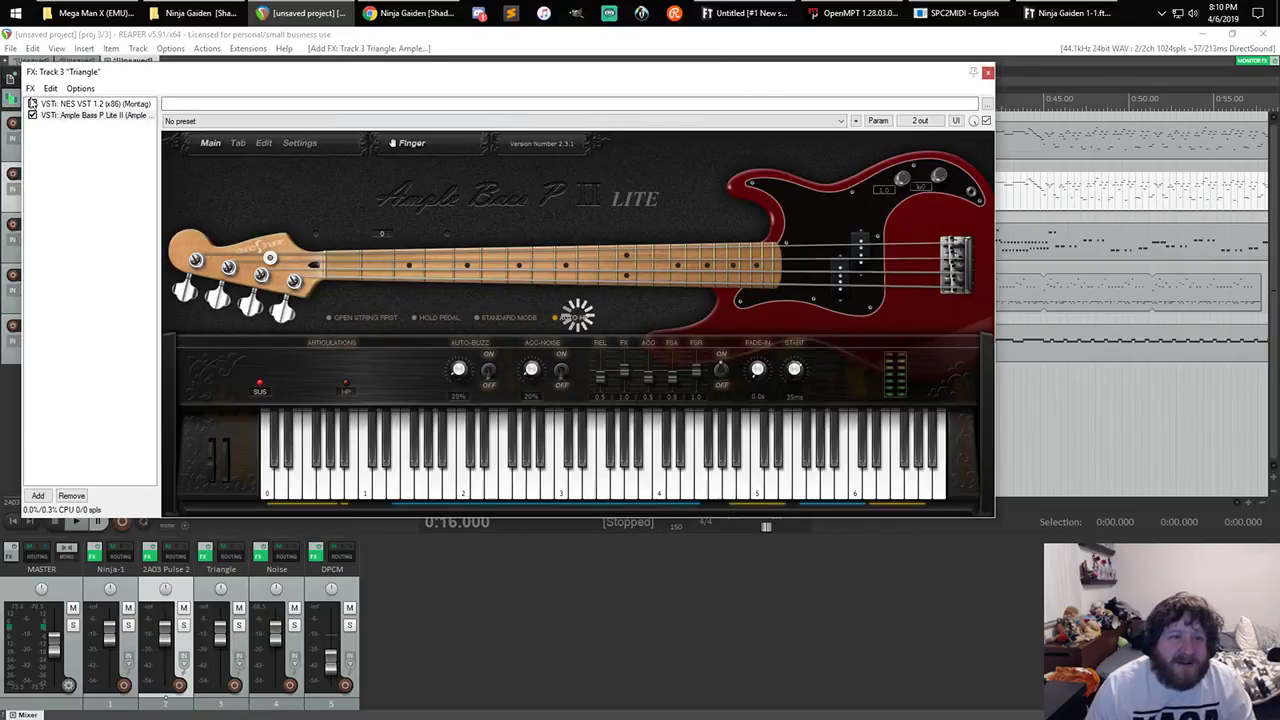
click(32, 104)
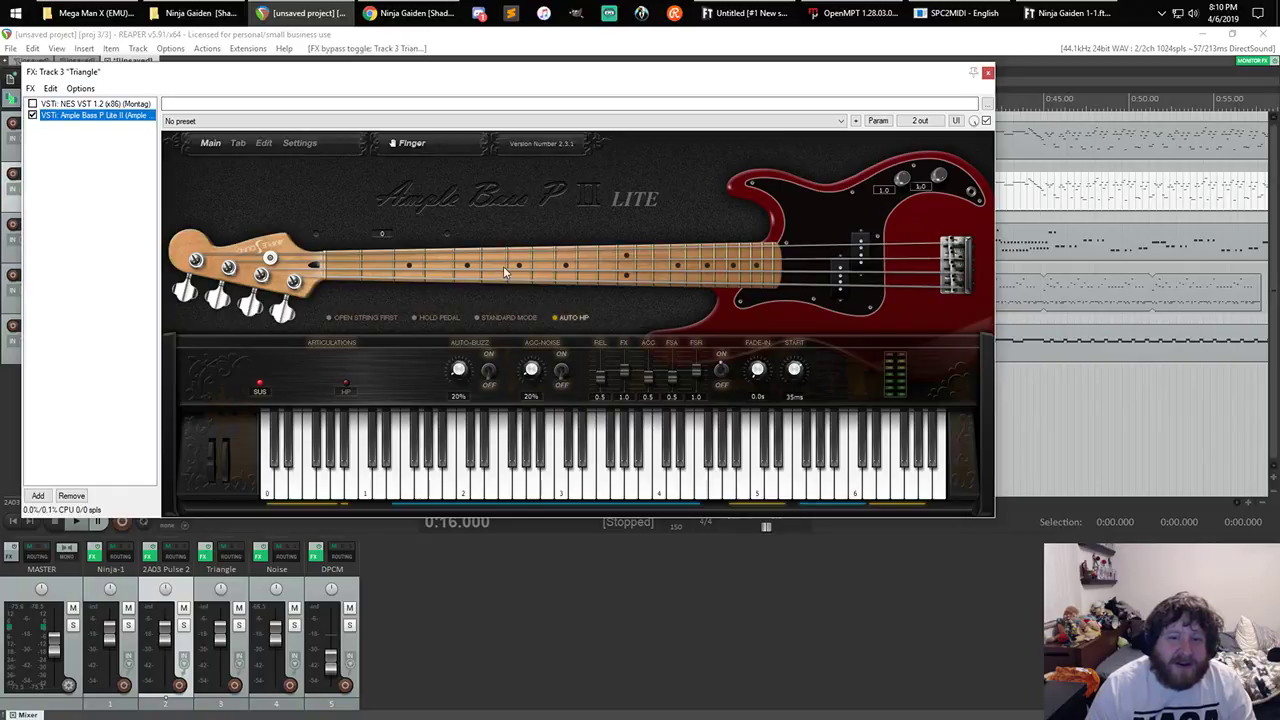
- Audition several high and low notes on the Ample Bass P Lite II virtual keyboard
click(537, 497)
click(659, 485)
click(573, 485)
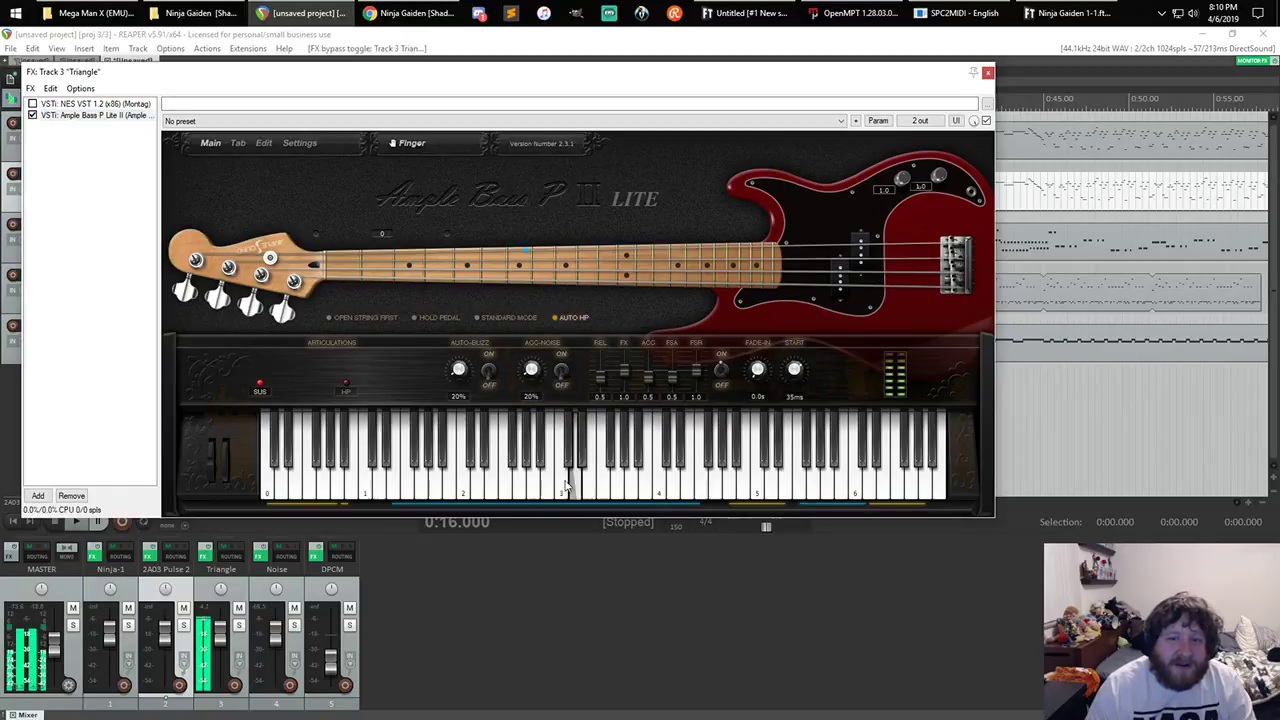
click(520, 485)
click(489, 485)
click(435, 487)
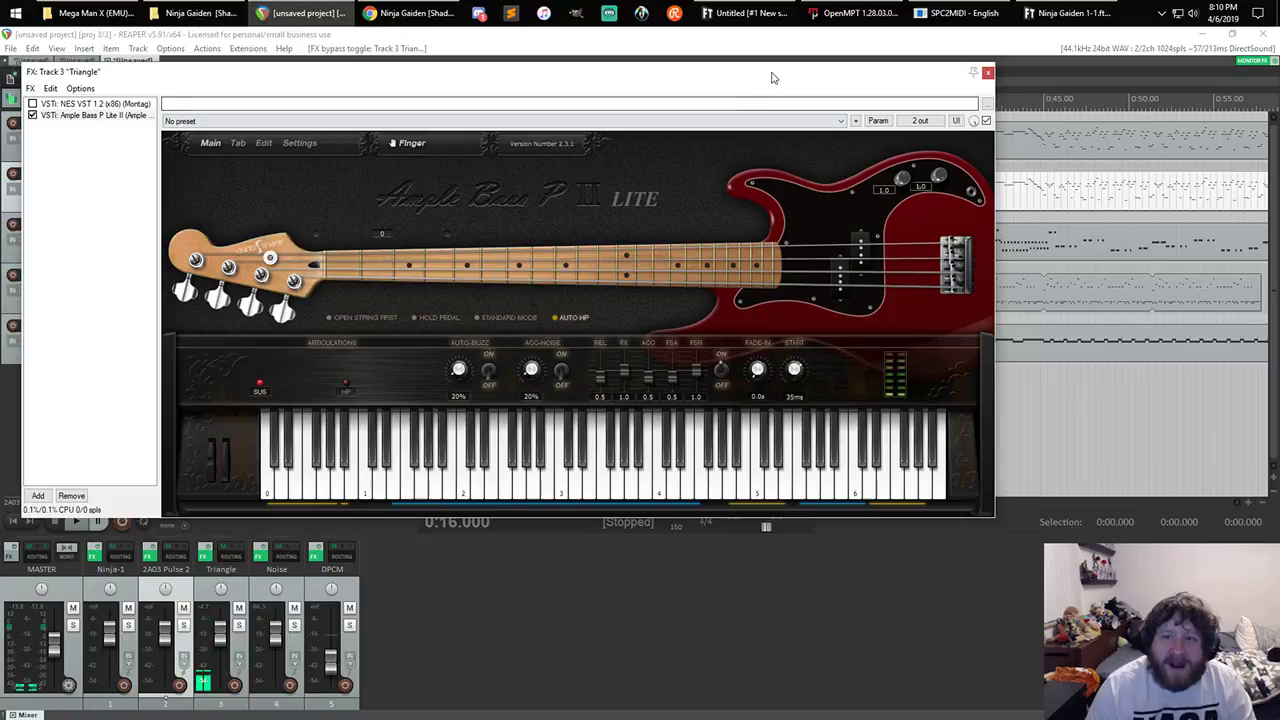
- Move the bass plugin window clear of the tracks and listen to the project from the start
drag(772, 77, 914, 300)
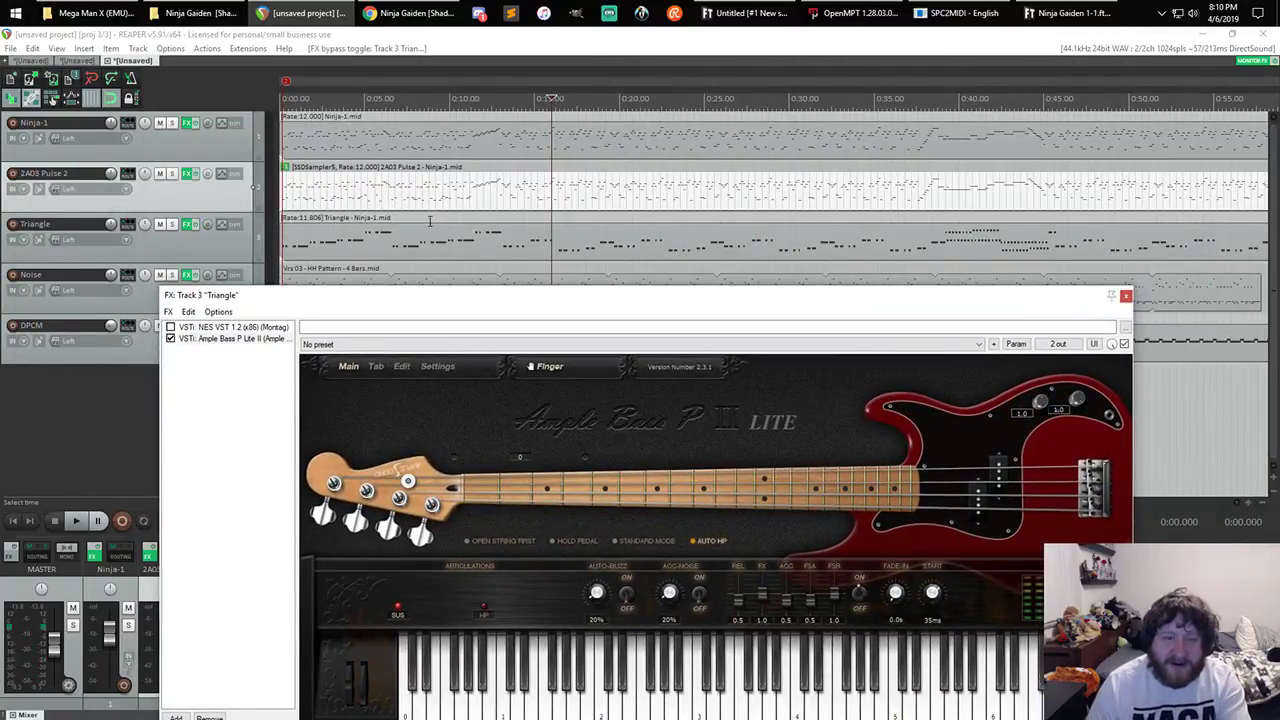
click(537, 99)
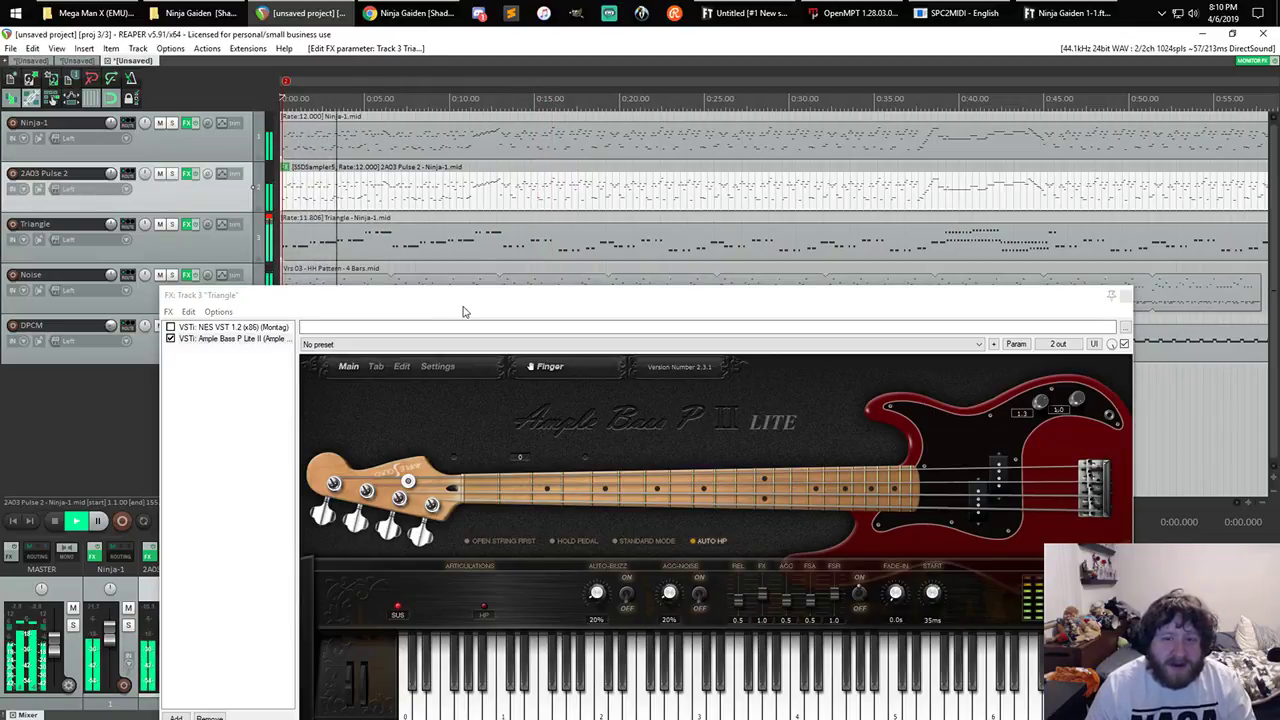
drag(466, 311, 476, 289)
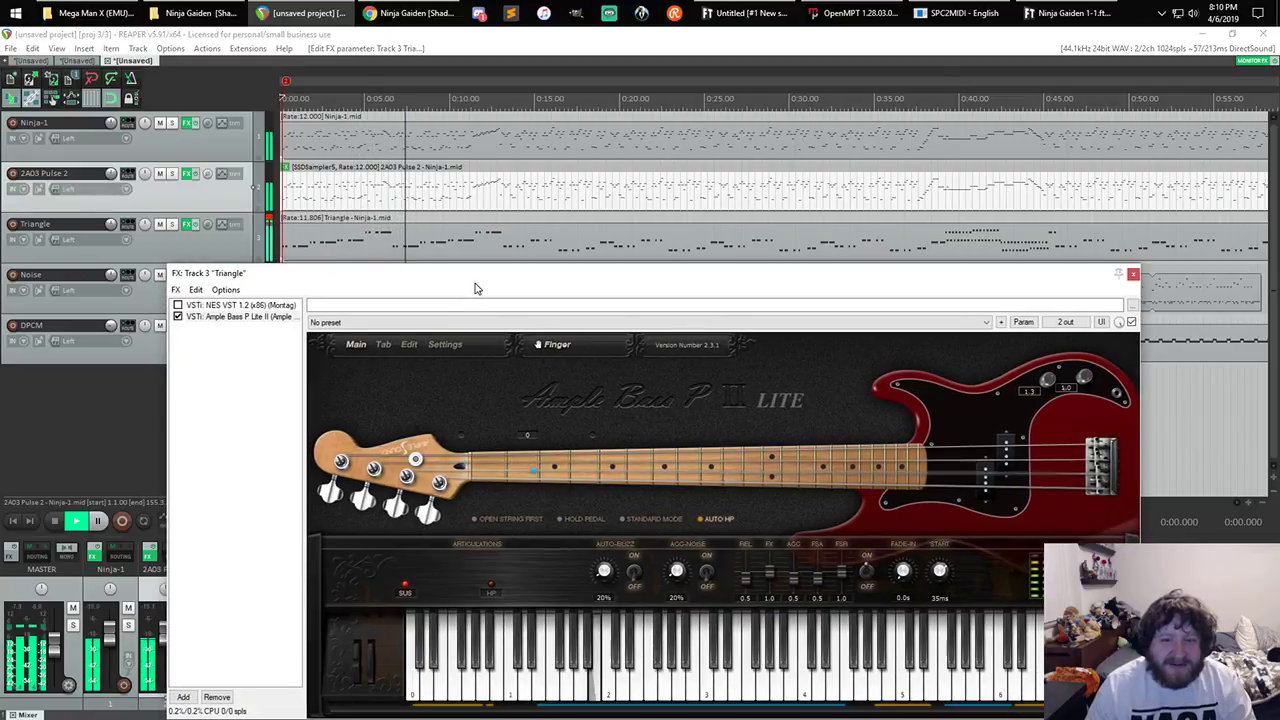
key(space)
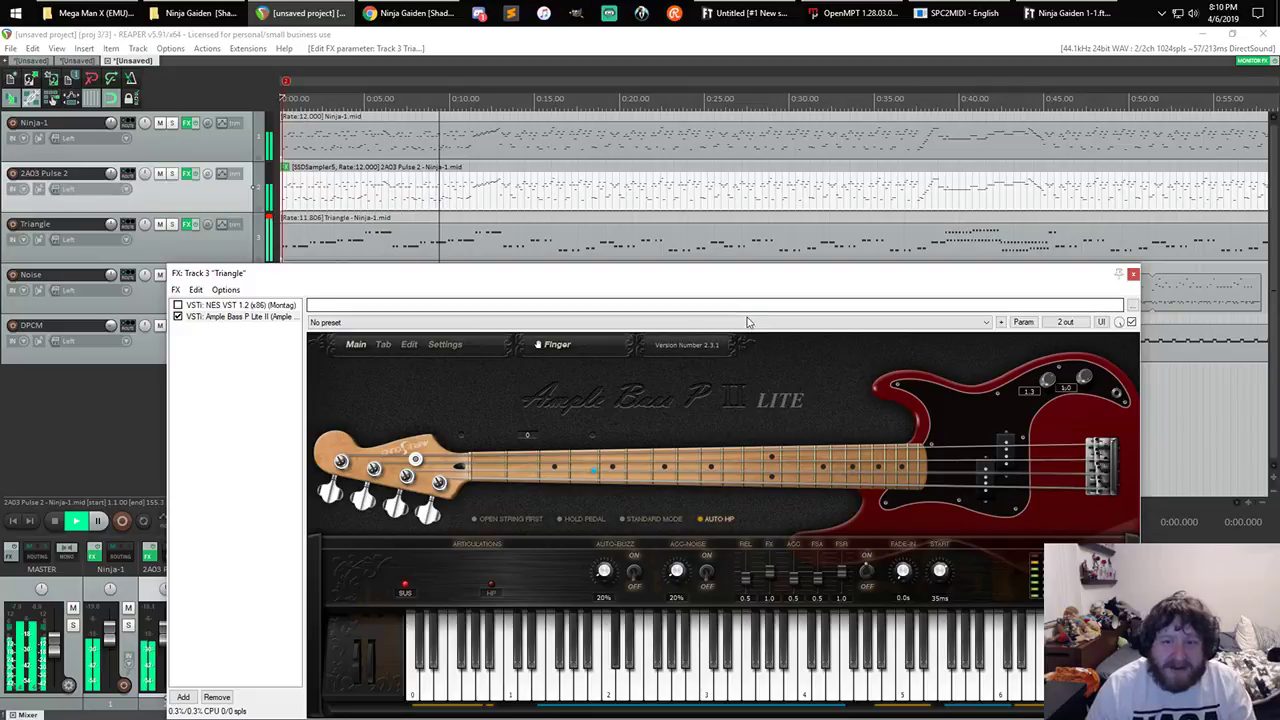
- Transpose the Triangle item's MIDI notes by -12 semitones and close the MIDI editor
drag(545, 278, 1279, 145)
double_click(292, 254)
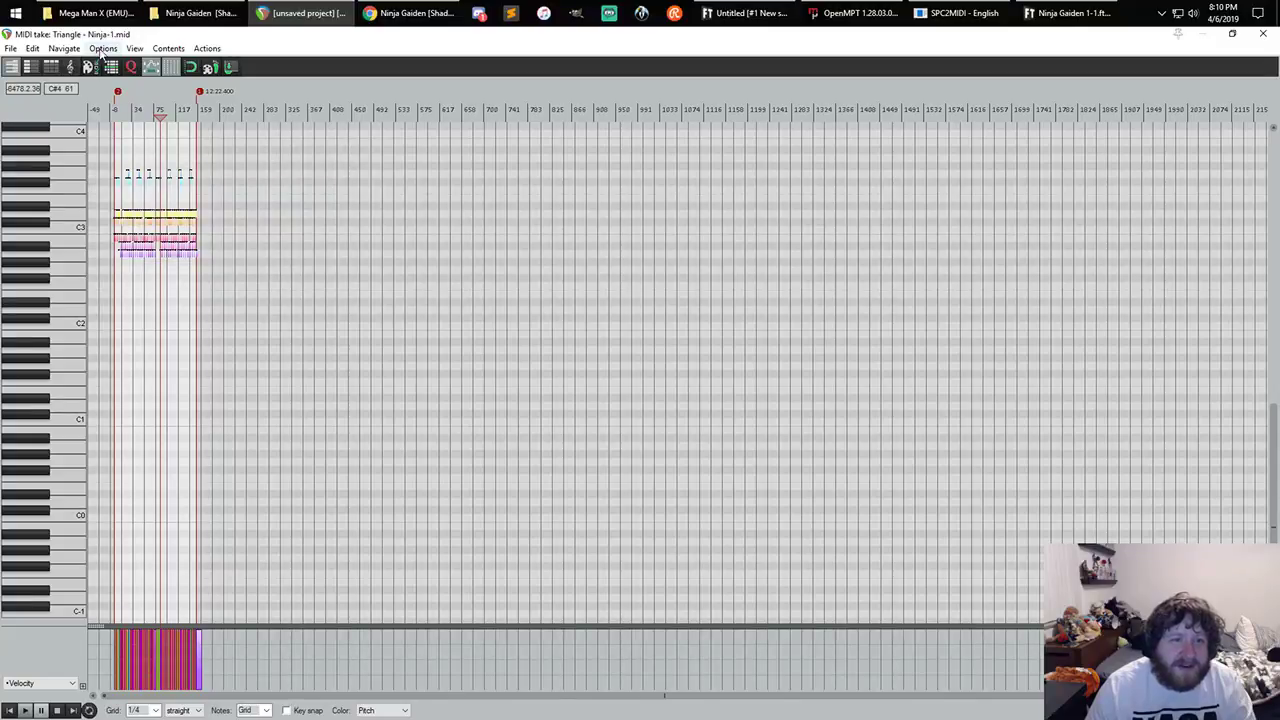
click(63, 48)
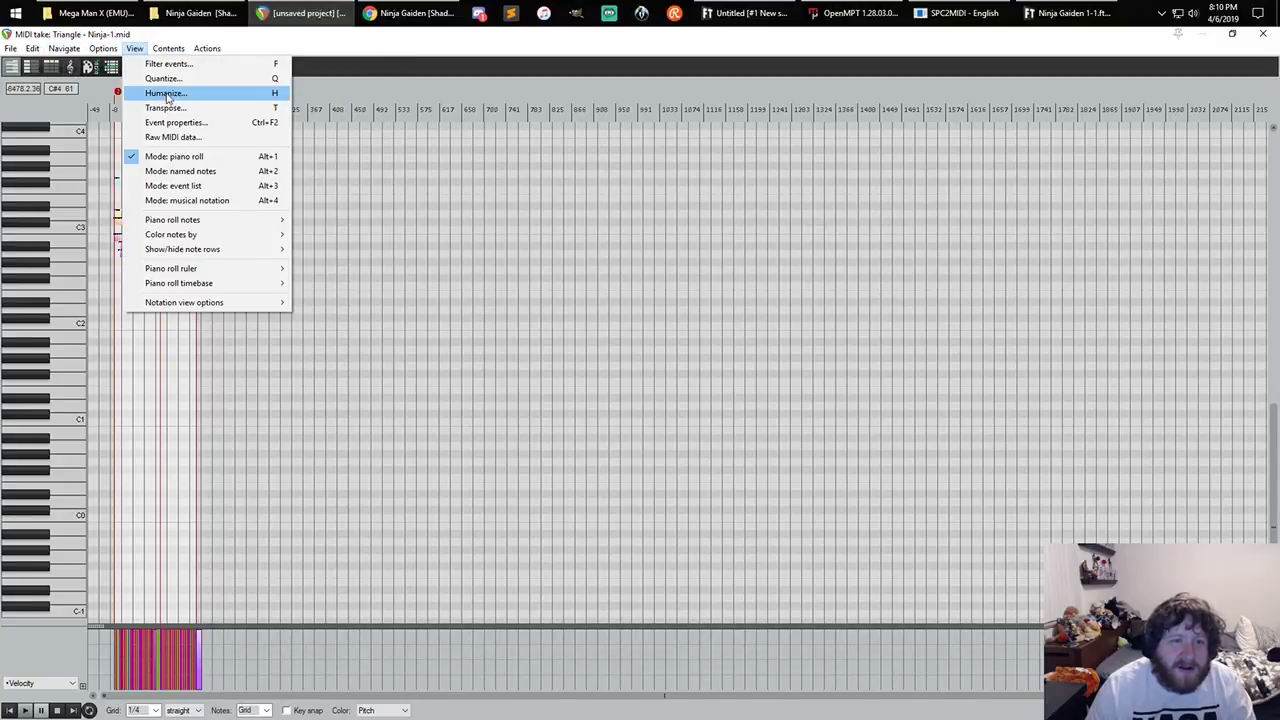
click(433, 201)
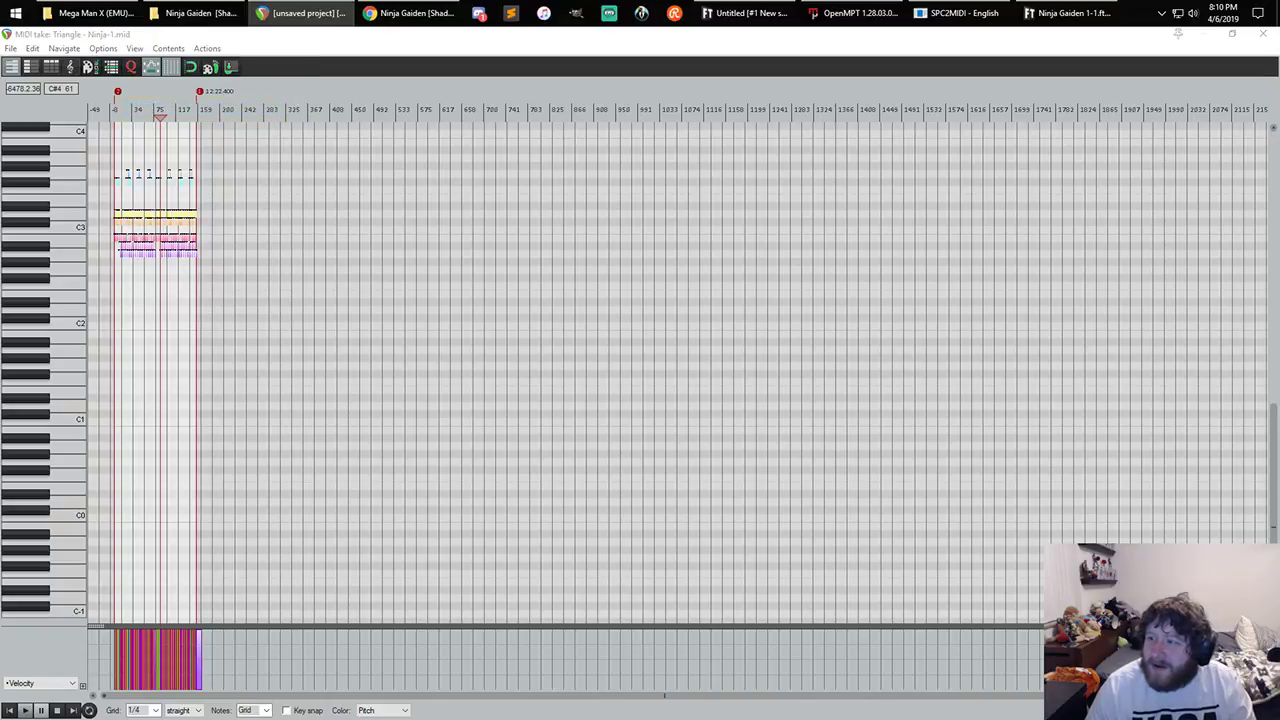
drag(1279, 340, 399, 275)
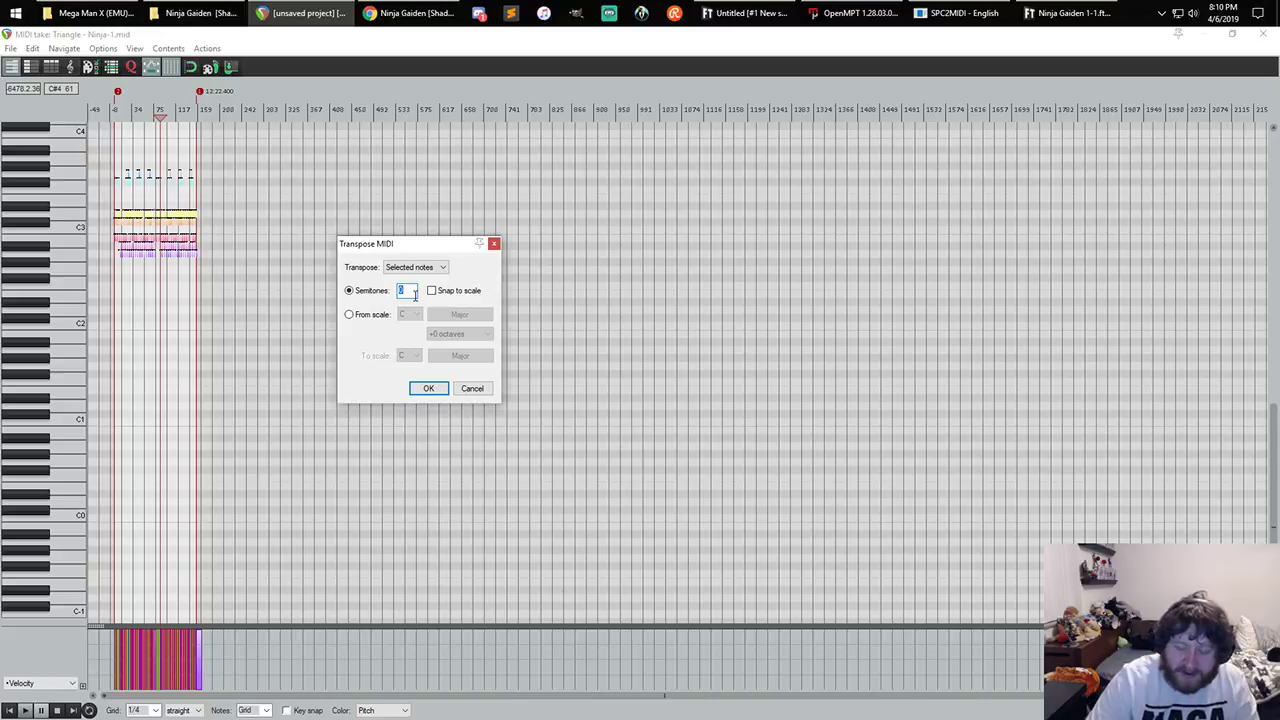
text(-12)
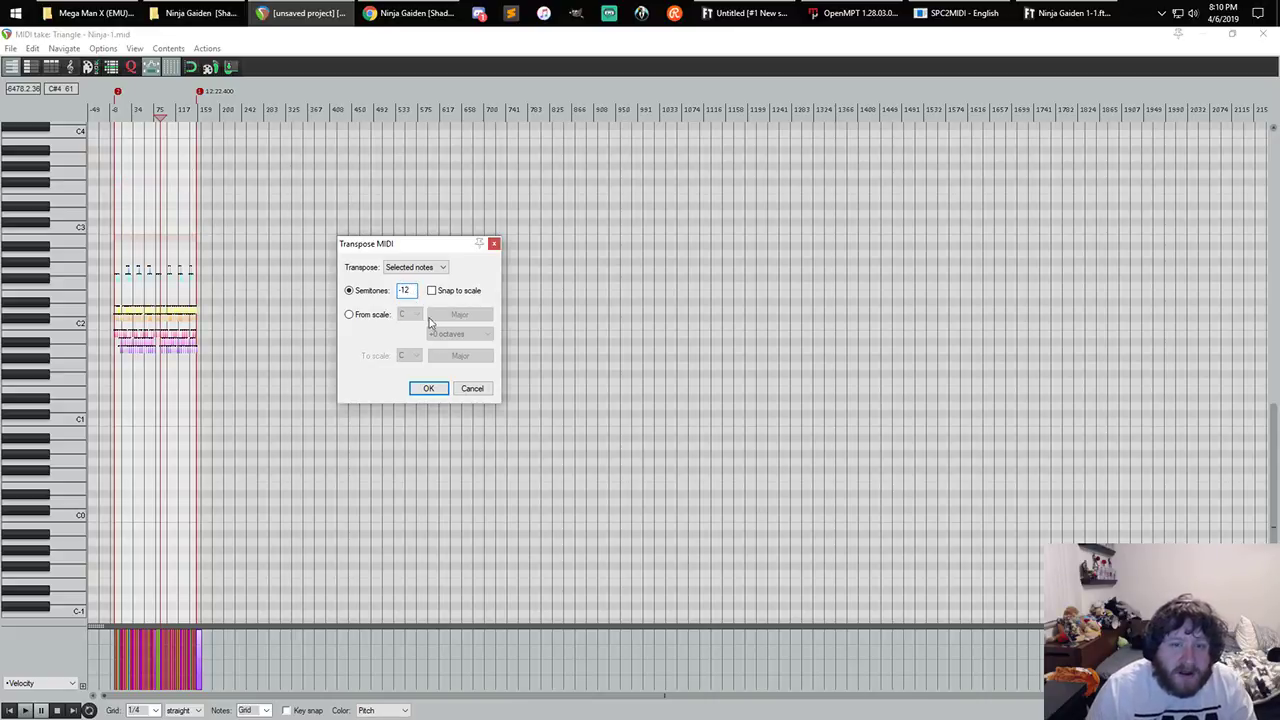
click(428, 388)
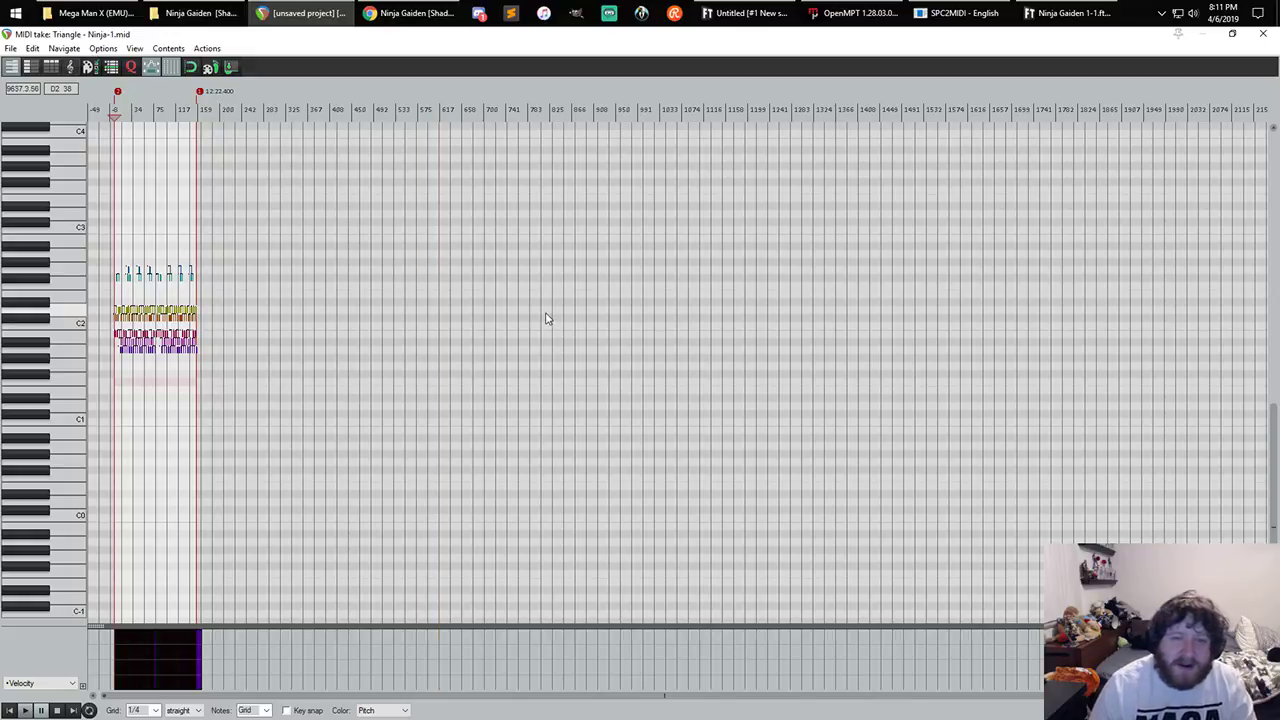
click(1261, 37)
- Solo the Triangle and Noise tracks, play them from the start and bring the bass plugin window back over the arrangement
click(175, 226)
click(174, 277)
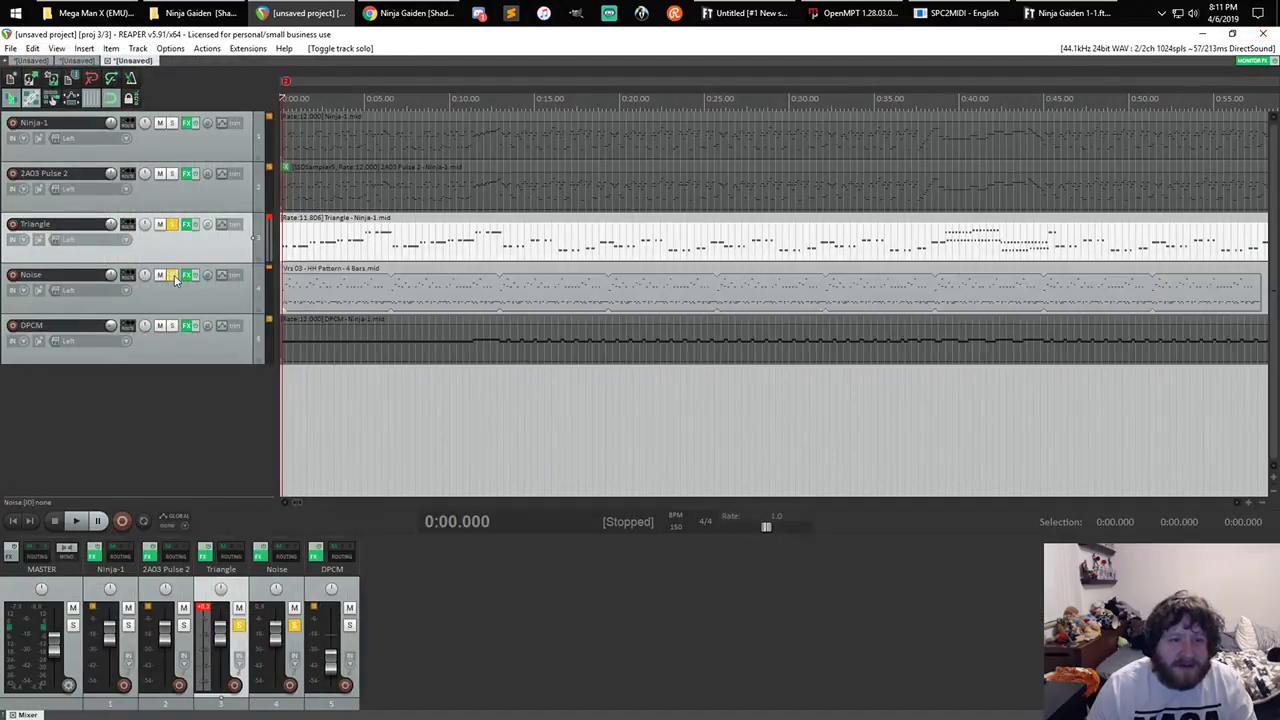
key(space)
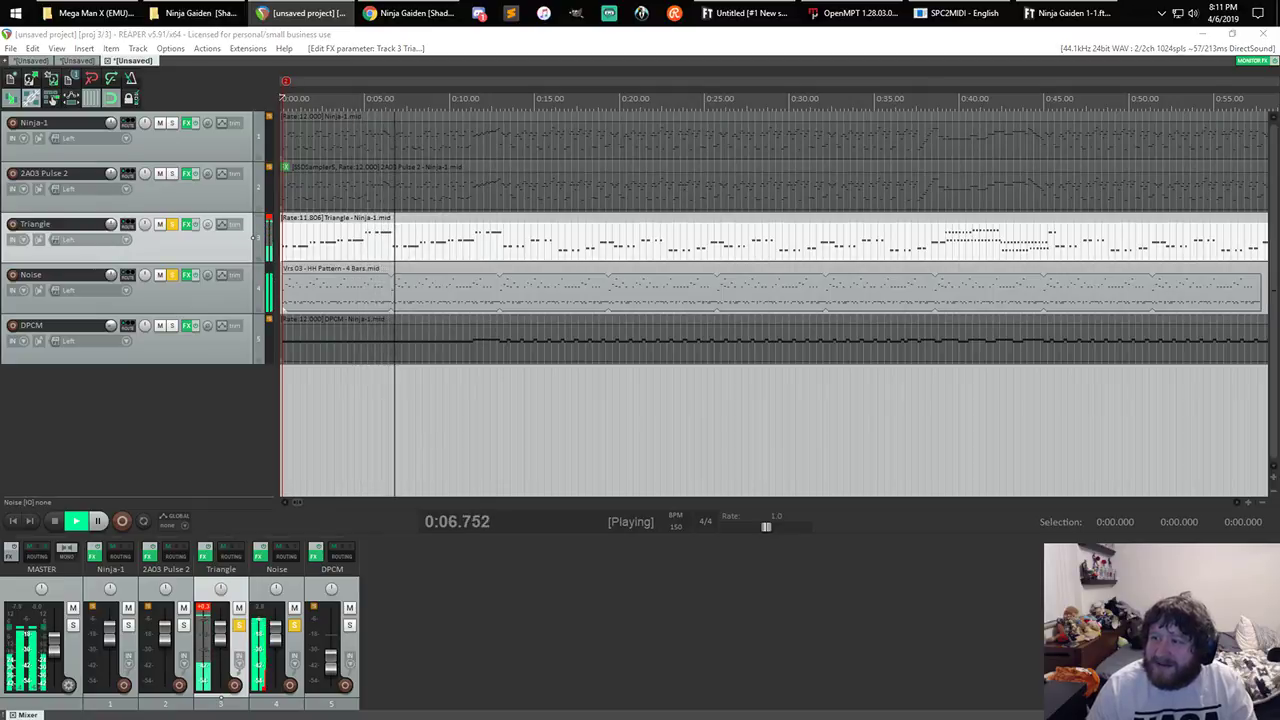
drag(1279, 192, 277, 294)
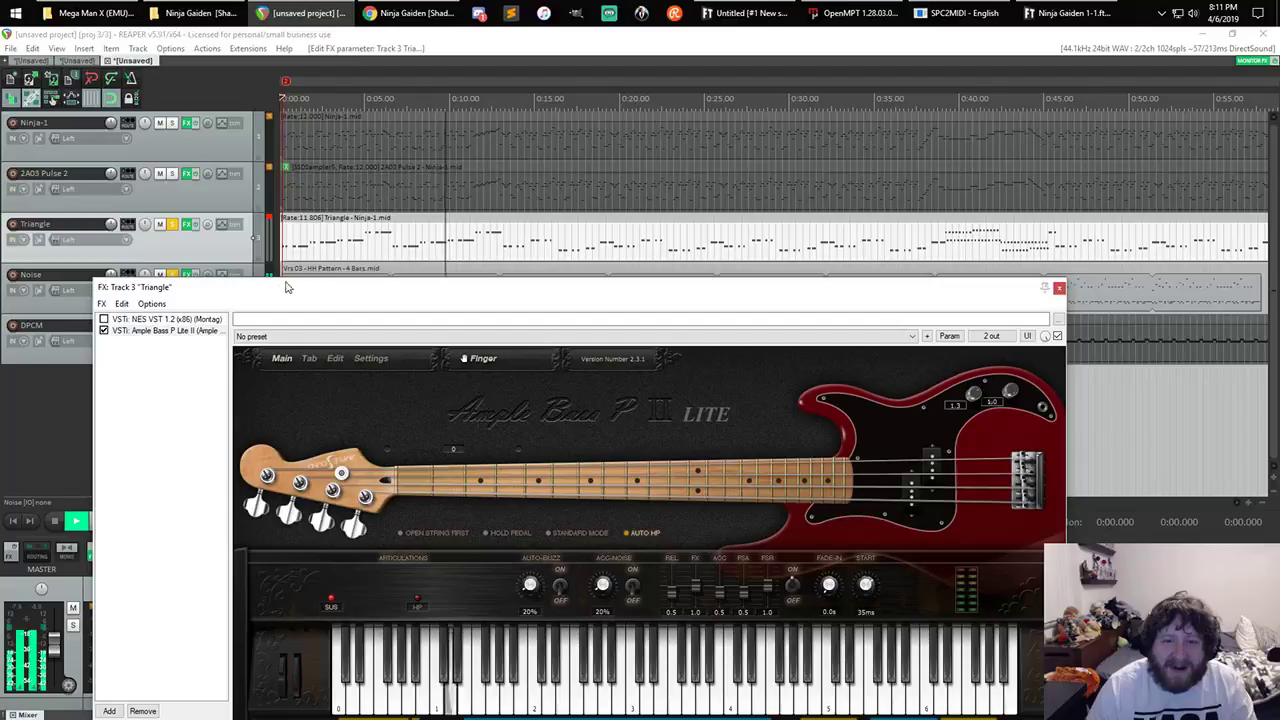
- Transpose the Triangle item's MIDI notes back up by 12 semitones and close the MIDI editor
double_click(468, 244)
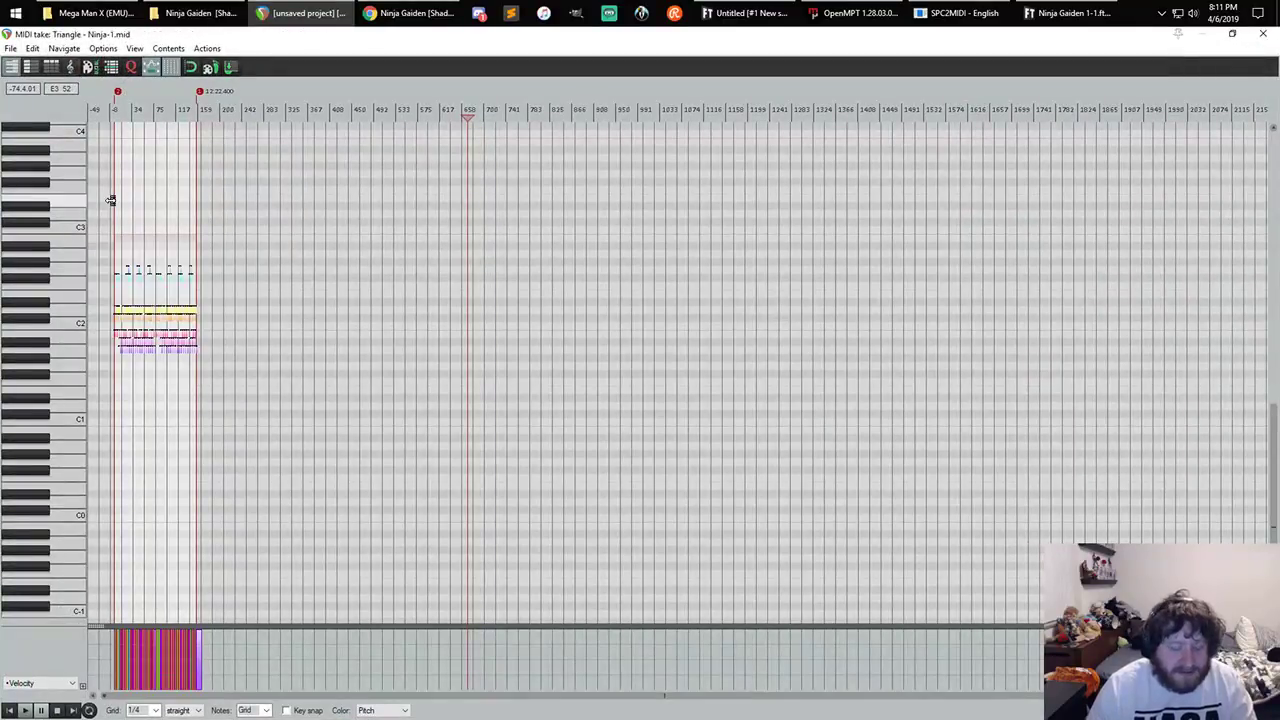
text(n)
text(12)
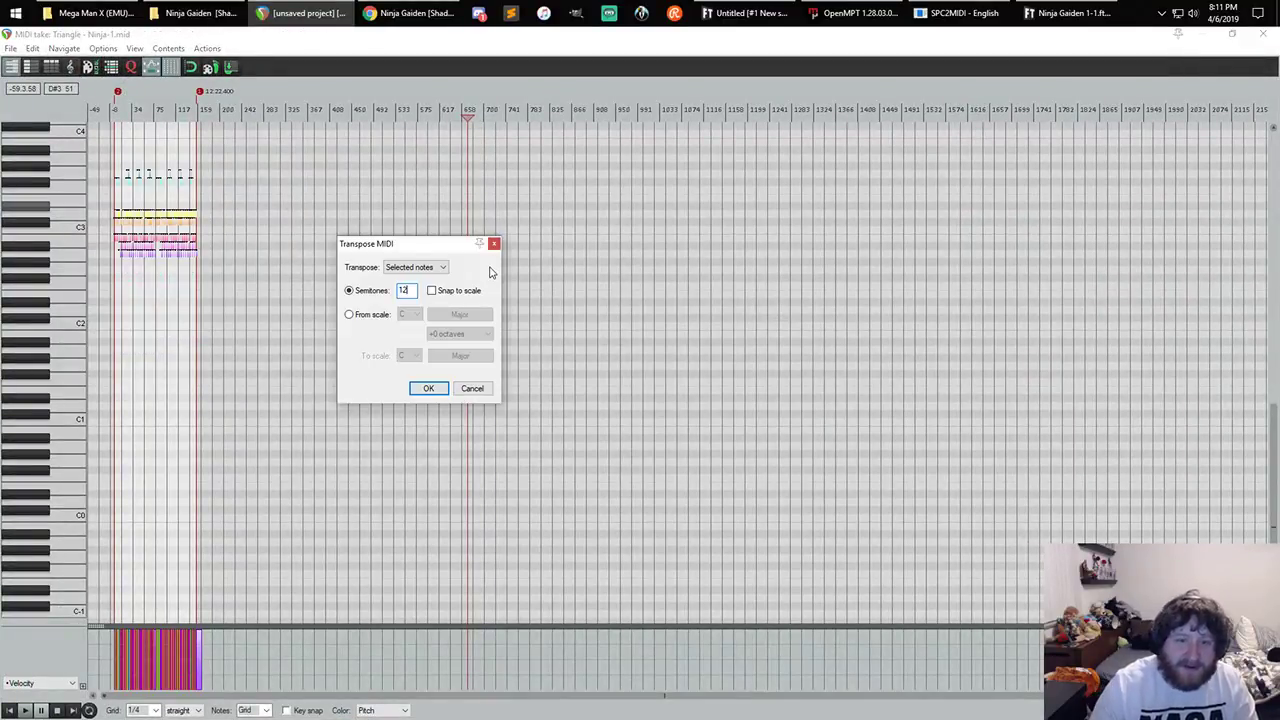
click(436, 391)
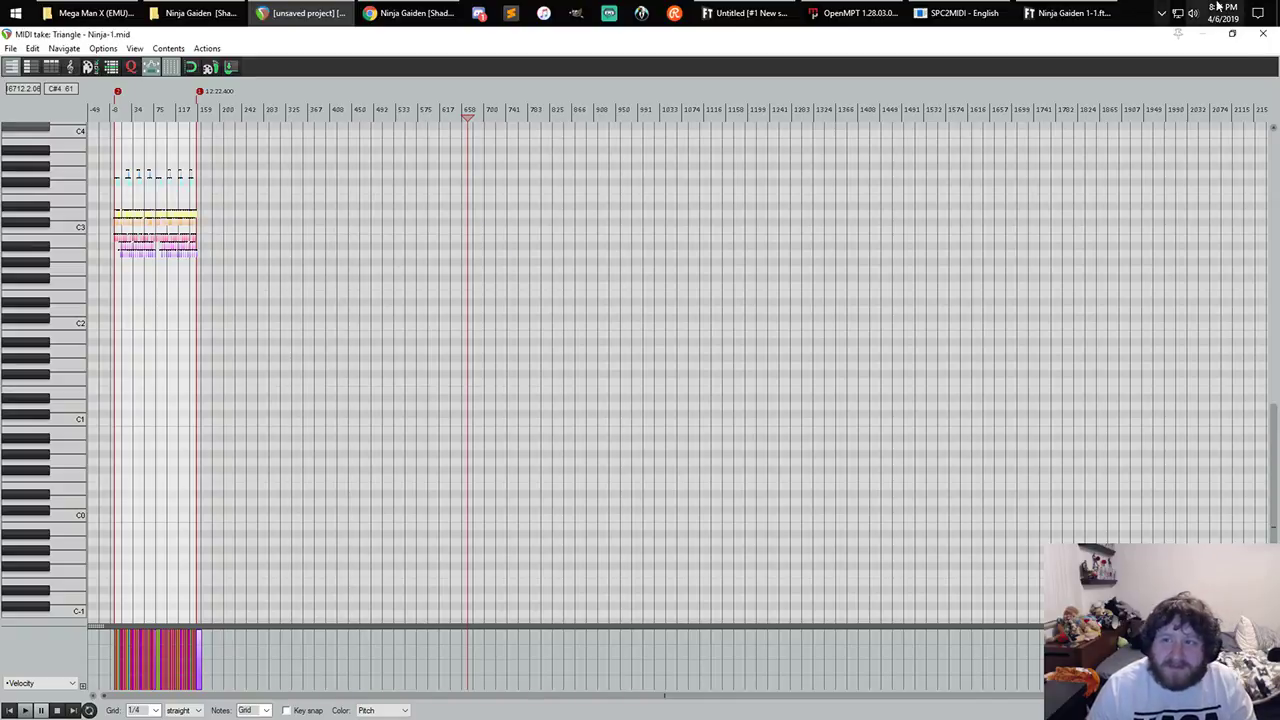
click(1262, 33)
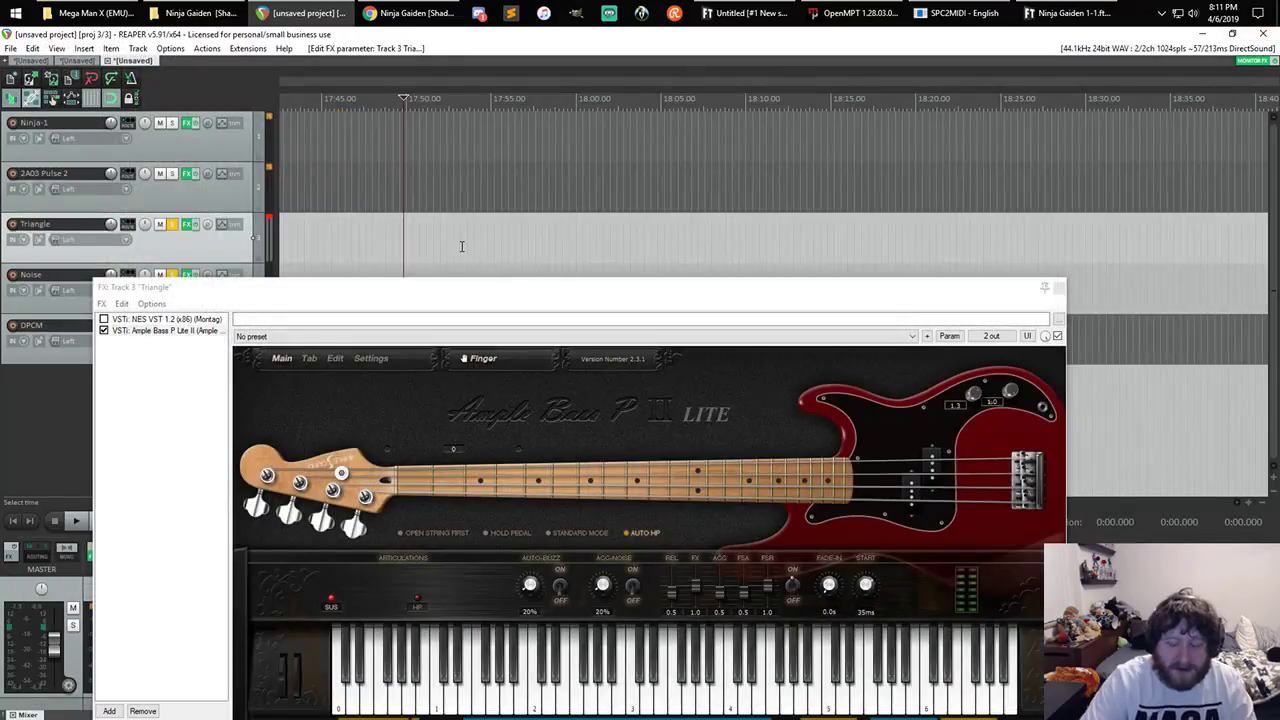
- Play the soloed bass and drums from the project start and close the Triangle track's FX window
key(Home)
key(space)
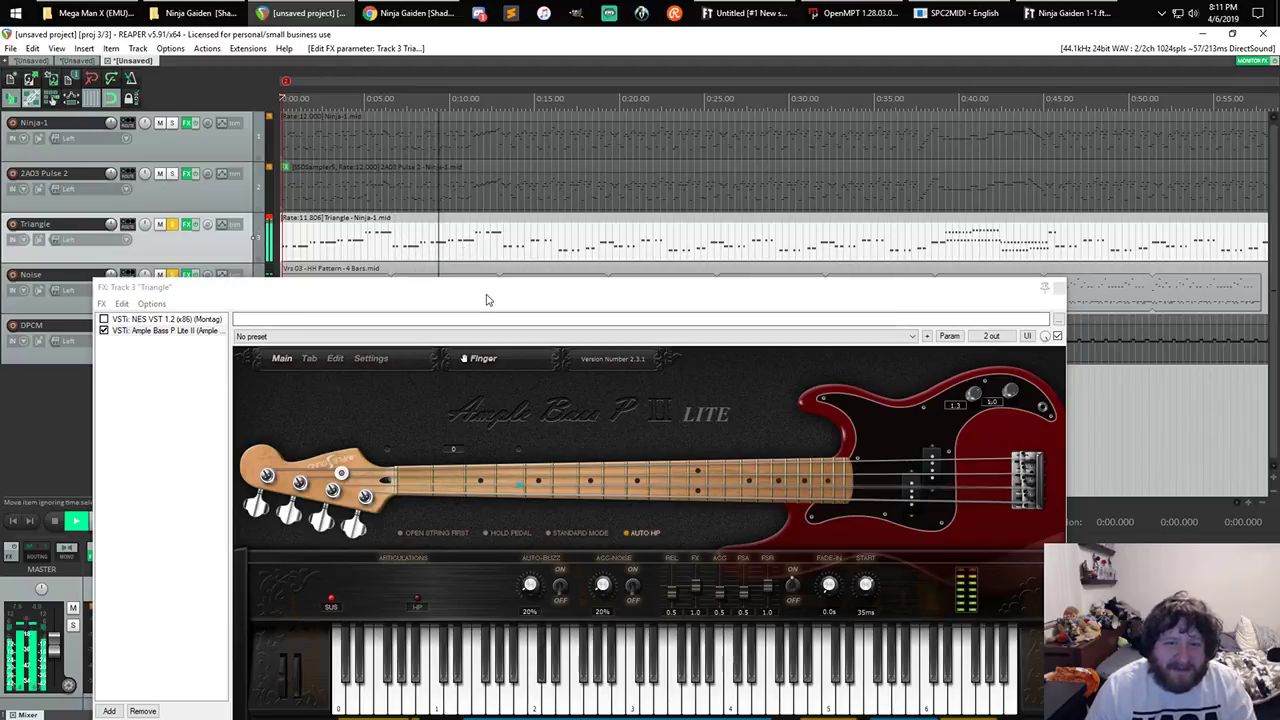
click(1057, 288)
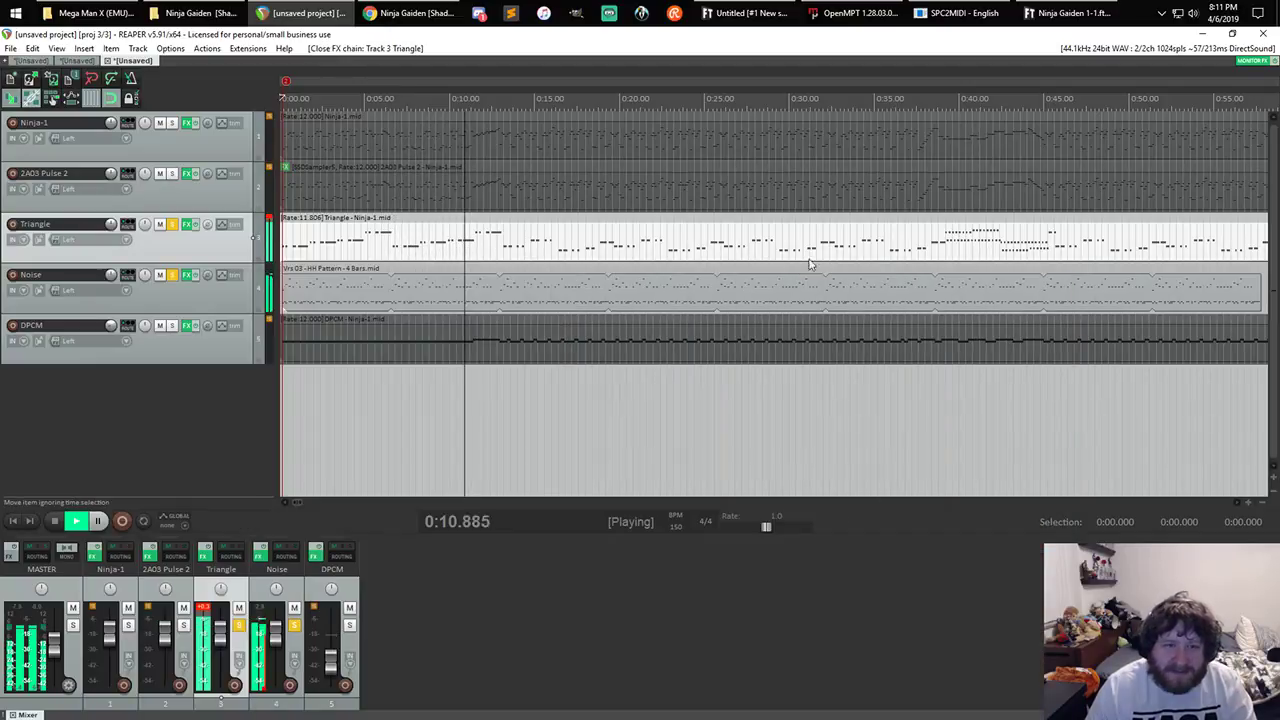
- Solo the Ninja-1 track too, and on the Triangle track bypass Ample Bass P Lite II and re-enable NES VST 1.2
click(171, 123)
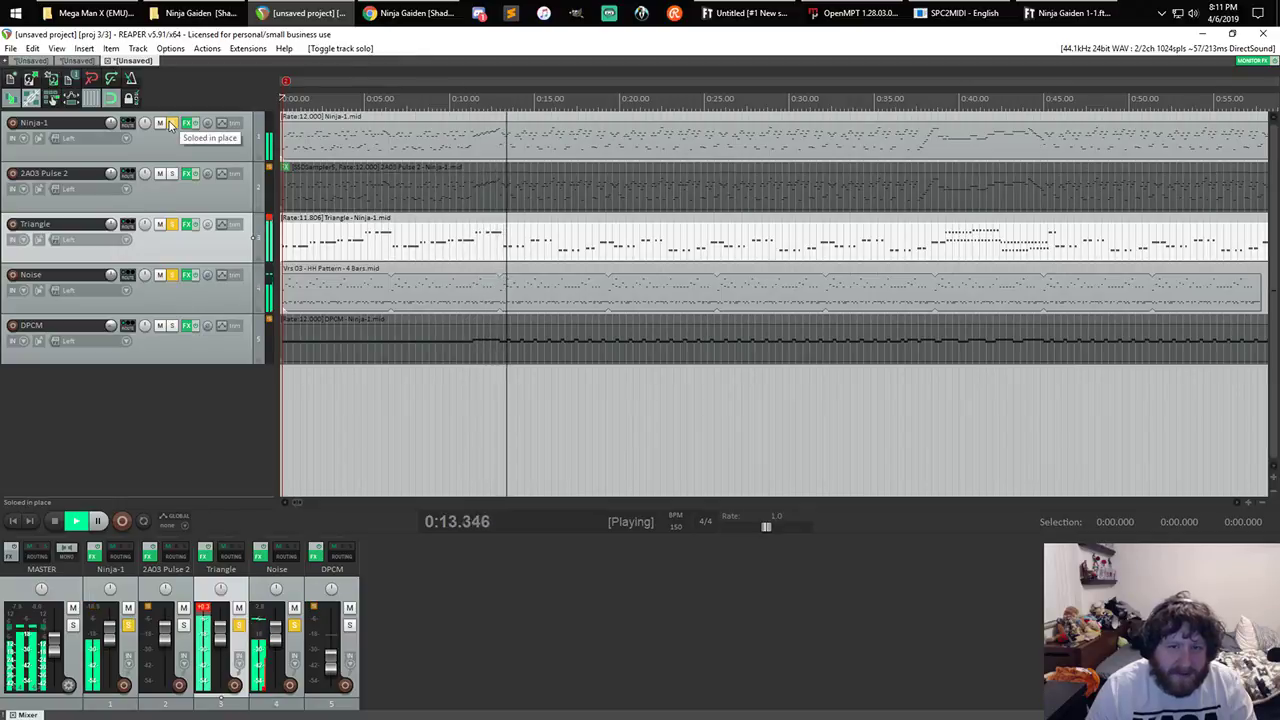
click(189, 224)
click(104, 331)
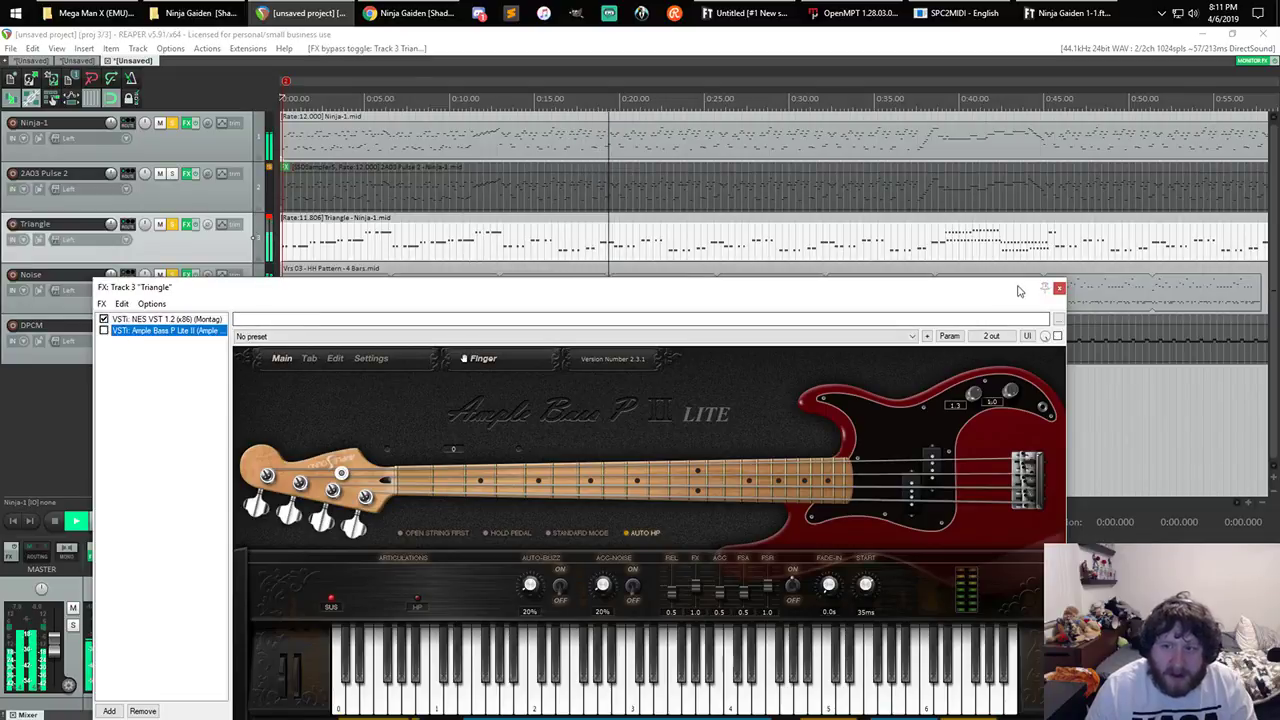
- Close the Triangle track's FX window and unsolo Ninja-1 and Noise to hear the Triangle track alone
click(1059, 290)
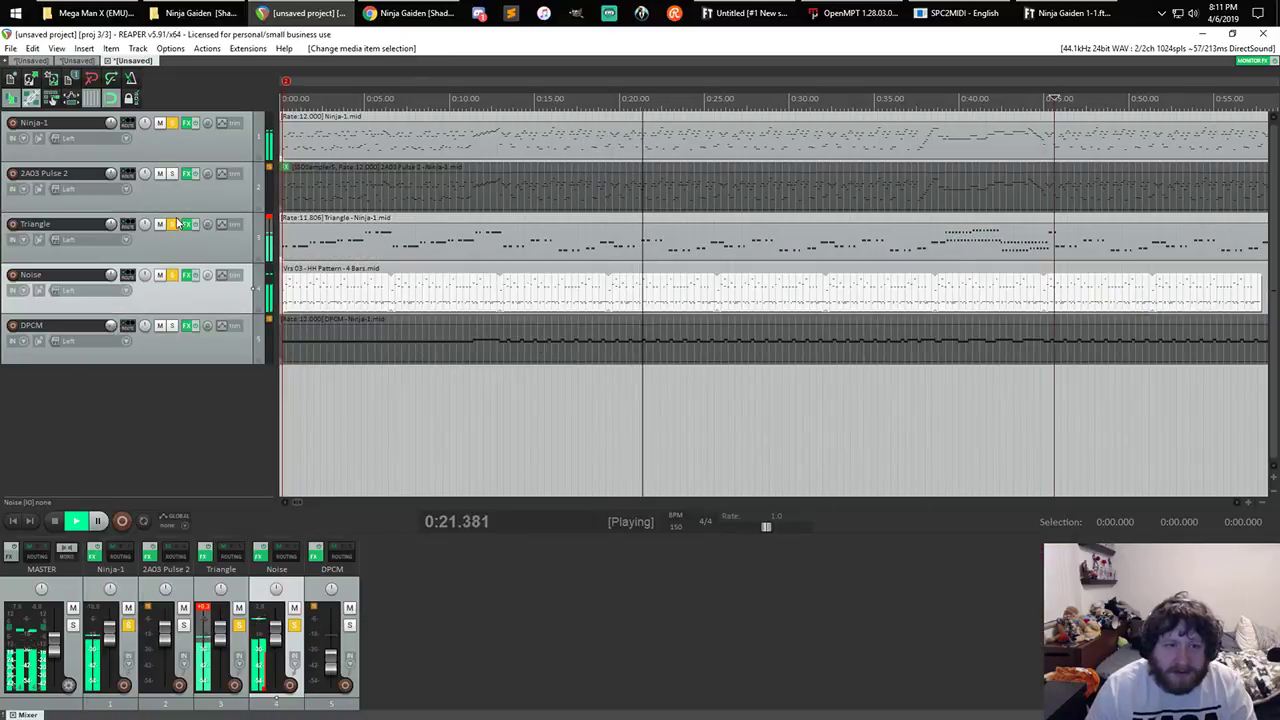
click(172, 123)
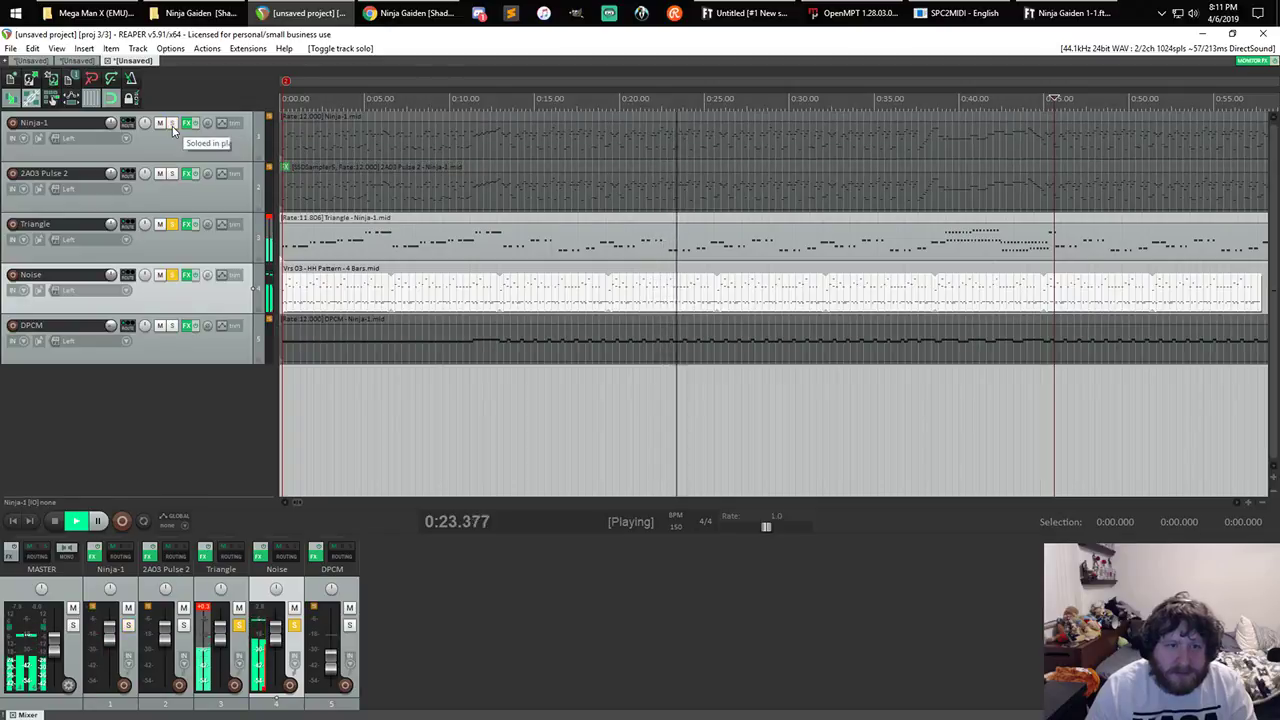
click(172, 276)
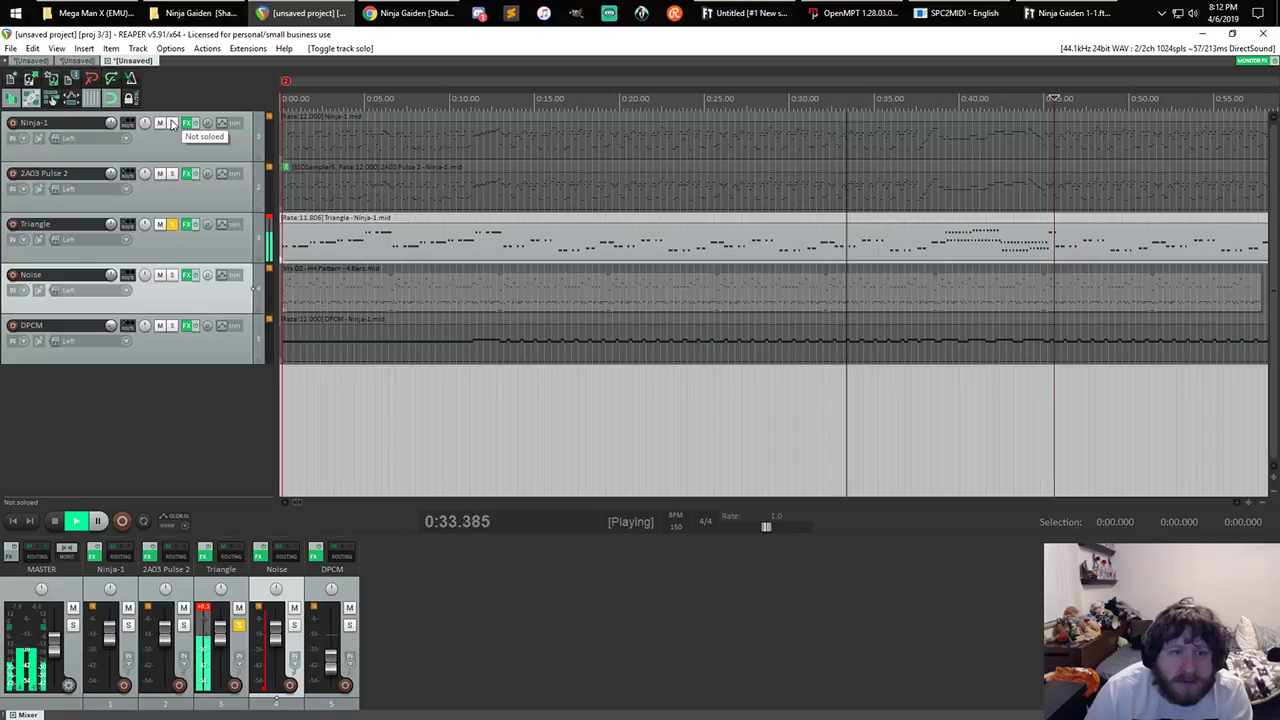
- Switch the Triangle track from NES VST 1.2 back to Ample Bass P Lite II and audition it with Ninja-1 soloed
click(188, 224)
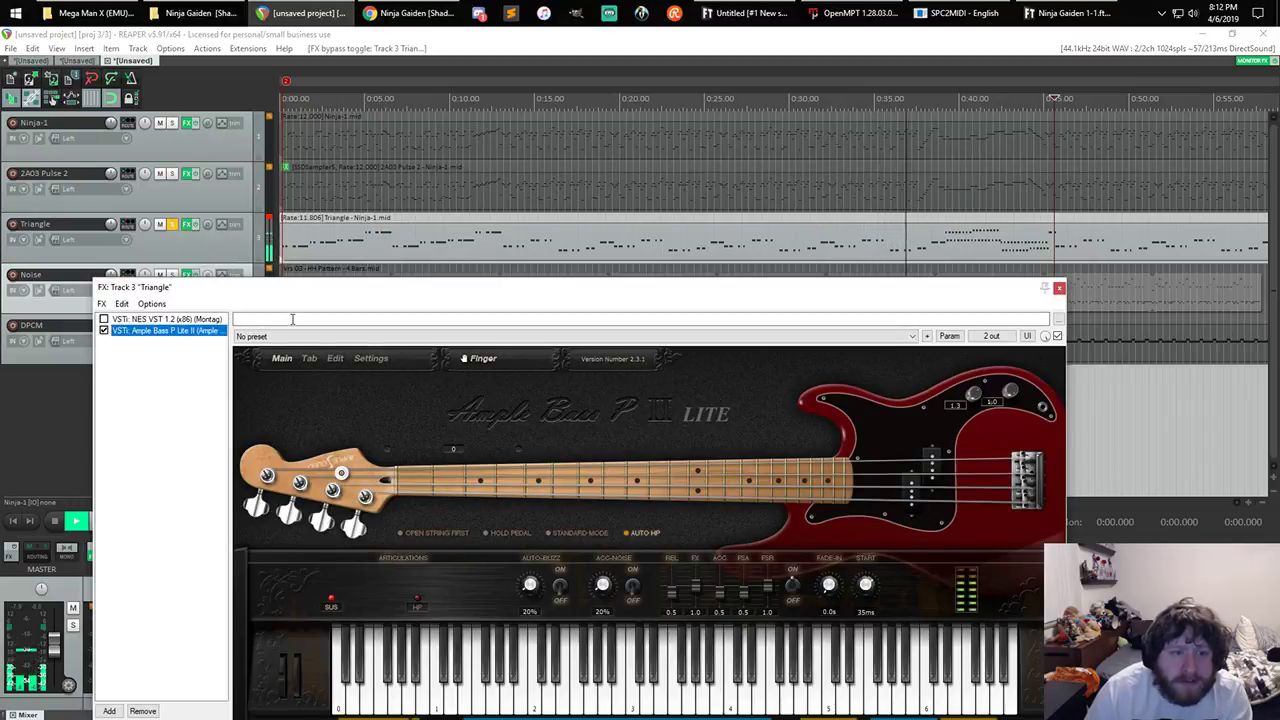
click(1058, 289)
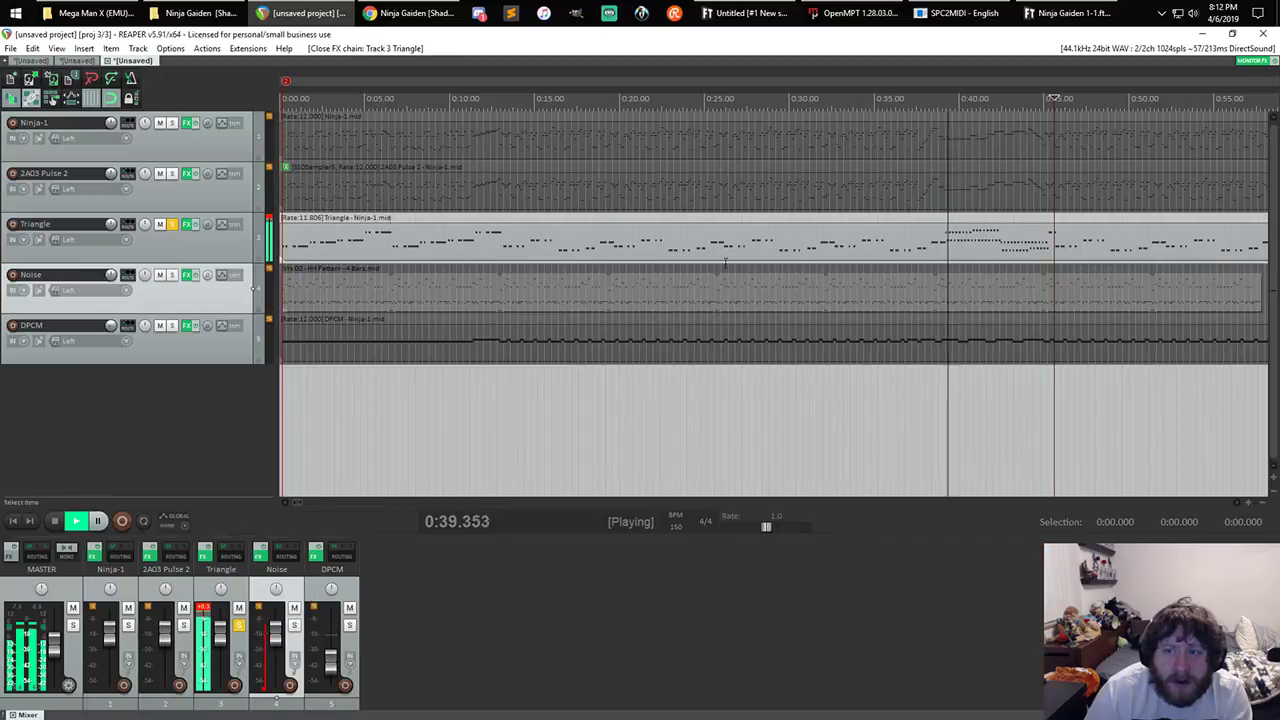
click(173, 124)
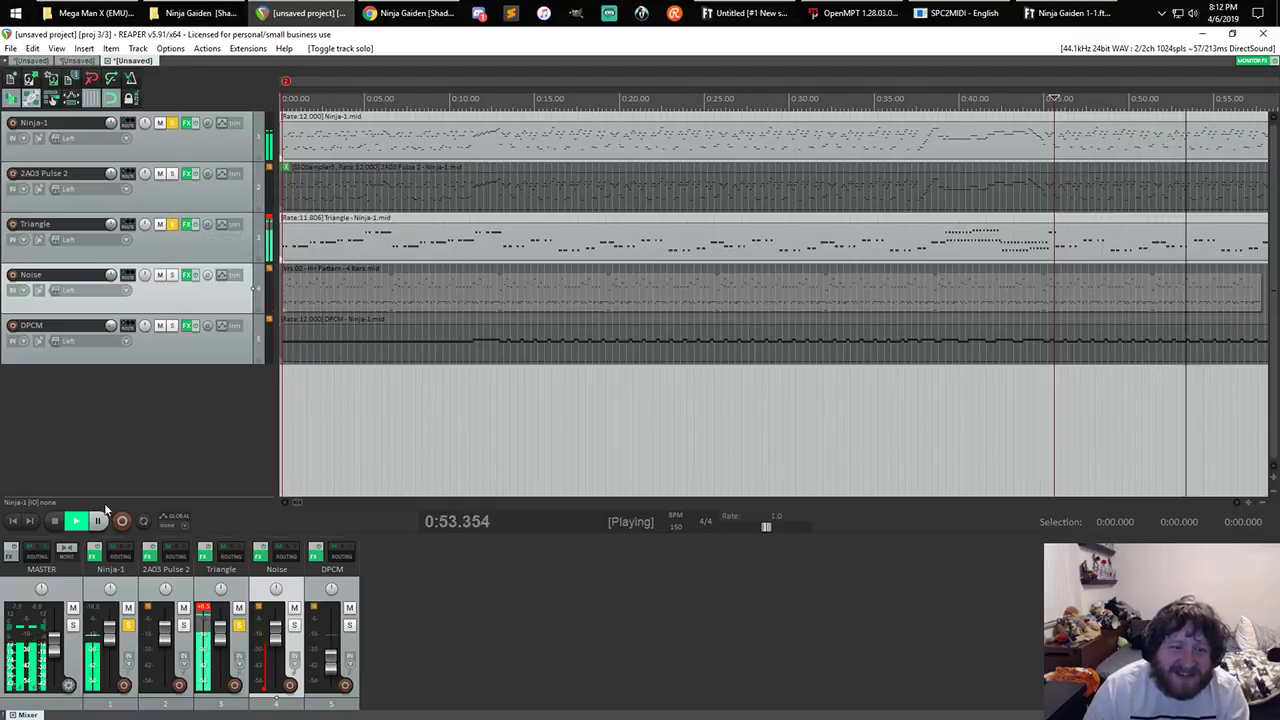
click(60, 520)
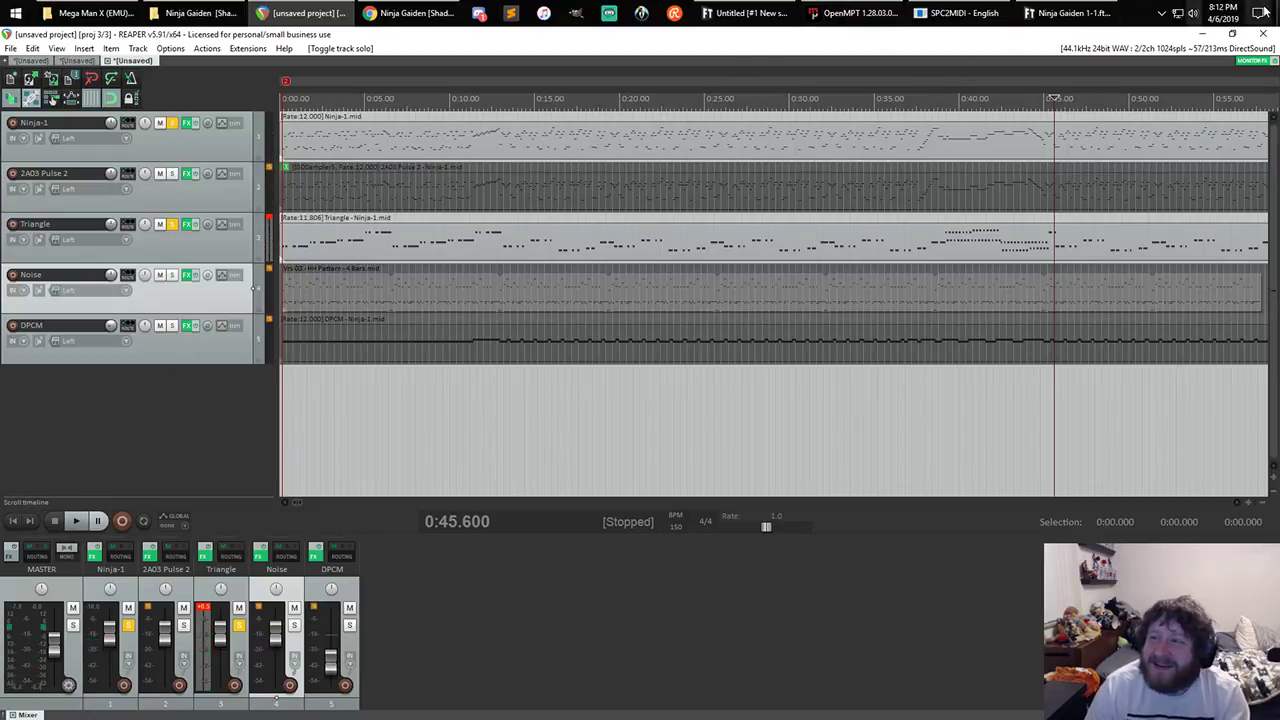
- Reopen the Triangle track's bass plugin, audition a note on its keyboard and start playback of the soloed tracks
click(187, 226)
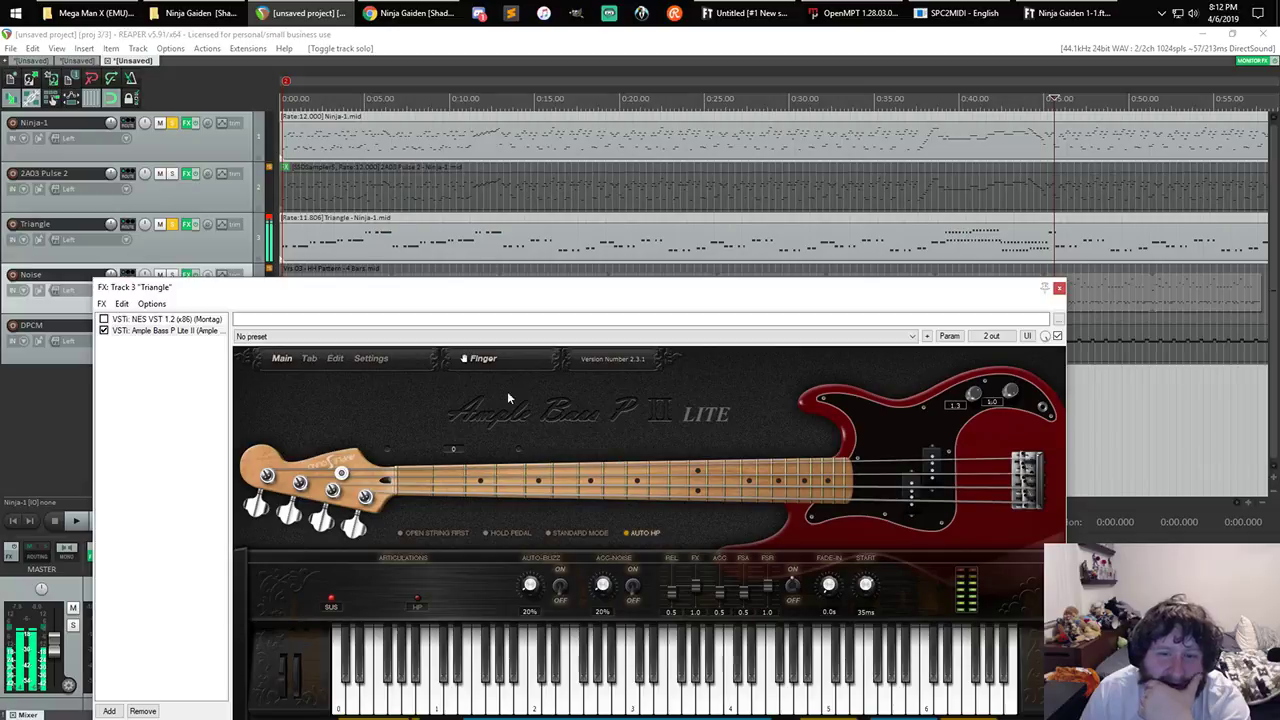
drag(486, 289, 519, 107)
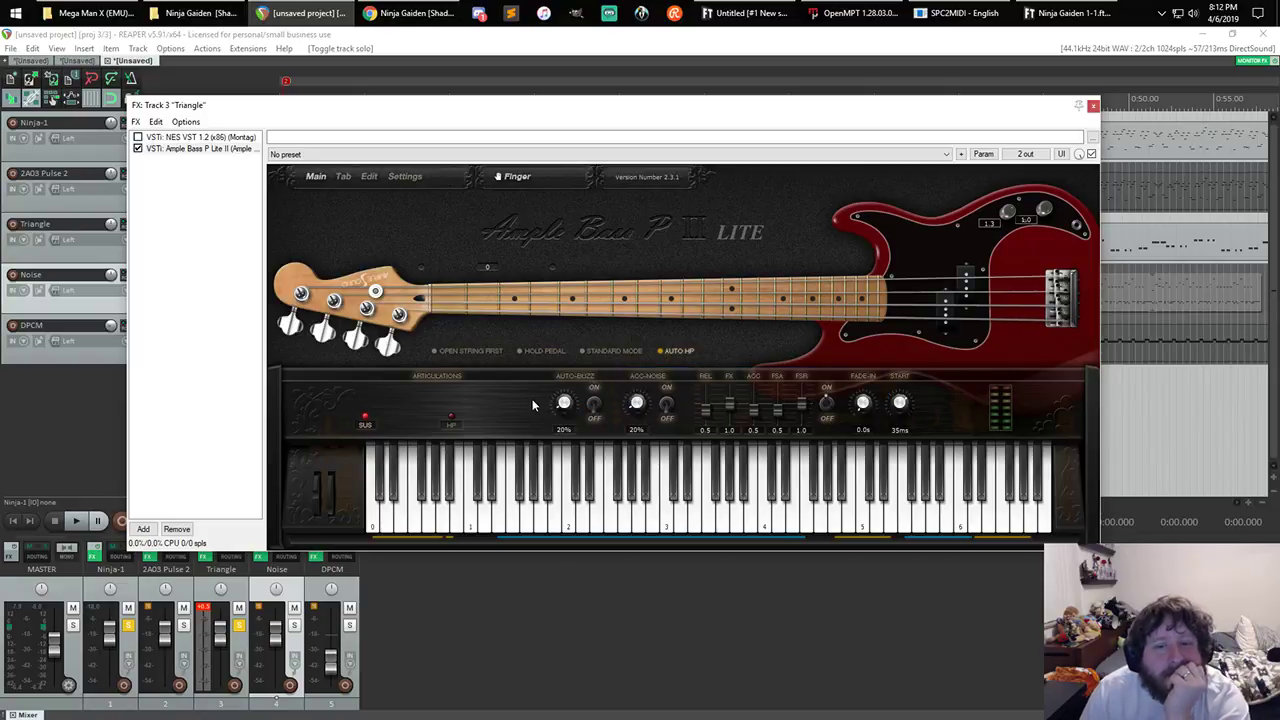
click(600, 510)
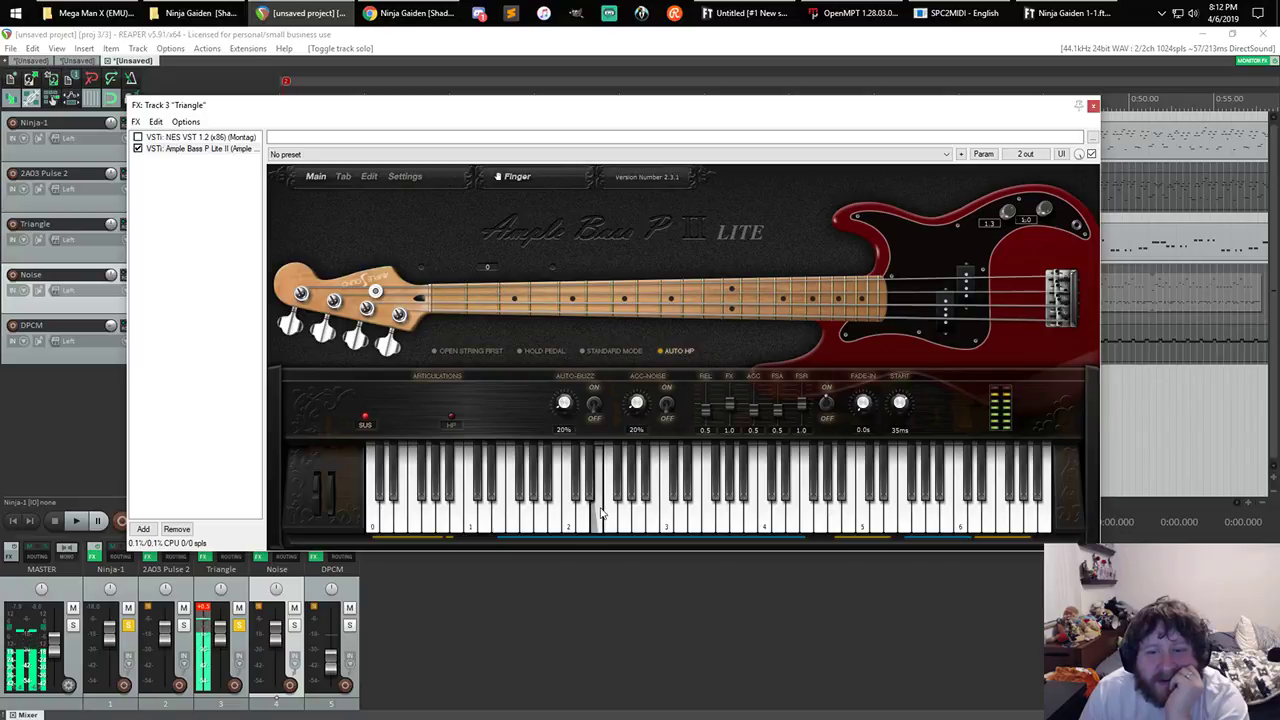
click(601, 513)
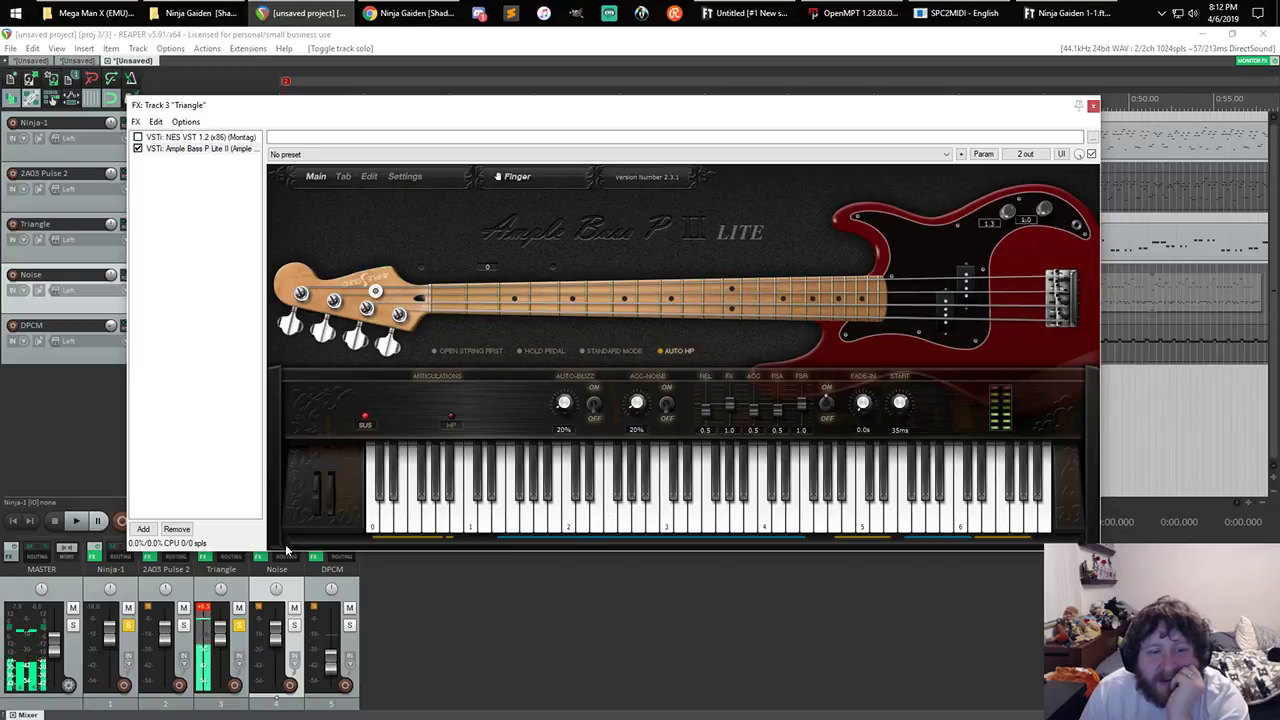
click(76, 521)
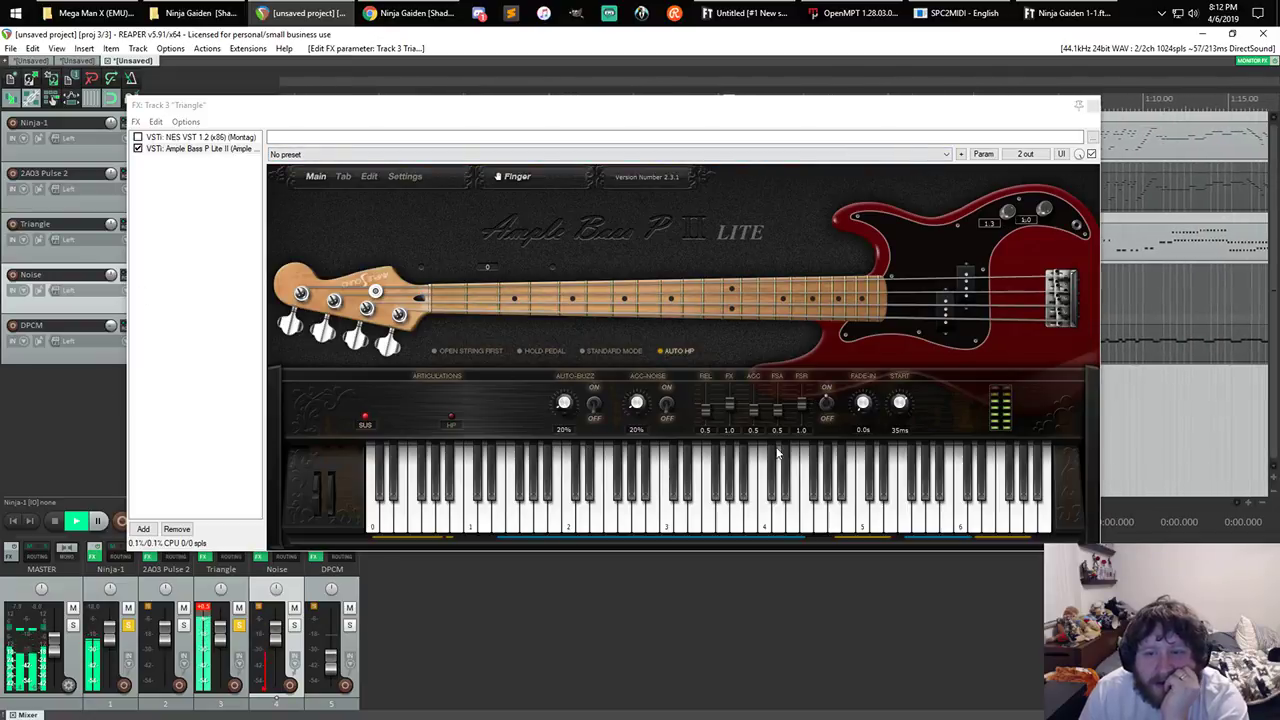
- Set the bass plugin's REL gain to 1.1, FSA gain to 2.0 and FSR gain to 0.7 during playback
mouse_move(706, 408)
mouse_down()
mouse_move(709, 420)
mouse_move(709, 387)
mouse_up()
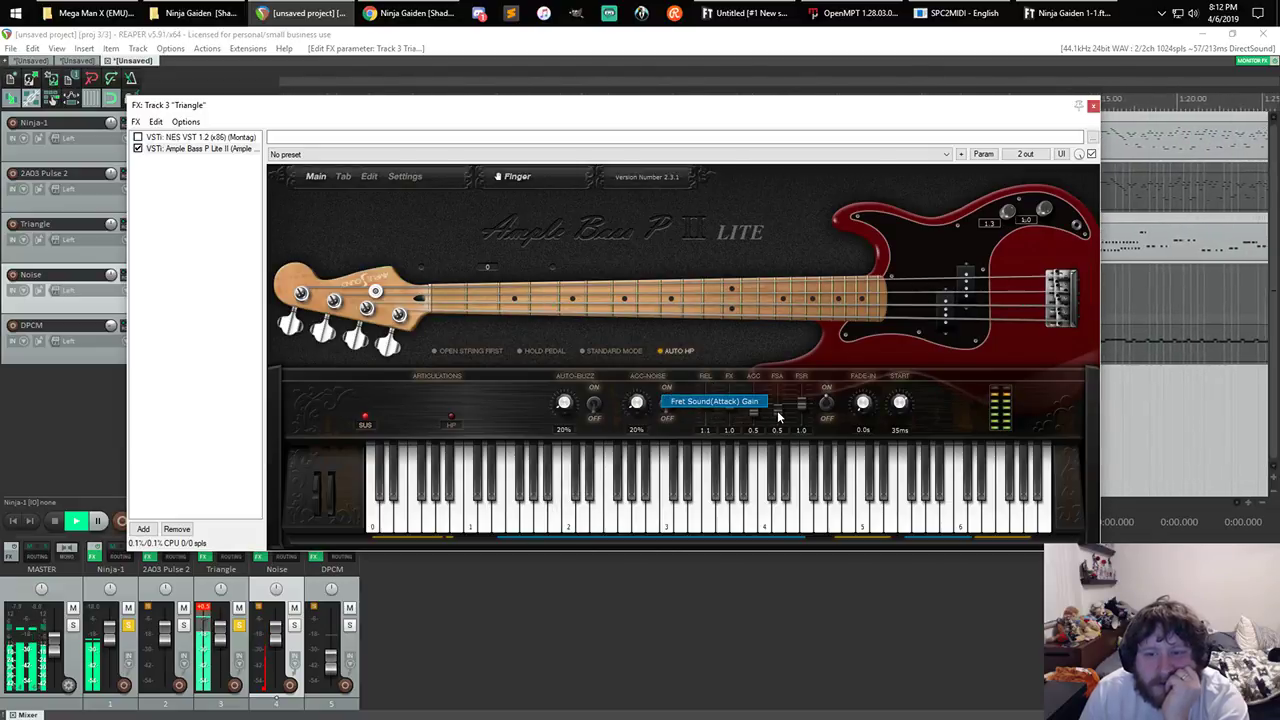
drag(778, 415, 779, 412)
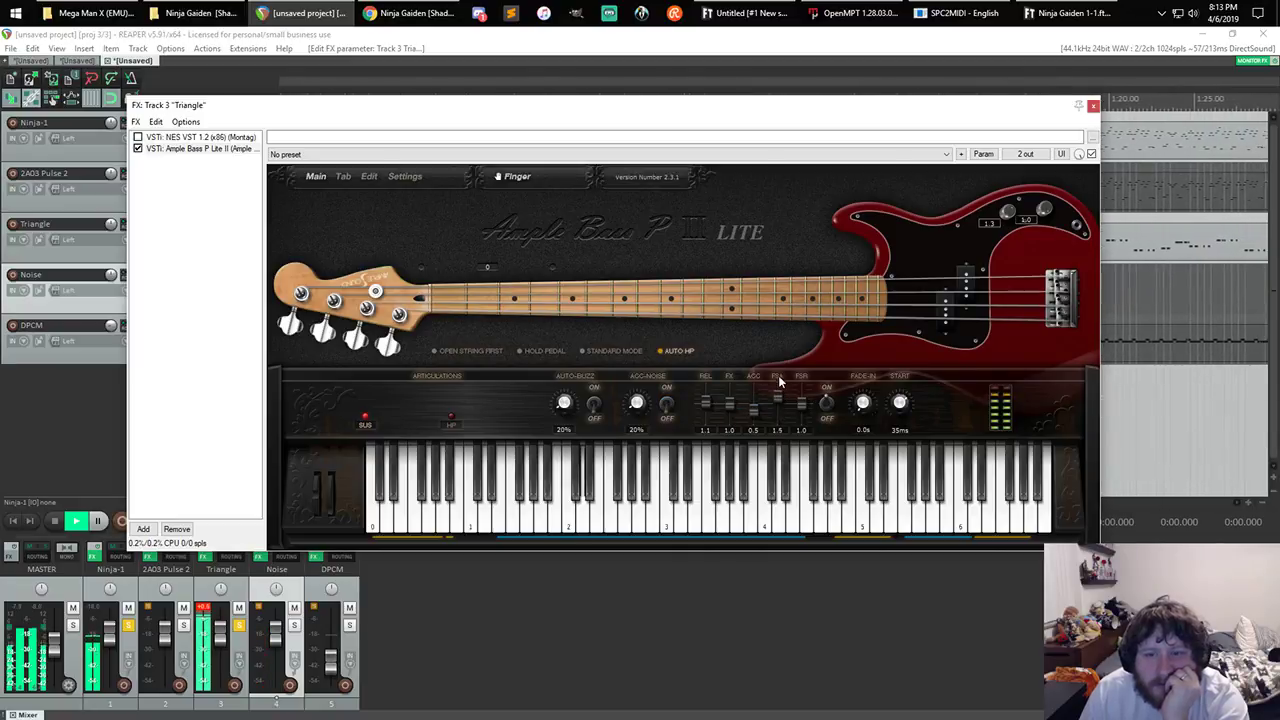
drag(780, 396, 780, 373)
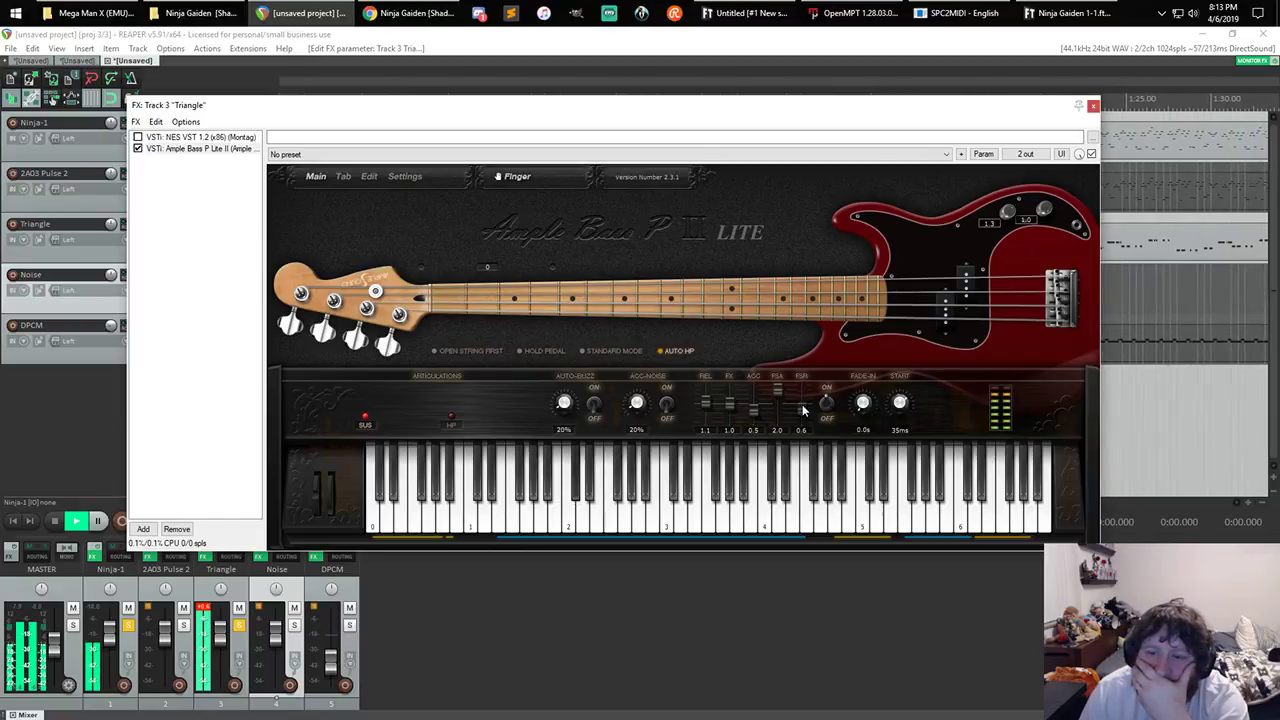
drag(802, 406, 803, 404)
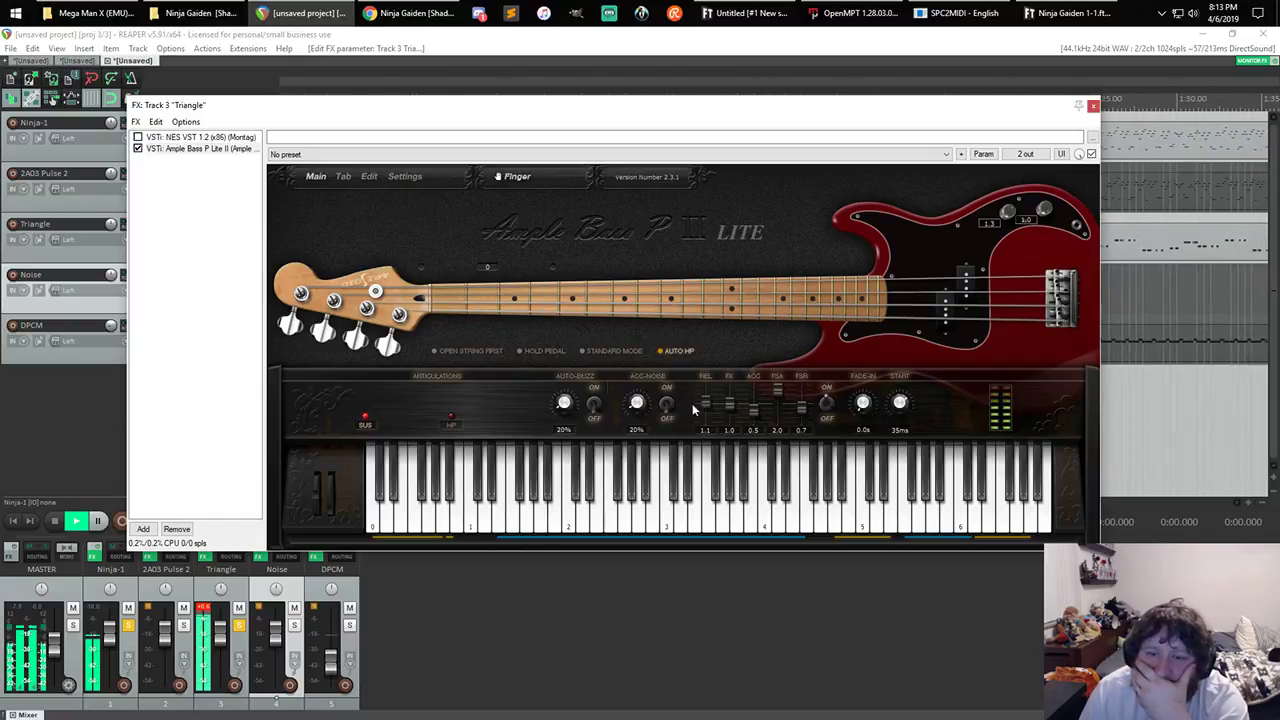
- Set the bass plugin's Acc-Noise to 100% and Auto-Buzz to 40%, closing its window and stopping playback
drag(632, 404, 640, 323)
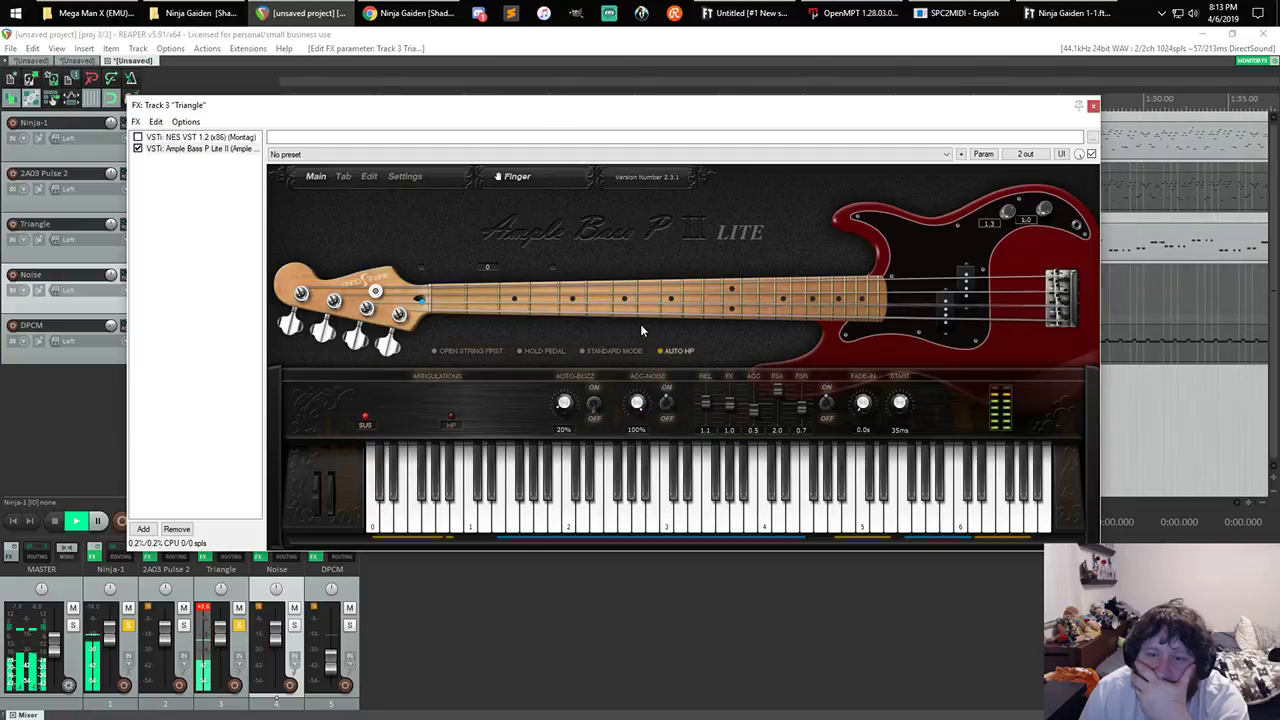
drag(564, 402, 553, 300)
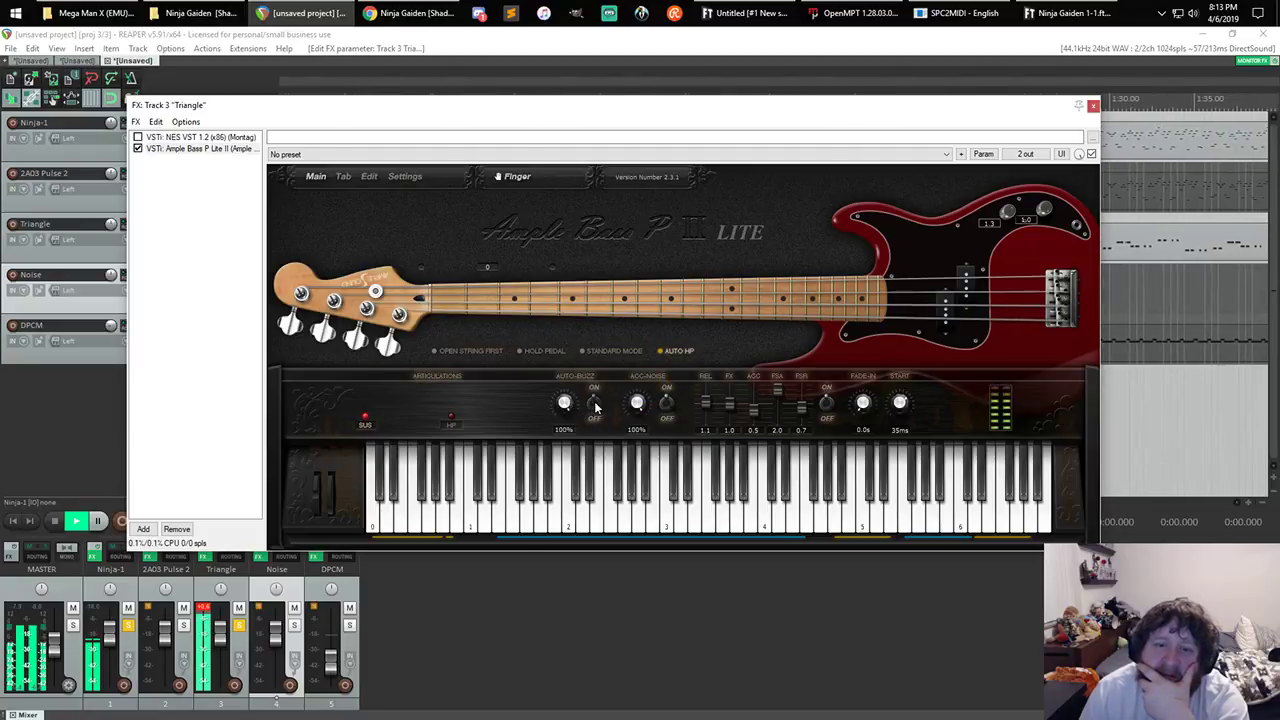
drag(568, 406, 577, 430)
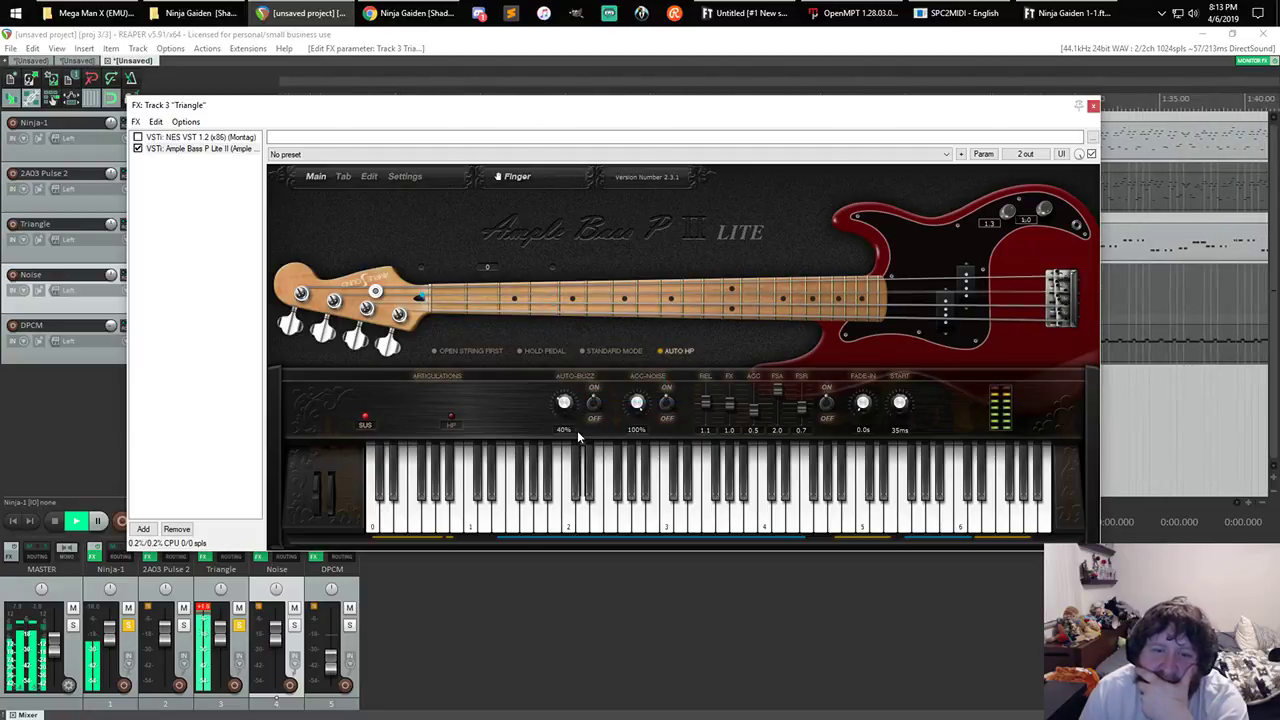
click(1093, 106)
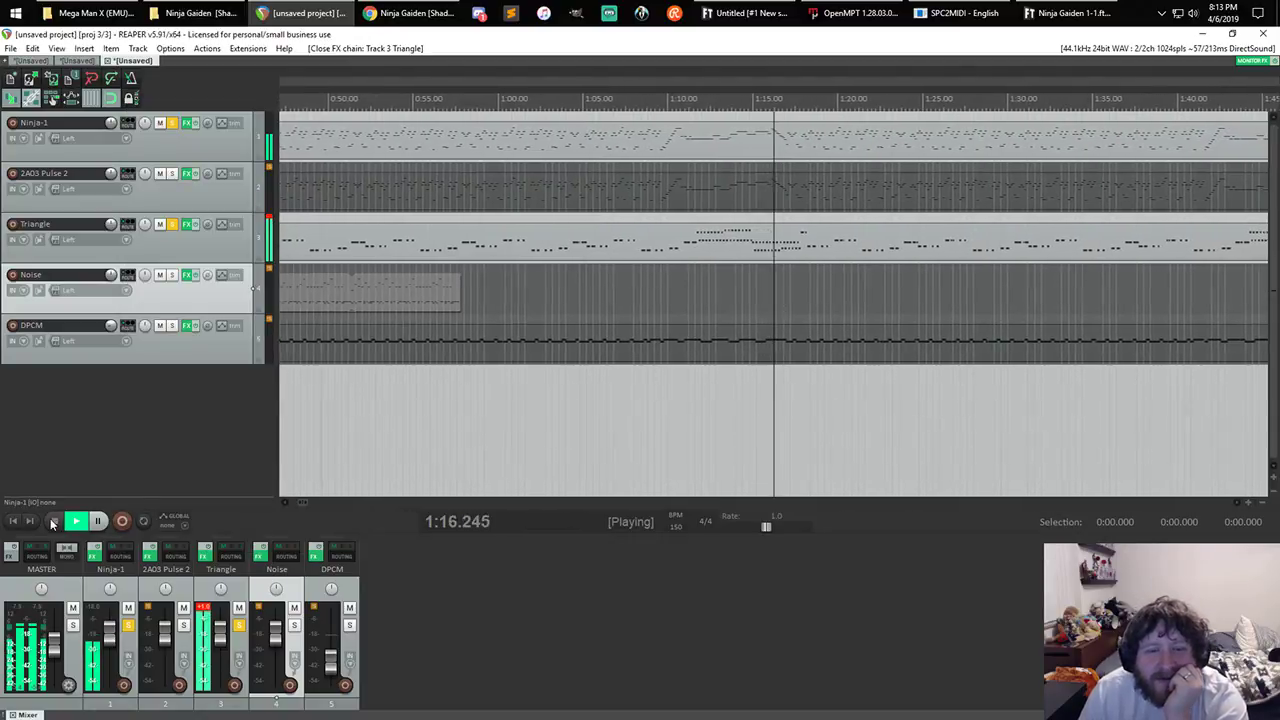
click(54, 520)
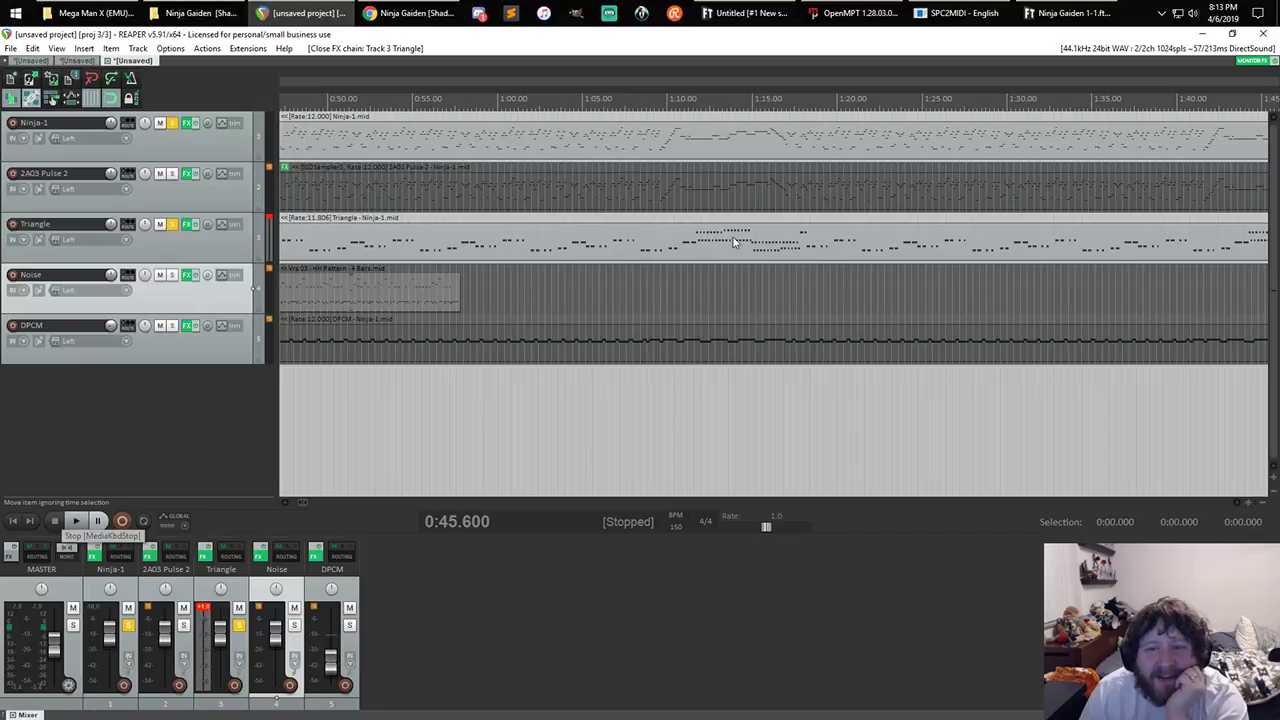
- Examine the Triangle item's note timing at the project start and look over its notes in the MIDI editor
scroll(695, 235, down, 5)
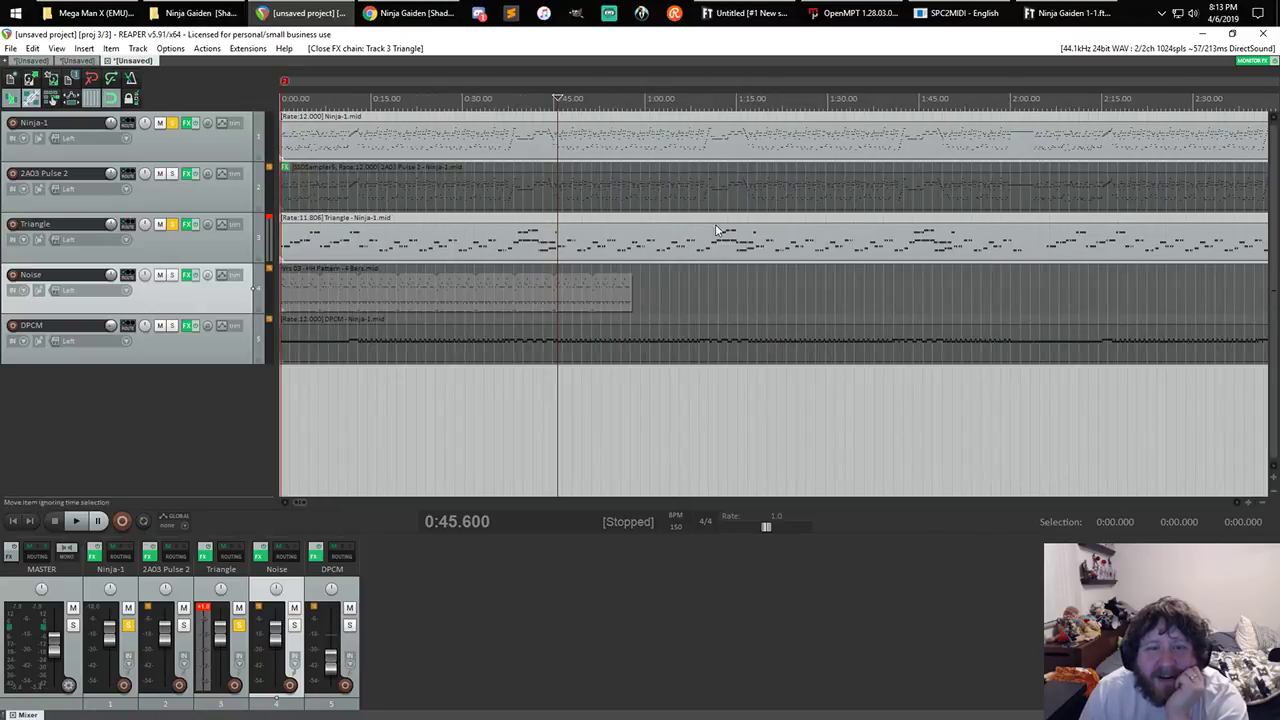
key(Home)
scroll(380, 254, up, 15)
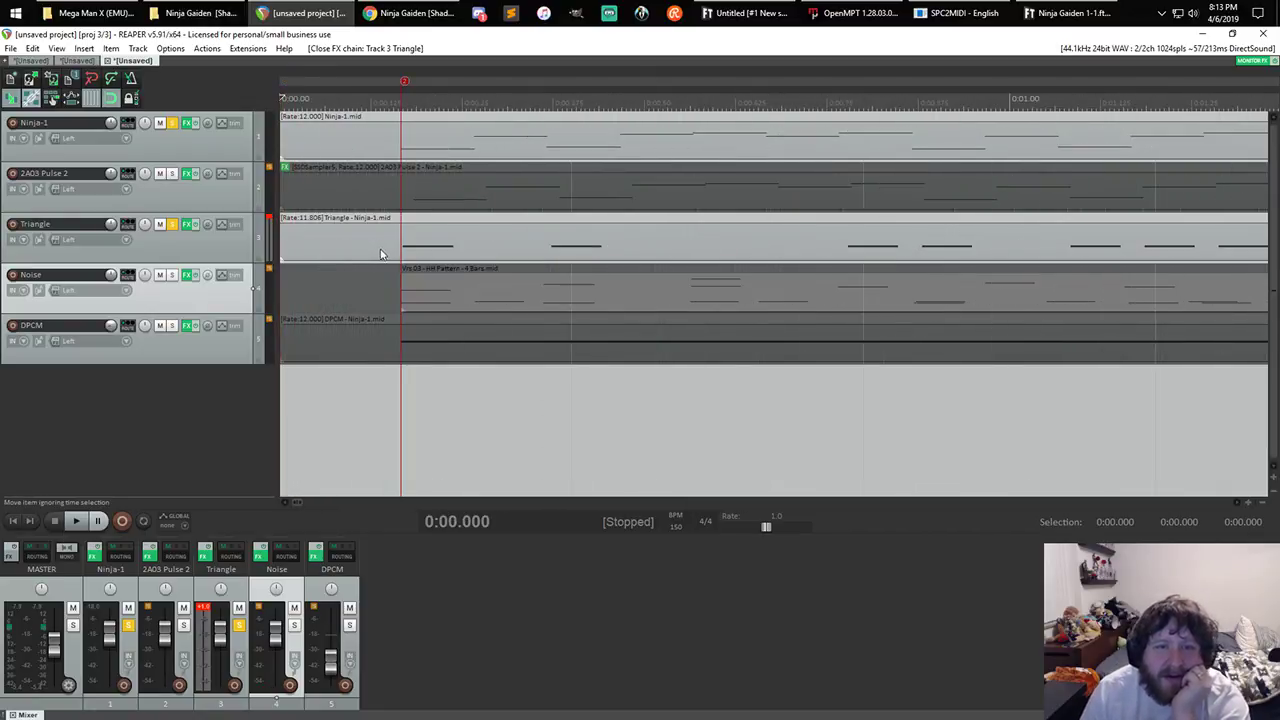
scroll(392, 257, up, 5)
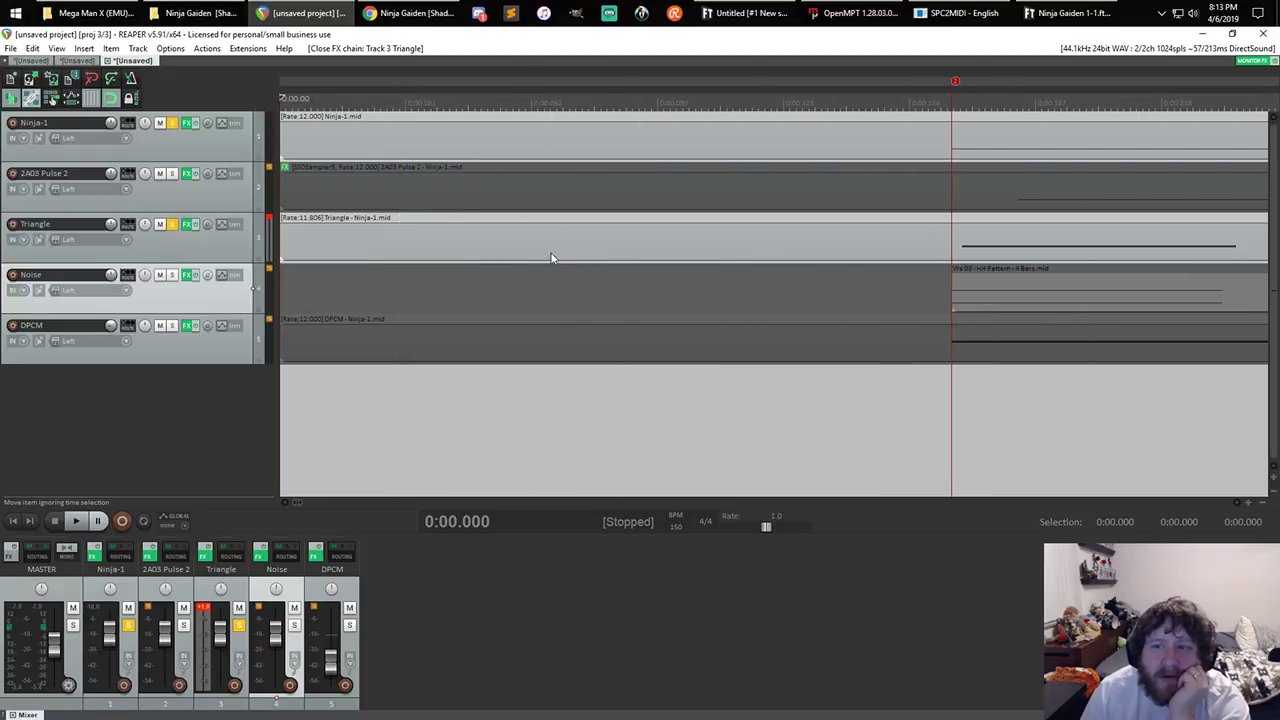
scroll(805, 233, down, 2)
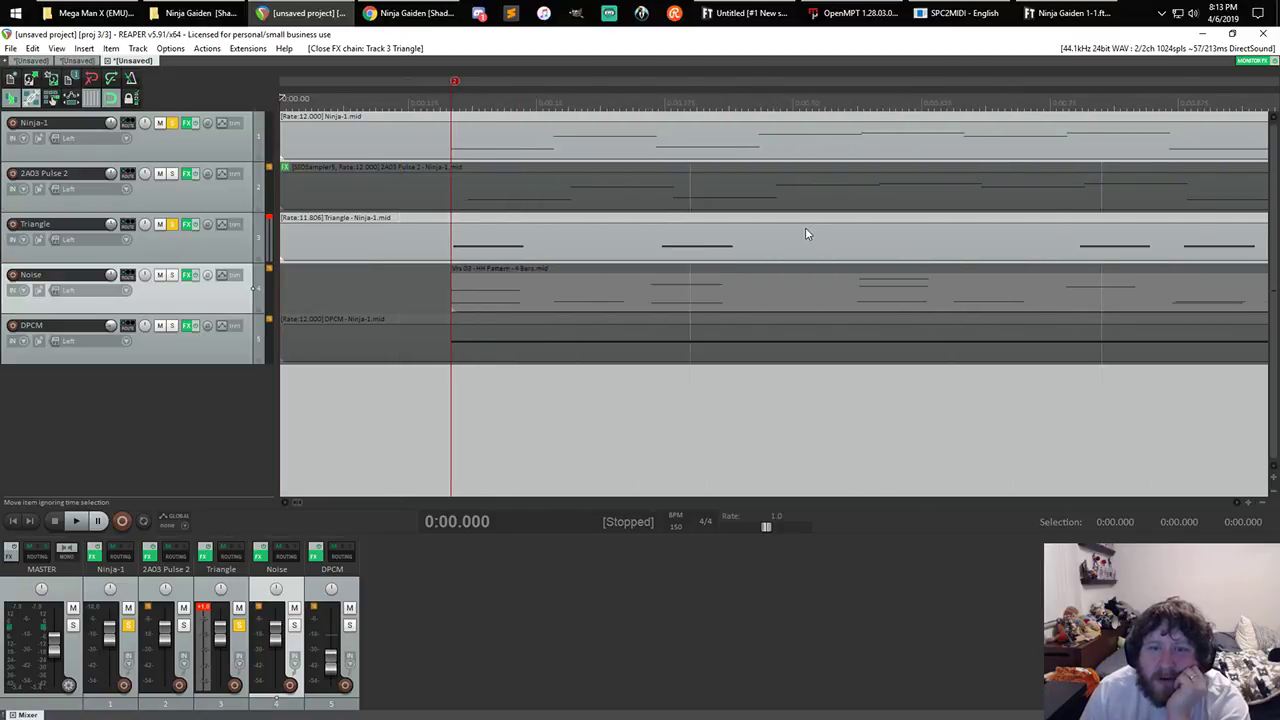
click(684, 243)
double_click(684, 243)
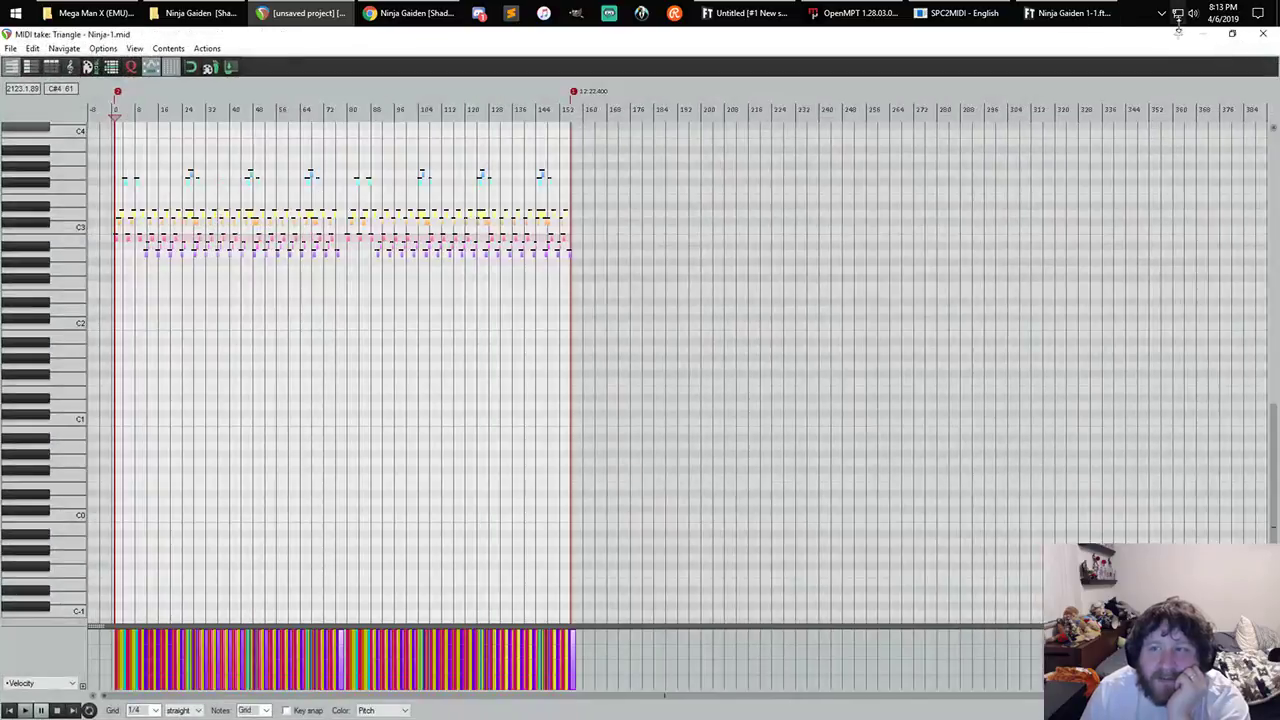
click(1262, 34)
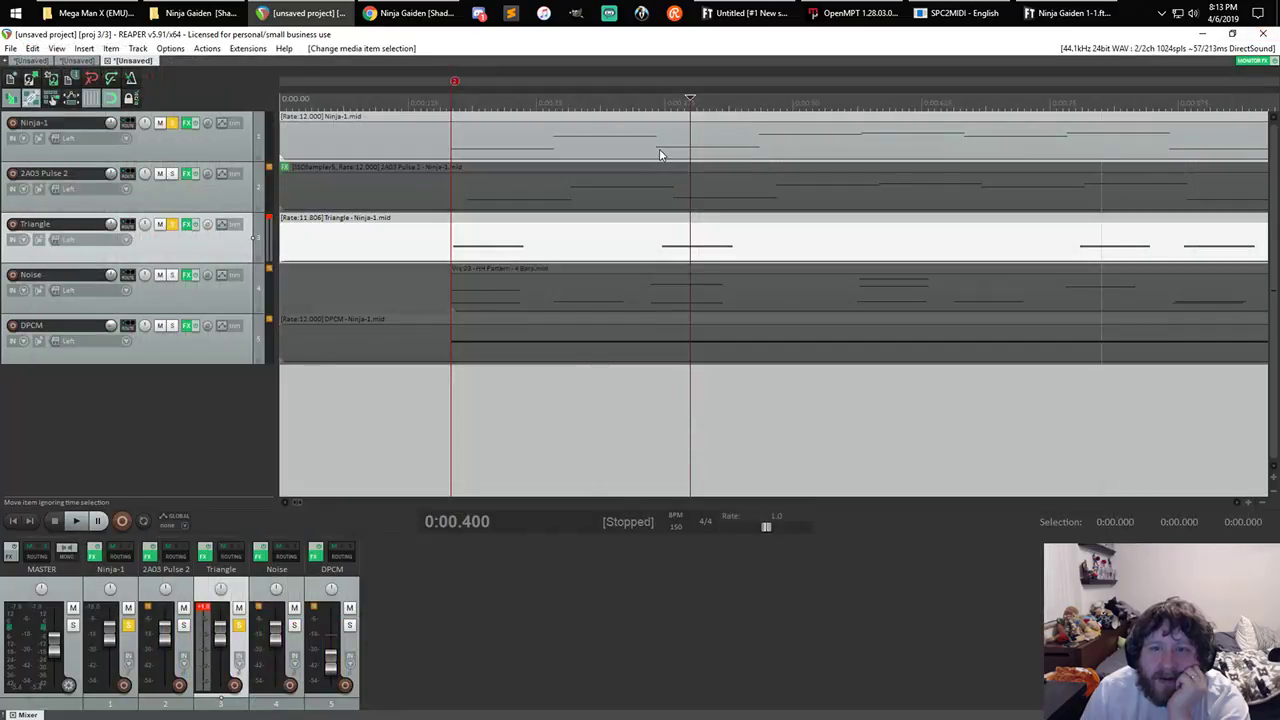
- Solo only the Ninja-1 and 2A03 Pulse 2 tracks and play them from near the project start to compare their notes
click(660, 155)
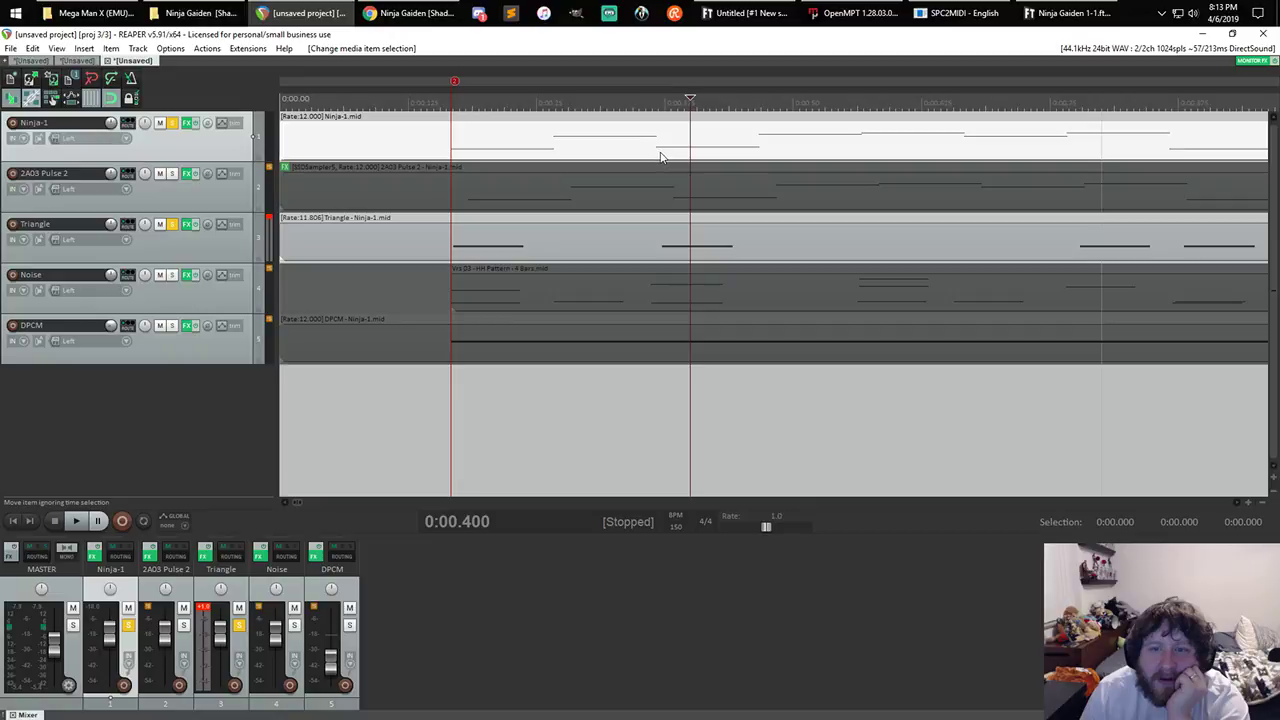
click(480, 178)
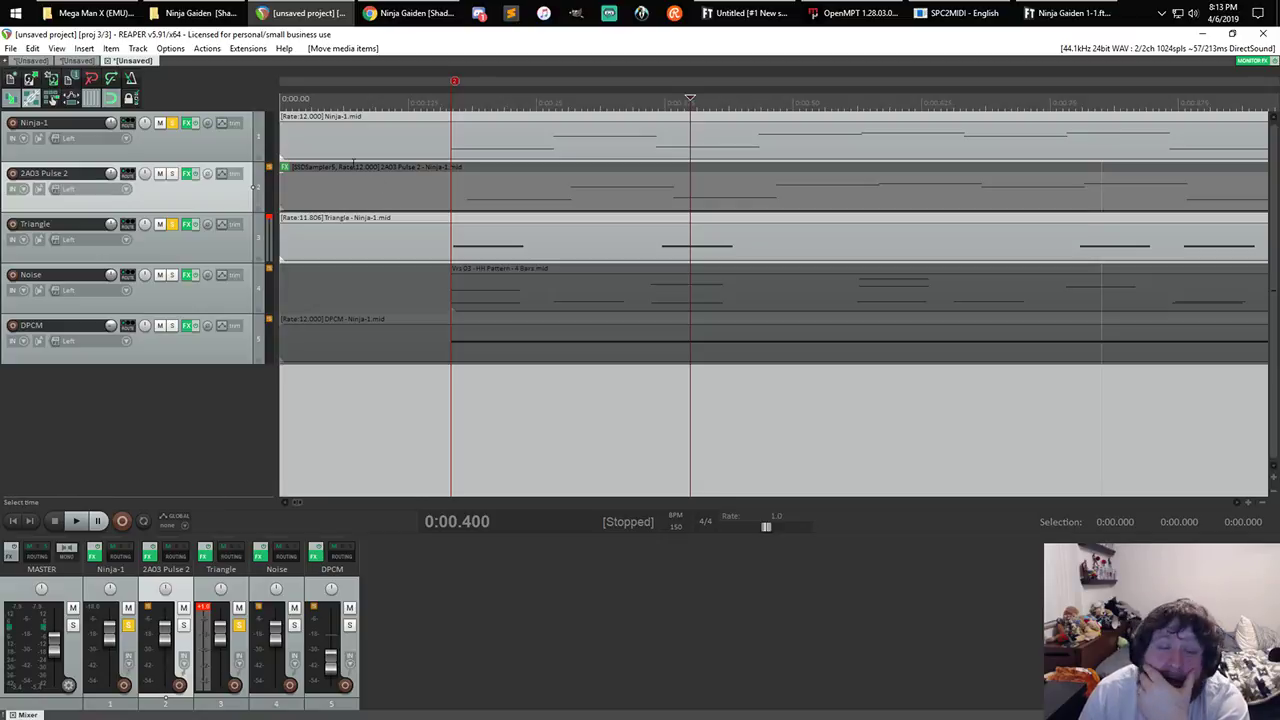
click(174, 123)
click(170, 225)
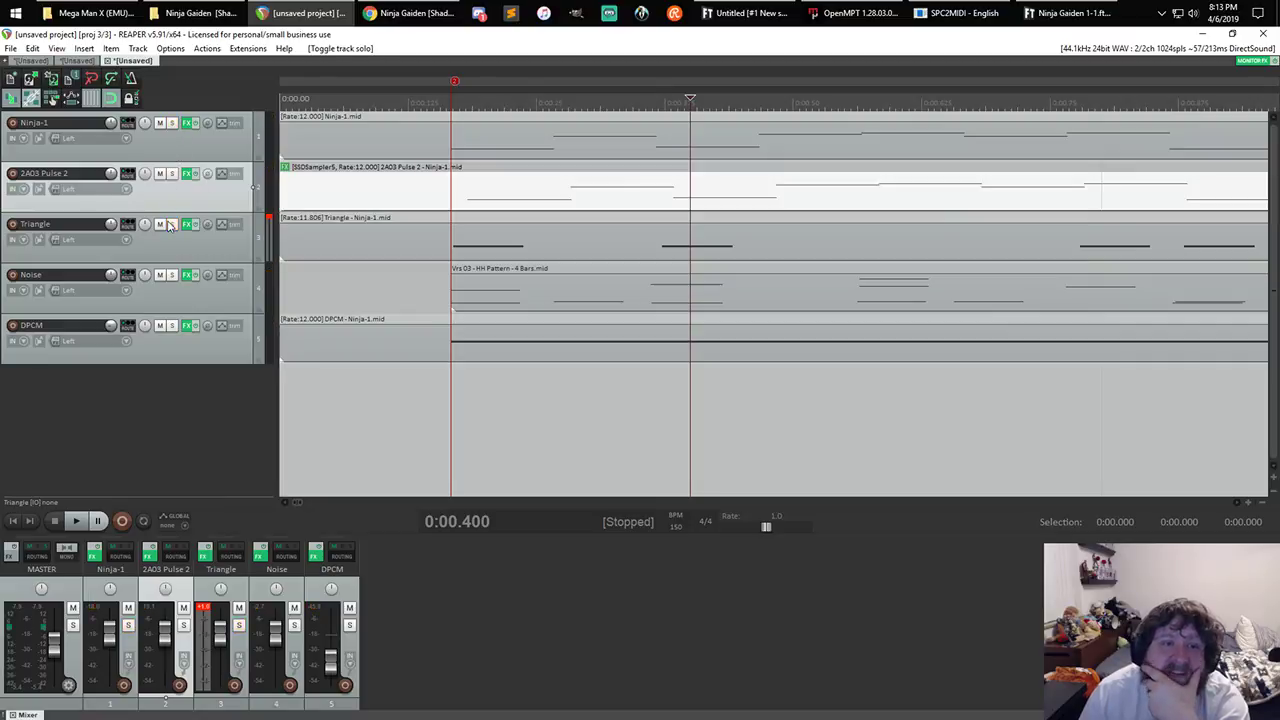
click(172, 174)
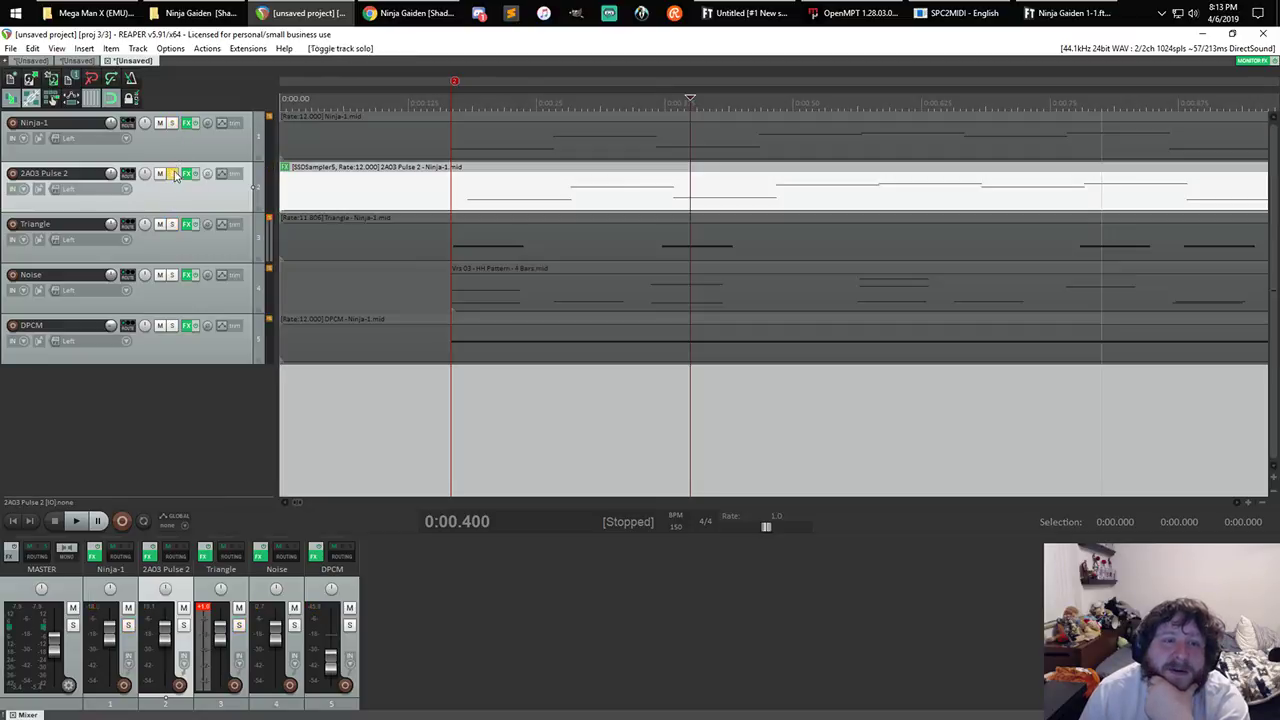
click(173, 123)
key(space)
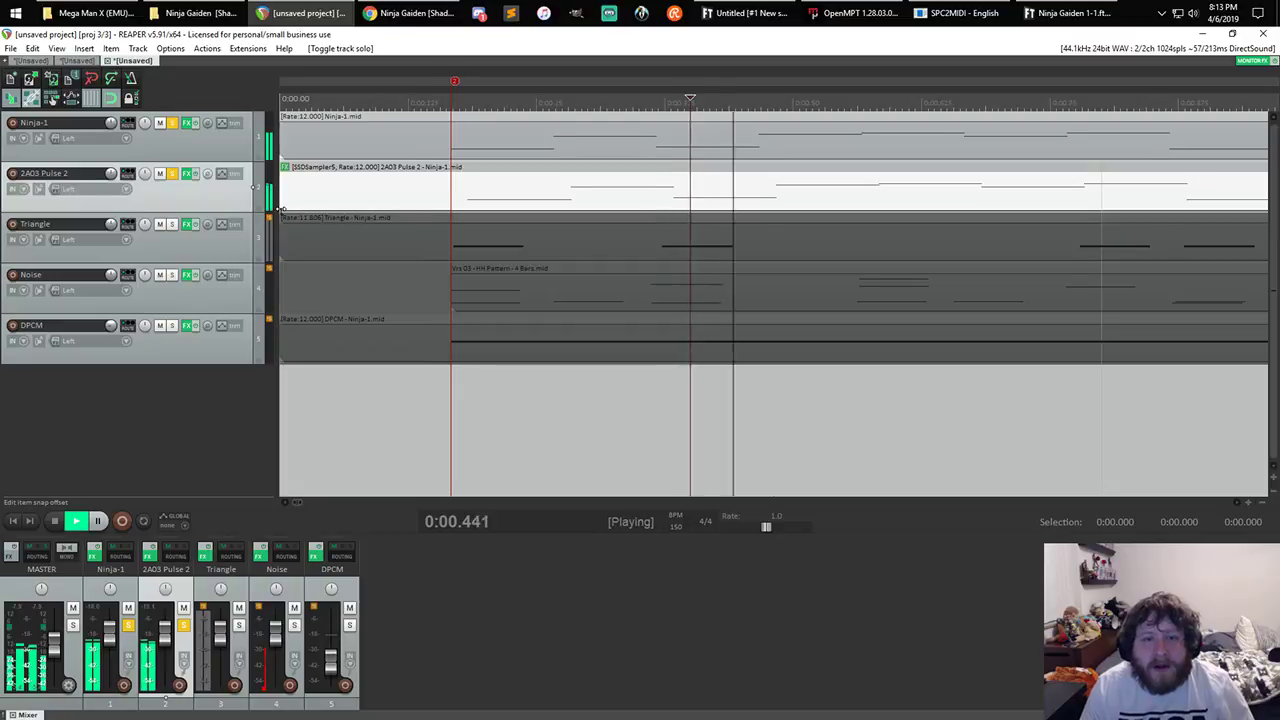
scroll(684, 197, down, 4)
scroll(684, 197, down, 2)
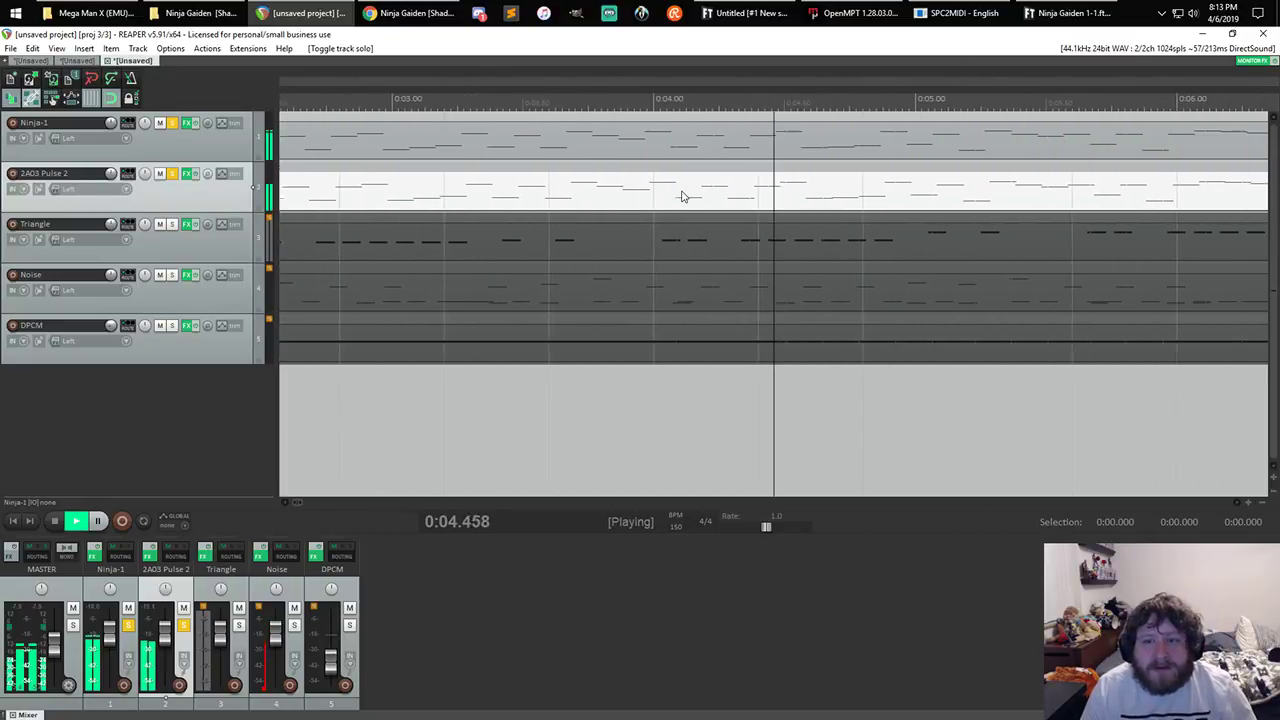
scroll(684, 197, down, 6)
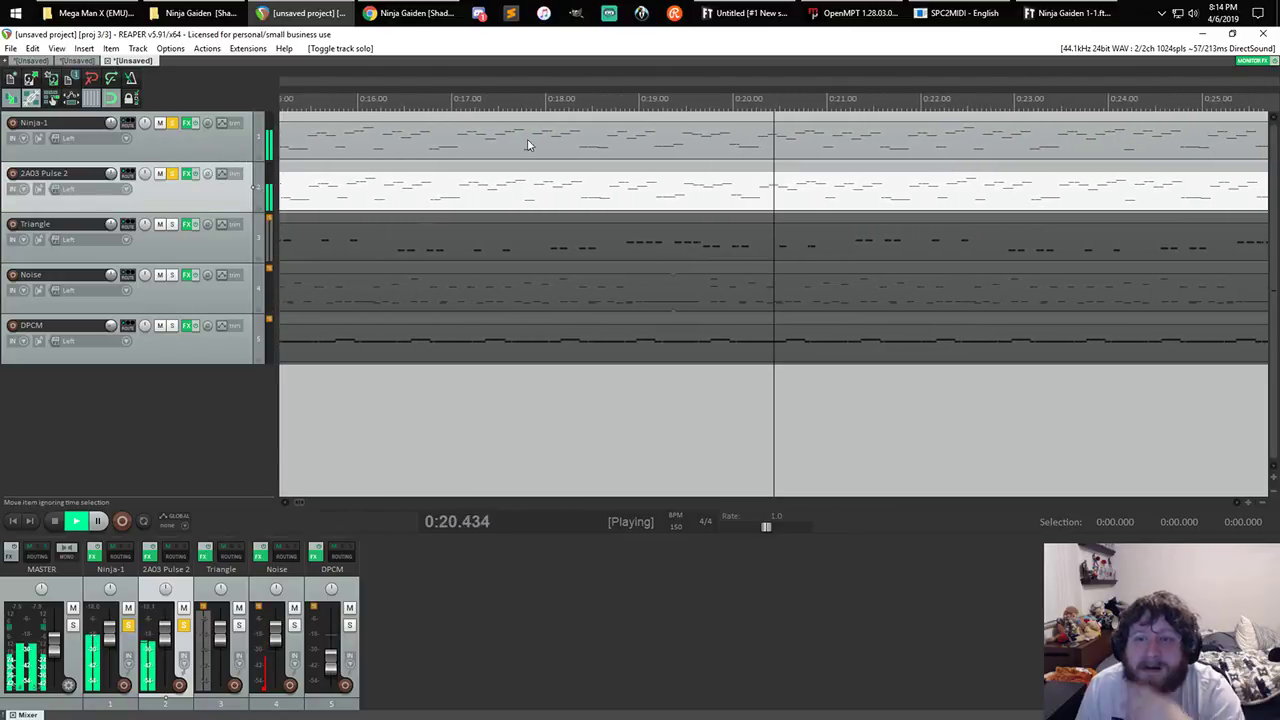
scroll(780, 160, up, 5)
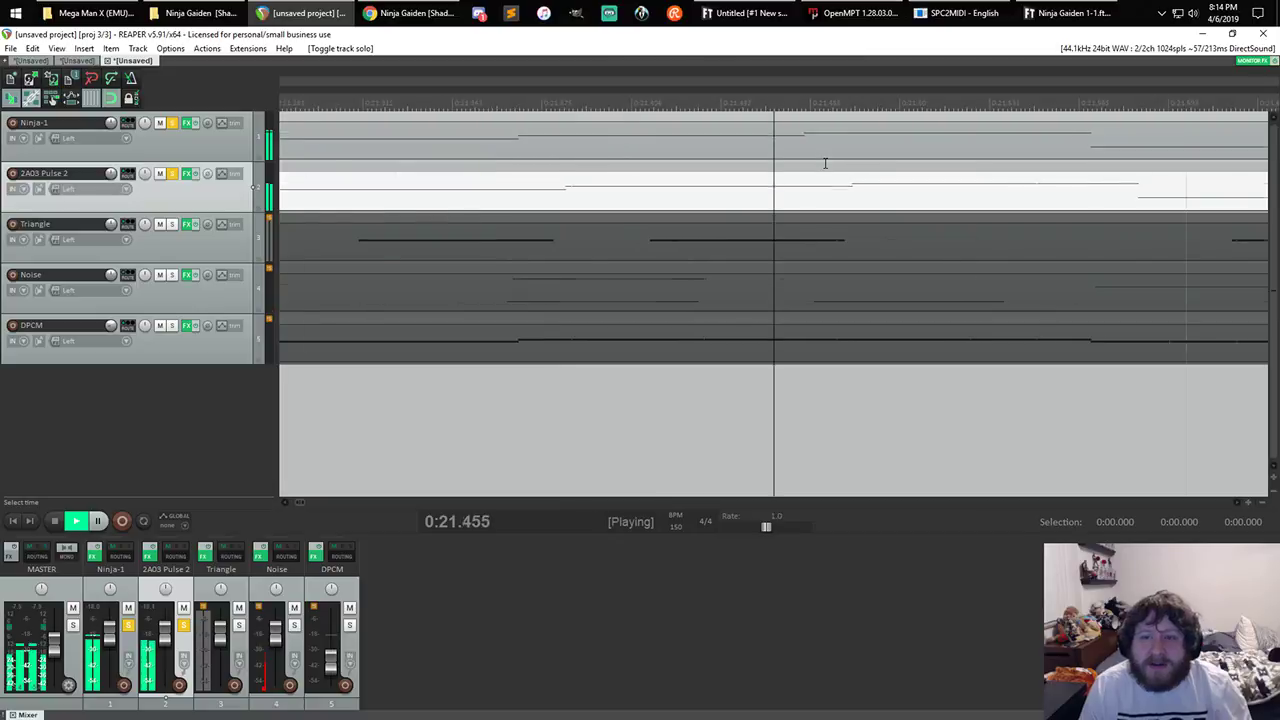
- Stop playback and look over the note patterns of both pulse items from the project start through the whole arrangement
key(space)
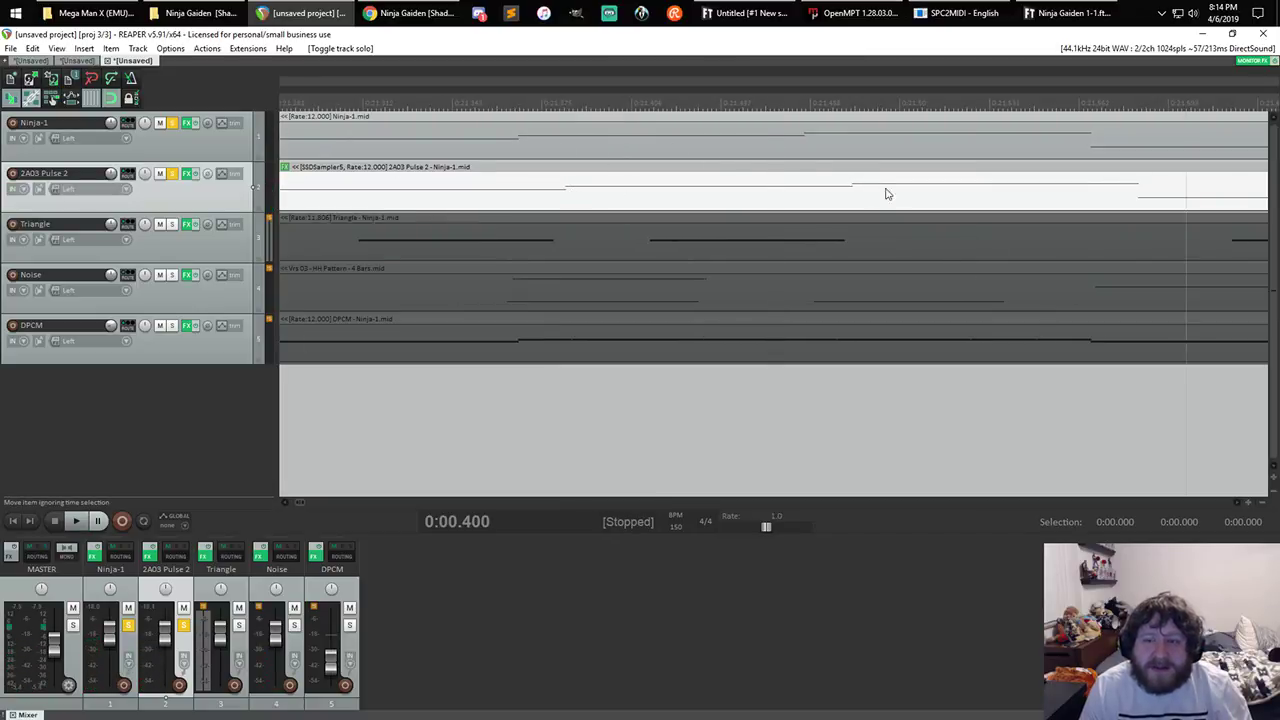
scroll(1035, 132, up, 2)
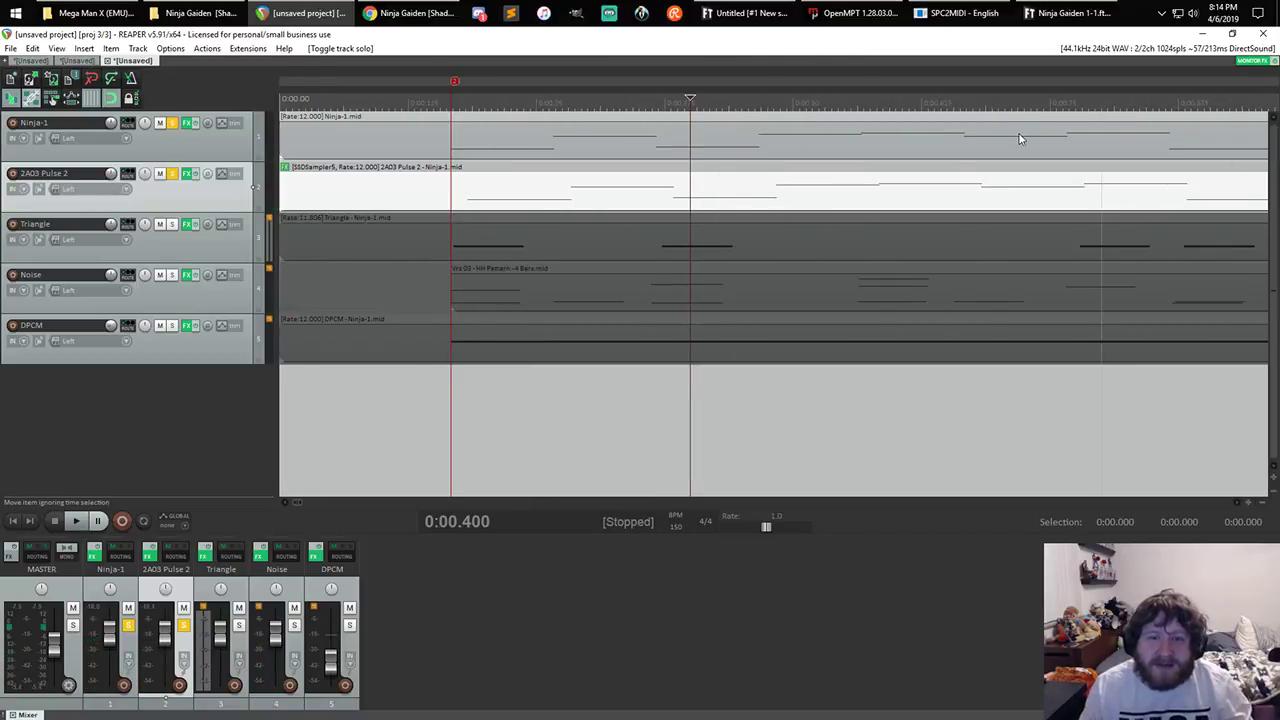
scroll(1008, 147, down, 10)
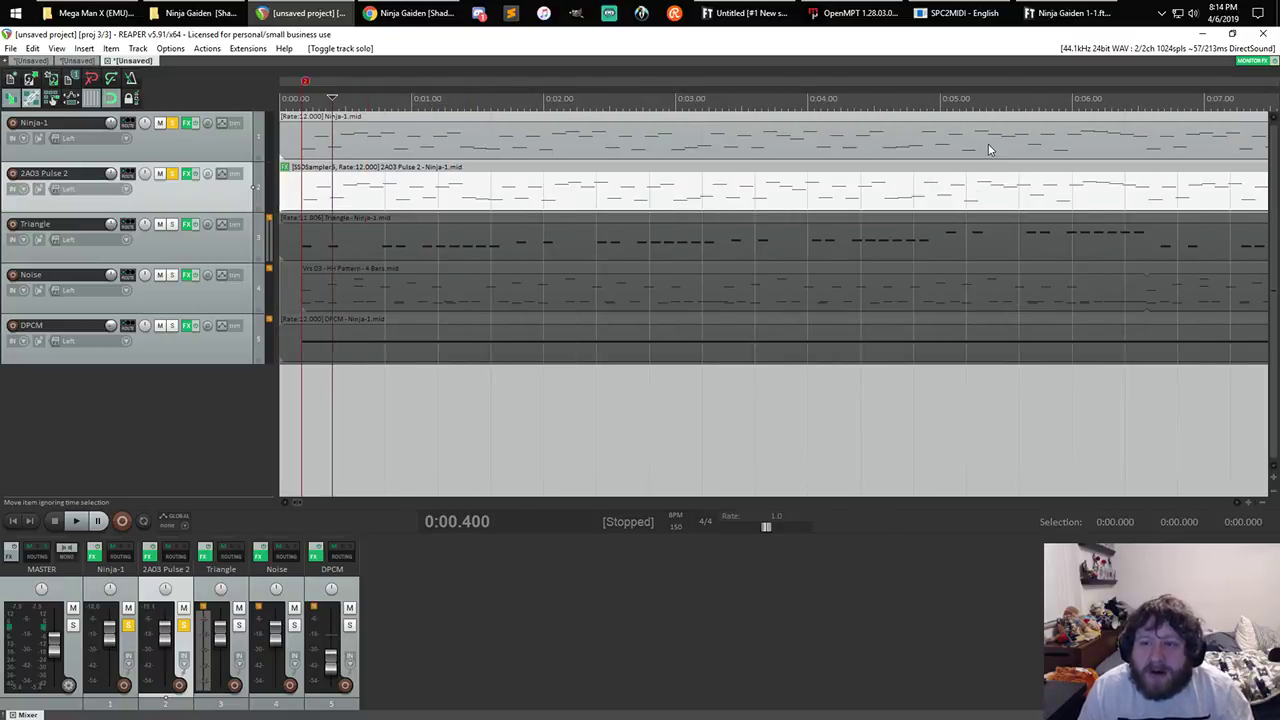
scroll(911, 139, down, 3)
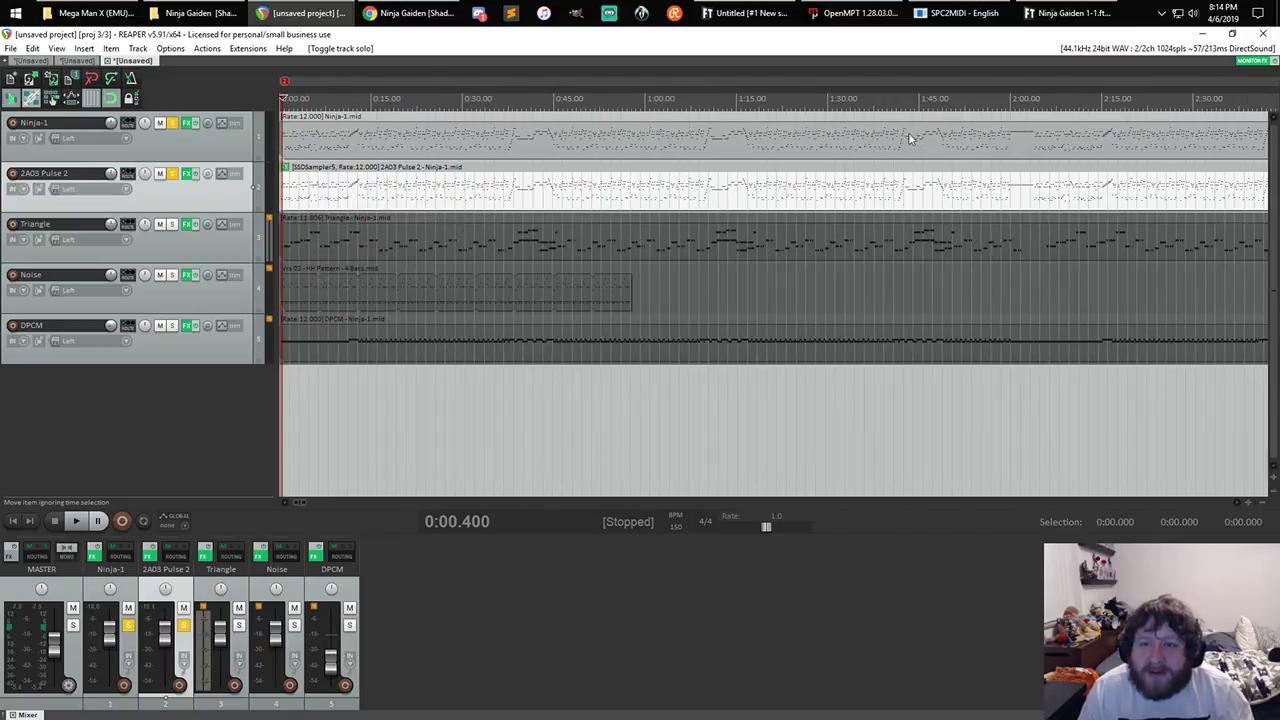
scroll(808, 133, down, 2)
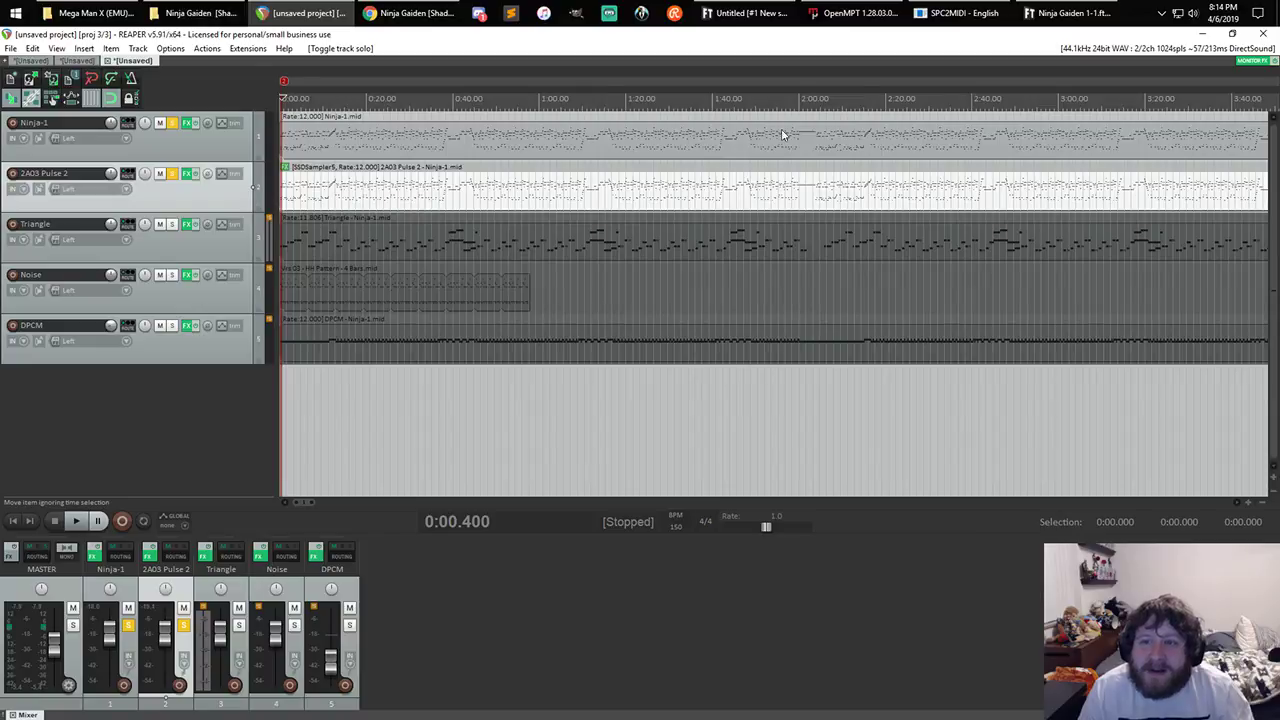
scroll(783, 134, up, 10)
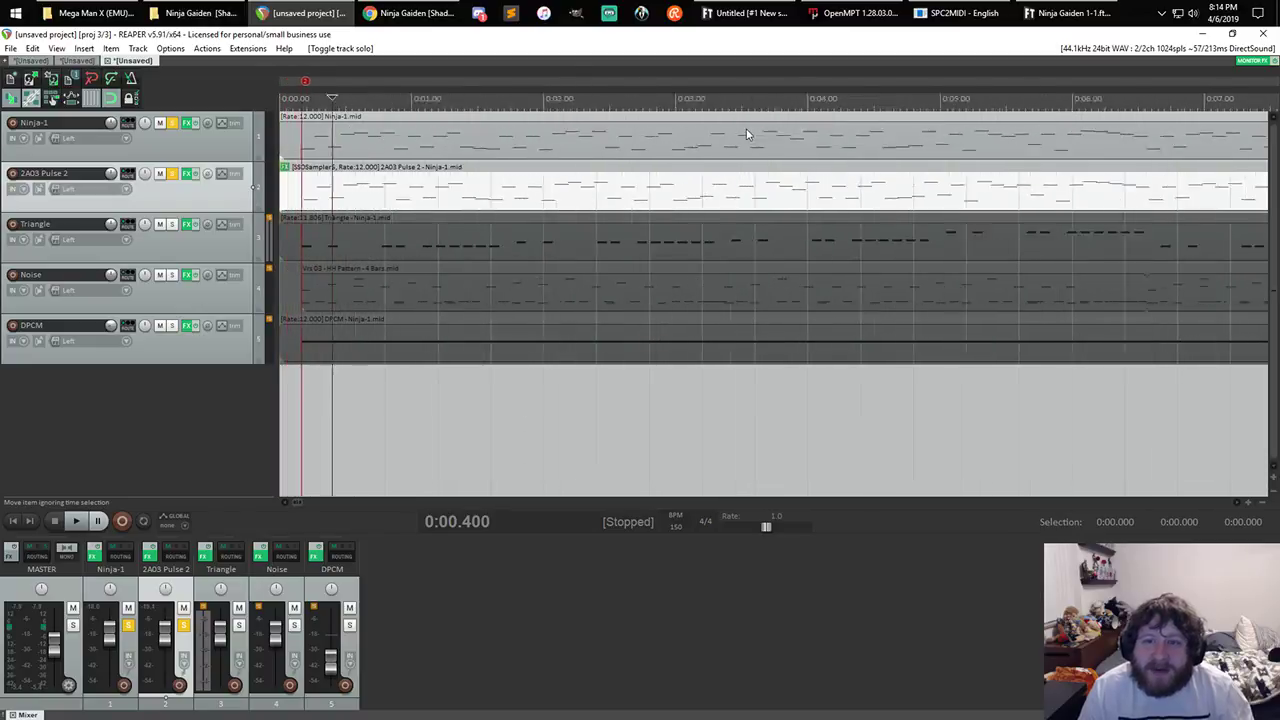
- Unsolo both pulse tracks, mute 2A03 Pulse 2 and play the arrangement
click(170, 175)
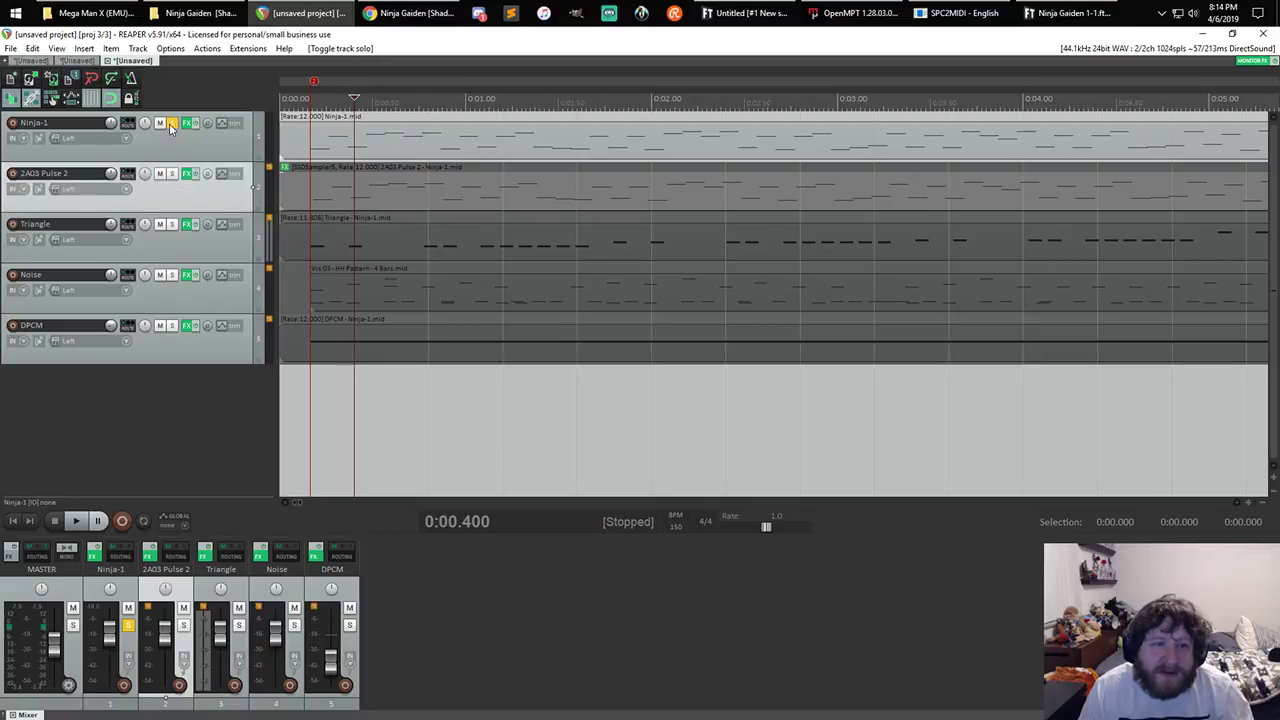
click(170, 124)
click(160, 174)
key(space)
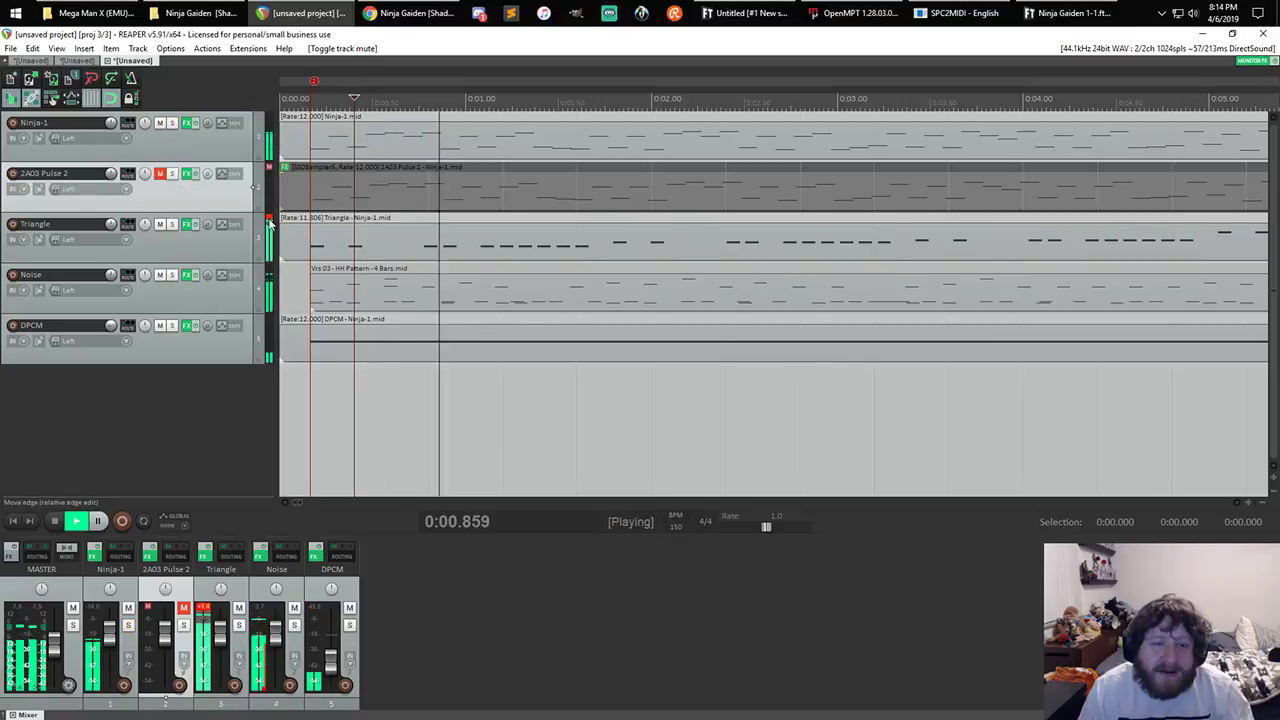
- Enable the NES VST alongside Ample Bass P Lite II in the Triangle track's FX chain and close its window
click(187, 224)
click(138, 137)
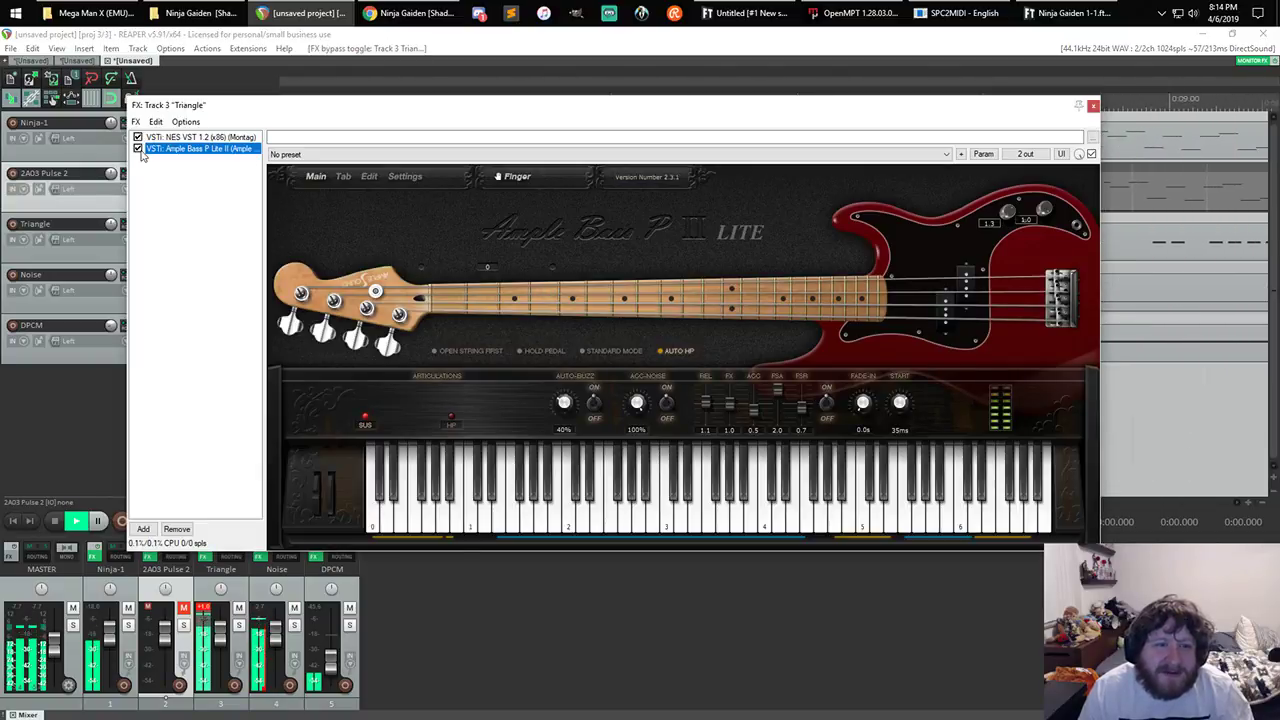
click(1093, 106)
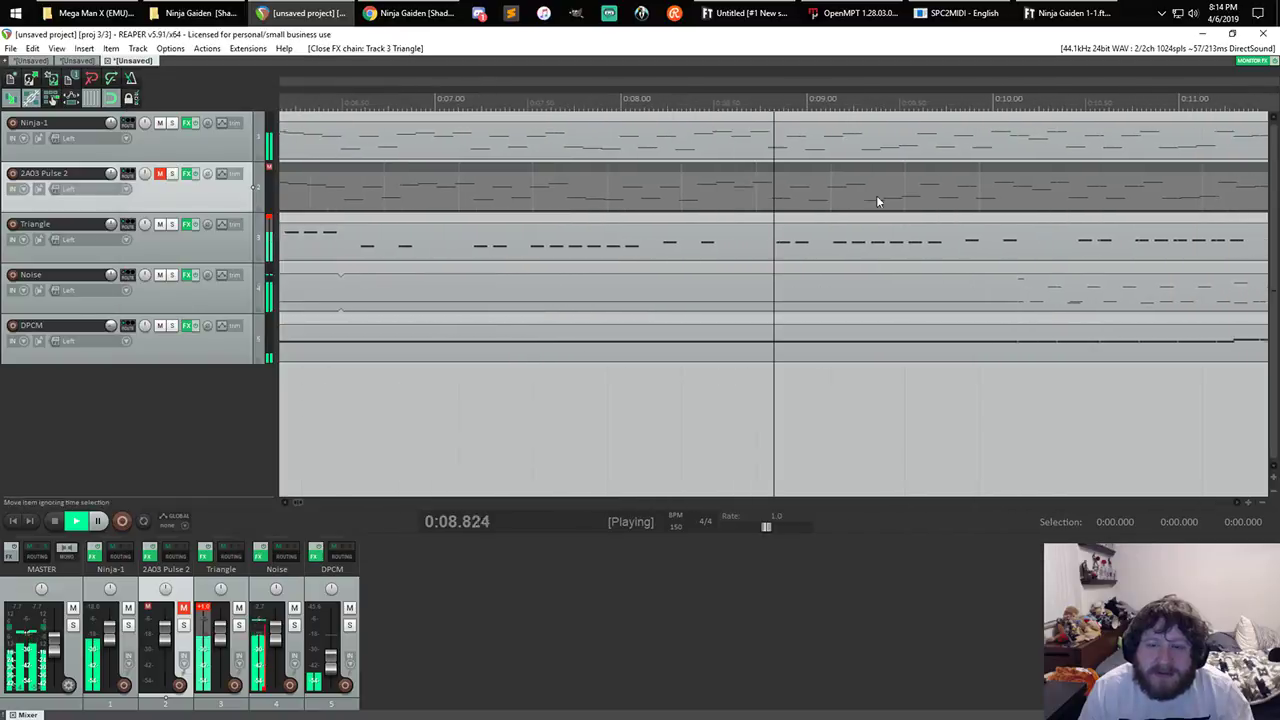
- Mute the Ninja-1 track and stop playback
click(160, 123)
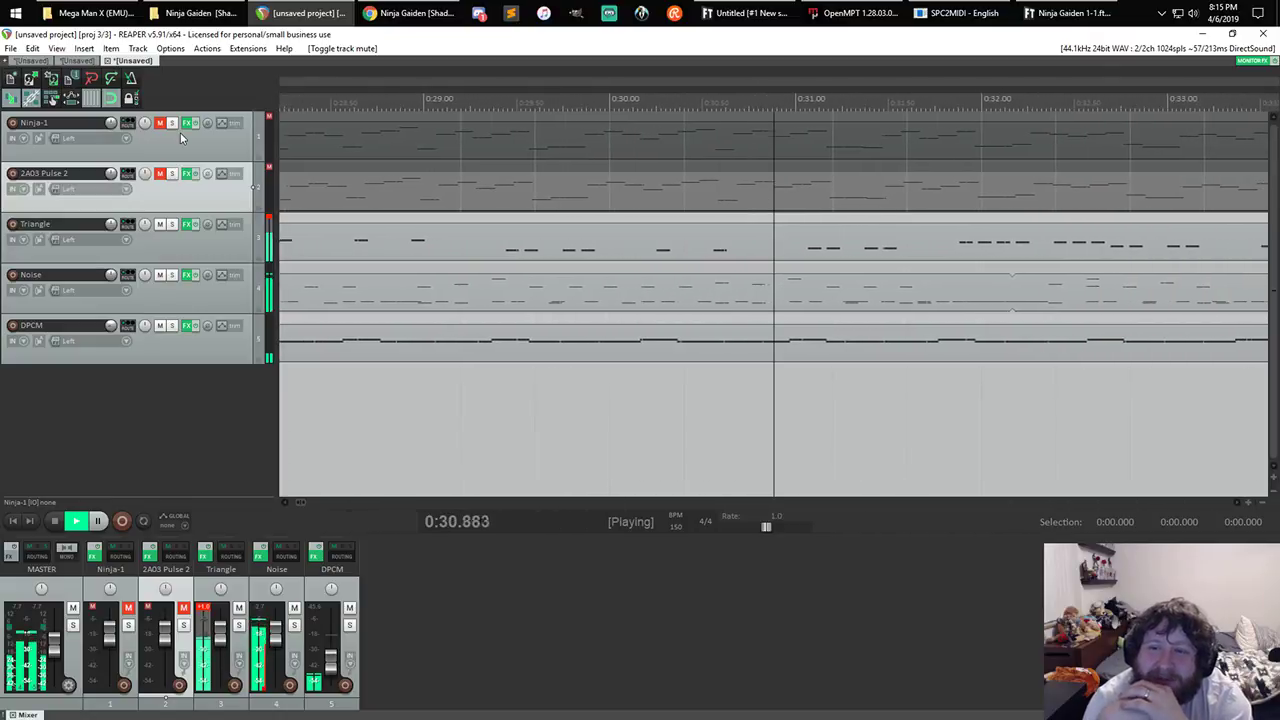
click(52, 519)
- Switch to the Ninja Gaiden 1-1.ftm module in FamiTracker and play the original song
click(1075, 13)
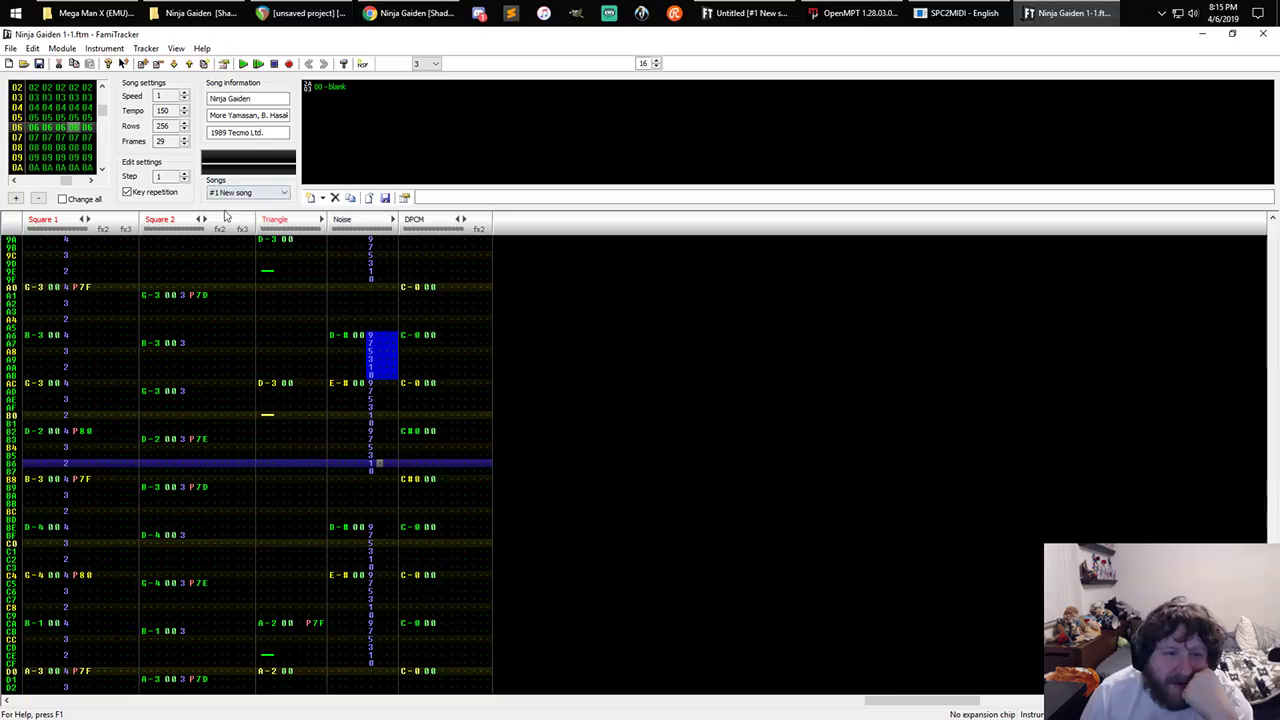
click(245, 67)
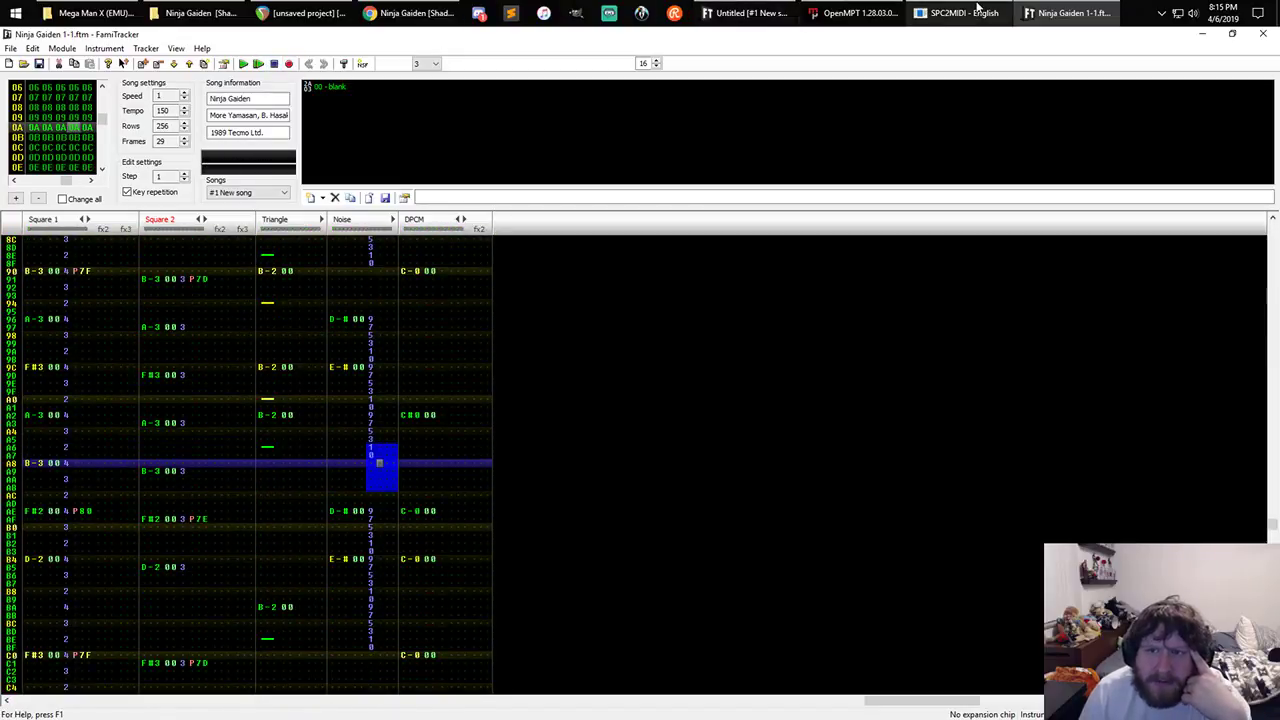
- Close the unneeded SPC2MIDI, OpenMPT and untitled FamiTracker windows
click(978, 12)
click(686, 335)
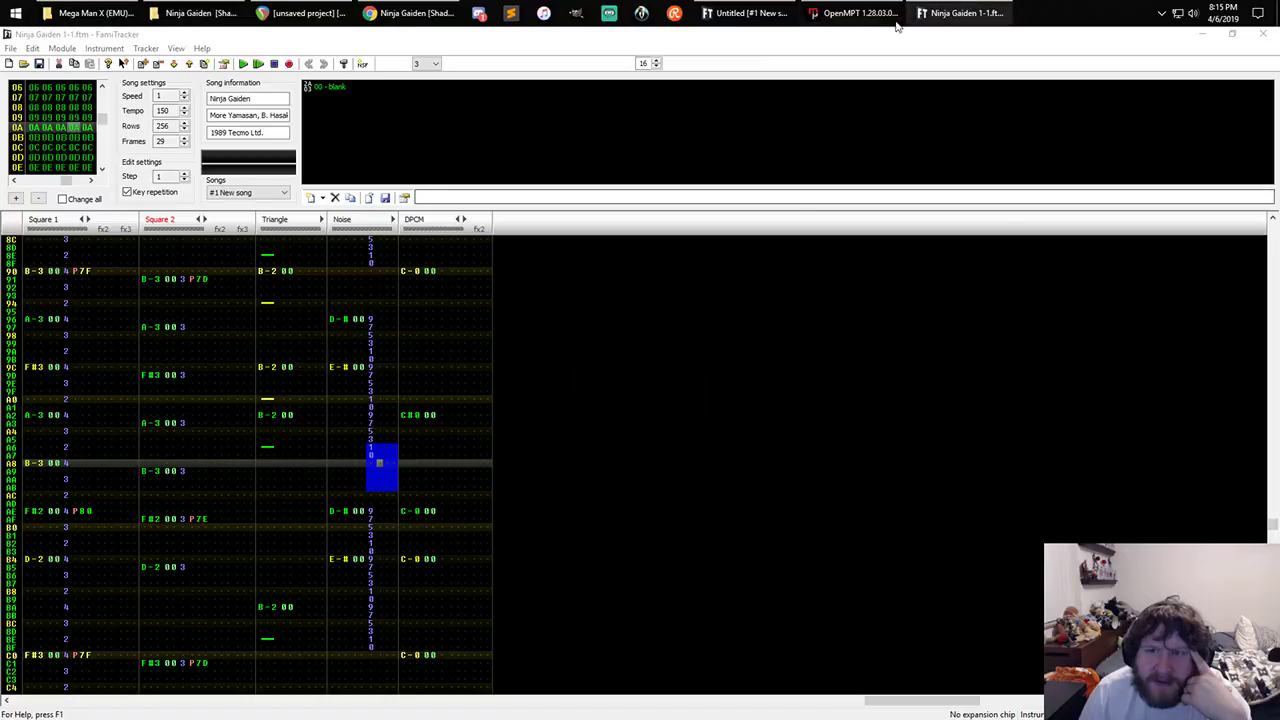
click(857, 12)
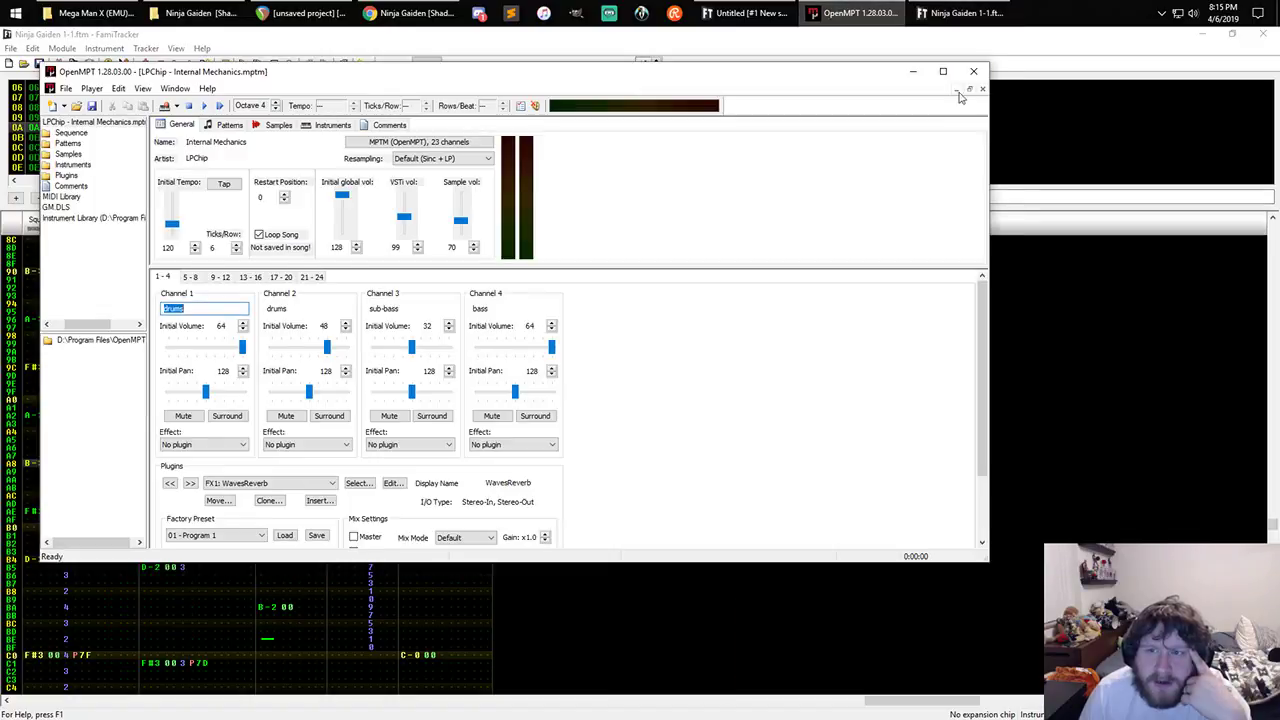
click(973, 71)
click(752, 13)
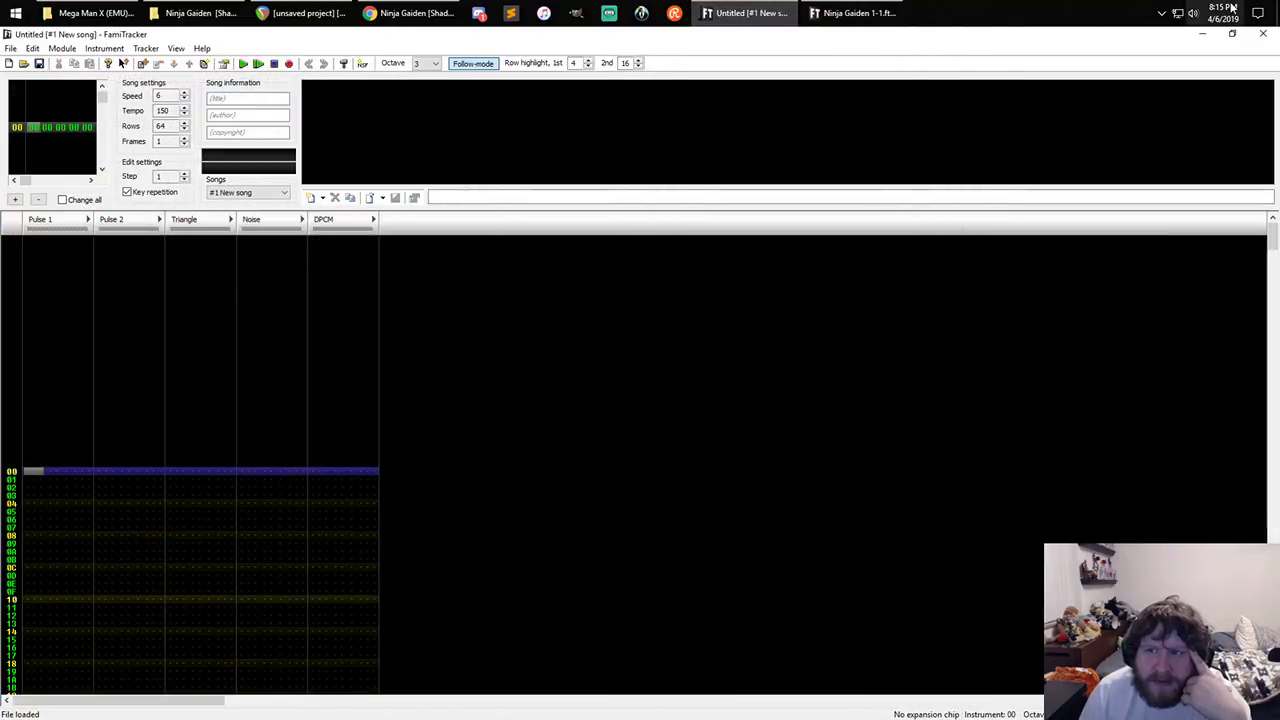
click(1265, 35)
- Return to the REAPER project, place the edit cursor at 0:39.200 and examine the Triangle and pulse notes around it
click(312, 13)
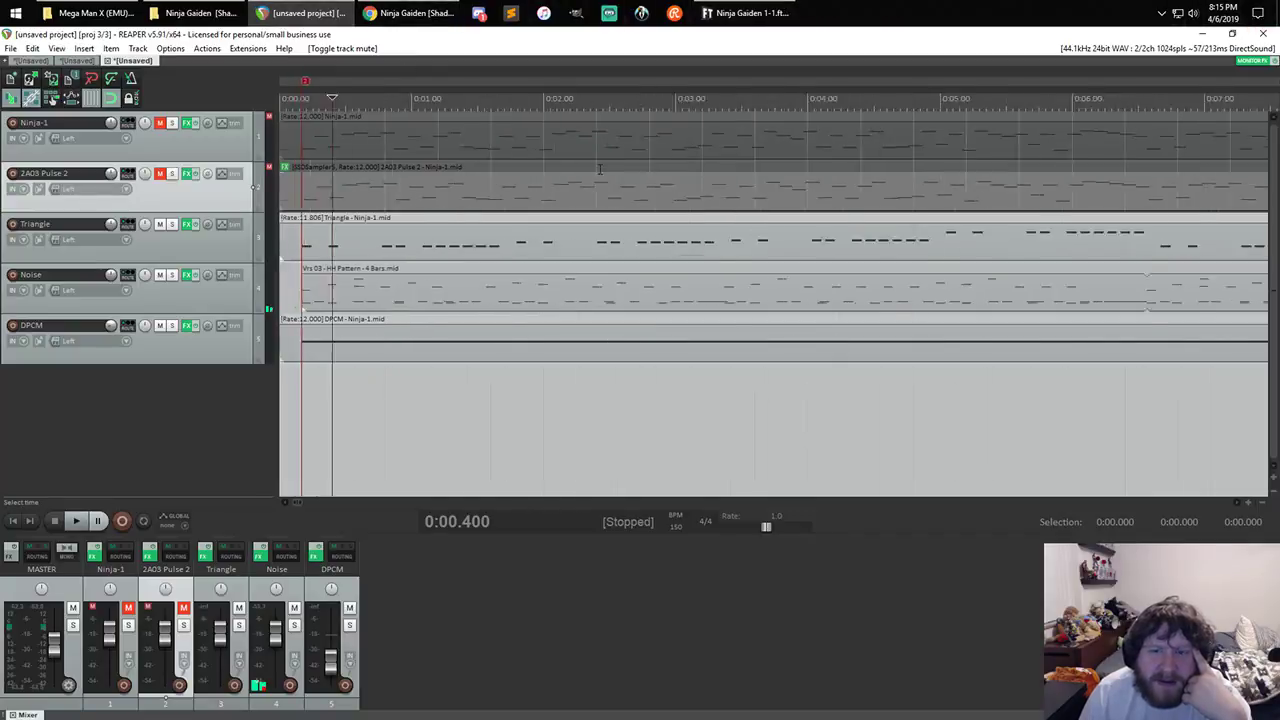
scroll(600, 170, down, 3)
scroll(564, 140, down, 3)
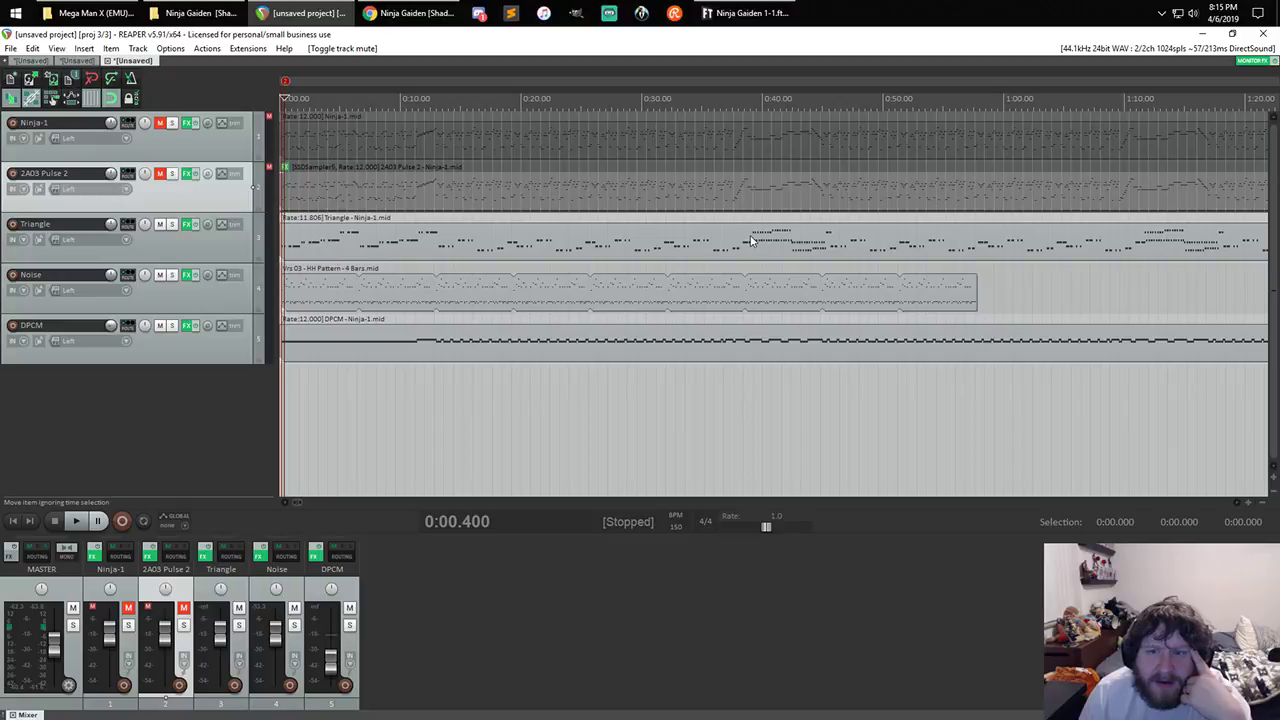
click(750, 130)
scroll(780, 150, up, 12)
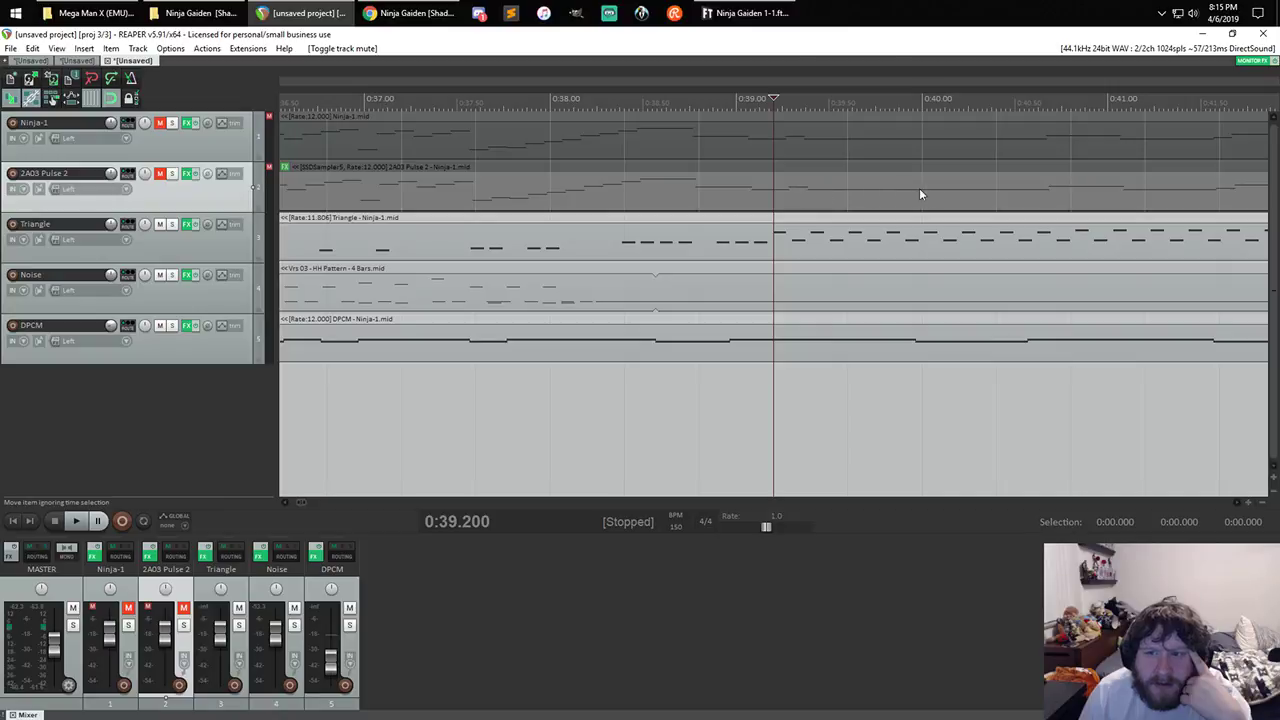
scroll(1136, 193, down, 4)
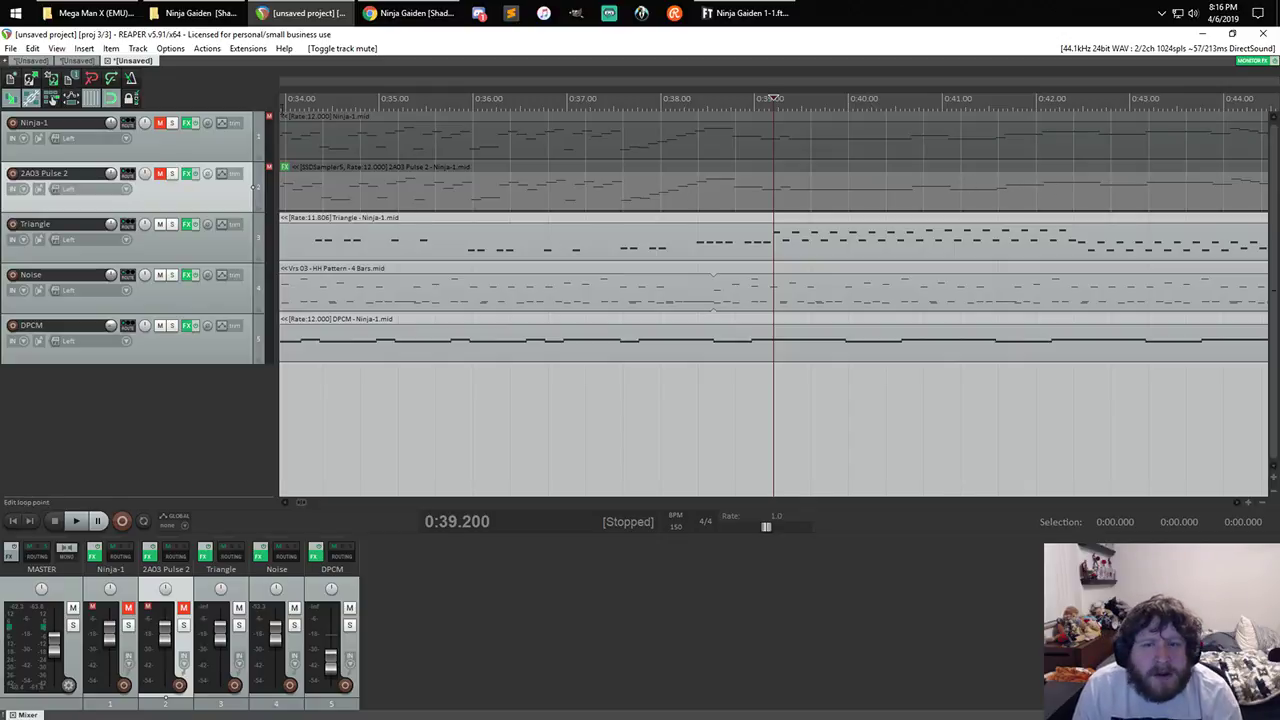
scroll(323, 165, up, 2)
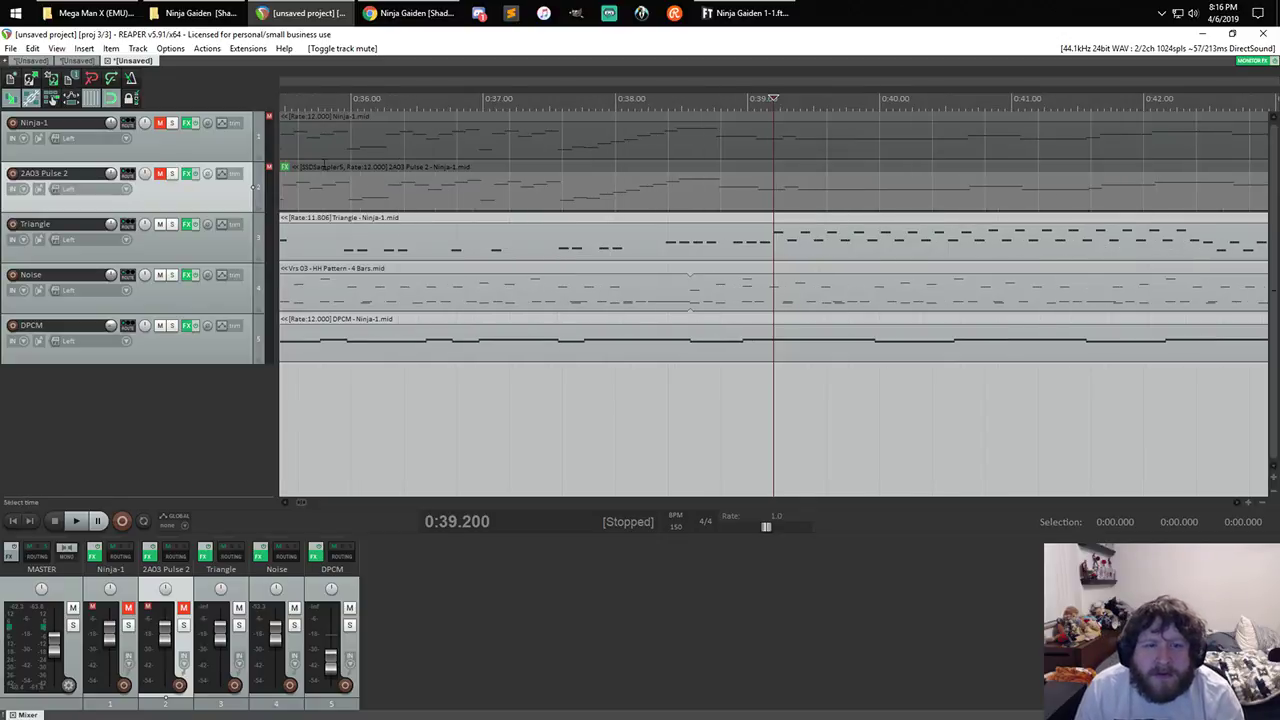
- Unmute the Ninja-1 track and open its item in the MIDI editor, showing the opening notes
click(160, 123)
scroll(759, 121, down, 2)
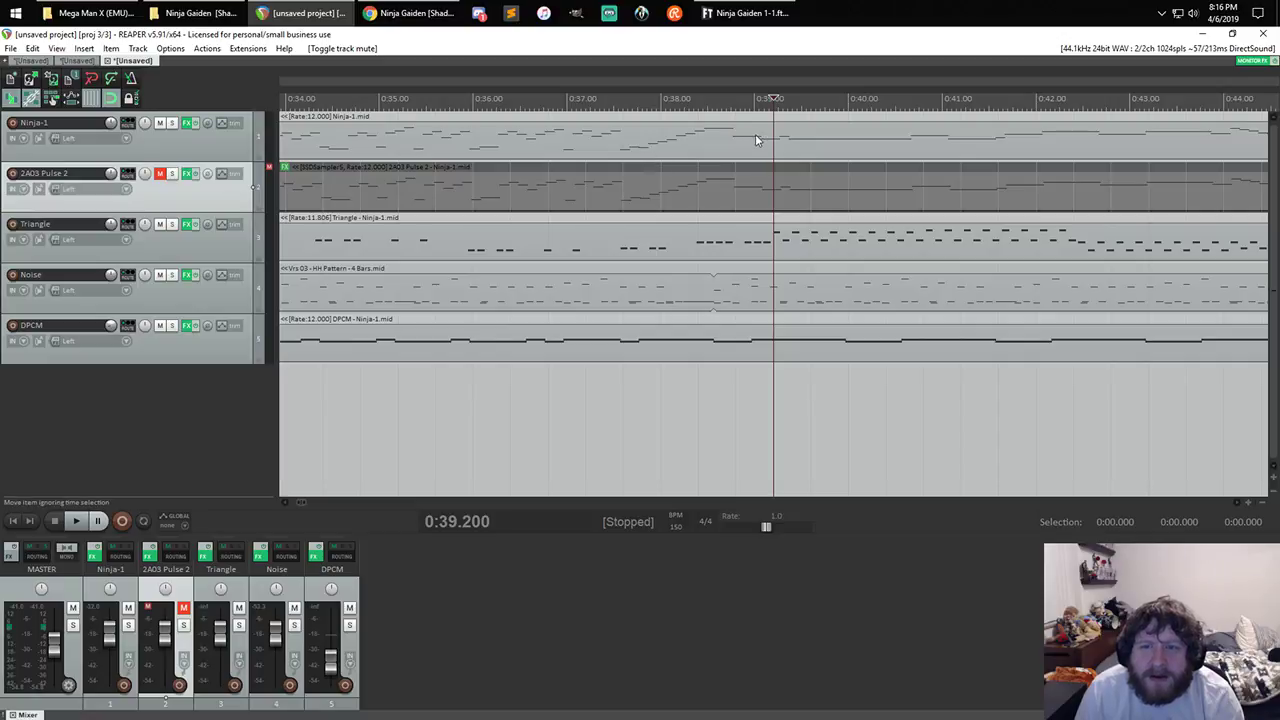
double_click(777, 140)
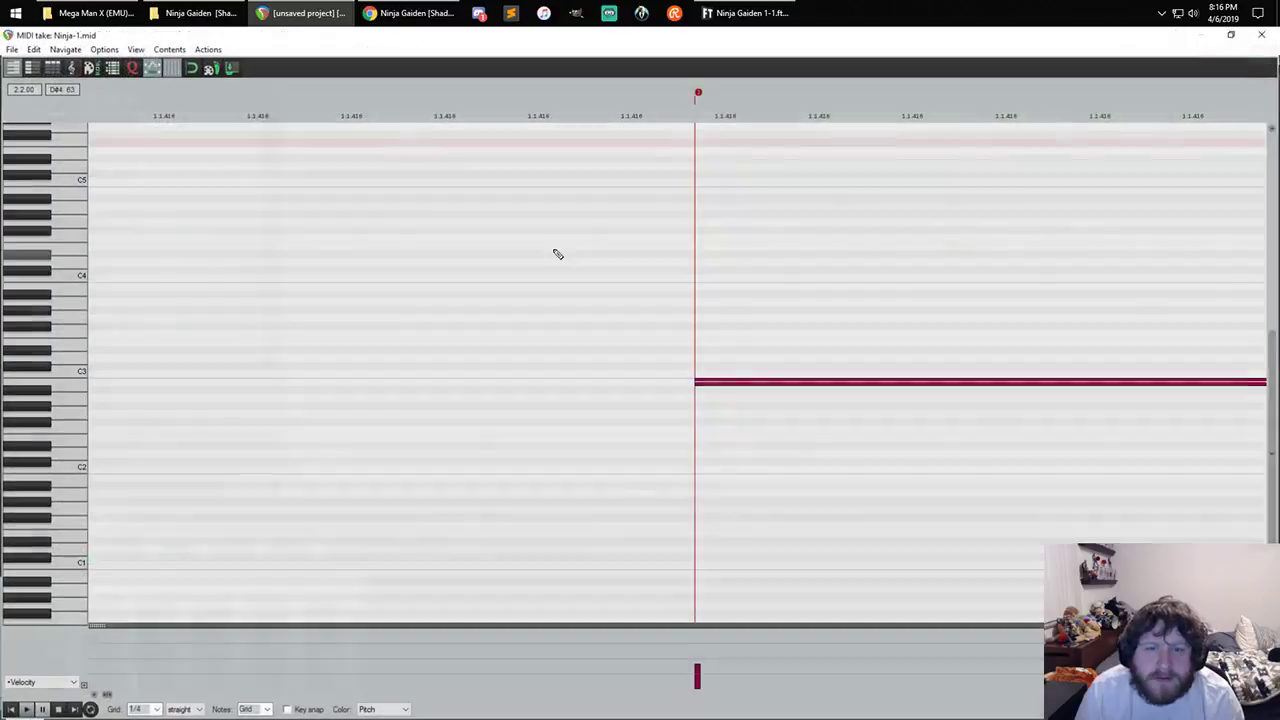
scroll(697, 400, down, 6)
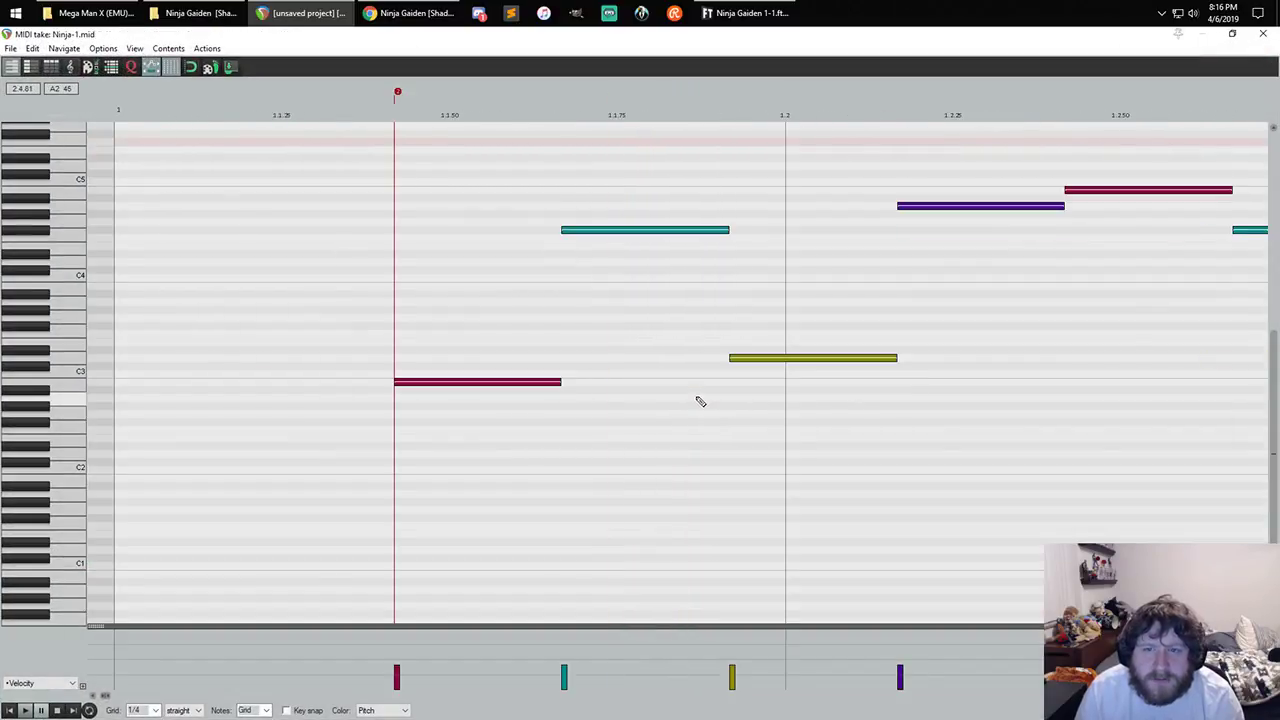
- Audition the opening notes of the Ninja-1 riff one after another, comparing its low notes with its high notes
click(286, 383)
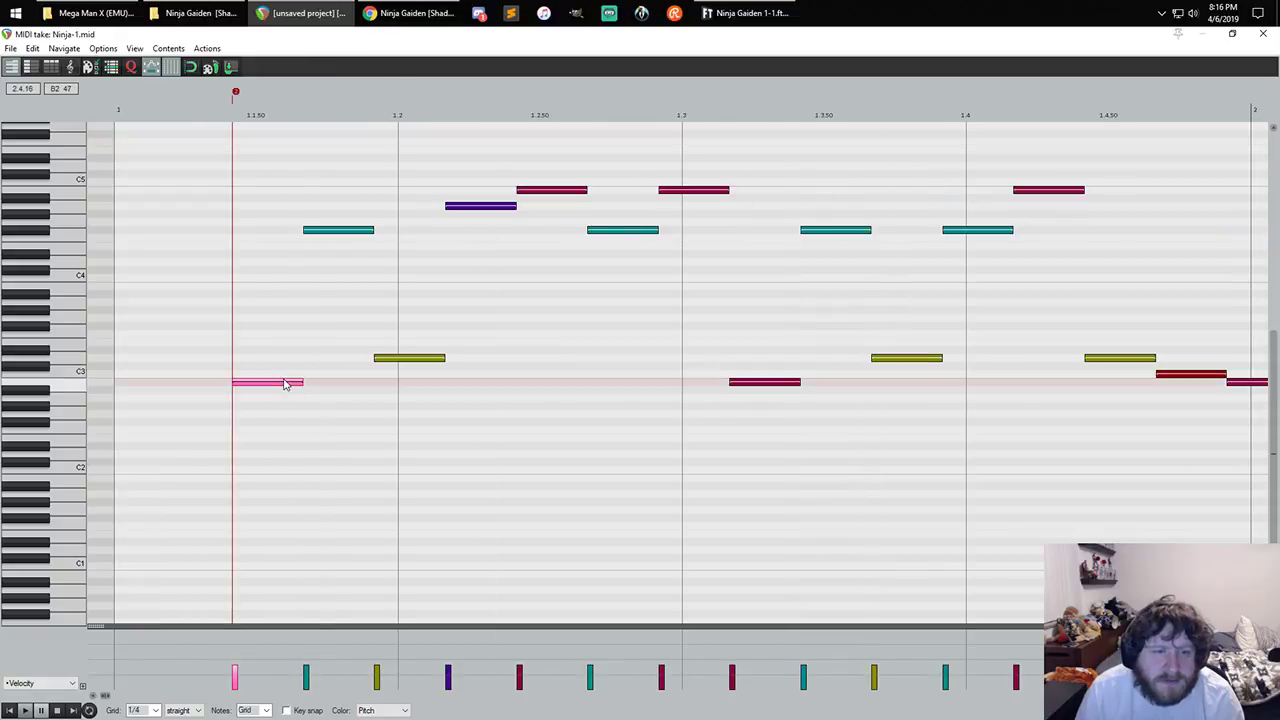
click(78, 229)
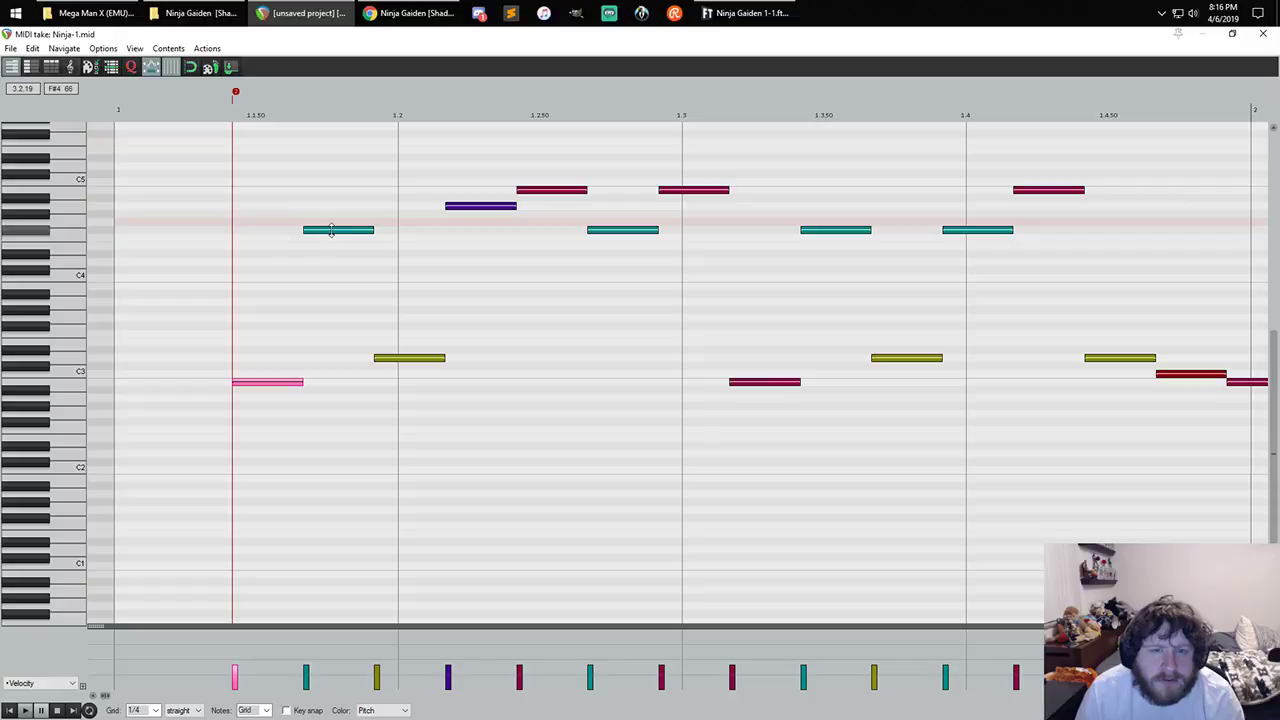
key(Down)
click(424, 360)
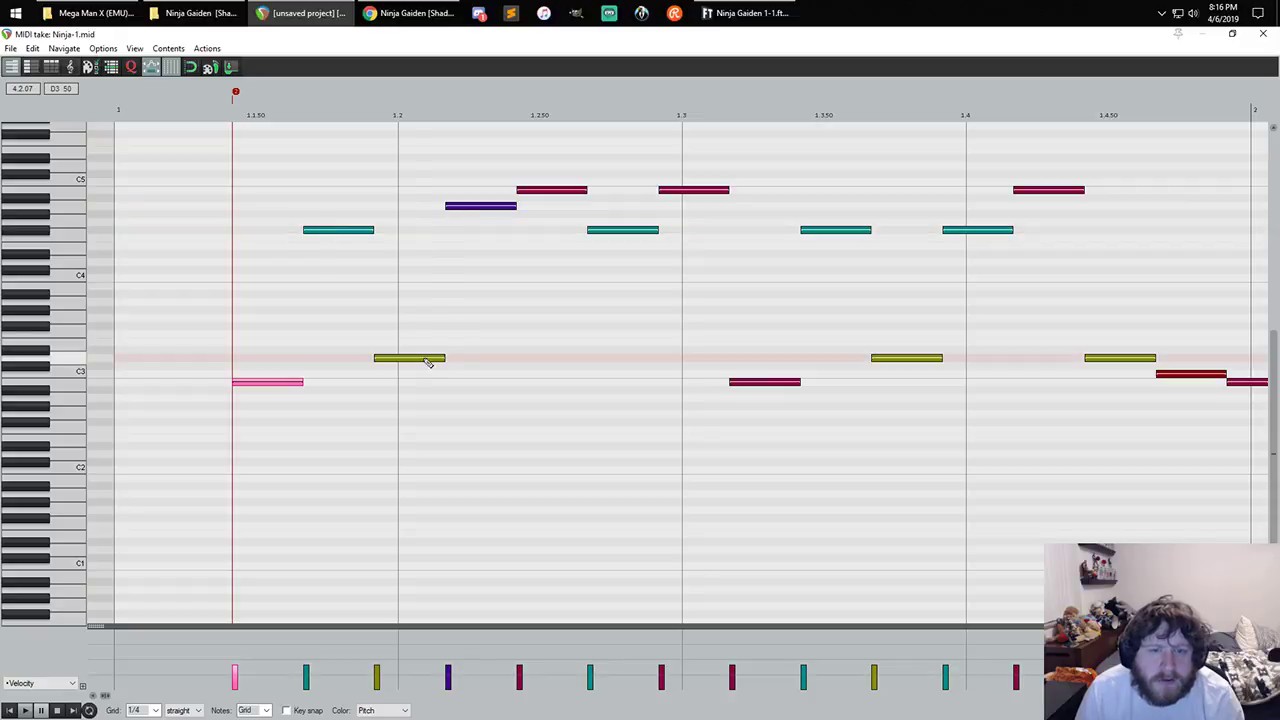
key(Delete)
key(ctrl+z)
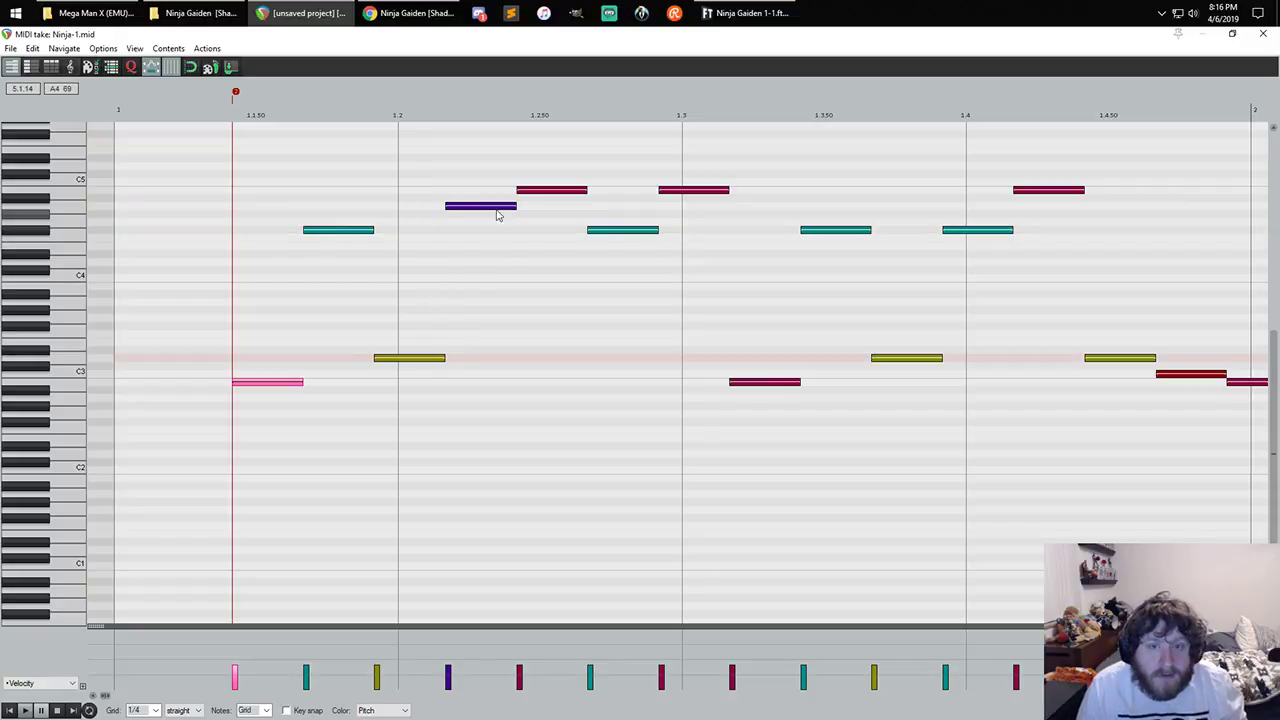
click(500, 207)
click(547, 191)
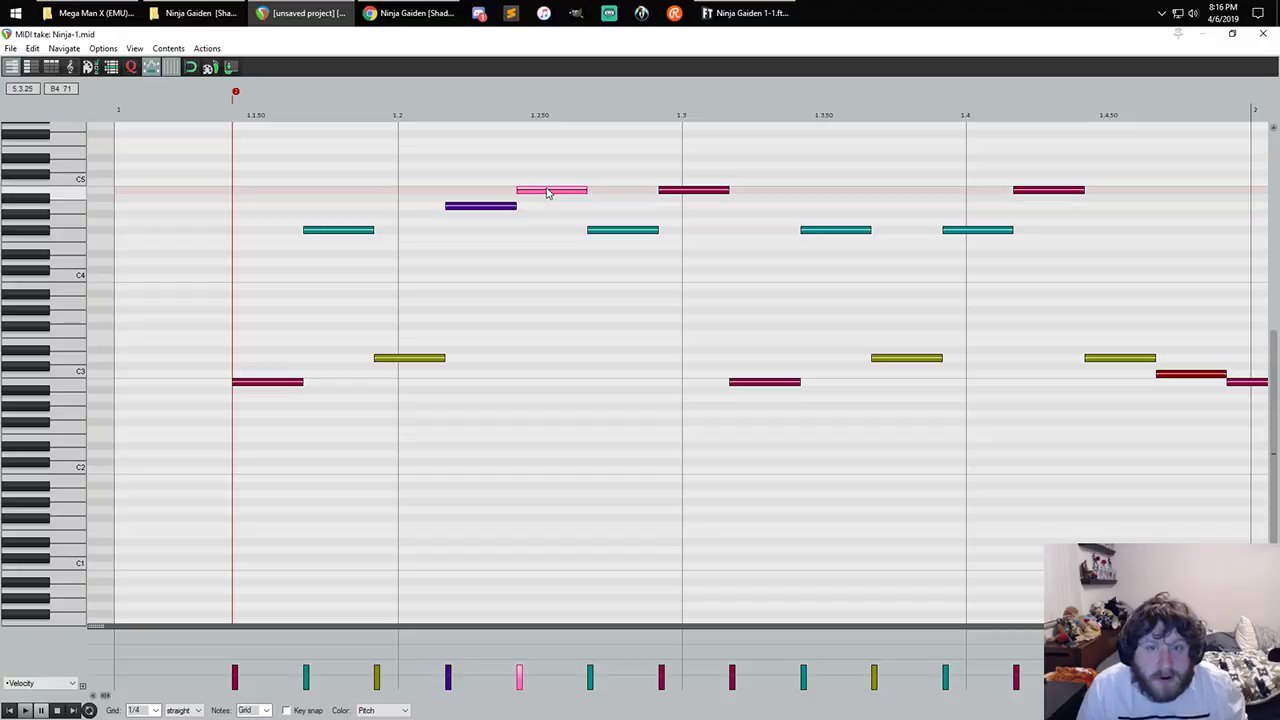
click(640, 231)
click(695, 191)
click(775, 379)
key(Delete)
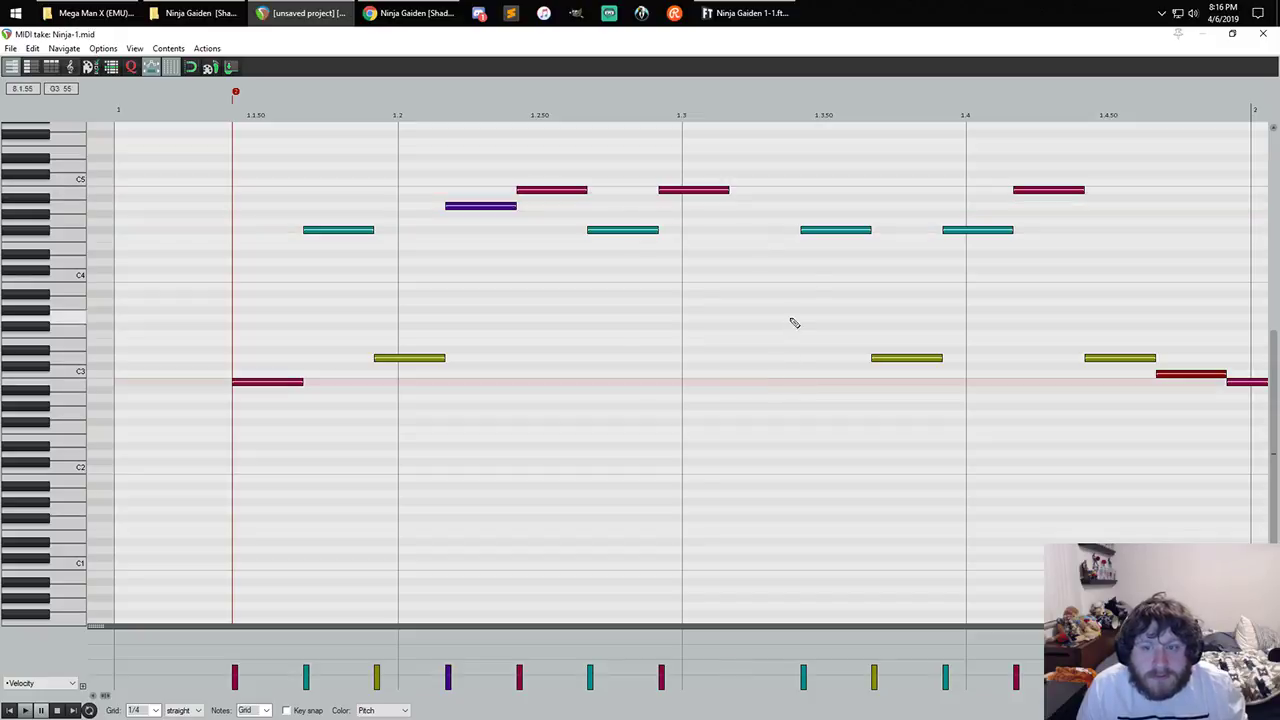
key(ctrl+z)
- Examine how the low and high notes are laid out across the bars of the Ninja-1 item
scroll(826, 255, down, 2)
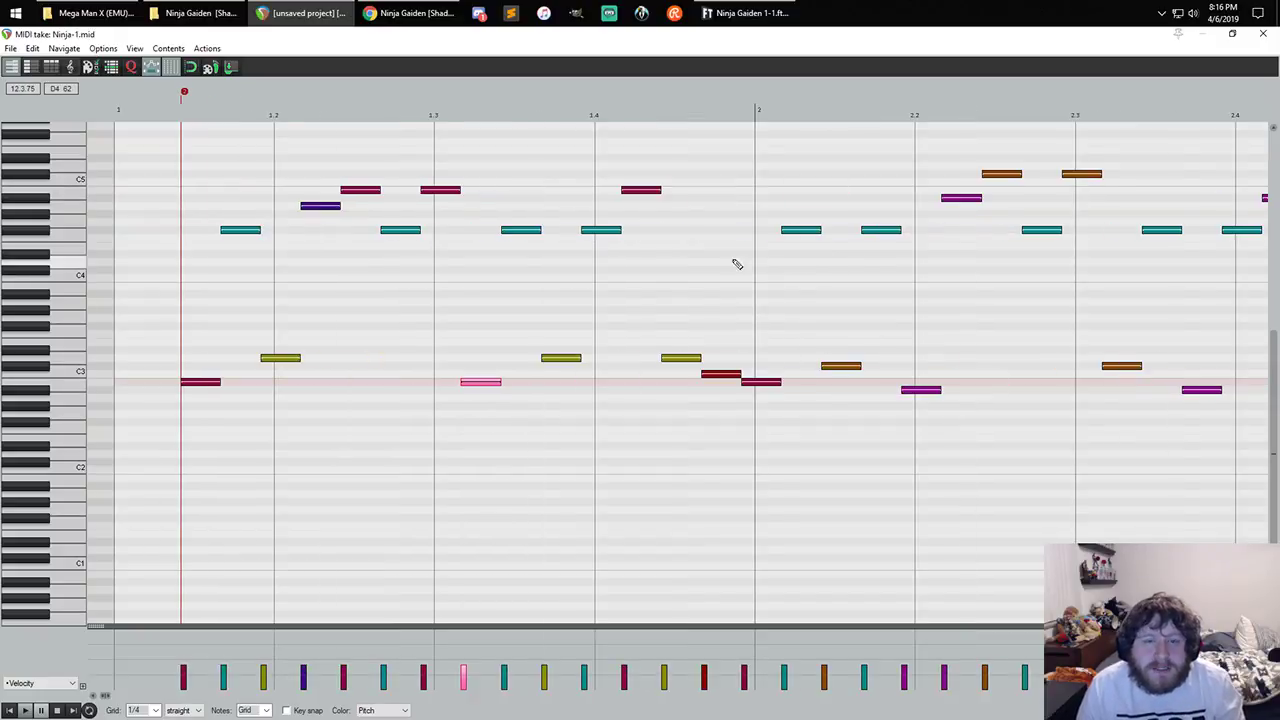
scroll(731, 263, down, 2)
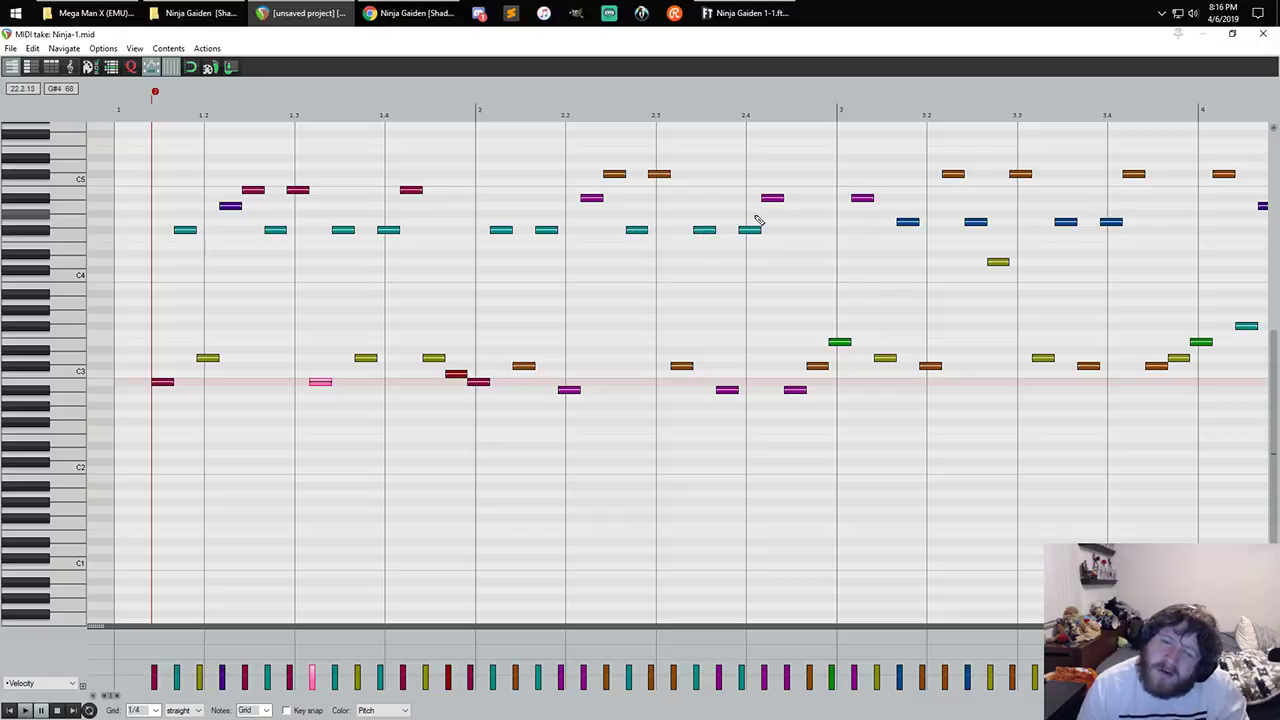
scroll(810, 228, down, 2)
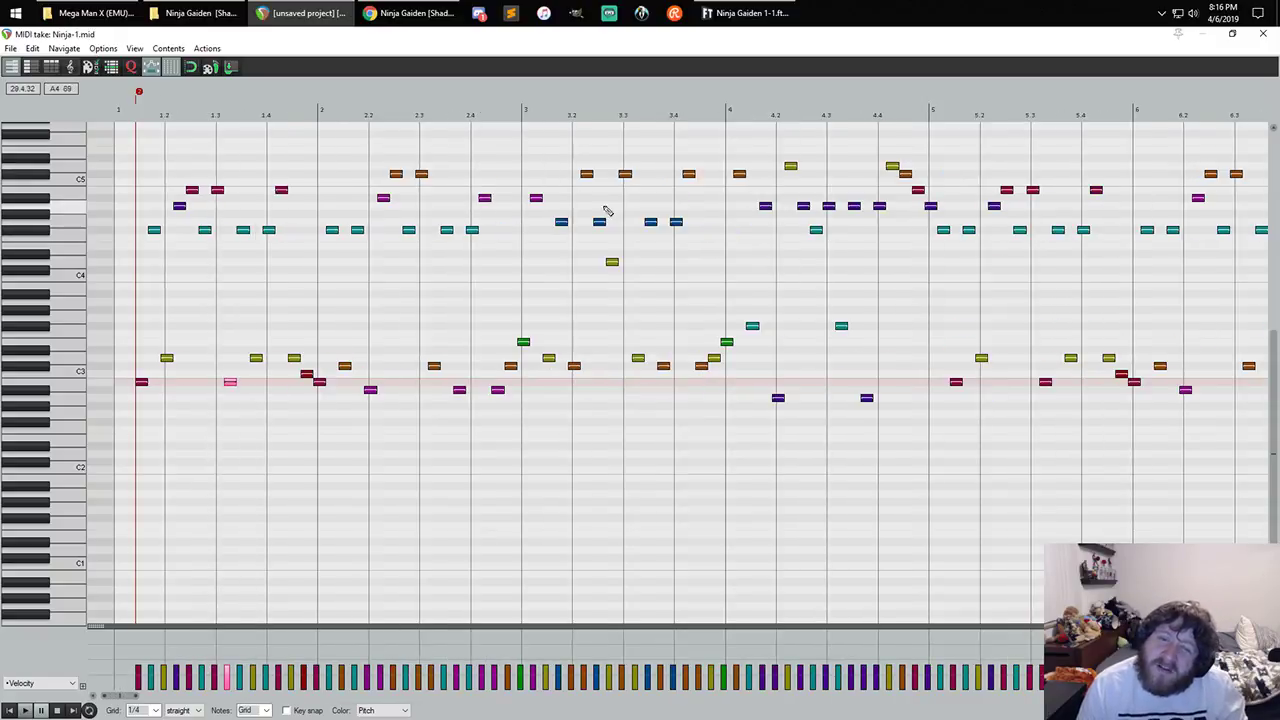
scroll(251, 323, down, 1)
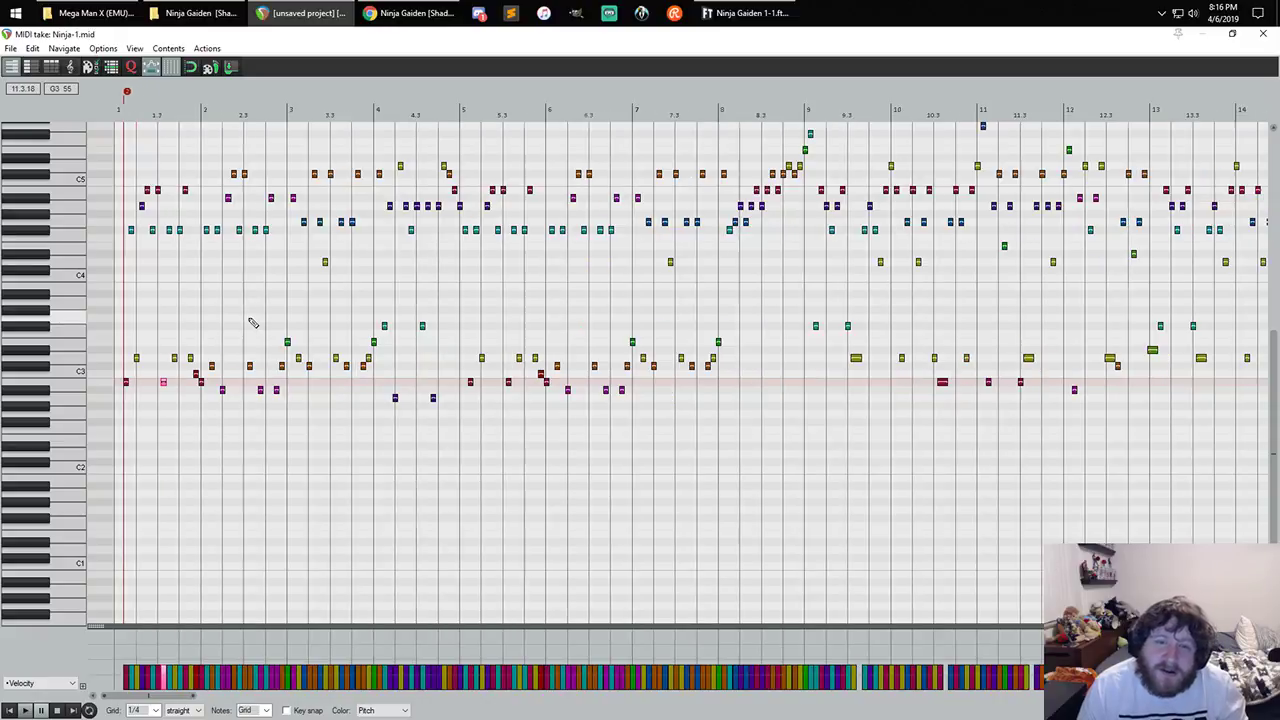
scroll(180, 330, down, 1)
scroll(148, 310, down, 6)
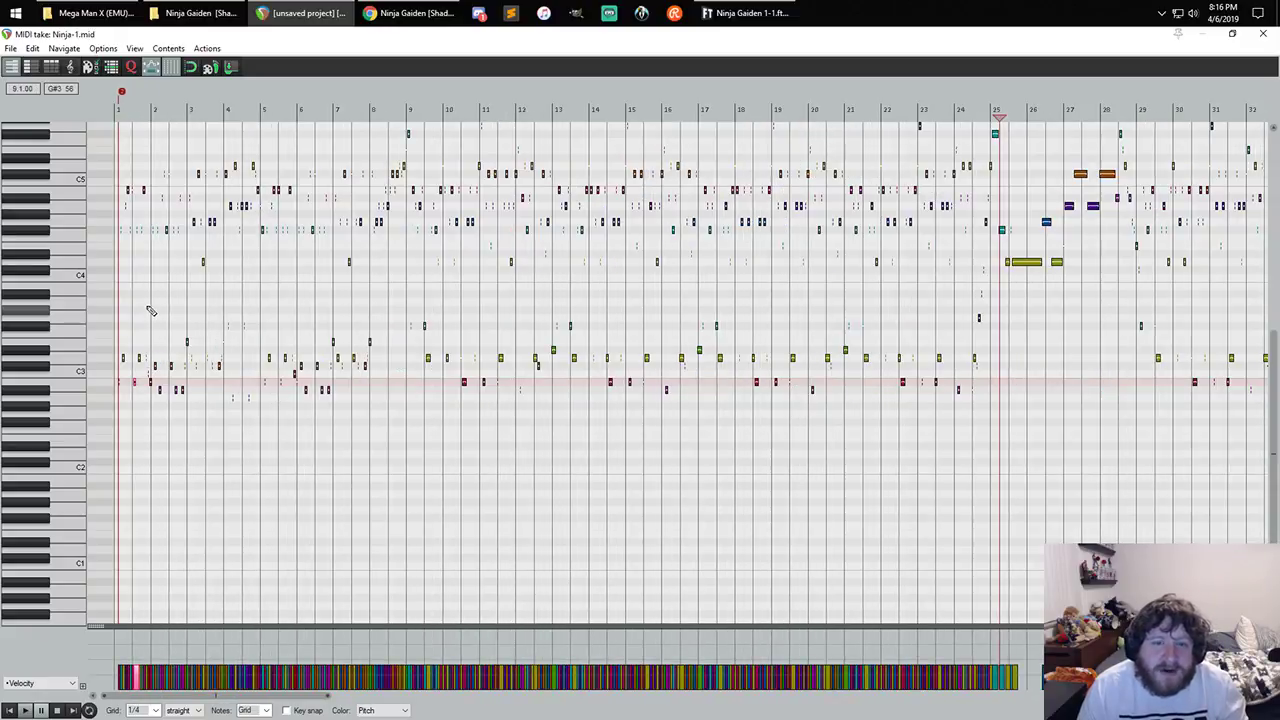
- Try removing all the low notes around C3 from the Ninja-1 item and solo its track during playback
drag(593, 322, 80, 425)
key(Delete)
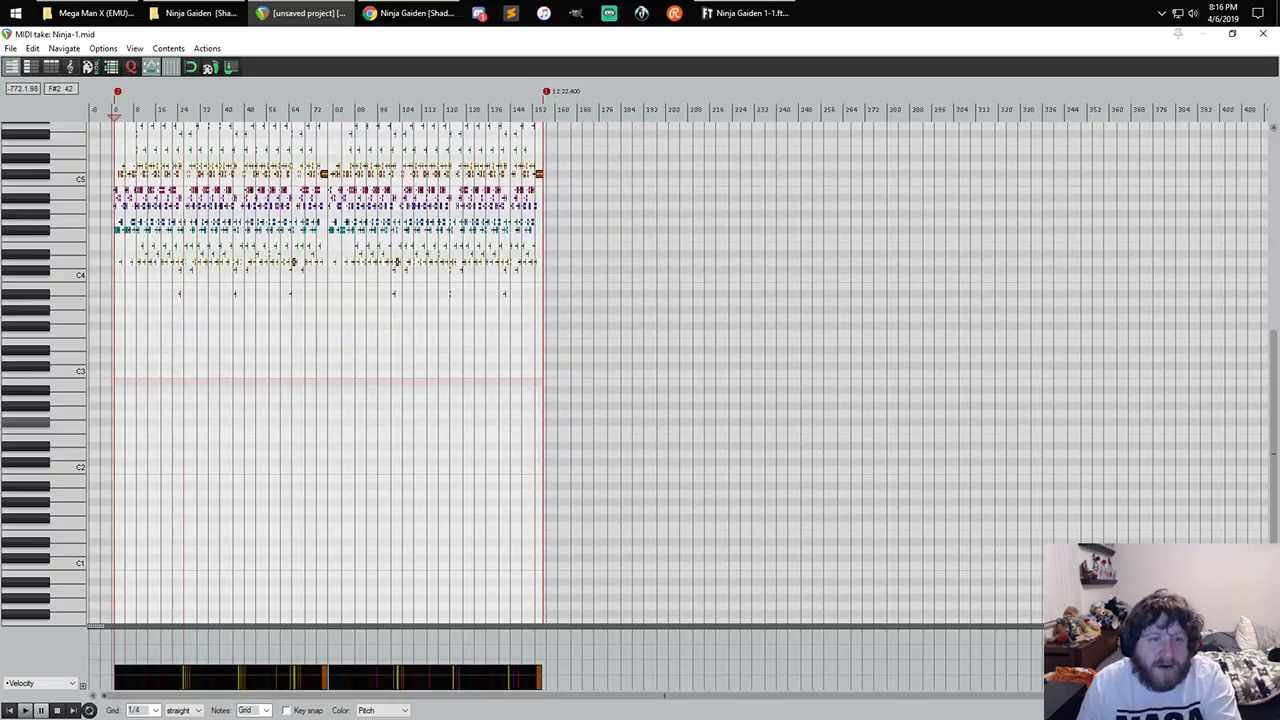
key(space)
scroll(263, 340, up, 10)
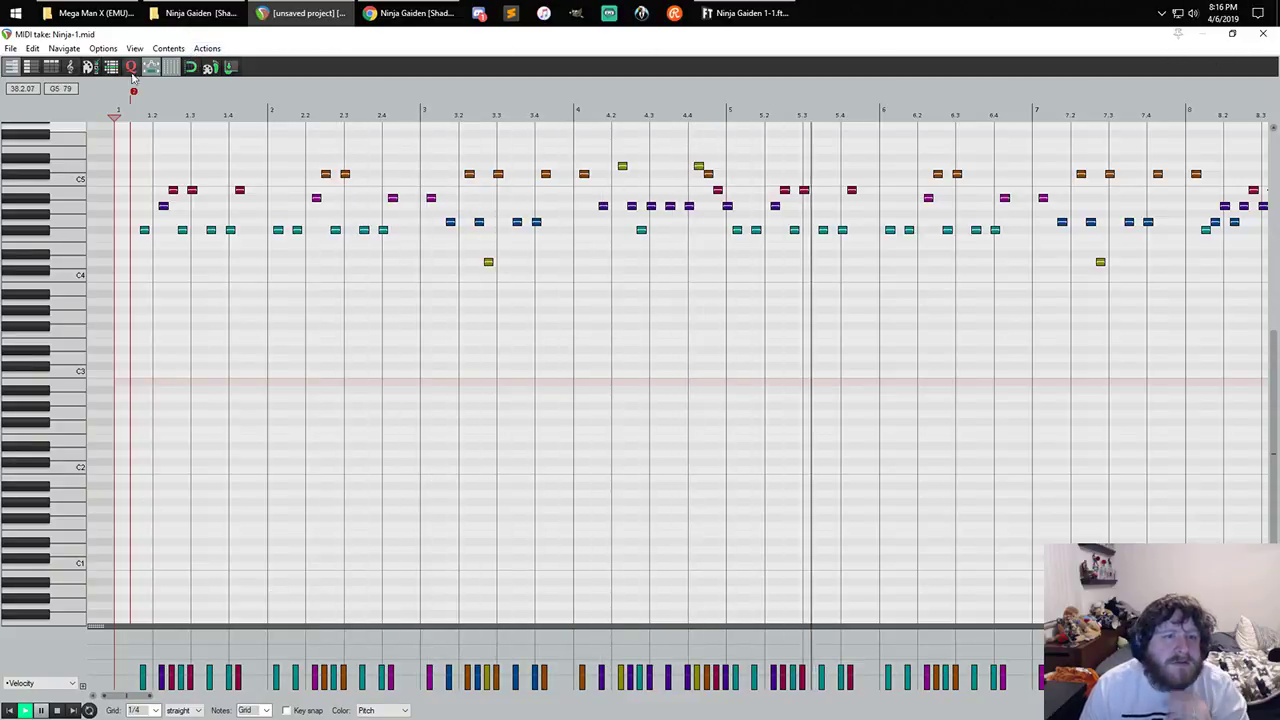
drag(300, 37, 490, 244)
click(172, 123)
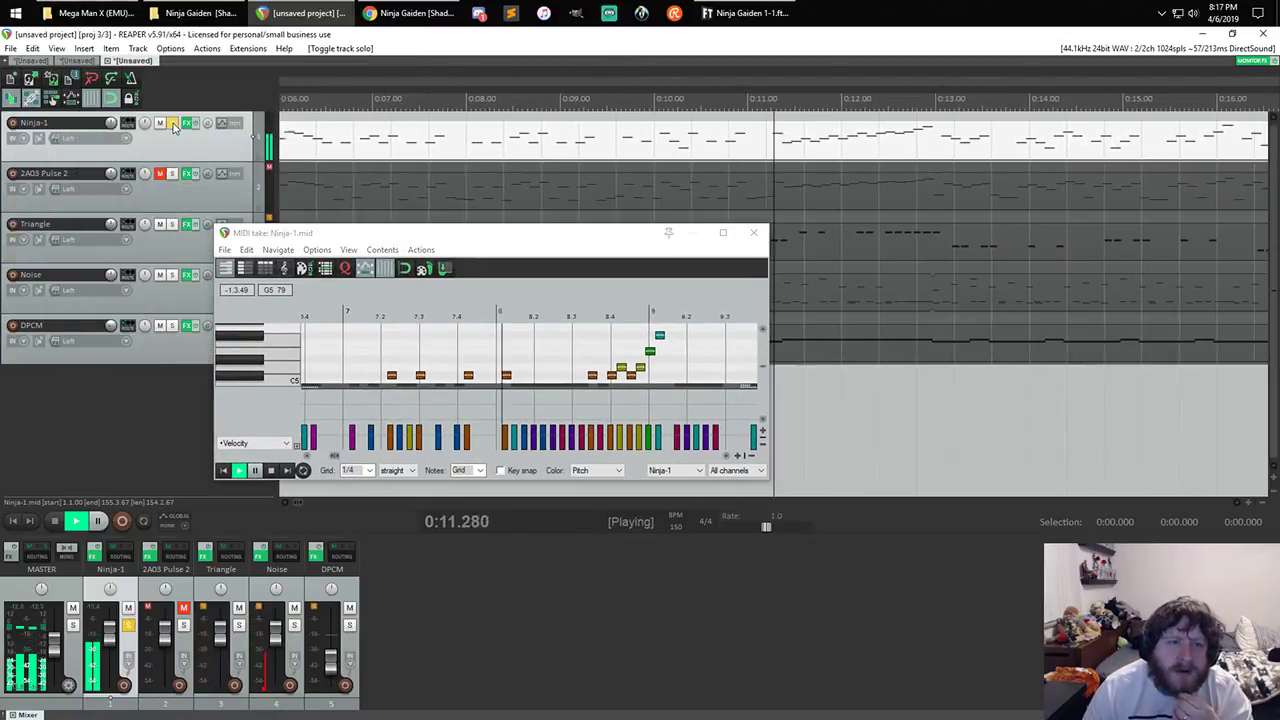
- Listen to the remaining high notes in the MIDI editor, following the riff through the long notes of bars 25 to 28
click(723, 232)
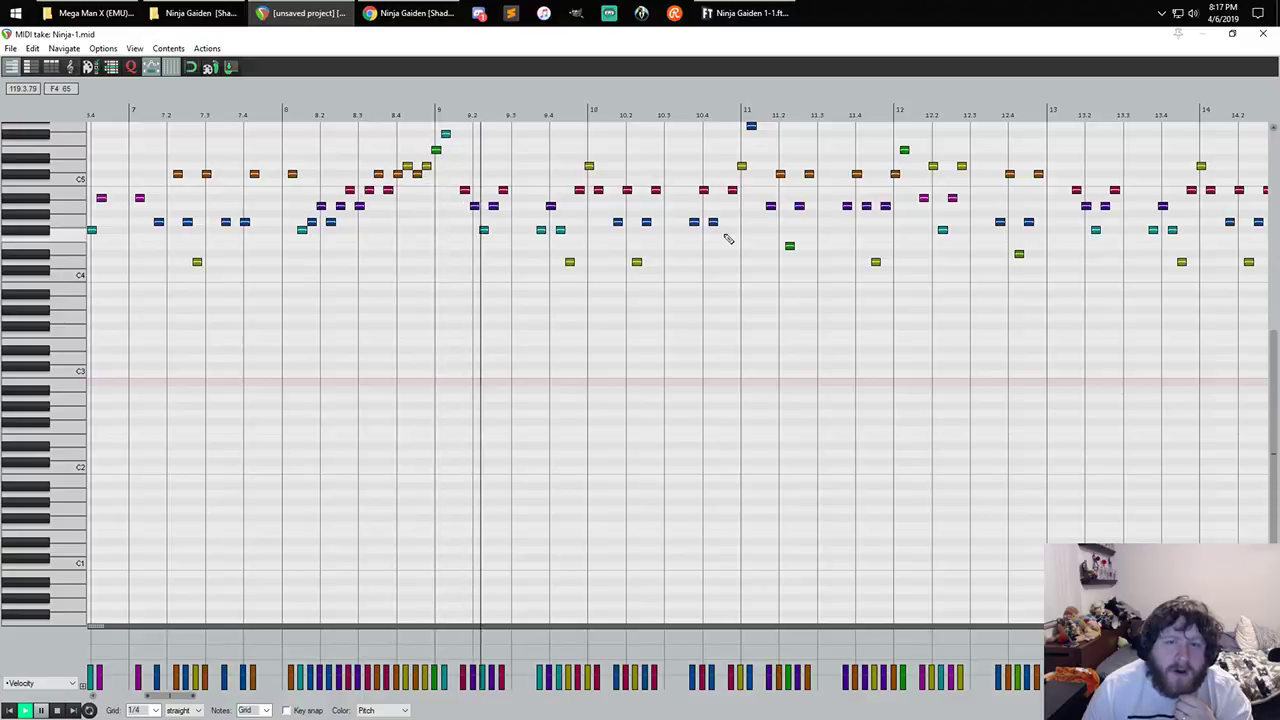
scroll(726, 237, down, 3)
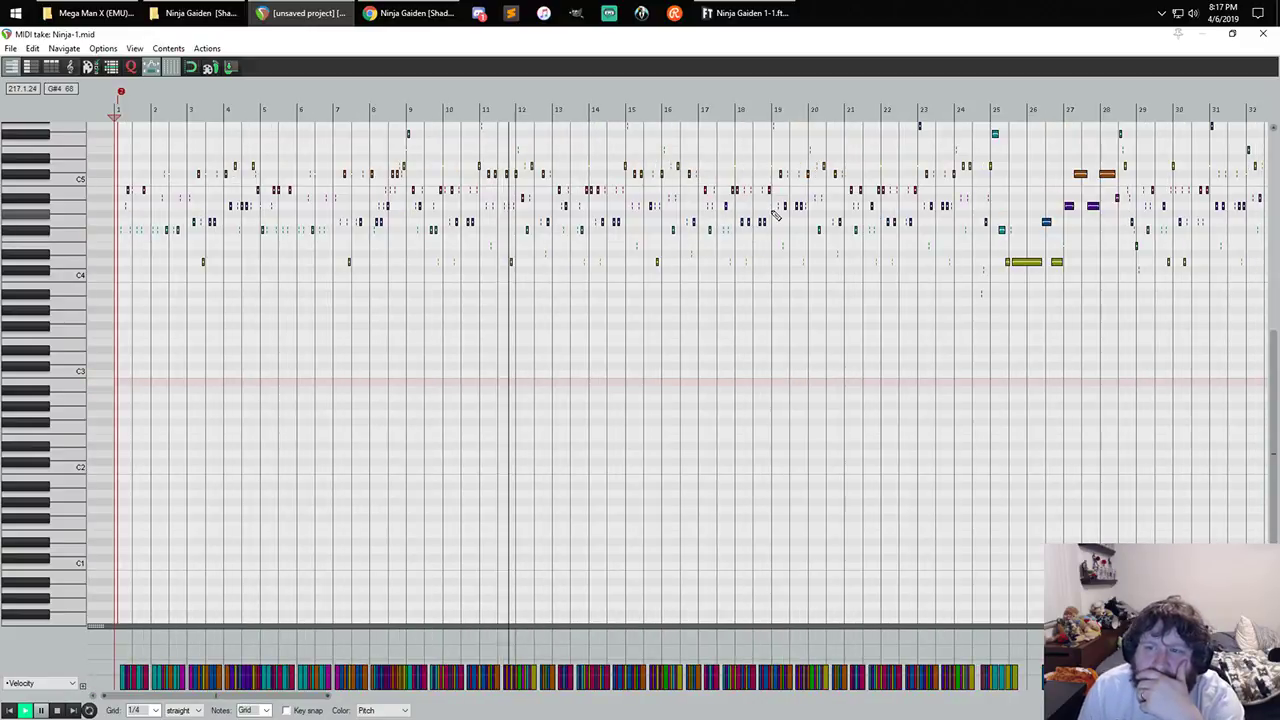
scroll(868, 192, up, 1)
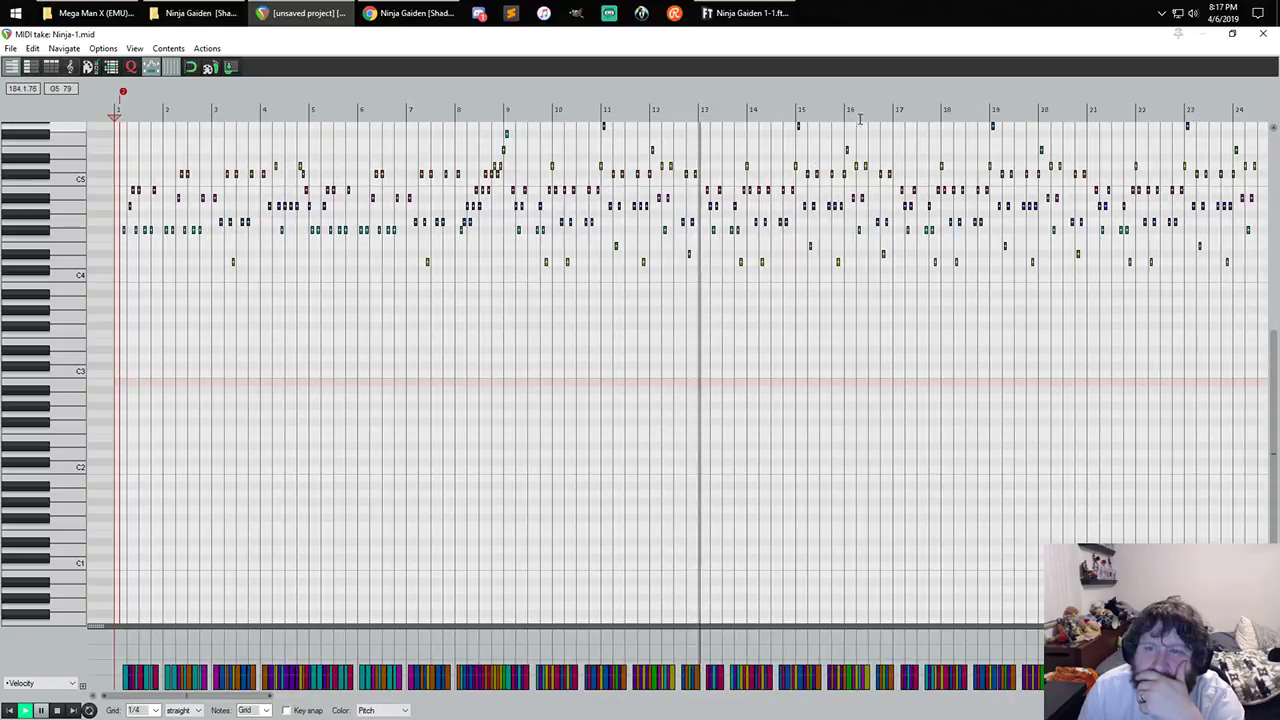
click(958, 113)
scroll(1010, 137, up, 2)
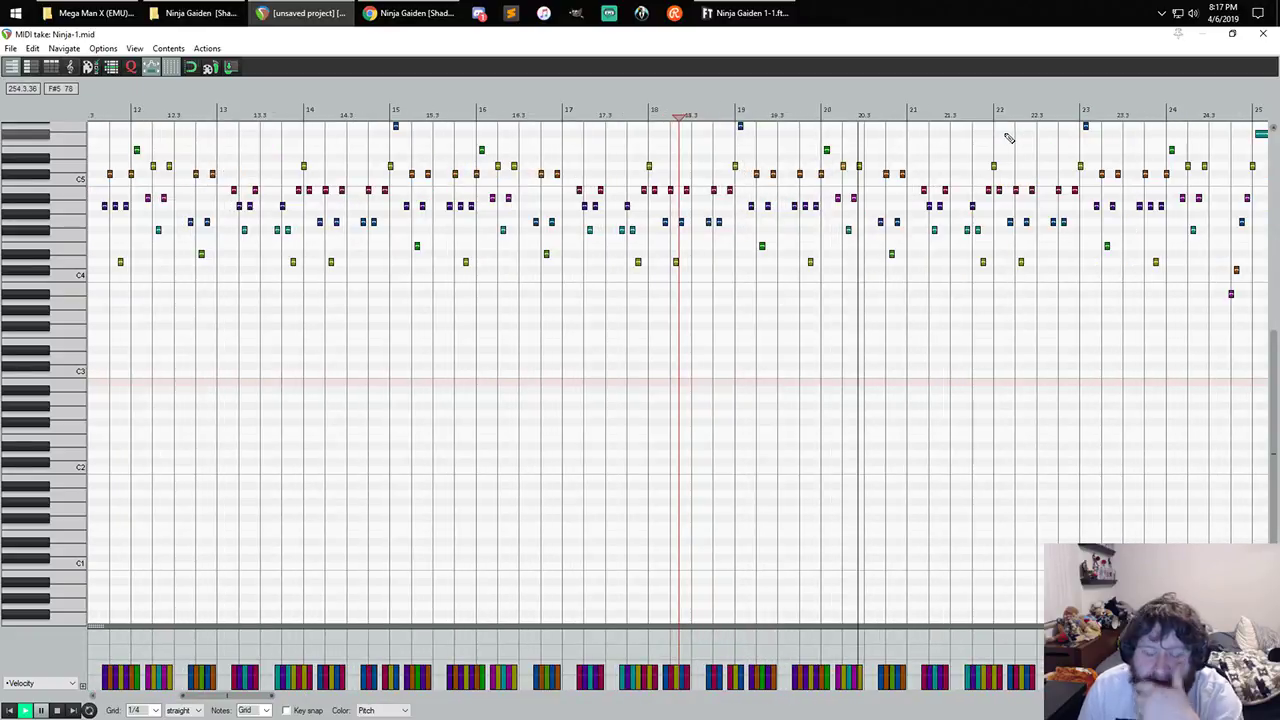
scroll(1006, 136, up, 4)
scroll(1000, 143, down, 5)
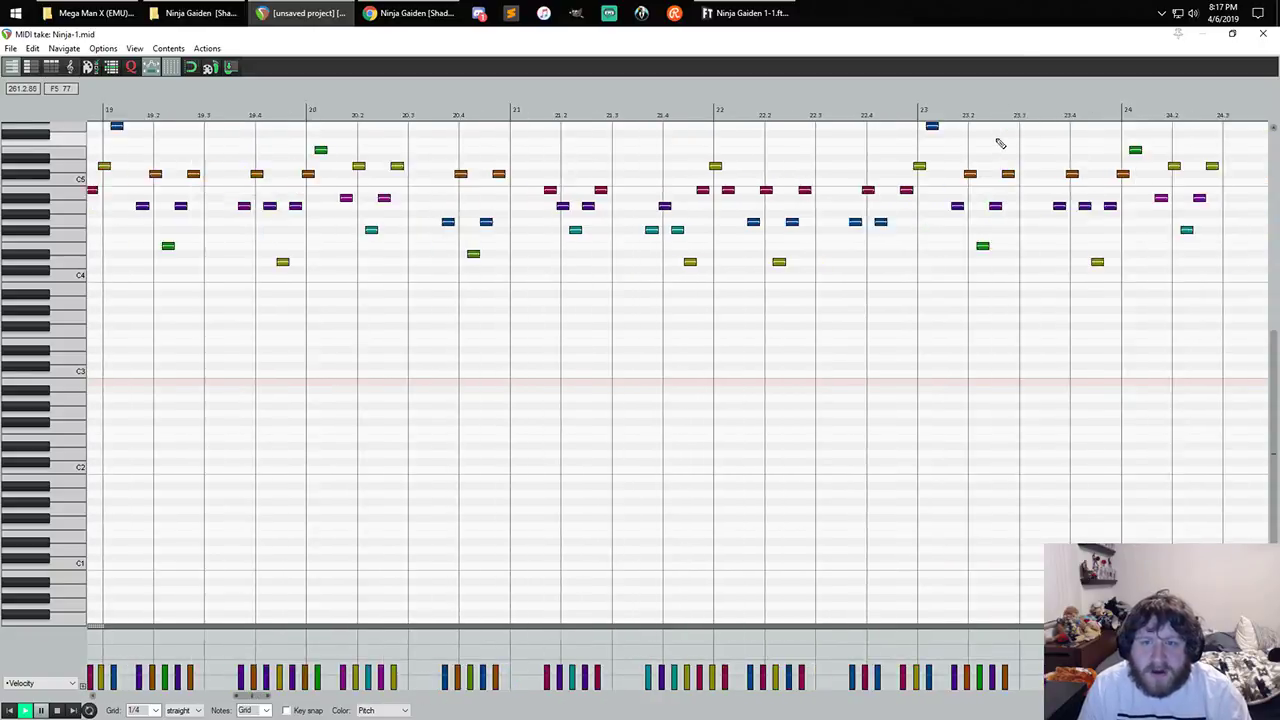
scroll(908, 137, up, 3)
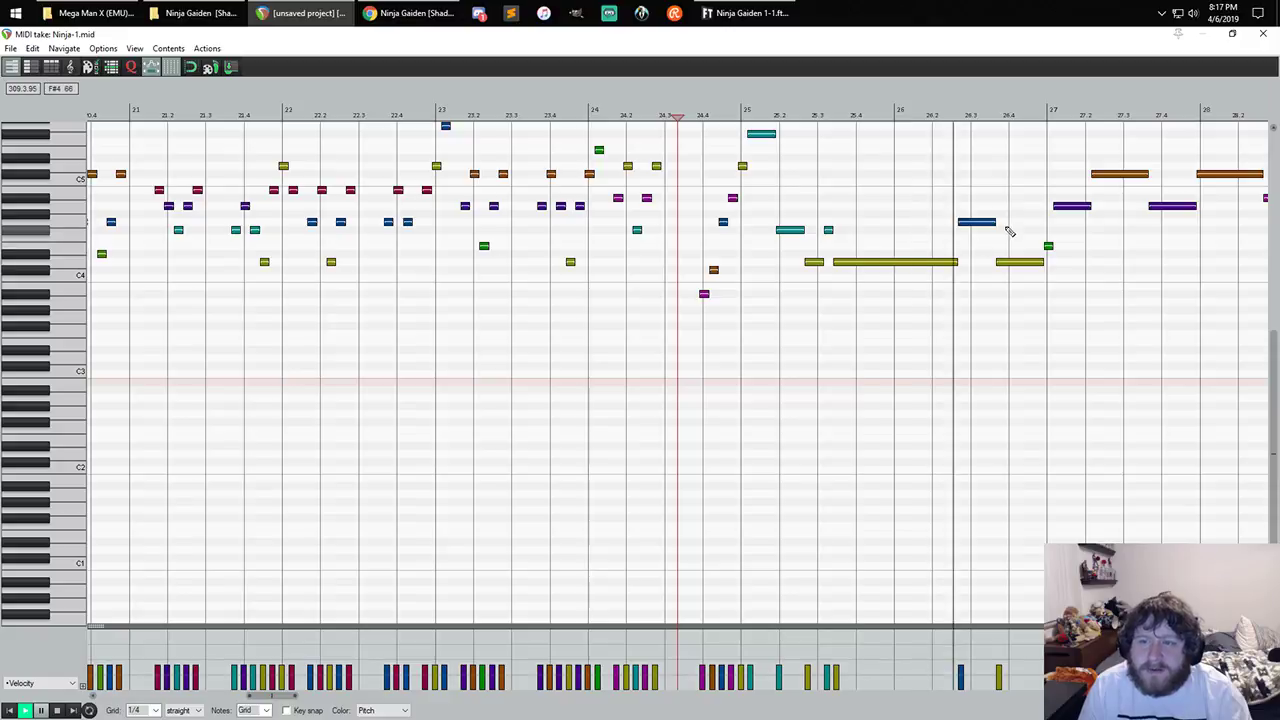
scroll(1128, 177, down, 2)
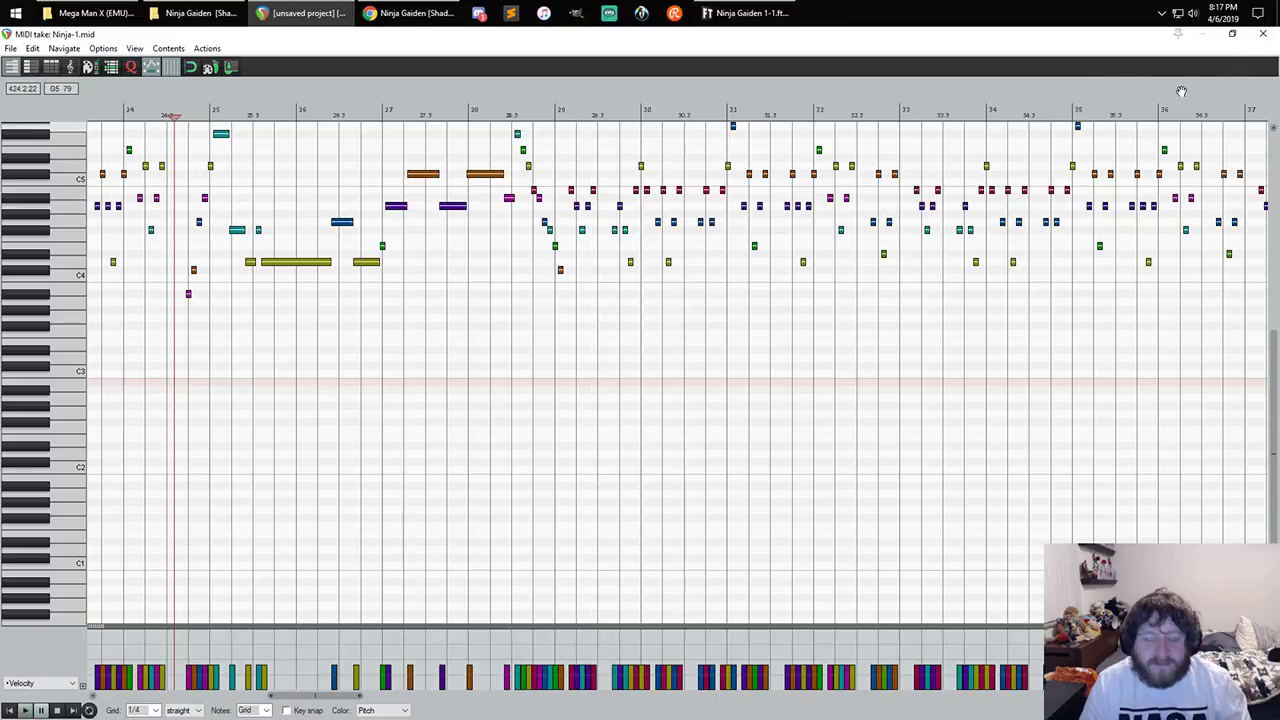
- Undo the deletion of the low Ninja-1 notes and close the MIDI editor
key(ctrl+z)
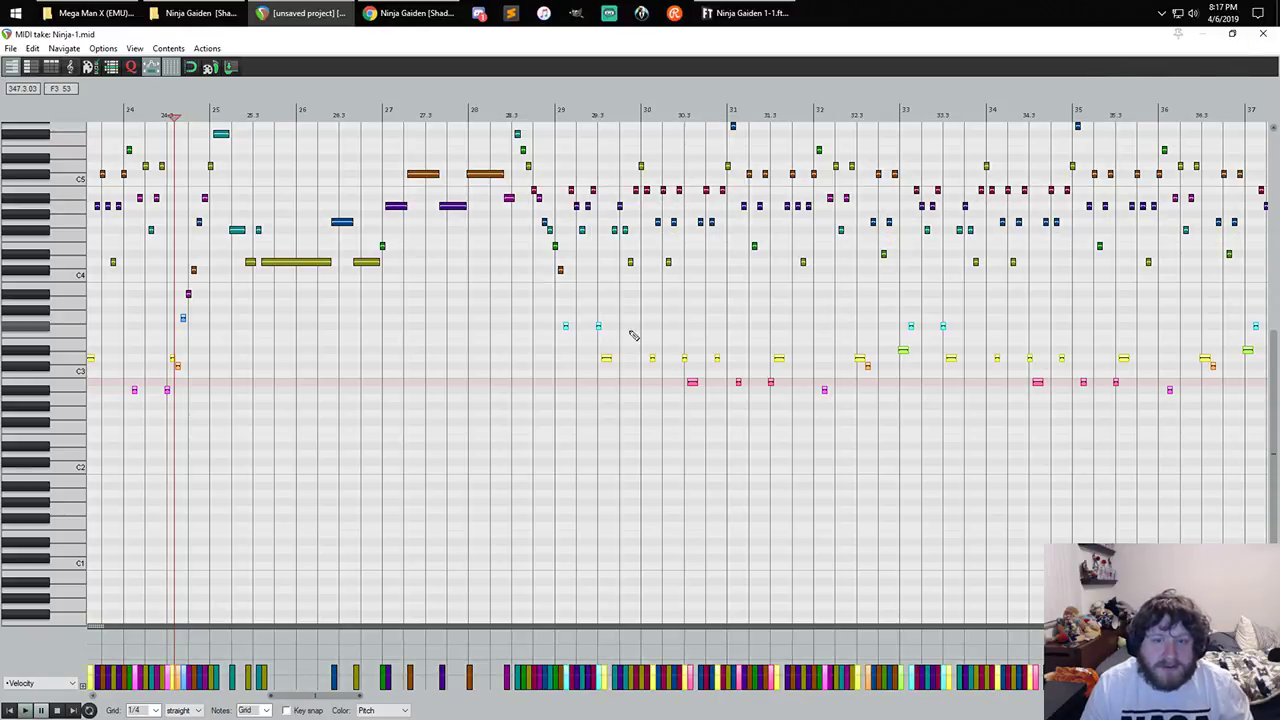
scroll(549, 335, down, 2)
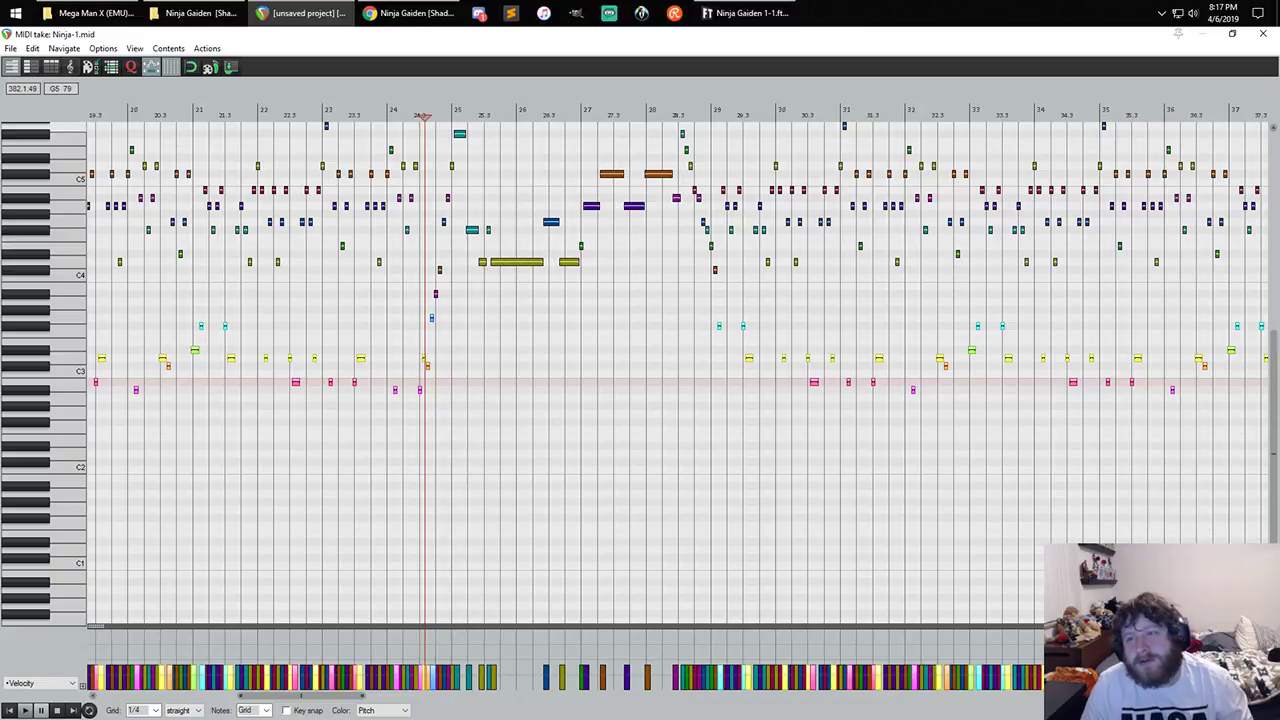
click(1268, 34)
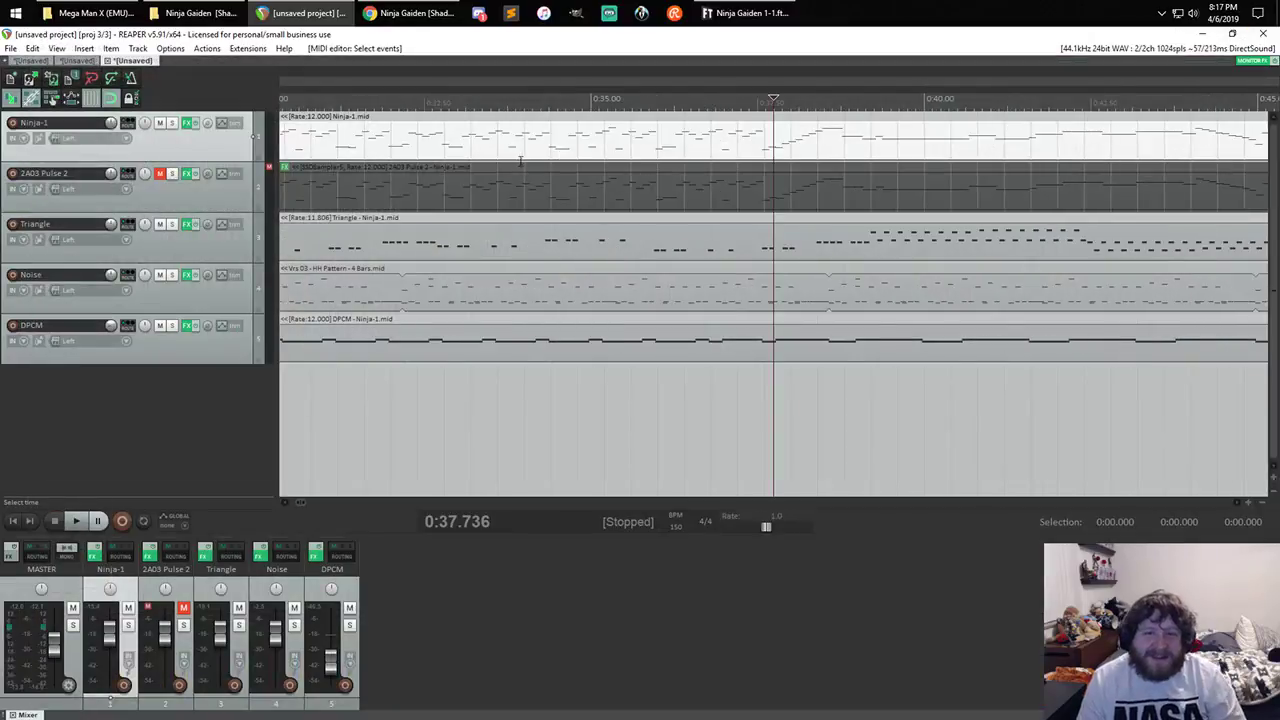
- Place the edit cursor at 0:33.600, reopen the Ninja-1 item and compare its high and low note groups around bars 20 to 25
scroll(733, 145, down, 3)
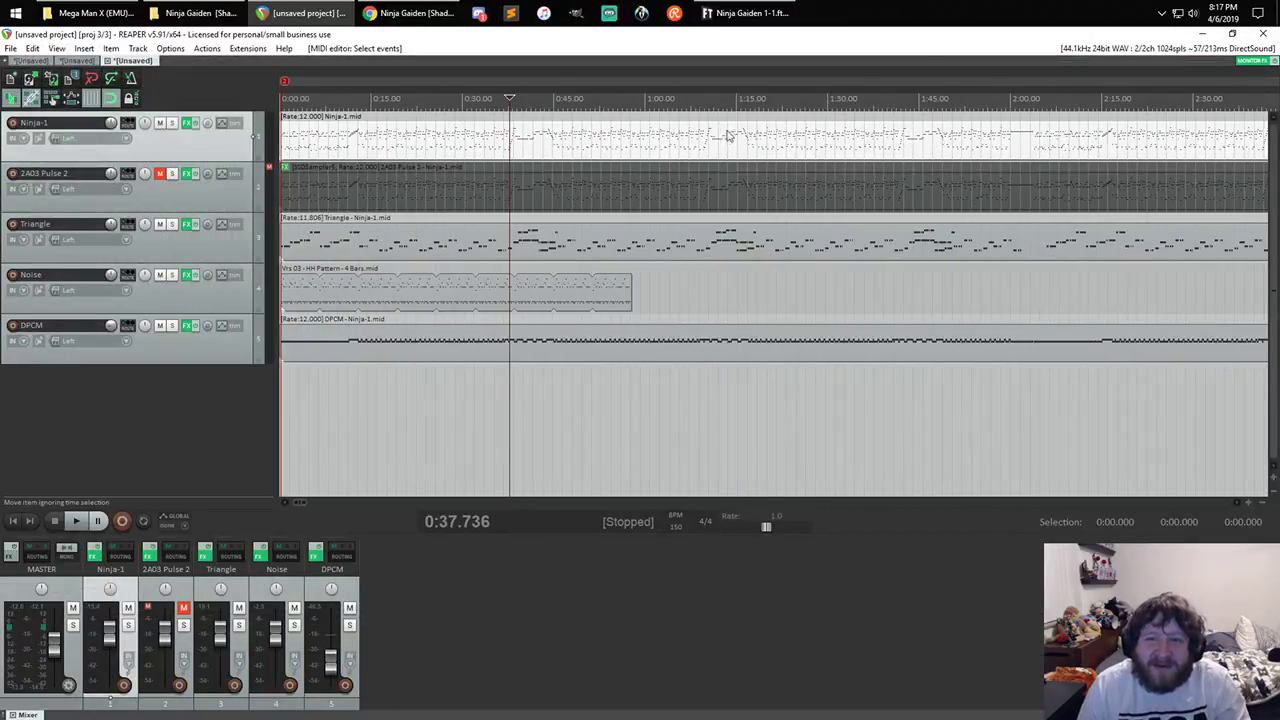
click(483, 116)
scroll(483, 116, up, 8)
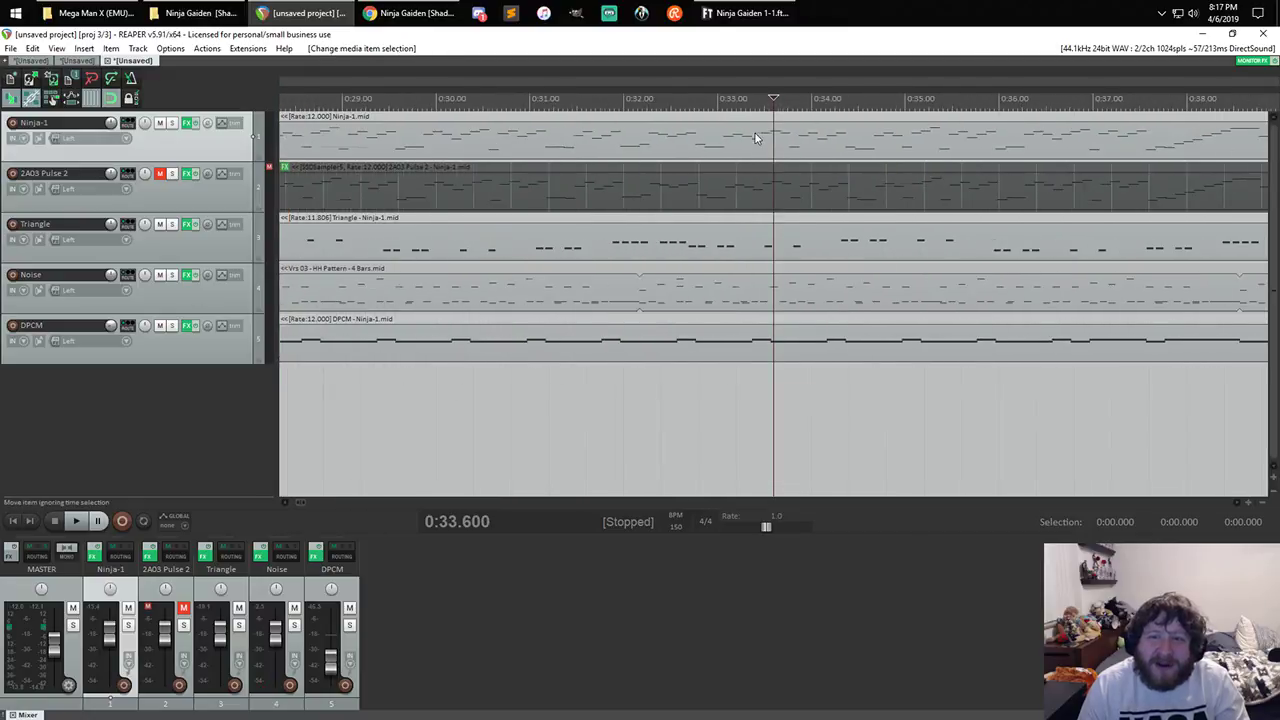
double_click(748, 138)
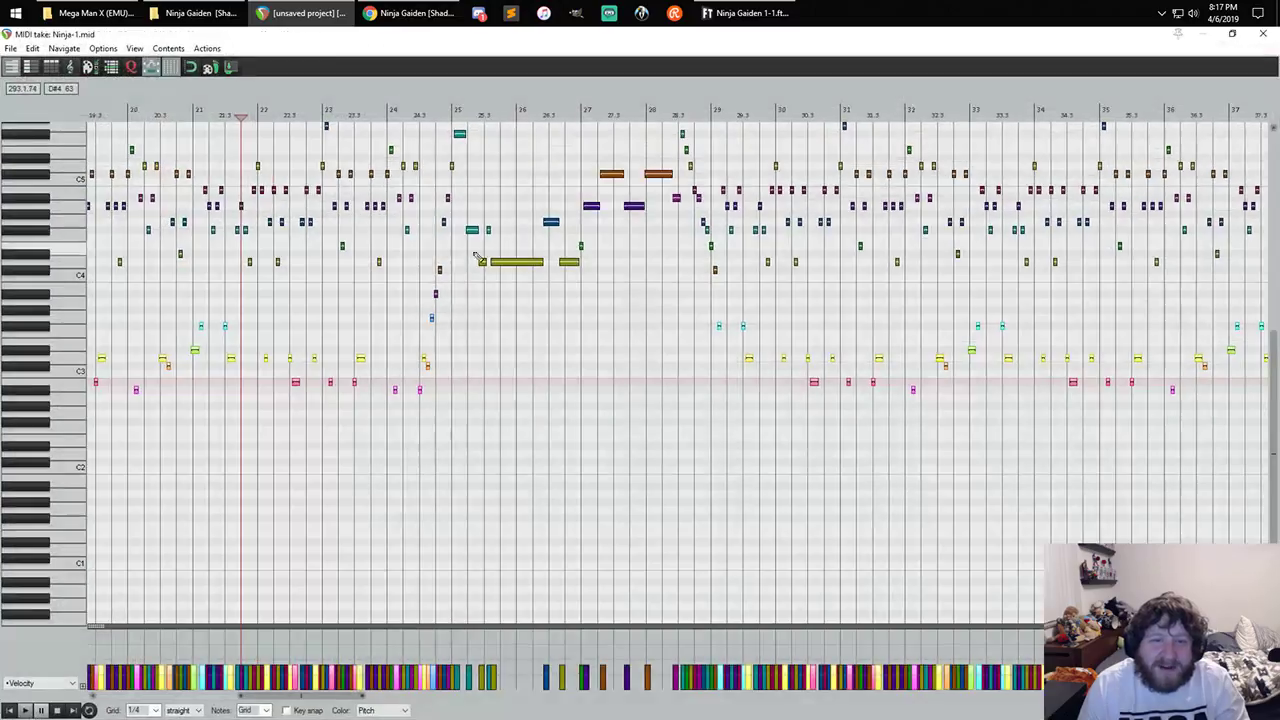
drag(171, 133, 514, 244)
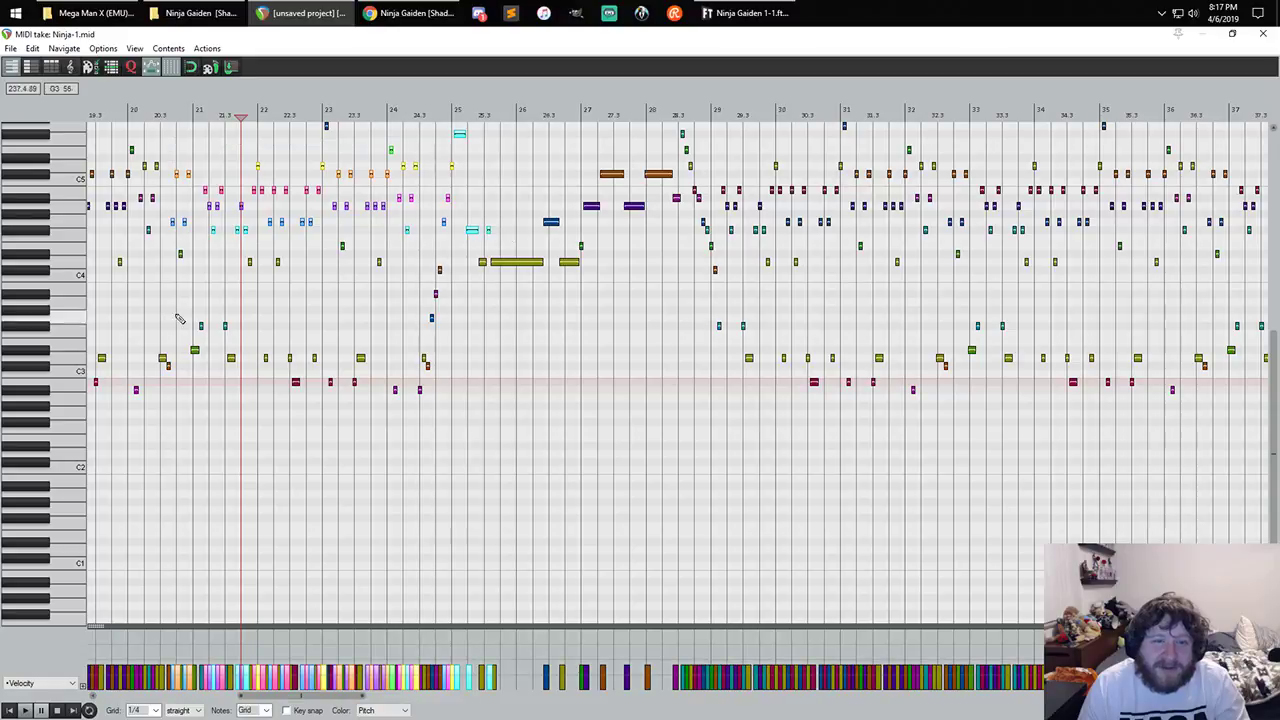
drag(142, 312, 522, 444)
- Delete all notes from C4 upward across the whole Ninja-1 item, keeping only the low notes
scroll(489, 418, down, 10)
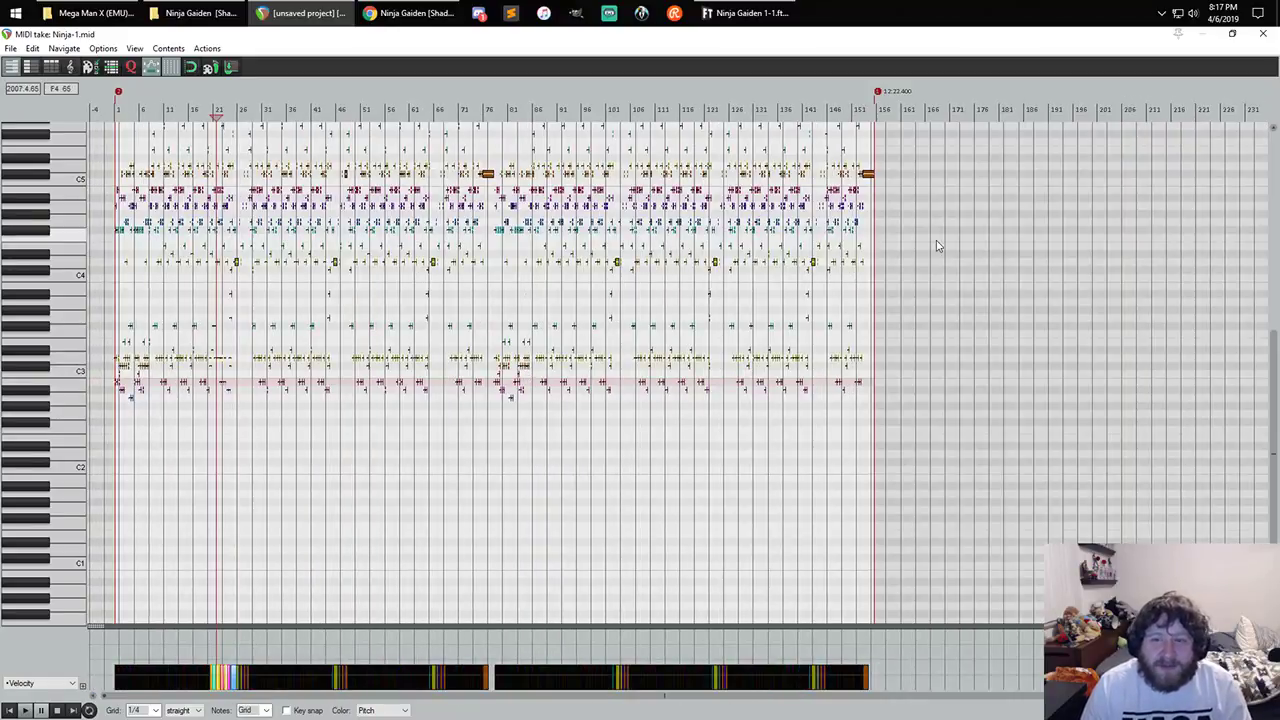
drag(938, 246, 88, 130)
drag(924, 279, 18, 104)
key(Delete)
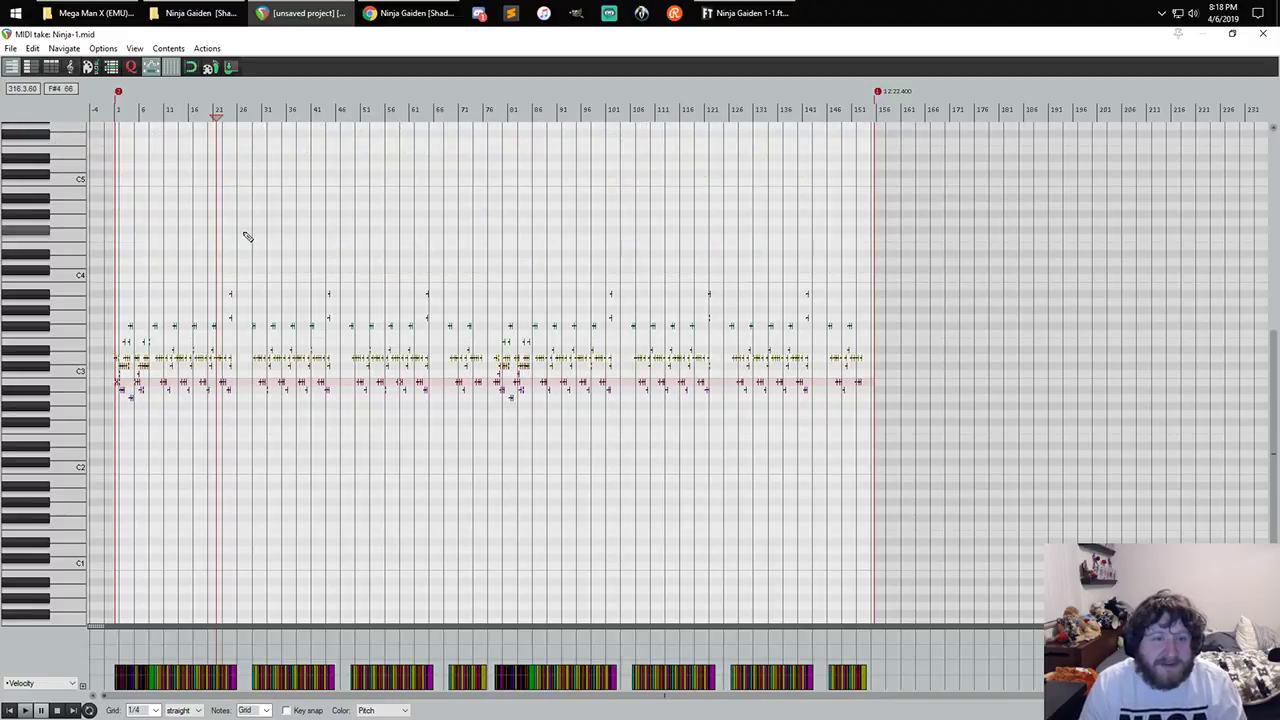
scroll(246, 237, up, 10)
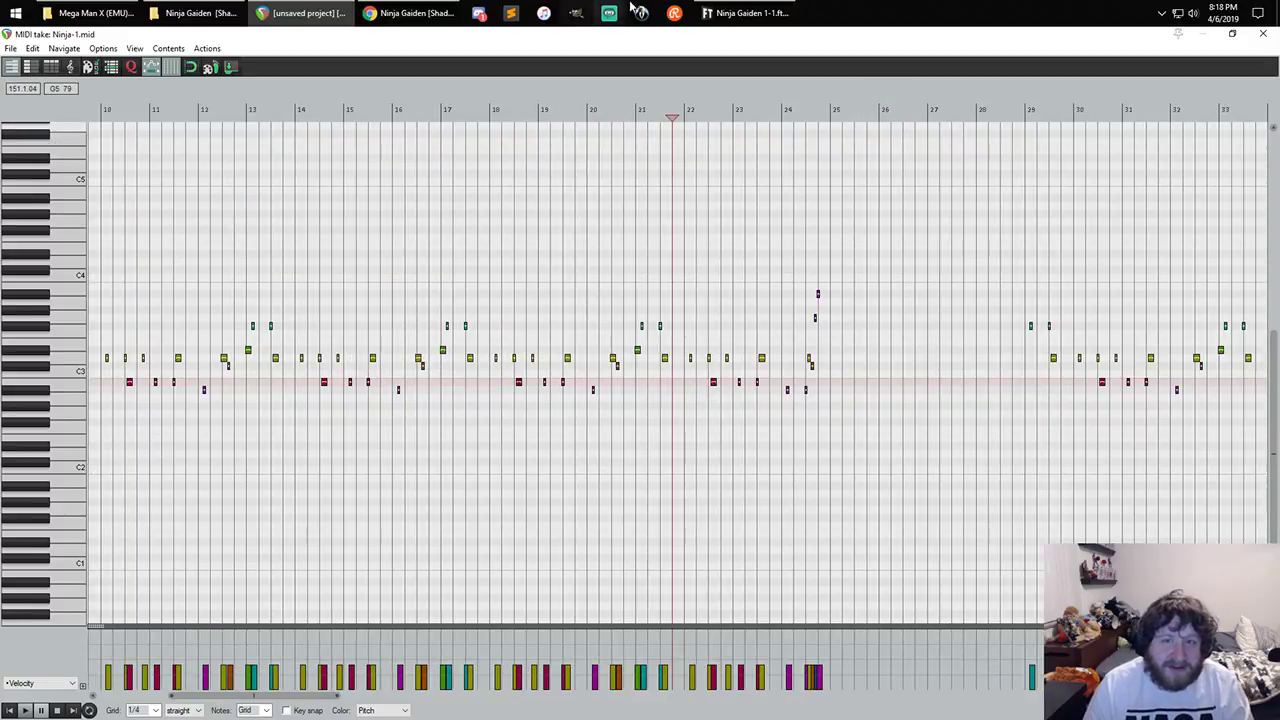
- Switch to FamiTracker and listen to the song with the Noise and DPCM channels muted
click(740, 13)
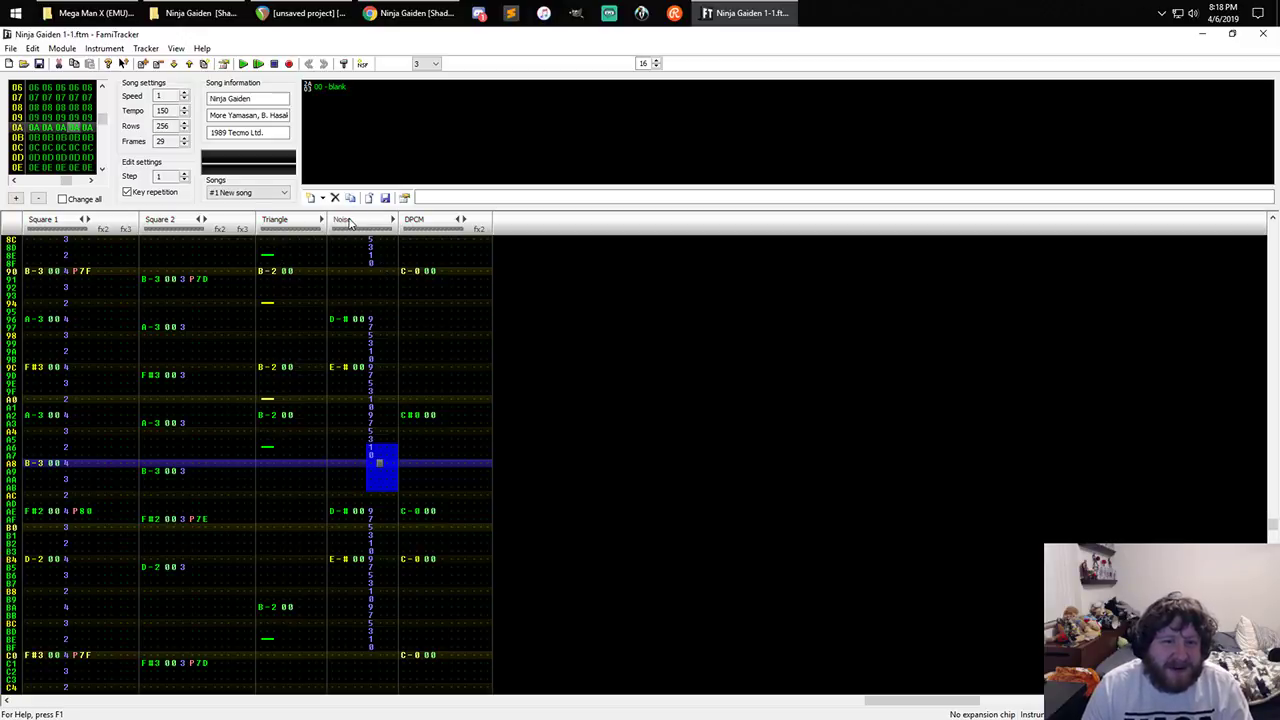
click(244, 64)
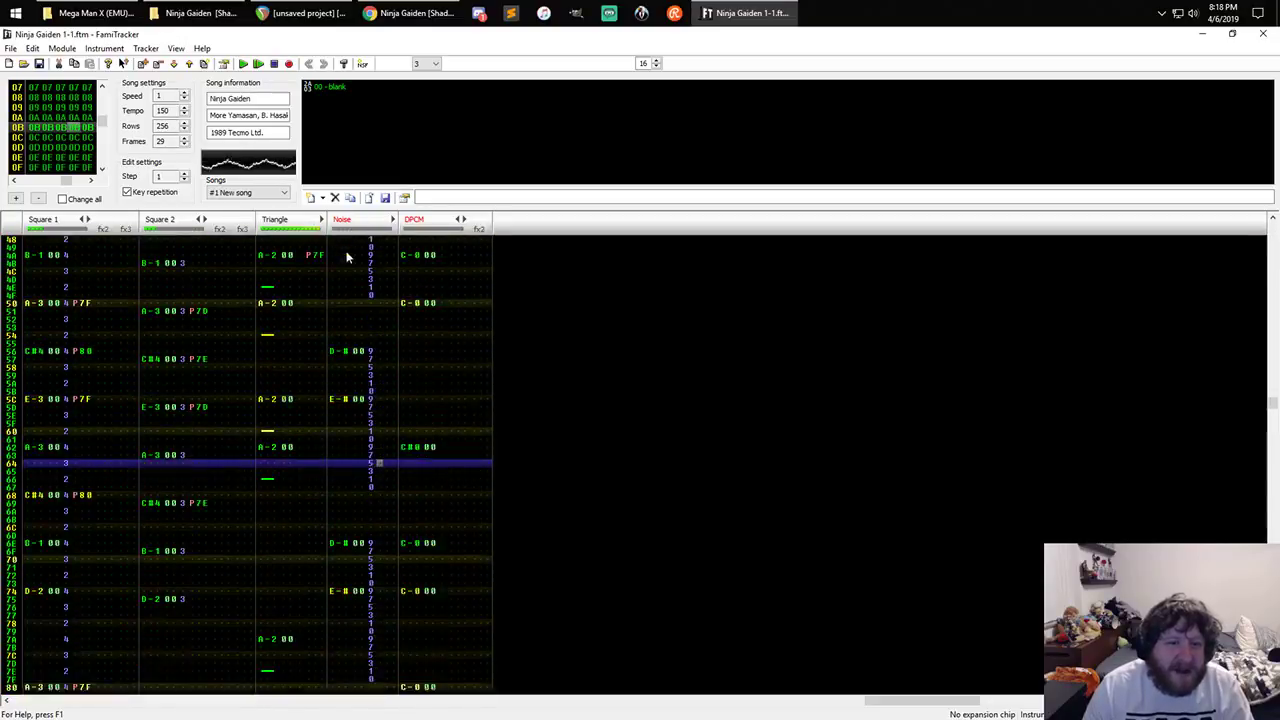
click(274, 64)
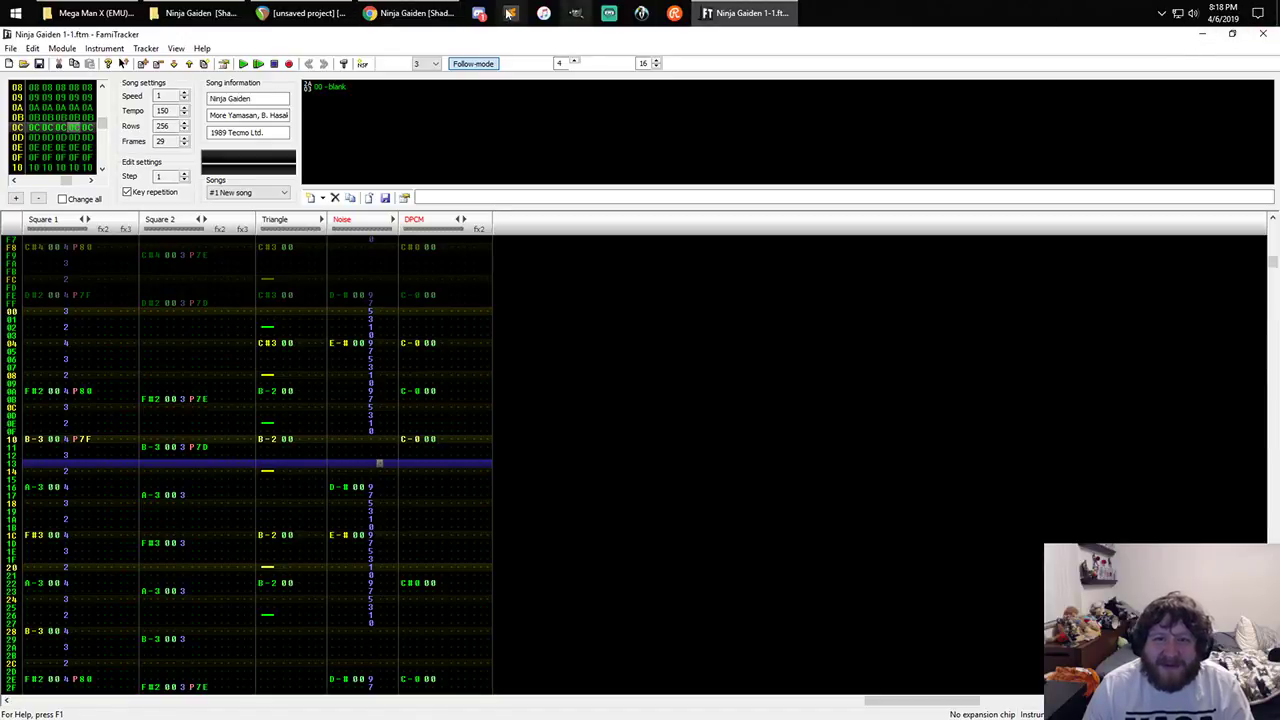
- Return to the REAPER MIDI editor and play back the remaining low Ninja-1 notes from around bar 21
click(411, 13)
click(300, 13)
scroll(463, 230, down, 2)
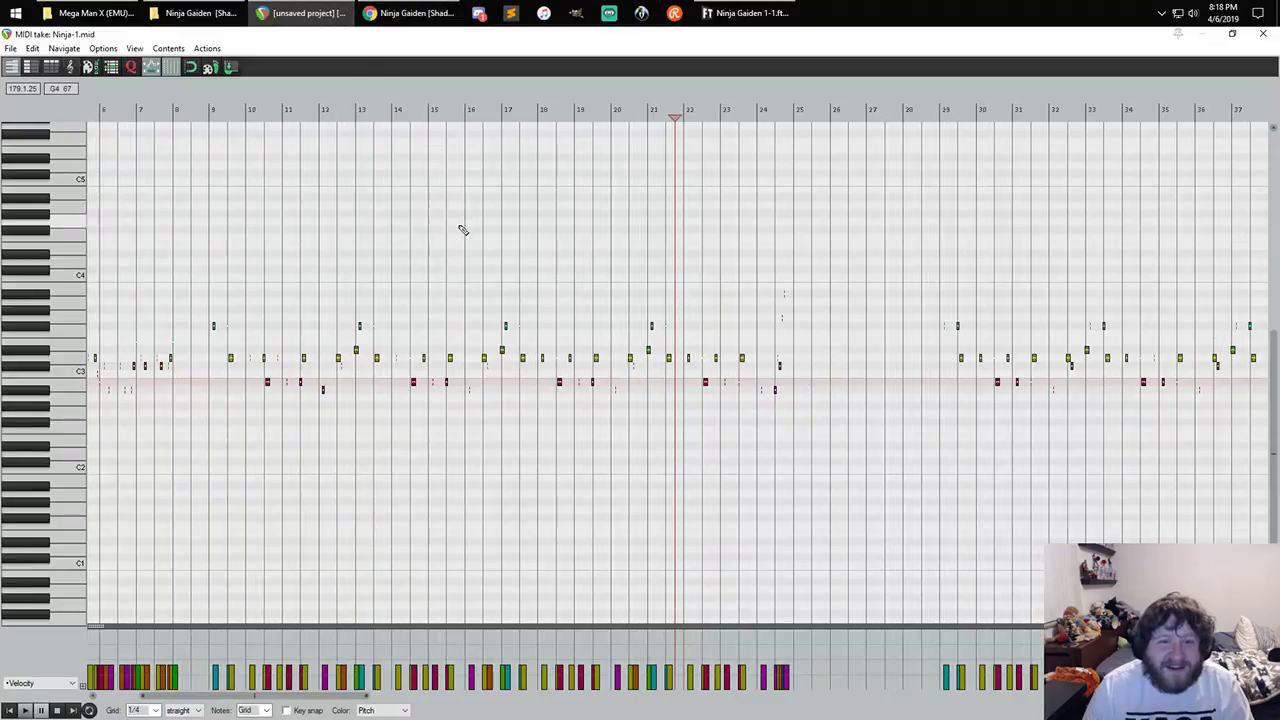
scroll(463, 230, down, 2)
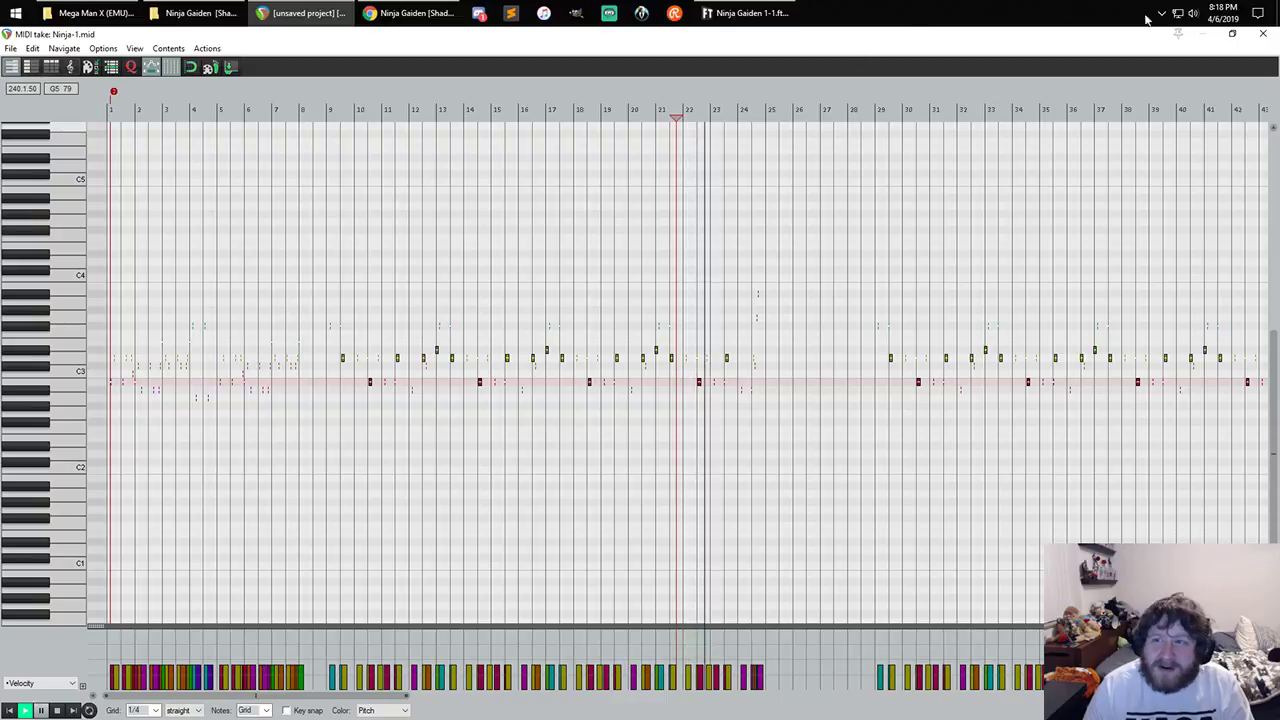
- Close the MIDI editor, solo the Ninja-1 track and play it from the start of the project
click(1262, 34)
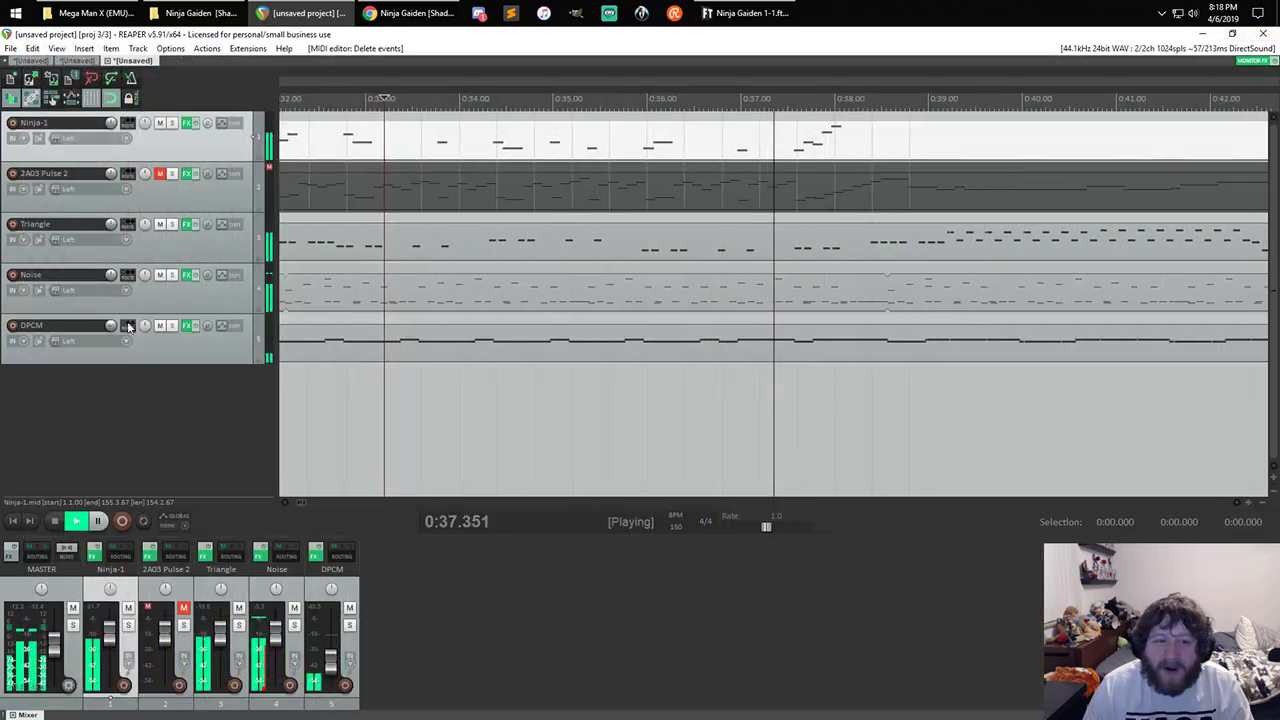
click(172, 123)
scroll(571, 160, down, 8)
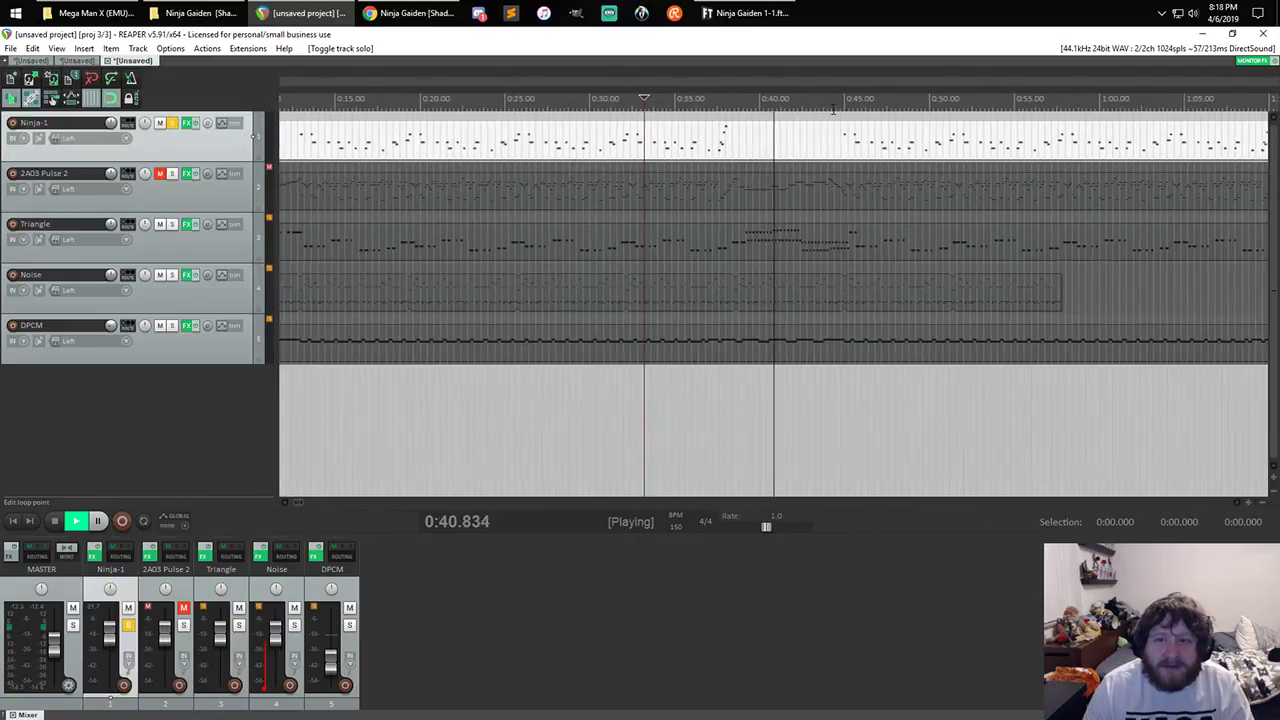
key(Home)
scroll(574, 160, up, 7)
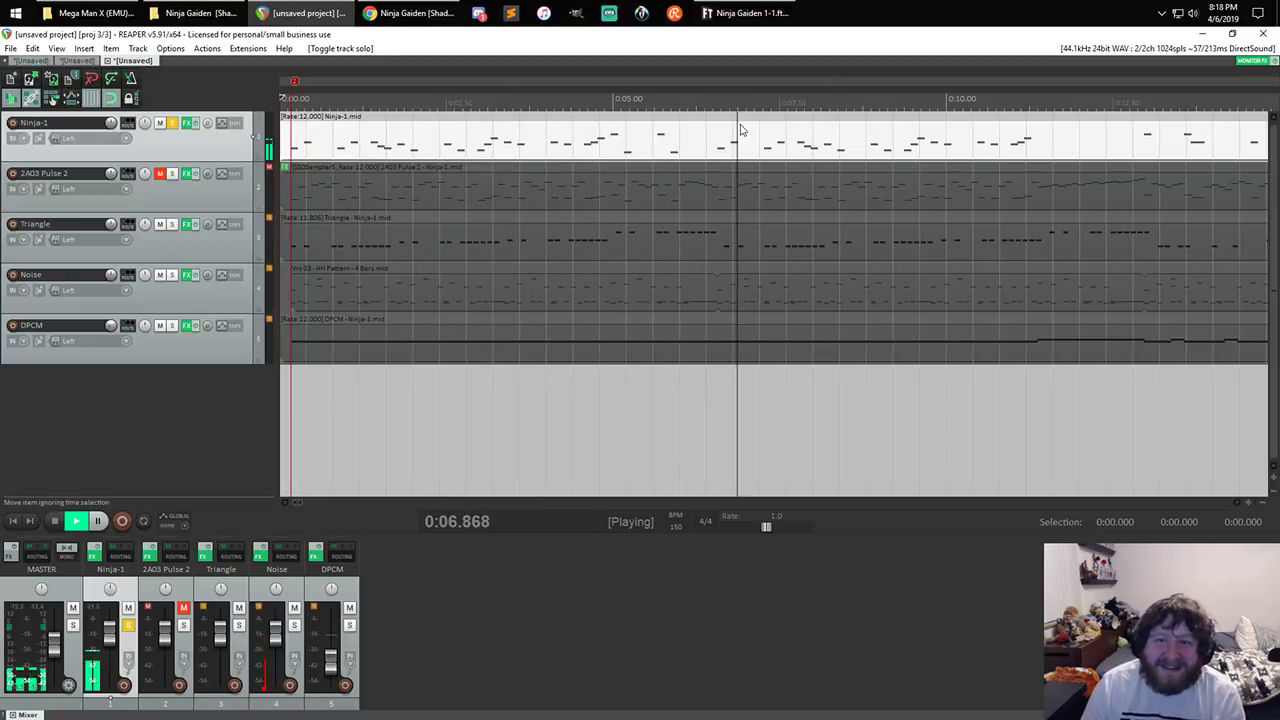
- Unmute and solo the 2A03 Pulse 2 track, and solo the Triangle track to hear both with Ninja-1
click(159, 174)
click(172, 174)
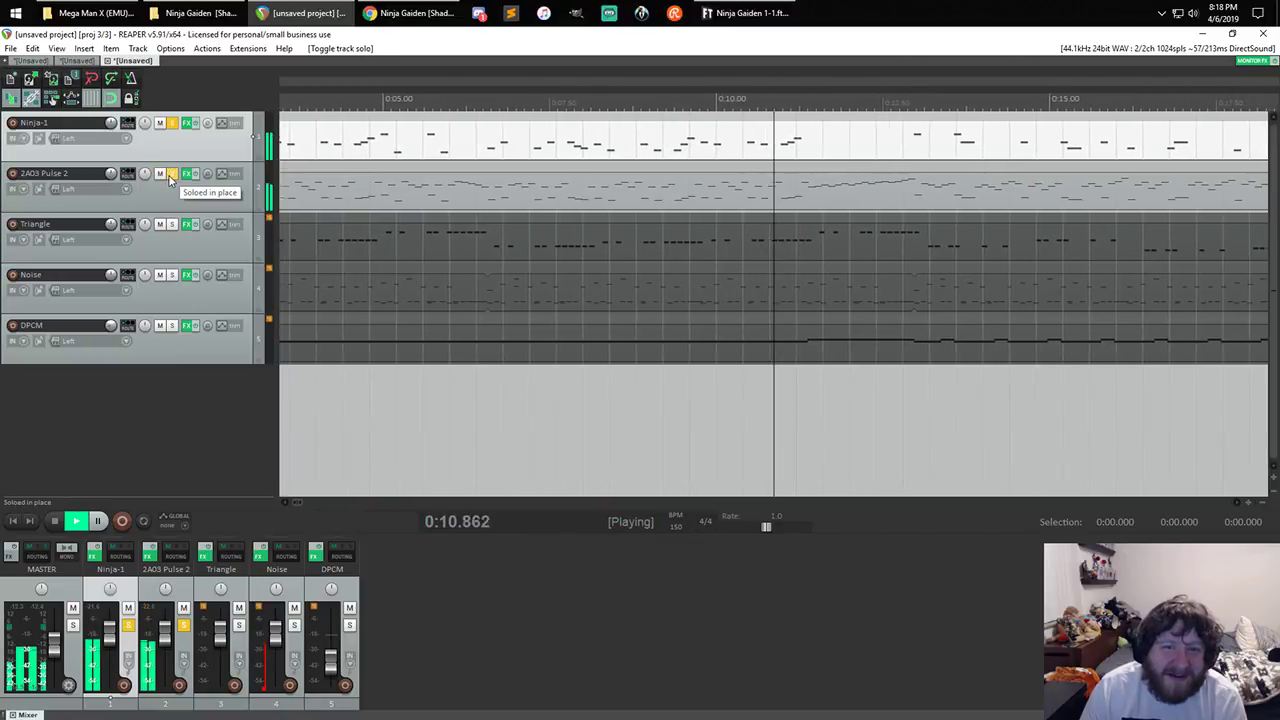
click(172, 225)
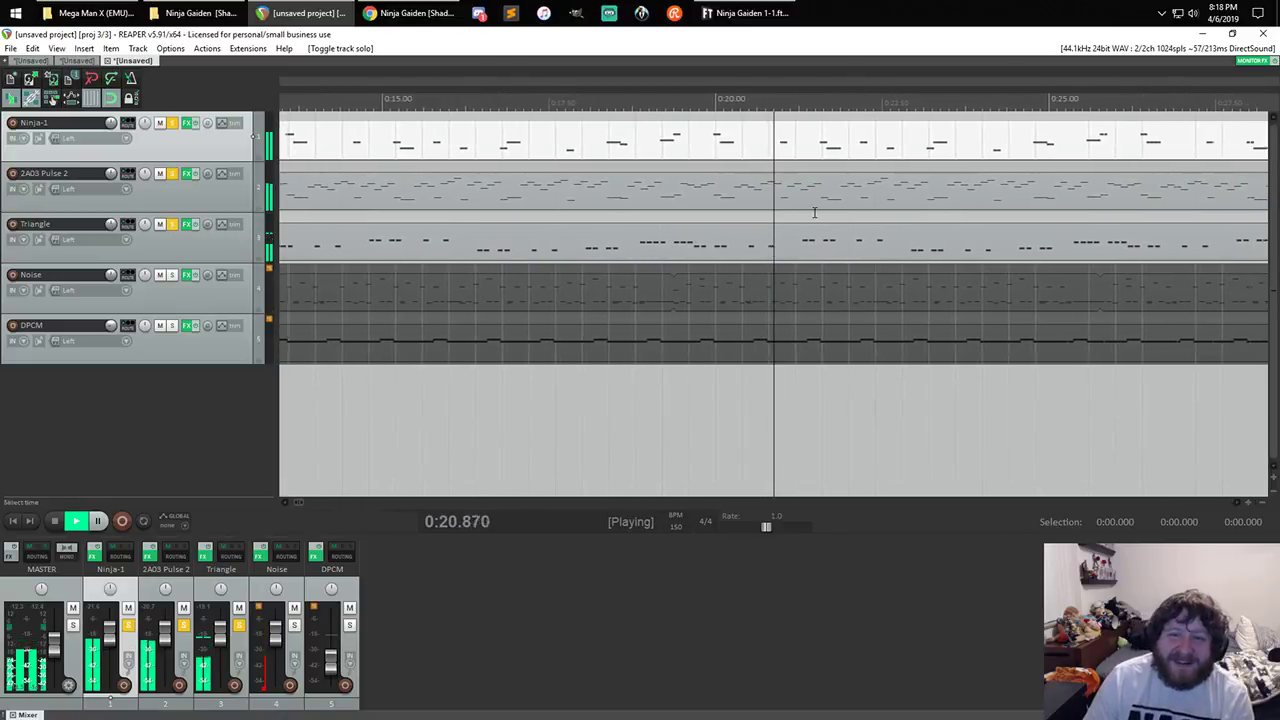
- Set the waveform of the Ninja-1 track's NES VST to Triangle and move the FX window clear of the upper track controls
click(188, 122)
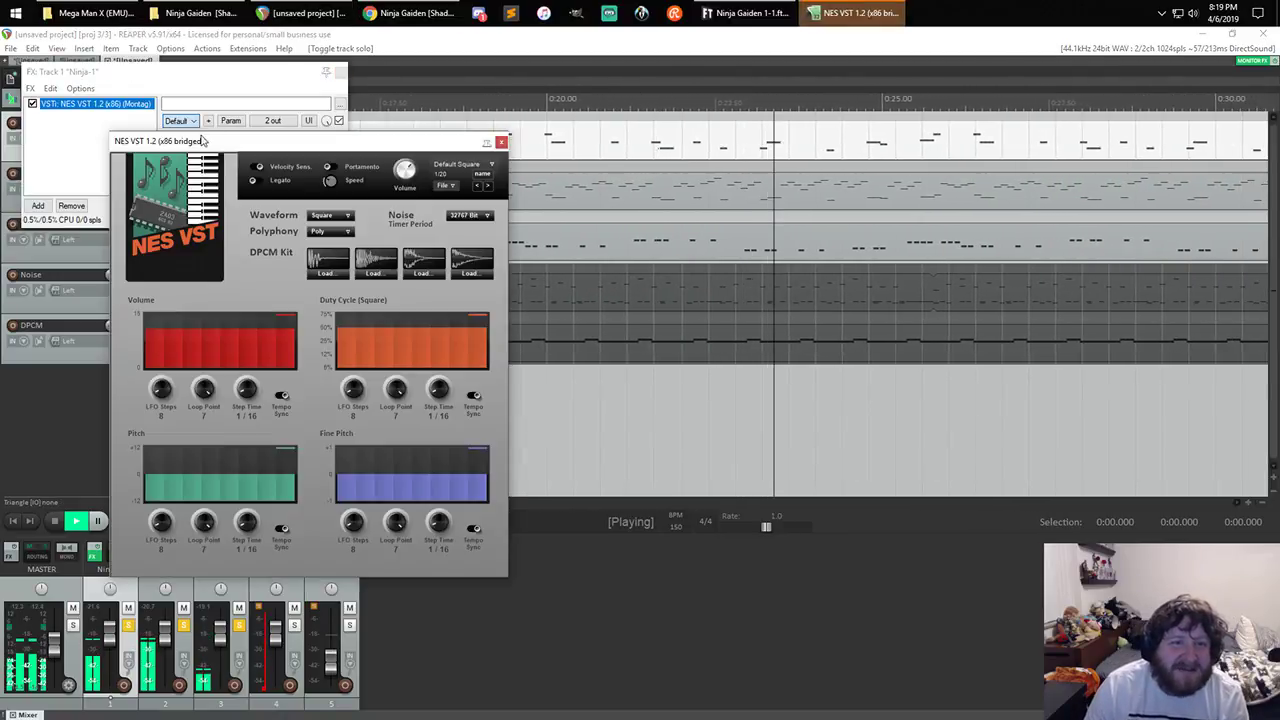
click(330, 216)
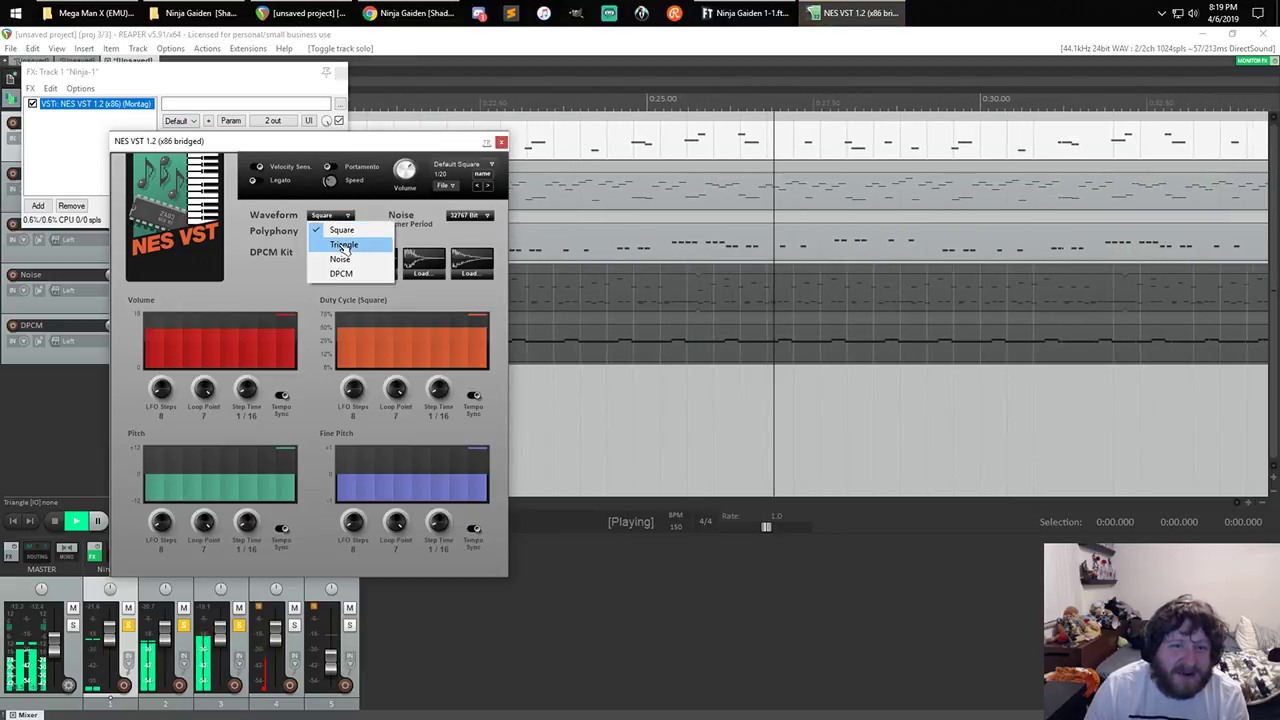
click(330, 243)
click(500, 142)
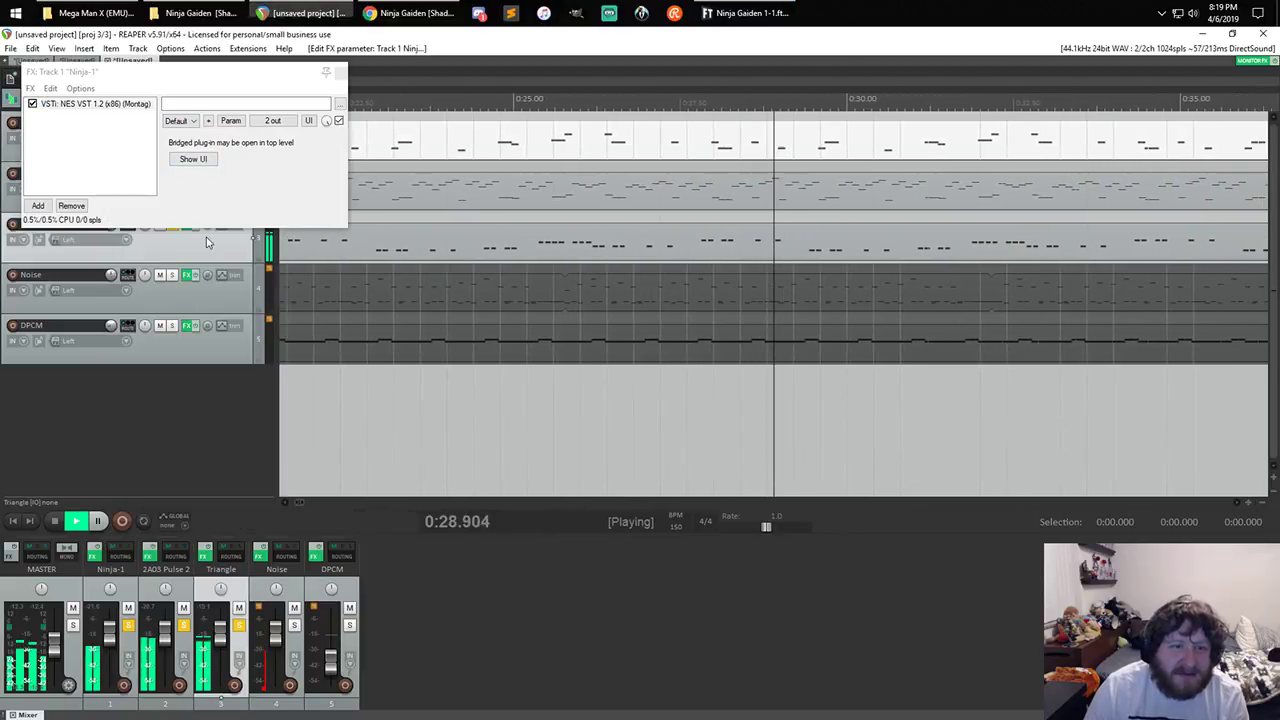
click(282, 78)
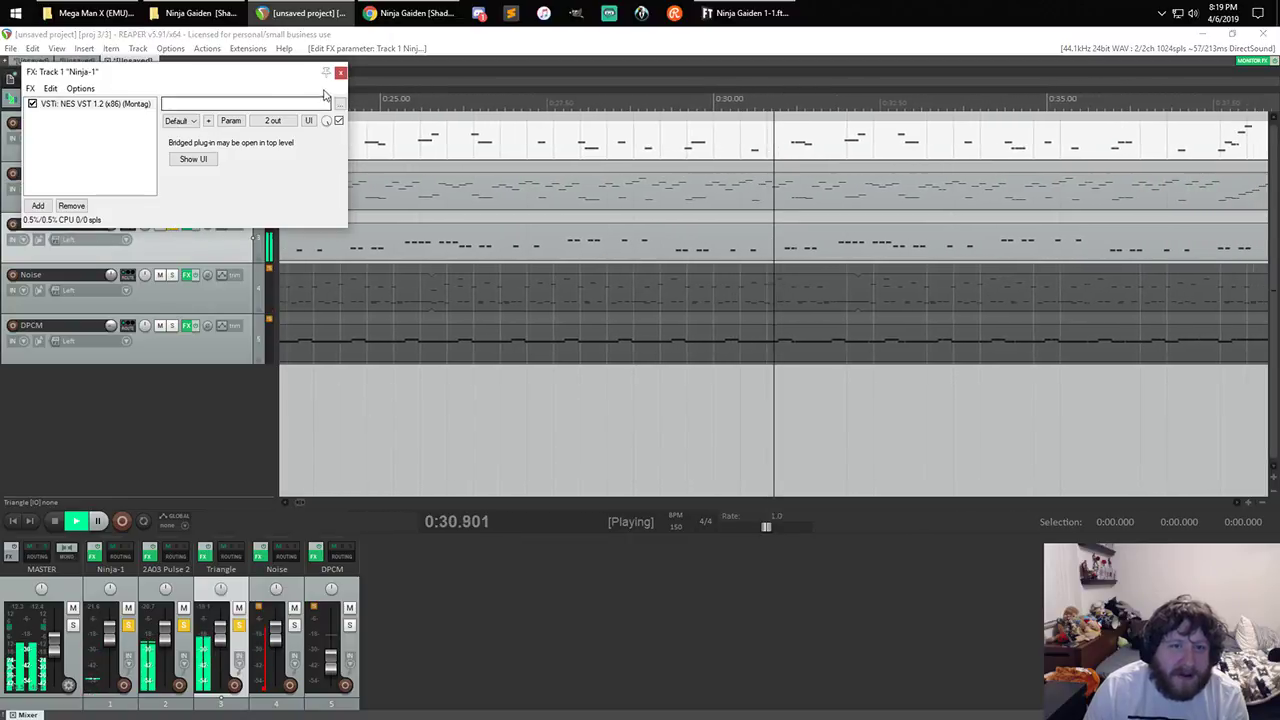
drag(282, 78, 375, 291)
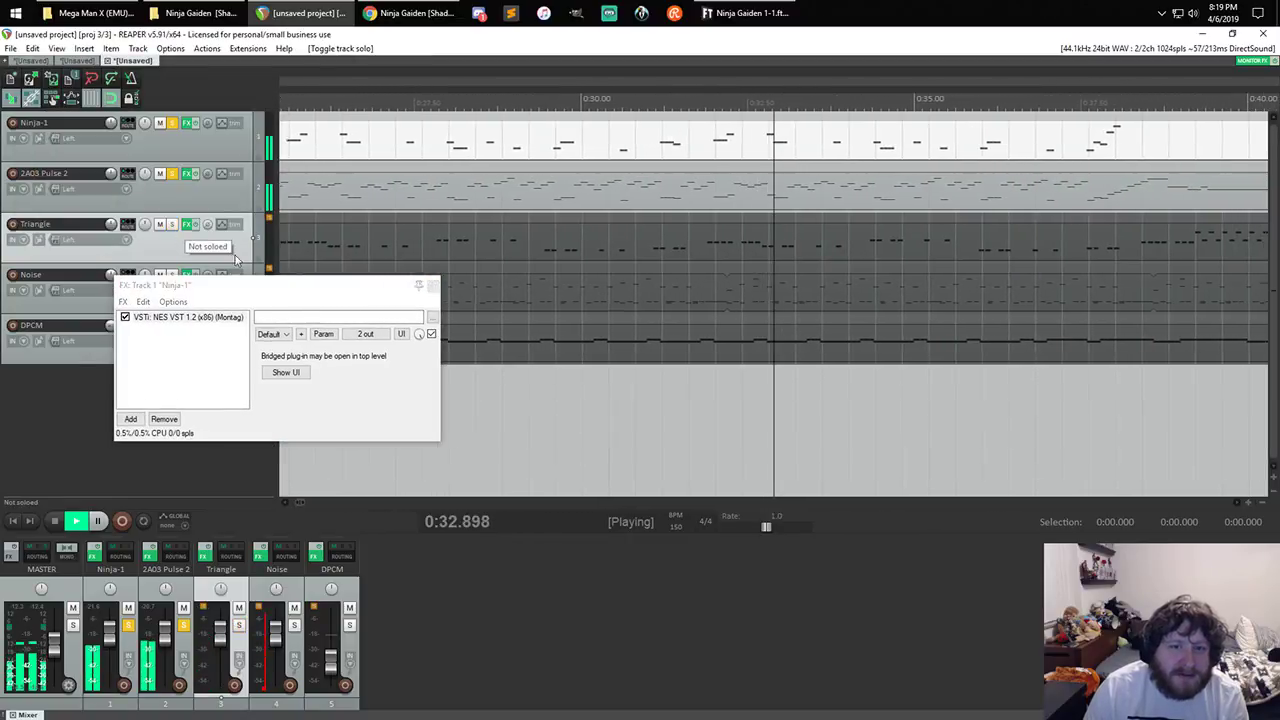
- Stop playback and close the Ninja-1 track's NES VST and FX windows
click(431, 286)
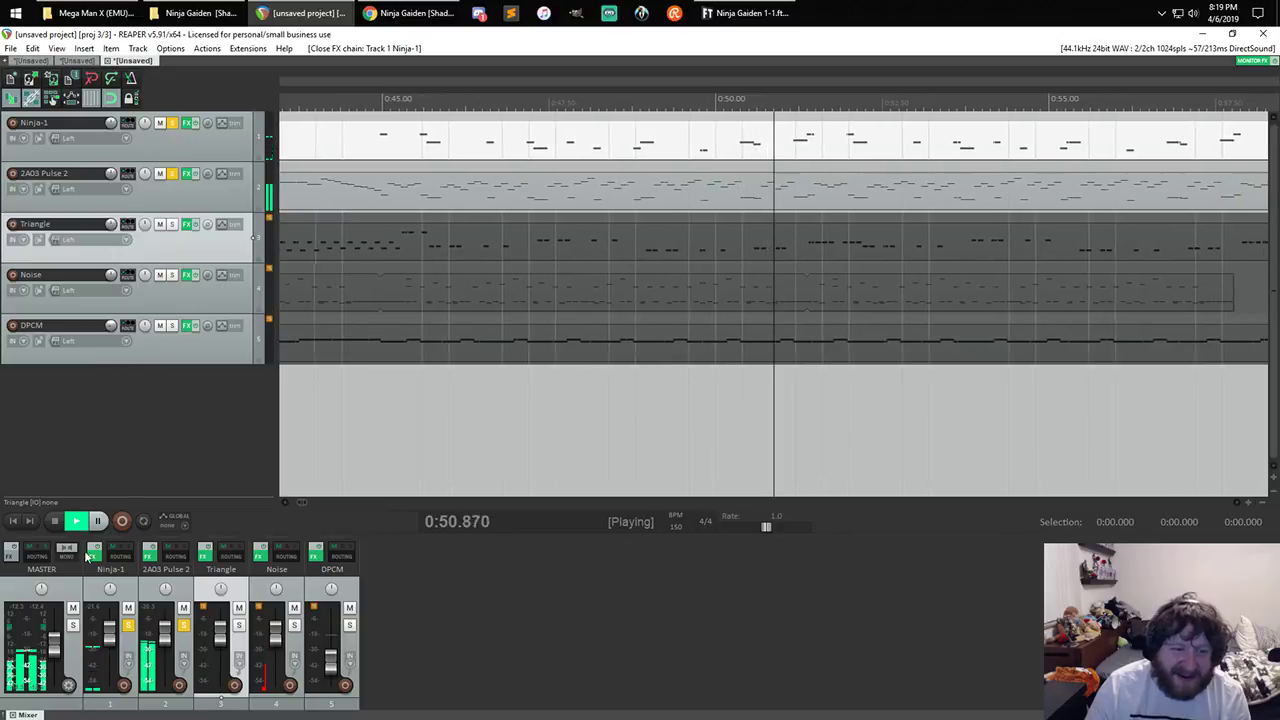
click(56, 521)
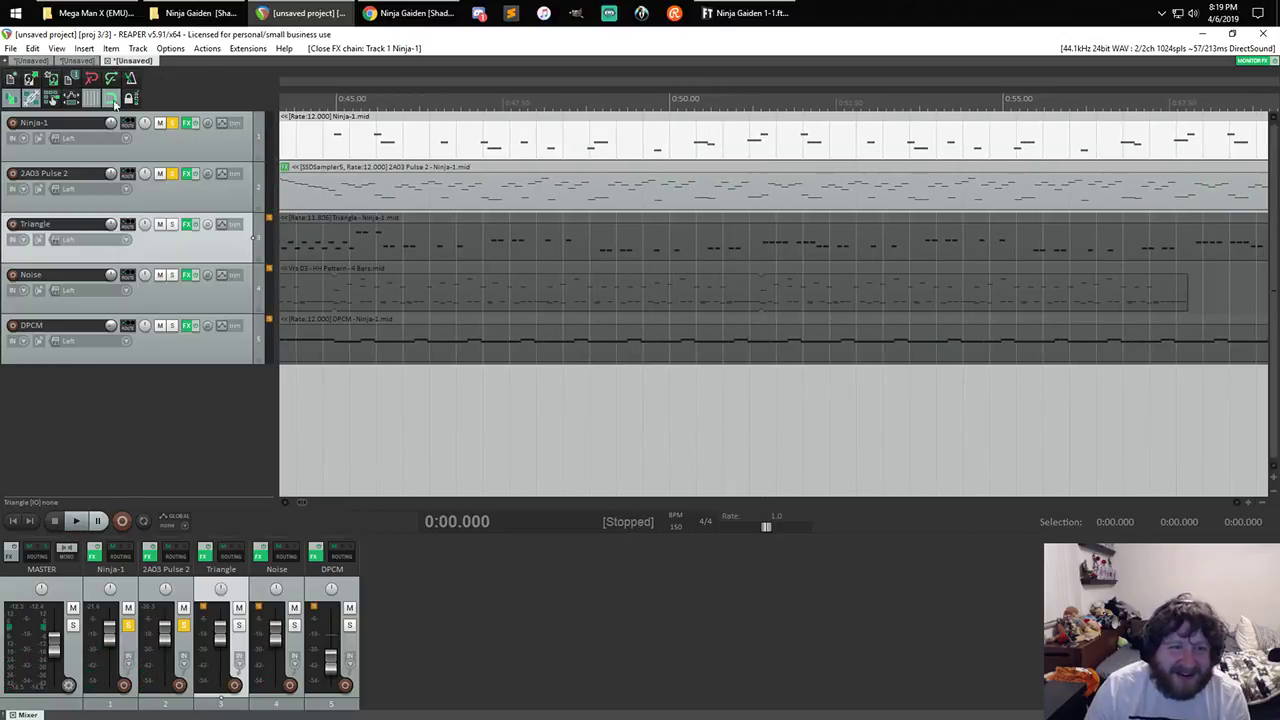
click(188, 122)
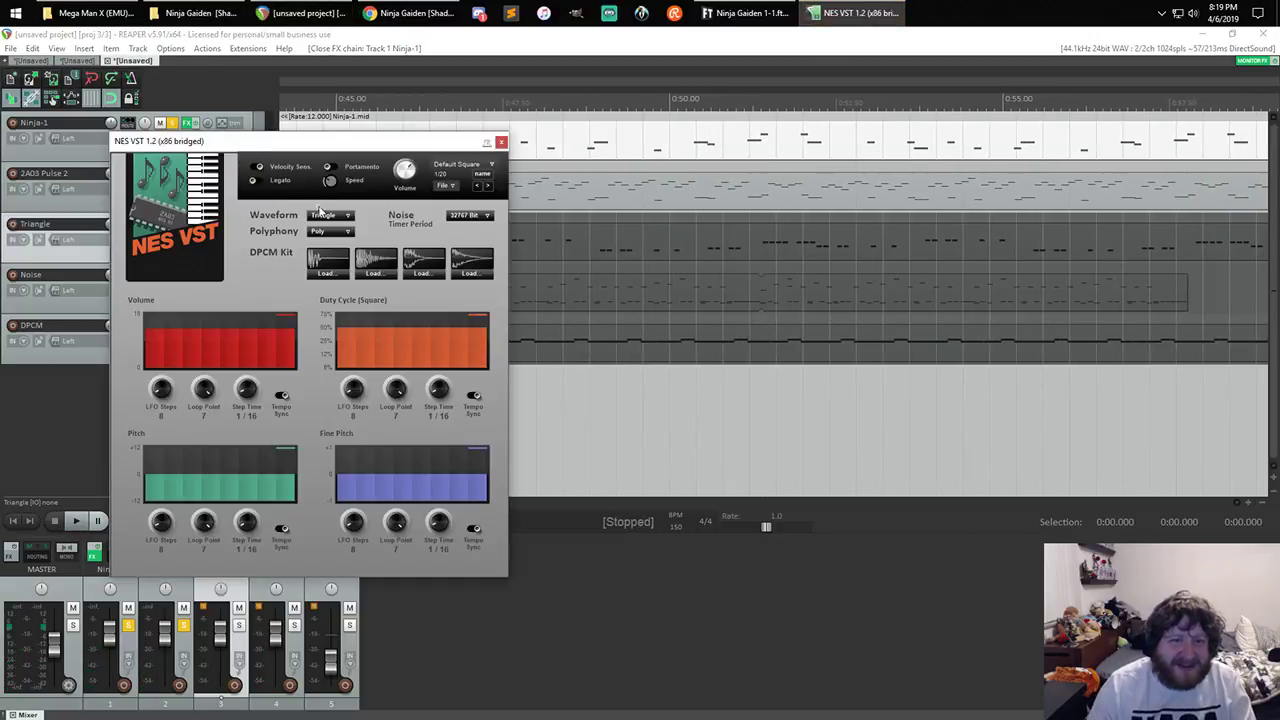
click(501, 143)
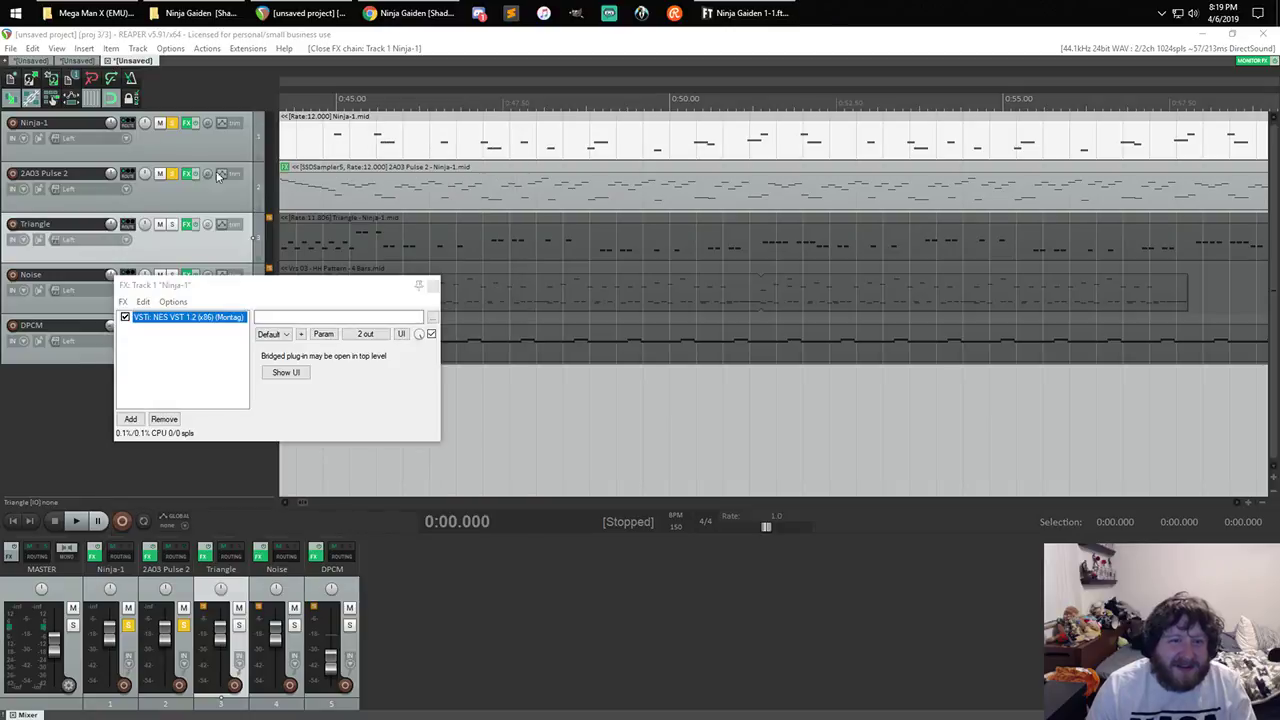
click(433, 288)
click(430, 290)
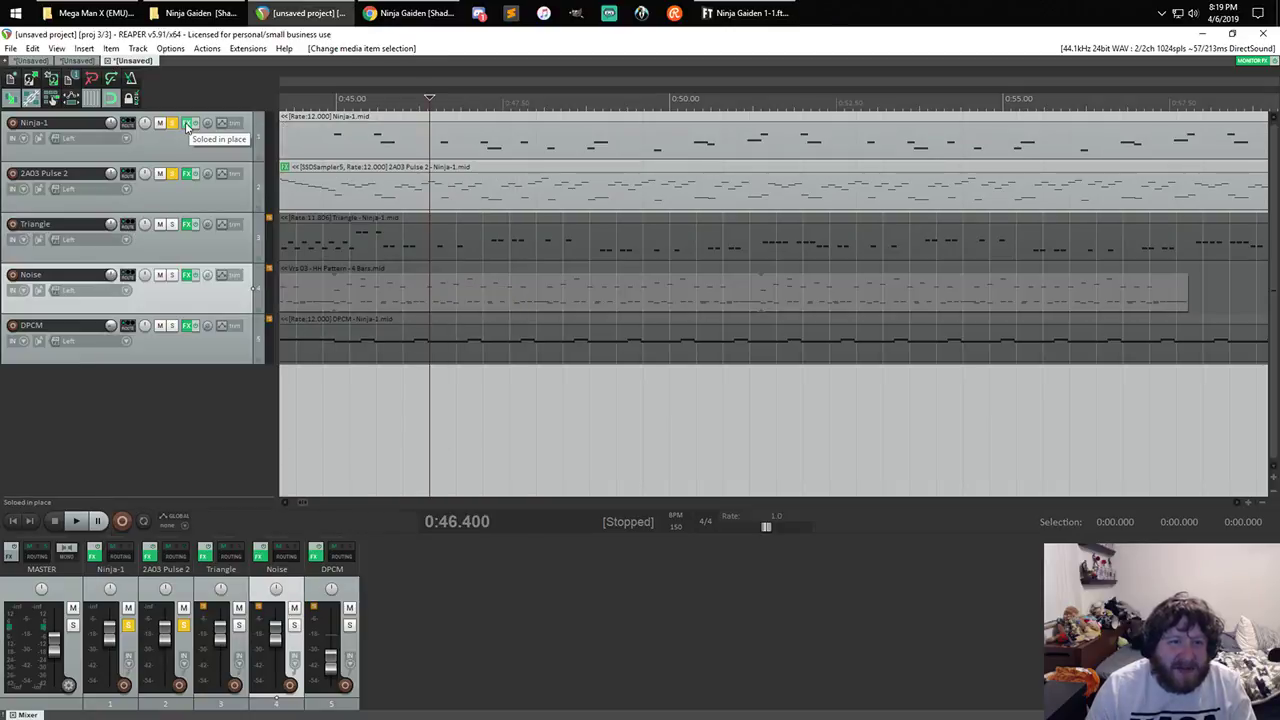
- Bypass NES VST on the Ninja-1 track and add the Ample Bass P Lite II instrument in its place
click(186, 124)
click(499, 145)
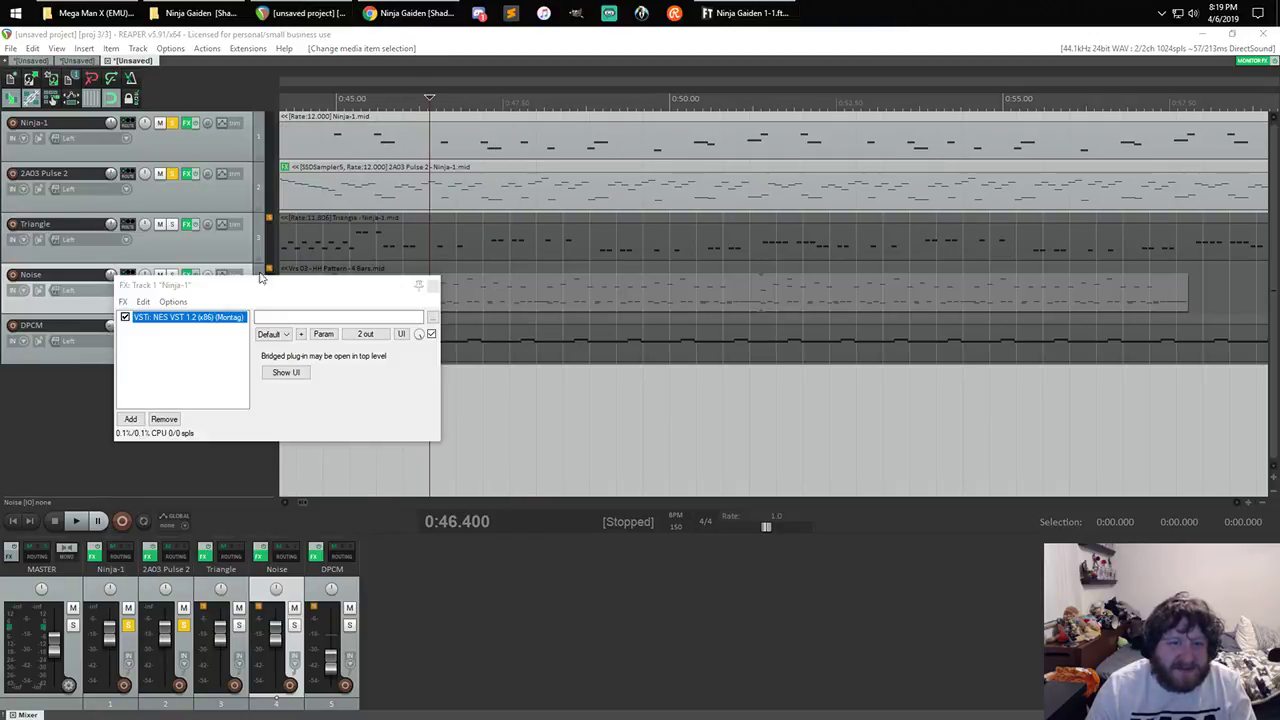
double_click(230, 334)
double_click(521, 277)
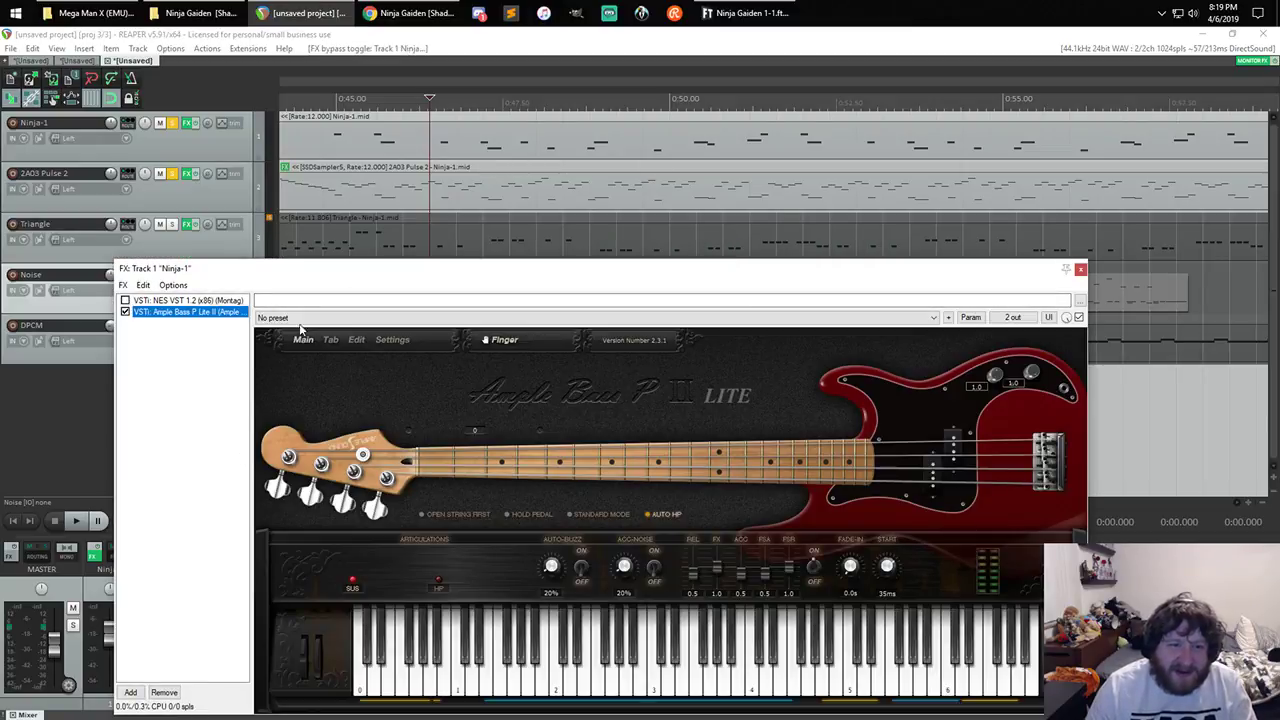
click(1080, 269)
- Play the project from the start and raise the Ninja-1 Ample Bass level knob to 1.6
key(space)
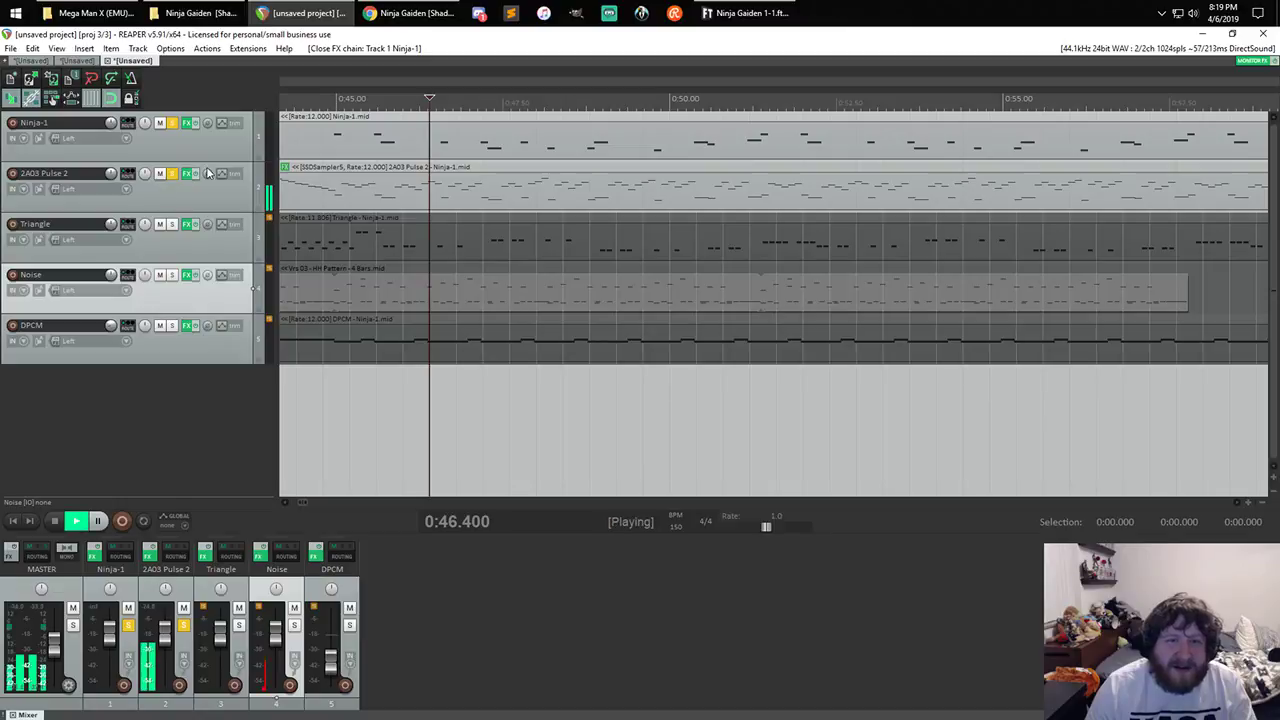
key(Home)
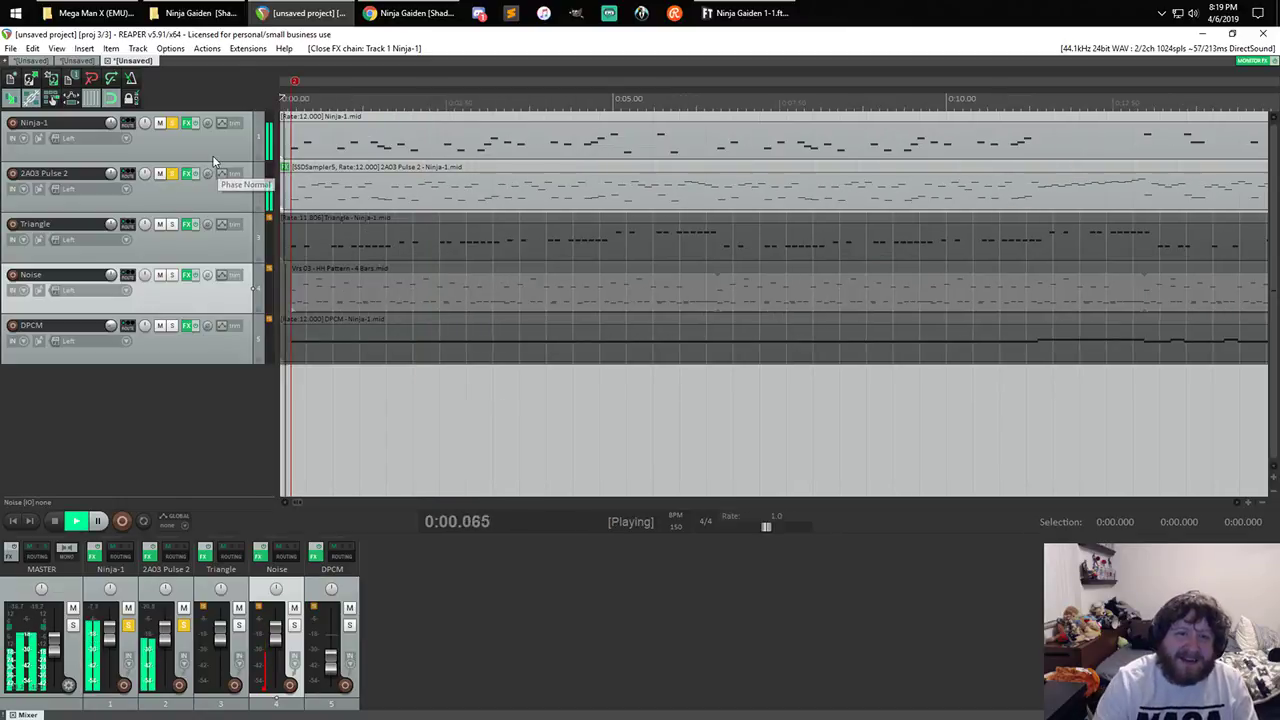
click(186, 123)
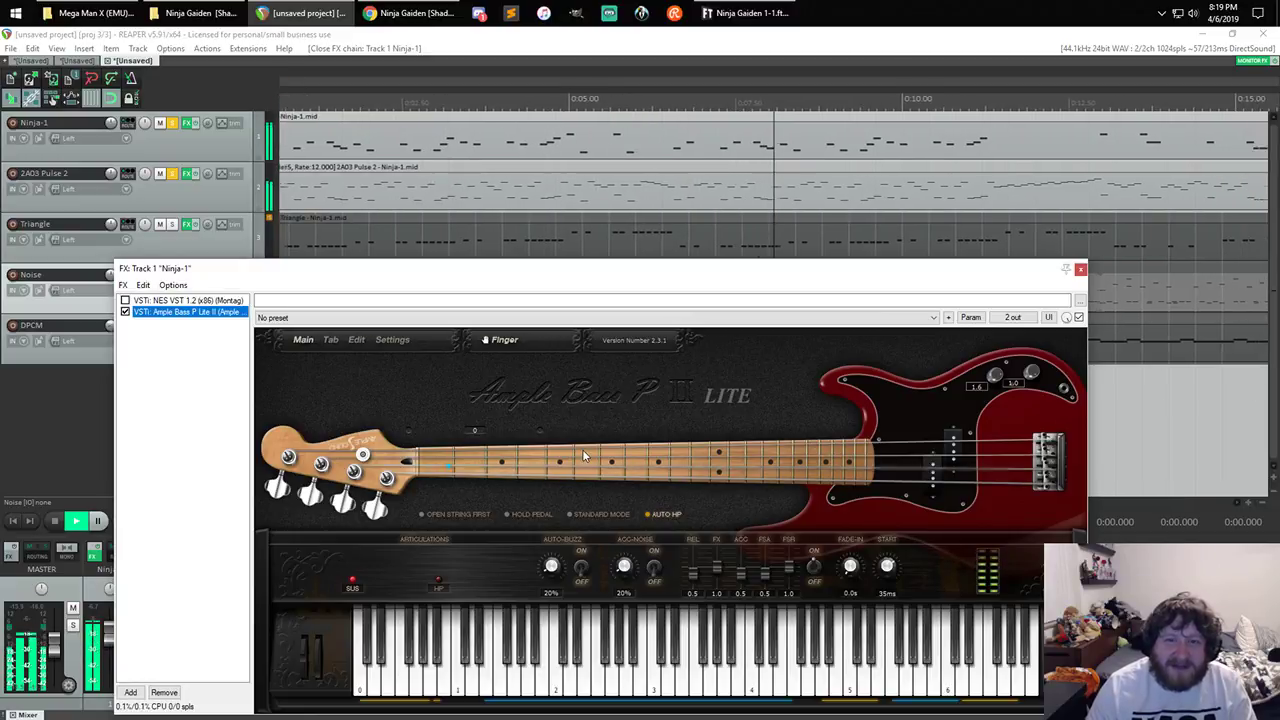
- Delete all notes below C4 in the 2A03 Pulse 2 item and bring up that track's FX chain
click(186, 173)
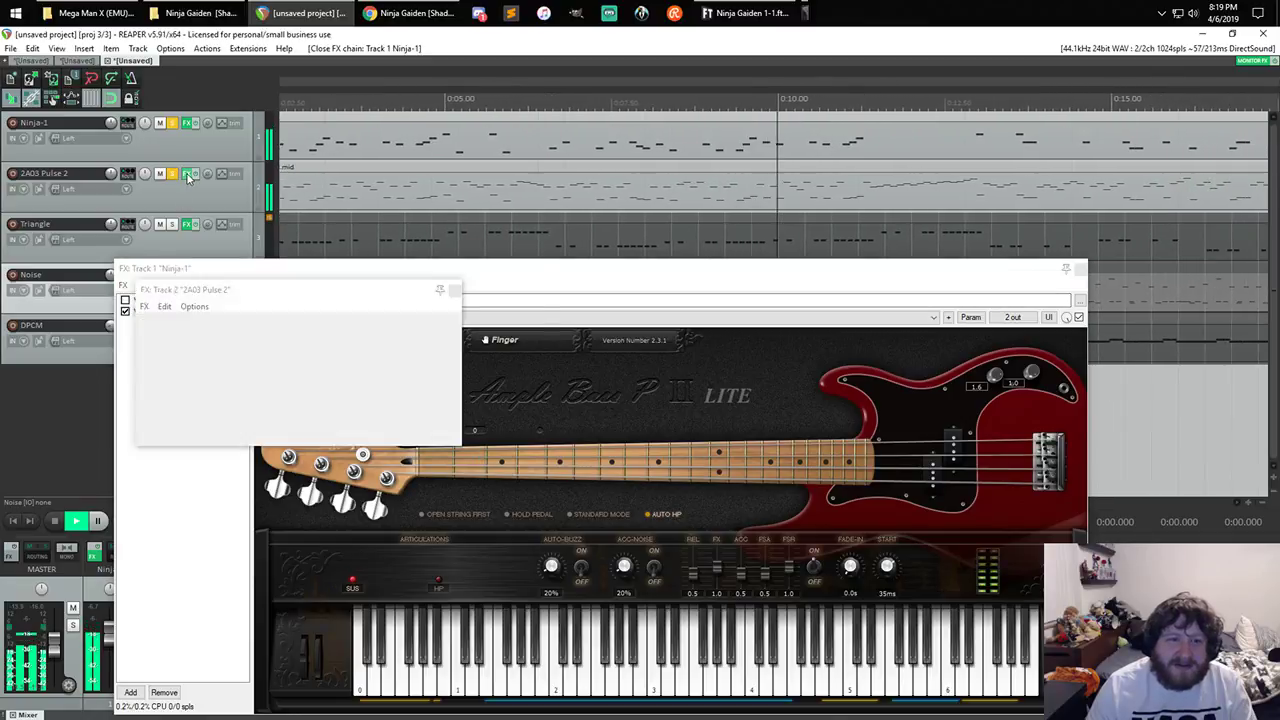
click(538, 178)
double_click(546, 188)
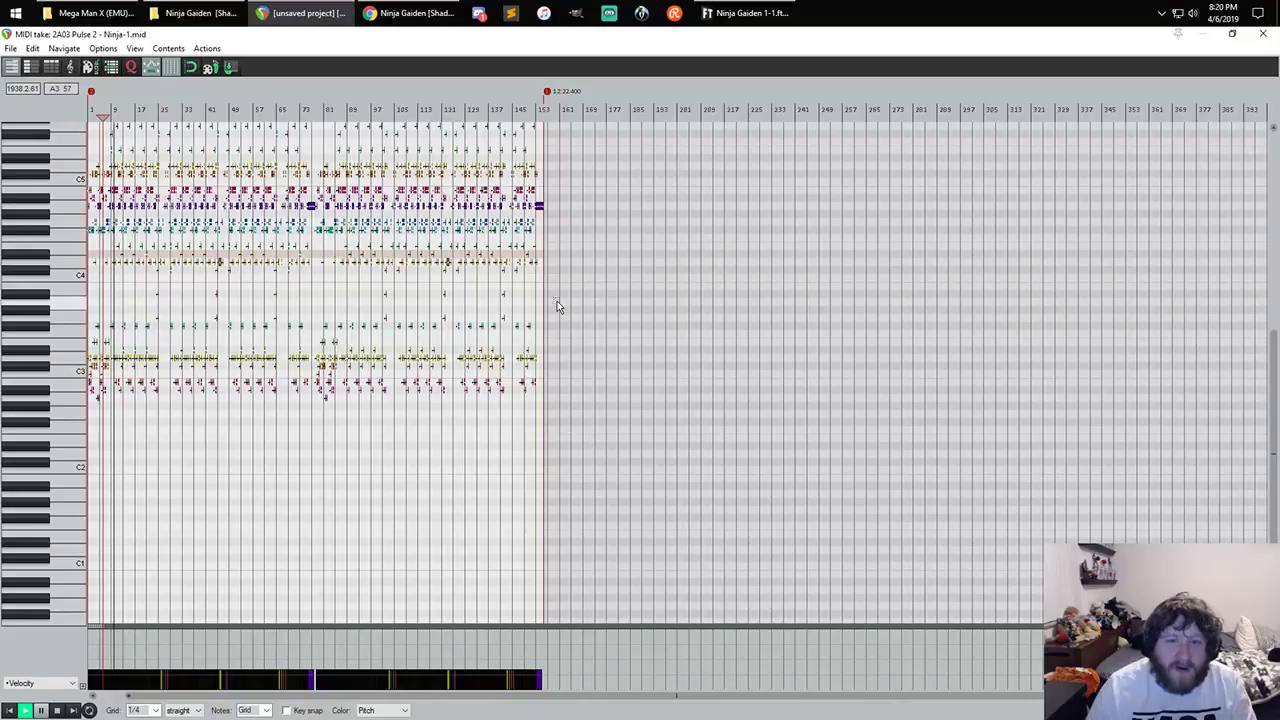
drag(588, 302, 65, 442)
key(Delete)
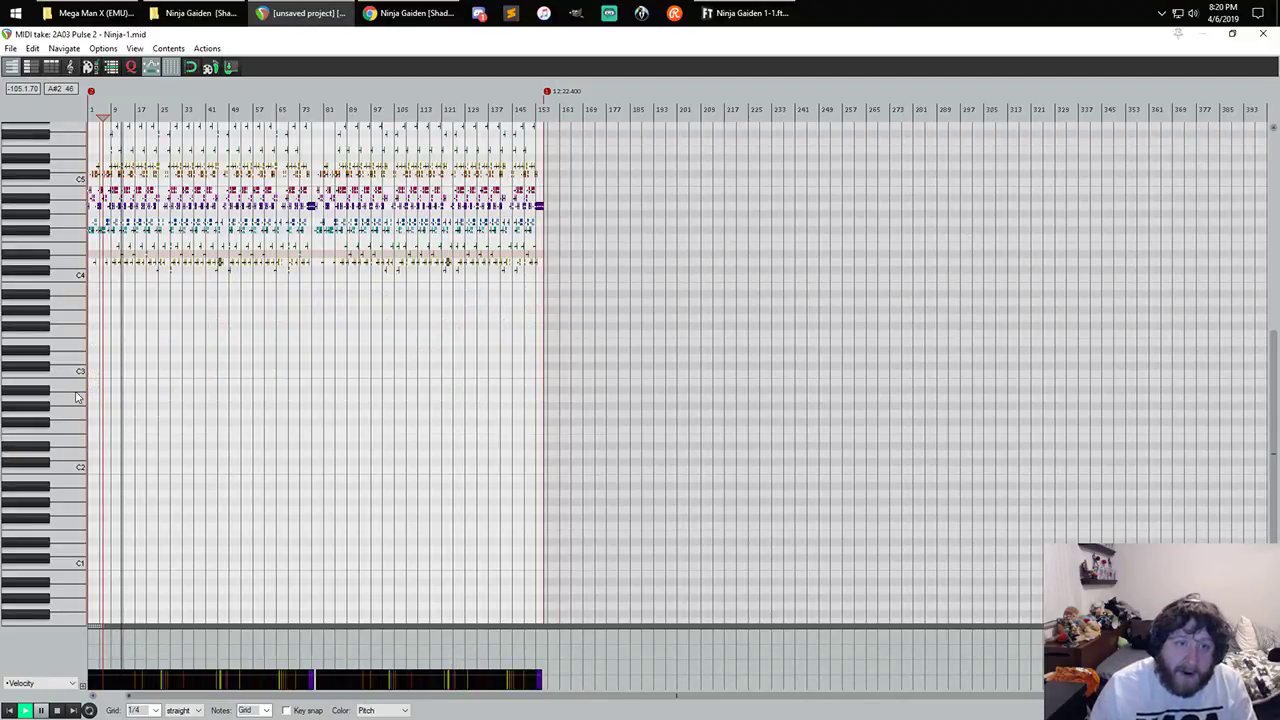
click(1262, 35)
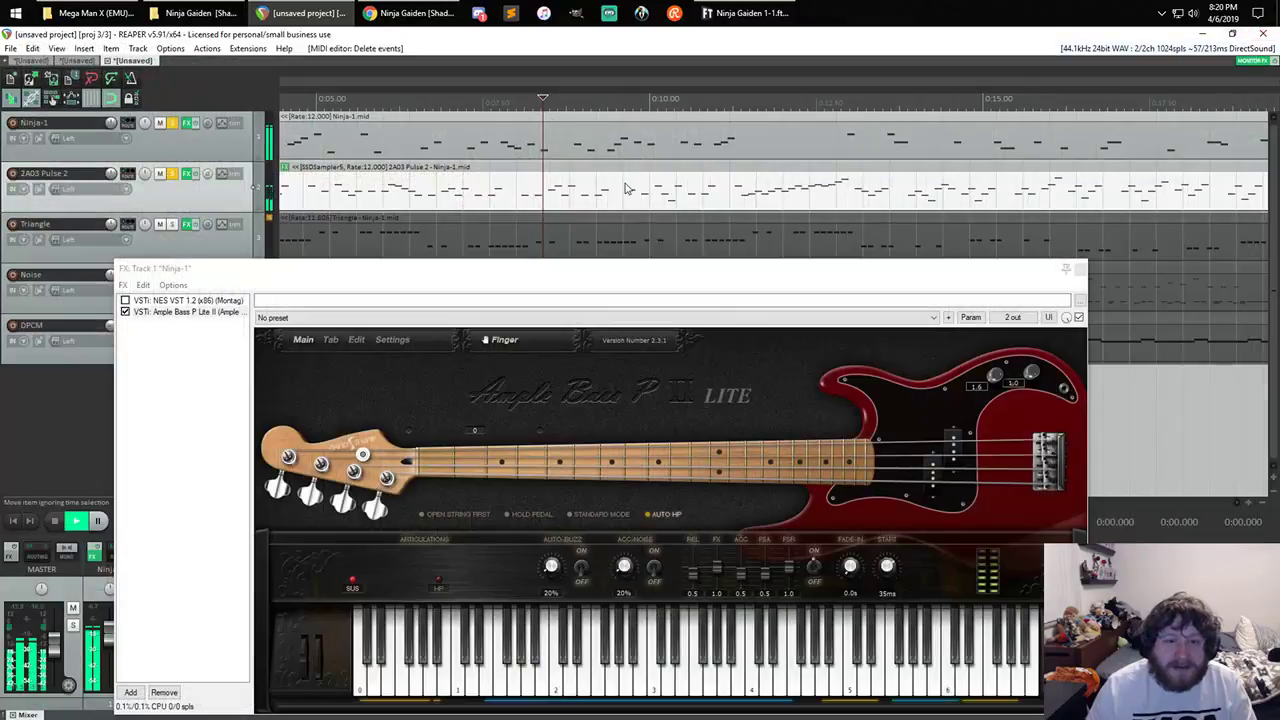
click(184, 178)
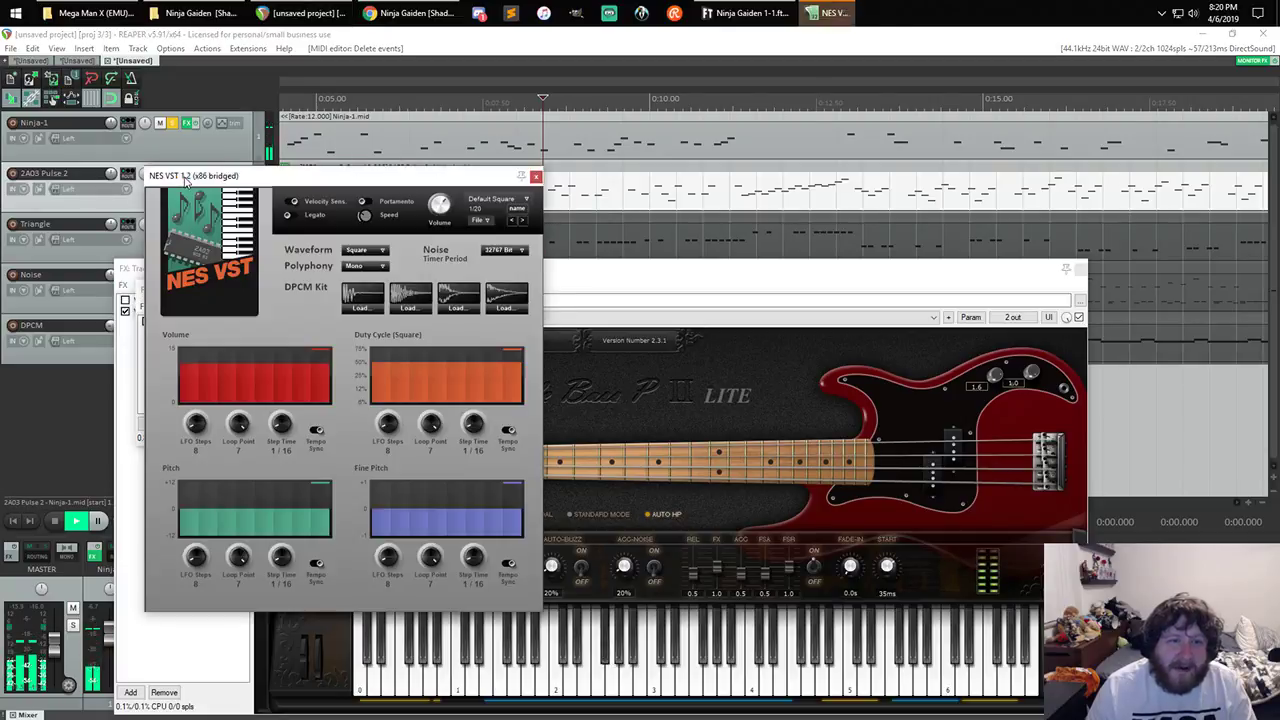
click(533, 176)
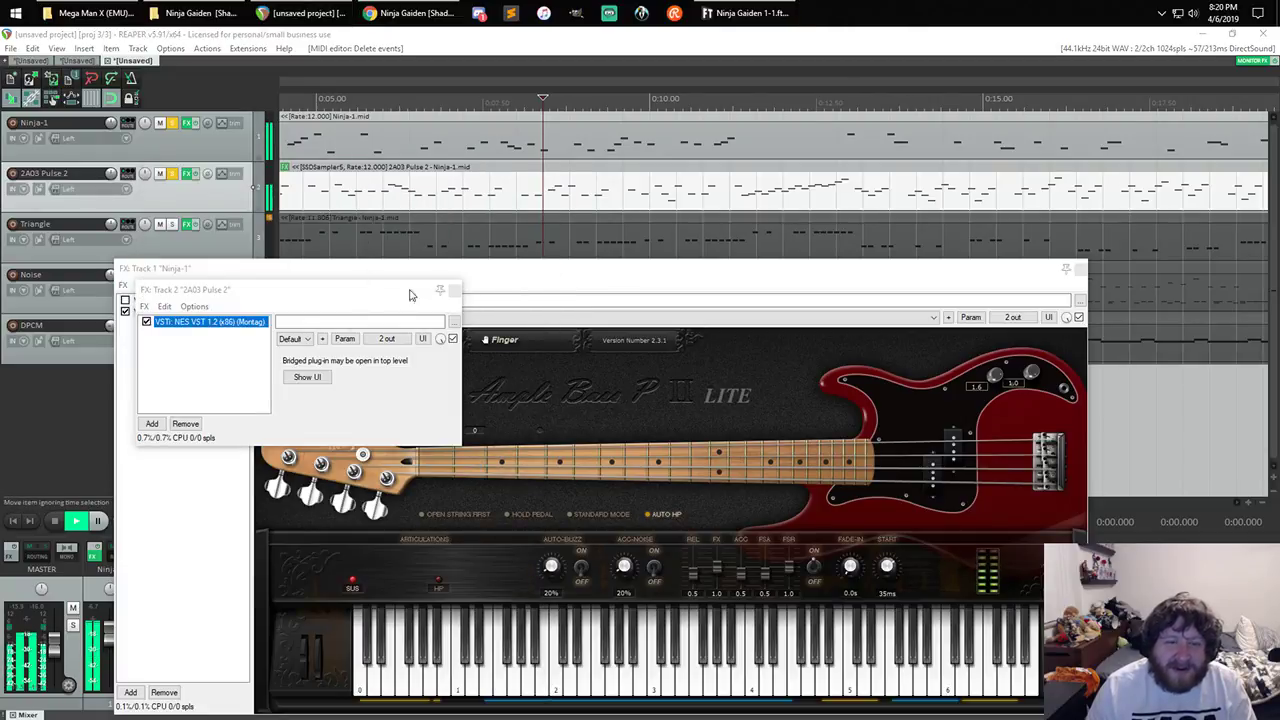
double_click(218, 355)
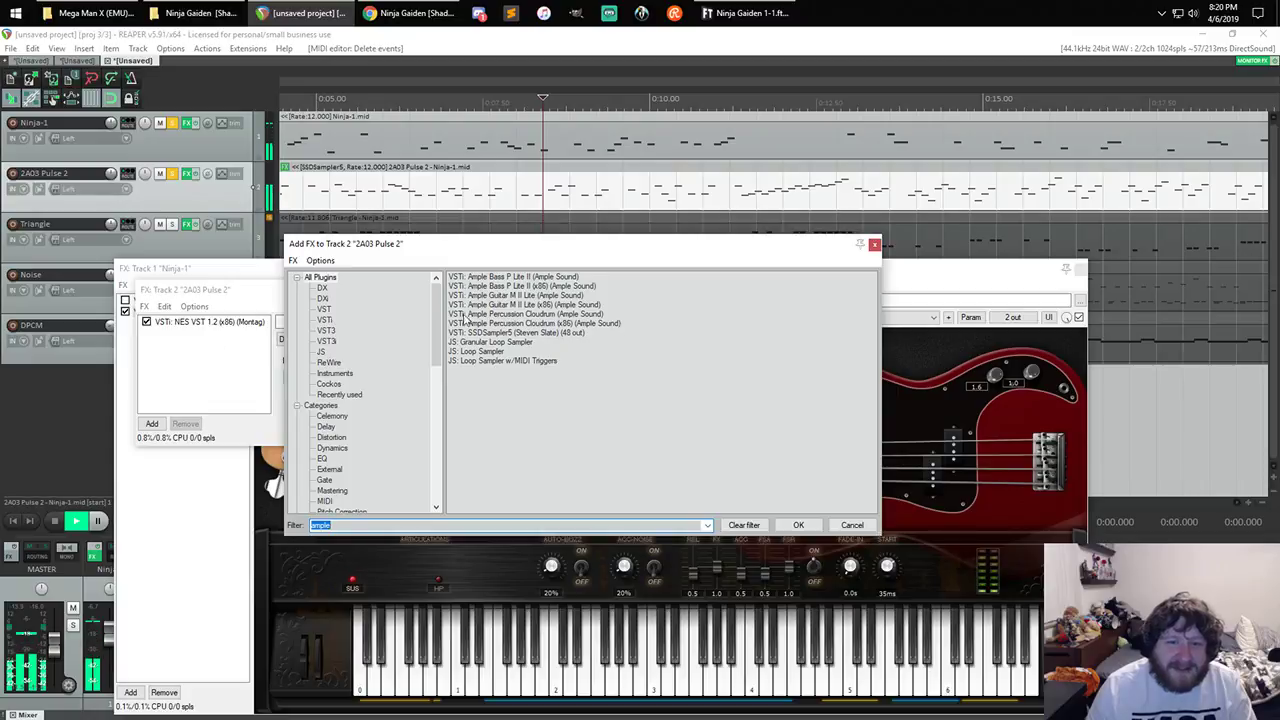
double_click(527, 277)
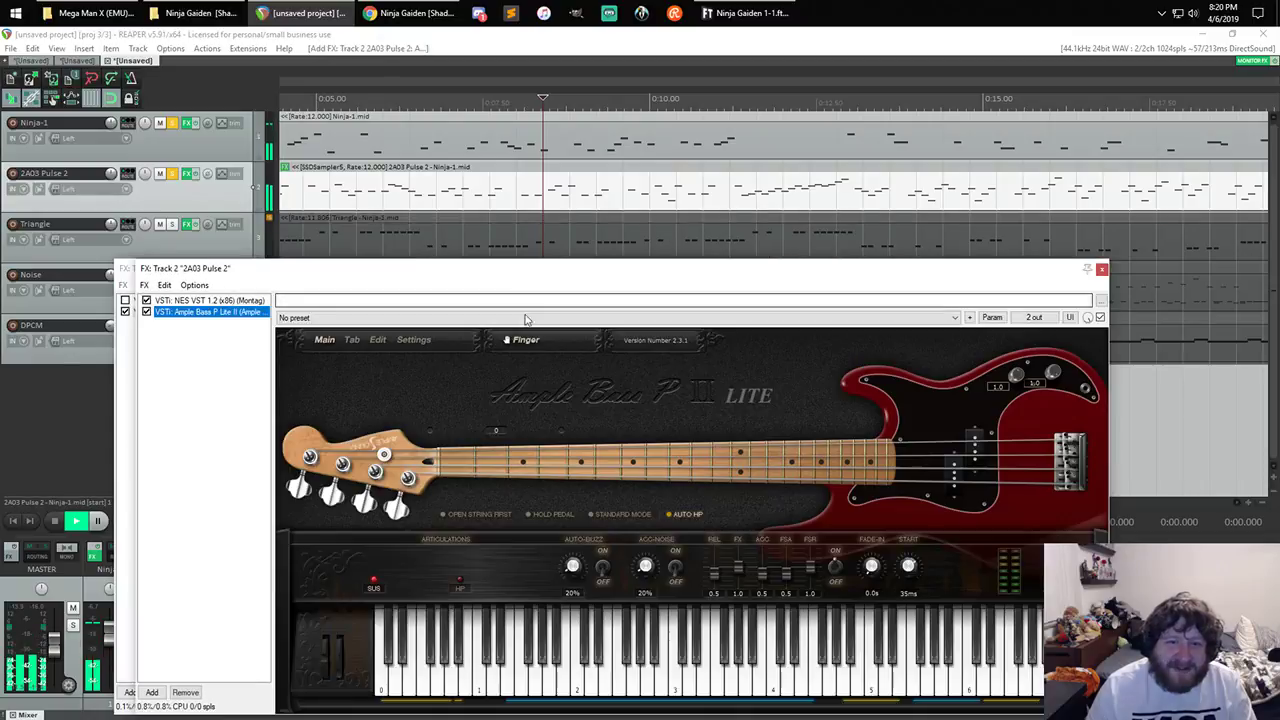
click(204, 325)
click(195, 314)
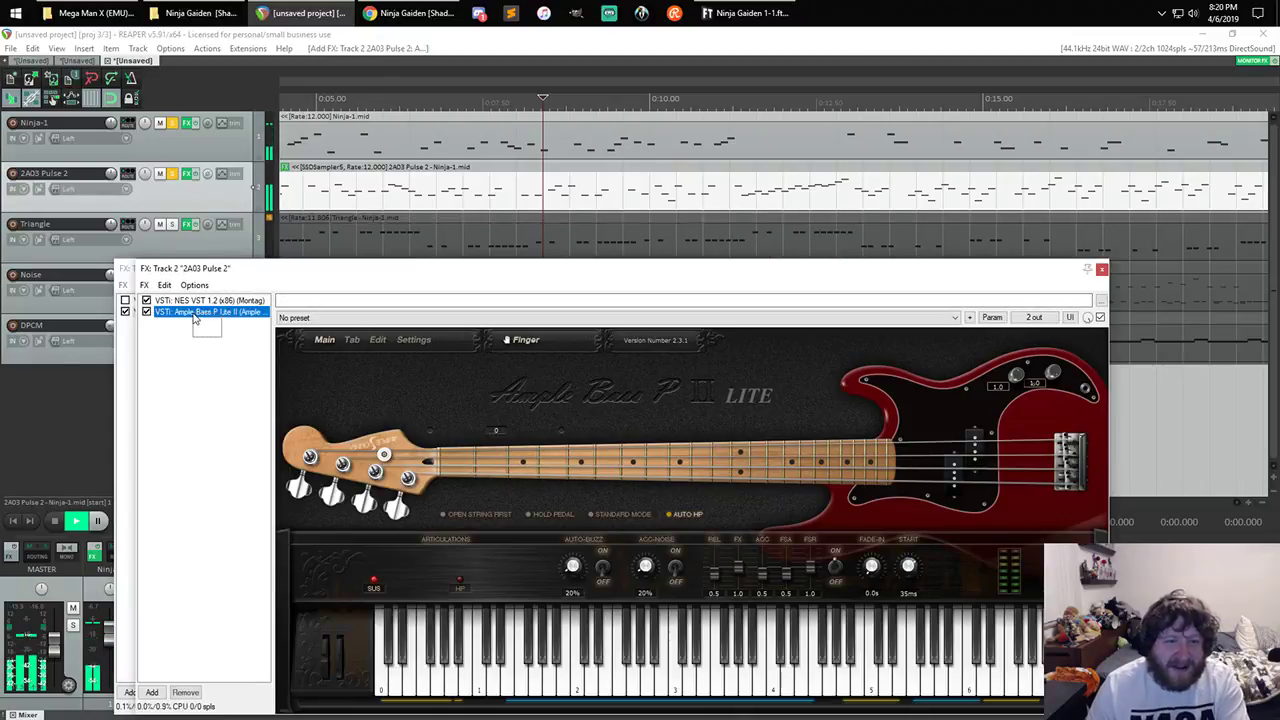
right_click(191, 312)
click(165, 334)
click(205, 312)
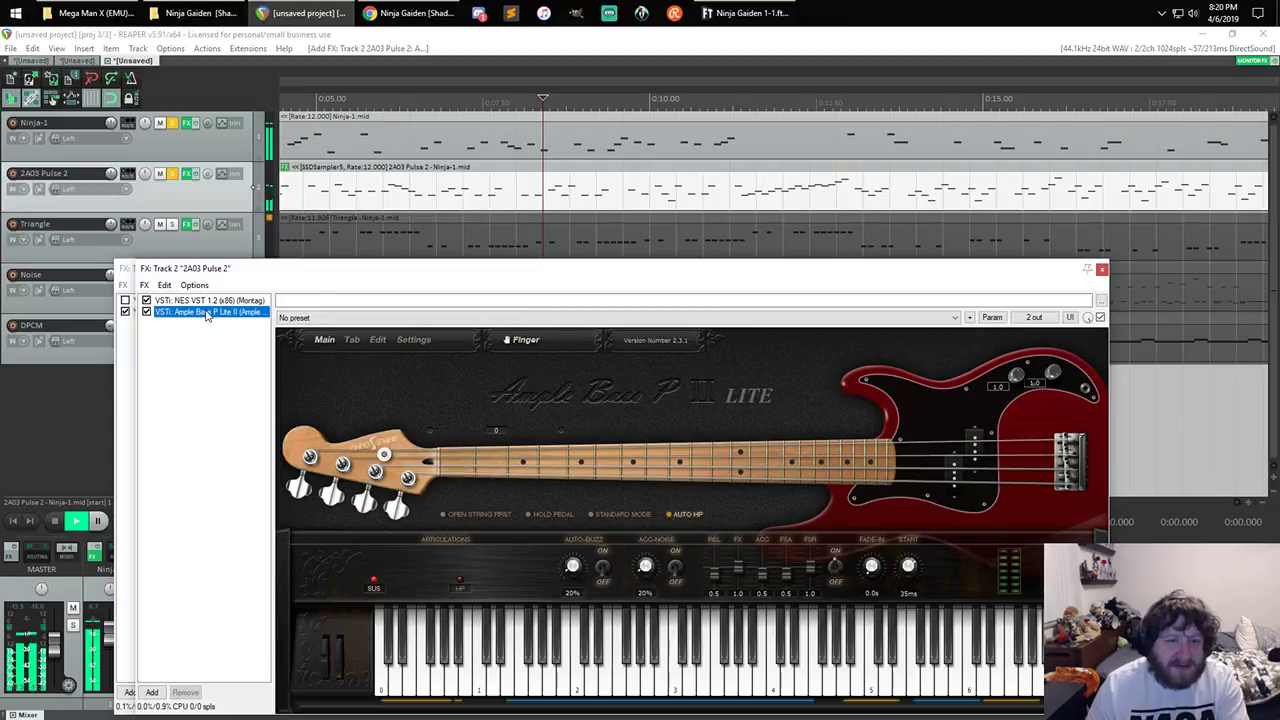
key(Delete)
- Add Ample Guitar M II Lite to the 2A03 Pulse 2 track, close both FX windows and stop playback
click(536, 177)
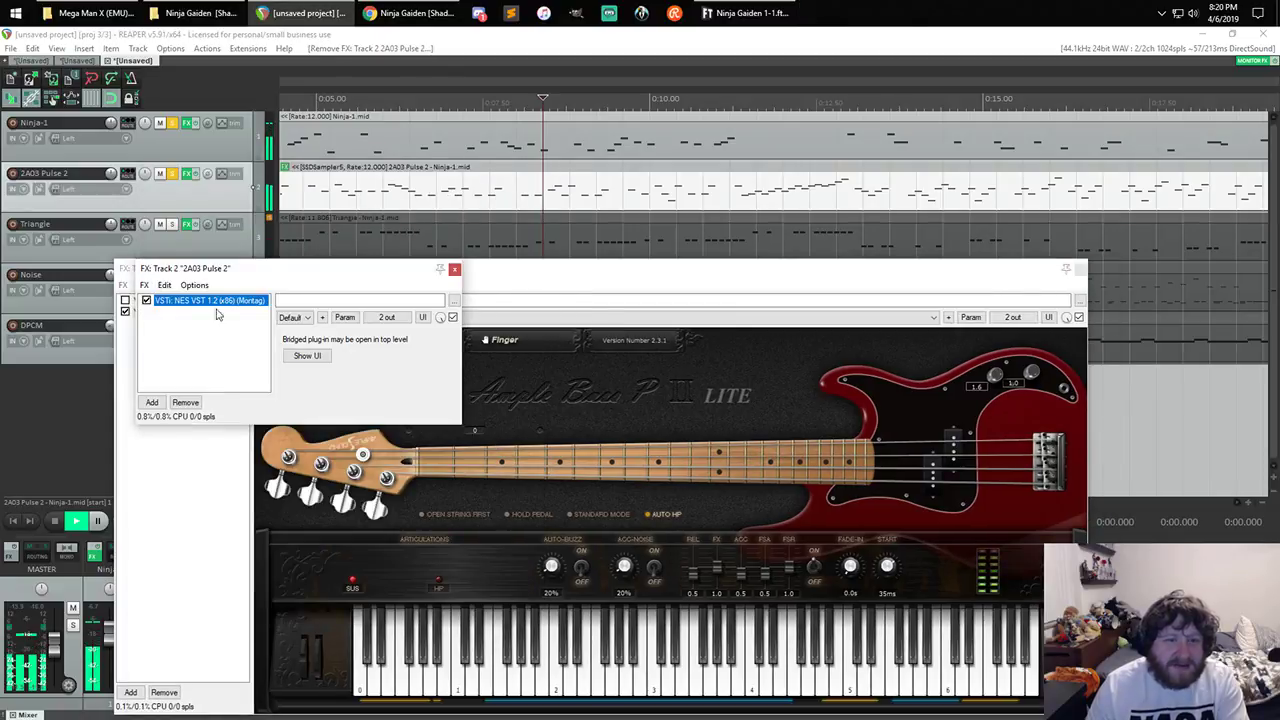
click(151, 402)
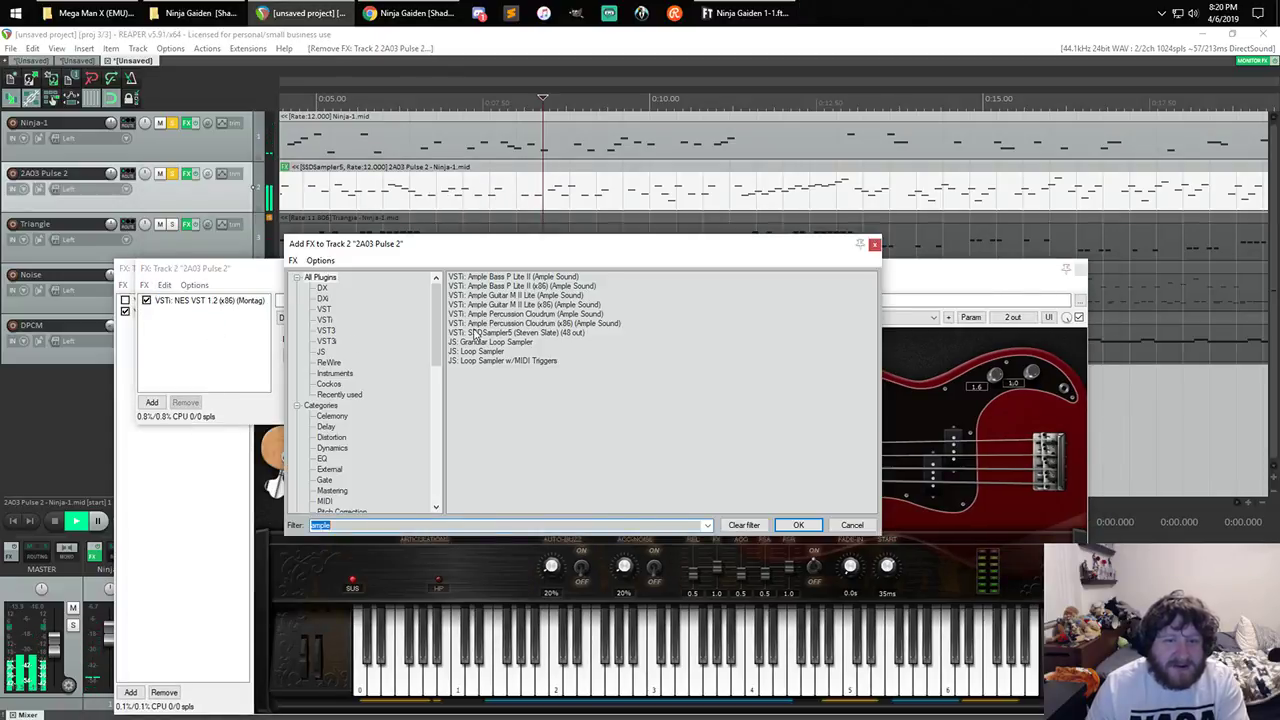
click(518, 296)
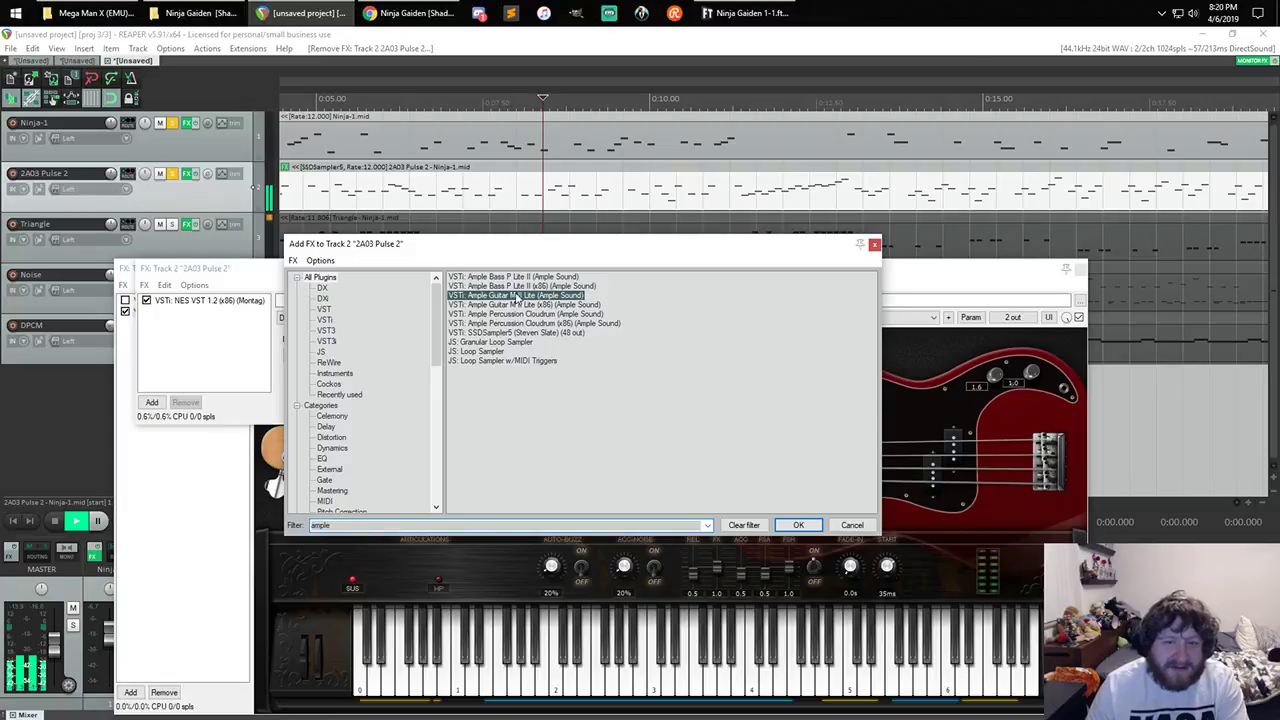
key(Return)
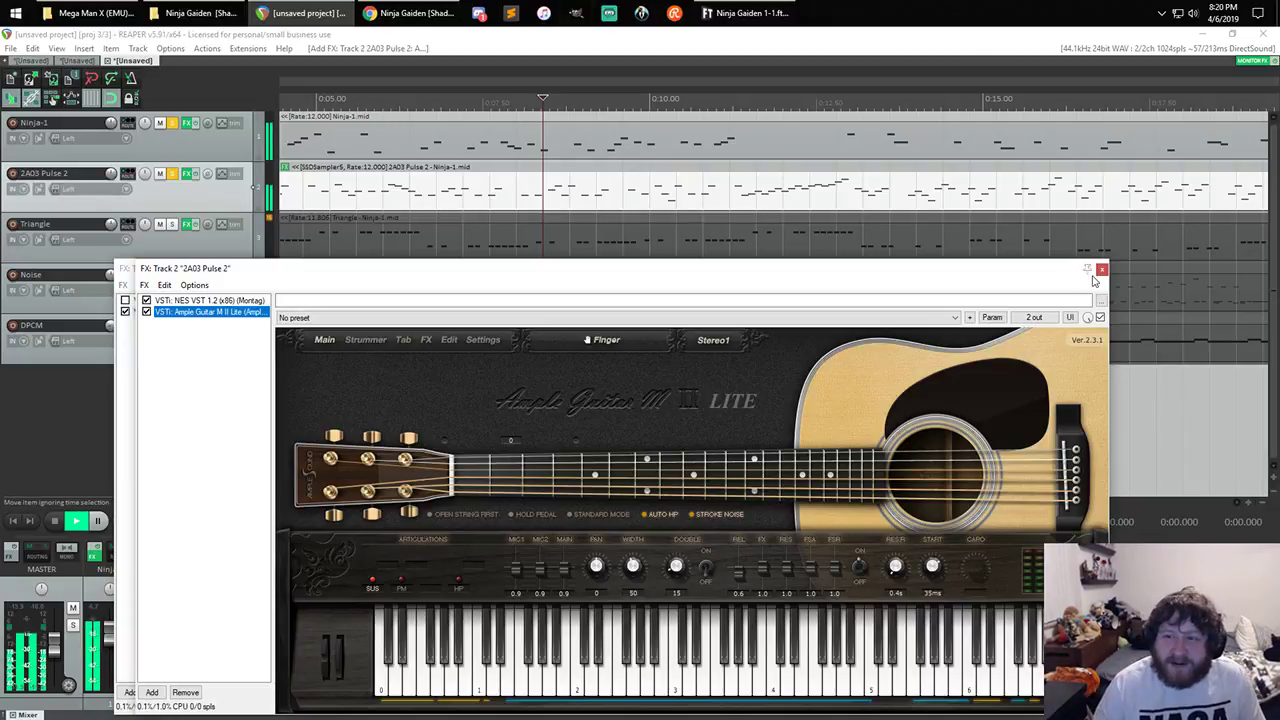
click(1101, 269)
click(1082, 270)
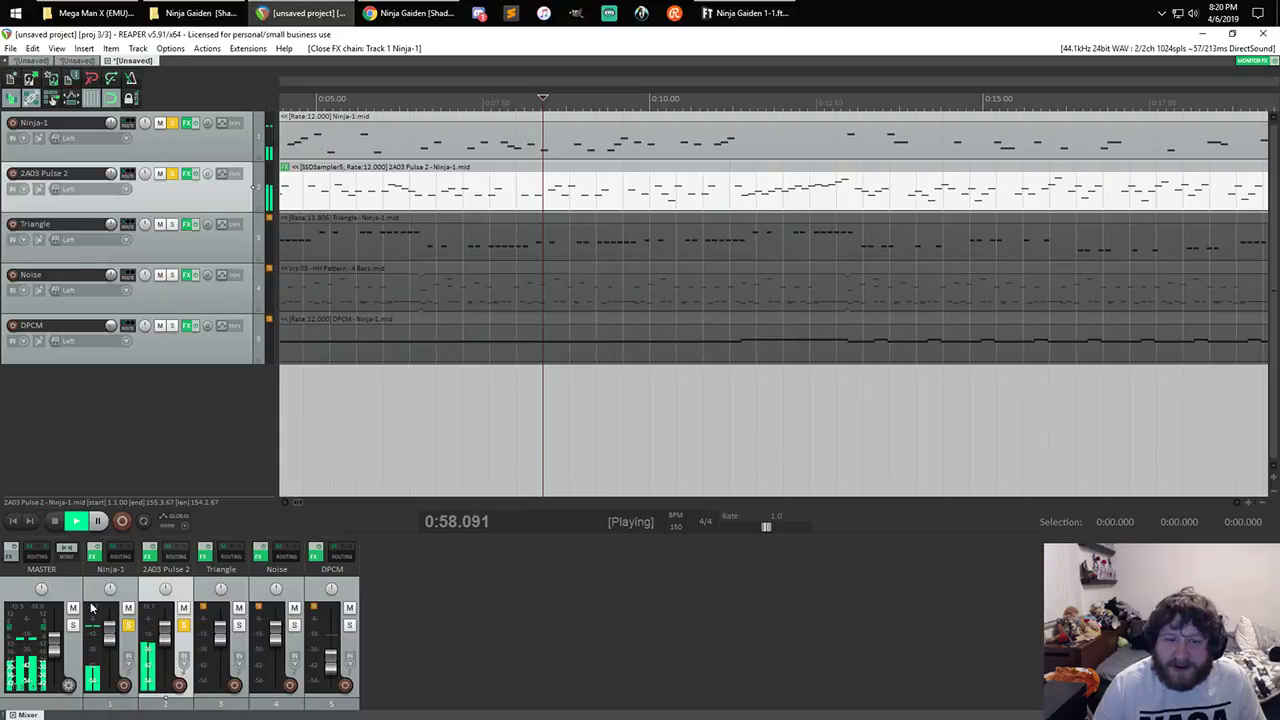
key(space)
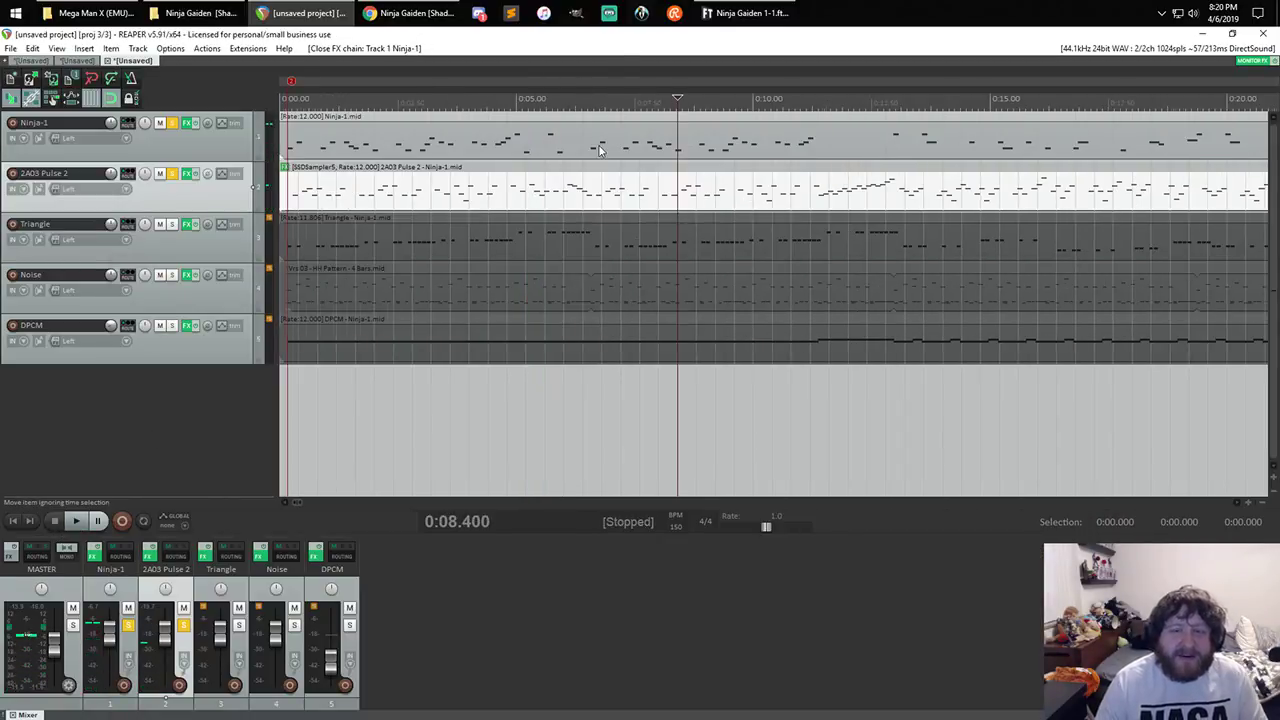
- Look over the Ninja-1 item's notes in the MIDI editor and close the editor
scroll(604, 150, down, 3)
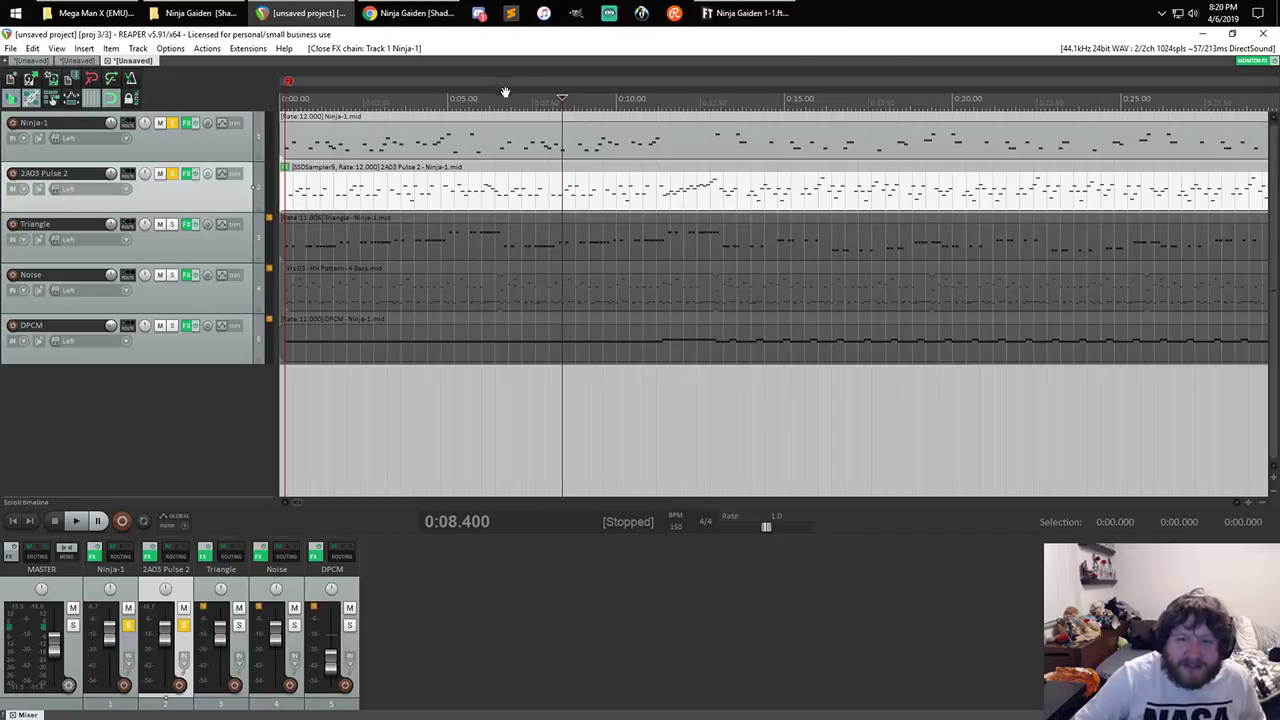
double_click(410, 152)
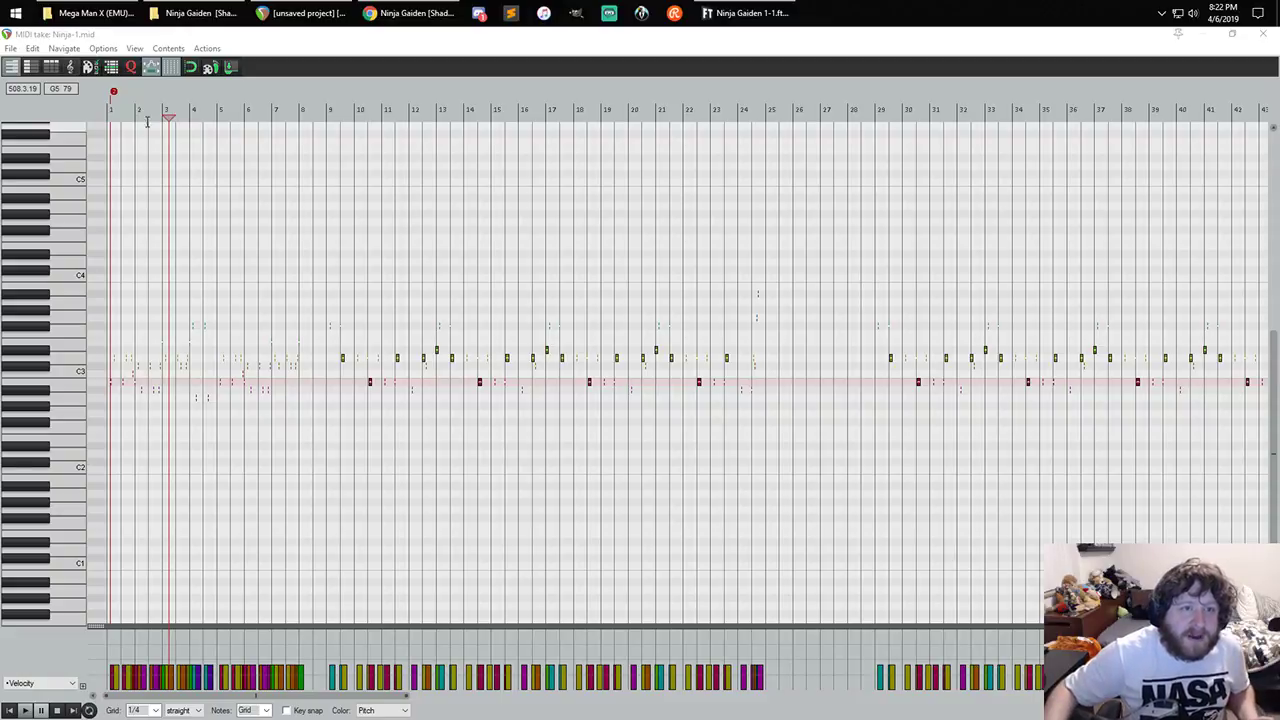
click(1263, 34)
- Add a new track below DPCM, enable Monitor Input on it and arm it for recording
right_click(12, 377)
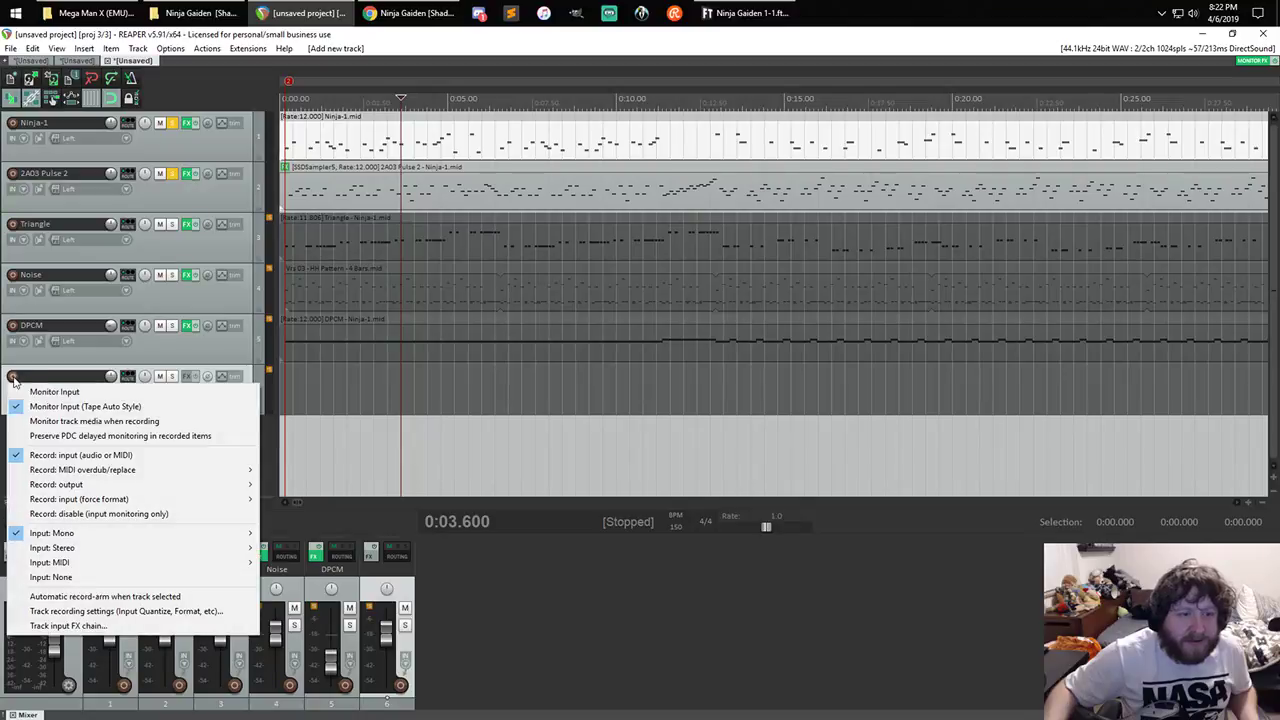
click(36, 394)
click(13, 377)
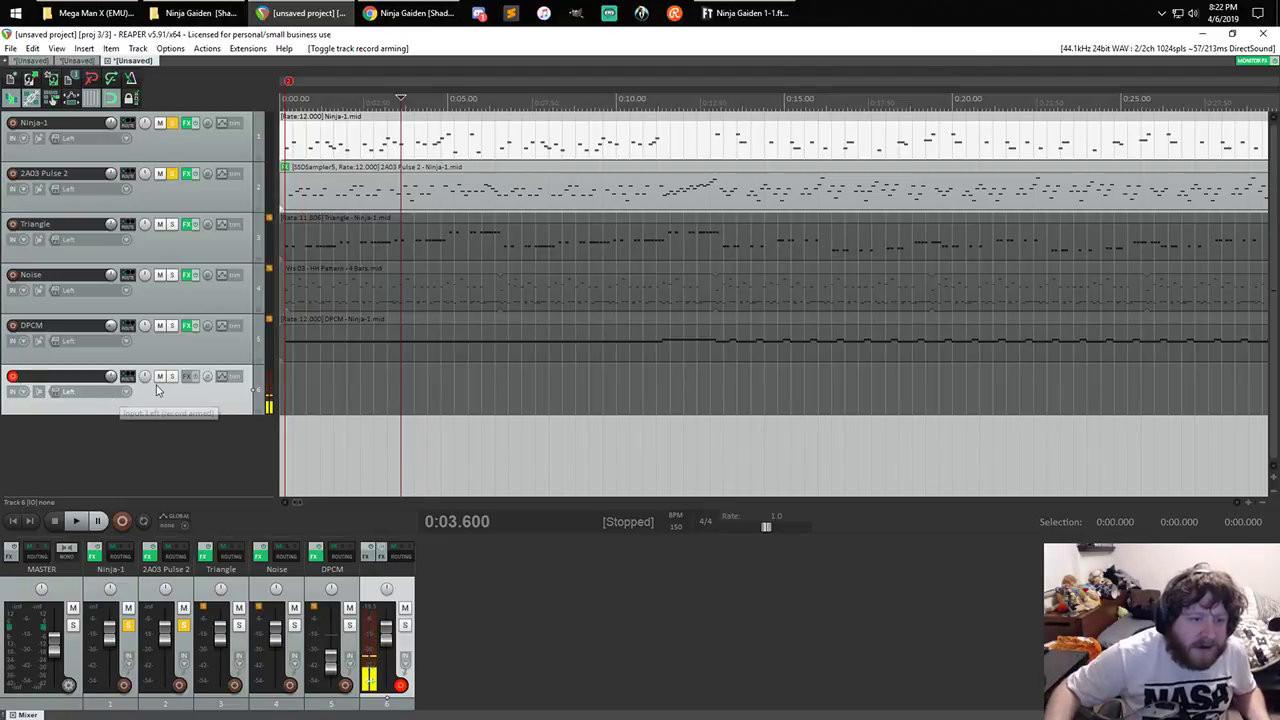
- Check the new track's recording options and the audio input and output devices in the preferences
right_click(37, 392)
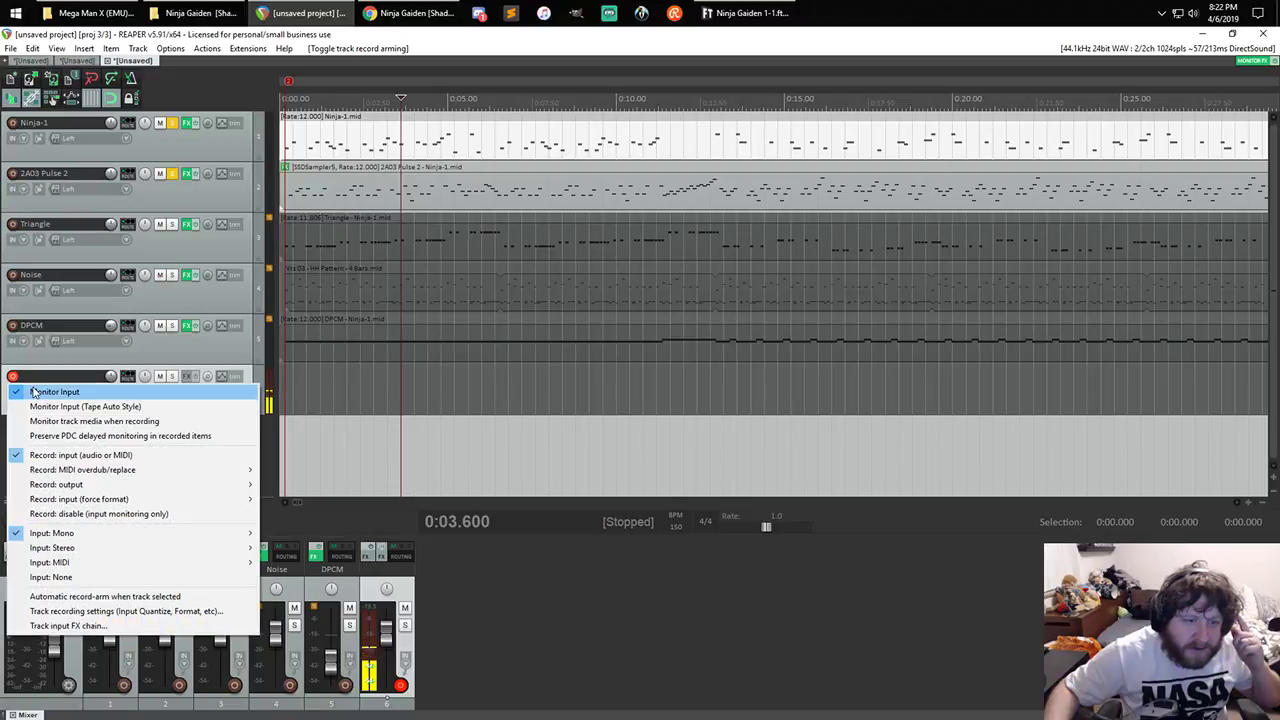
click(335, 42)
key(ctrl+p)
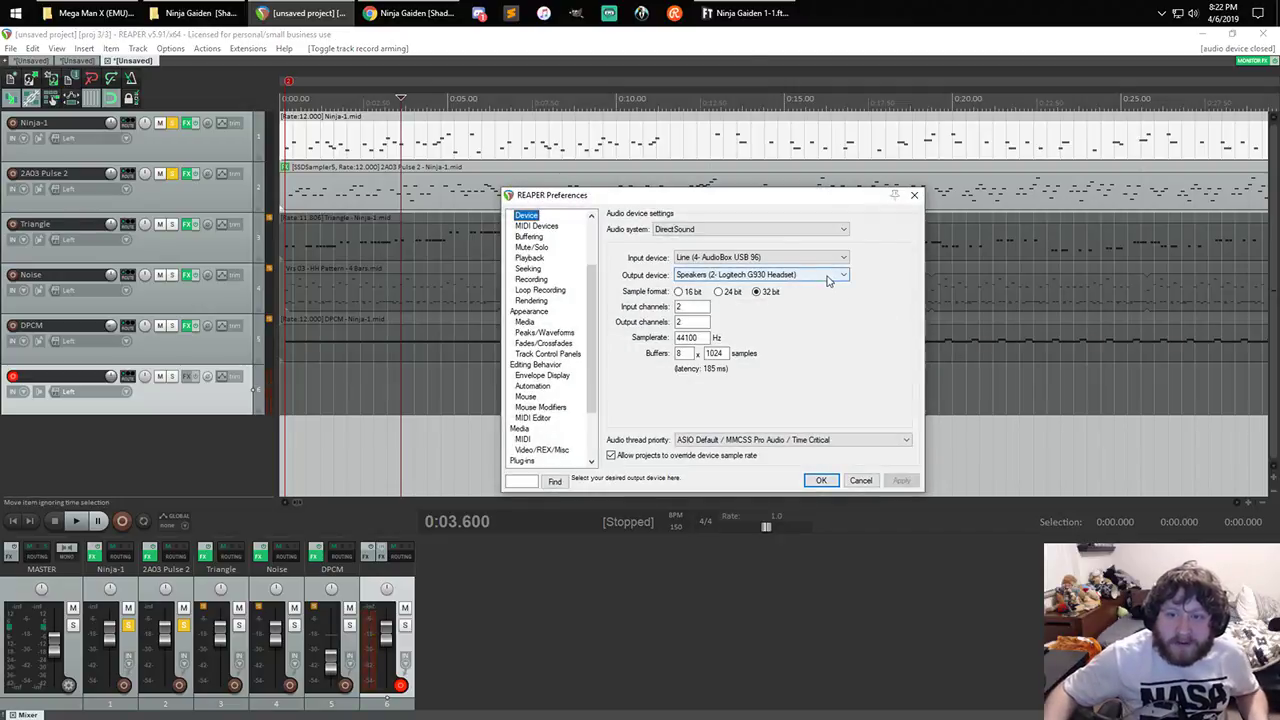
click(181, 436)
key(Escape)
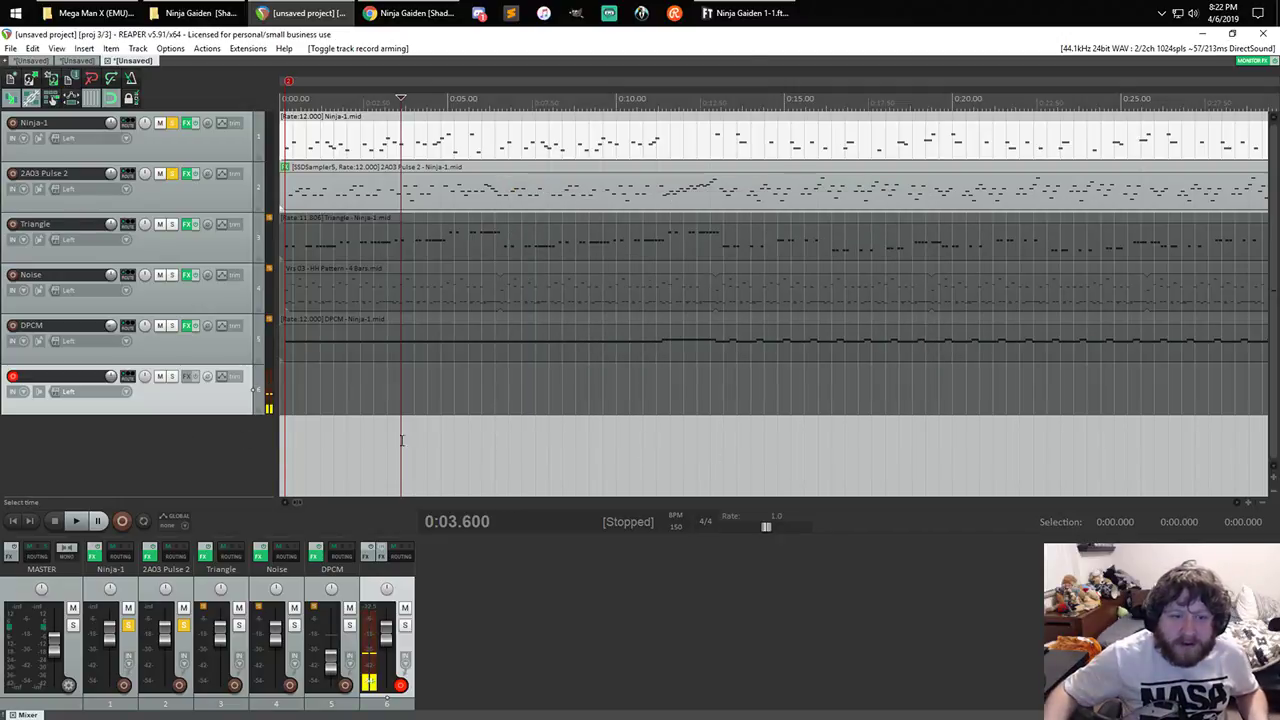
- Set the new armed track's recording input to the mono Right channel
right_click(12, 380)
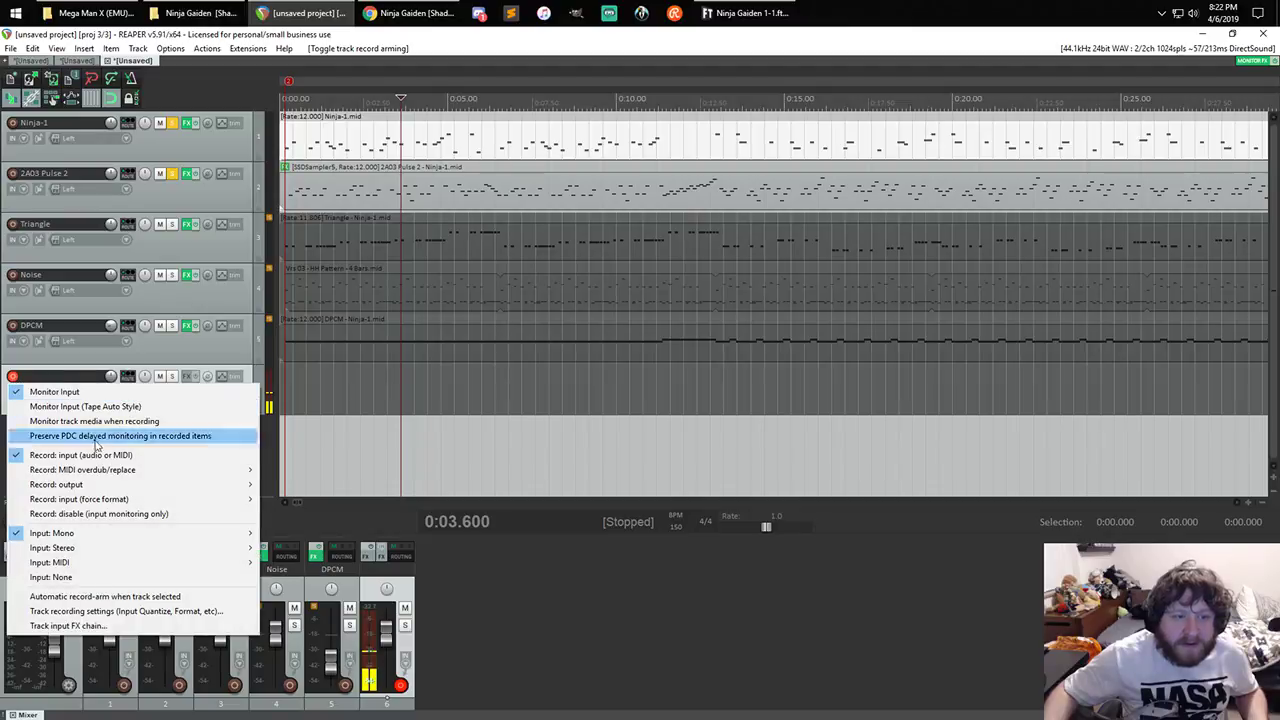
mouse_move(162, 536)
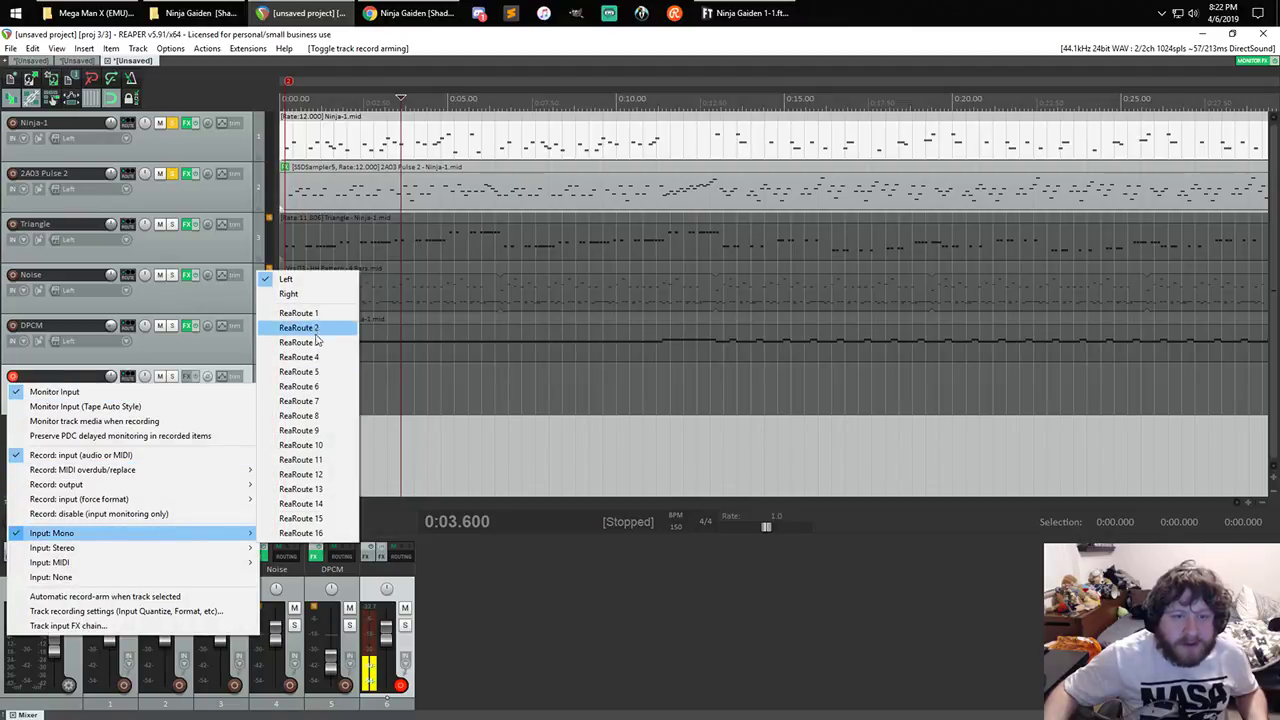
click(317, 300)
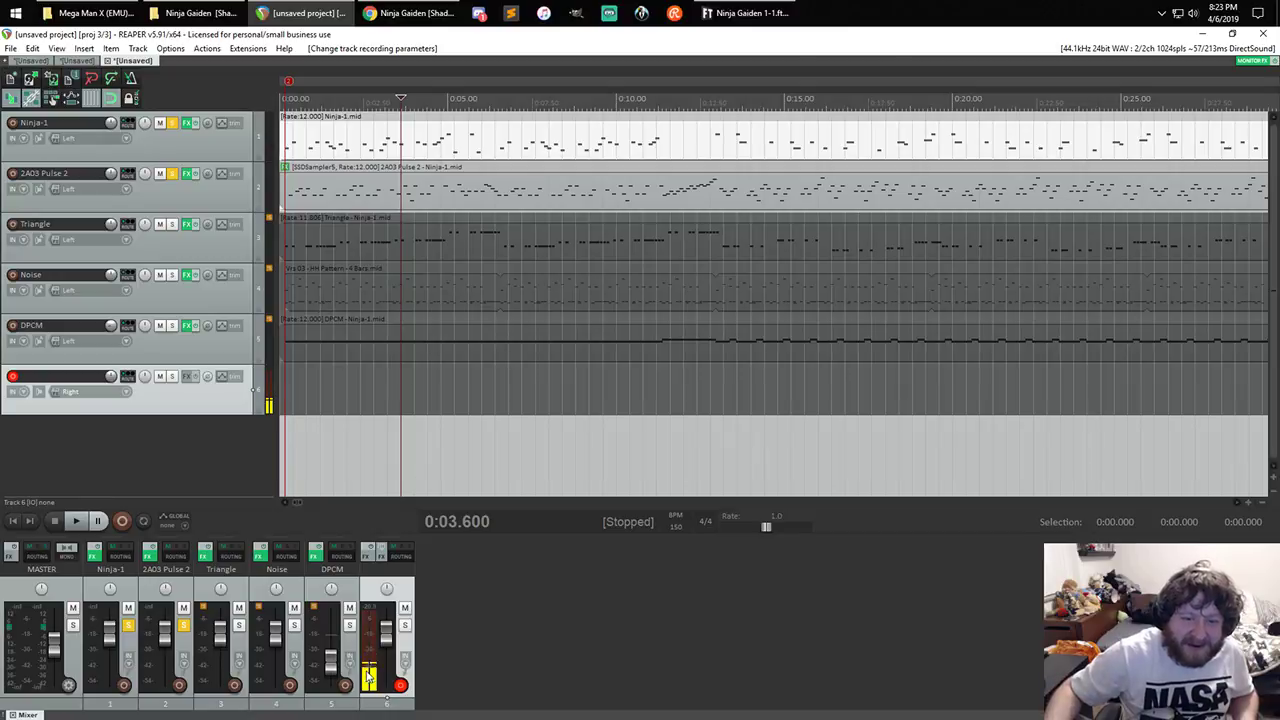
right_click(12, 377)
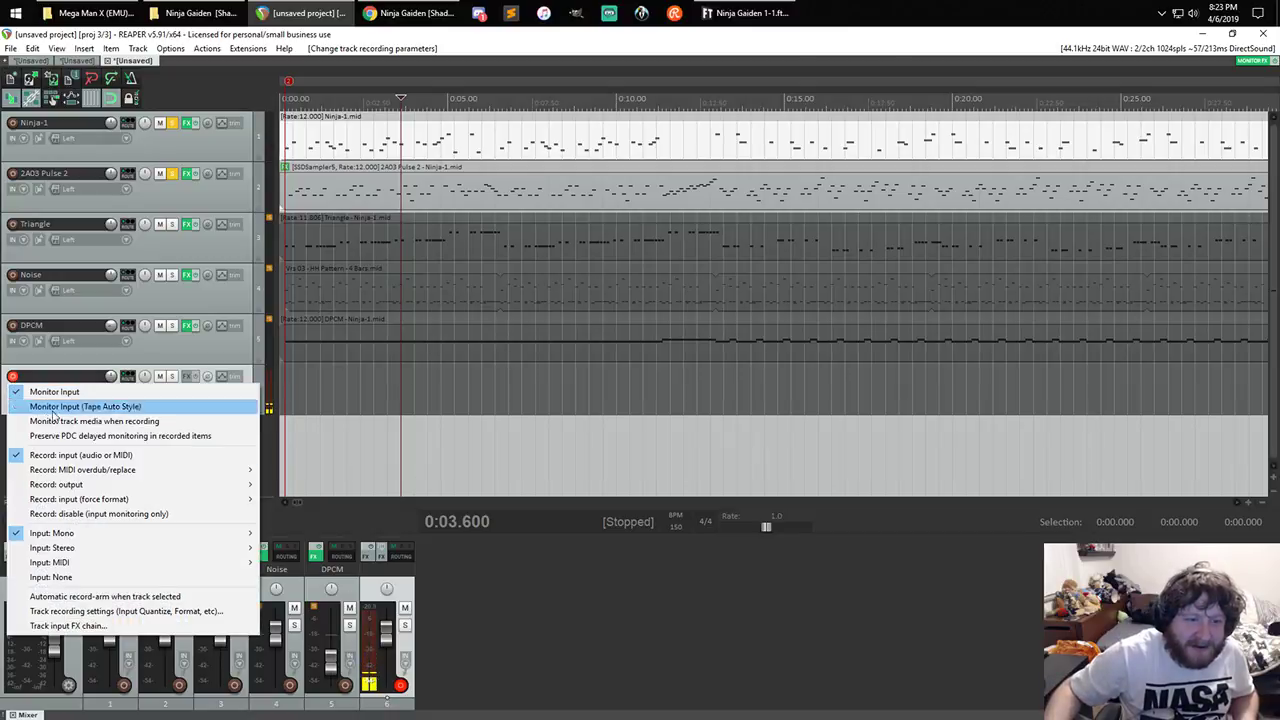
mouse_move(160, 533)
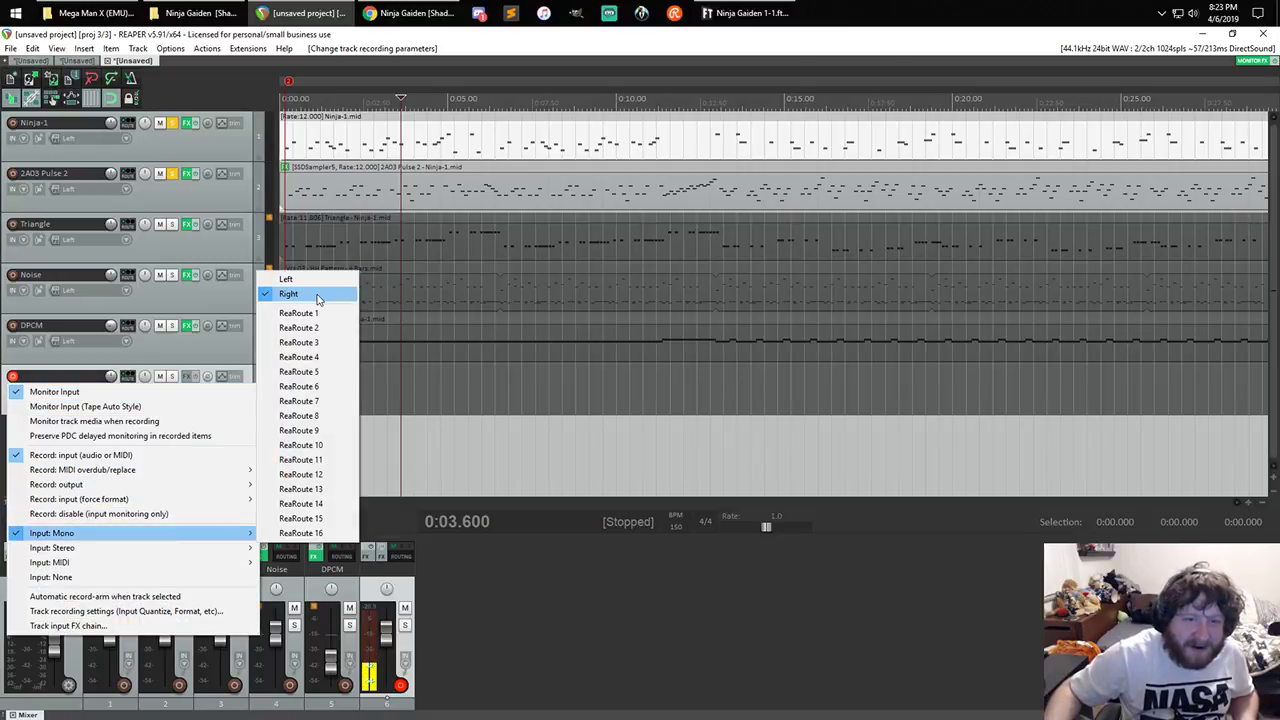
click(316, 294)
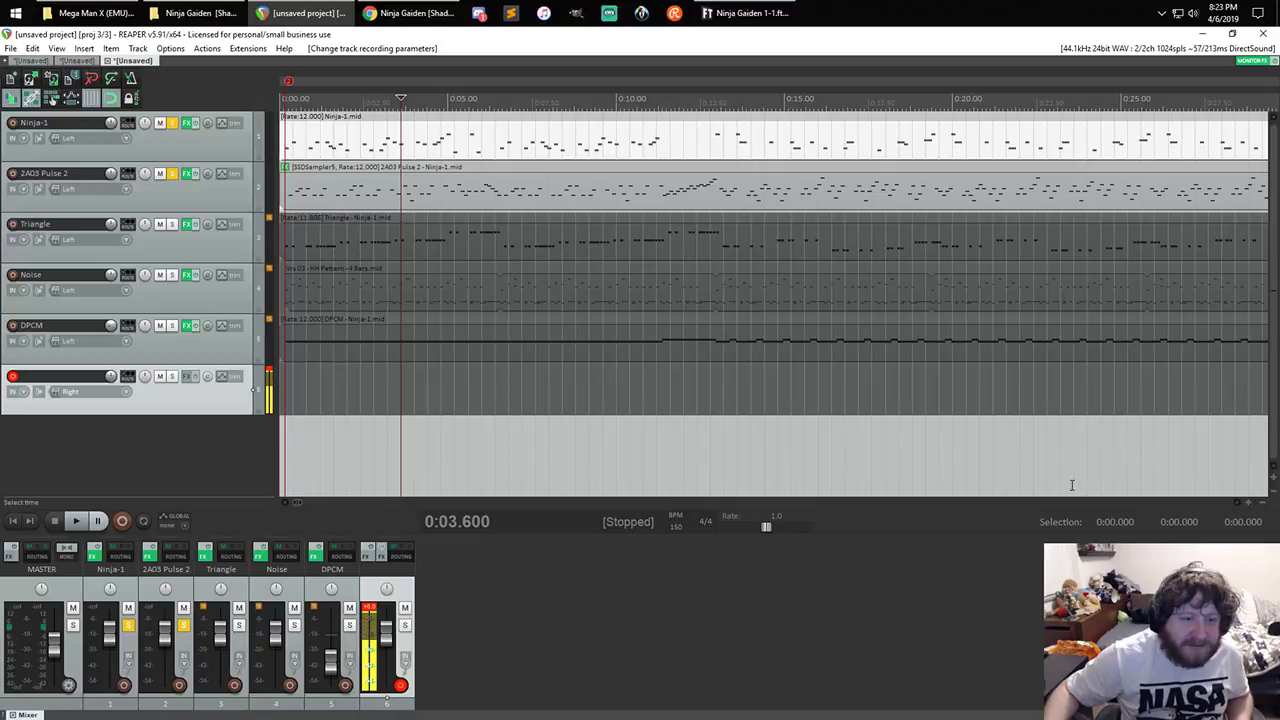
click(41, 394)
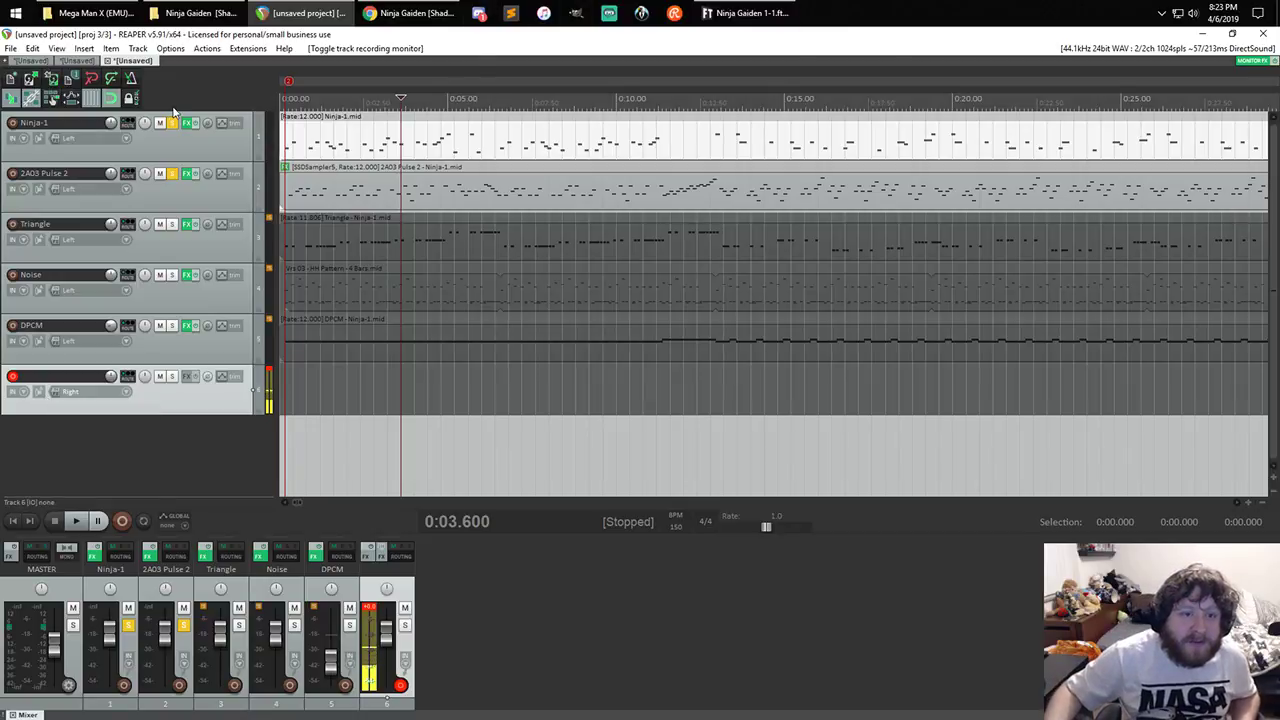
double_click(216, 418)
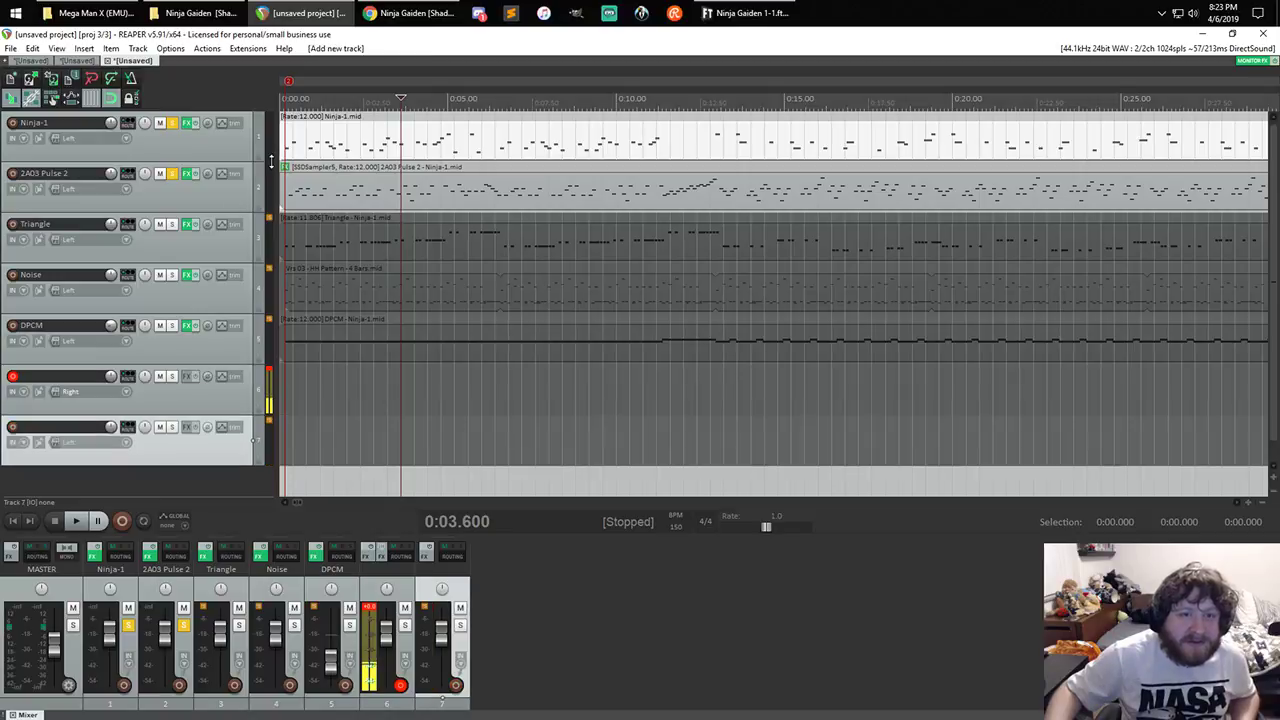
right_click(251, 416)
click(268, 393)
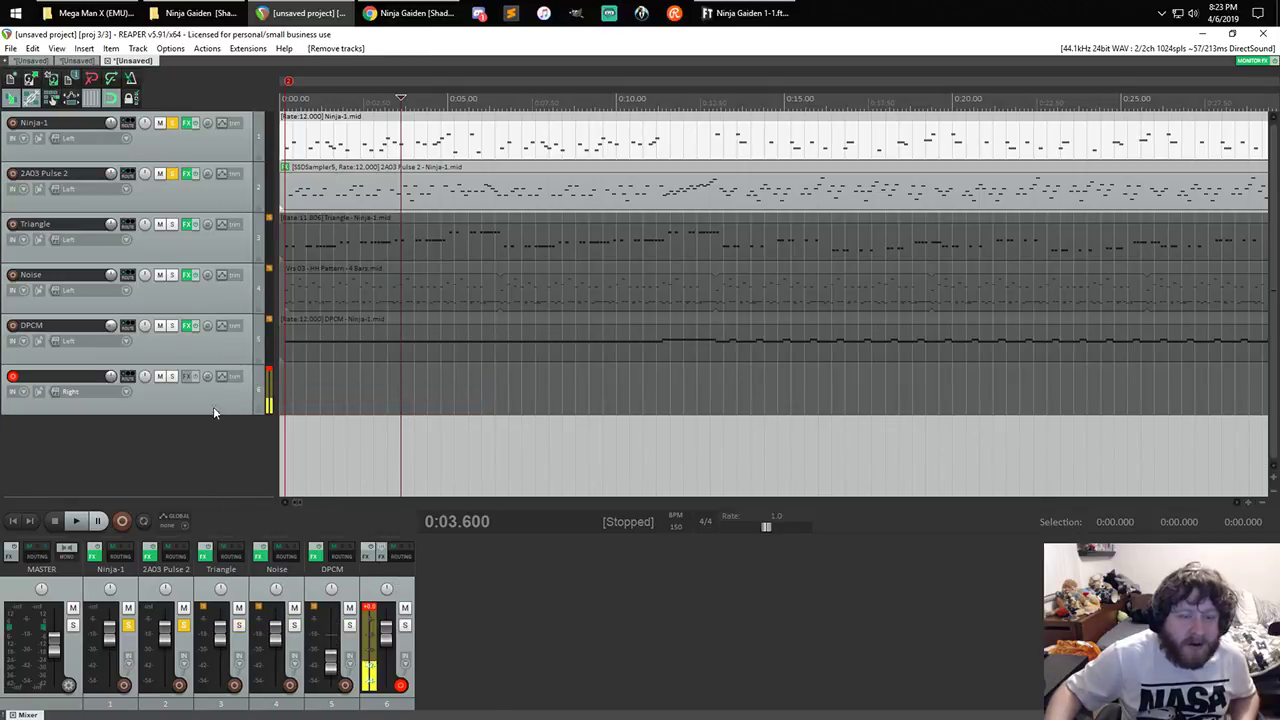
right_click(12, 376)
click(50, 391)
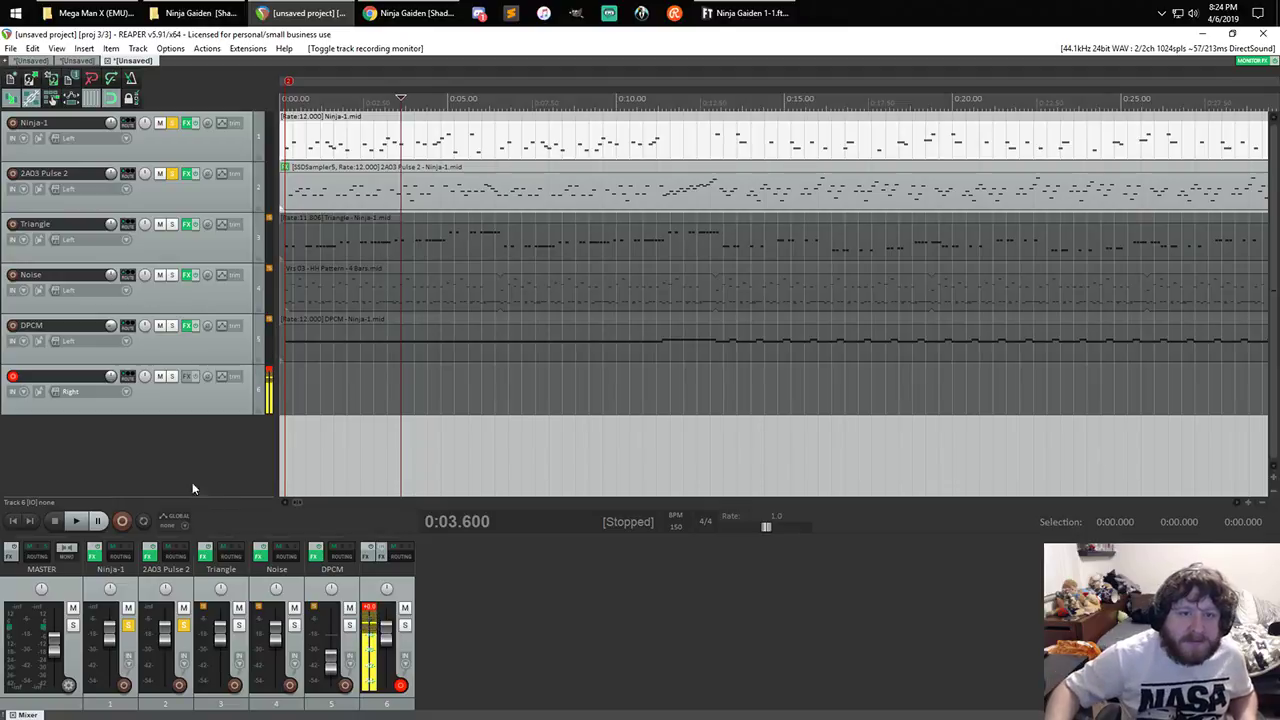
- Recheck the audio system and the input and output devices in the preferences
click(207, 48)
mouse_move(170, 48)
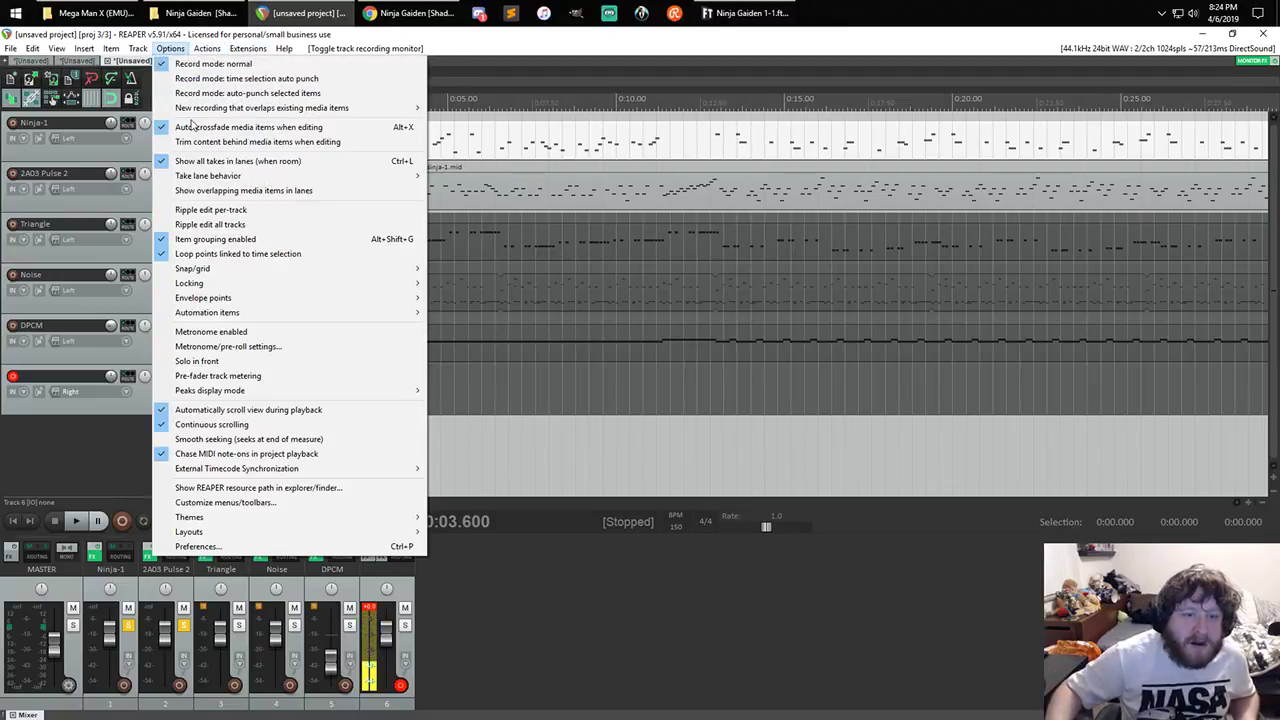
click(196, 546)
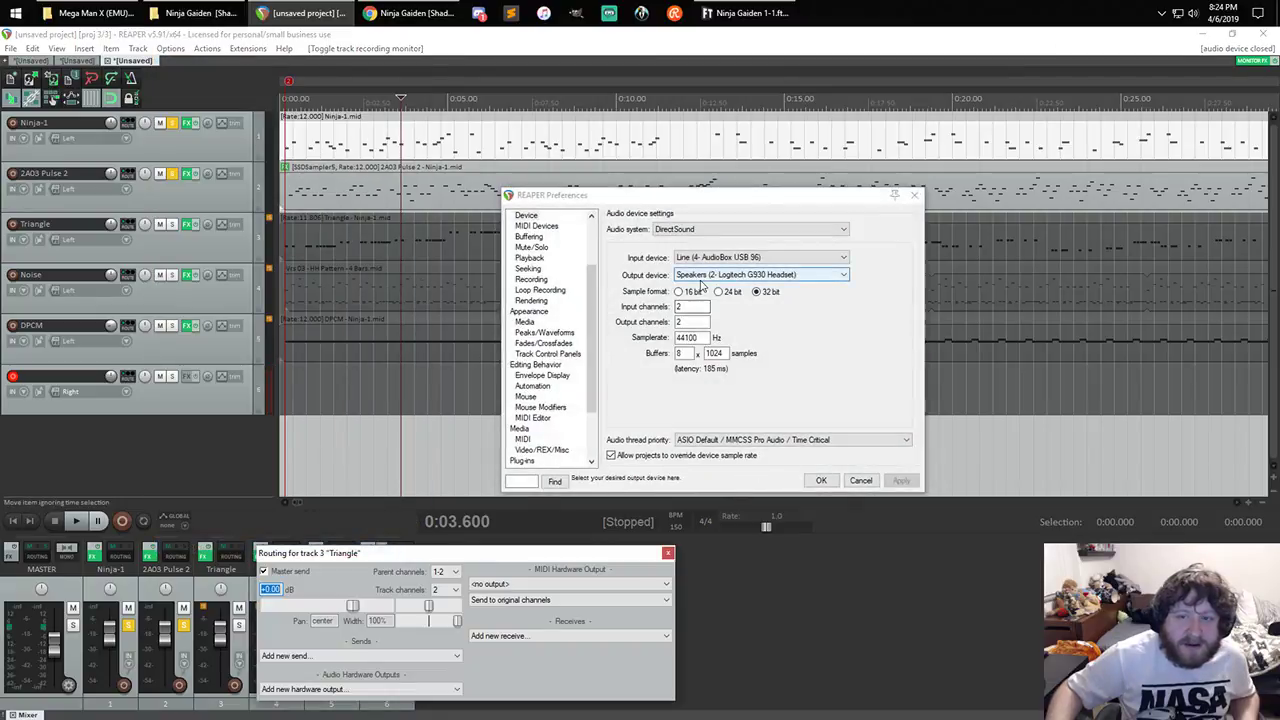
click(821, 480)
click(822, 480)
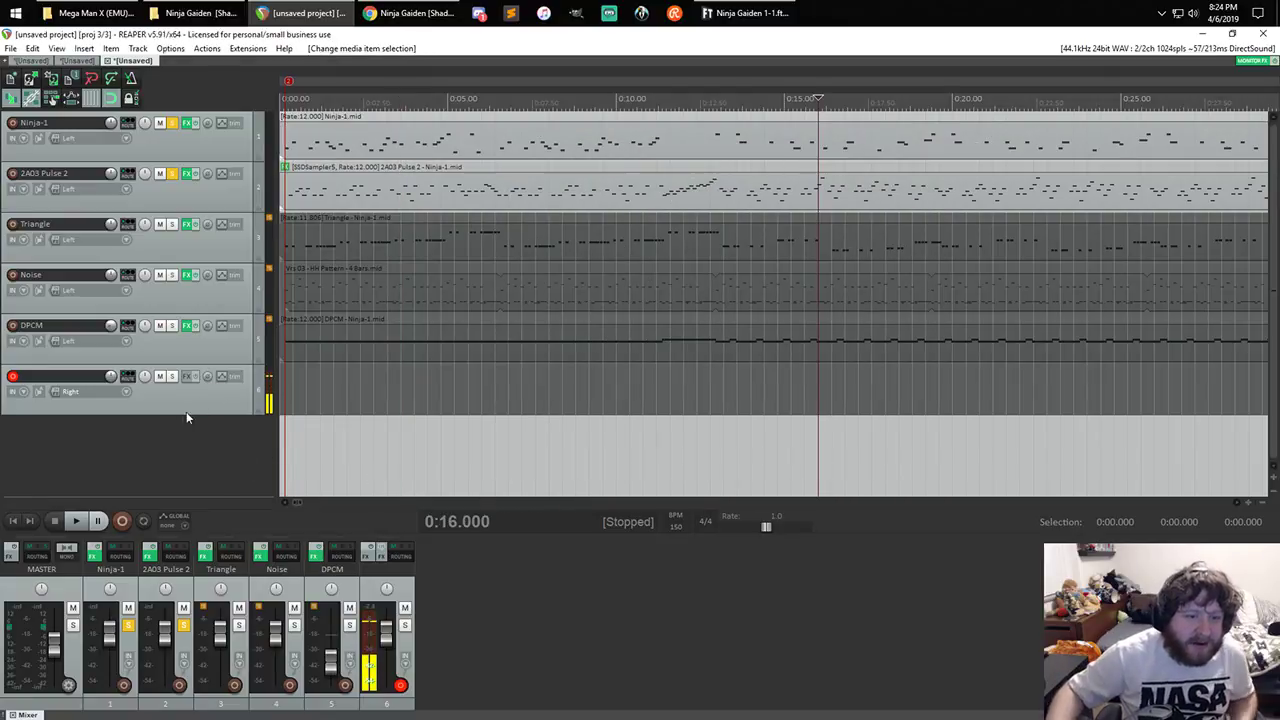
- Recheck the armed track's record monitoring and its mono input selection
click(42, 394)
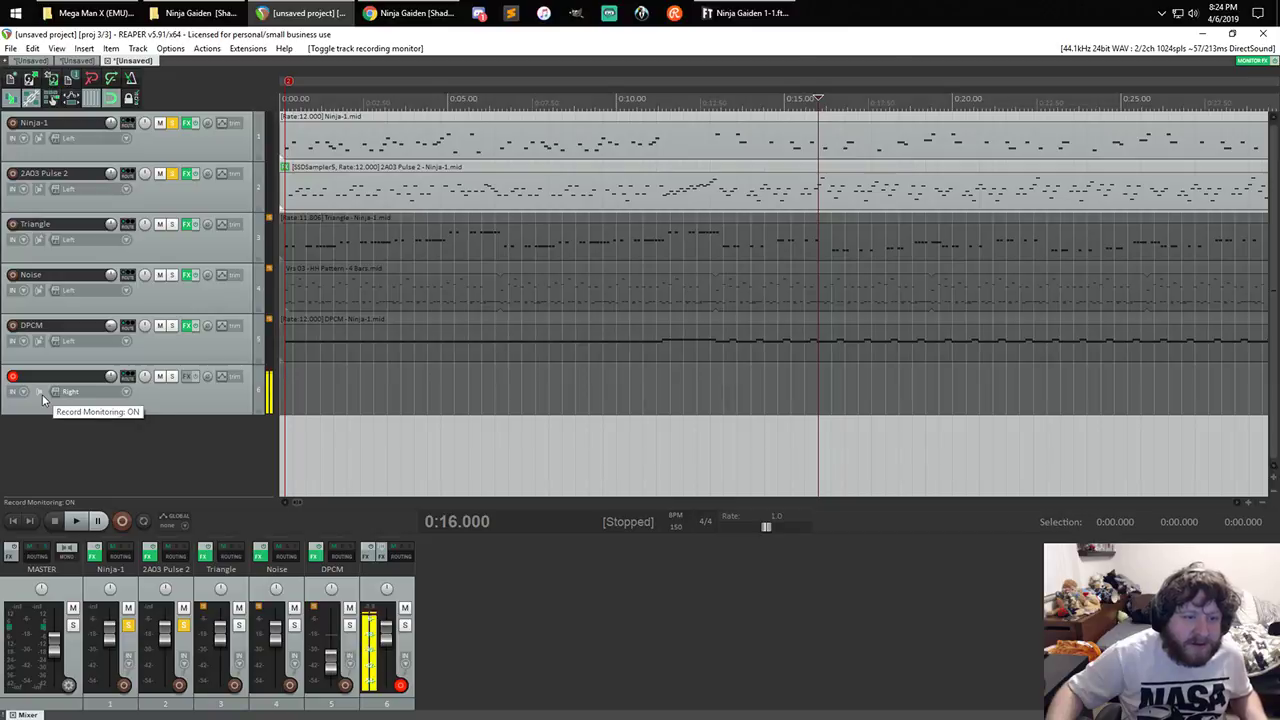
right_click(42, 398)
click(3, 425)
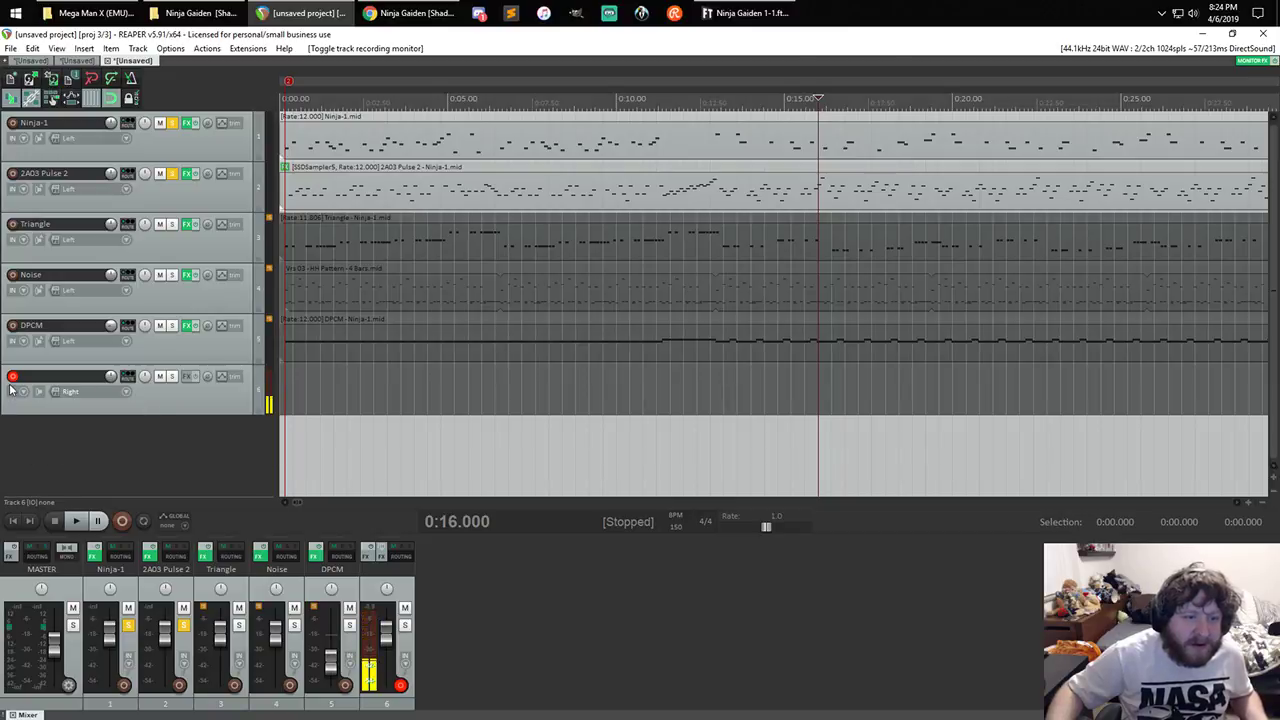
right_click(12, 388)
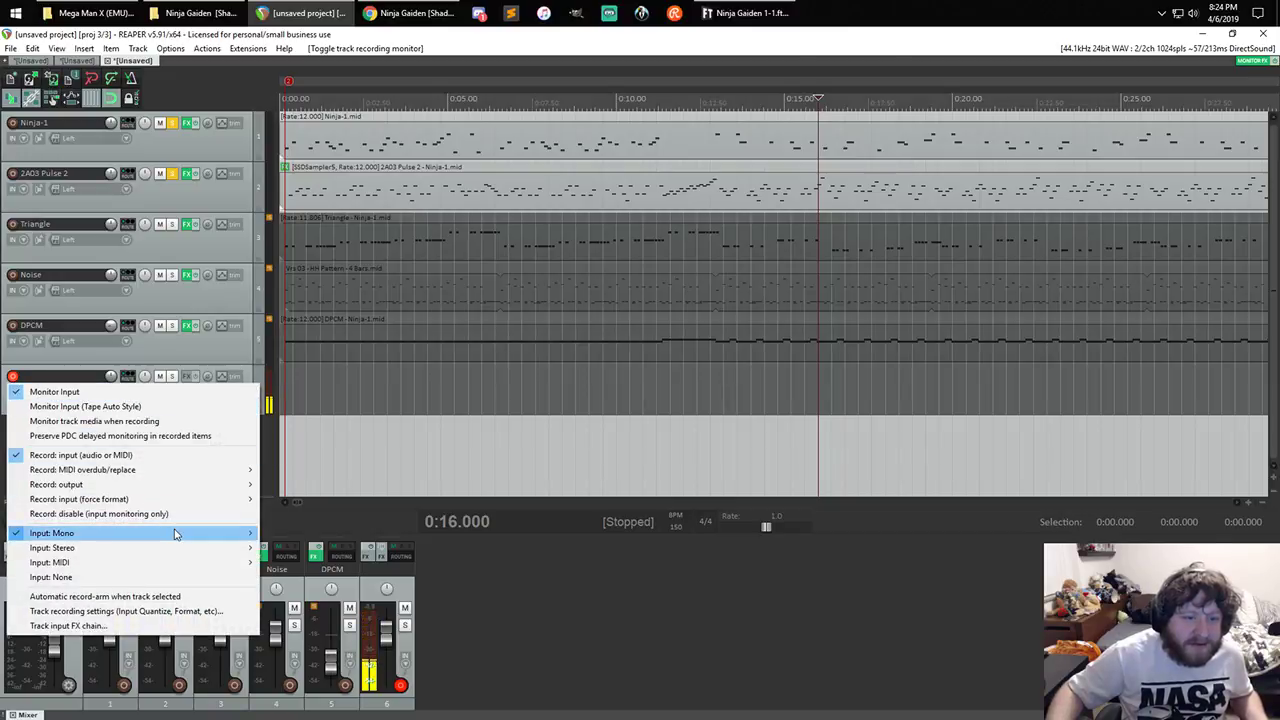
click(317, 294)
click(243, 430)
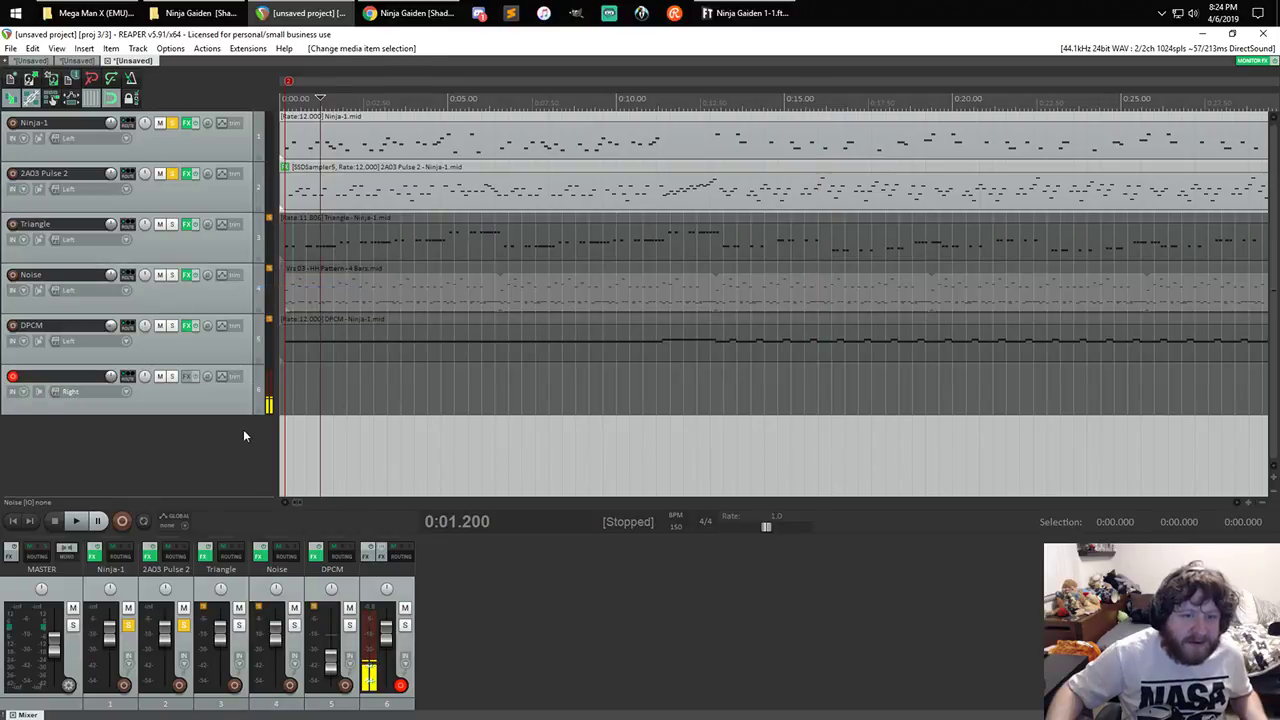
- Unsolo the 2A03 Pulse 2 and Ninja-1 tracks
click(172, 174)
click(172, 123)
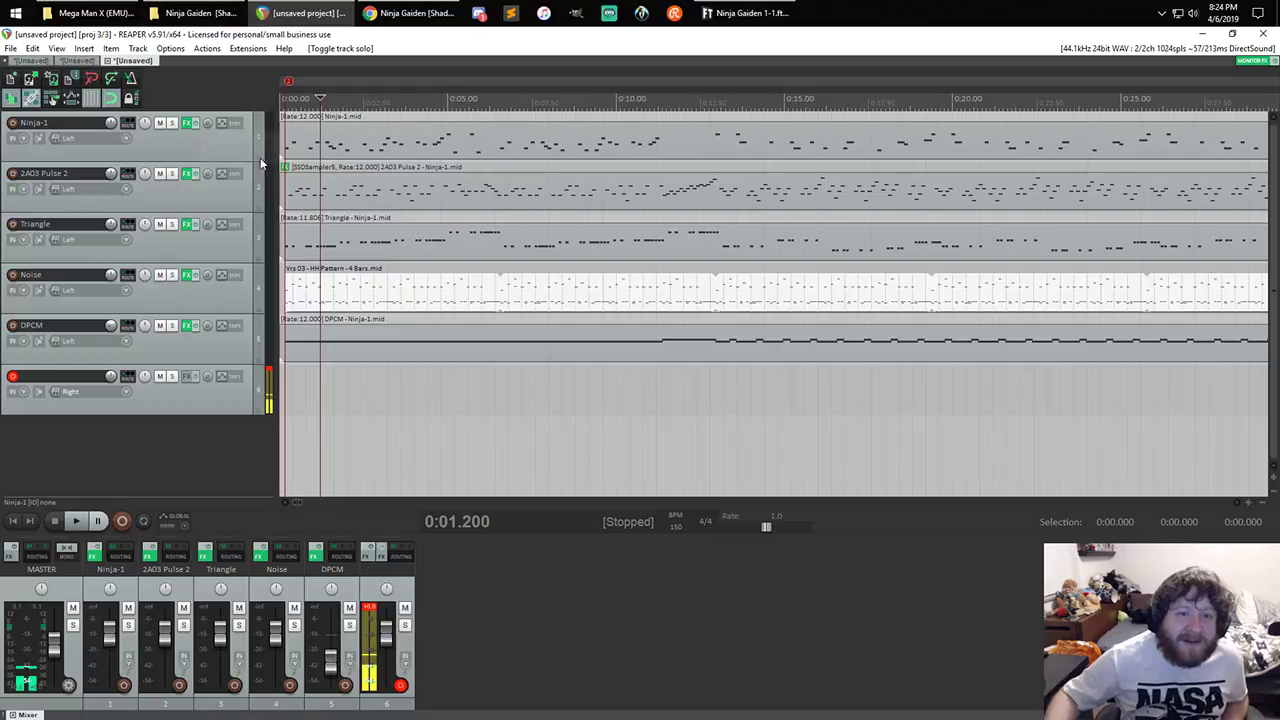
- Look over the opening measures of the Ninja-1 item in the MIDI editor, start playback from the beginning and close the editor
double_click(288, 148)
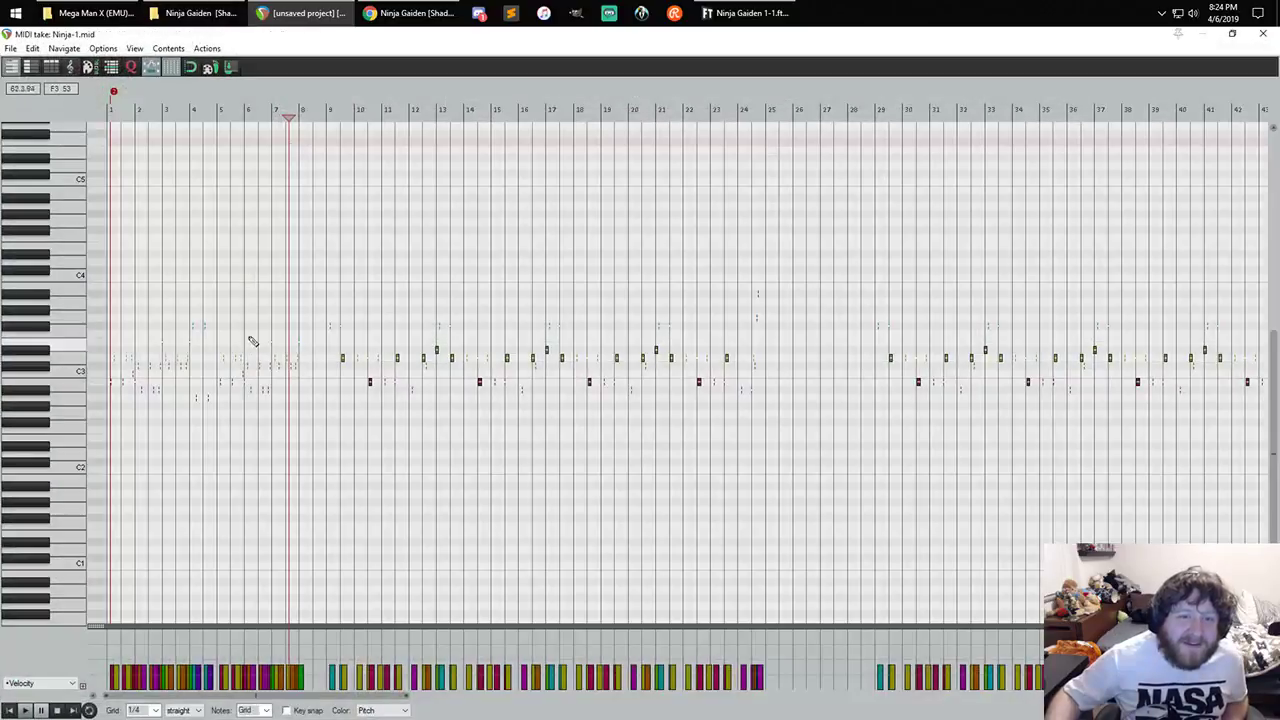
scroll(253, 330, up, 5)
key(Home)
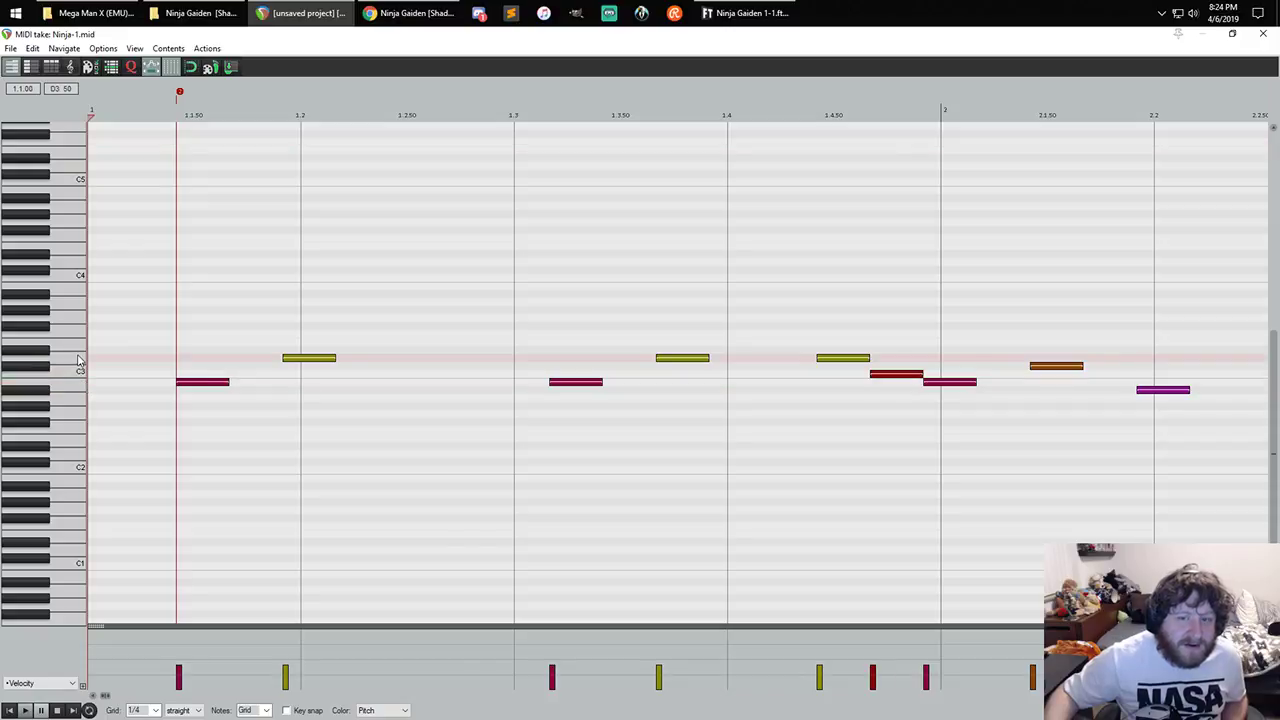
scroll(79, 361, down, 2)
scroll(471, 277, up, 3)
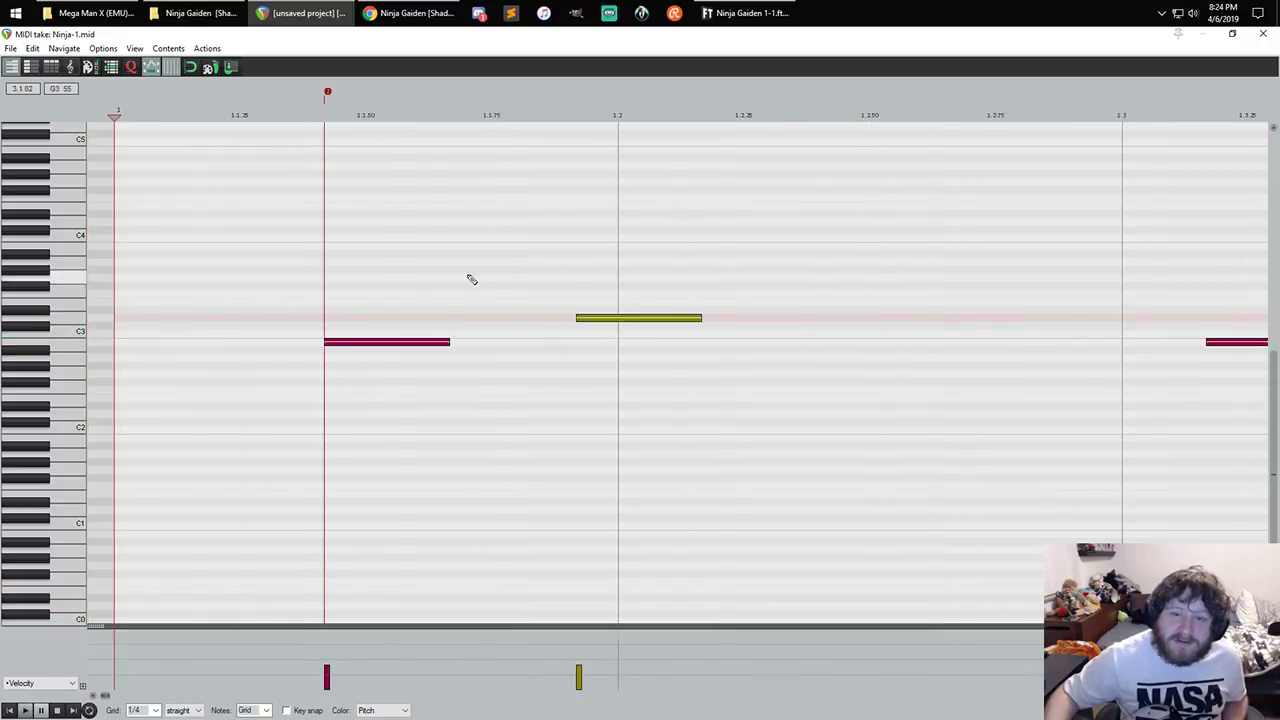
scroll(571, 277, down, 8)
scroll(575, 277, down, 3)
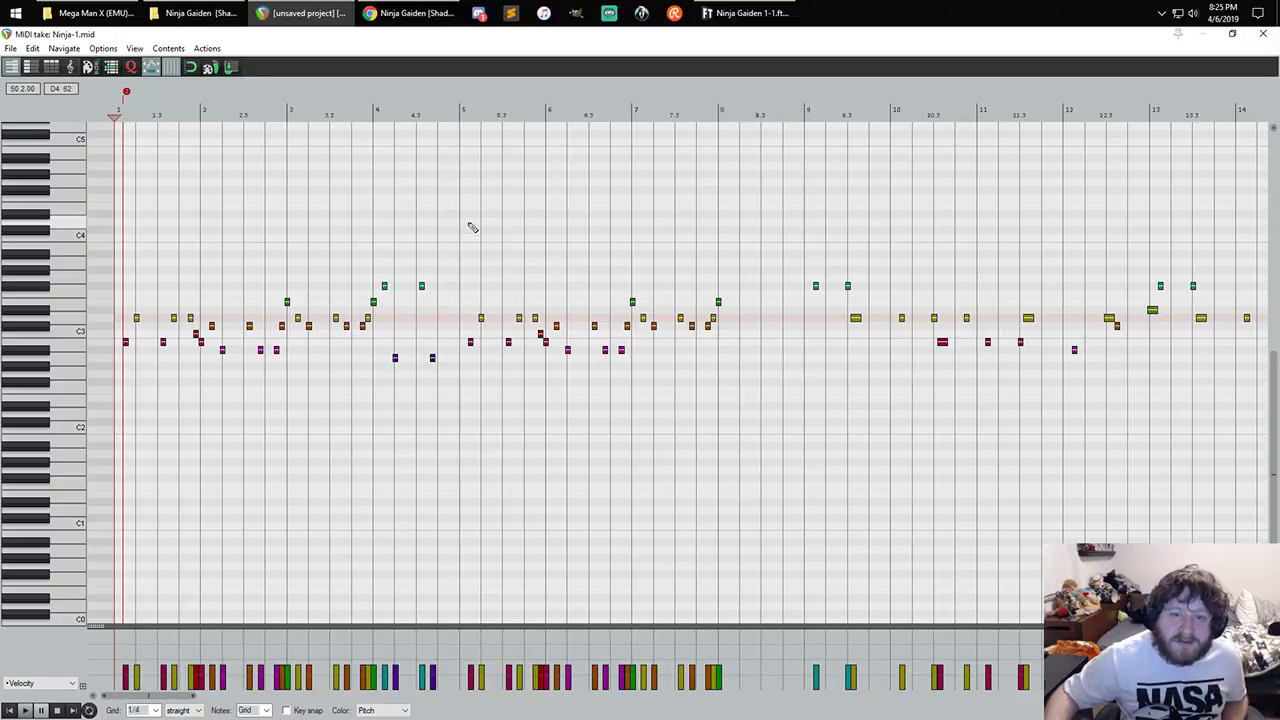
key(space)
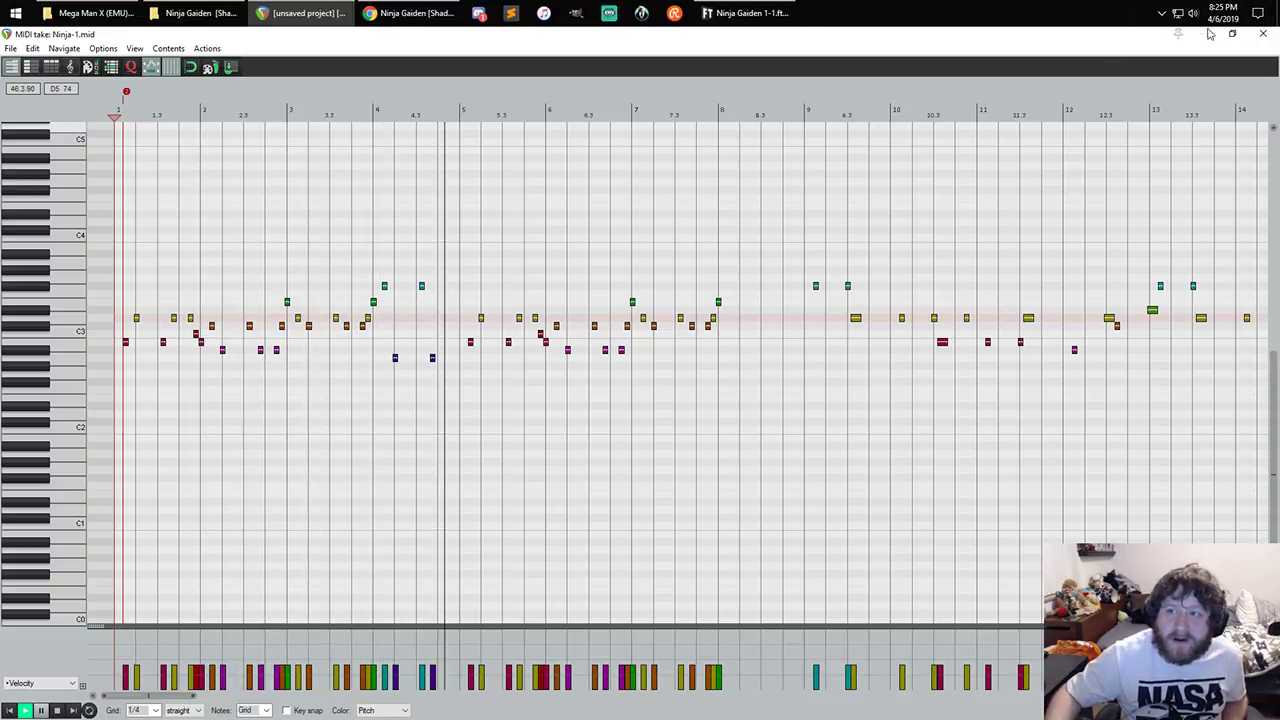
click(1261, 35)
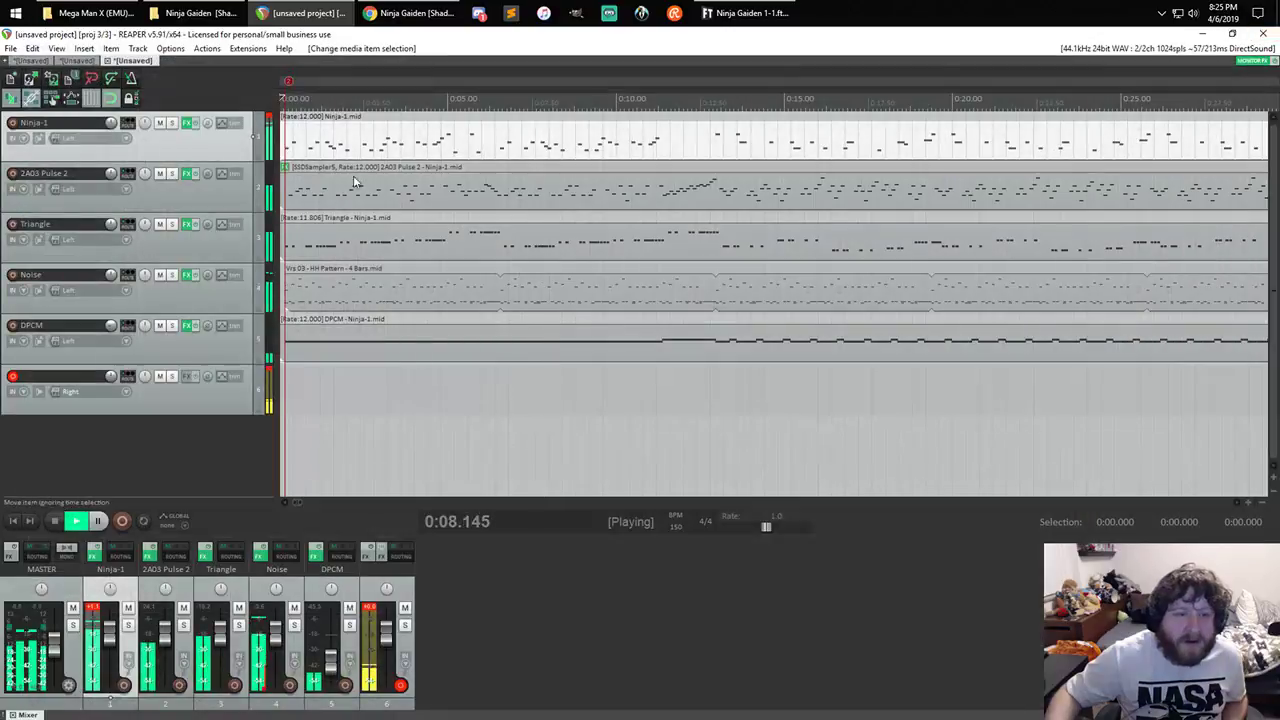
- Mute the Triangle track and lower the volumes of the Noise and 2A03 Pulse 2 tracks during playback
click(159, 224)
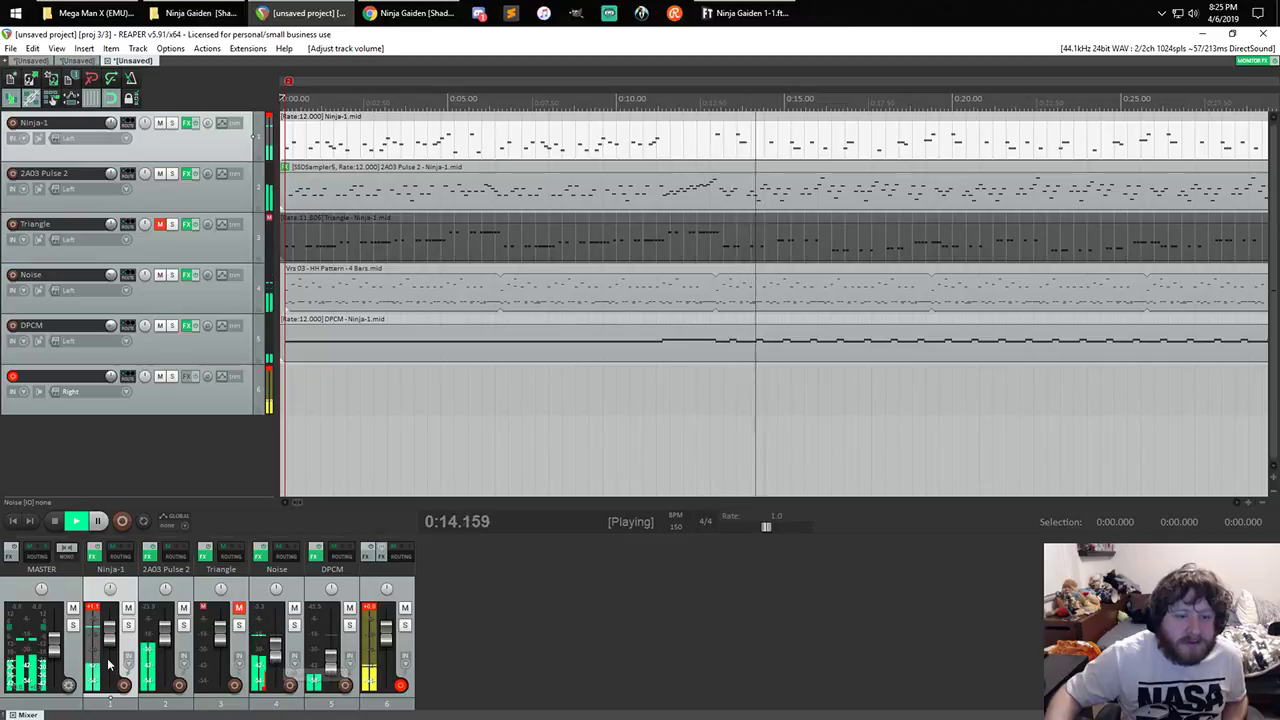
click(172, 648)
drag(171, 646, 166, 661)
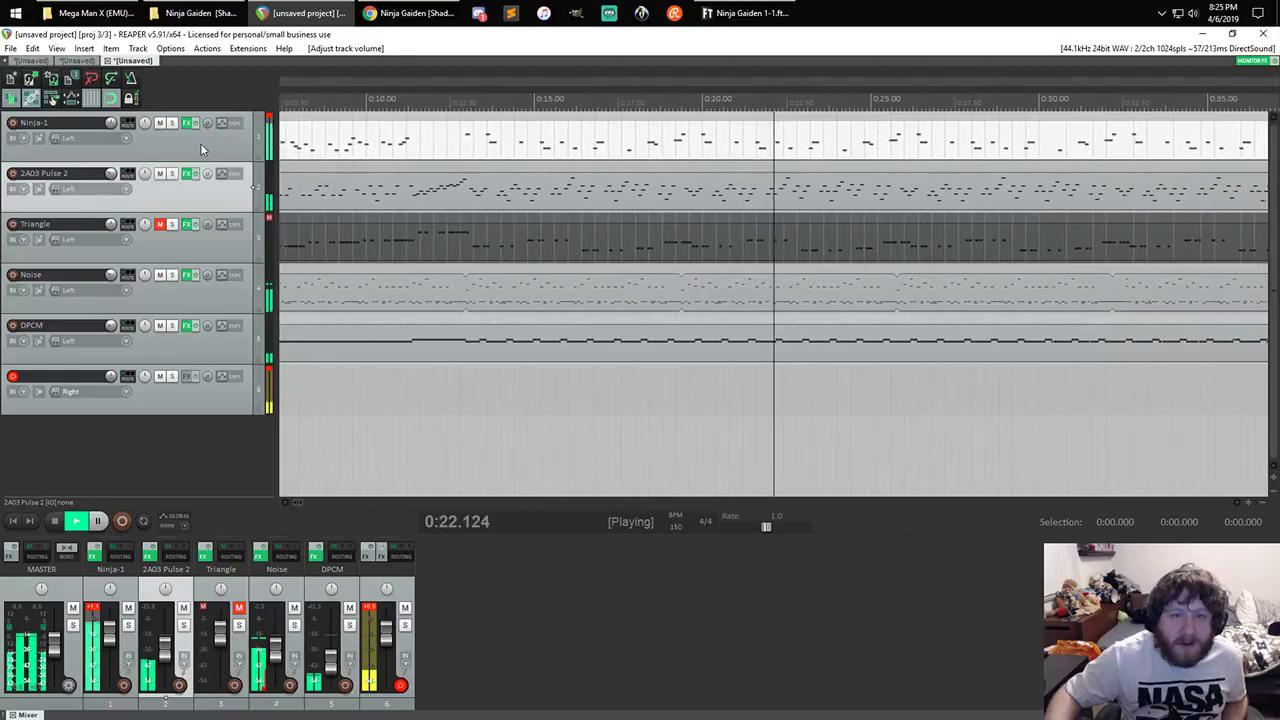
- Examine the Ninja-1 item's note pattern around measures 13 to 24 in the MIDI editor
double_click(455, 150)
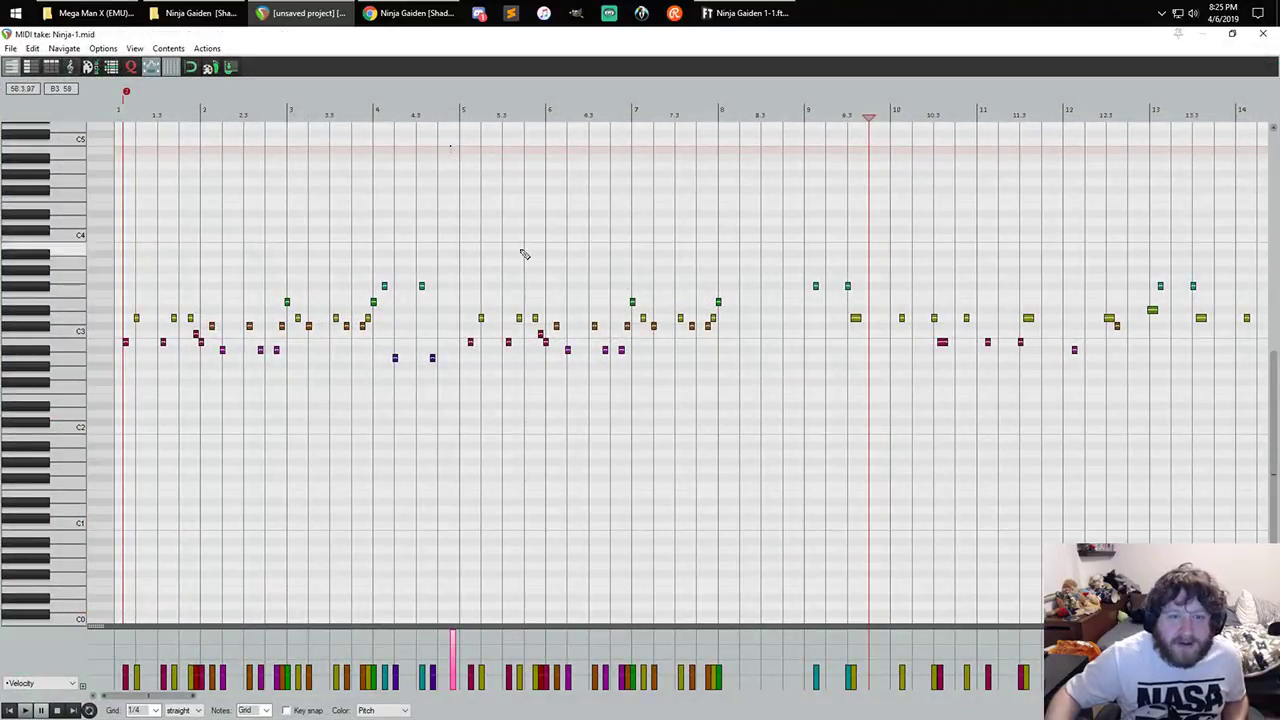
scroll(523, 251, down, 5)
scroll(505, 128, up, 6)
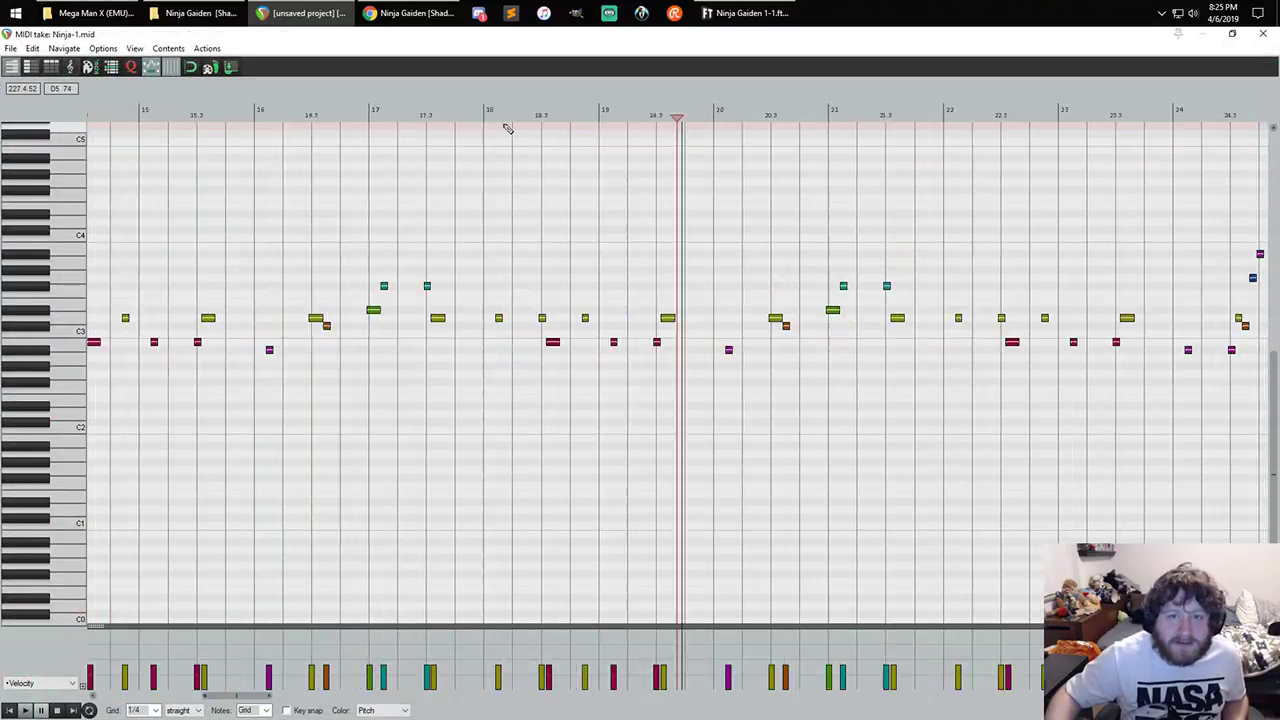
scroll(517, 131, down, 2)
scroll(530, 135, down, 2)
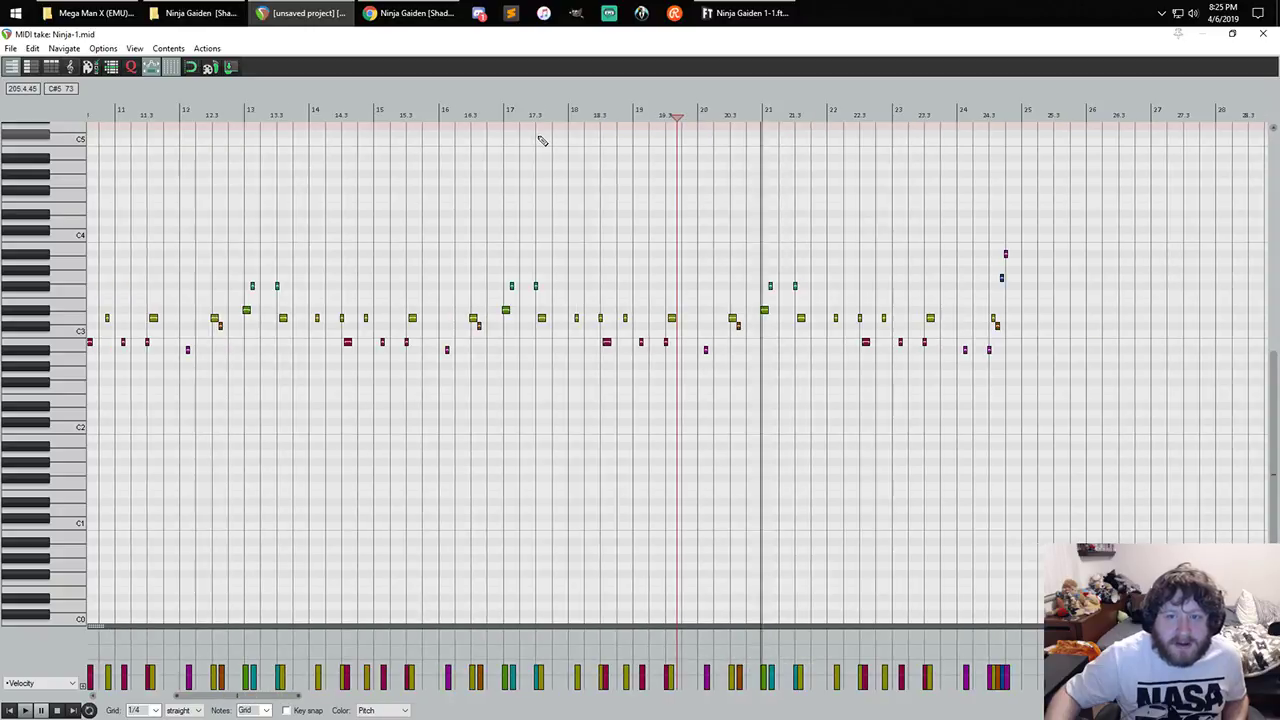
scroll(542, 135, up, 3)
scroll(560, 146, down, 2)
scroll(577, 157, up, 1)
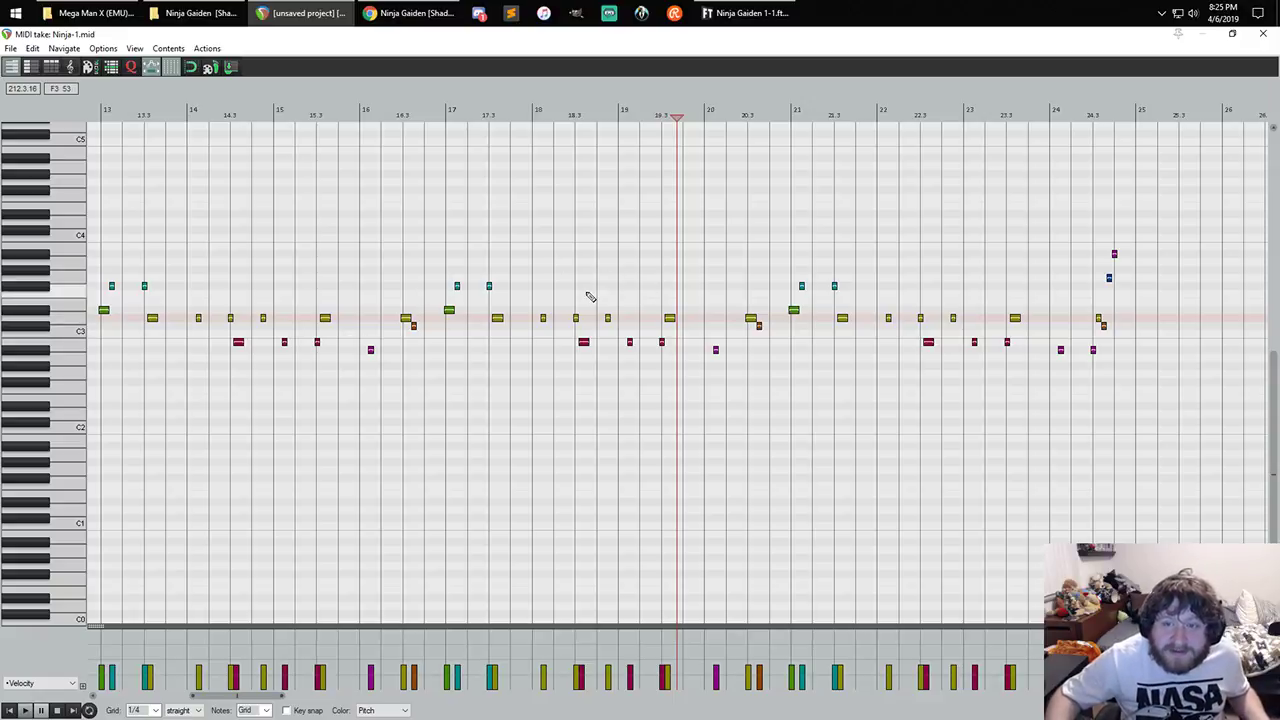
- Audition the notes D3, C3 and B2 on the MIDI editor's piano keyboard
click(79, 325)
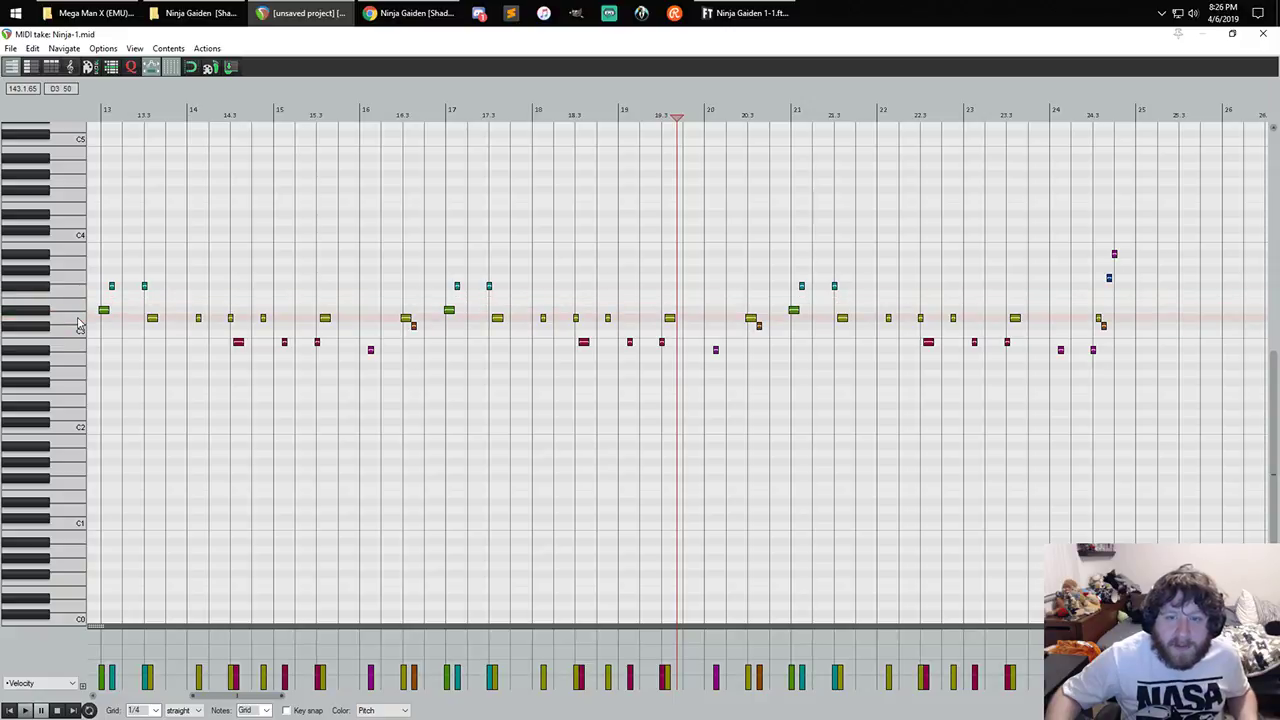
click(79, 325)
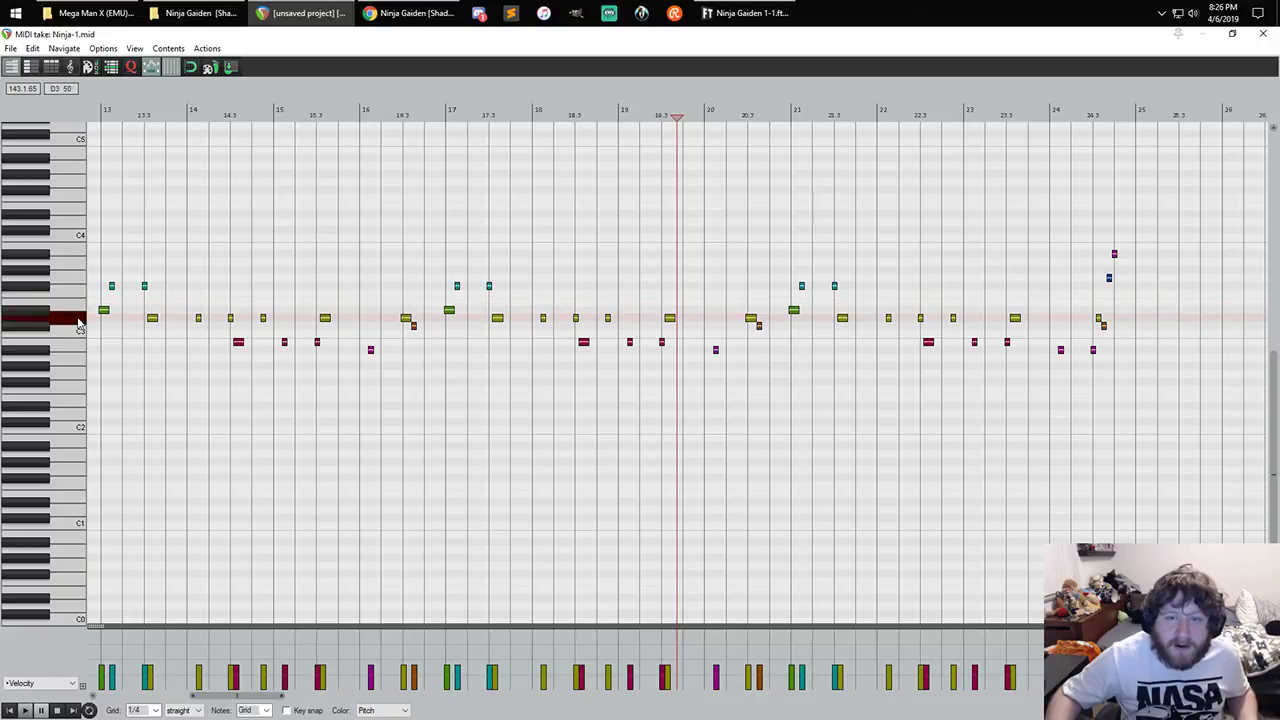
click(77, 334)
click(75, 343)
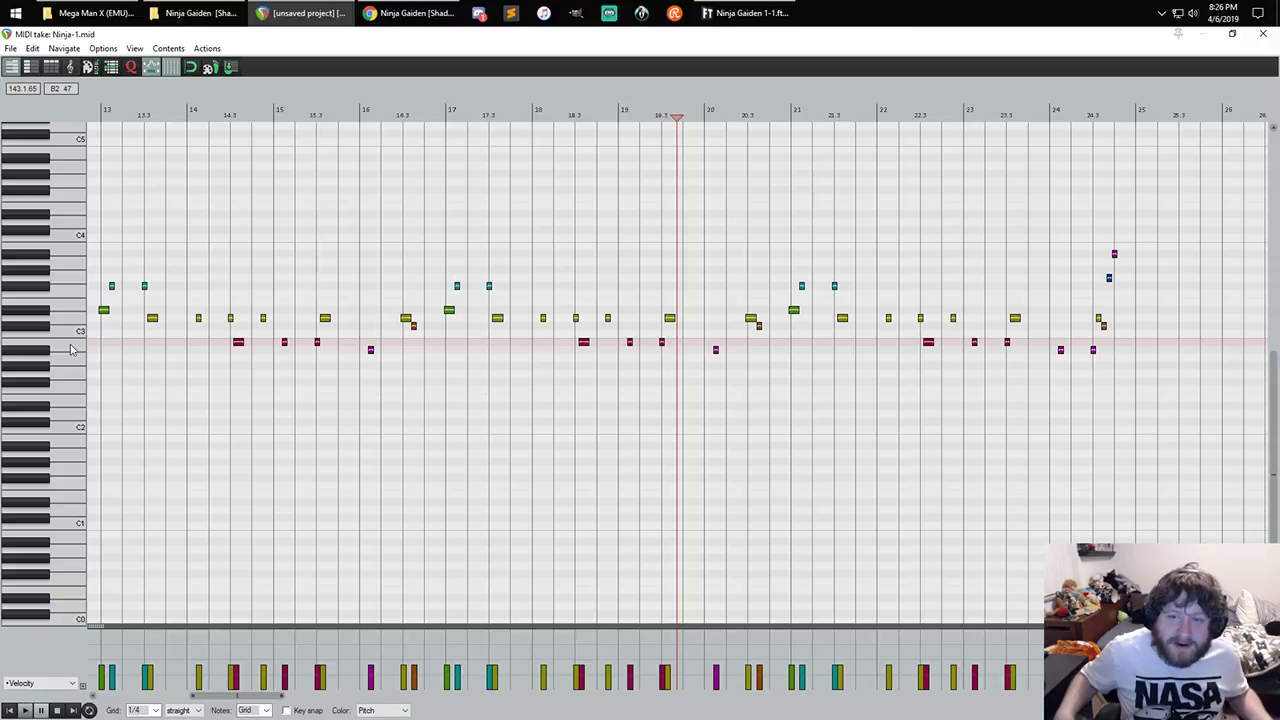
- Place the edit cursor just after the start of measure 18 and briefly play the arrangement from there
click(562, 114)
key(space)
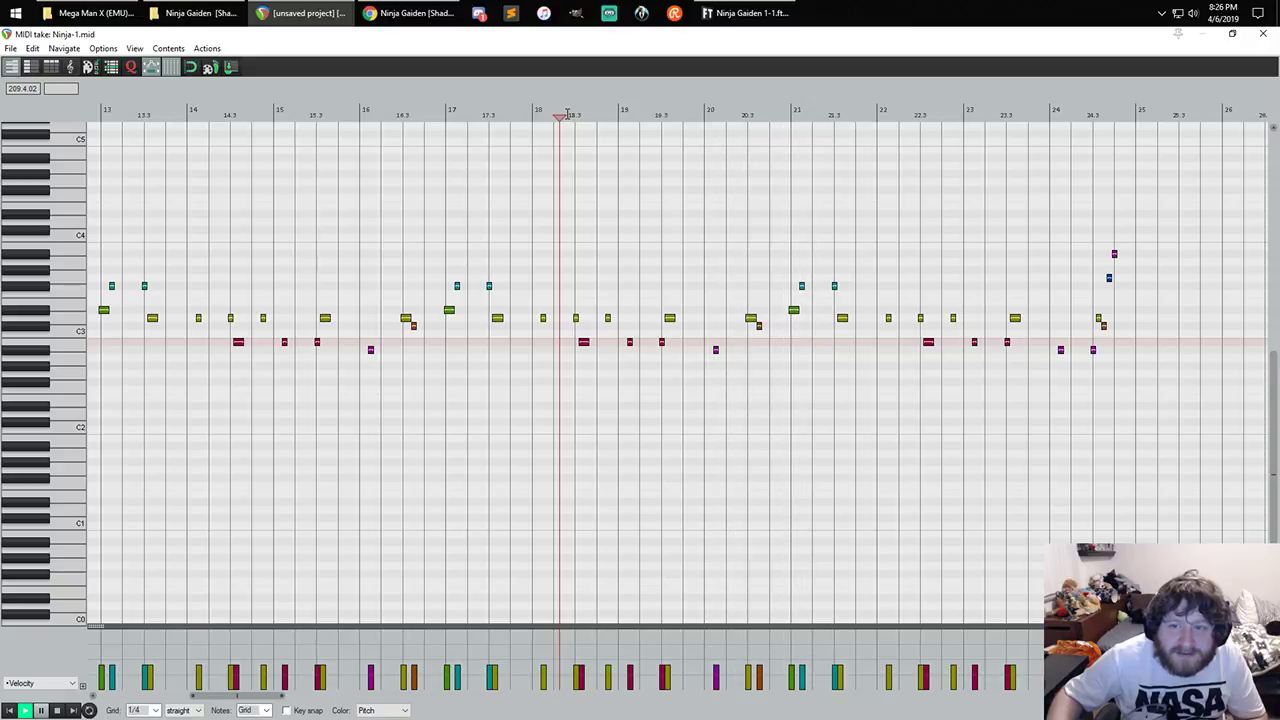
key(space)
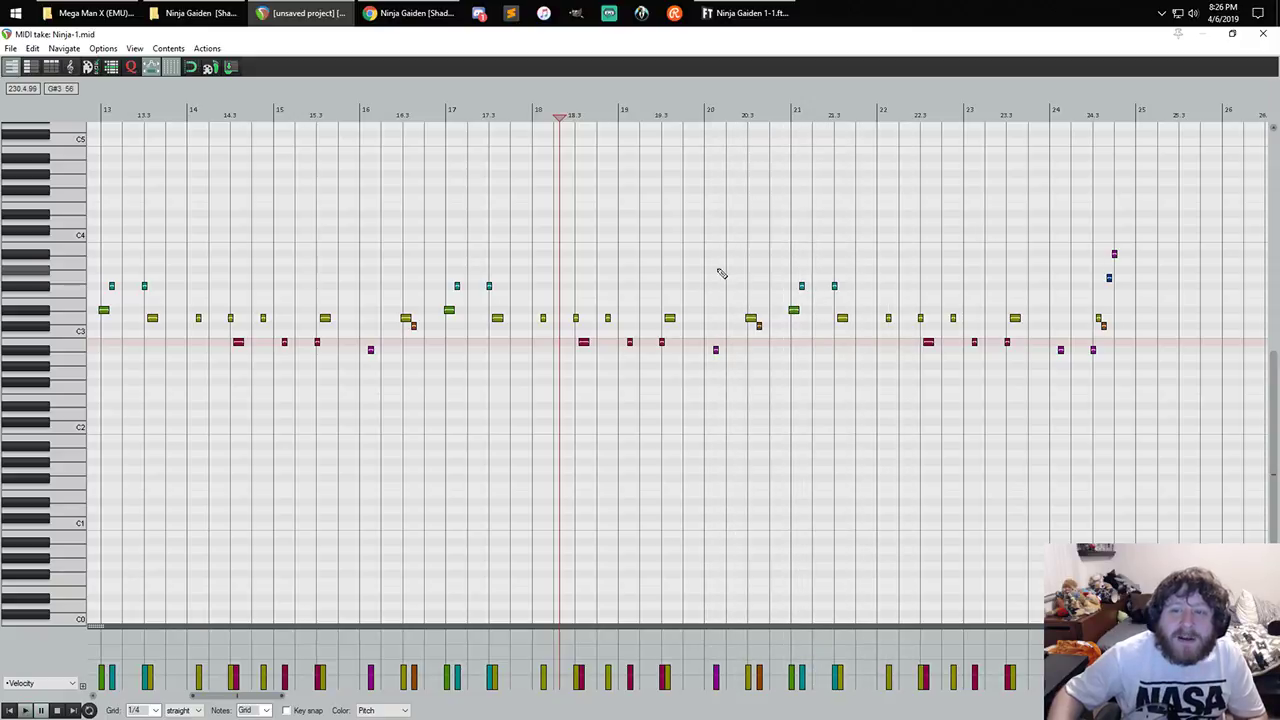
- Audition the note F#3 repeatedly on the MIDI editor's piano keyboard
click(40, 288)
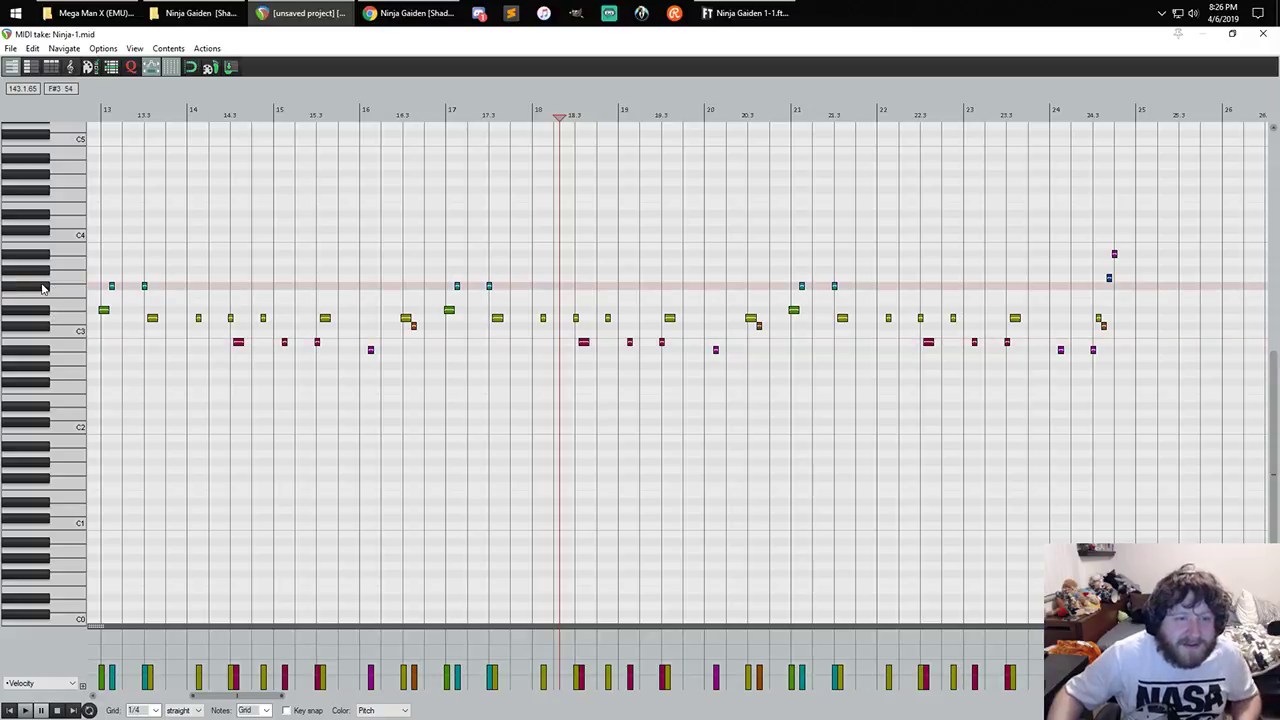
click(75, 311)
click(45, 289)
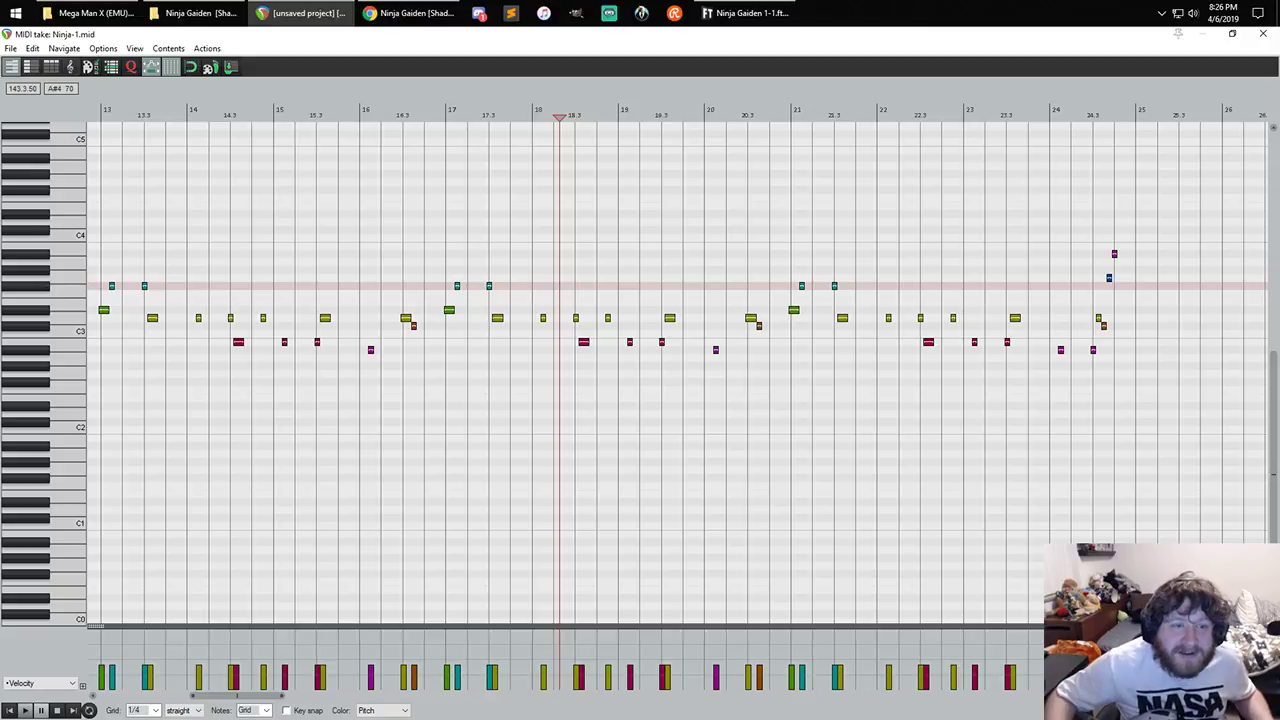
click(43, 289)
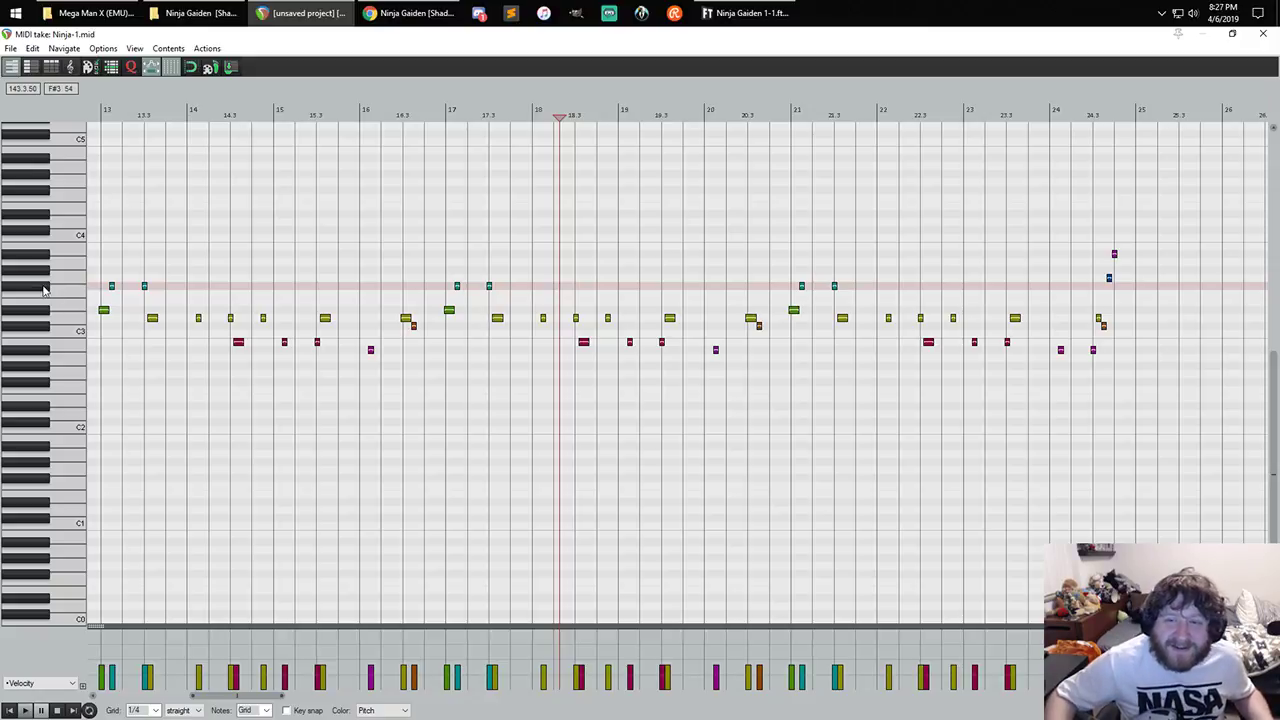
click(43, 289)
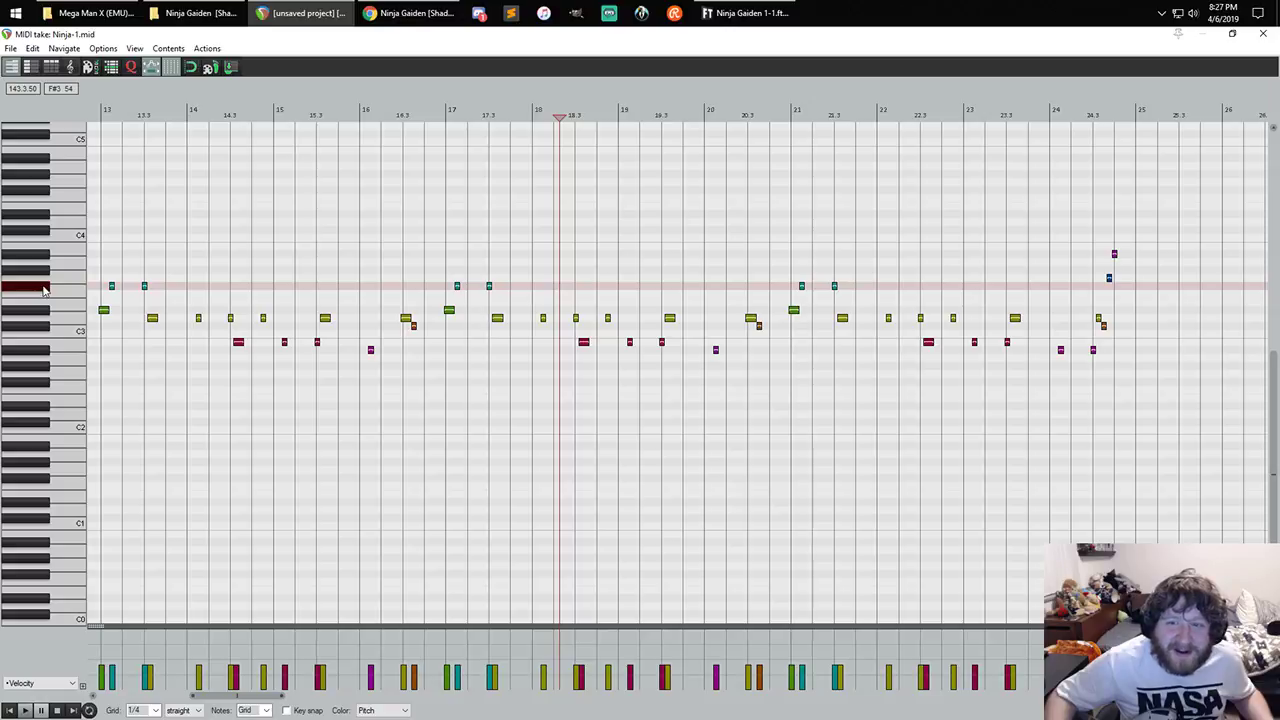
- Place the edit cursor at beat 4 of measure 20 and briefly play the arrangement from there
click(770, 115)
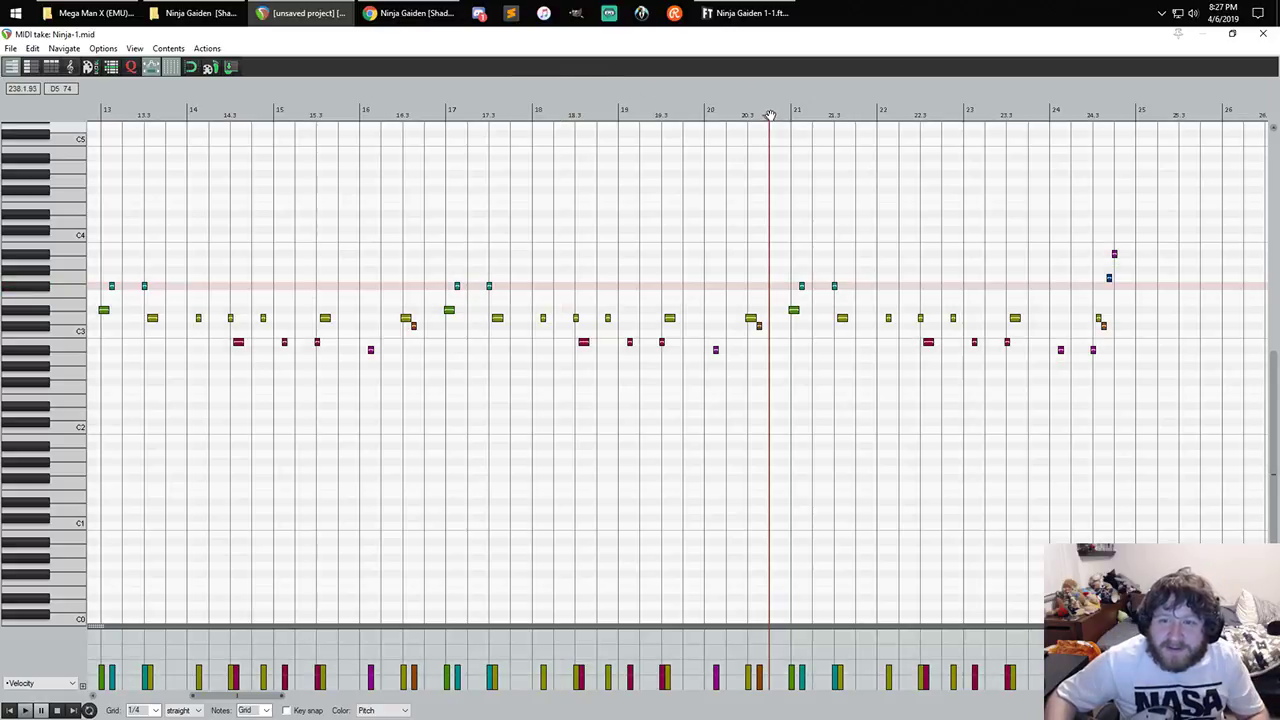
key(space)
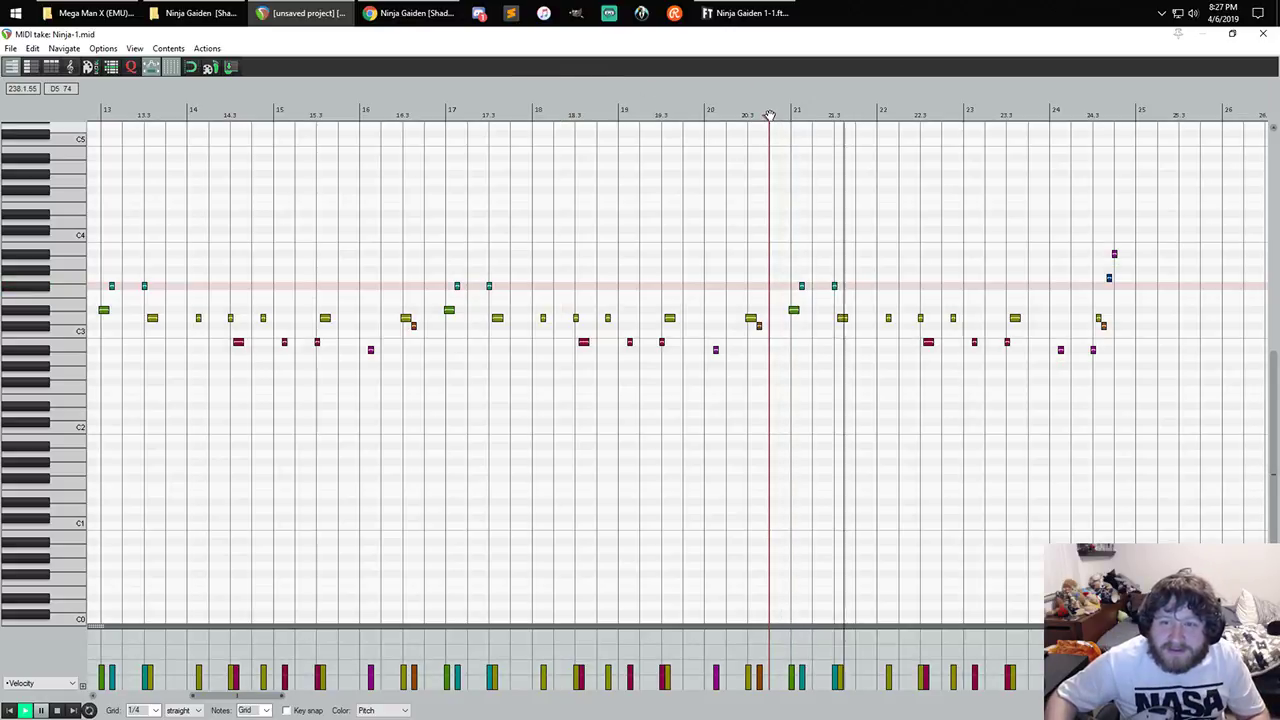
key(space)
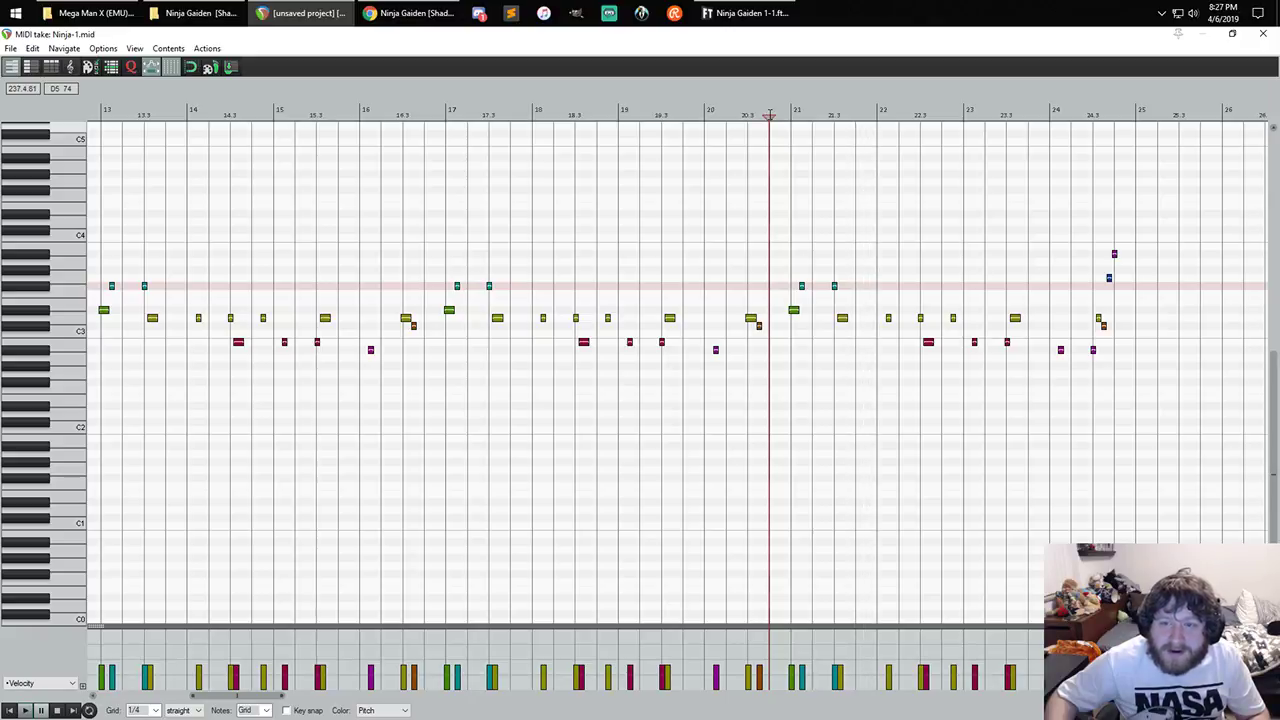
key(space)
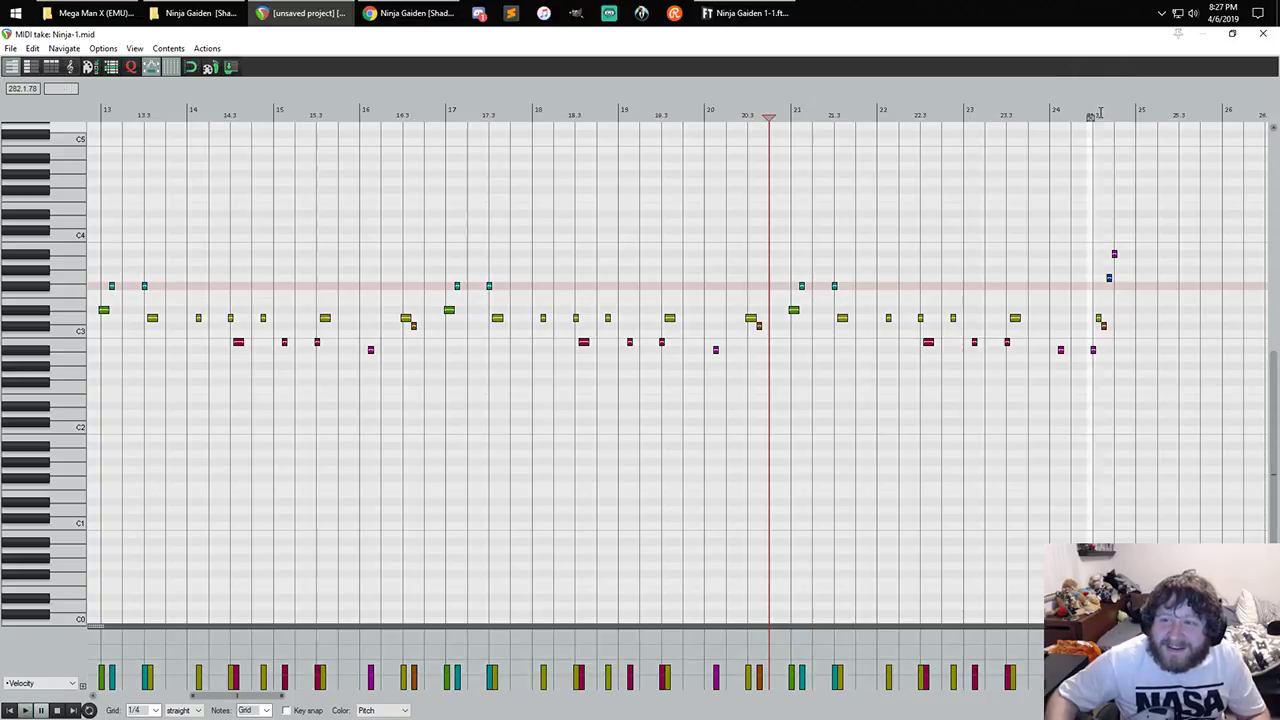
- Make a time selection over the ascending run at the end of measure 24, ending just inside measure 25
drag(1088, 112, 1145, 110)
scroll(1110, 106, up, 6)
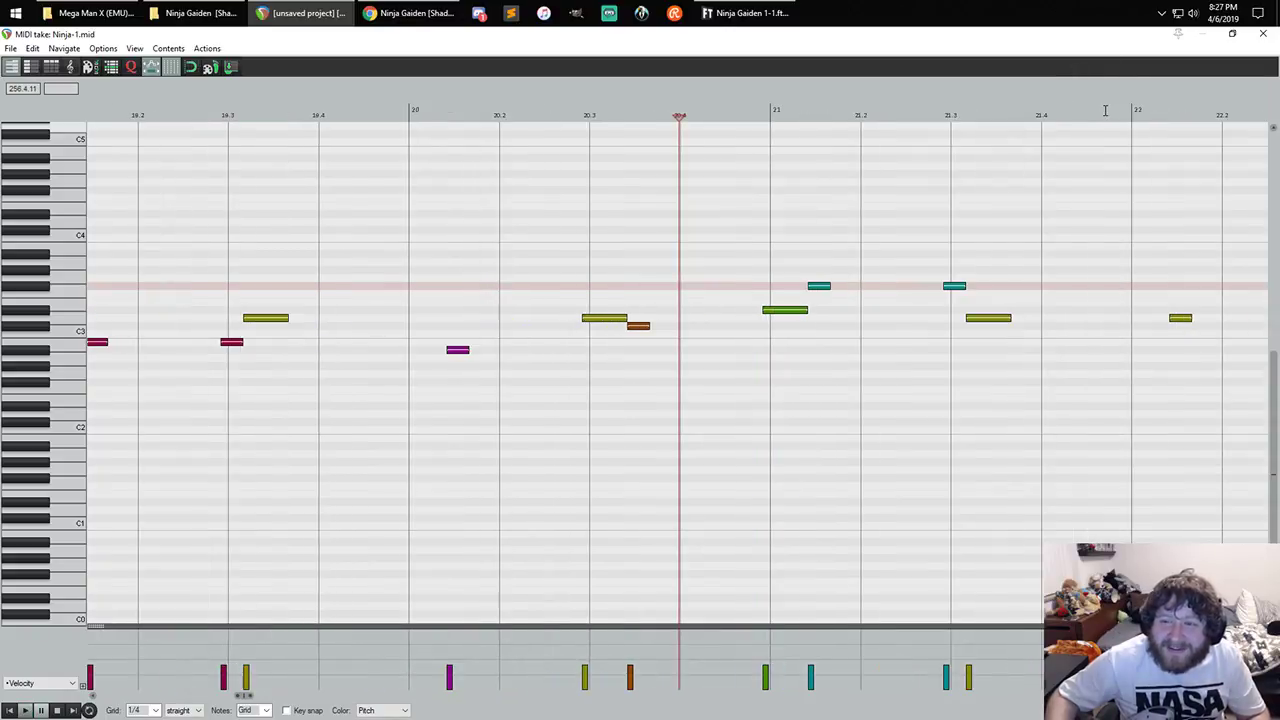
scroll(1110, 106, down, 8)
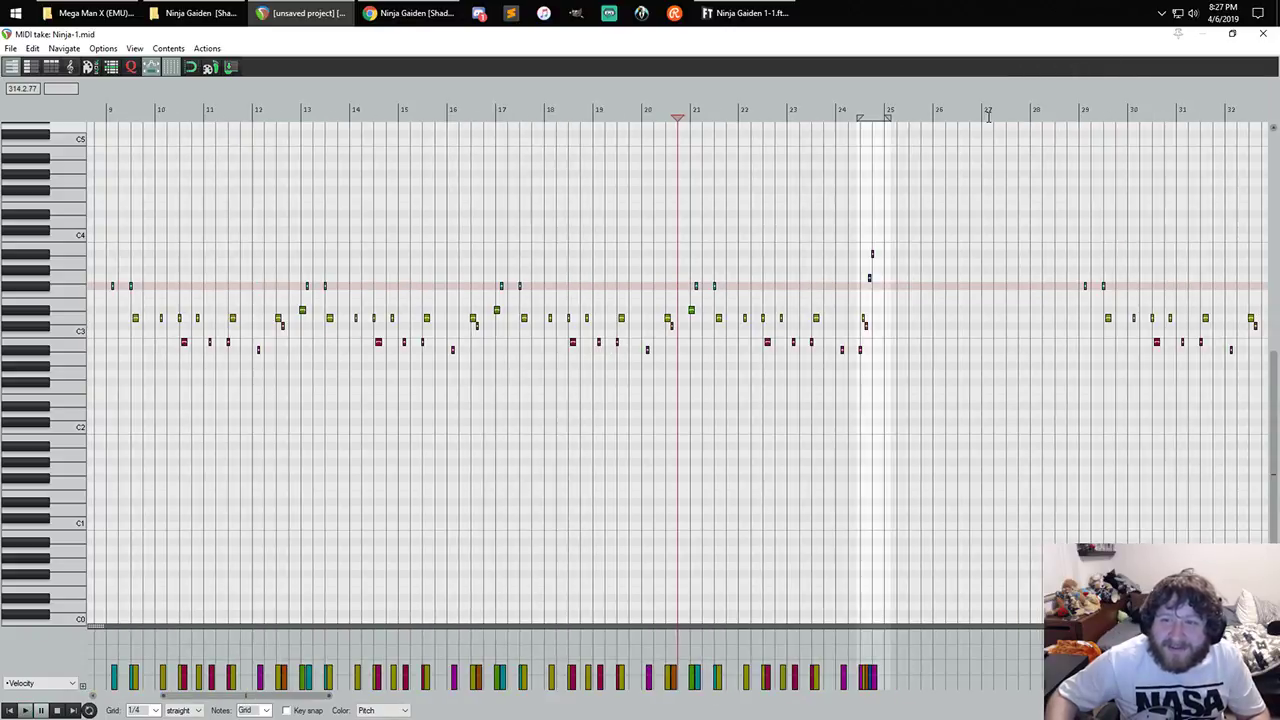
- Place the edit cursor on the second note of the ascending run in measure 24 and play from it
click(863, 108)
scroll(866, 108, up, 4)
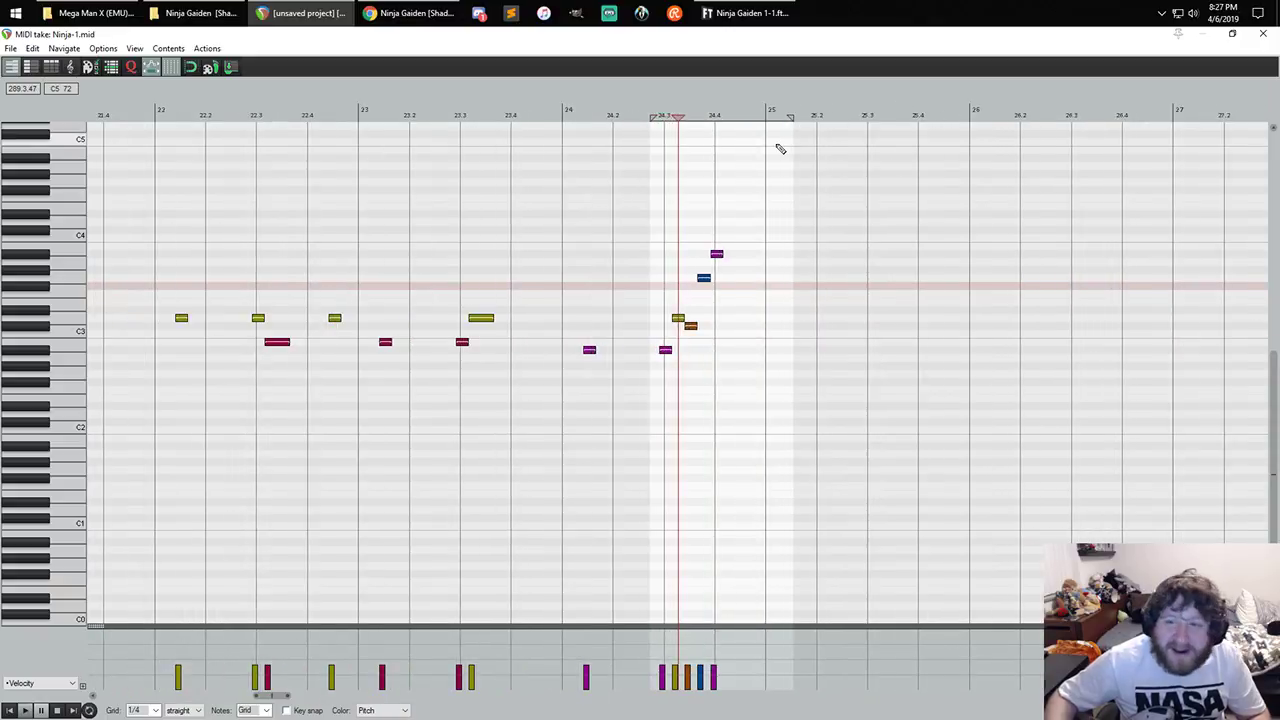
scroll(783, 146, up, 7)
key(space)
scroll(788, 148, down, 3)
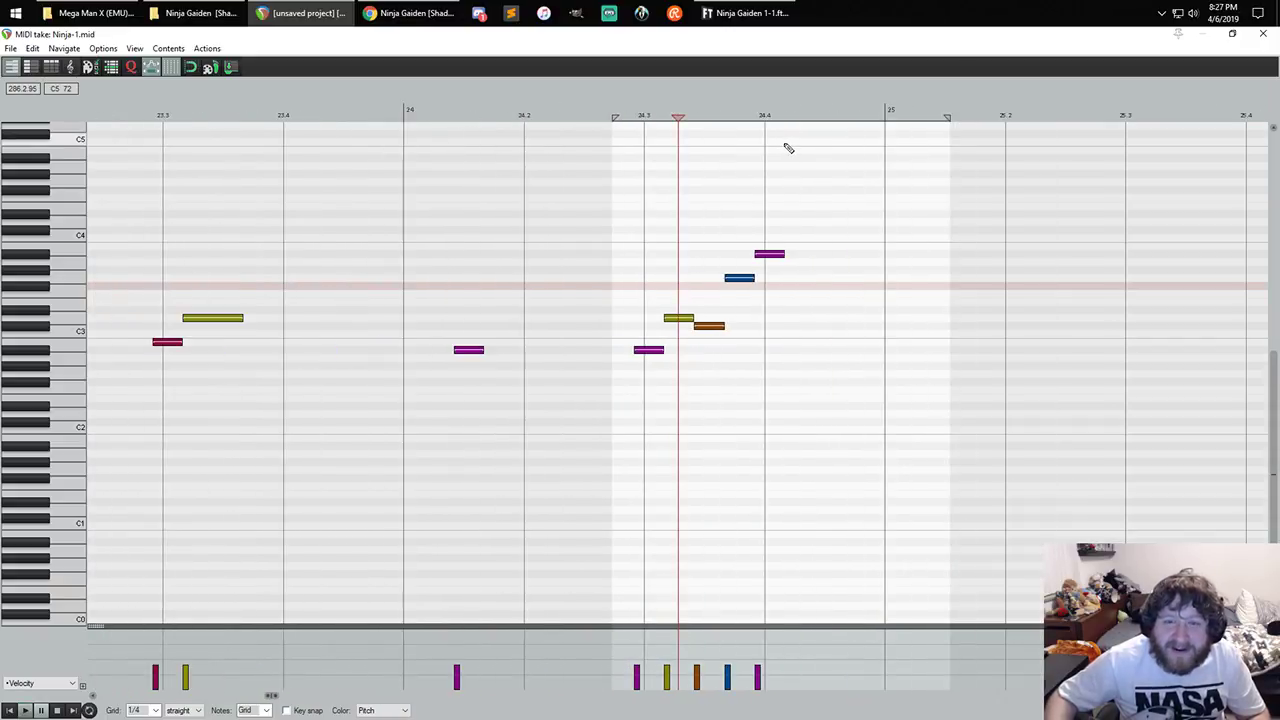
- Move the edit cursor to beat 3 of measure 24 and play the whole ascending run
scroll(689, 166, down, 3)
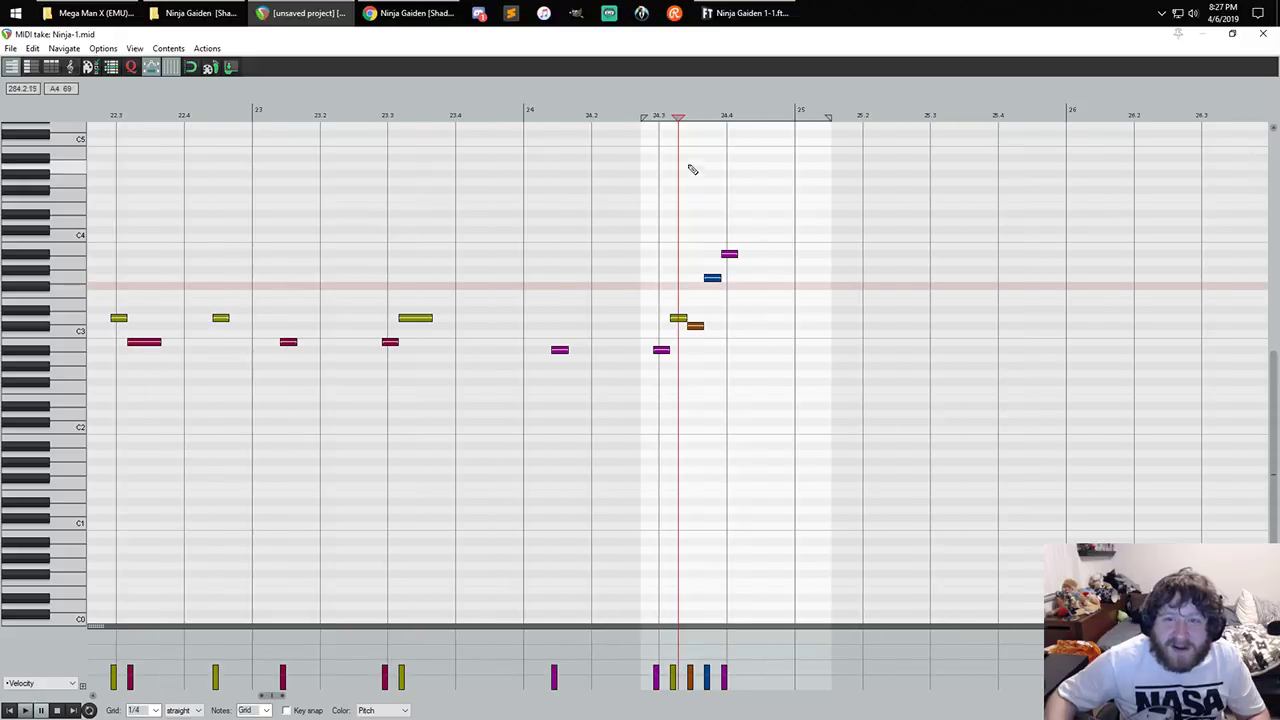
click(660, 110)
key(space)
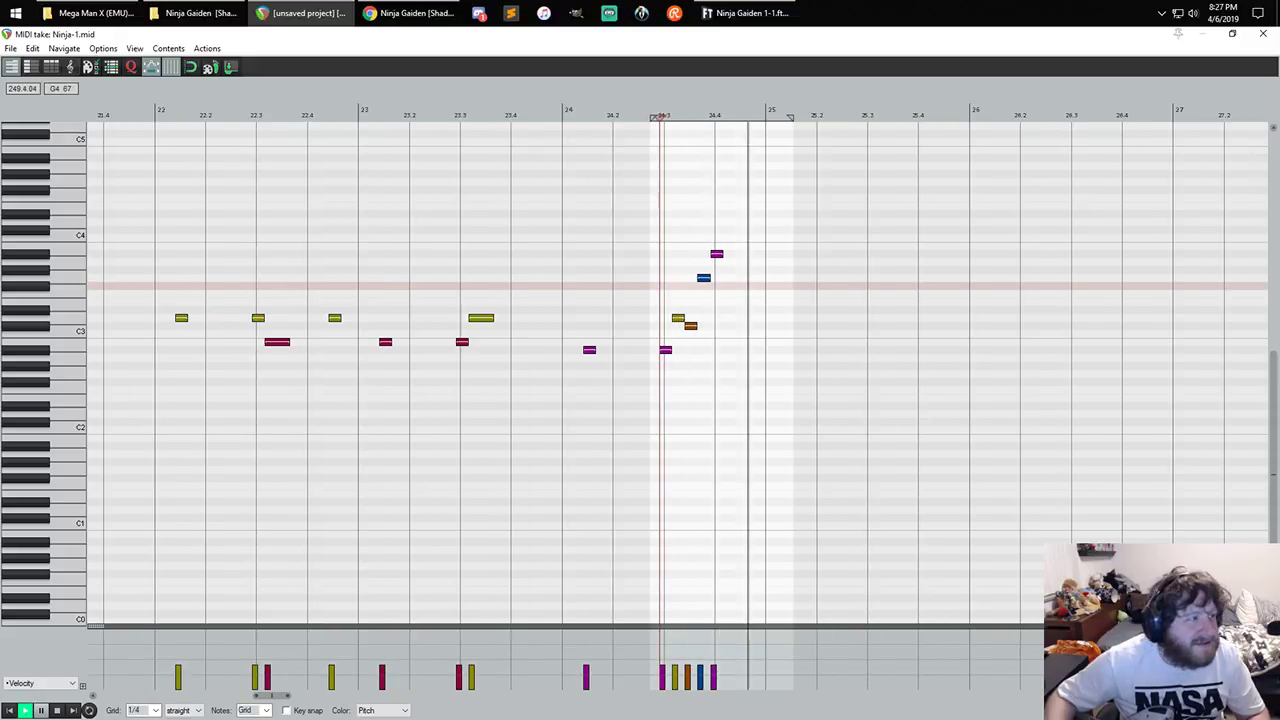
key(space)
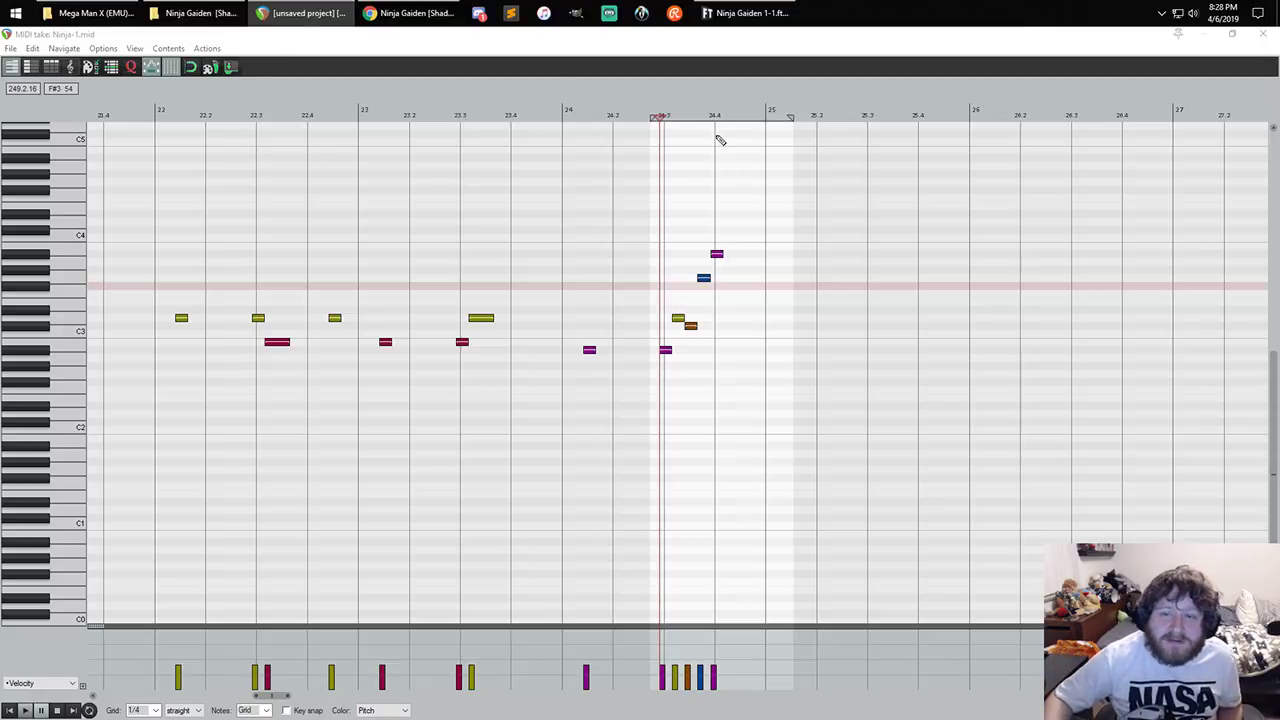
- Place the edit cursor just before measure 21 and briefly play the arrangement from there
scroll(705, 130, down, 5)
scroll(680, 120, up, 2)
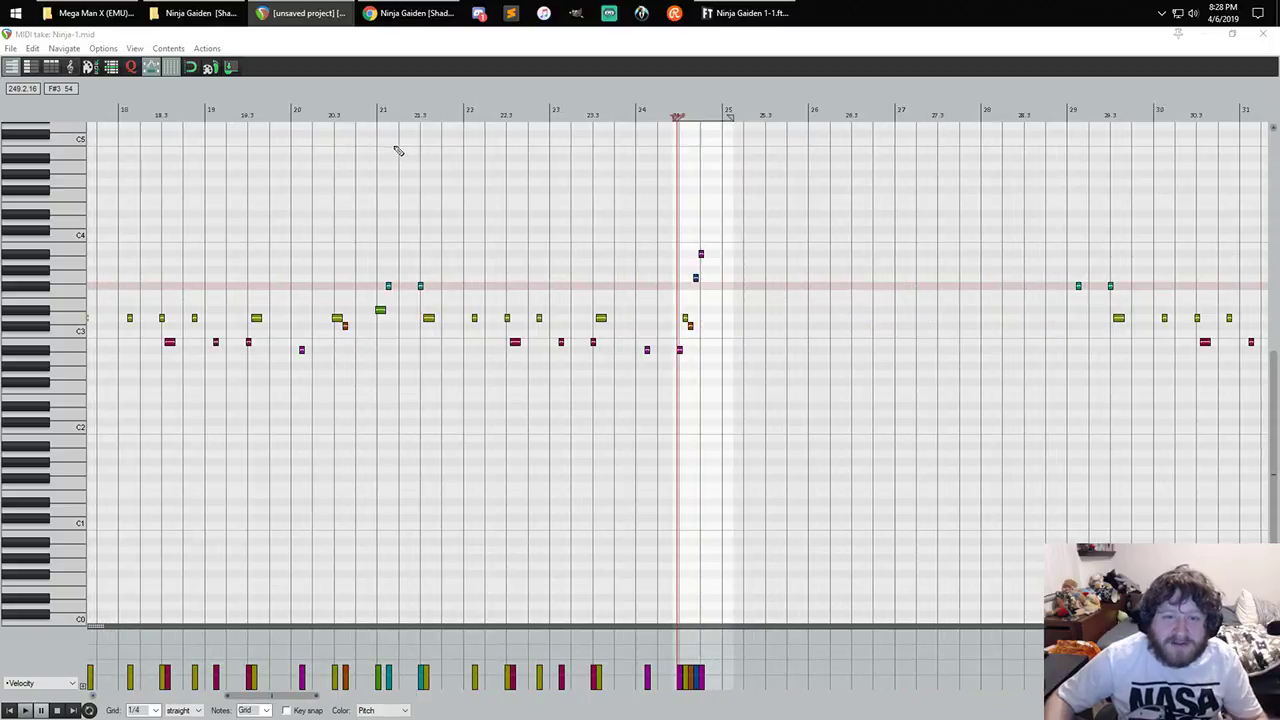
click(374, 114)
key(space)
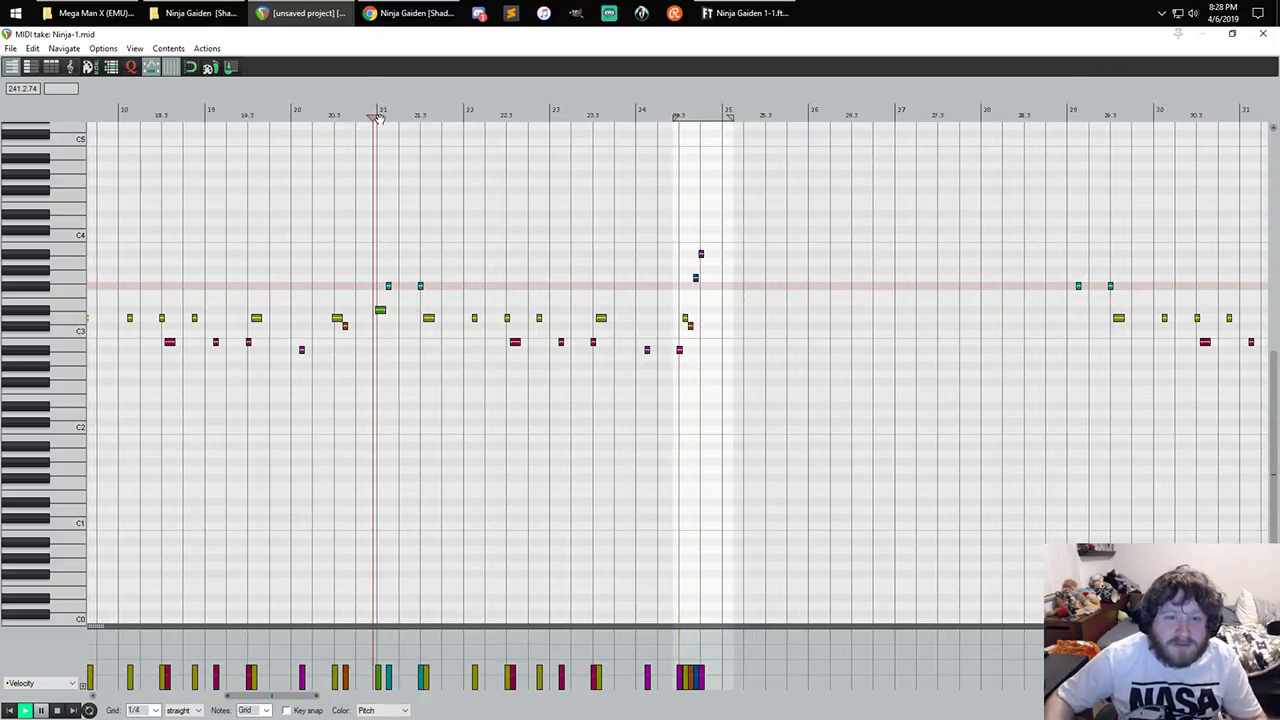
key(space)
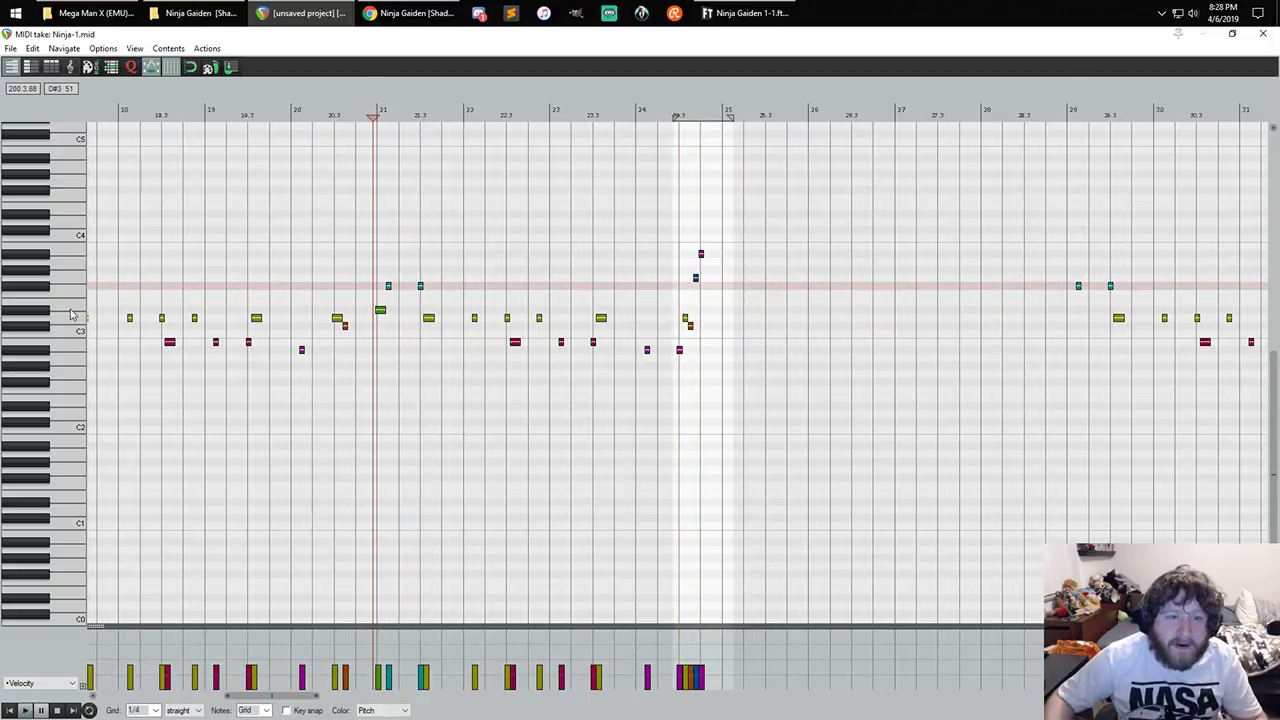
- Audition the notes D#3, F#3, E3 and C3 on the piano keyboard to compare pitches
click(48, 312)
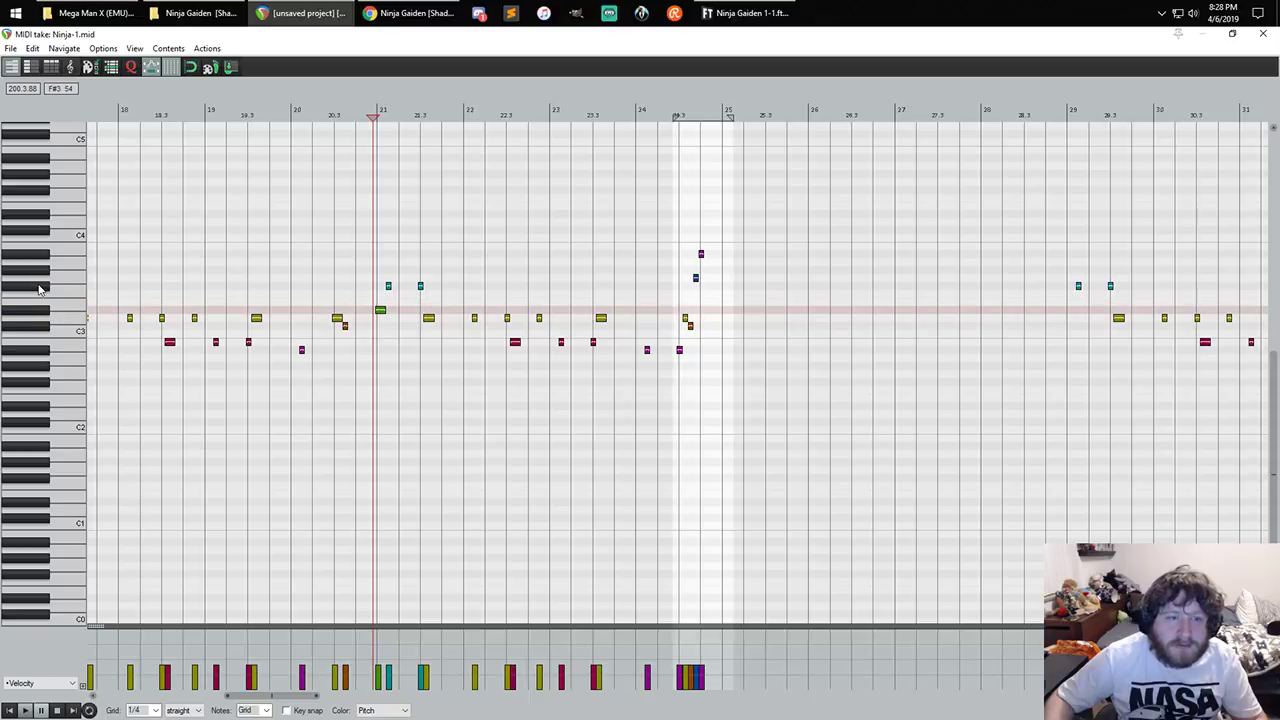
click(42, 289)
click(56, 306)
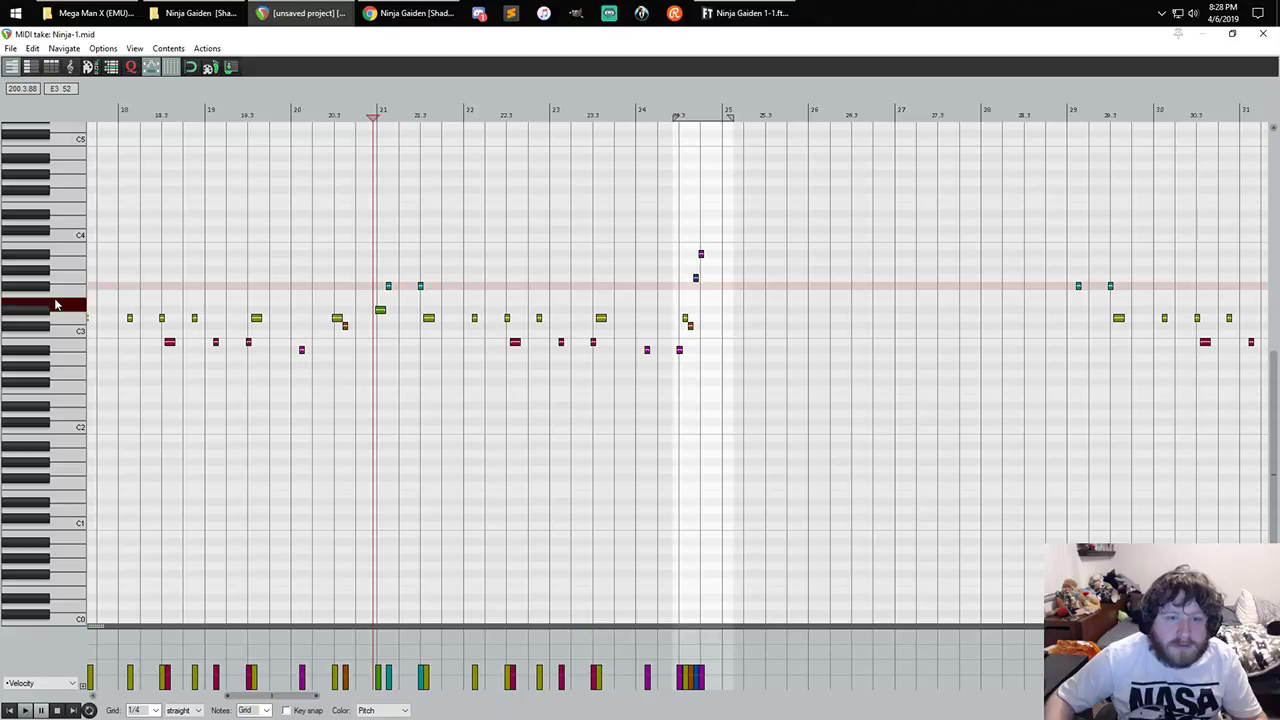
click(72, 334)
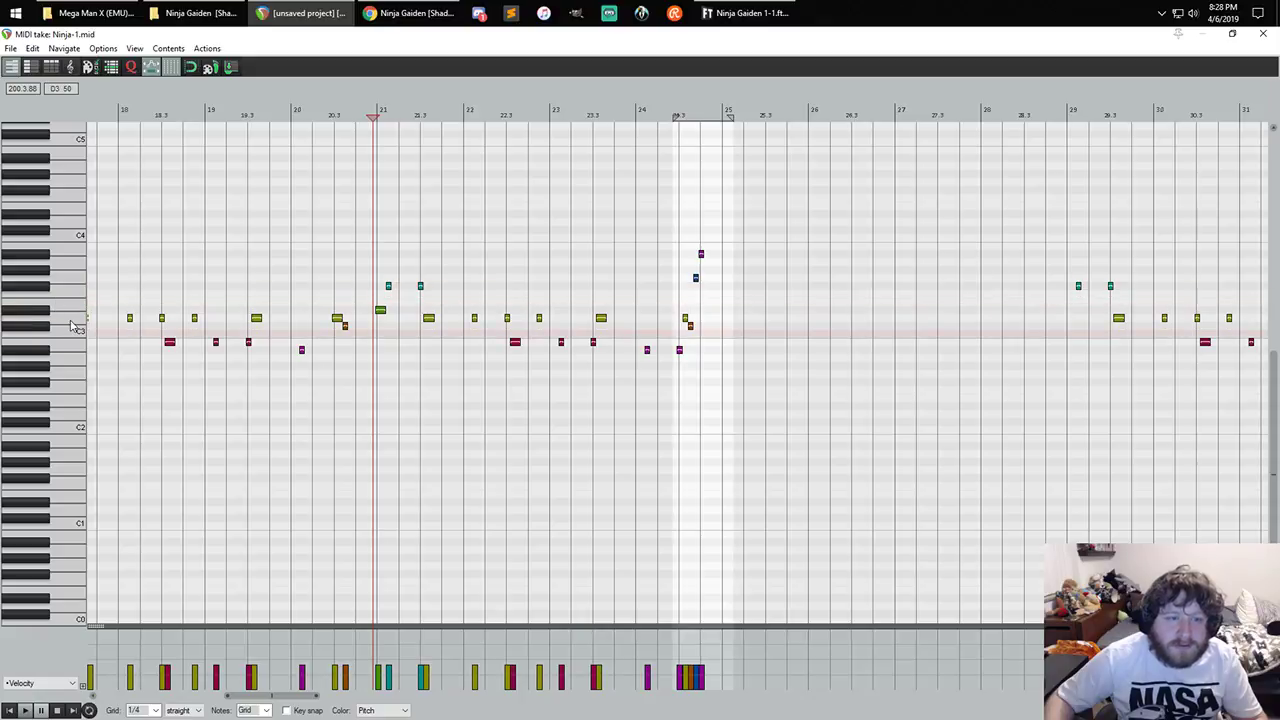
click(42, 289)
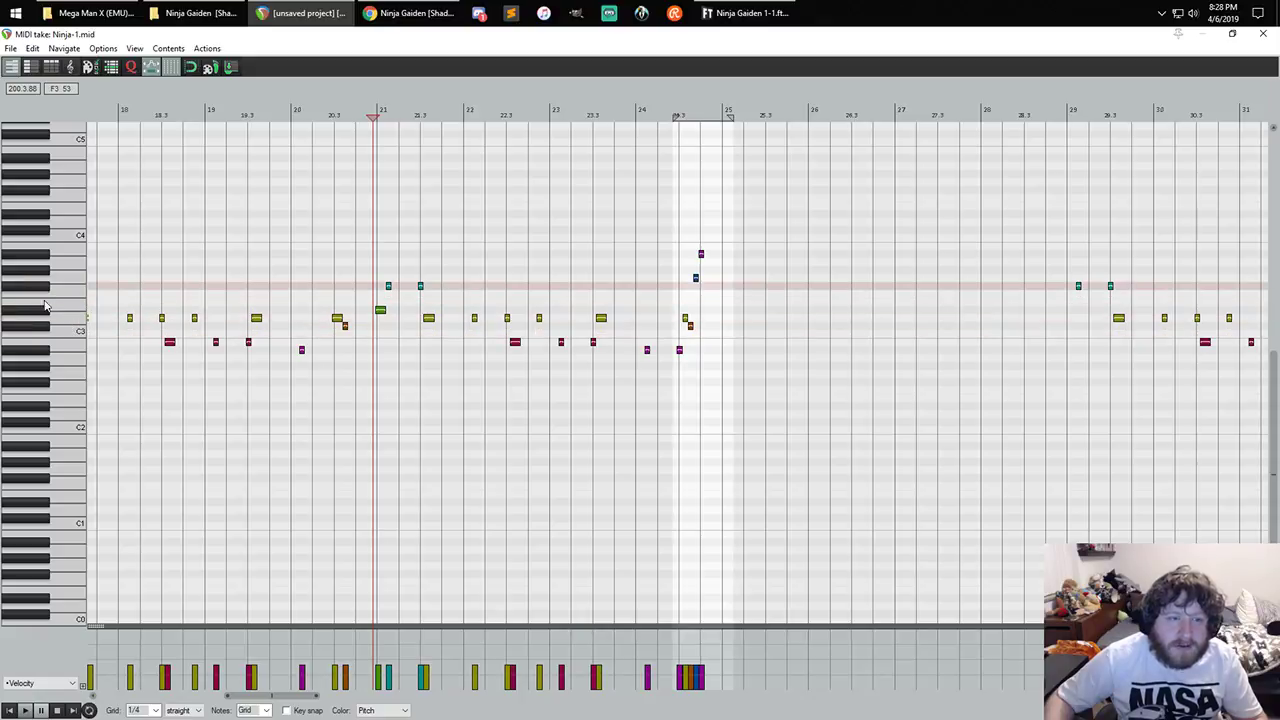
click(46, 307)
click(46, 290)
- Compare E3, D#3 and F#3 on the piano keyboard against the notes at the start of measure 21
scroll(300, 240, up, 3)
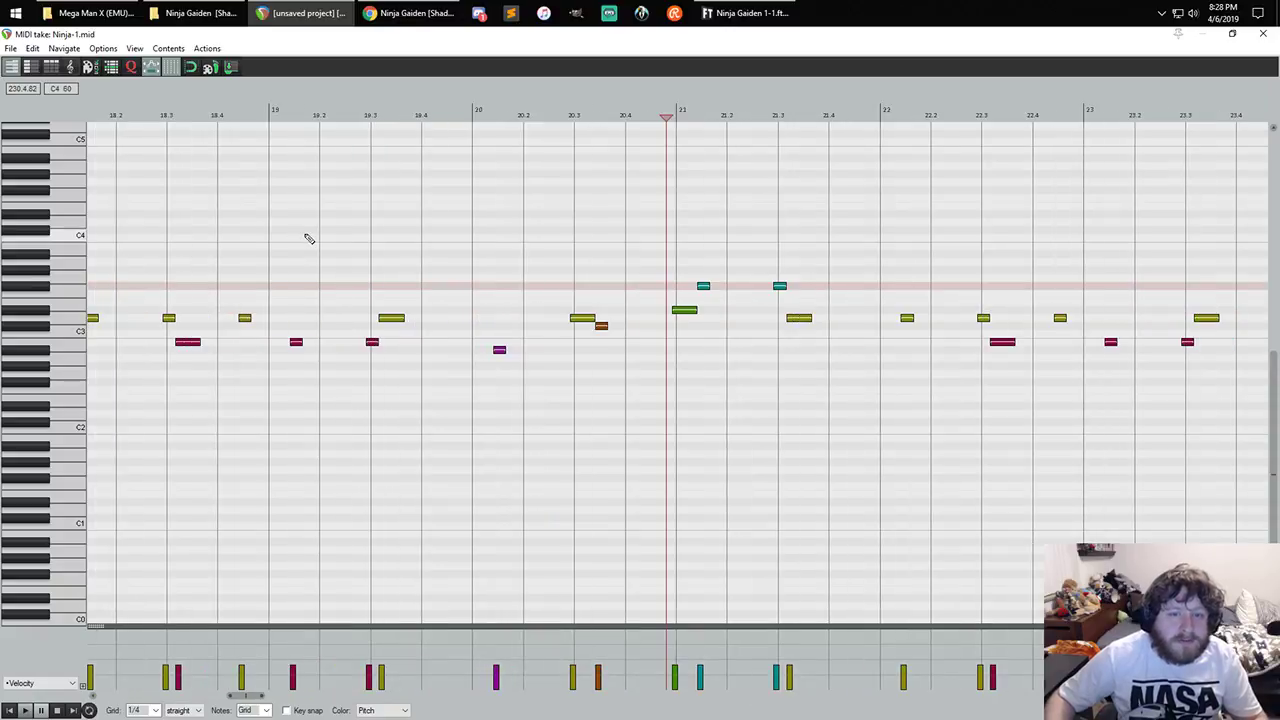
click(44, 308)
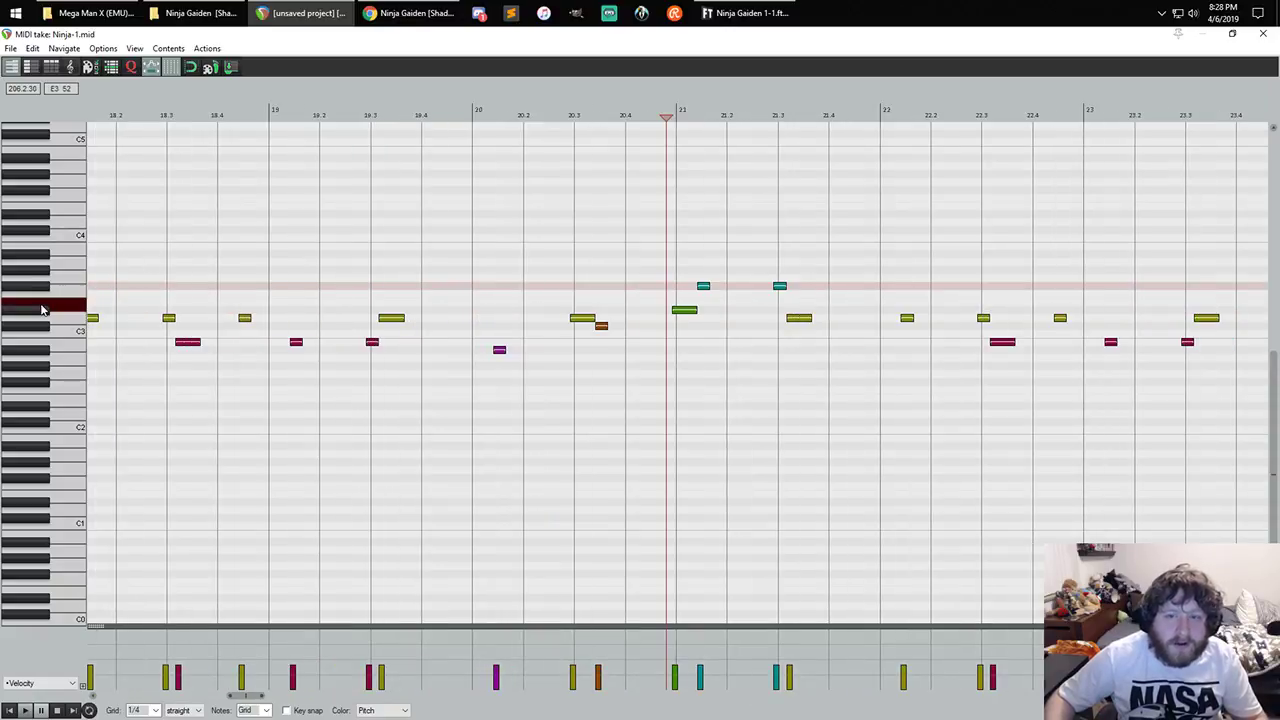
click(42, 315)
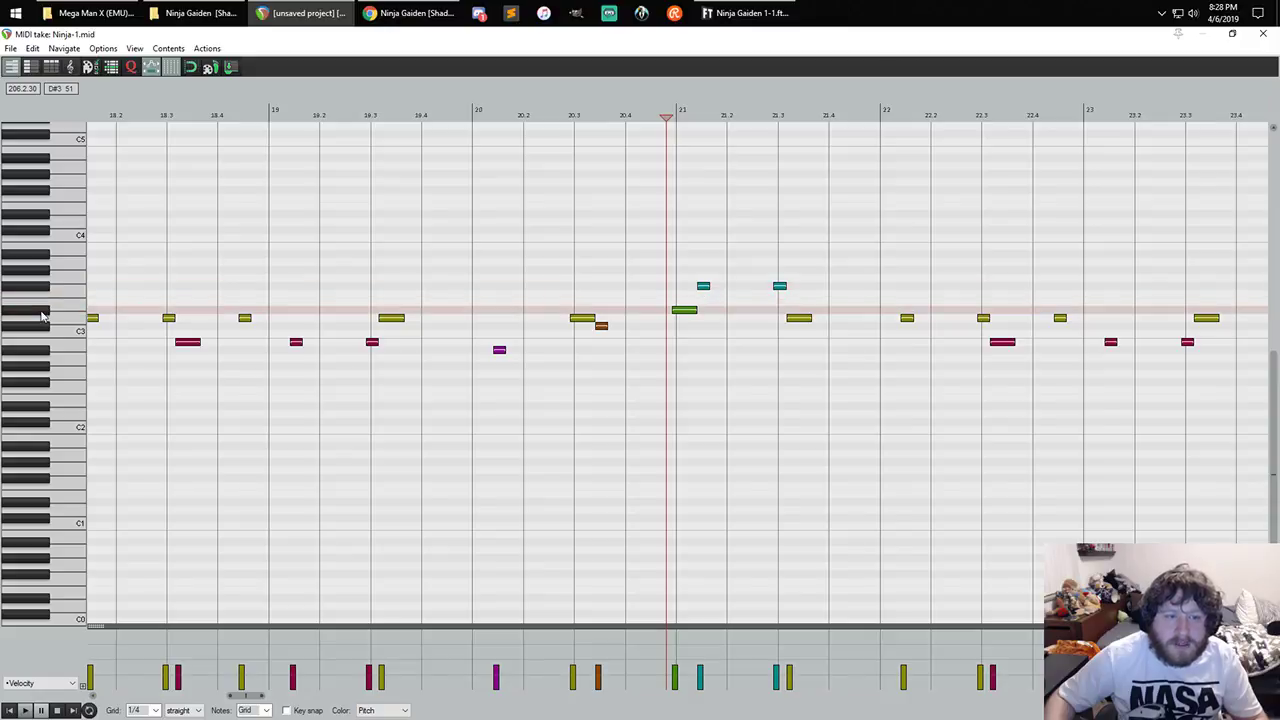
click(42, 315)
click(45, 289)
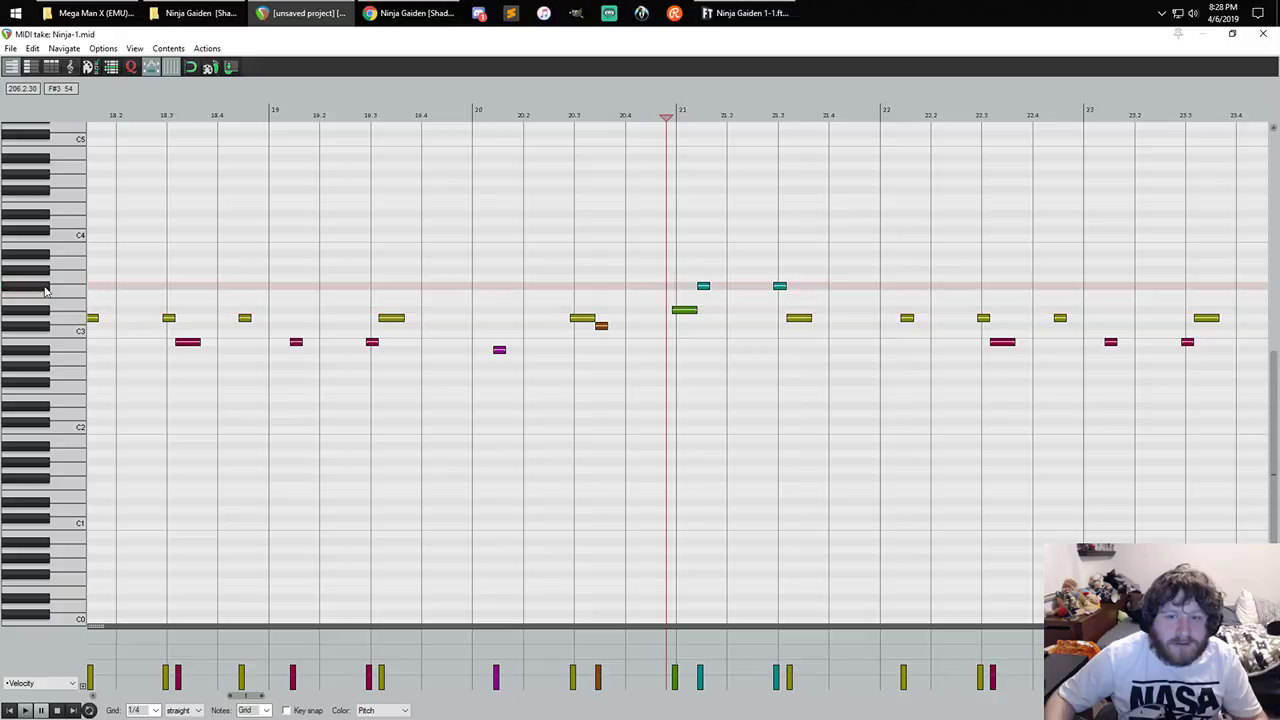
click(45, 315)
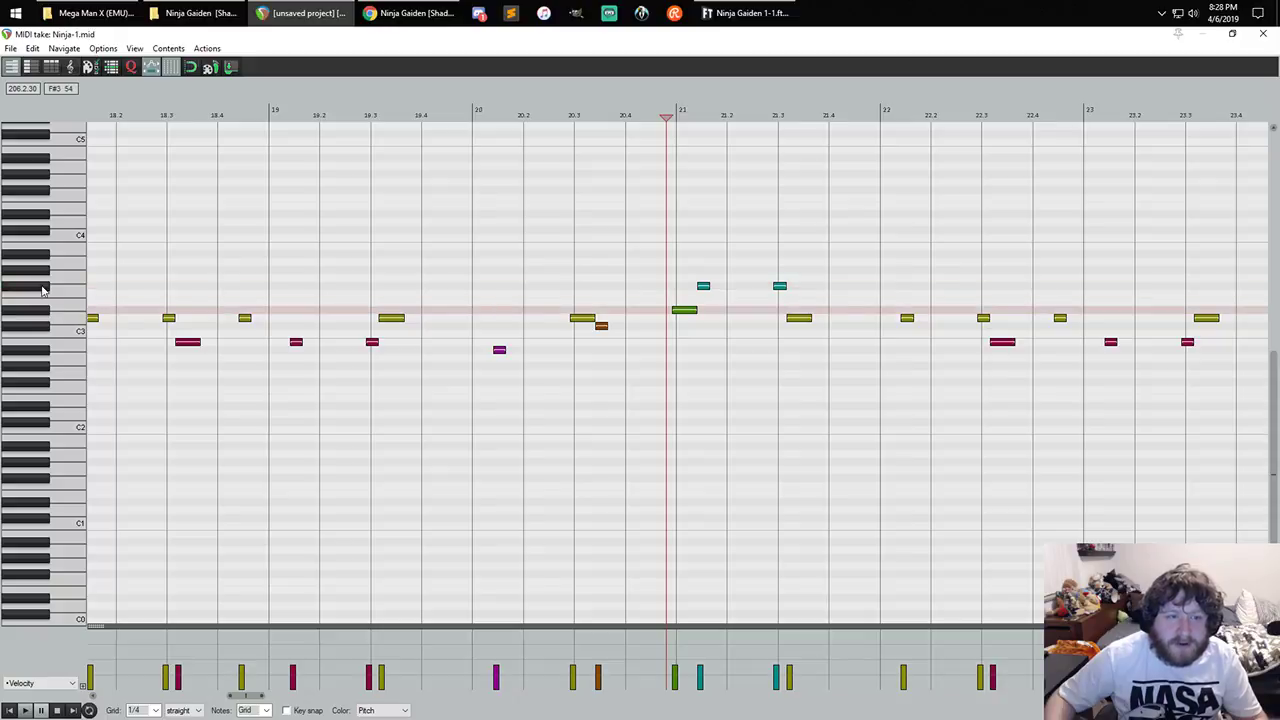
click(42, 289)
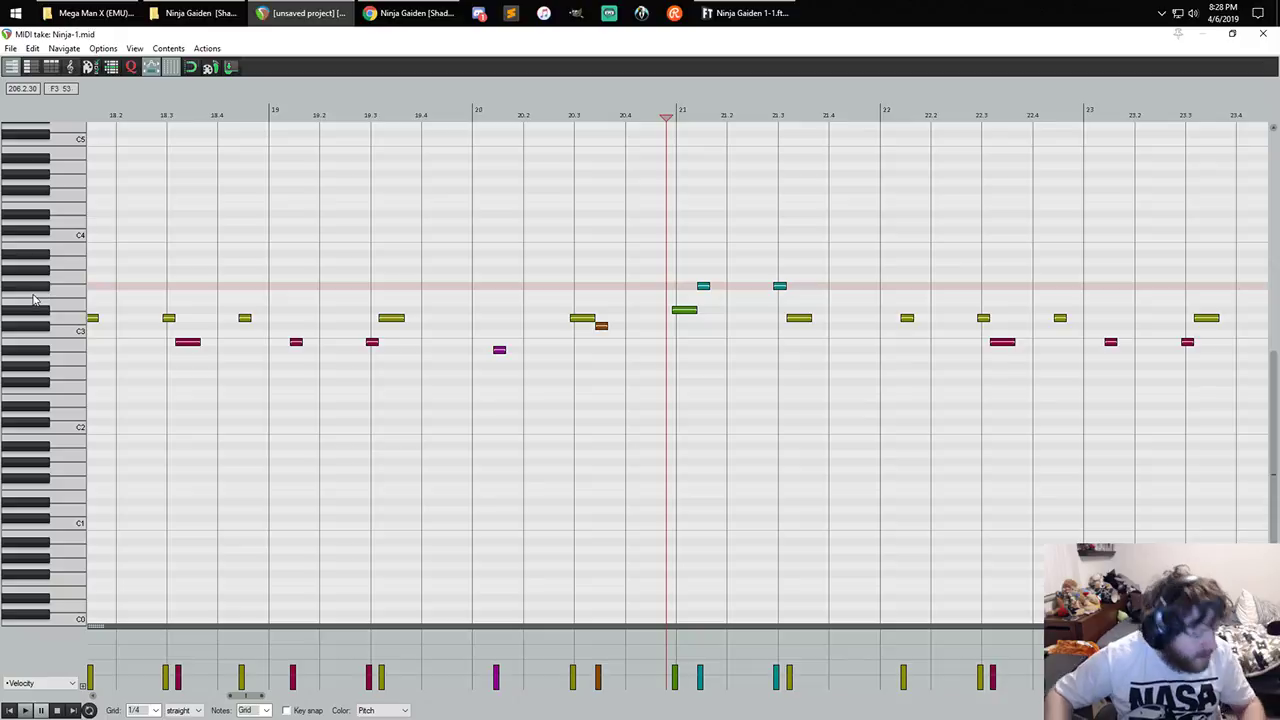
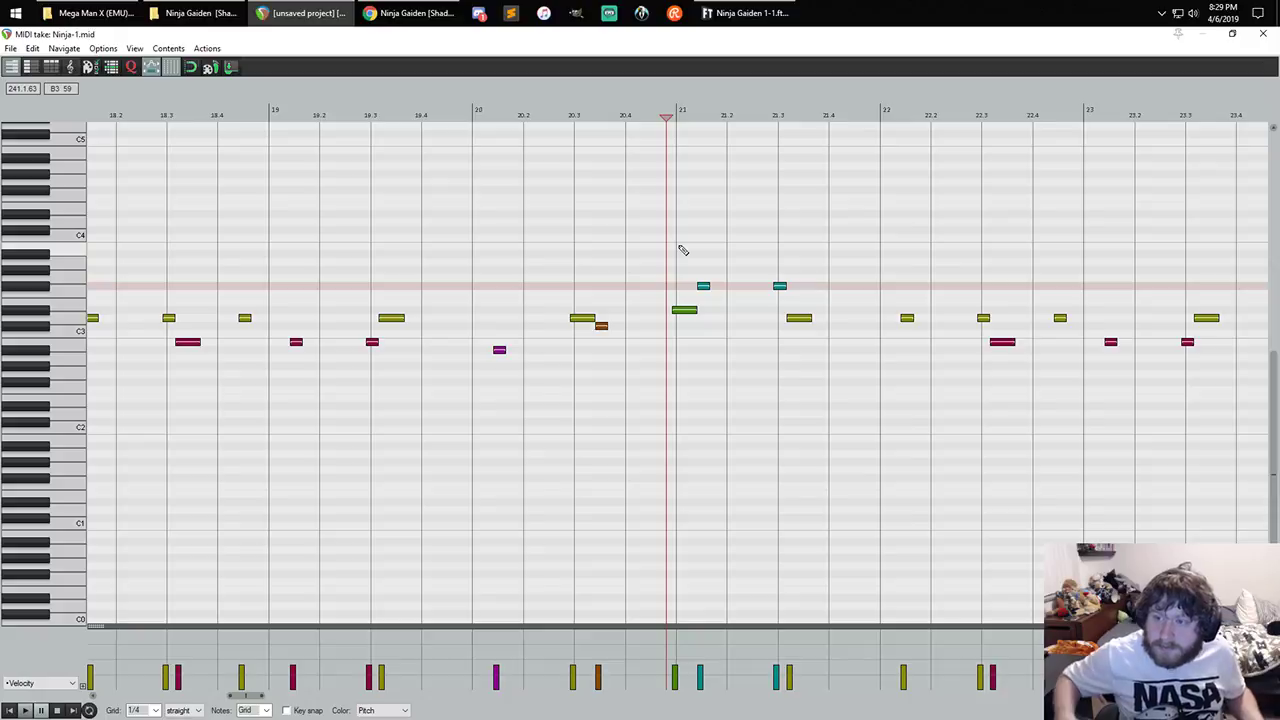
- Replay the part from just before measure 21 into measure 22
key(space)
scroll(674, 114, down, 3)
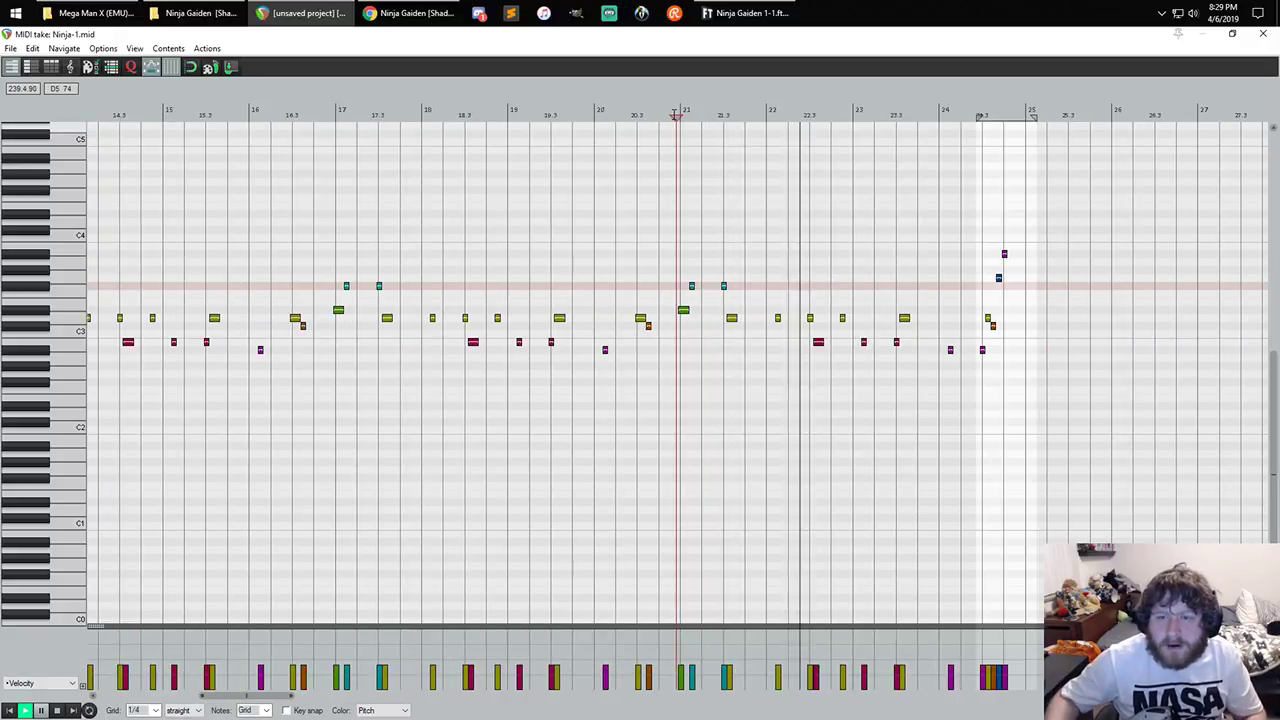
key(space)
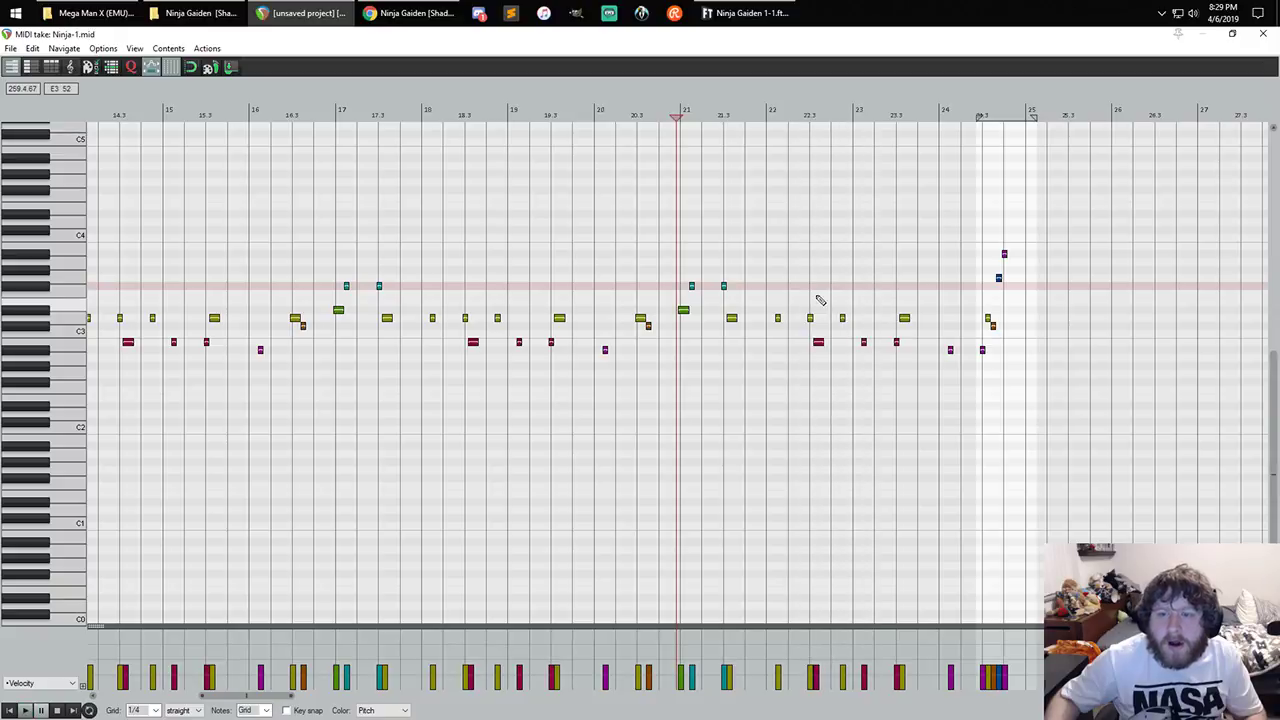
- Delete the D3 note late in measure 22, redraw it at the same spot and play from just before measure 21
double_click(843, 319)
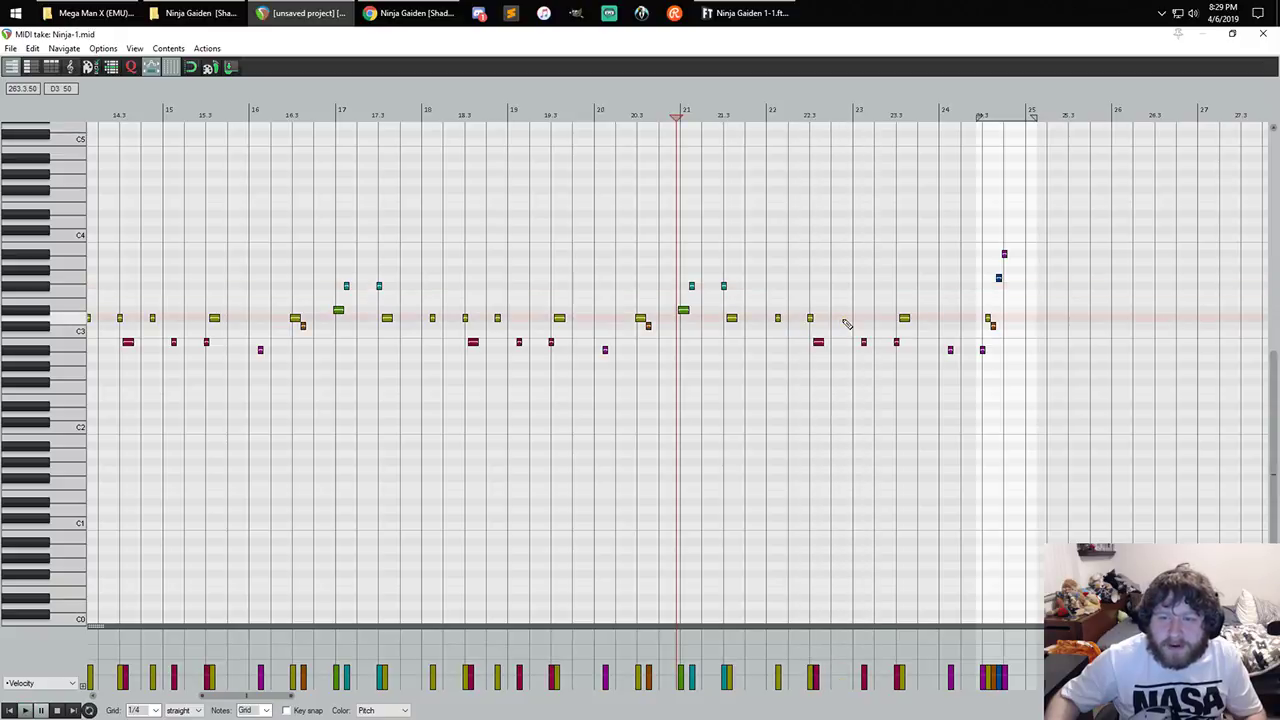
click(844, 319)
key(space)
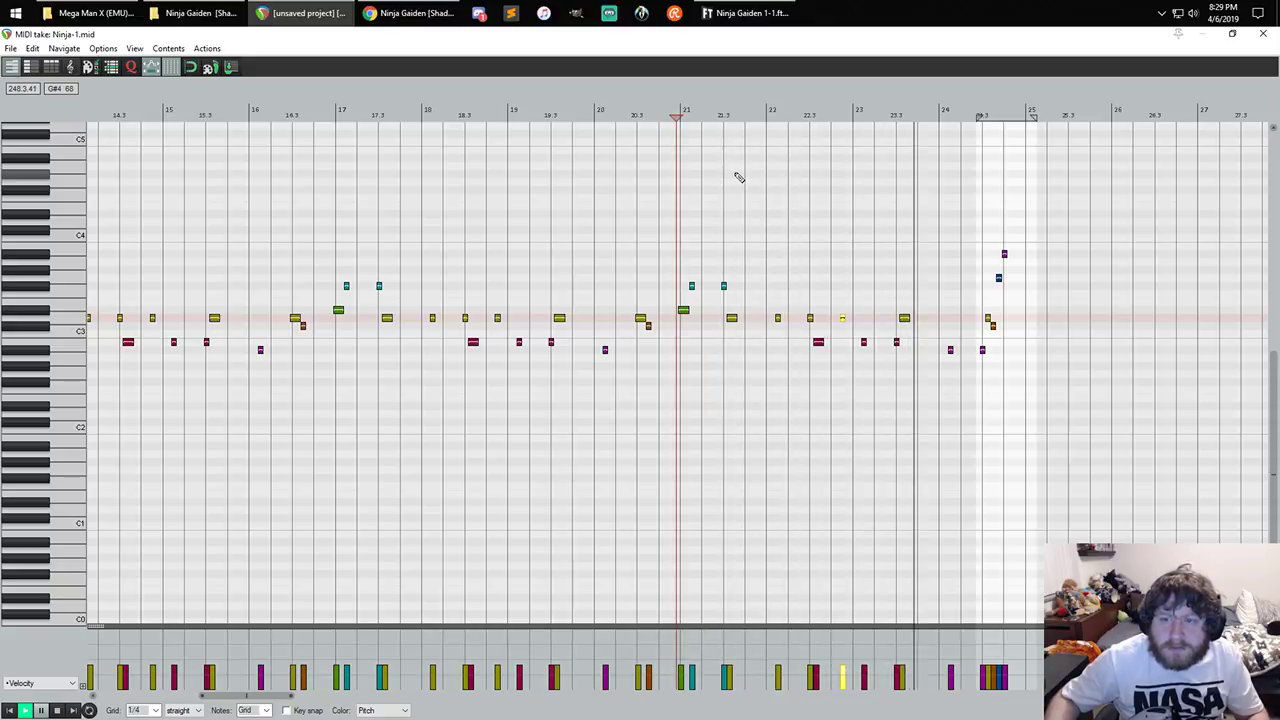
key(space)
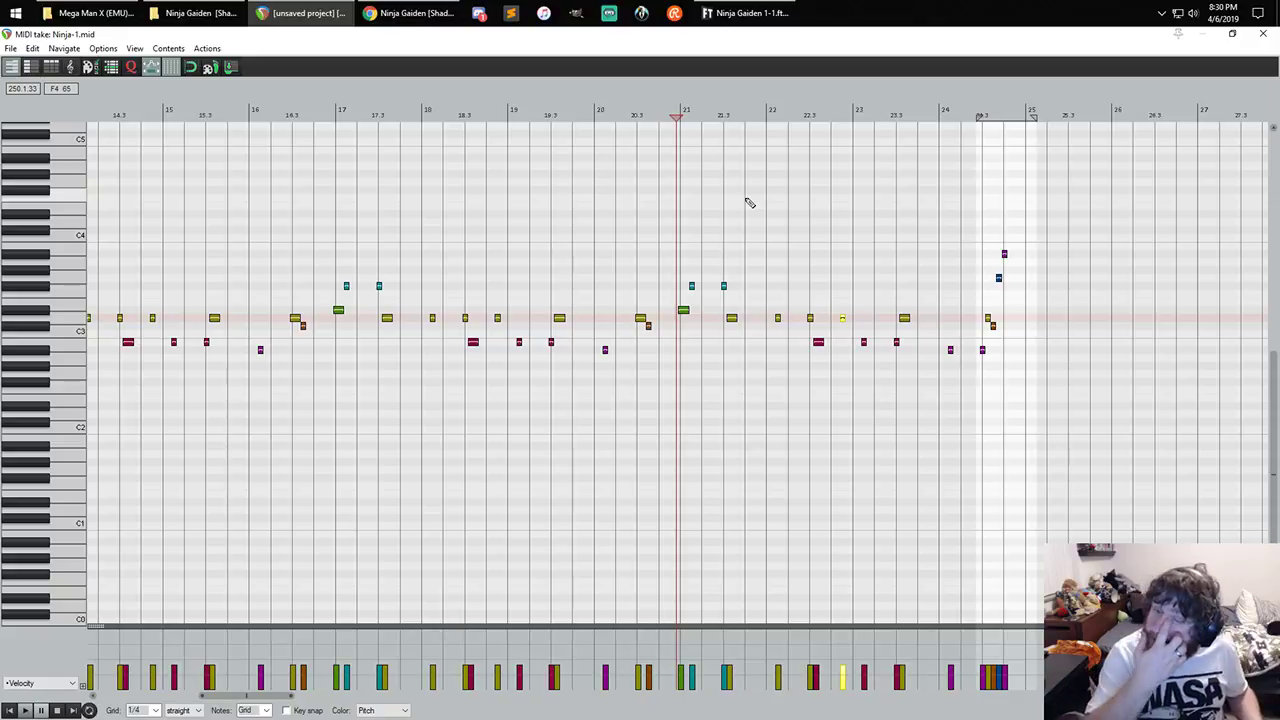
scroll(931, 243, up, 5)
scroll(936, 258, down, 2)
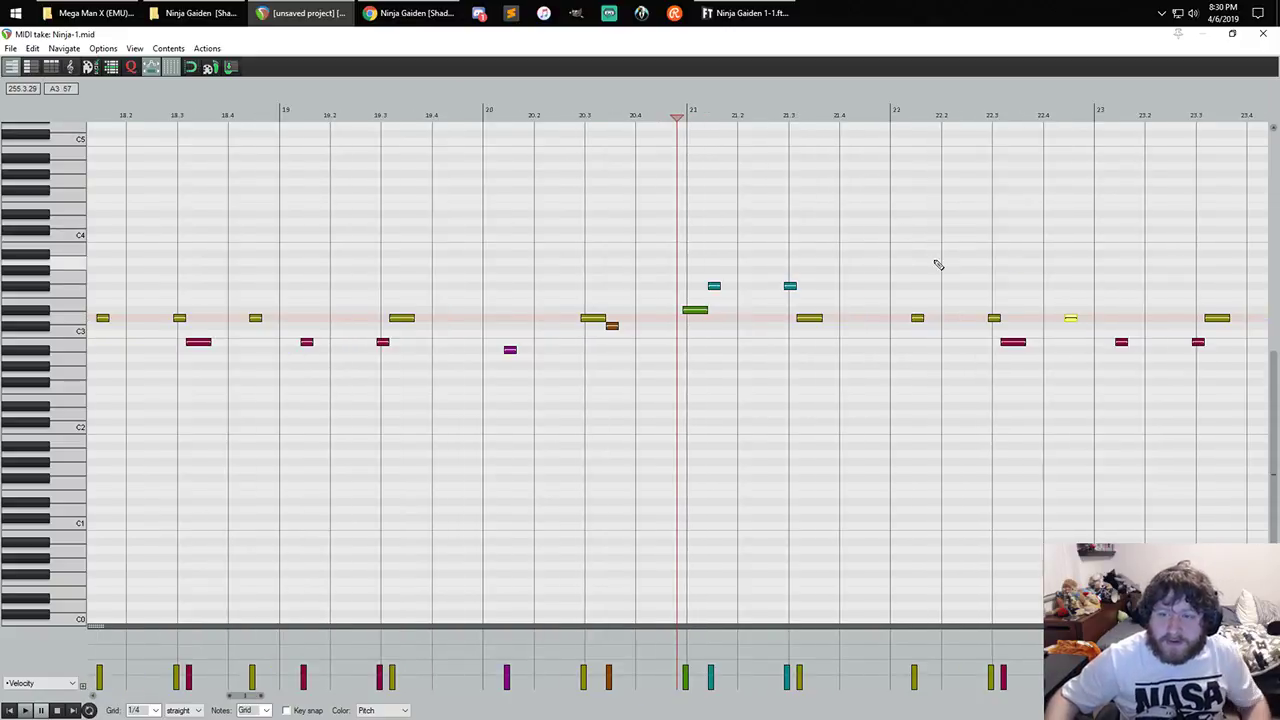
- Audition A#2 and G3 on the piano keyboard against the short note run around beat 3 of measure 24
scroll(971, 250, down, 2)
scroll(984, 120, up, 6)
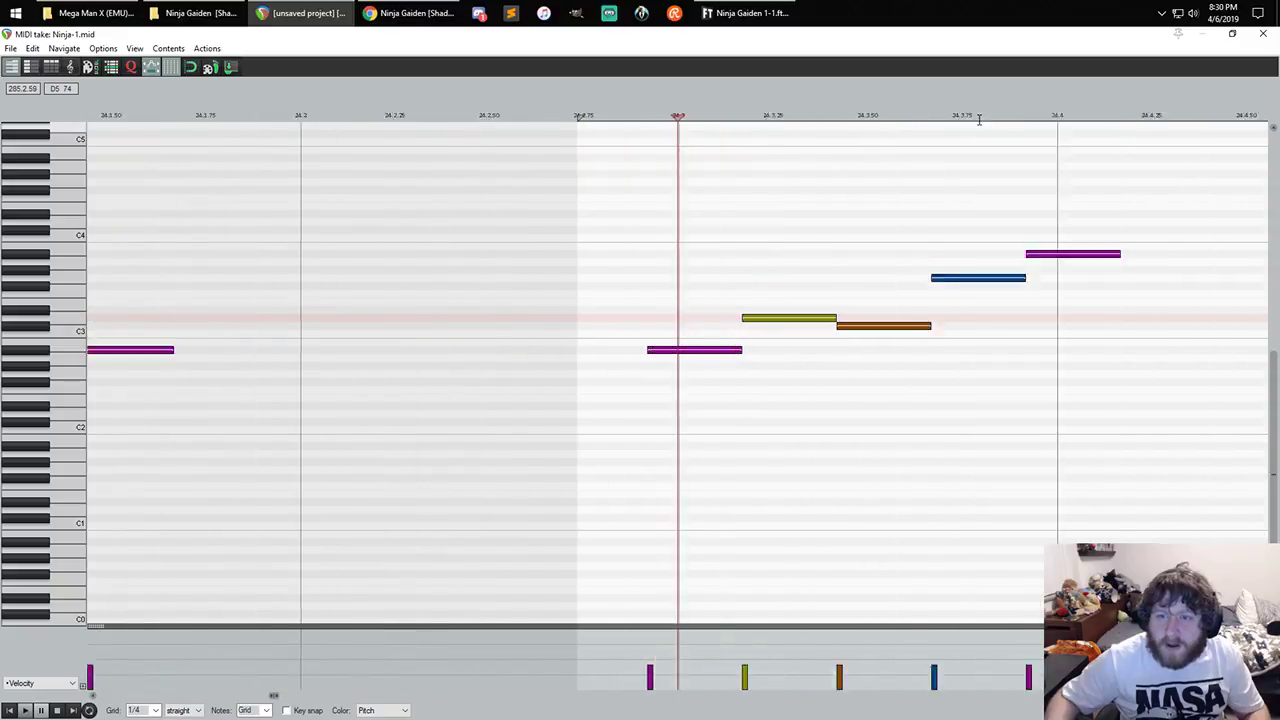
scroll(979, 119, up, 2)
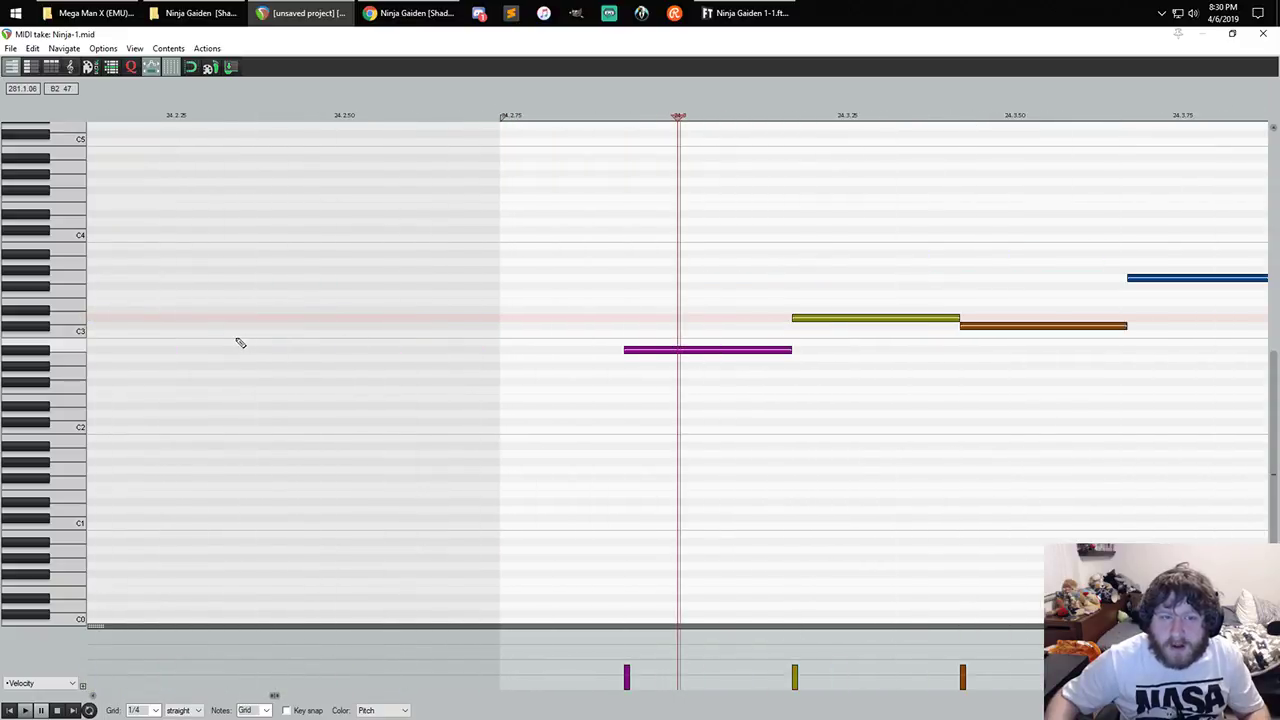
click(92, 350)
click(70, 352)
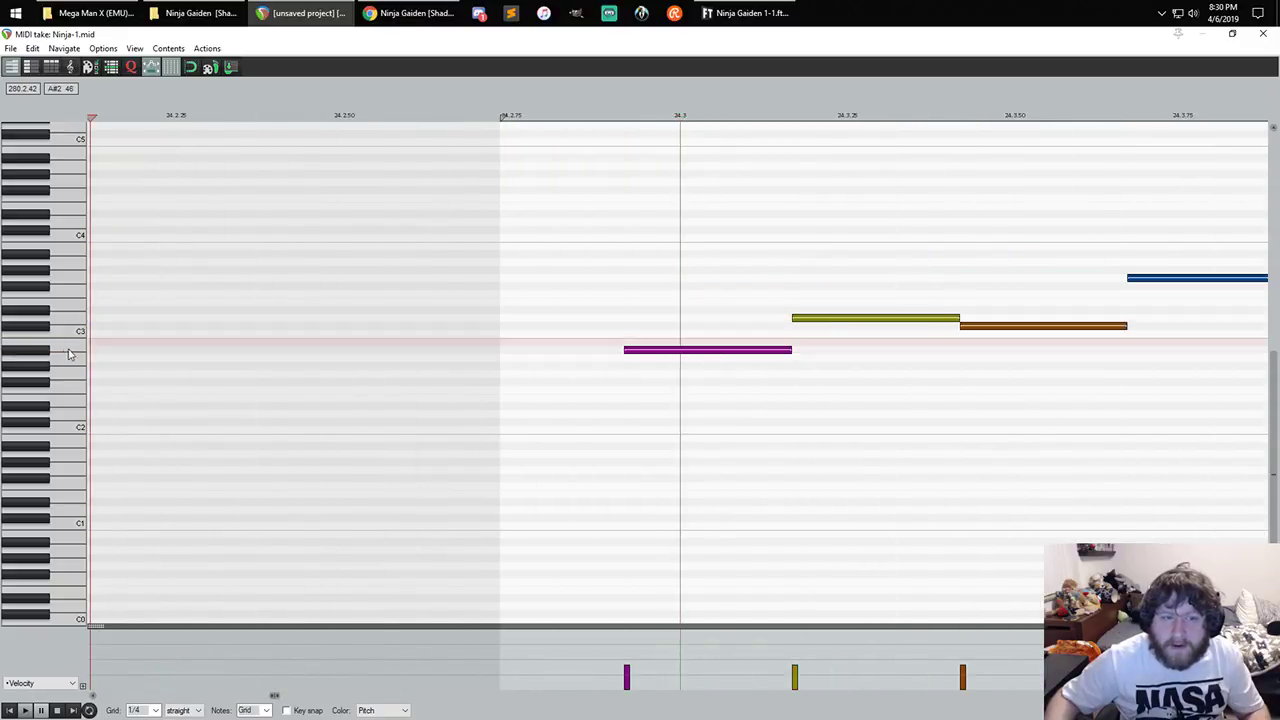
click(48, 352)
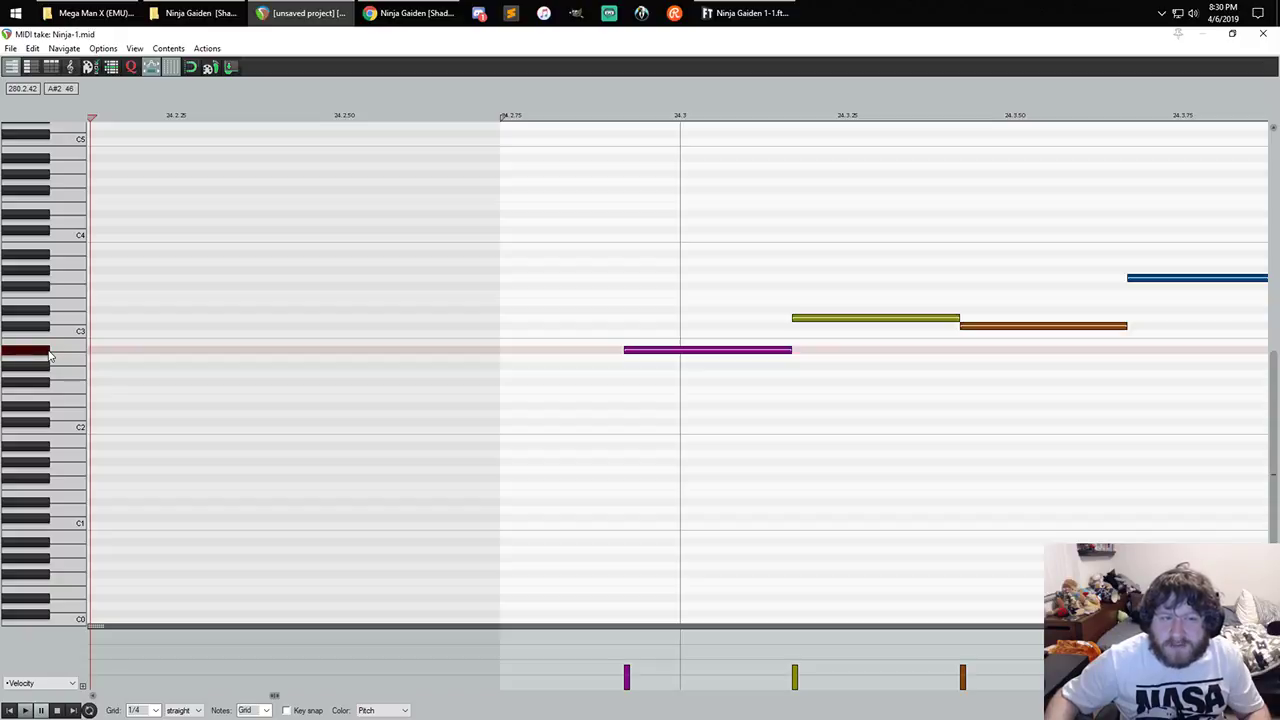
click(50, 354)
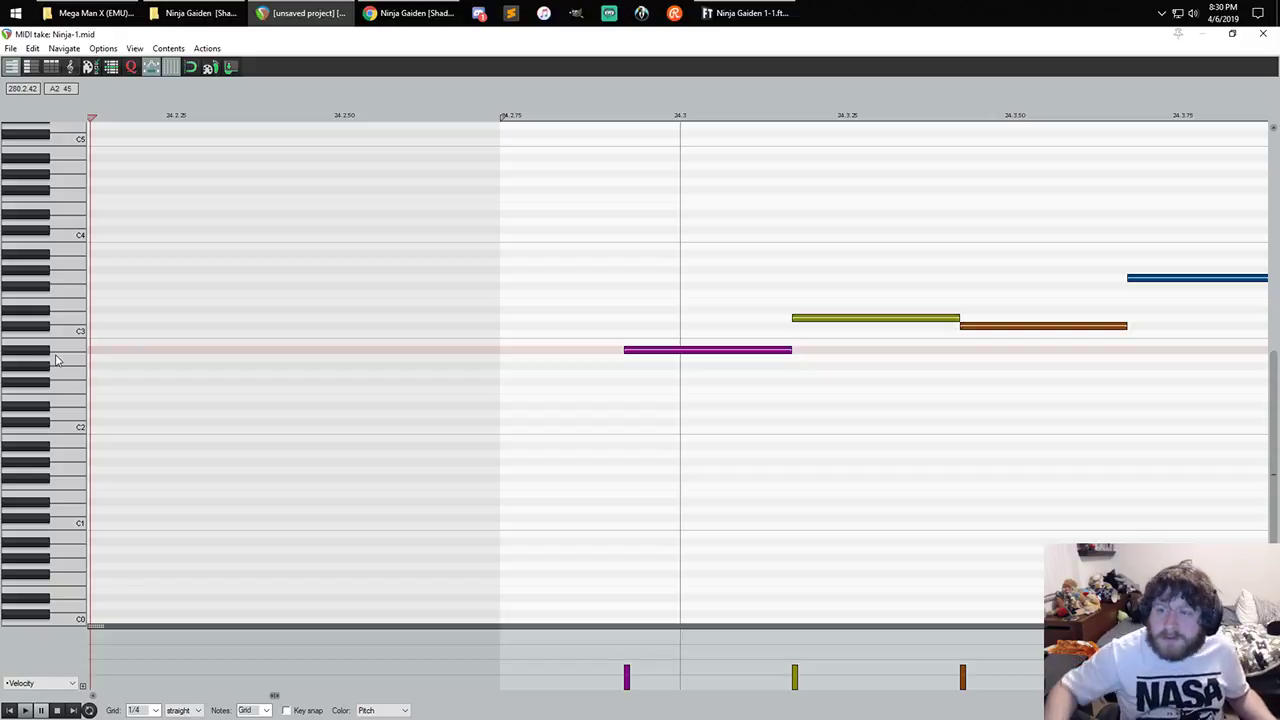
click(48, 281)
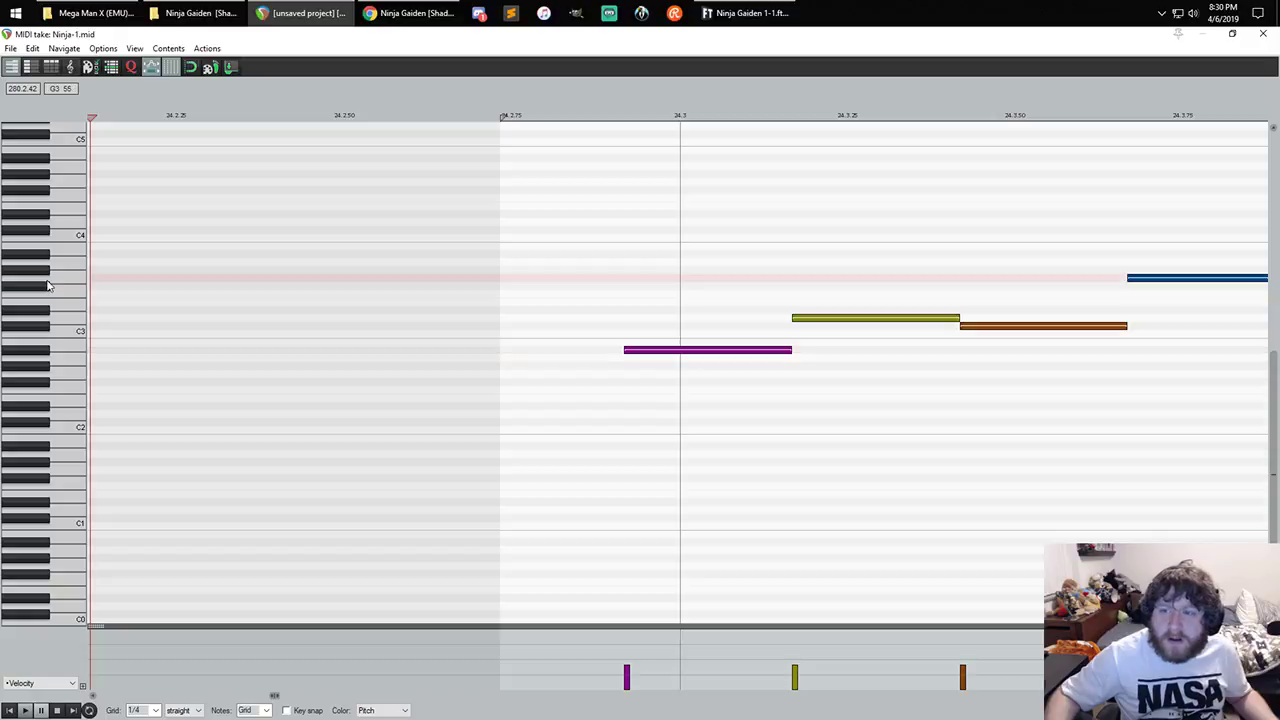
click(58, 285)
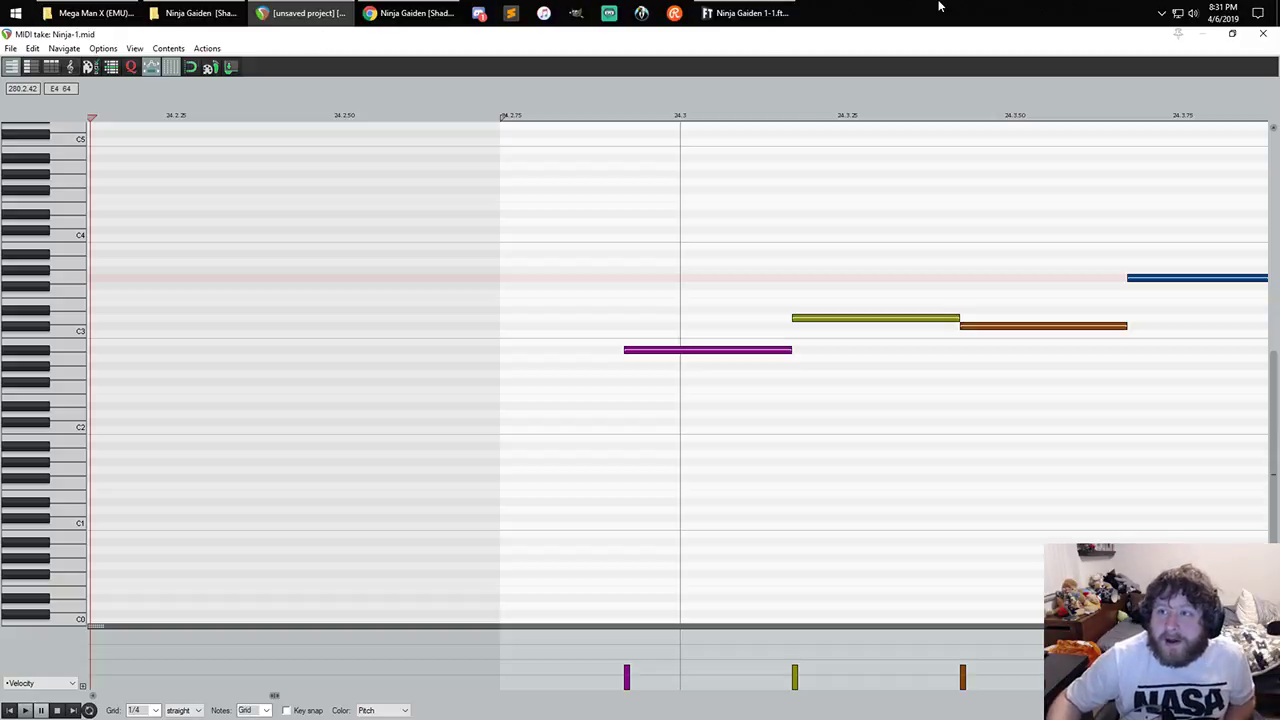
- Close the MIDI editor and look through the tracks of the other two open projects, Intro Stage and Storm Eagle
click(1273, 36)
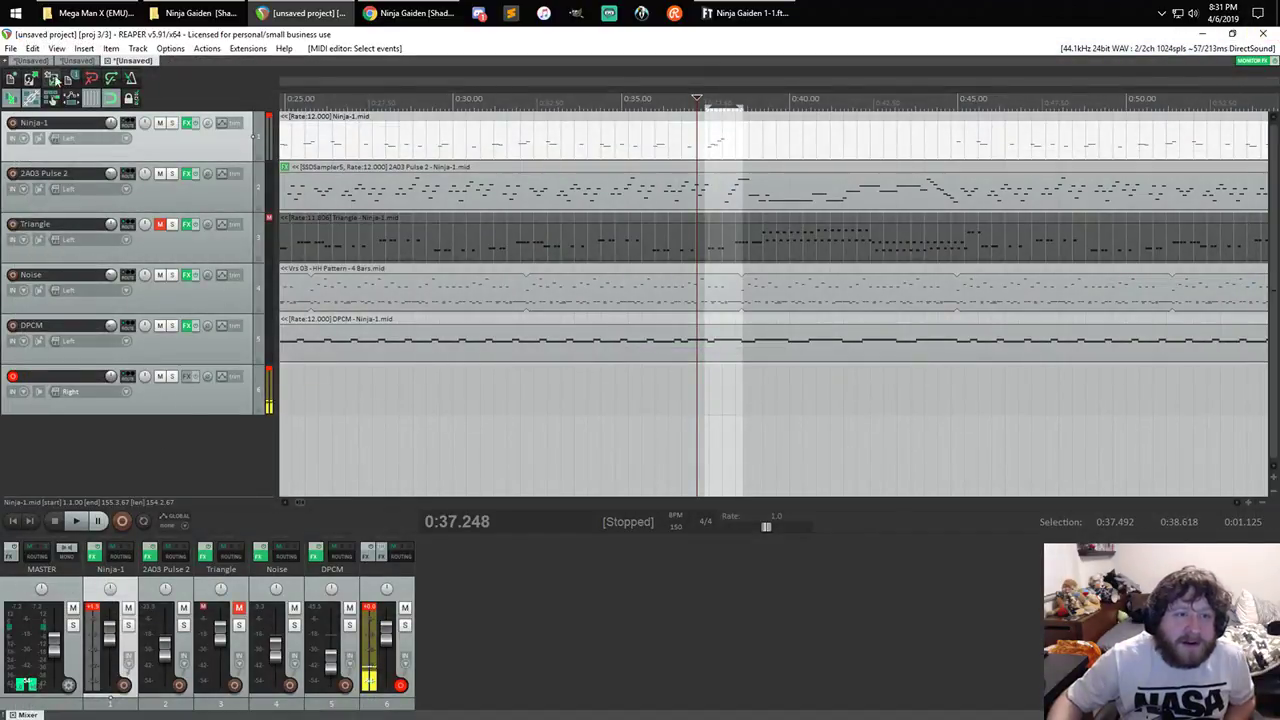
click(40, 61)
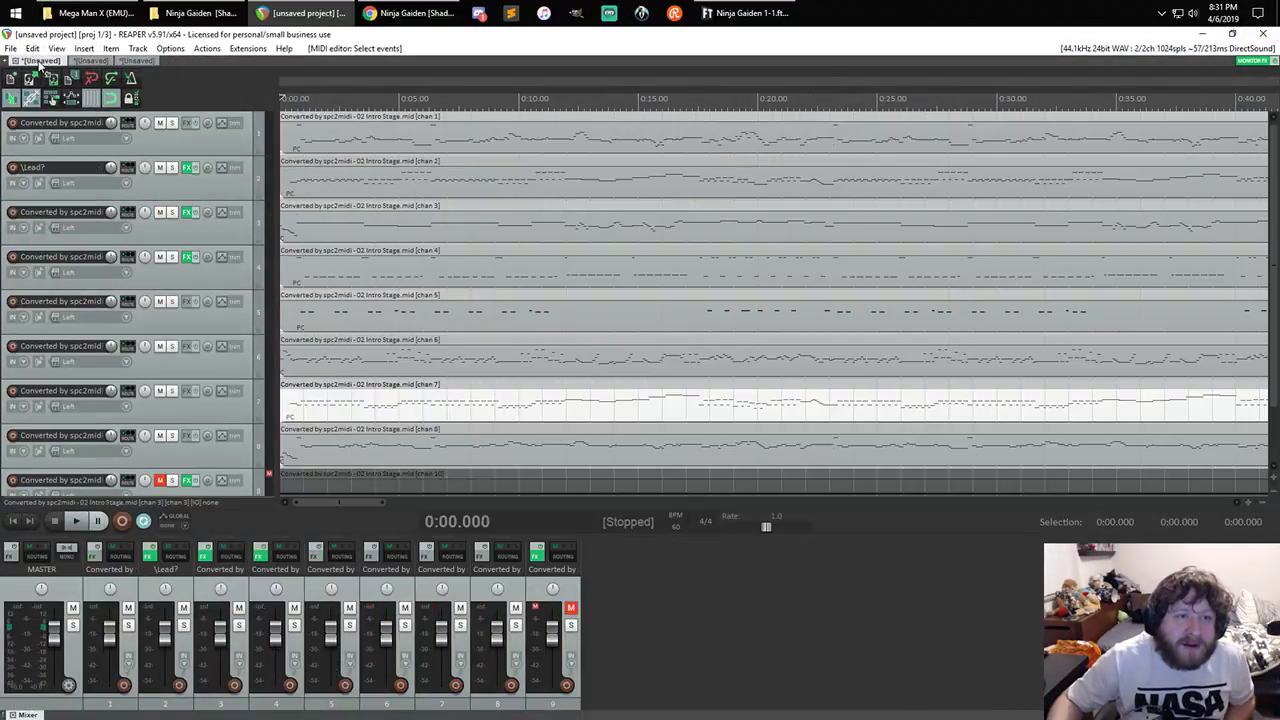
scroll(256, 153, down, 2)
scroll(356, 143, down, 3)
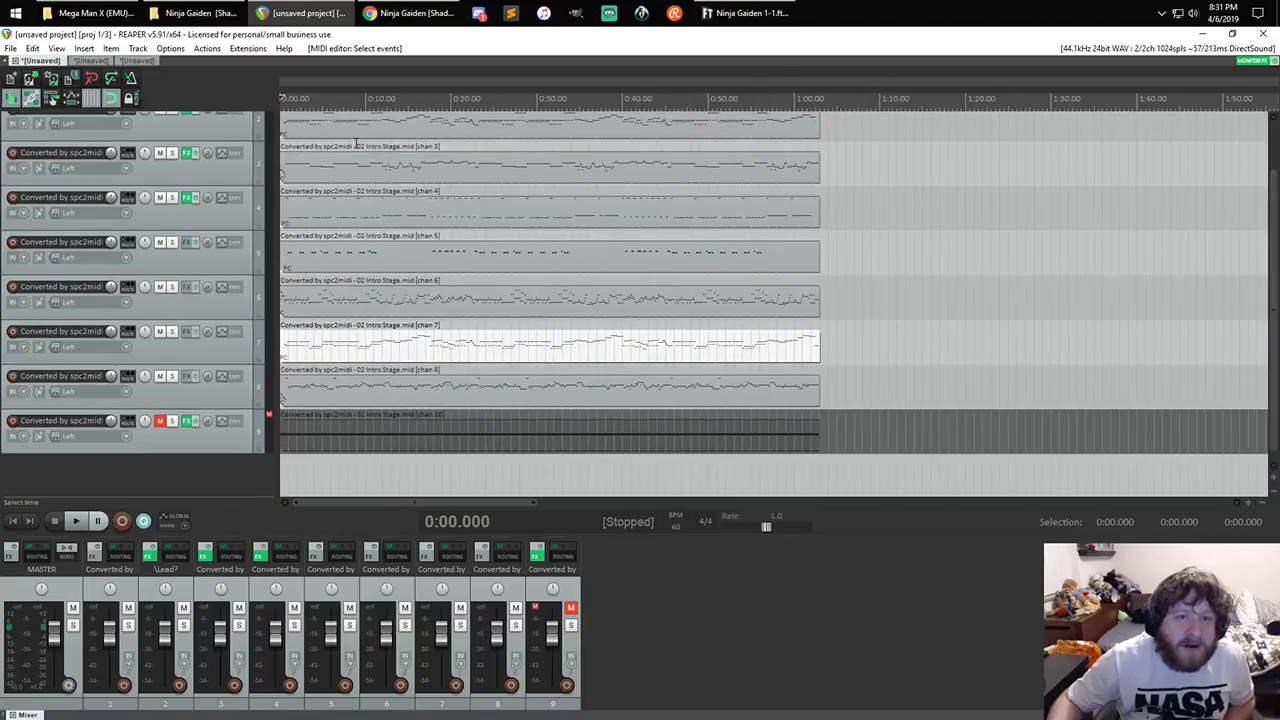
click(92, 61)
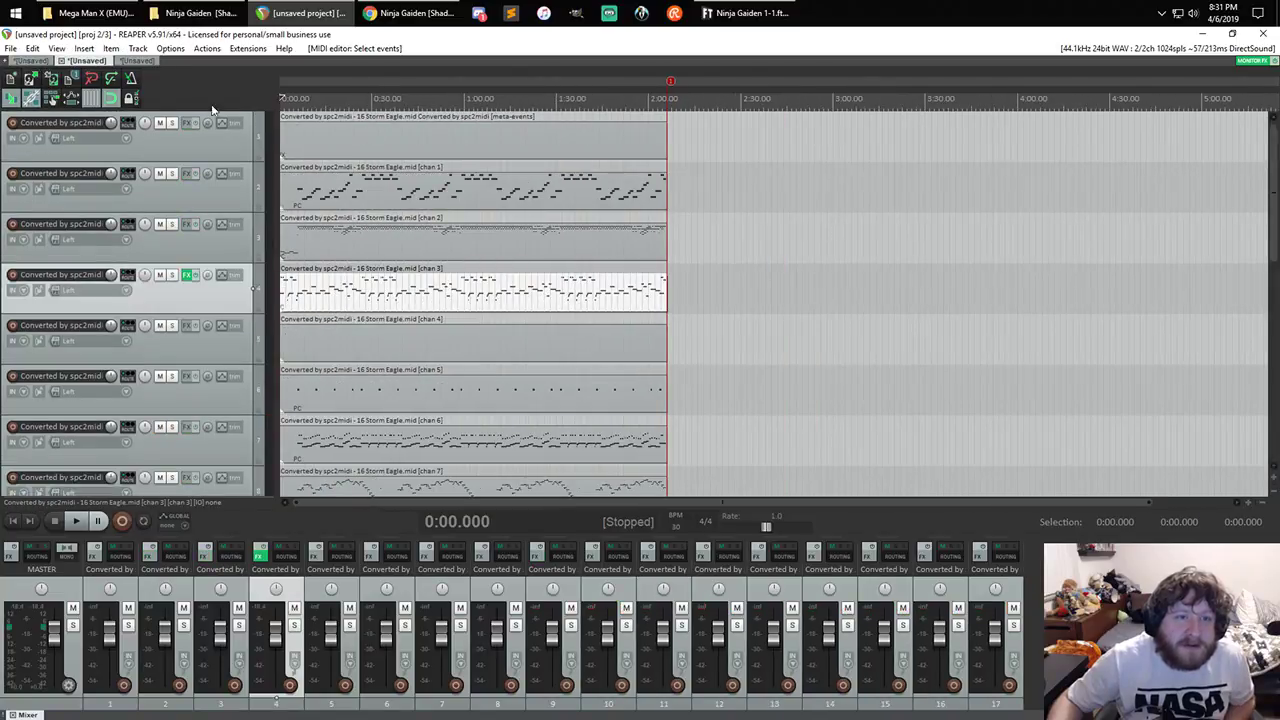
scroll(450, 170, down, 2)
scroll(425, 168, up, 6)
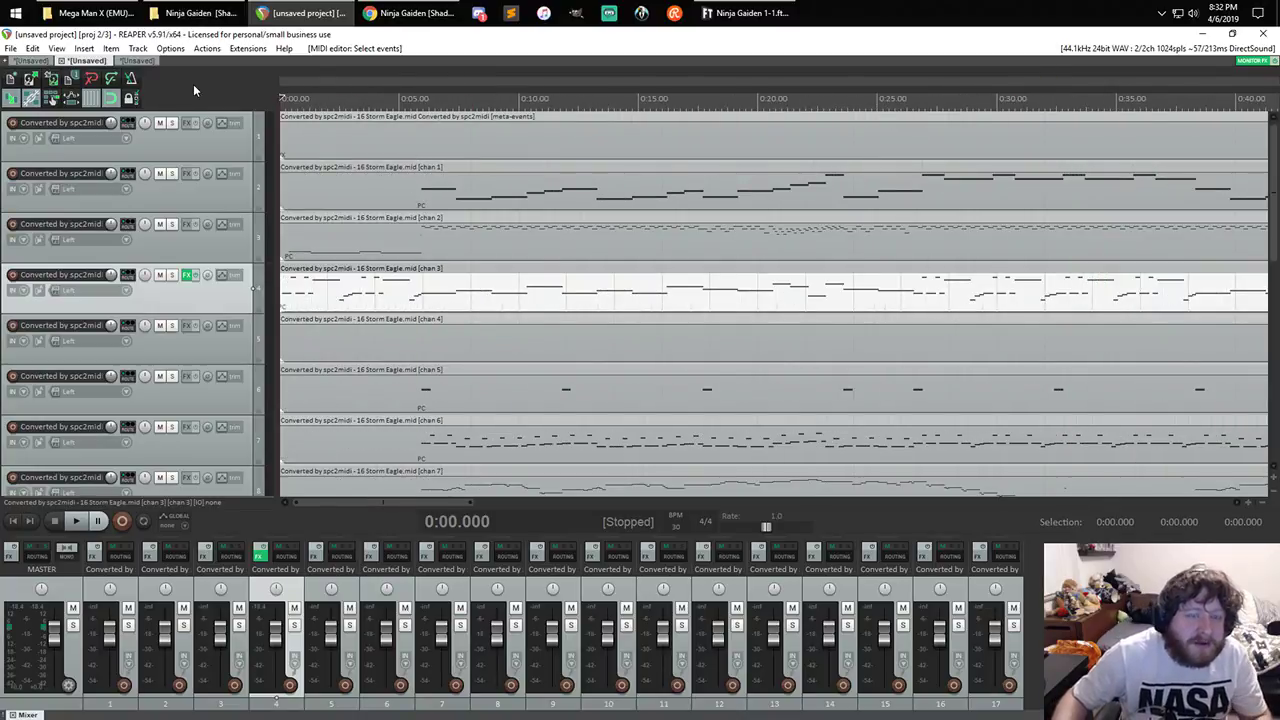
- Open the Tinker Knight project from the Shovel Knight folder in THE BOSS RUSH on drive H in a new project tab
key(ctrl+alt+n)
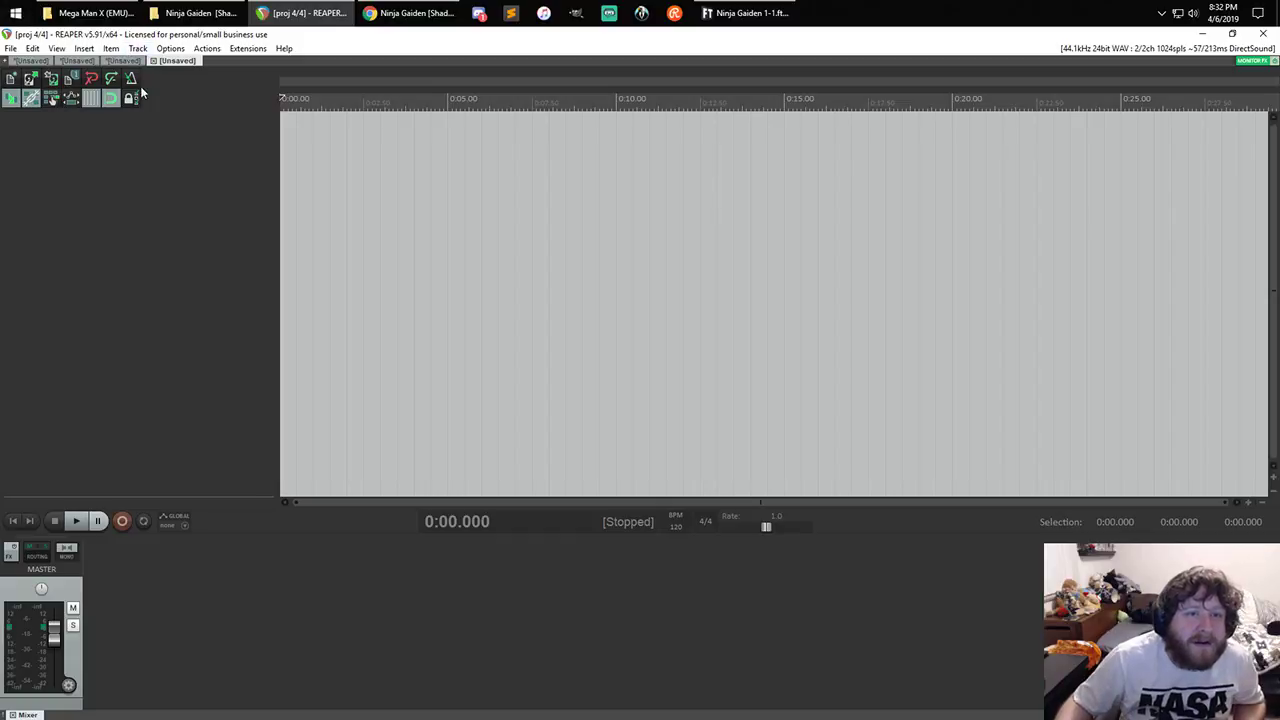
click(10, 48)
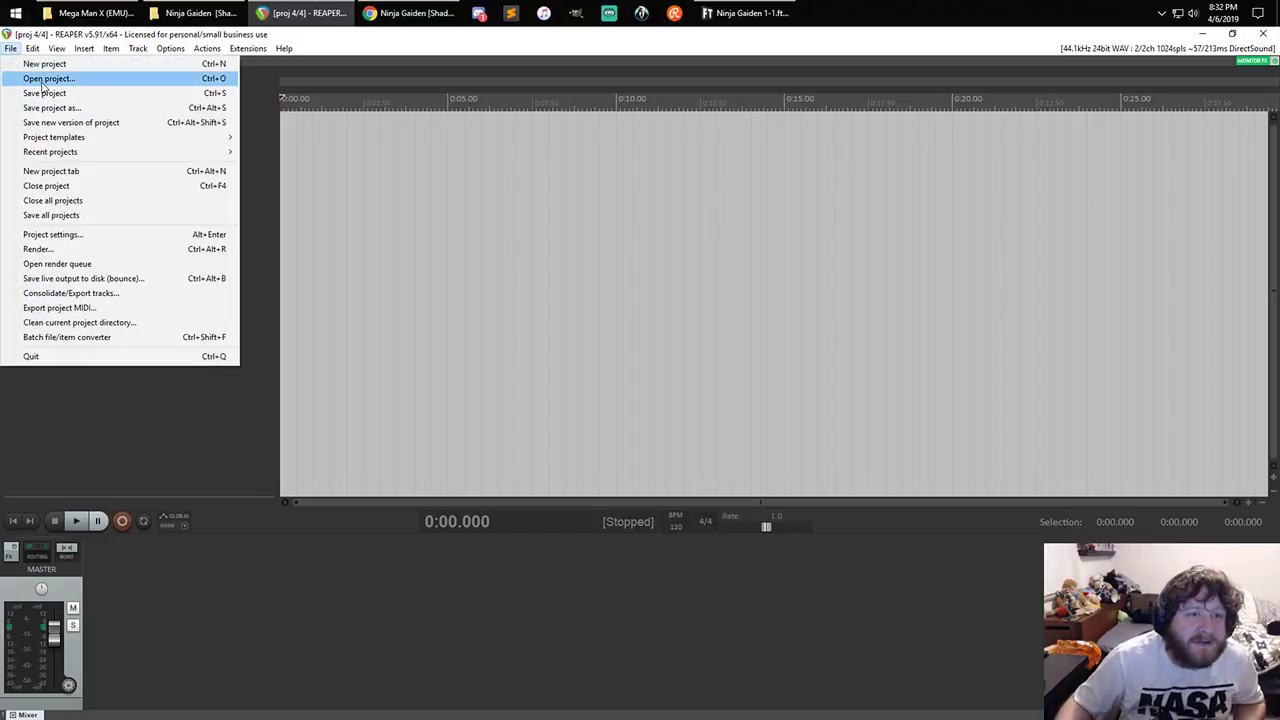
click(42, 83)
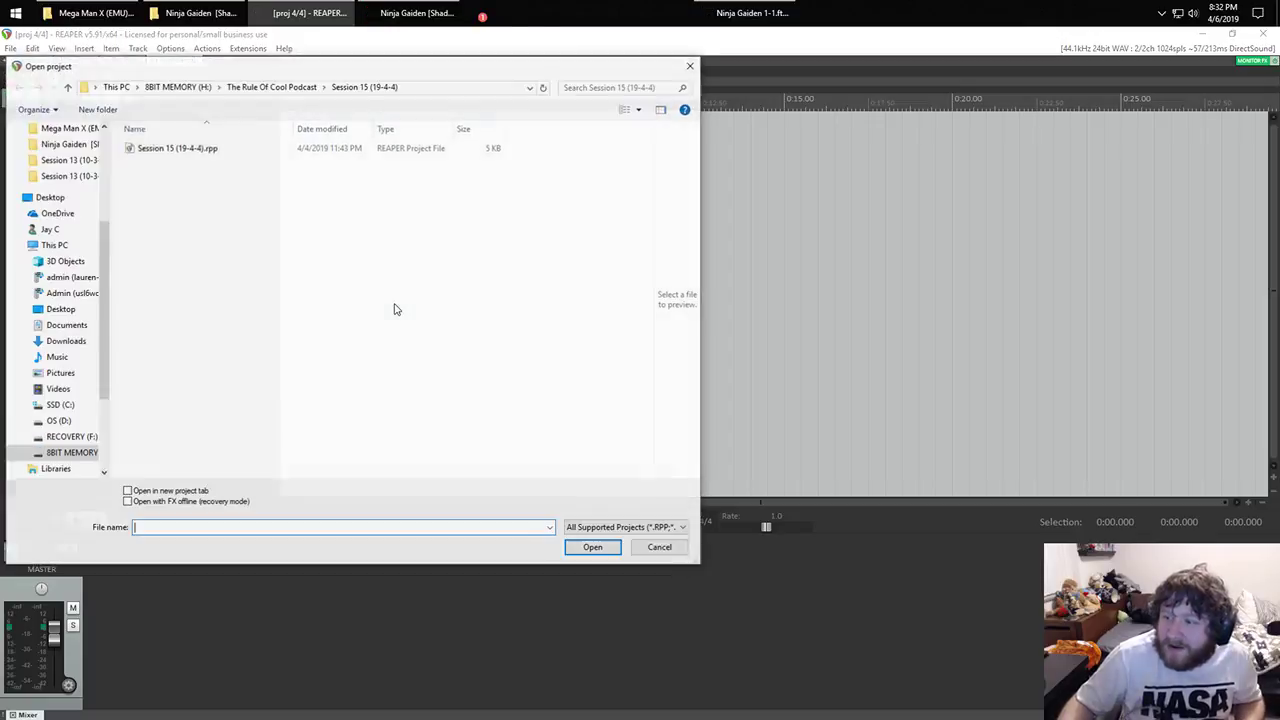
click(196, 88)
click(173, 197)
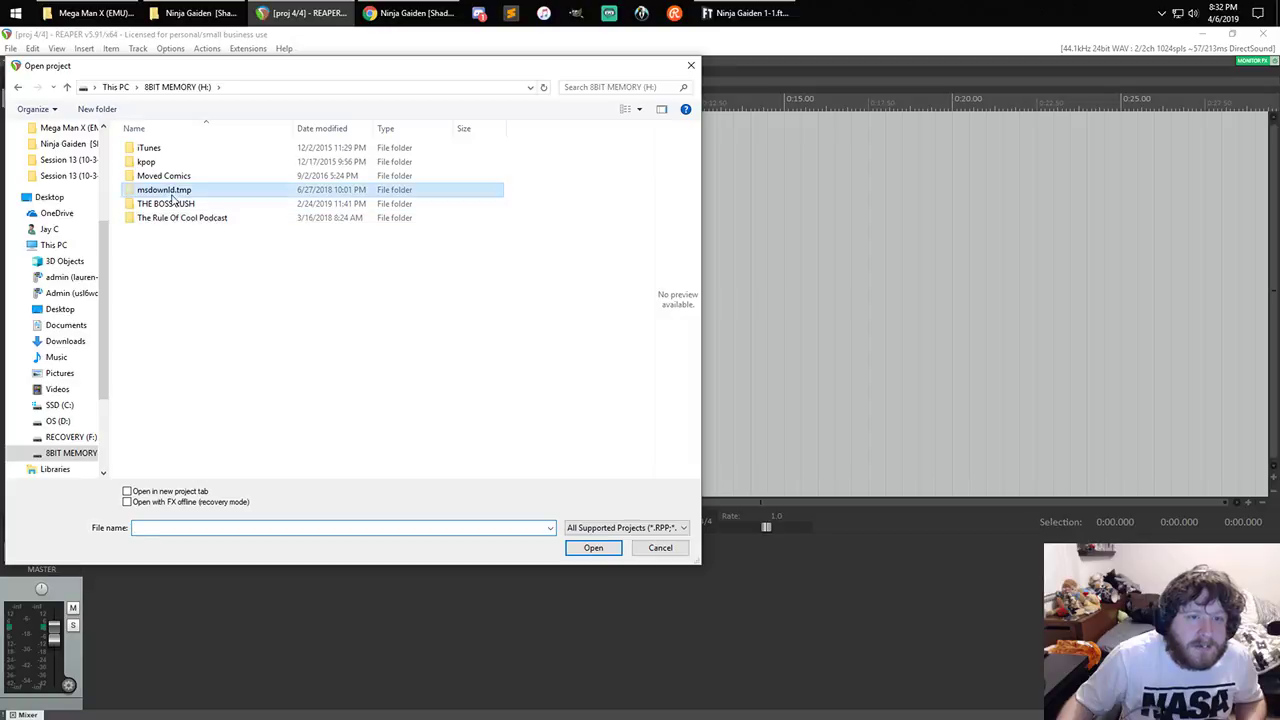
double_click(168, 204)
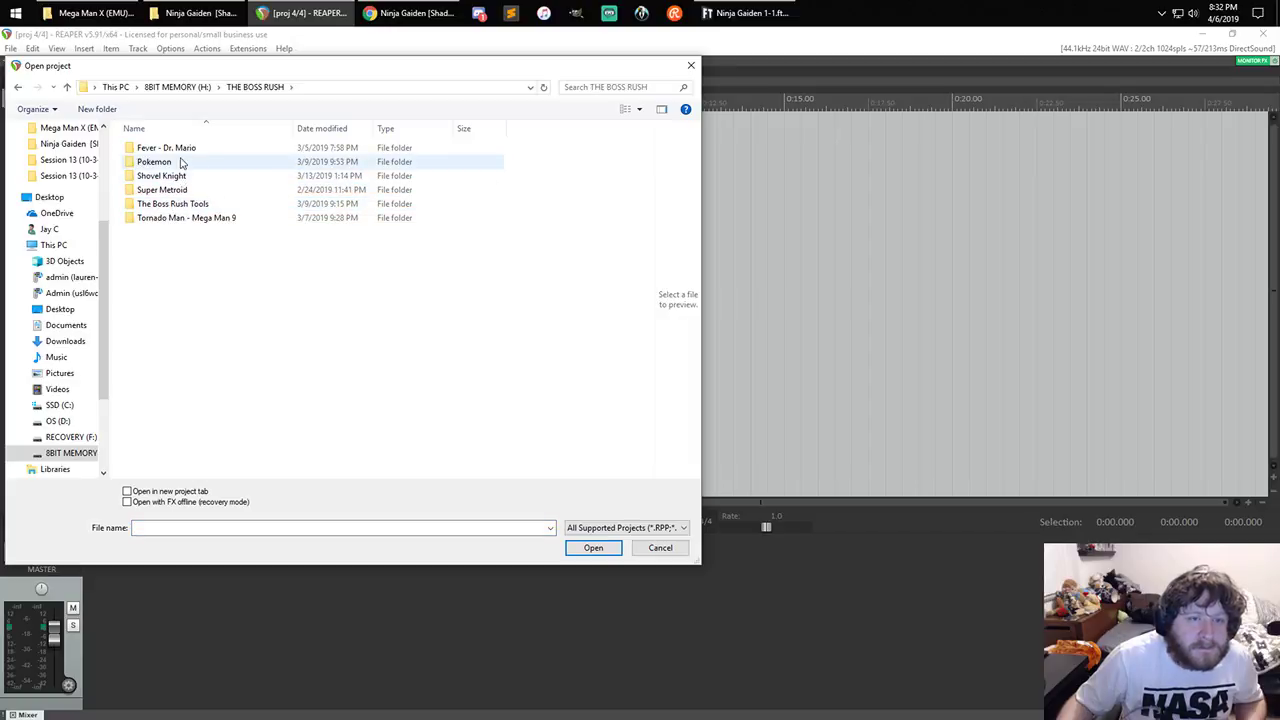
double_click(175, 176)
double_click(197, 148)
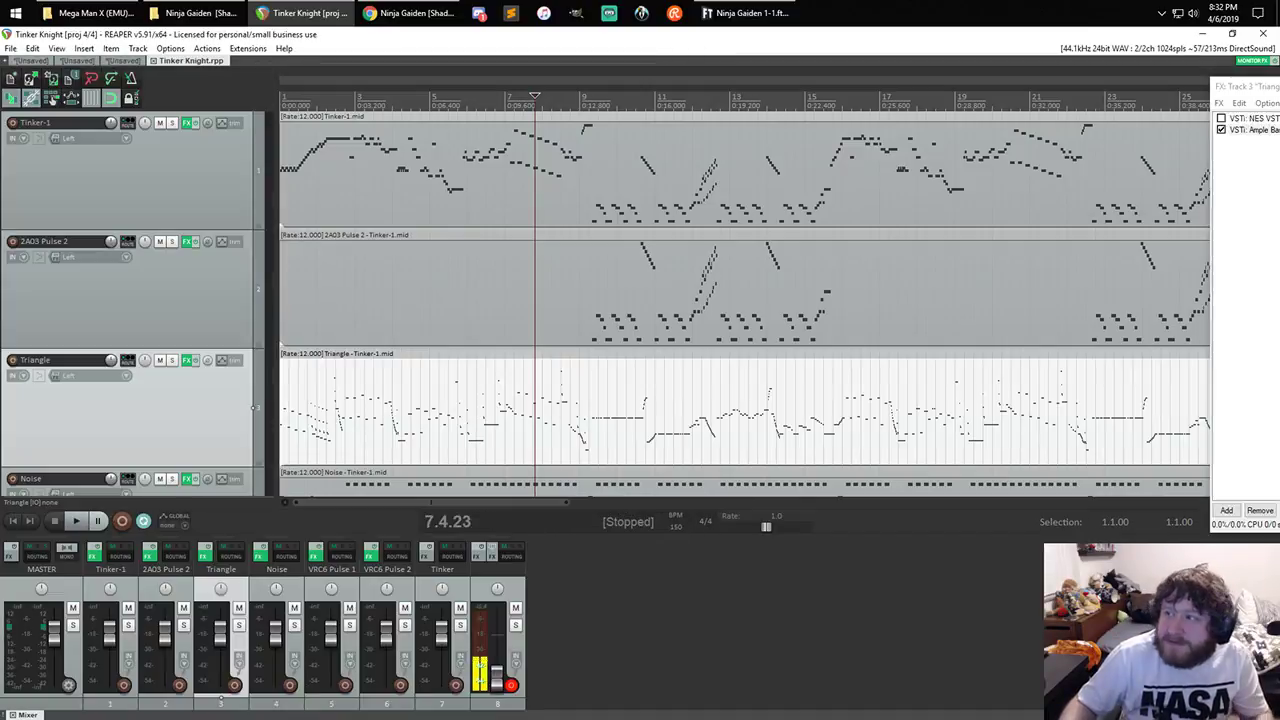
- Mute the Tinker audio track and disarm the unnamed last track from recording
scroll(280, 295, down, 5)
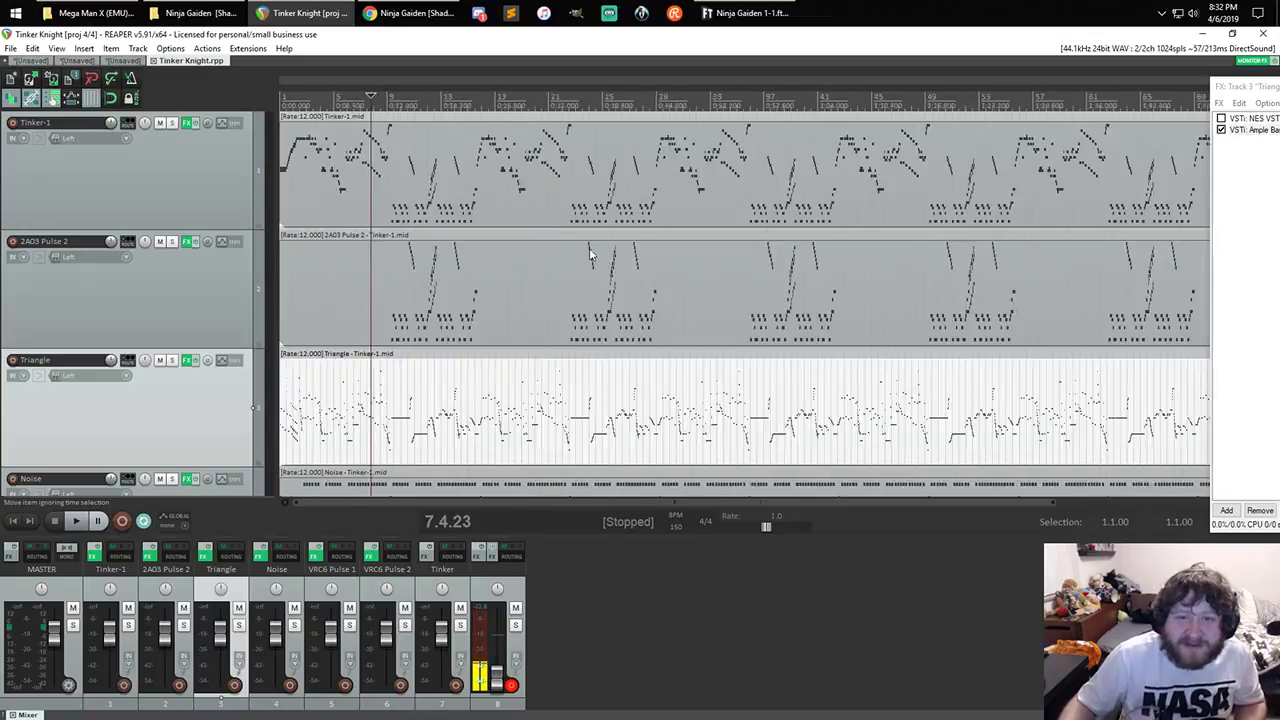
scroll(256, 290, down, 4)
scroll(256, 290, down, 3)
scroll(200, 286, up, 4)
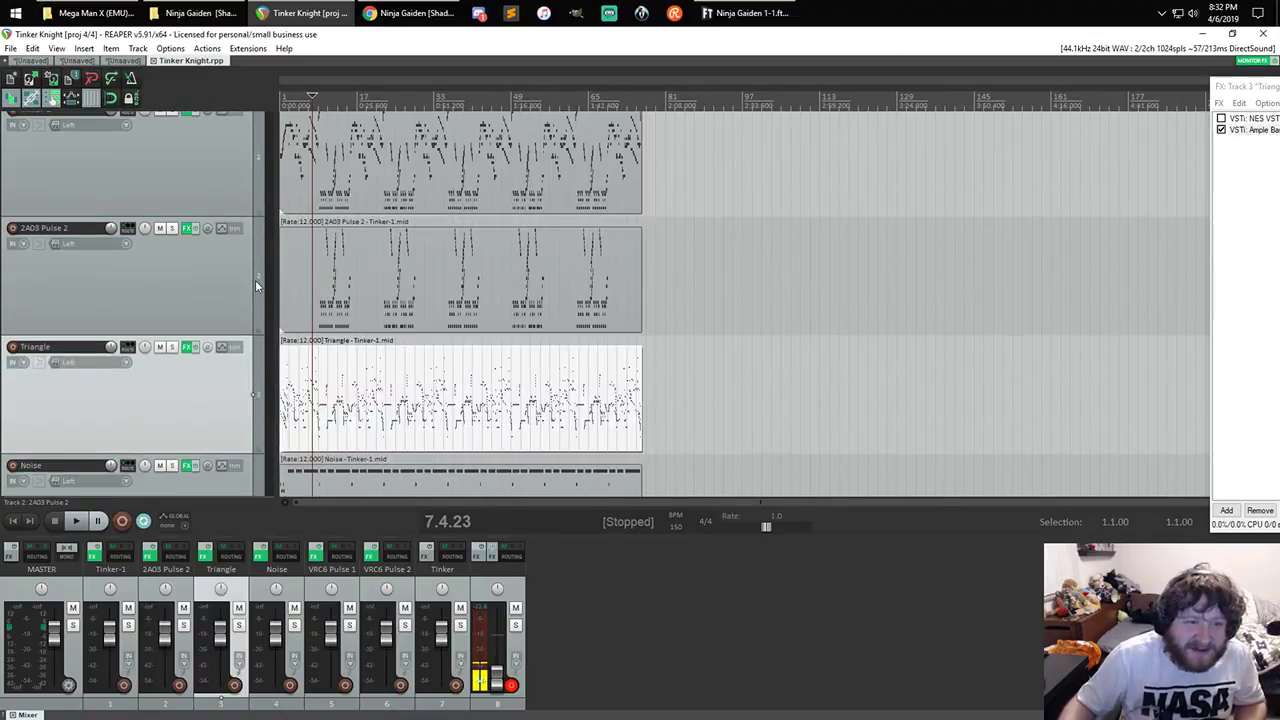
scroll(171, 284, down, 4)
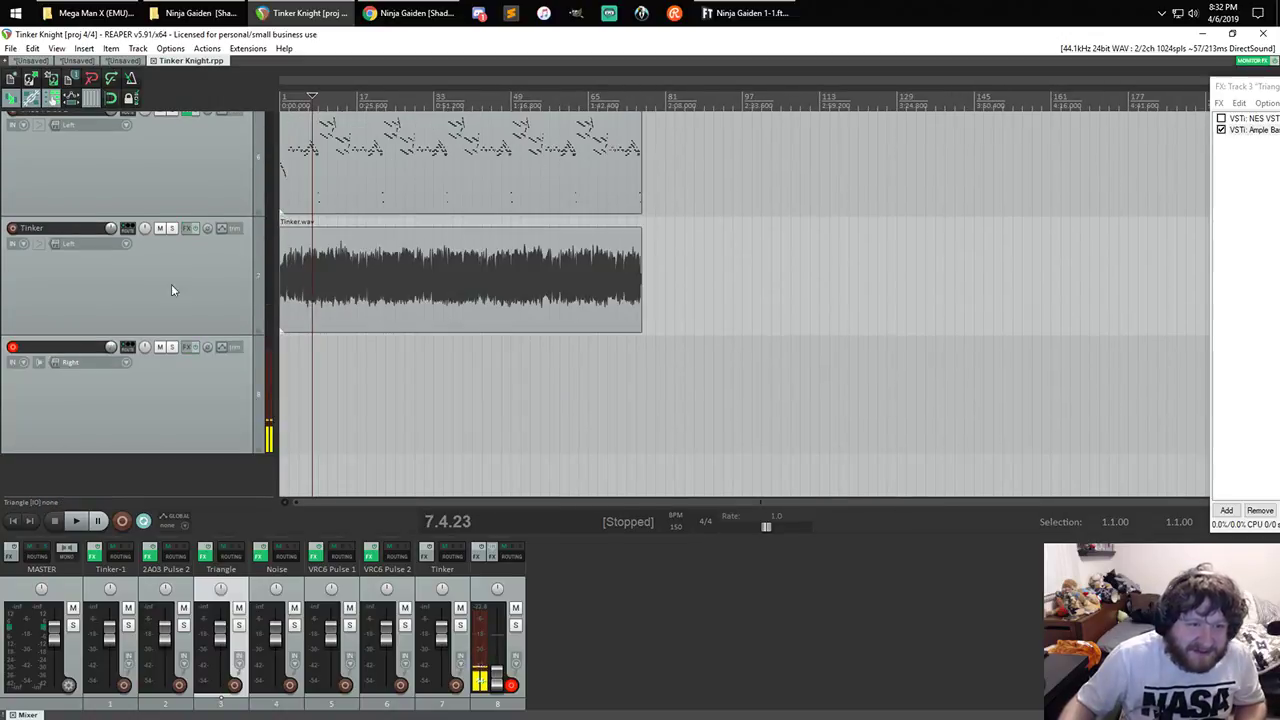
click(159, 228)
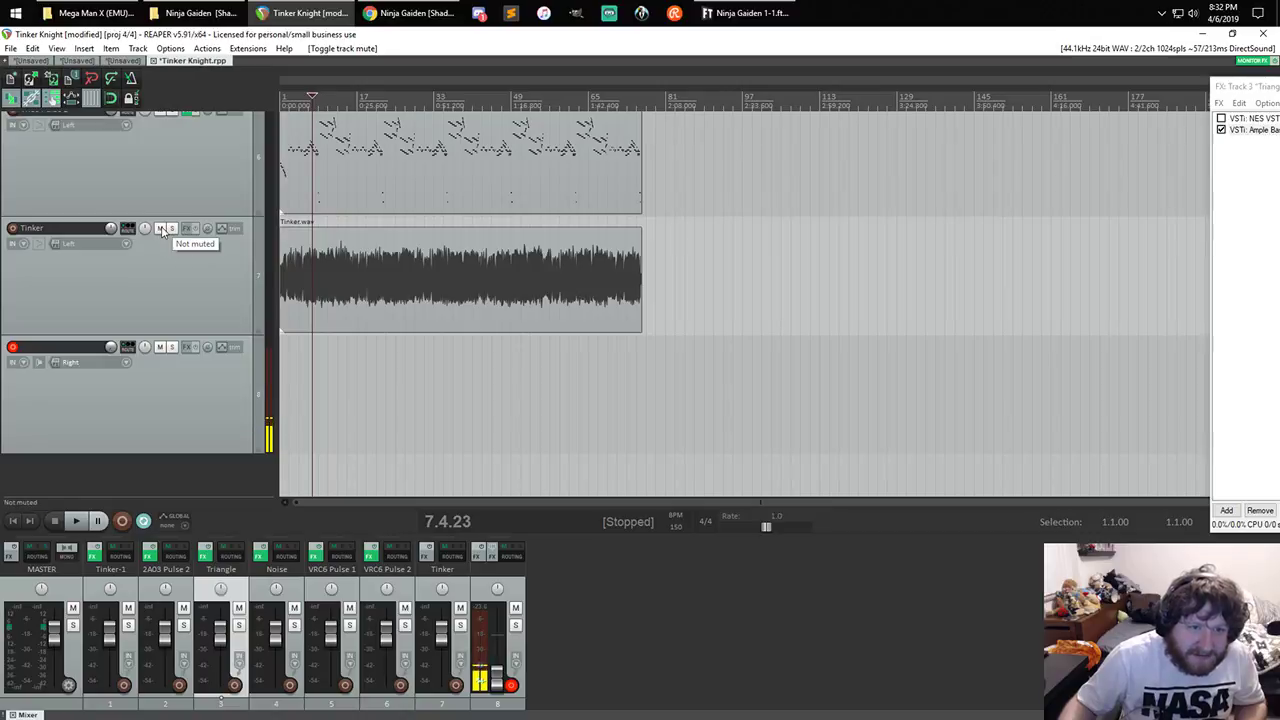
click(159, 228)
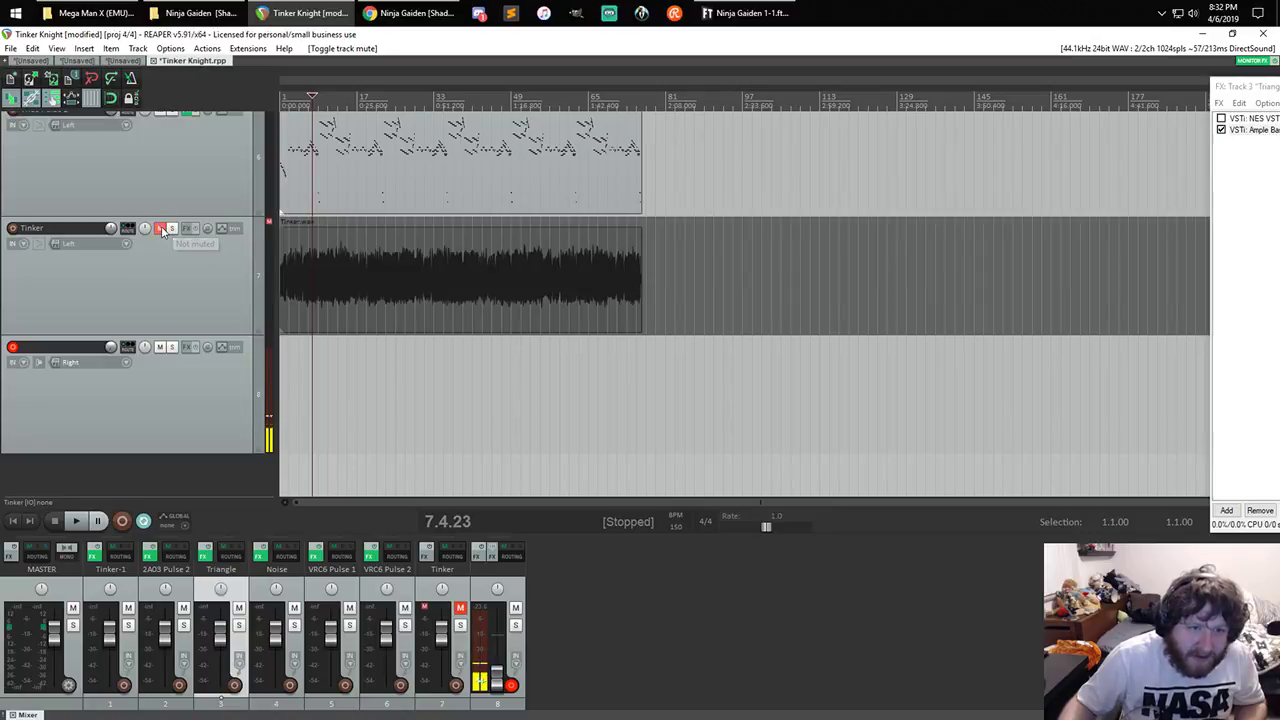
click(13, 348)
- Look over all the tracks of the Tinker Knight arrangement together, from the start of the song
scroll(386, 223, down, 5)
scroll(386, 223, up, 2)
scroll(229, 237, up, 6)
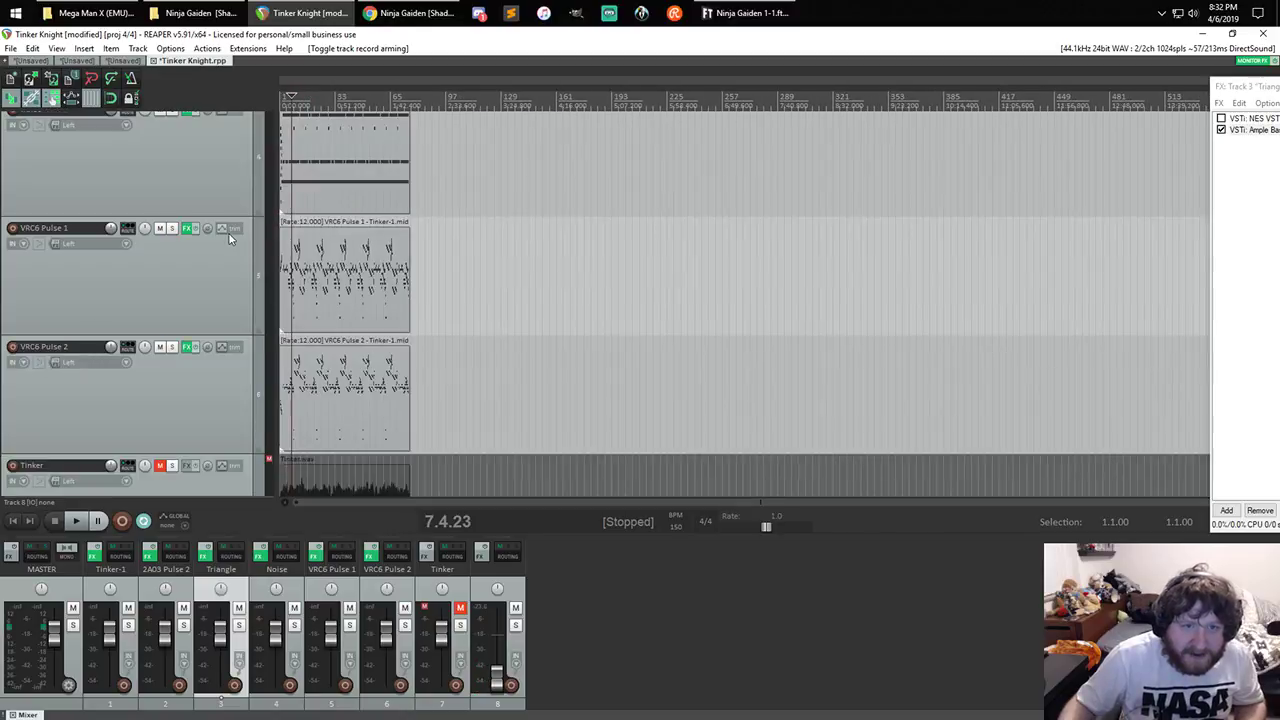
scroll(254, 220, down, 1)
scroll(250, 218, down, 4)
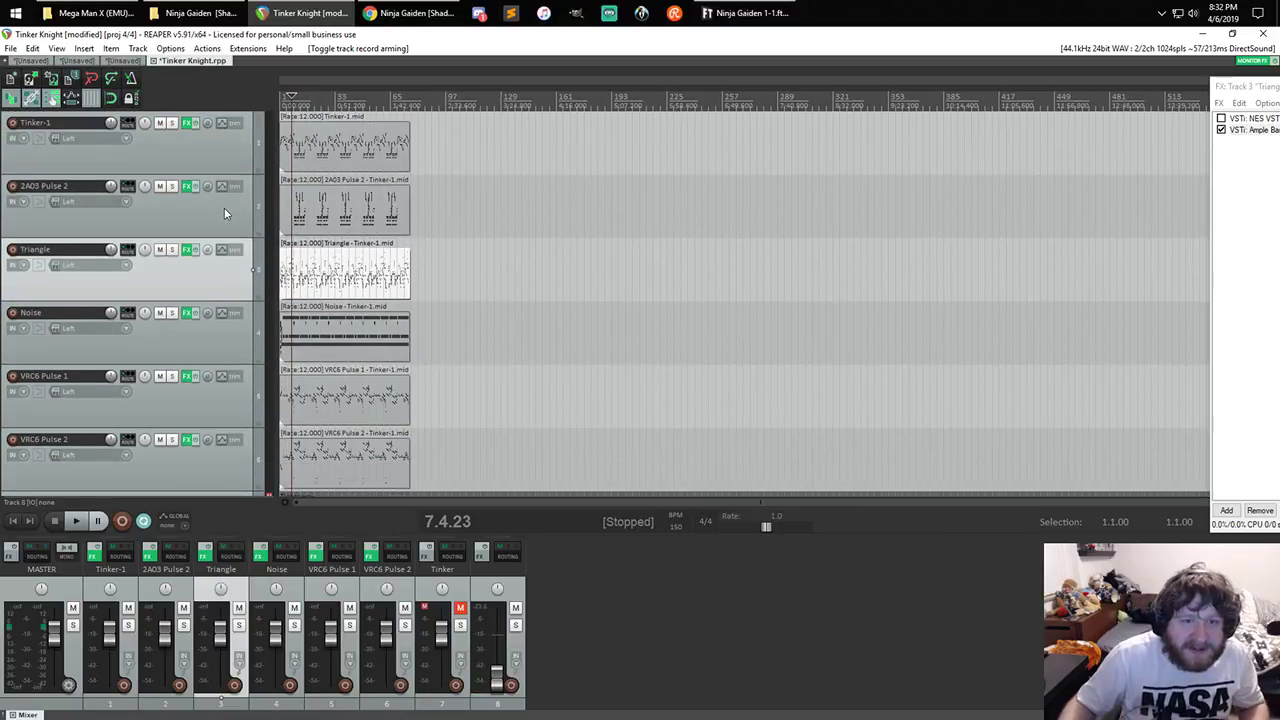
scroll(370, 222, up, 5)
scroll(370, 222, up, 5)
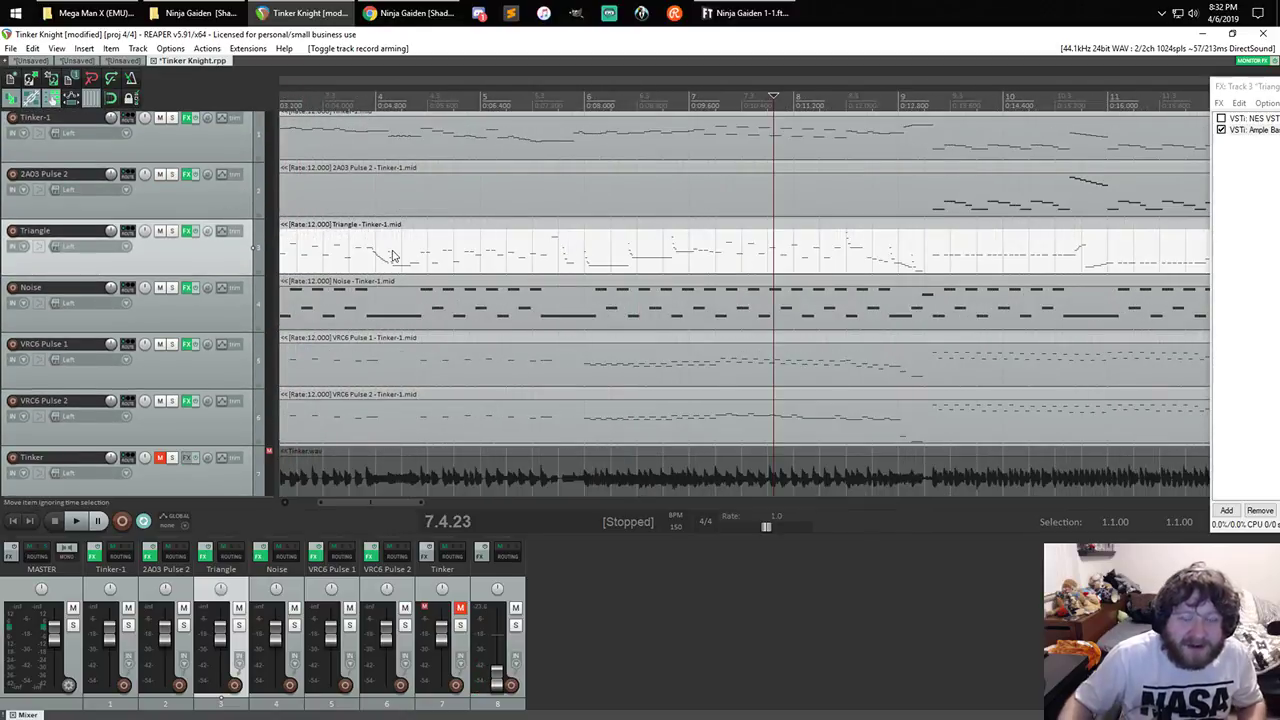
key(Home)
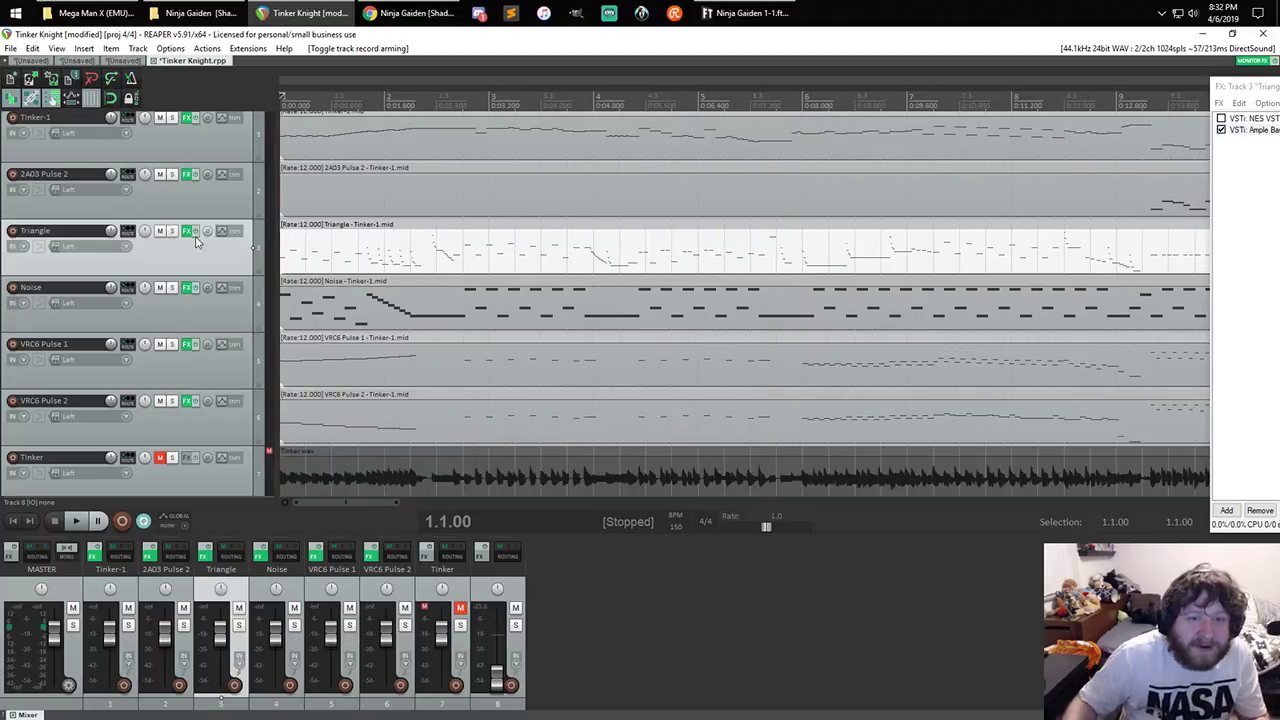
scroll(189, 366, down, 1)
scroll(192, 368, down, 1)
scroll(194, 368, up, 2)
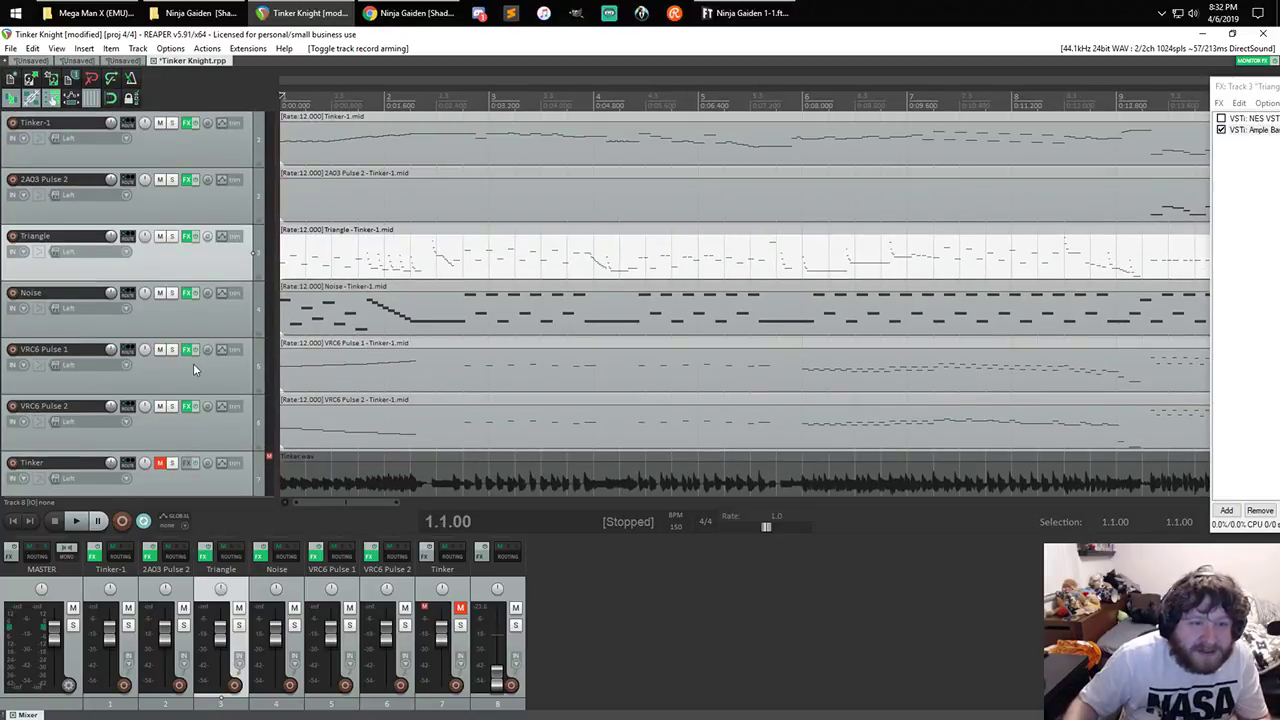
scroll(212, 328, down, 1)
scroll(213, 323, up, 1)
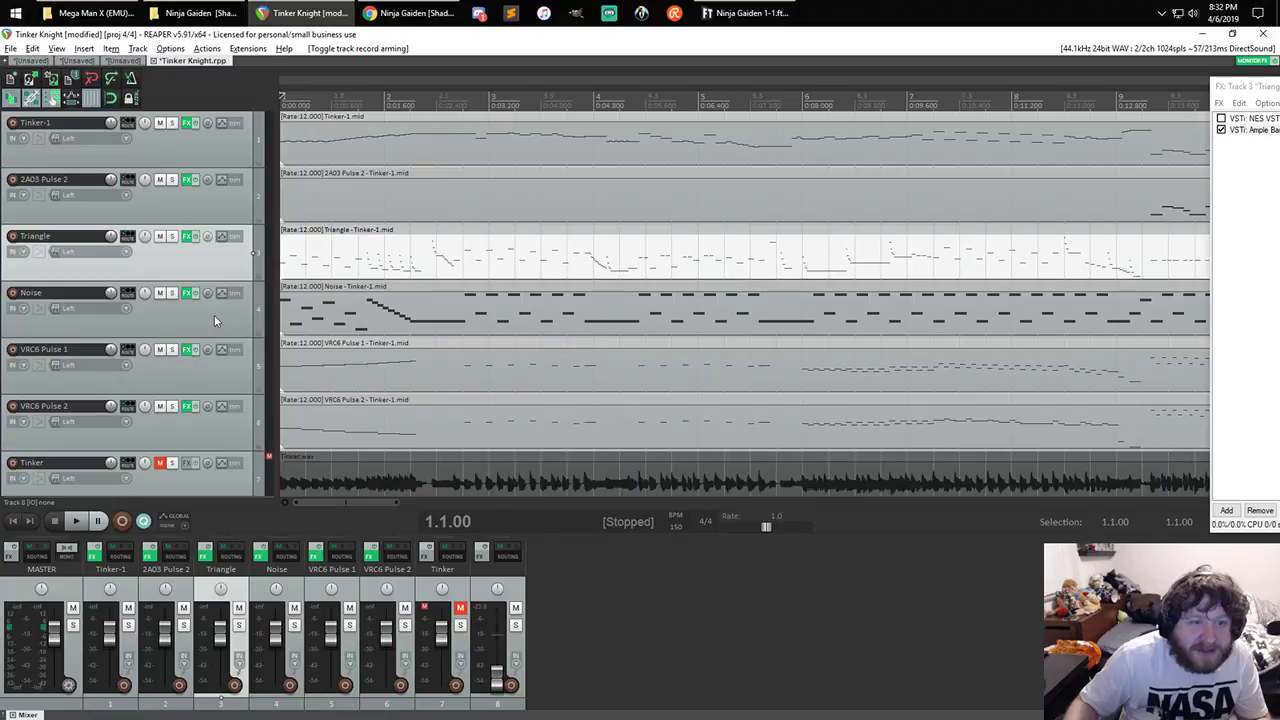
- Play the Tinker Knight arrangement from the beginning and lower the master volume
key(alt)
click(213, 320)
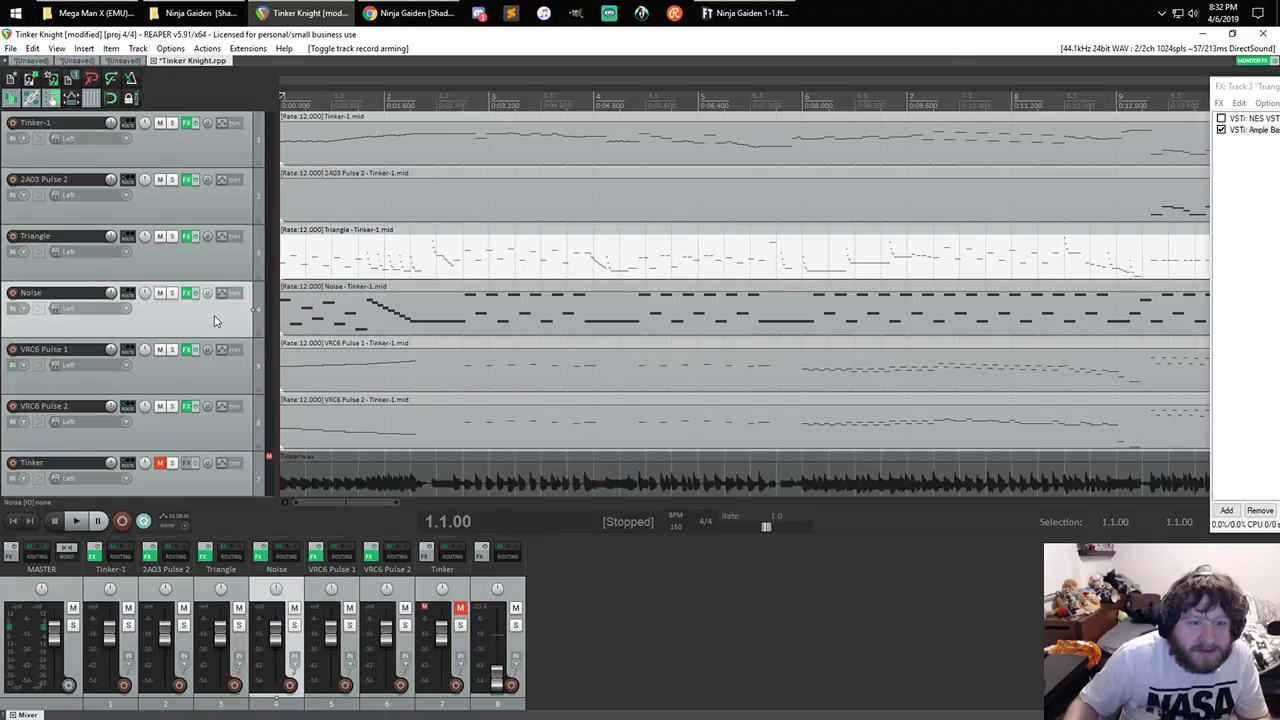
key(alt)
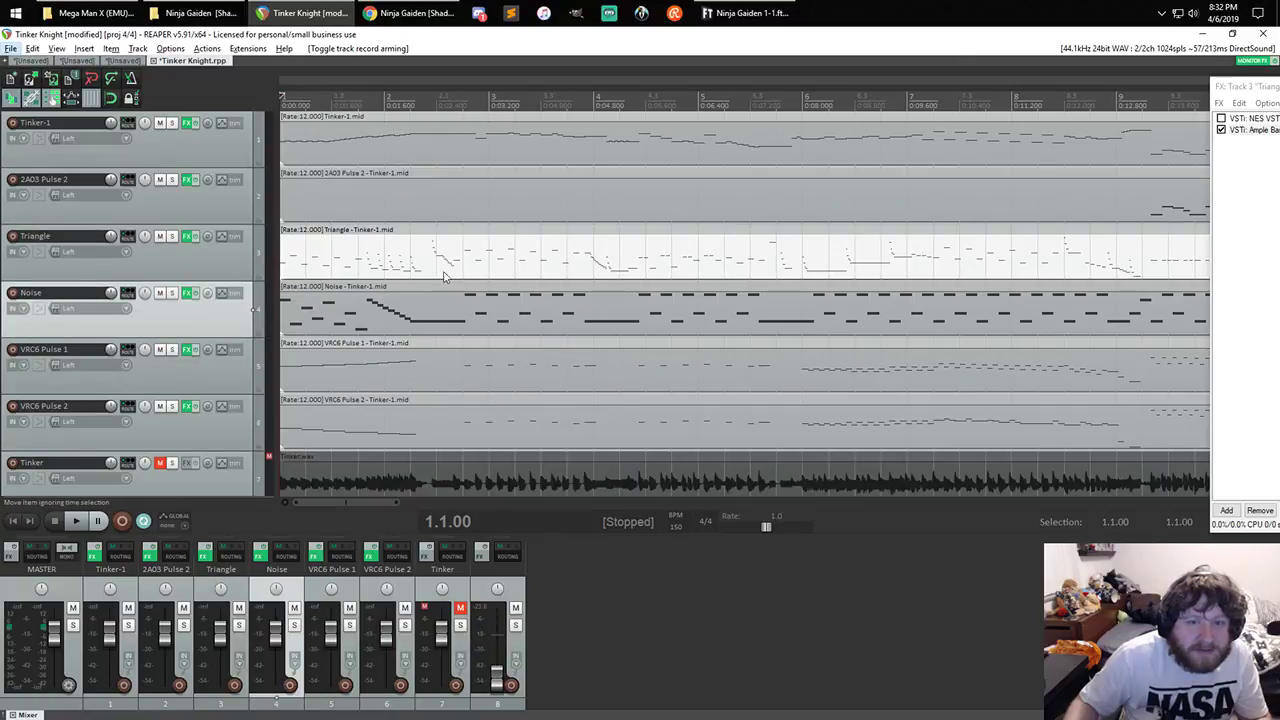
click(445, 277)
scroll(445, 277, down, 5)
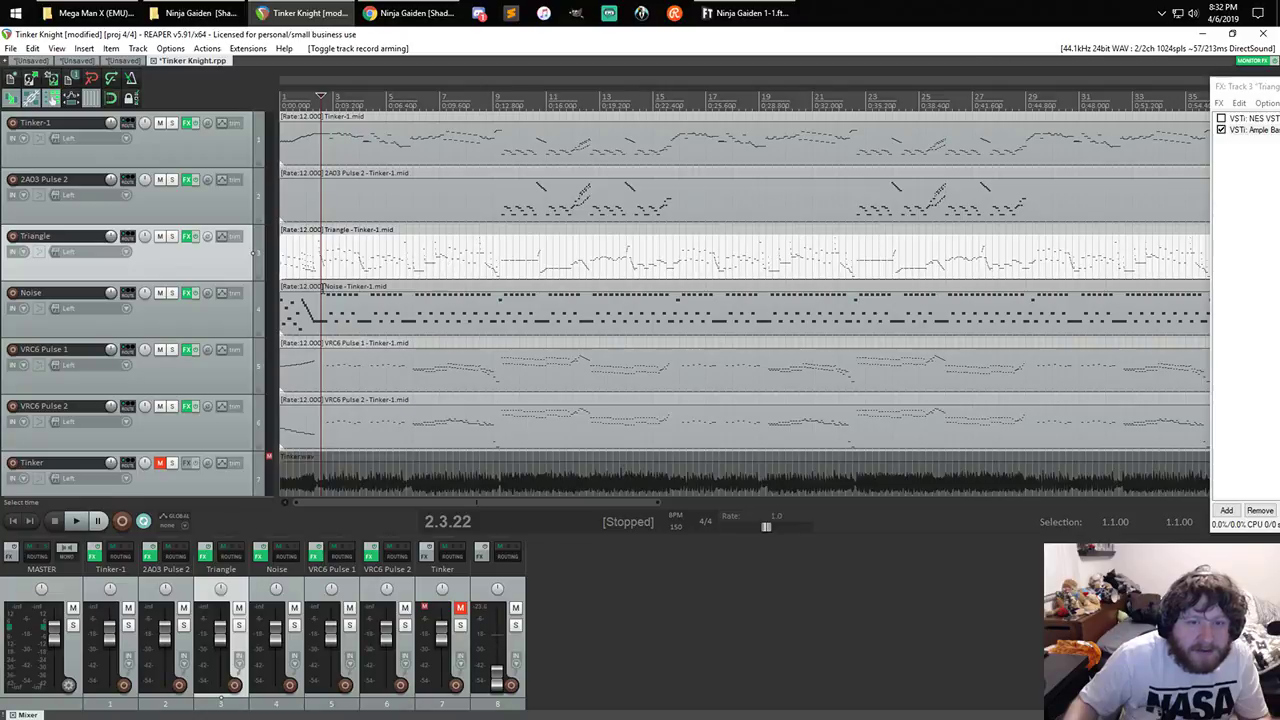
key(Home)
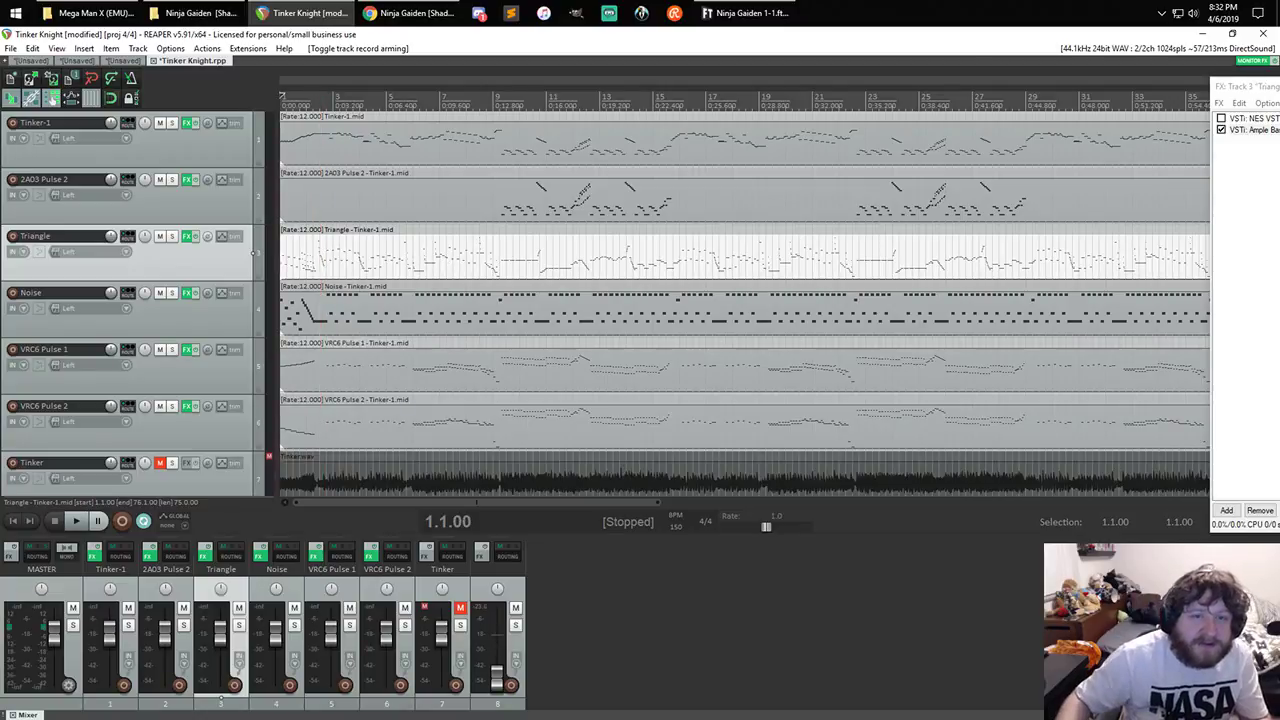
key(space)
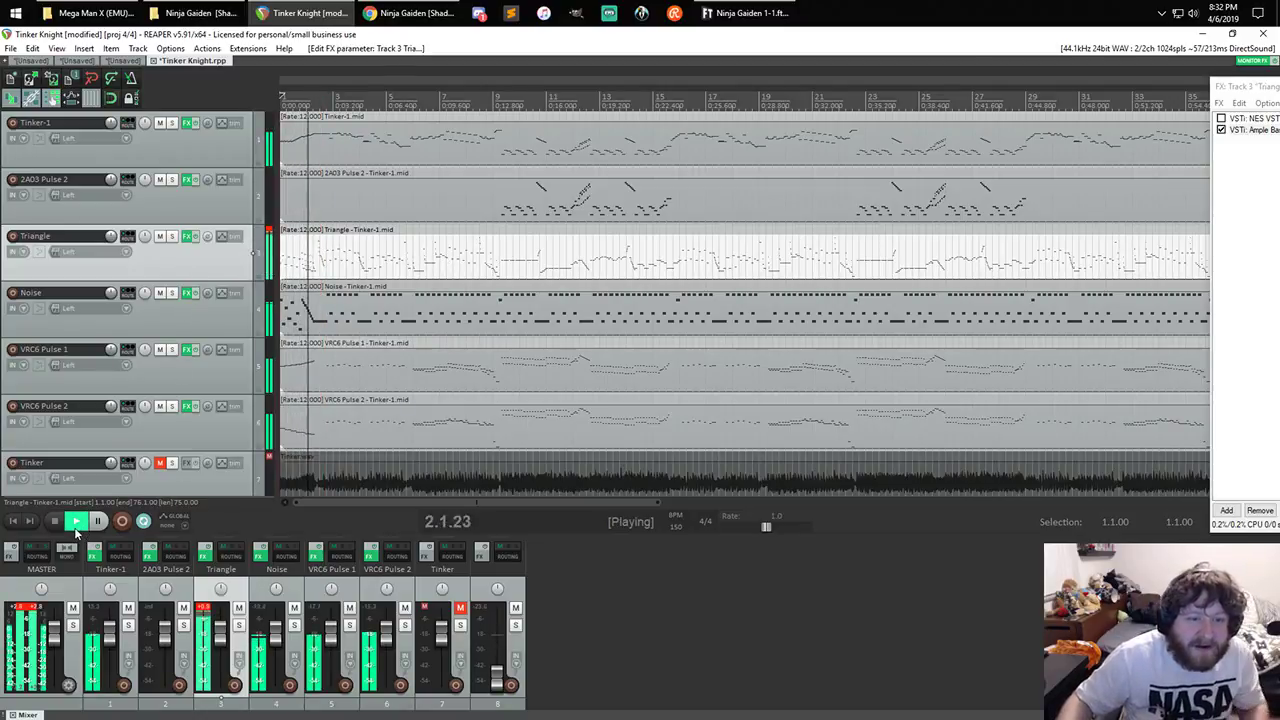
drag(54, 637, 57, 672)
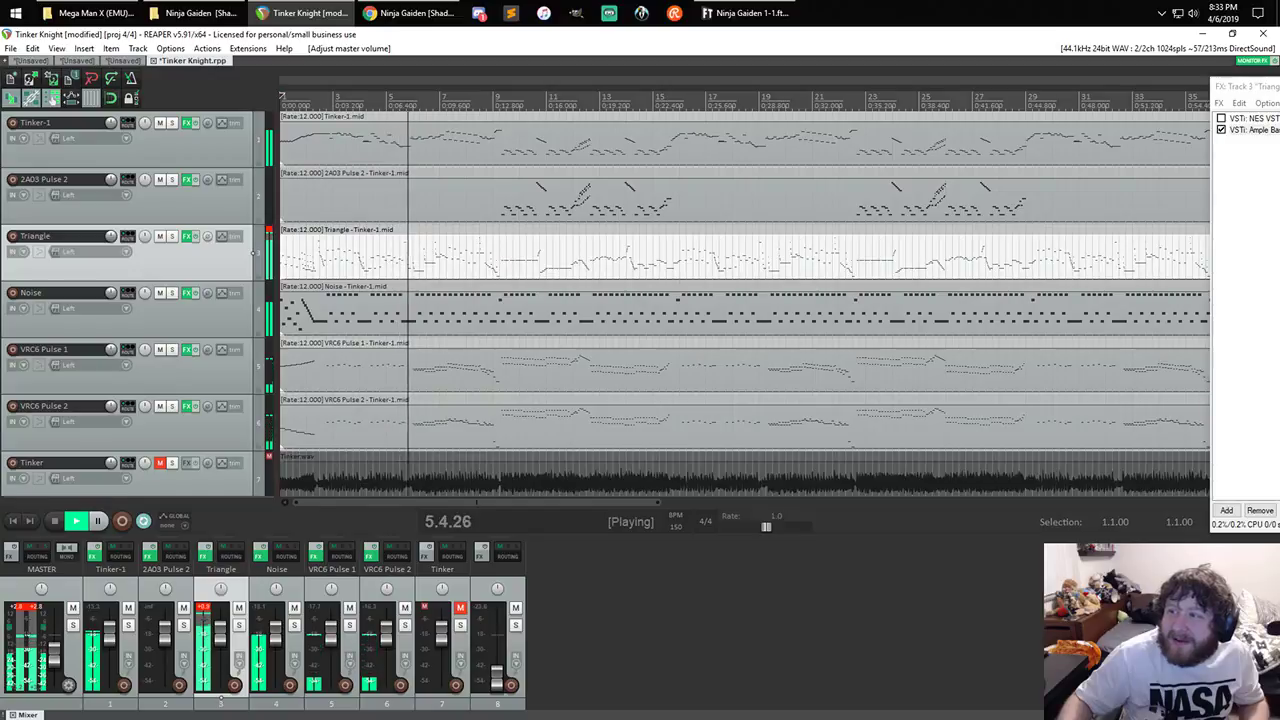
- View the Triangle track's Ample Bass P Lite II plug-in during playback, with its window positioned below the Triangle notes
drag(1270, 92, 544, 272)
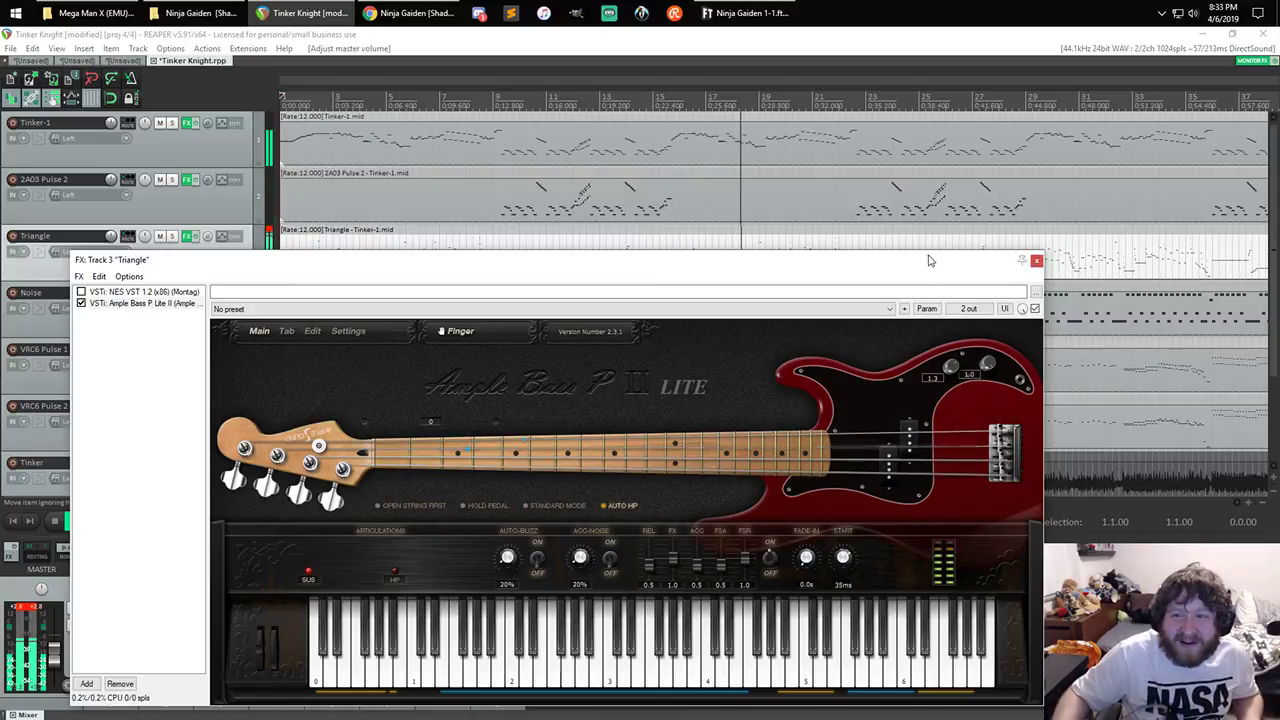
drag(928, 260, 932, 358)
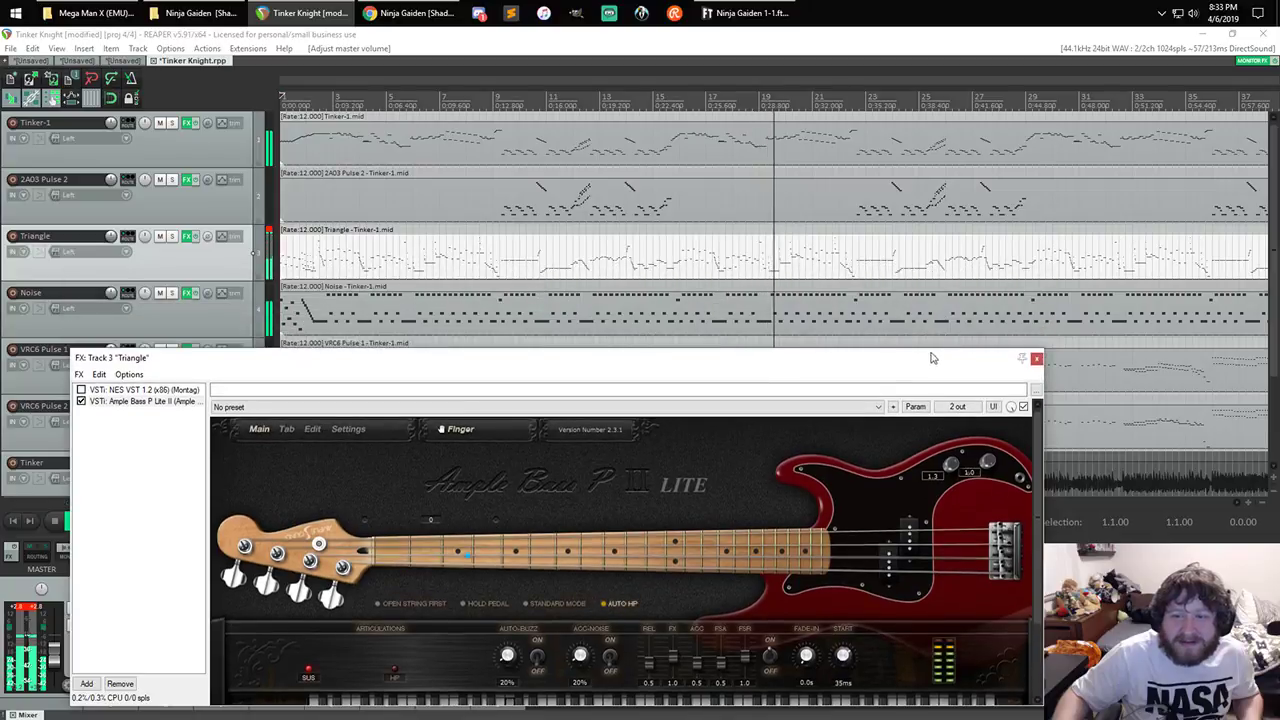
drag(890, 375, 956, 346)
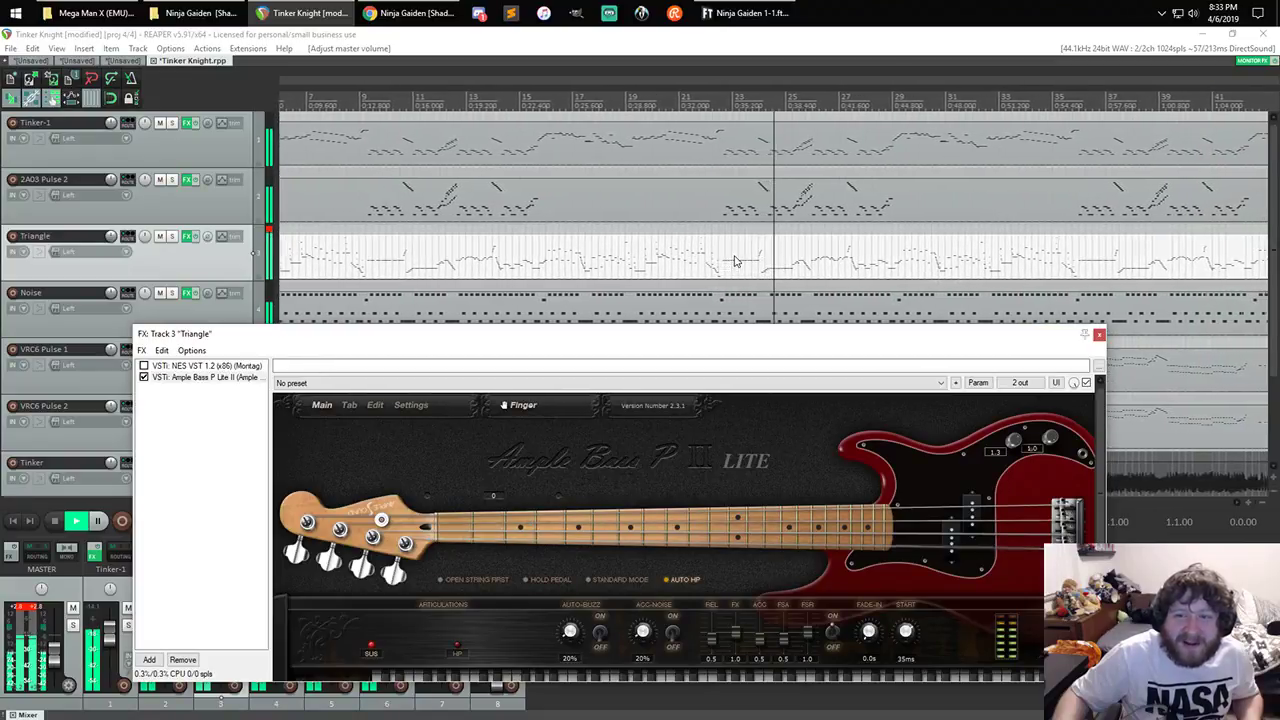
click(1099, 335)
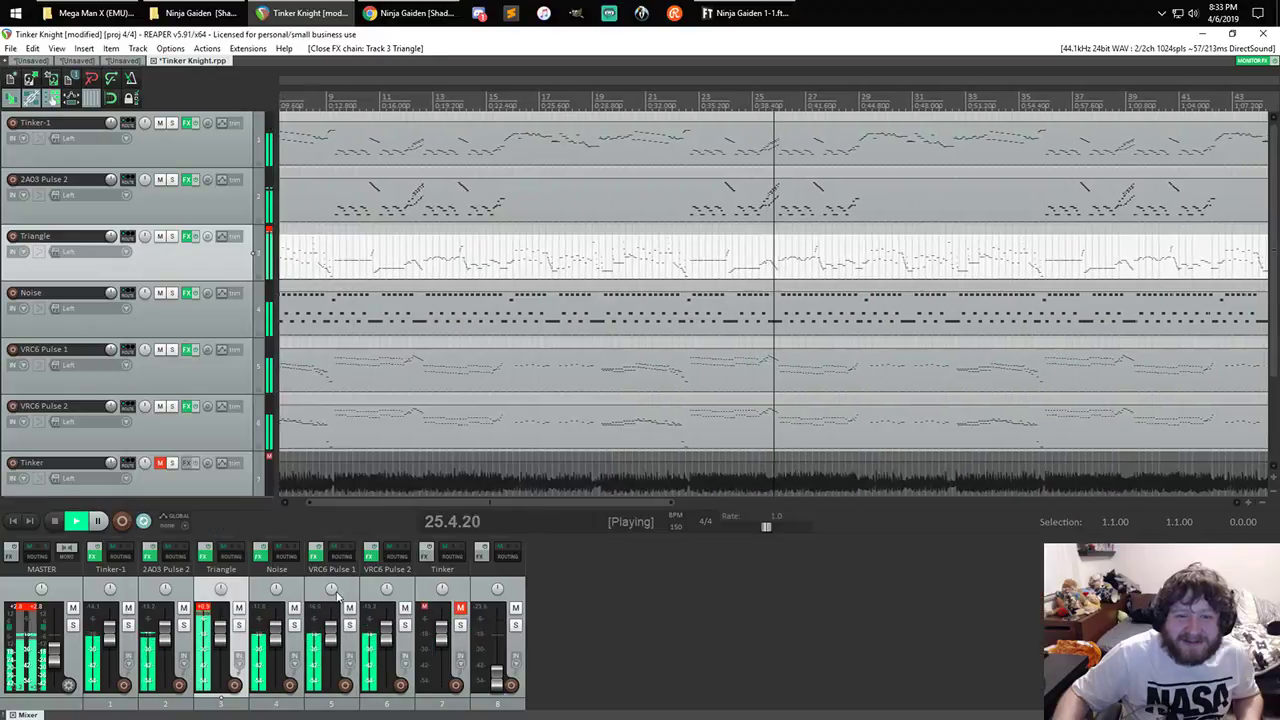
click(54, 521)
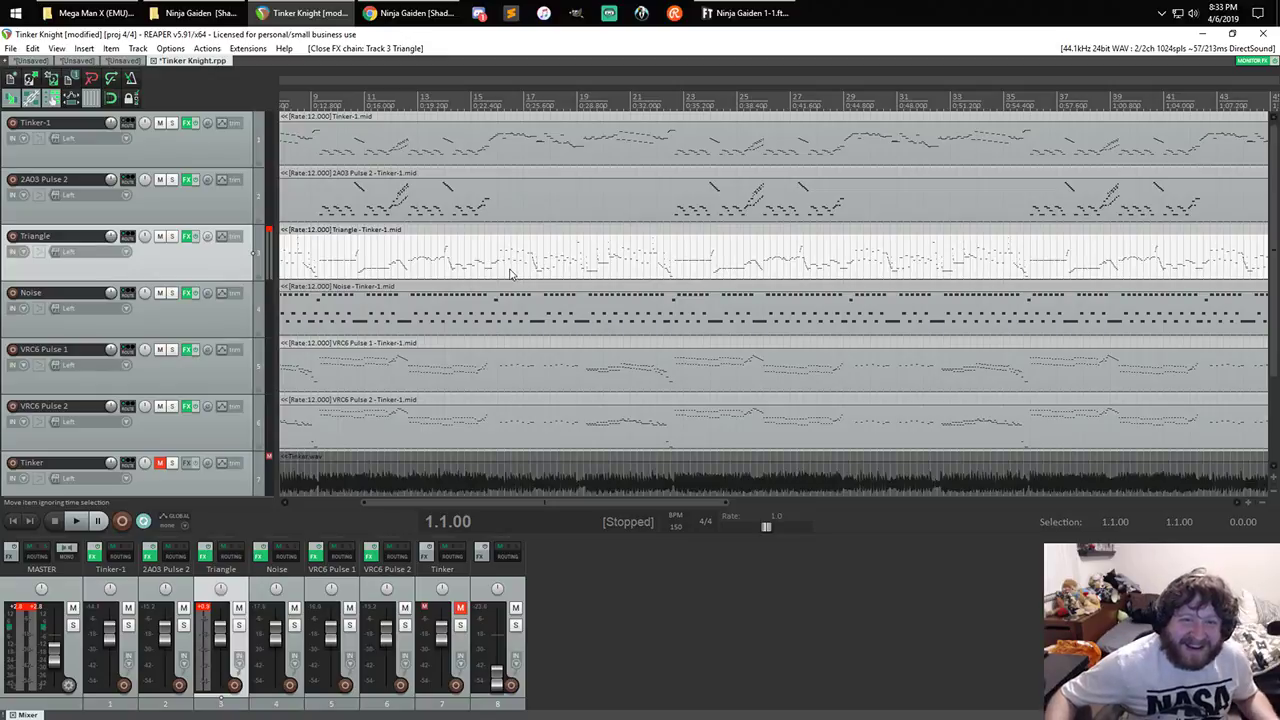
- Examine the Triangle track's bass notes around bars 11 to 25 in the MIDI editor
double_click(562, 270)
scroll(623, 314, up, 5)
scroll(623, 318, down, 2)
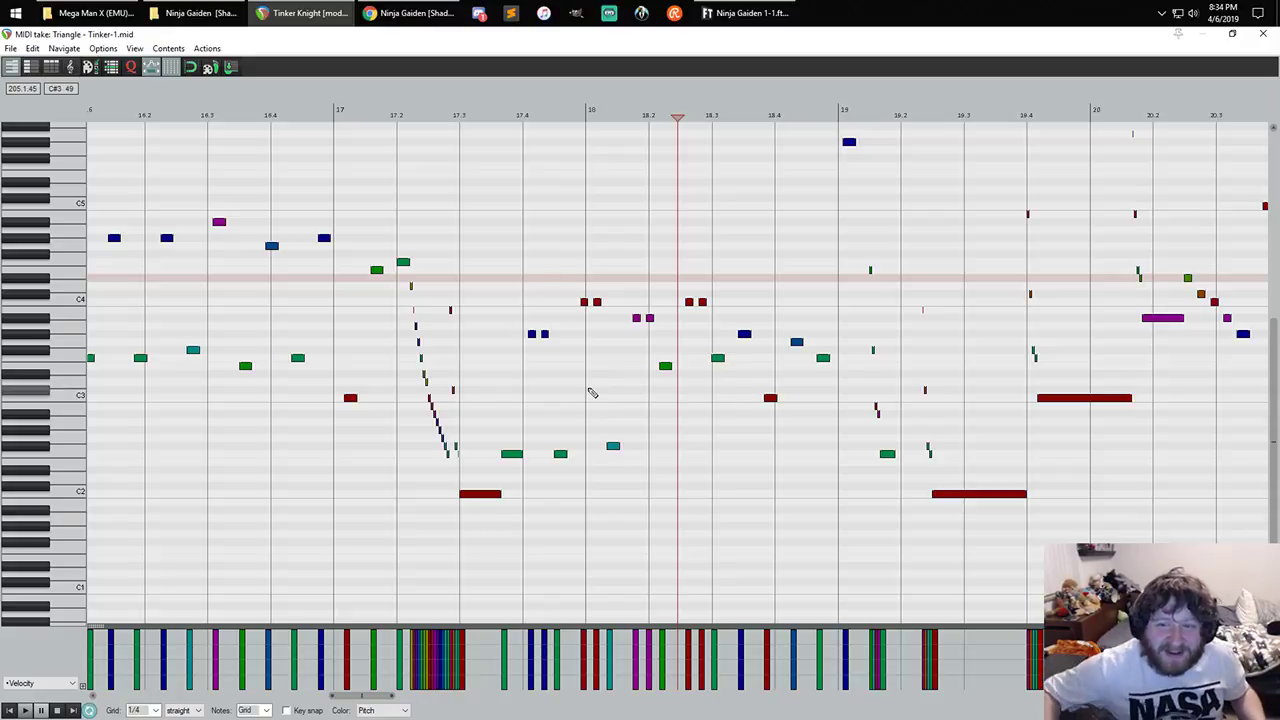
scroll(855, 345, down, 2)
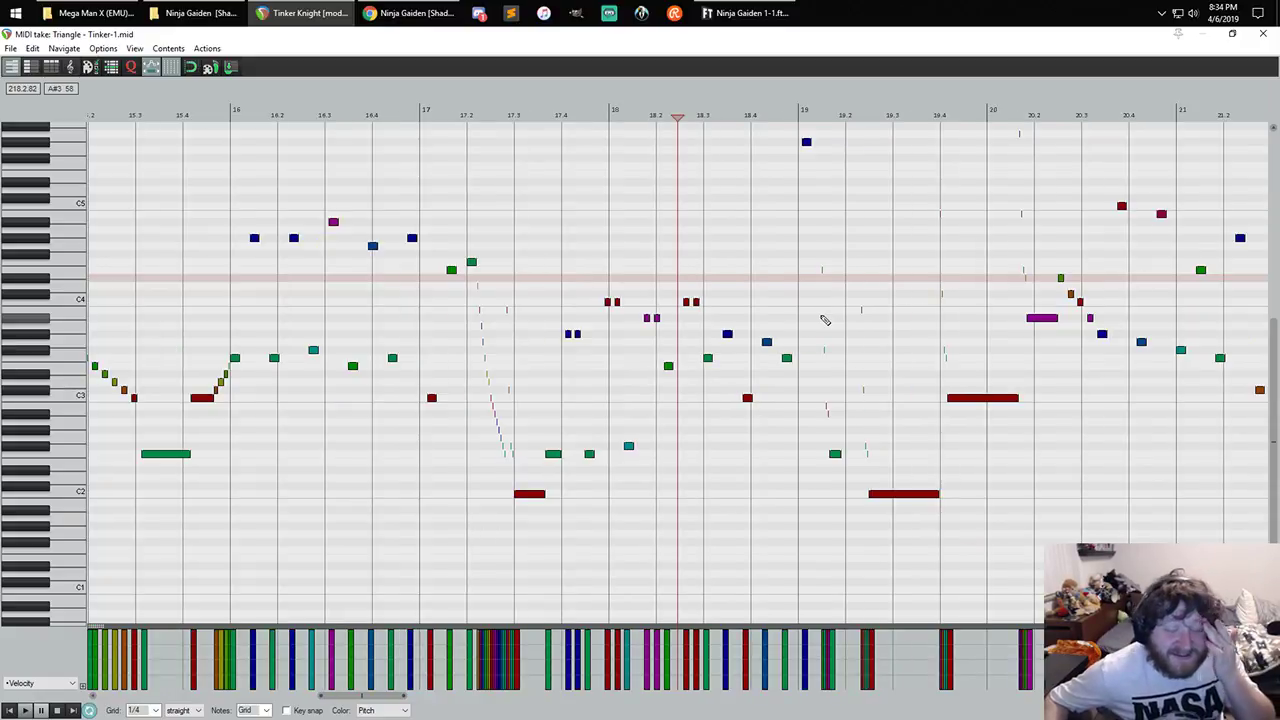
scroll(551, 240, down, 3)
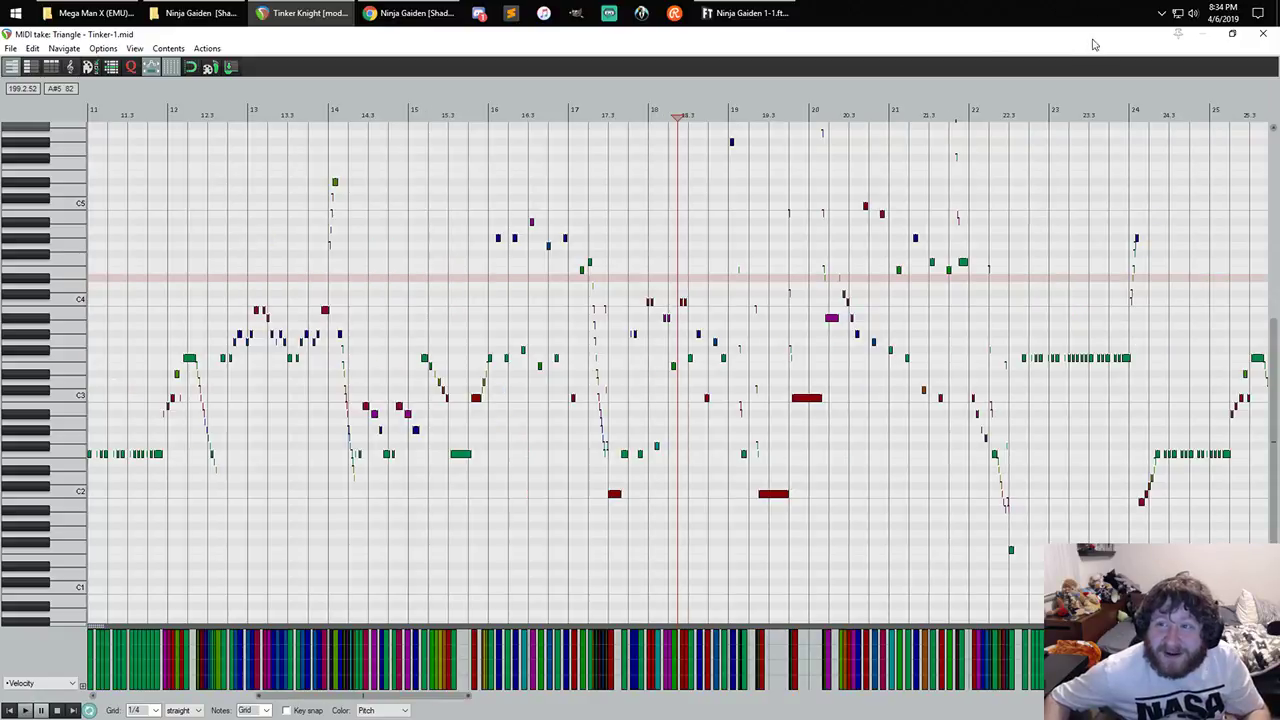
click(1263, 36)
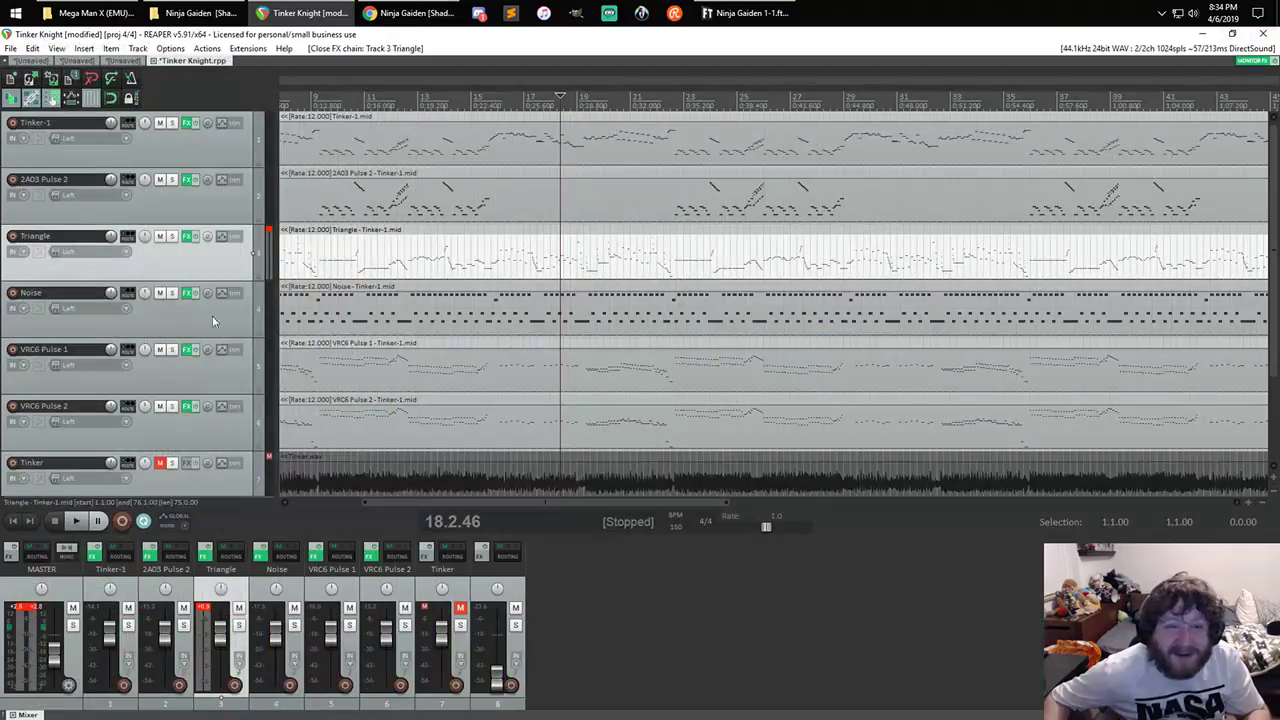
- Solo the Triangle track and play the bass line from bar 18
click(171, 236)
scroll(594, 237, up, 5)
key(space)
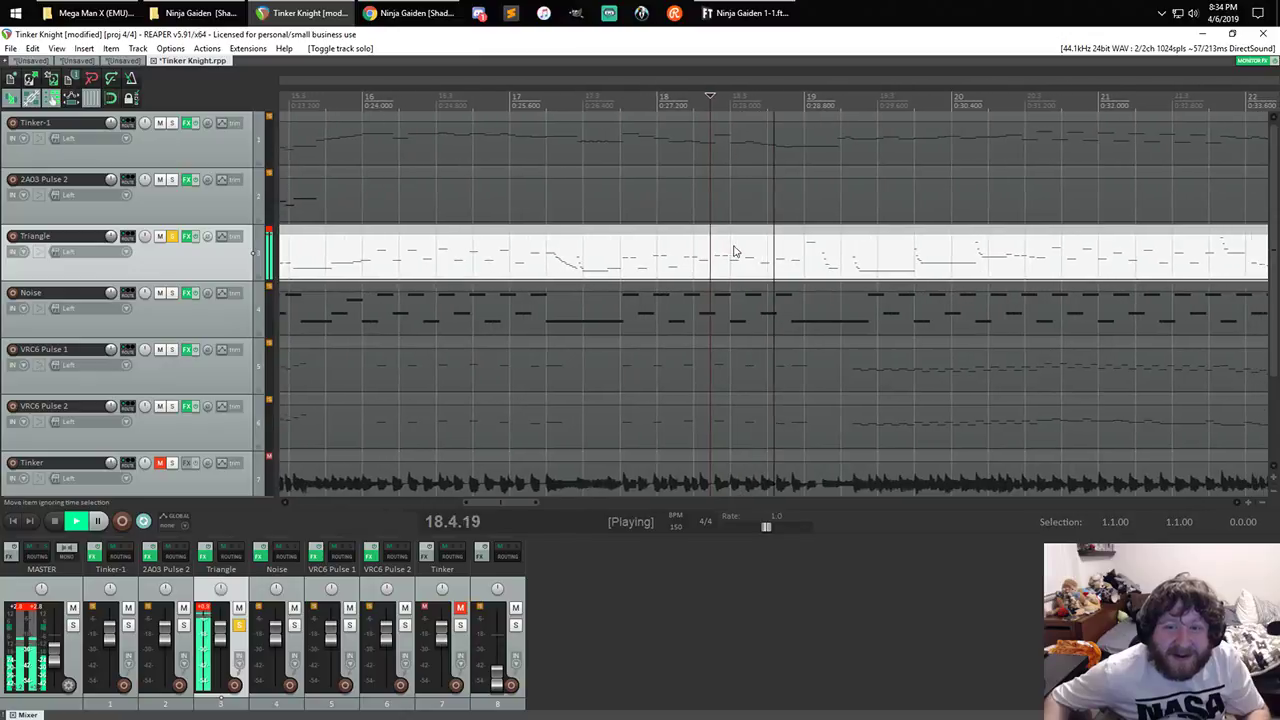
- Follow the soloed Triangle bass notes in the MIDI editor during playback, from about bar 18 to bar 36
double_click(734, 251)
scroll(771, 285, up, 5)
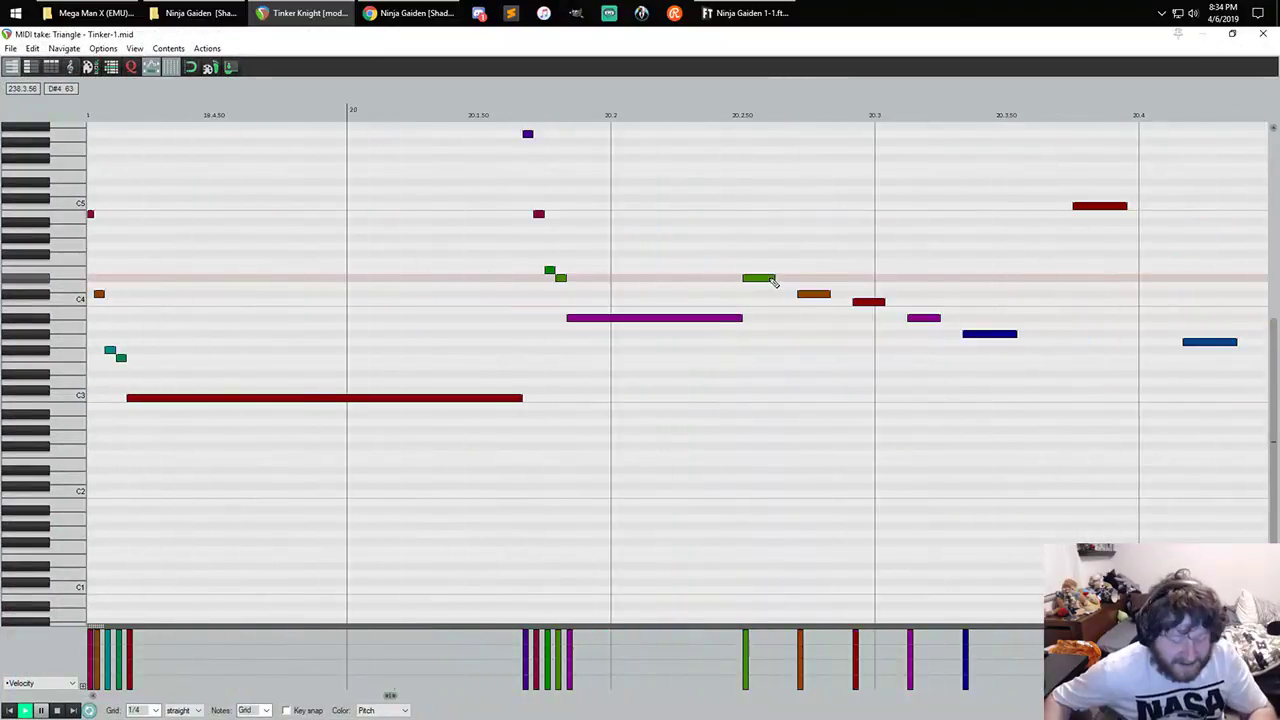
scroll(757, 263, down, 2)
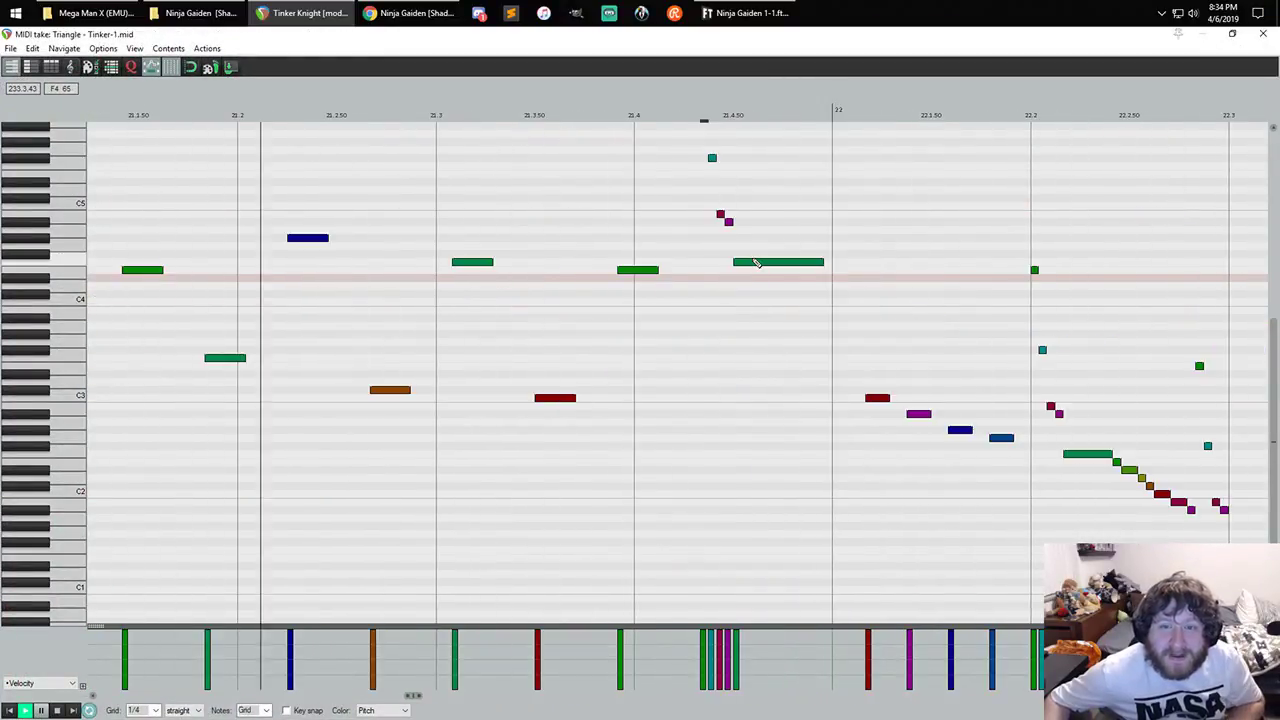
scroll(58, 318, down, 3)
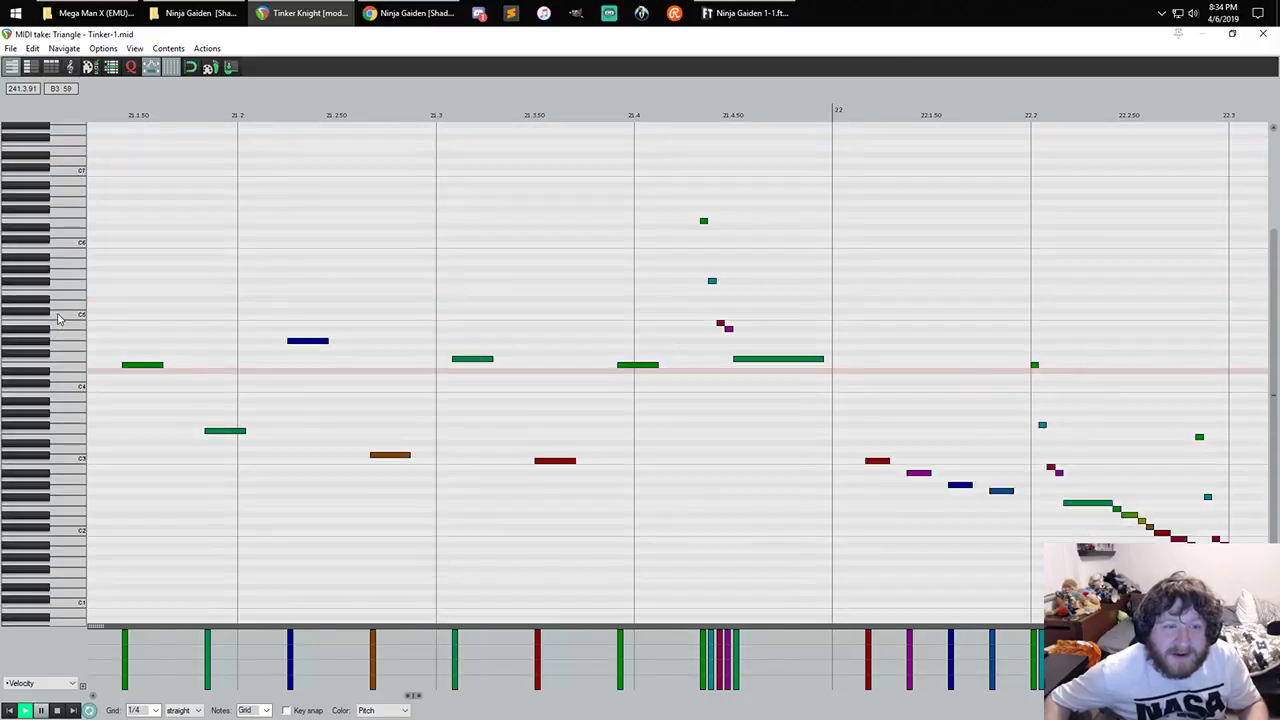
scroll(58, 319, down, 3)
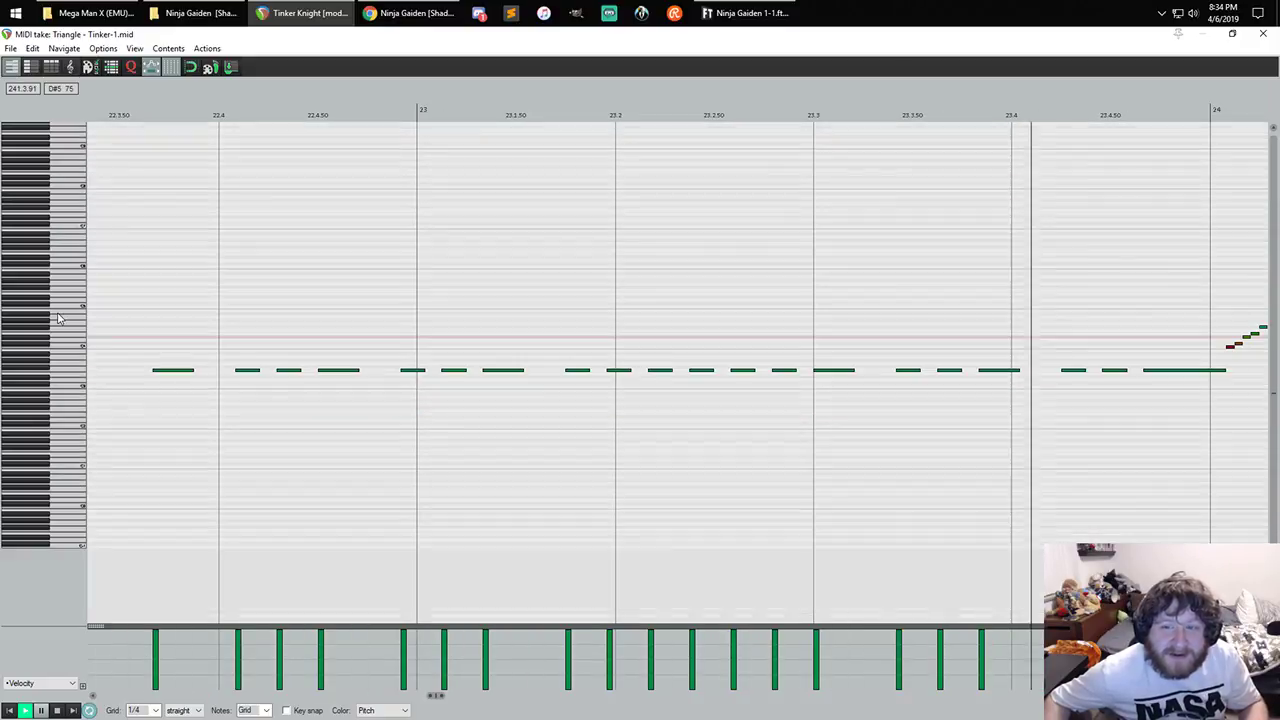
scroll(528, 268, down, 3)
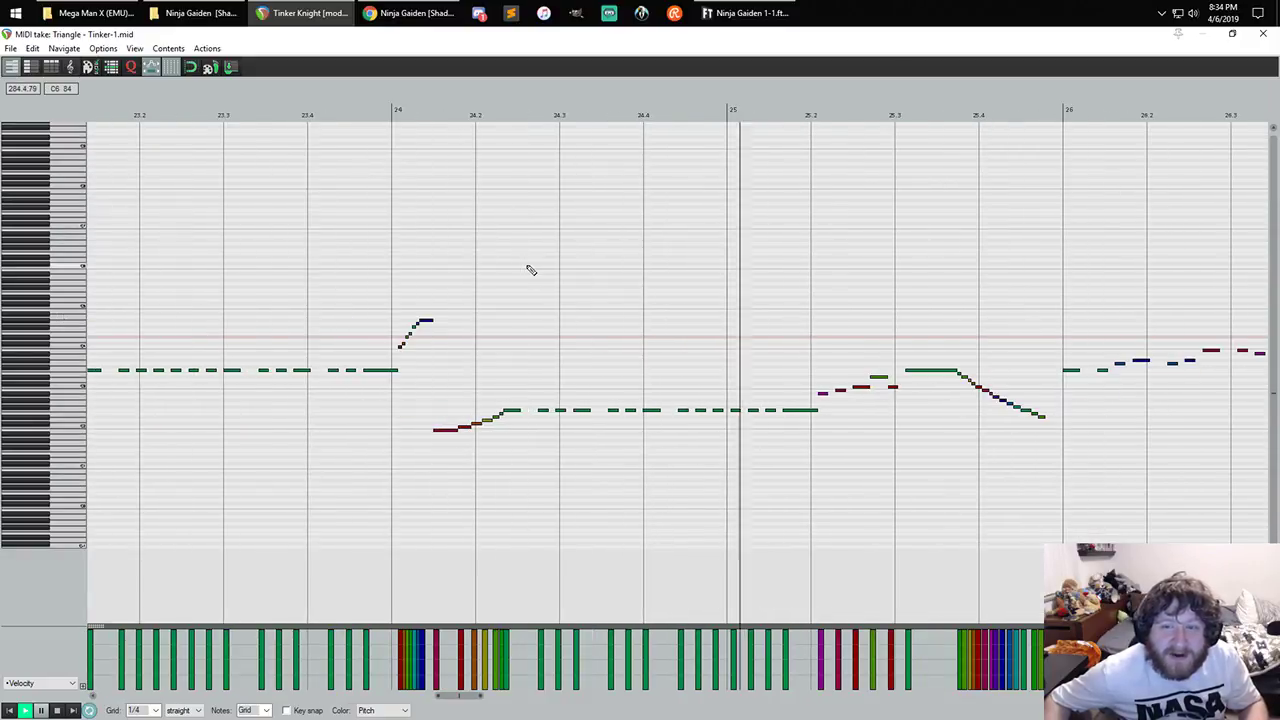
scroll(531, 270, down, 3)
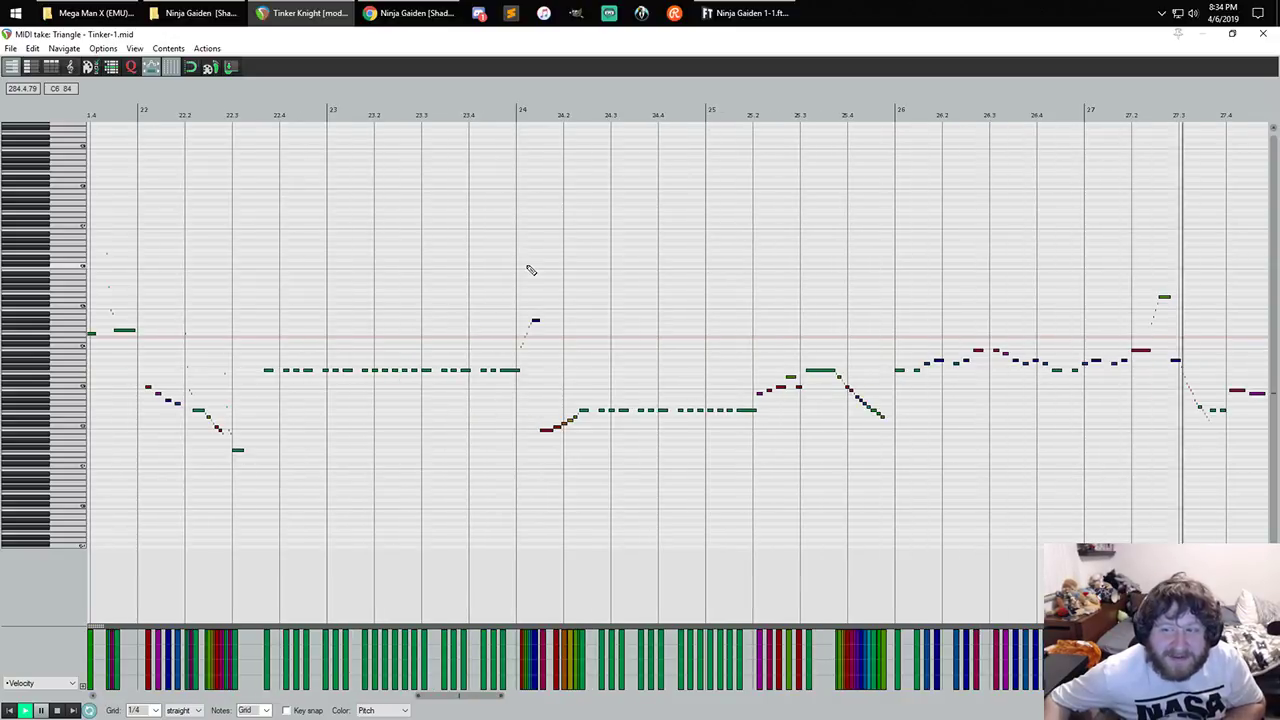
scroll(531, 270, down, 2)
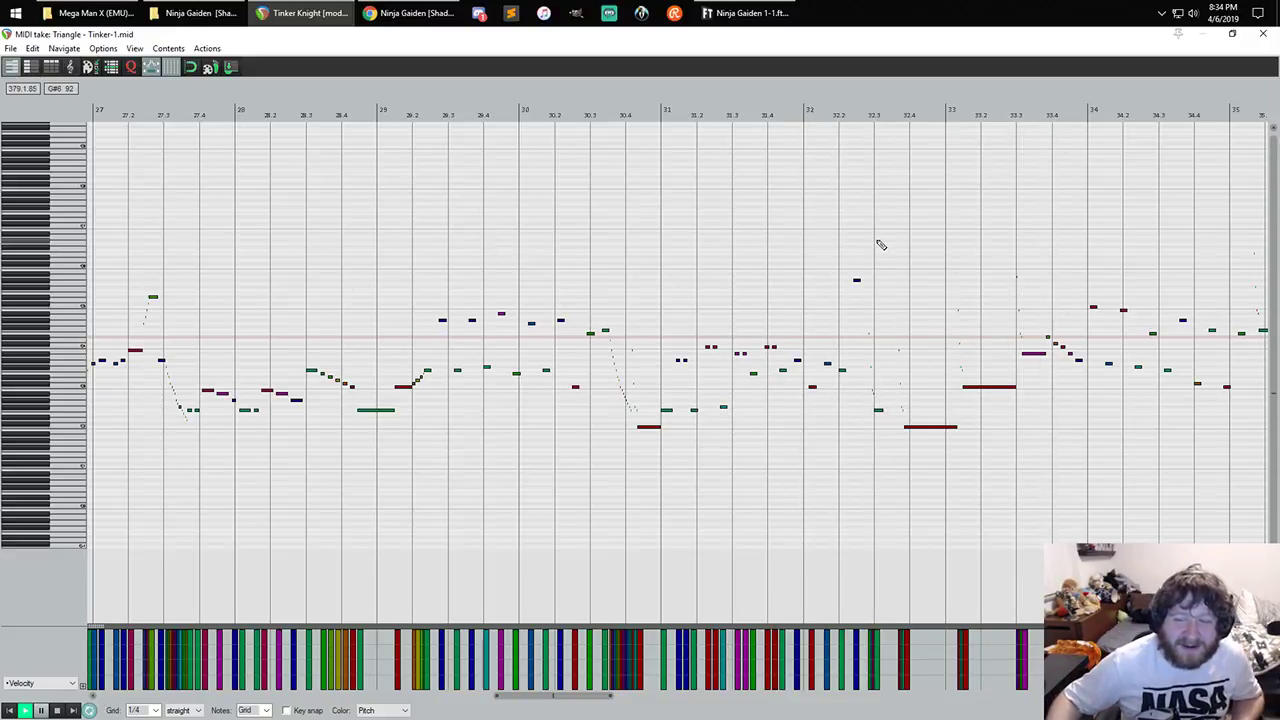
click(1264, 36)
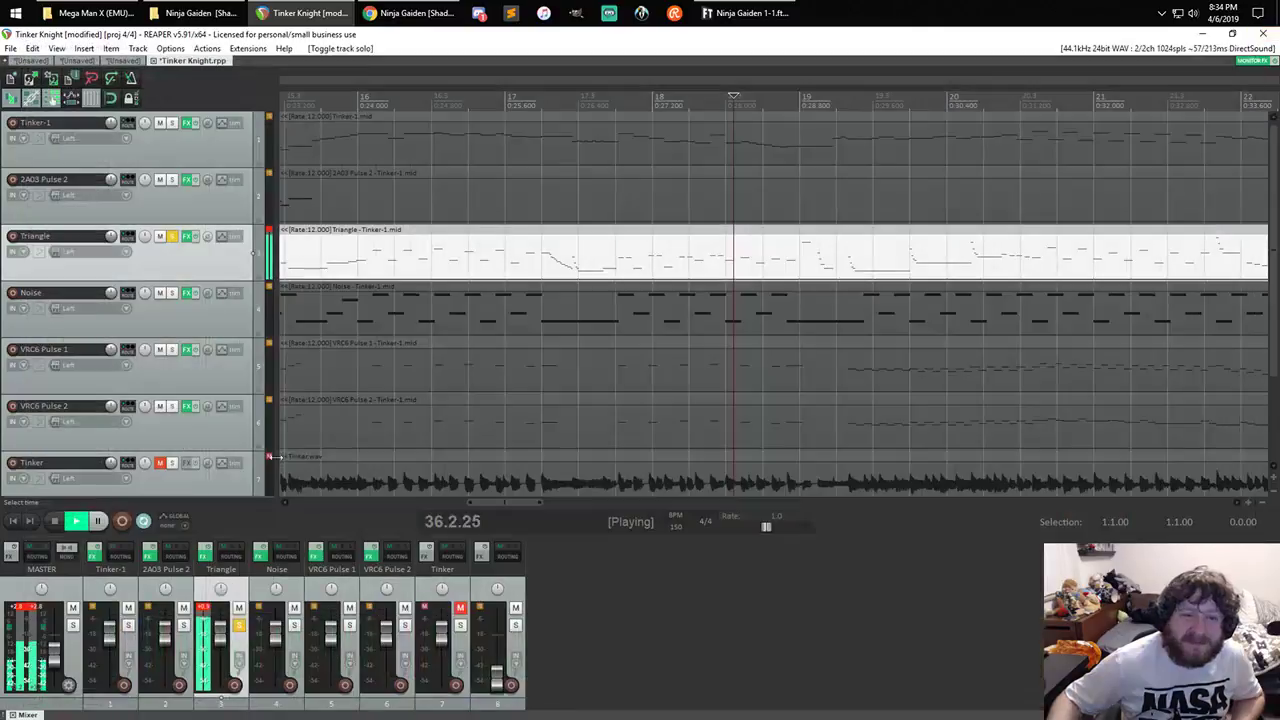
click(56, 523)
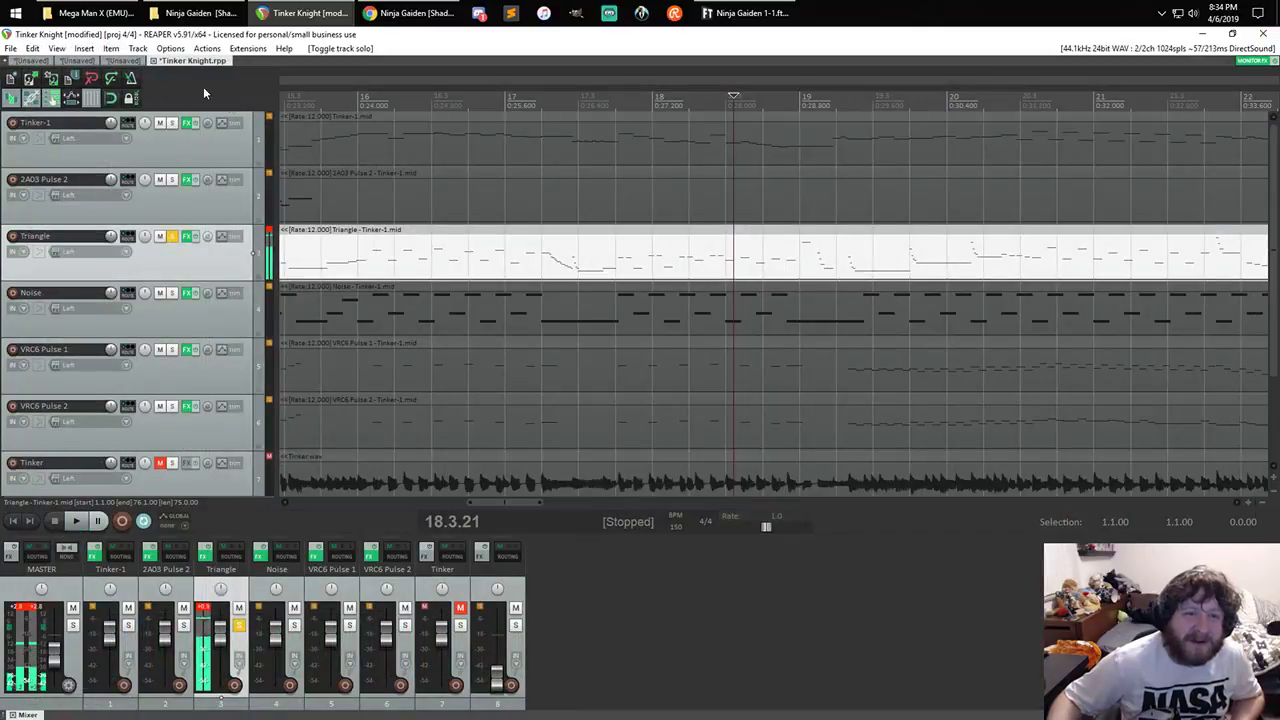
- Close the Tinker Knight project and place the edit cursor at about 0:35.6 in the unsaved Ninja-1 project
click(154, 61)
click(644, 419)
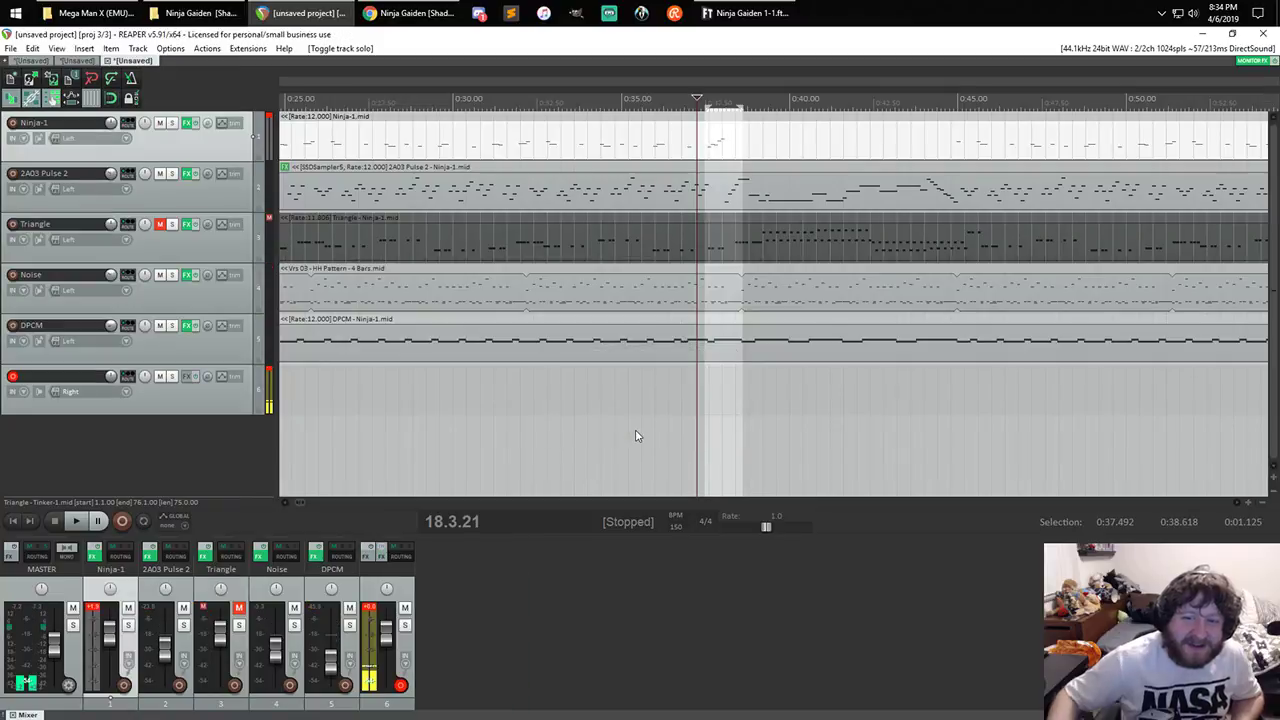
click(641, 430)
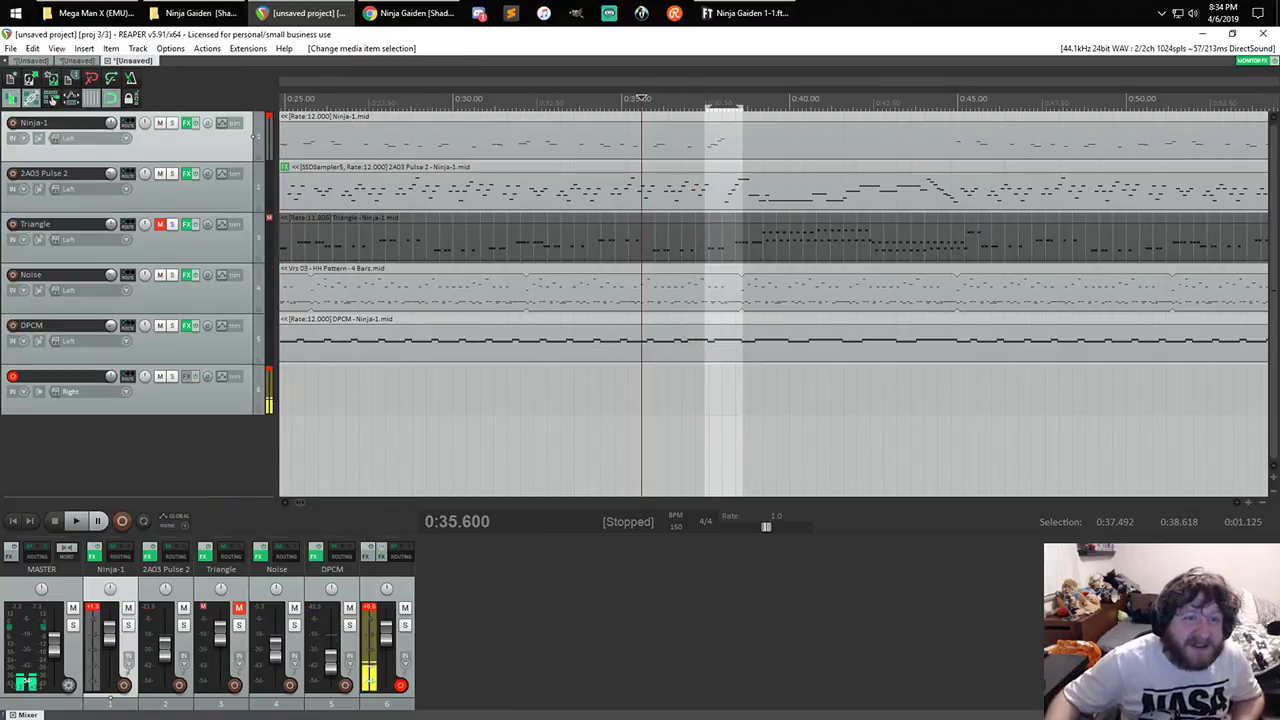
- Close the third project, containing the Ninja Gaiden MIDI tracks, without saving its changes
click(72, 62)
click(130, 61)
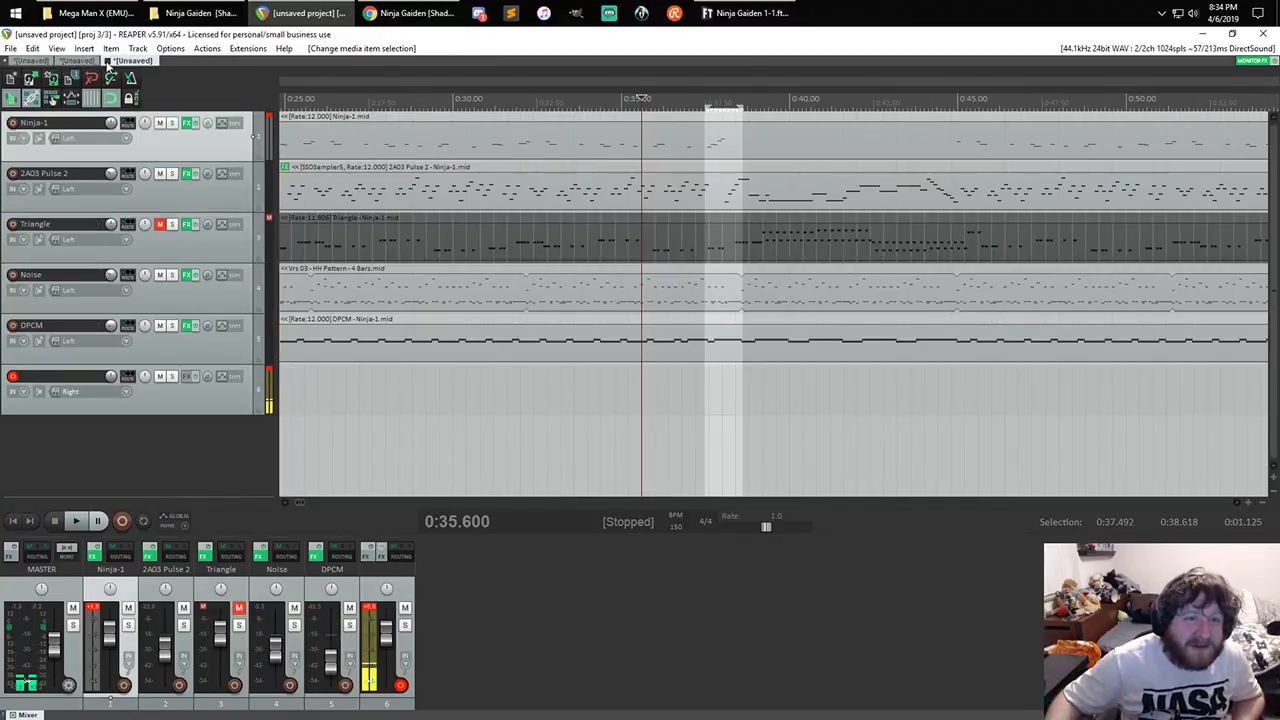
click(107, 61)
key(n)
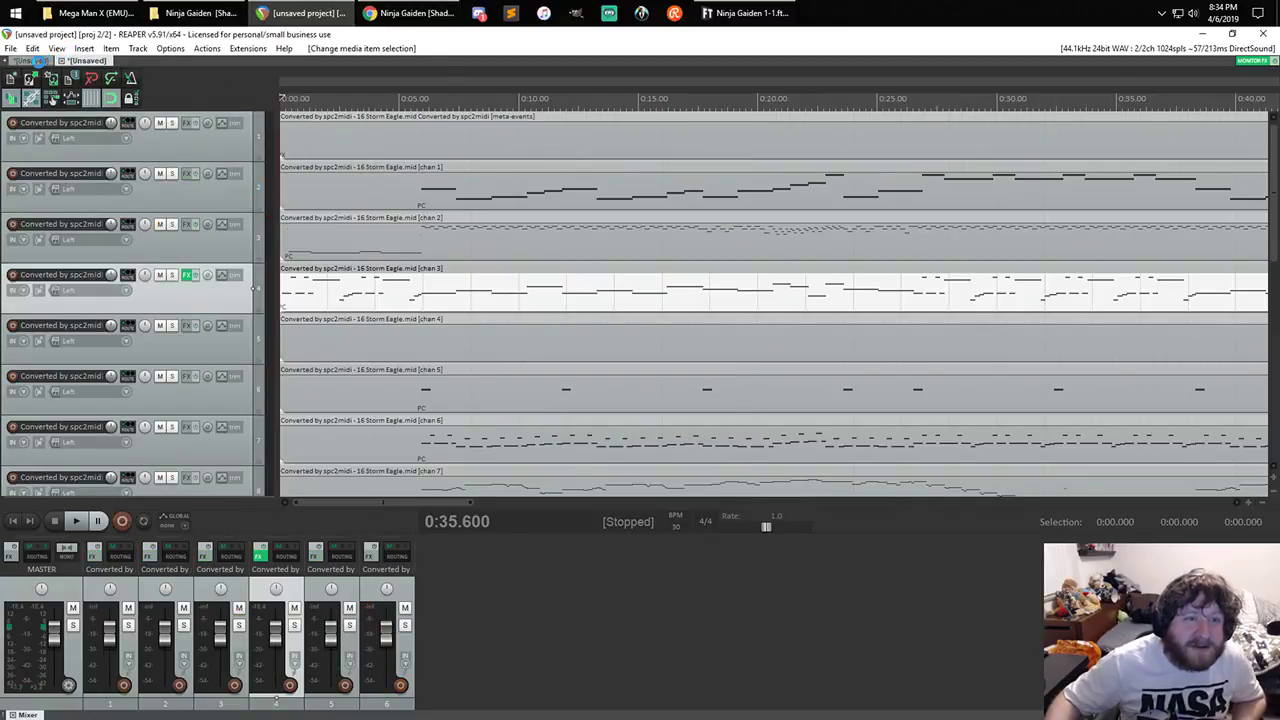
- Switch to the Mega Man X Intro Stage project and look over its MIDI tracks from the start of the timeline
click(38, 61)
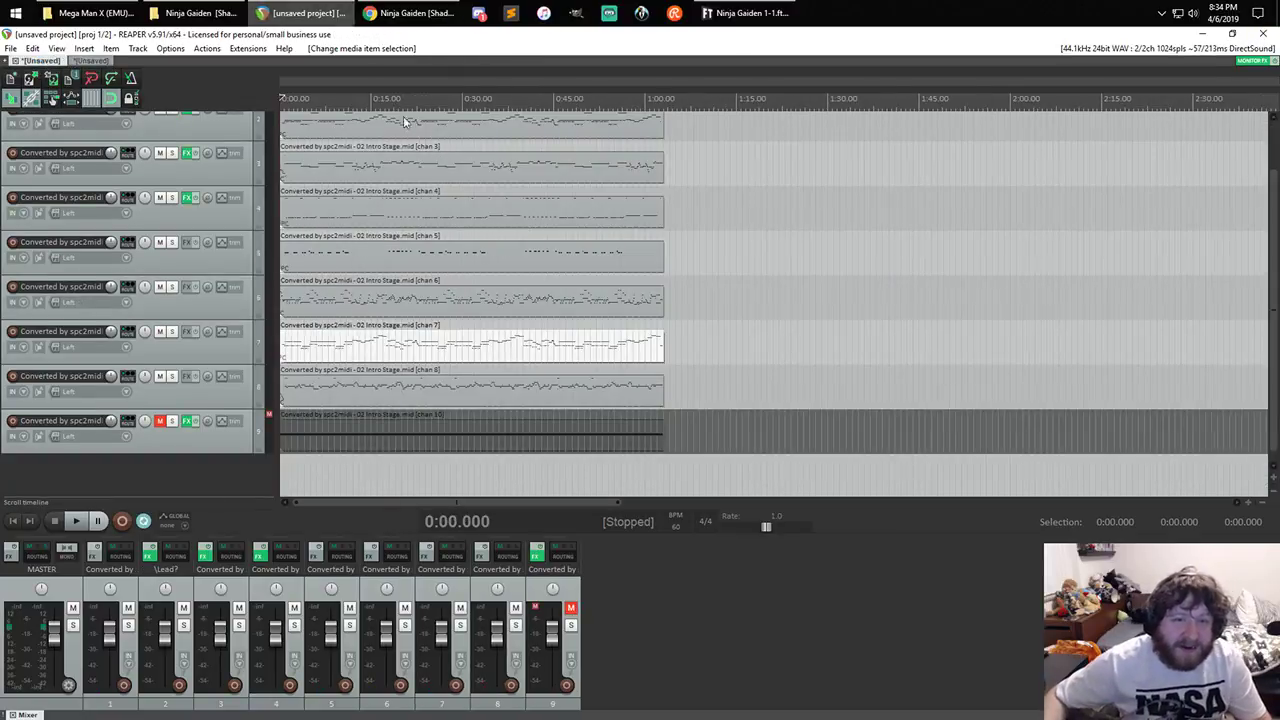
scroll(526, 229, up, 10)
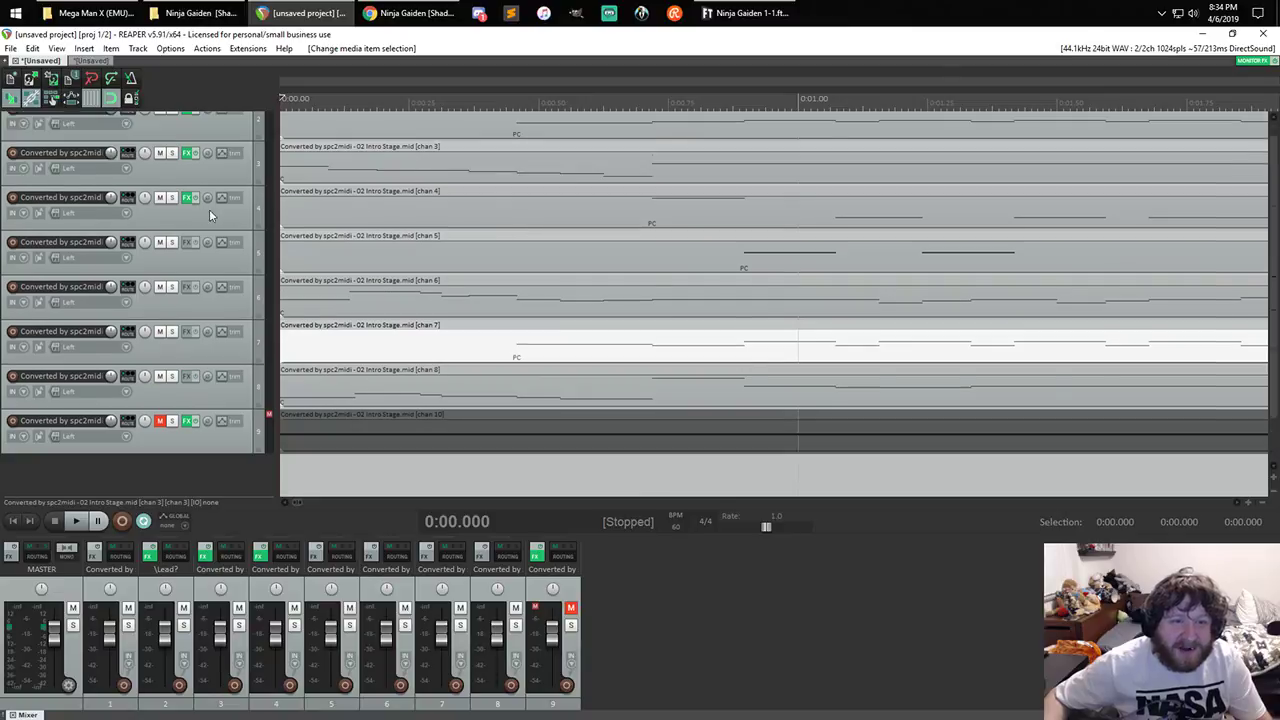
scroll(207, 212, up, 2)
scroll(352, 196, down, 8)
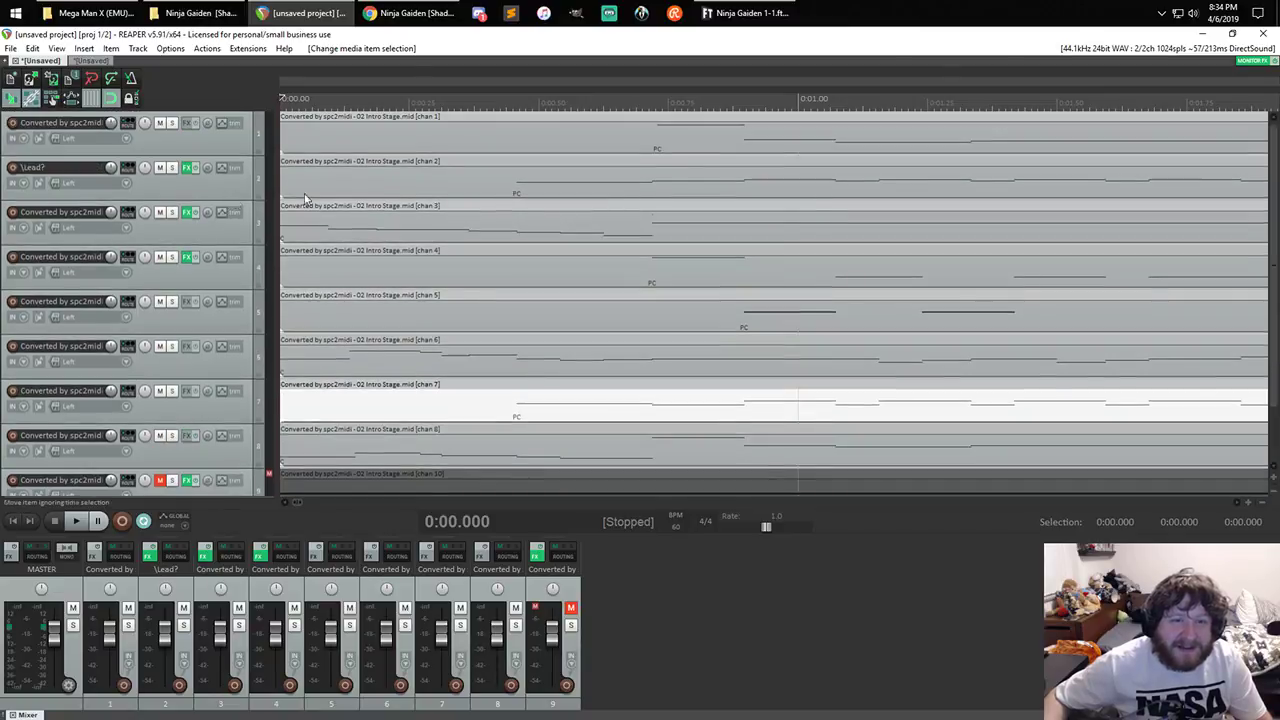
scroll(352, 196, down, 2)
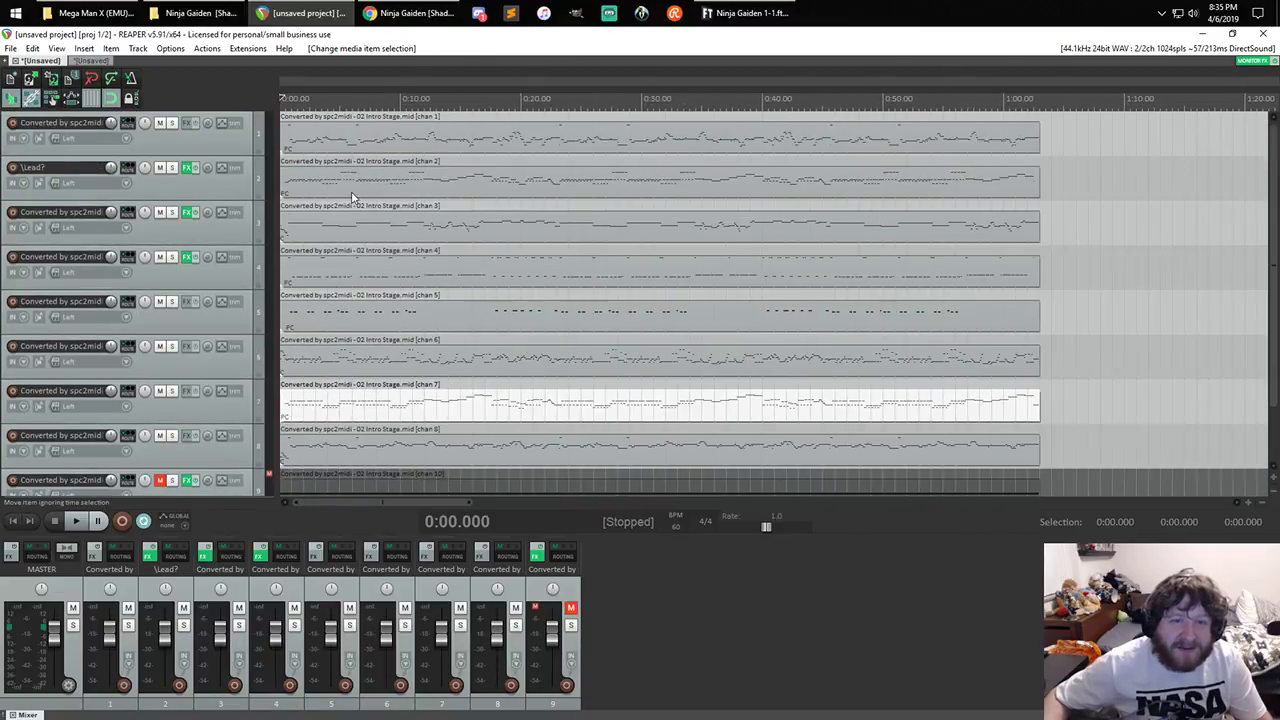
scroll(340, 185, up, 6)
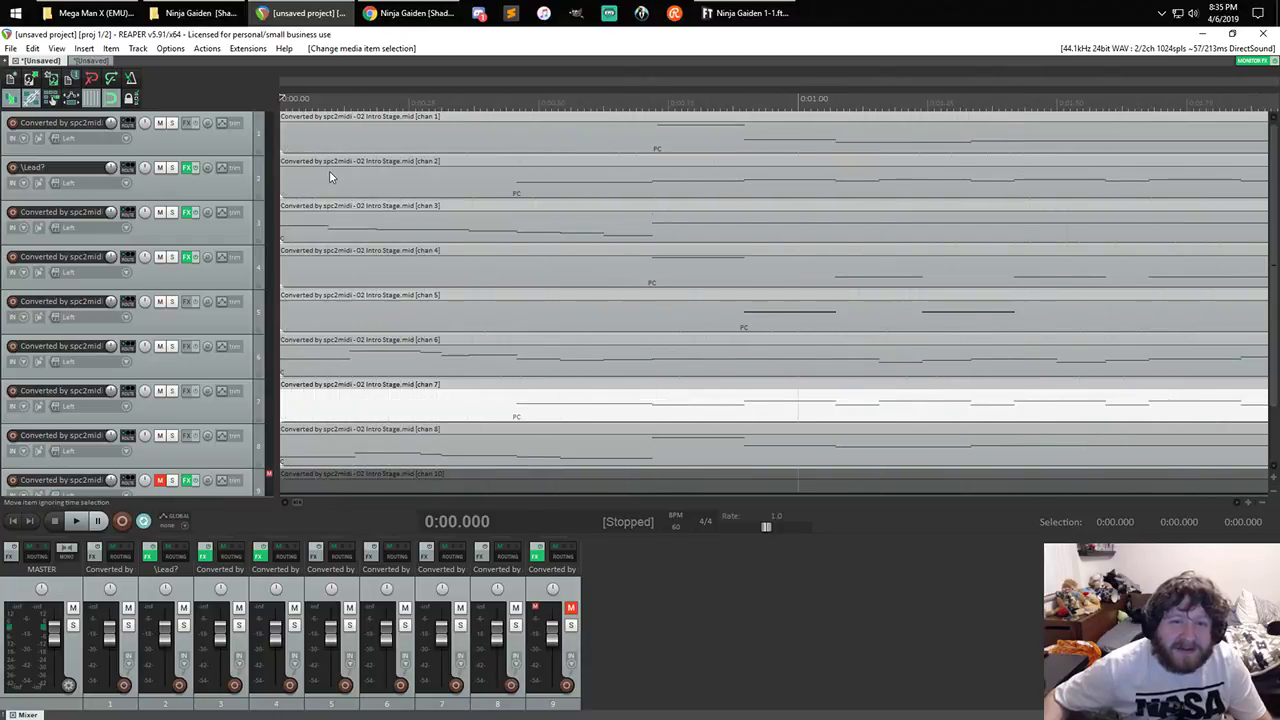
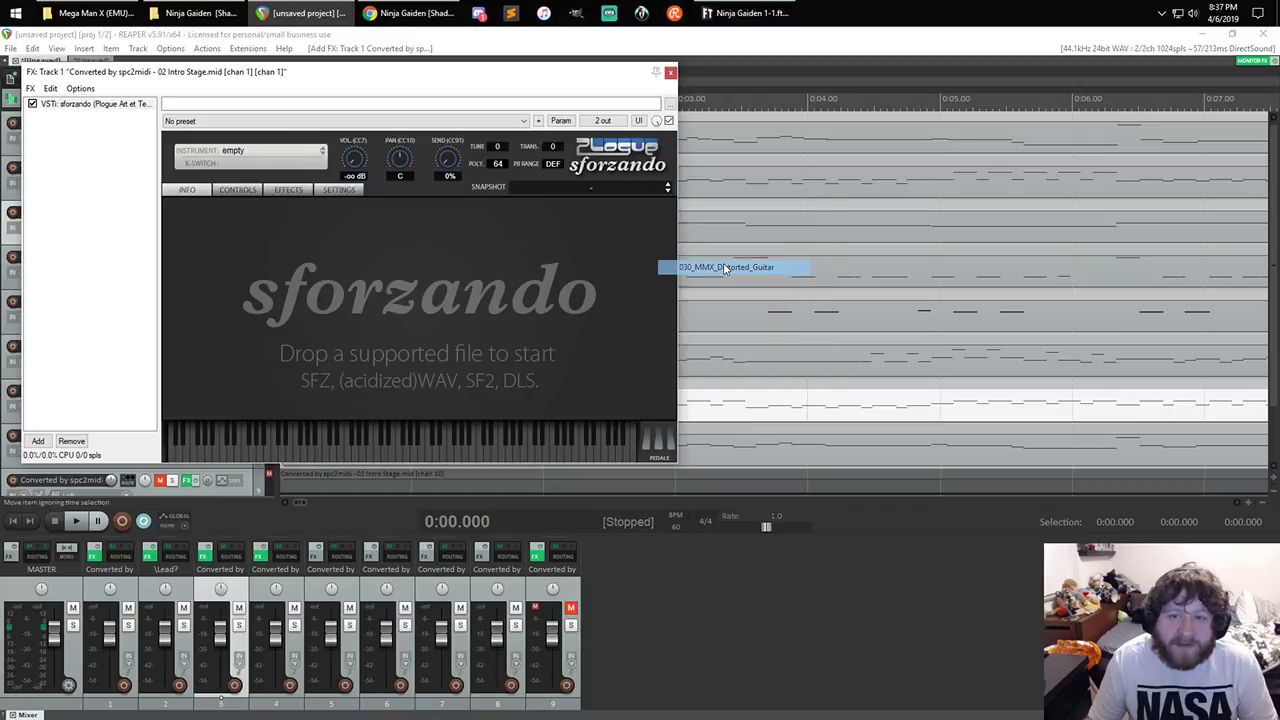
- Copy the sforzando instance loaded with 030_MMX_Distorted_Guitar from track 1's effect chain
click(671, 73)
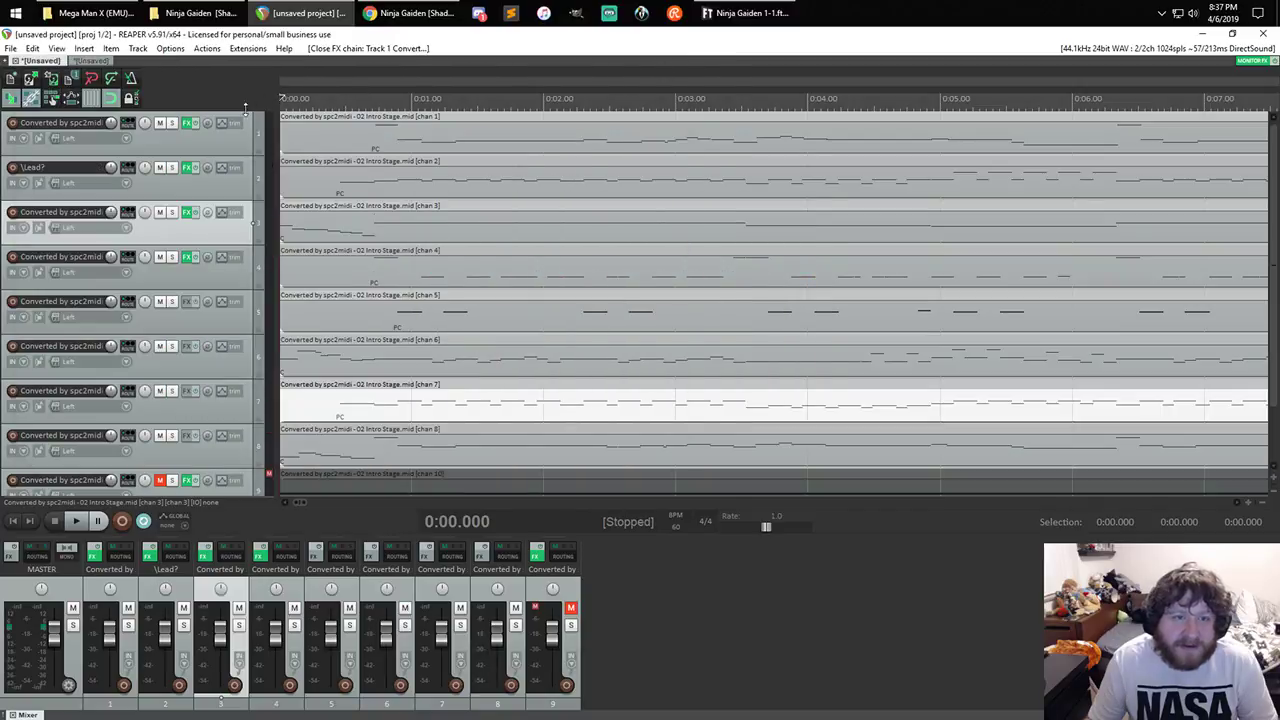
click(185, 124)
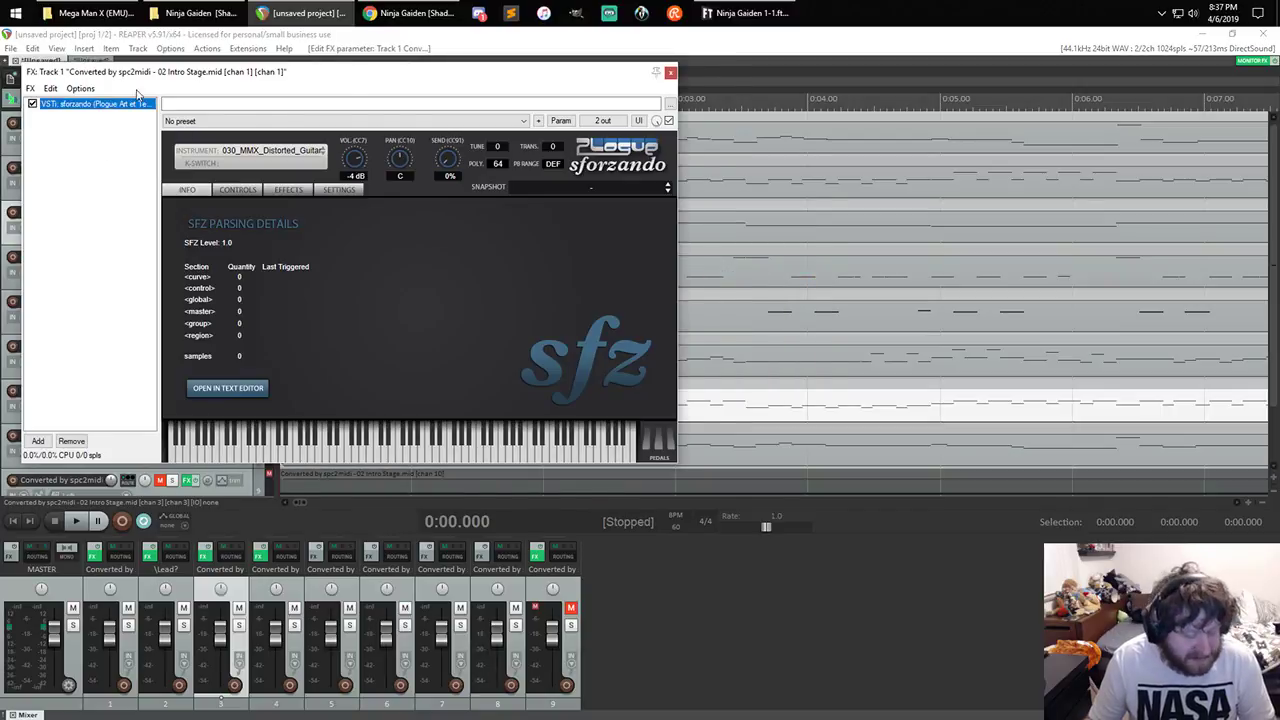
click(671, 73)
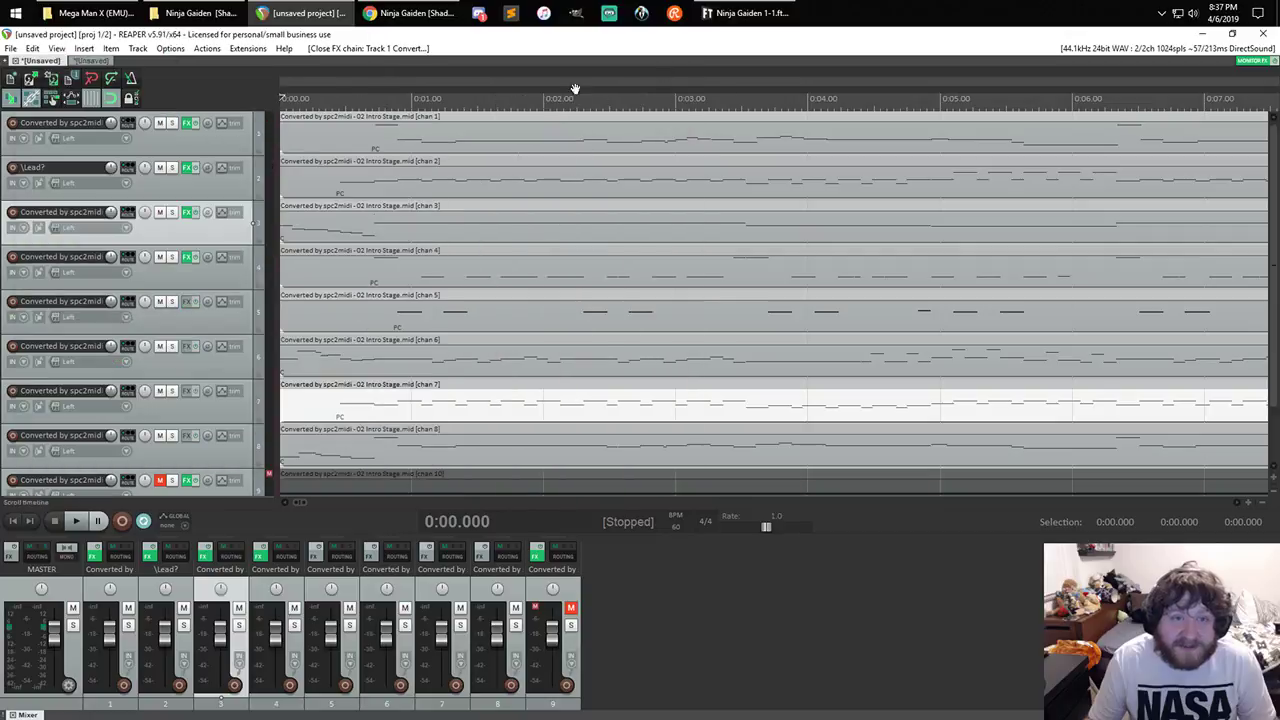
- Paste the copied sforzando instance into track 5's effect chain and close its effect windows
click(186, 303)
key(Return)
click(671, 73)
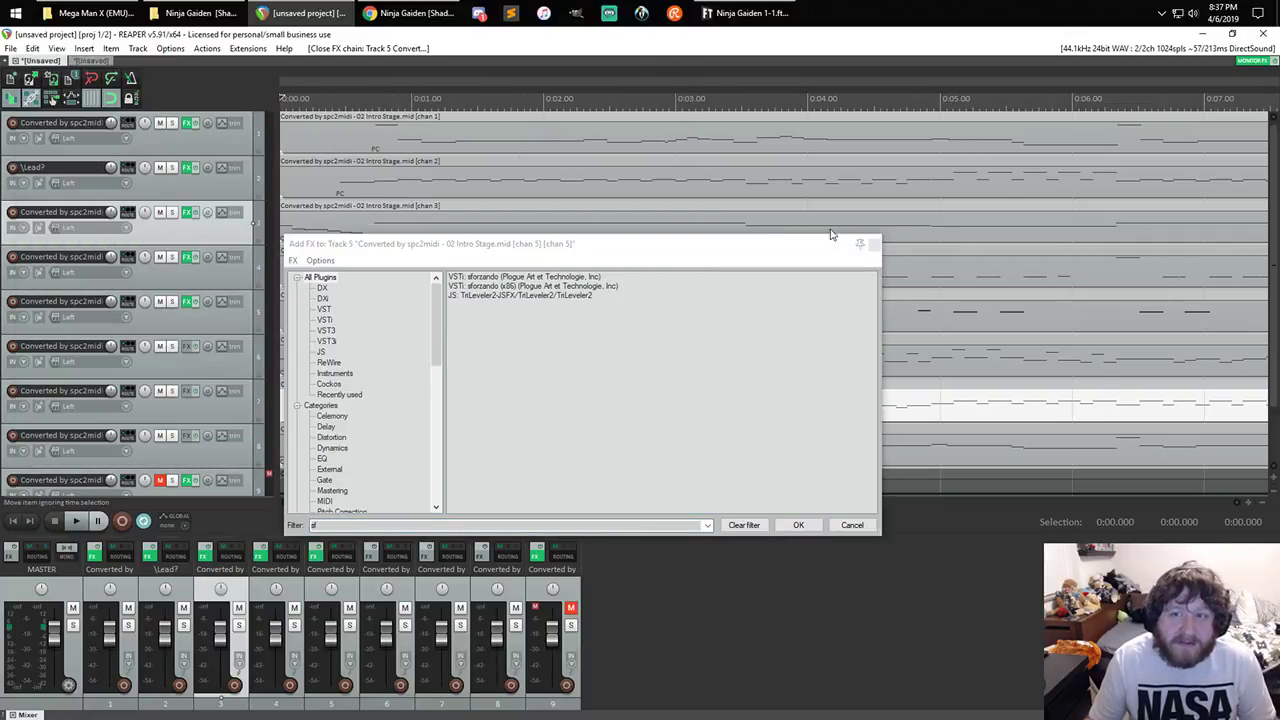
click(875, 245)
- Paste the copied sforzando instance into track 6's effect chain and close its effect windows
click(187, 349)
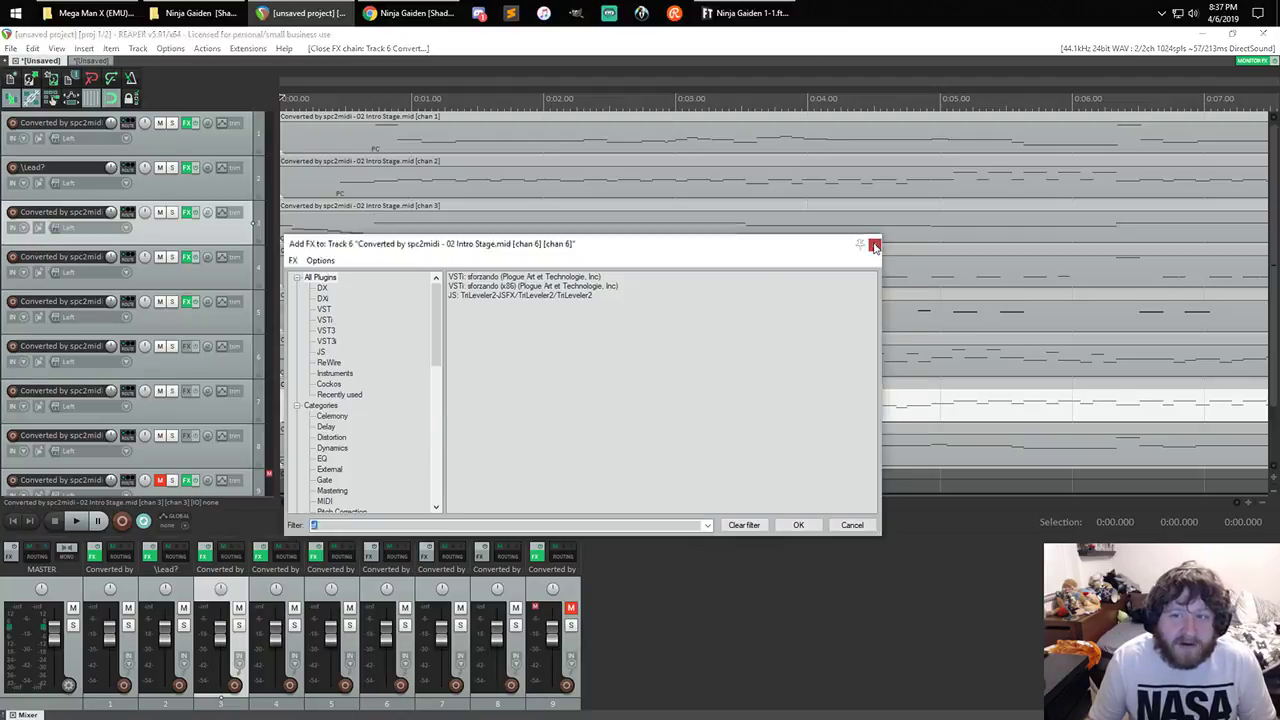
click(875, 245)
click(185, 349)
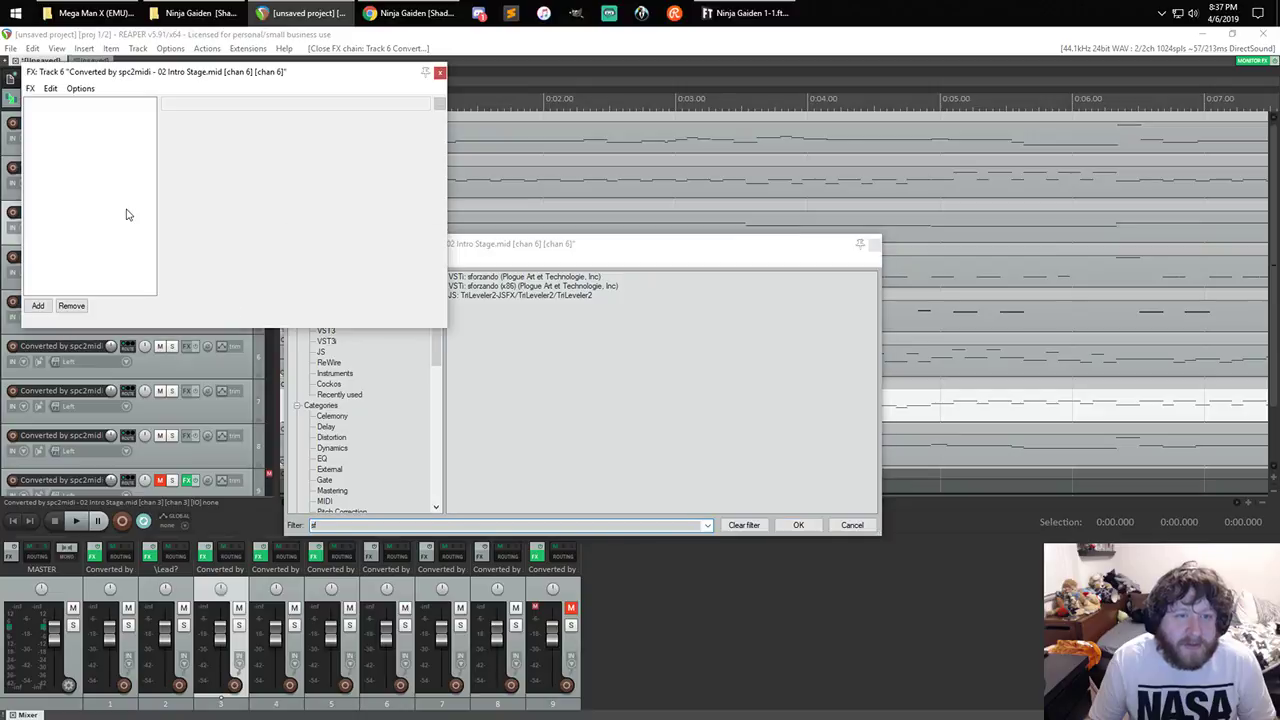
key(ctrl+v)
click(670, 72)
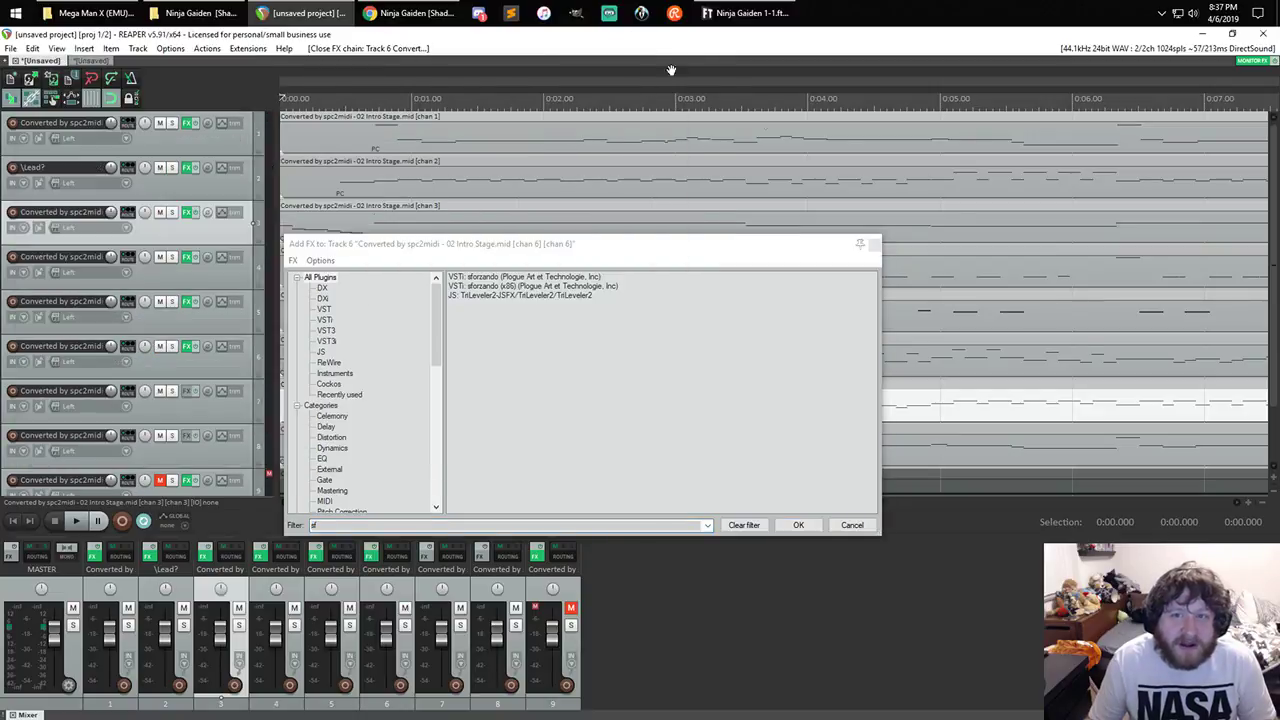
click(875, 245)
- Paste the copied sforzando instance into track 7's effect chain and close its effect windows
scroll(227, 347, down, 1)
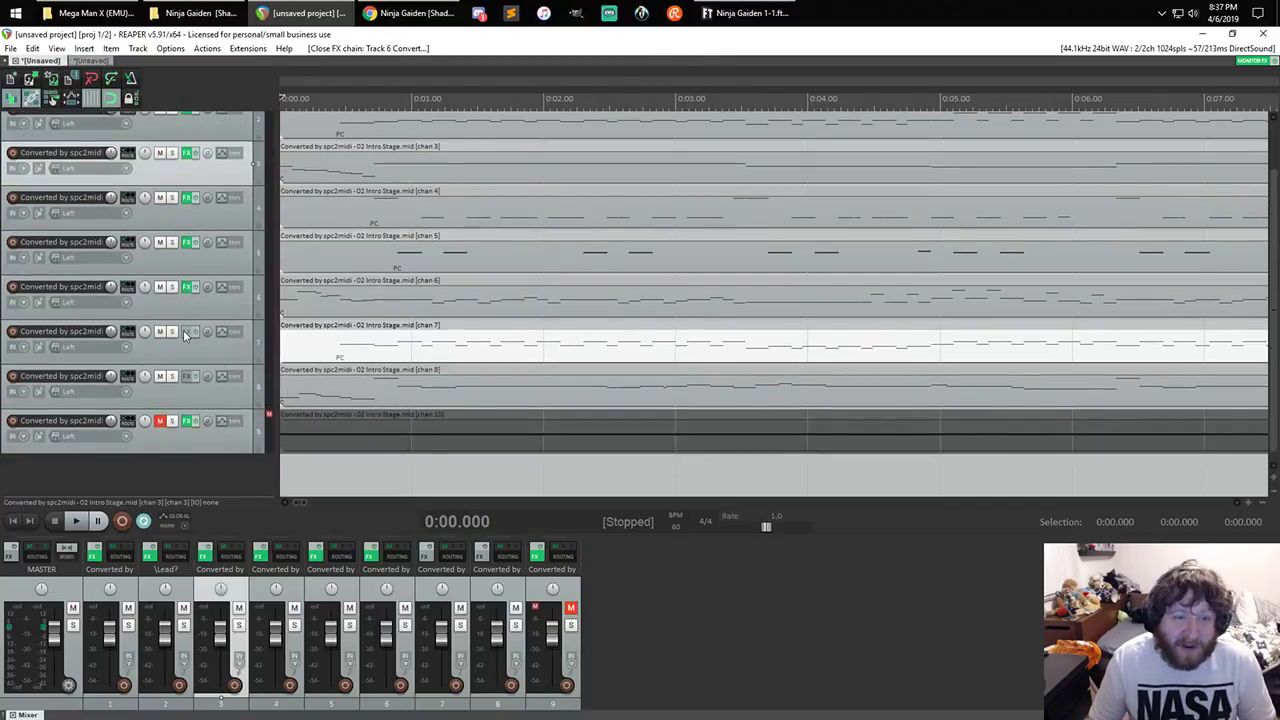
click(185, 331)
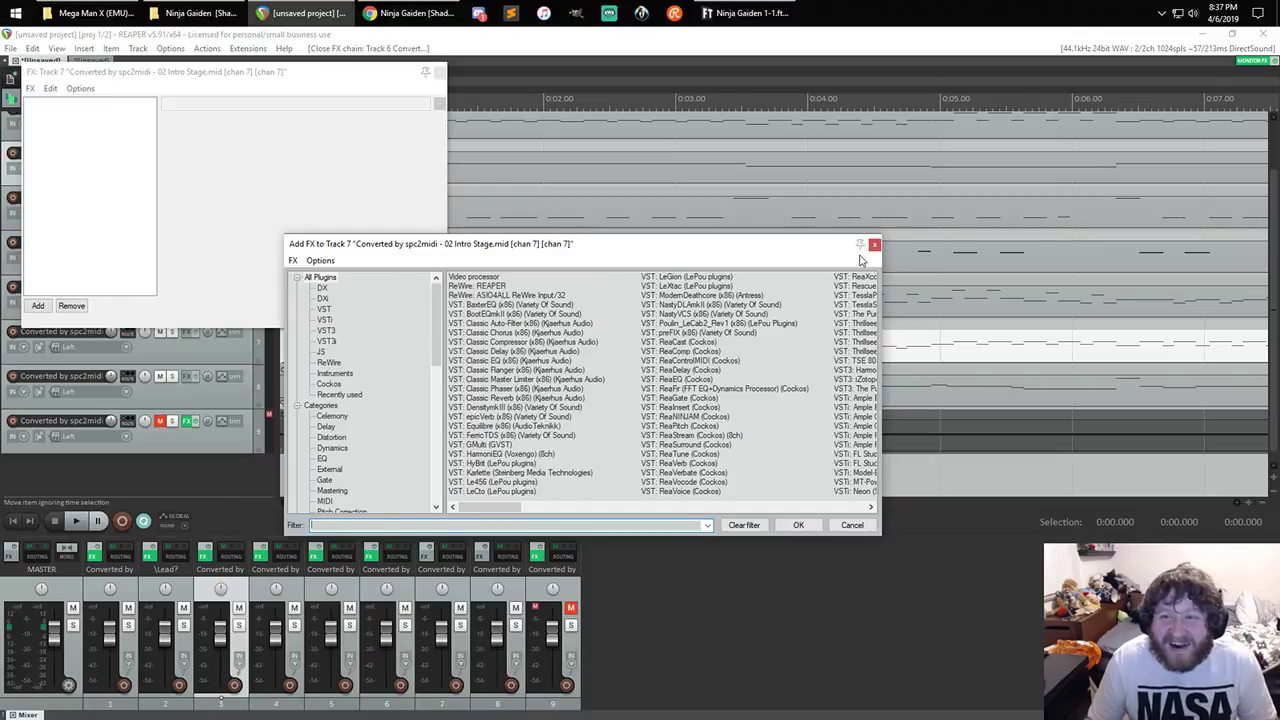
click(84, 205)
key(ctrl+v)
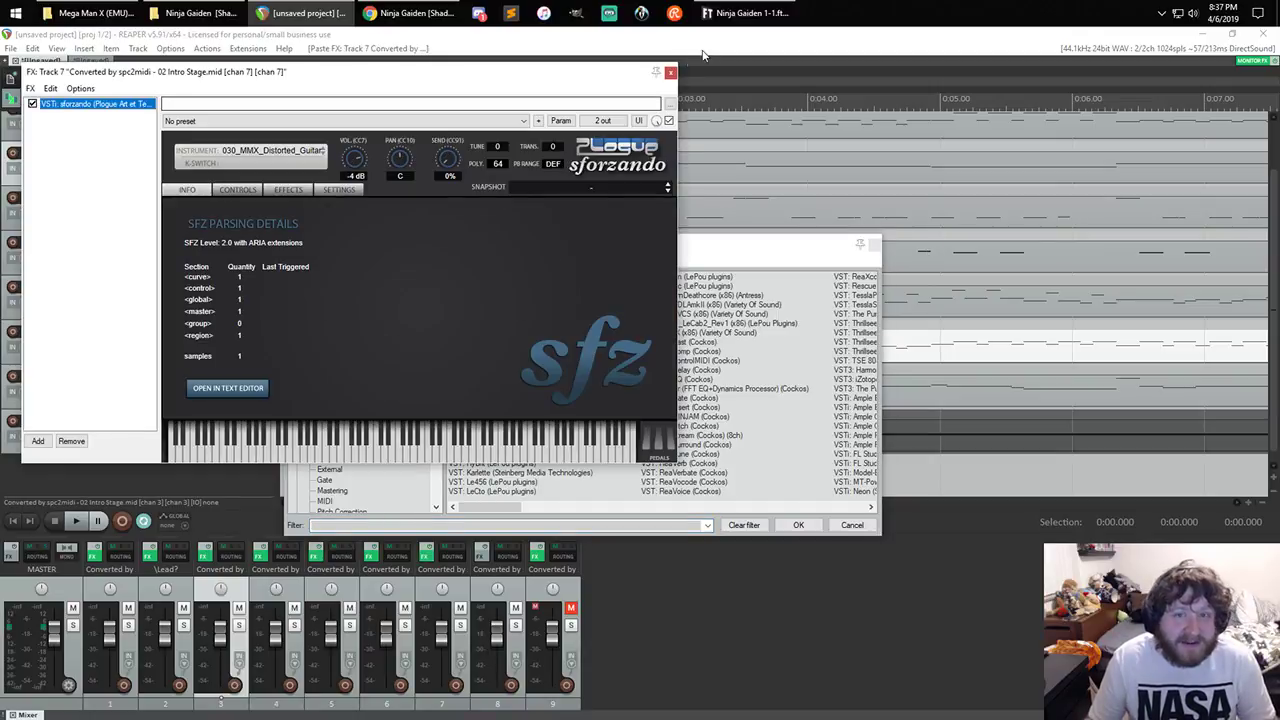
click(680, 73)
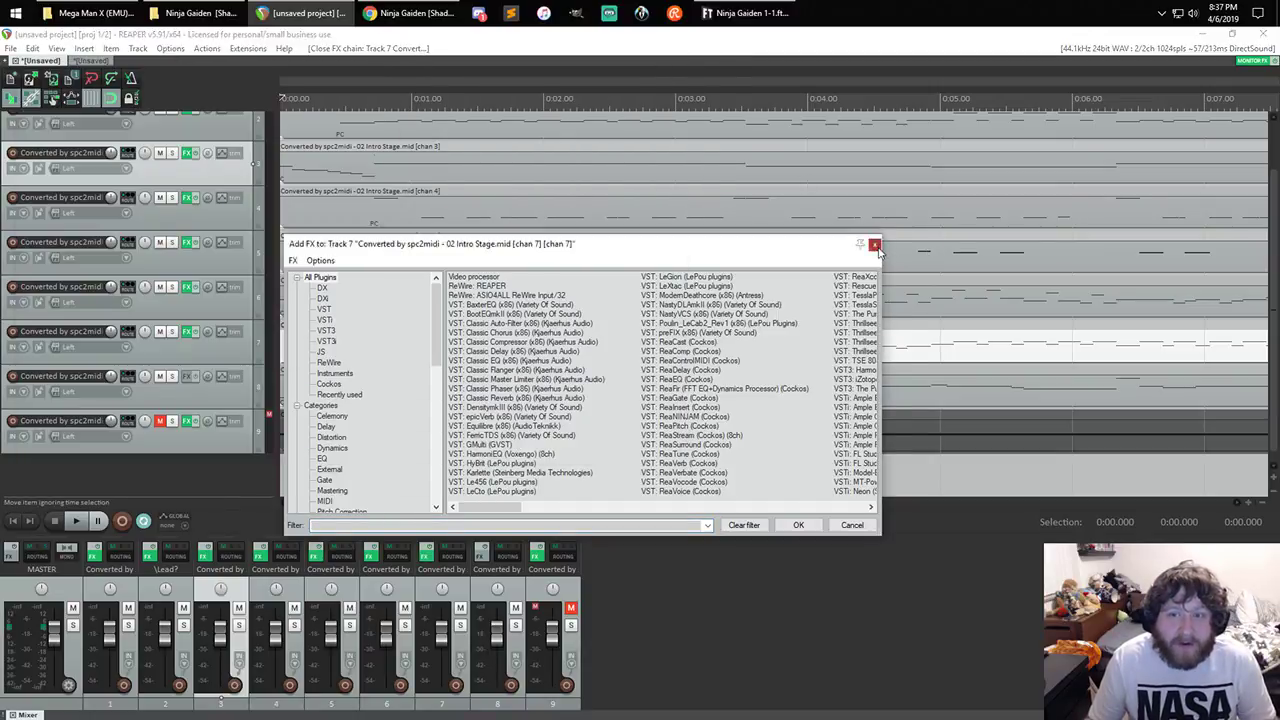
click(875, 245)
- Paste the copied sforzando instance into track 8's effect chain and close its effect windows
click(186, 376)
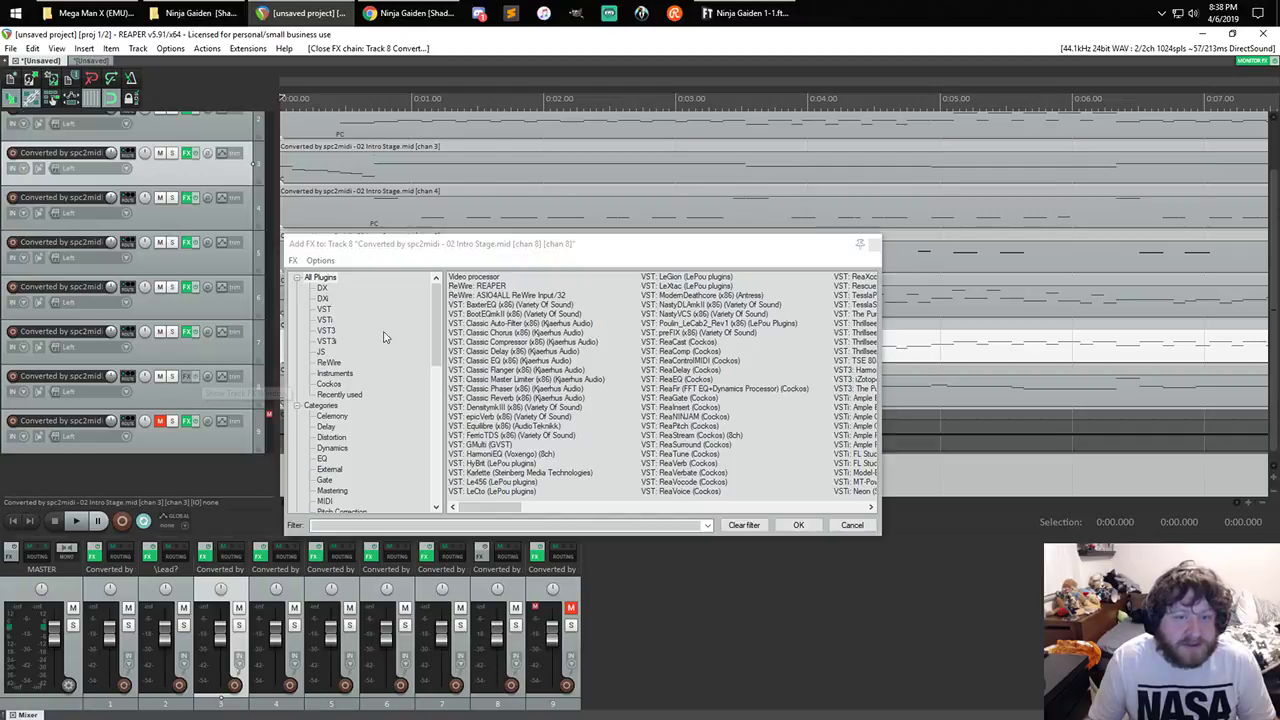
click(875, 245)
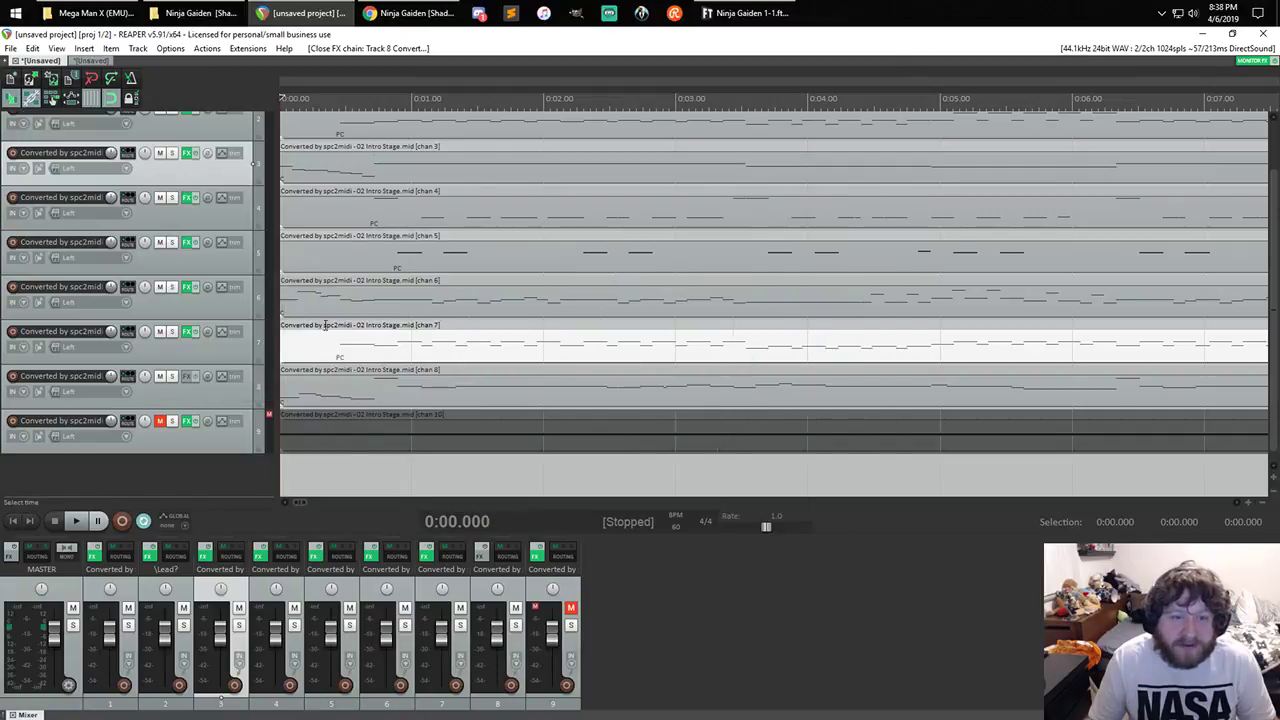
click(186, 376)
key(ctrl+v)
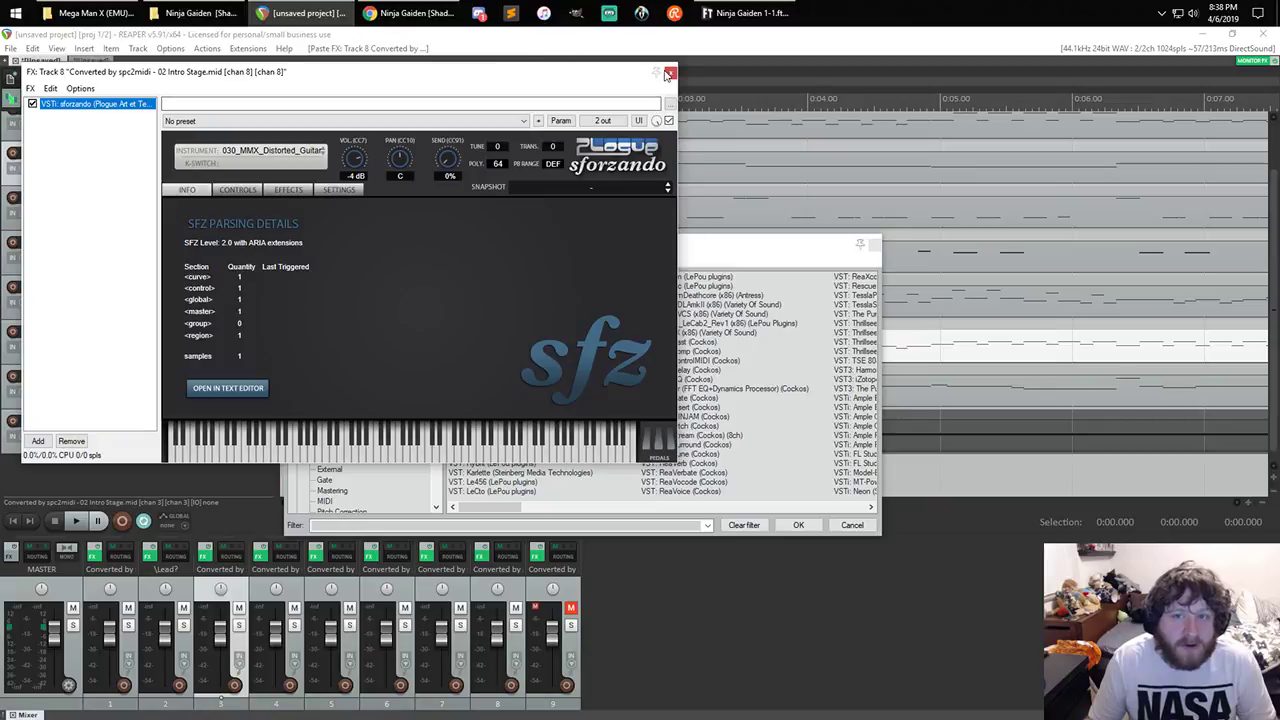
click(669, 74)
click(874, 246)
- Solo track 1 and start playback from the beginning of the song
scroll(632, 254, down, 5)
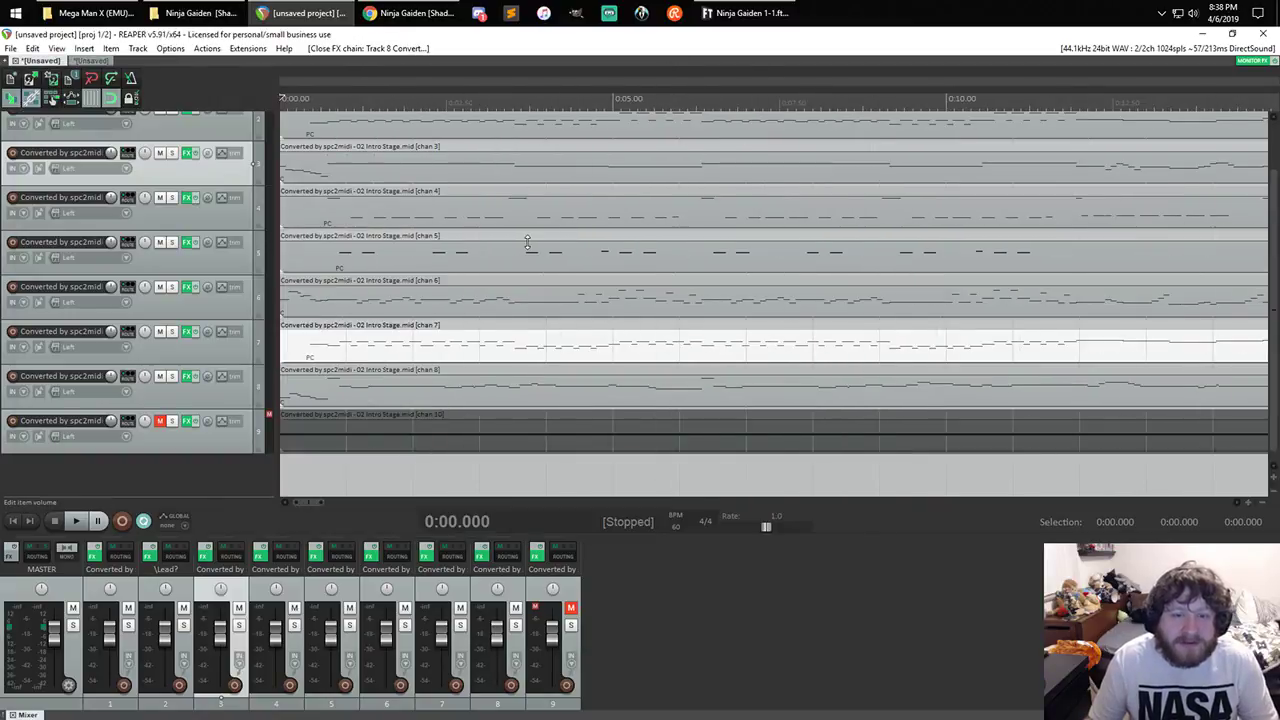
scroll(226, 242, up, 2)
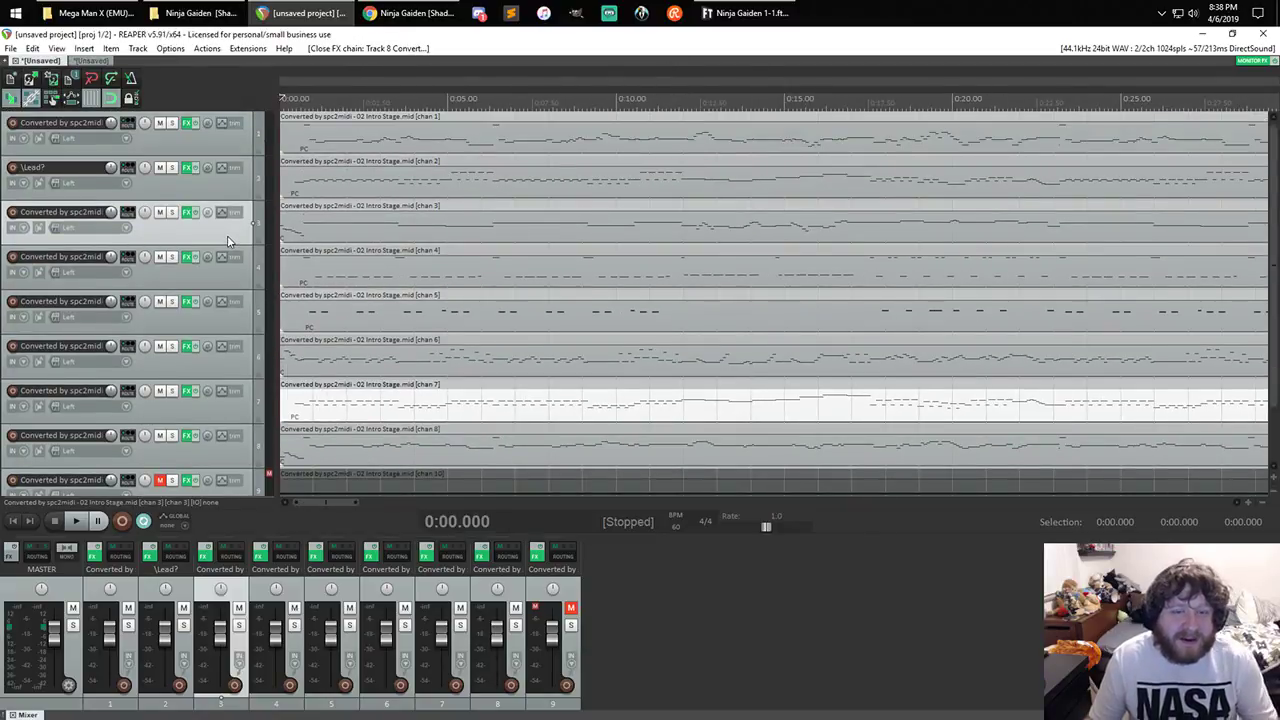
click(172, 122)
key(space)
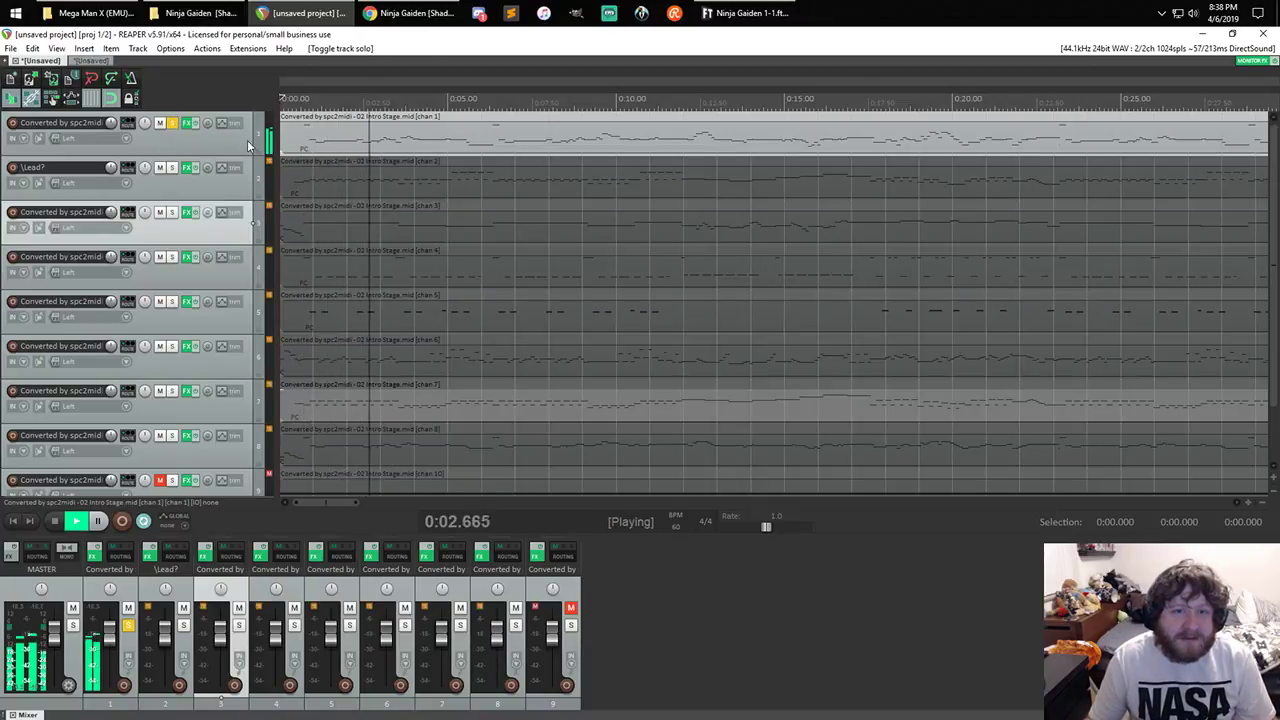
- Set the project tempo to 30 BPM while the soloed track plays
click(690, 535)
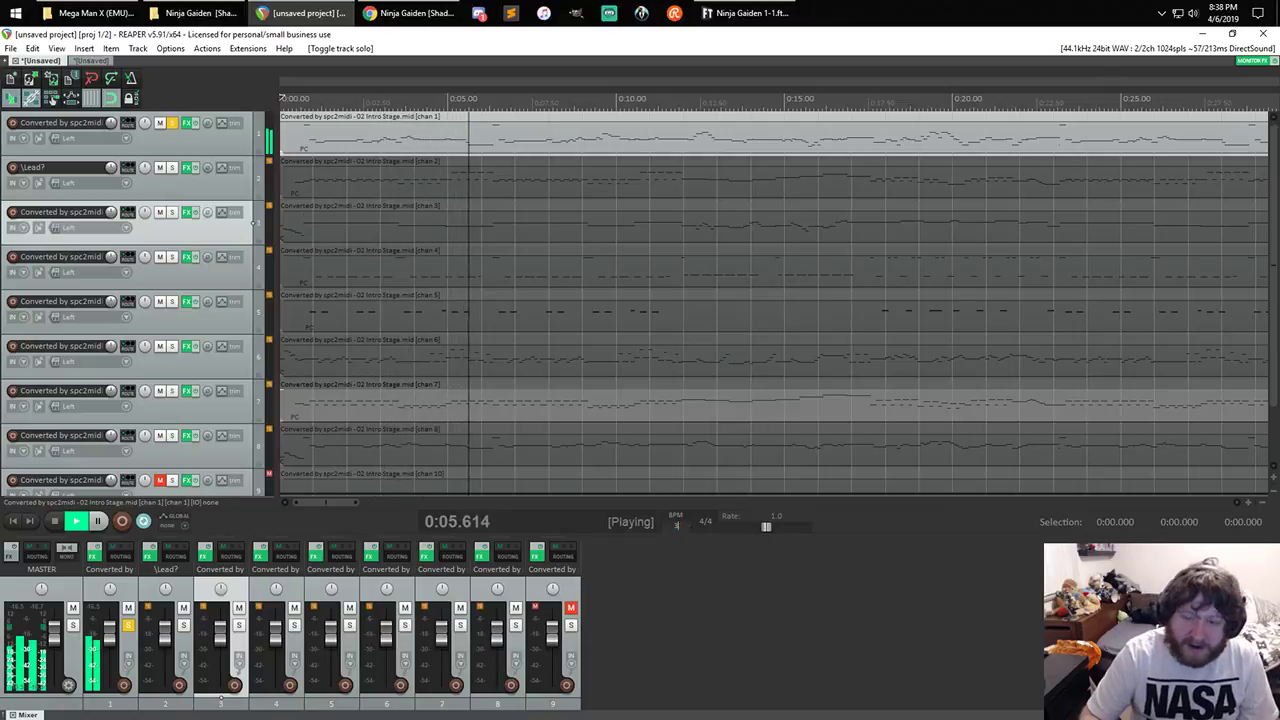
text(30)
key(Return)
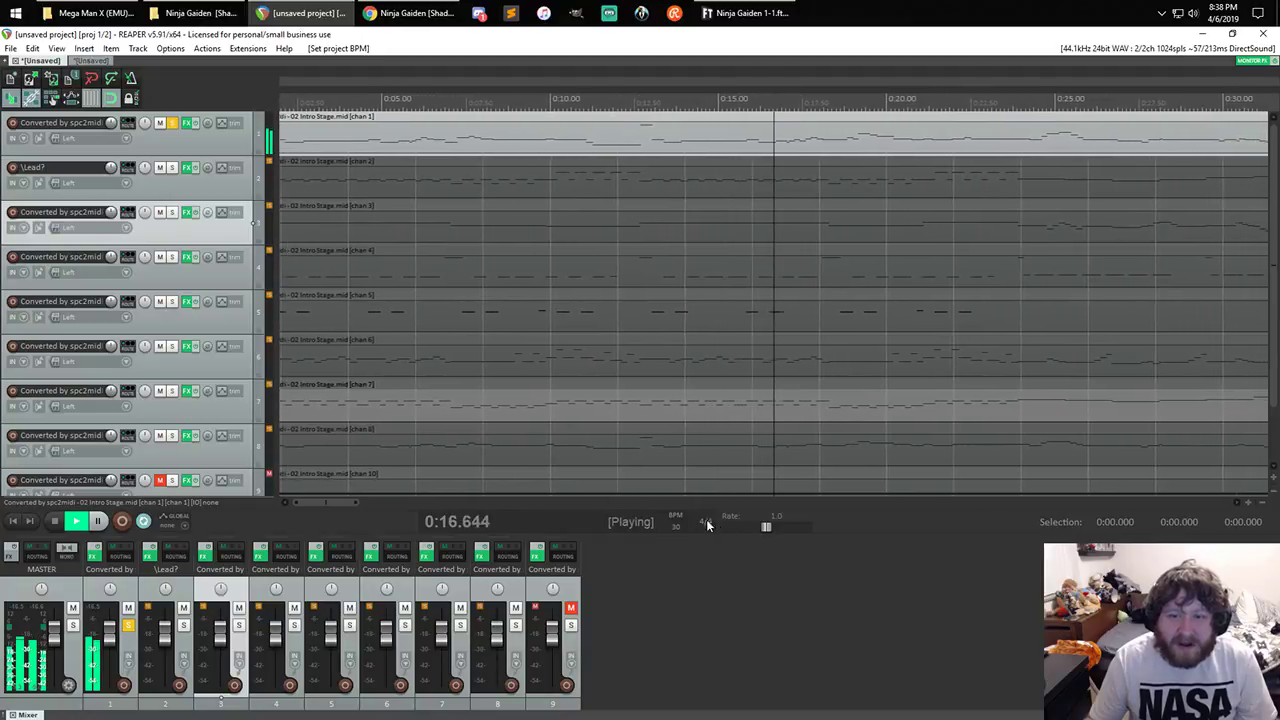
- Open track 1's sforzando, move its window clear of the track controls, and choose another instrument from the converted sf2 set
click(186, 122)
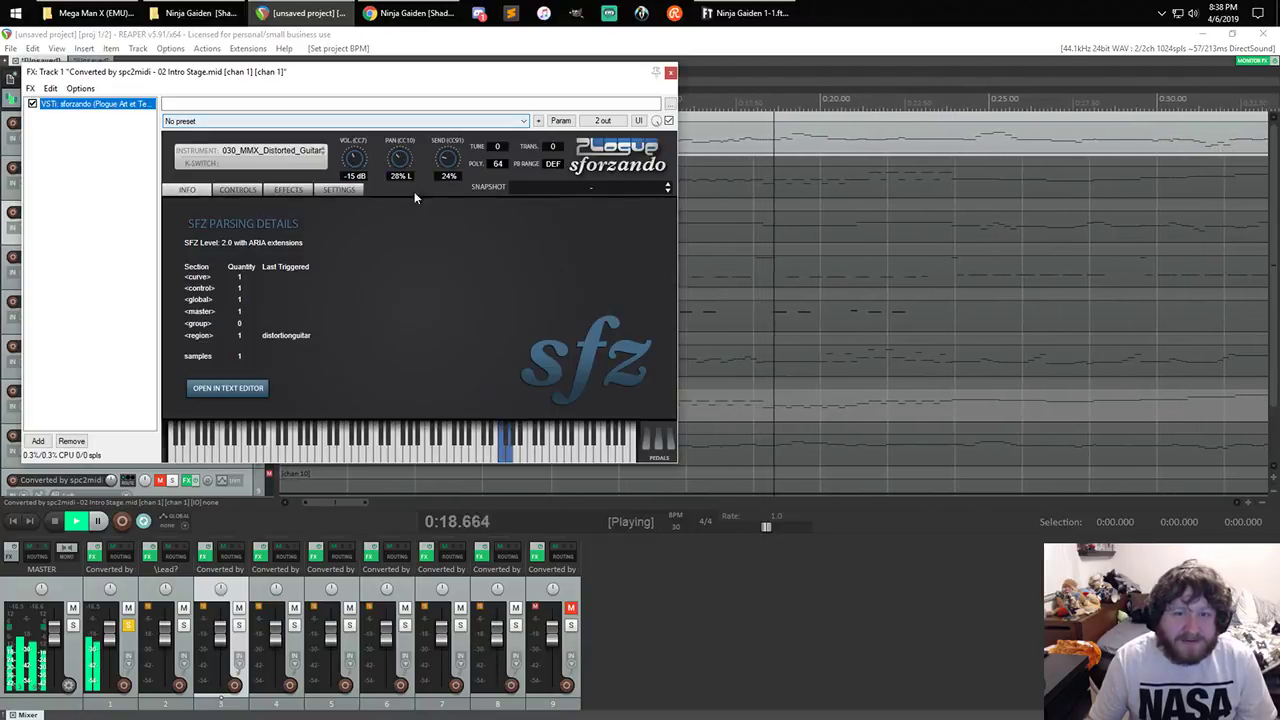
drag(378, 83, 696, 255)
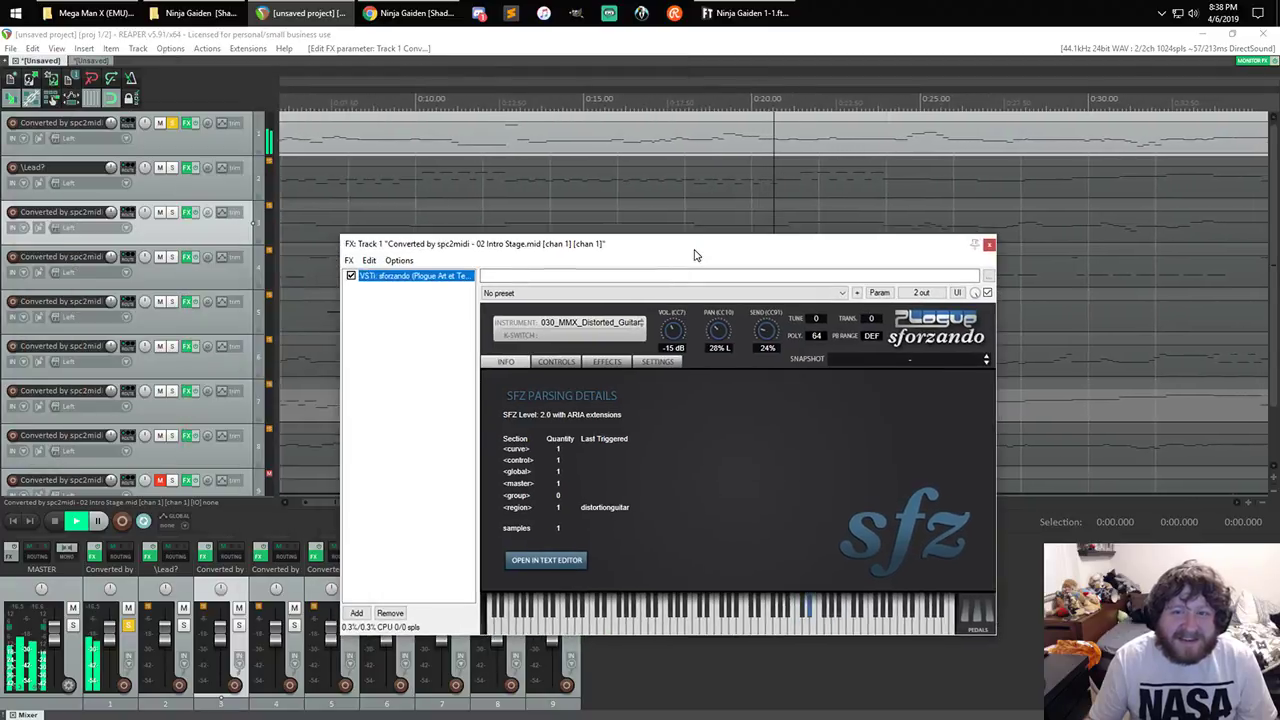
click(592, 323)
mouse_move(661, 386)
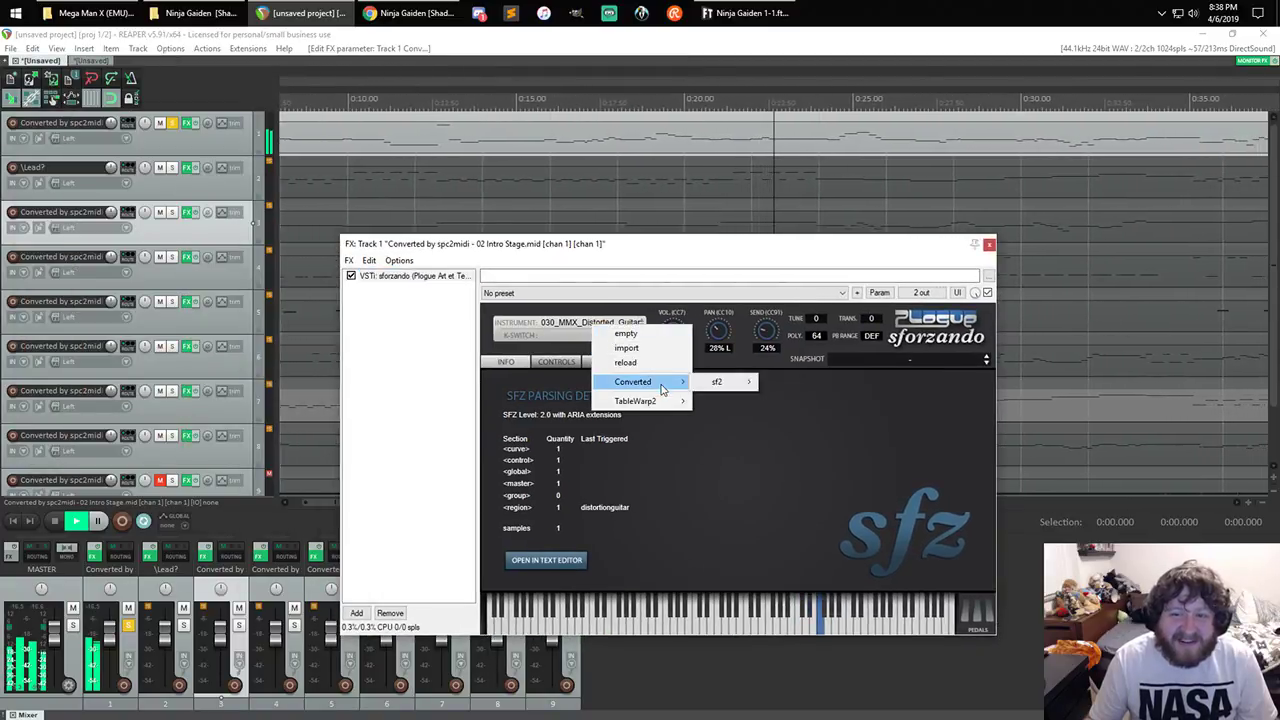
mouse_move(733, 386)
click(790, 380)
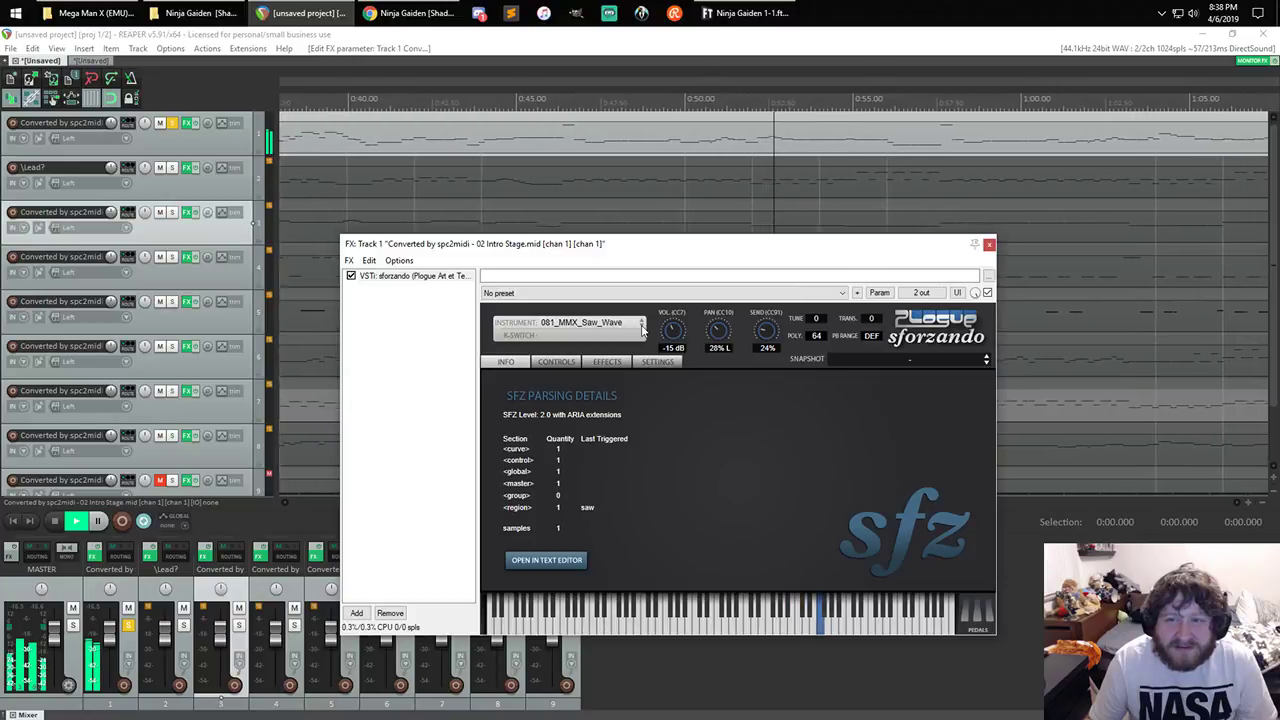
- Audition other MMX instruments on track 1, including 083_MMX_Synth_Lead_2 and 000_MMX_Percussion, ending on 002_piano
click(642, 330)
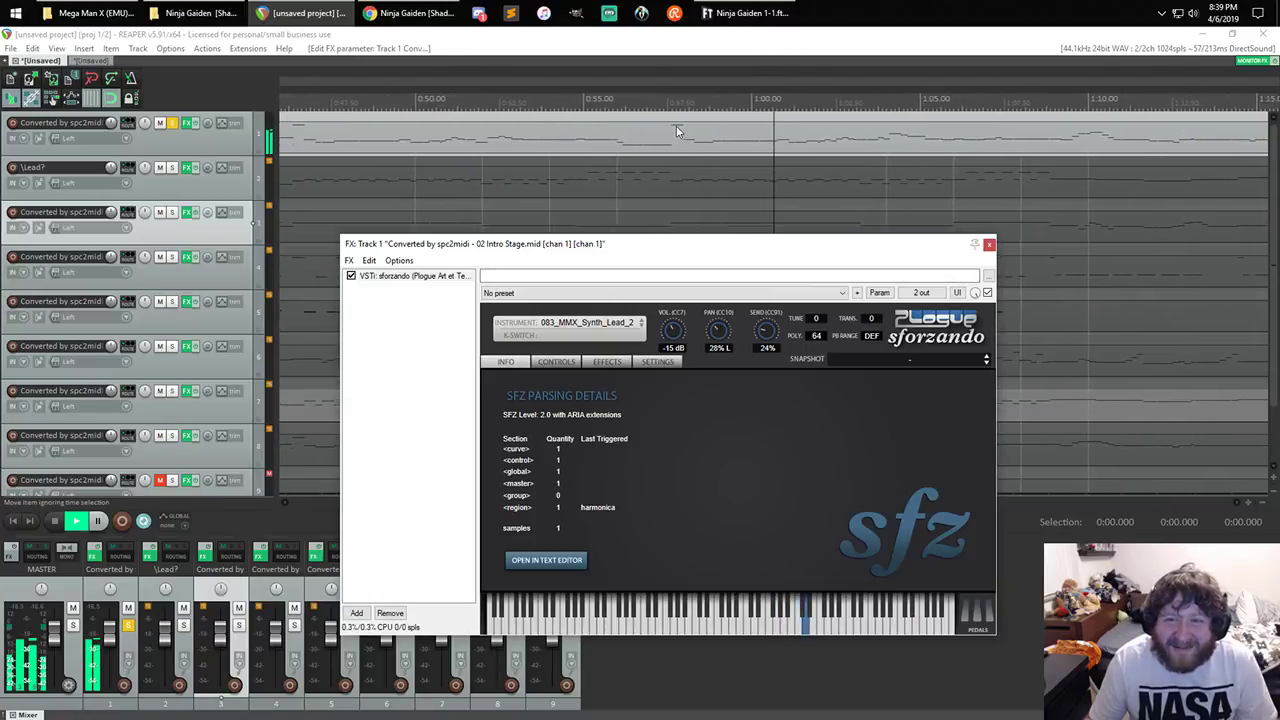
click(641, 326)
click(642, 326)
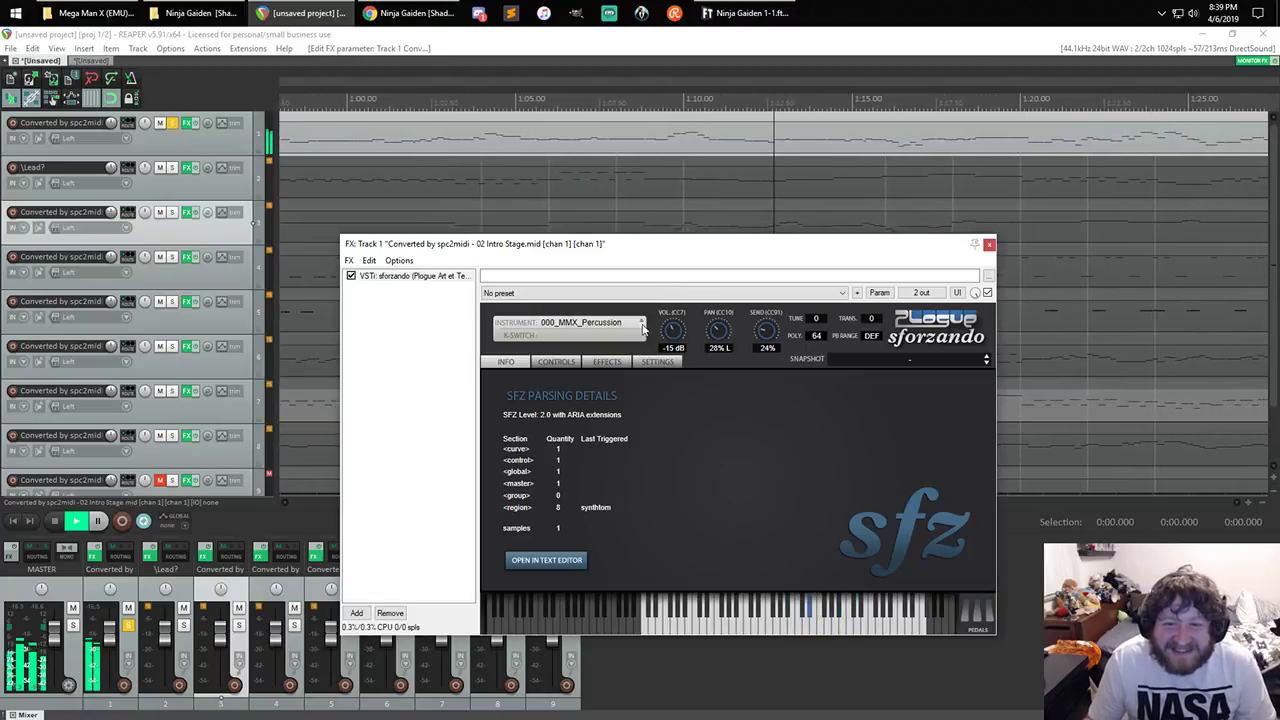
click(643, 328)
key(Return)
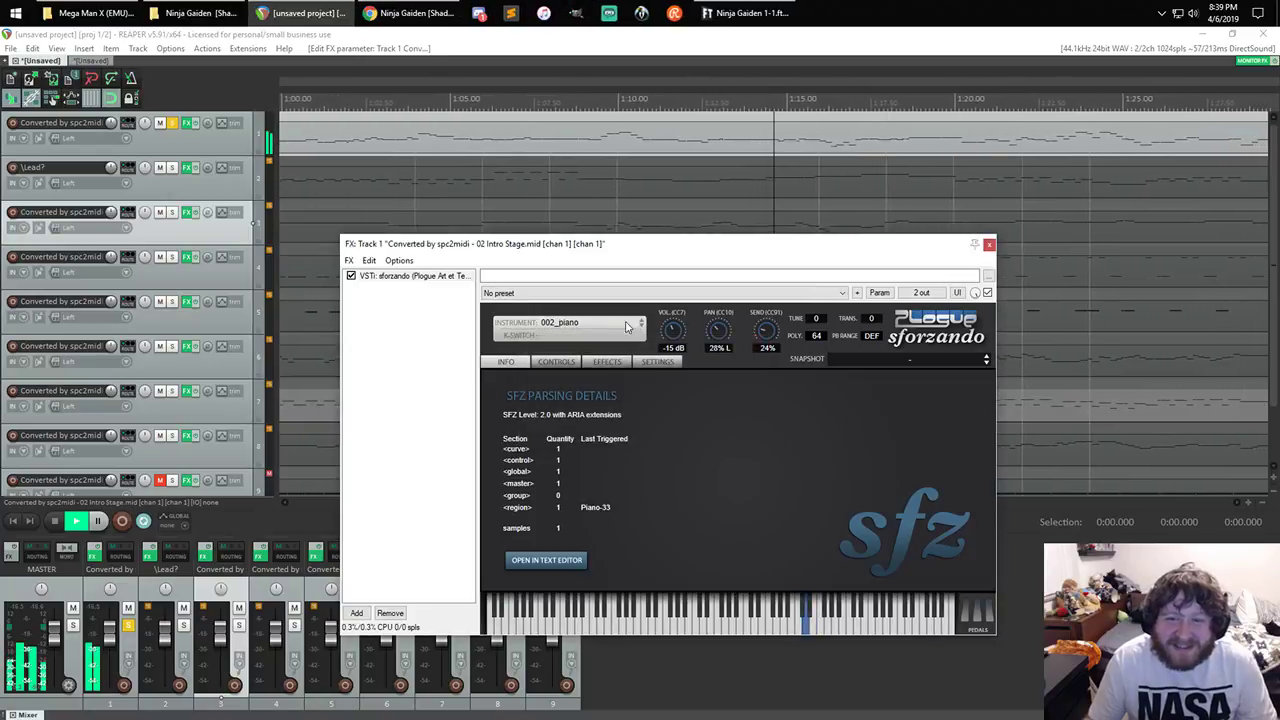
- Audition further Mega Man X instruments on track 1, ending on 029_MMX_Overdrive_Guitar, and close its sforzando window
click(635, 326)
mouse_move(712, 380)
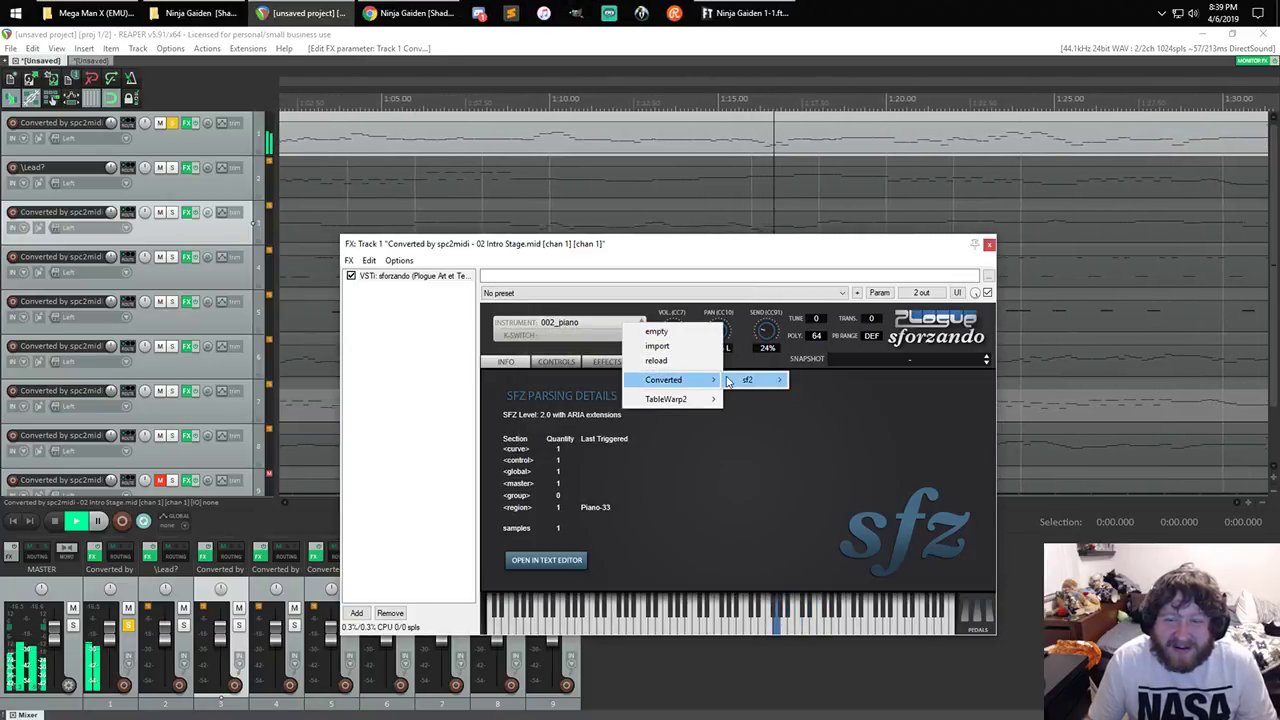
mouse_move(840, 380)
mouse_move(926, 381)
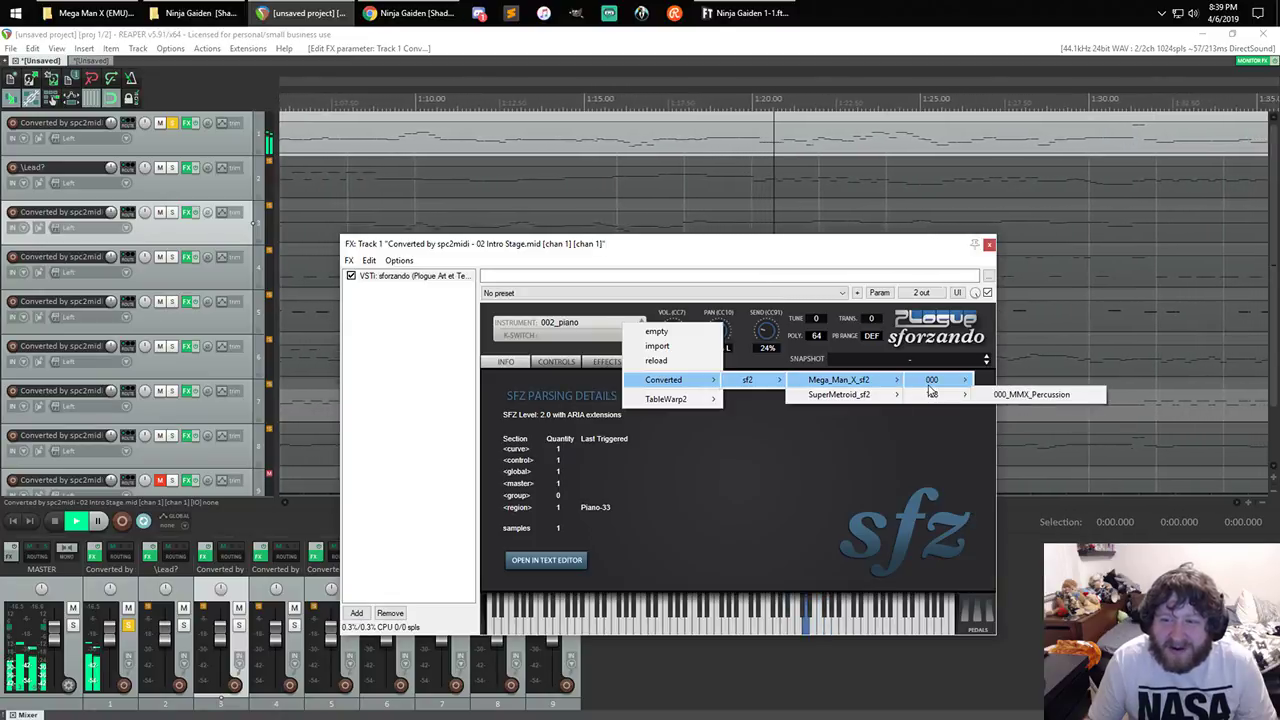
click(993, 380)
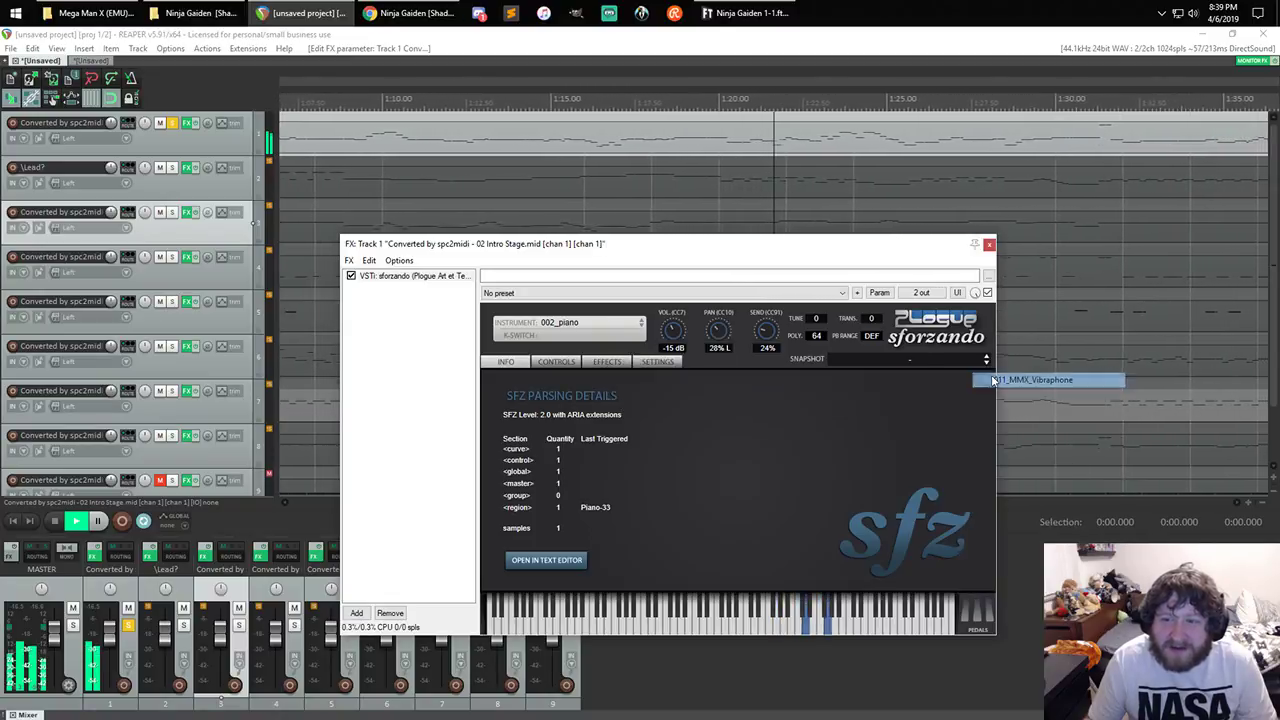
click(641, 328)
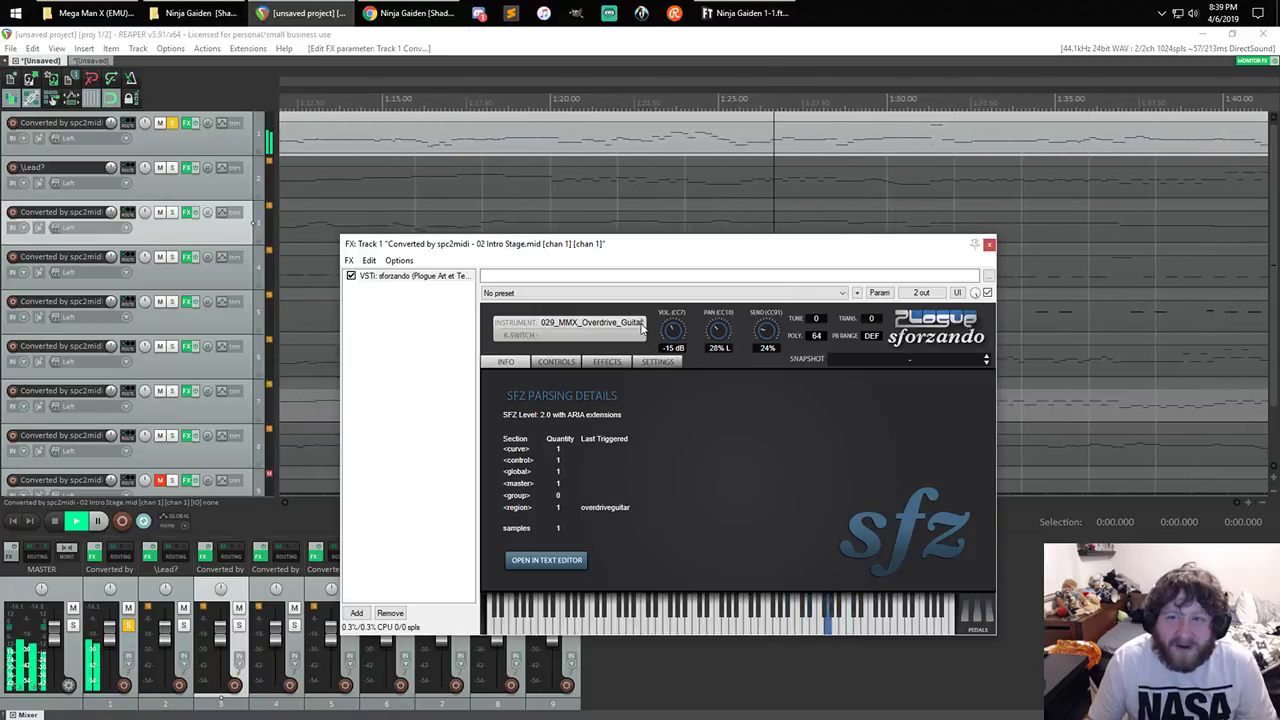
click(988, 244)
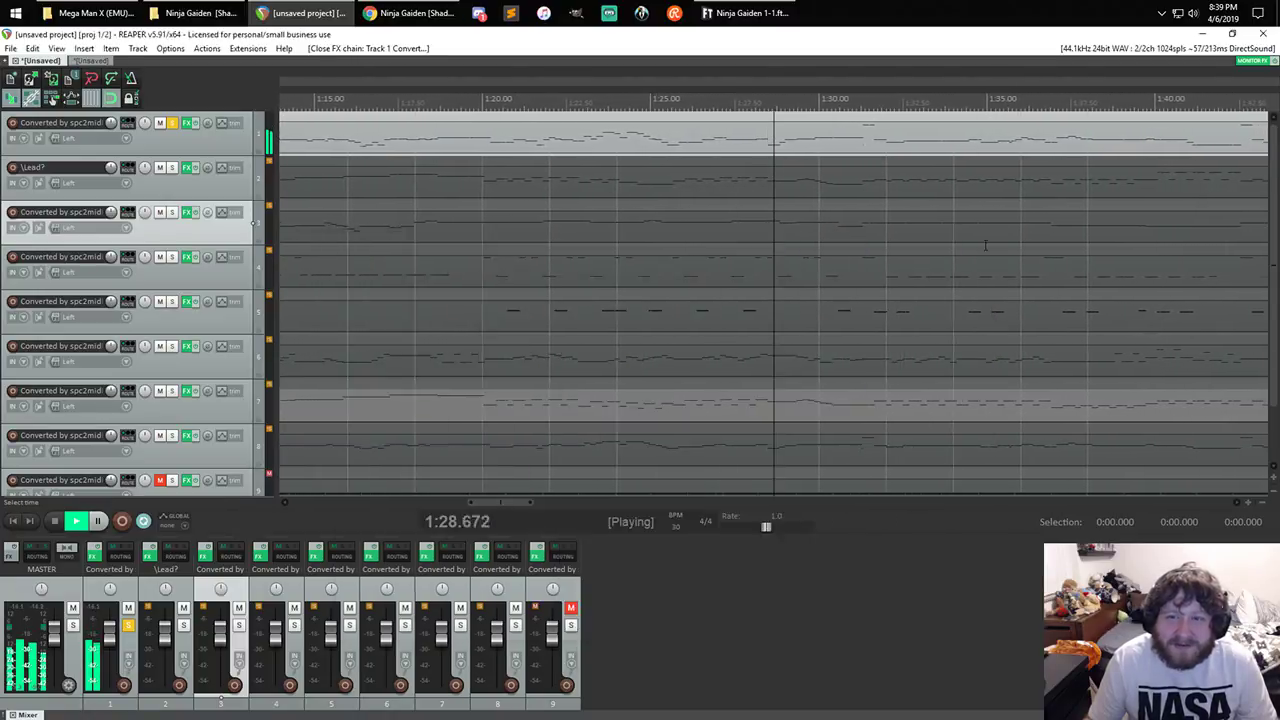
- Solo tracks 1 and 2 together and restart playback from the beginning of the song
click(172, 168)
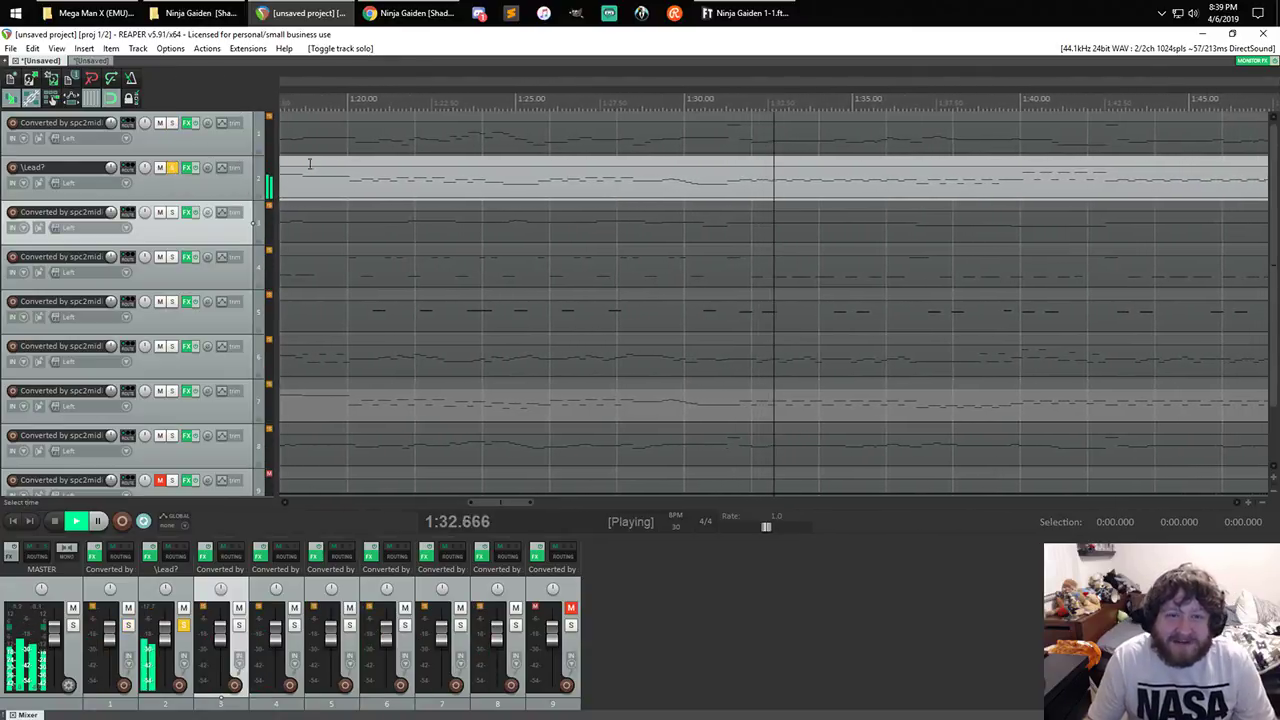
scroll(691, 163, down, 1)
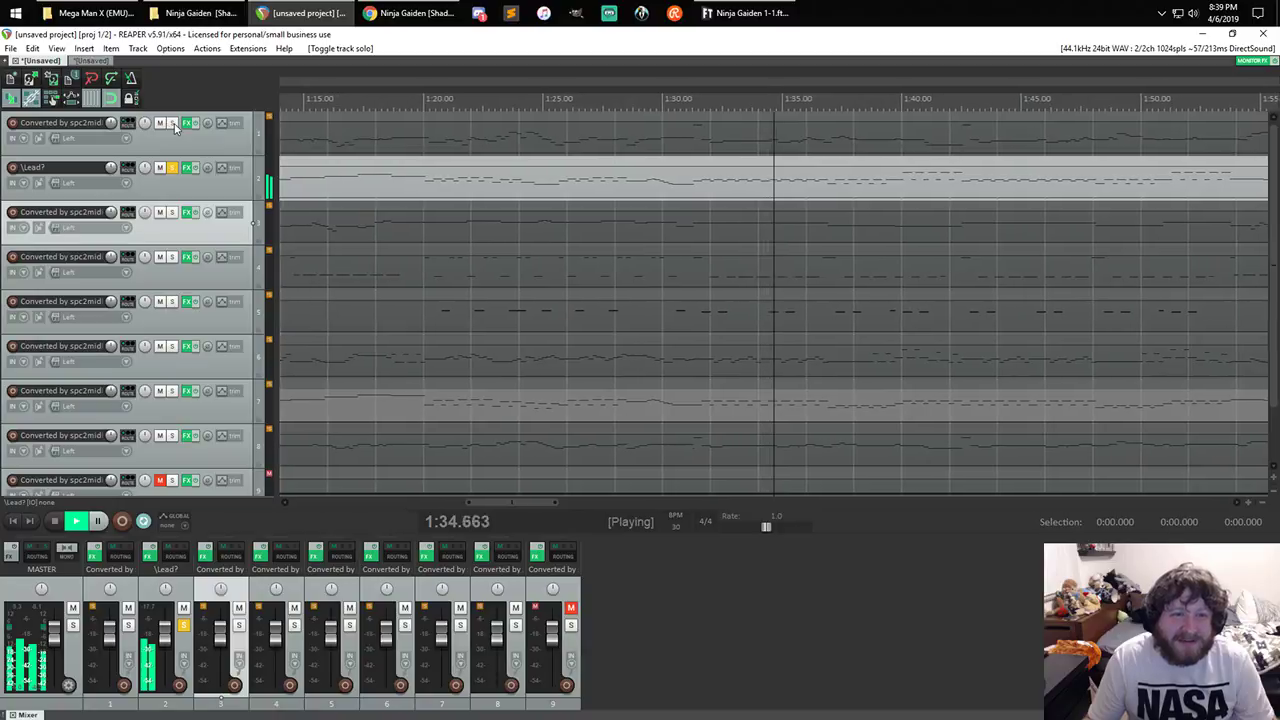
click(172, 123)
key(Home)
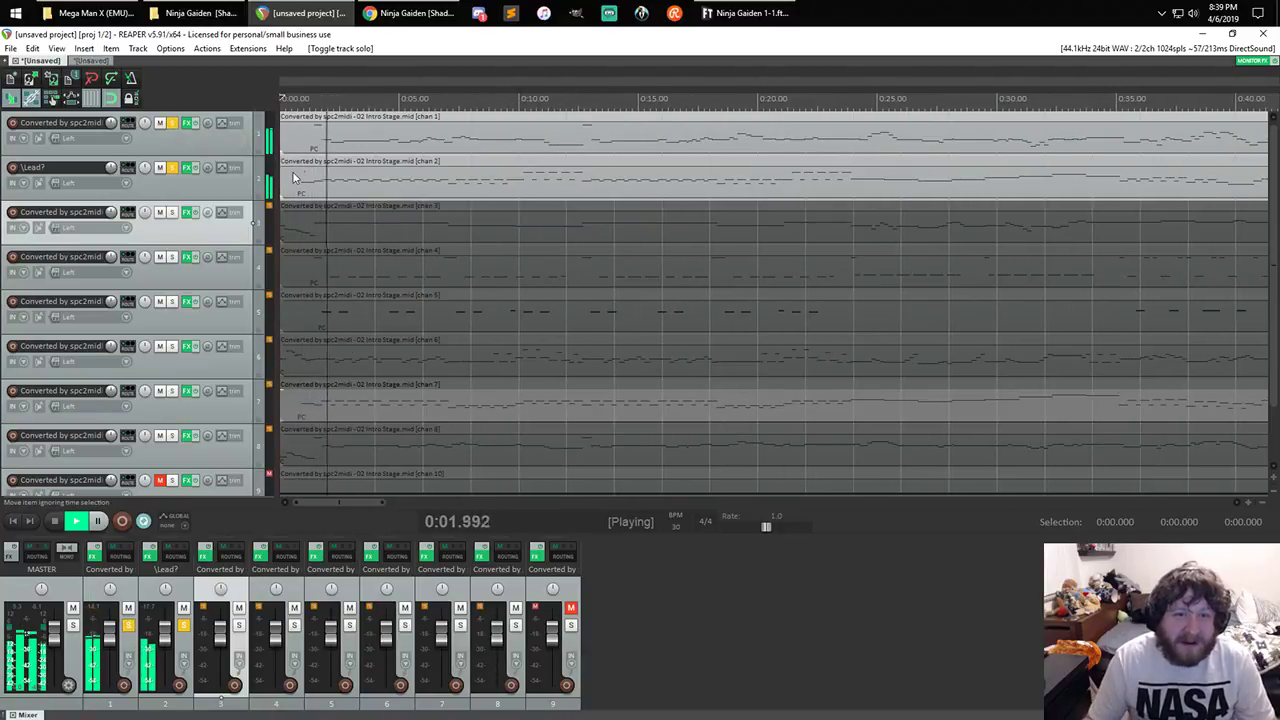
- Open track 1's MIDI item, delete the stray notes above C7, and close the MIDI editor
double_click(335, 139)
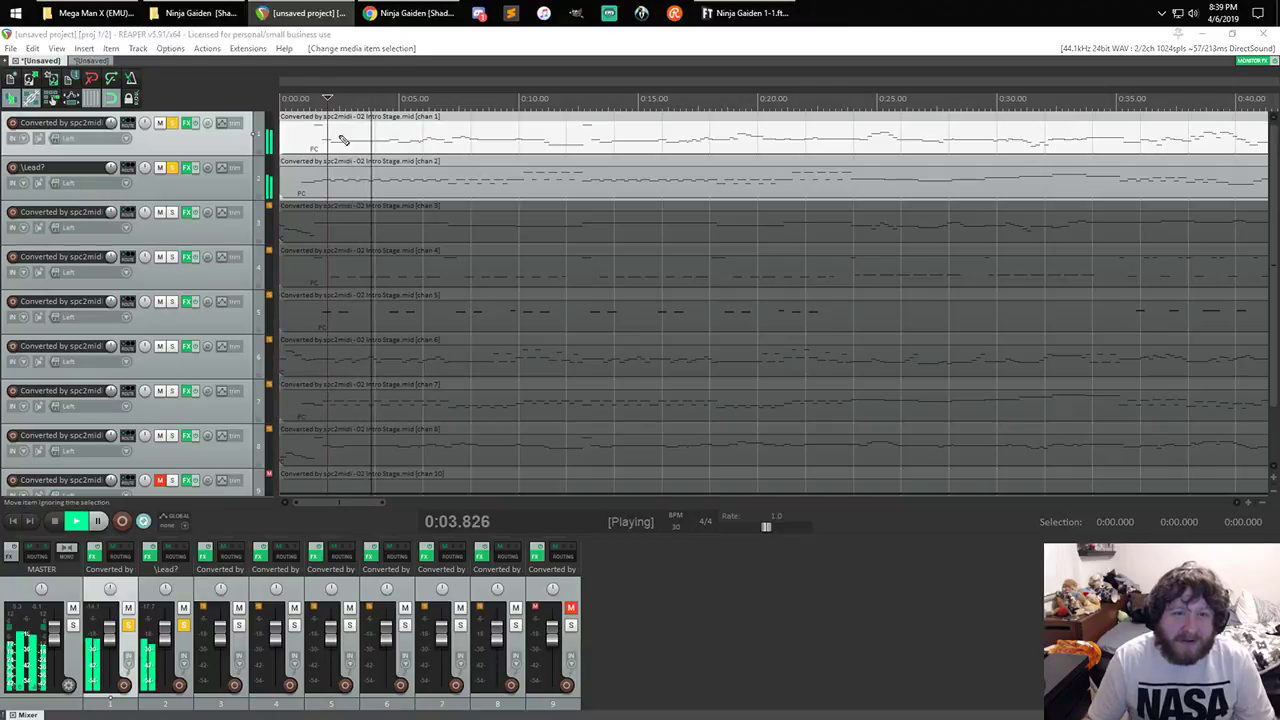
scroll(229, 216, up, 6)
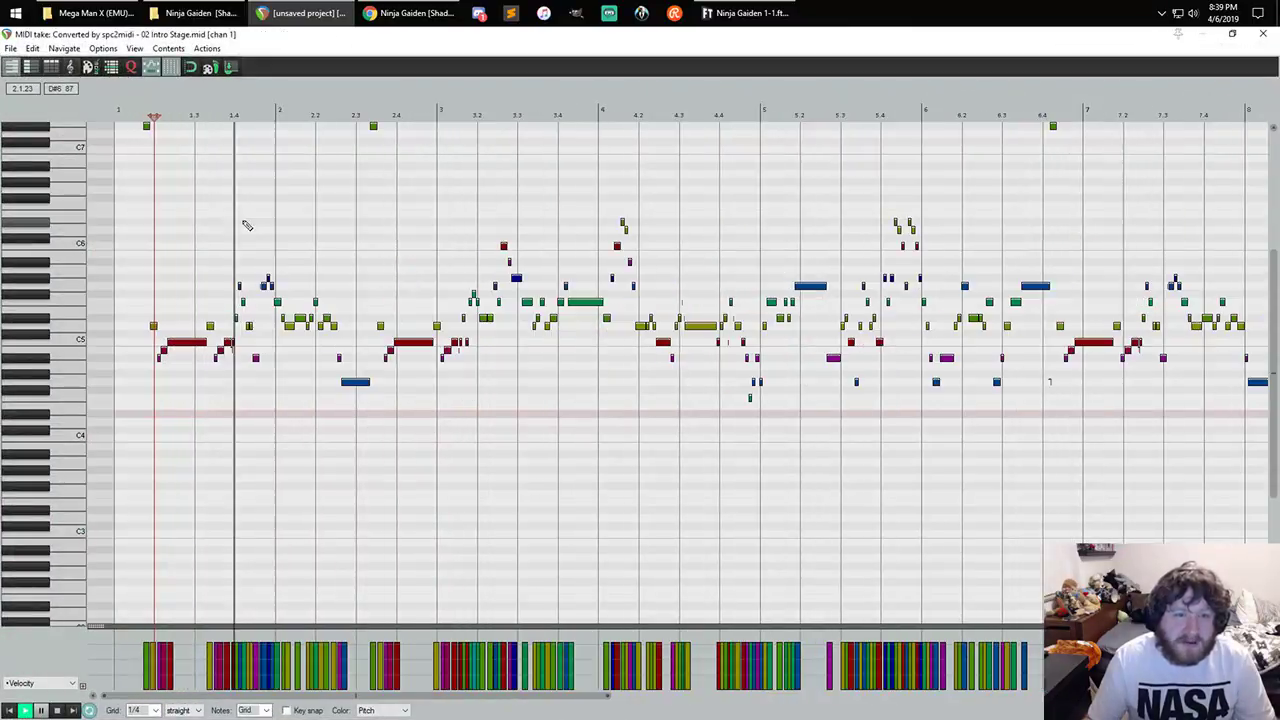
scroll(165, 156, down, 5)
scroll(169, 160, up, 3)
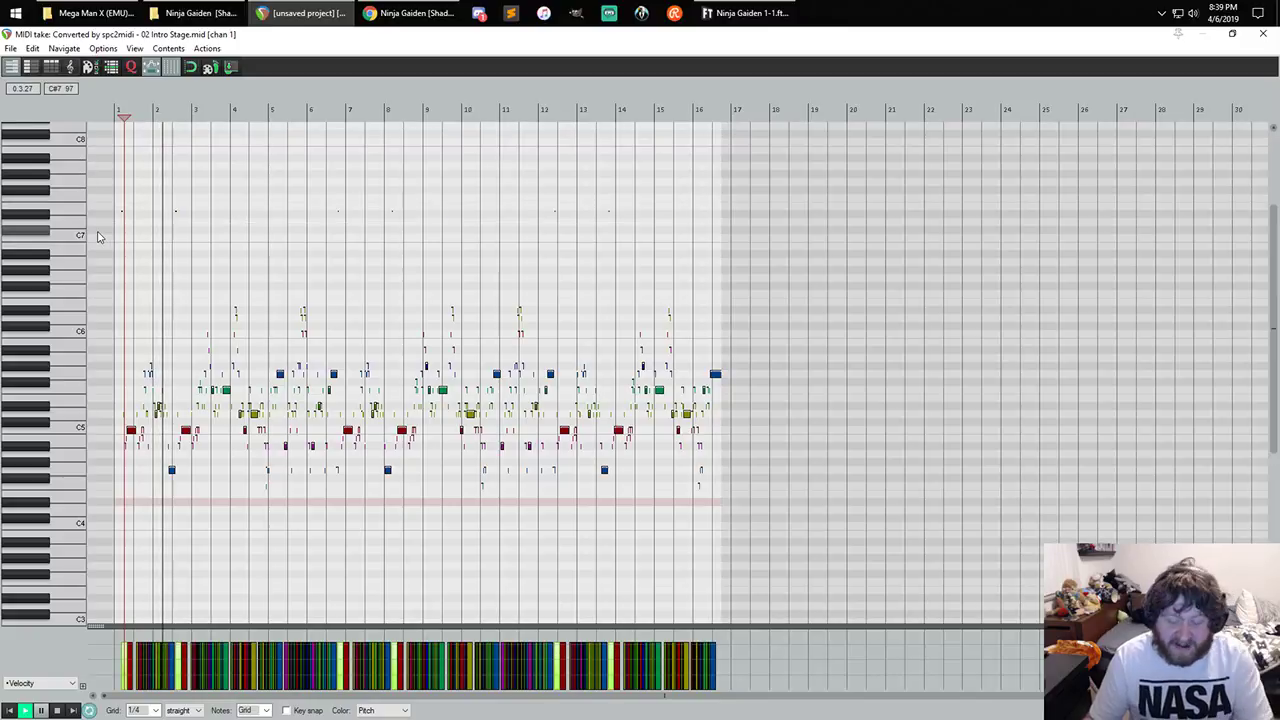
click(1264, 35)
click(1264, 35)
click(700, 436)
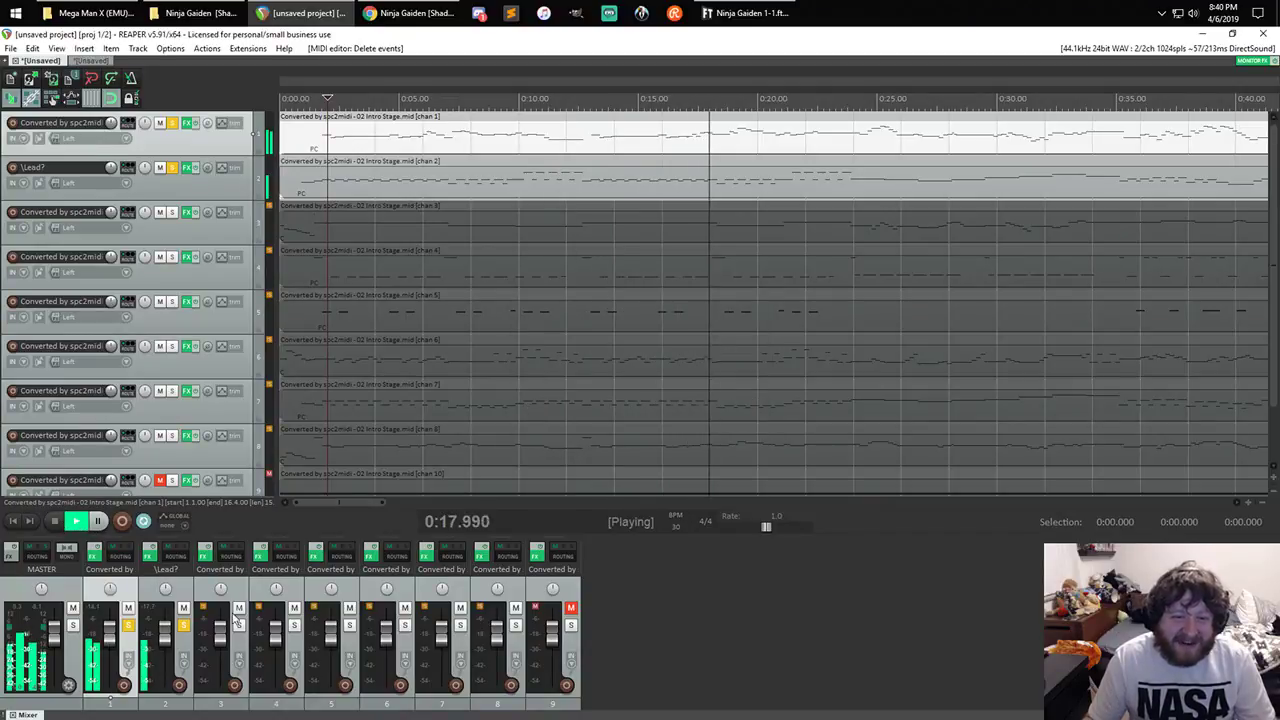
- Lower the master volume and listen to track 3 soloed with tracks 1 and 2 before clearing all solos
drag(56, 657, 56, 658)
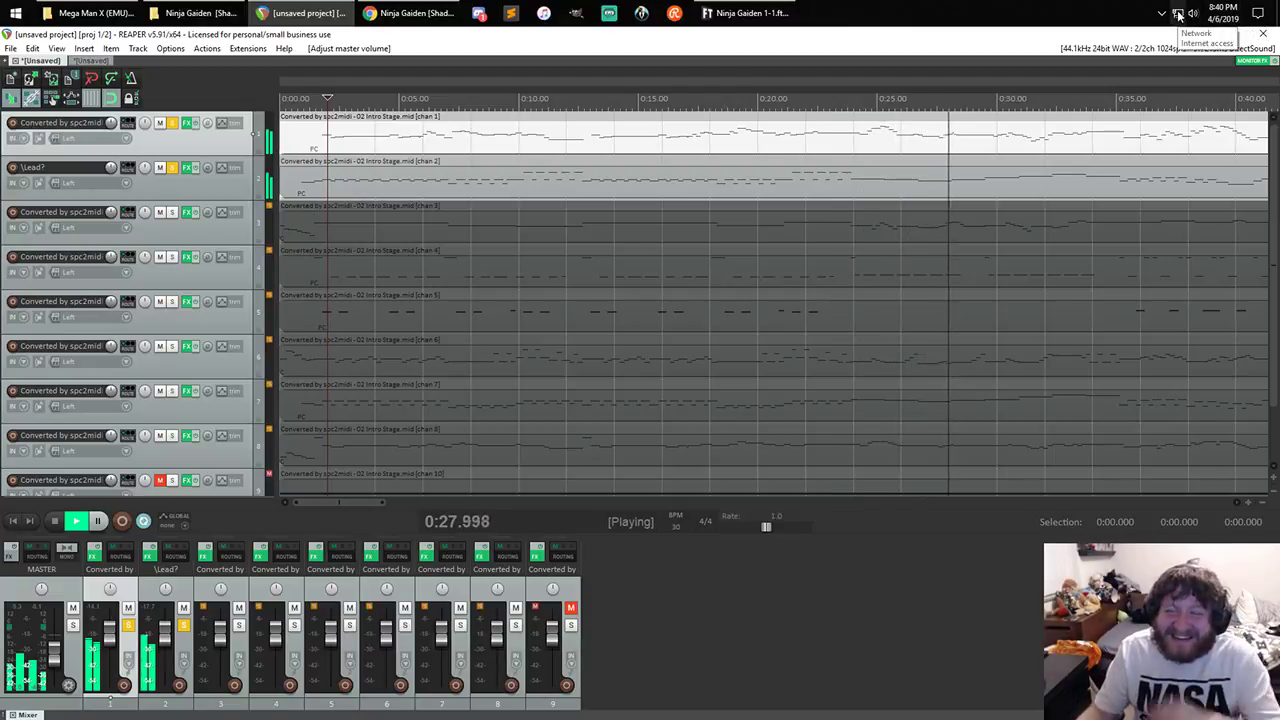
click(172, 214)
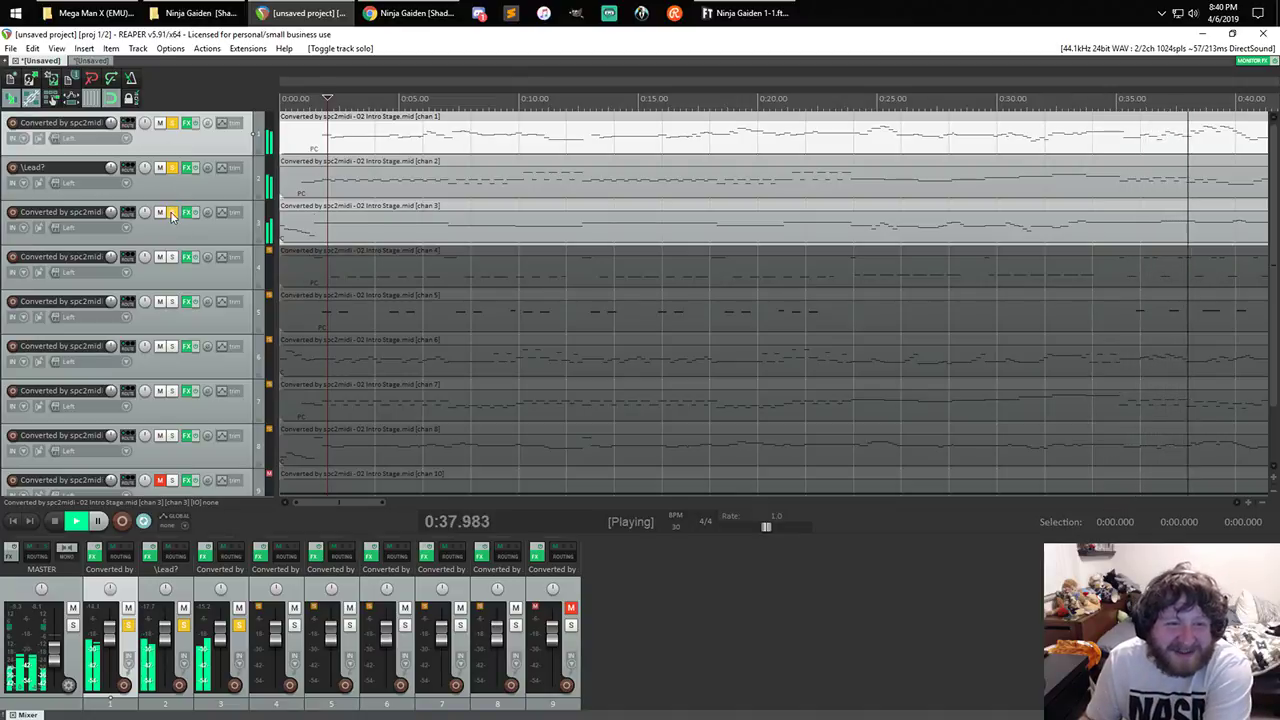
click(172, 214)
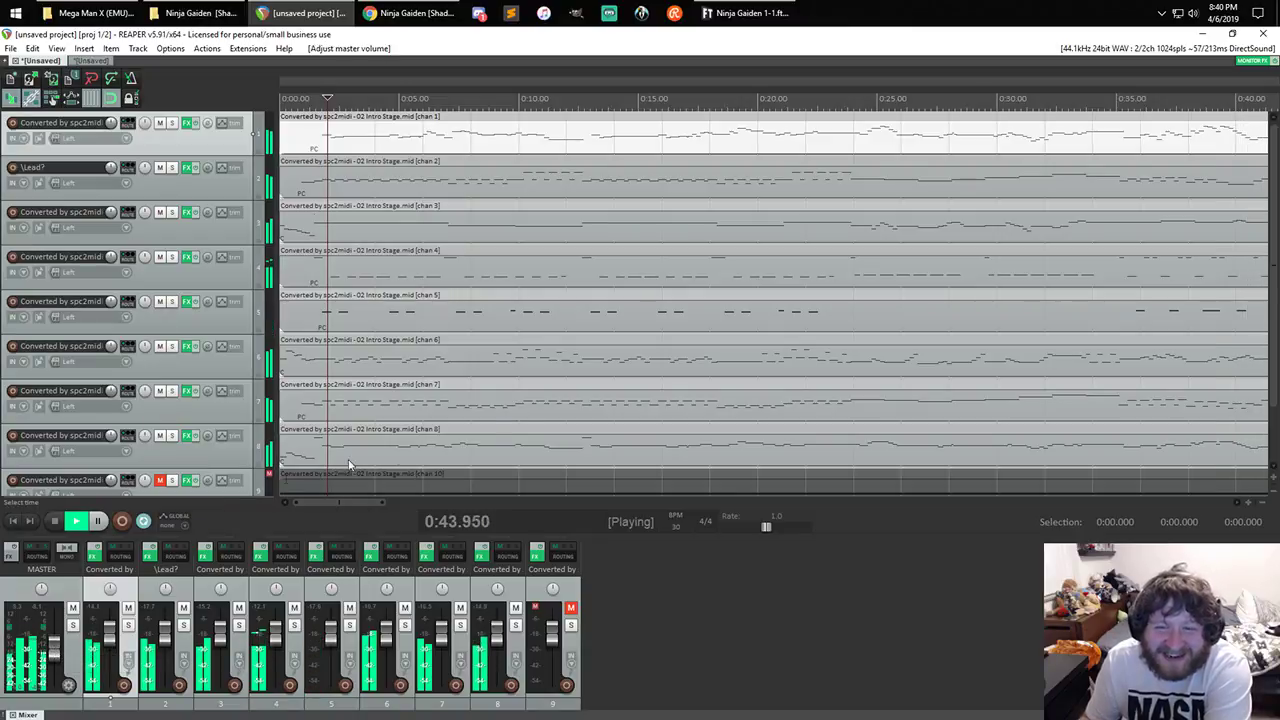
- Solo track 4 and delete all the stray D#7 notes from its MIDI item
scroll(603, 414, down, 5)
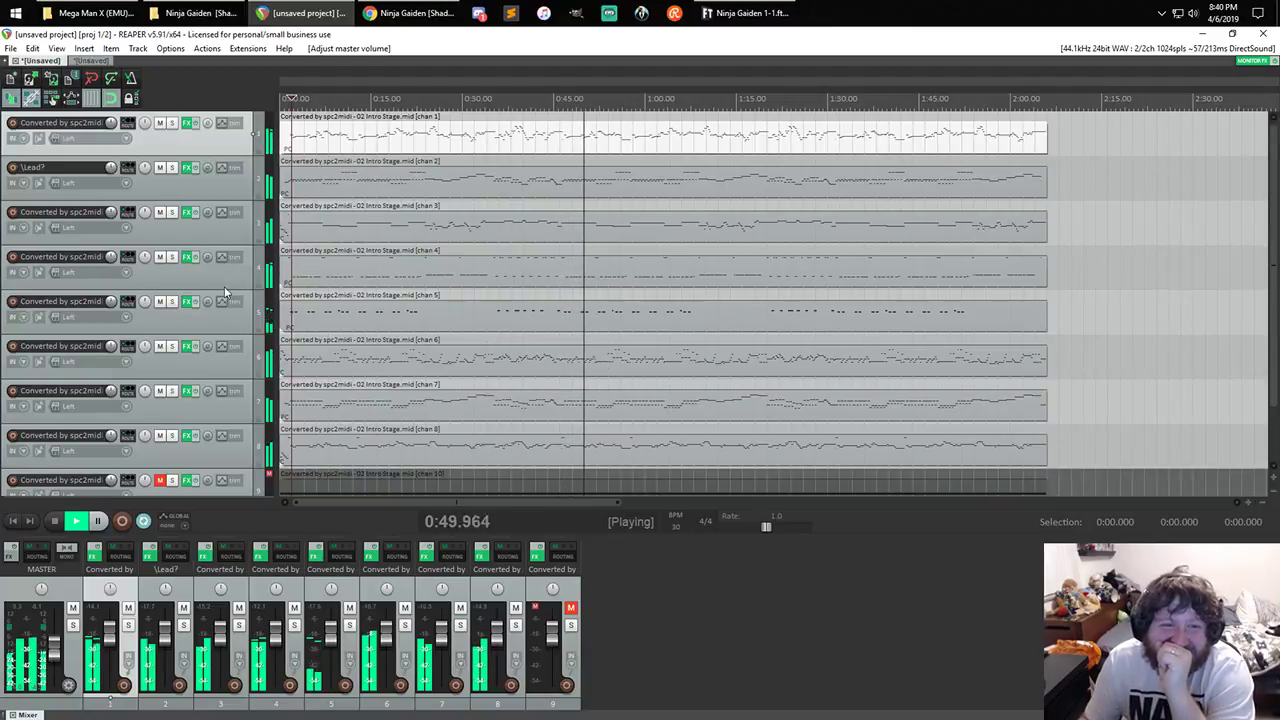
click(170, 258)
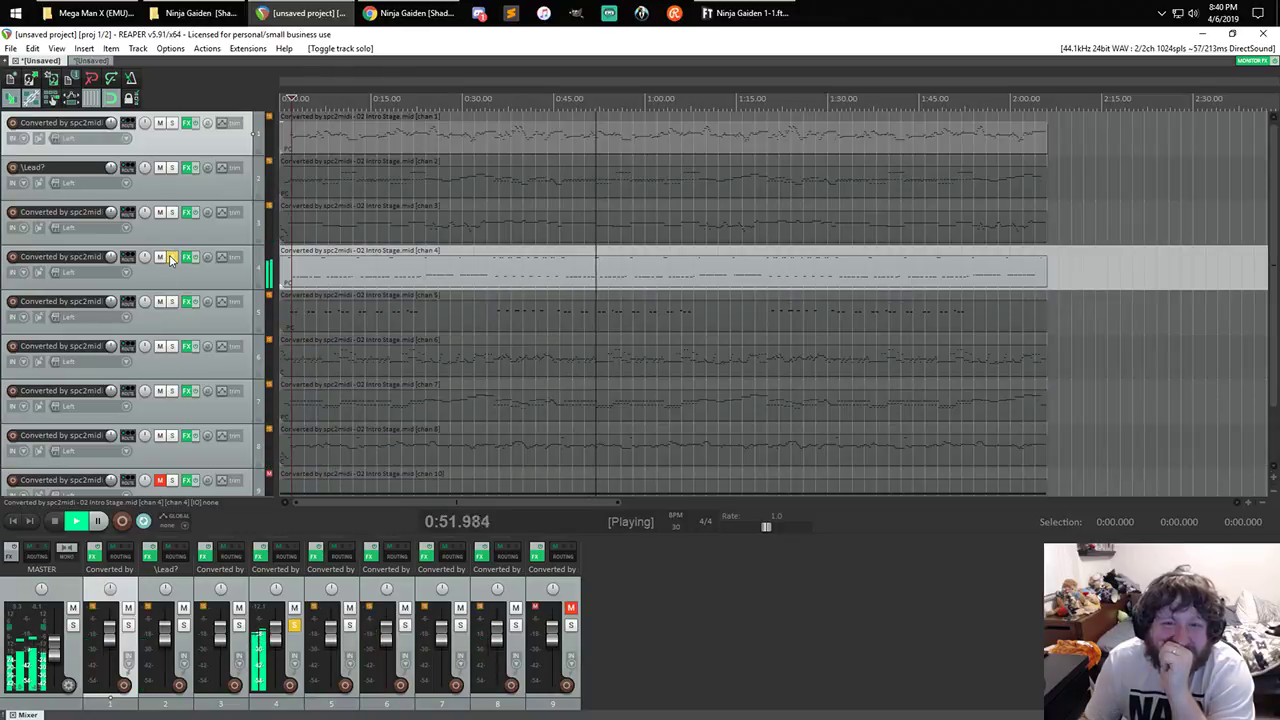
double_click(760, 272)
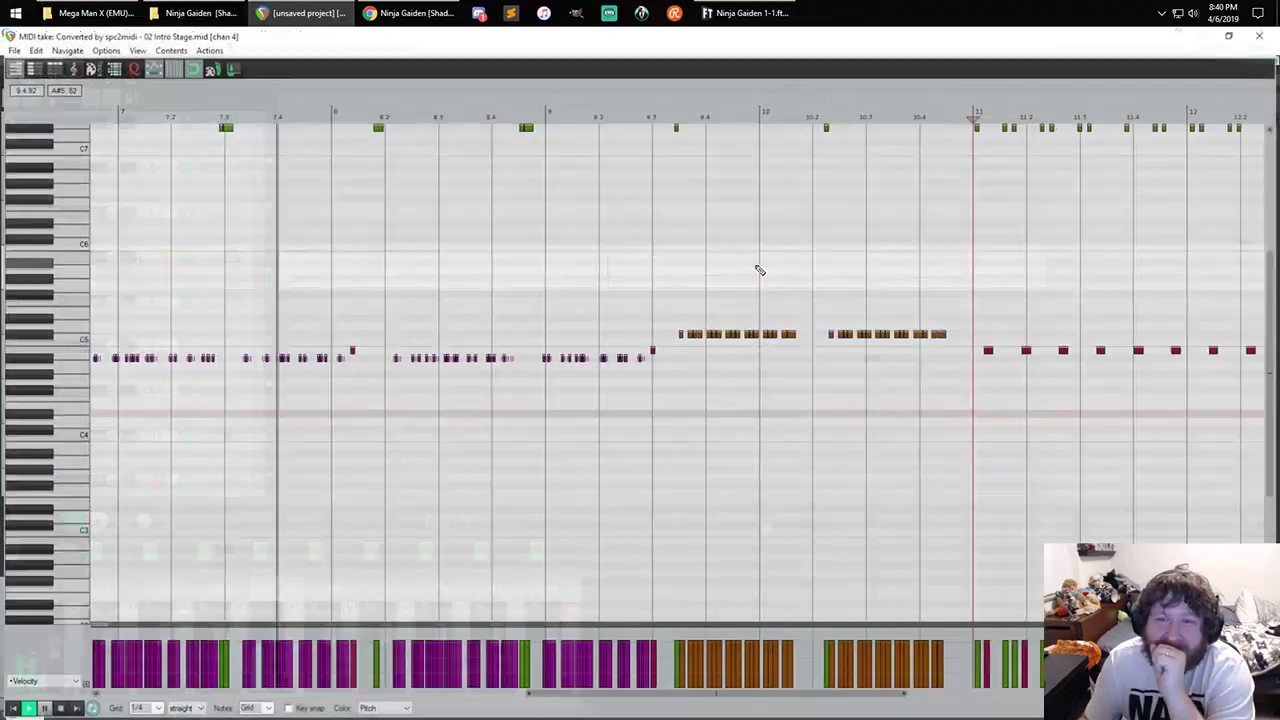
scroll(66, 274, up, 5)
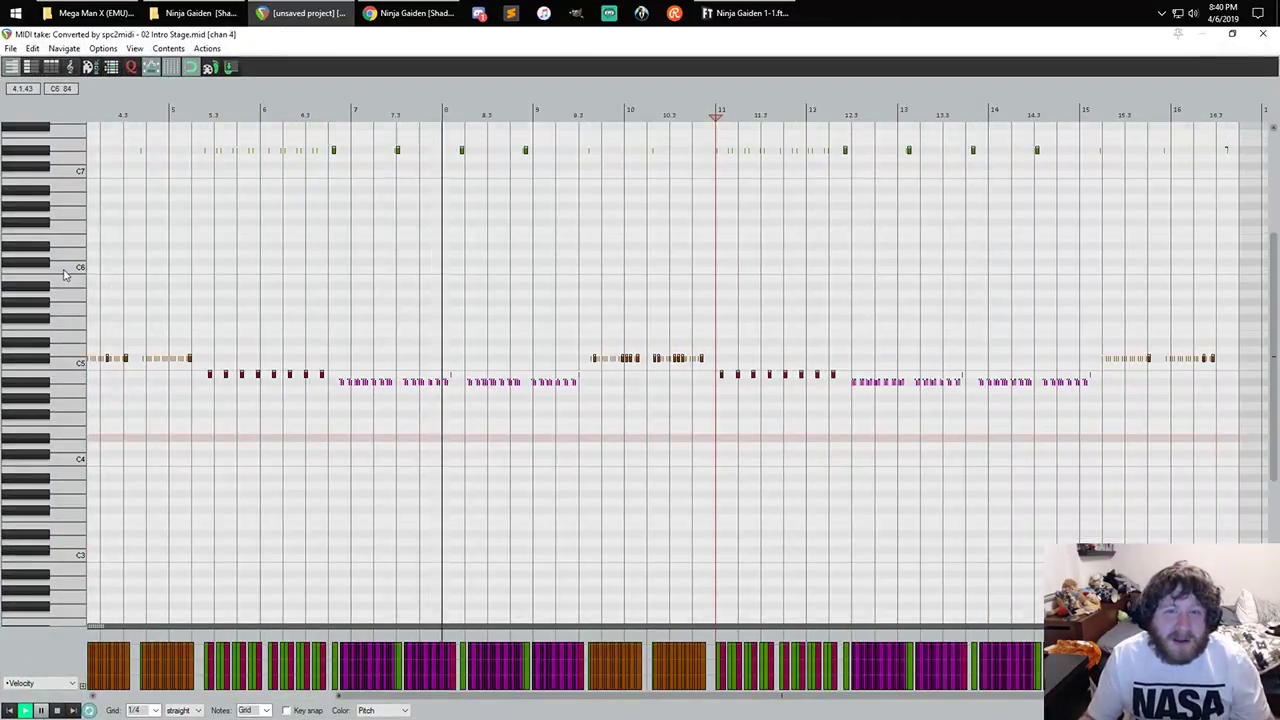
scroll(652, 277, down, 5)
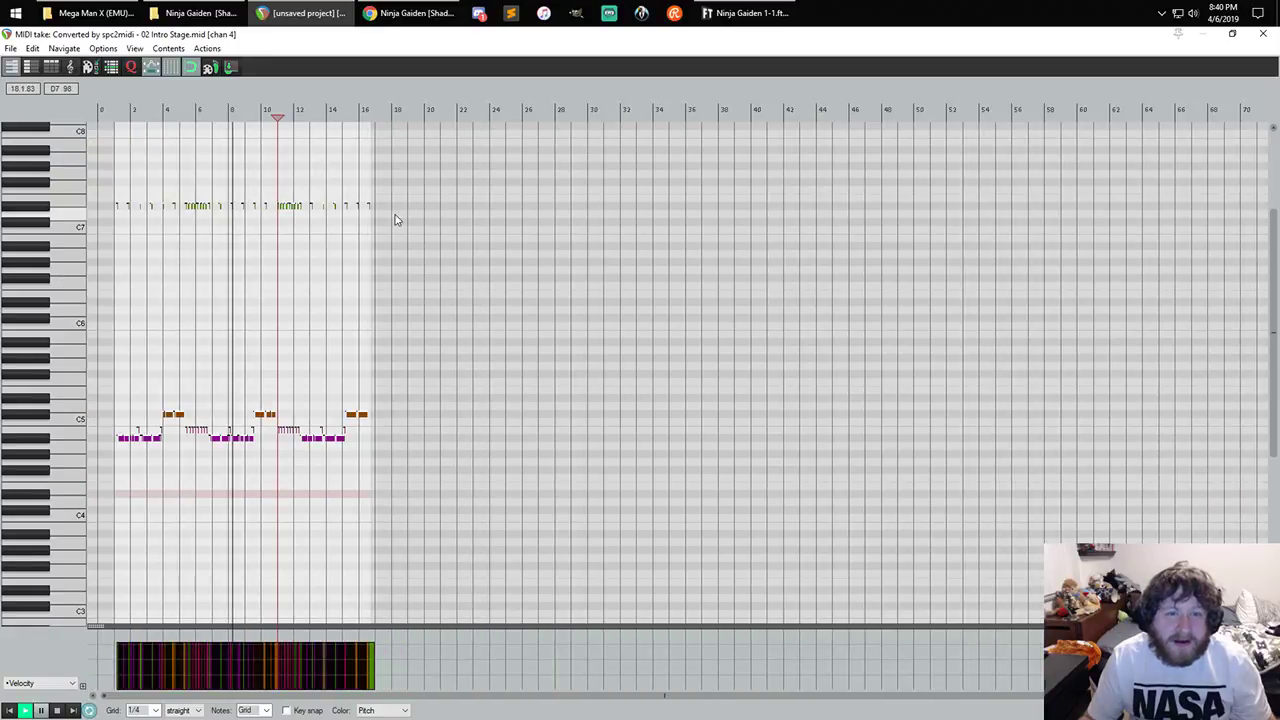
click(37, 212)
key(Delete)
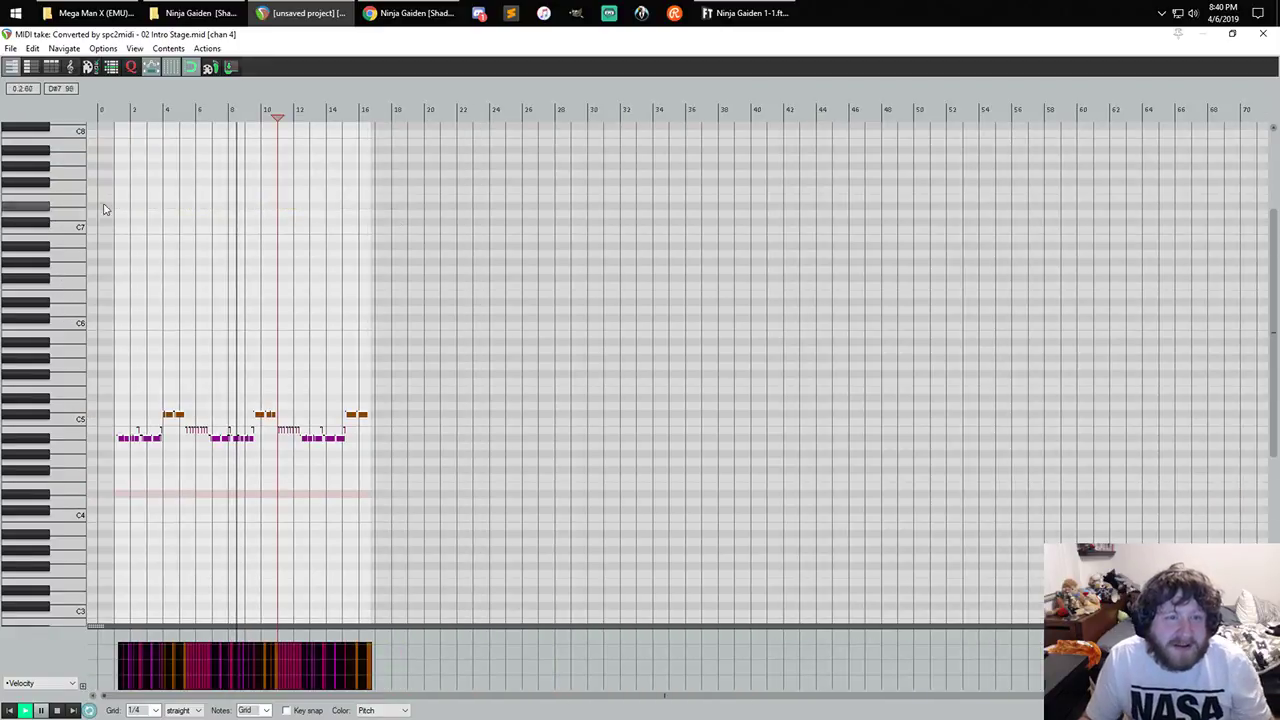
click(1263, 33)
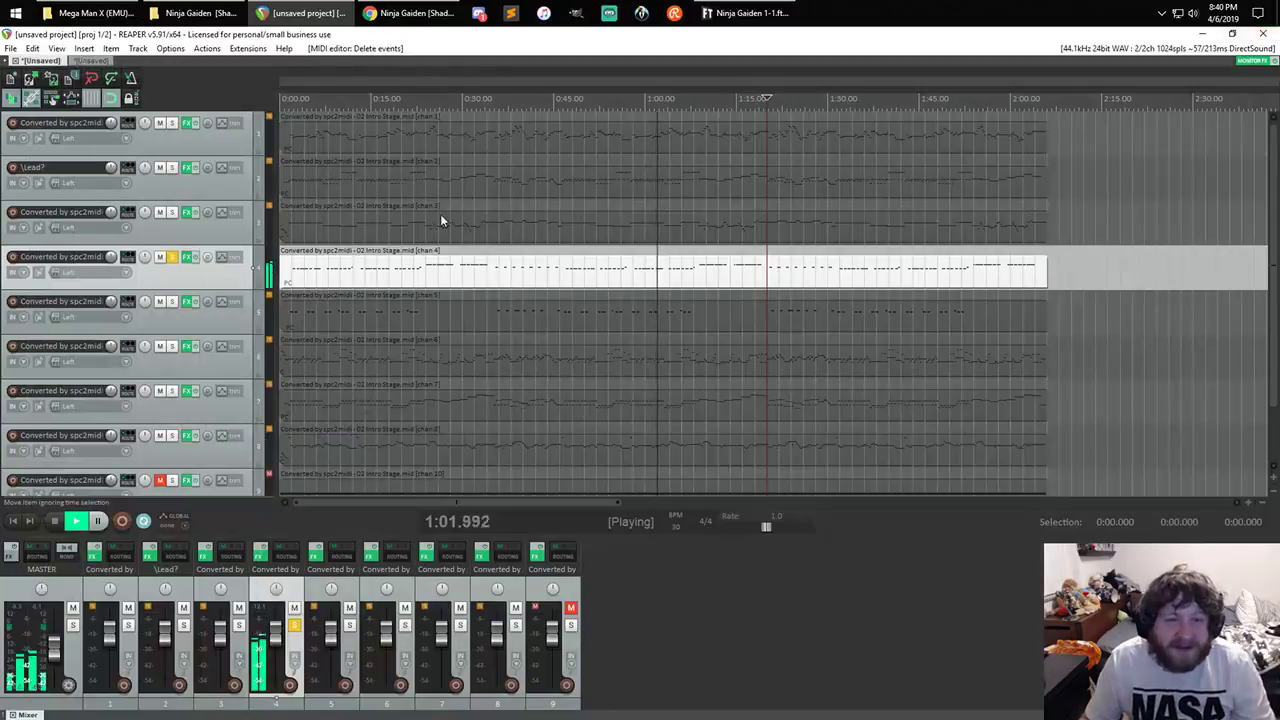
- Try 119_MMX_Reverse_Cymbal in track 4's sforzando and replace it with 000_MMX_Percussion from the Mega_Man_X_sf2 set
scroll(440, 214, up, 5)
click(186, 259)
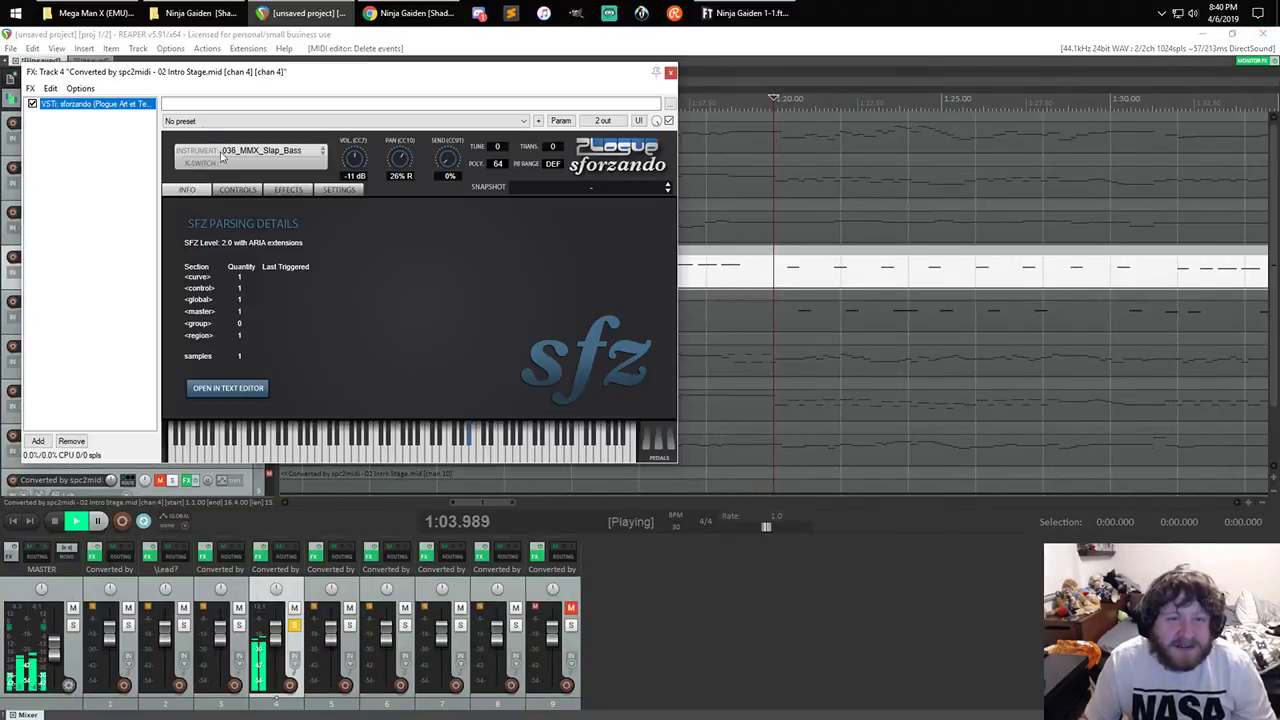
click(323, 150)
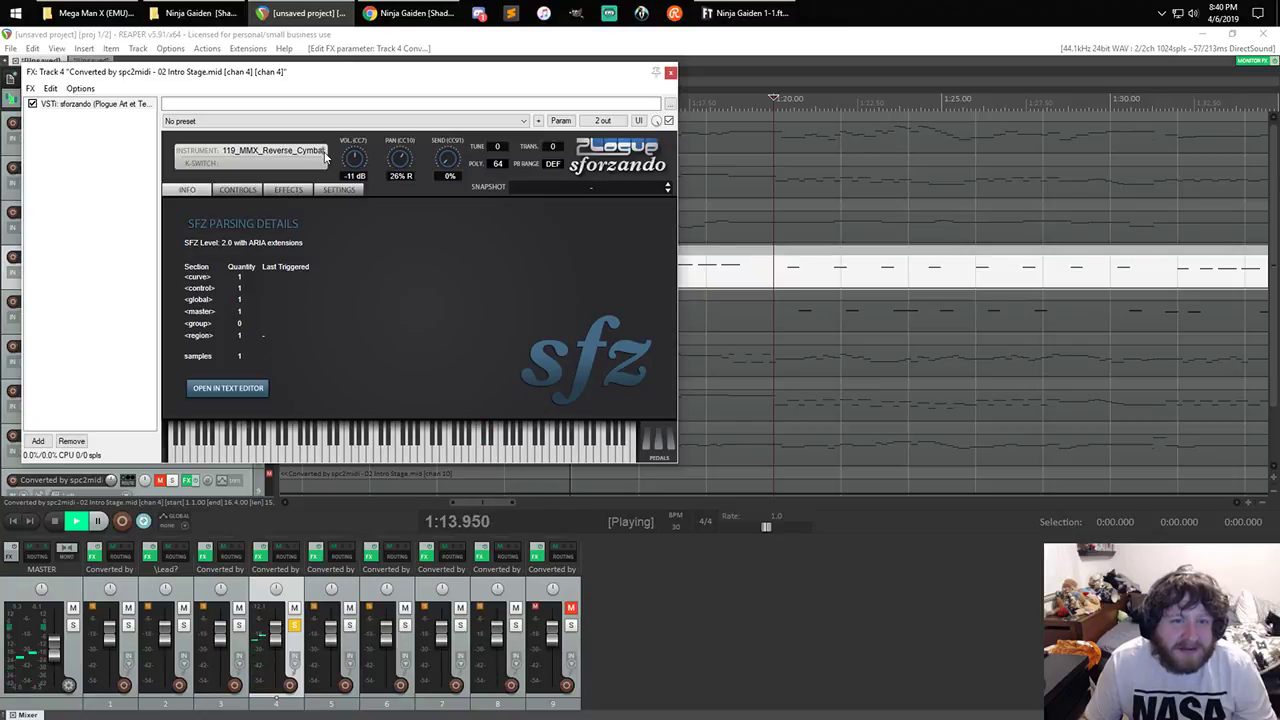
click(325, 155)
mouse_move(362, 210)
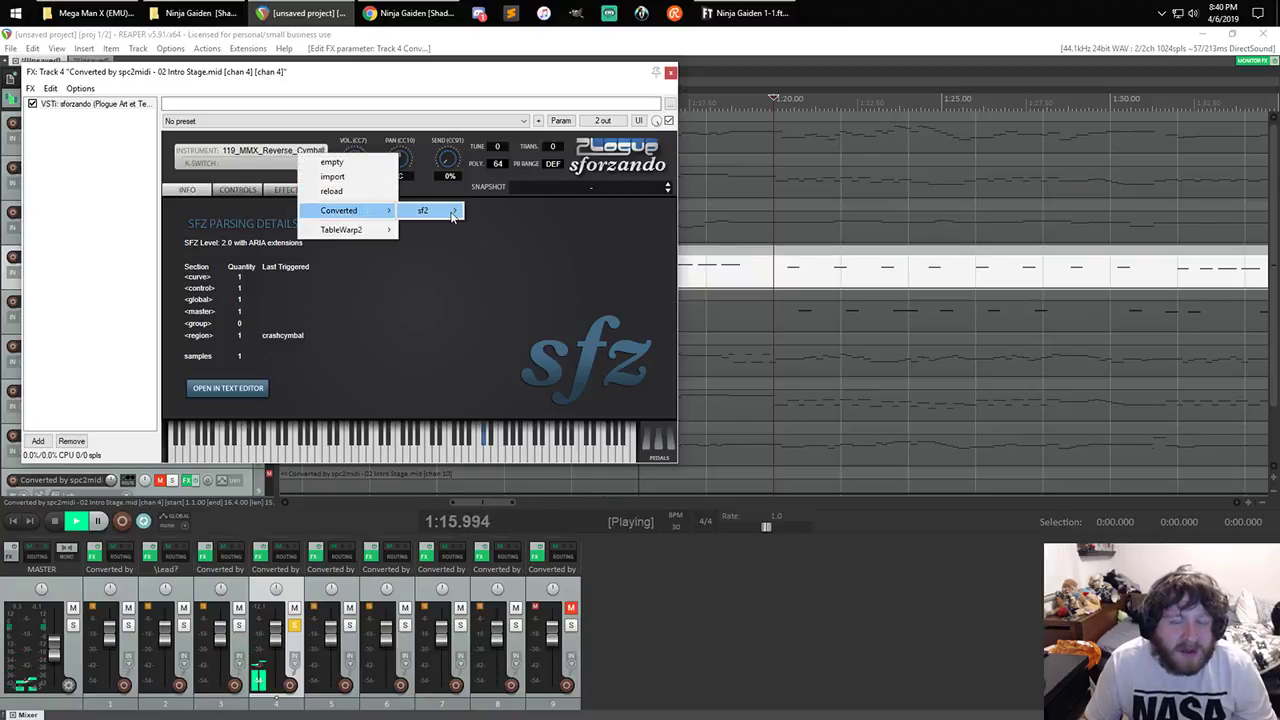
mouse_move(451, 212)
mouse_move(509, 215)
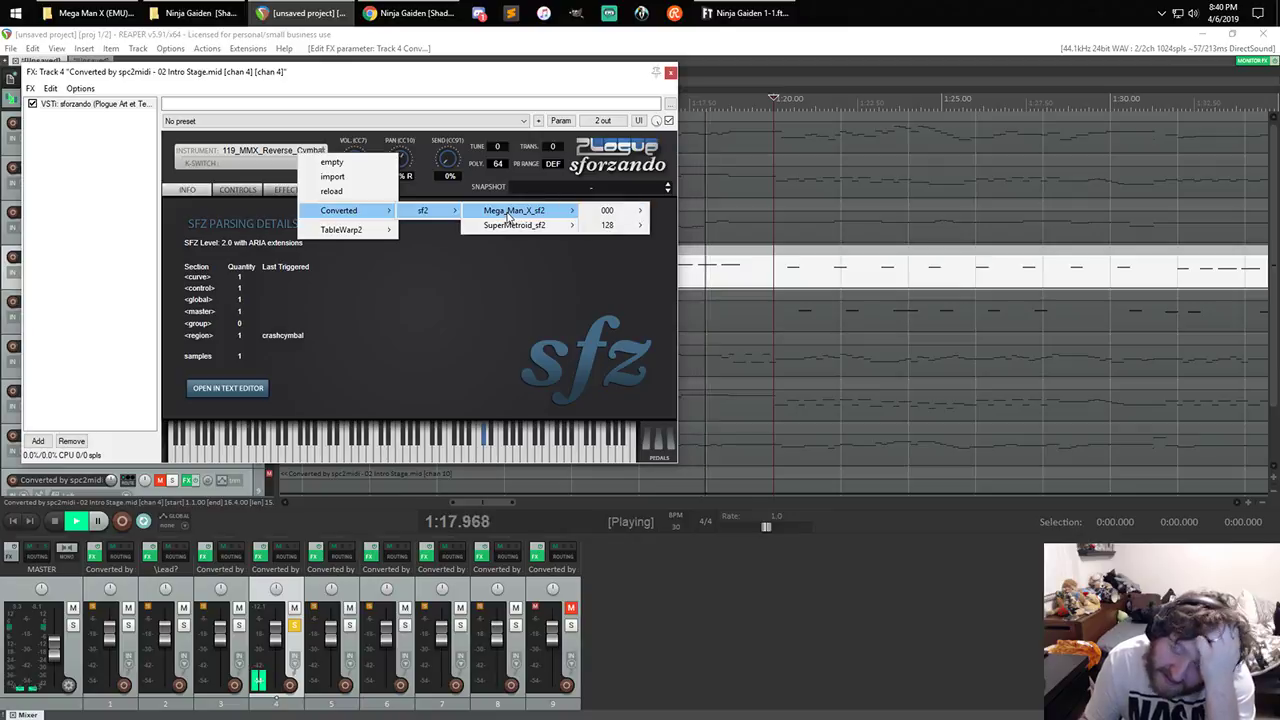
mouse_move(601, 217)
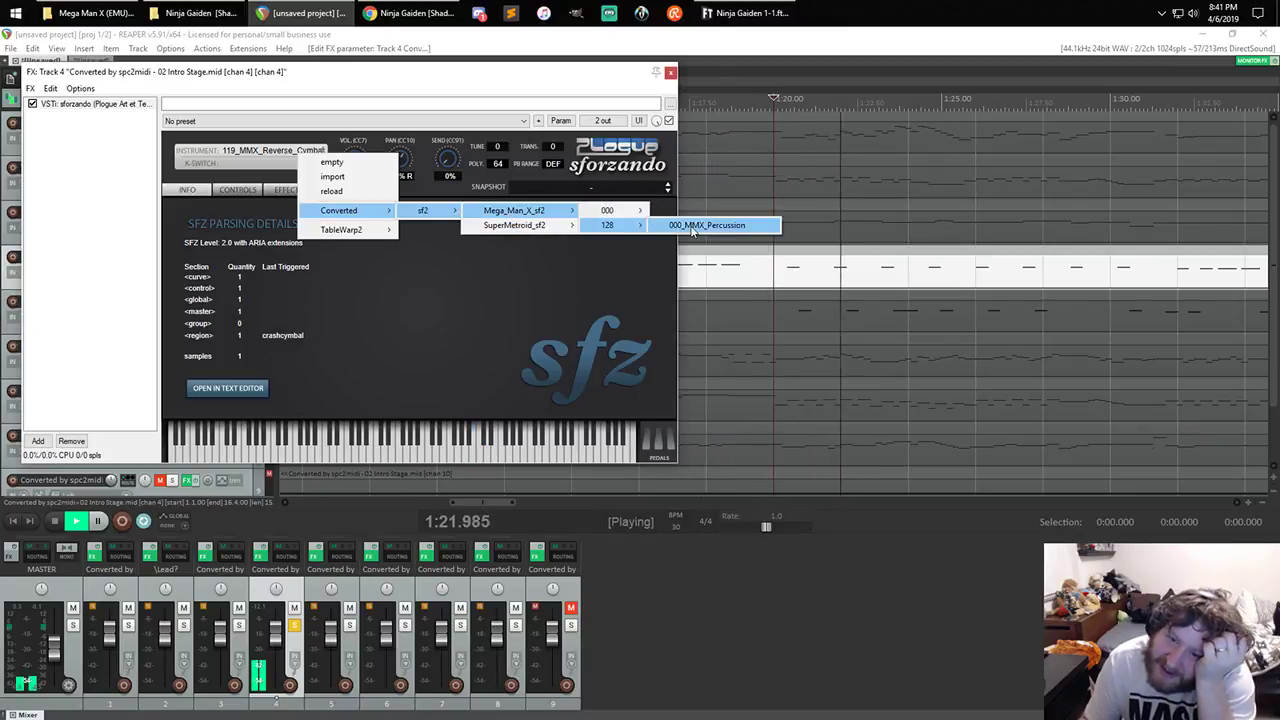
click(691, 226)
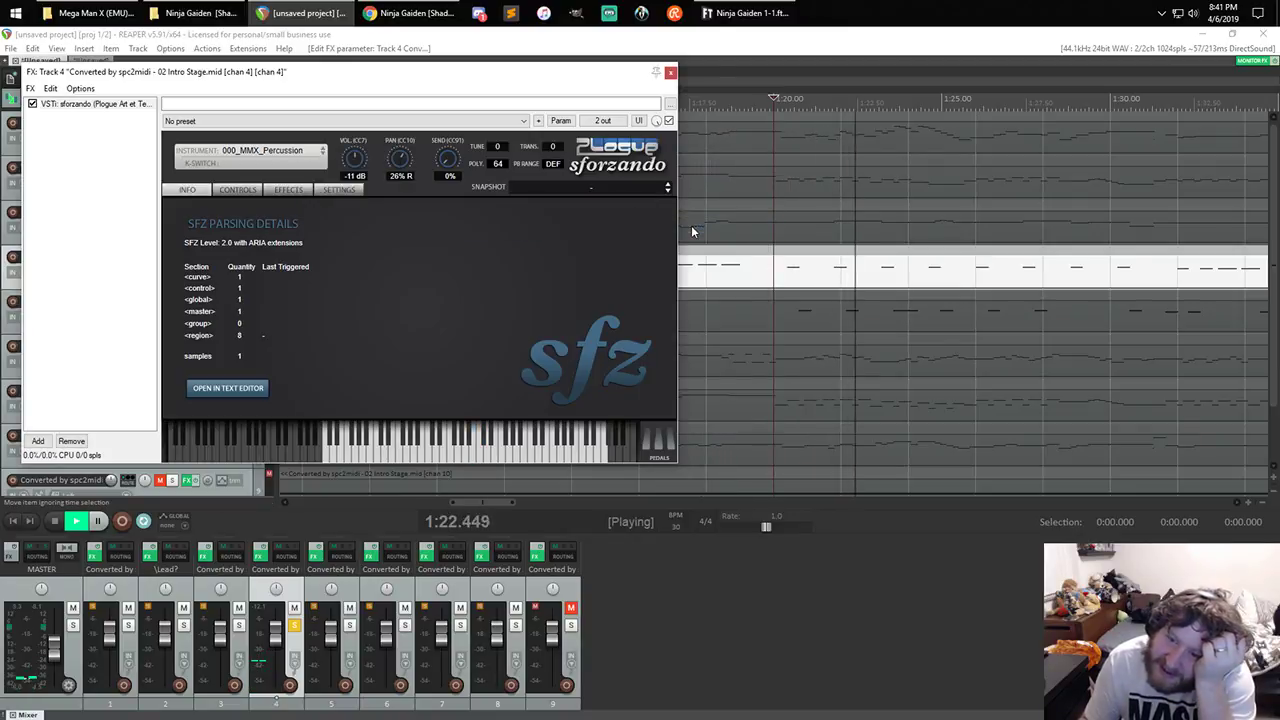
click(670, 73)
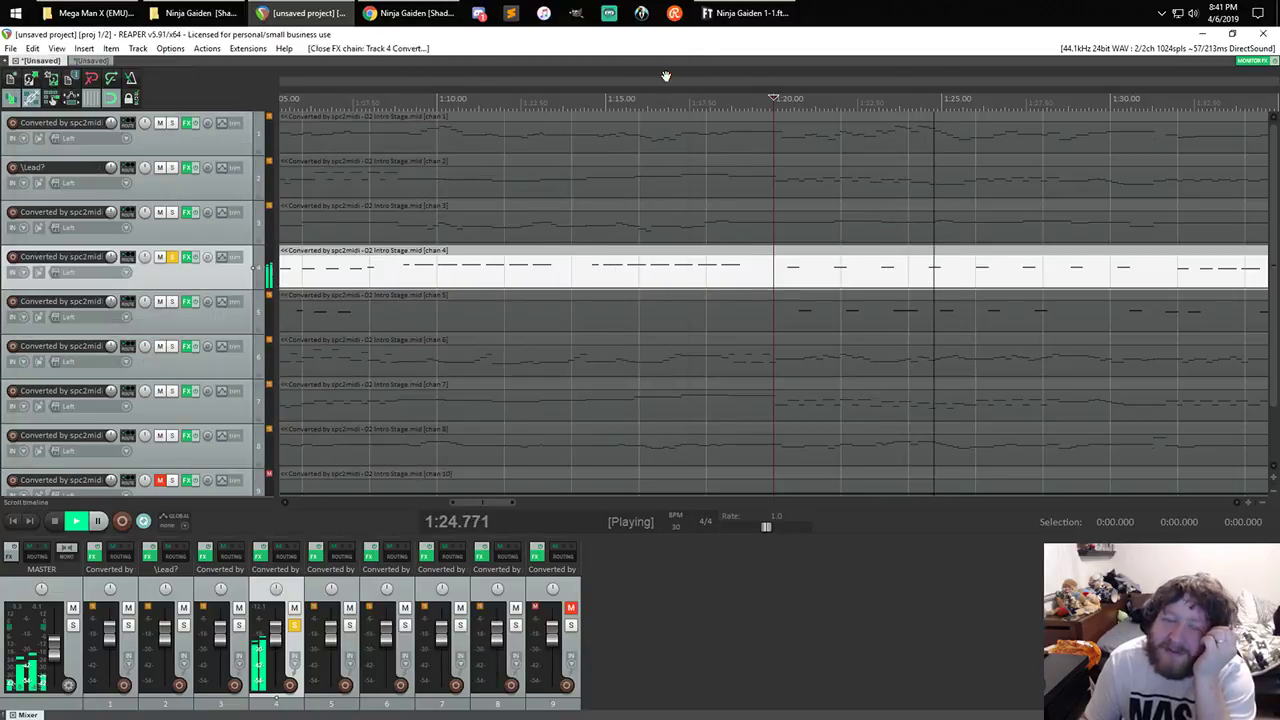
- Add tracks 1 and 2 to the solo with track 4 and listen to them together
click(172, 123)
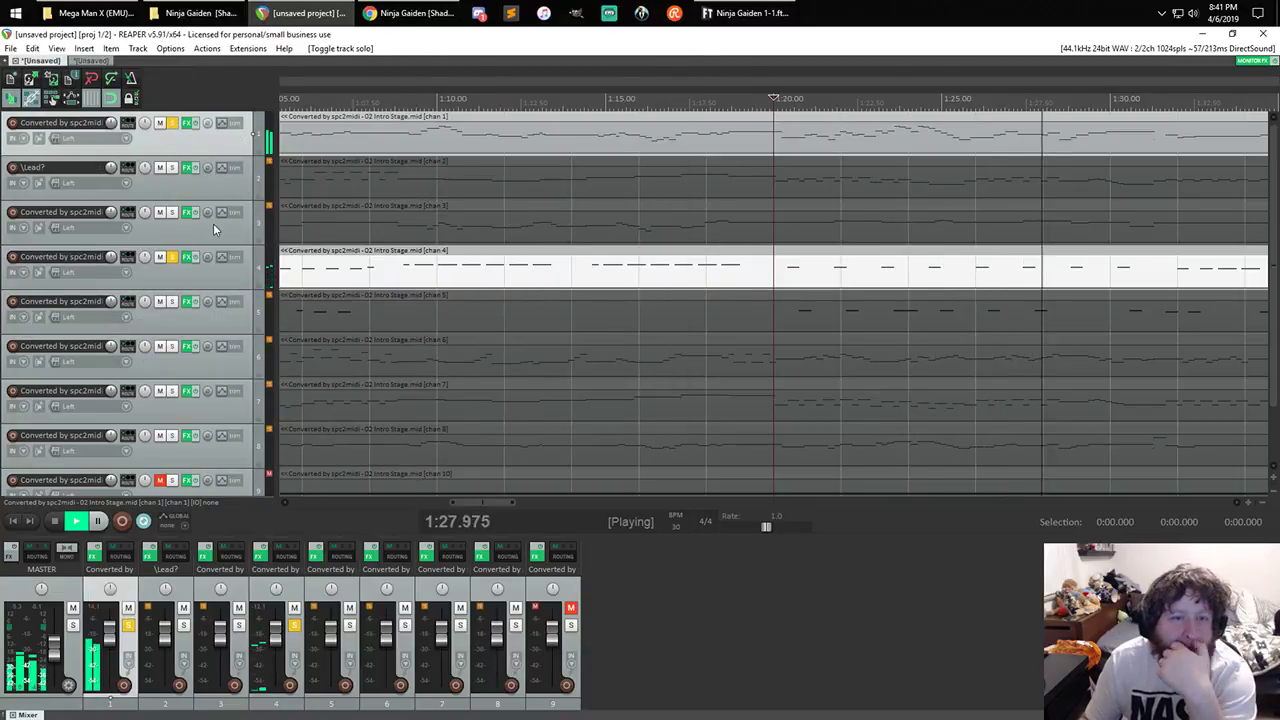
scroll(430, 243, down, 5)
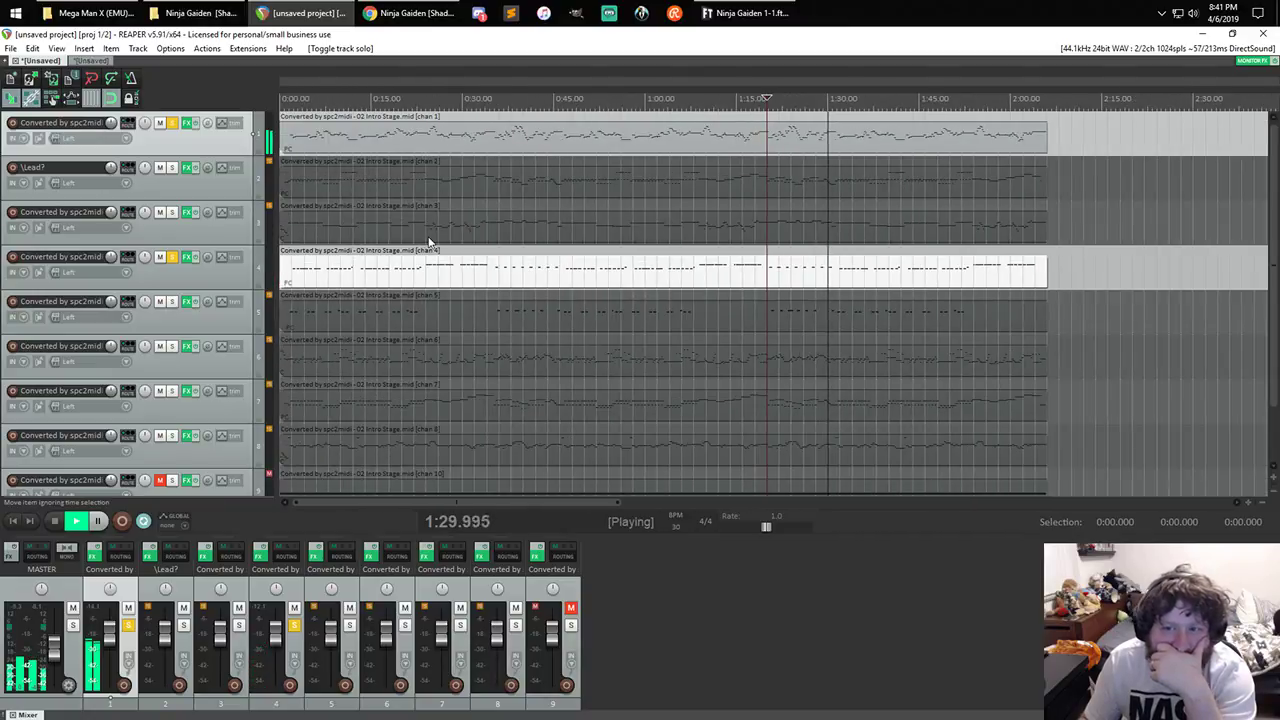
scroll(430, 243, down, 2)
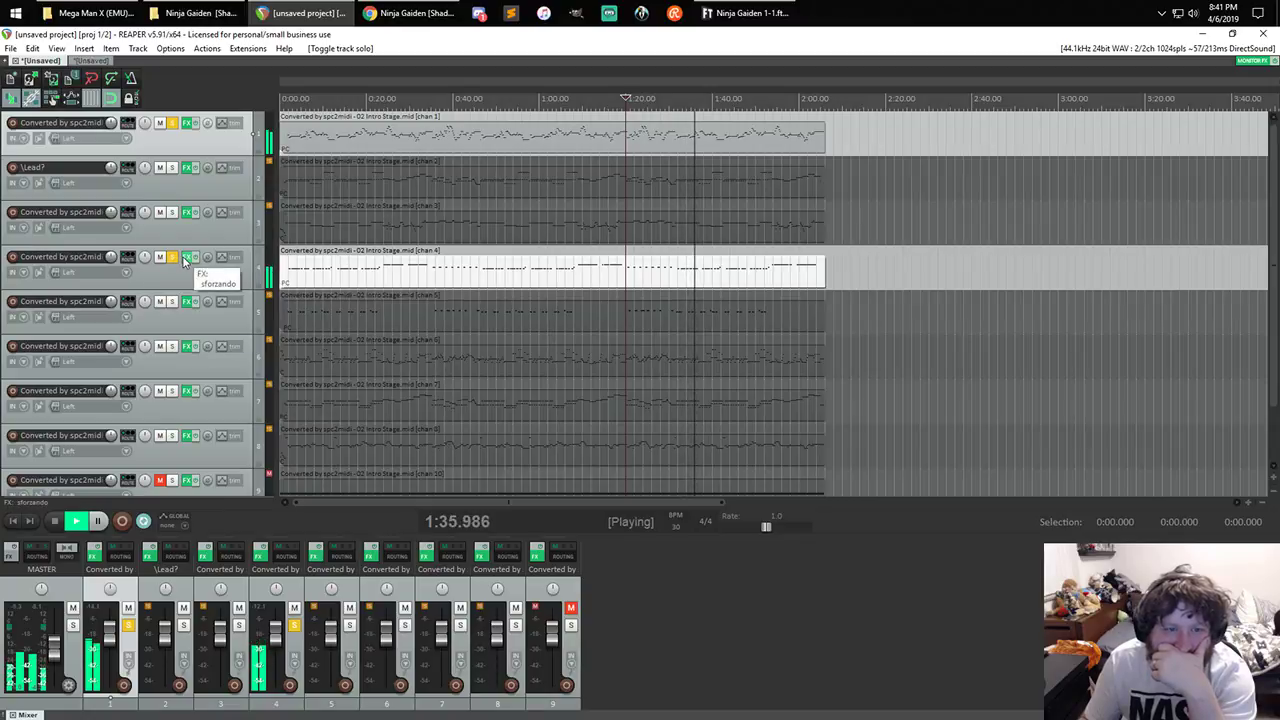
click(172, 167)
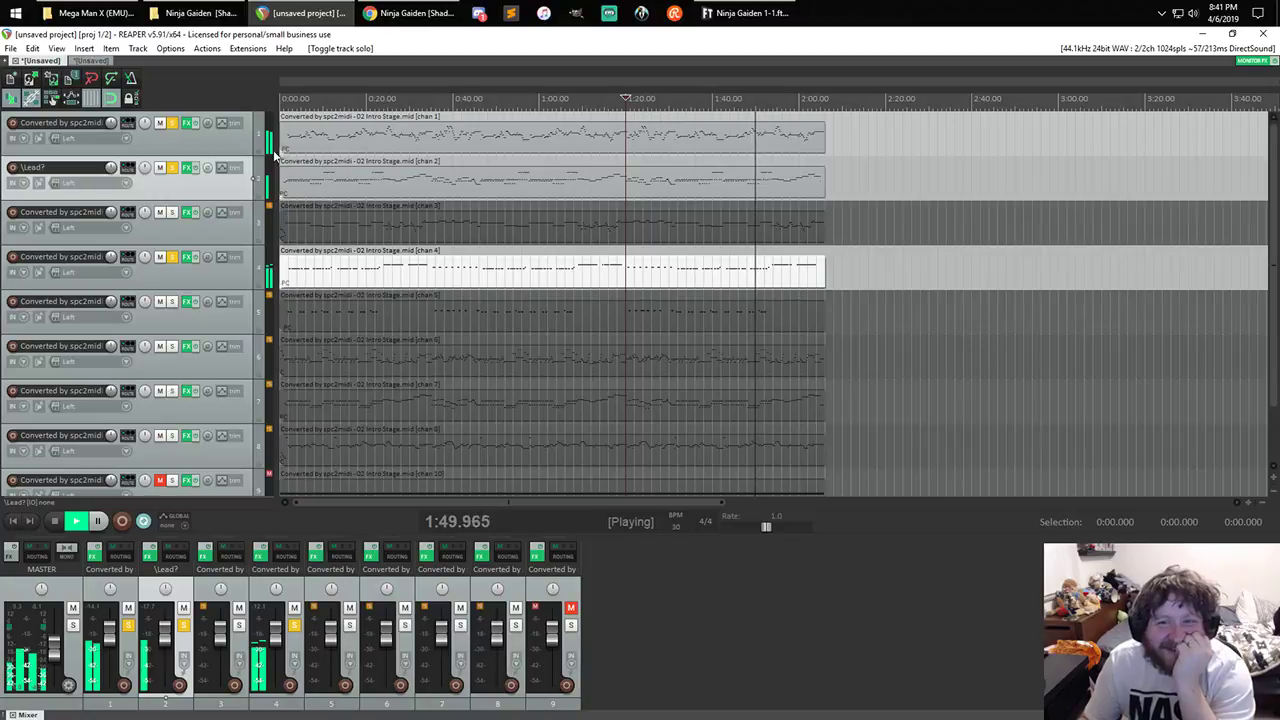
- Move playback back to the 0:02 mark near the song's start and stop it
click(289, 97)
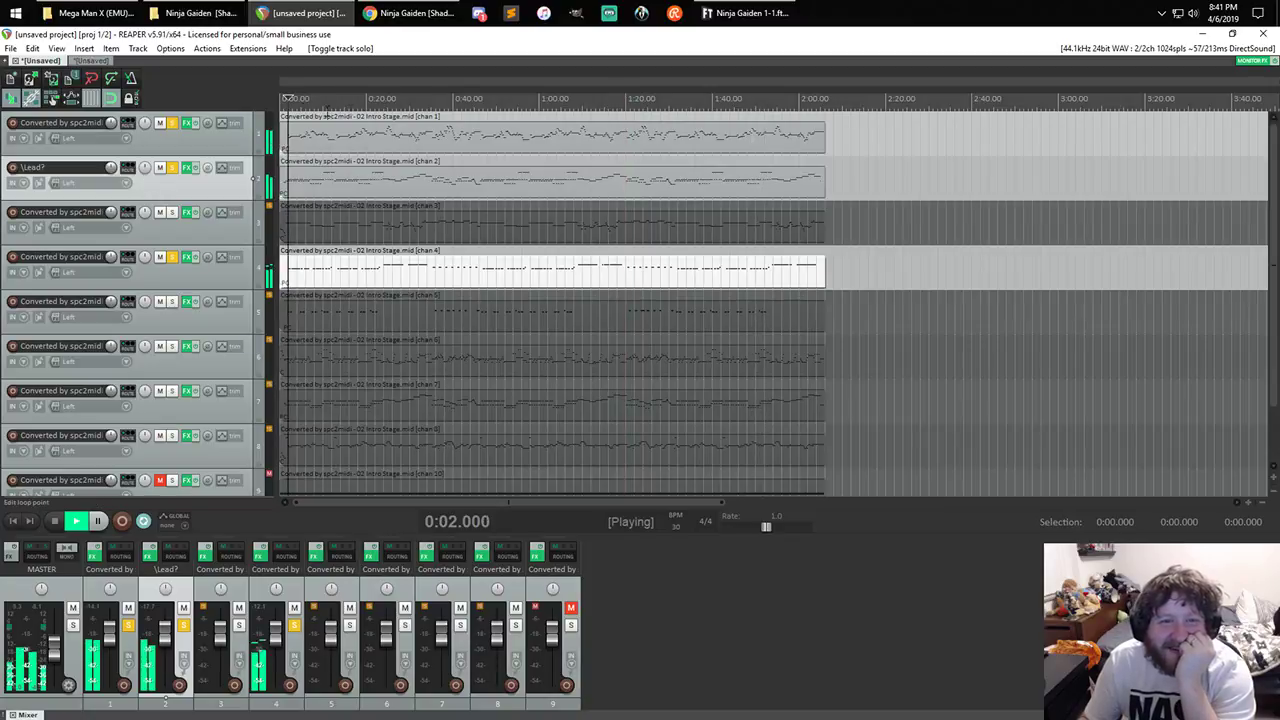
scroll(302, 109, up, 5)
key(space)
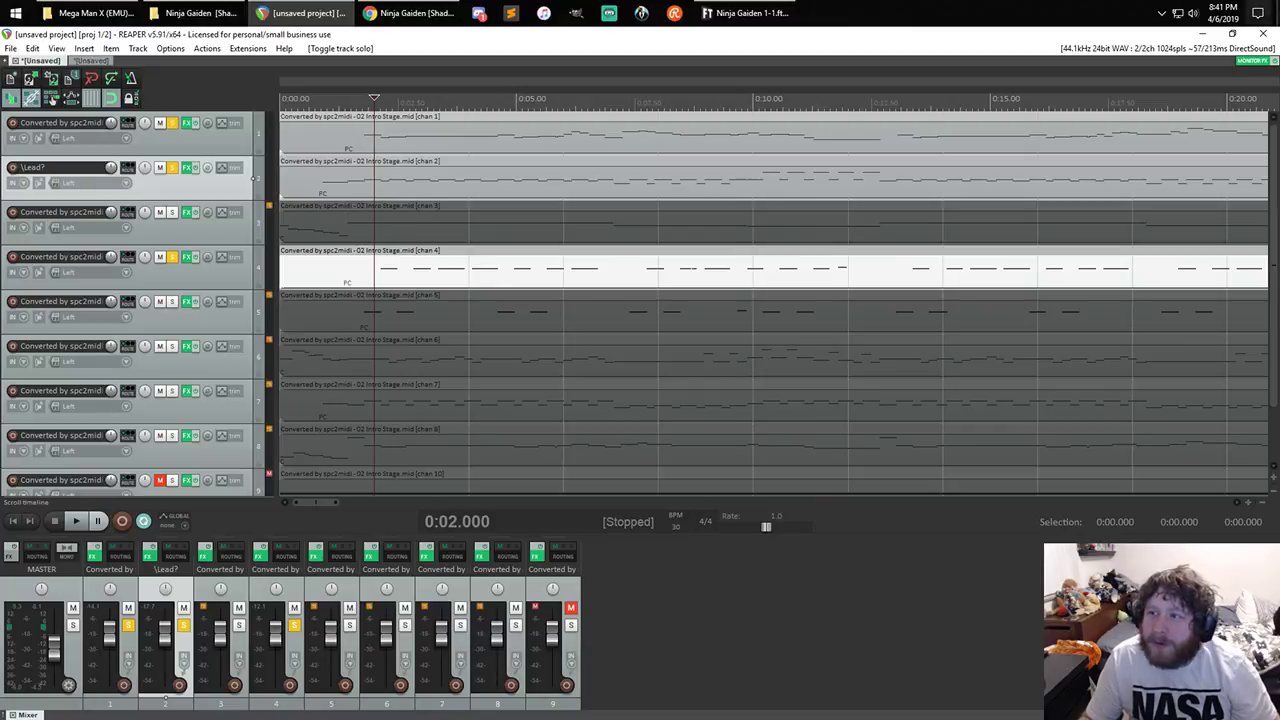
- Solo only track 7 and play it from the 0:02 mark to hear its part
click(1193, 13)
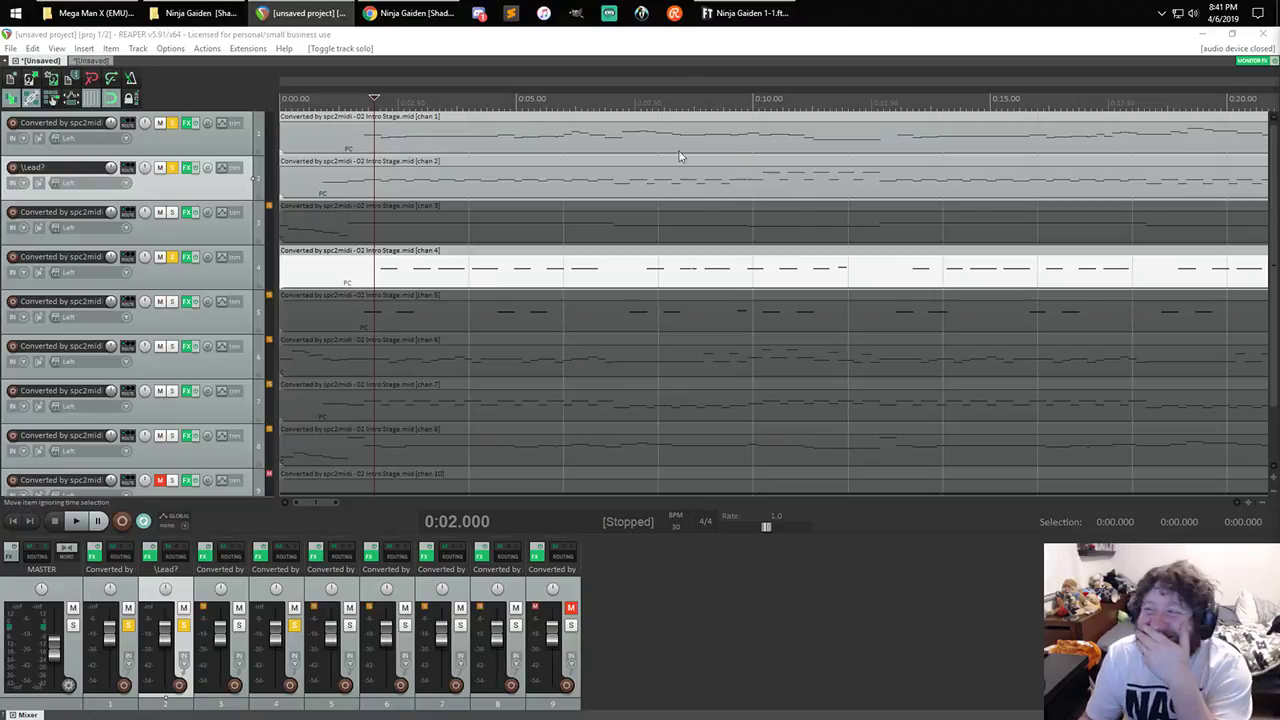
click(172, 391)
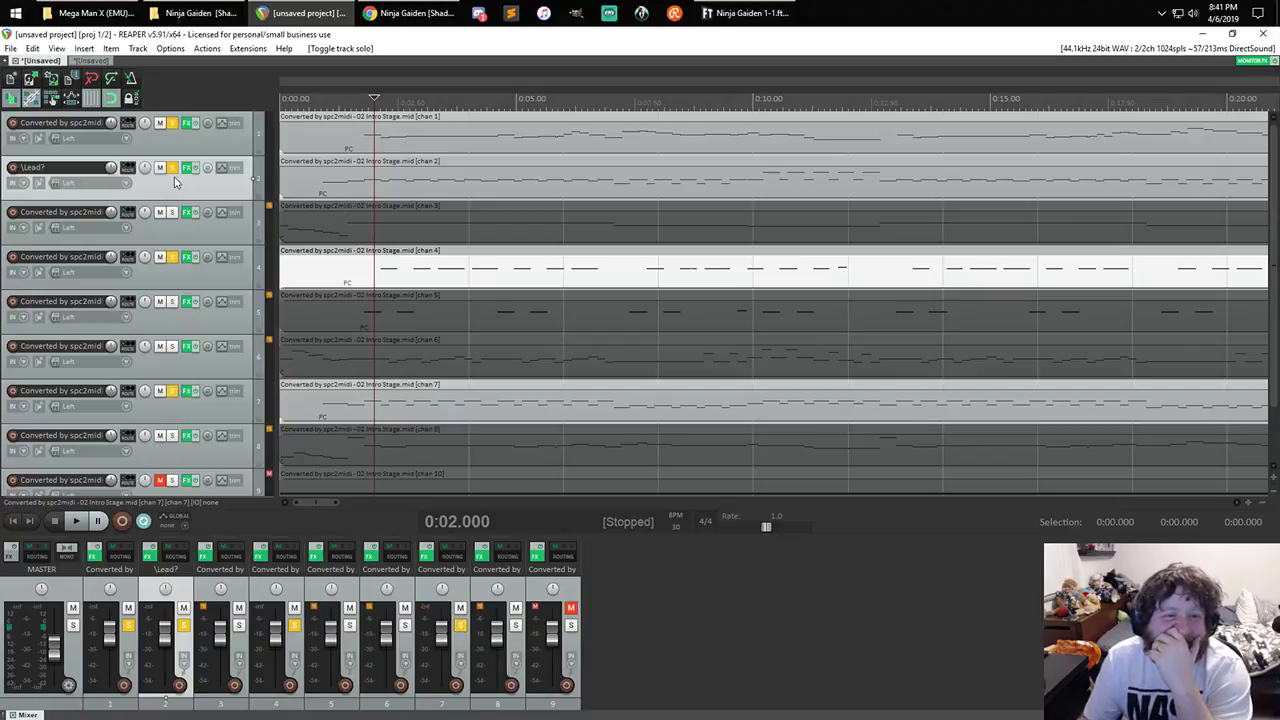
drag(176, 124, 172, 343)
key(space)
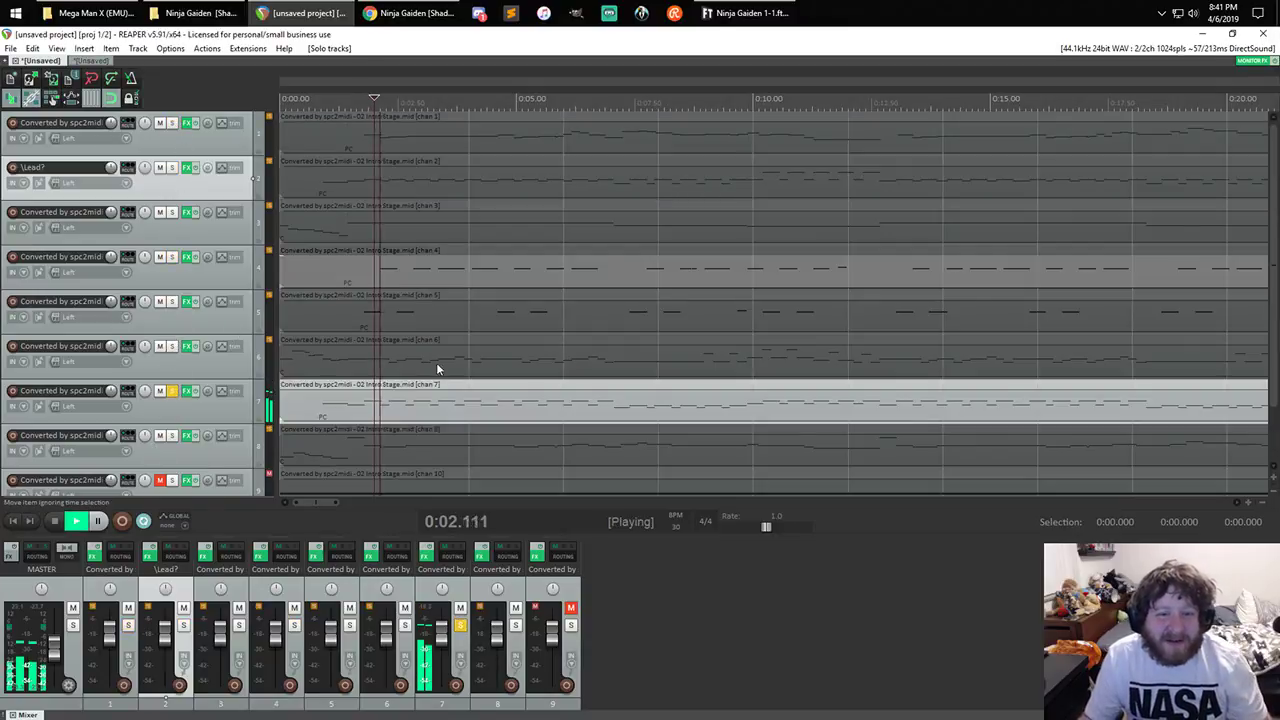
scroll(470, 415, down, 1)
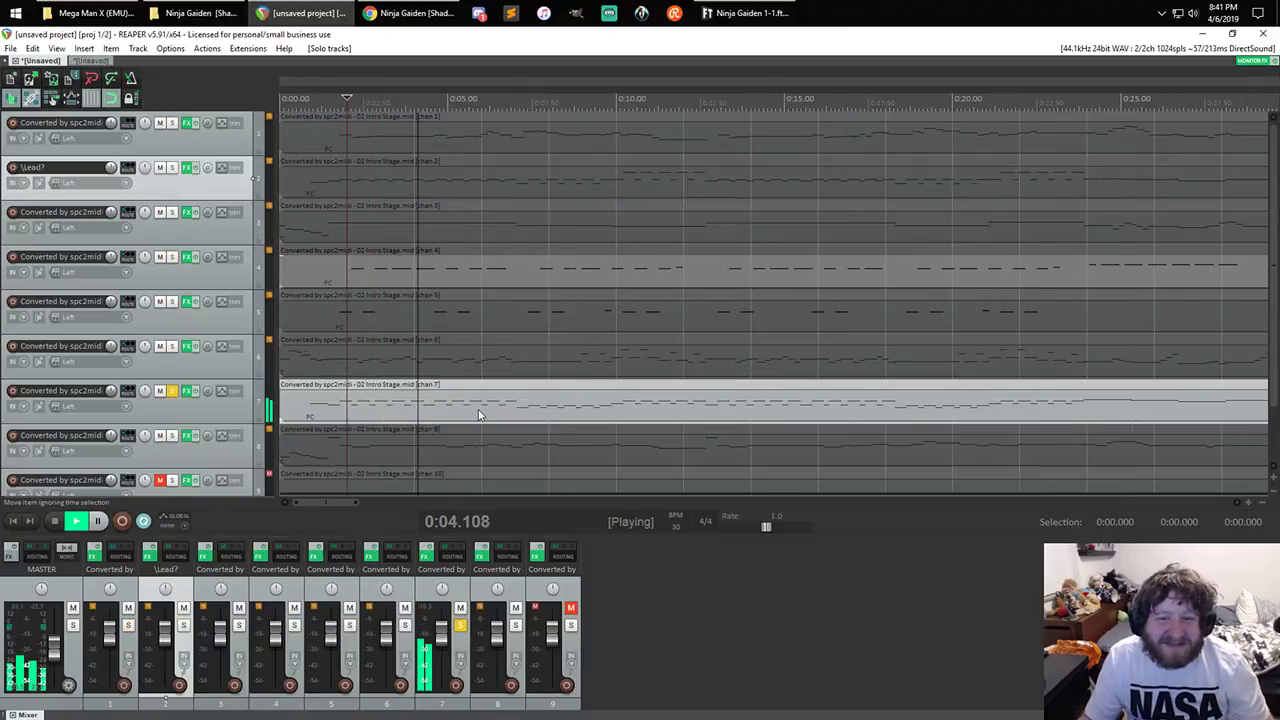
scroll(483, 405, down, 1)
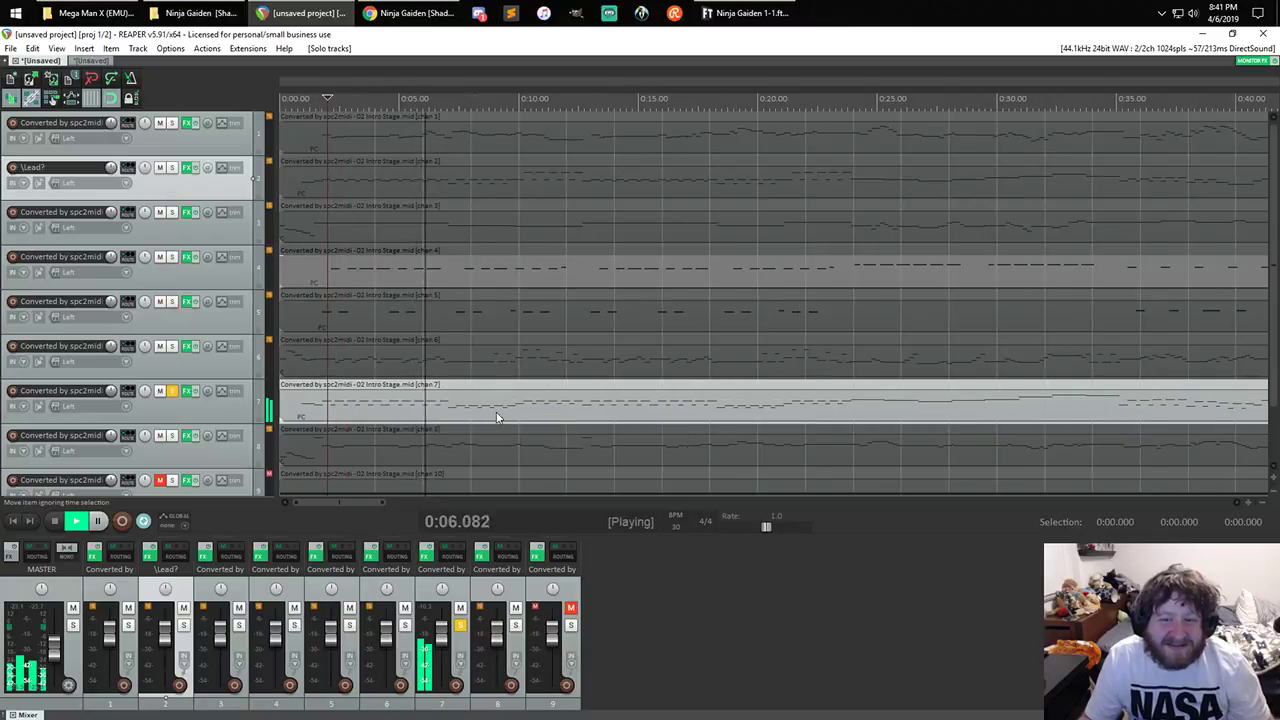
- Load 036_MMX_Slap_Bass from the Mega_Man_X_sf2 set into track 7's sforzando and close its effects window
click(187, 391)
click(309, 156)
mouse_move(360, 209)
mouse_move(432, 211)
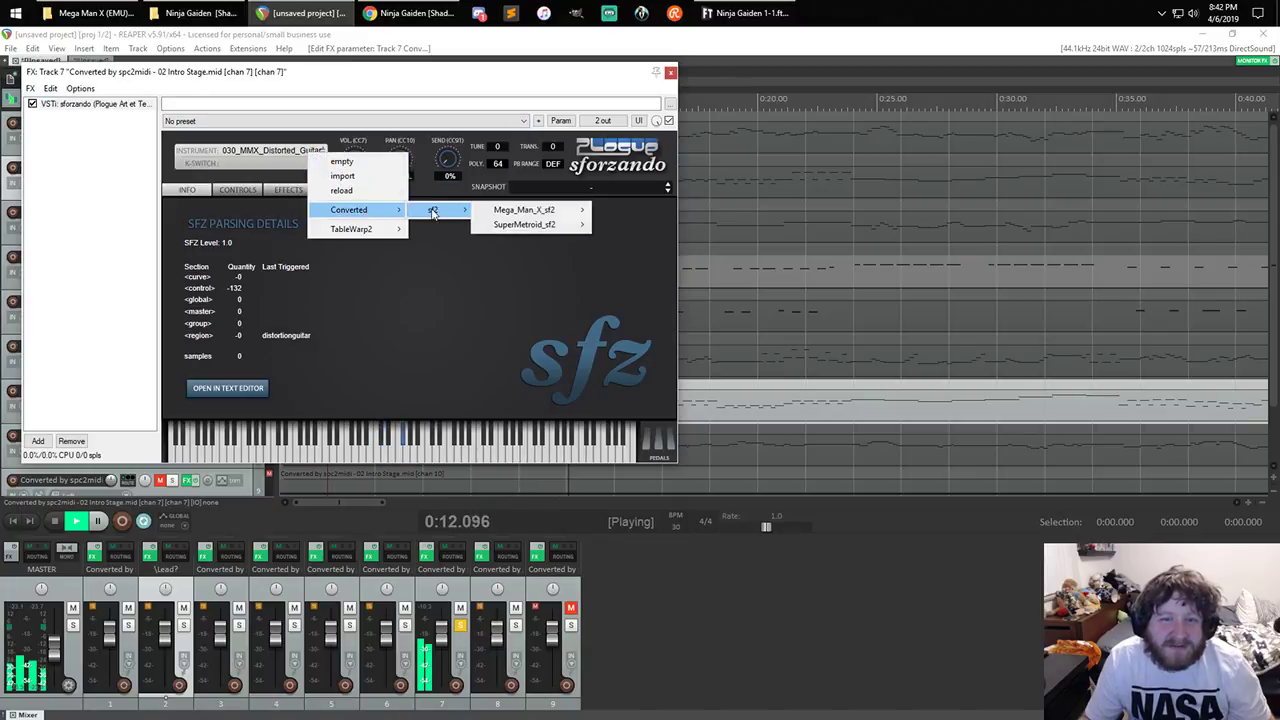
mouse_move(540, 210)
mouse_move(617, 210)
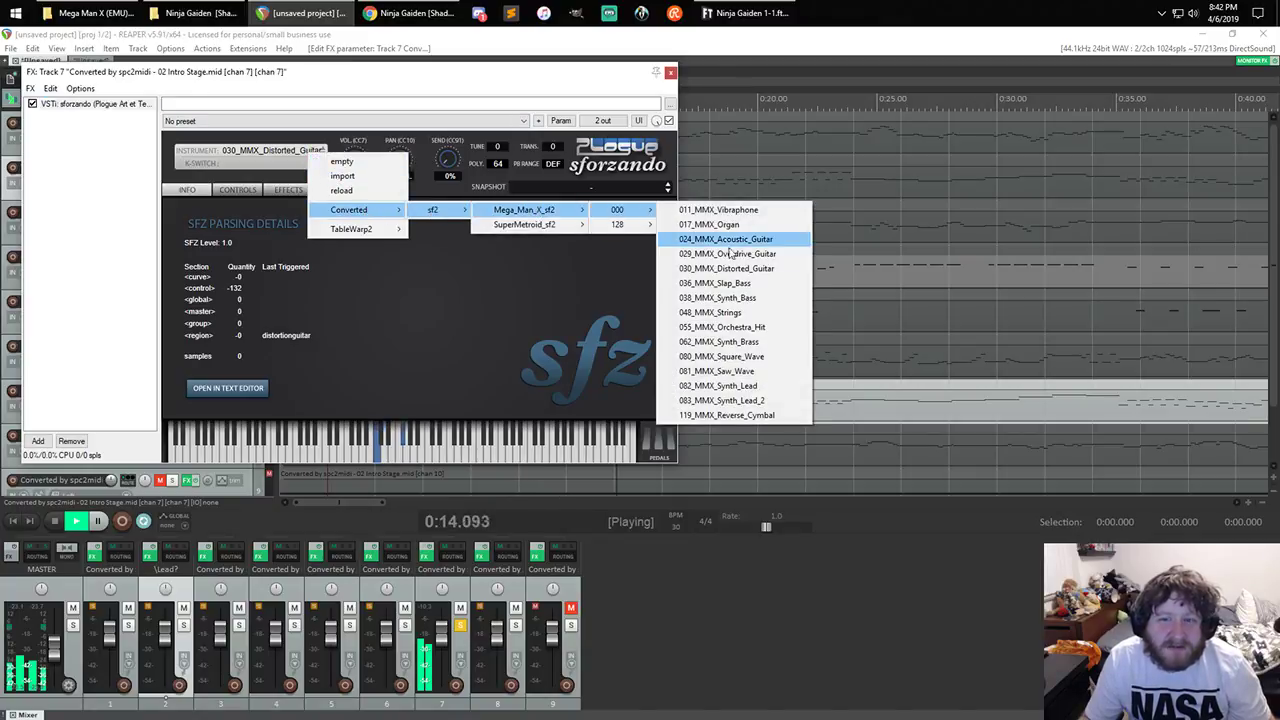
click(741, 284)
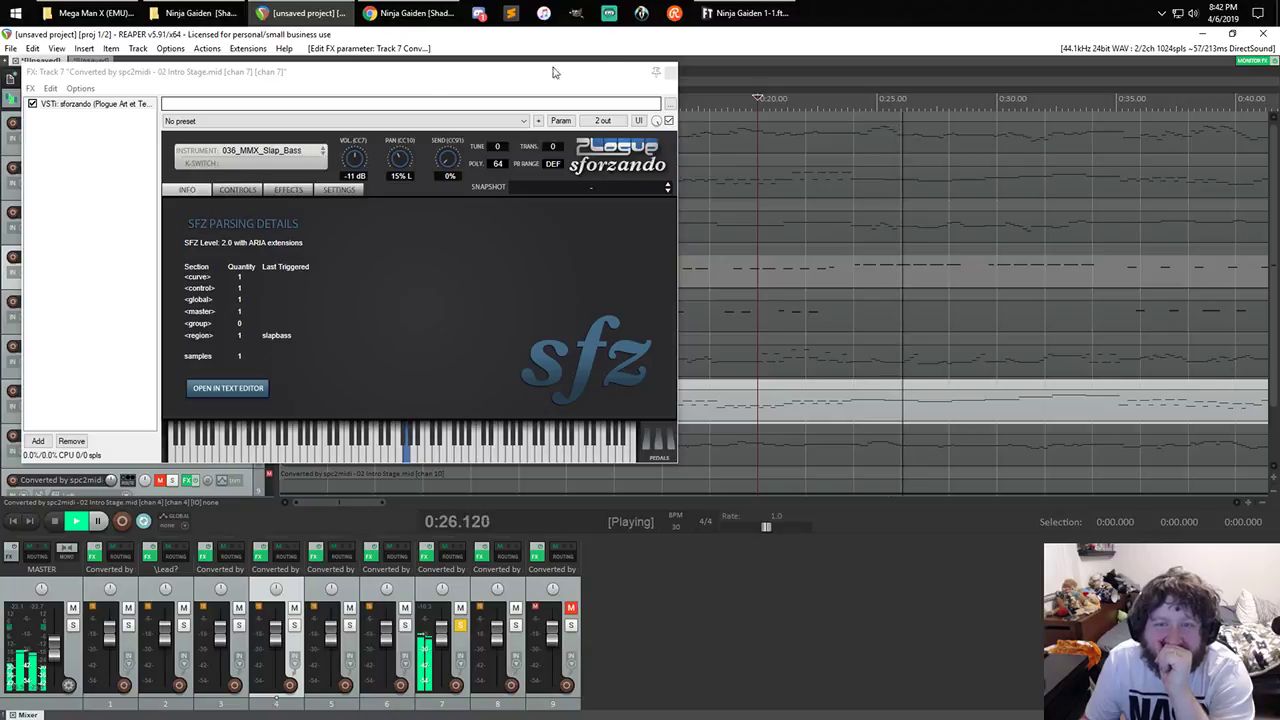
click(669, 73)
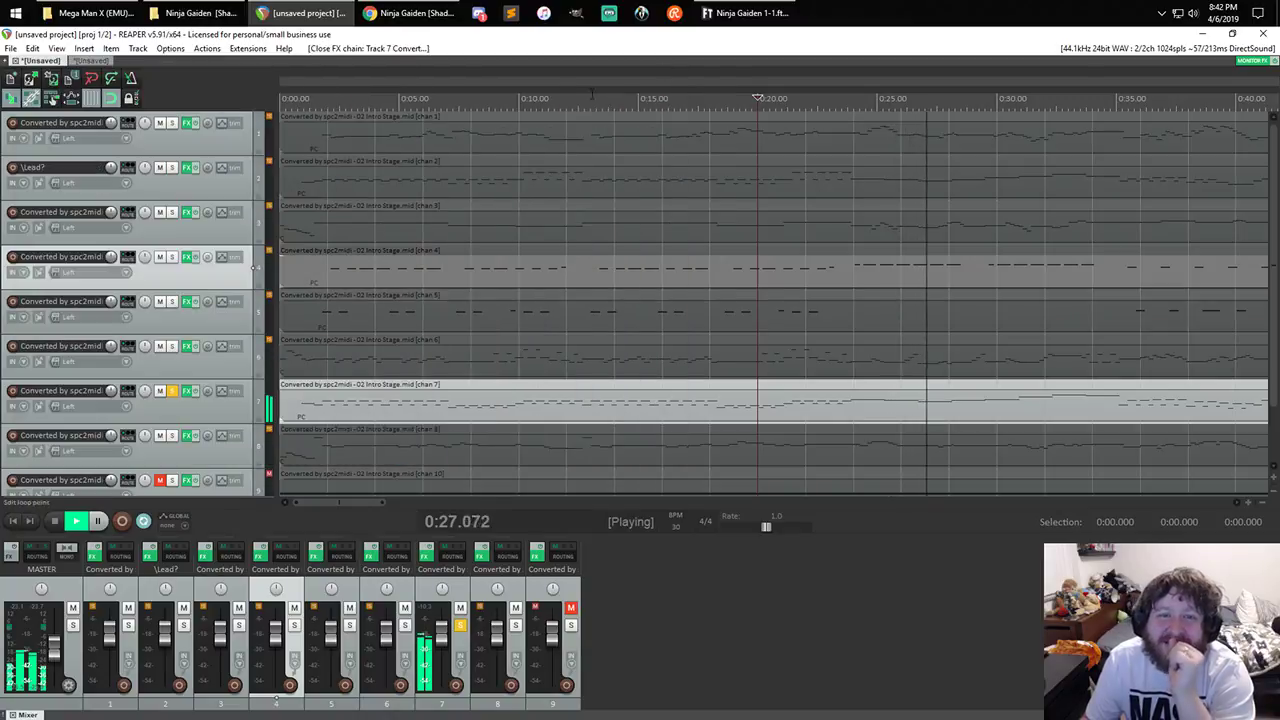
- Listen to track 7 with tracks 1, 2 and 3 in turn, leaving only track 3 soloed alongside it
click(172, 123)
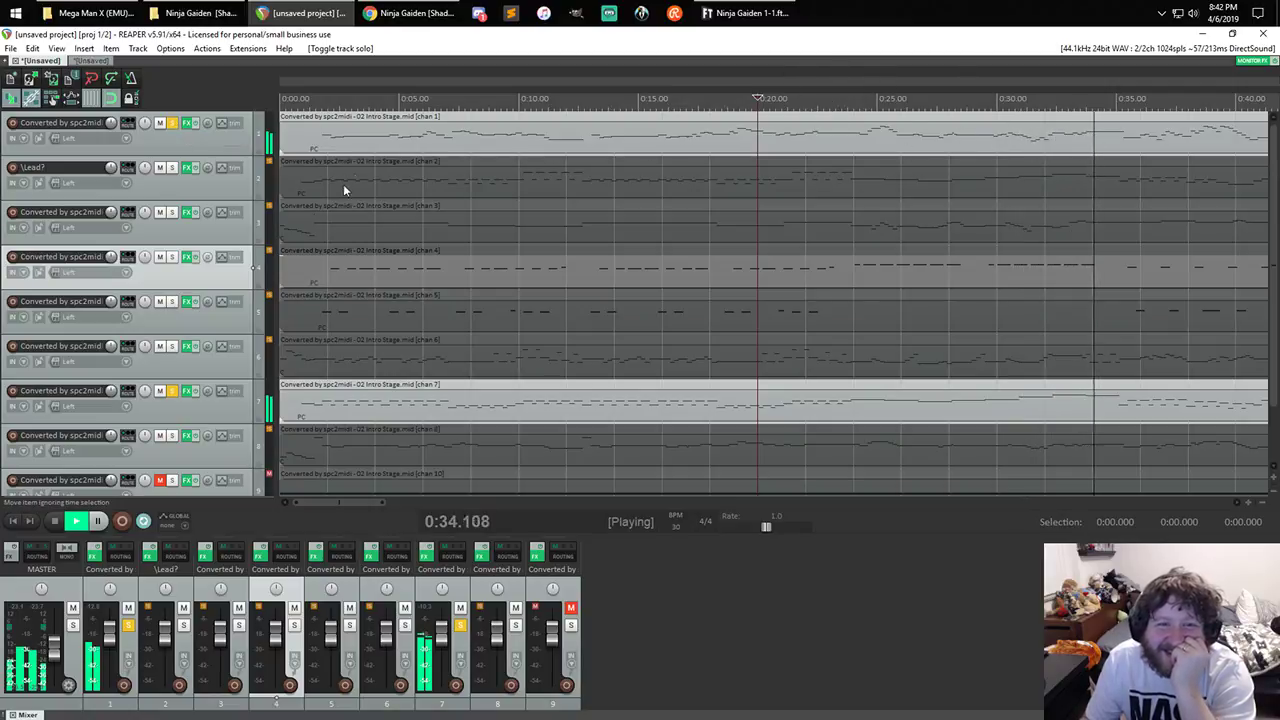
scroll(350, 145, down, 4)
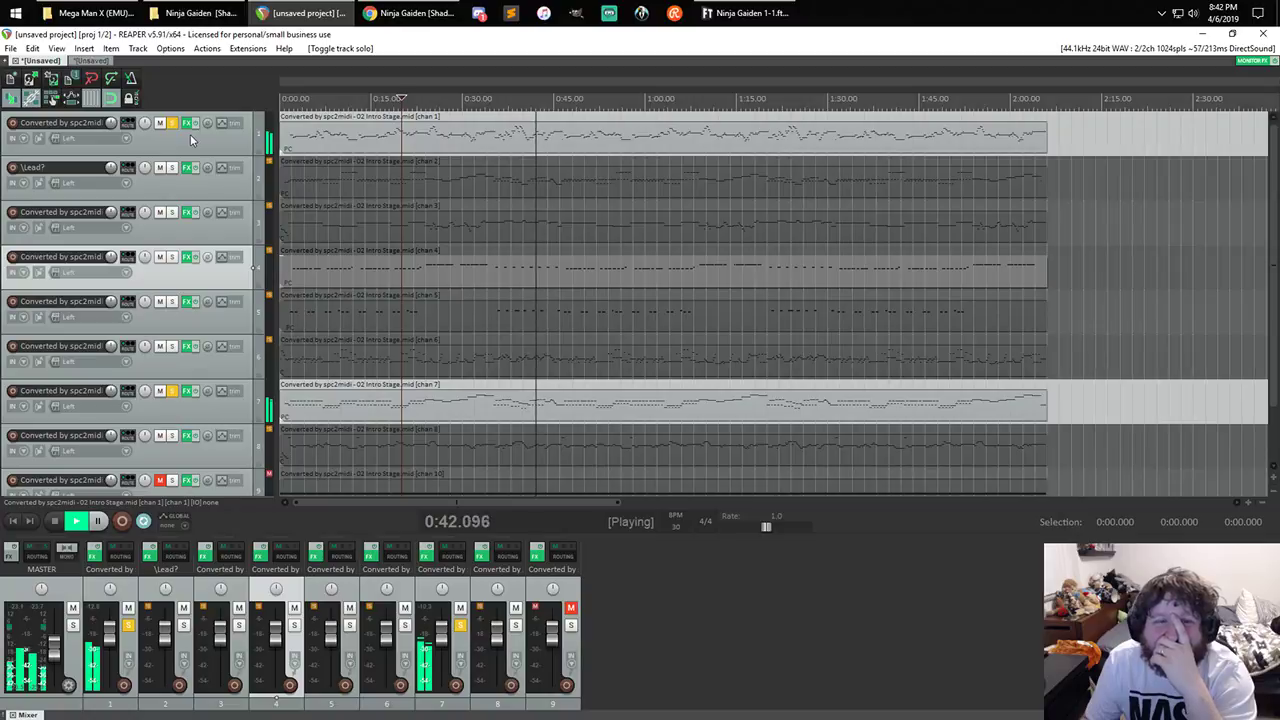
click(172, 168)
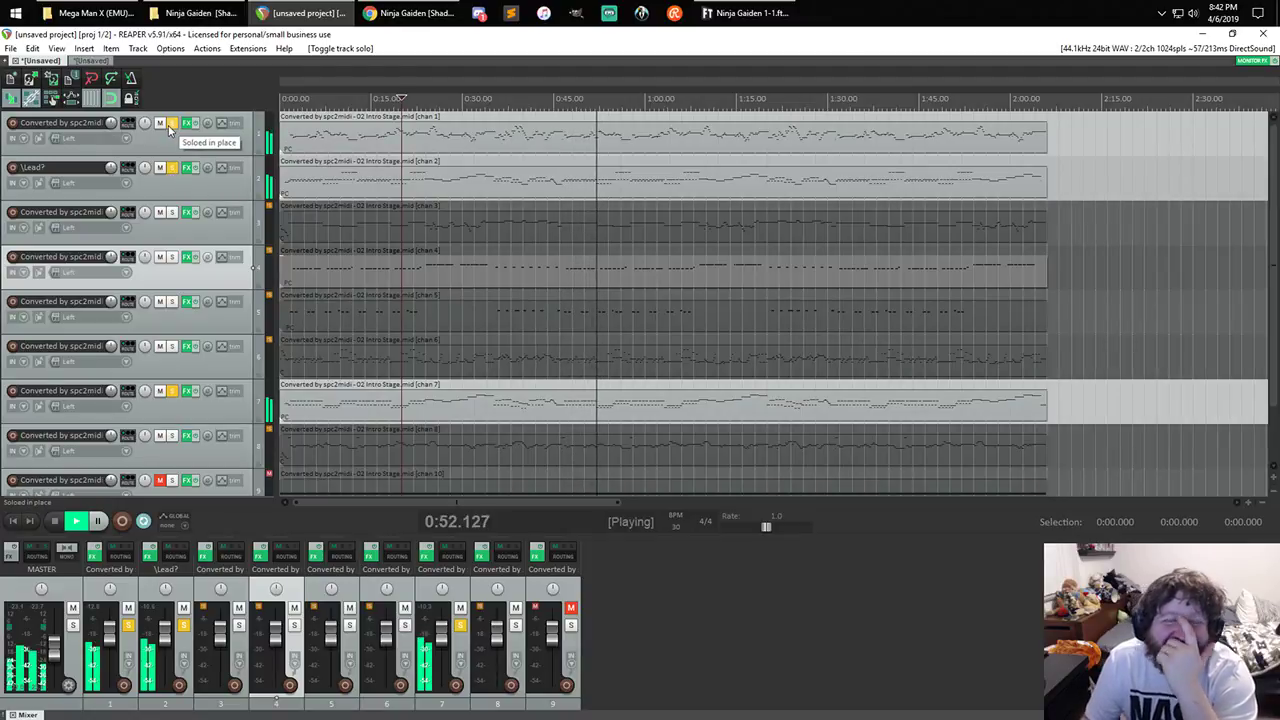
click(171, 124)
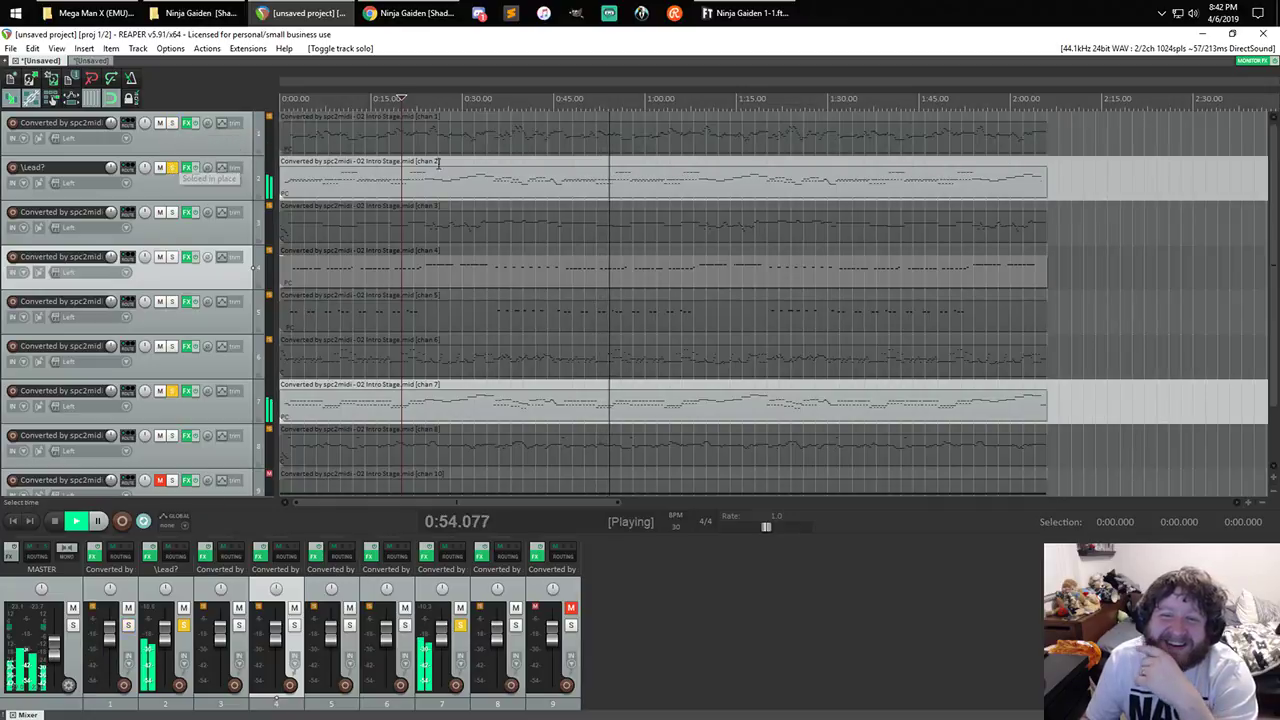
click(172, 216)
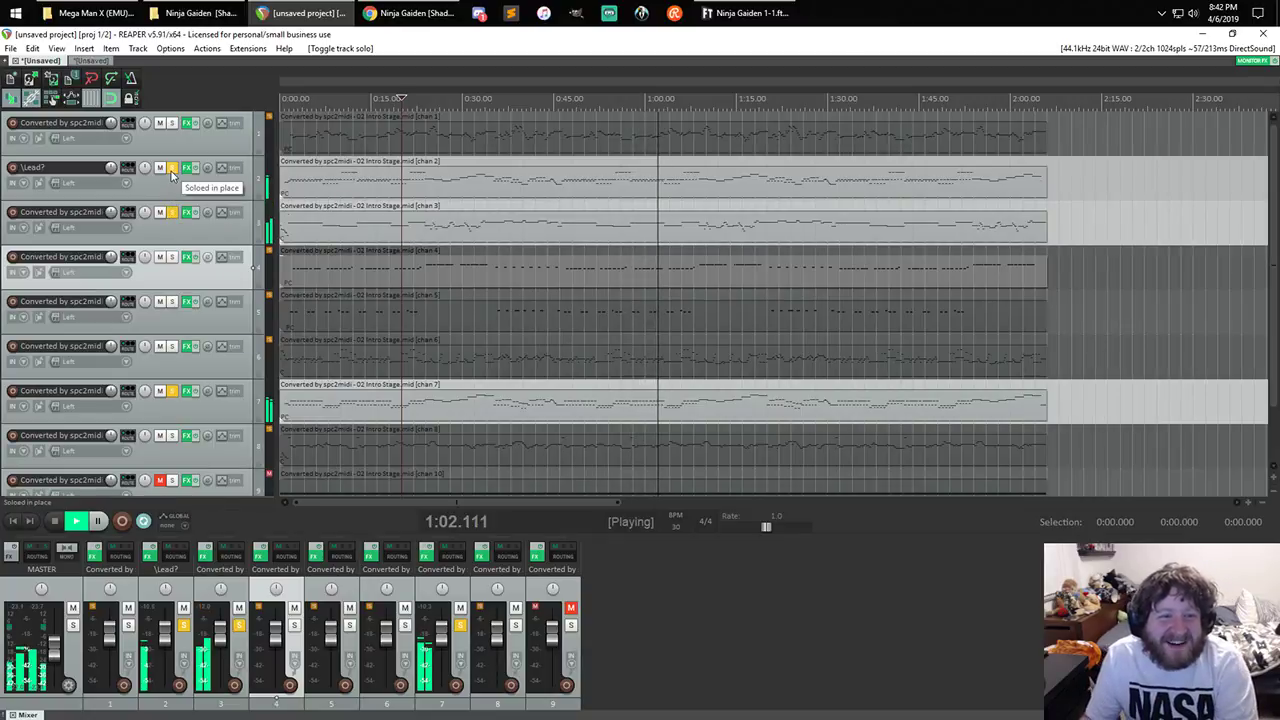
click(172, 170)
- Briefly audition tracks 4 and 5 with the soloed tracks 3 and 7, and add track 6 to the solo
click(172, 258)
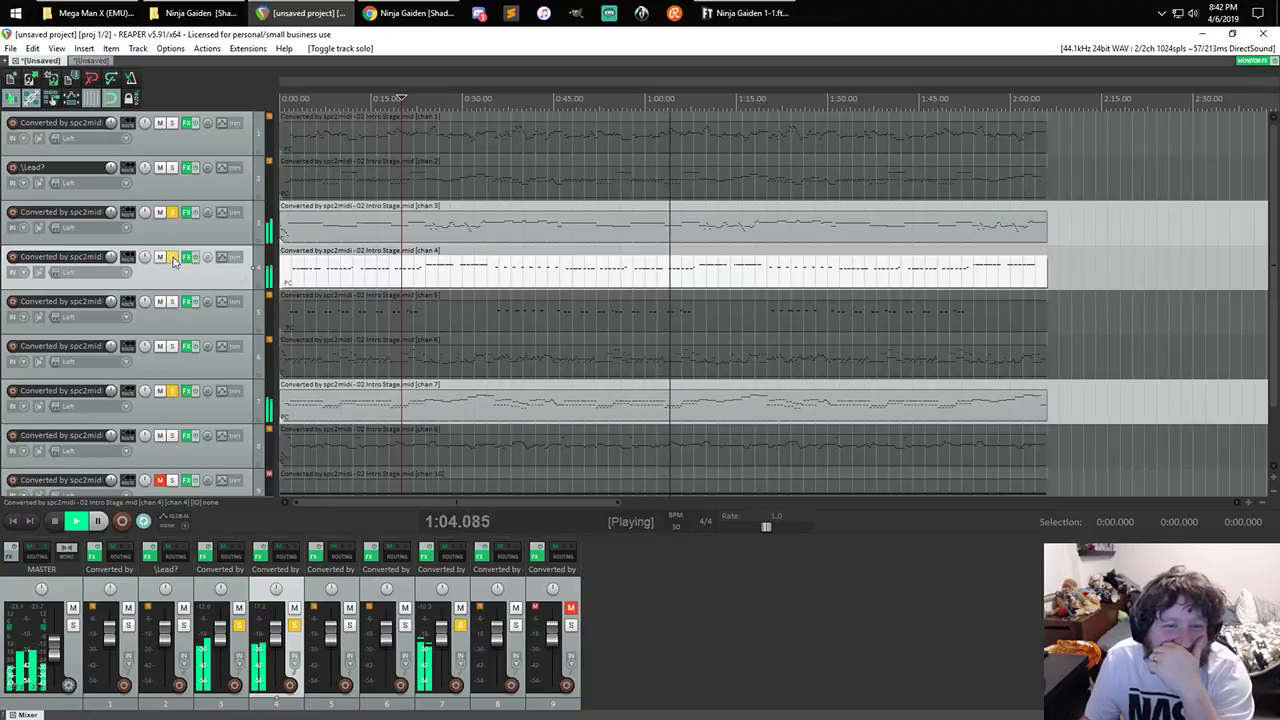
click(172, 258)
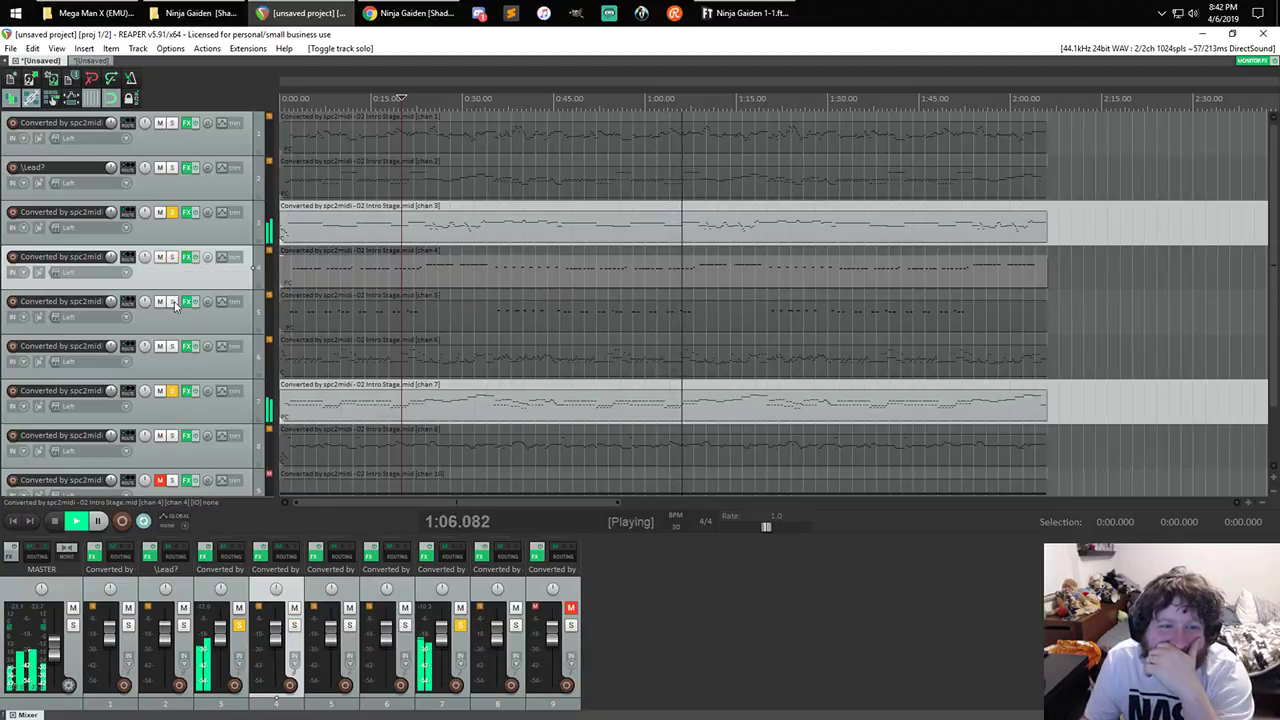
click(173, 303)
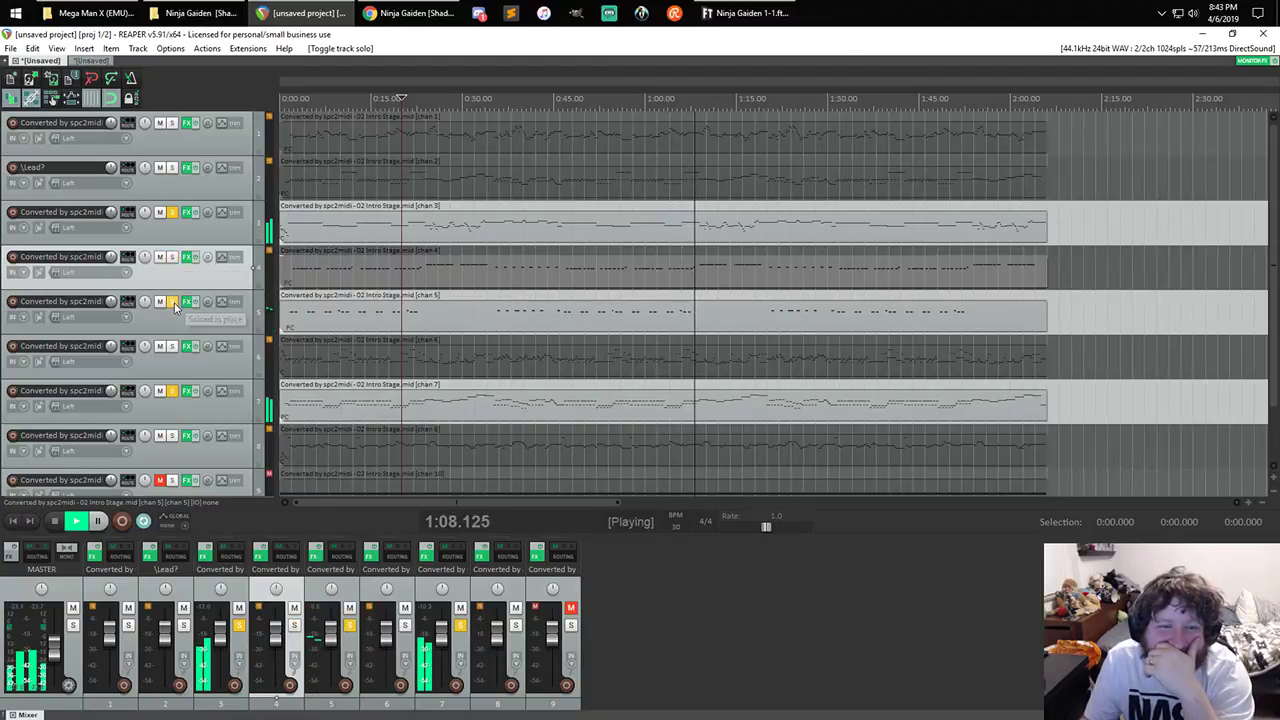
click(173, 303)
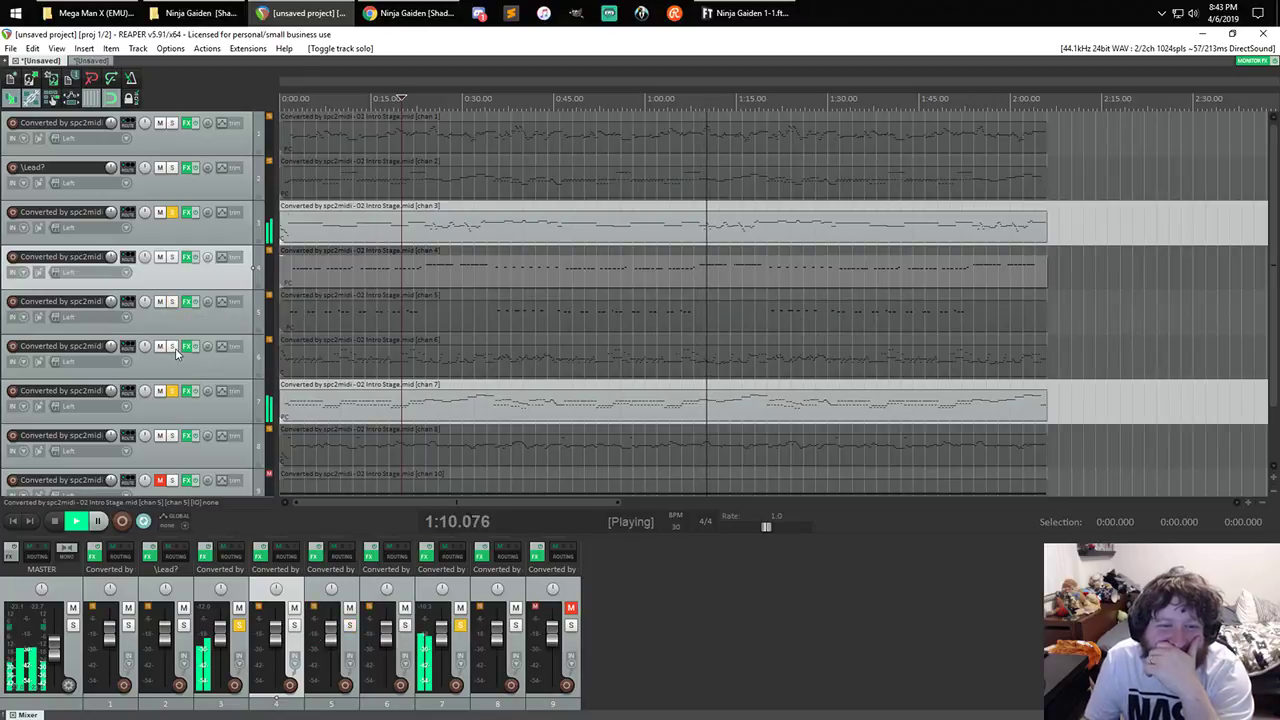
click(173, 347)
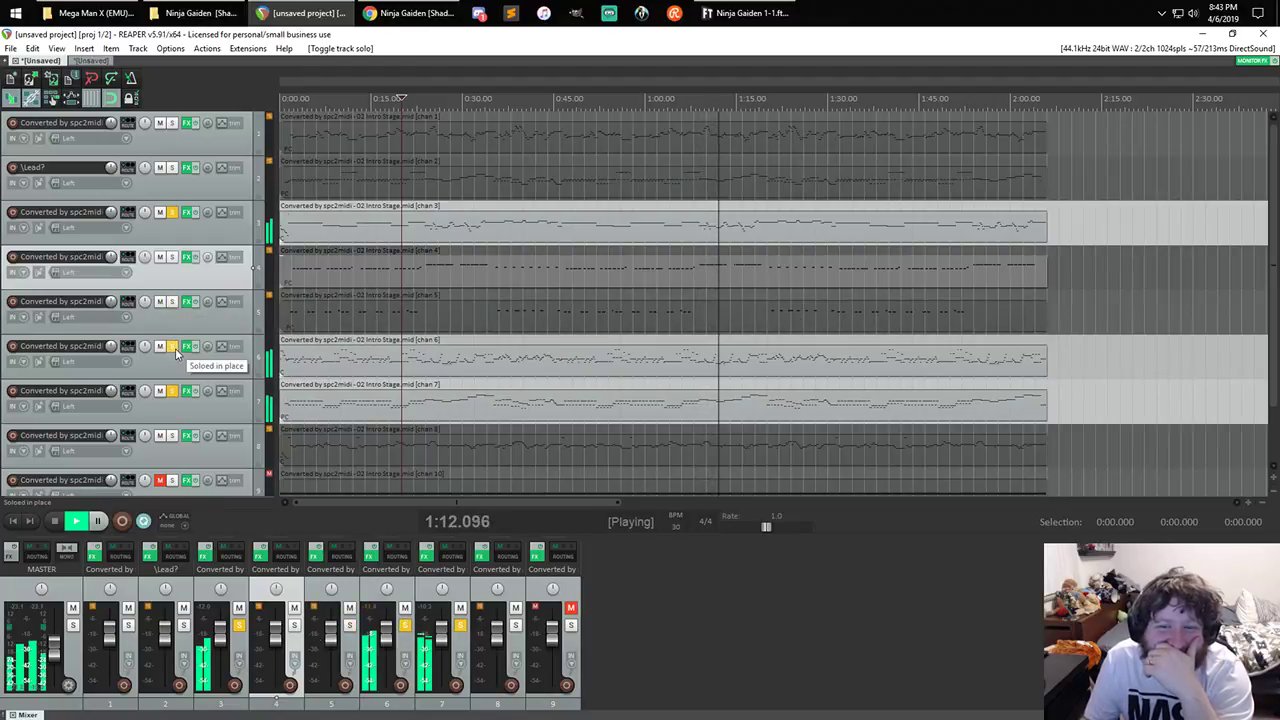
- Open track 6's sforzando and load 011_MMX_Vibraphone from the Mega_Man_X_sf2 set
click(186, 347)
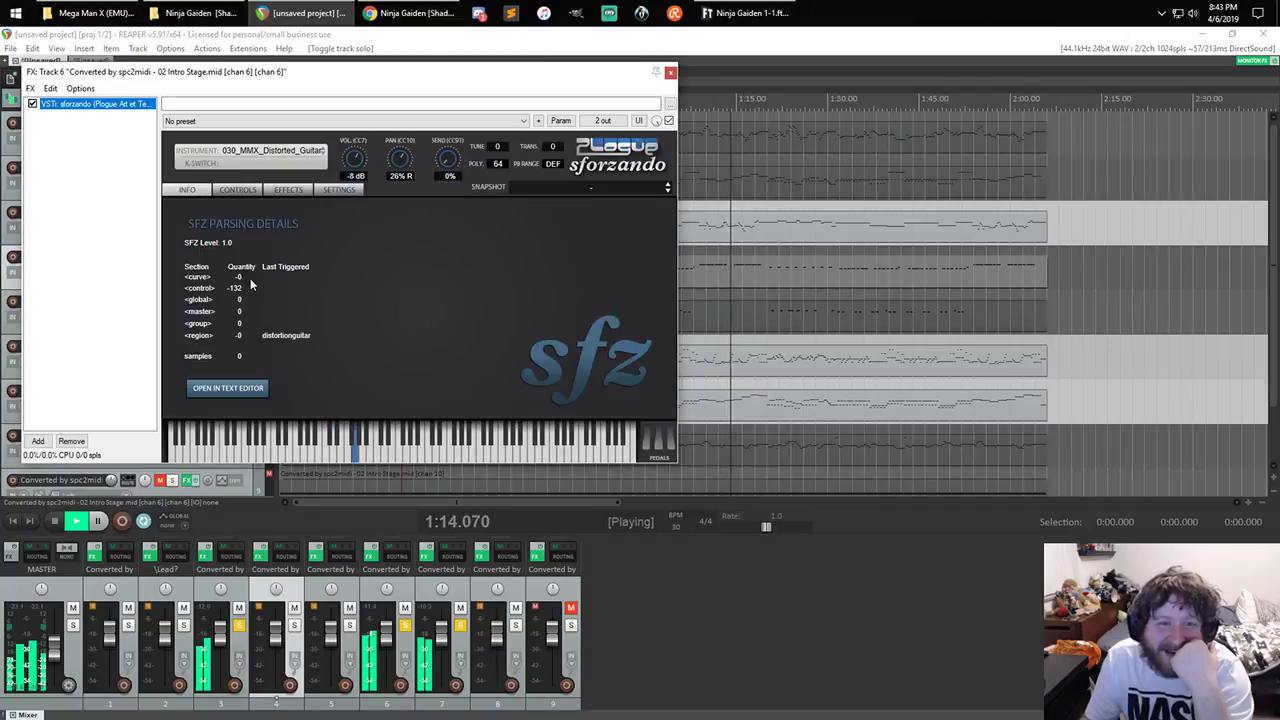
click(306, 152)
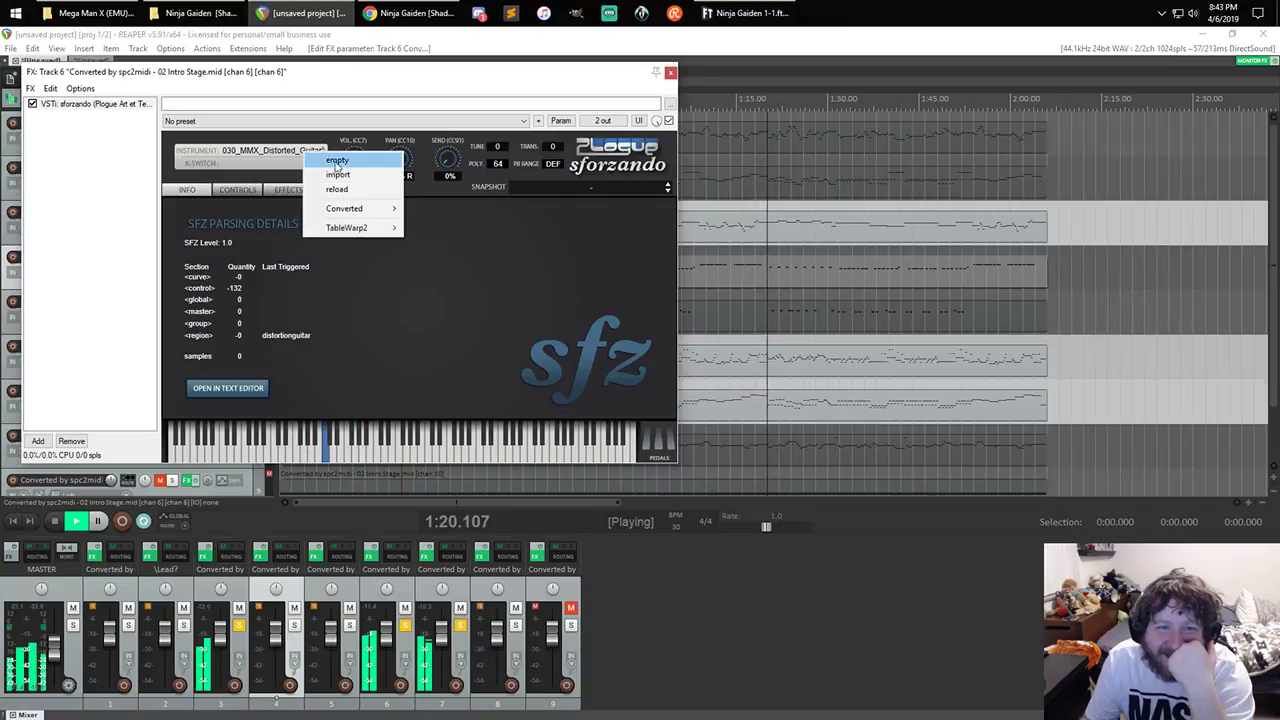
mouse_move(390, 209)
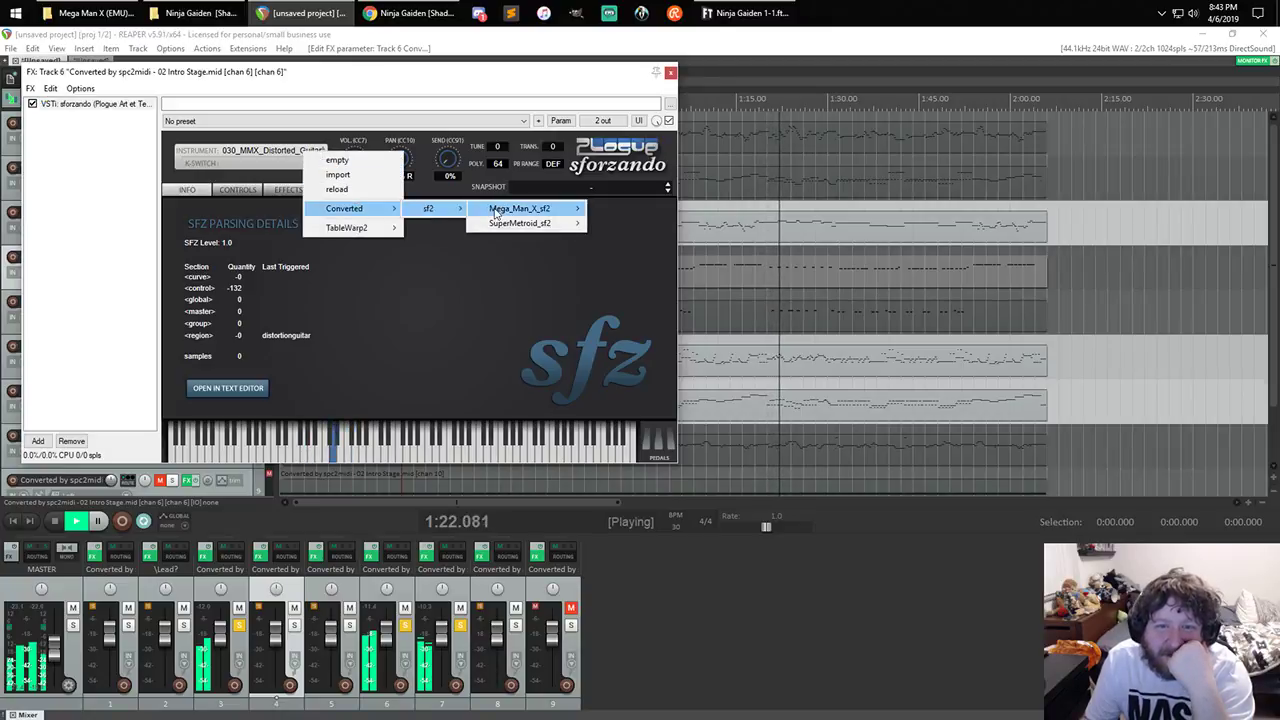
mouse_move(497, 211)
mouse_move(612, 210)
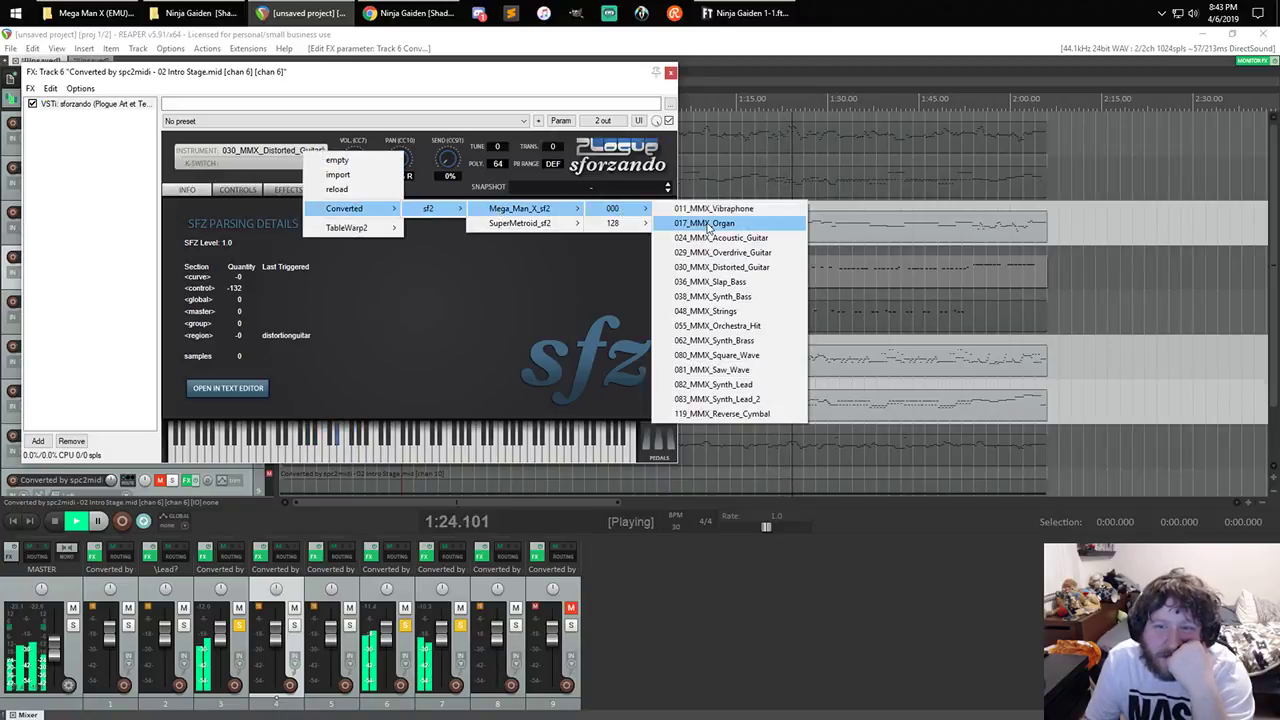
click(712, 209)
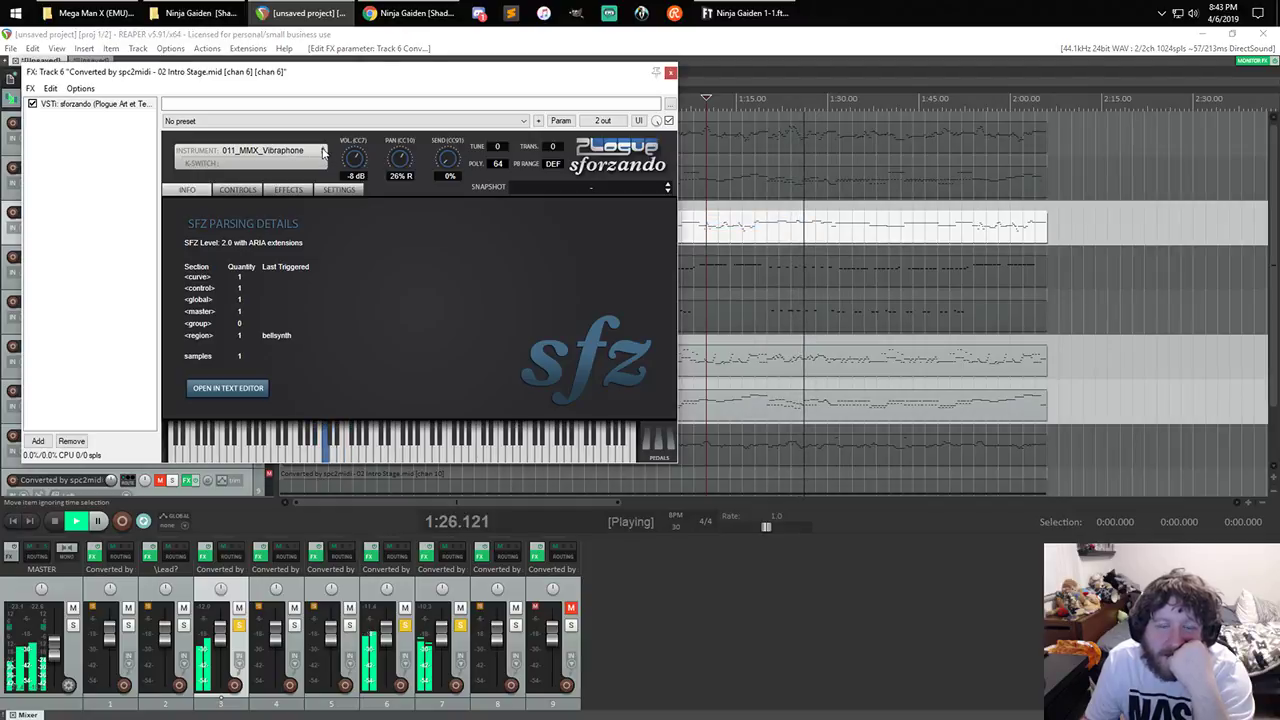
- Audition the following Mega Man X instruments on track 6, settle on 082_MMX_Synth_Lead and close its effects window
key(XF86AudioRaiseVolume)
click(324, 155)
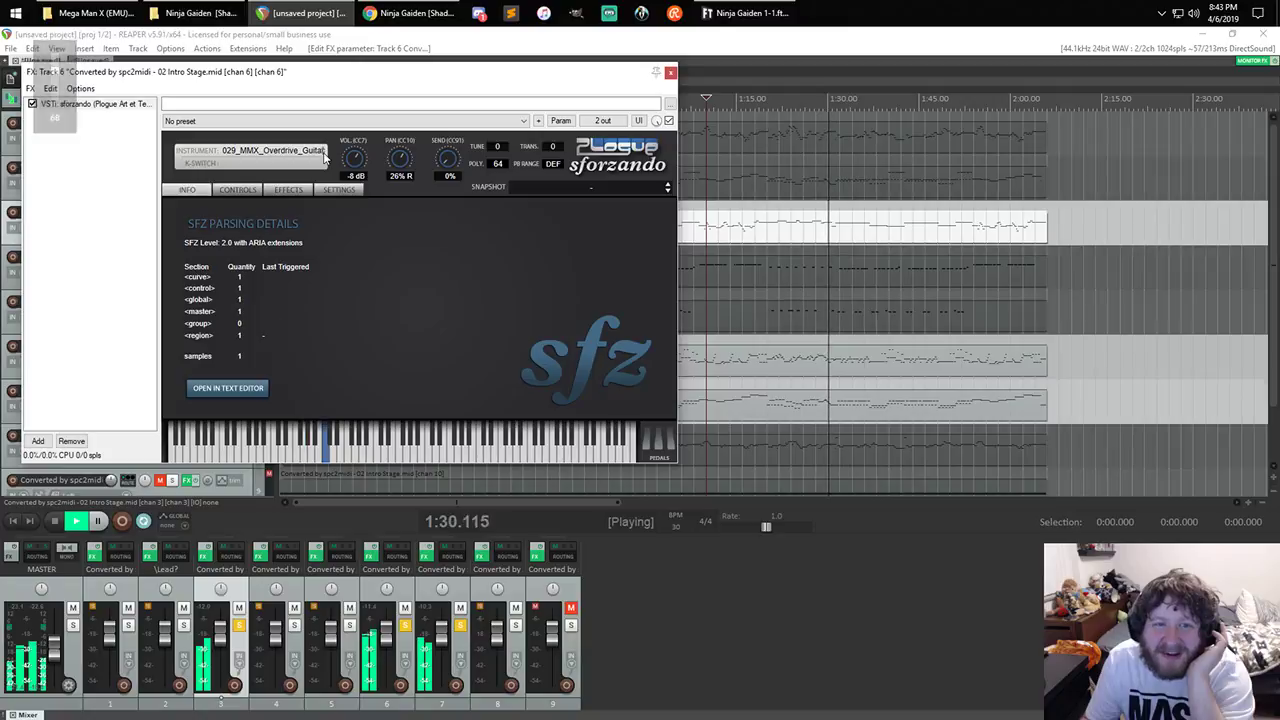
click(324, 155)
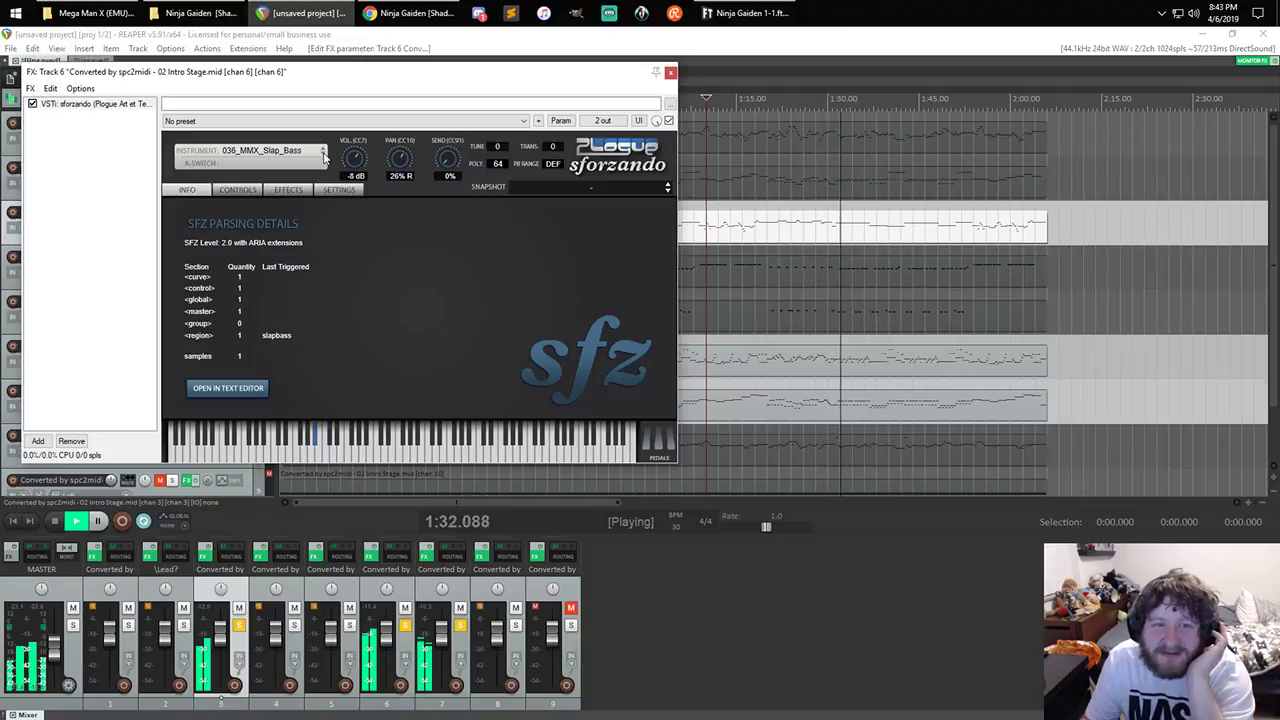
click(324, 155)
click(324, 155)
click(324, 155)
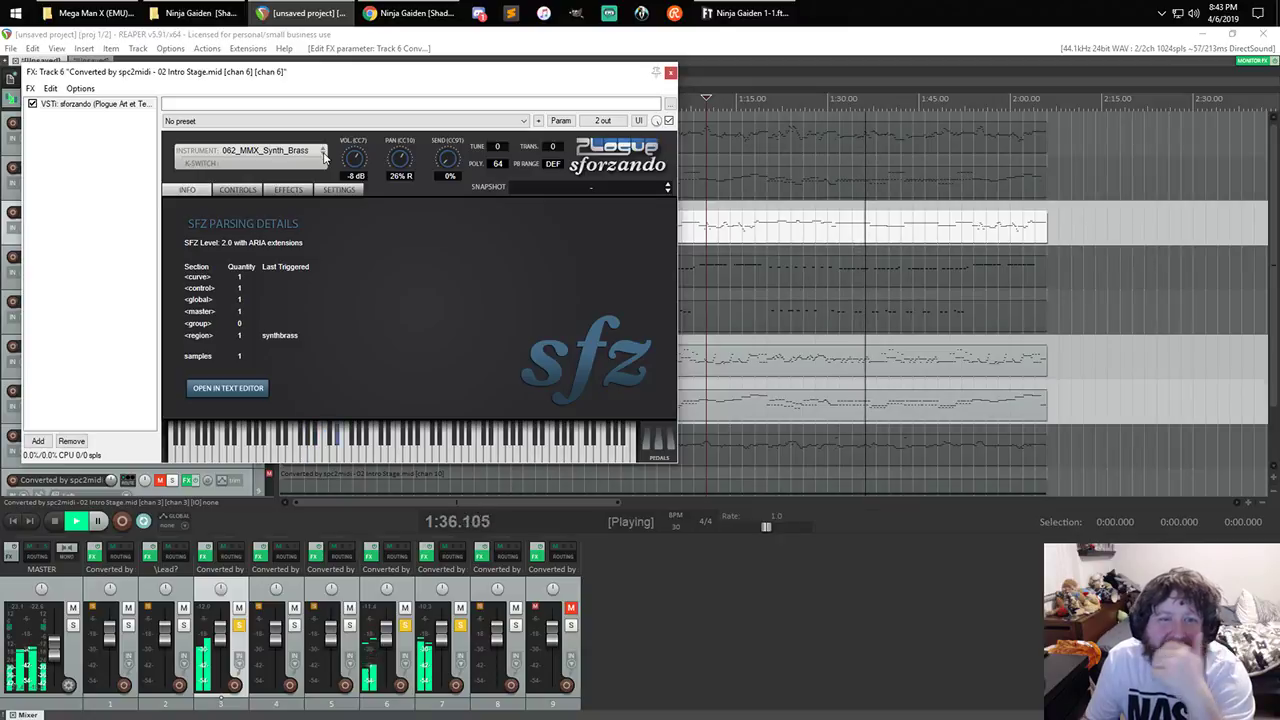
click(324, 155)
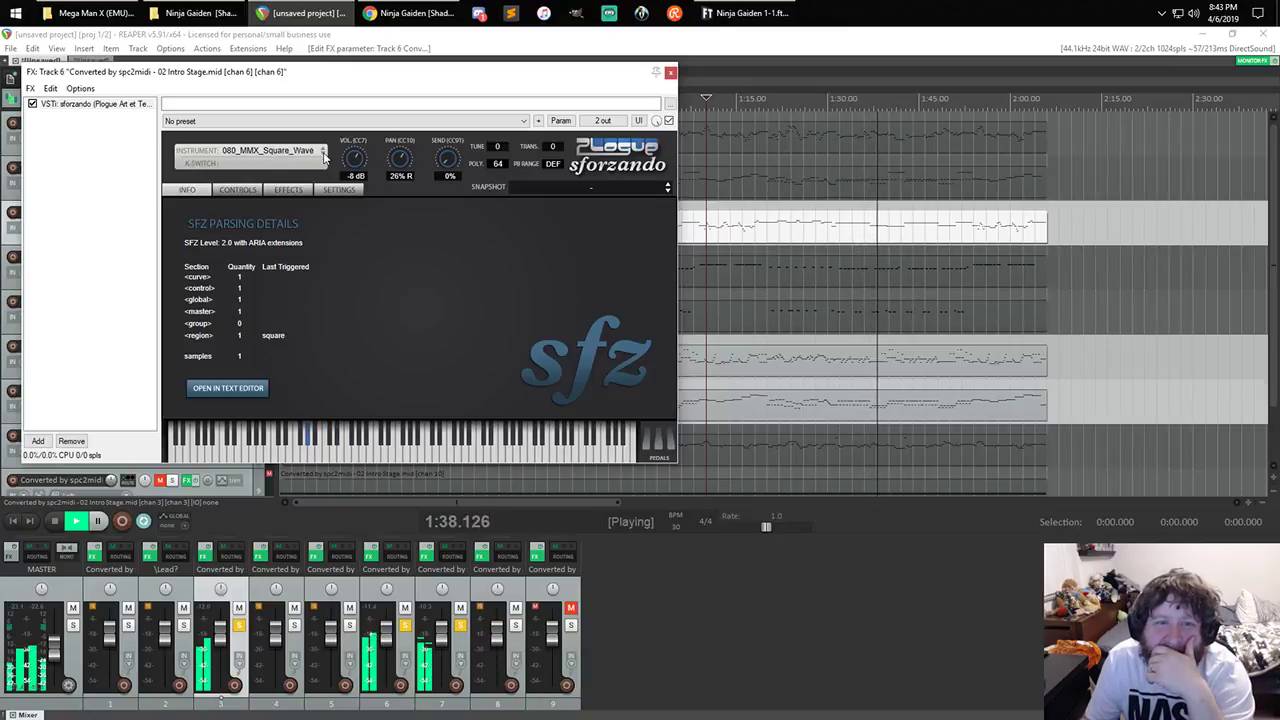
click(324, 155)
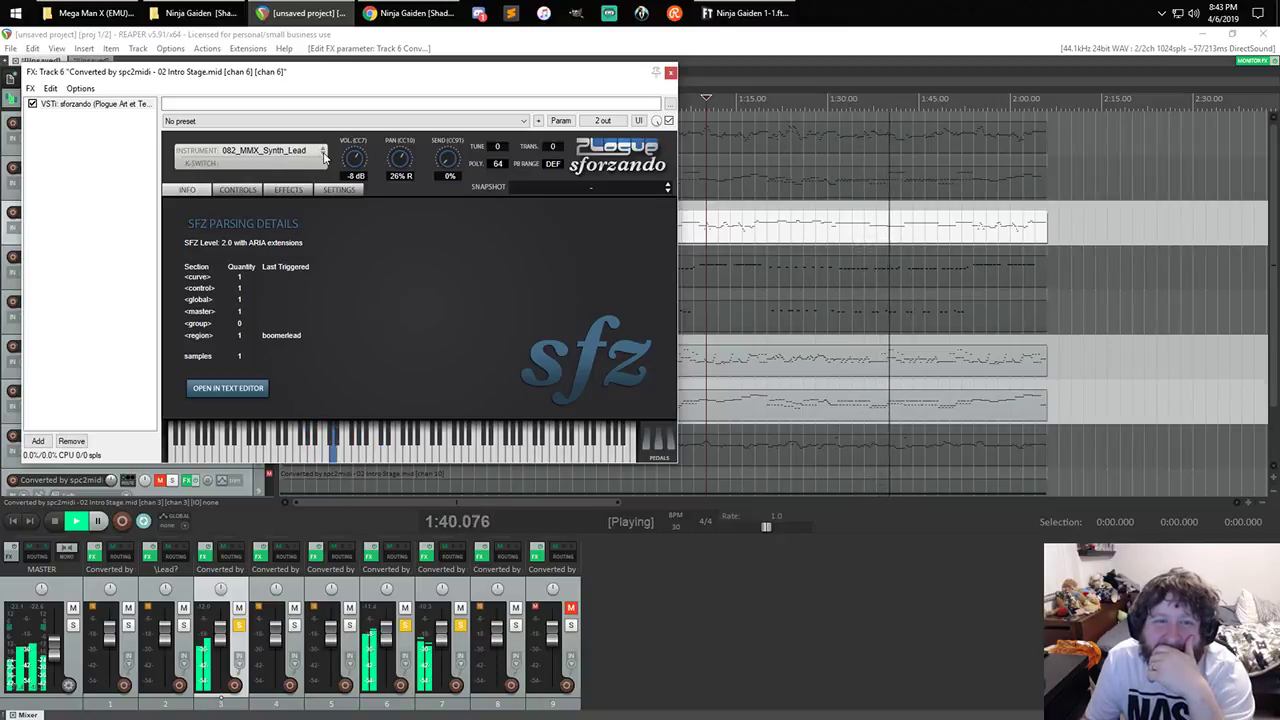
click(670, 72)
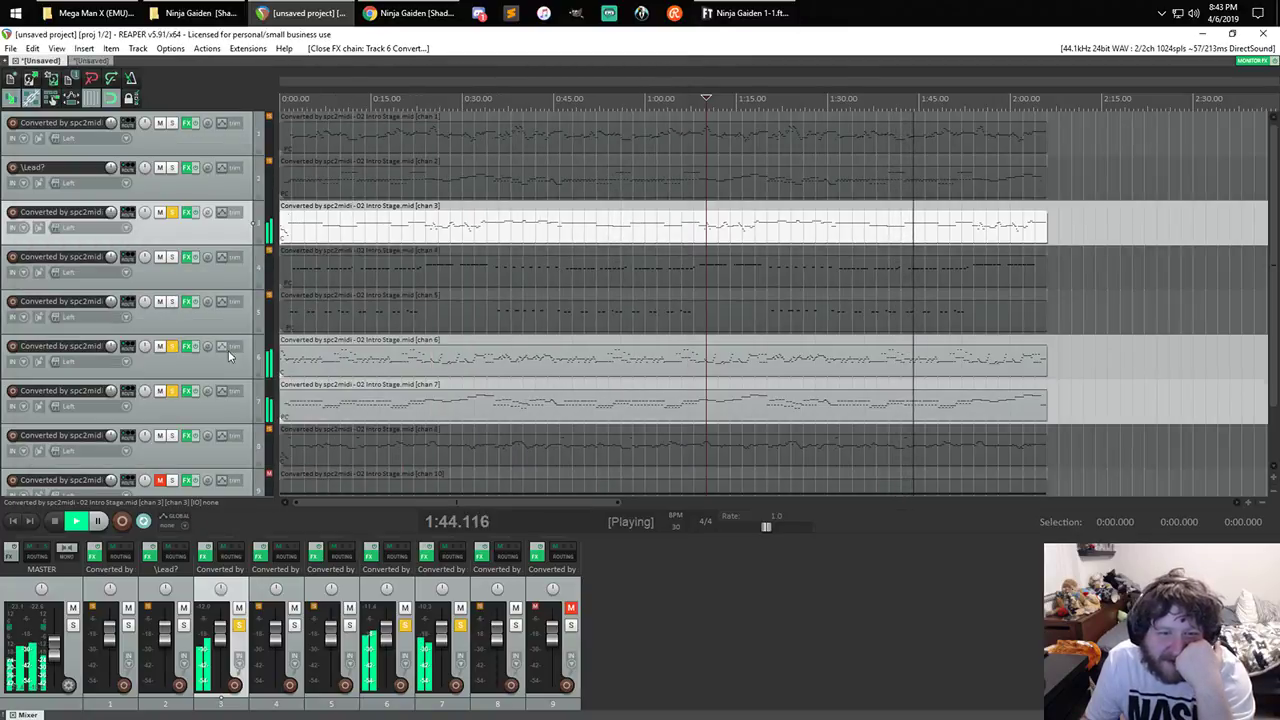
- Return playback to the song's start, solo only track 3 and listen to its opening notes before stopping
key(Home)
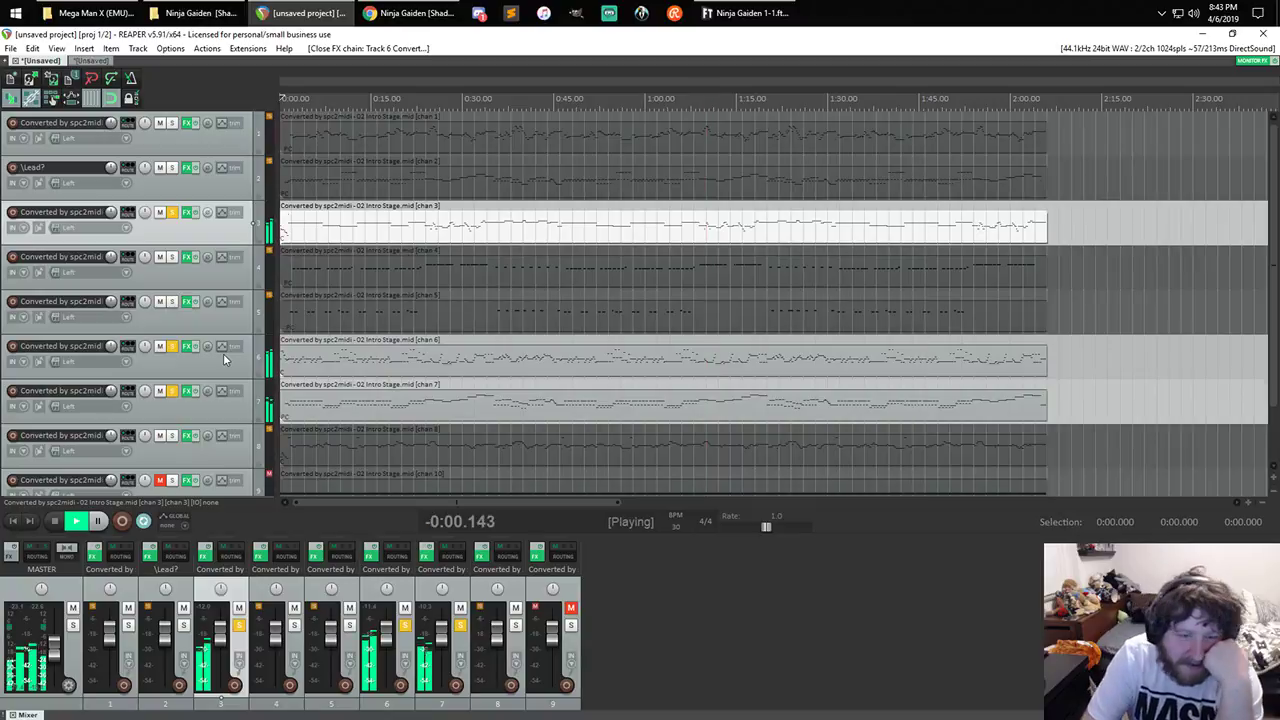
key(space)
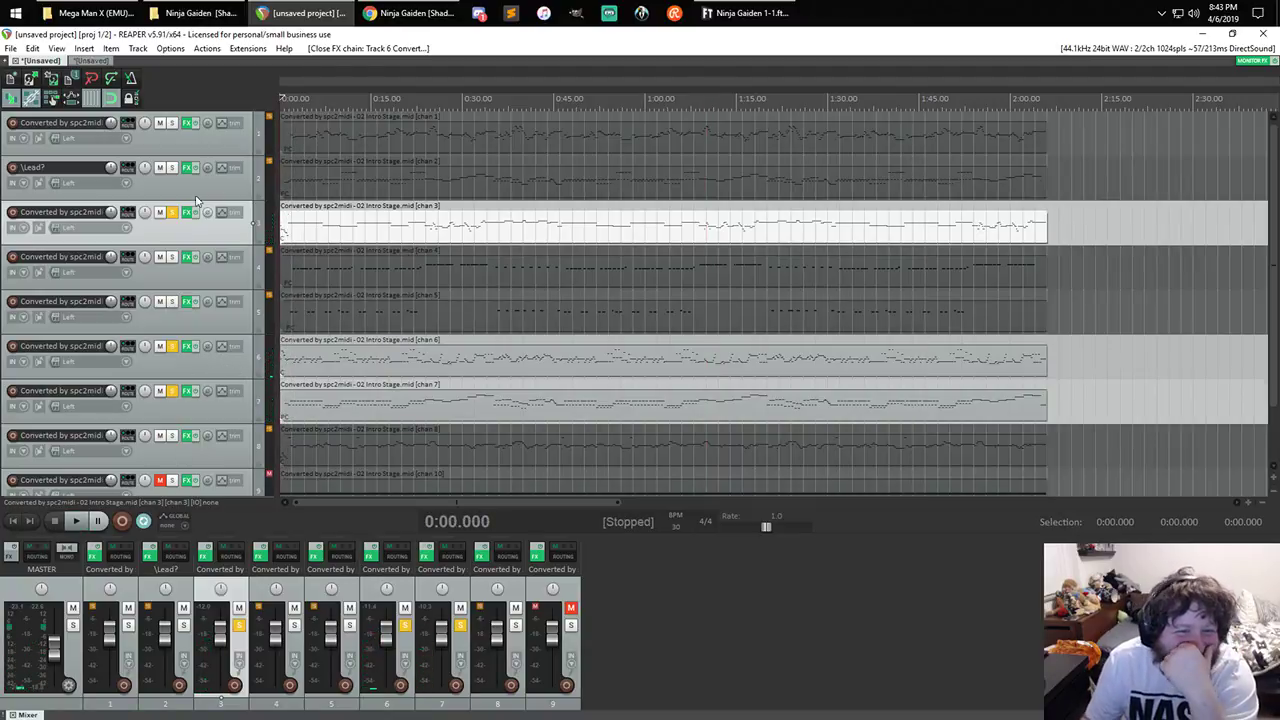
click(172, 391)
key(space)
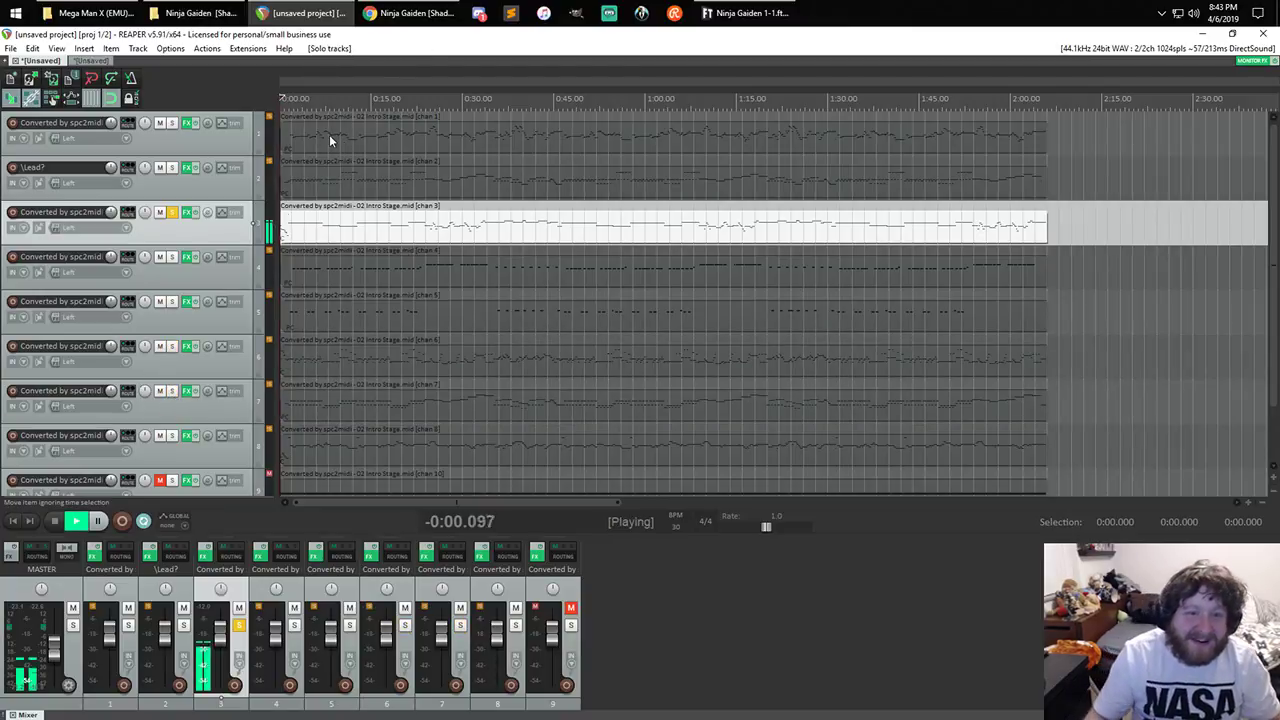
scroll(336, 218, up, 5)
key(space)
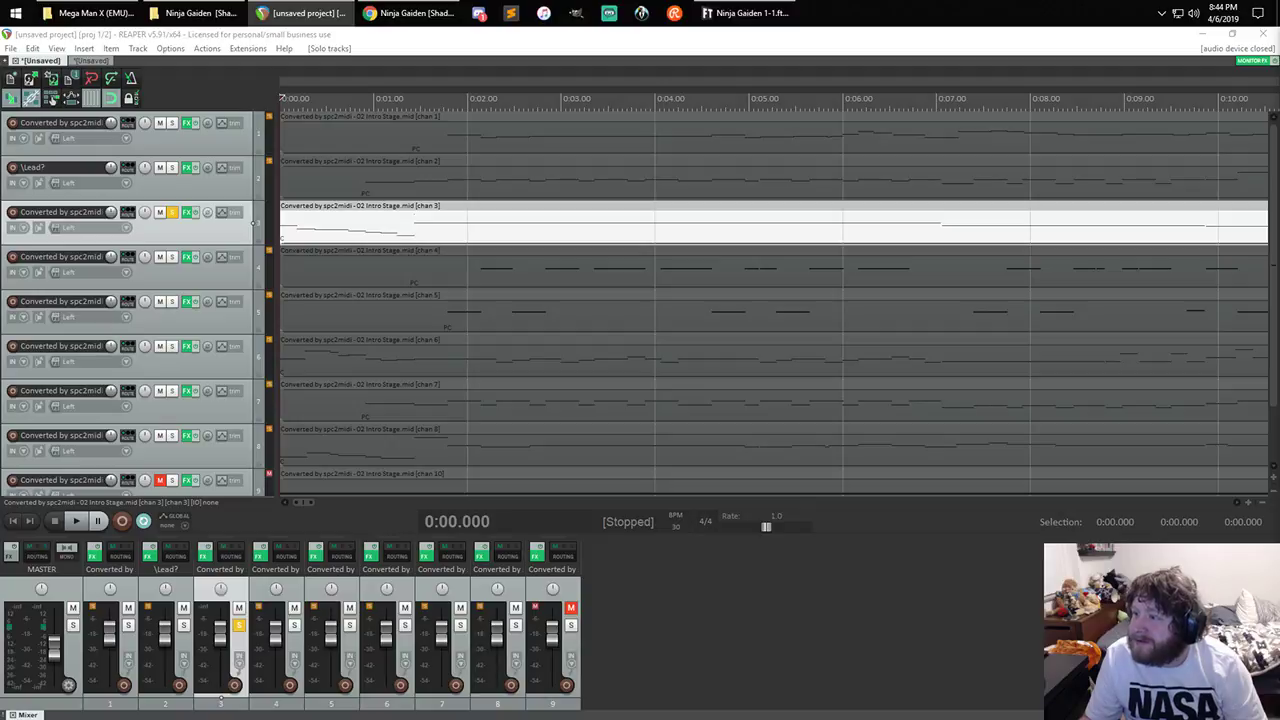
scroll(99, 375, down, 2)
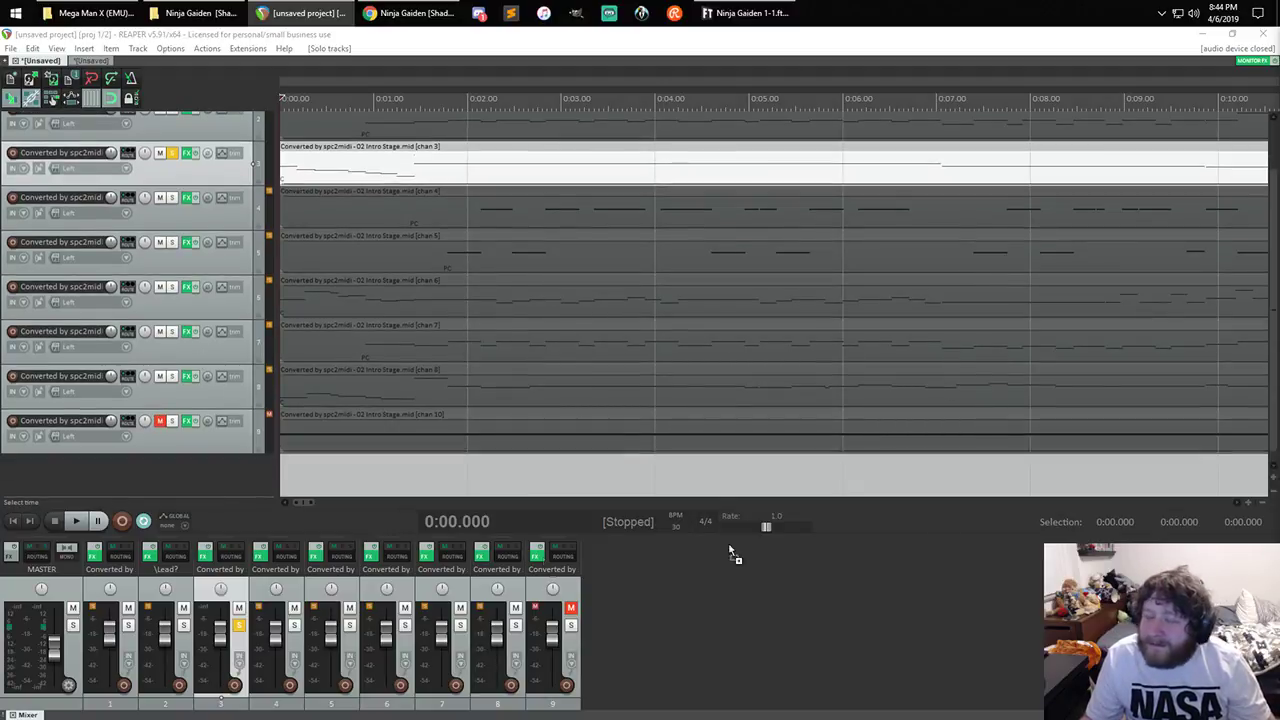
- Add 03 Highway - Opening Stage.mp3 as a new track at the song's start and solo it in place of track 3
drag(285, 482, 285, 482)
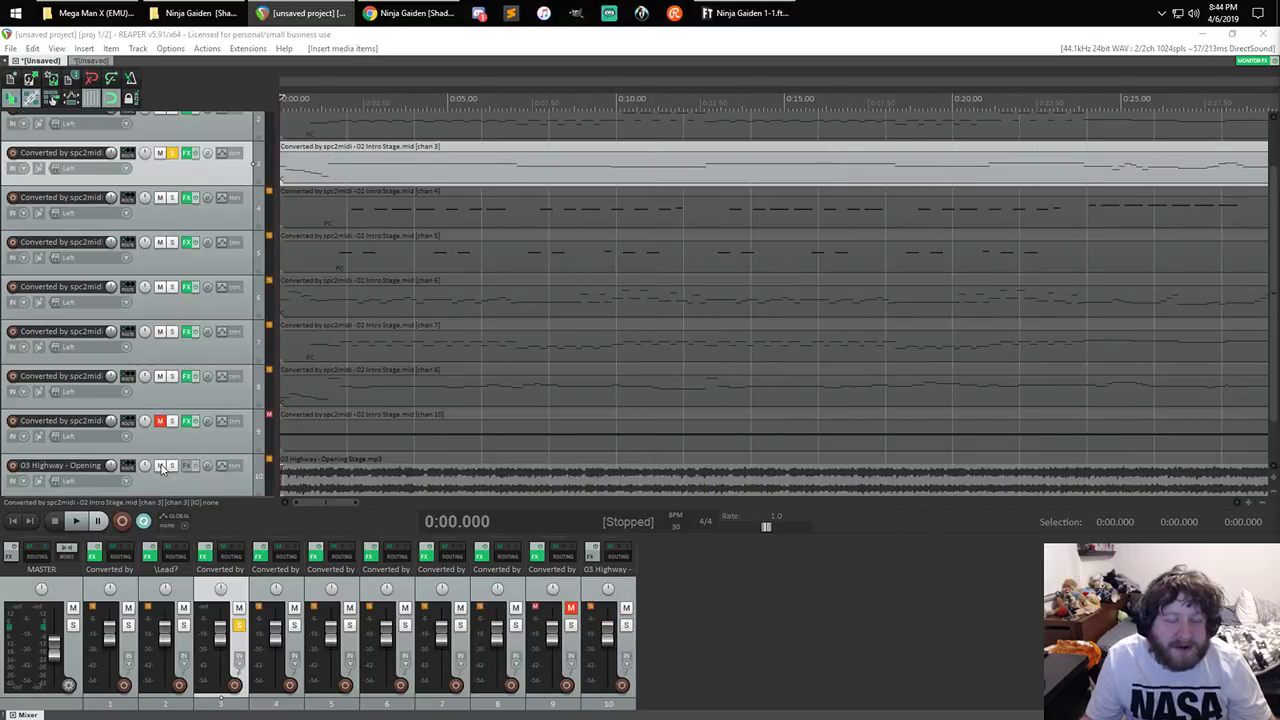
click(171, 466)
click(172, 152)
scroll(188, 176, up, 2)
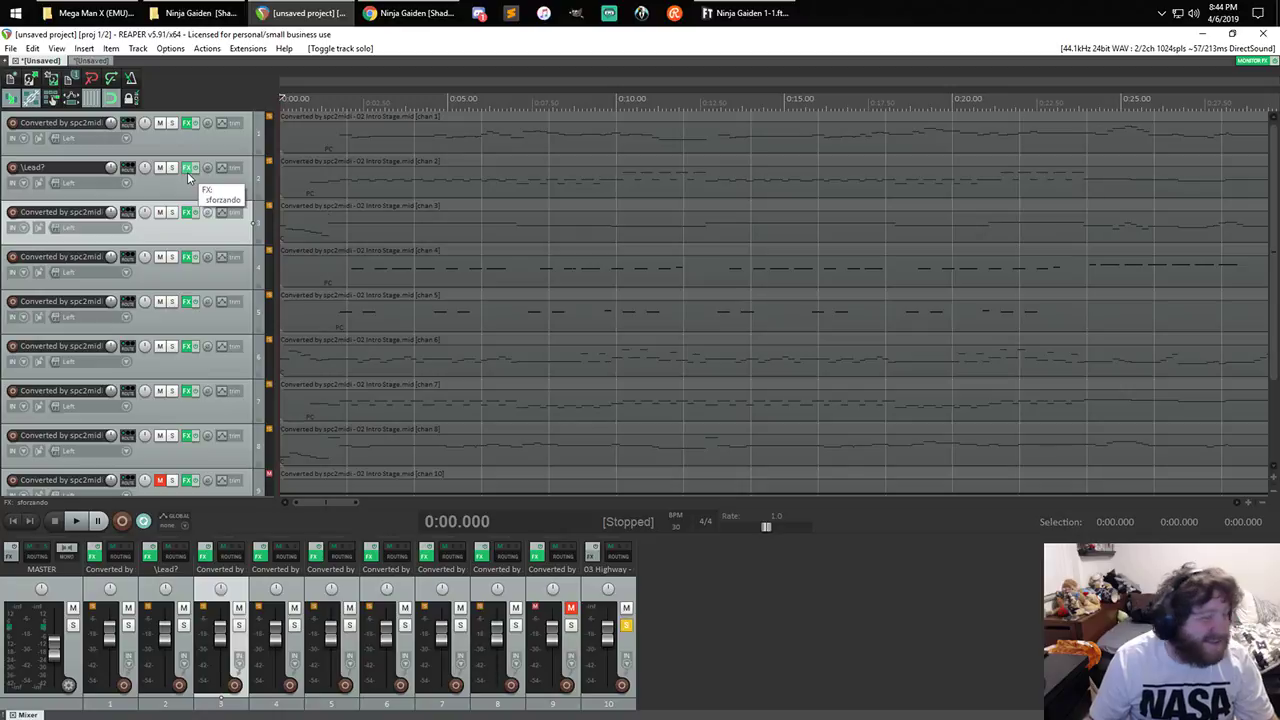
- Listen to the opening of the soloed Highway mp3 from the song's start and stop playback
click(418, 92)
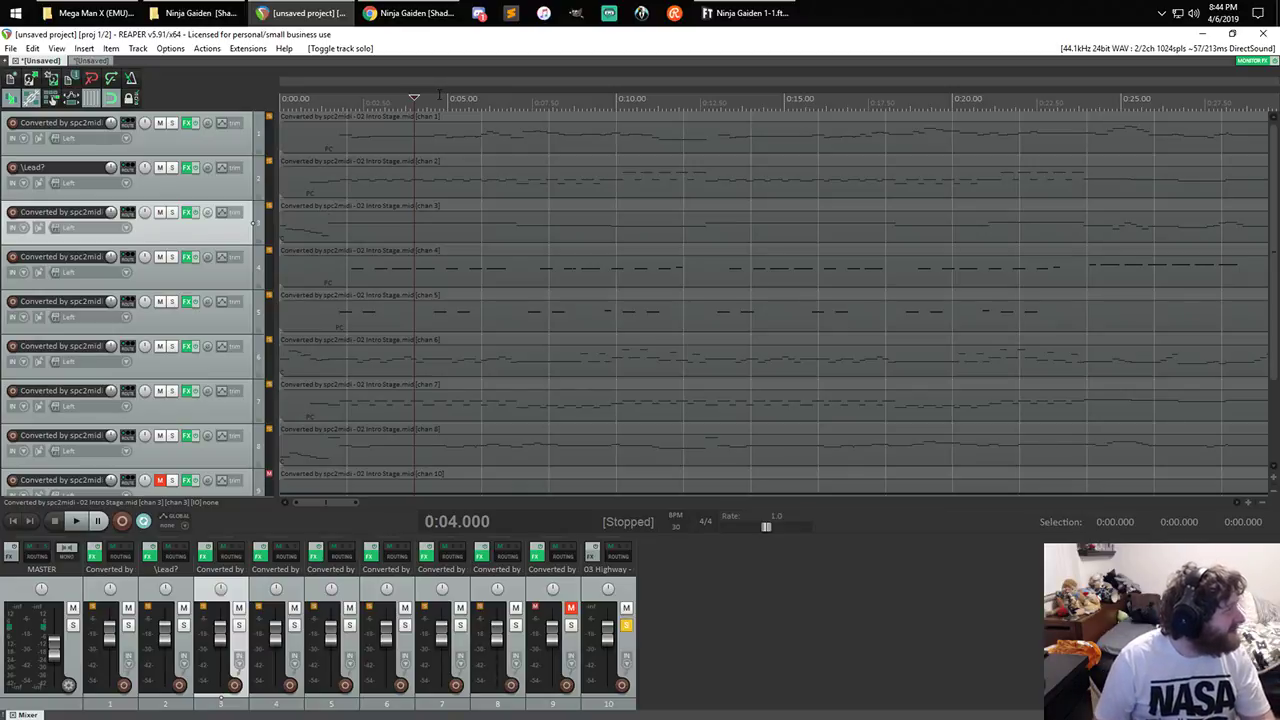
key(space)
key(Home)
scroll(367, 46, down, 3)
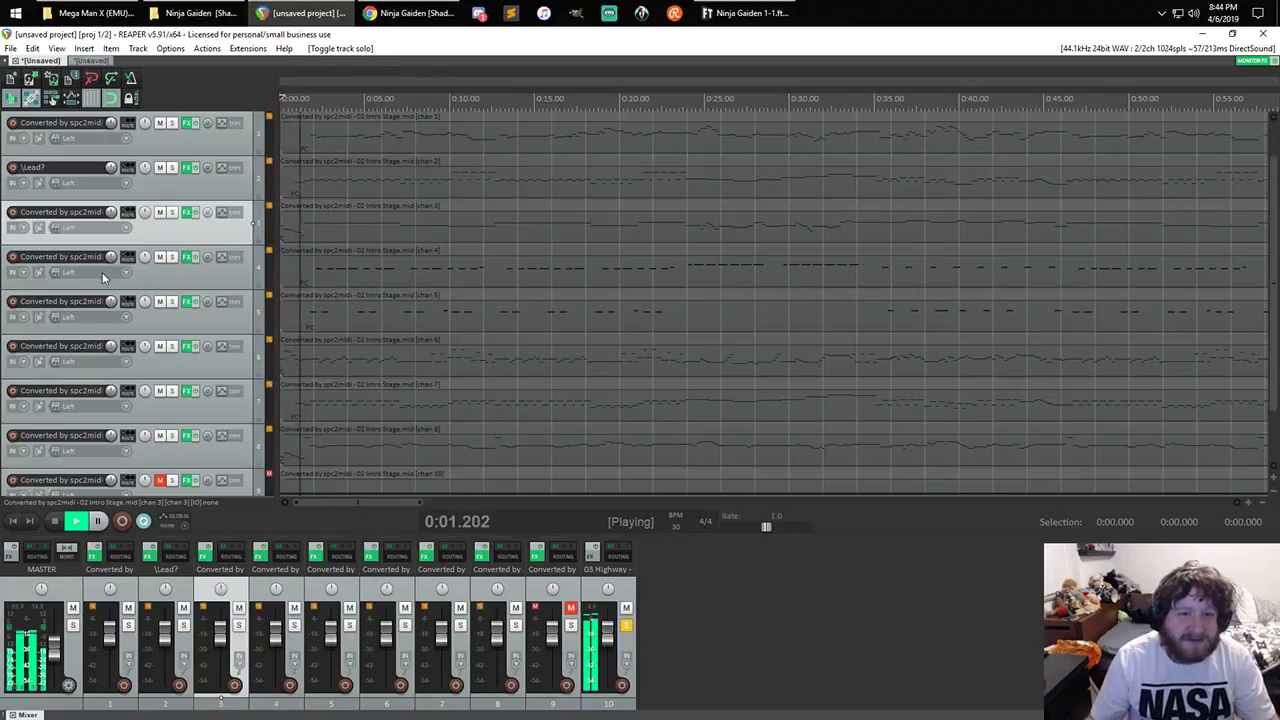
scroll(110, 275, down, 3)
key(Home)
key(space)
scroll(190, 270, up, 1)
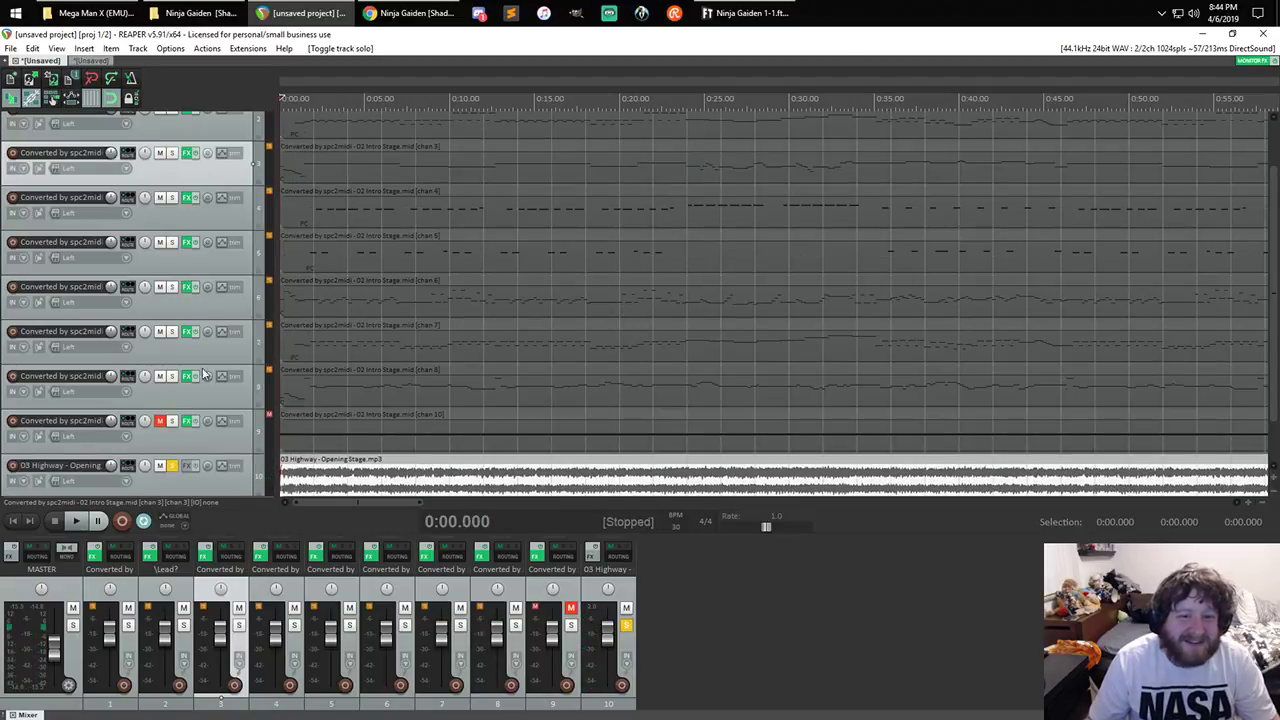
- Unsolo the Highway mp3, solo MIDI track 3 and listen to its opening notes
scroll(192, 388, down, 1)
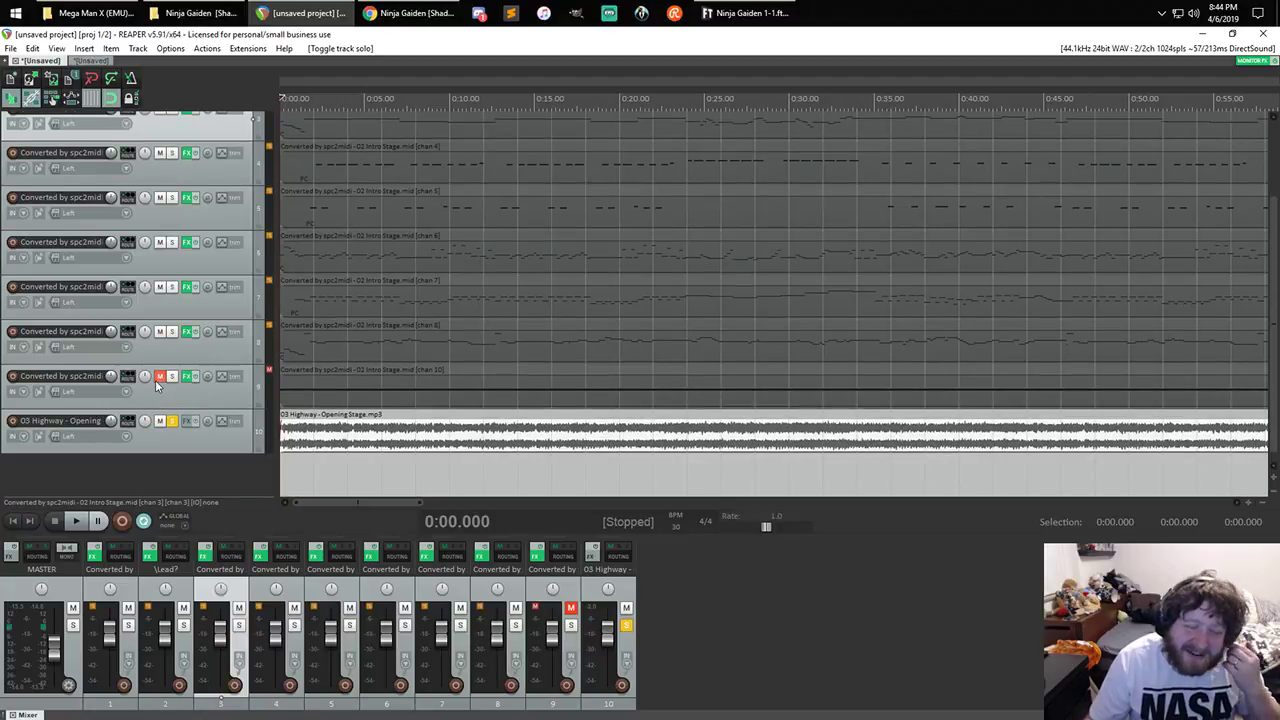
scroll(316, 312, up, 7)
scroll(233, 283, up, 3)
scroll(233, 283, down, 1)
scroll(233, 283, up, 1)
scroll(233, 283, down, 2)
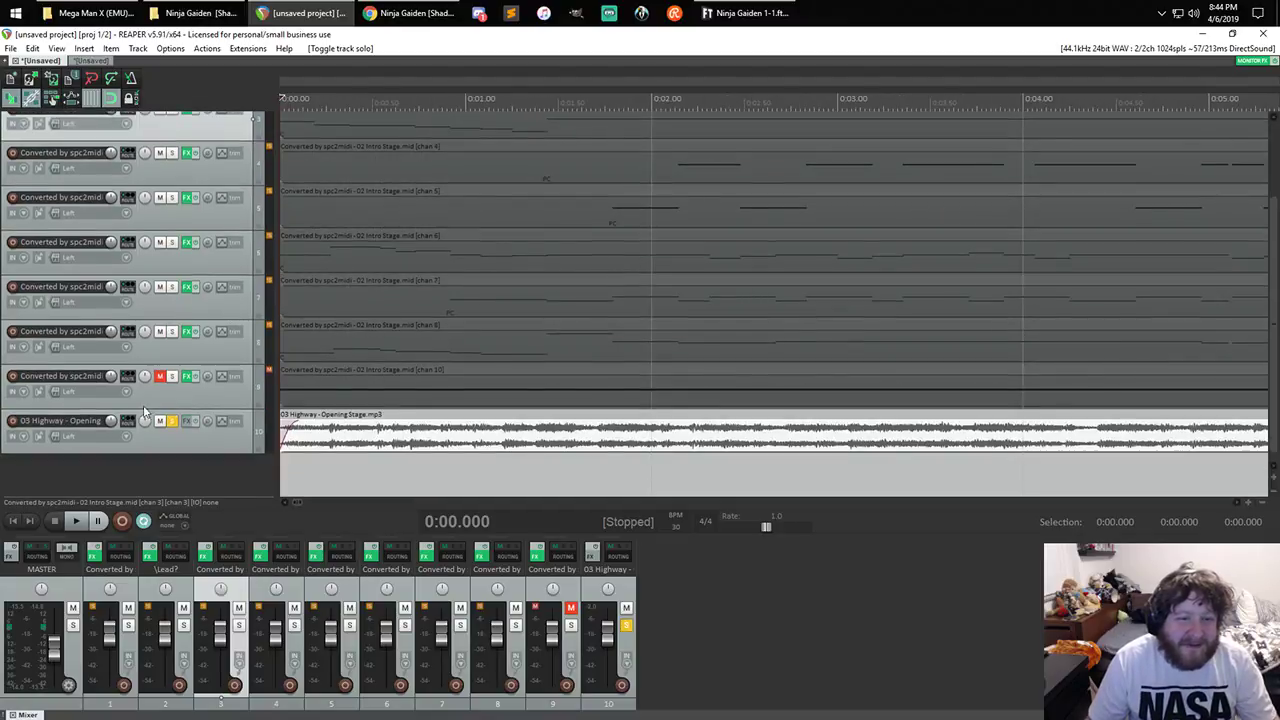
scroll(233, 260, up, 2)
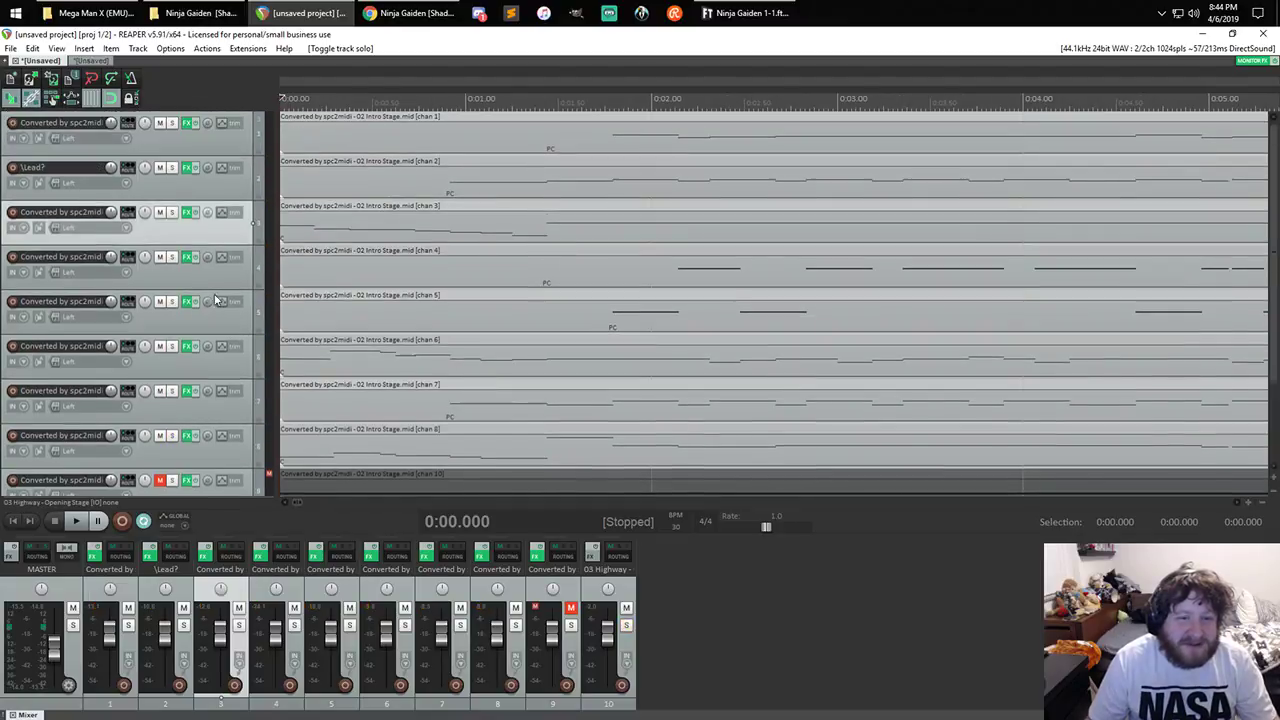
click(172, 212)
key(space)
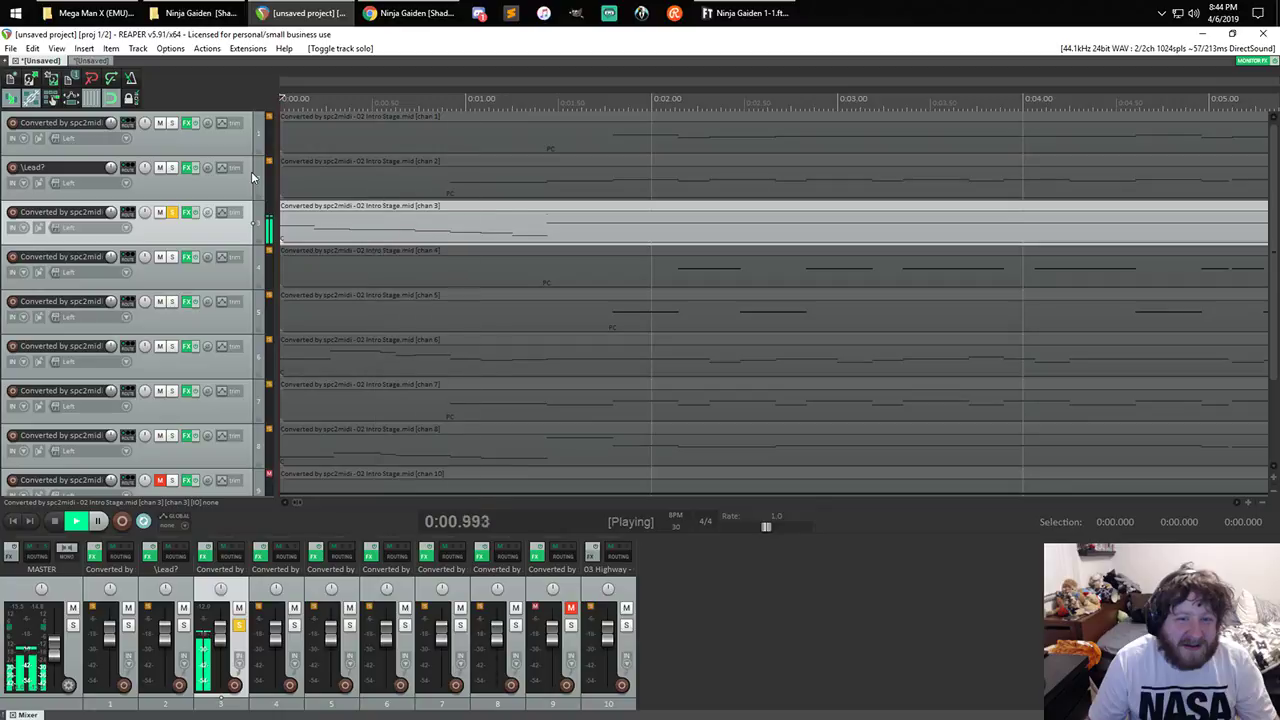
key(space)
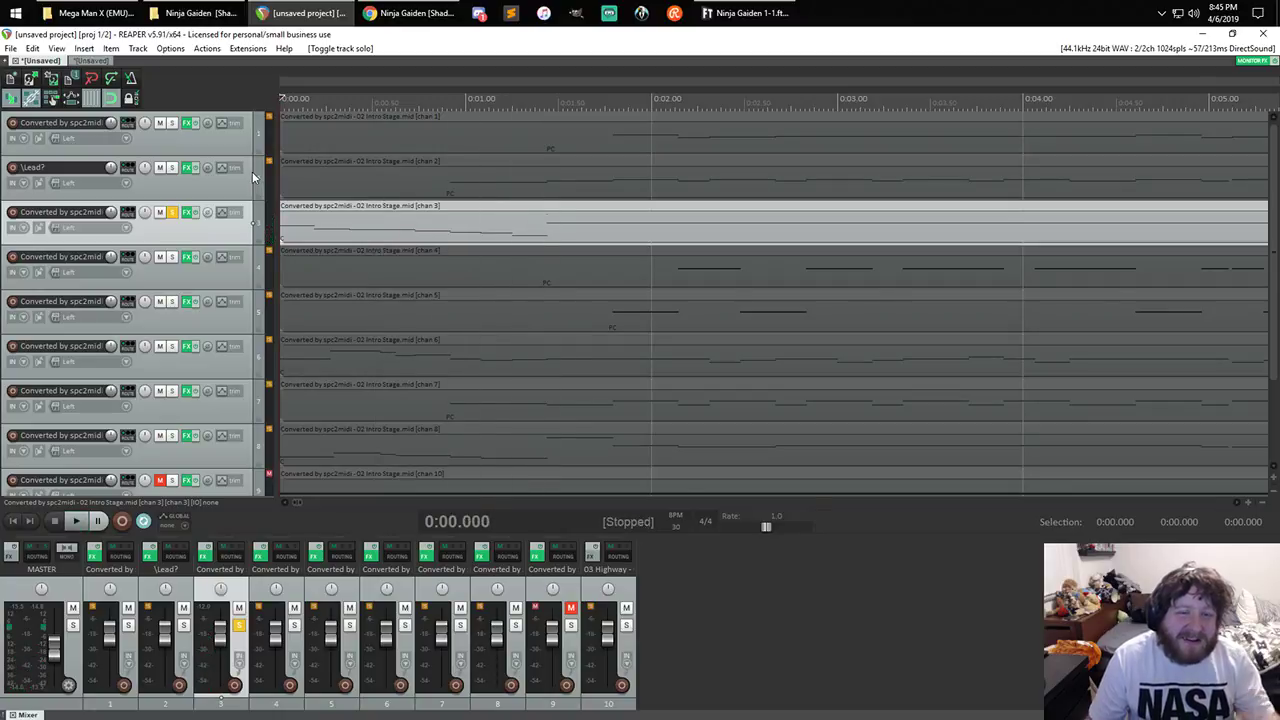
- Solo tracks 1 to 5 together in place of track 3 alone and briefly play the song's opening
scroll(251, 177, down, 1)
scroll(250, 177, up, 1)
scroll(234, 177, up, 2)
scroll(234, 178, down, 4)
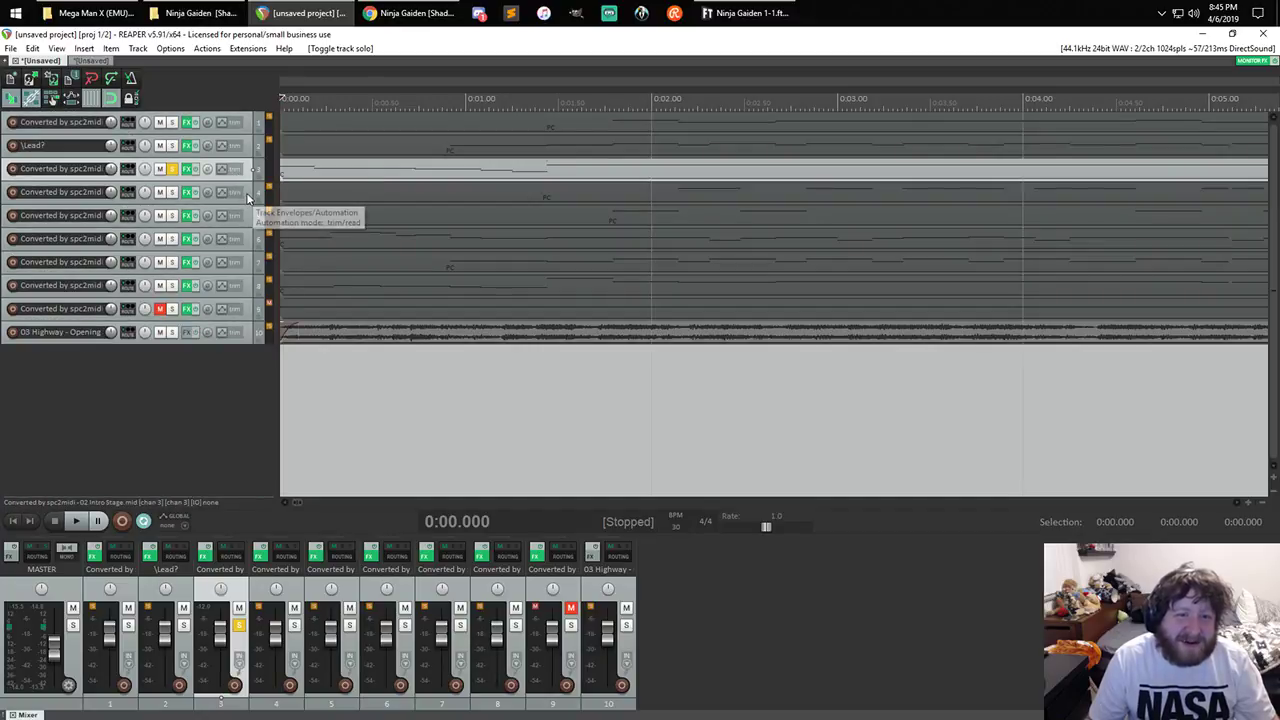
click(248, 197)
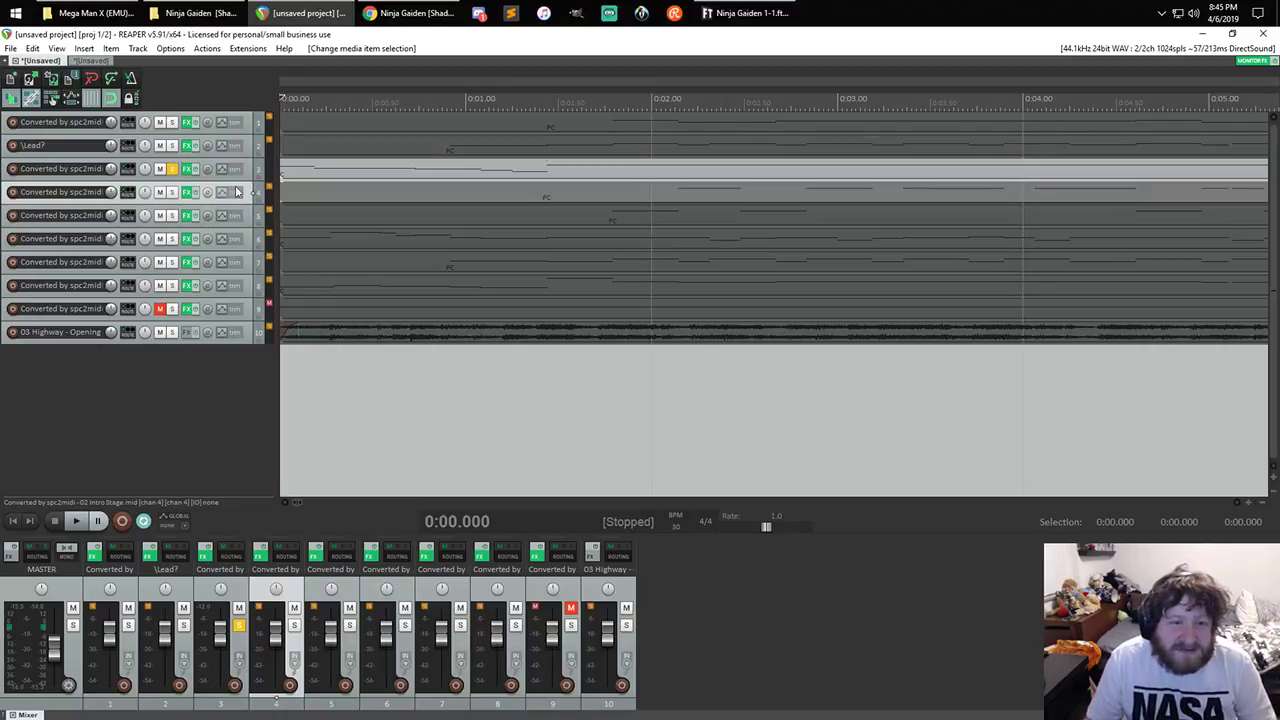
click(418, 172)
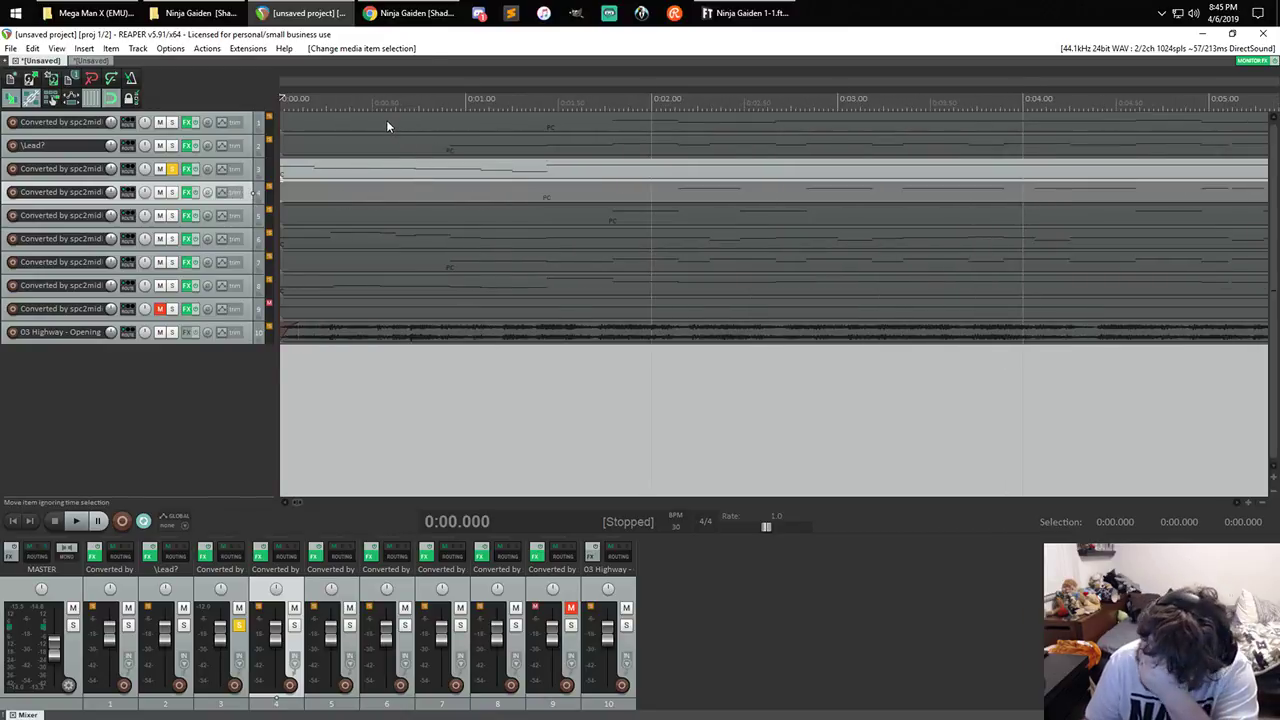
click(172, 168)
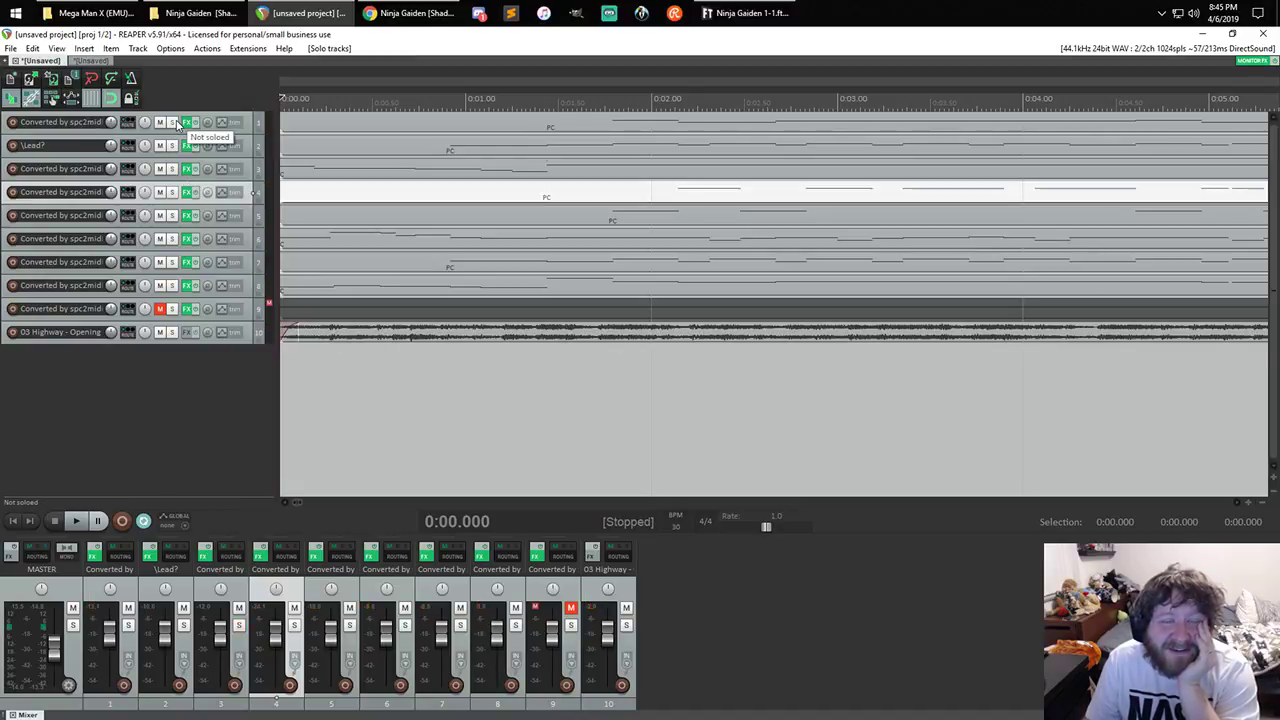
drag(175, 122, 179, 219)
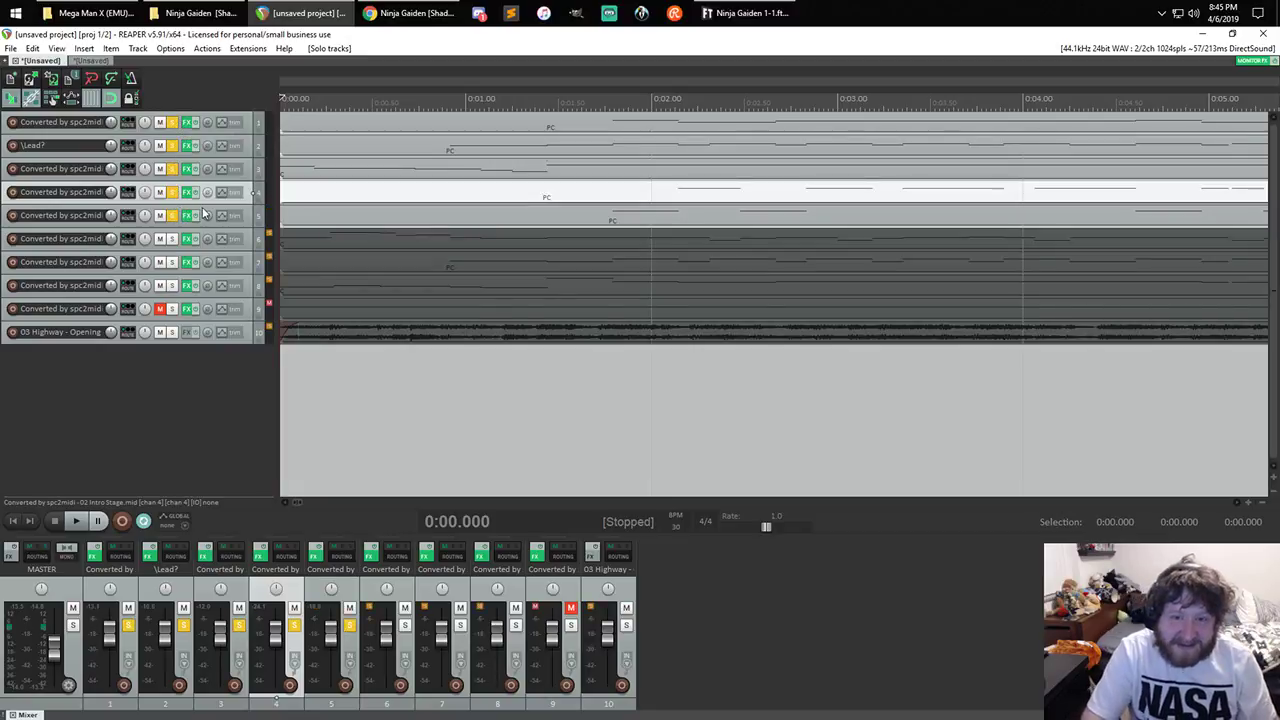
key(space)
key(space)
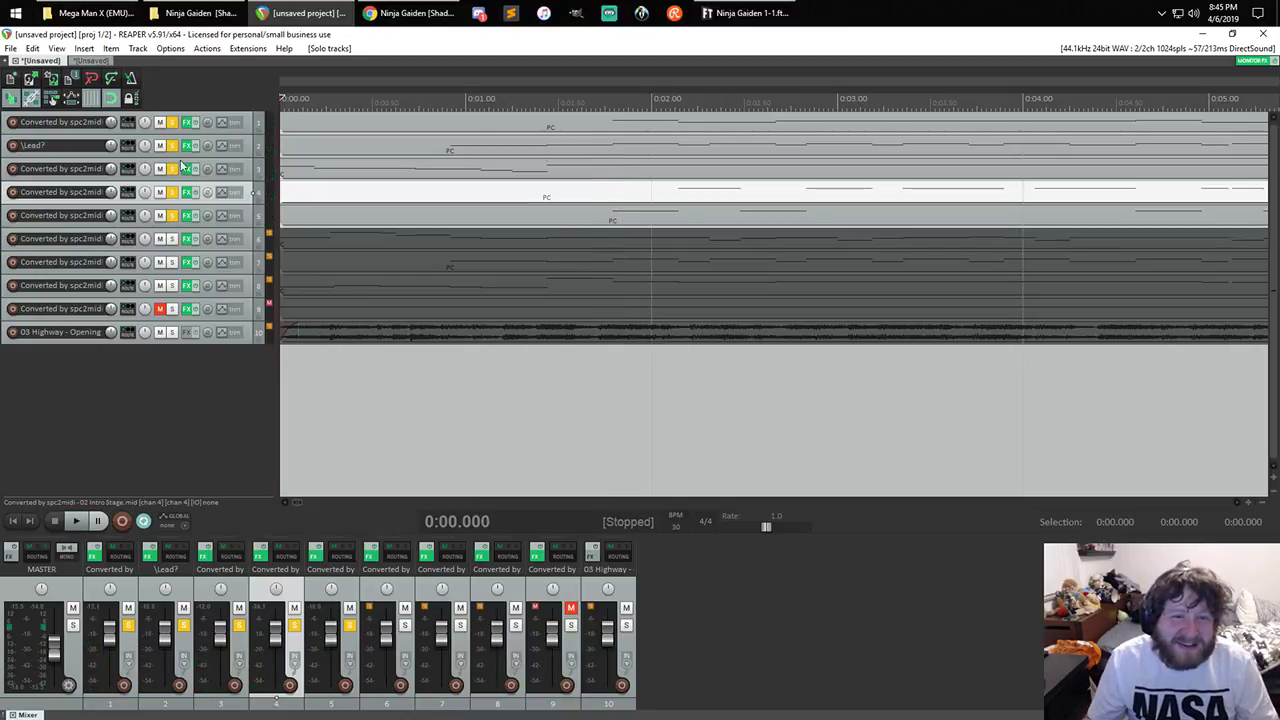
- Clear the solos on tracks 1 to 5, solo only track 3 and replay its opening
drag(172, 122, 167, 222)
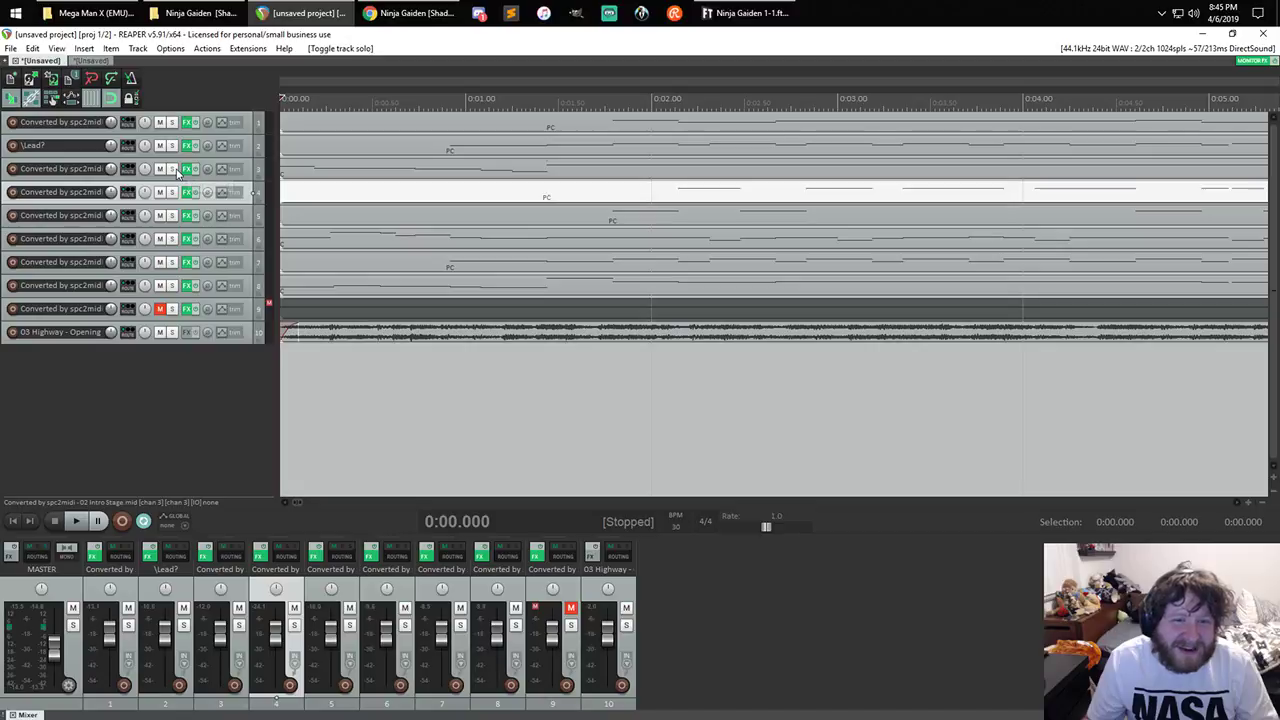
click(172, 169)
key(space)
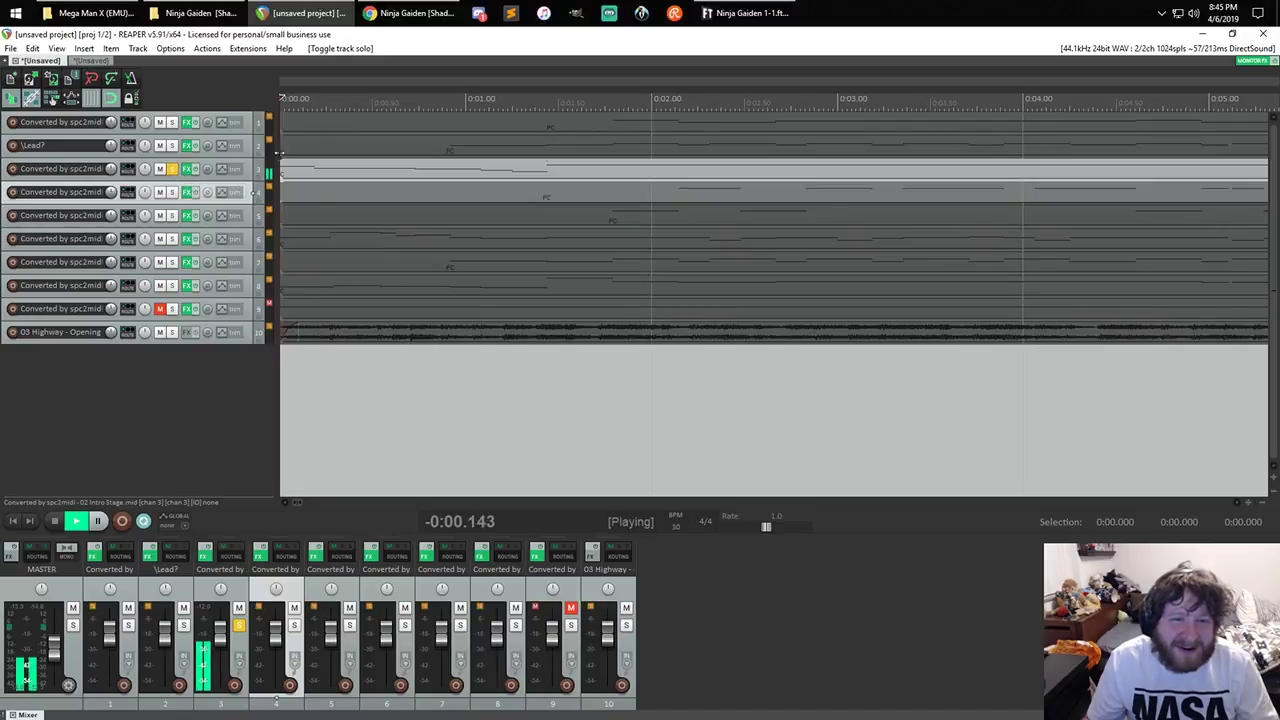
key(space)
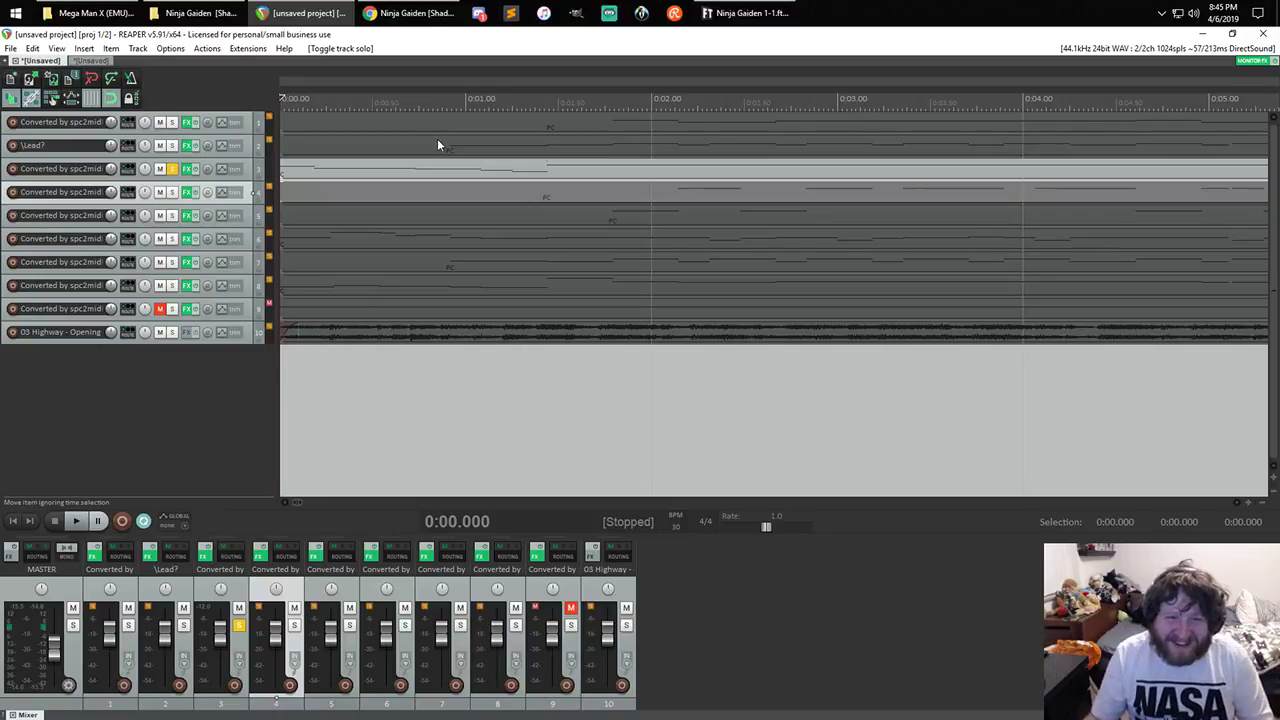
- Make a time selection over the first two seconds and replay soloed track 3 within it
drag(553, 104, 310, 155)
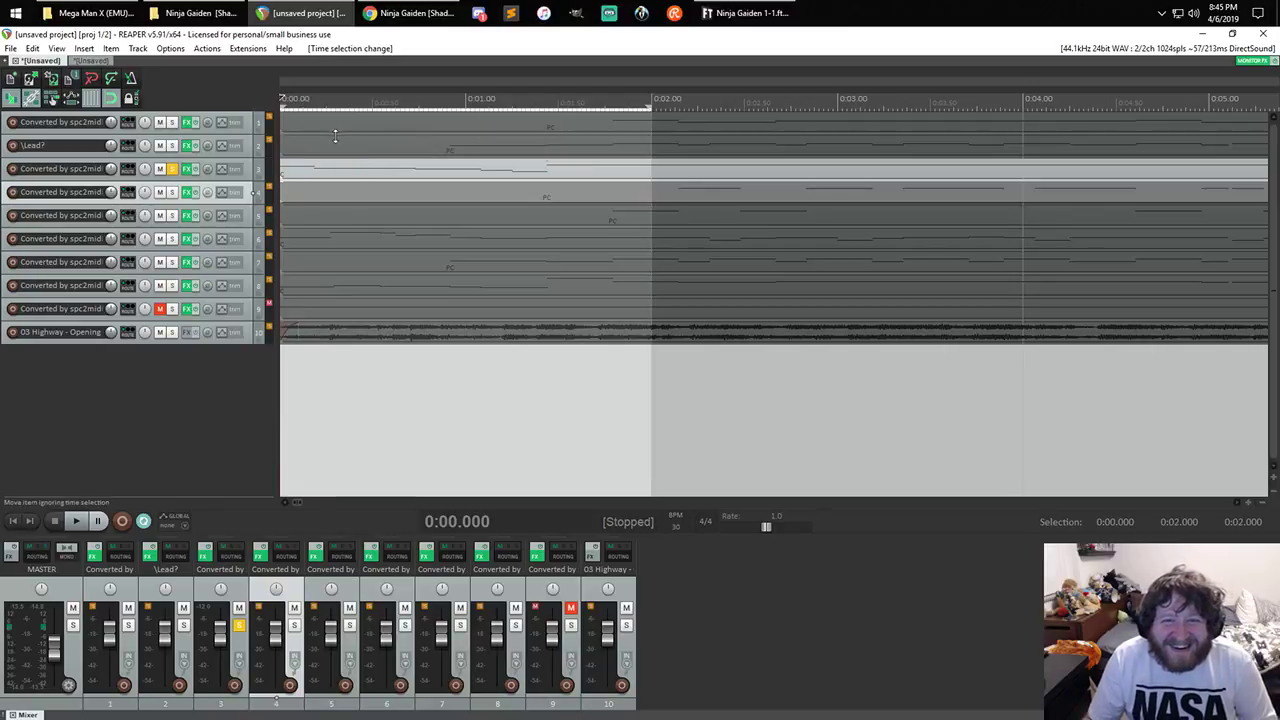
key(space)
key(space)
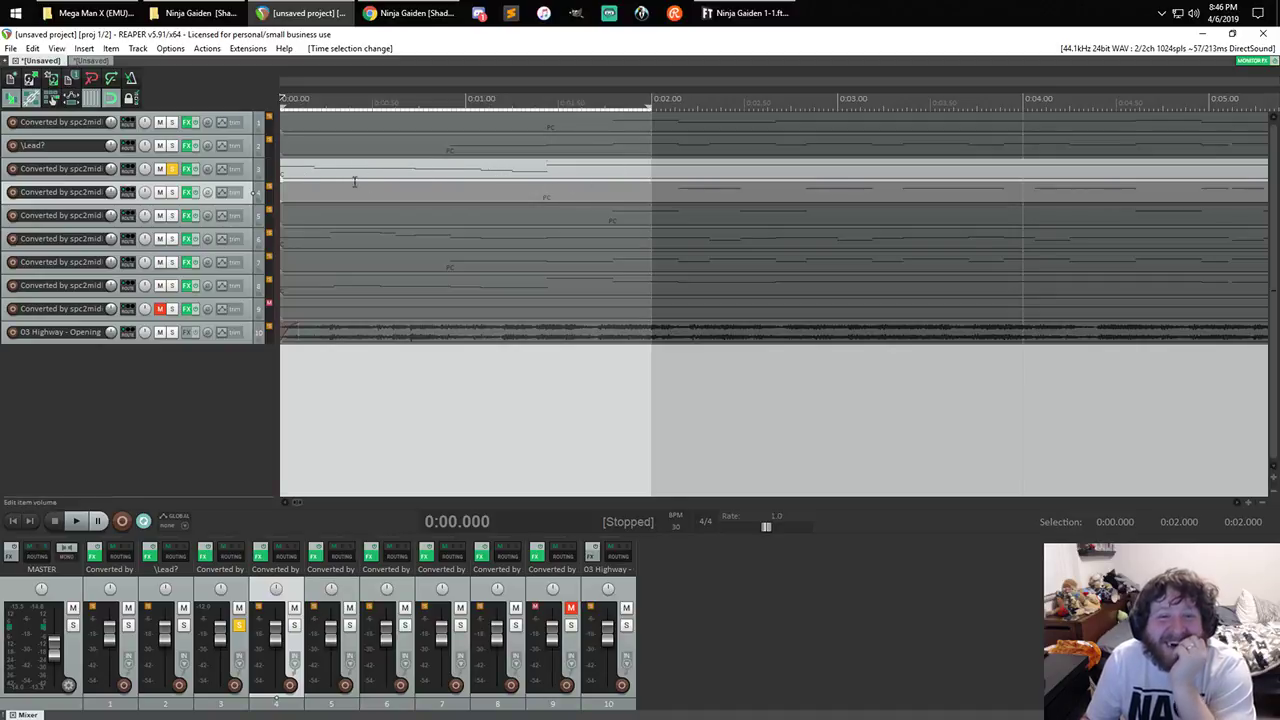
key(space)
key(space)
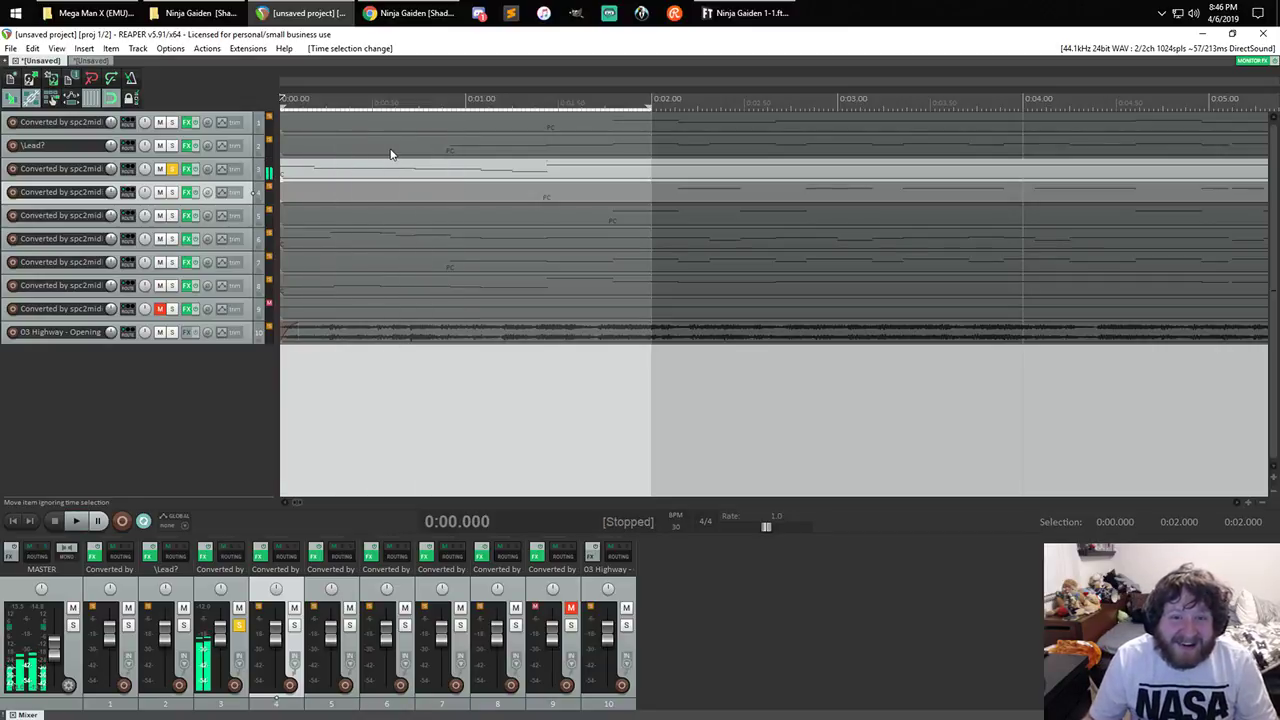
- Set the playback rate to 0.5 and listen to track 3's opening at that speed
drag(767, 527, 770, 527)
click(776, 515)
text(.5)
key(Return)
key(space)
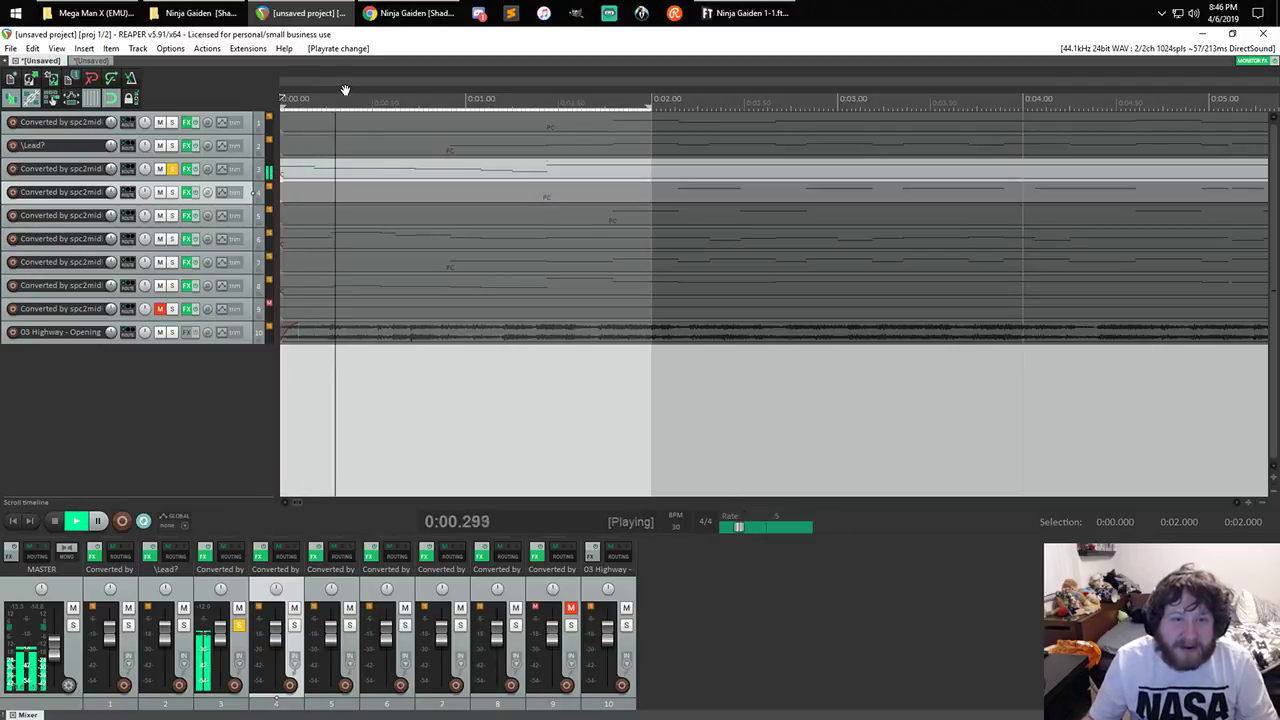
key(space)
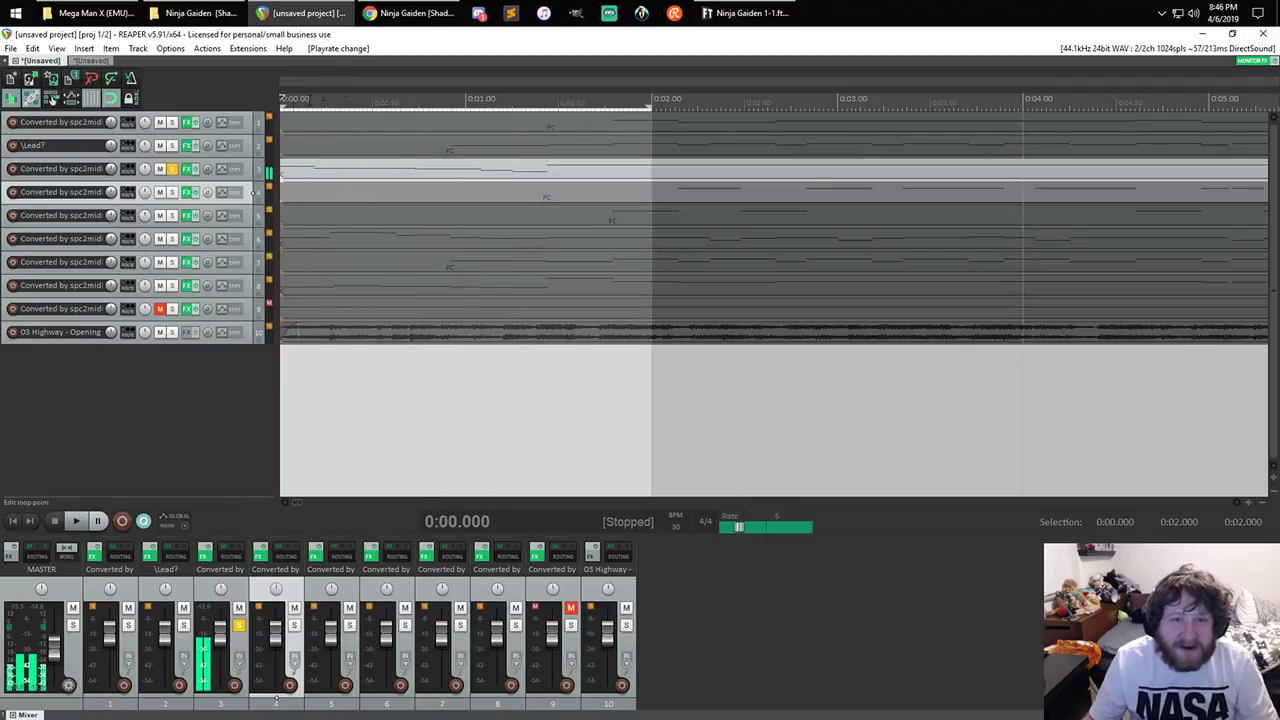
- Reset the playback rate to 1.0 and remove the two-second time selection
double_click(737, 526)
click(737, 526)
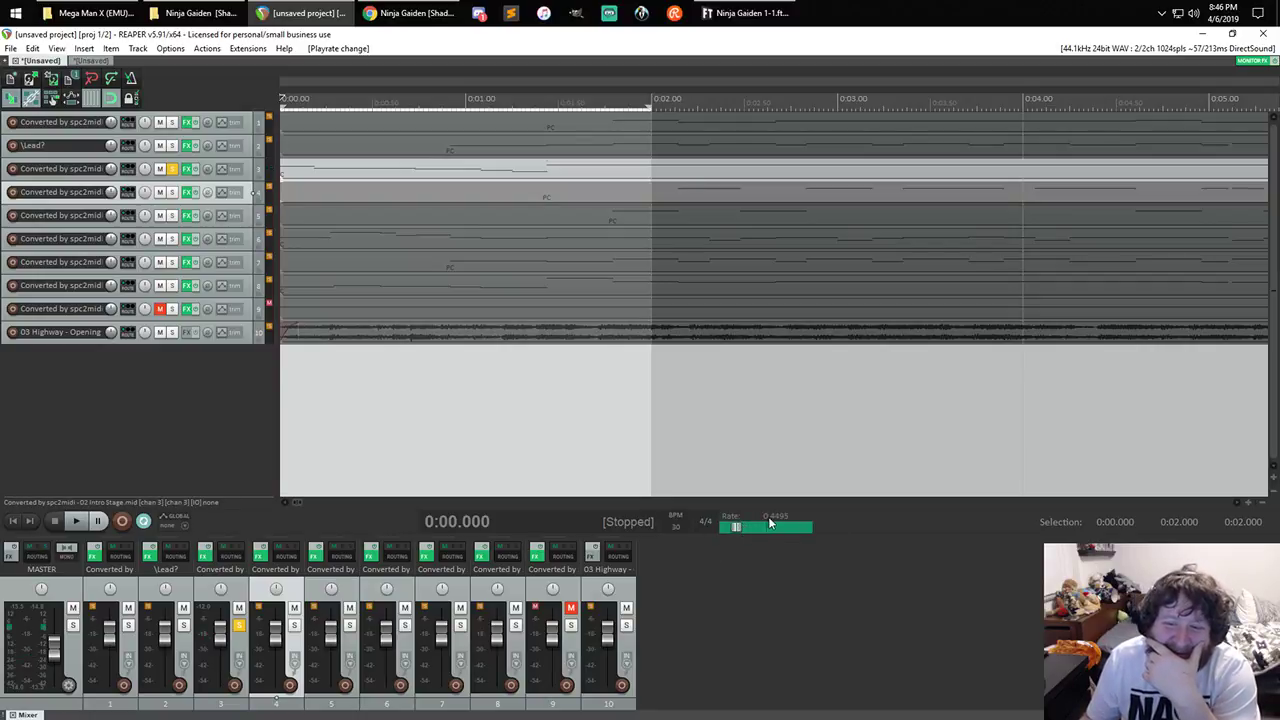
click(763, 526)
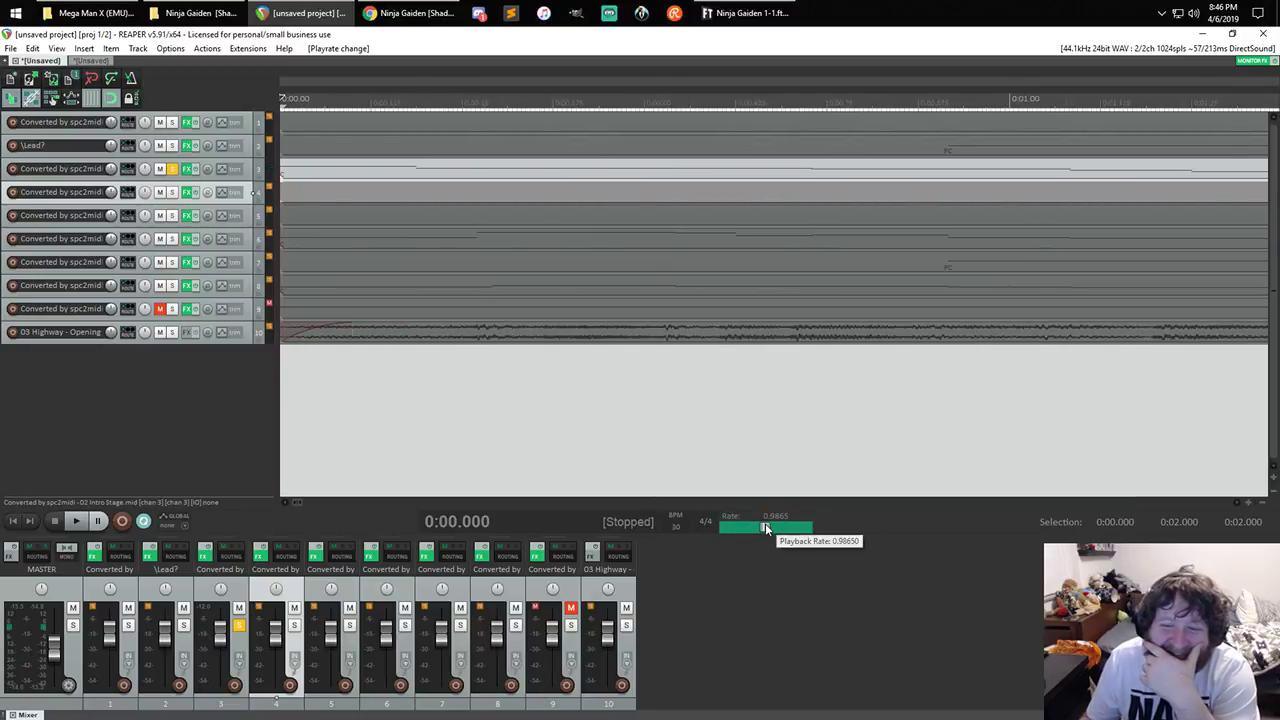
double_click(765, 528)
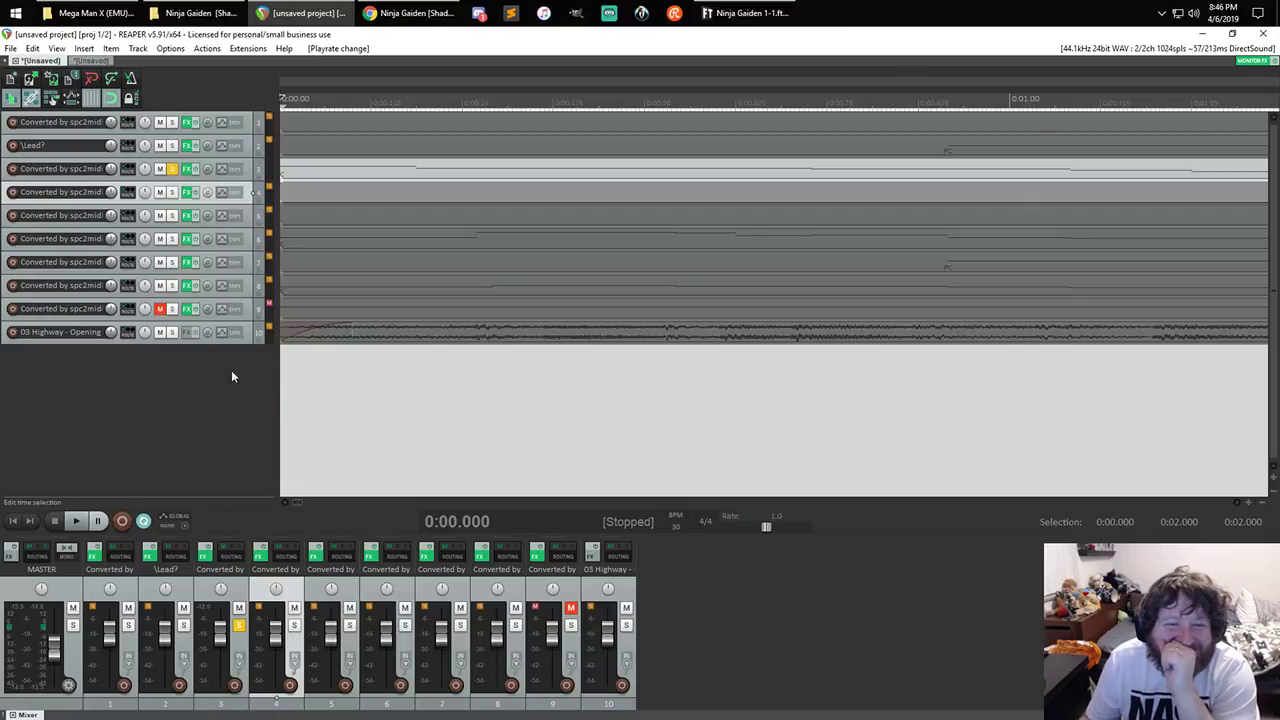
scroll(500, 284, down, 8)
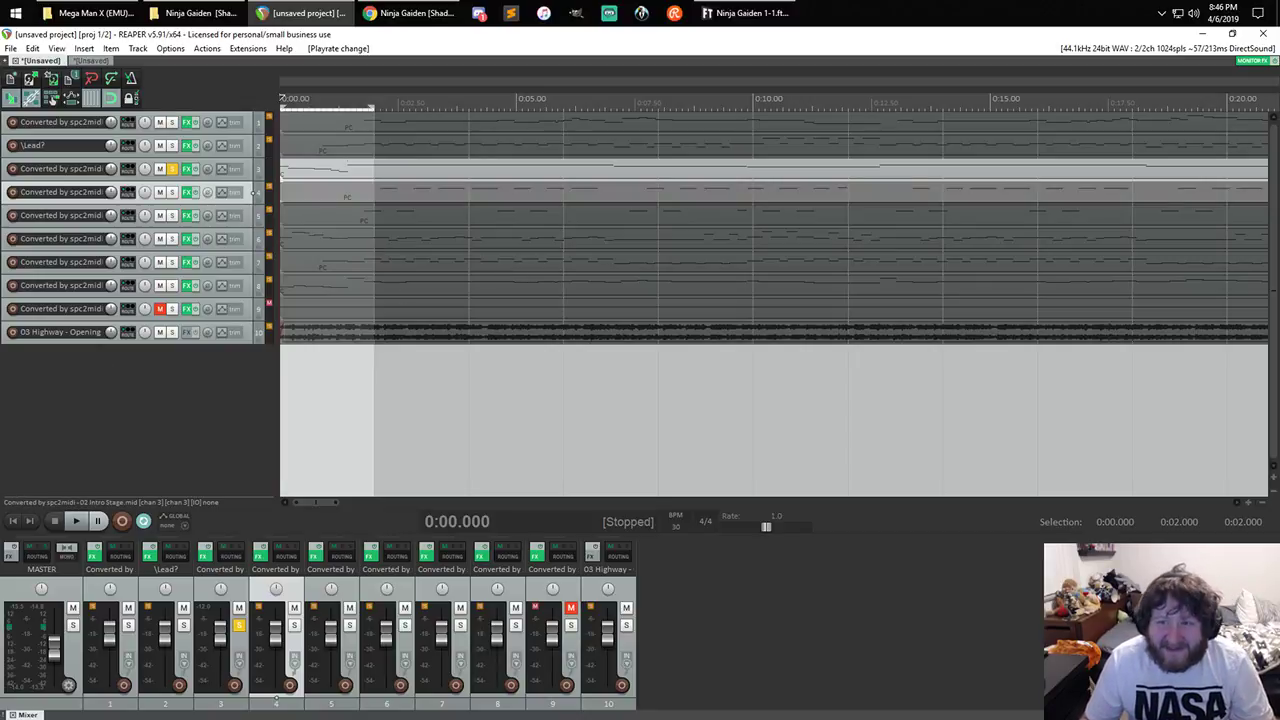
click(340, 107)
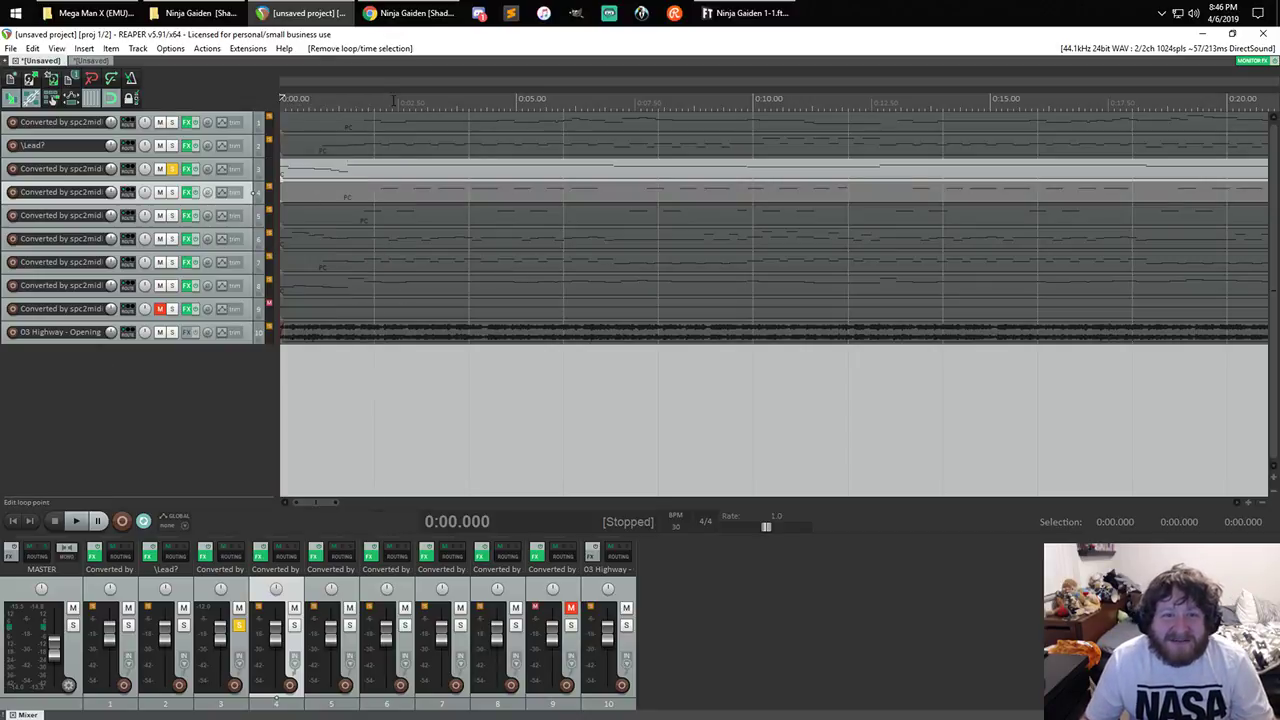
scroll(440, 164, down, 5)
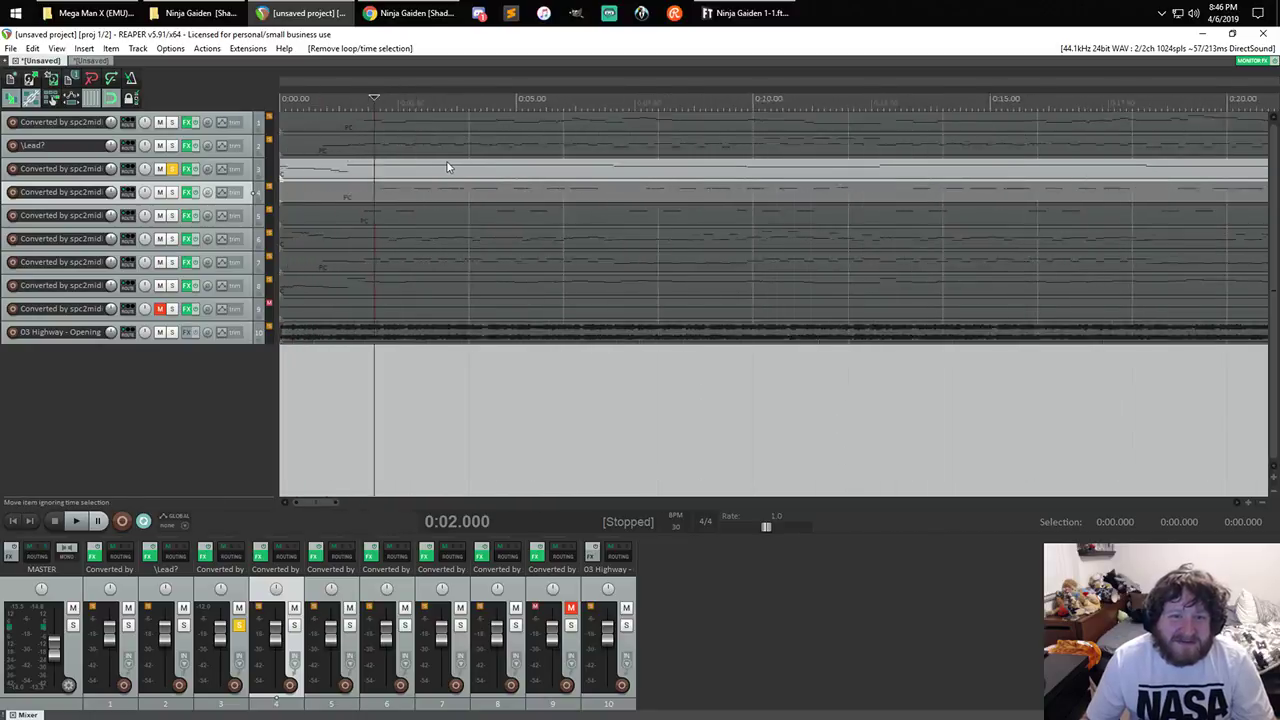
scroll(445, 168, up, 2)
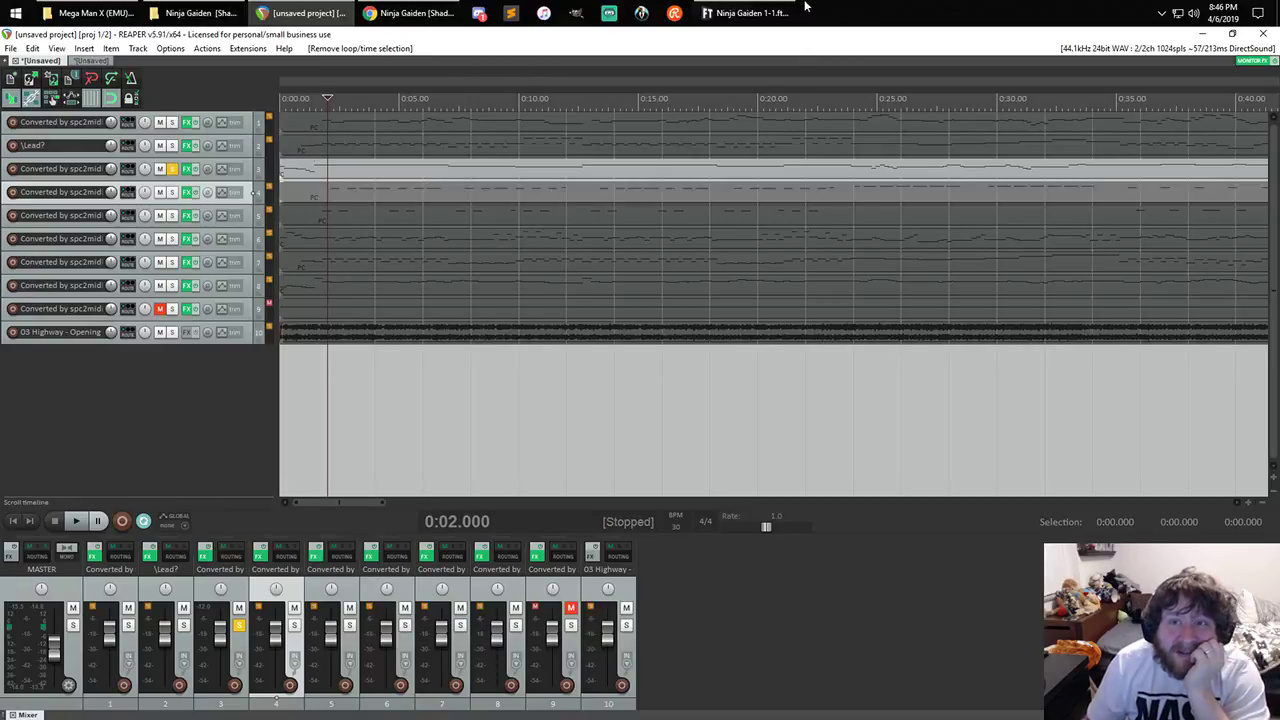
- Switch to Chrome, search for "spc to ftm" in a new tab and open the FamiTracker forum thread to read its posts
click(740, 10)
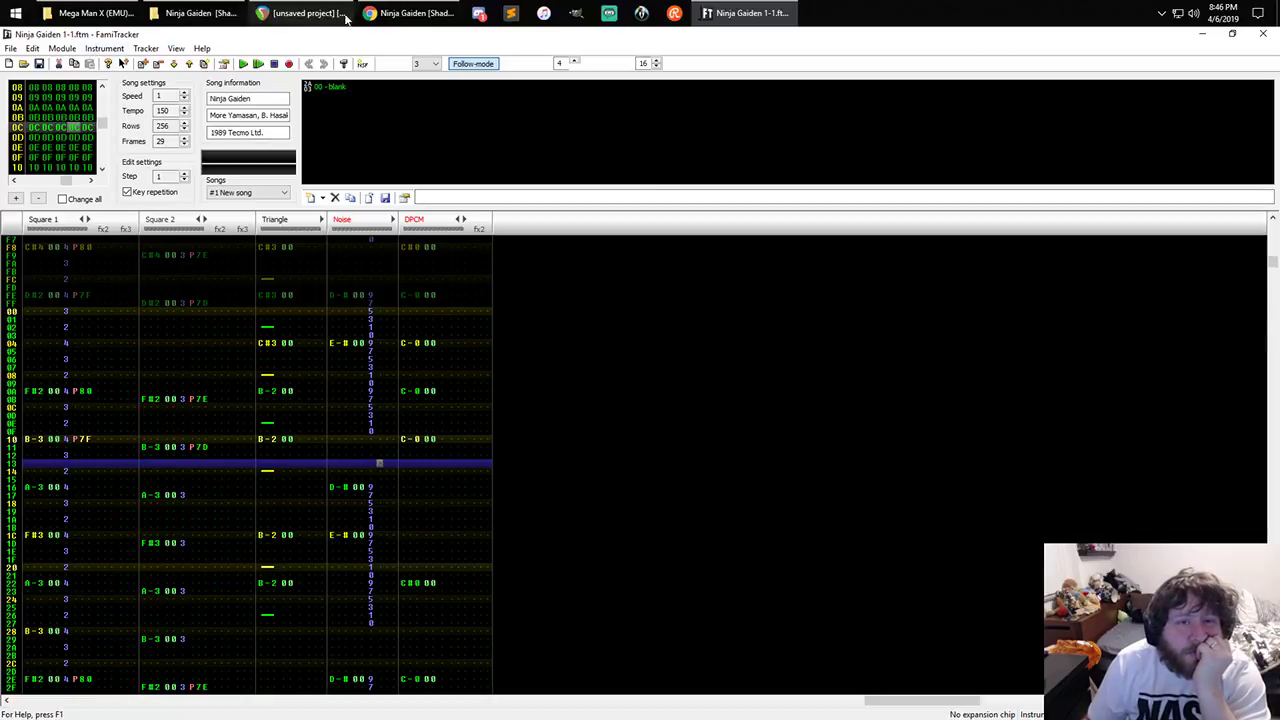
click(402, 12)
key(ctrl+t)
text(spc to)
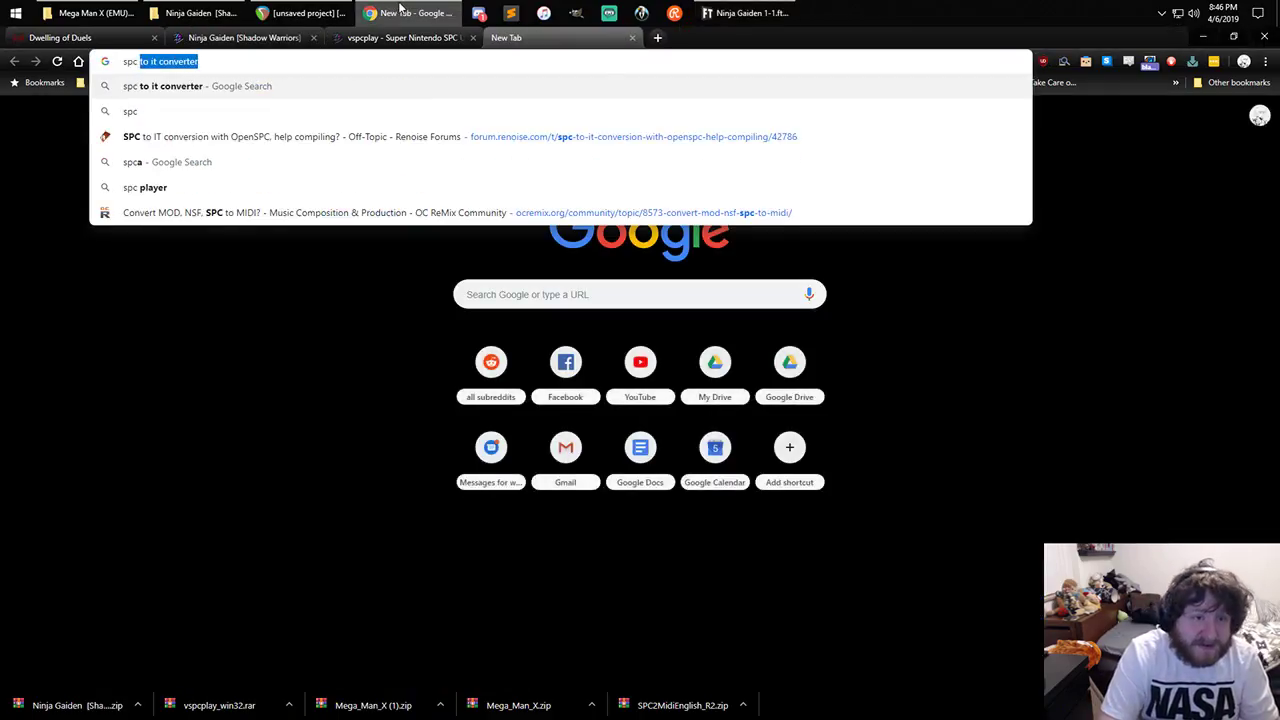
text( fmt)
key(BackSpace)
key(BackSpace)
text(tm)
key(Return)
click(218, 224)
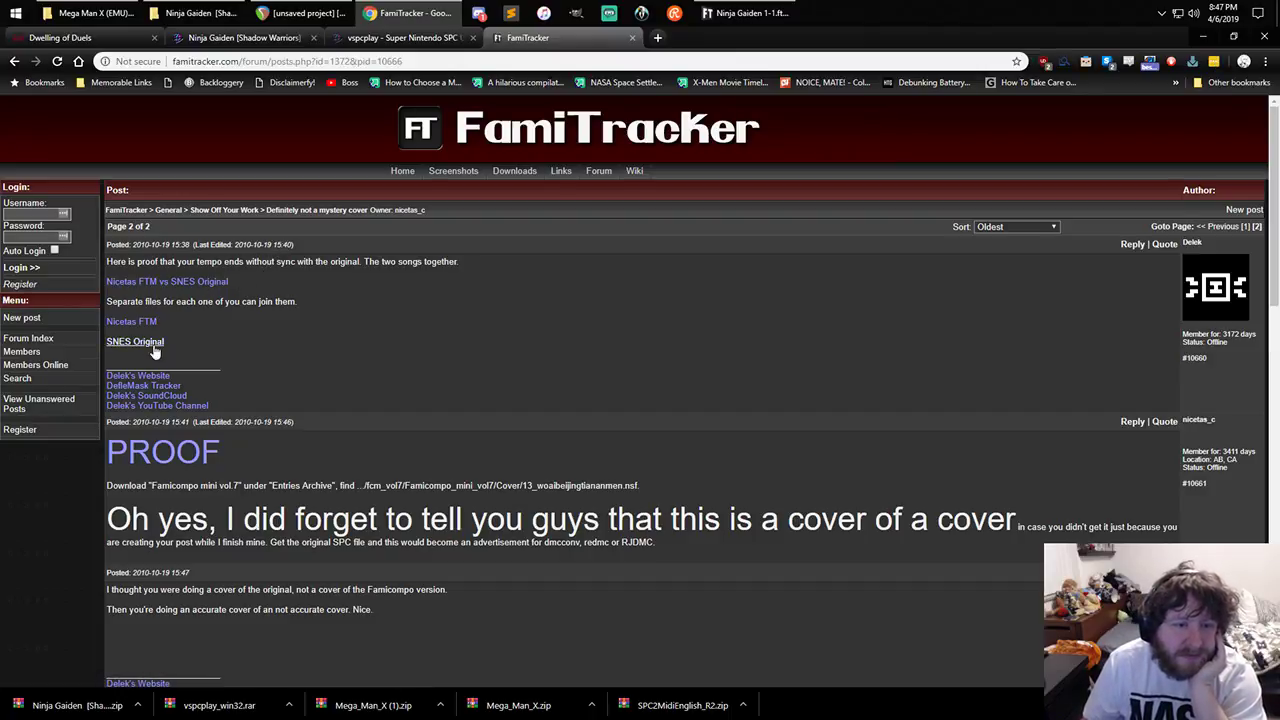
scroll(200, 322, down, 3)
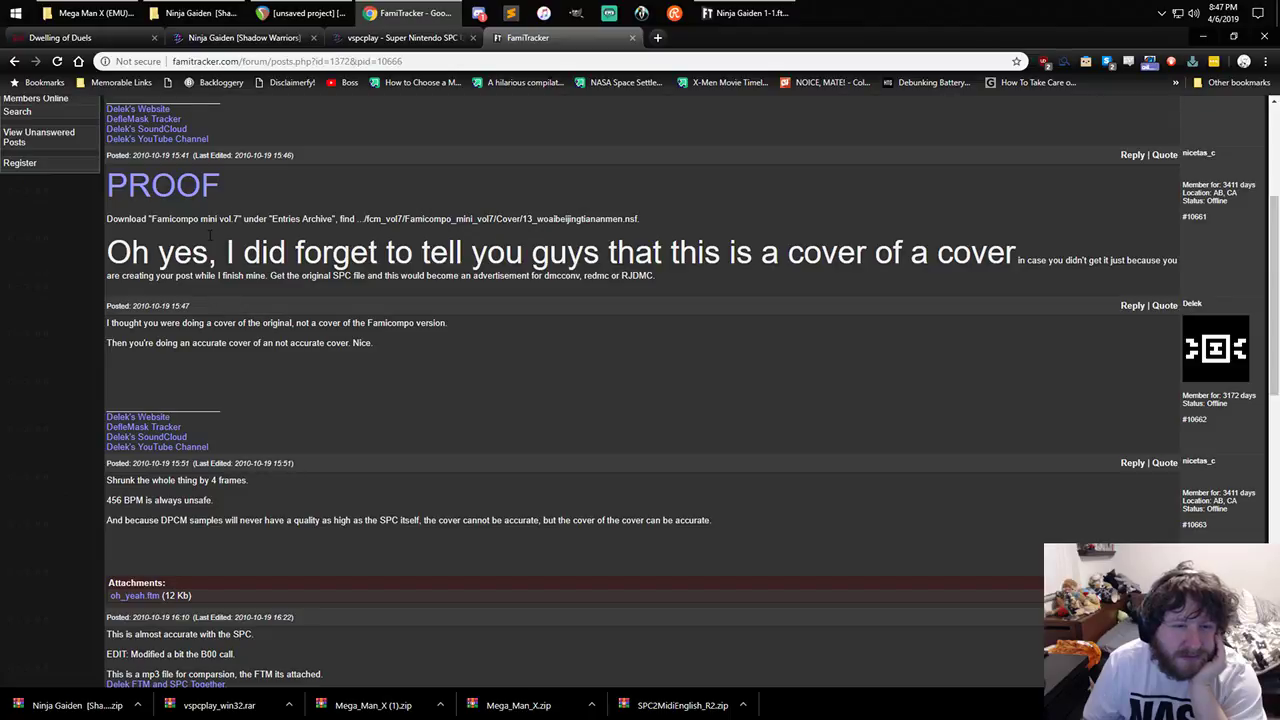
- Read the rest of the FamiTracker forum thread, return to the search results and look through them for a converter
scroll(210, 235, down, 5)
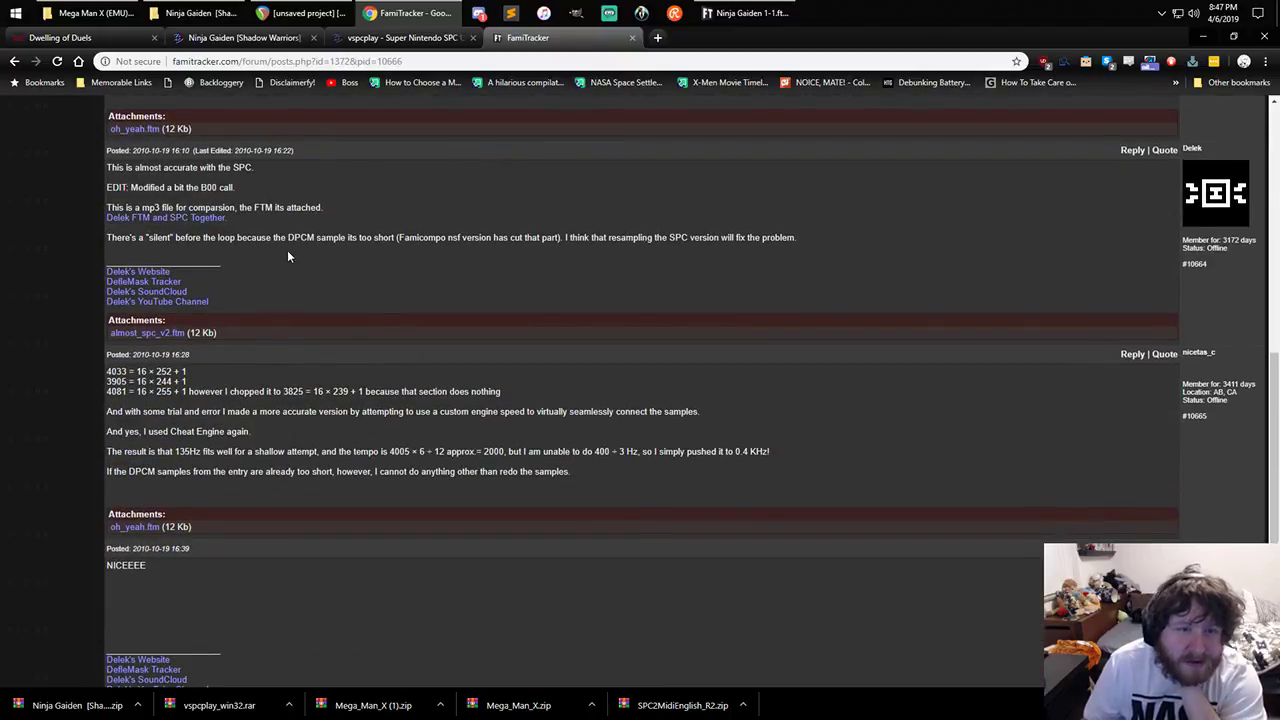
scroll(285, 257, down, 3)
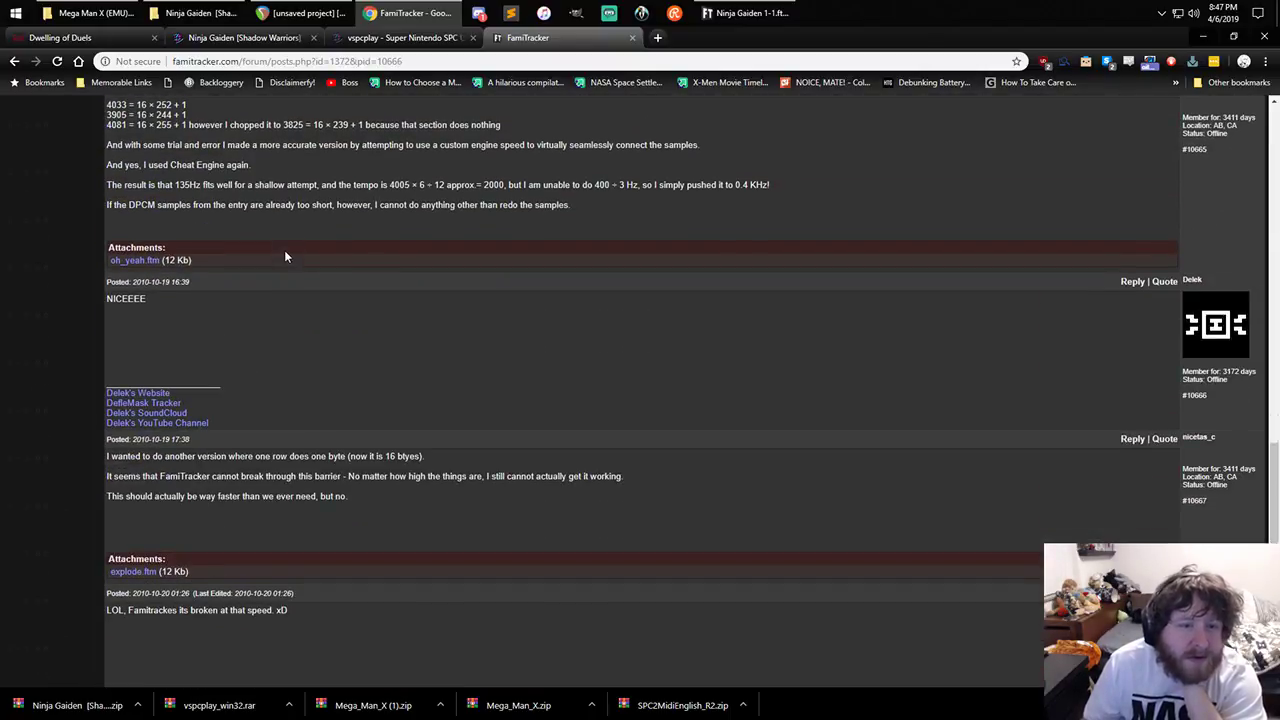
scroll(285, 255, down, 2)
key(alt+Left)
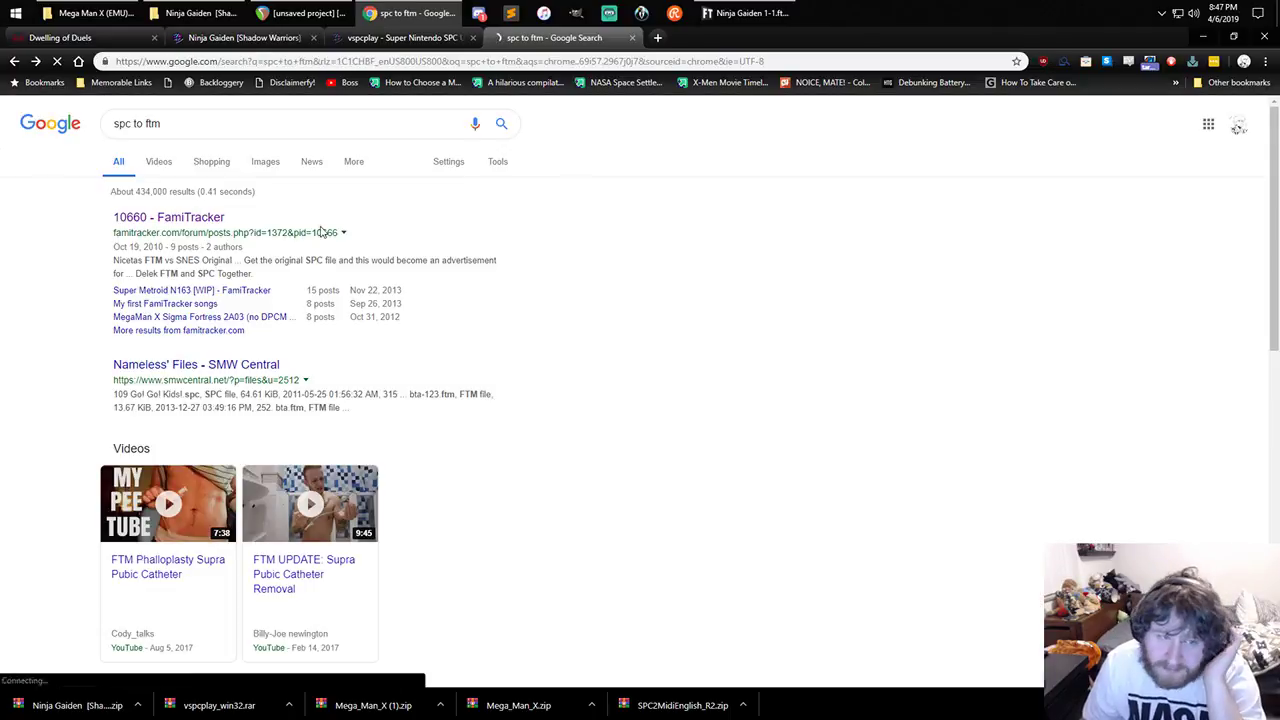
scroll(338, 326, down, 5)
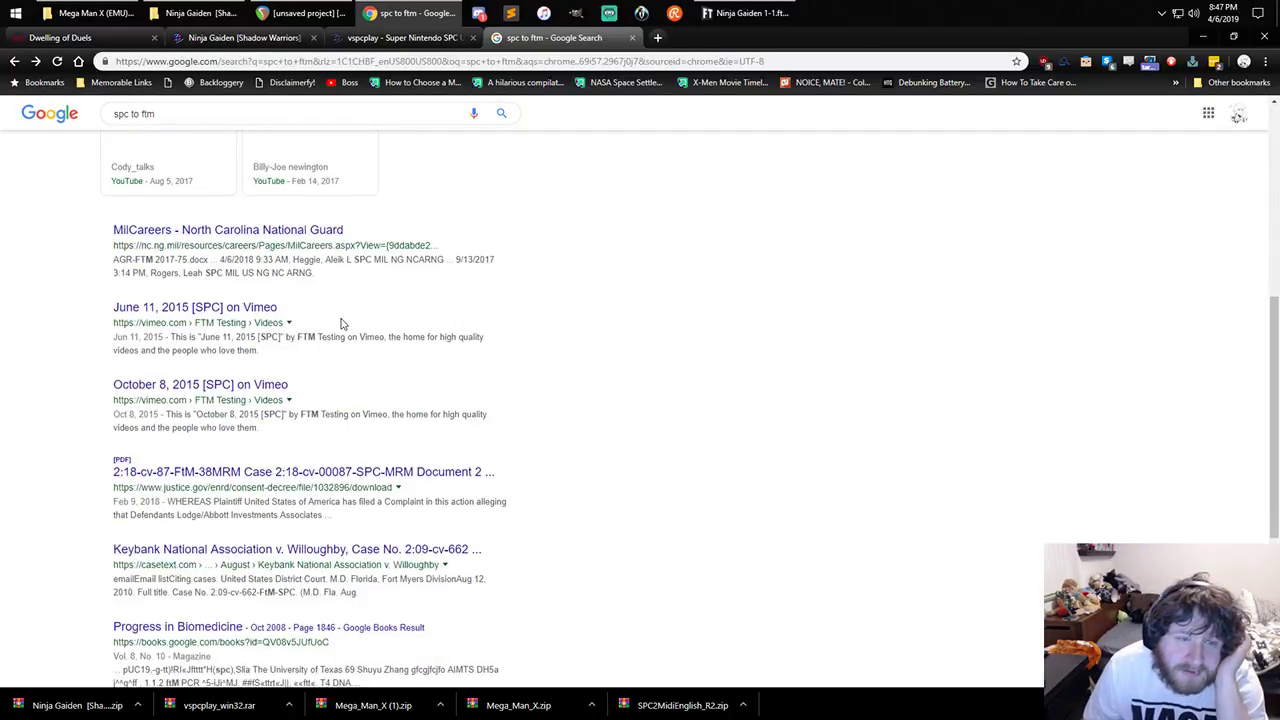
scroll(340, 323, up, 5)
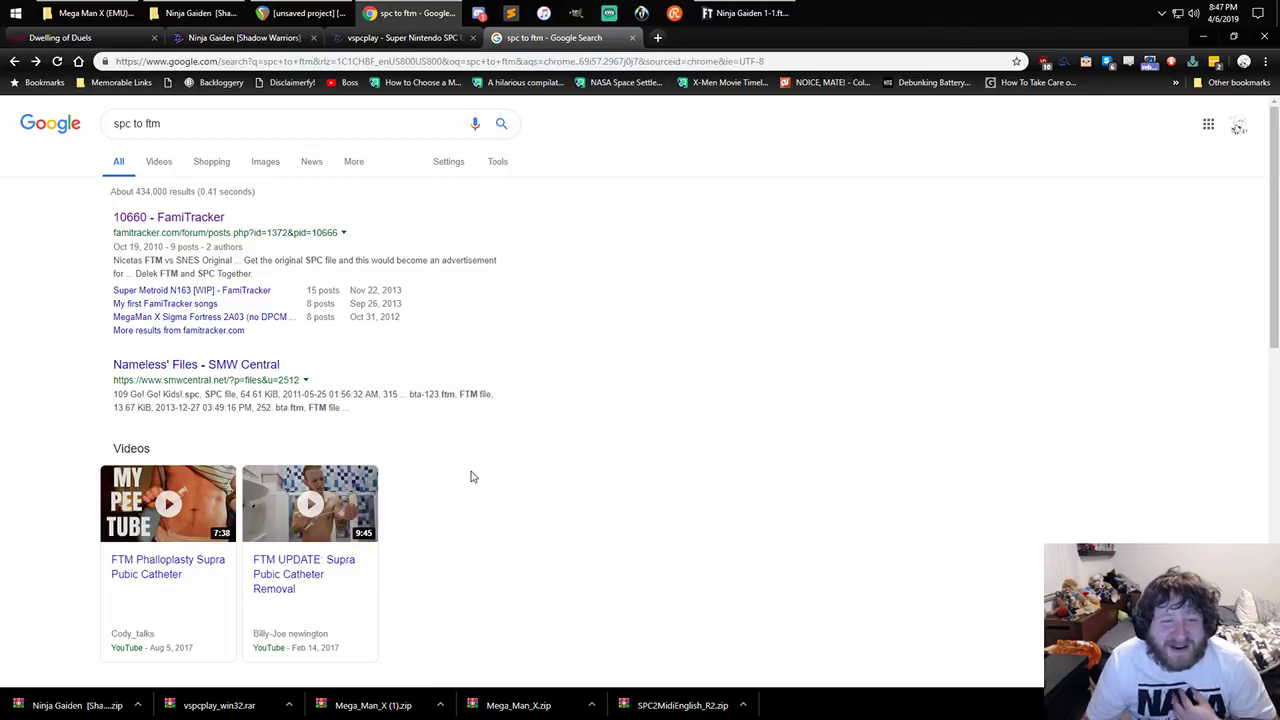
scroll(473, 477, down, 3)
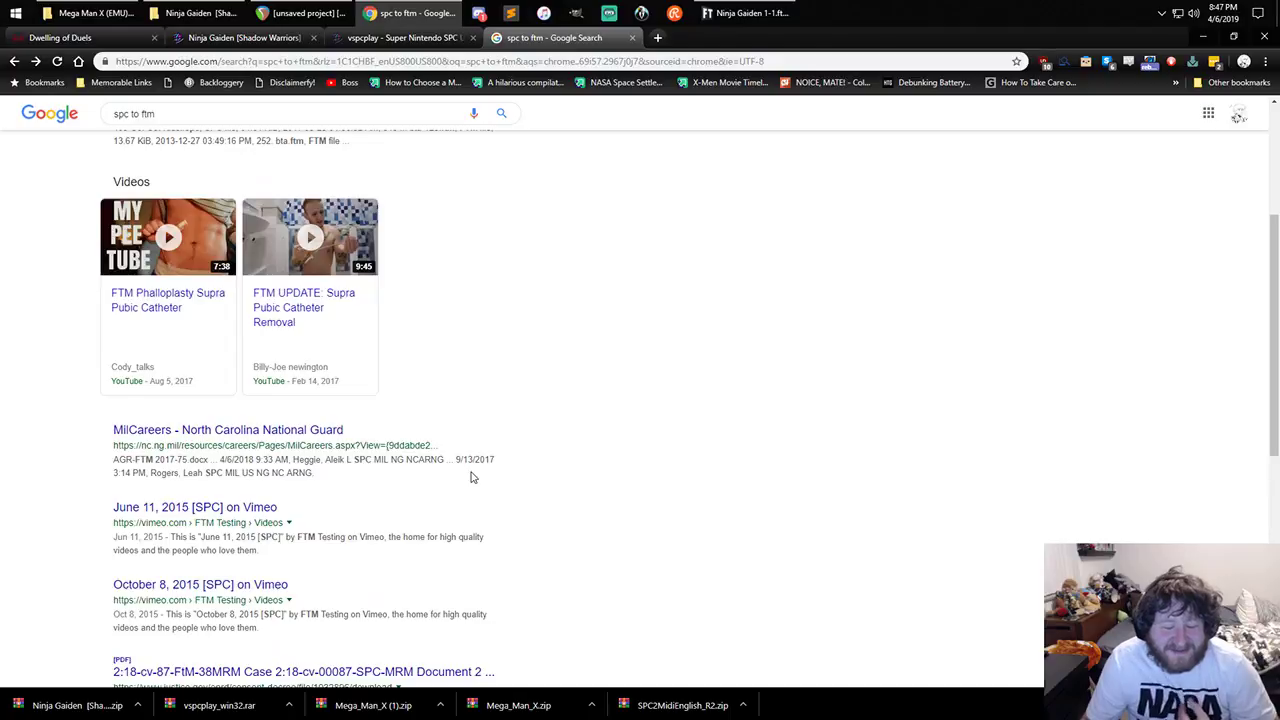
scroll(462, 476, down, 3)
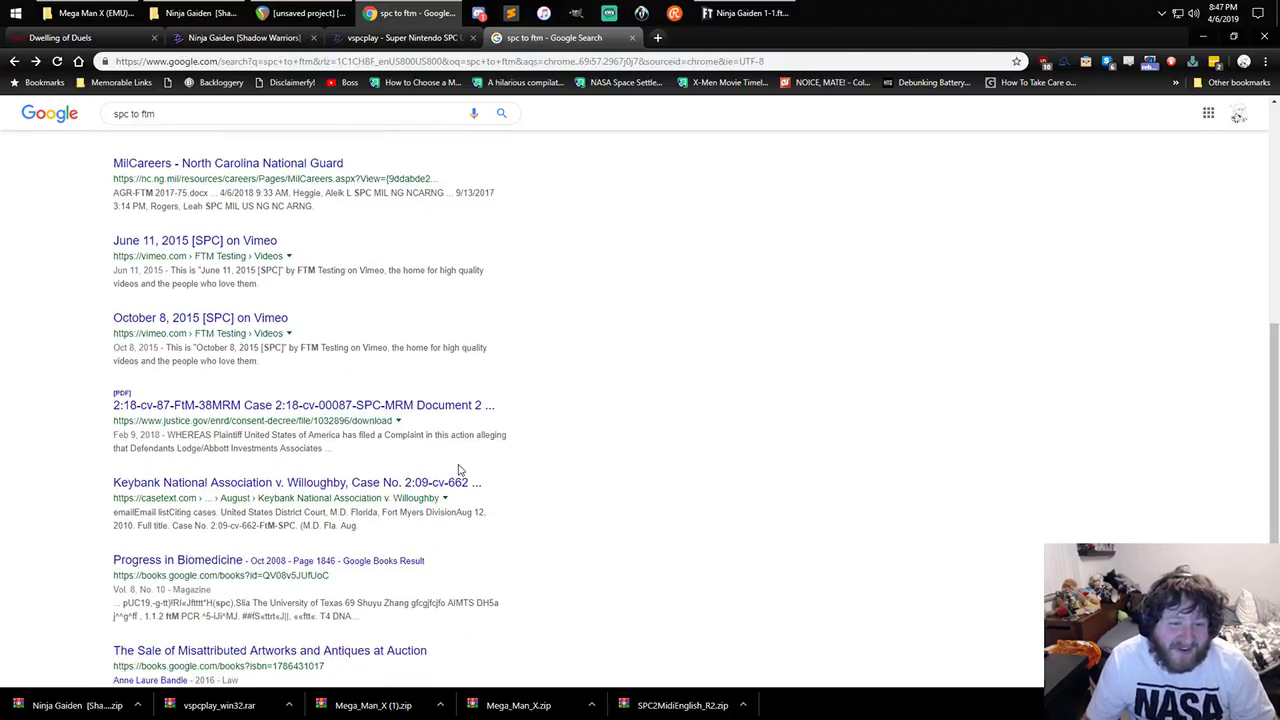
scroll(455, 467, up, 5)
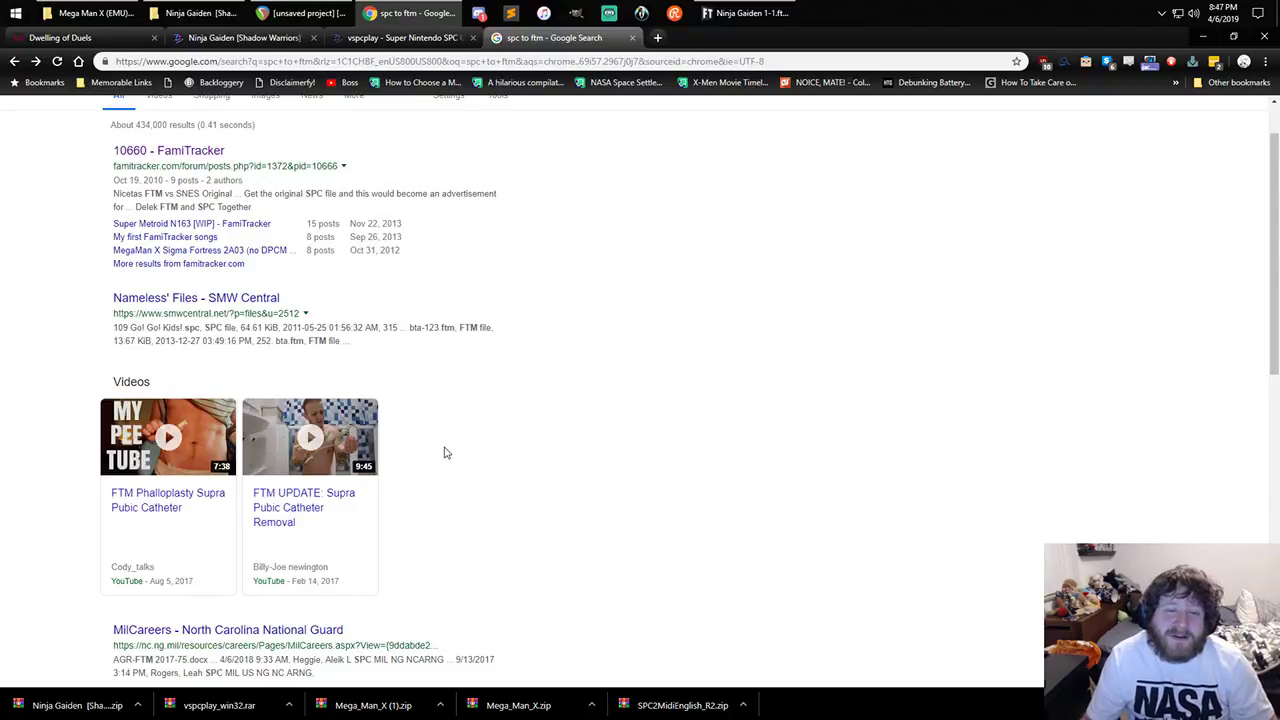
scroll(445, 450, up, 1)
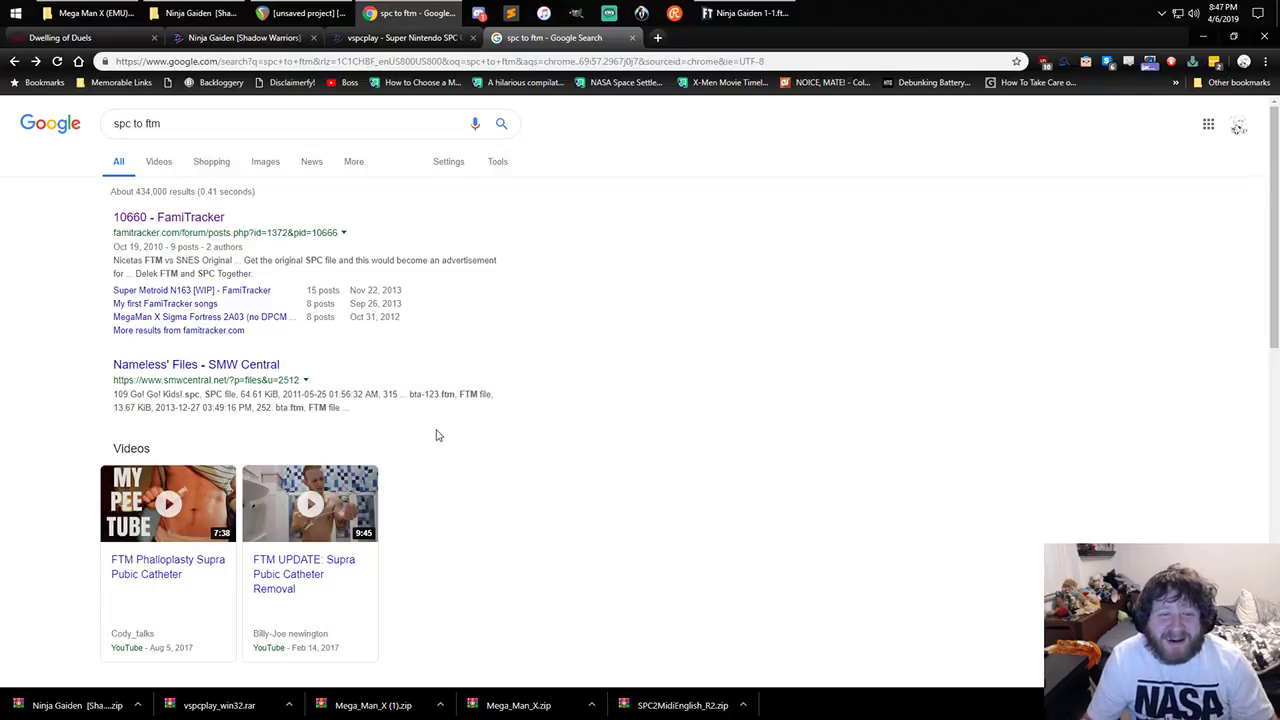
- Change the Google search to "spc player" and run it
triple_click(205, 120)
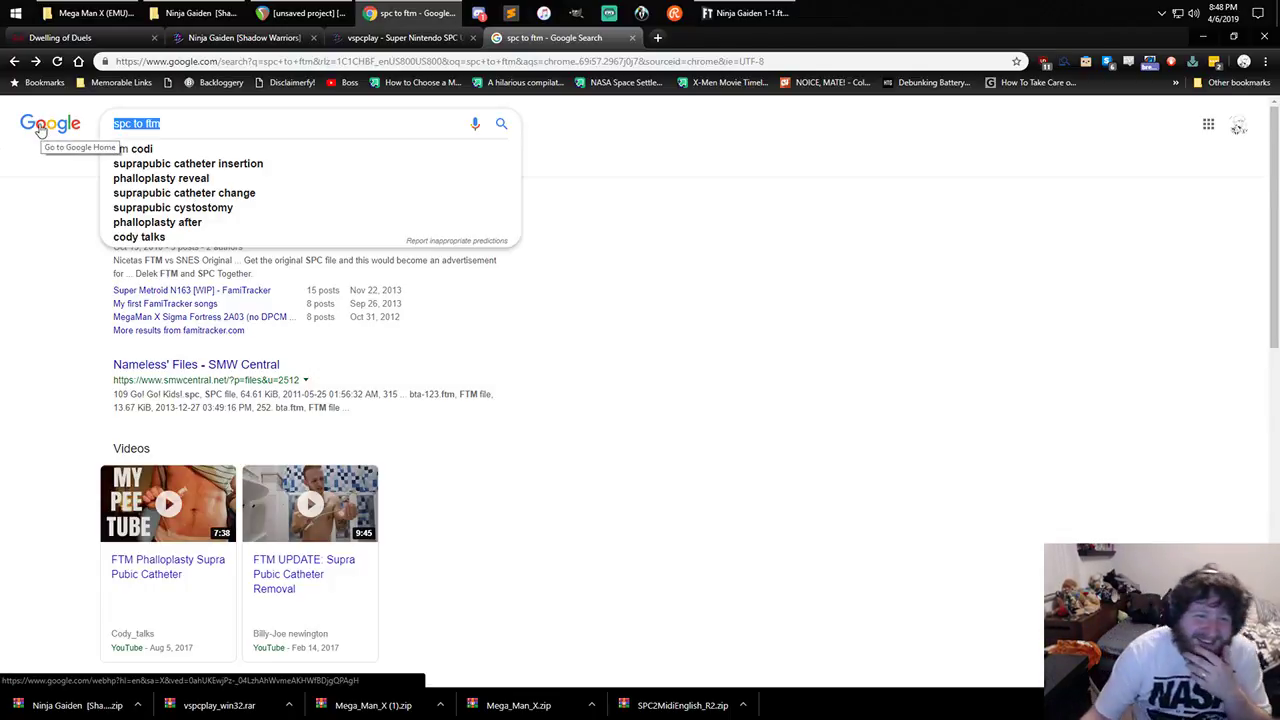
double_click(196, 116)
key(BackSpace)
key(BackSpace)
key(BackSpace)
key(BackSpace)
text(player)
key(Return)
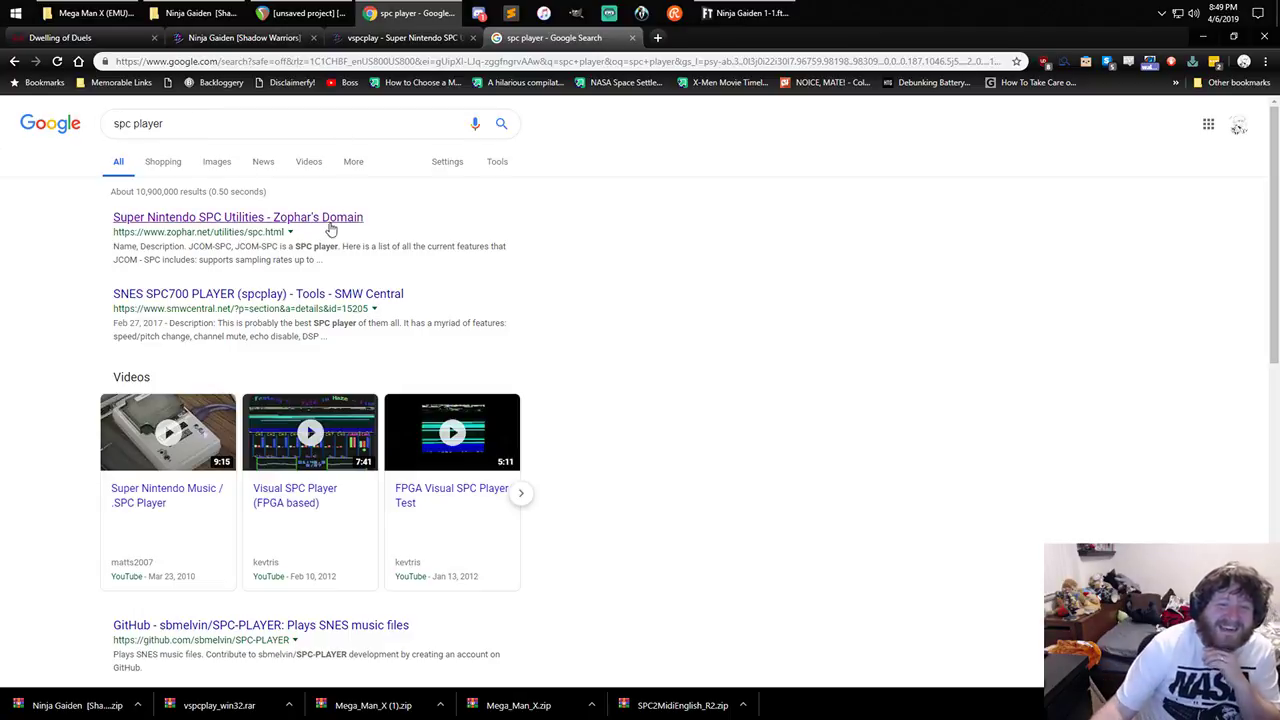
- Open the "Visual SPC Player (FPGA based)" video, pause it, read its full description and return to the search results
click(298, 506)
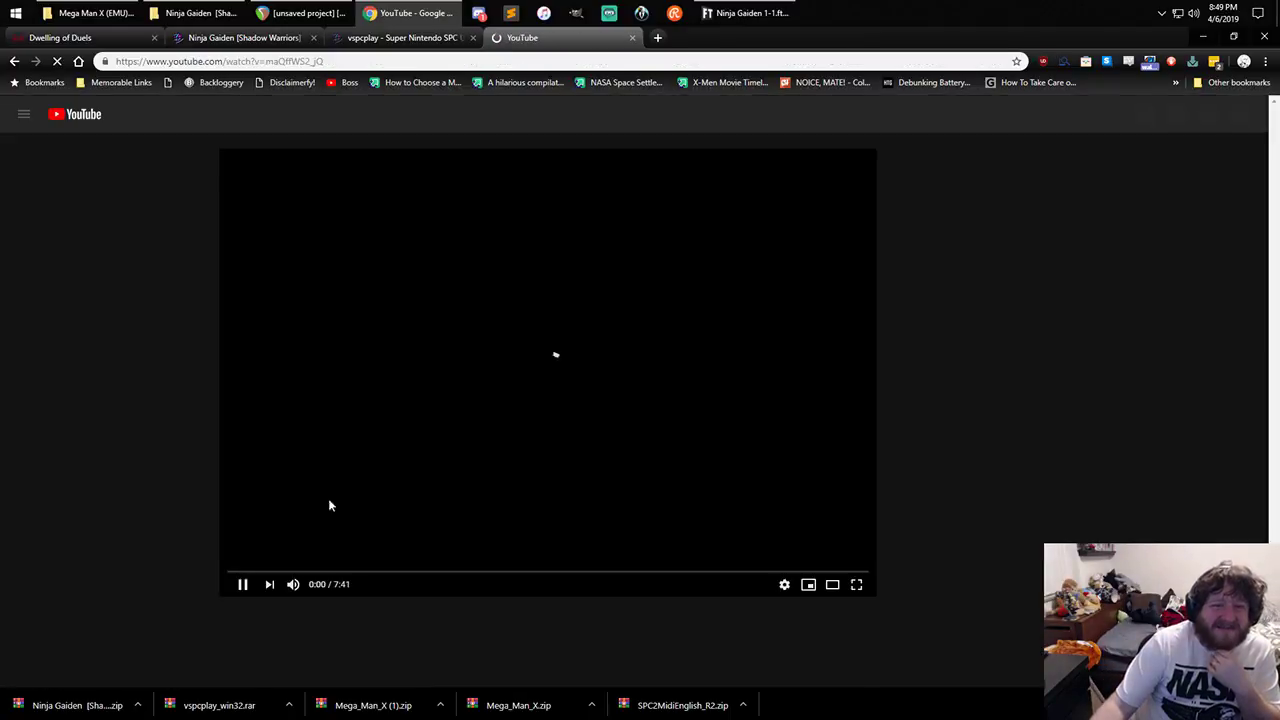
scroll(188, 592, down, 2)
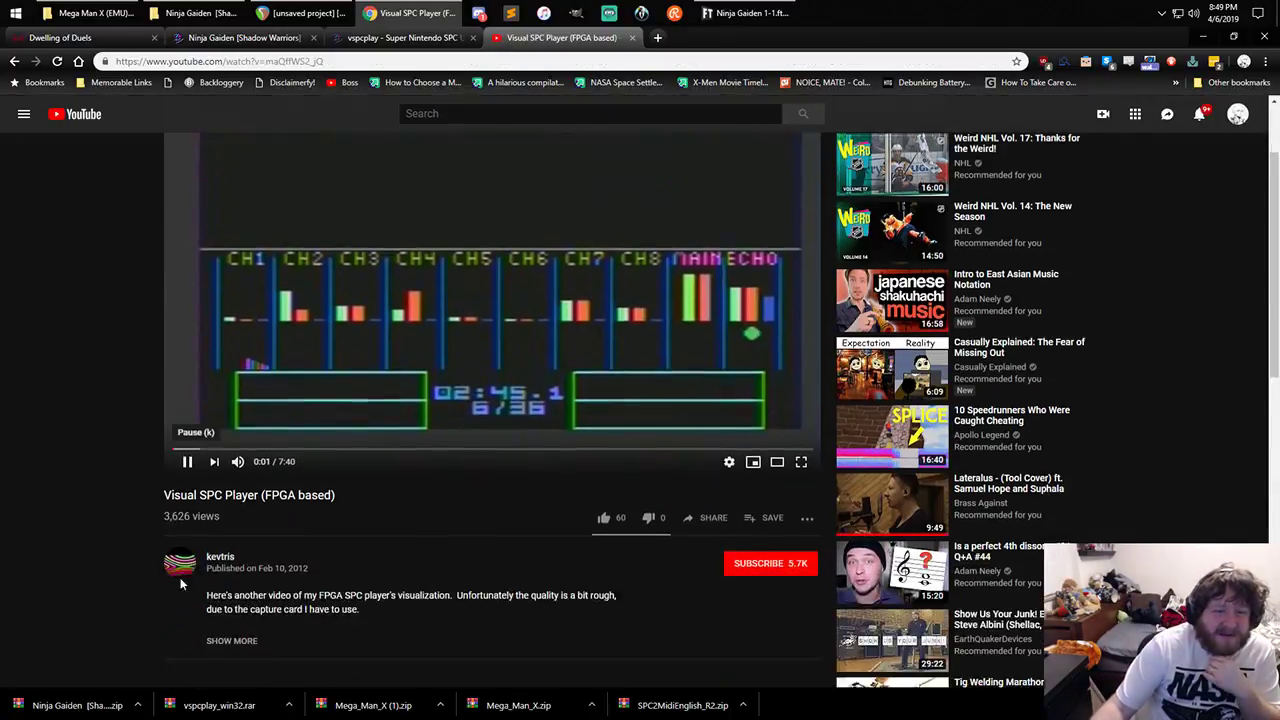
click(187, 452)
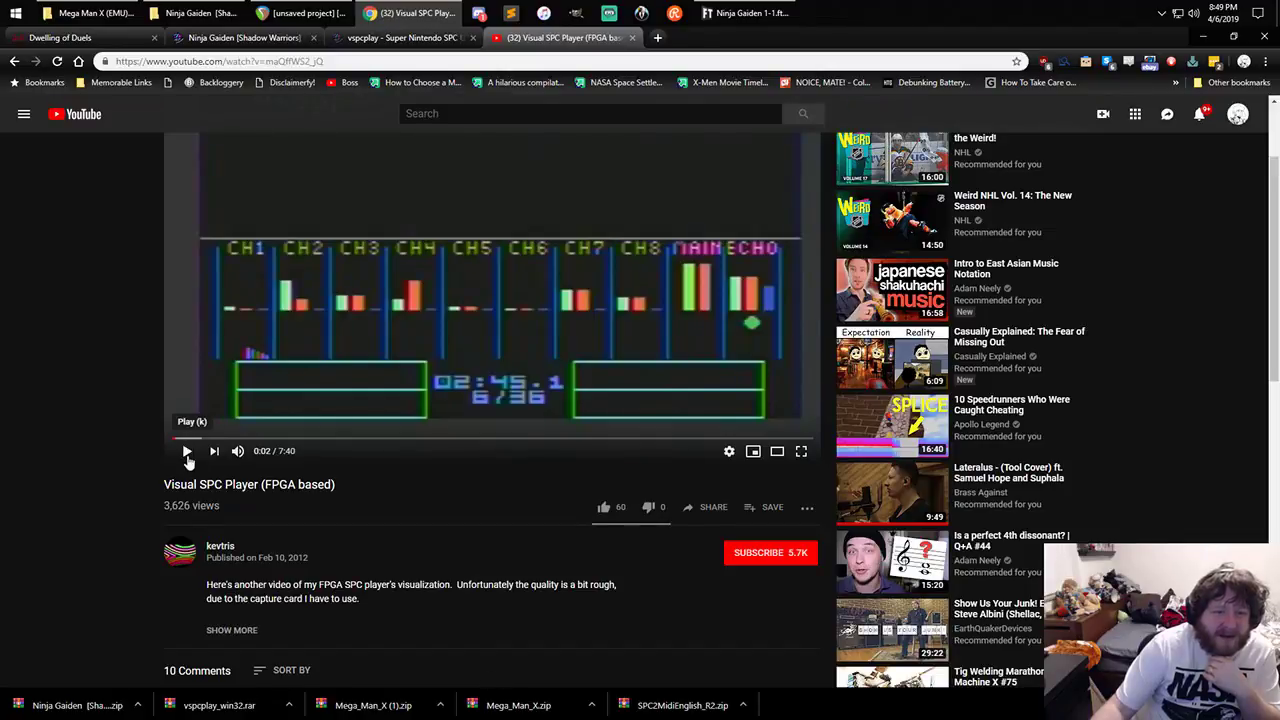
click(247, 630)
scroll(270, 624, down, 3)
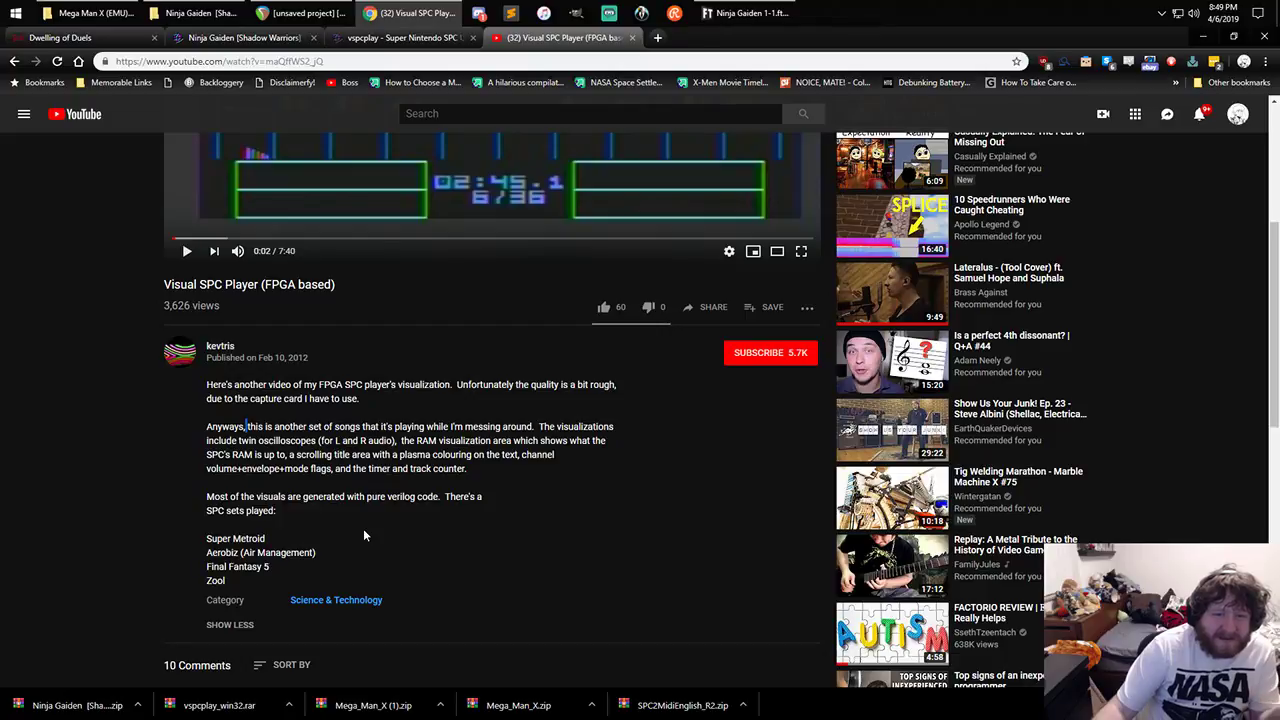
key(alt+Left)
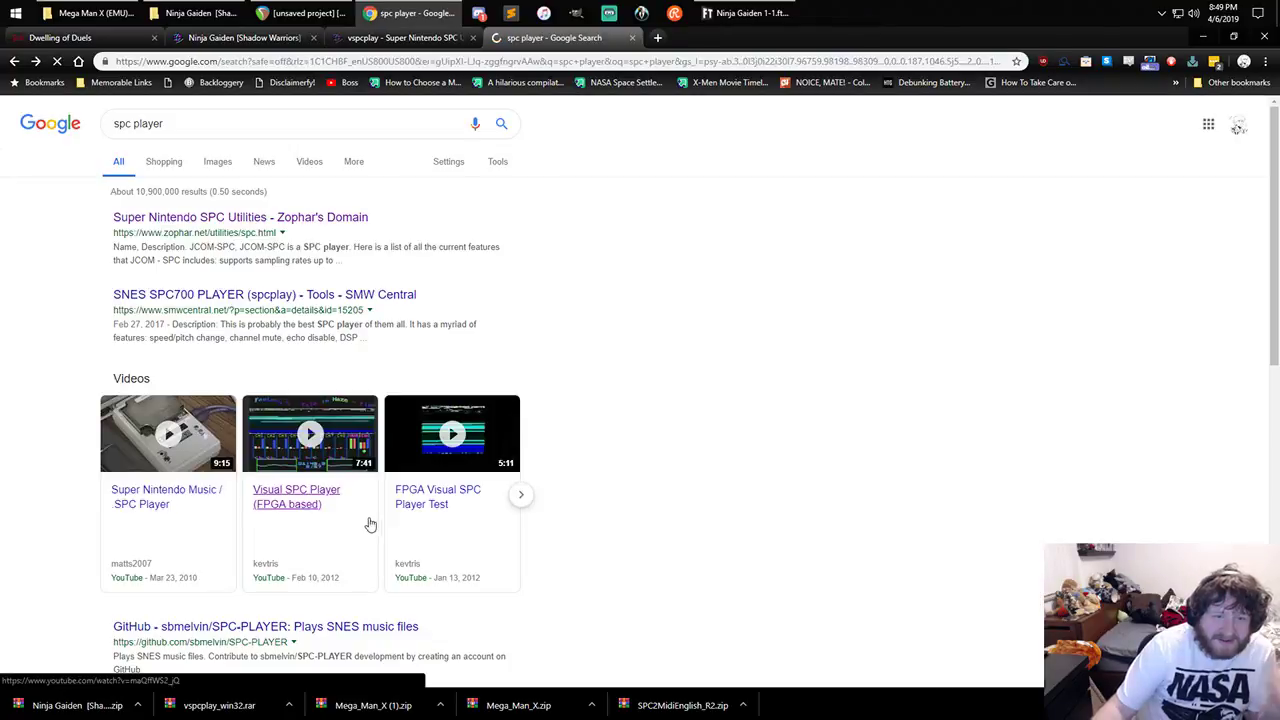
- Download SNES SPC700 PLAYER (spcplay) from its SMW Central page and run spcplay.exe from the downloaded archive
click(272, 298)
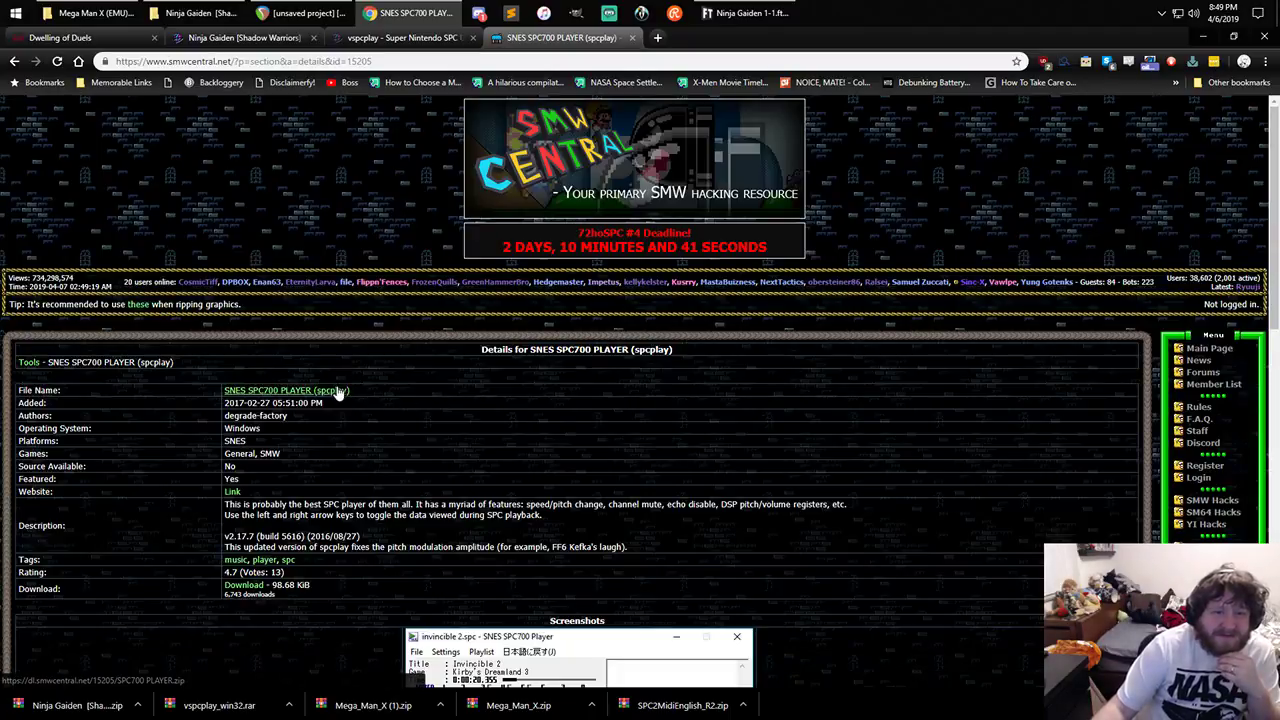
click(338, 393)
scroll(463, 445, down, 3)
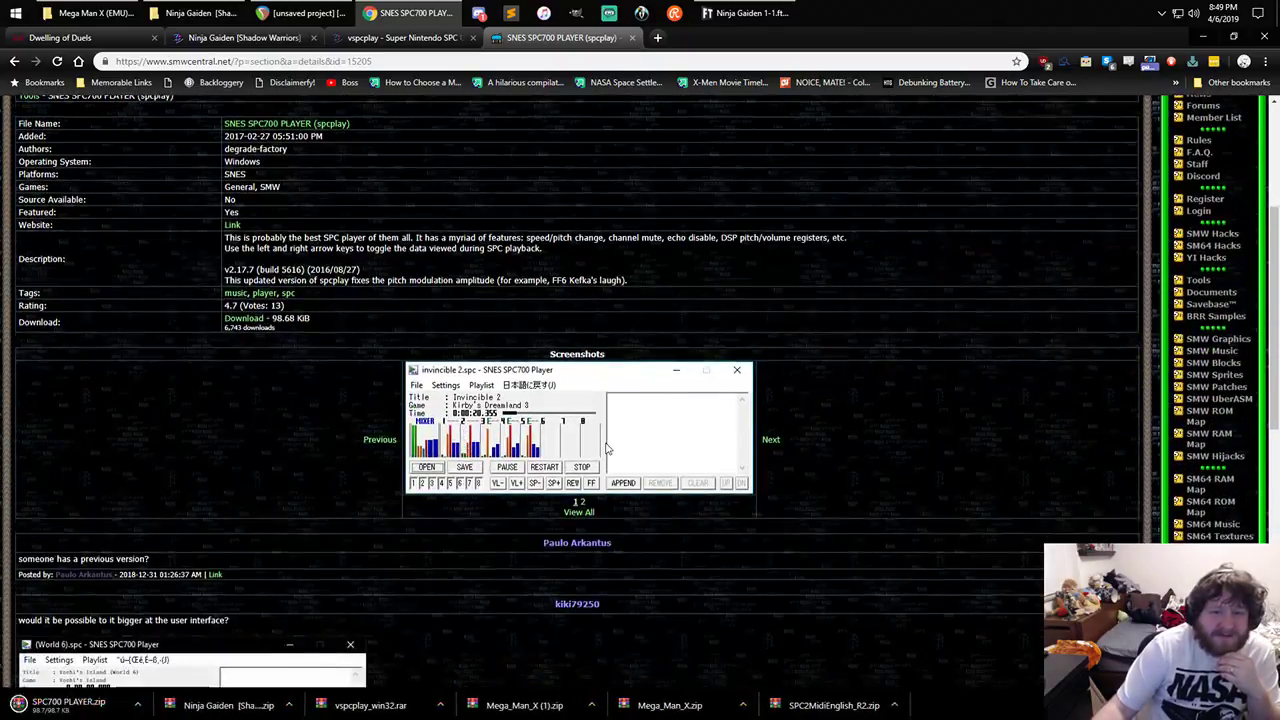
click(70, 702)
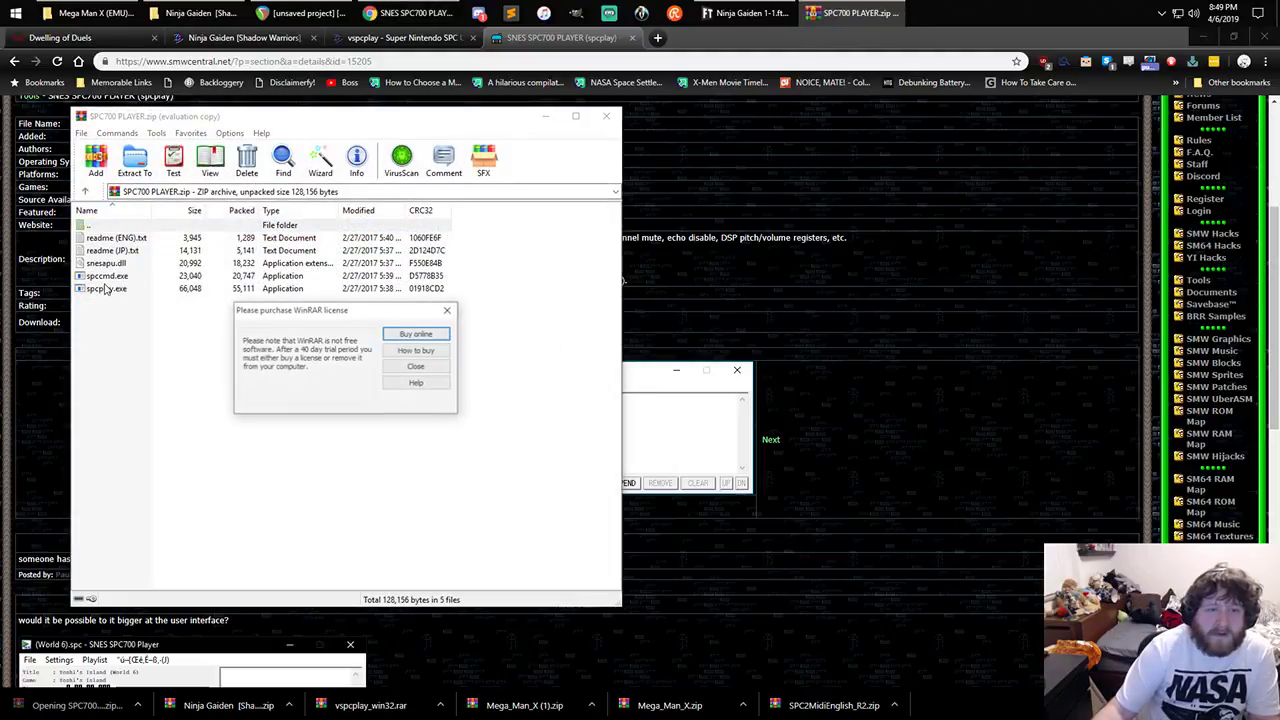
click(448, 310)
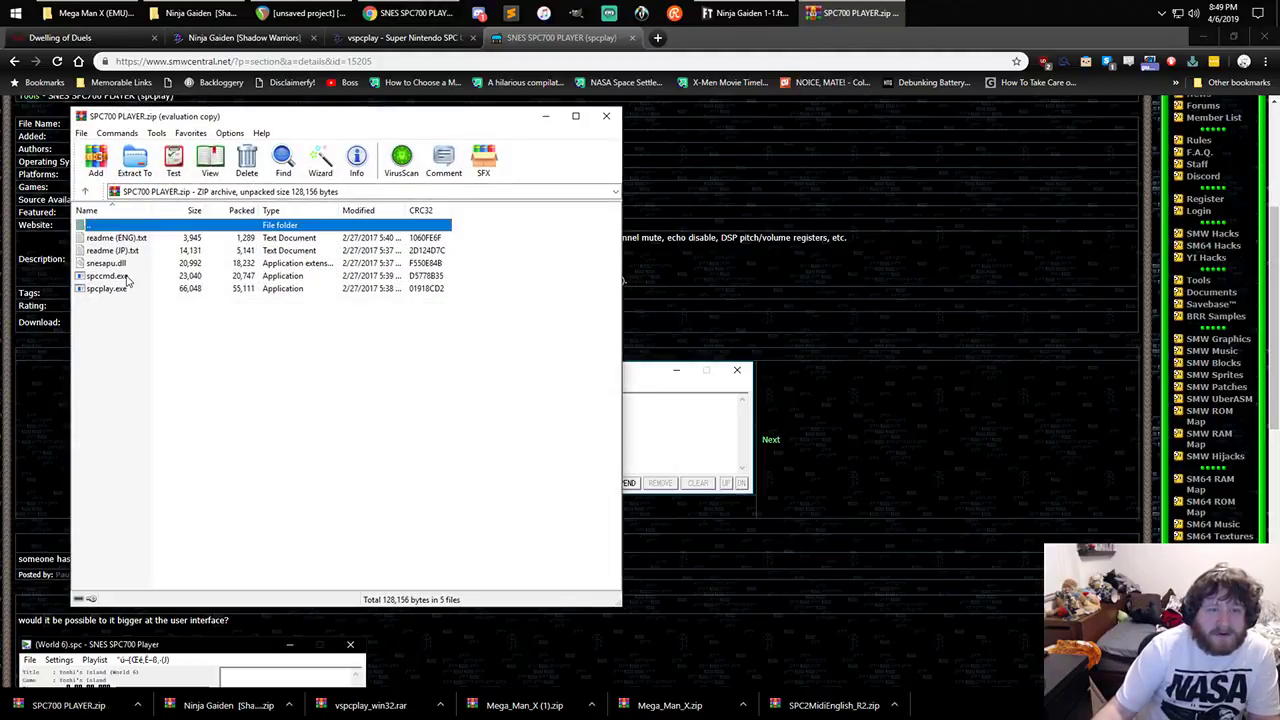
double_click(118, 288)
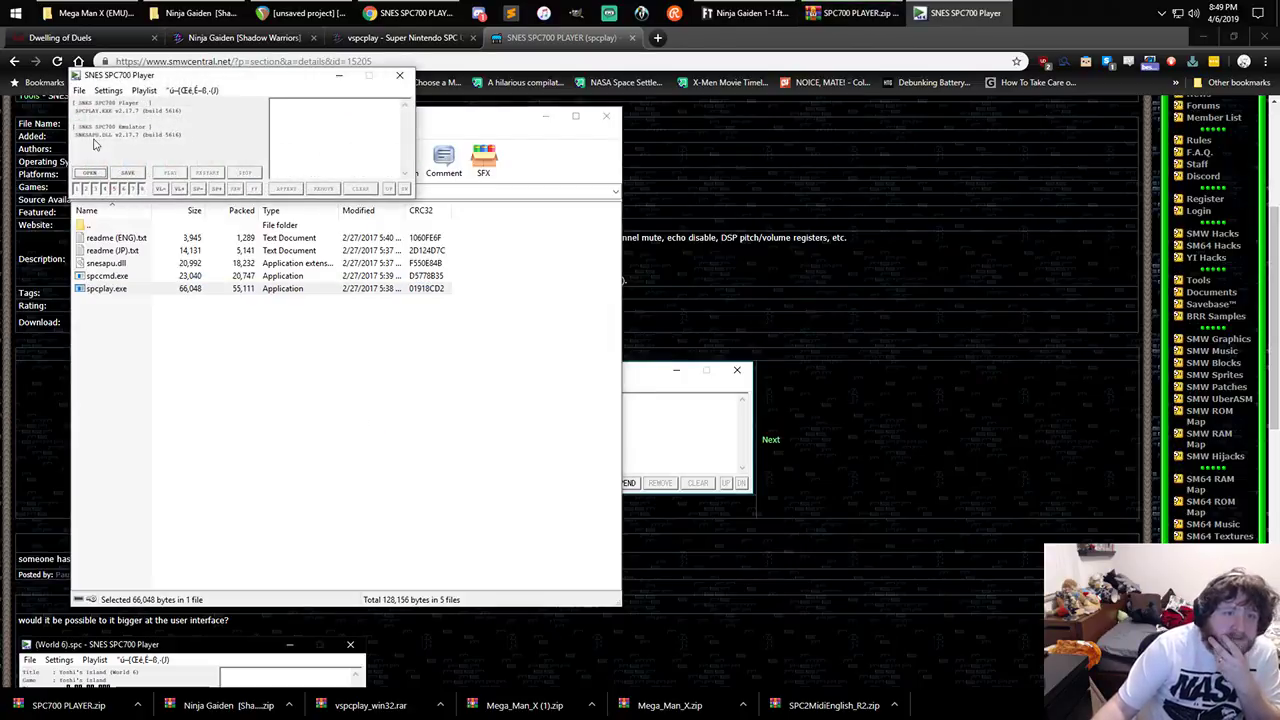
- Load 02 Intro Stage.spc from the Mega Man X (EMU).zophar folder in Downloads into the SPC player
click(90, 173)
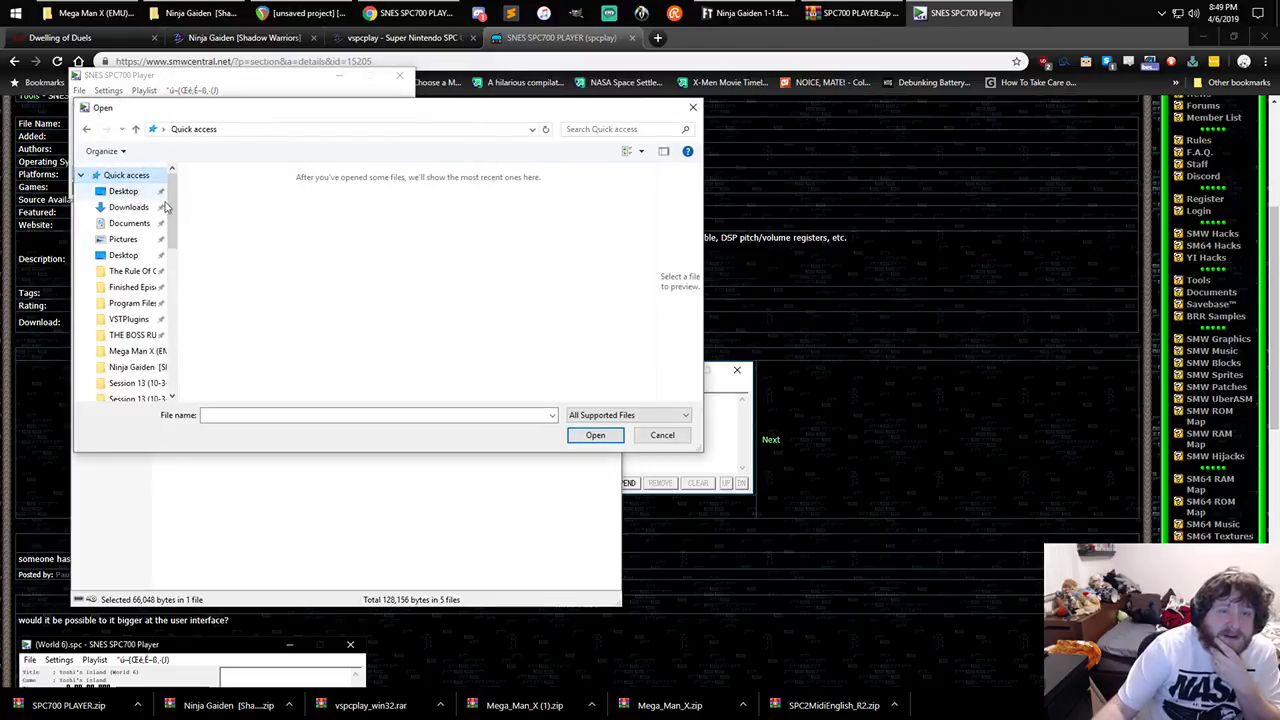
click(128, 207)
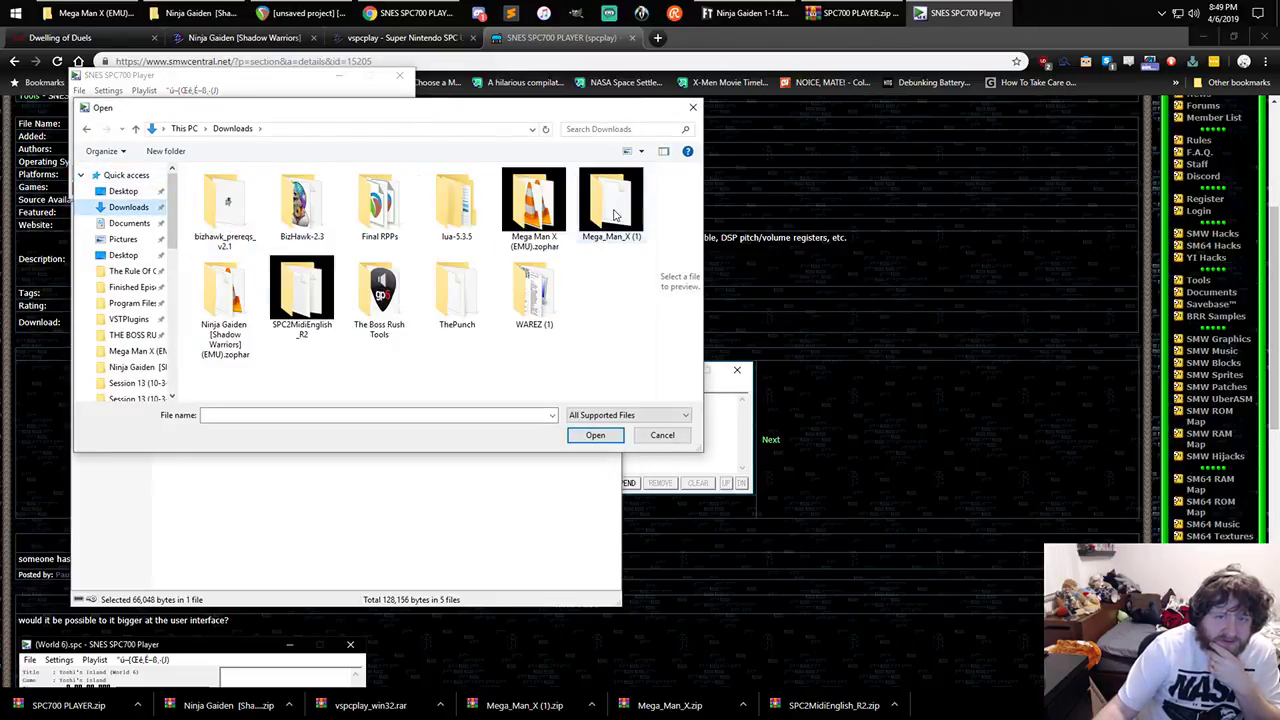
double_click(533, 205)
click(518, 204)
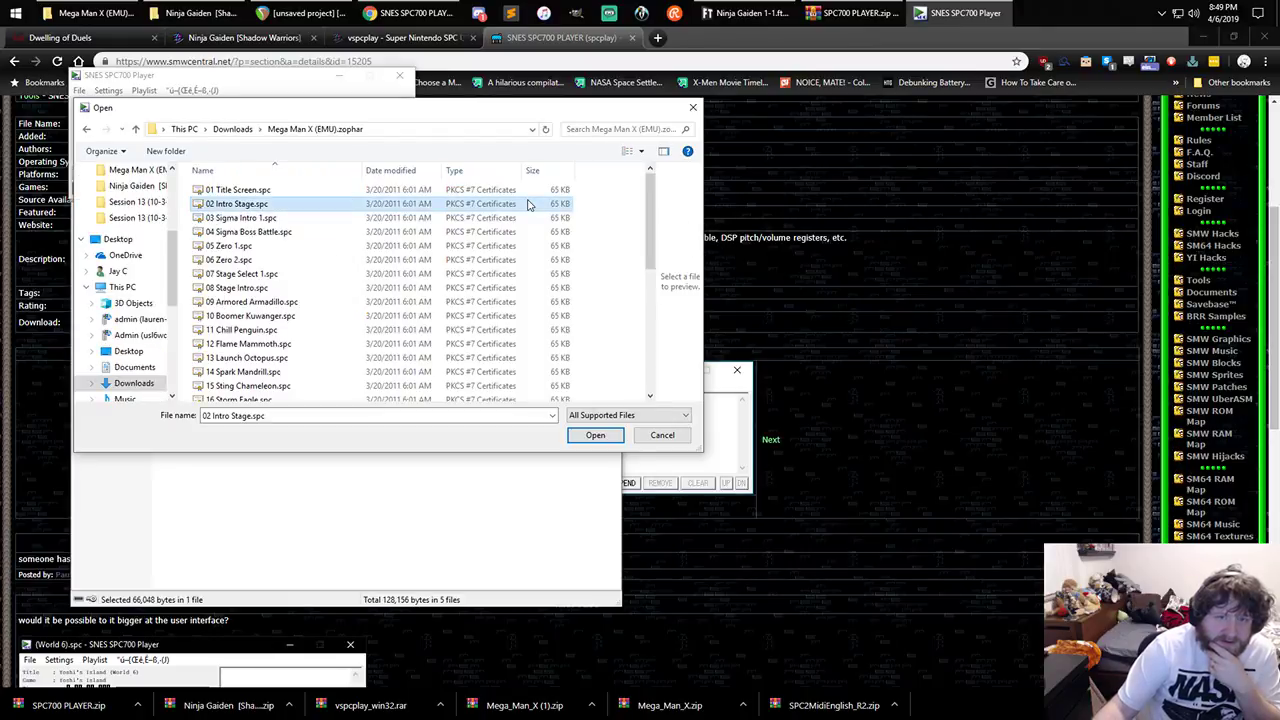
double_click(511, 205)
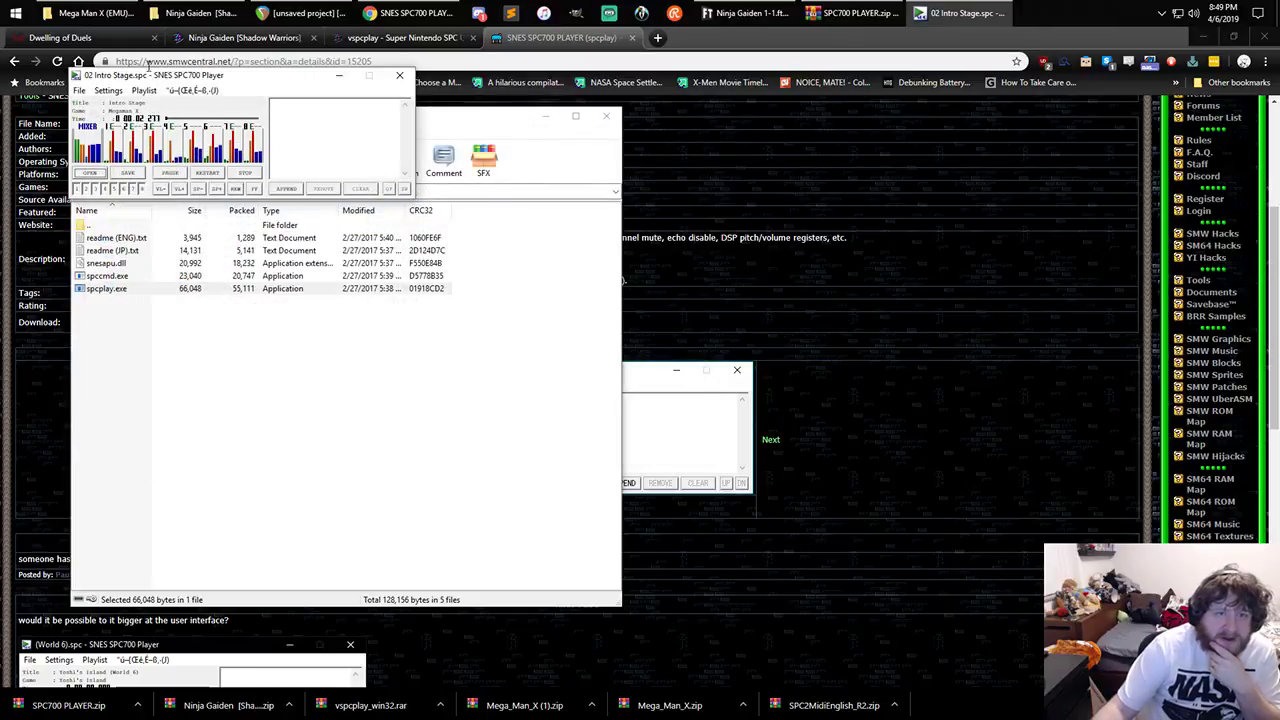
- Stop the Intro Stage playback and check the SPC player's menus and save dialog for export options, without saving
drag(158, 82, 261, 182)
click(248, 190)
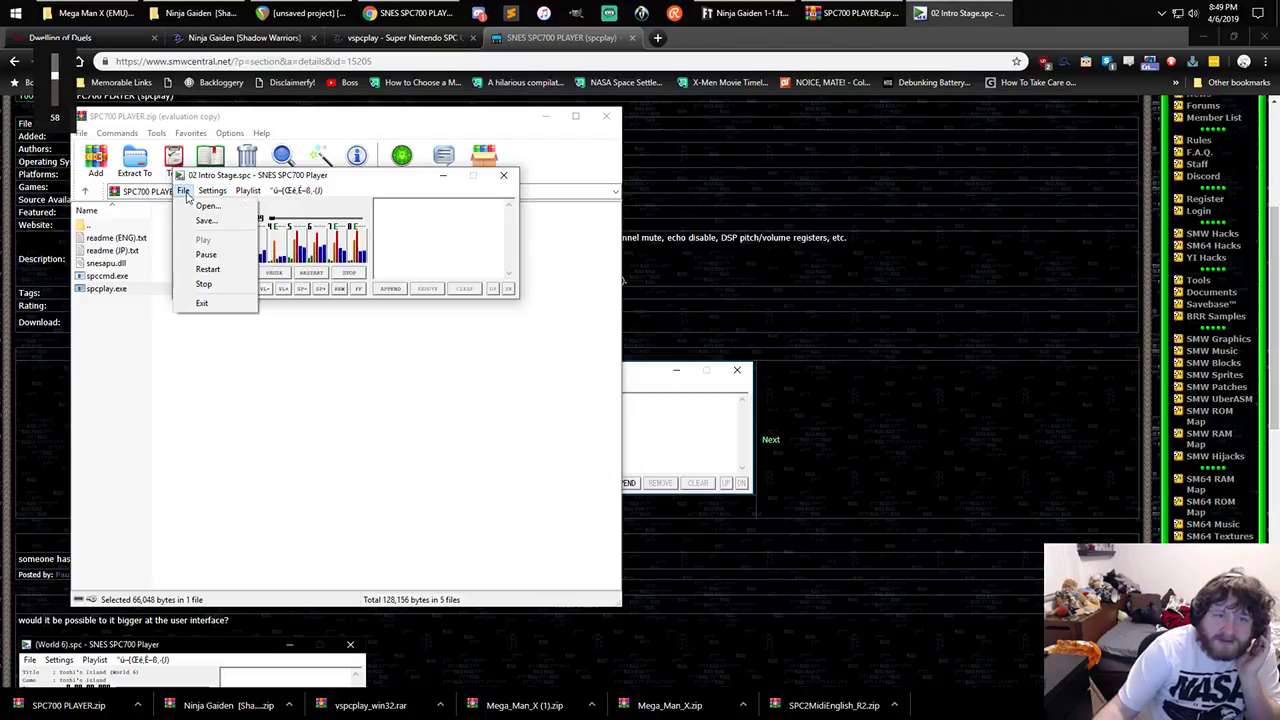
click(332, 192)
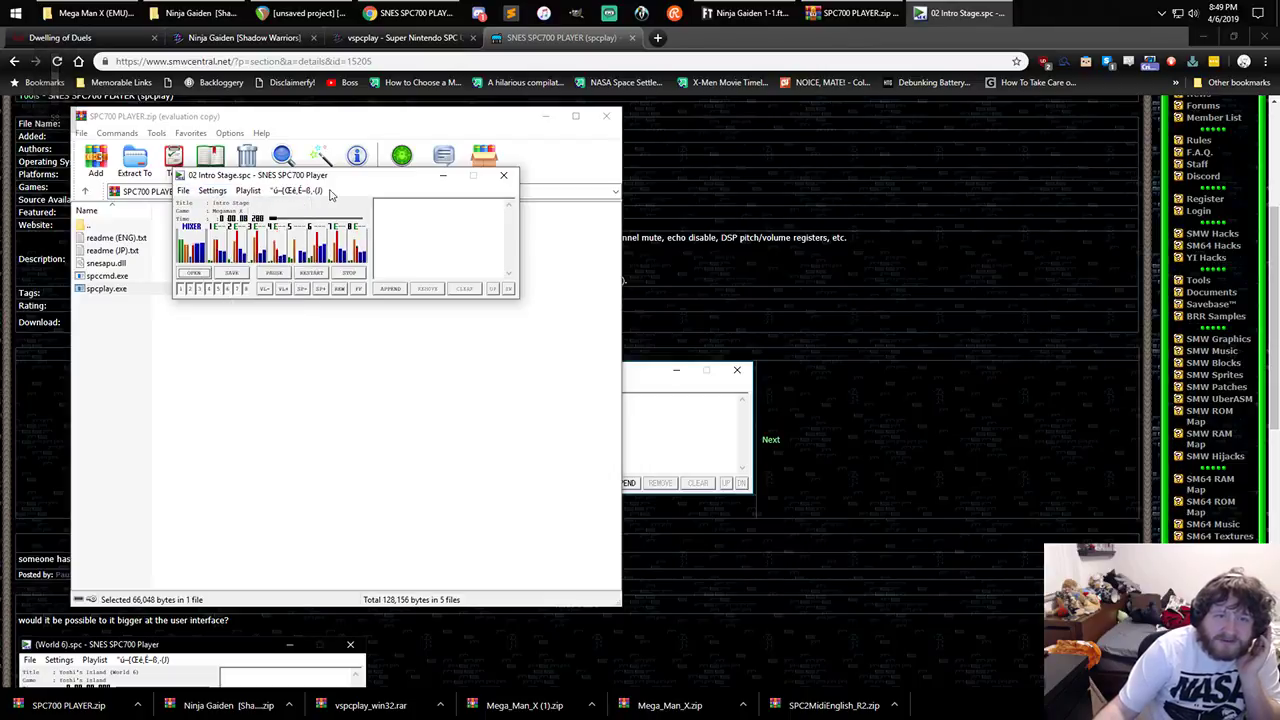
click(341, 274)
click(232, 274)
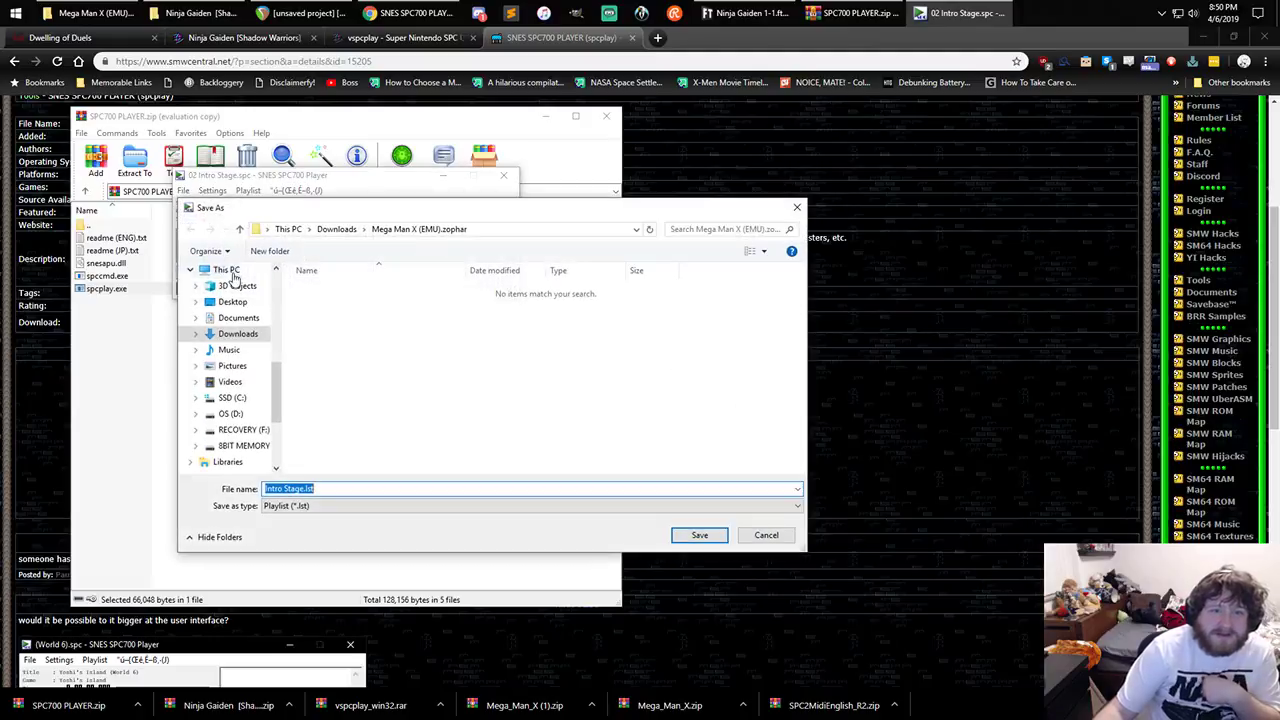
click(766, 535)
click(182, 192)
mouse_move(210, 191)
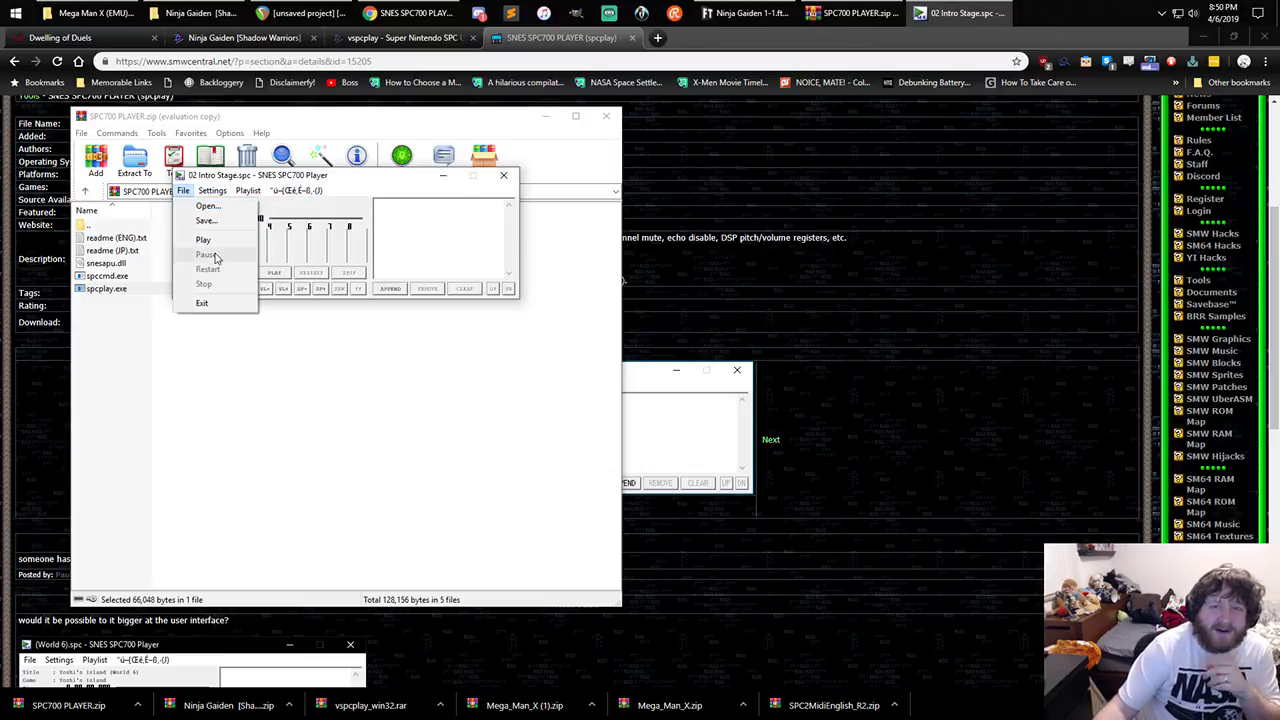
- Switch to REAPER and place the SPC player window in front of the project's timeline
click(330, 12)
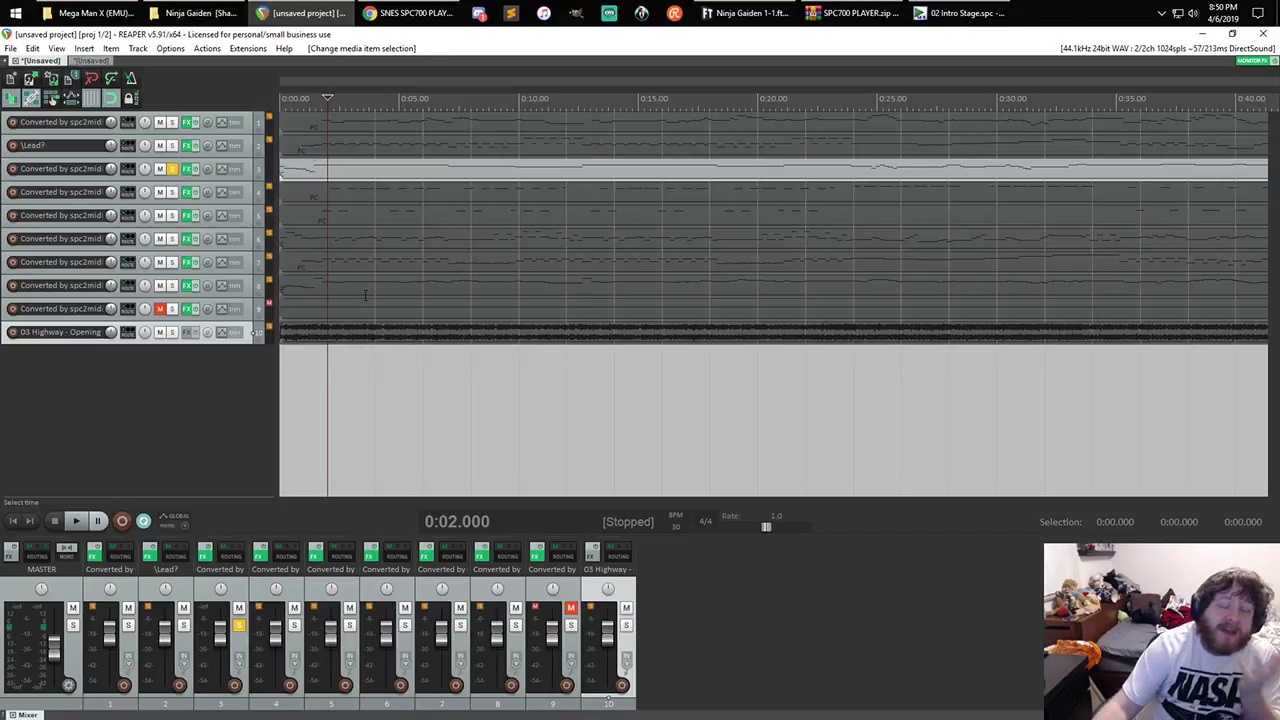
click(960, 13)
drag(336, 179, 676, 290)
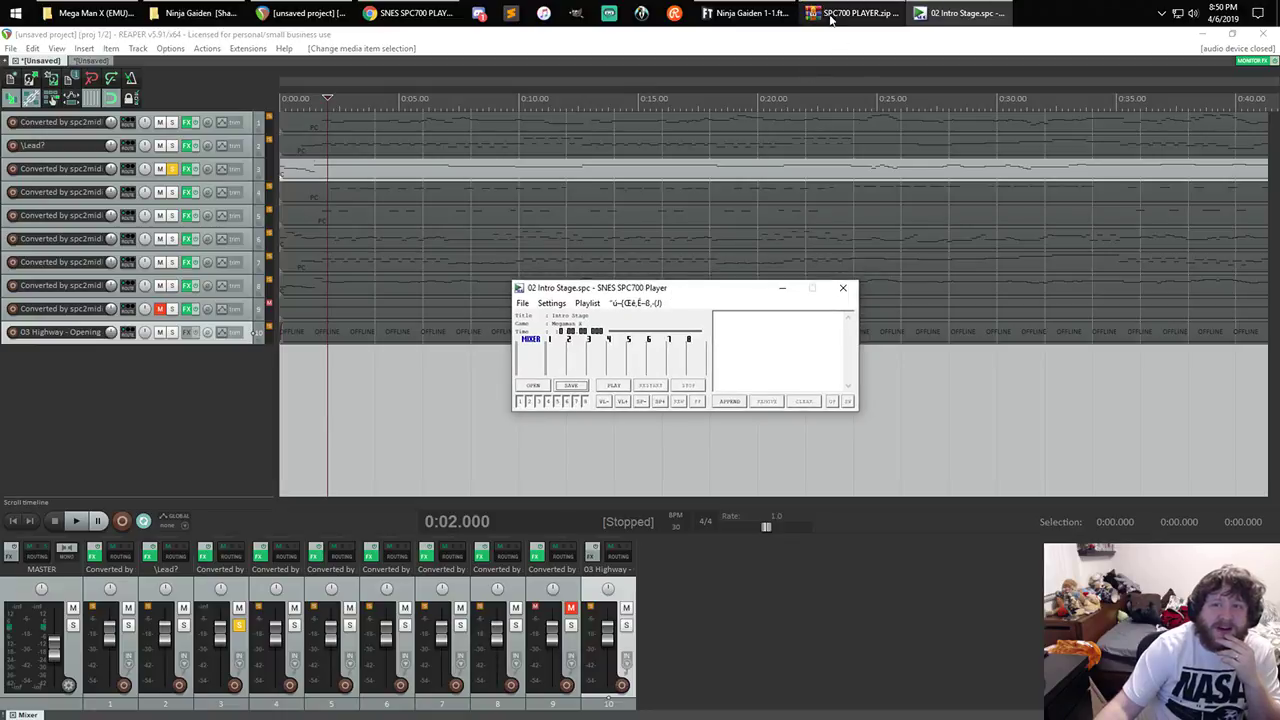
- Switch to FamiTracker, play Ninja Gaiden 1-1.ftm with only Square 2 audible, and try to close the program
click(745, 13)
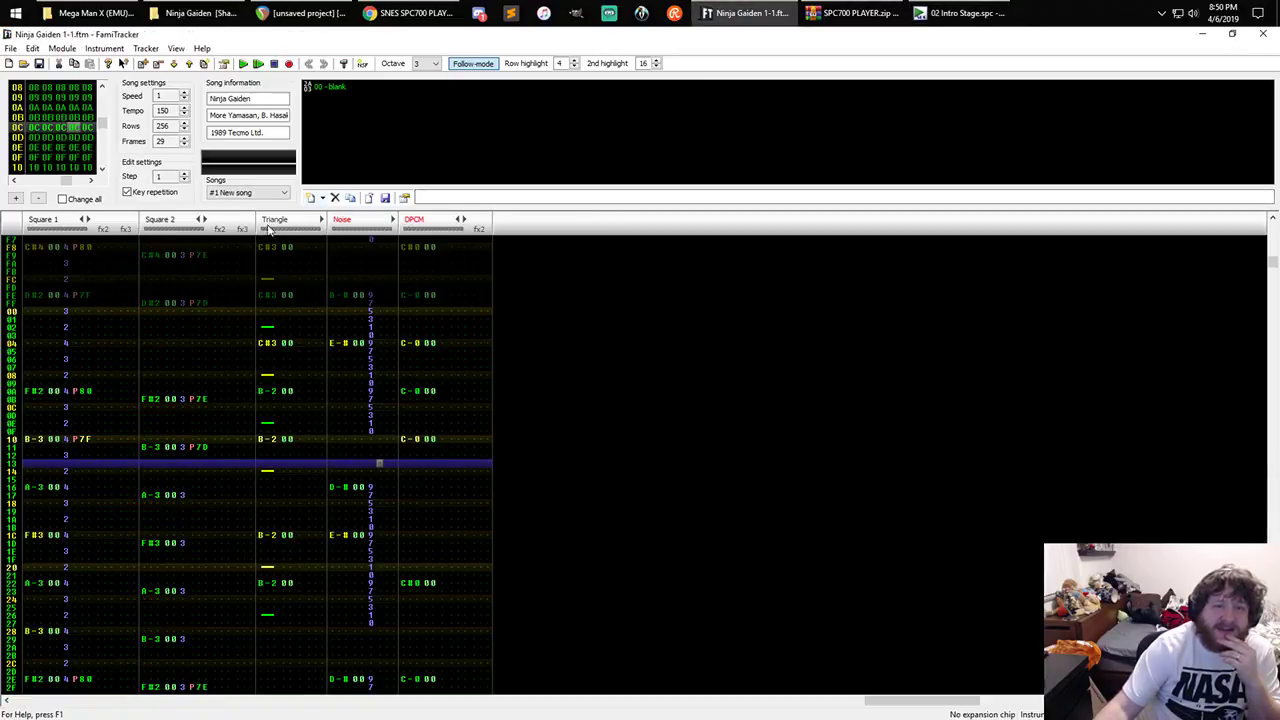
double_click(169, 225)
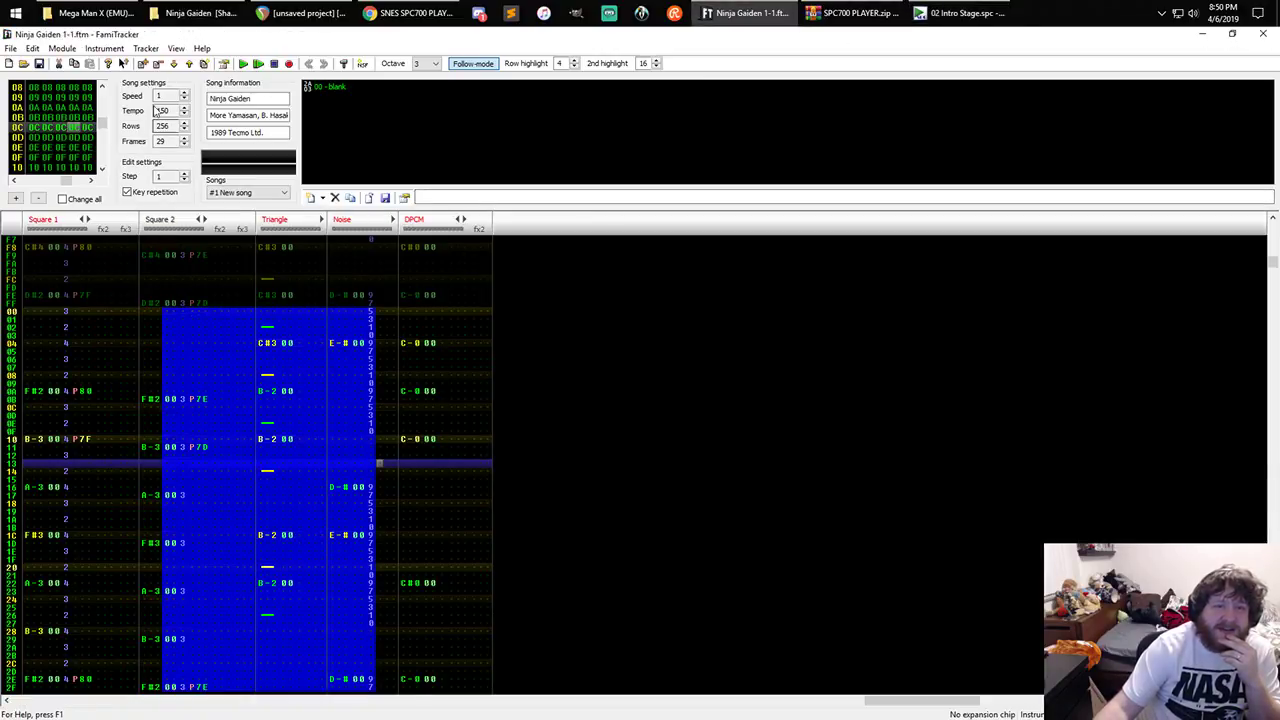
click(243, 64)
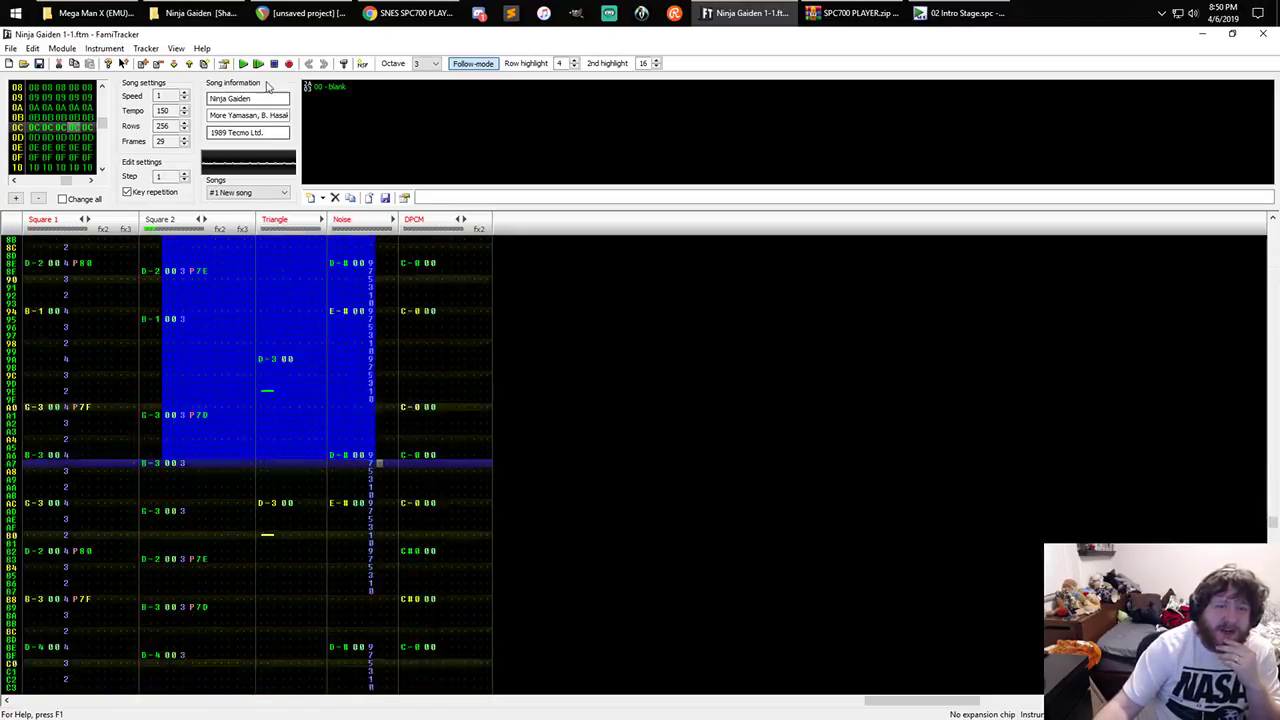
click(1263, 34)
click(700, 407)
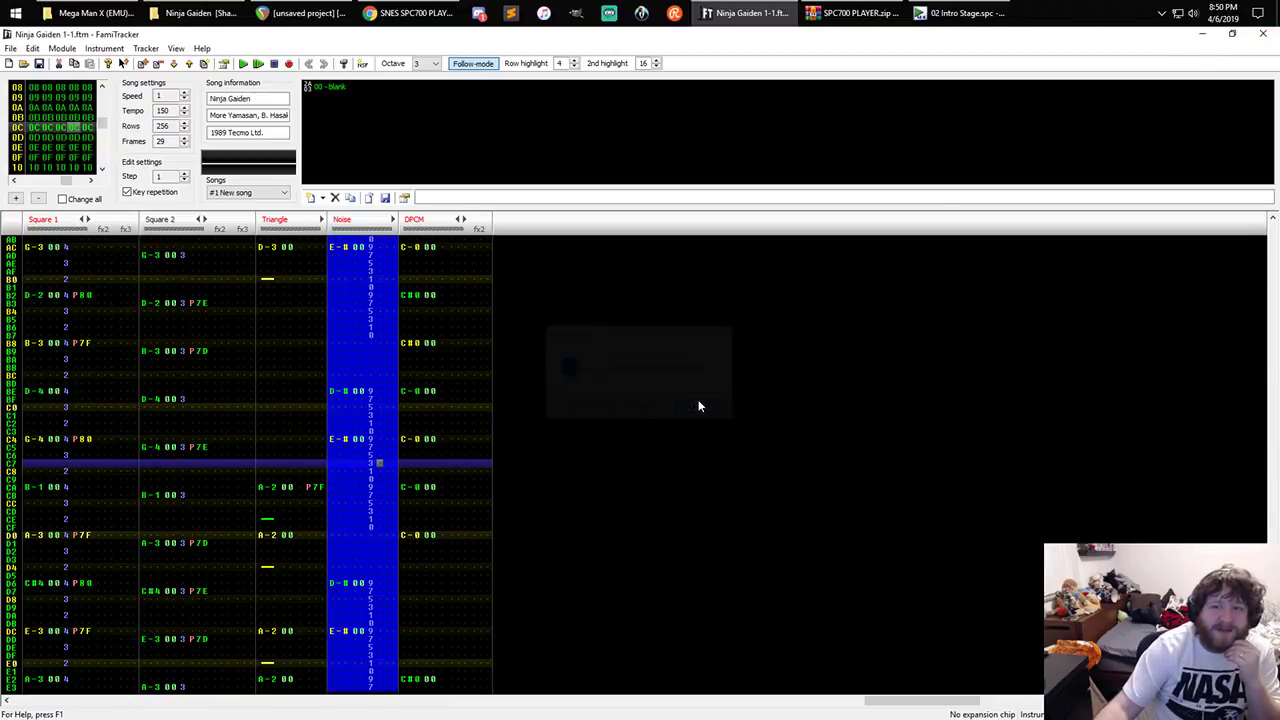
- Switch to the SPC player, leave only channel 1 selected, and play Intro Stage to hear that channel
click(960, 13)
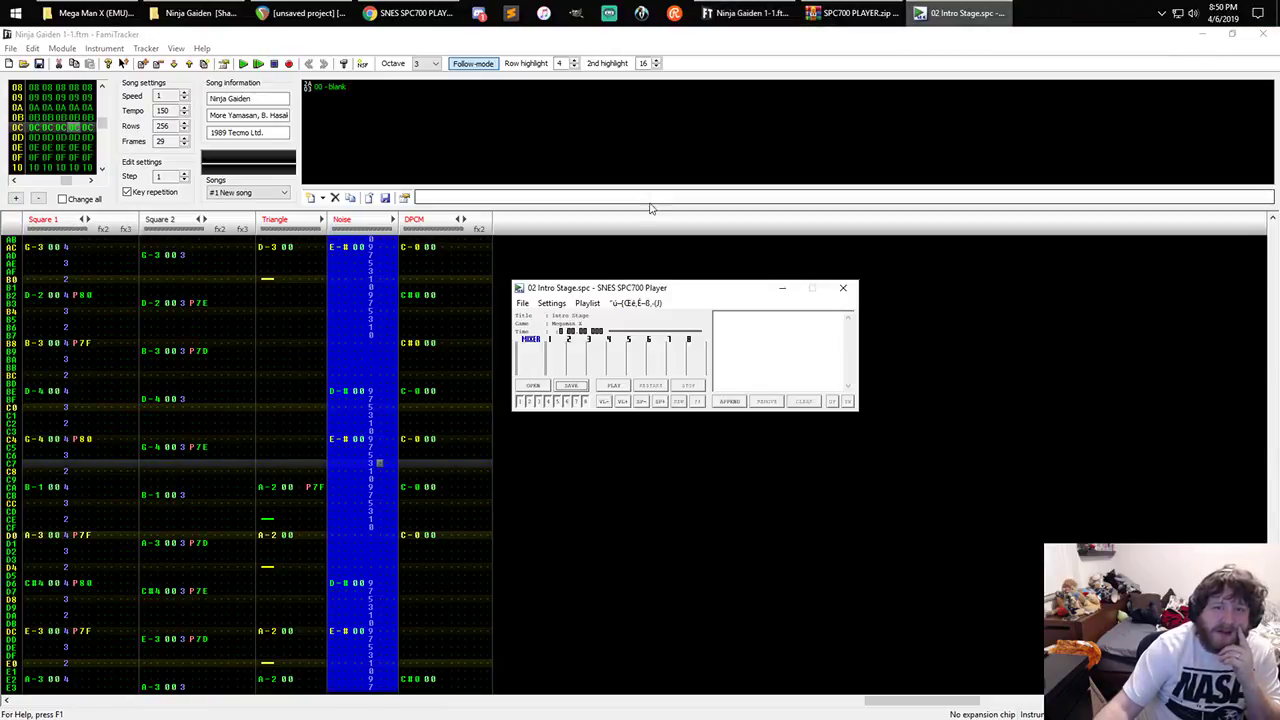
click(568, 343)
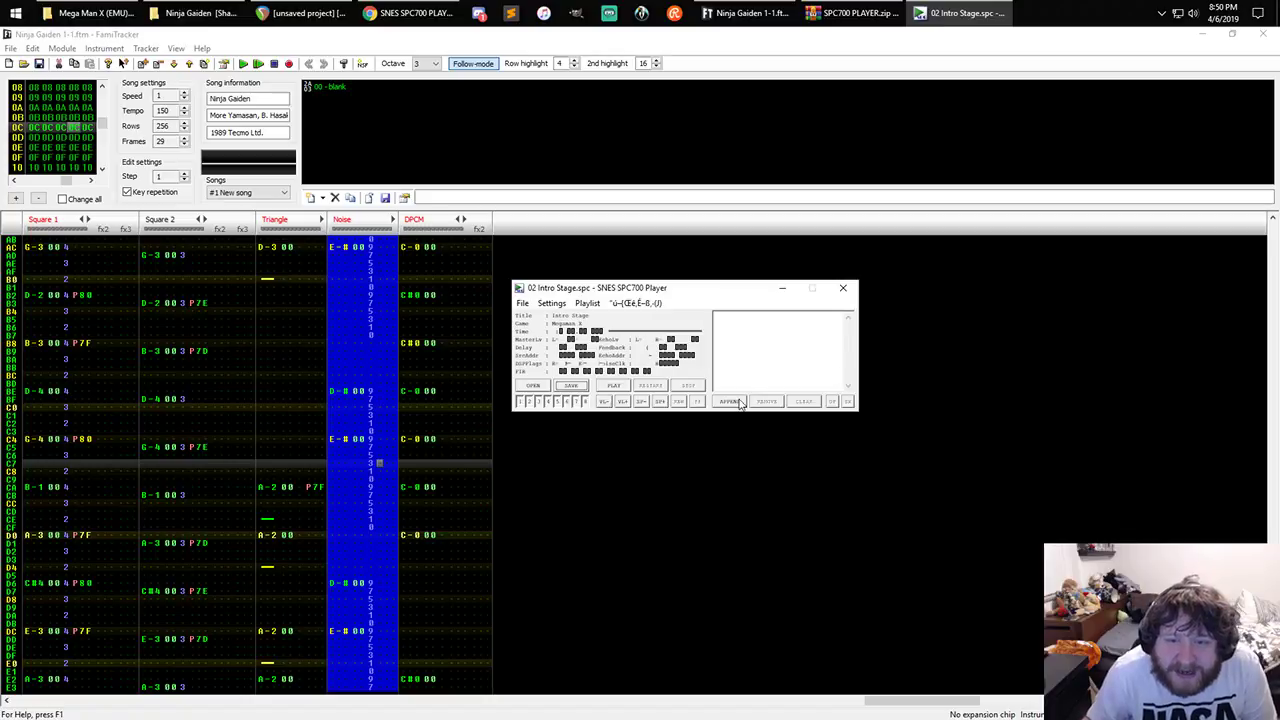
click(566, 402)
click(584, 402)
click(576, 402)
click(556, 402)
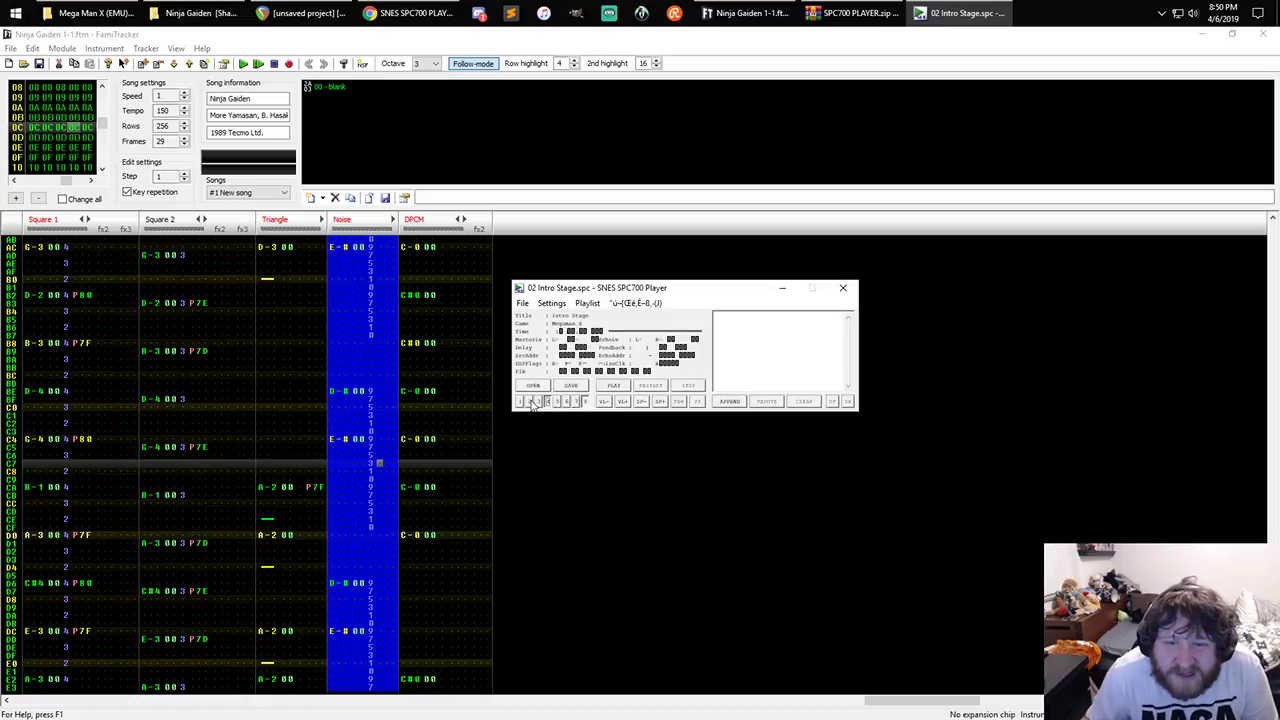
click(522, 403)
click(583, 403)
click(549, 403)
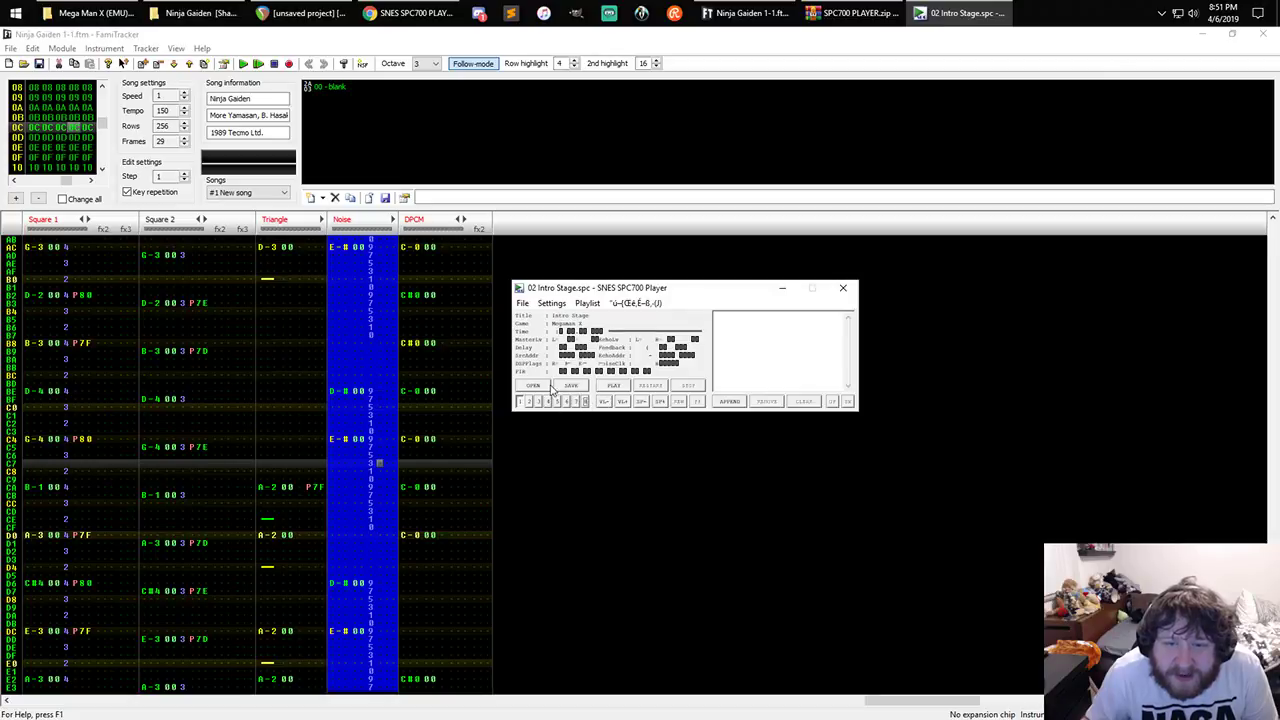
click(622, 386)
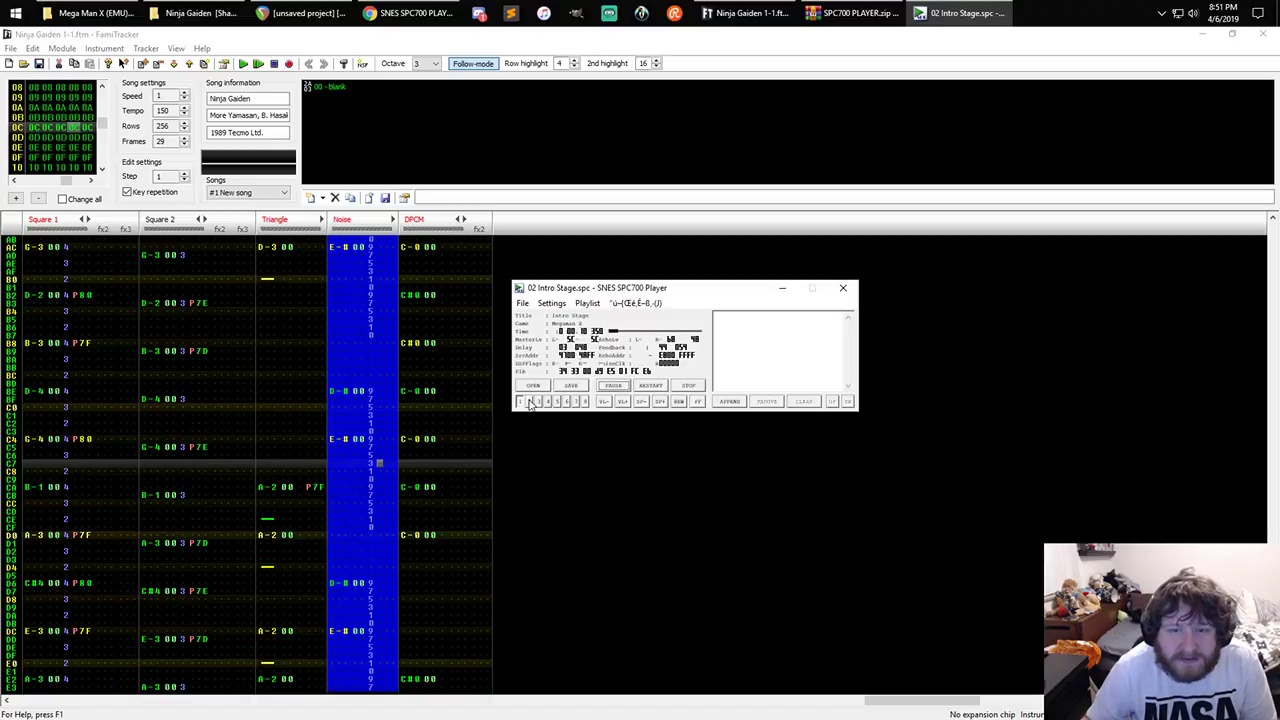
click(688, 386)
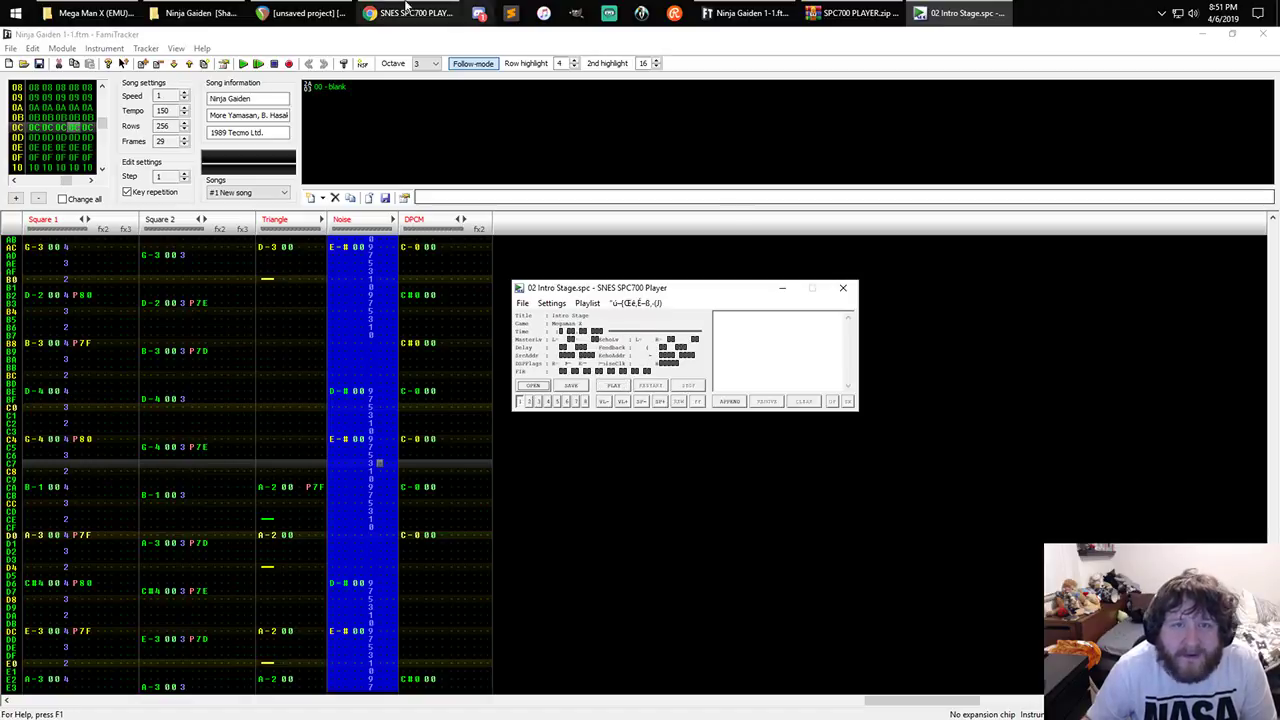
- Switch to REAPER, solo track 1 instead of track 3, and start playback from 0:02.000
click(290, 12)
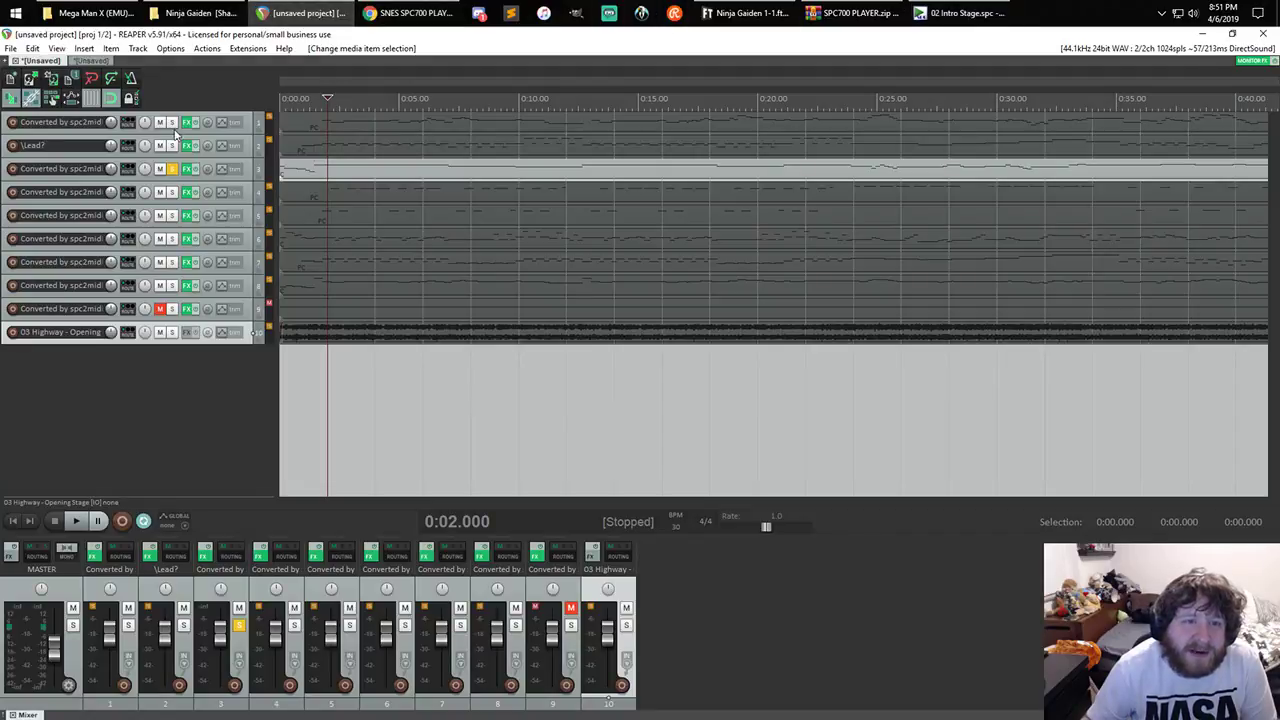
drag(172, 122, 173, 168)
click(173, 169)
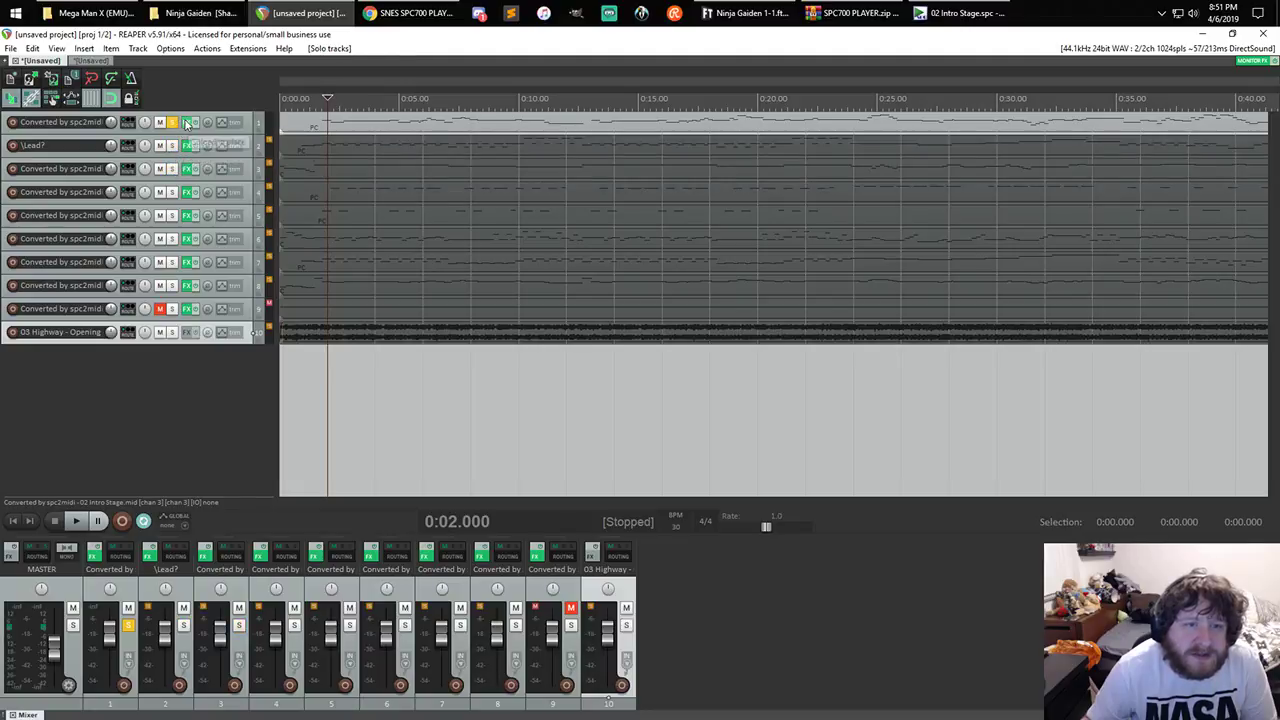
key(space)
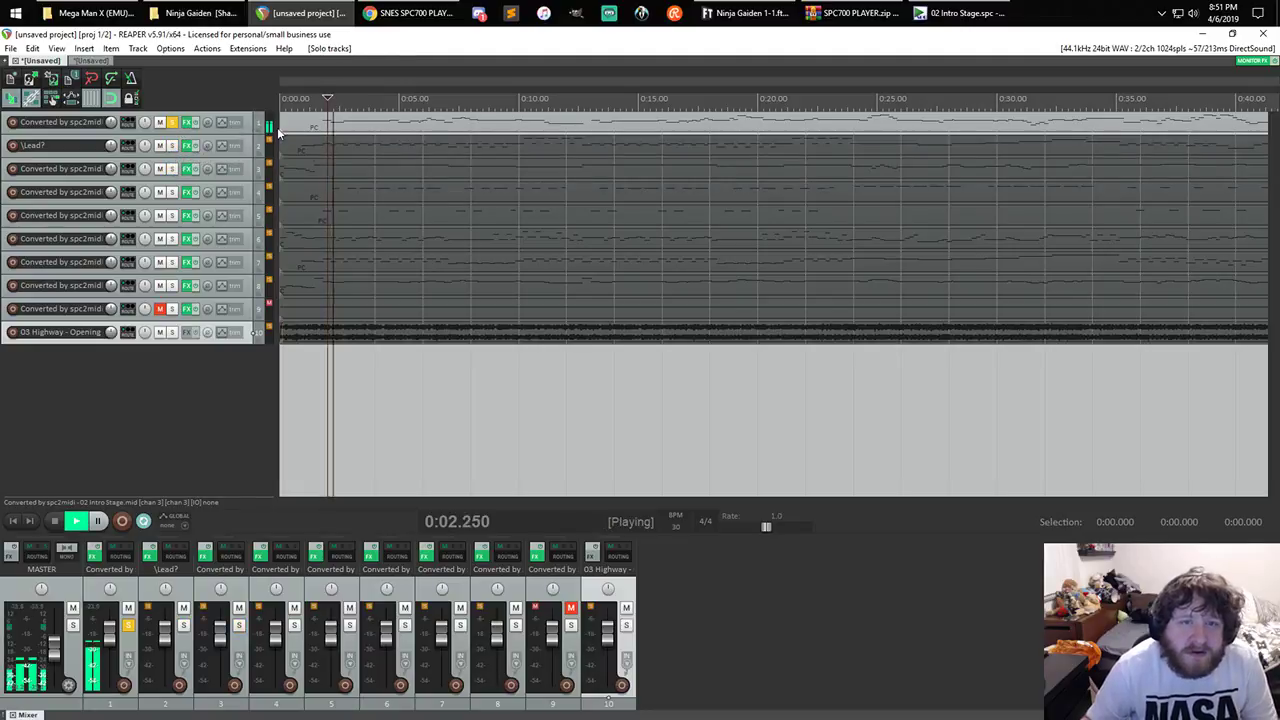
- Try 080_MMX_Square_Wave from the converted Mega_Man_X_sf2 bank as track 1's sforzando instrument during playback
click(190, 126)
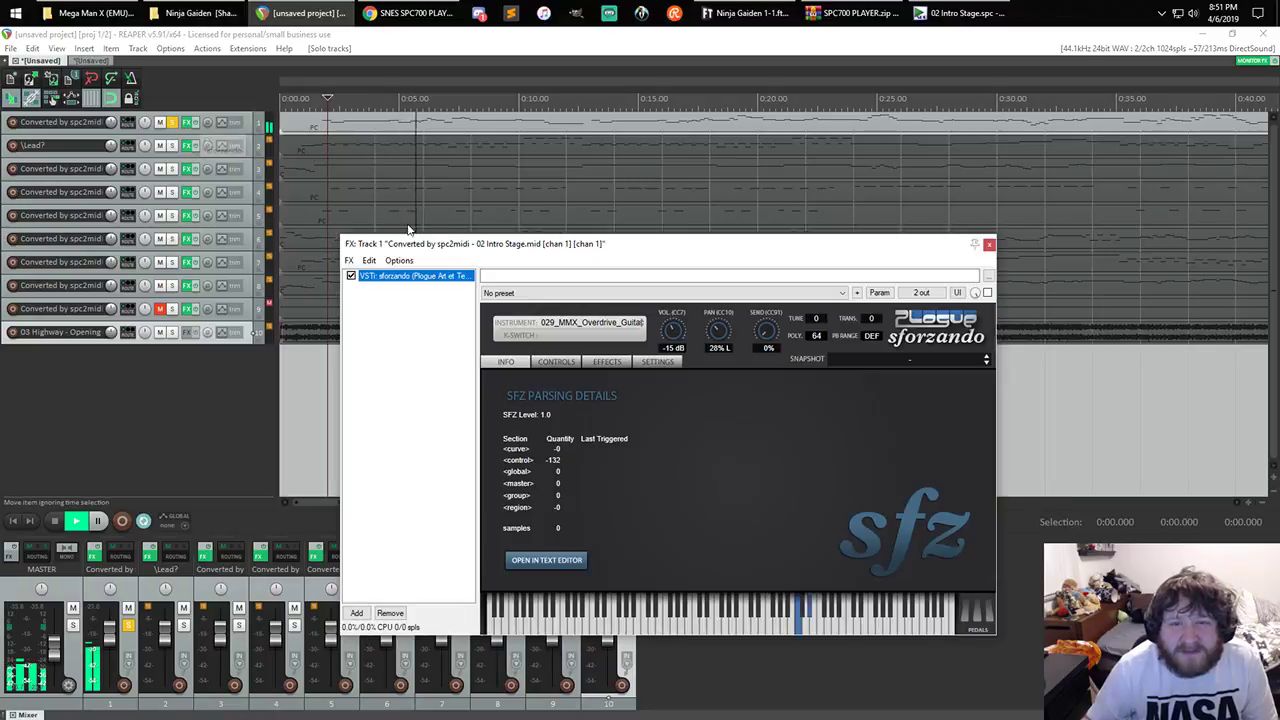
click(618, 324)
mouse_move(660, 383)
mouse_move(743, 383)
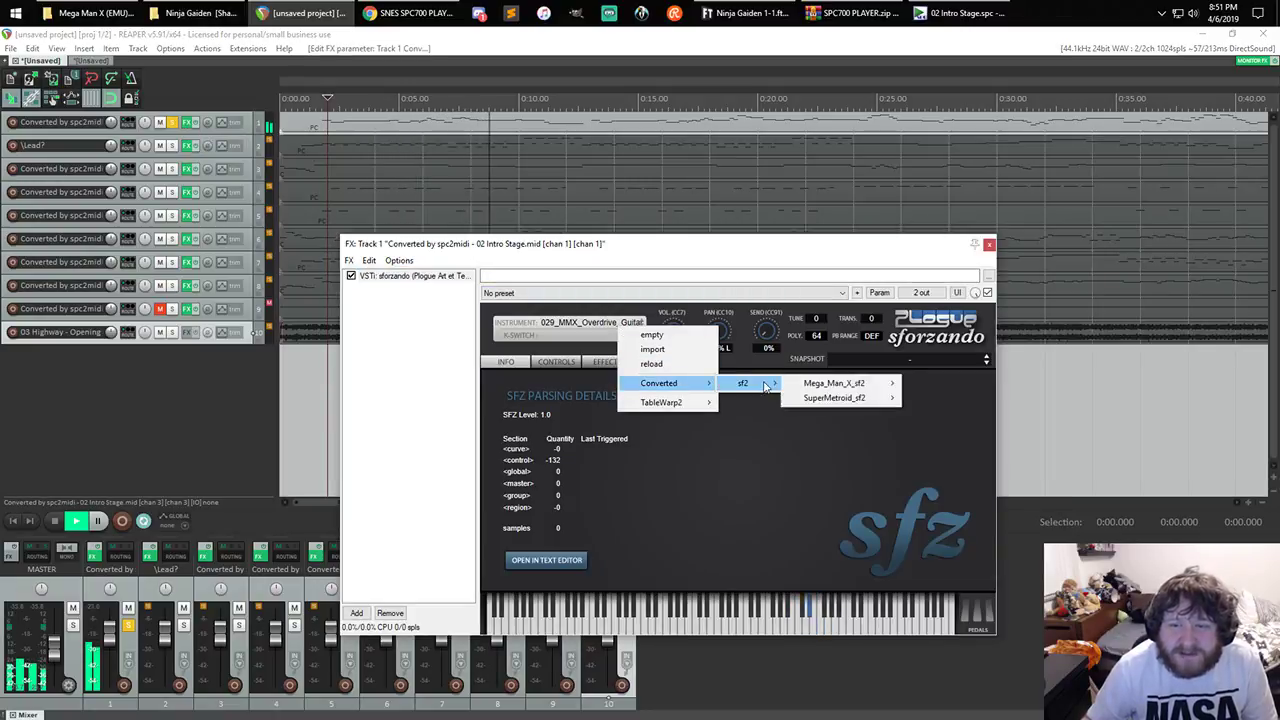
mouse_move(815, 388)
mouse_move(922, 388)
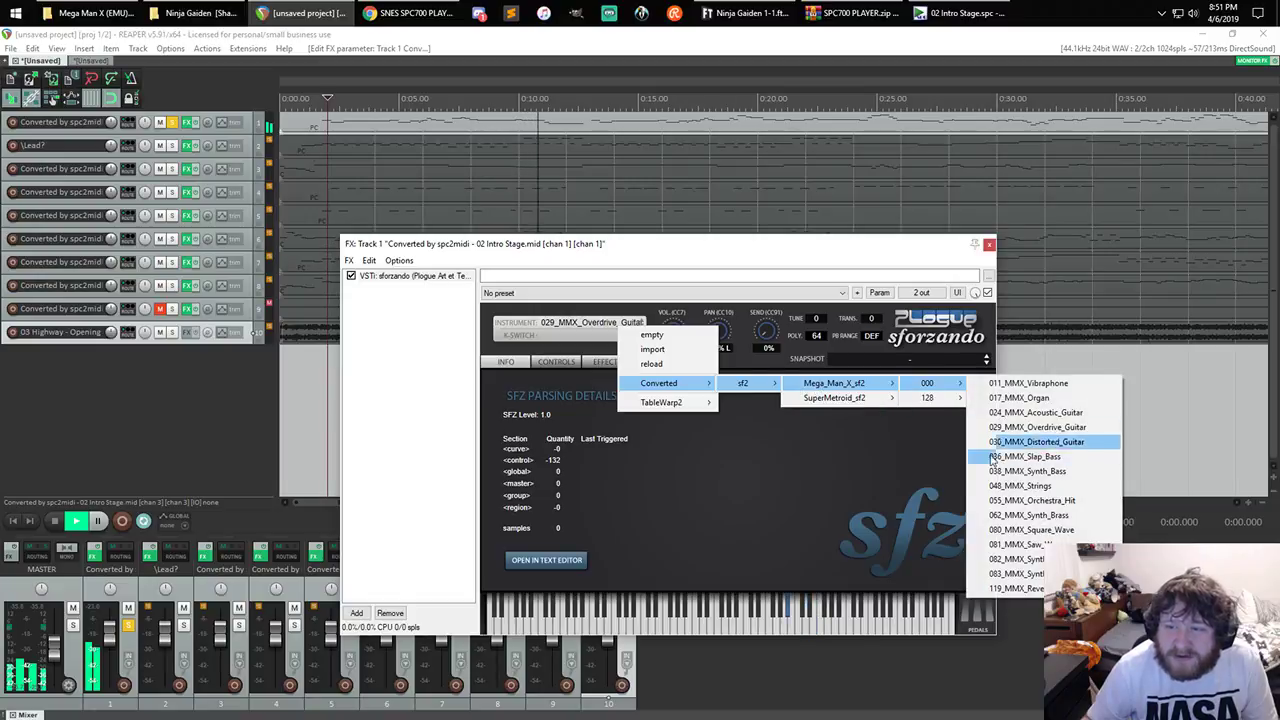
click(1030, 530)
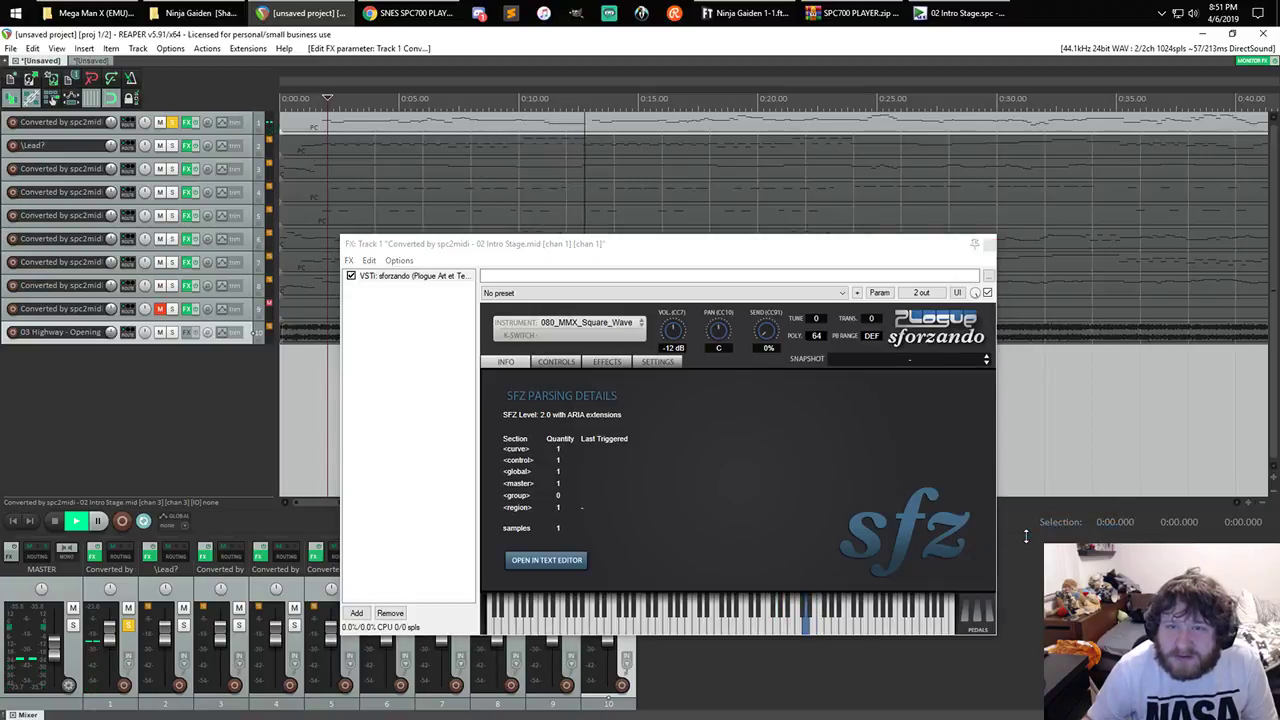
- Step track 1's sforzando instrument through its neighbours back to 029_MMX_Overdrive_Guitar, close its effects window, and stop playback
click(642, 327)
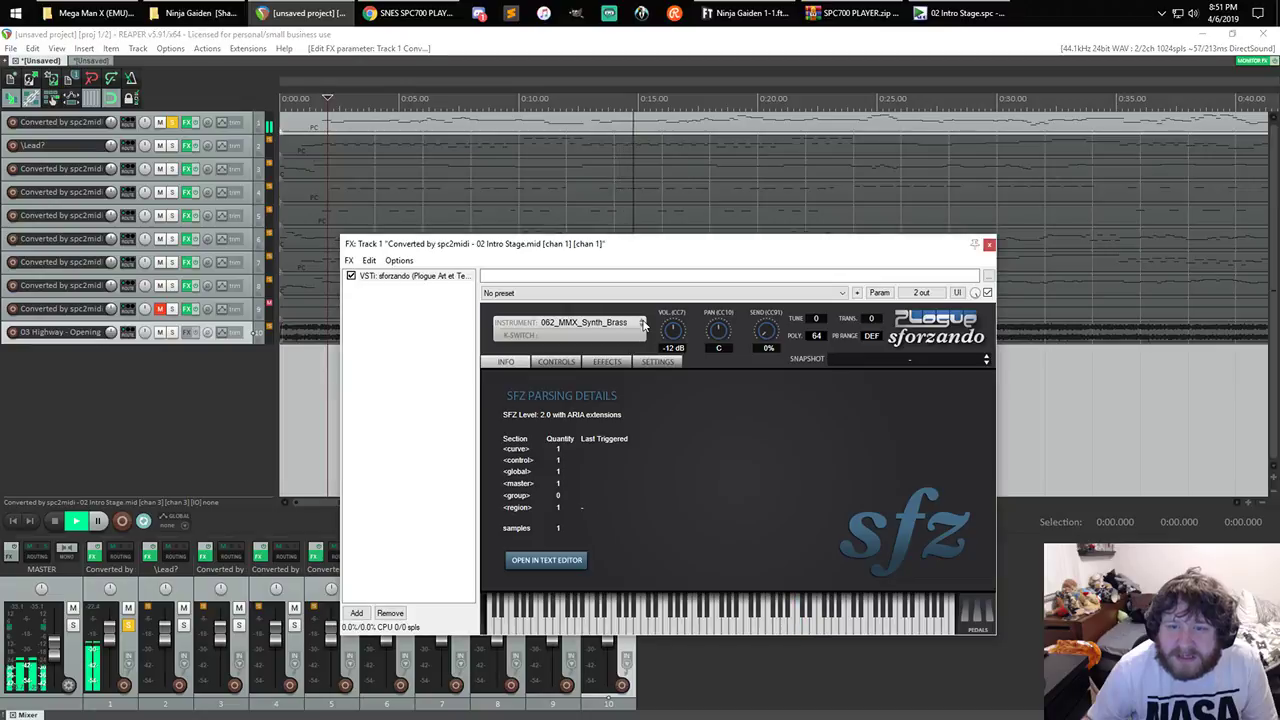
click(641, 325)
click(641, 325)
click(642, 320)
click(642, 323)
click(643, 323)
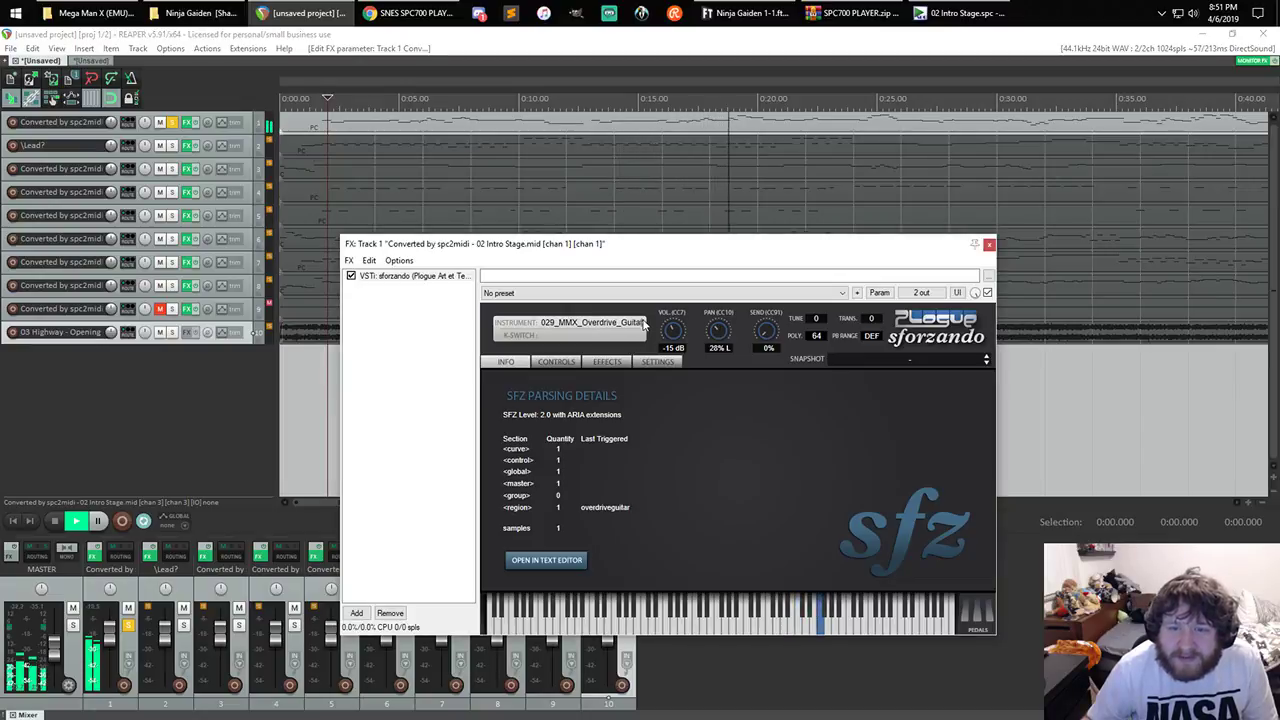
click(989, 245)
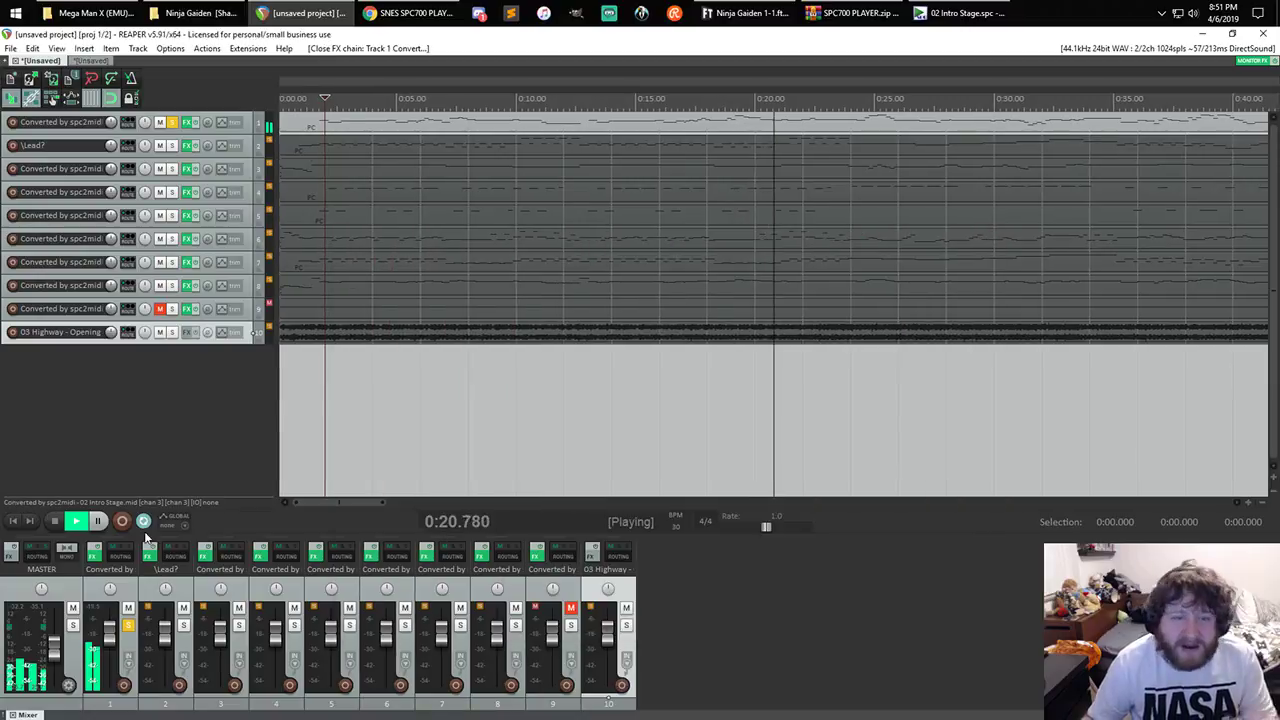
key(space)
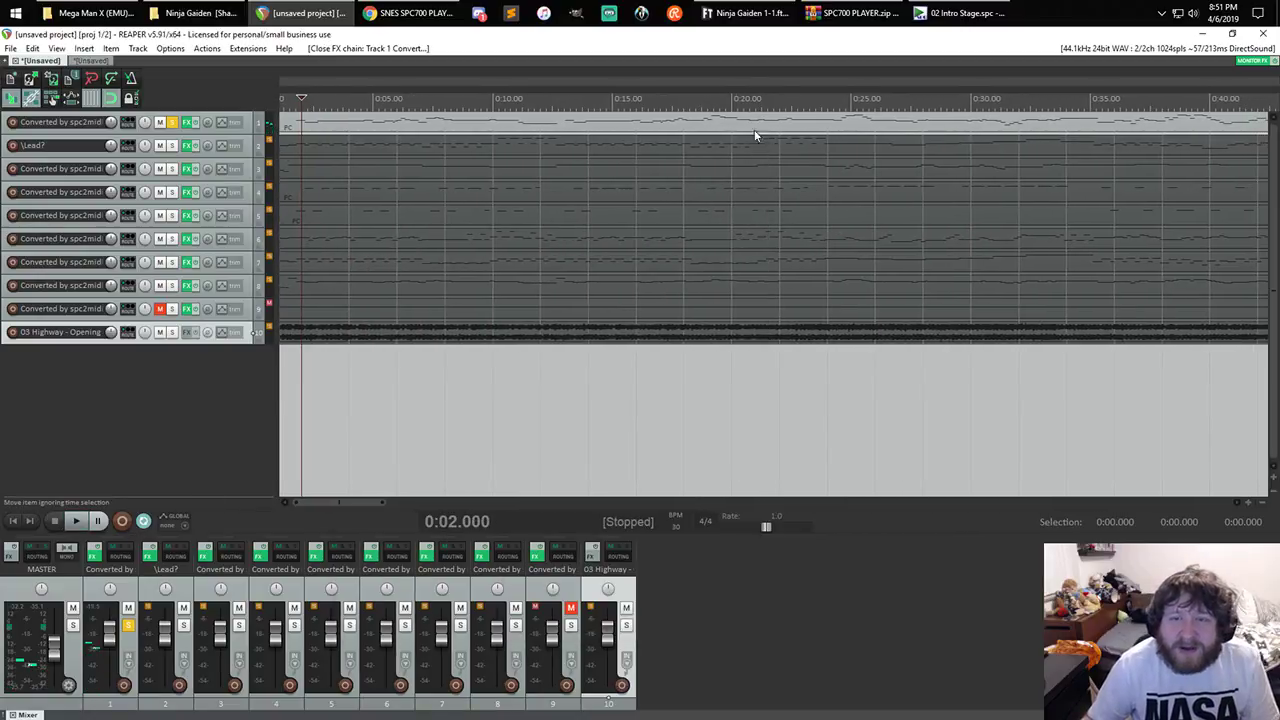
click(958, 13)
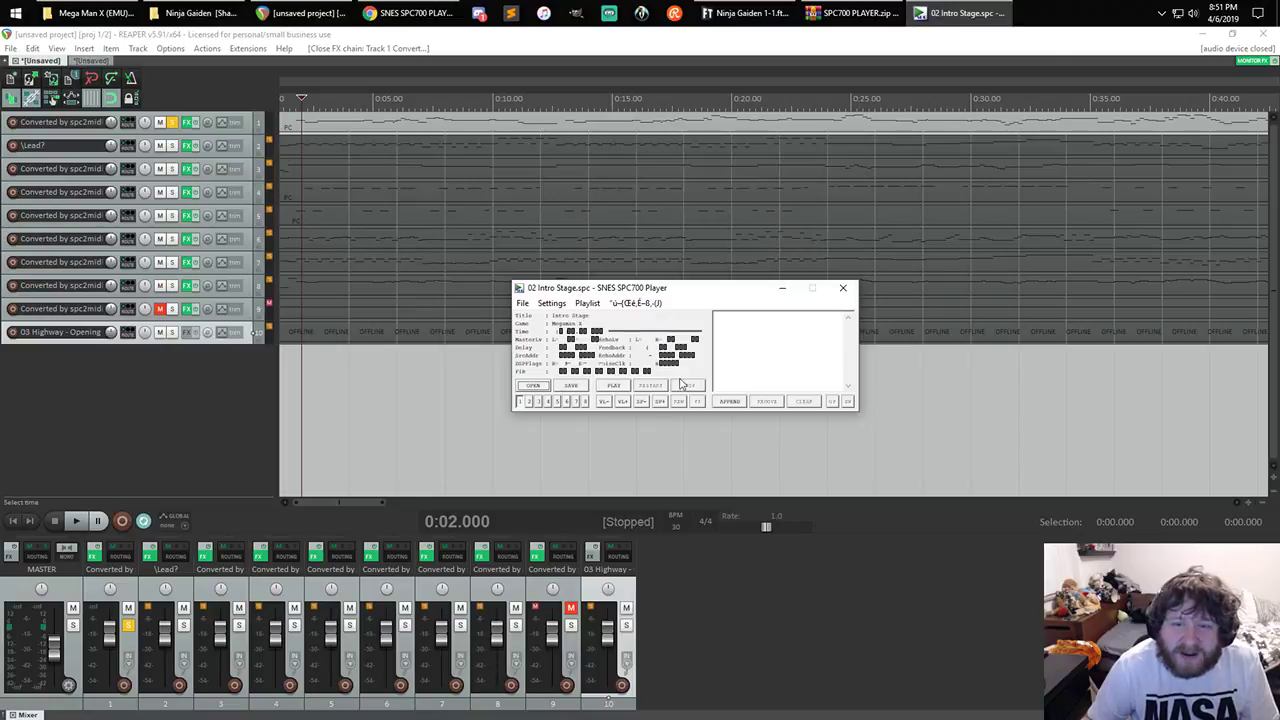
click(612, 385)
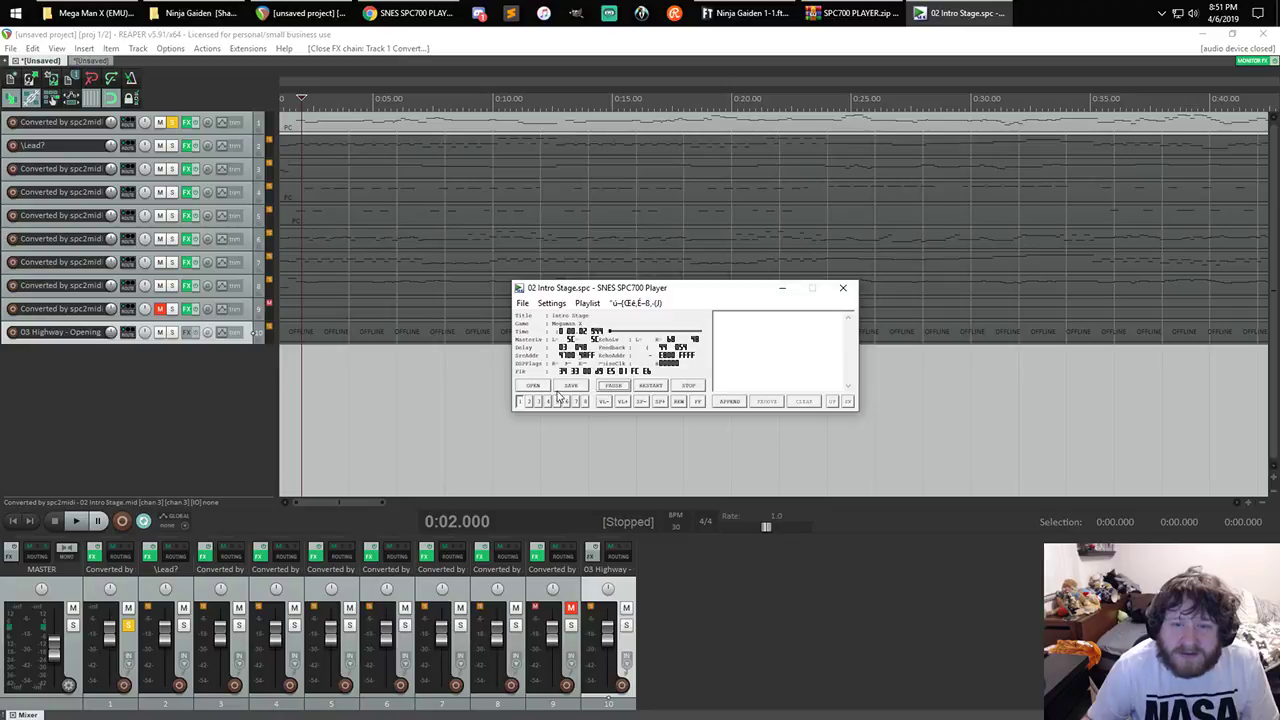
click(687, 387)
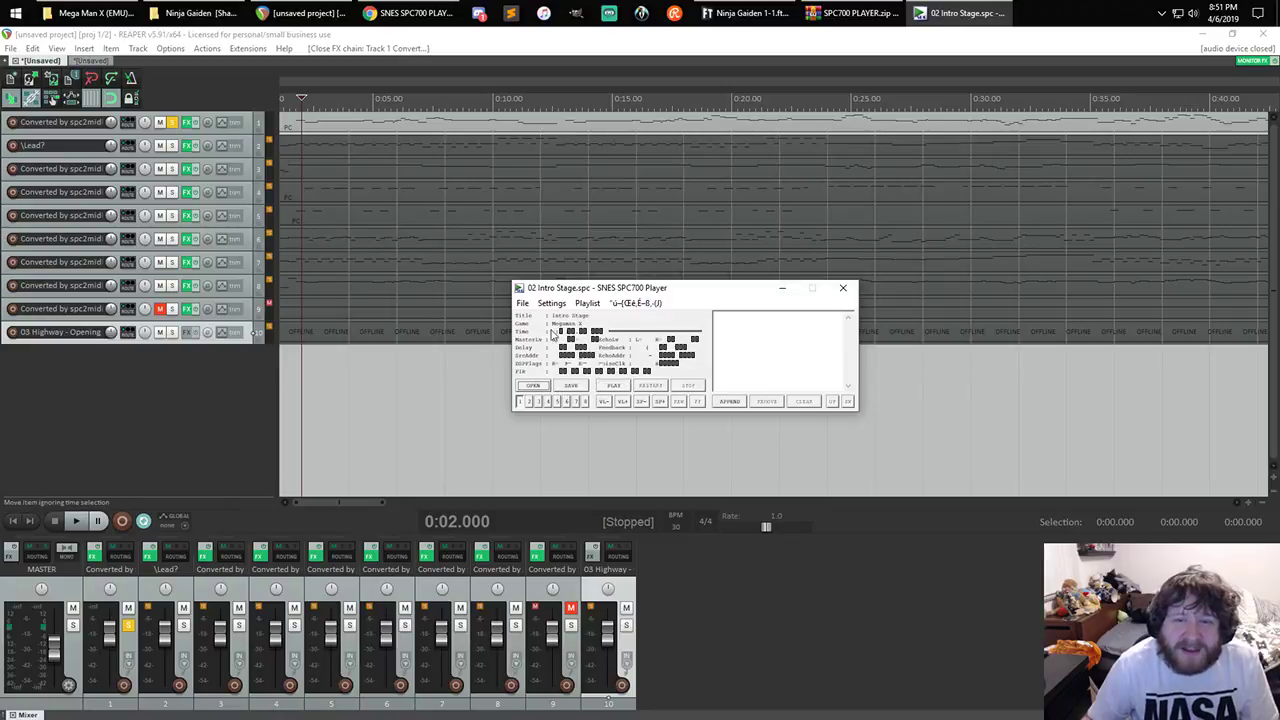
click(609, 386)
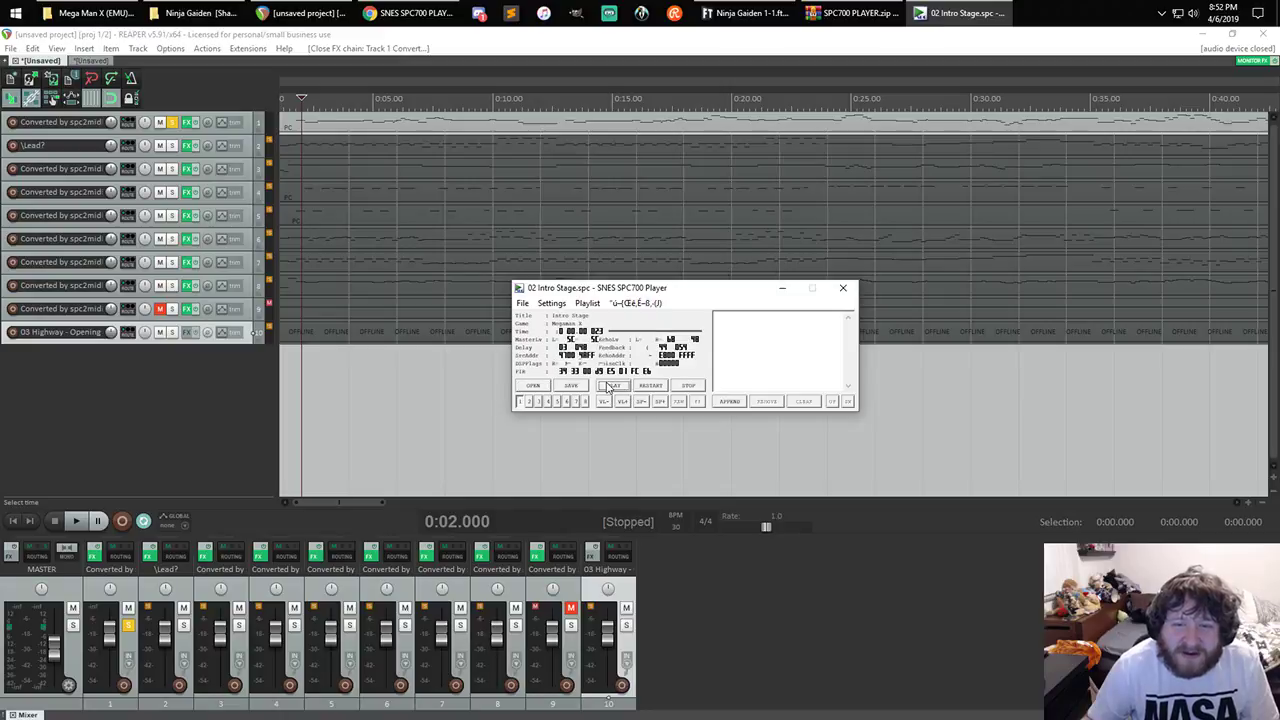
click(614, 388)
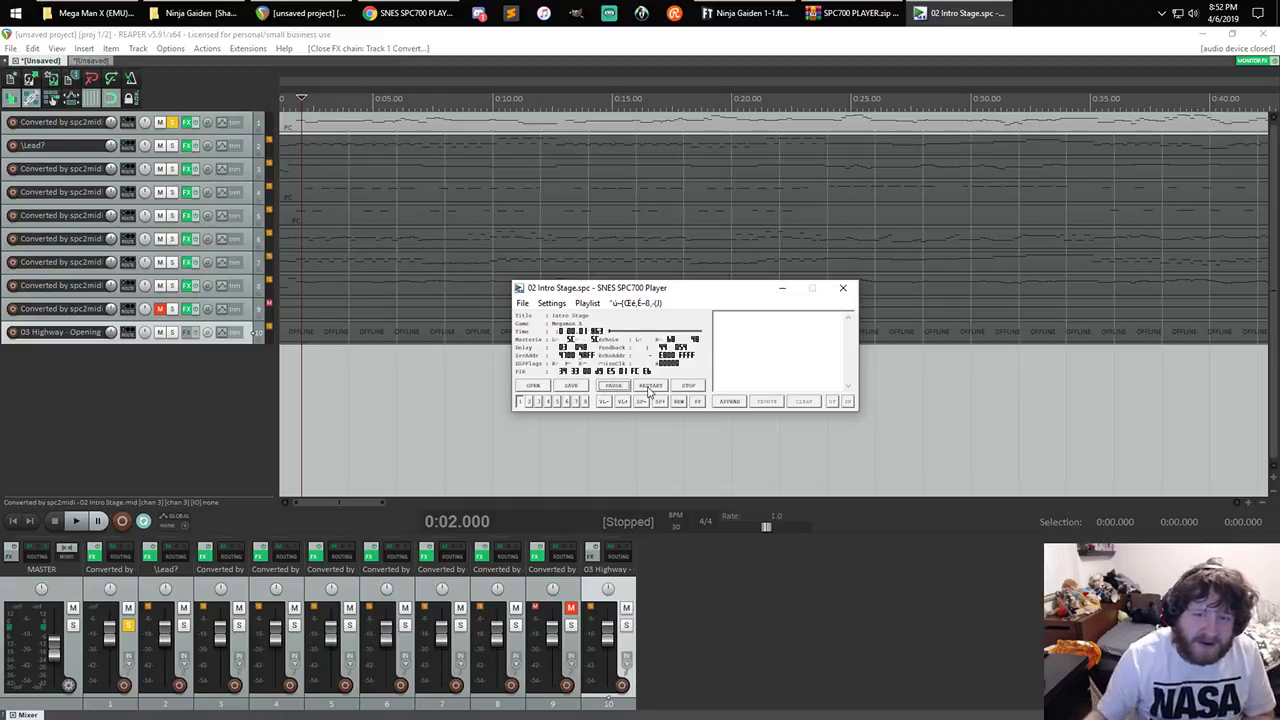
click(683, 386)
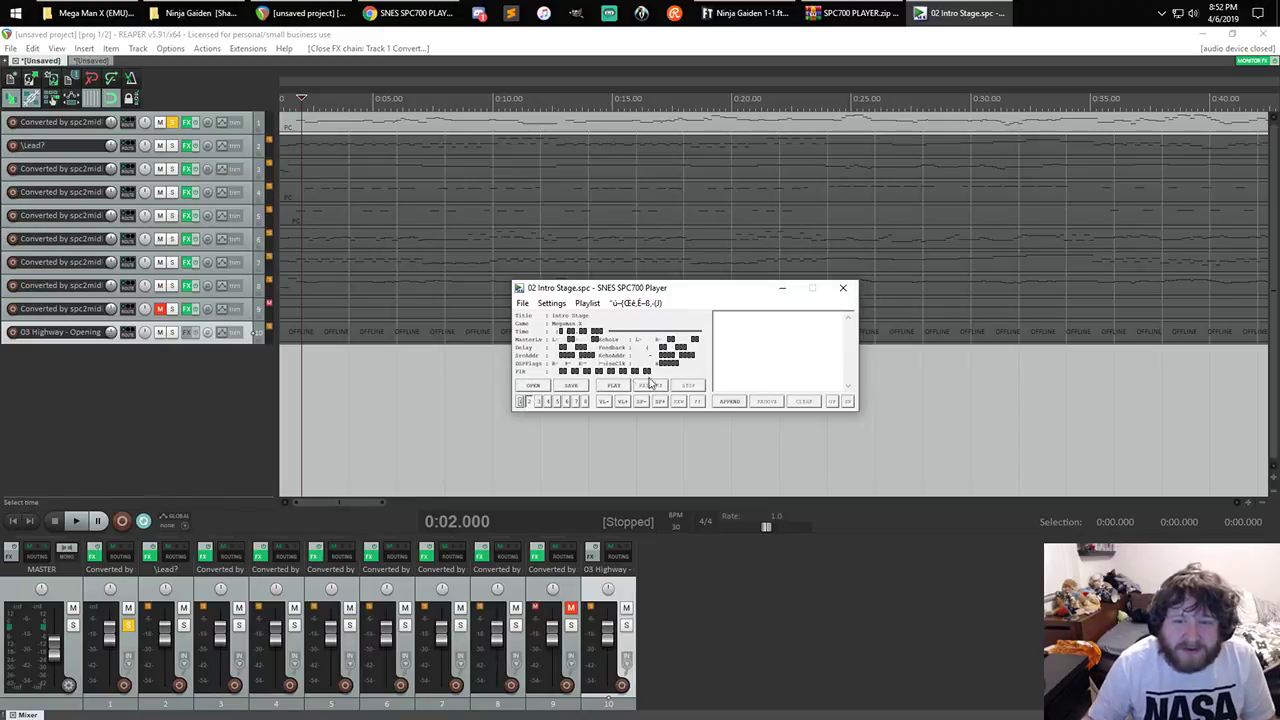
- Play Intro Stage with channel 2 selected in the SPC player, toggle channel 1 during playback, and stop
click(615, 386)
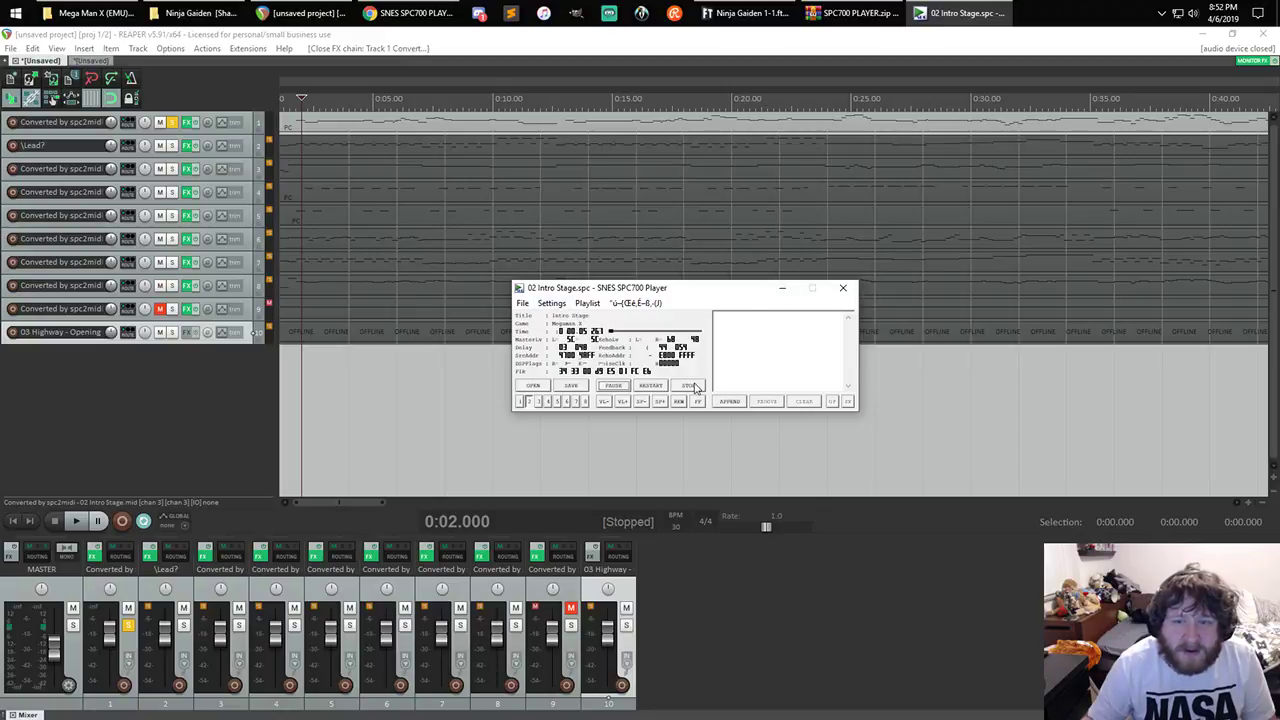
click(519, 401)
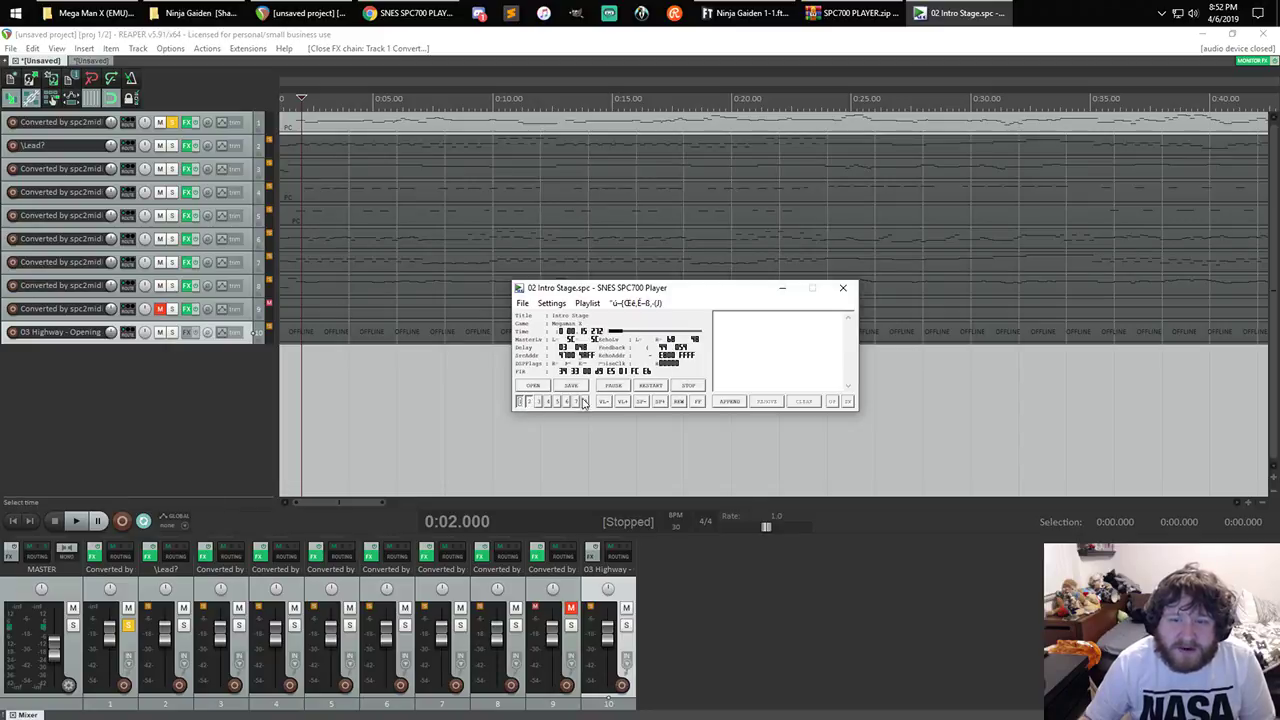
click(688, 385)
- Play Intro Stage while switching the selected channels from 3 up to 8, listening to their parts, and stop
click(521, 402)
click(539, 402)
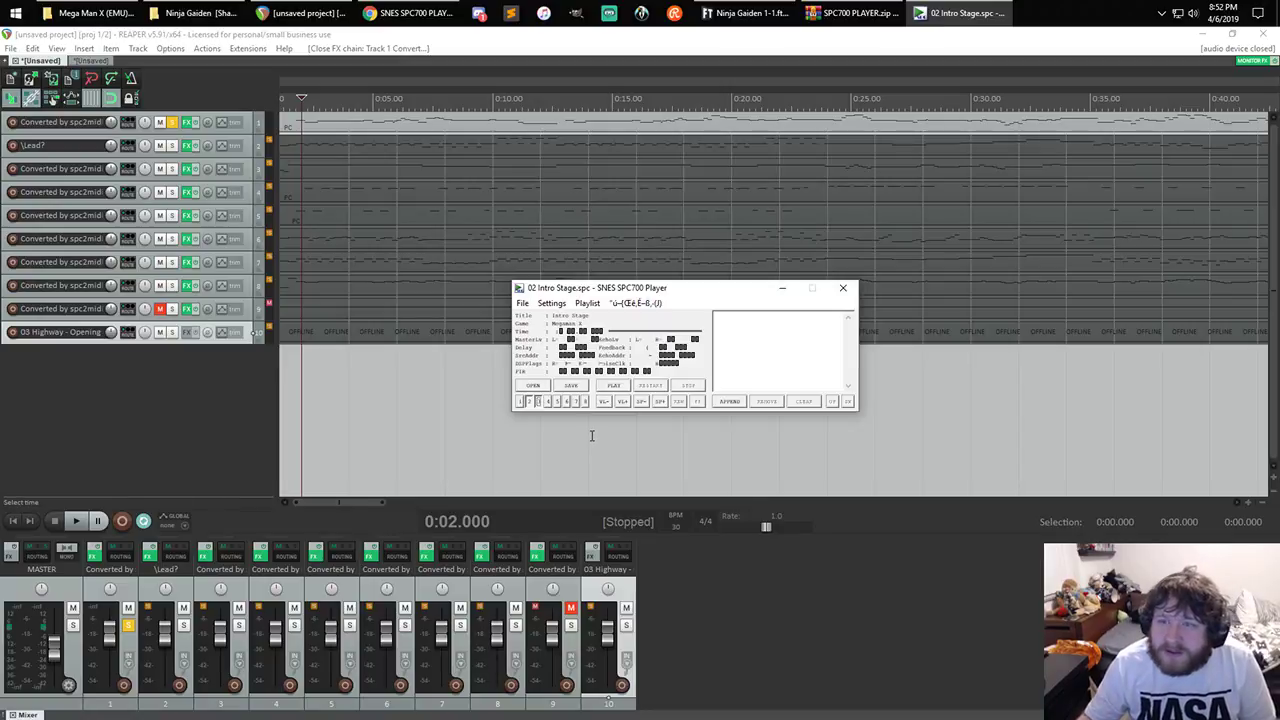
click(613, 386)
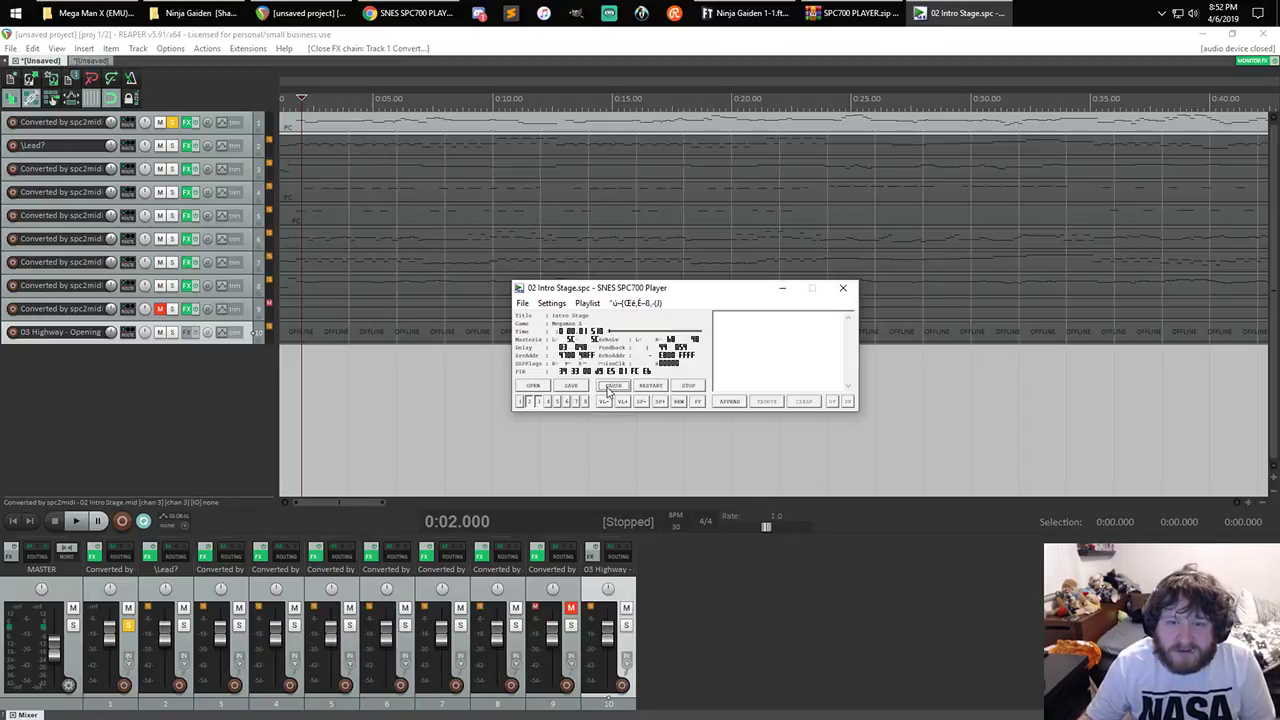
click(547, 403)
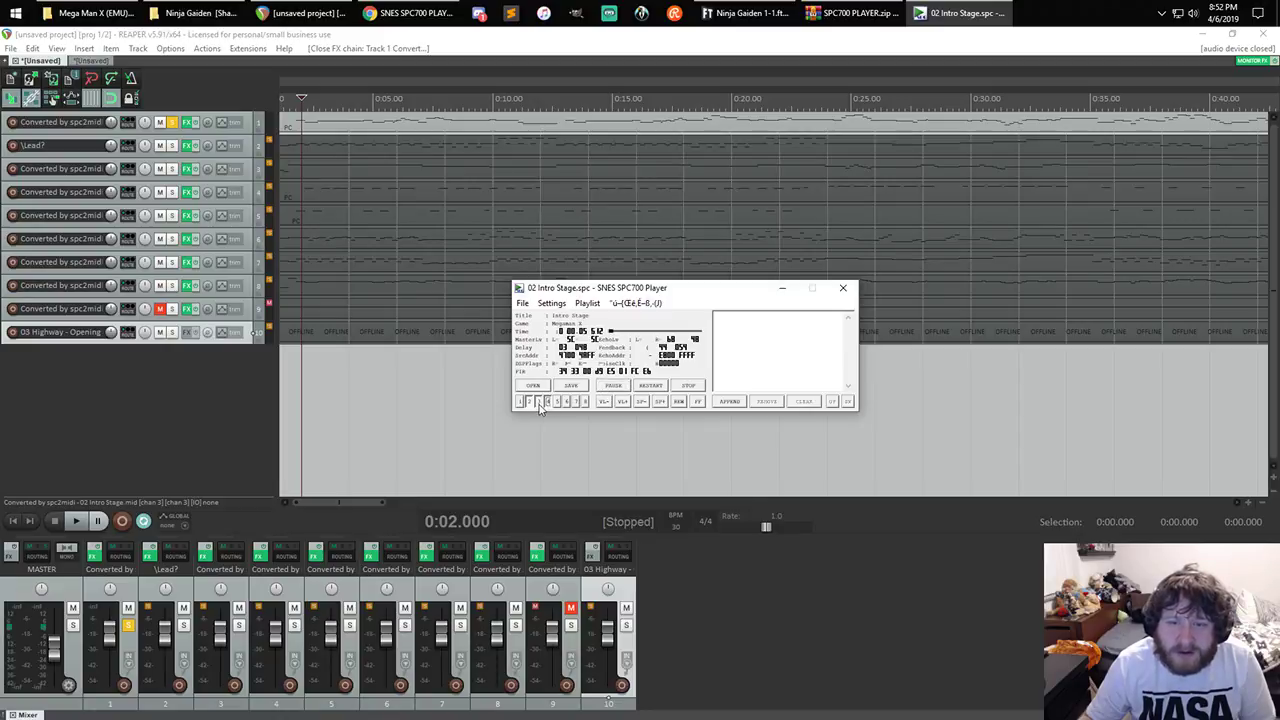
click(539, 402)
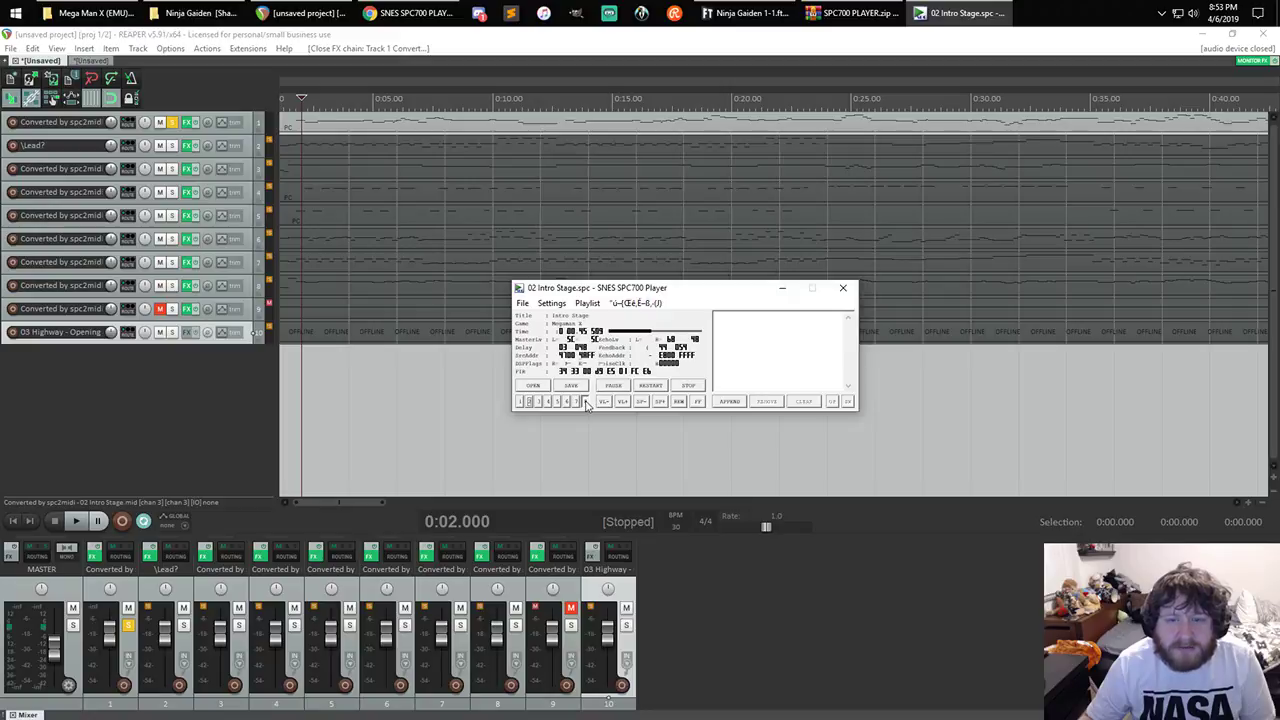
click(680, 388)
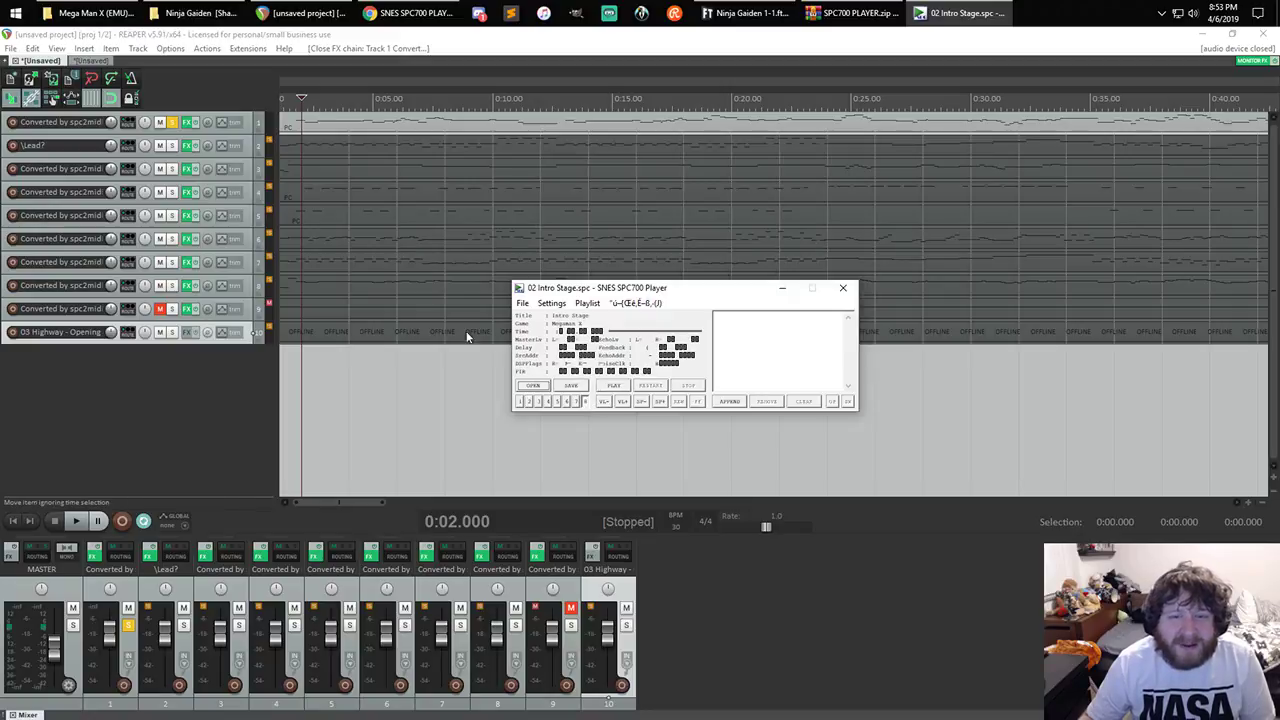
- Close the SPC player and the SPC700 PLAYER.zip window, cancelling the archive update
click(846, 290)
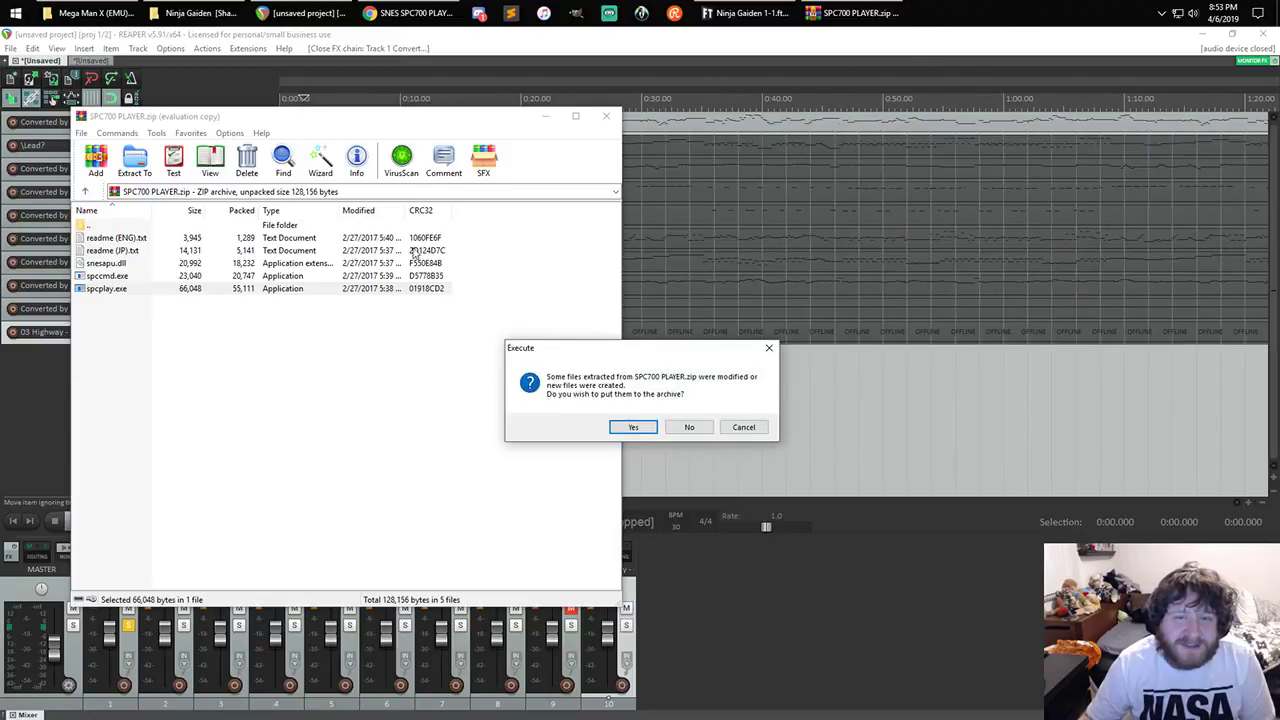
click(722, 428)
click(606, 116)
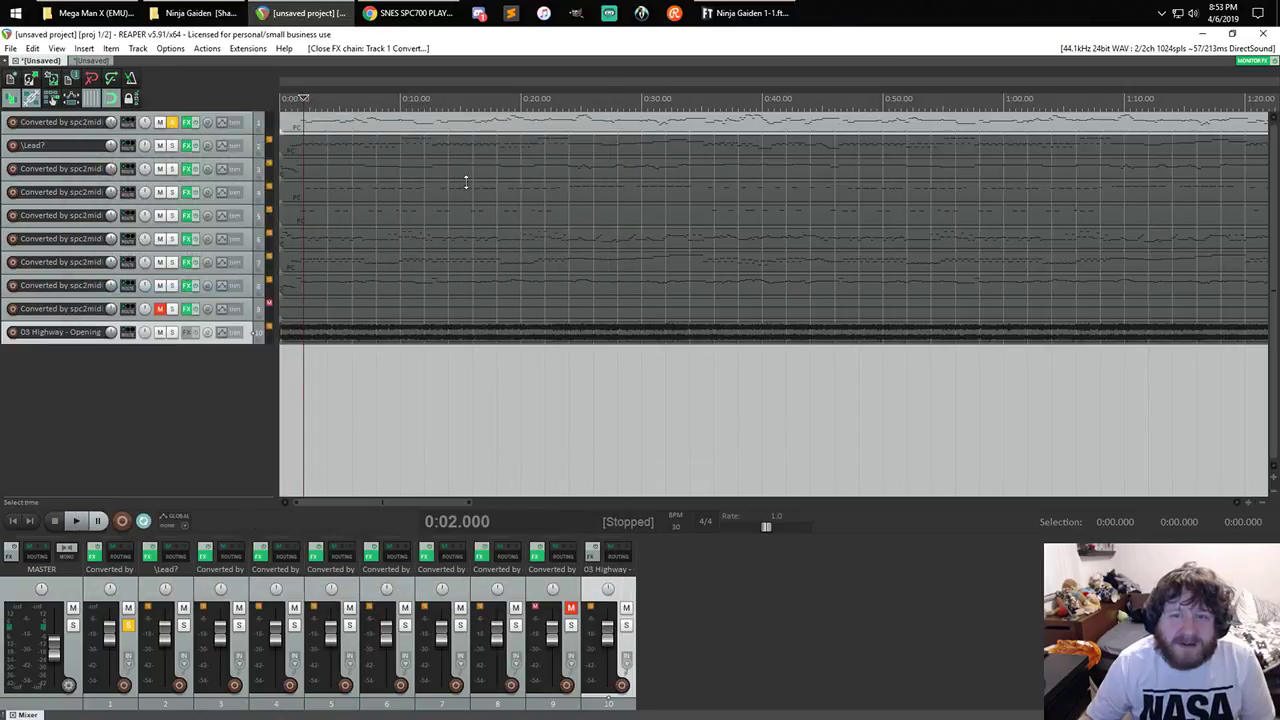
- Switch the solo from track 1 to track 4, start playback and check its sforzando instrument
click(171, 122)
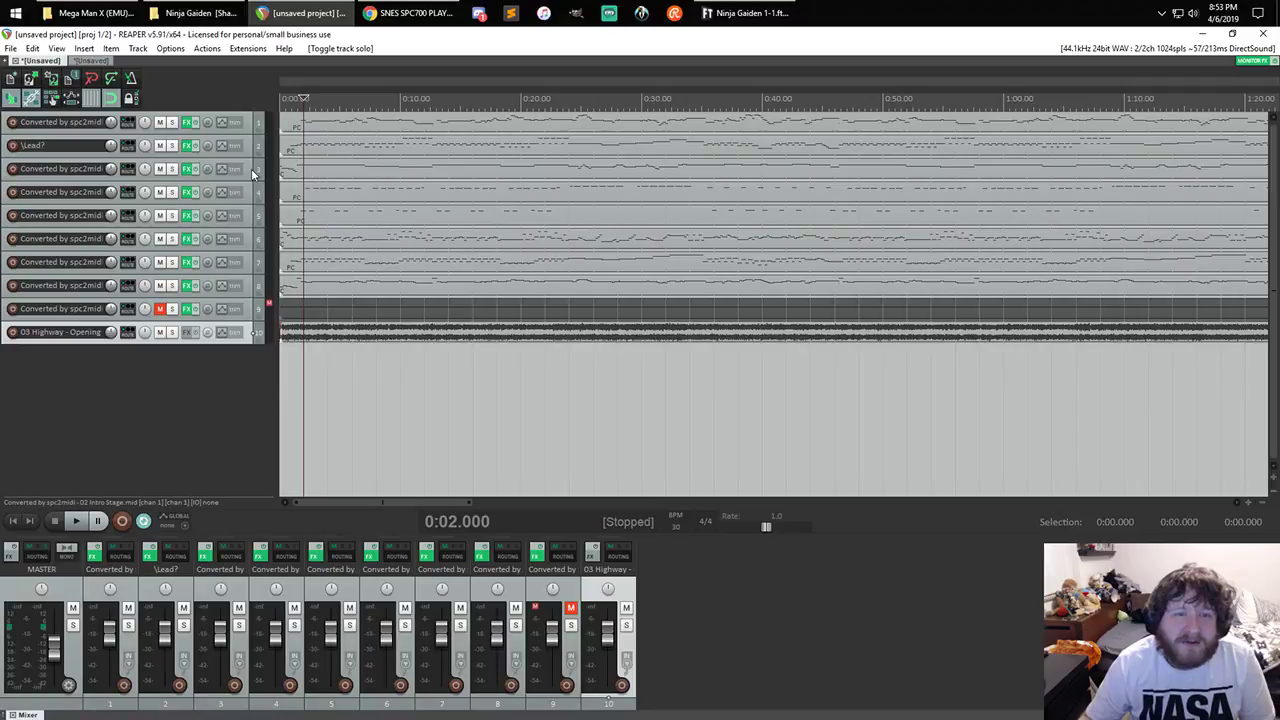
click(174, 196)
key(space)
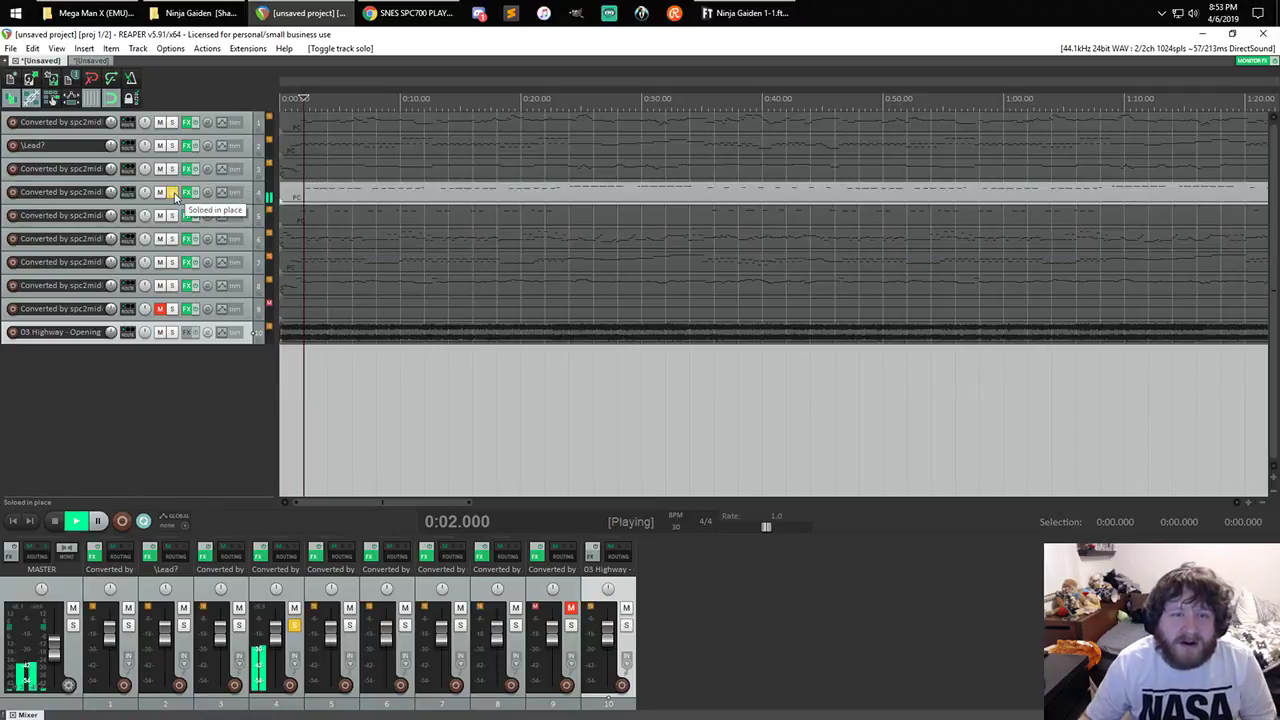
click(186, 192)
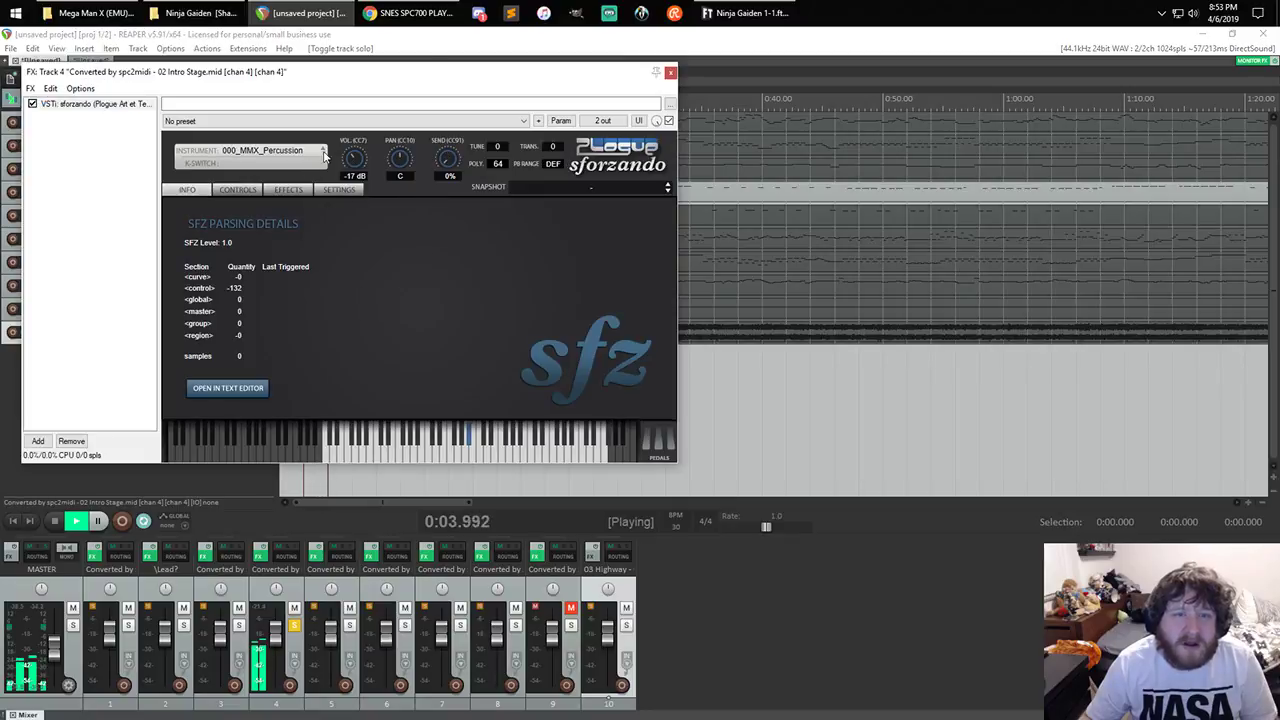
key(Escape)
key(Escape)
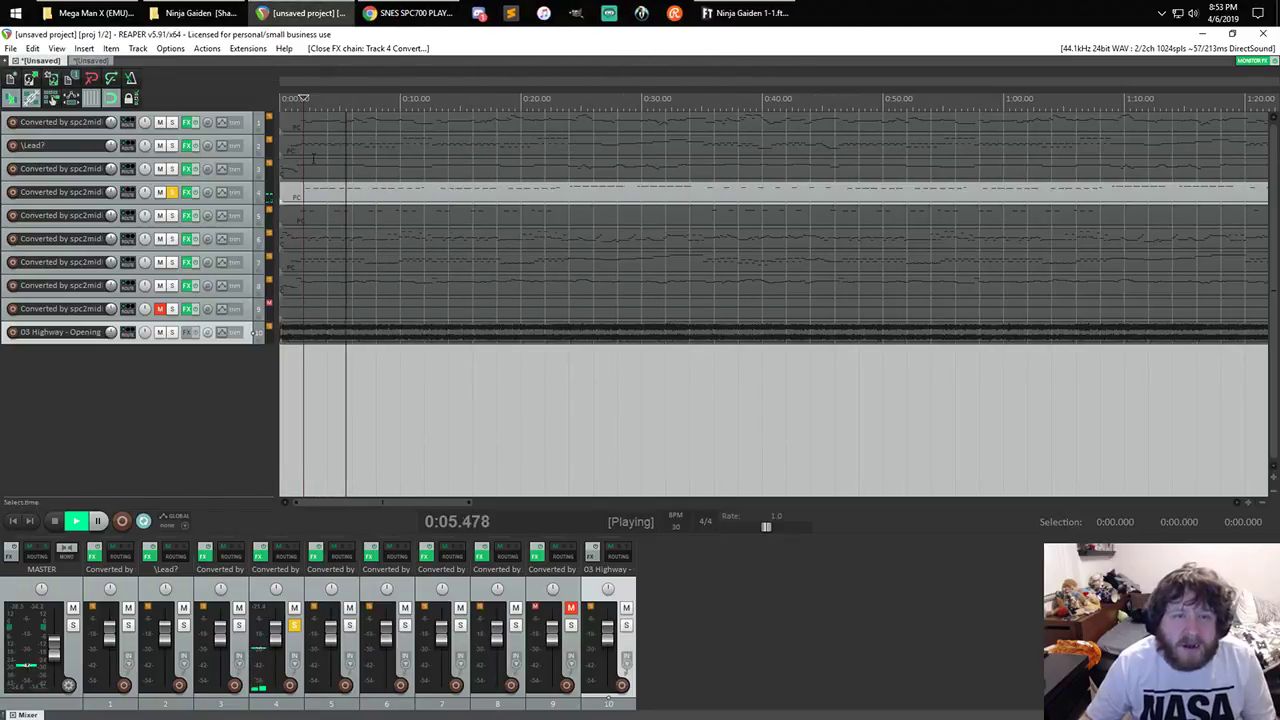
- Load 036_MMX_Slap_Bass from the converted Mega_Man_X_sf2 bank into track 4's sforzando during playback
click(186, 192)
click(322, 150)
mouse_move(330, 212)
mouse_move(412, 213)
mouse_move(468, 218)
mouse_move(605, 213)
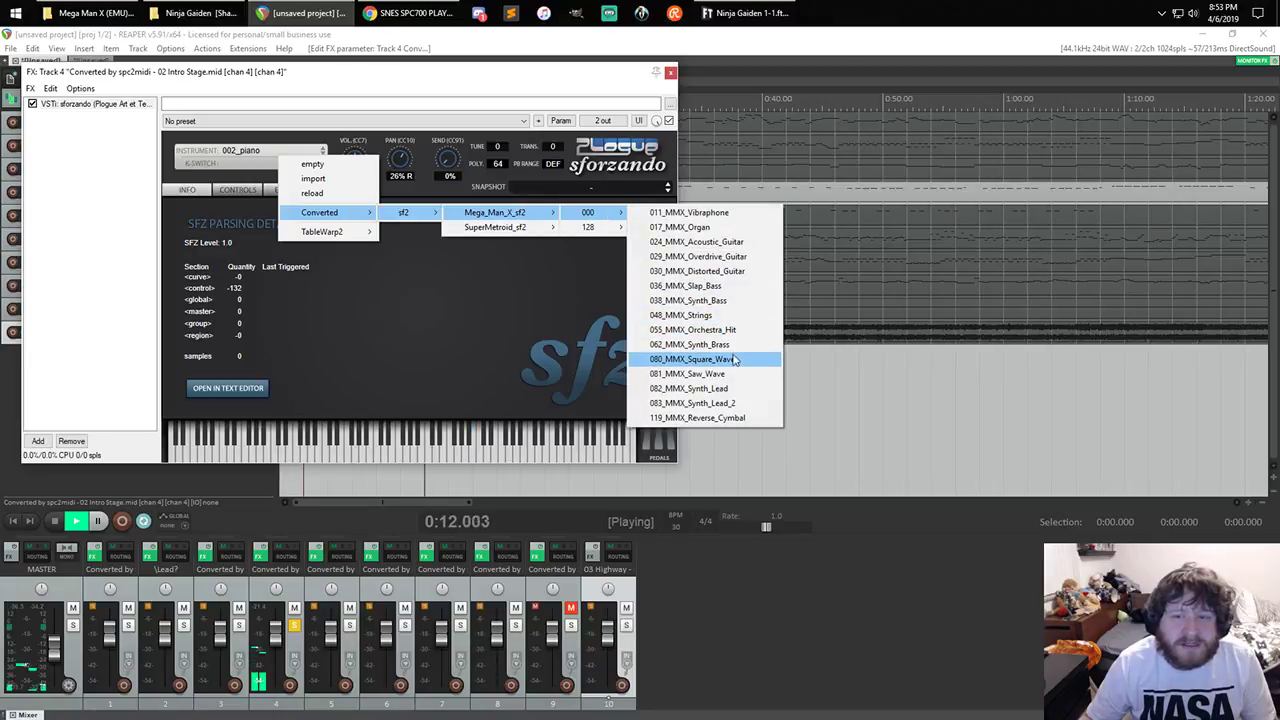
click(718, 286)
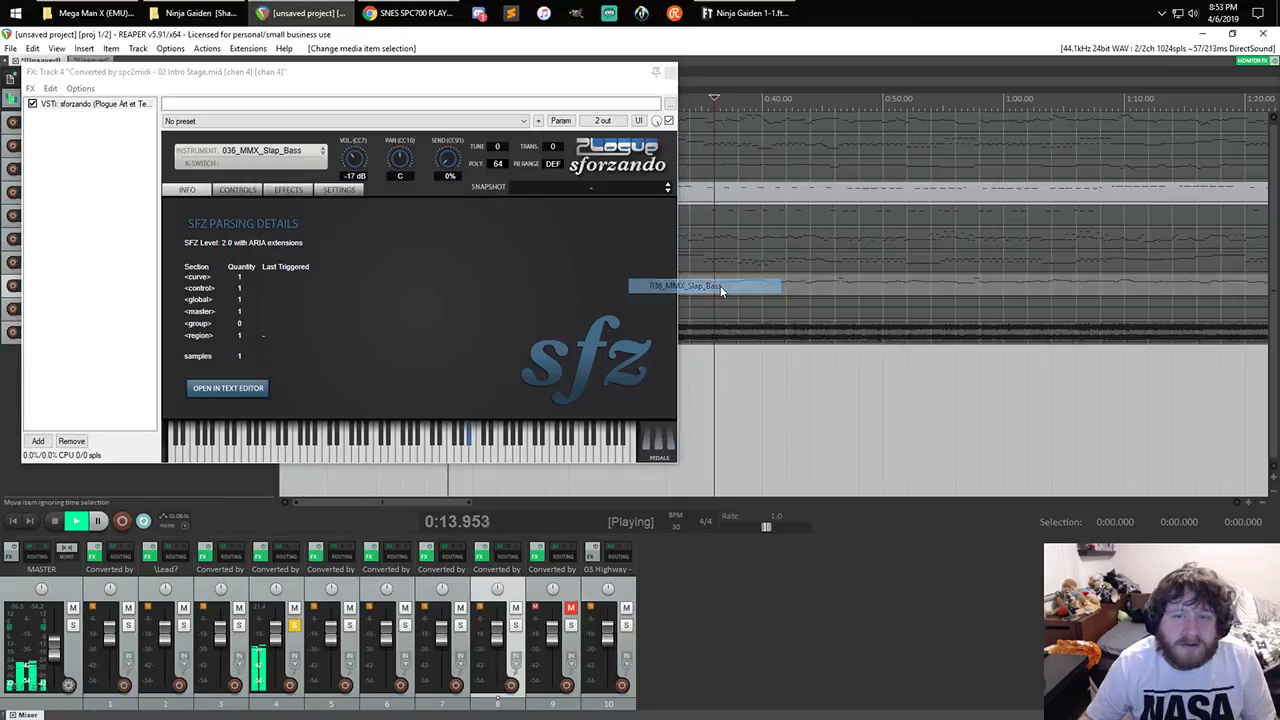
- Audition the following Mega Man X instruments on track 4 one by one through 119_MMX_Reverse_Cymbal, then close the effects window and stop playback
click(322, 151)
click(322, 156)
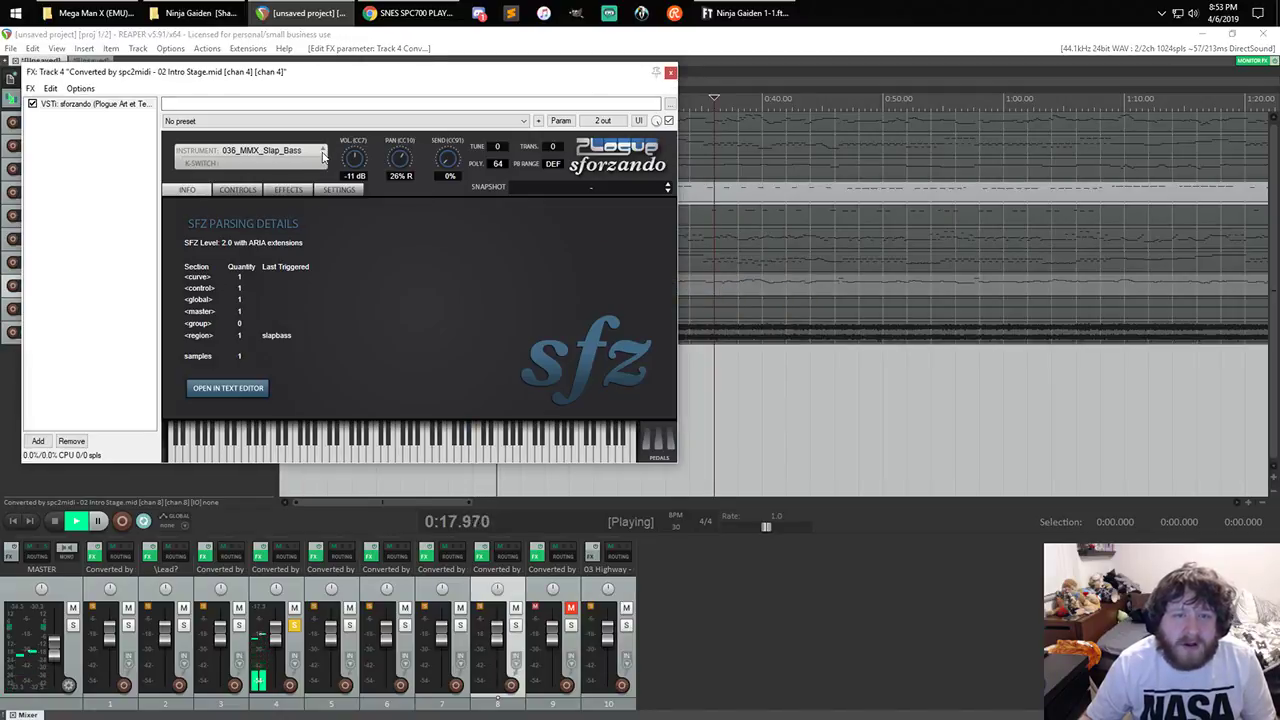
click(322, 156)
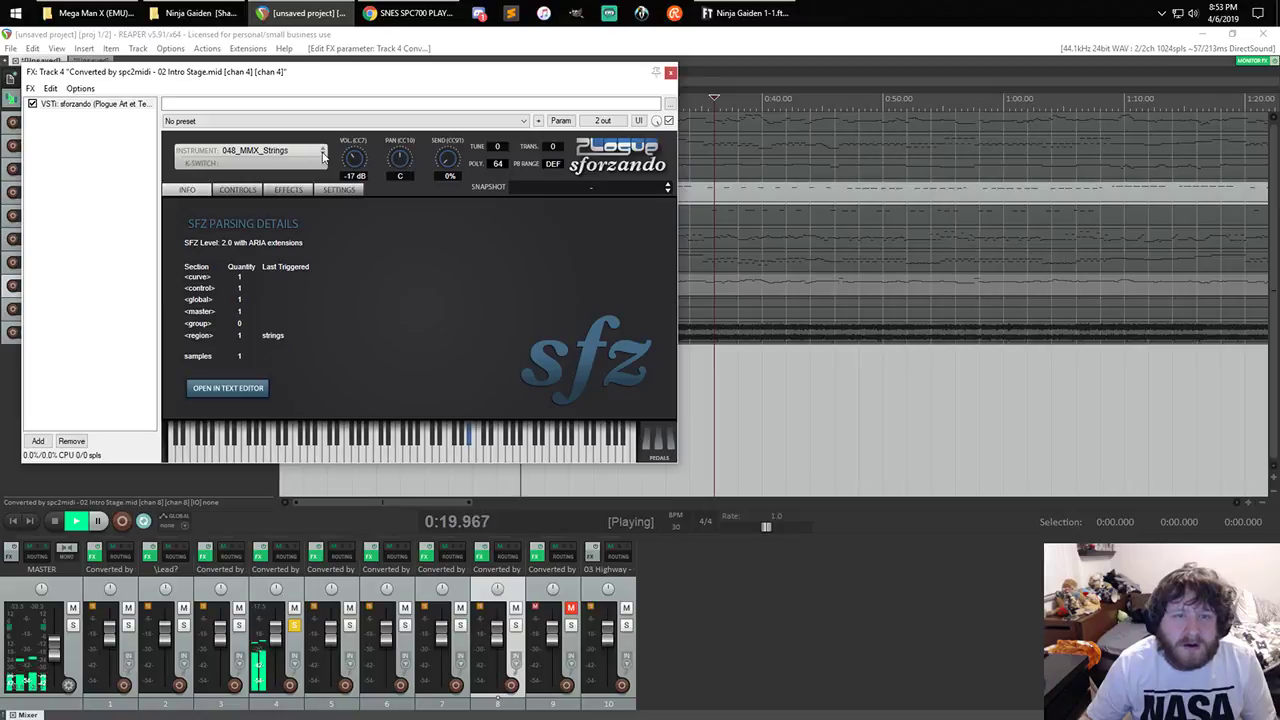
click(322, 156)
click(322, 156)
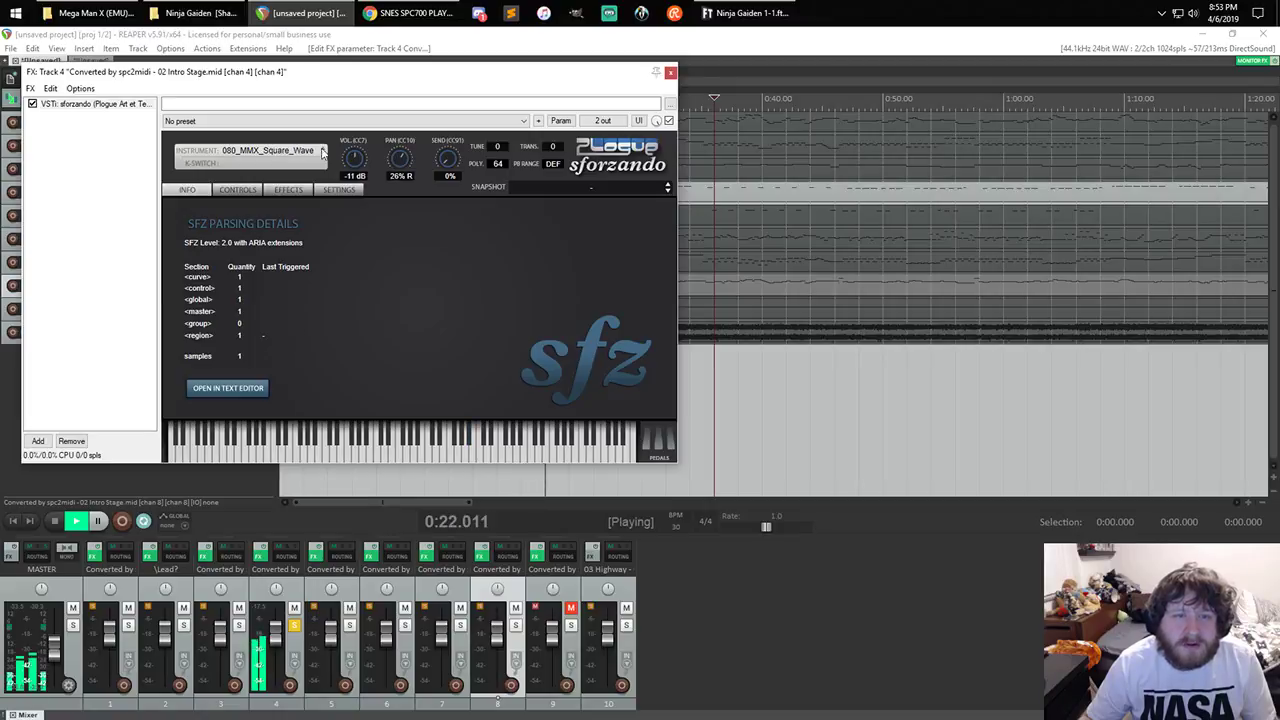
click(322, 156)
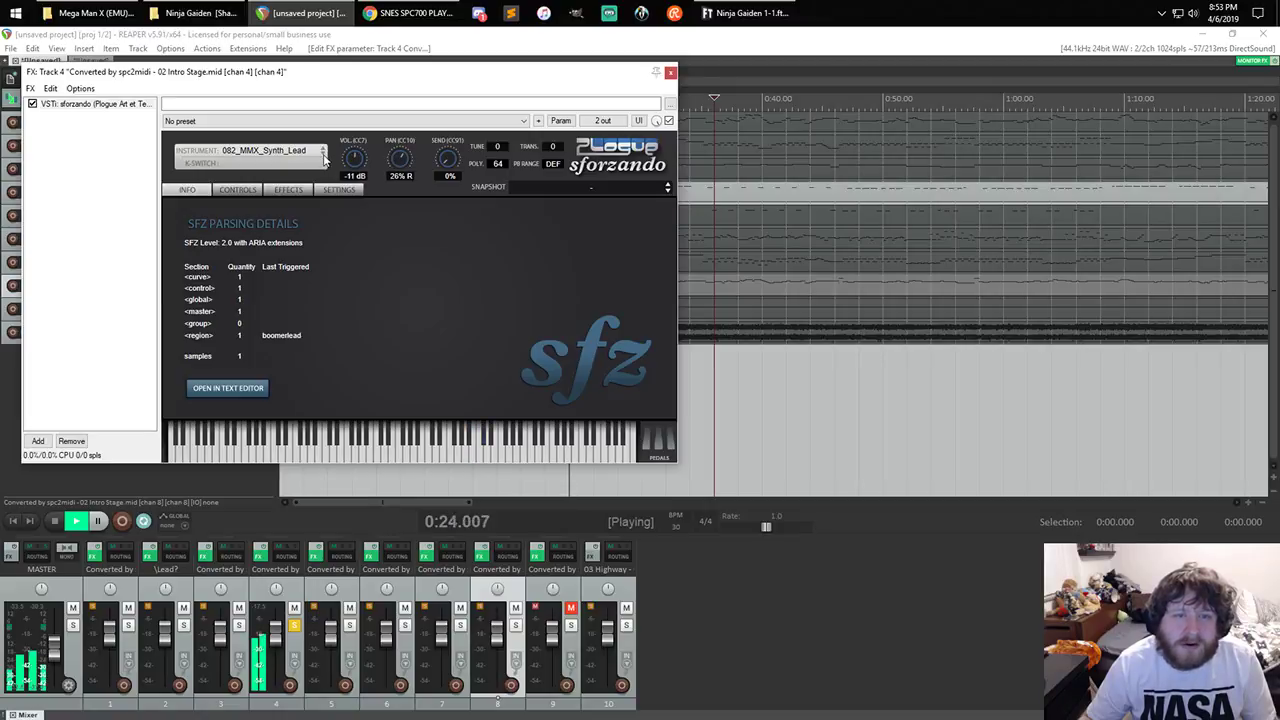
click(322, 156)
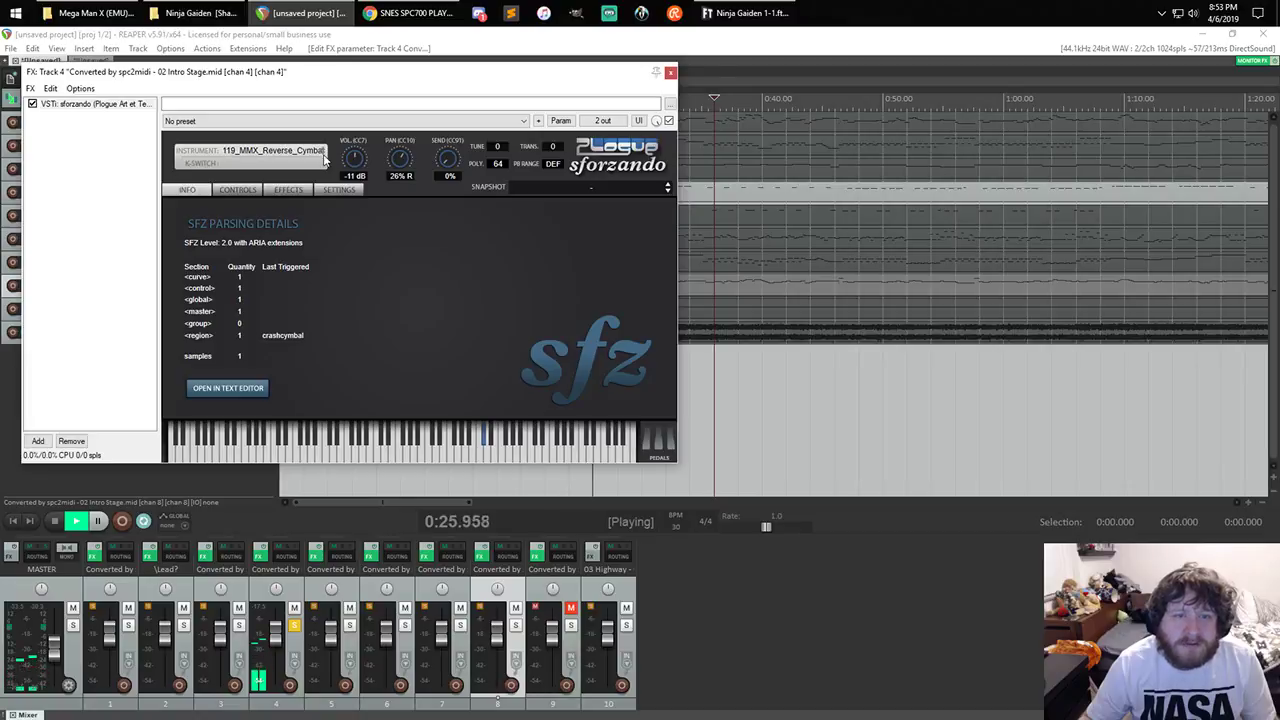
click(322, 156)
key(Escape)
key(Escape)
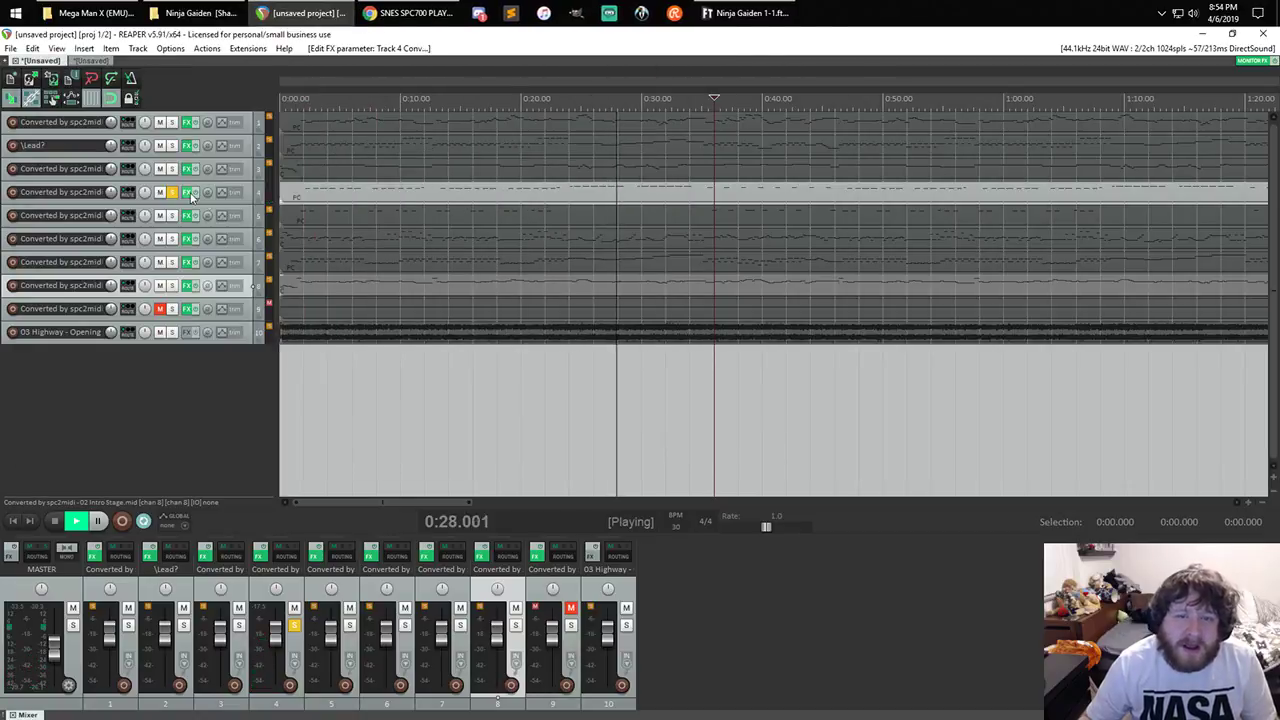
key(space)
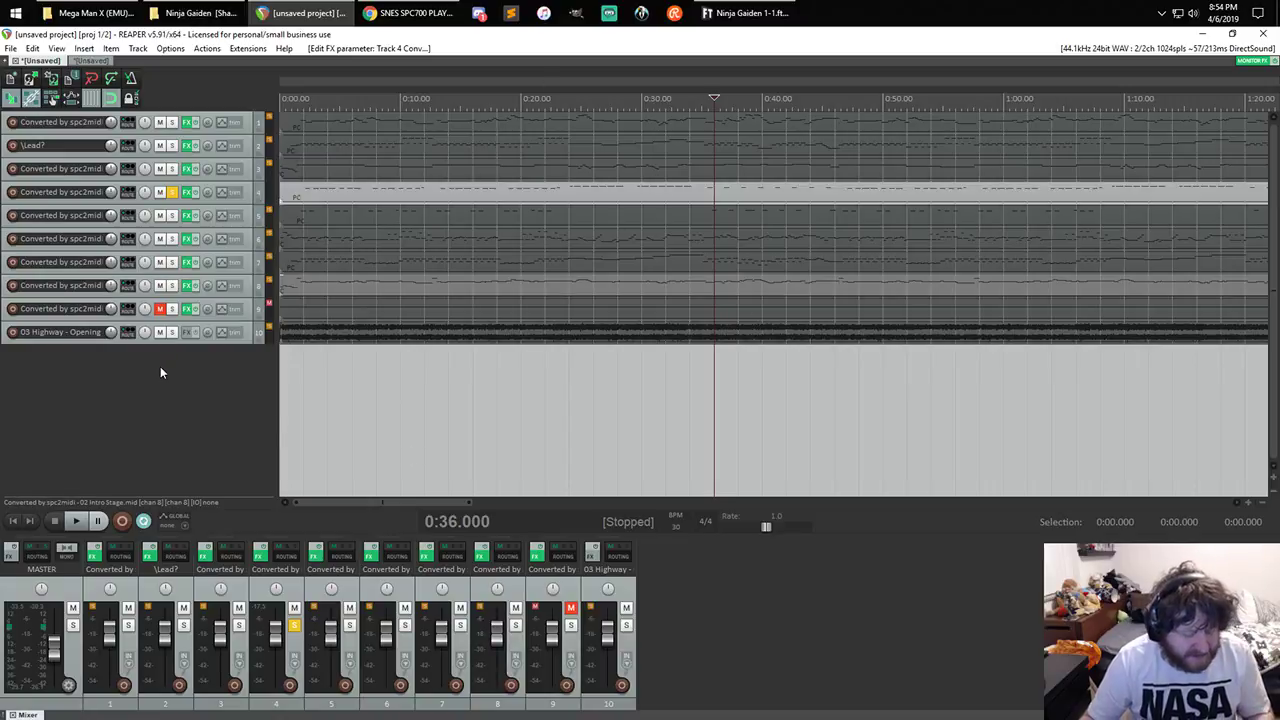
- Create a new project tab and import the Rival Encounter MIDI files, expanding their MIDI tracks to new REAPER tracks without the tempo map
key(ctrl+t)
click(510, 14)
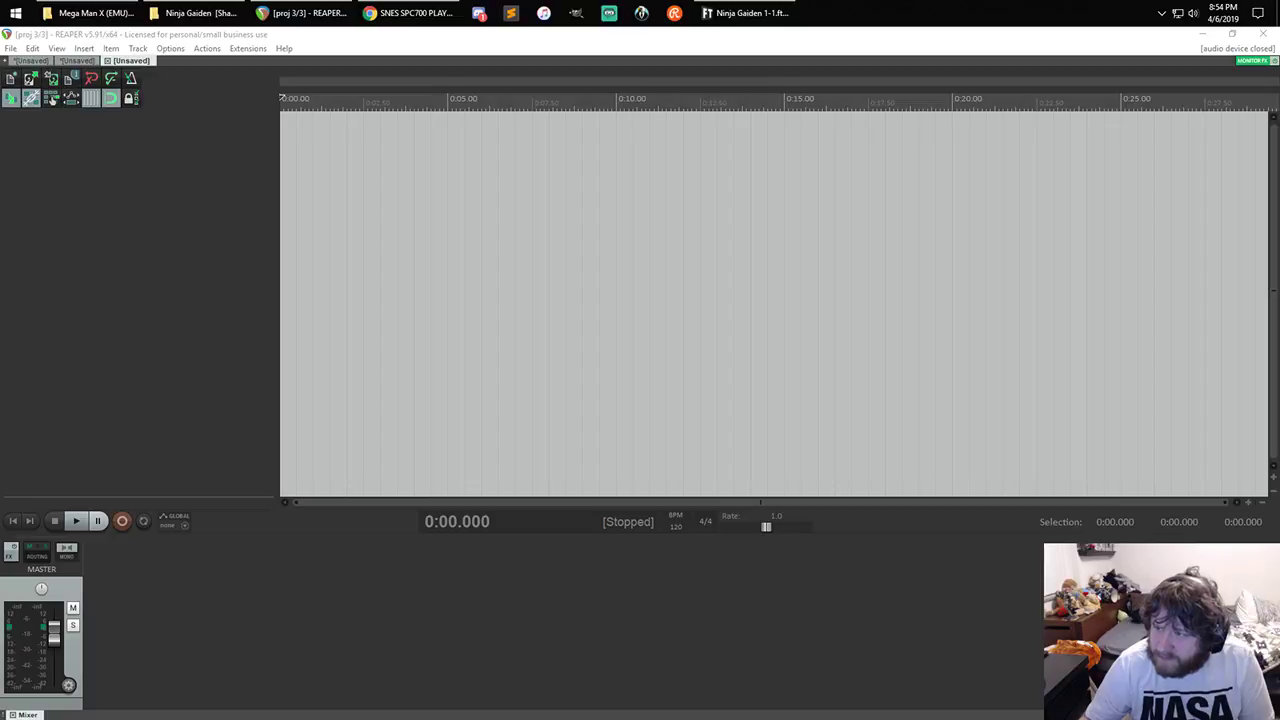
drag(976, 380, 288, 240)
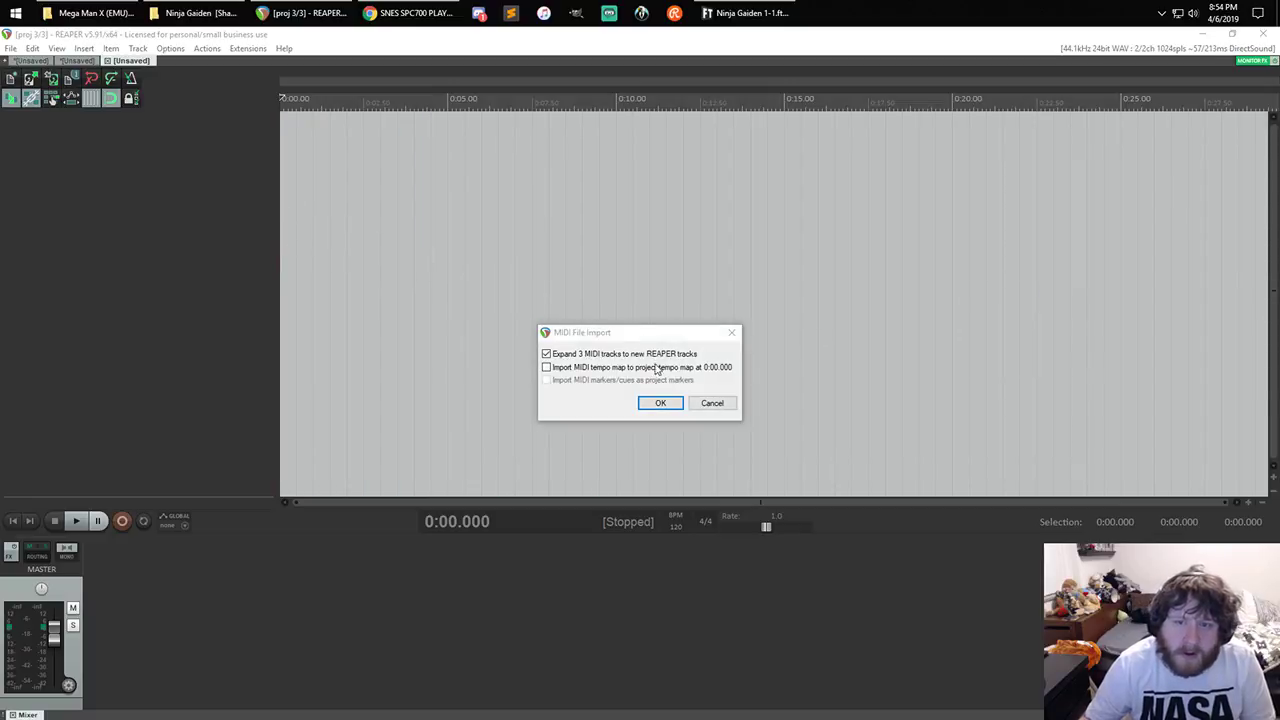
click(661, 403)
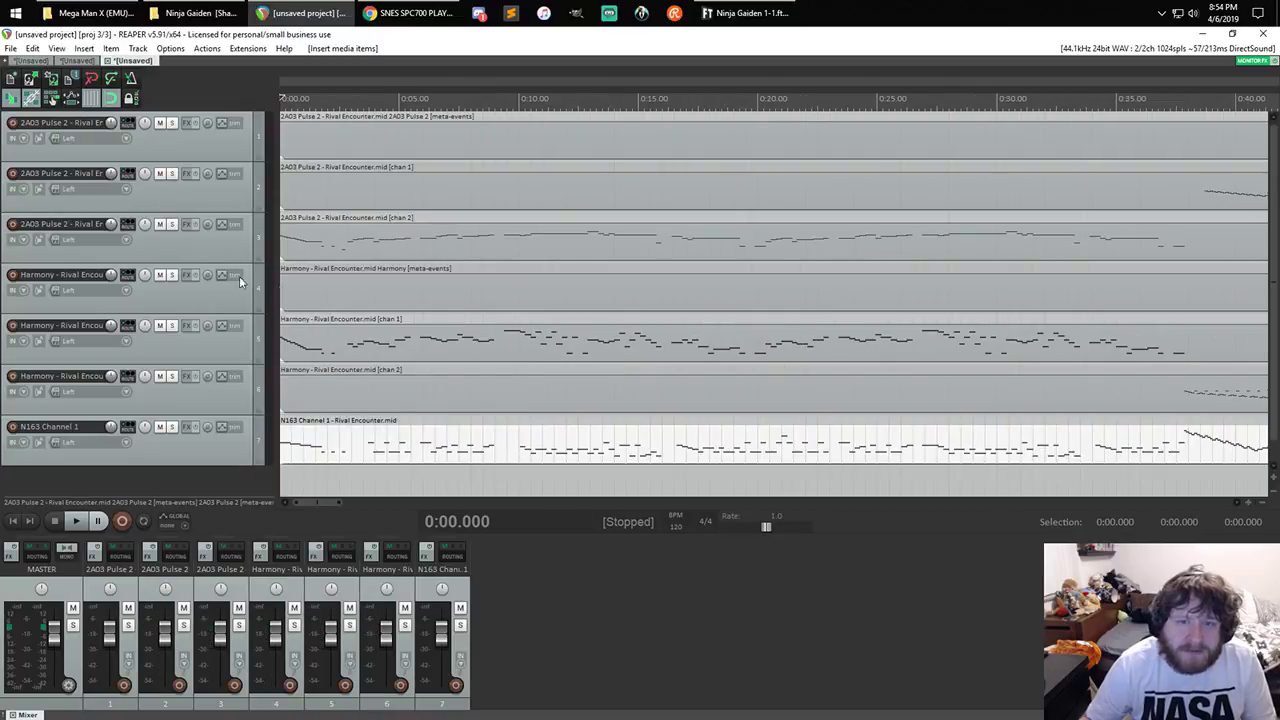
- Delete the empty 2A03 Pulse 2 meta-events item from track 1
scroll(236, 269, down, 1)
scroll(543, 257, down, 2)
scroll(535, 248, down, 10)
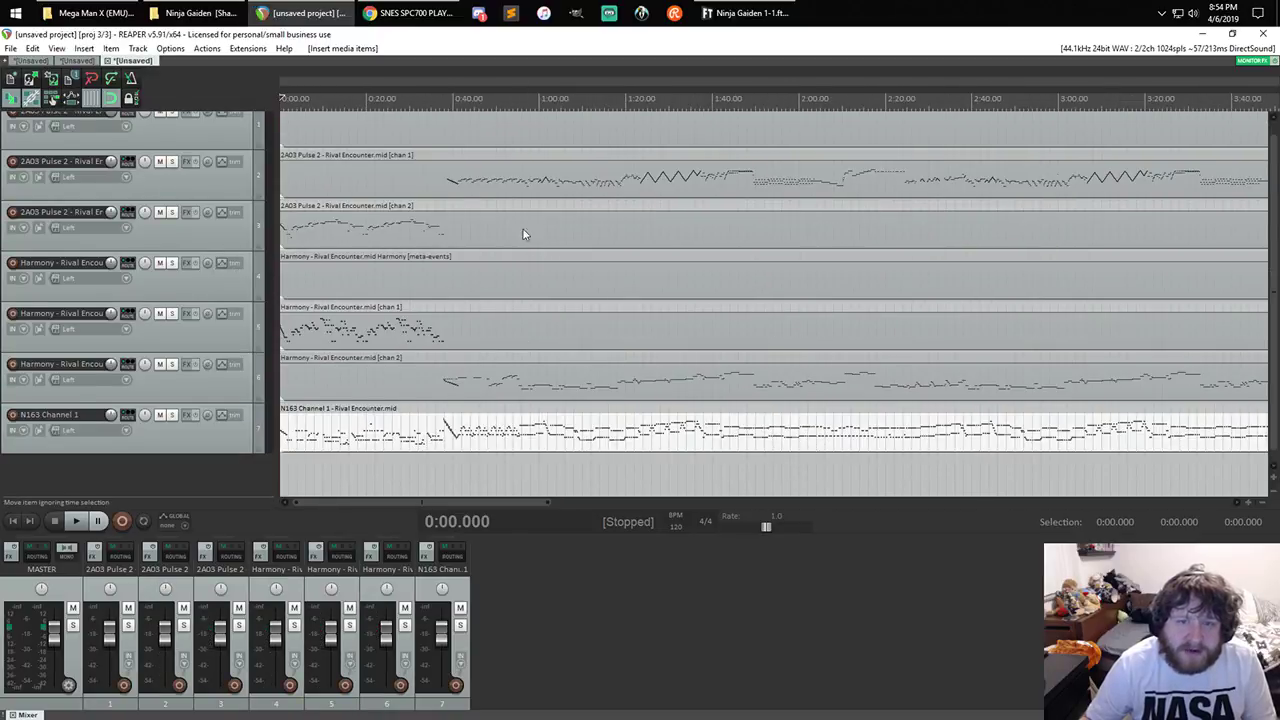
scroll(229, 258, up, 1)
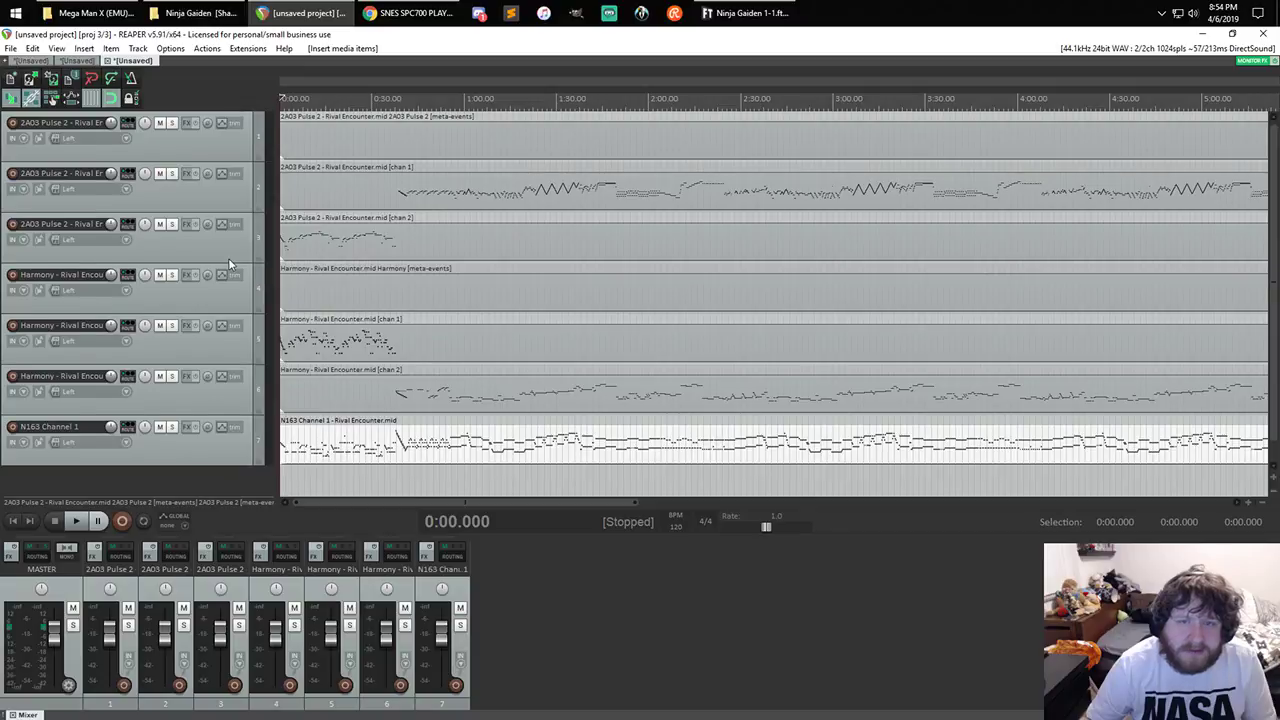
scroll(441, 140, down, 10)
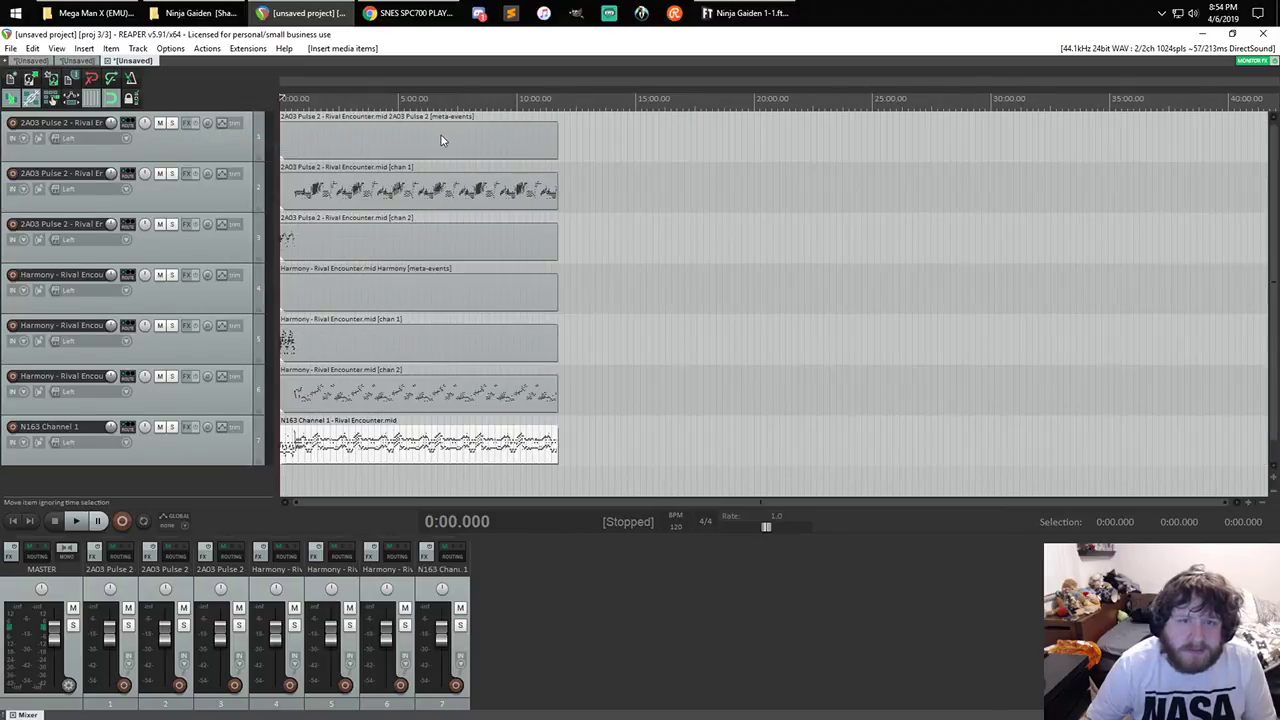
click(356, 138)
key(Delete)
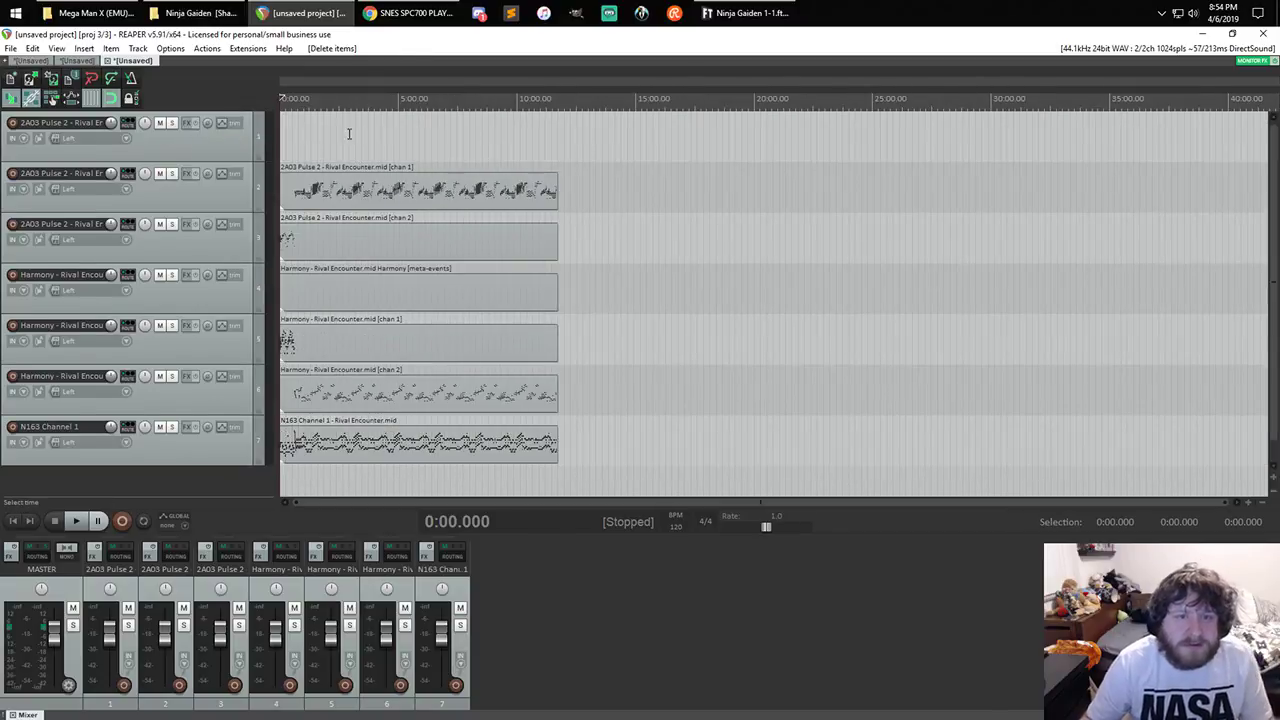
- Add the NES VST 1.2 instrument to track 2, keeping its waveform on Square, and close the plug-in interface
scroll(308, 172, up, 12)
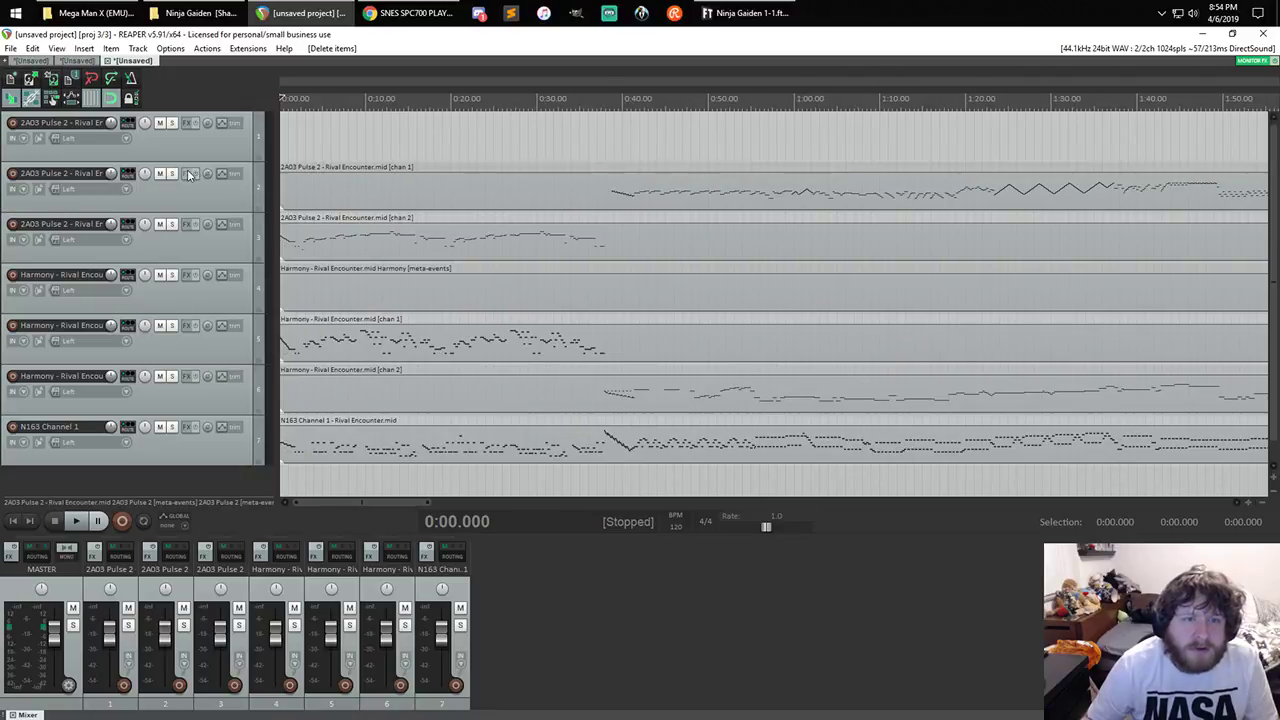
click(188, 174)
text(je)
key(BackSpace)
key(BackSpace)
text(nes)
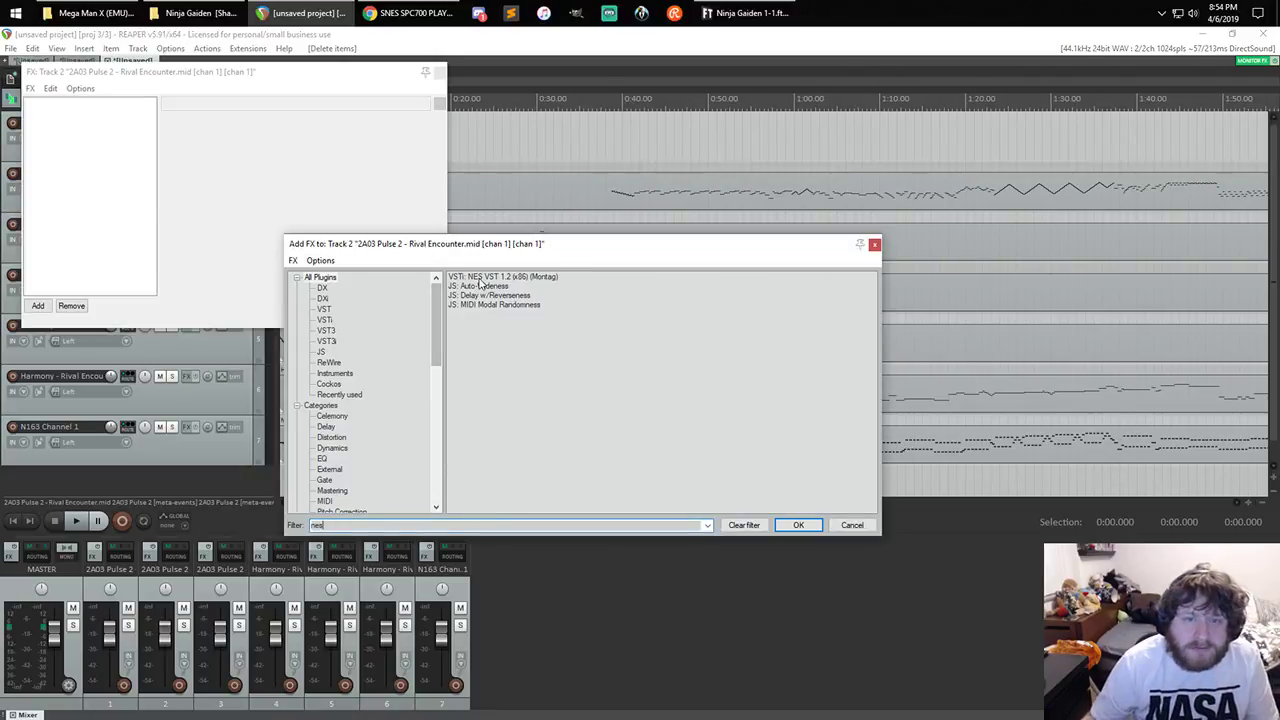
key(Return)
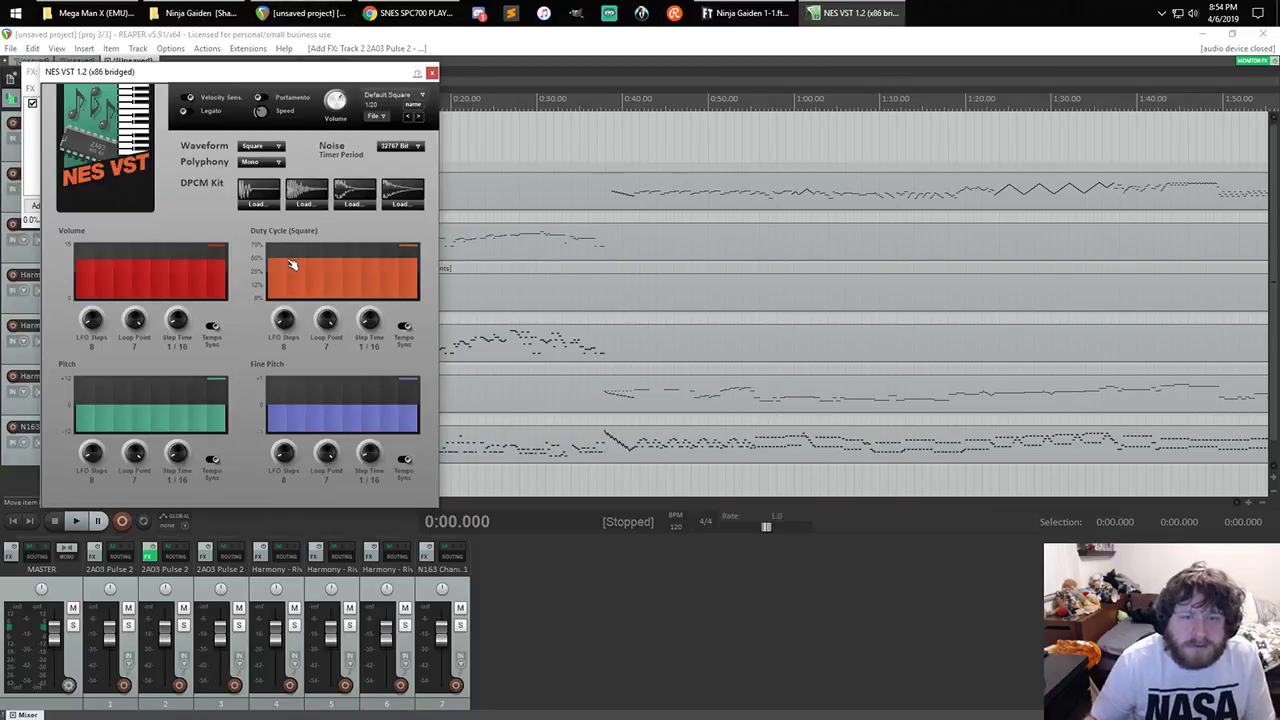
click(262, 146)
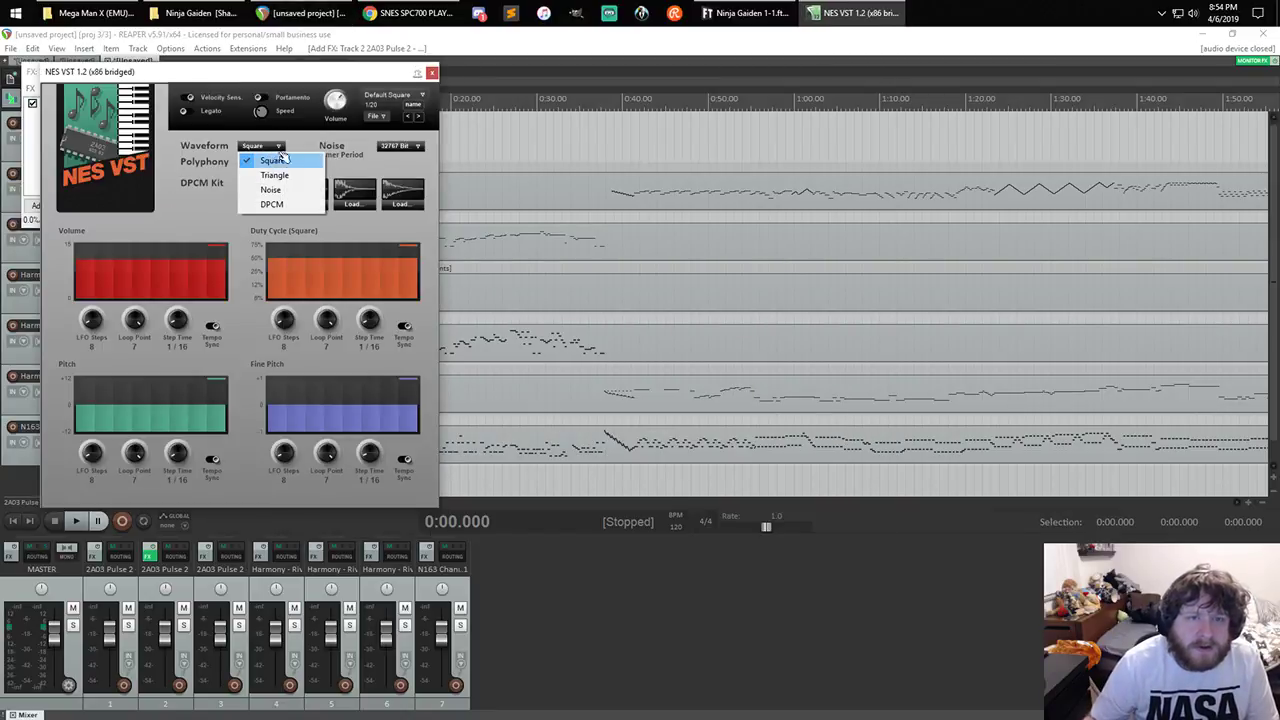
click(279, 160)
click(432, 73)
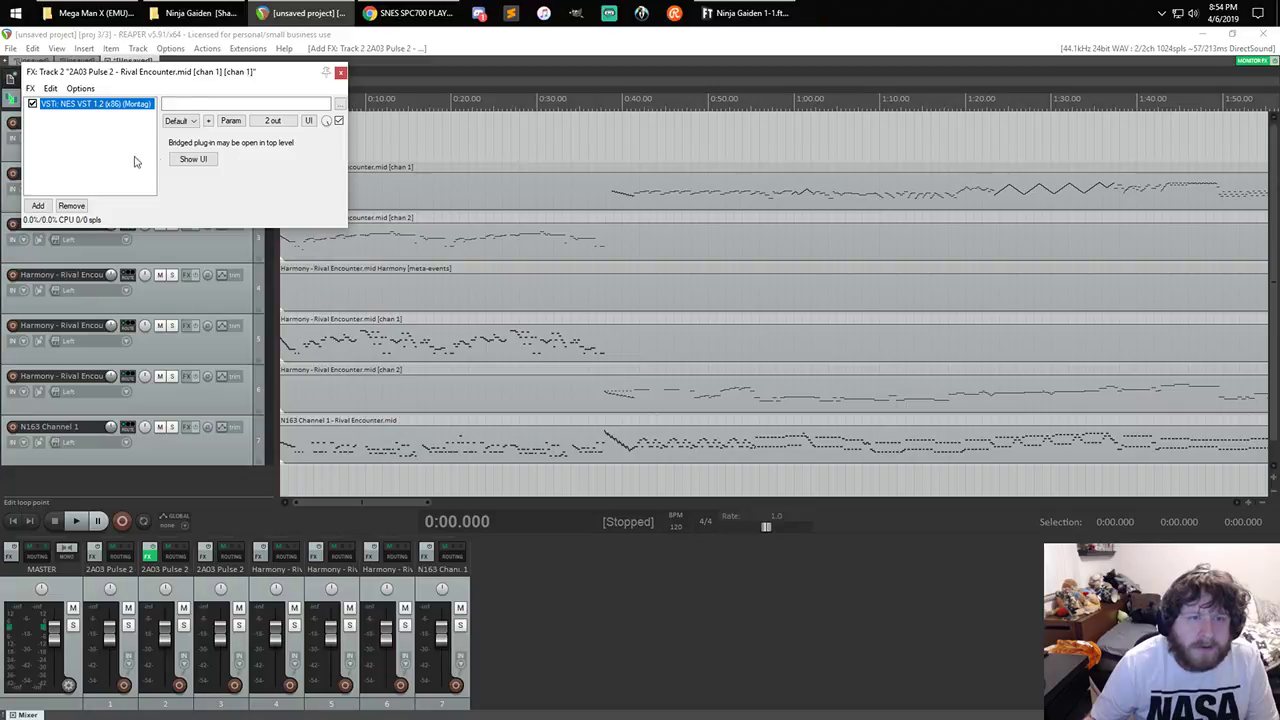
- Copy the NES VST plug-in from track 2's effects chain and close the chain window
right_click(96, 96)
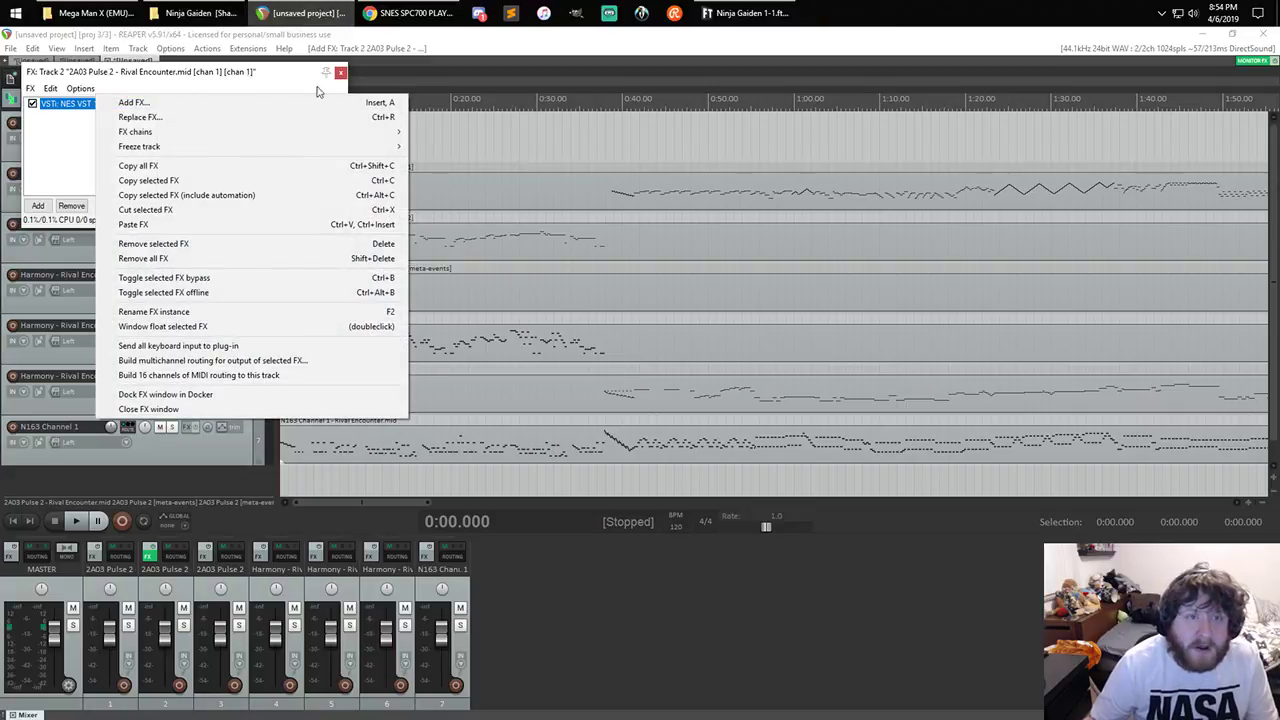
key(Escape)
right_click(98, 119)
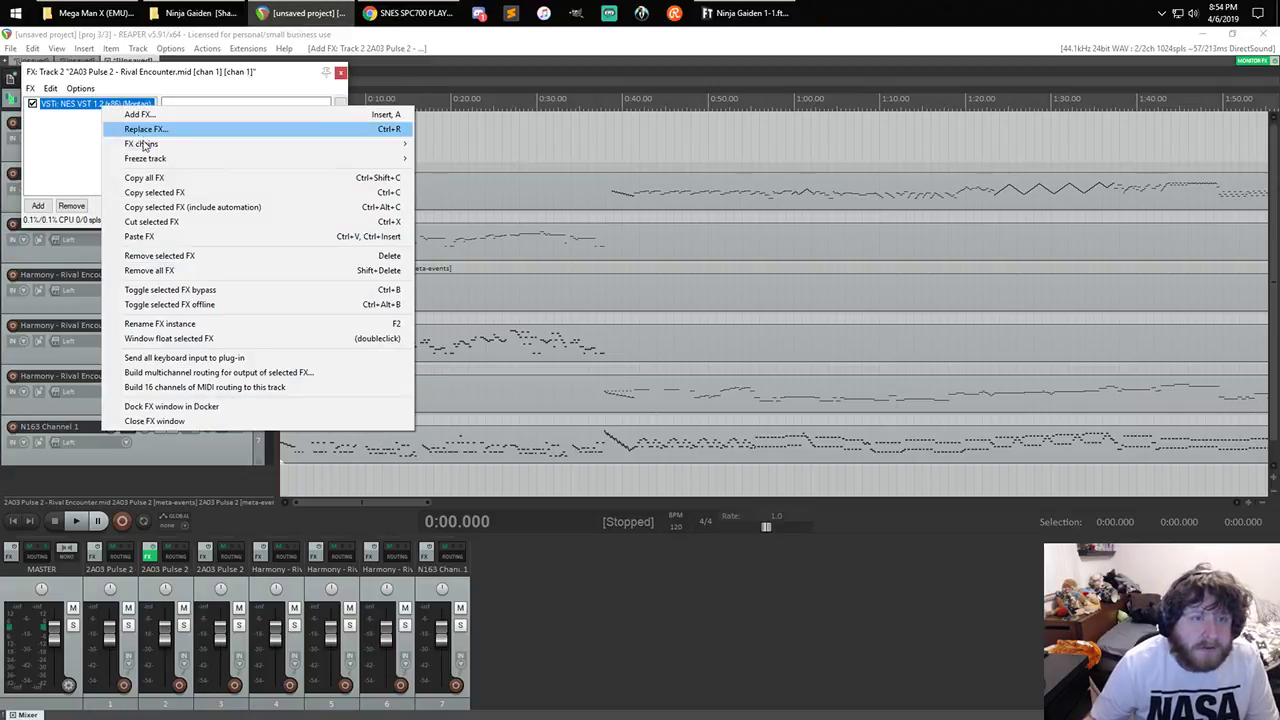
click(155, 190)
click(340, 72)
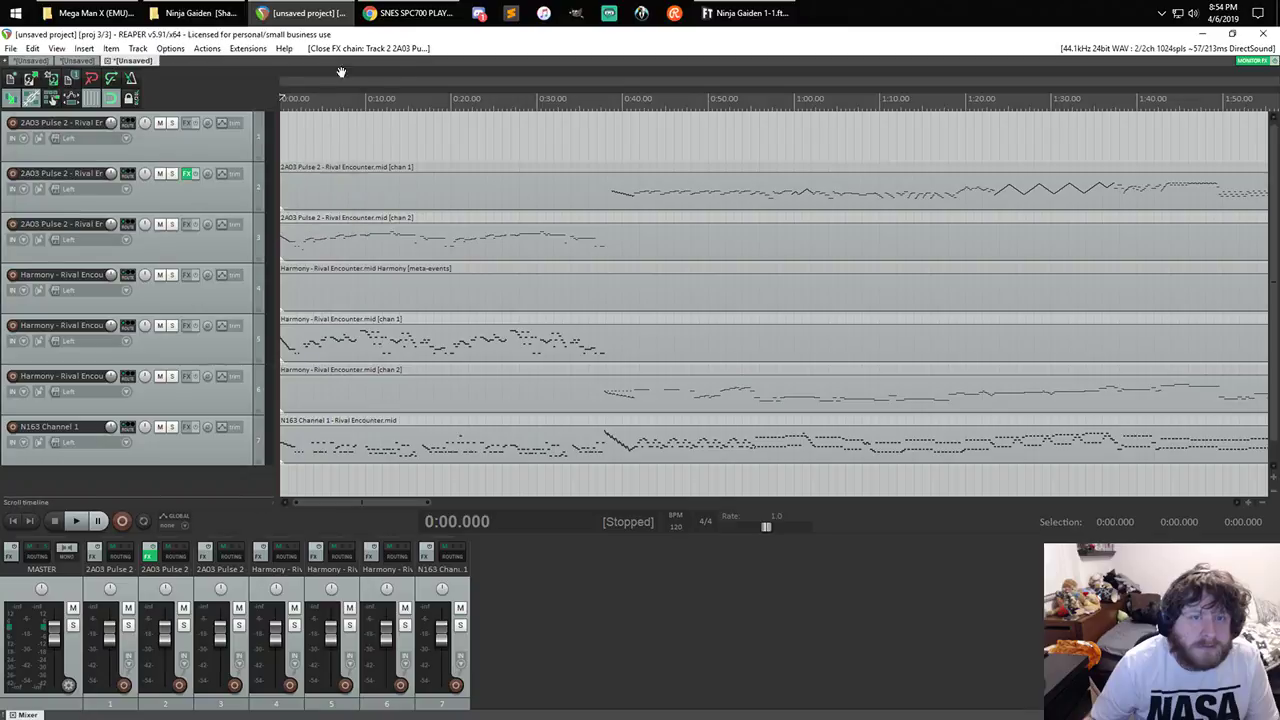
- Paste the copied NES VST into the effects chain of track 3, the 2A03 Pulse 2 channel 2 part
click(188, 225)
click(111, 183)
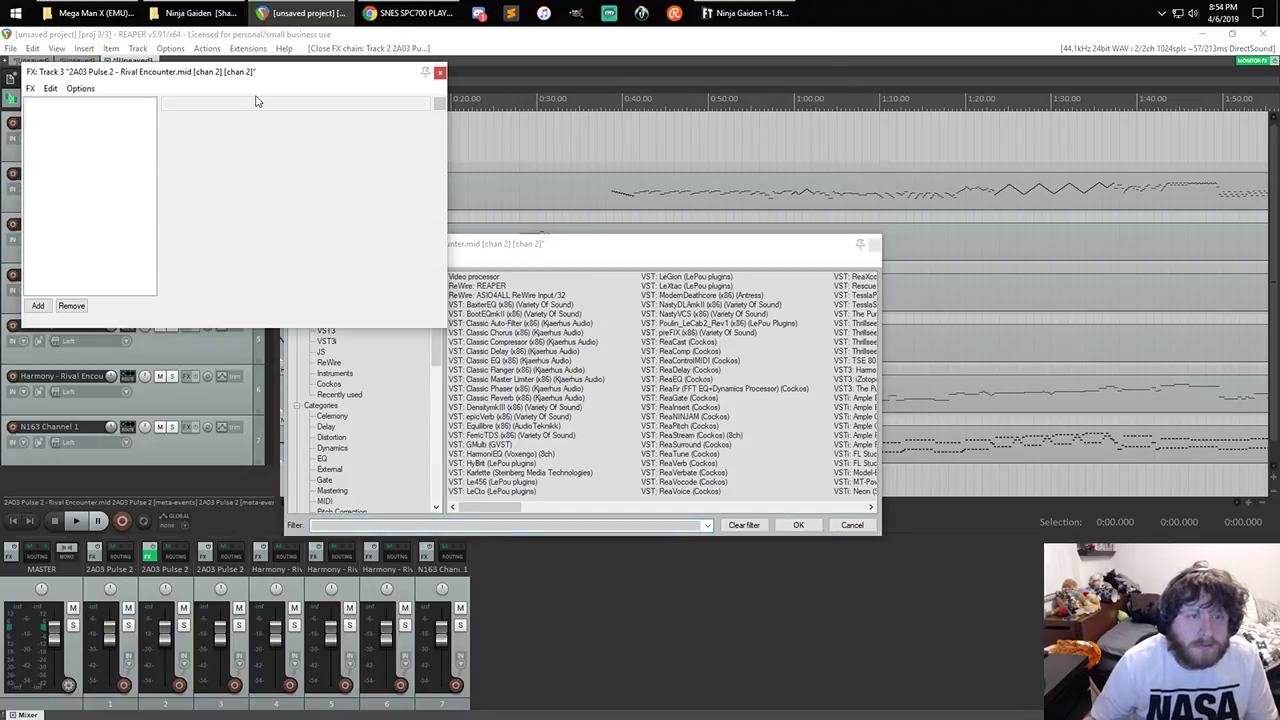
key(ctrl+v)
click(449, 88)
click(340, 73)
key(Escape)
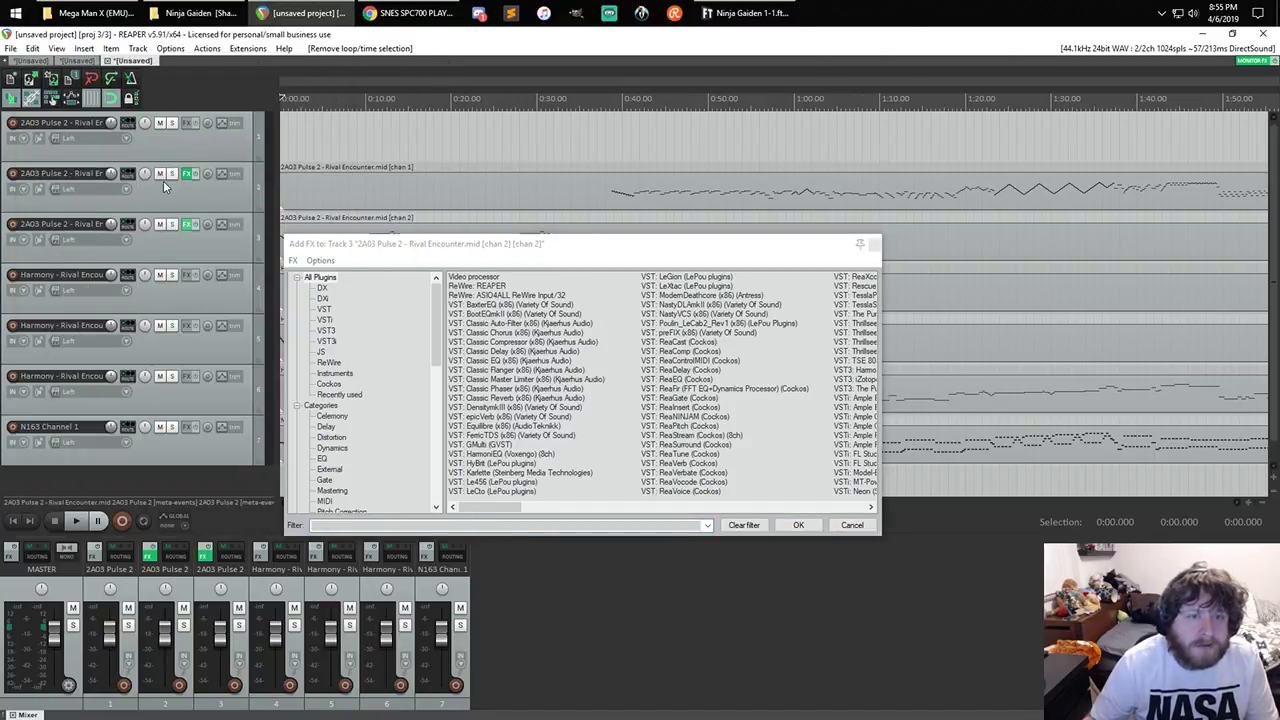
- Paste the copied NES VST into the effects chain of track 4, the Harmony meta-events track
click(187, 274)
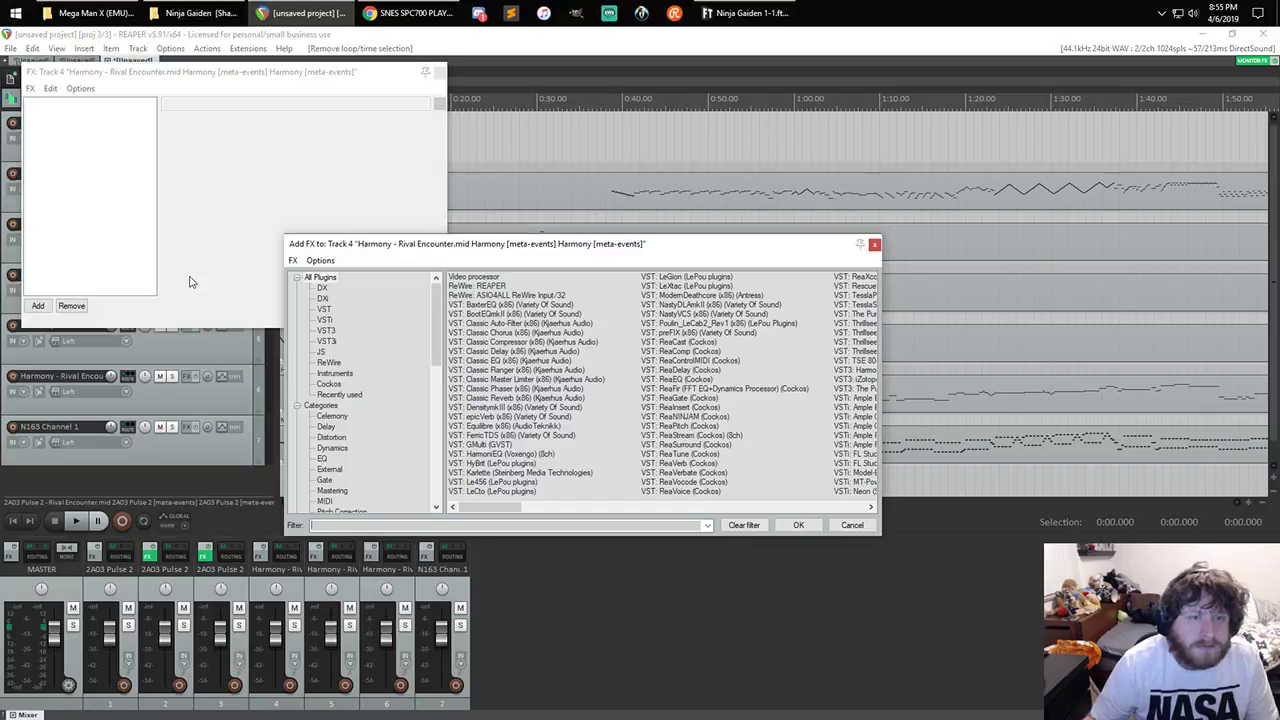
click(126, 160)
key(ctrl+v)
click(465, 105)
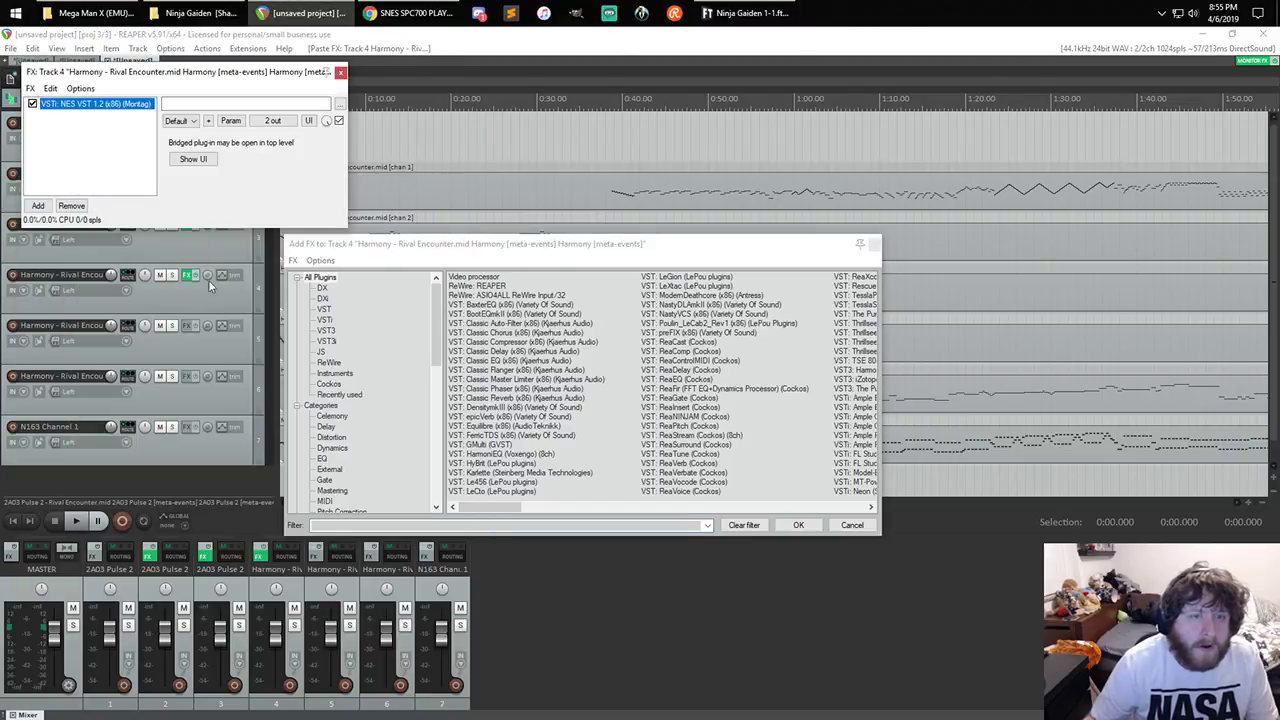
click(340, 73)
- Paste the copied NES VST into the effects chain of track 5, the Harmony channel 1 part
click(187, 326)
click(95, 200)
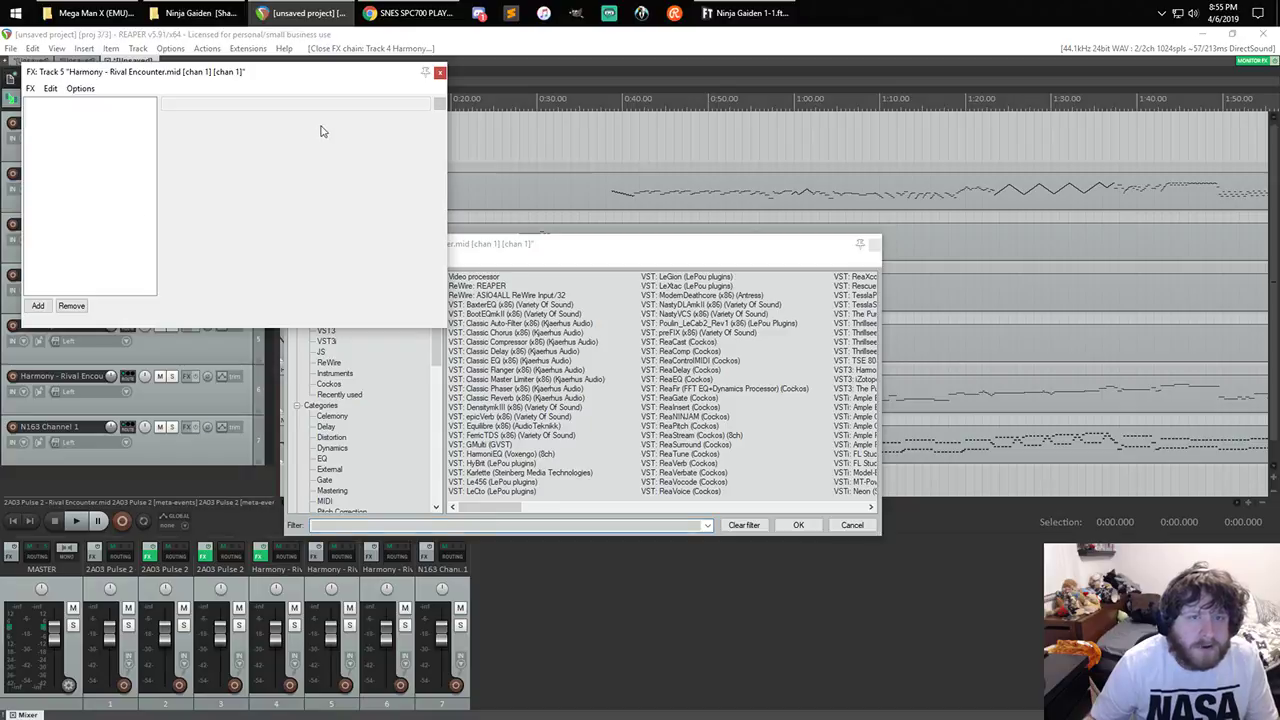
key(ctrl+v)
key(Escape)
key(Escape)
- Paste the copied NES VST into the effects chain of track 6, the Harmony channel 2 part
click(185, 377)
click(128, 217)
key(ctrl+v)
key(Escape)
key(Escape)
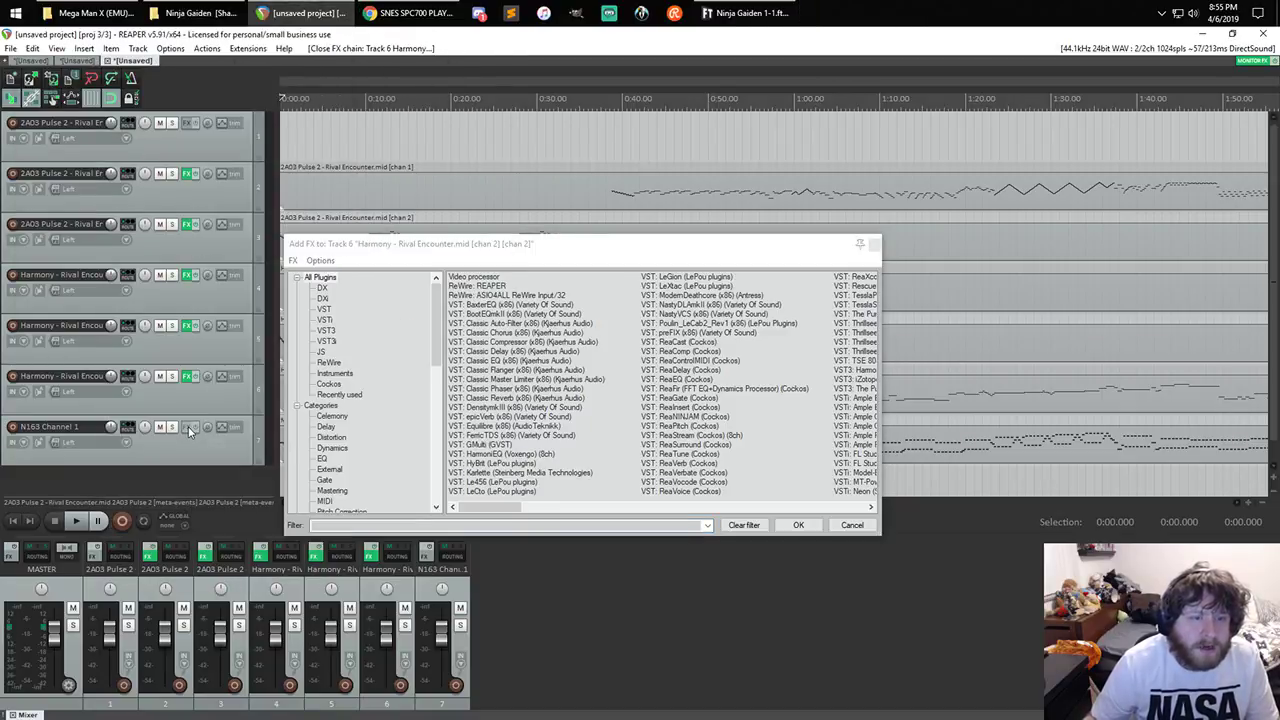
- Paste the copied NES VST into the effects chain of track 7, N163 Channel 1
click(187, 427)
click(37, 232)
key(ctrl+v)
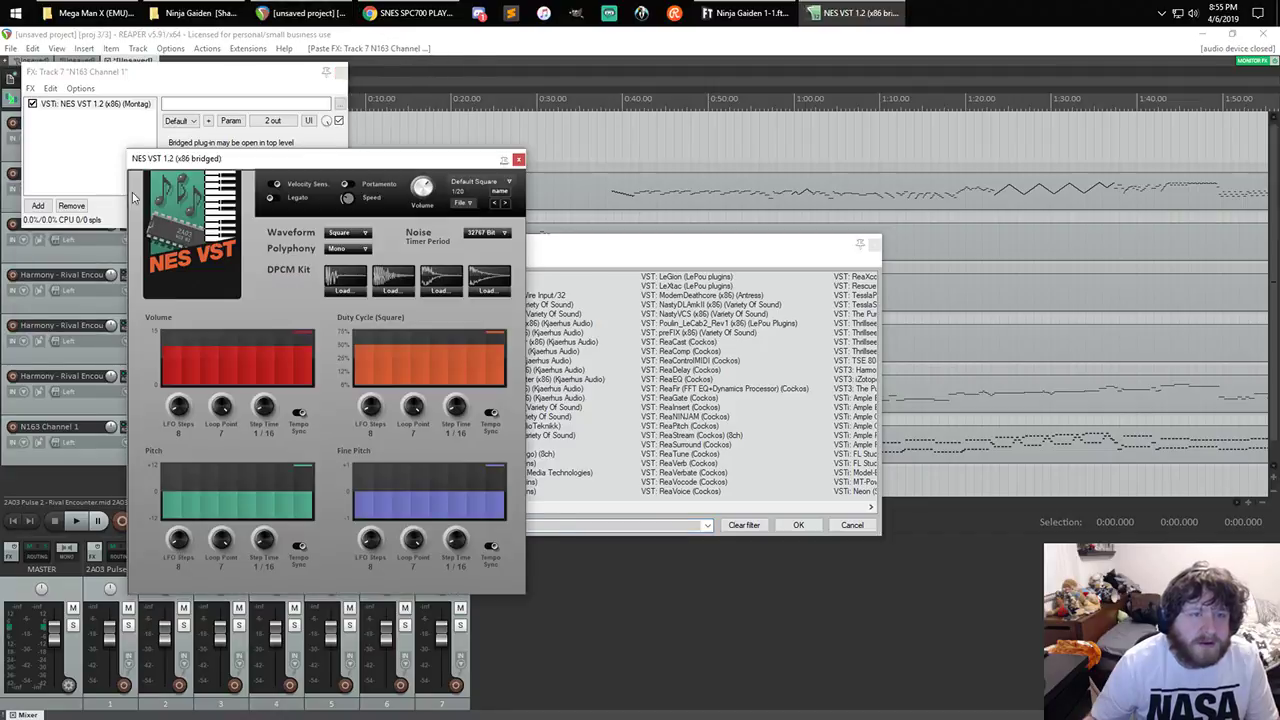
- Close the NES VST windows, play the Rival Encounter arrangement from the start and lower the master volume
key(Escape)
key(Escape)
click(874, 245)
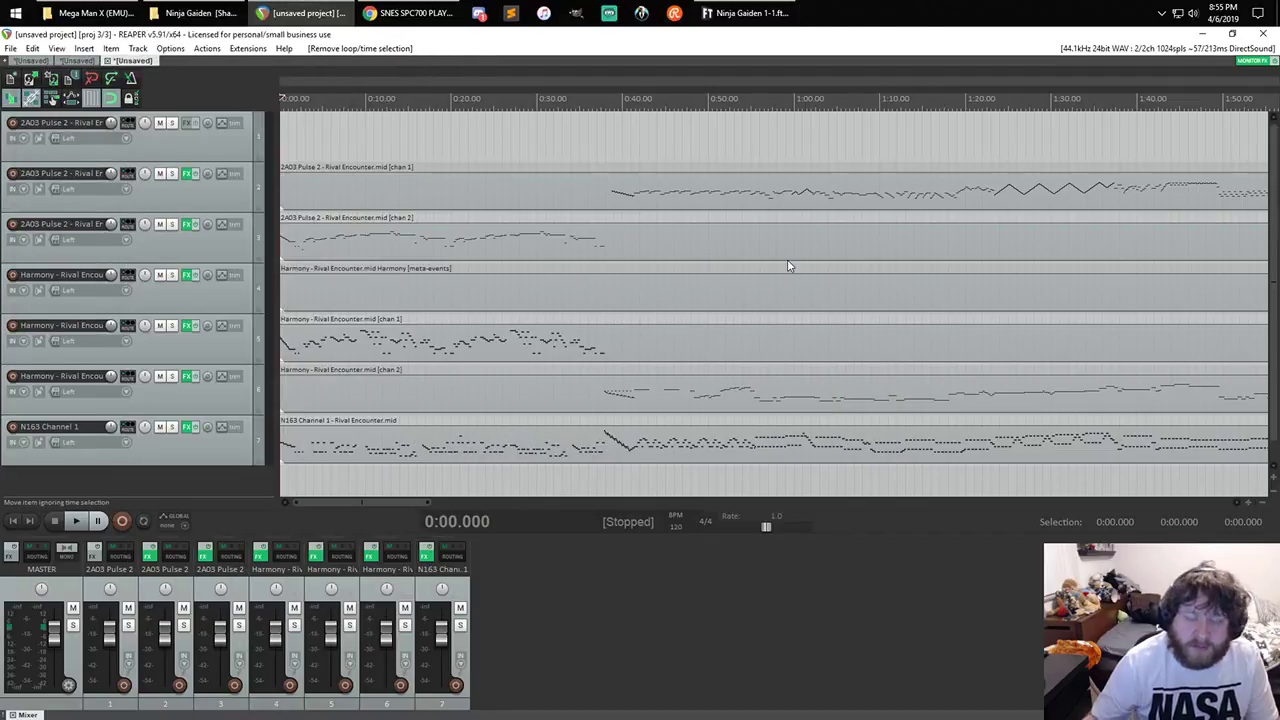
key(space)
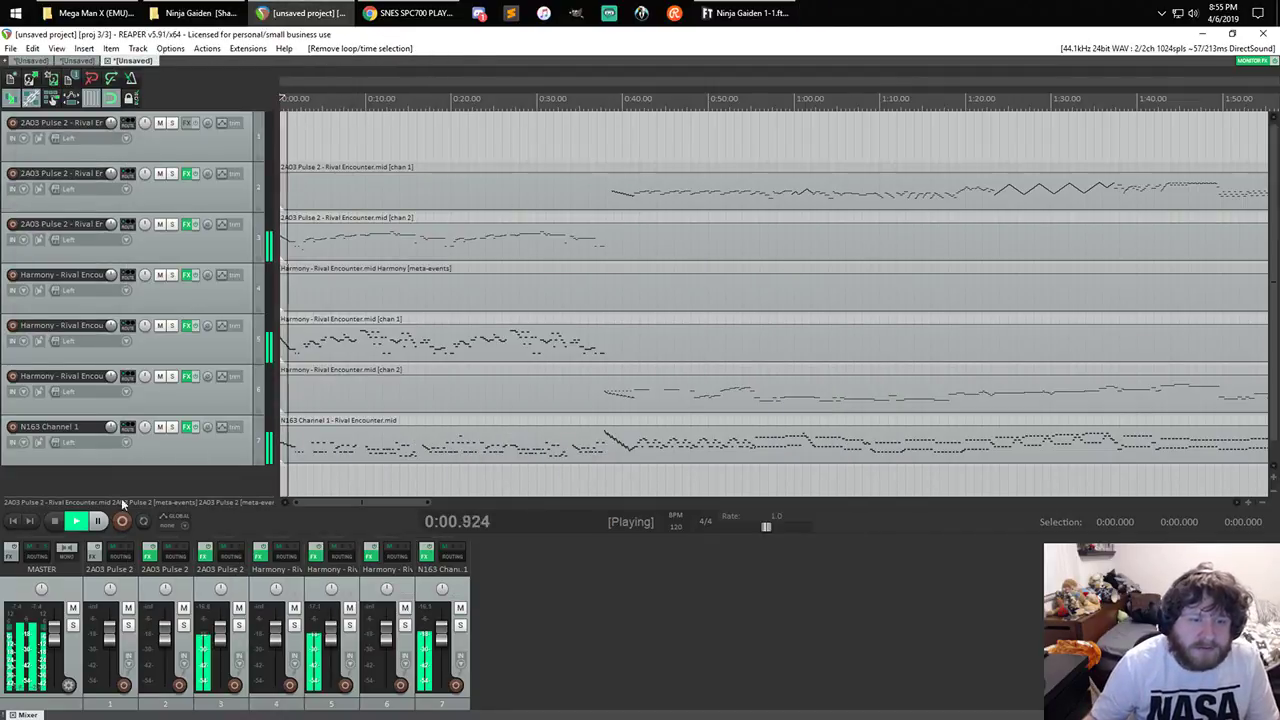
drag(55, 631, 57, 660)
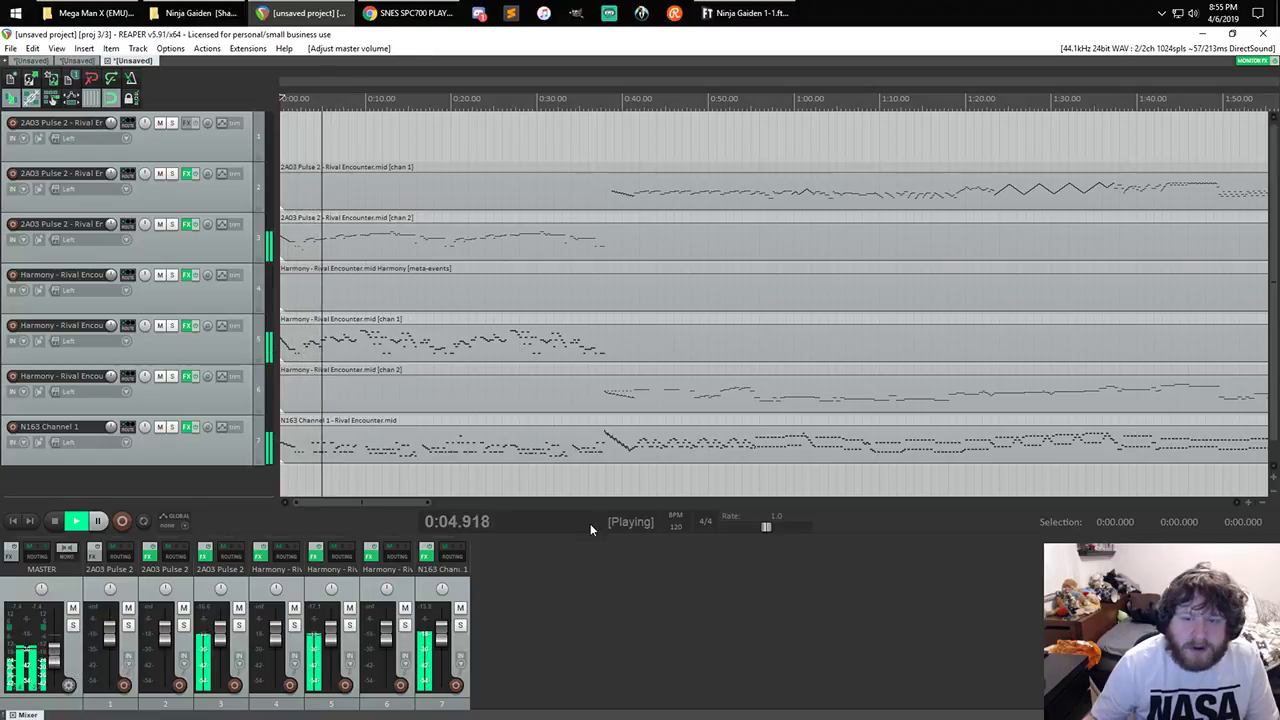
- Try the arrangement at a playback rate of 3.0, and reset the rate to 1.0
click(768, 526)
click(769, 512)
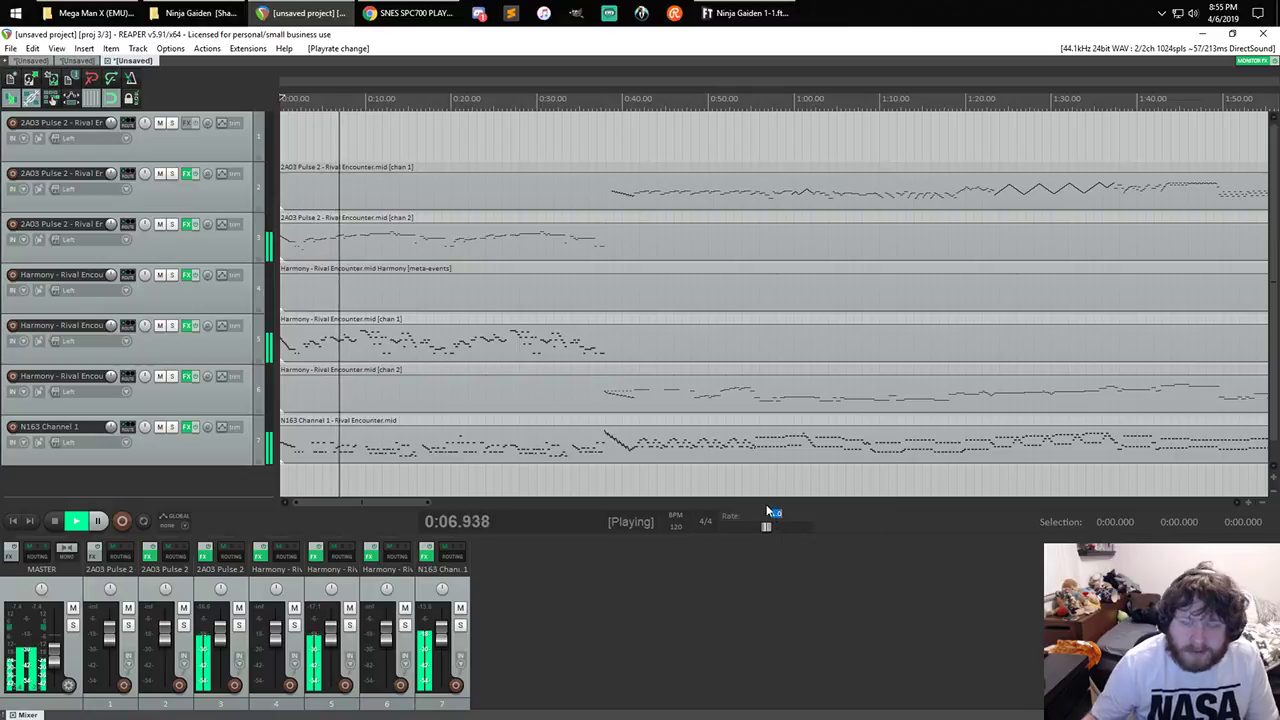
text(3)
key(Return)
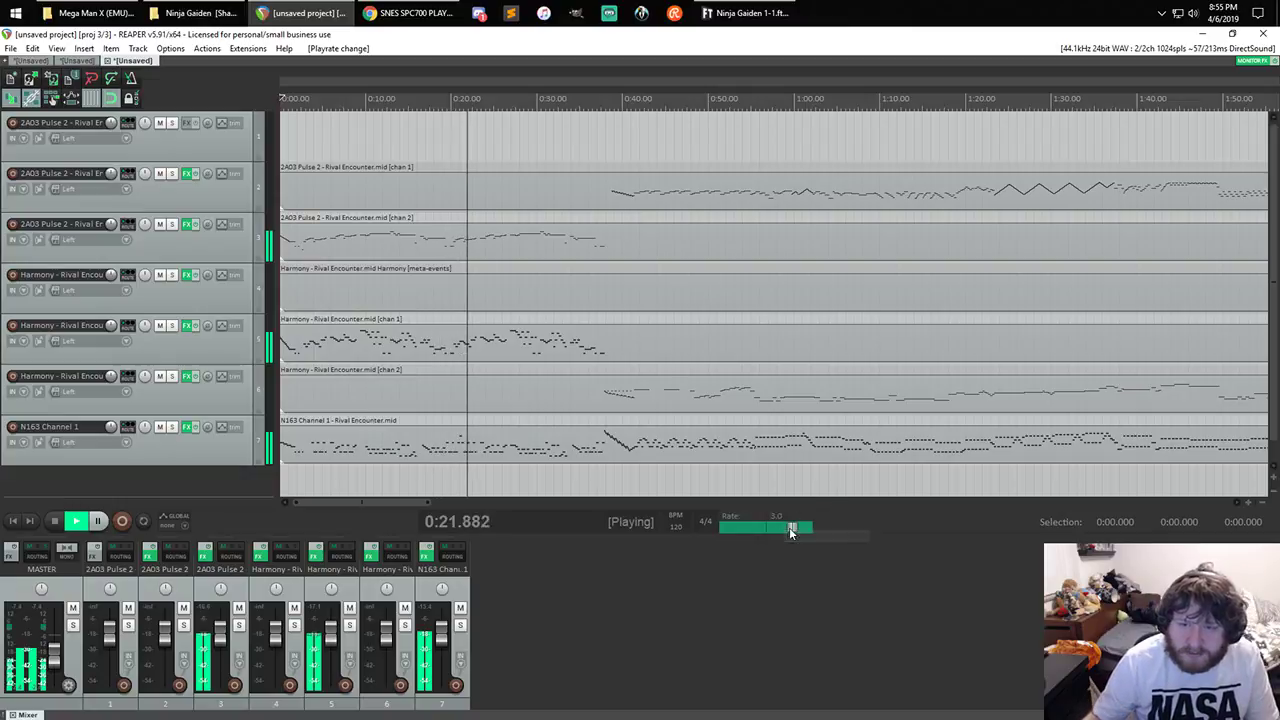
double_click(790, 527)
- Set the project tempo to 150 BPM
click(676, 525)
text(150)
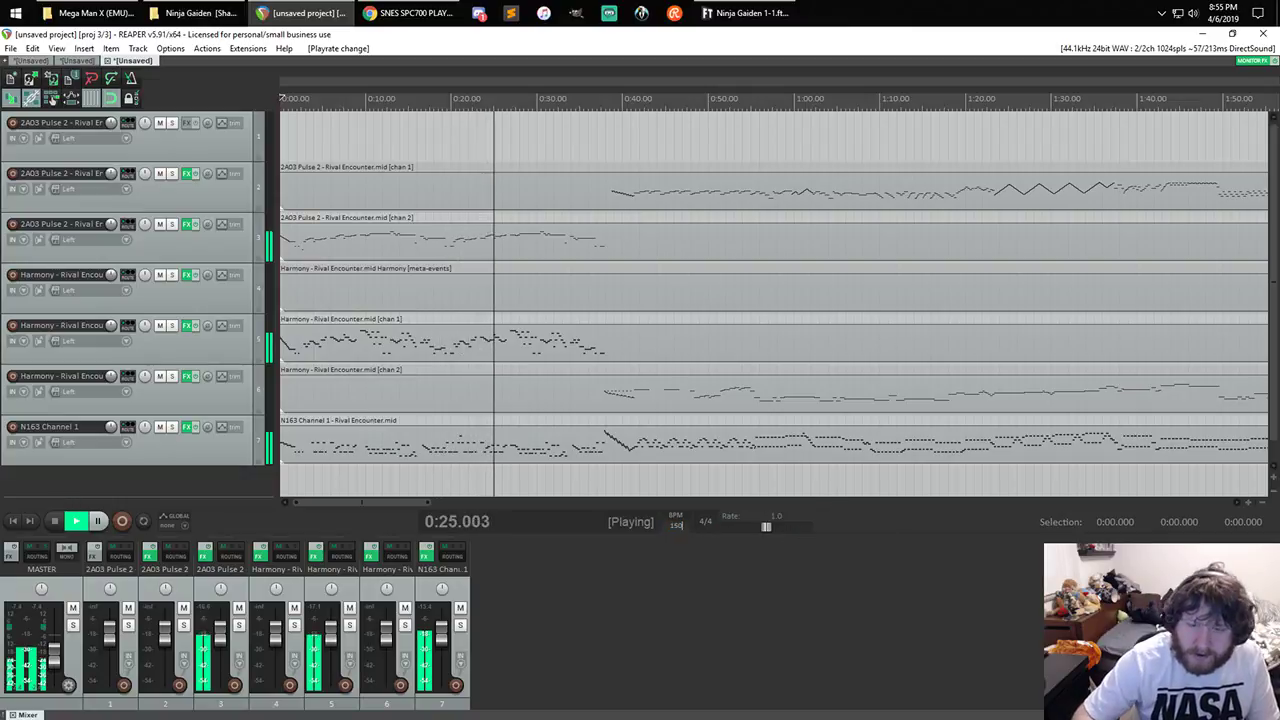
key(Return)
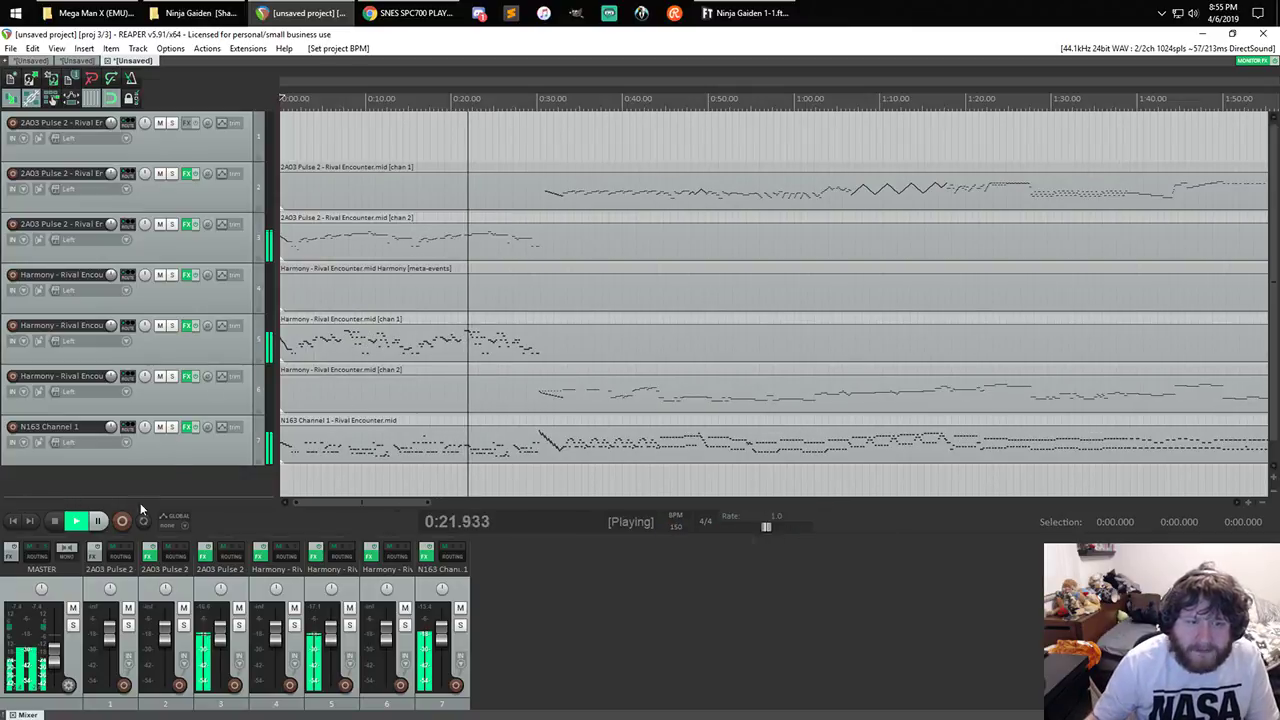
- Fine-tune the master volume during playback, and stop
drag(52, 657, 53, 664)
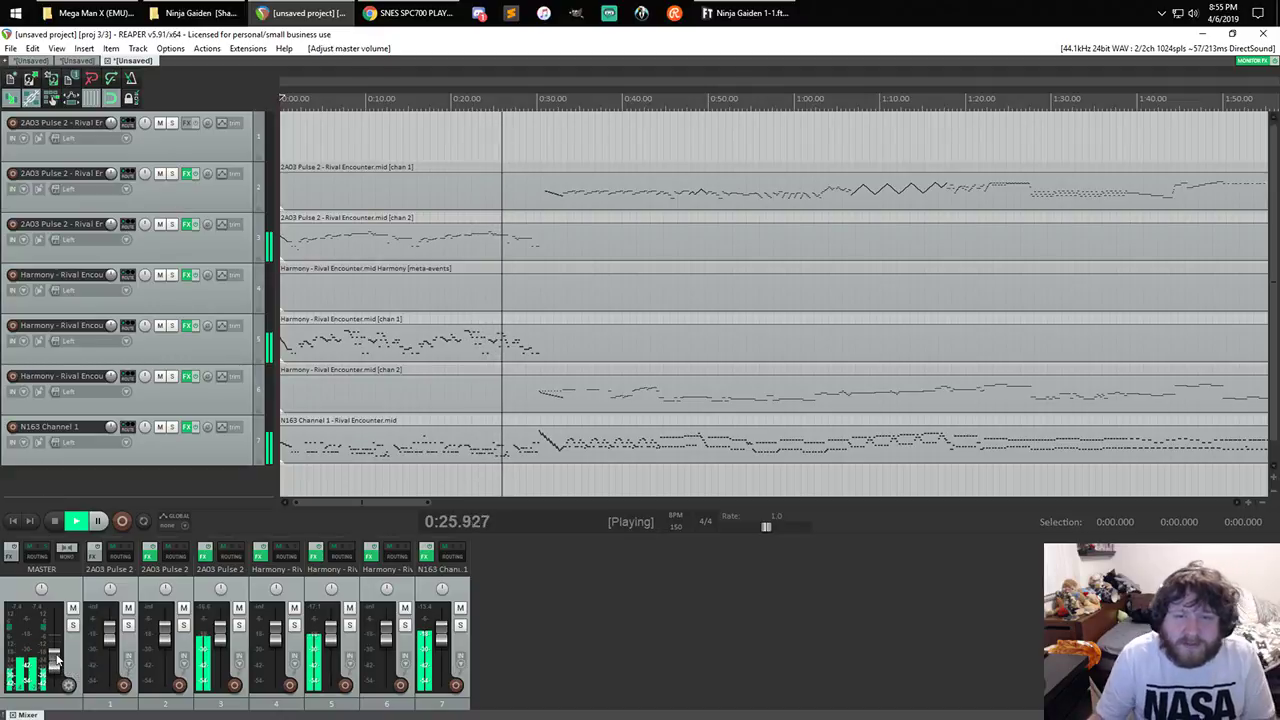
drag(56, 660, 58, 651)
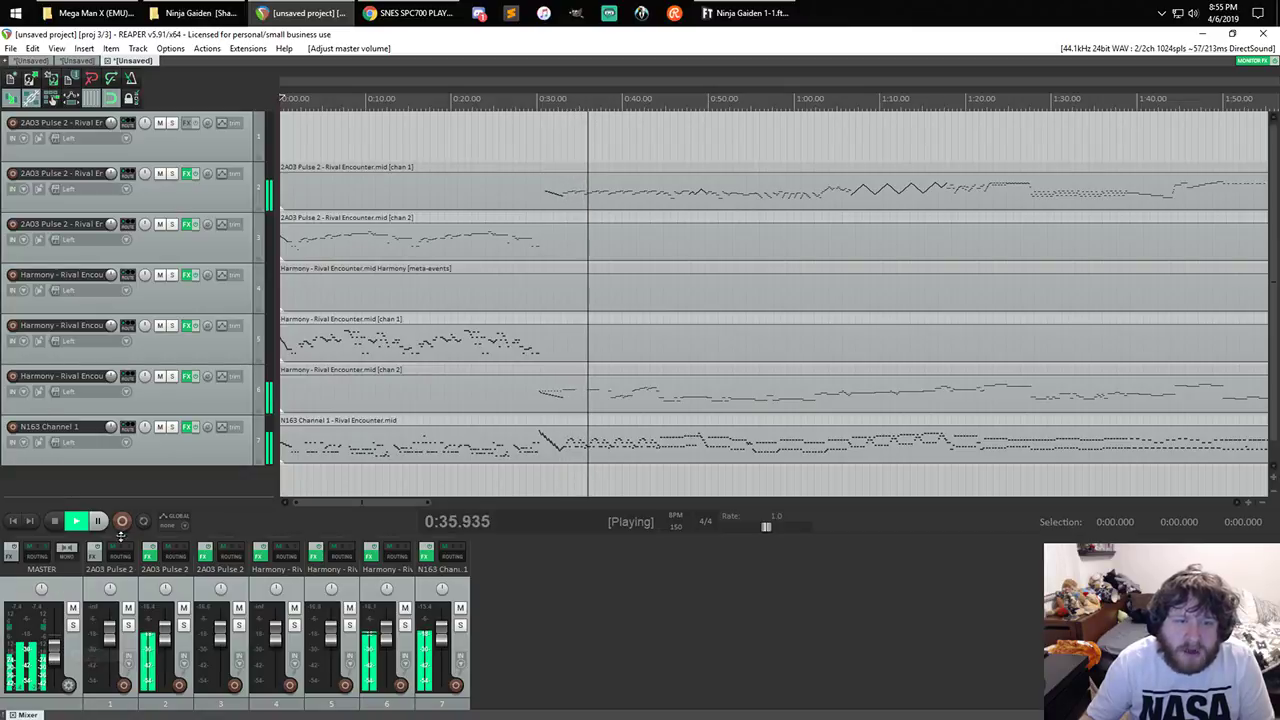
click(55, 519)
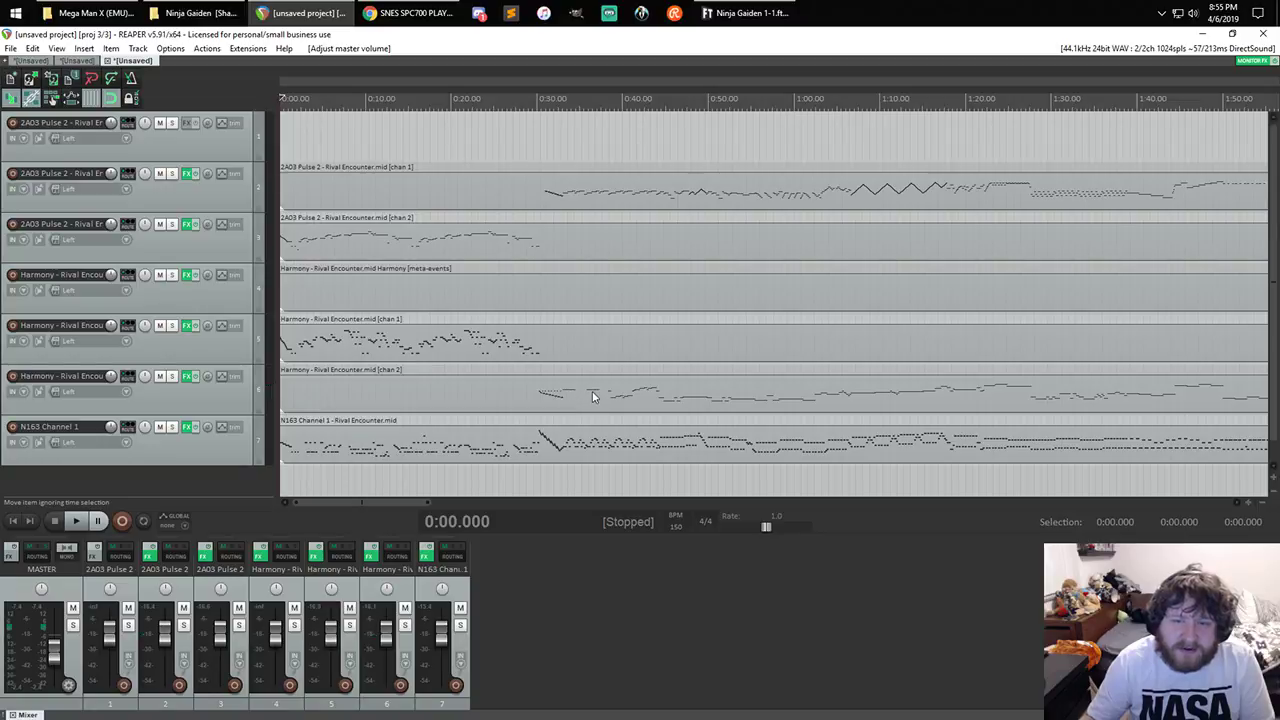
- Play from 0:37.600, set the NES VST waveform on the N163 Channel 1 track to Triangle and listen to the result
click(602, 100)
key(space)
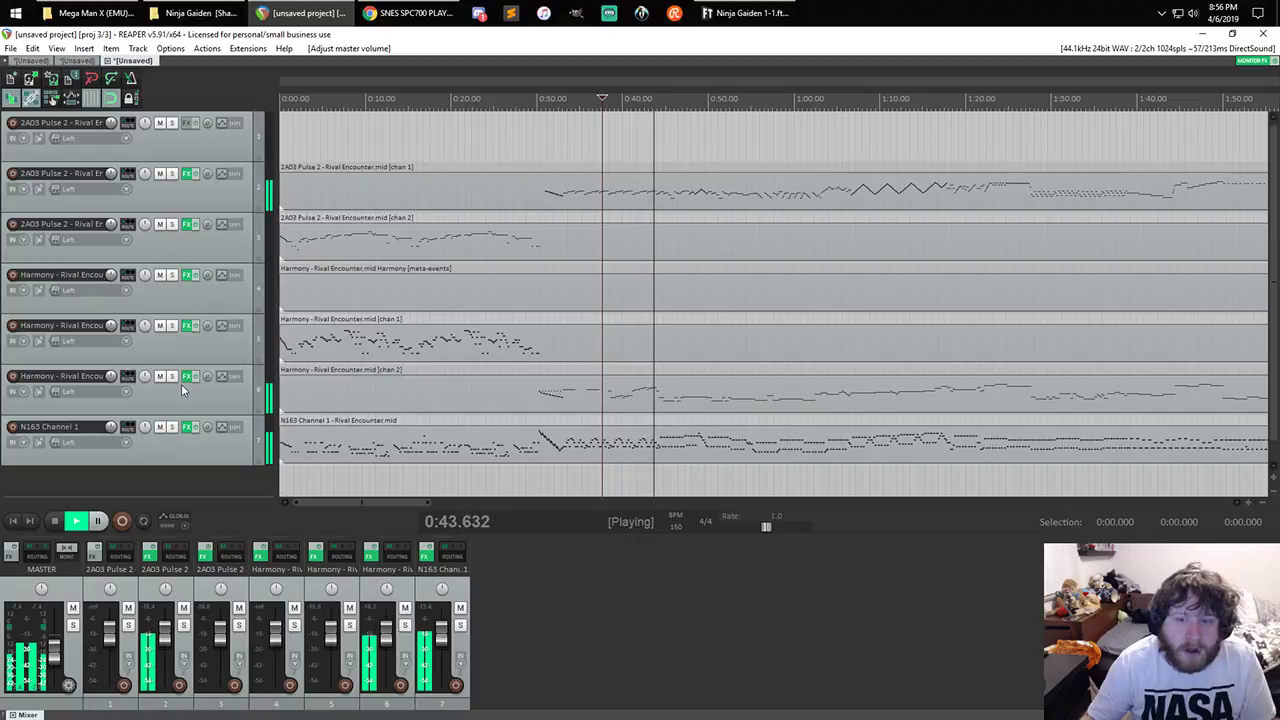
click(186, 427)
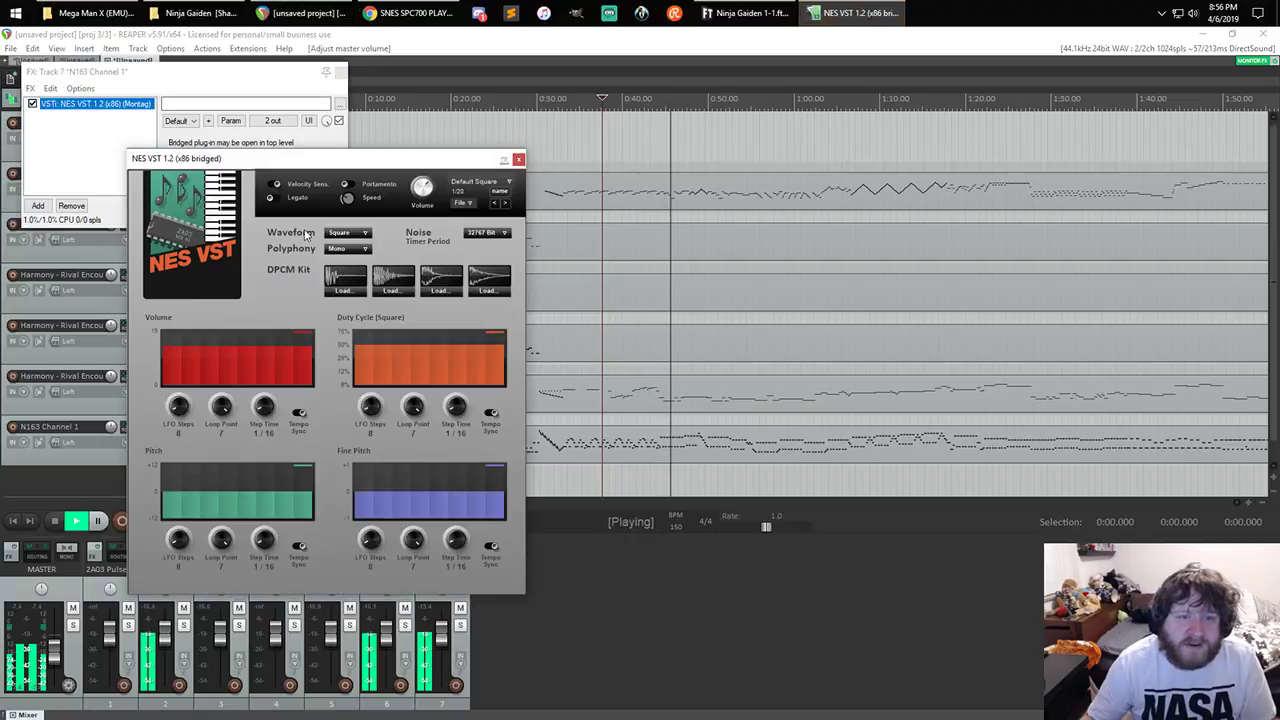
click(348, 232)
click(388, 261)
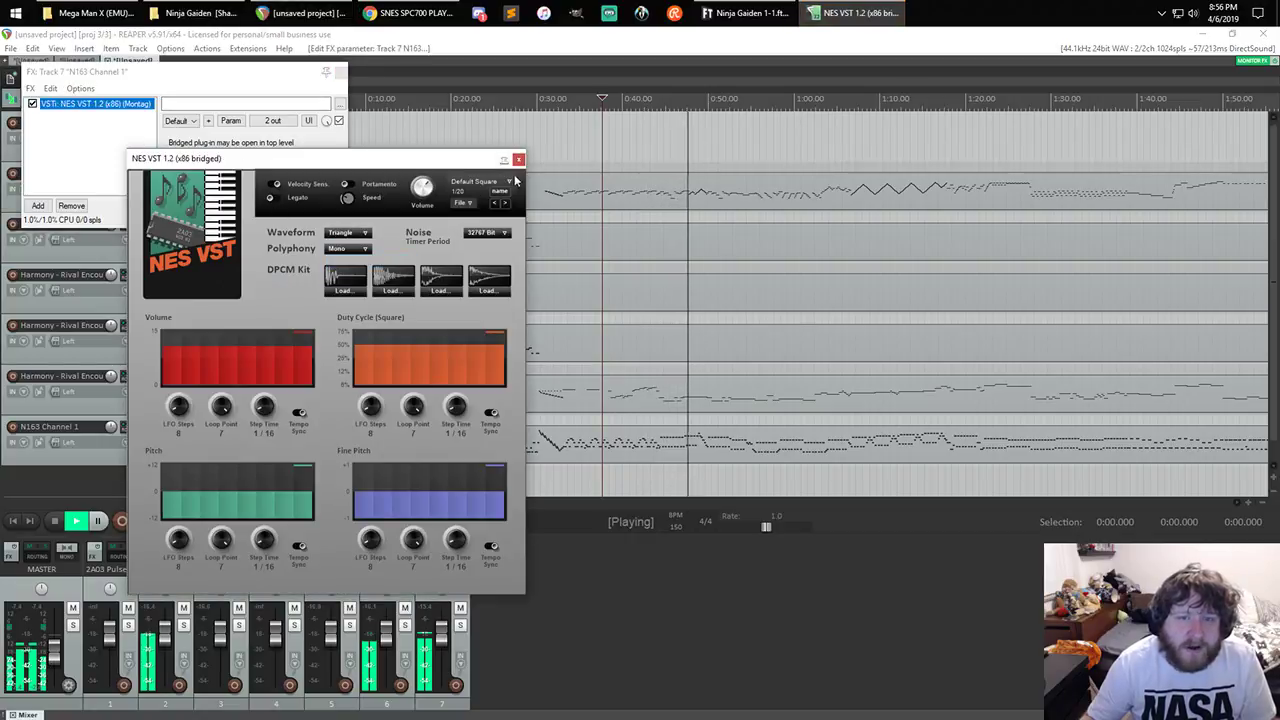
click(519, 160)
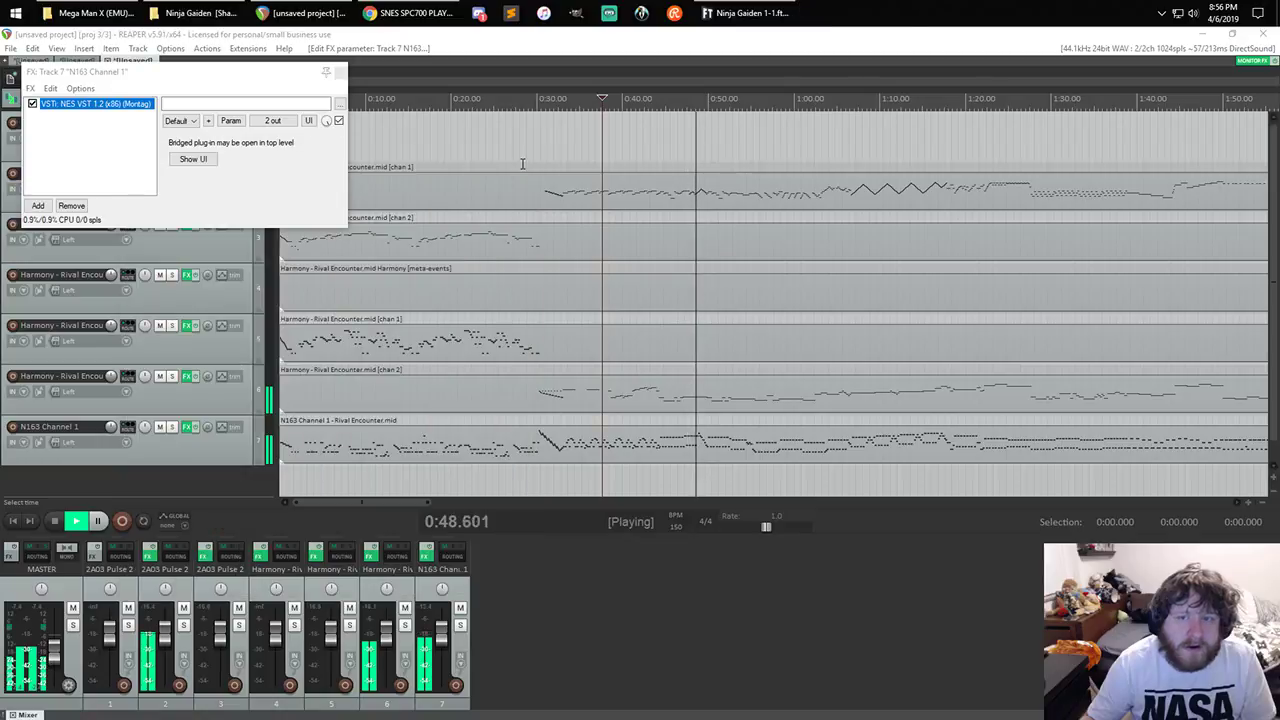
click(340, 73)
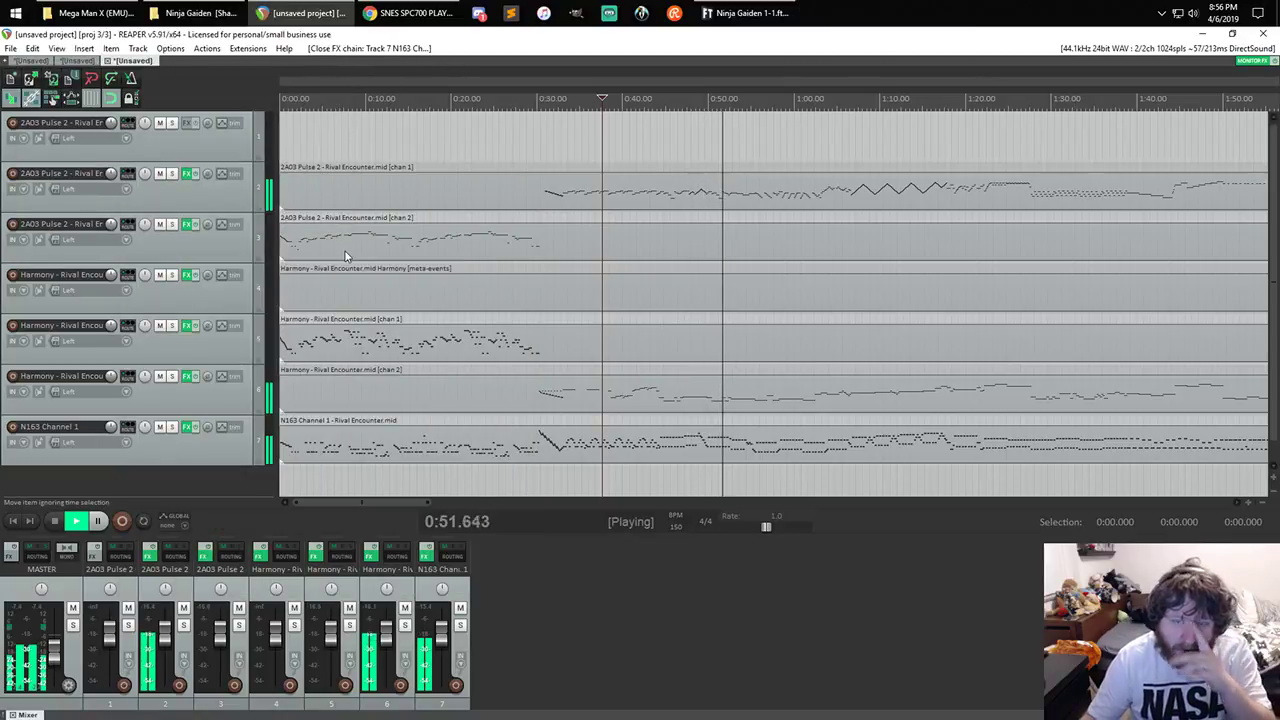
click(54, 521)
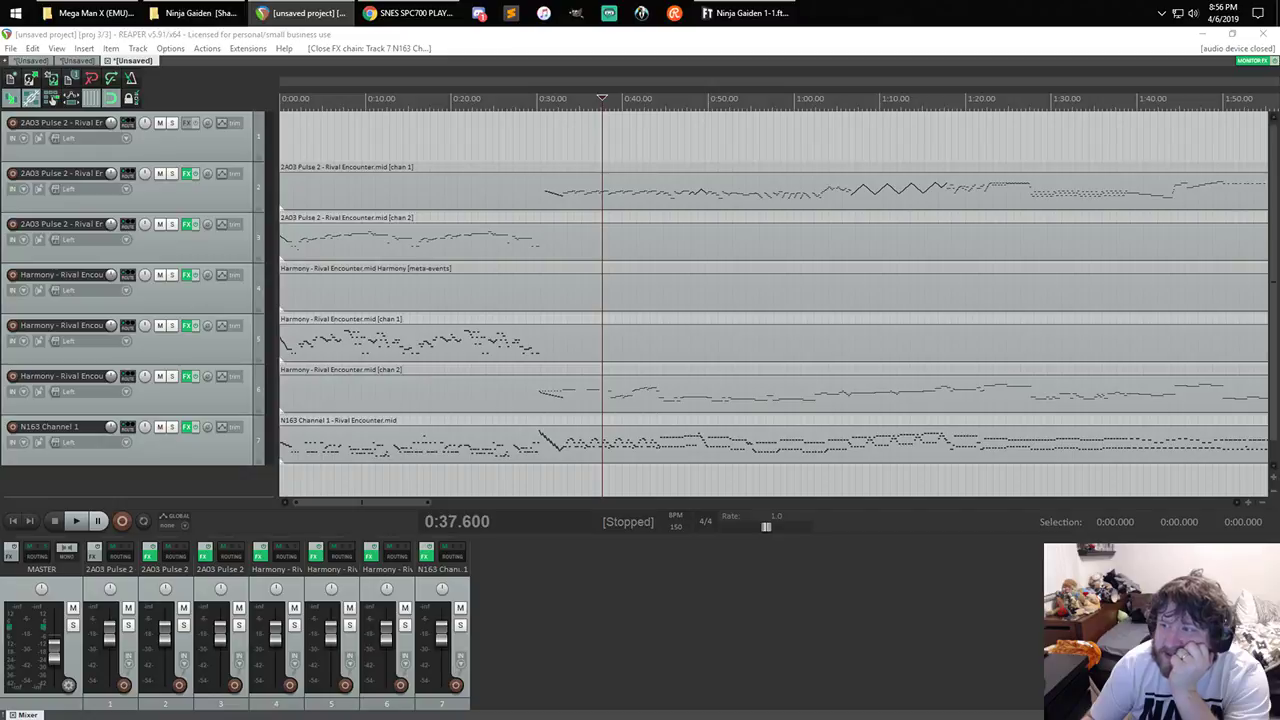
- Open Super Metroid.rpp in a new project tab and clear its time selection
key(ctrl+t)
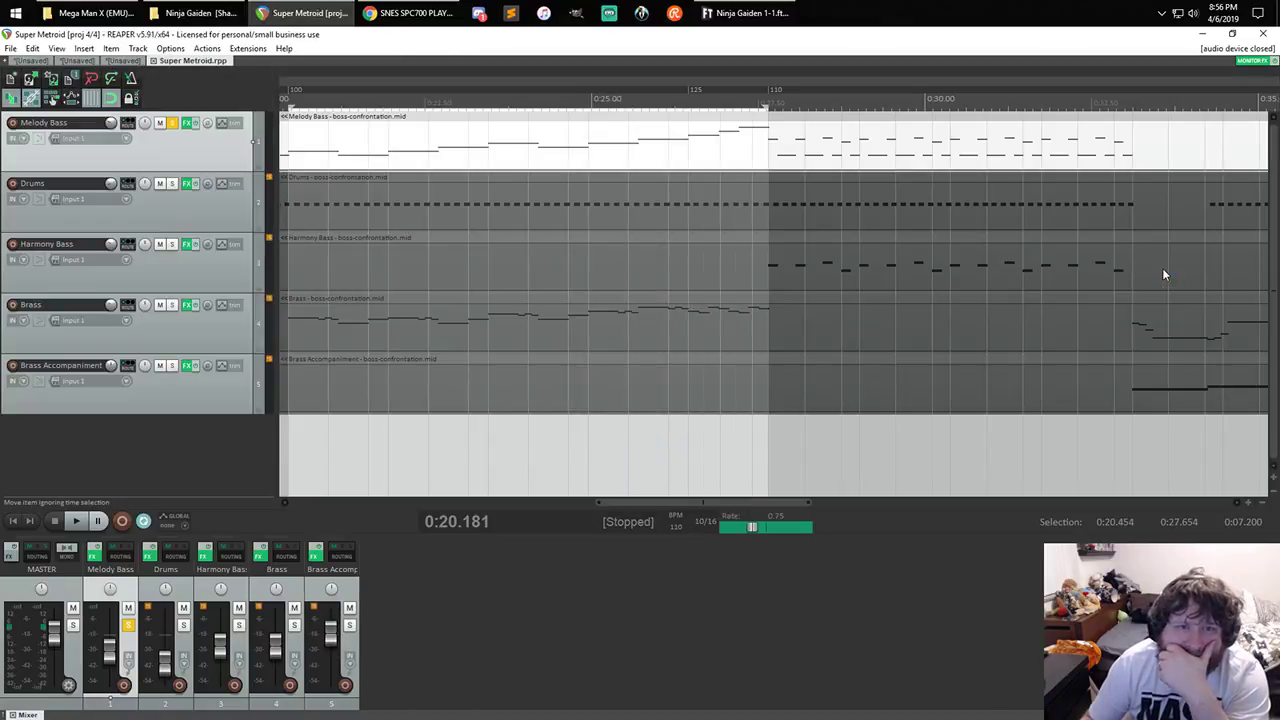
scroll(562, 344, down, 6)
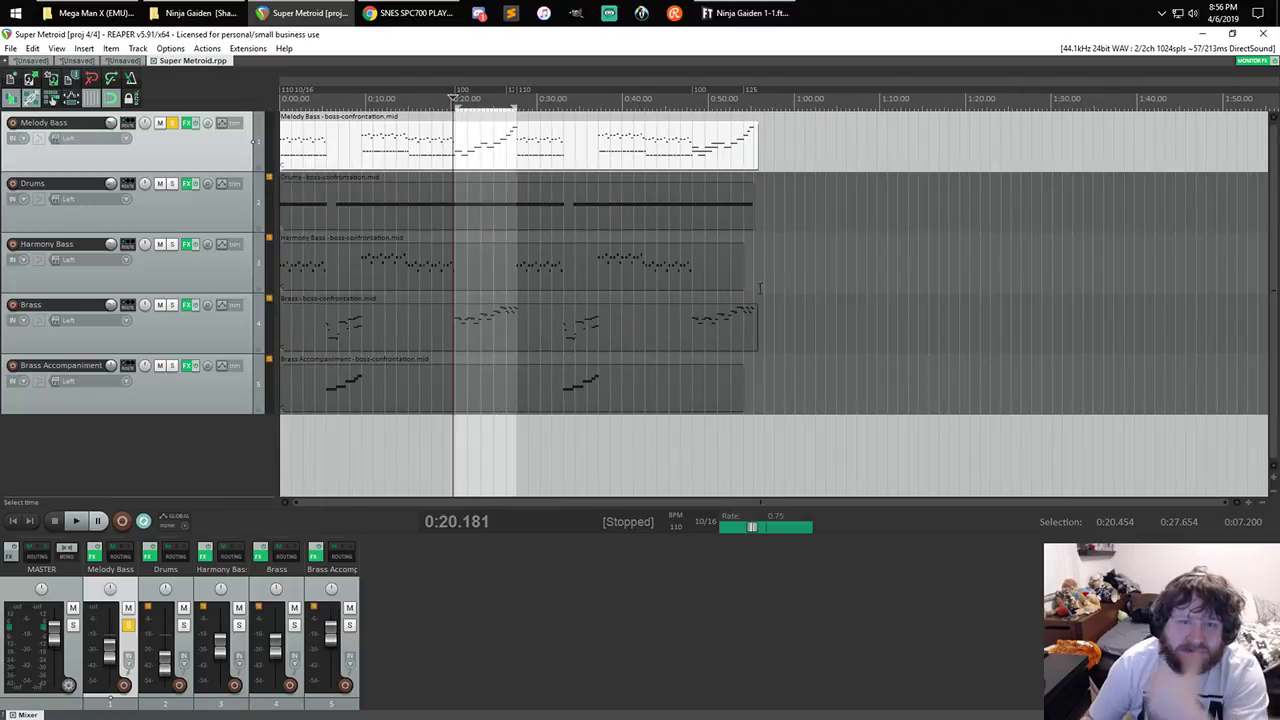
key(Home)
scroll(460, 196, down, 2)
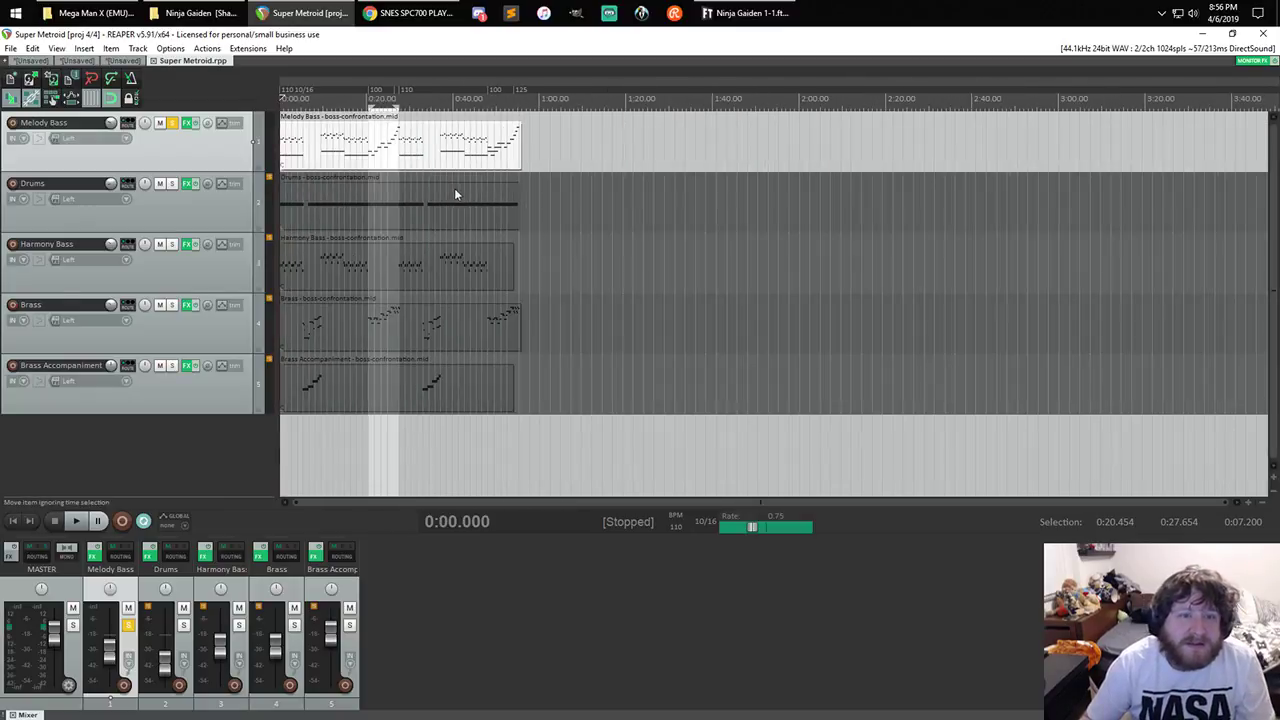
click(343, 155)
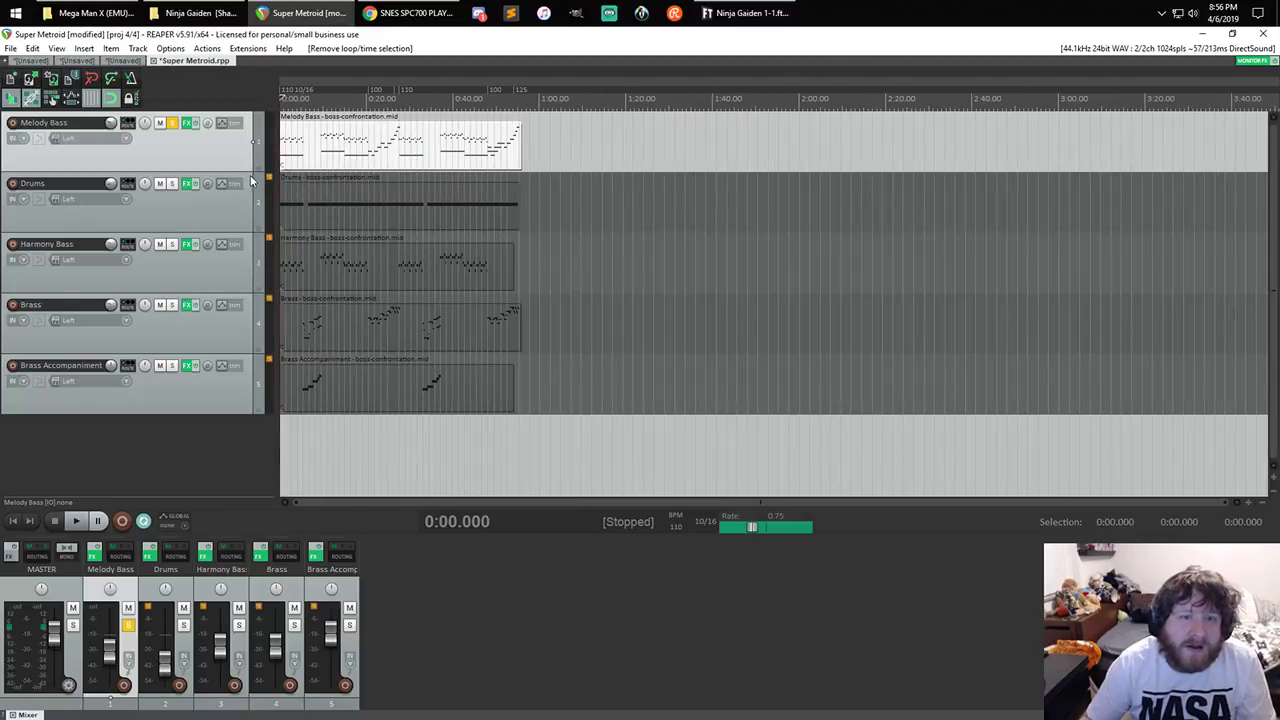
- Play the soloed Melody Bass track from the start, and jump ahead to its second passage near 0:10
scroll(309, 184, up, 4)
key(space)
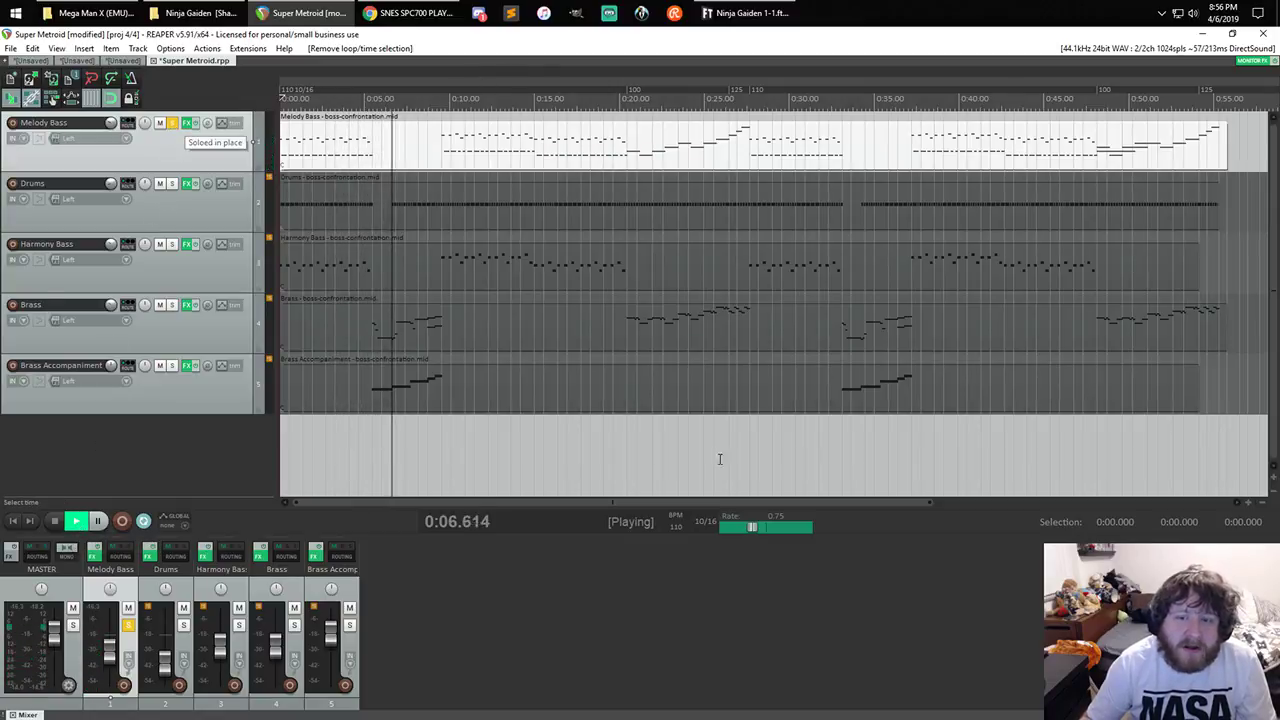
click(441, 150)
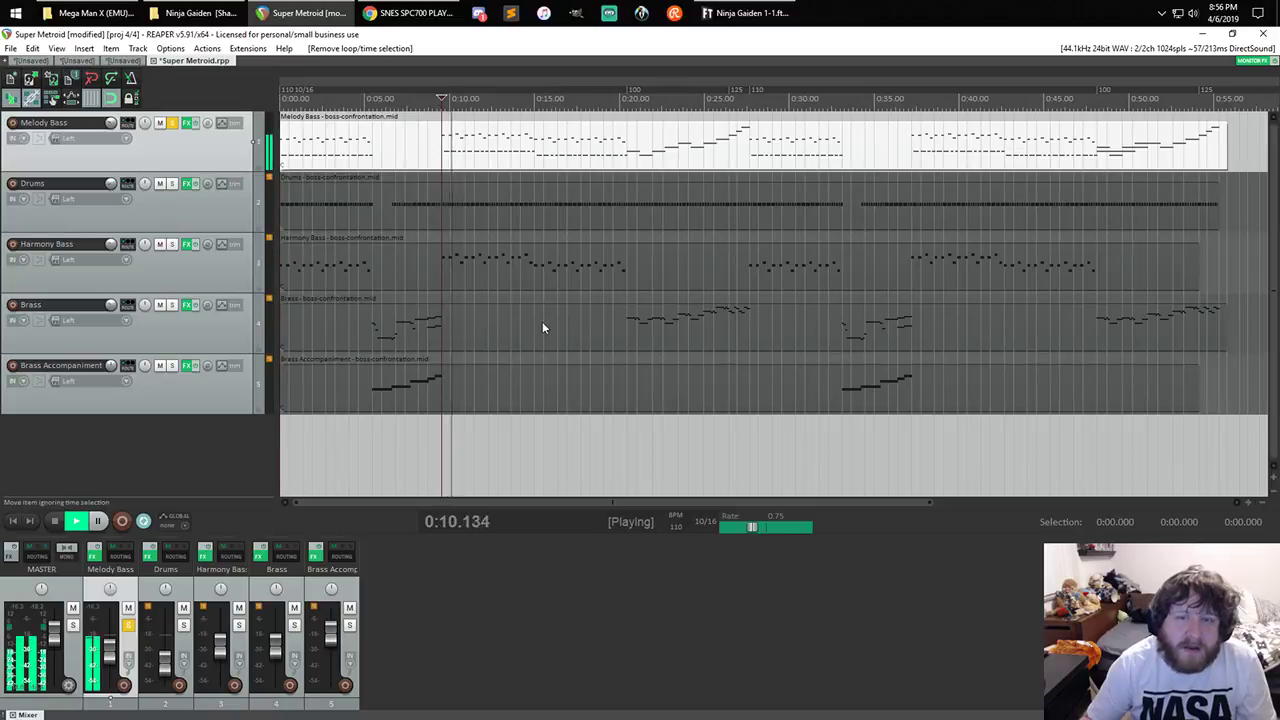
- Try the Melody Bass playback at a rate of 1.0, and return the rate to 0.75
mouse_move(781, 525)
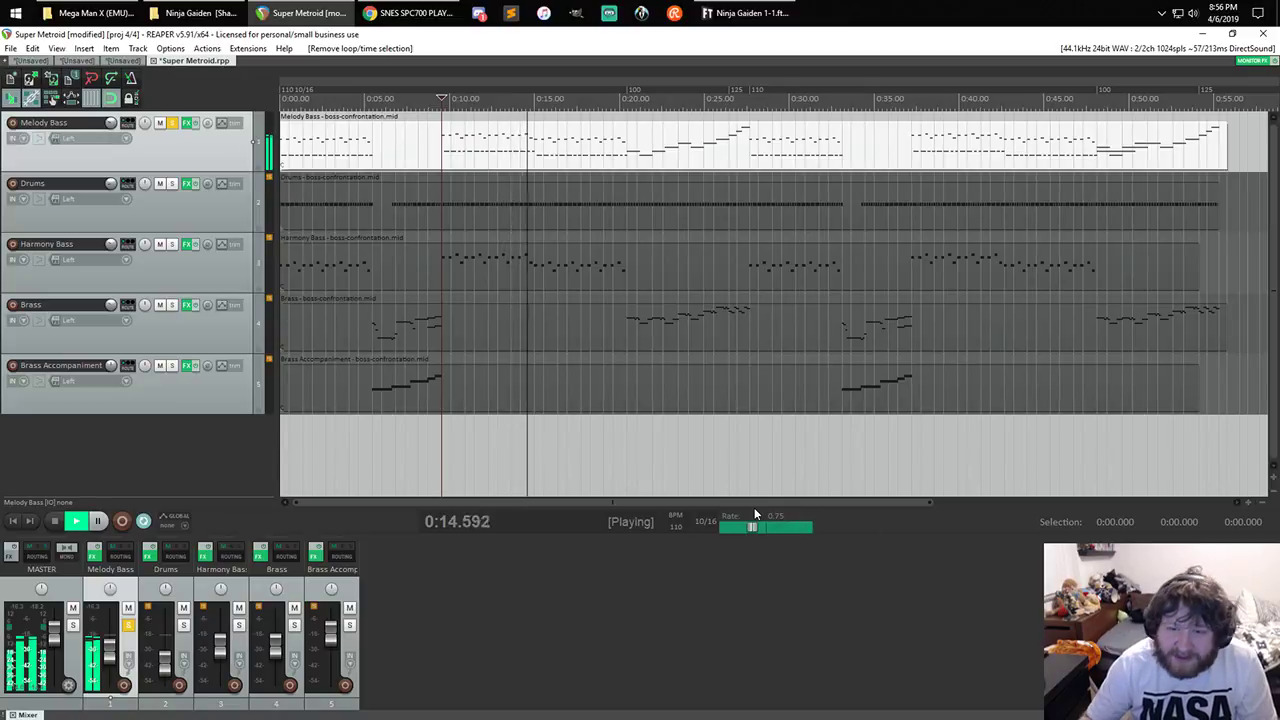
double_click(754, 528)
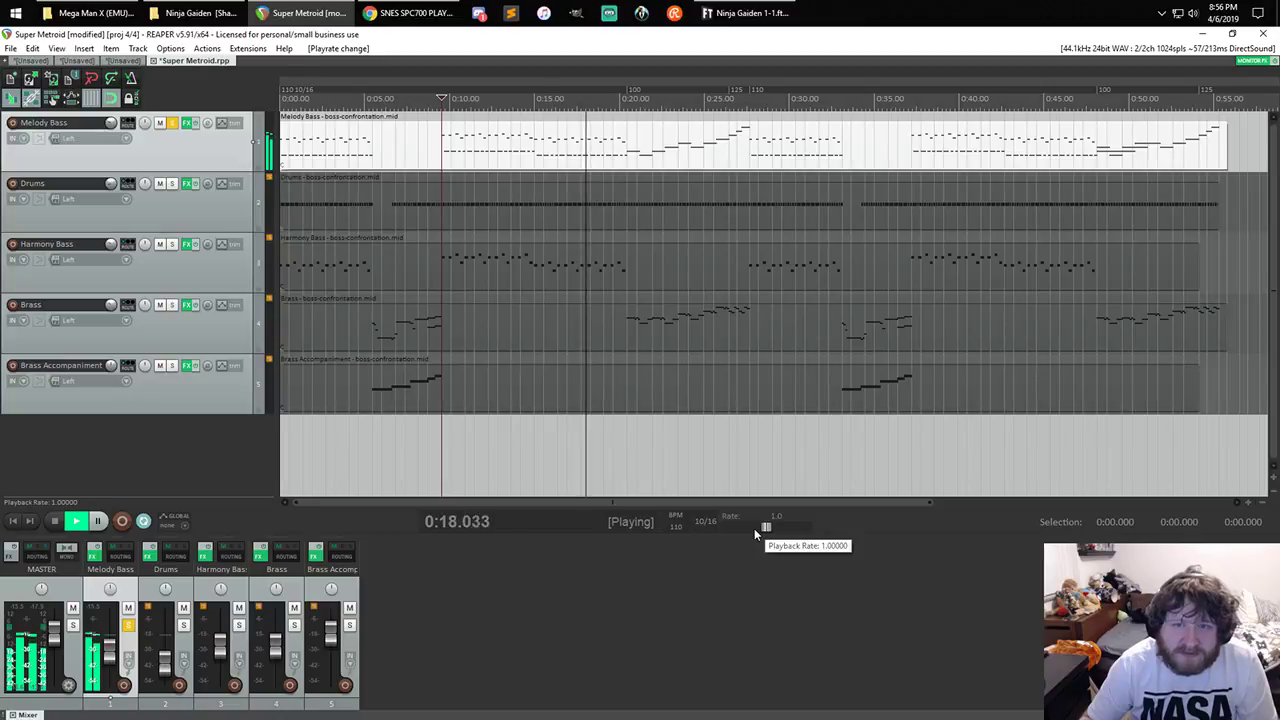
text(.75)
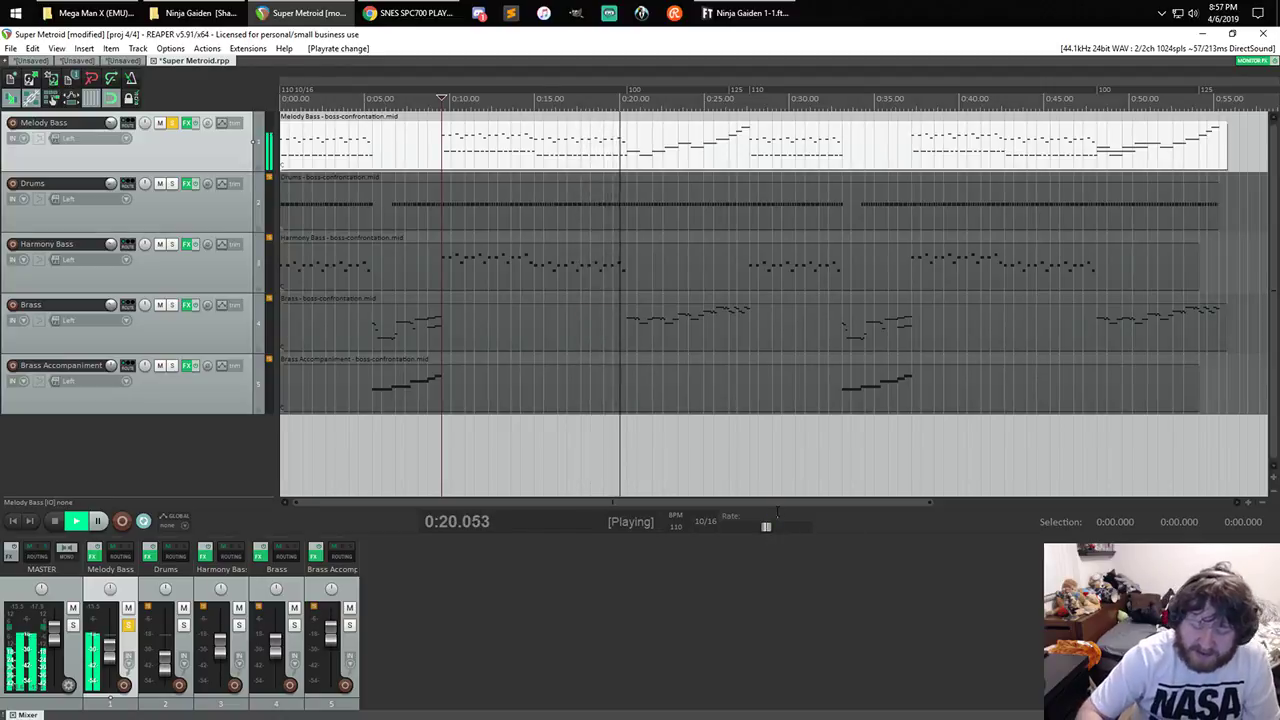
key(Return)
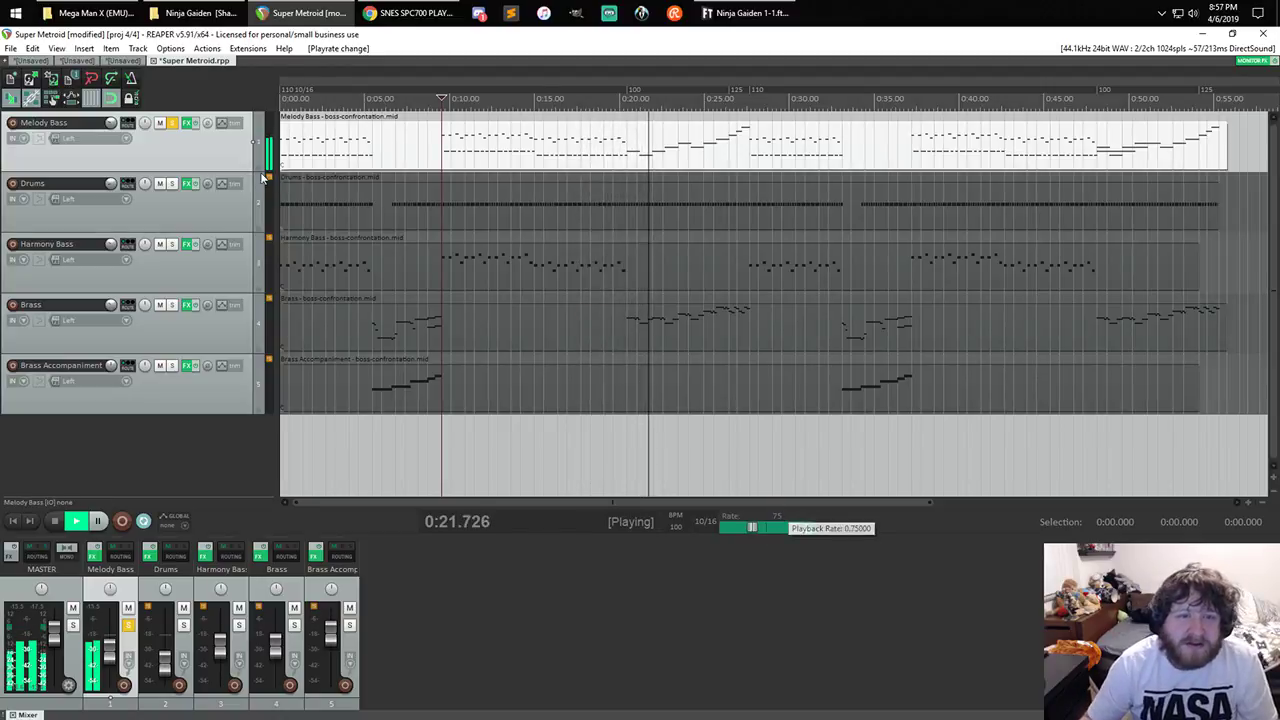
- Unsolo the Melody Bass track and slightly lower the Drums track's volume while all parts play, and stop playback
click(172, 122)
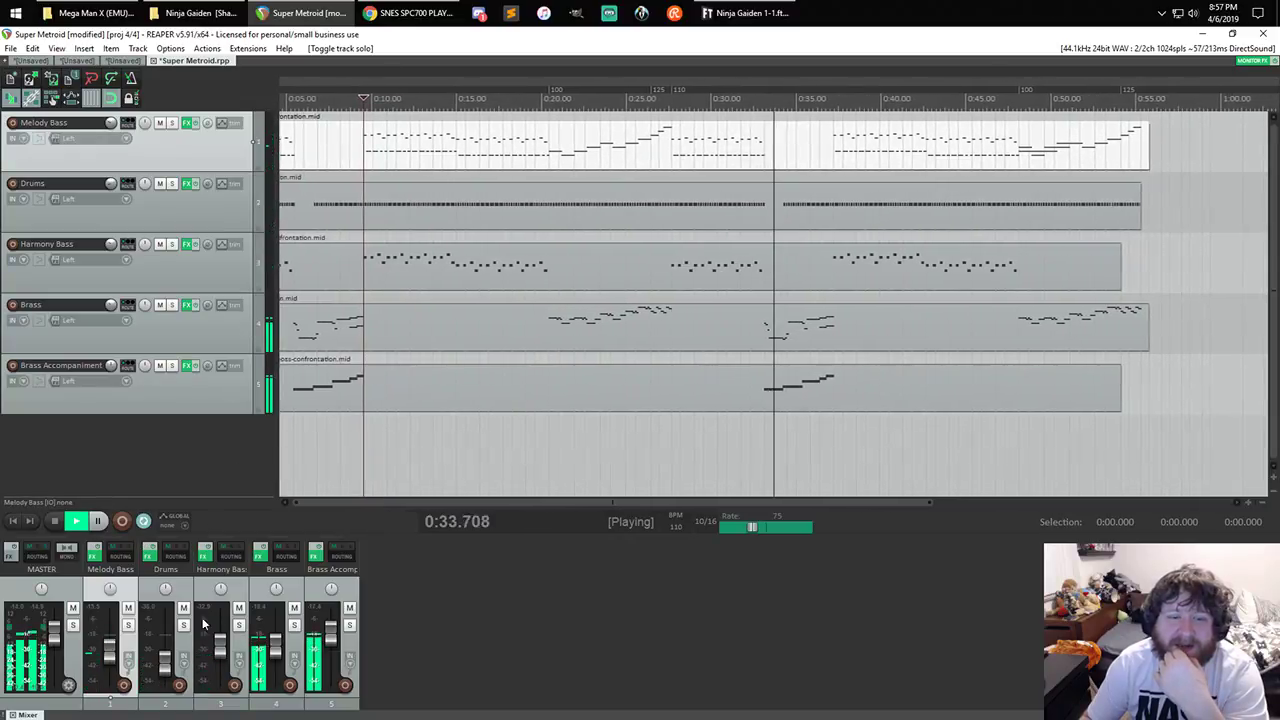
drag(281, 678, 277, 655)
drag(331, 686, 334, 655)
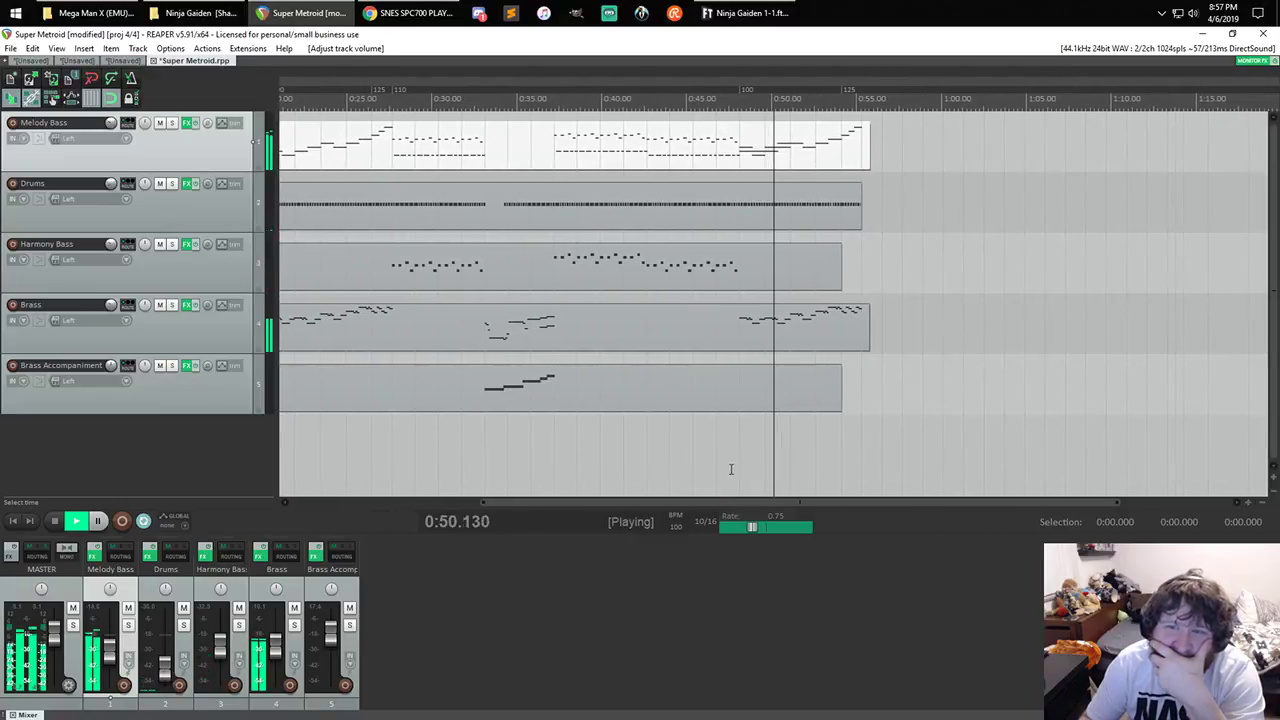
double_click(716, 160)
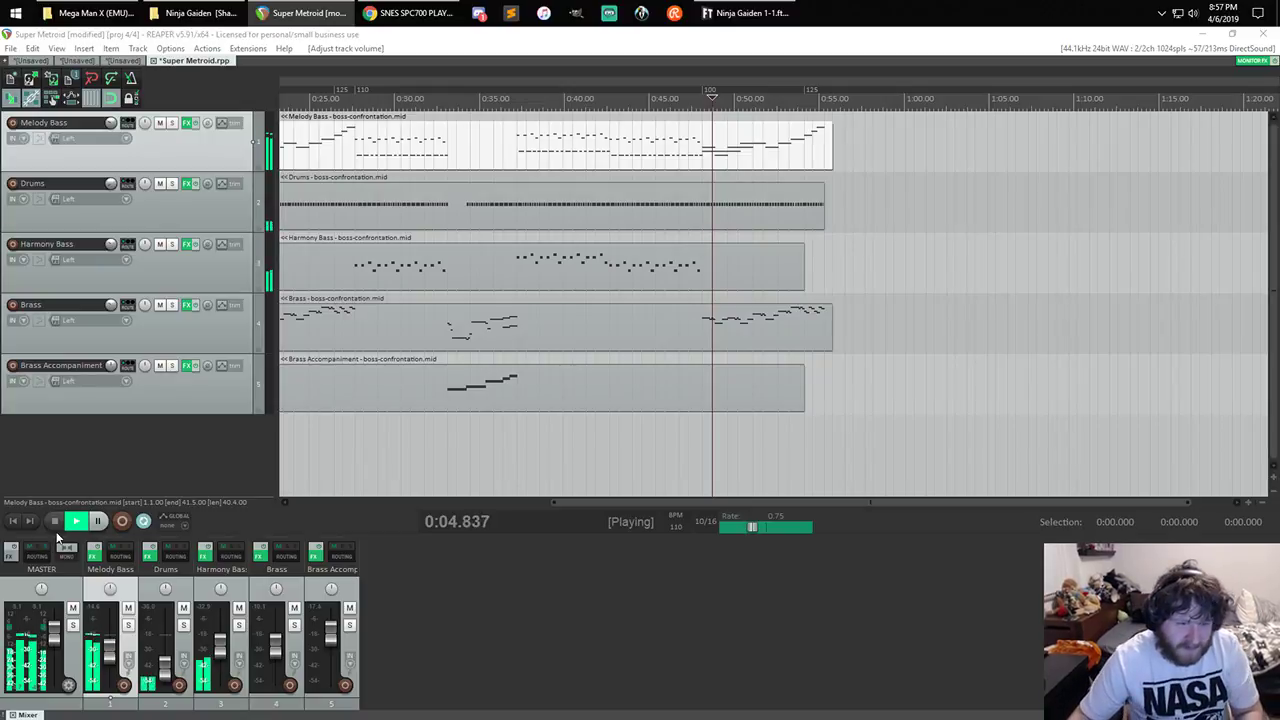
key(space)
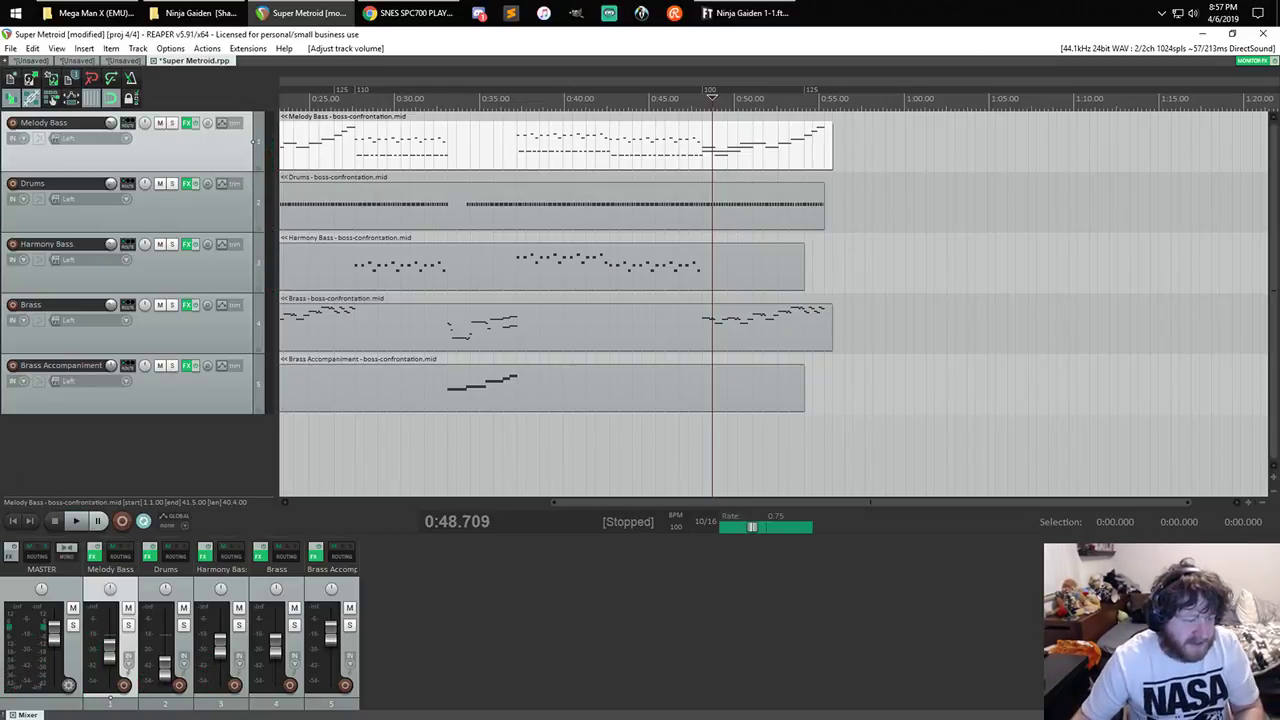
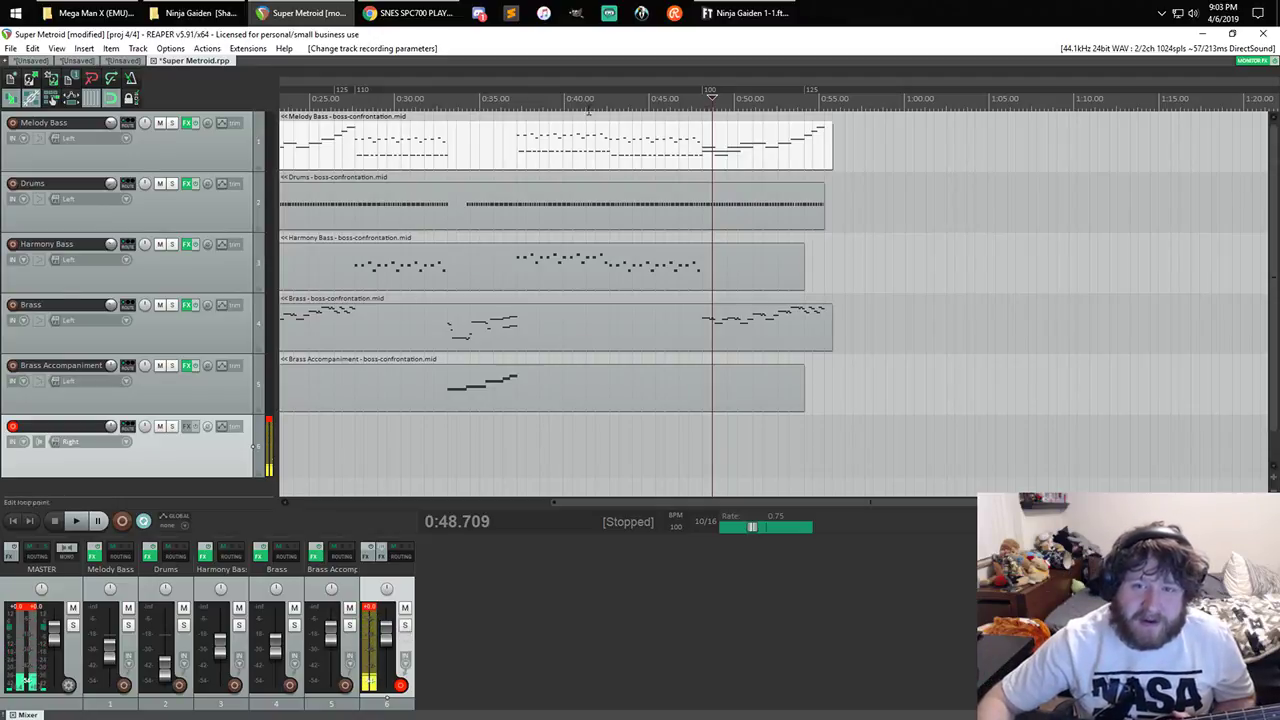
- Place the edit cursor at 0:20.454, open the Melody Bass item in the MIDI editor and examine its rising phrase at measure 16
scroll(420, 131, down, 2)
click(461, 154)
scroll(468, 145, up, 5)
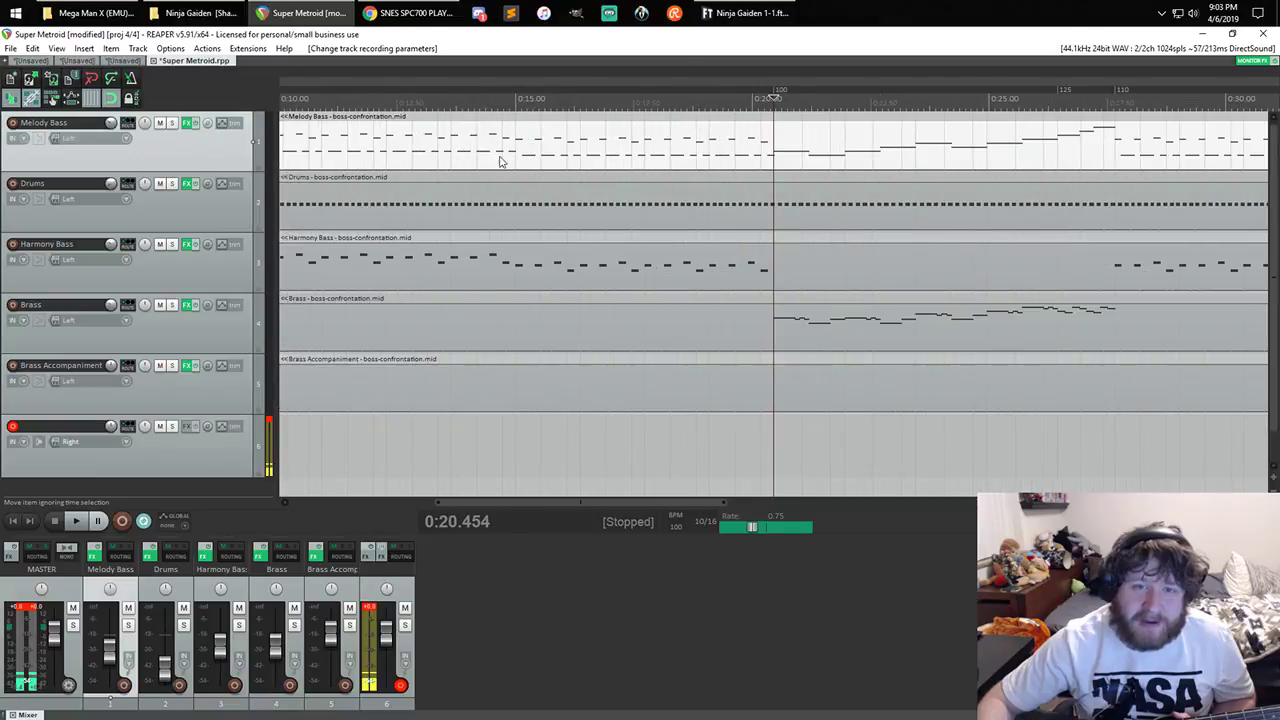
scroll(501, 161, up, 3)
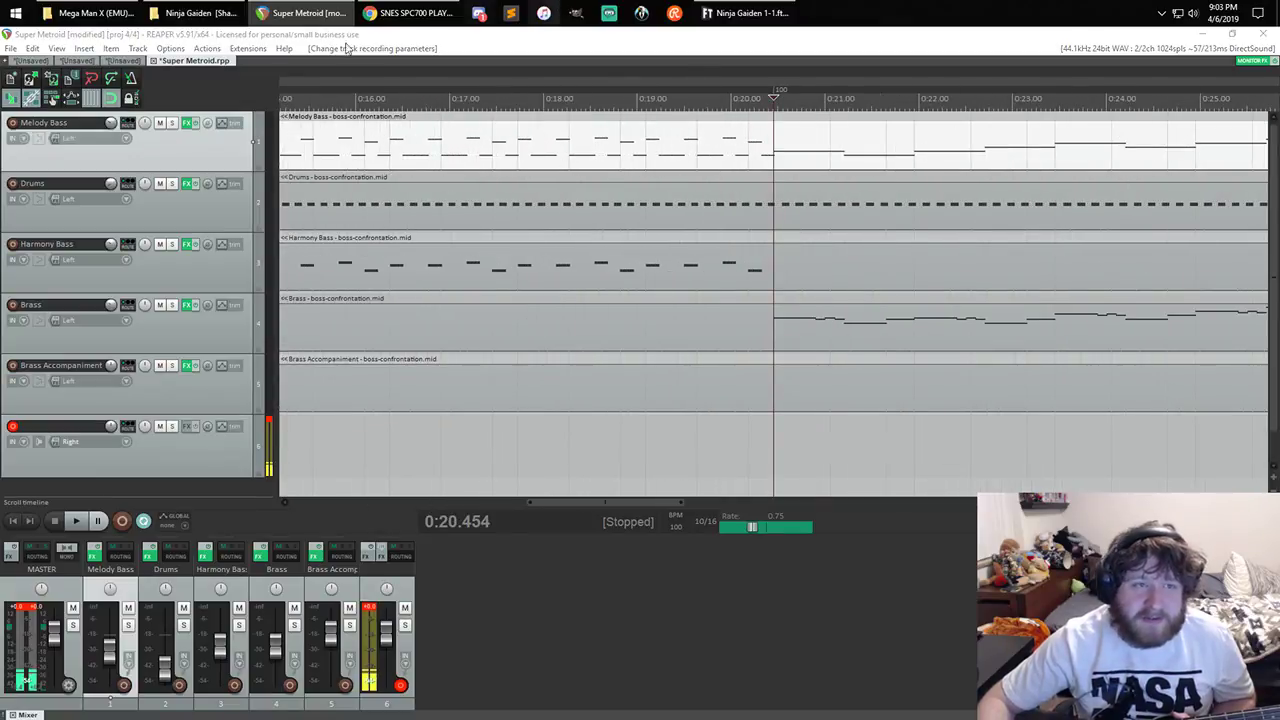
double_click(506, 140)
scroll(692, 529, down, 3)
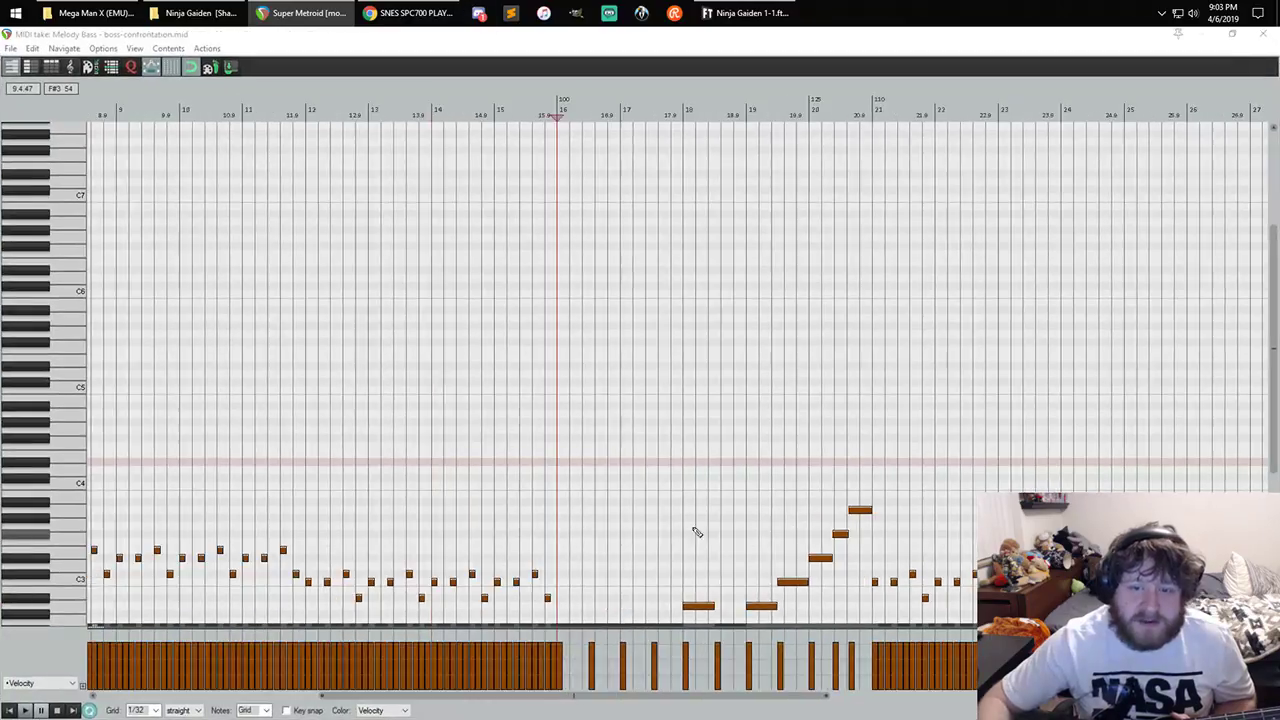
scroll(48, 409, down, 1)
scroll(50, 415, down, 3)
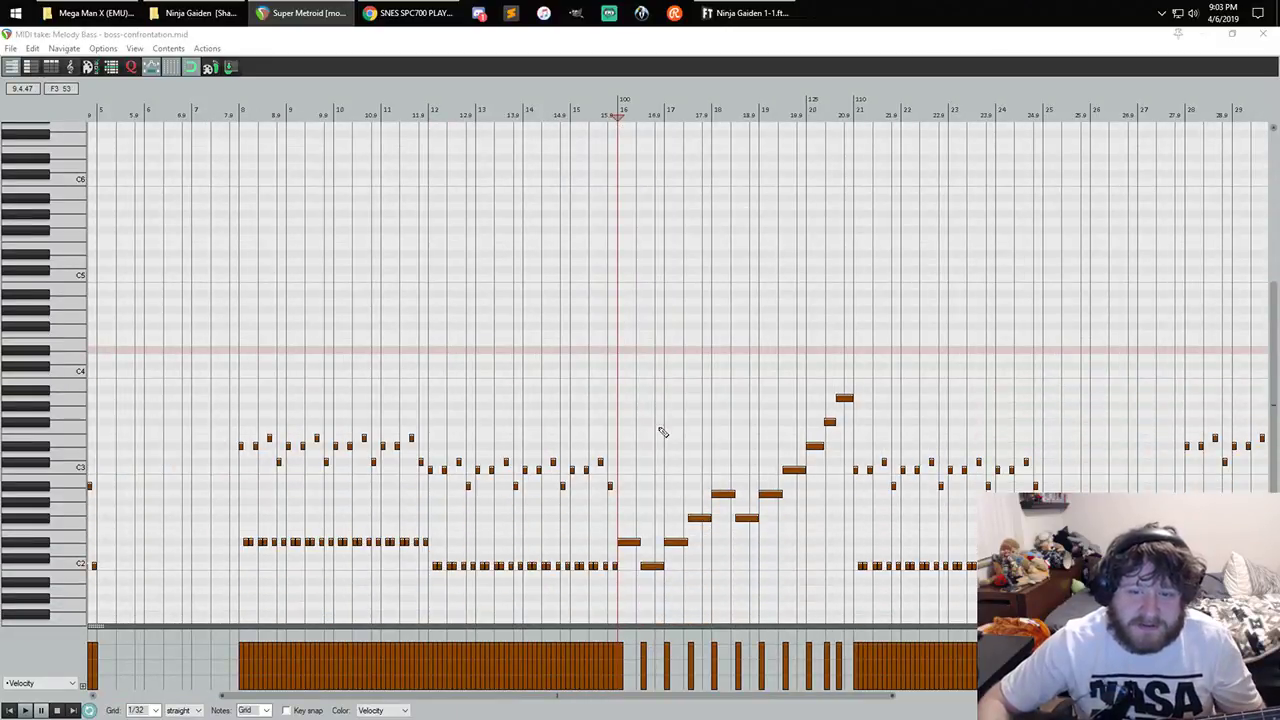
- Play the Melody Bass phrase from measure 16 in the MIDI editor, close the editor and cancel the prompt to save unsaved projects
click(26, 711)
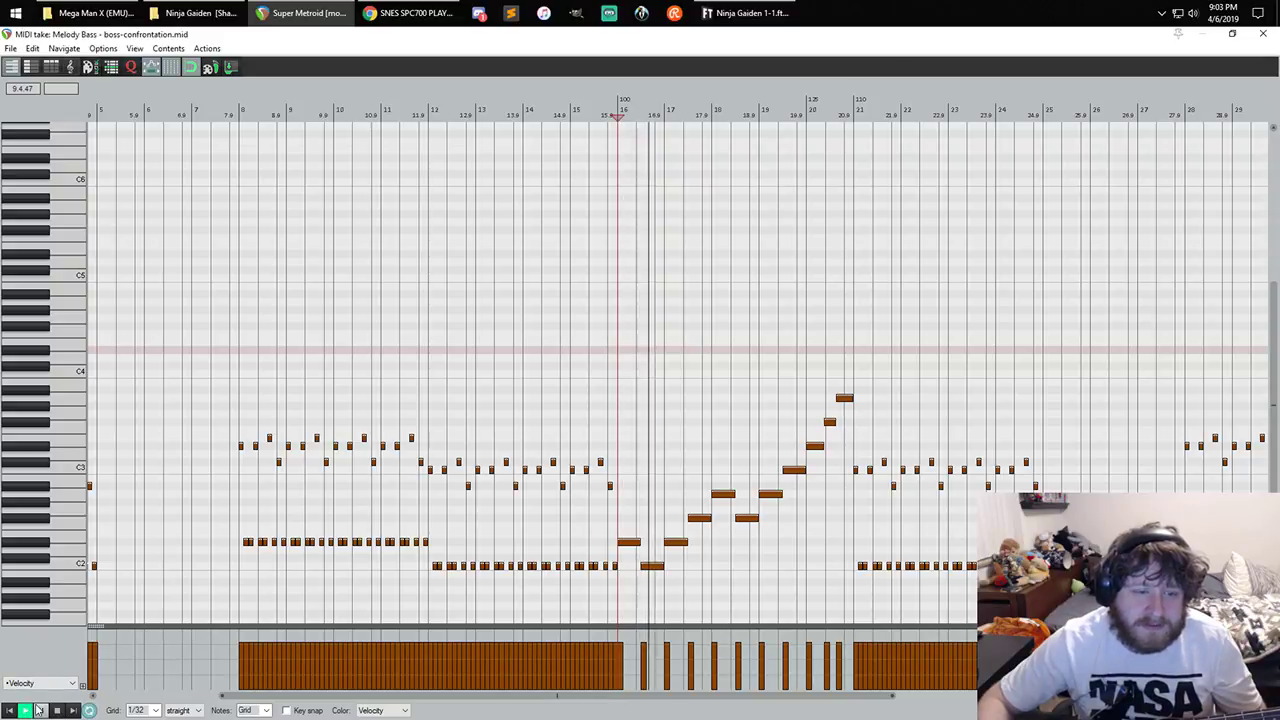
click(1262, 33)
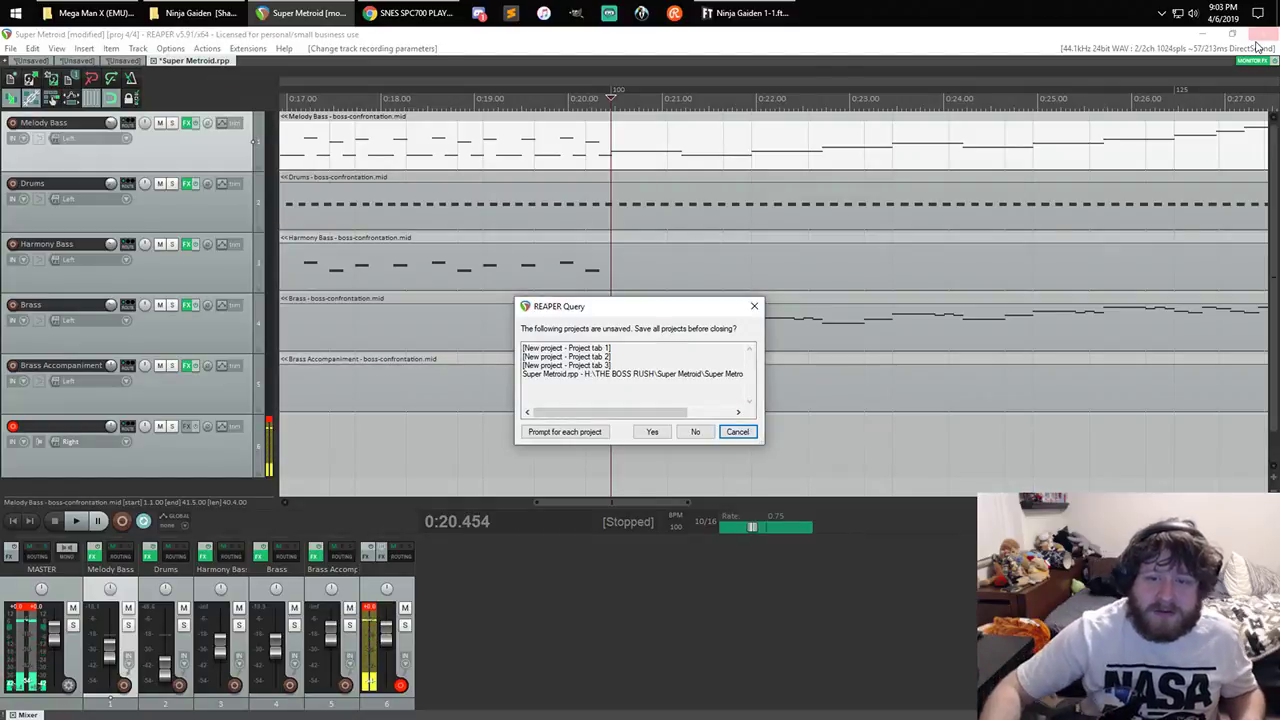
click(737, 440)
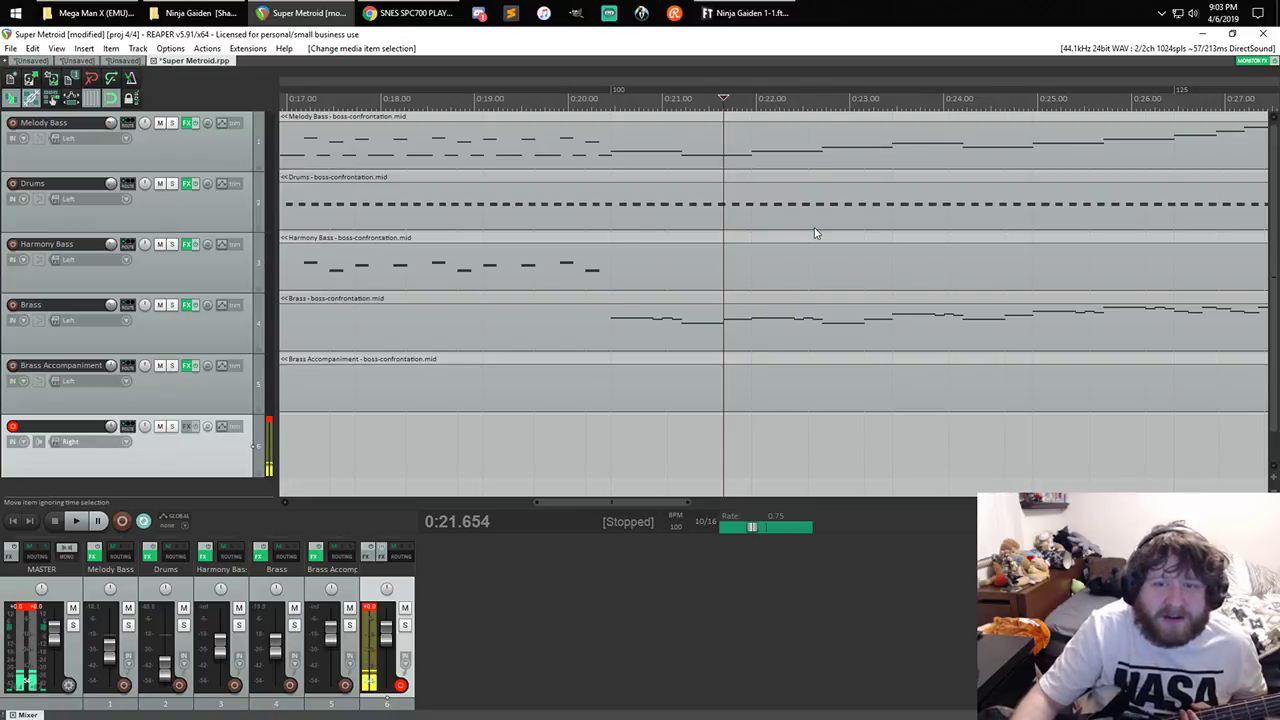
- Reopen the Melody Bass item in the MIDI editor, audition the C3 and C2 keys against its opening riff, and close the editor
click(383, 147)
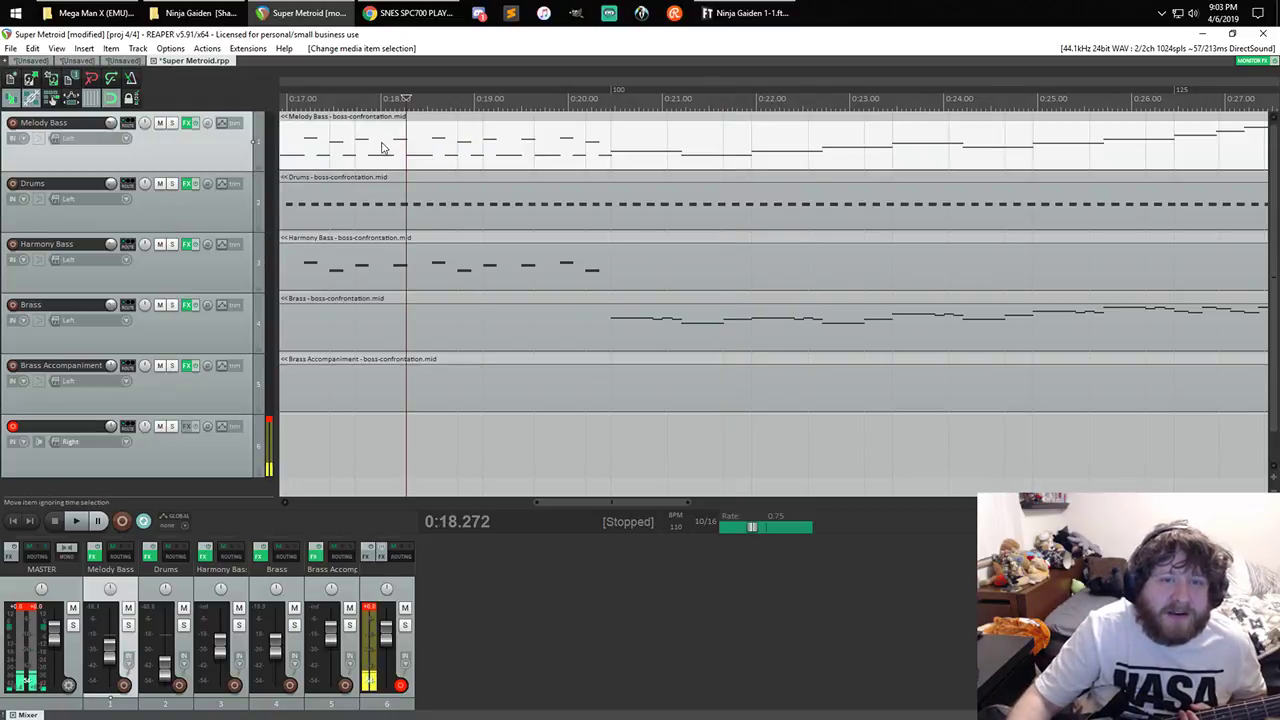
double_click(387, 147)
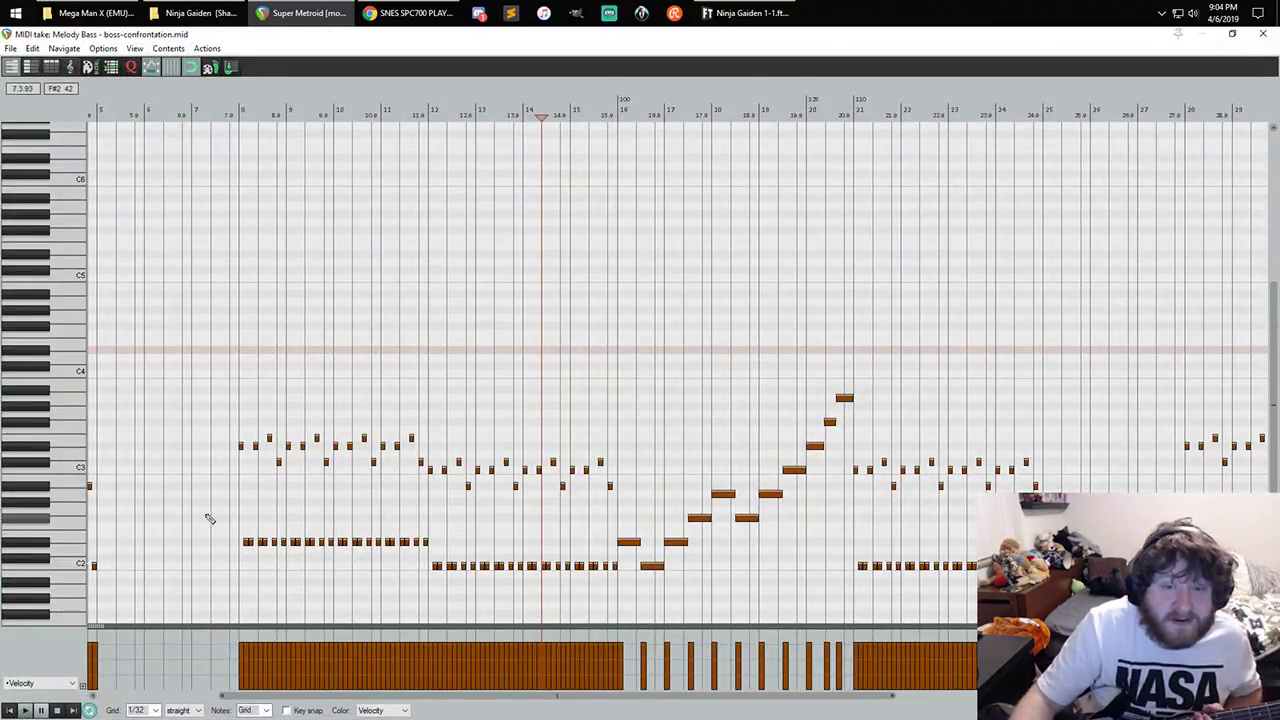
scroll(100, 555, down, 2)
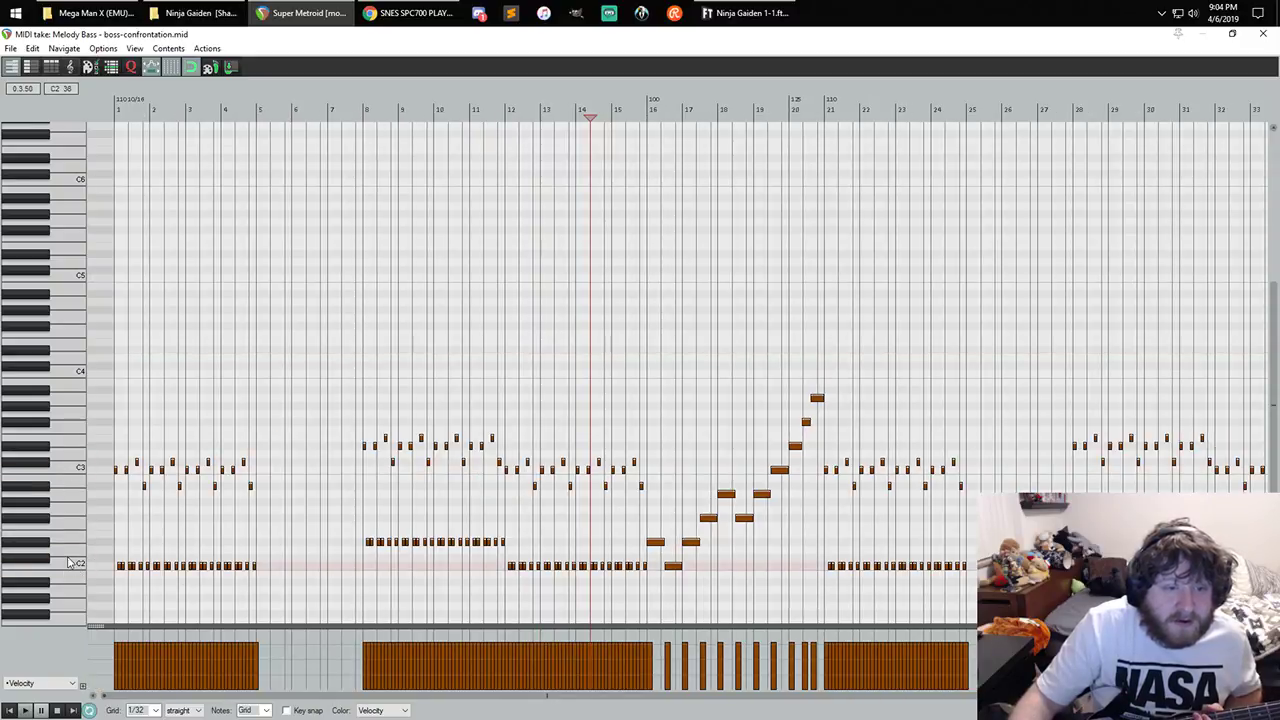
click(82, 474)
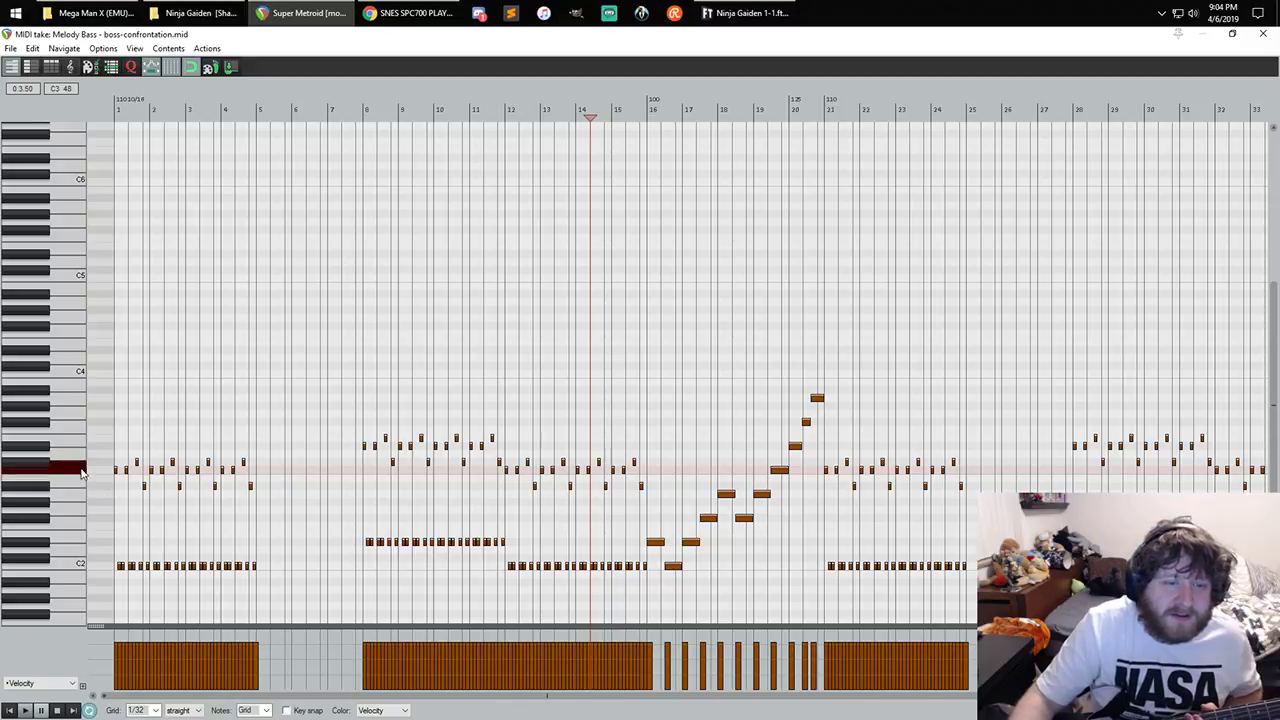
click(80, 566)
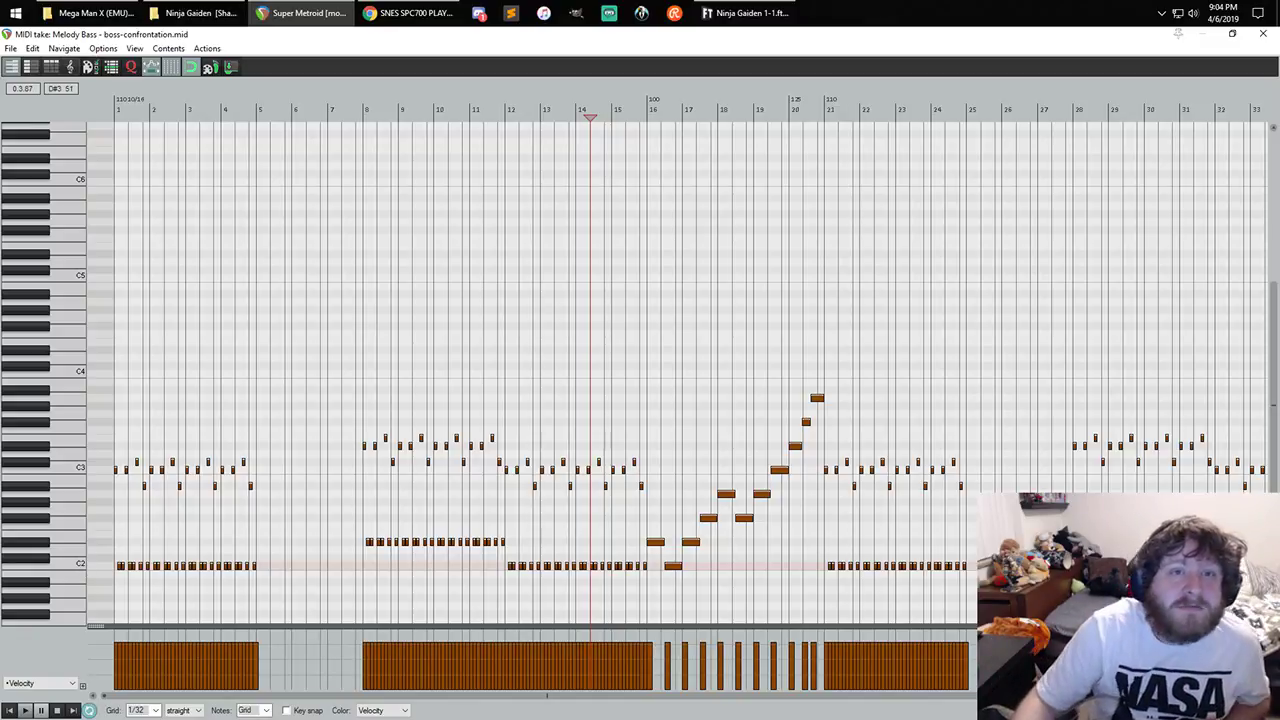
click(1263, 33)
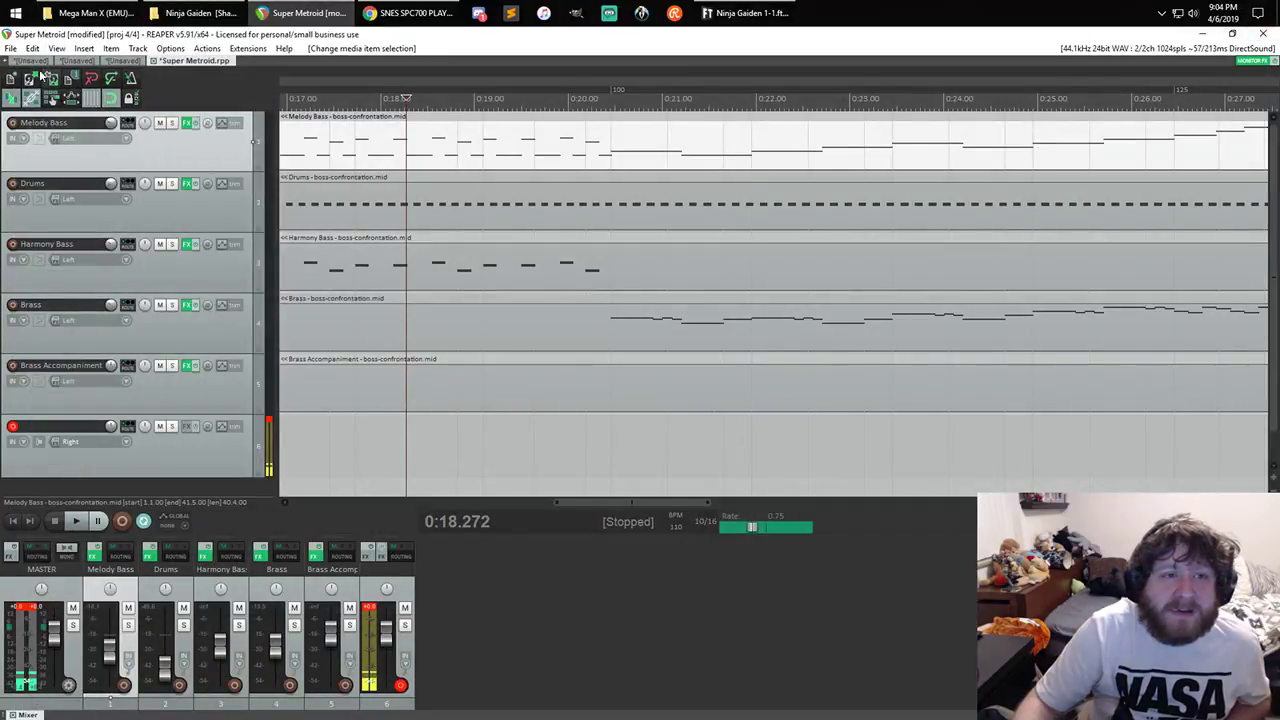
- Switch to the first unsaved project, place the edit cursor at 0:04.000 and unsolo the fourth track
click(30, 61)
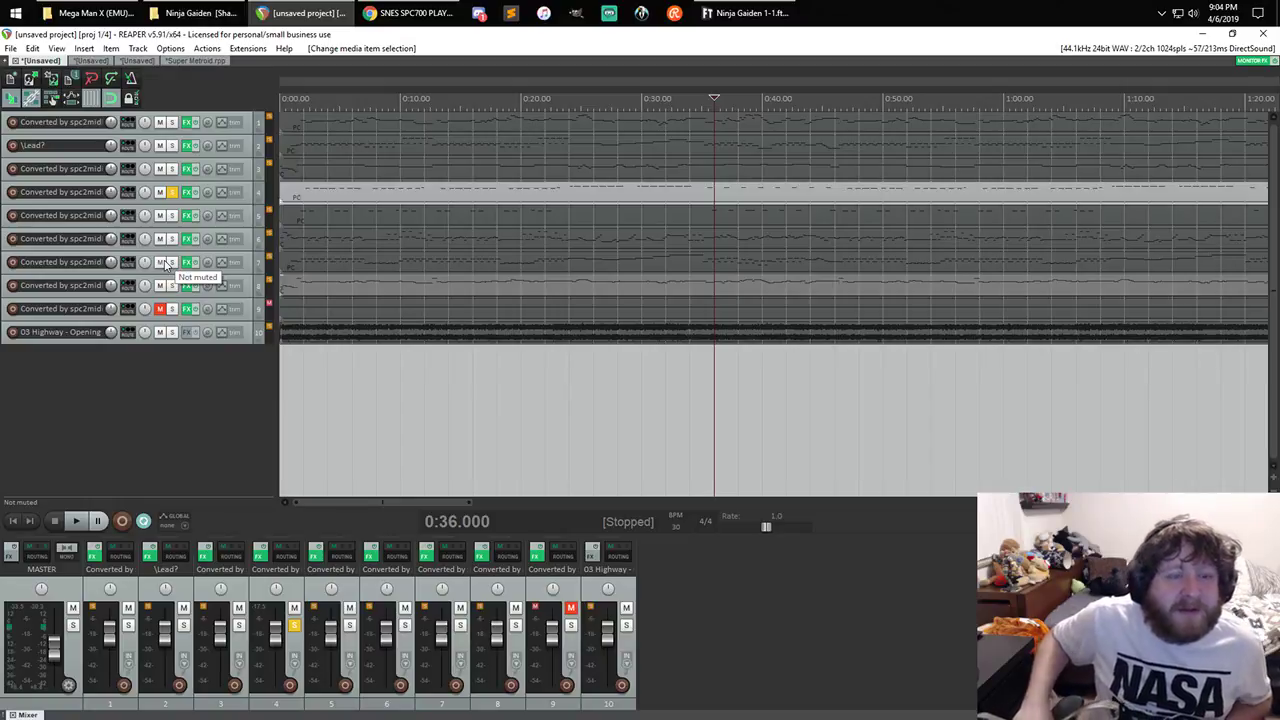
drag(385, 123, 338, 125)
drag(783, 389, 494, 58)
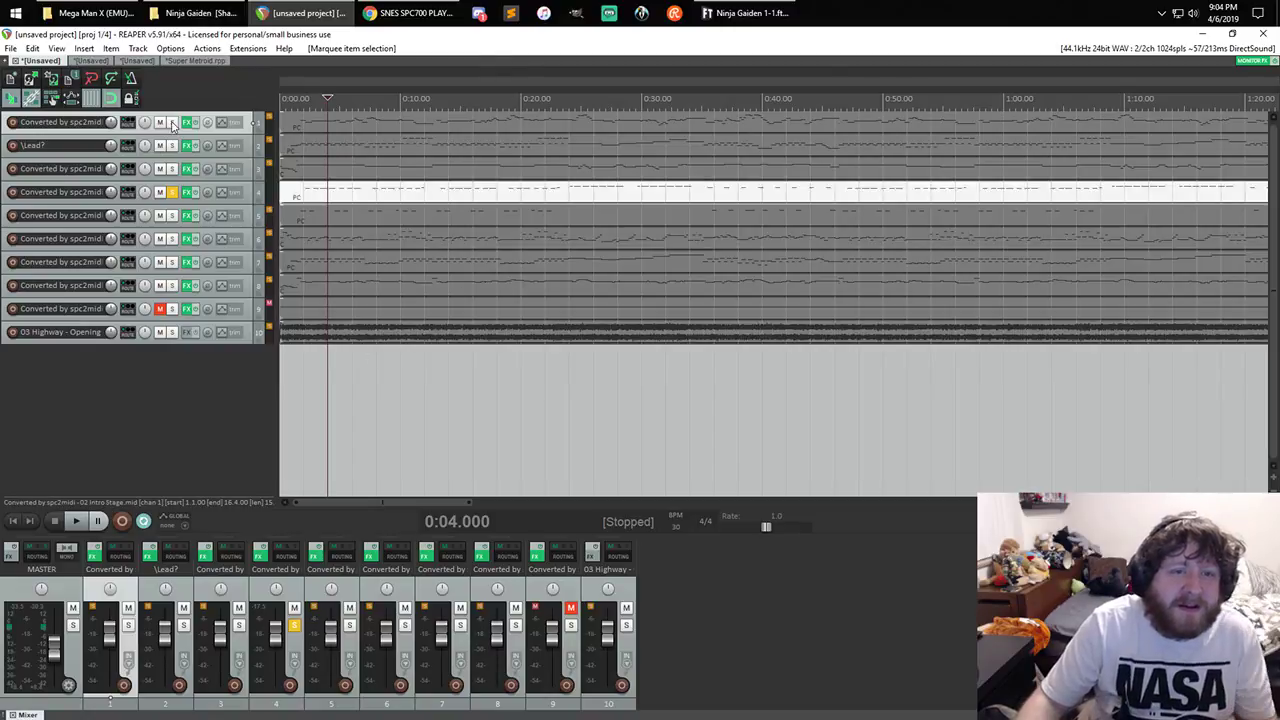
click(172, 192)
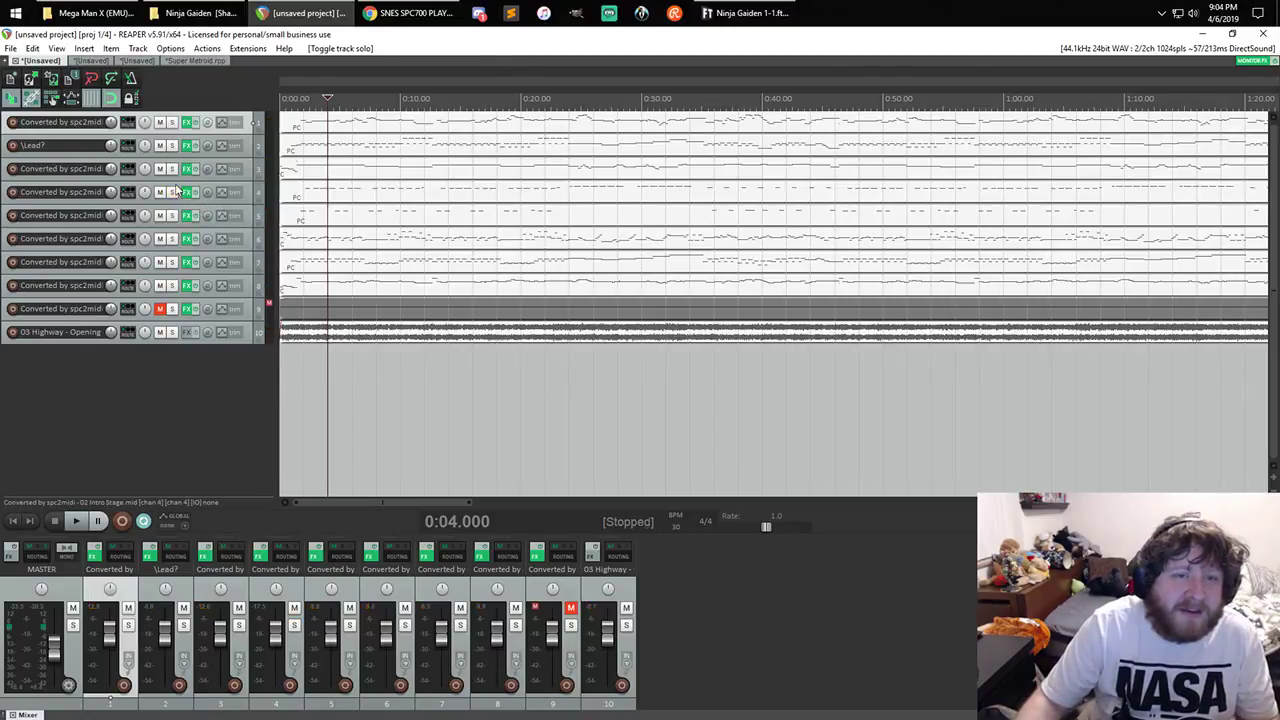
- Play all the tracks from 0:04.000 and mute the 03 Highway - Opening audio track during playback
key(space)
click(156, 337)
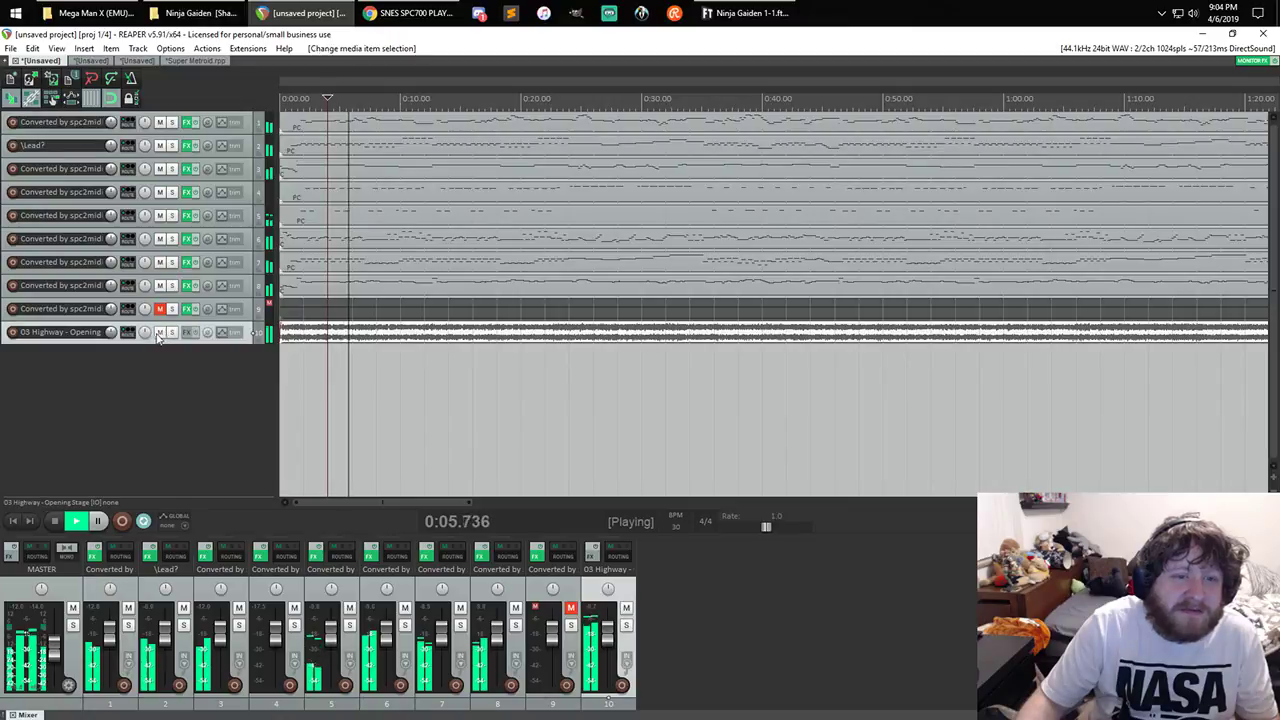
click(159, 333)
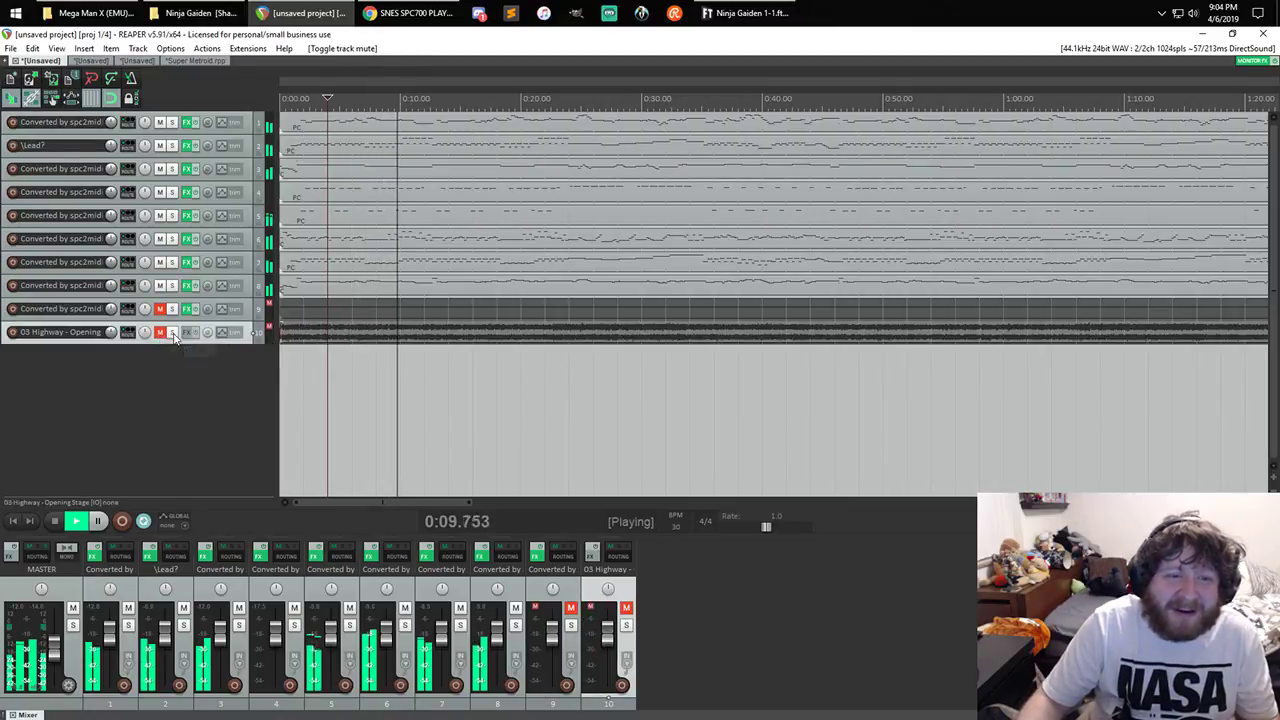
- Compare the original audio with the MIDI version by repeatedly soloing and unsoloing the 03 Highway - Opening track, and stop playback
click(172, 333)
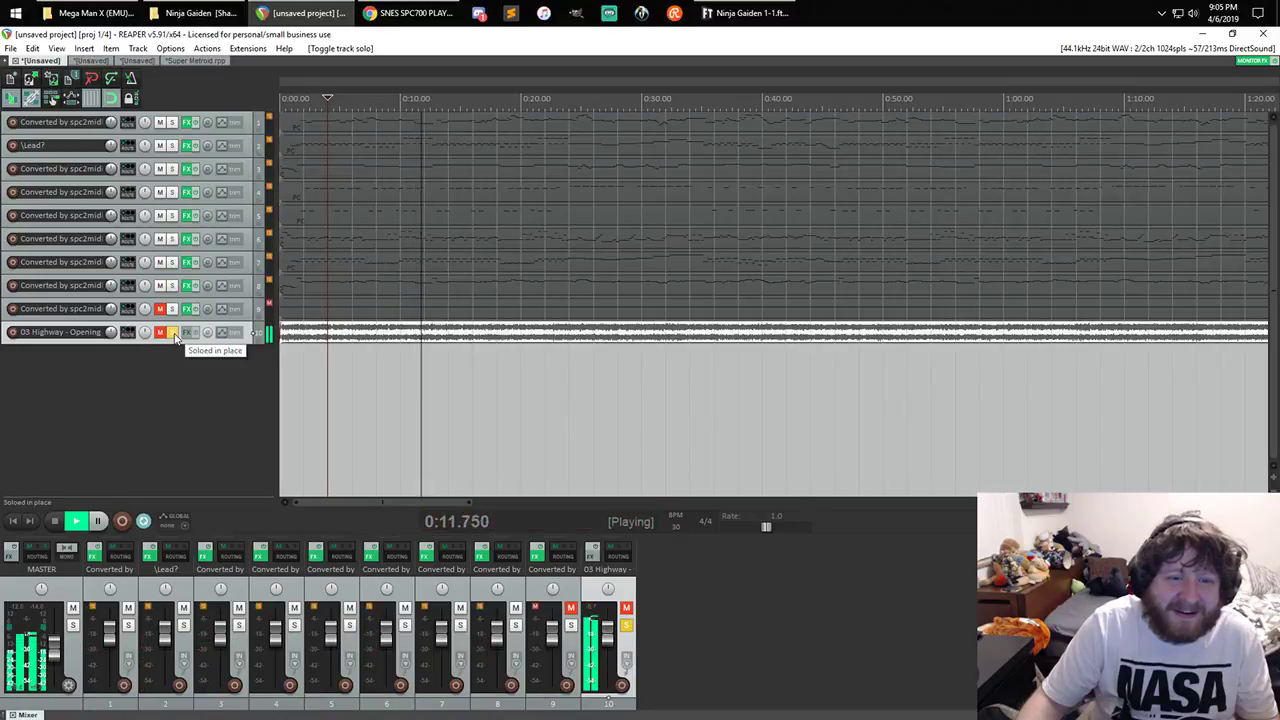
click(172, 333)
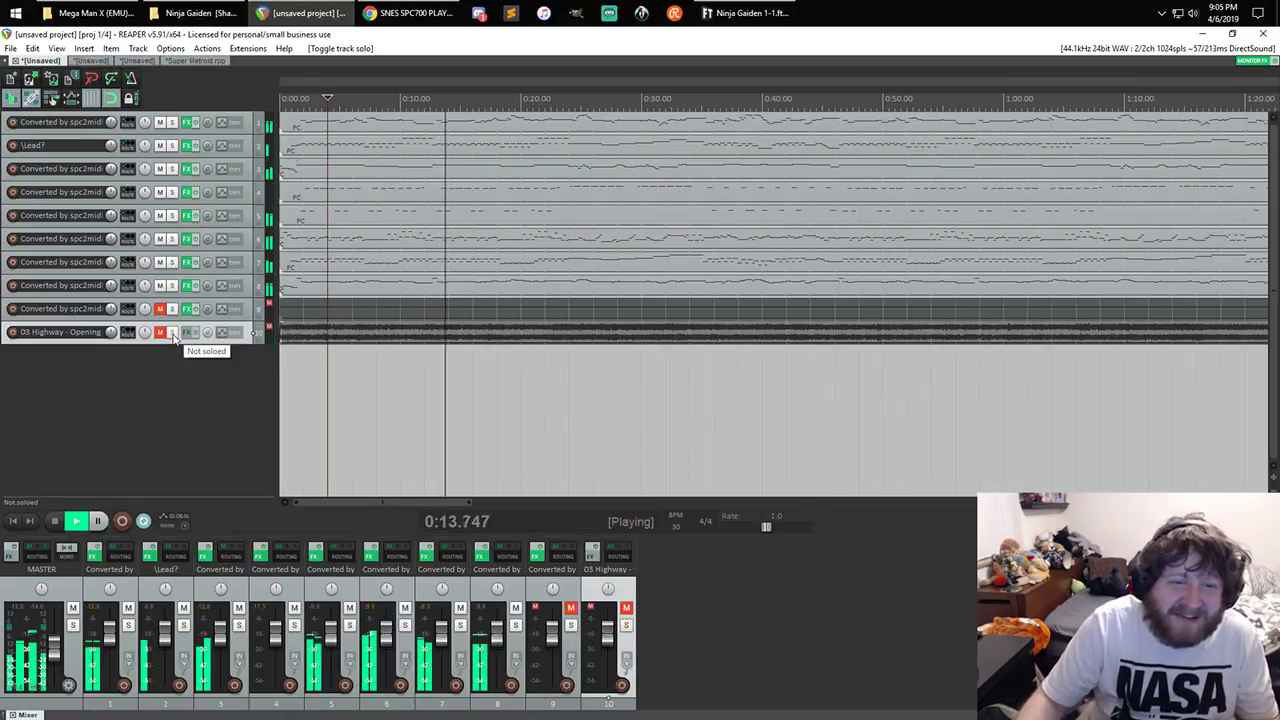
click(172, 333)
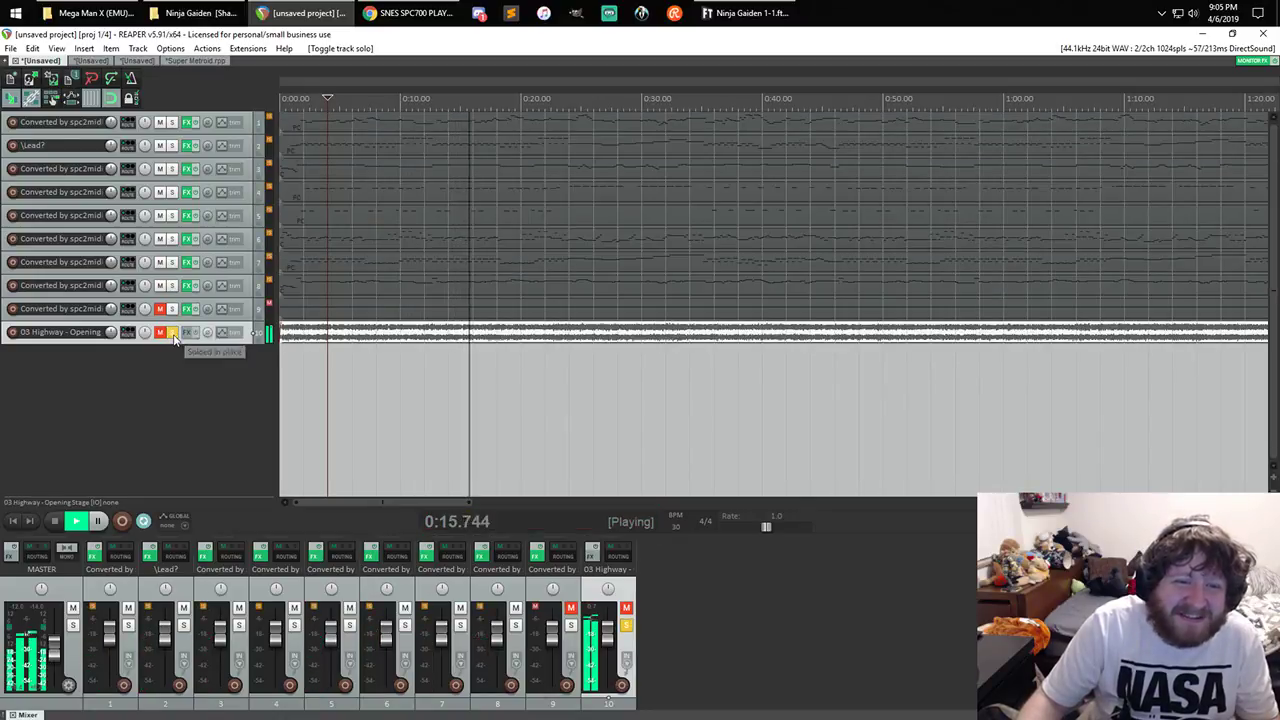
click(173, 336)
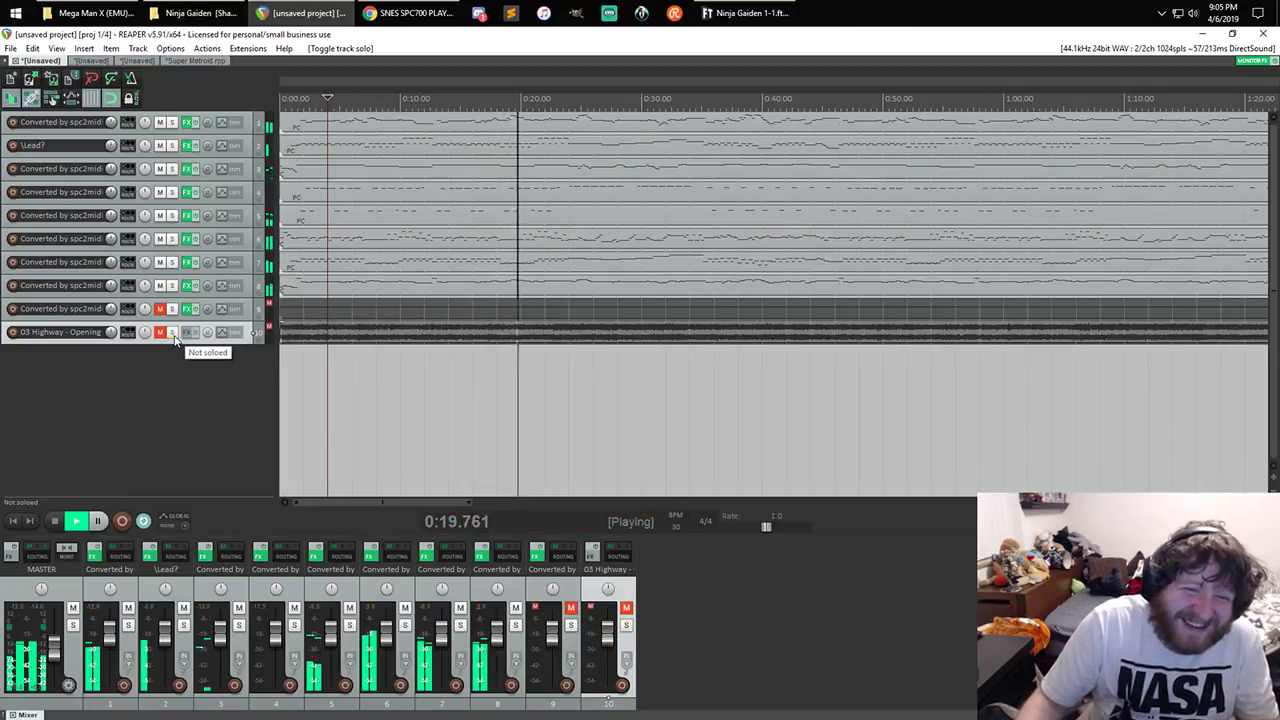
click(173, 336)
click(173, 336)
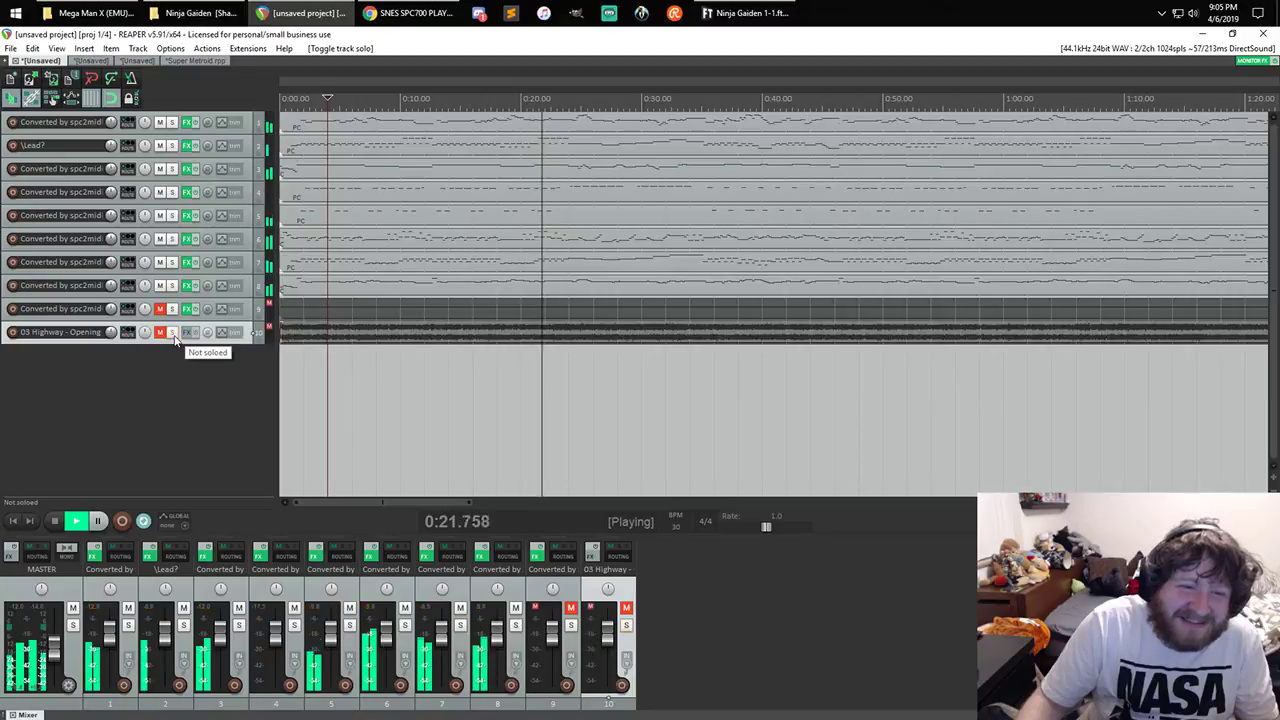
key(space)
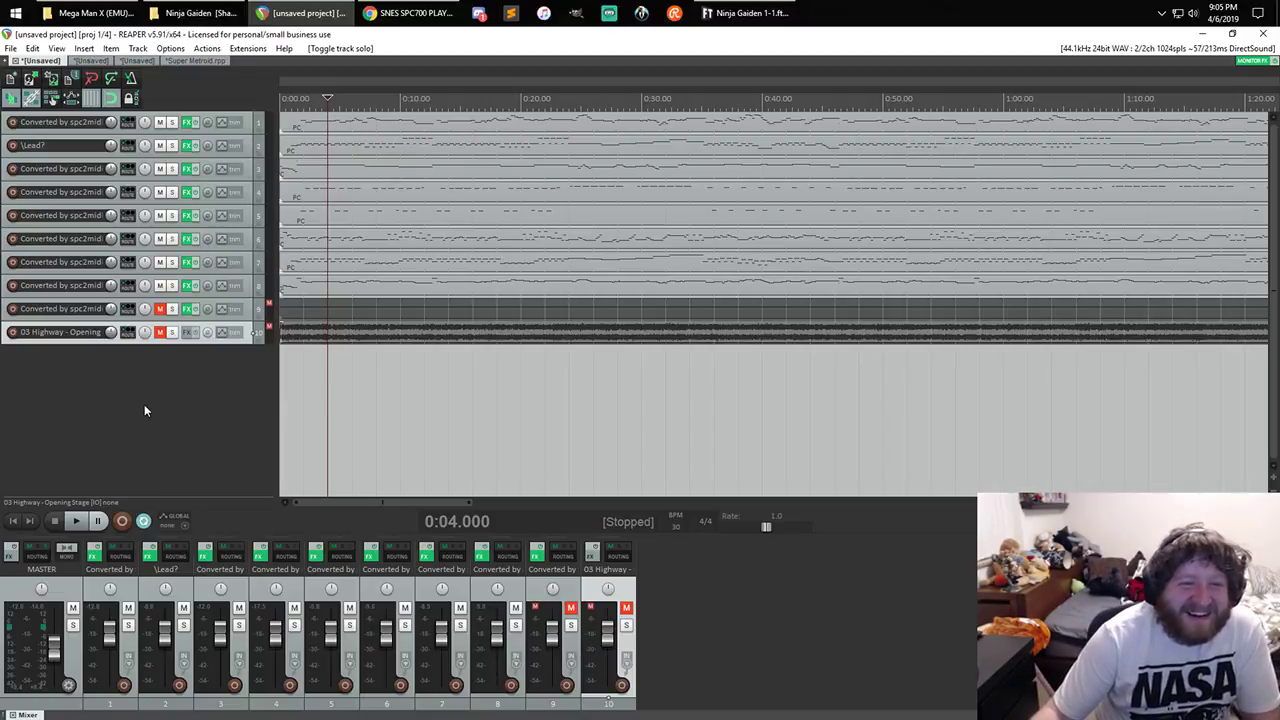
- Play the MIDI version from 0:04.000 and again from 0:07.246, stopping after each listen
click(76, 521)
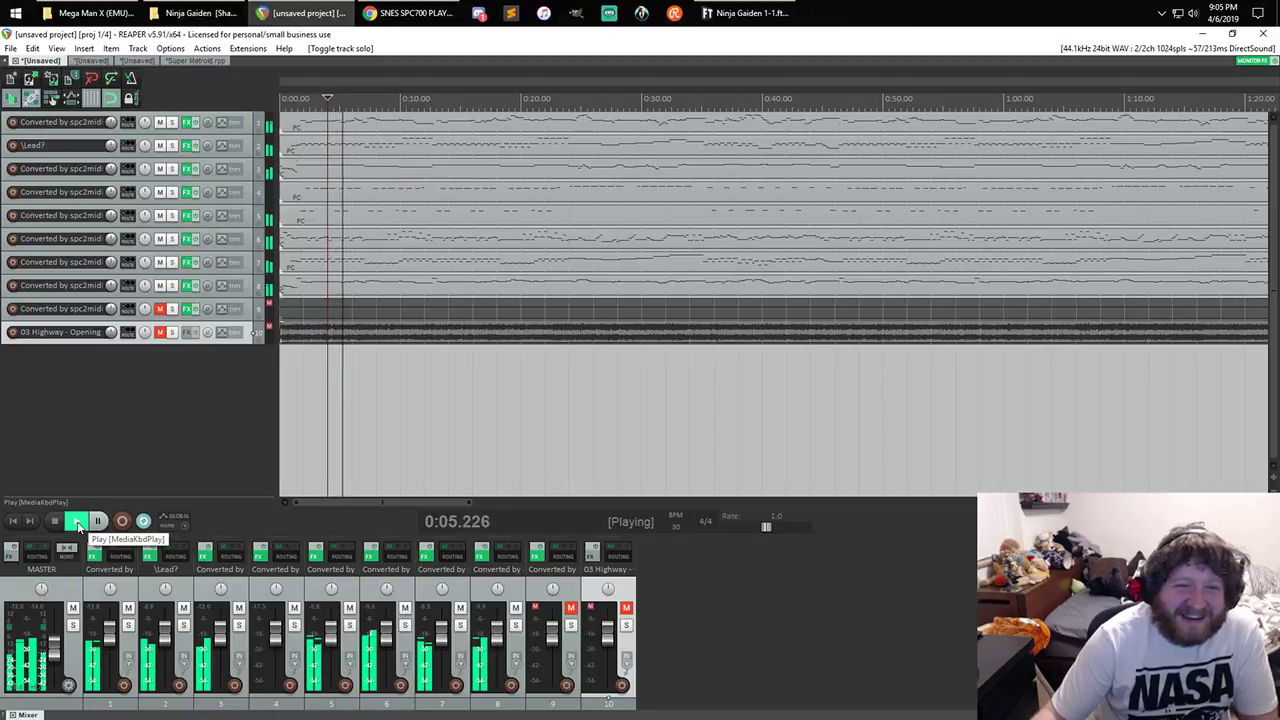
click(55, 522)
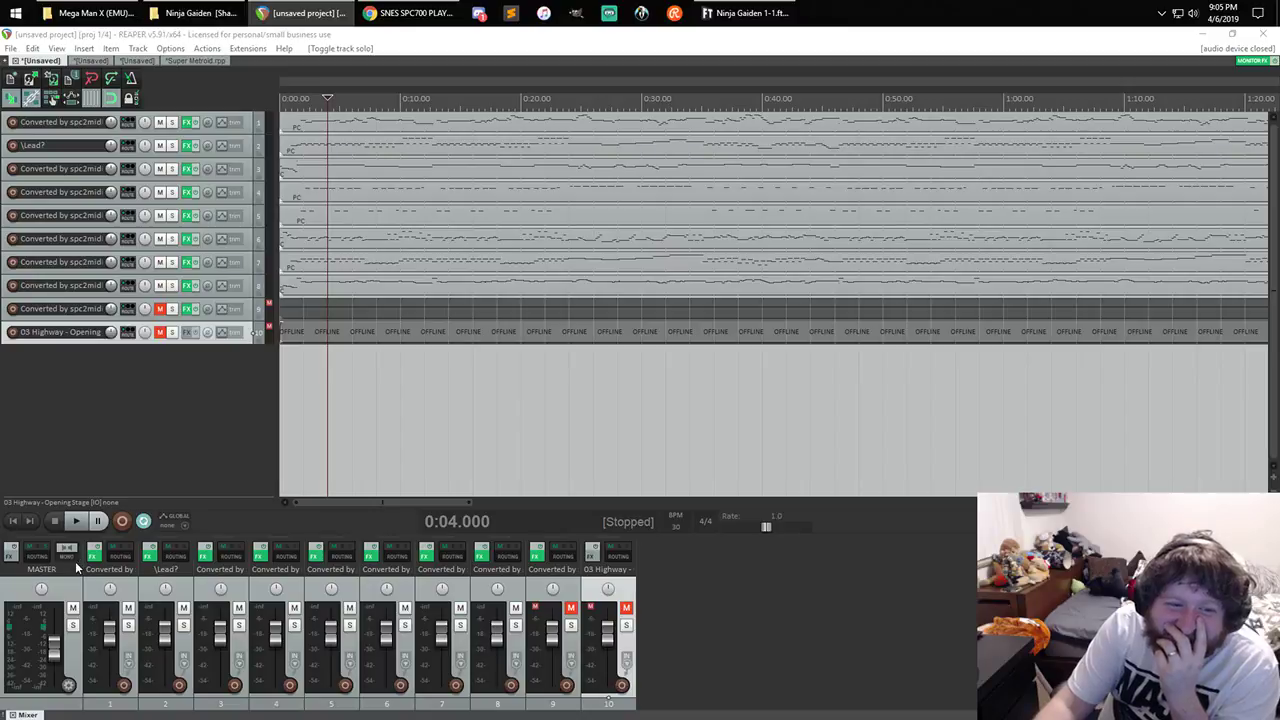
click(82, 526)
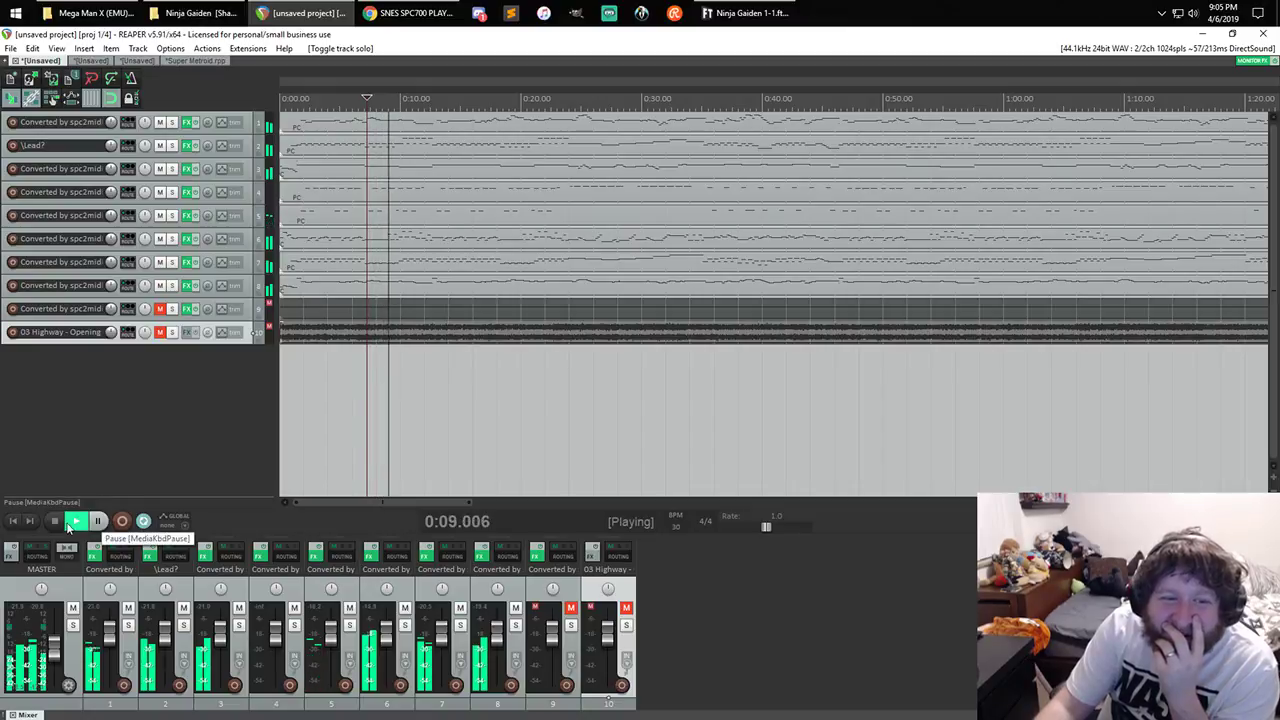
click(56, 521)
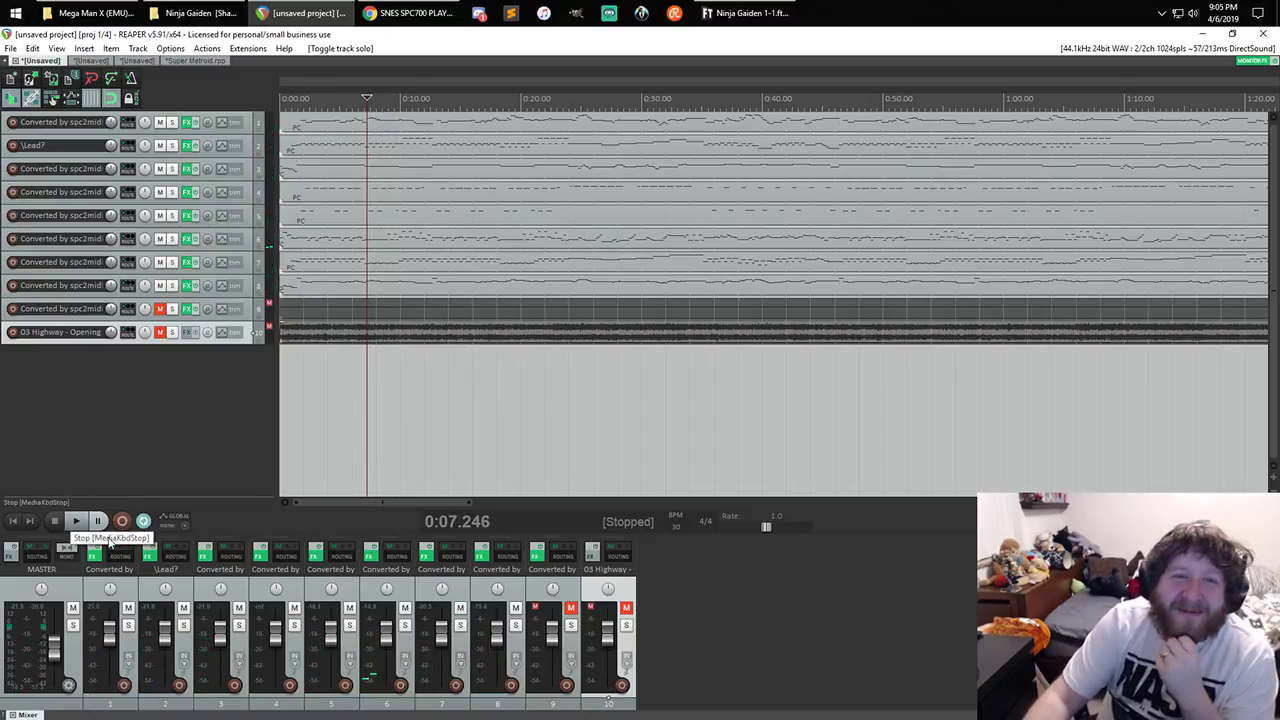